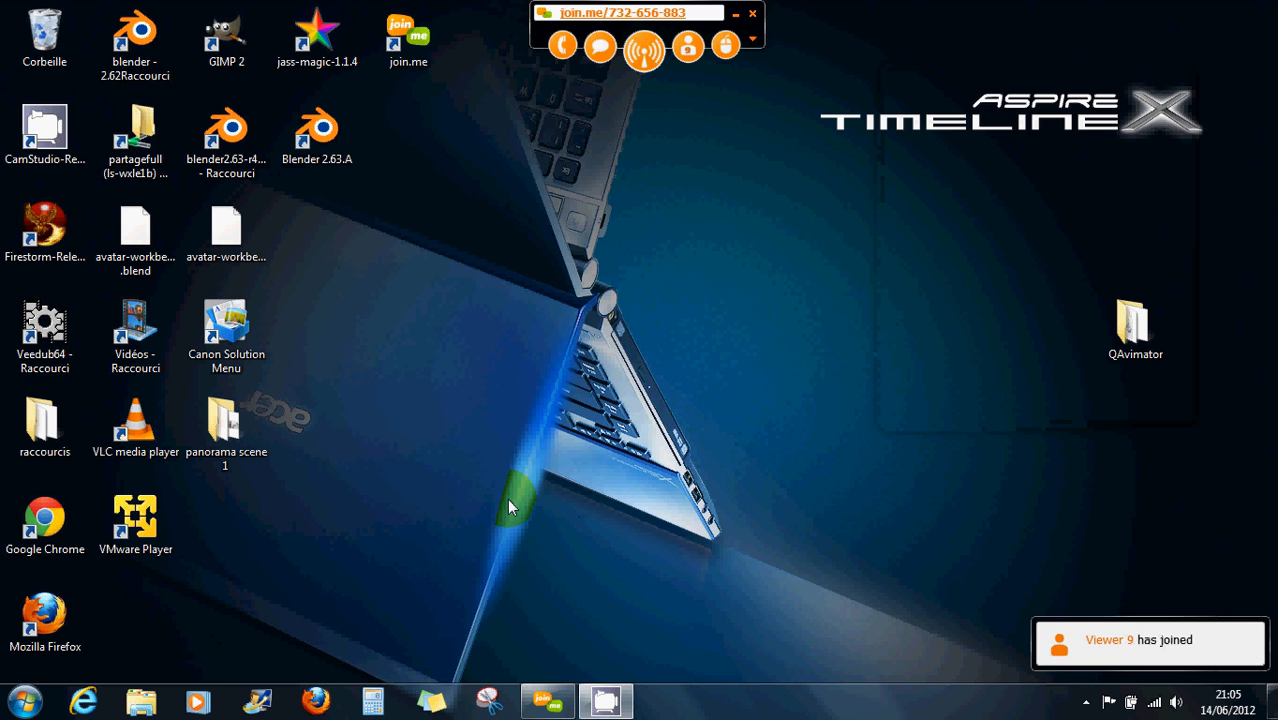
# Open Firefox and go to The Avatar Workbench page at blog.machinimatrix.org/avatar-workbench/
pyautogui.click(318, 702)
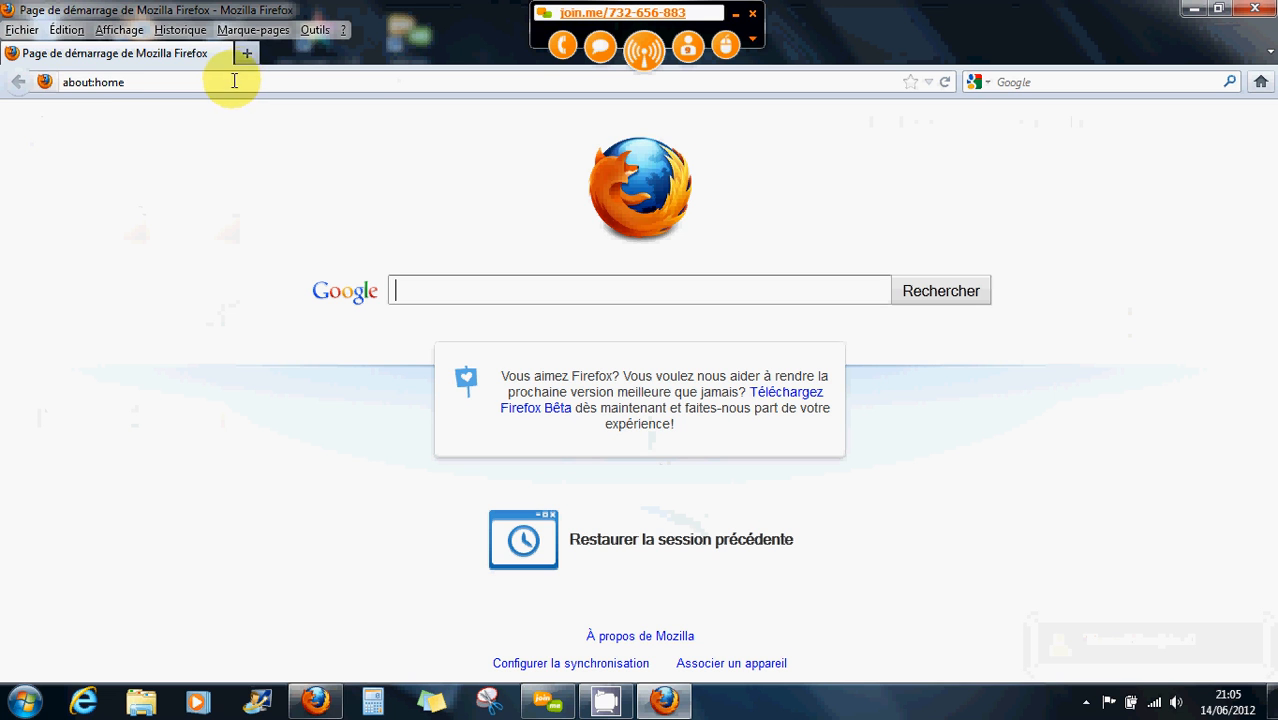
pyautogui.click(171, 82)
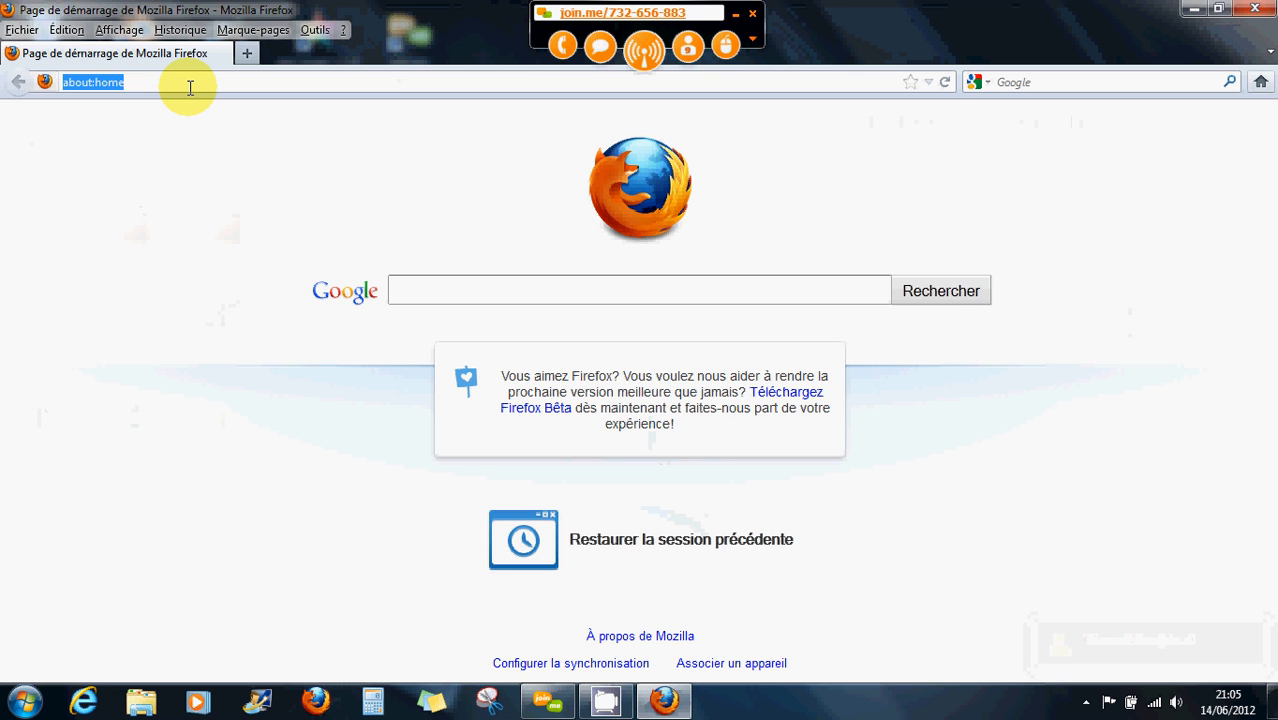
pyautogui.write('blog')
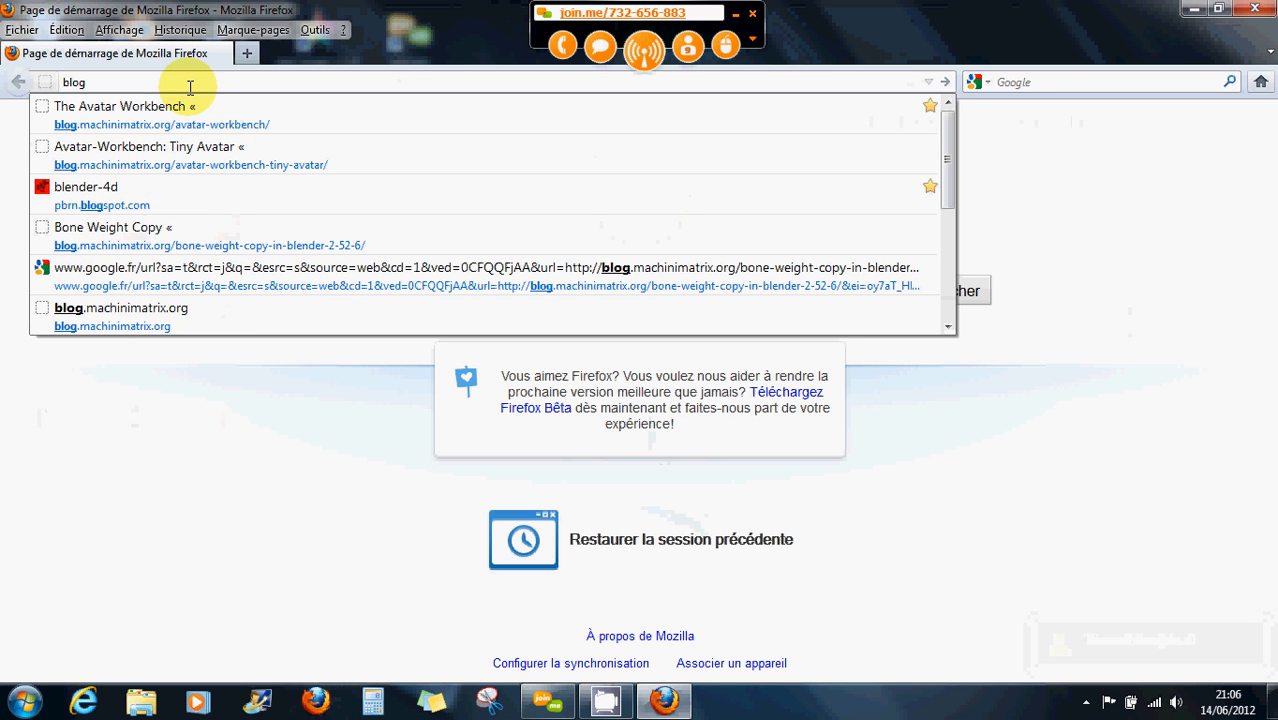
pyautogui.click(196, 124)
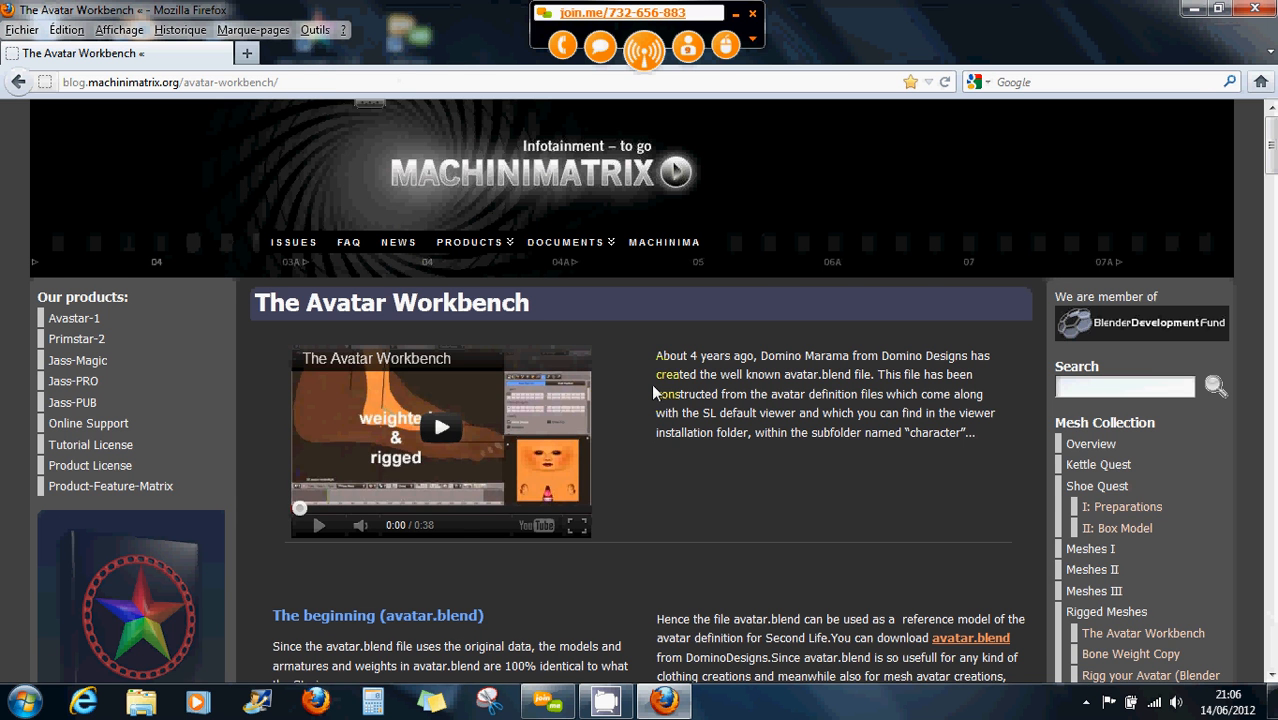
# Download the Blender-2.63 workbench file avatar-workbench-263.blend to the 3d/download folder, replacing the existing copy
pyautogui.scroll(-2, 653, 386)
pyautogui.scroll(-2, 653, 386)
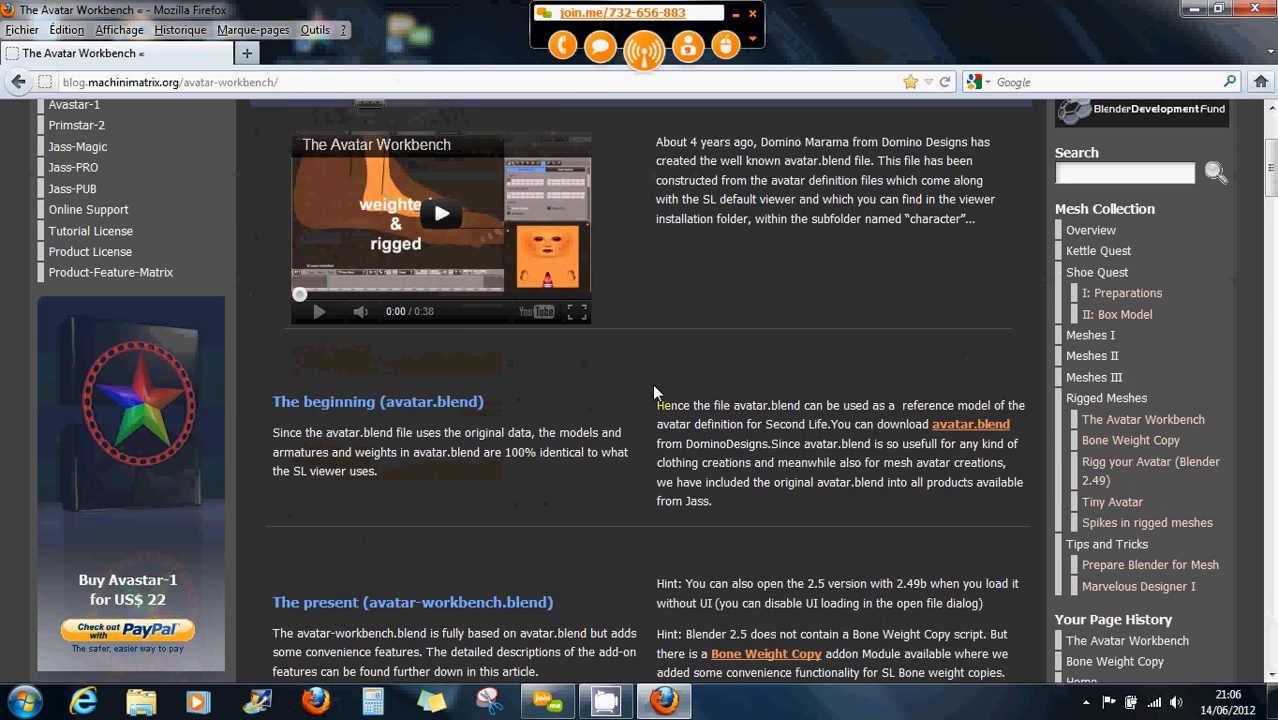
pyautogui.scroll(-4, 655, 392)
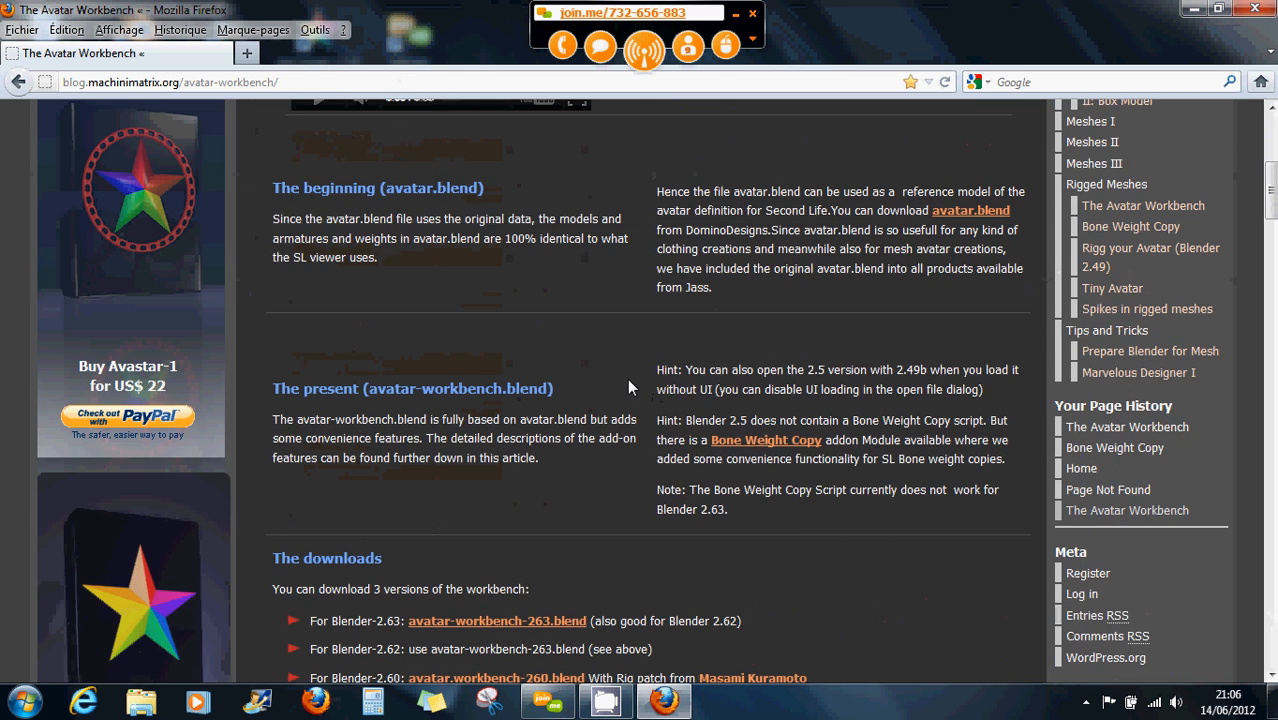
pyautogui.scroll(-2, 629, 387)
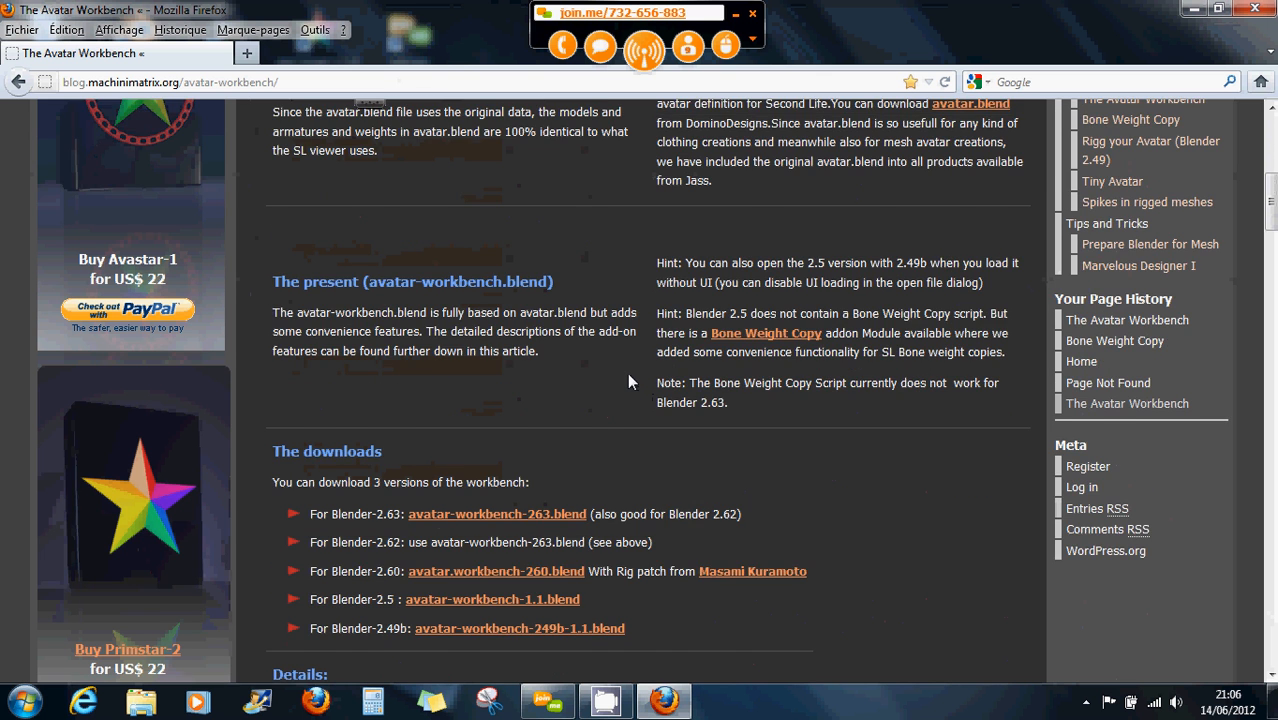
pyautogui.scroll(-2, 629, 381)
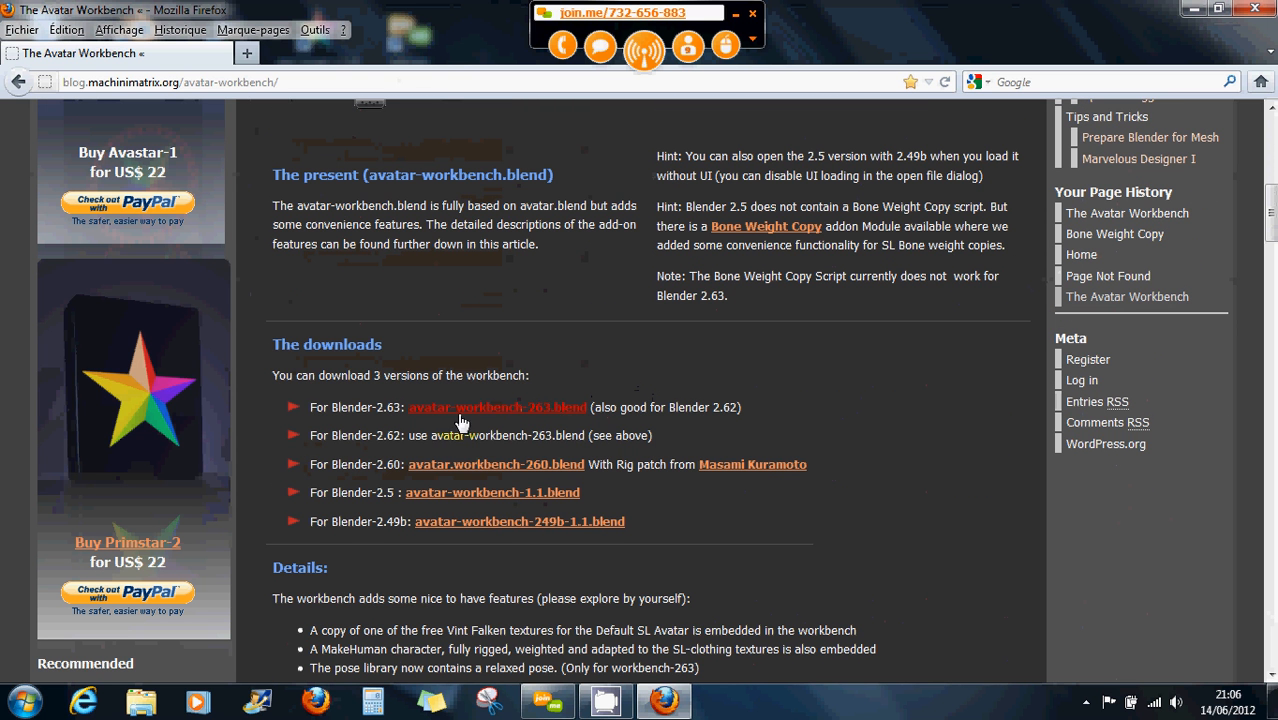
pyautogui.rightClick(563, 416)
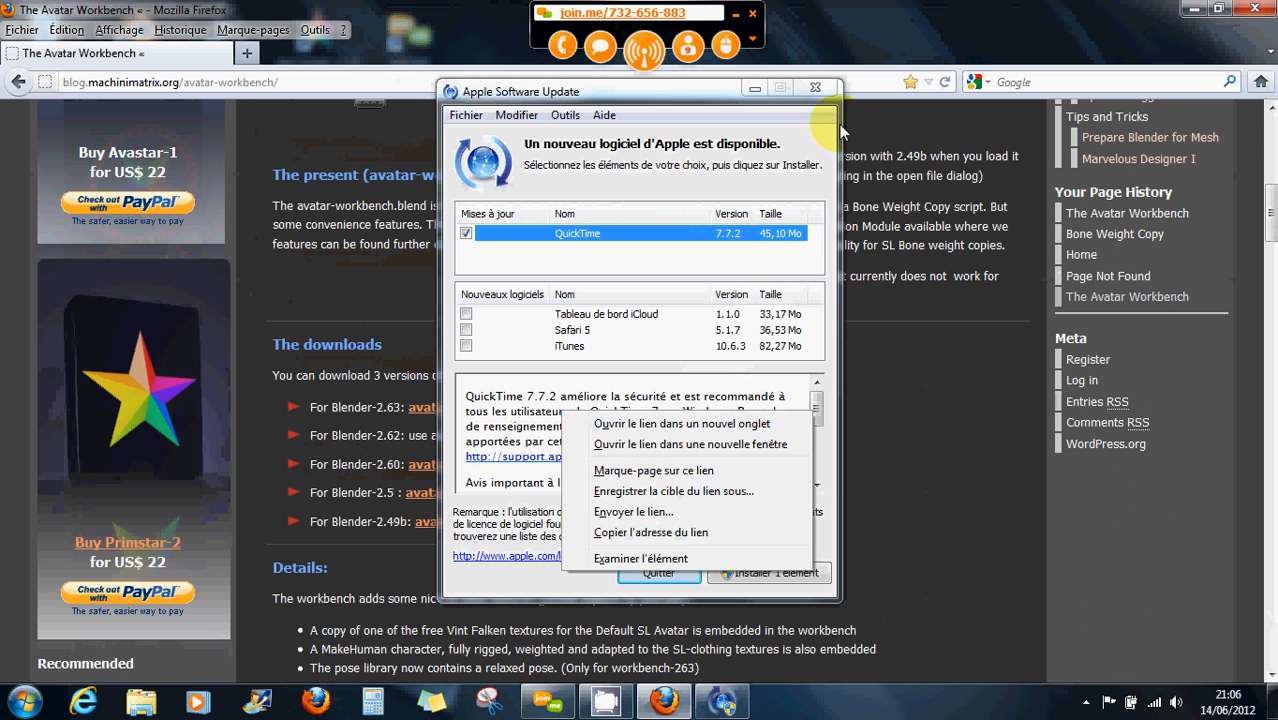
pyautogui.click(815, 87)
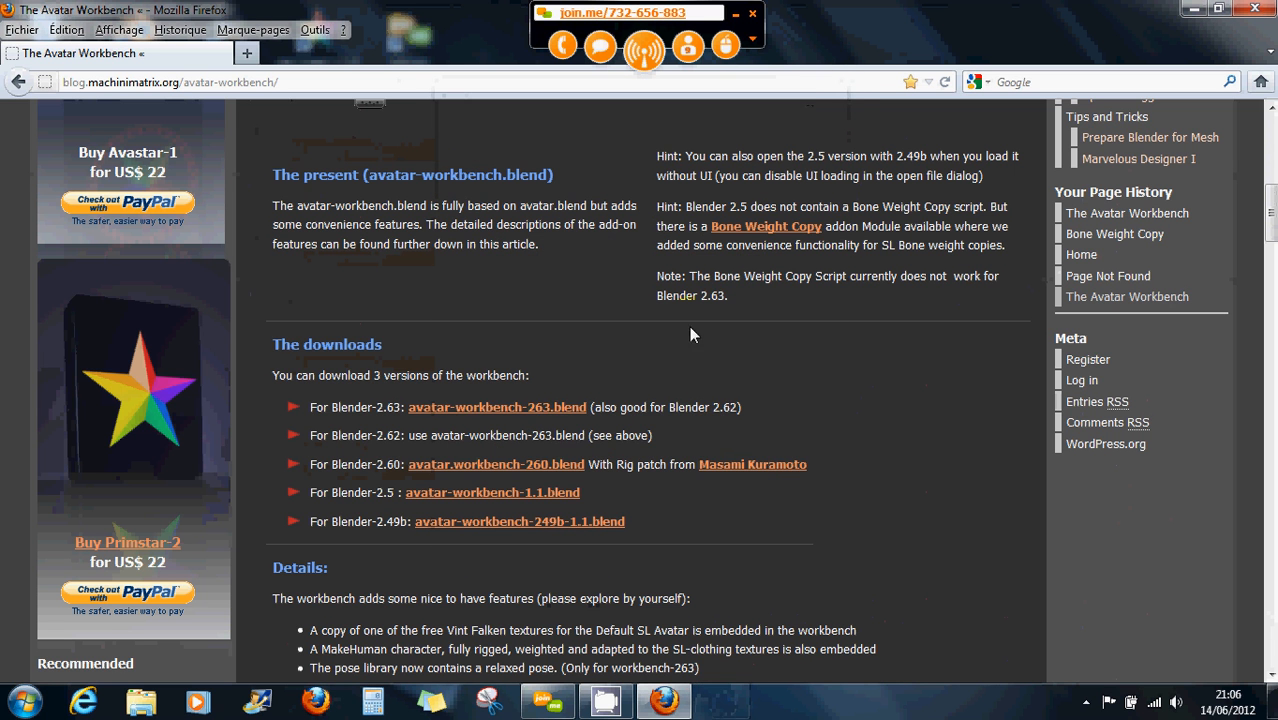
pyautogui.rightClick(541, 405)
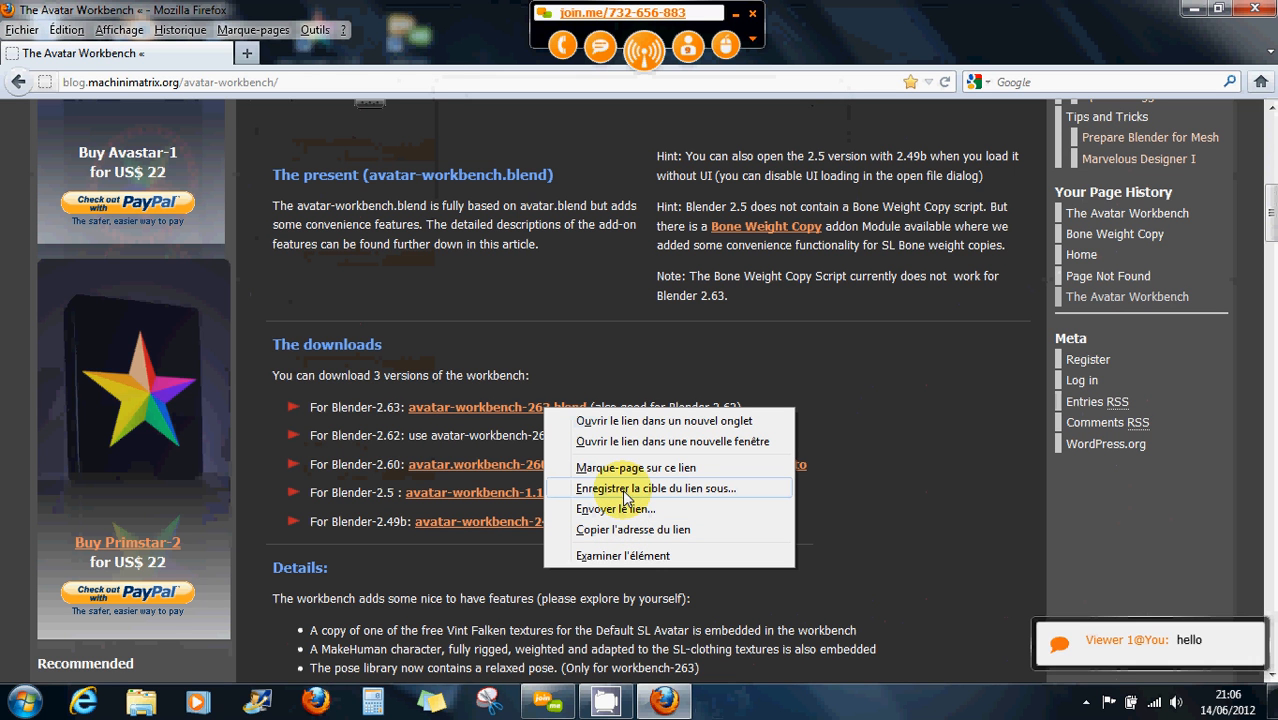
pyautogui.click(623, 490)
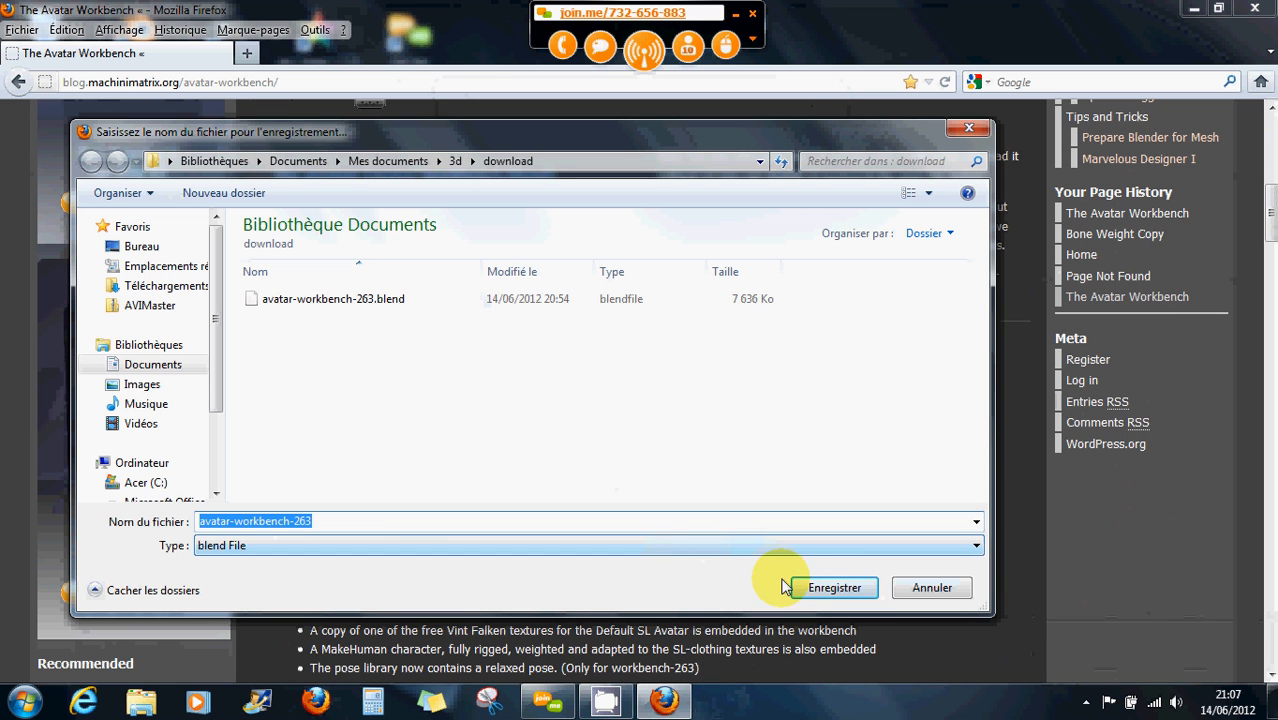
pyautogui.click(823, 590)
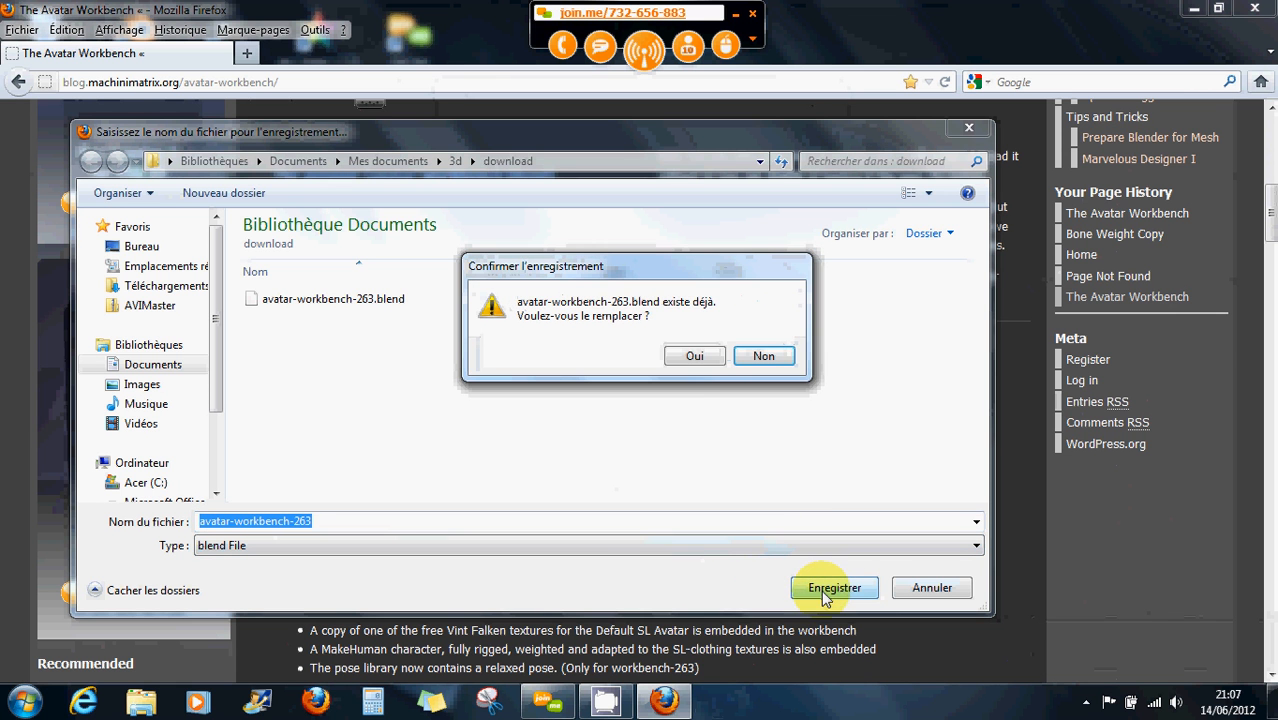
pyautogui.click(694, 356)
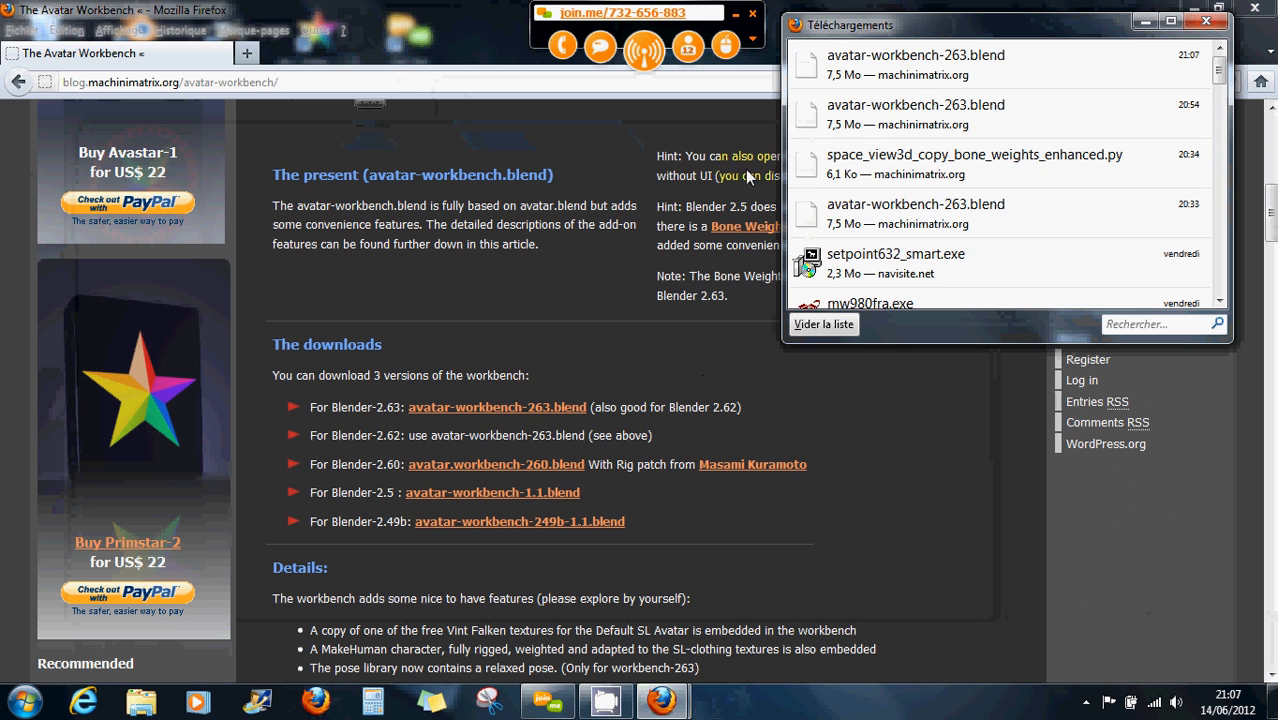
pyautogui.click(611, 322)
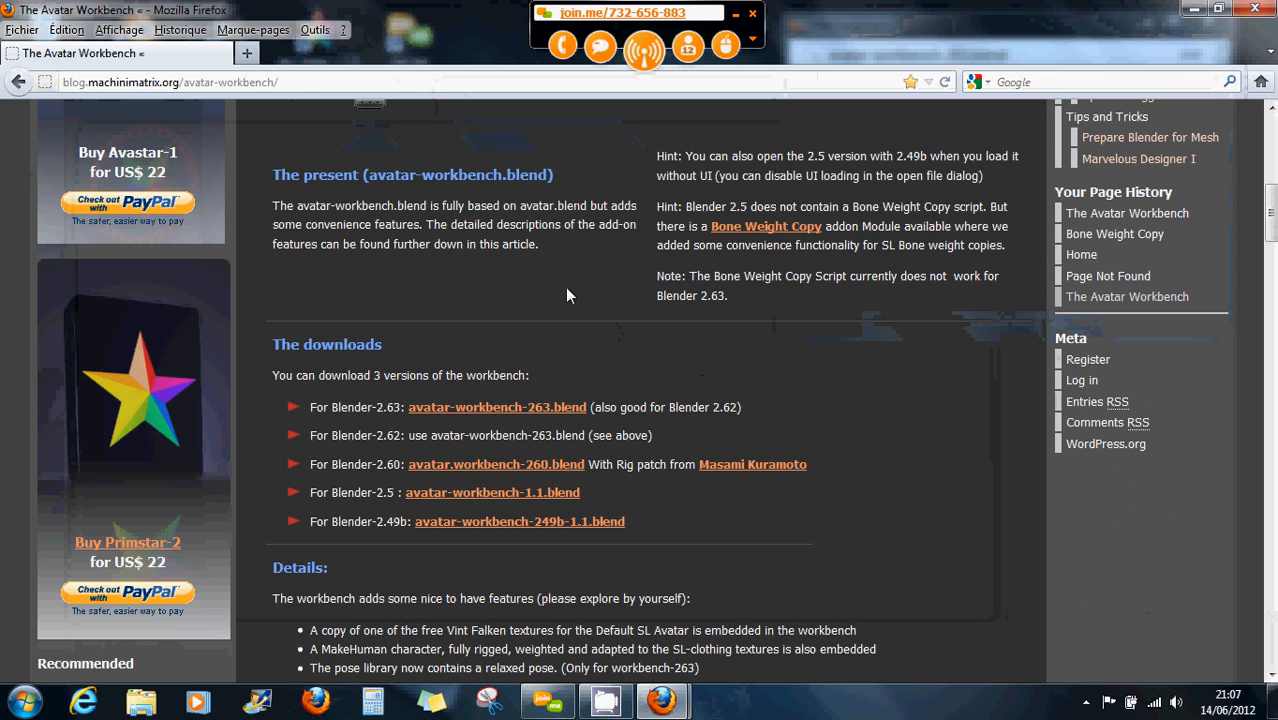
# Look up "copy" among the visited addresses and open the machinimatrix Bone Weight Copy page
pyautogui.click(294, 88)
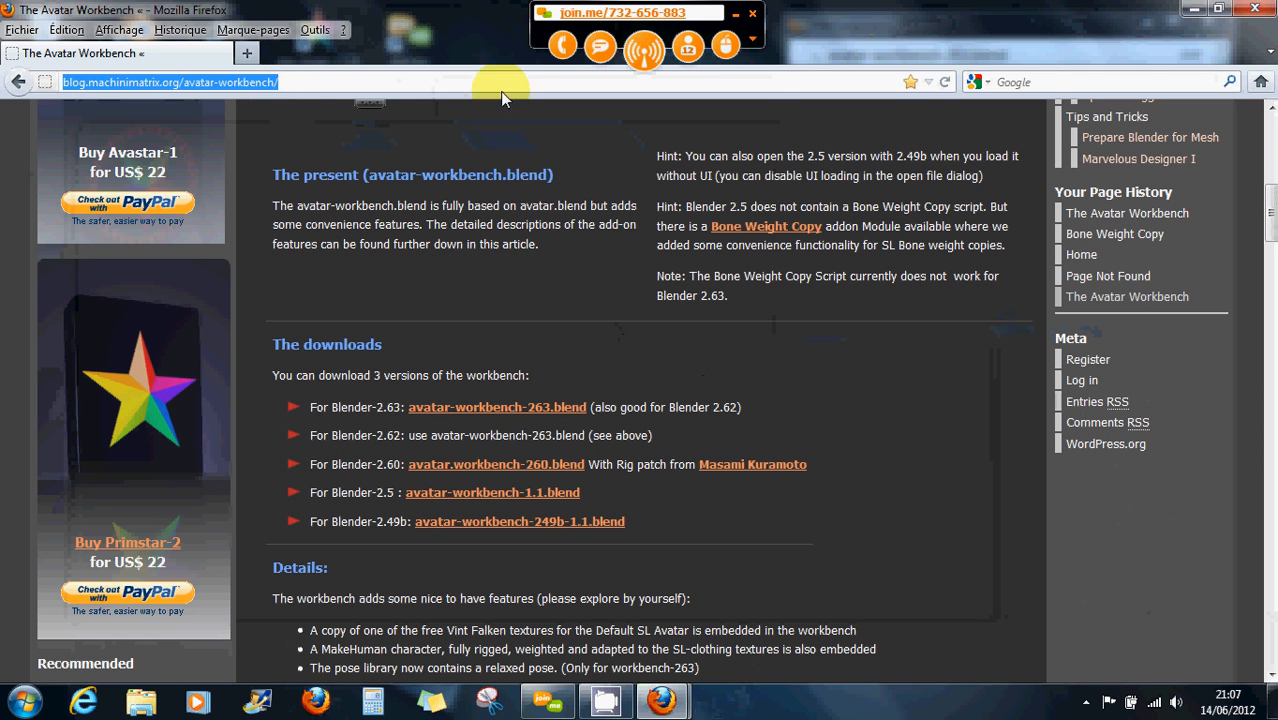
pyautogui.click(1025, 80)
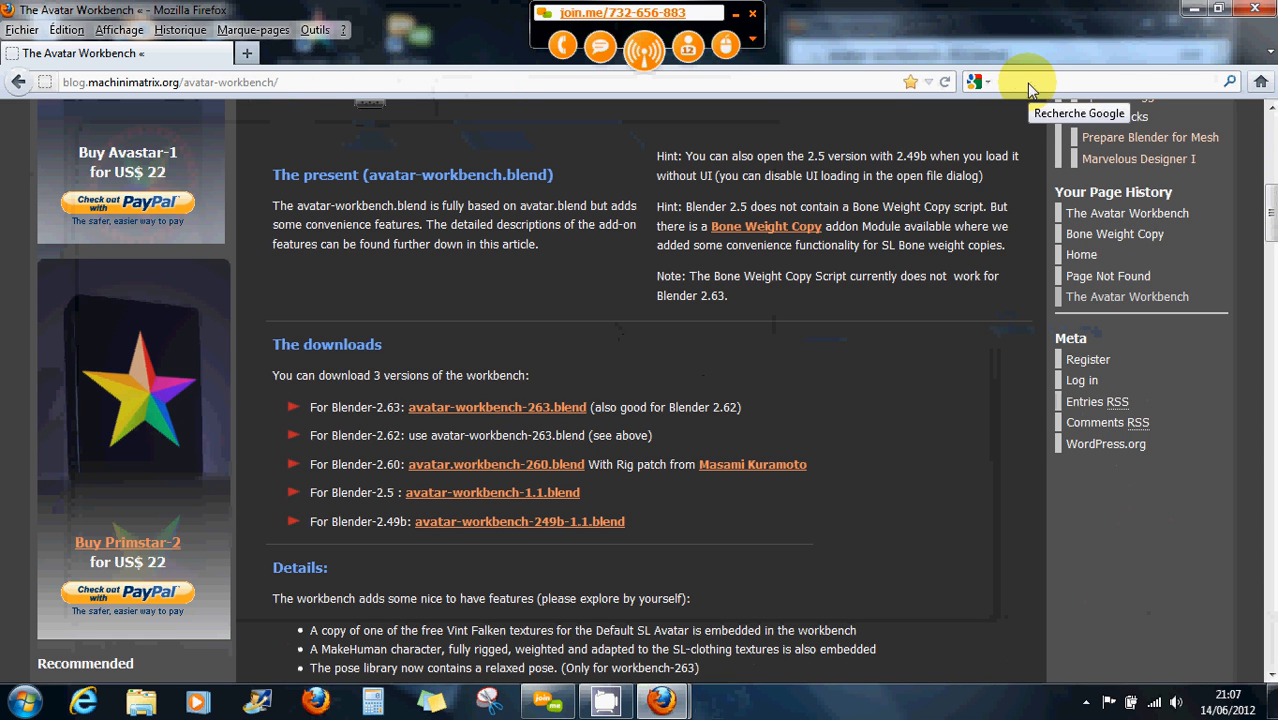
pyautogui.write('copy')
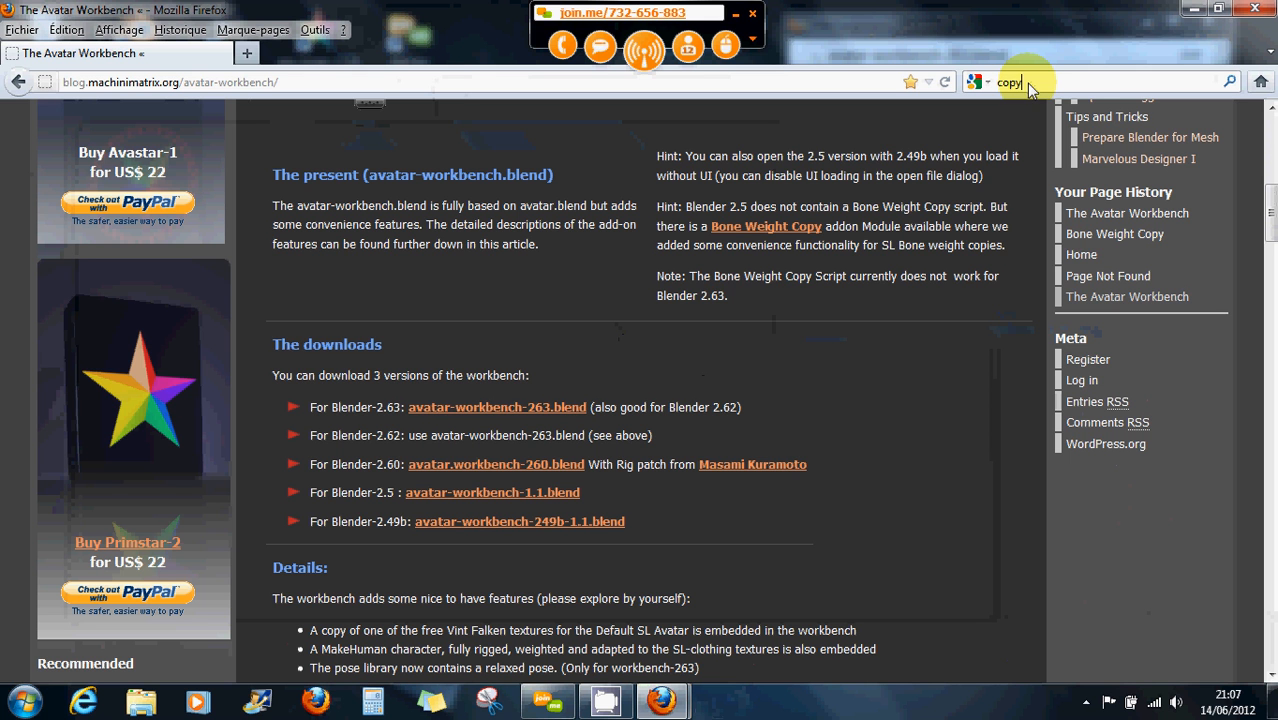
pyautogui.doubleClick(344, 87)
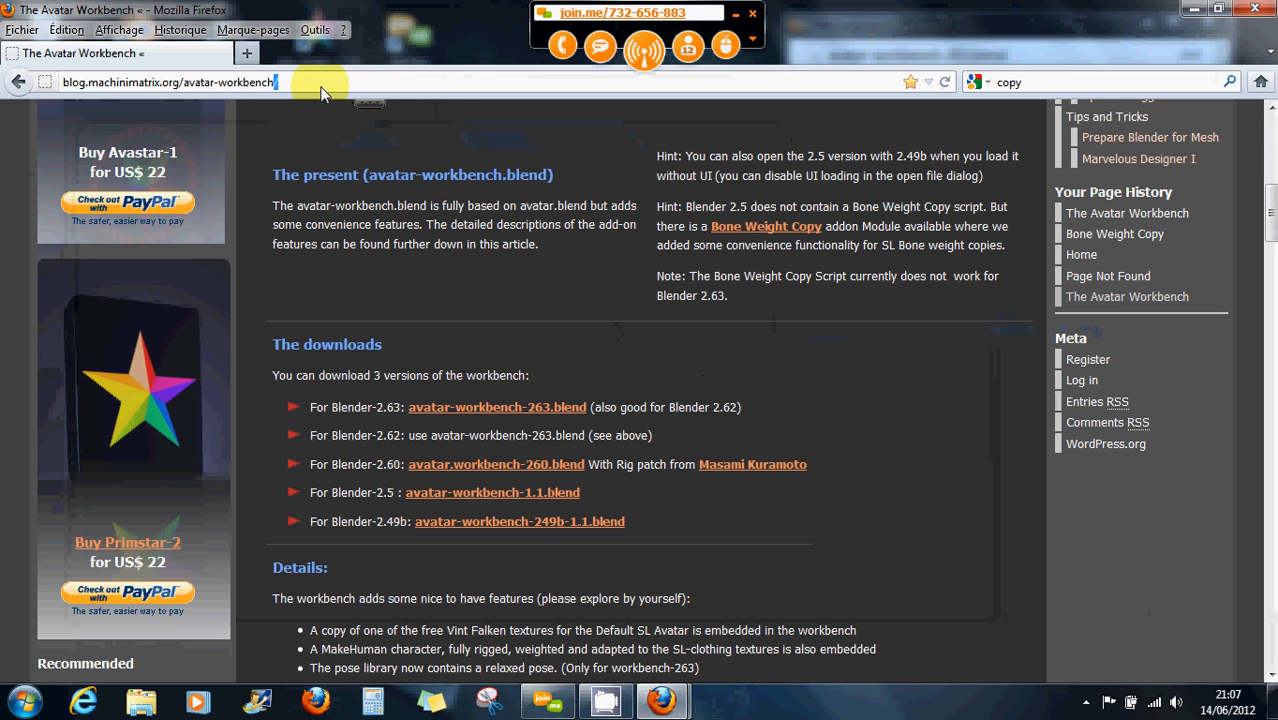
pyautogui.moveTo(321, 92); pyautogui.dragTo(122, 104)
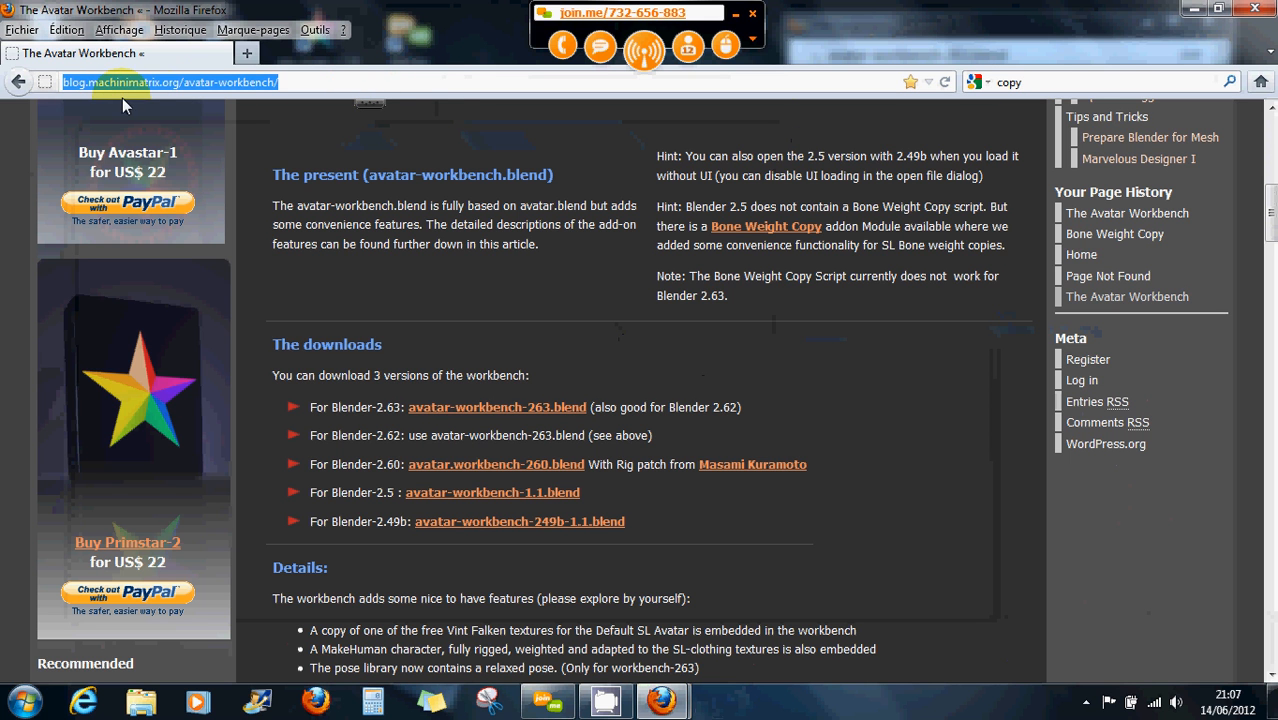
pyautogui.write('copy')
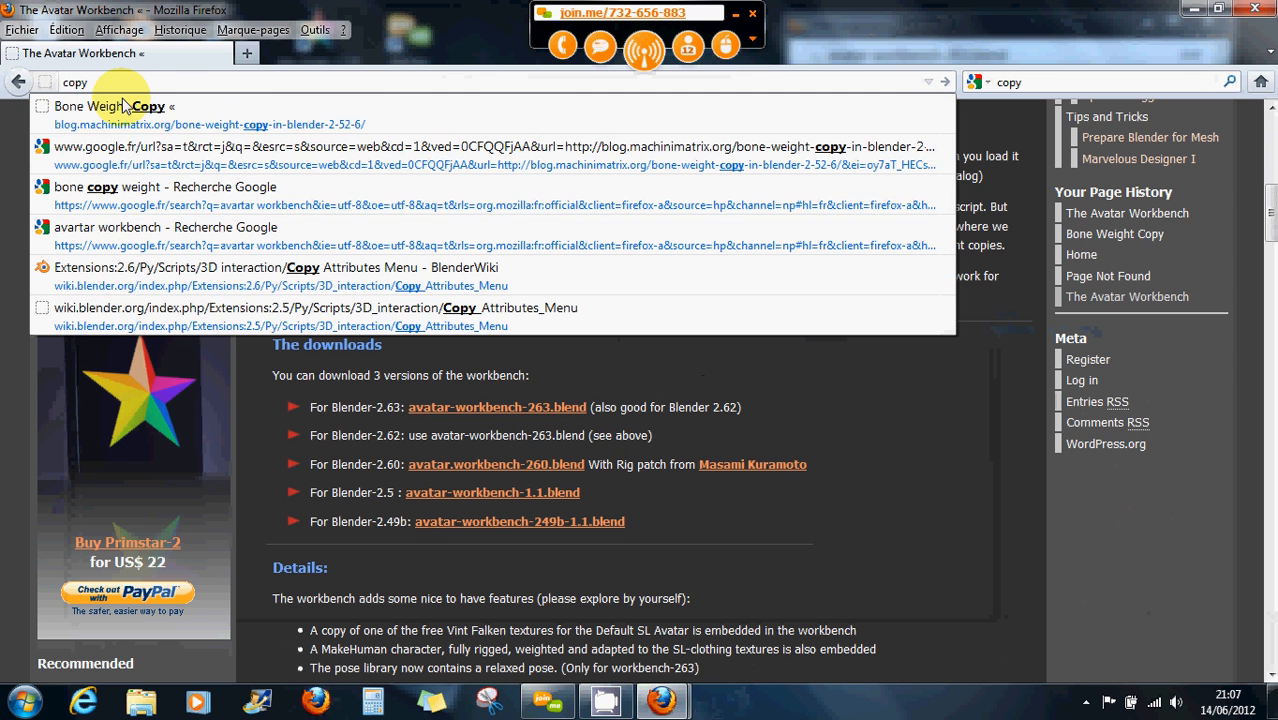
pyautogui.click(136, 126)
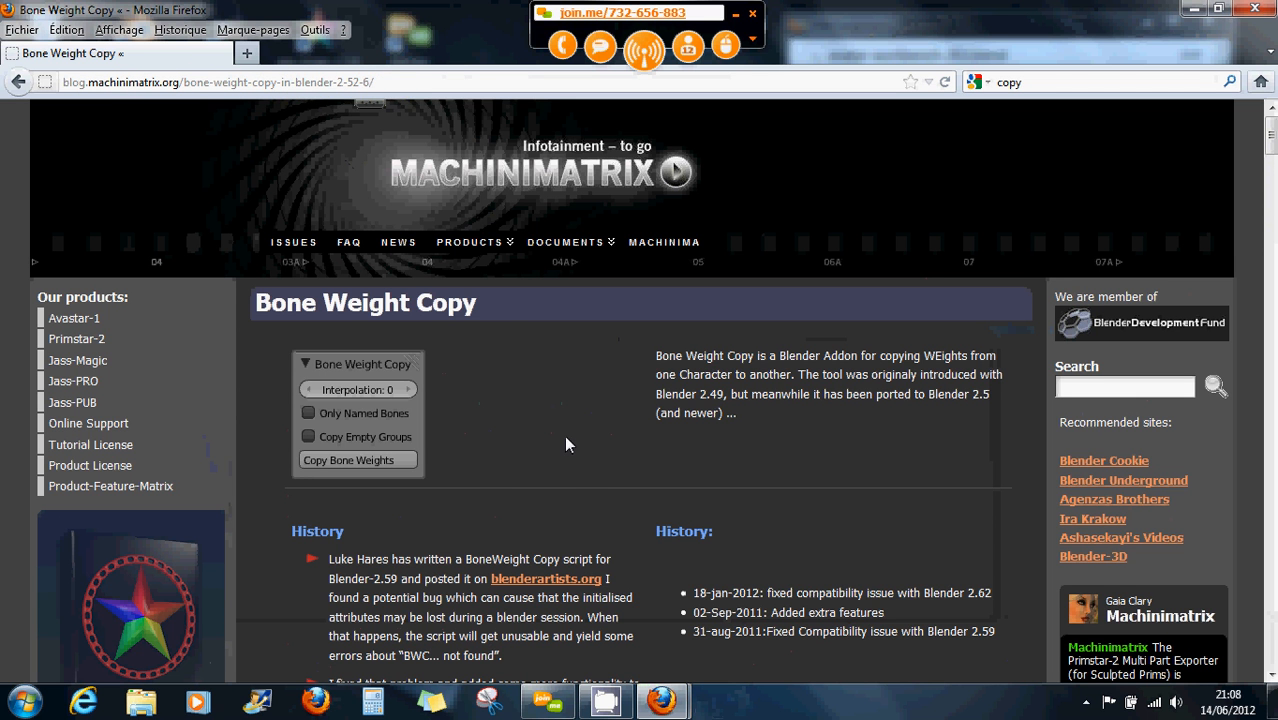
# Download the modified Bone Weight Copy script as space_view3d_copy_bone_weights_enhanced to the 3d/download folder, replacing the existing file
pyautogui.scroll(-2, 565, 444)
pyautogui.scroll(-4, 578, 430)
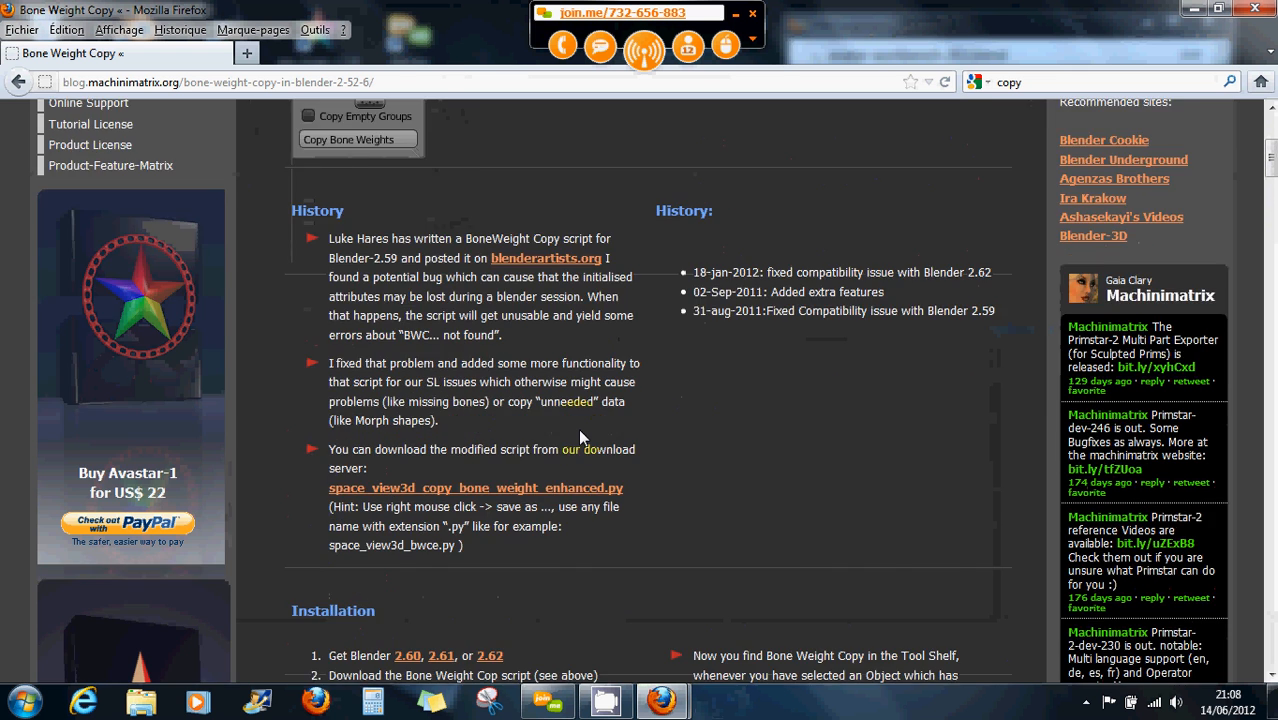
pyautogui.scroll(-4, 579, 436)
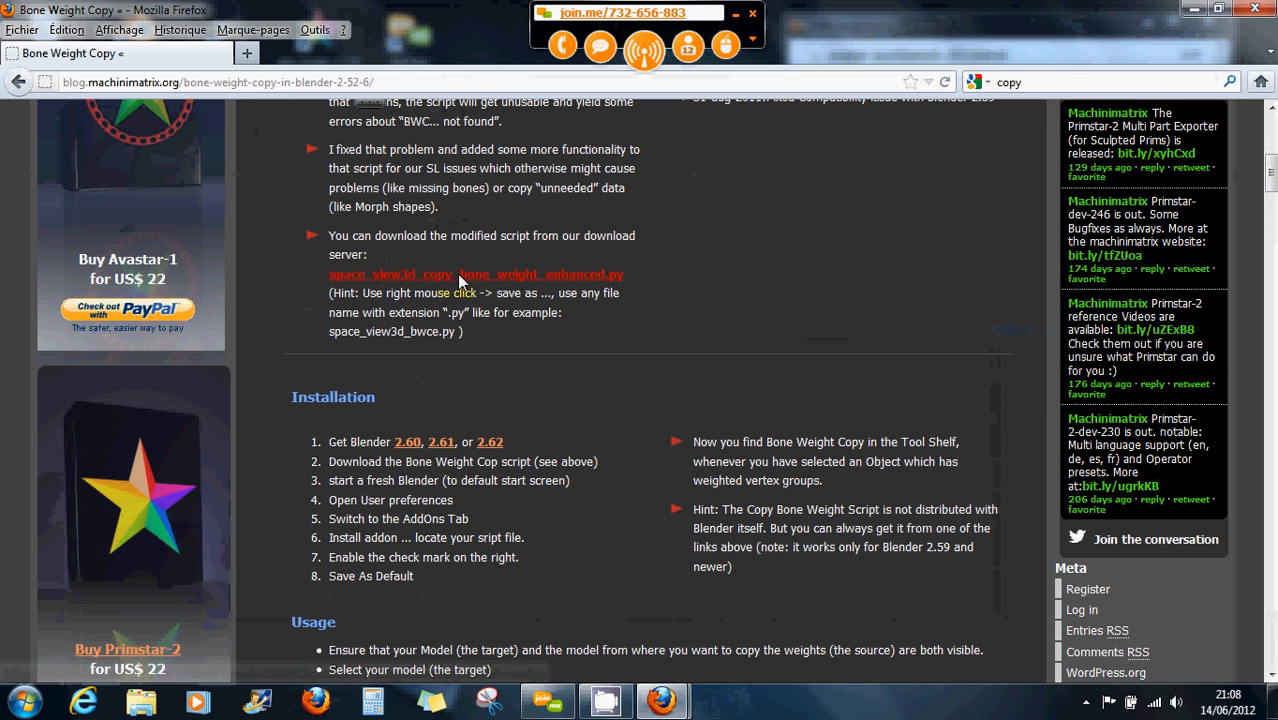
pyautogui.rightClick(571, 280)
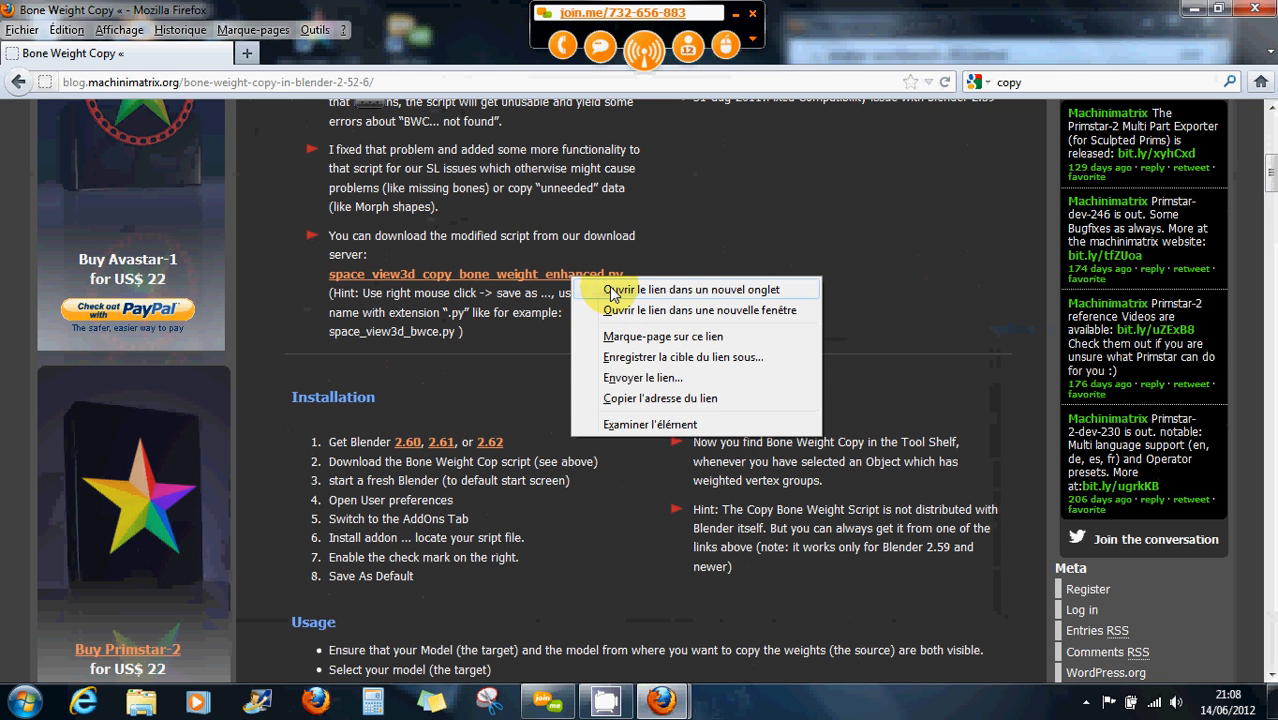
pyautogui.click(624, 356)
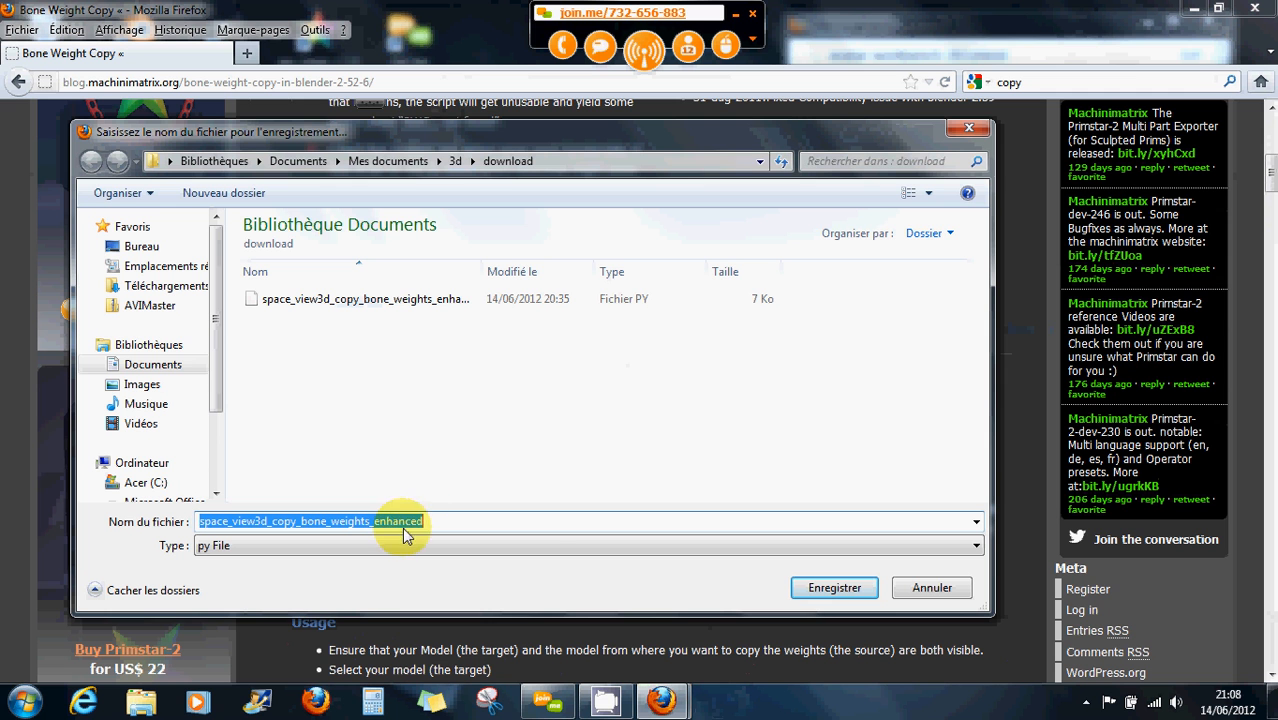
pyautogui.click(826, 593)
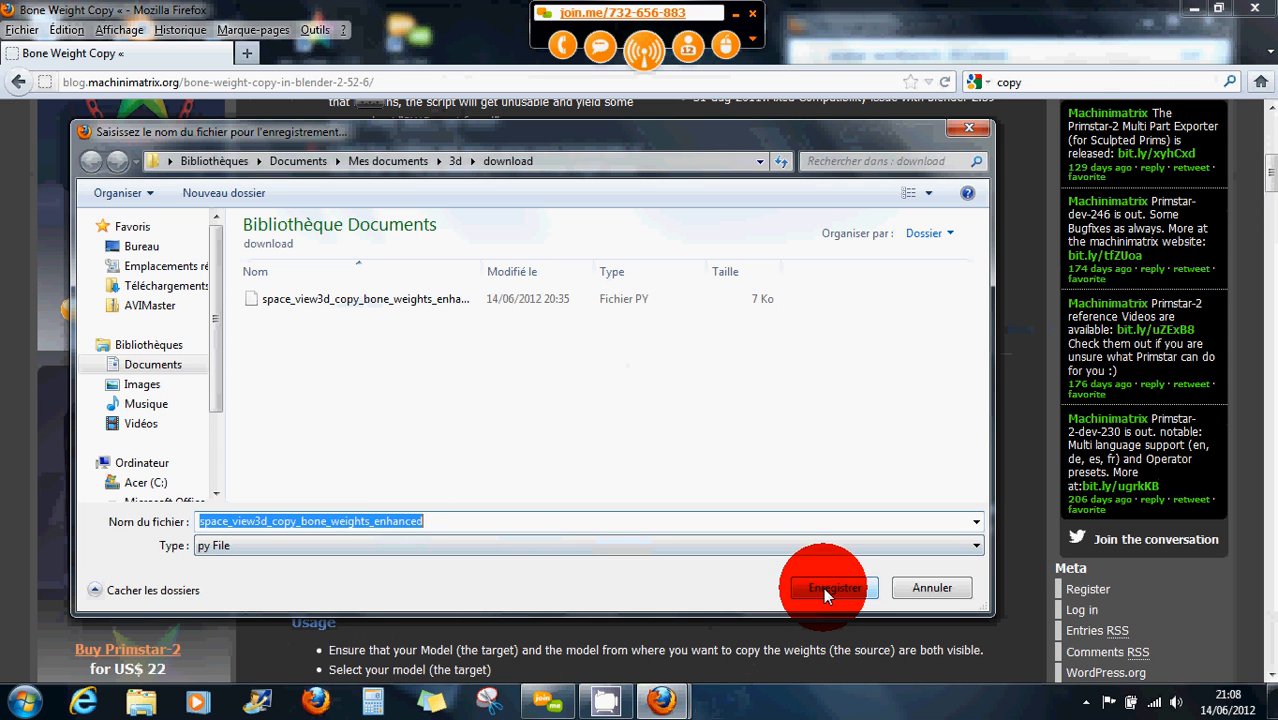
pyautogui.click(697, 356)
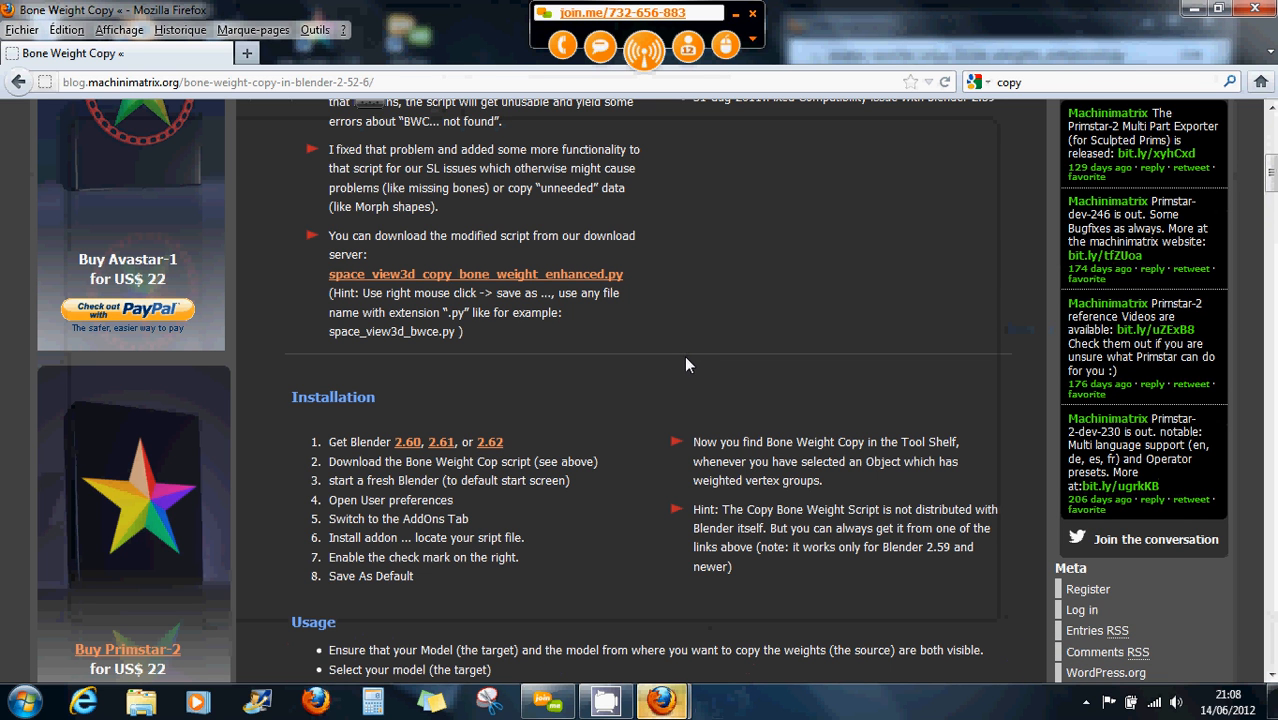
# Close Firefox, launch Blender 2.63 from the desktop with the high-performance NVIDIA graphics processor, and dismiss its splash screen
pyautogui.click(1265, 10)
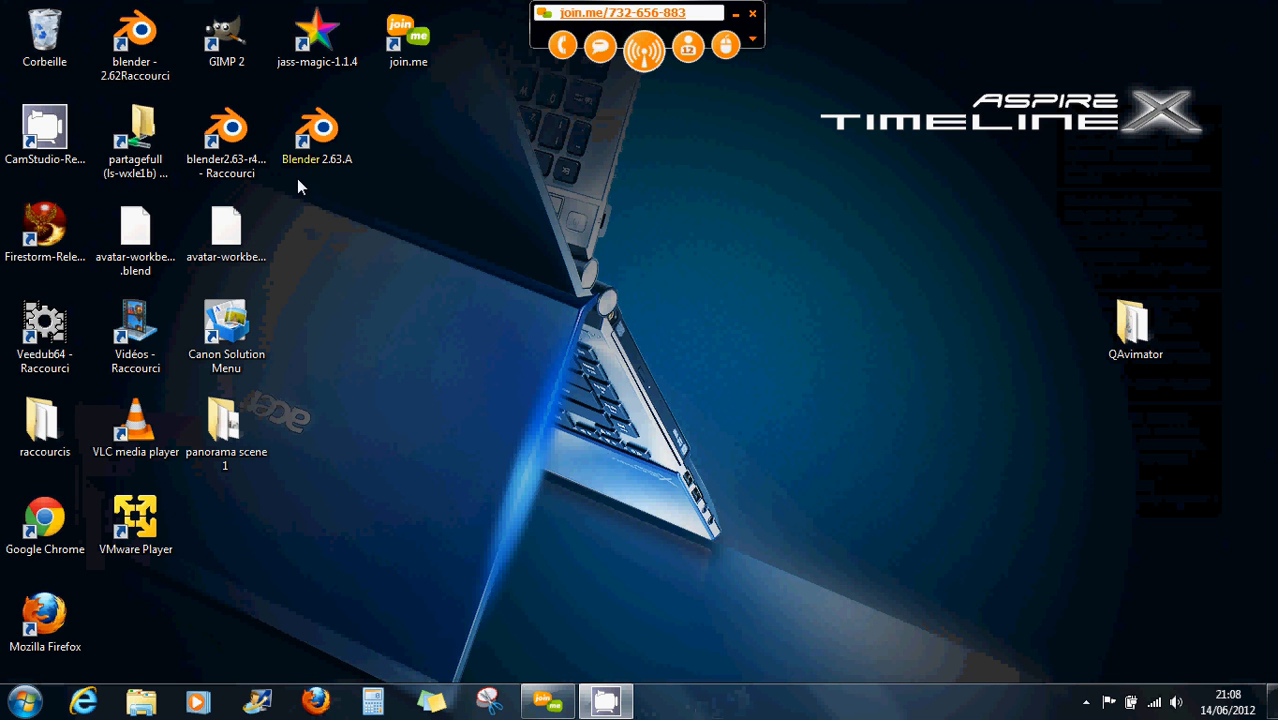
pyautogui.rightClick(243, 157)
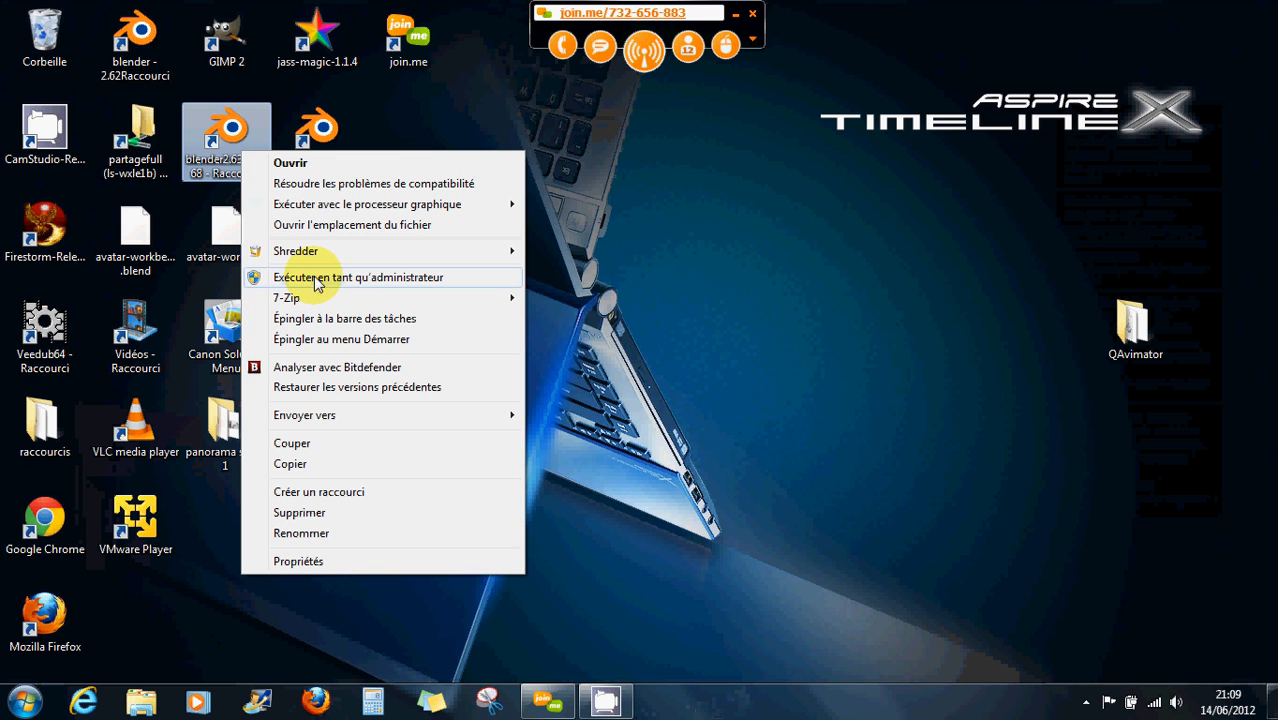
pyautogui.moveTo(456, 204)
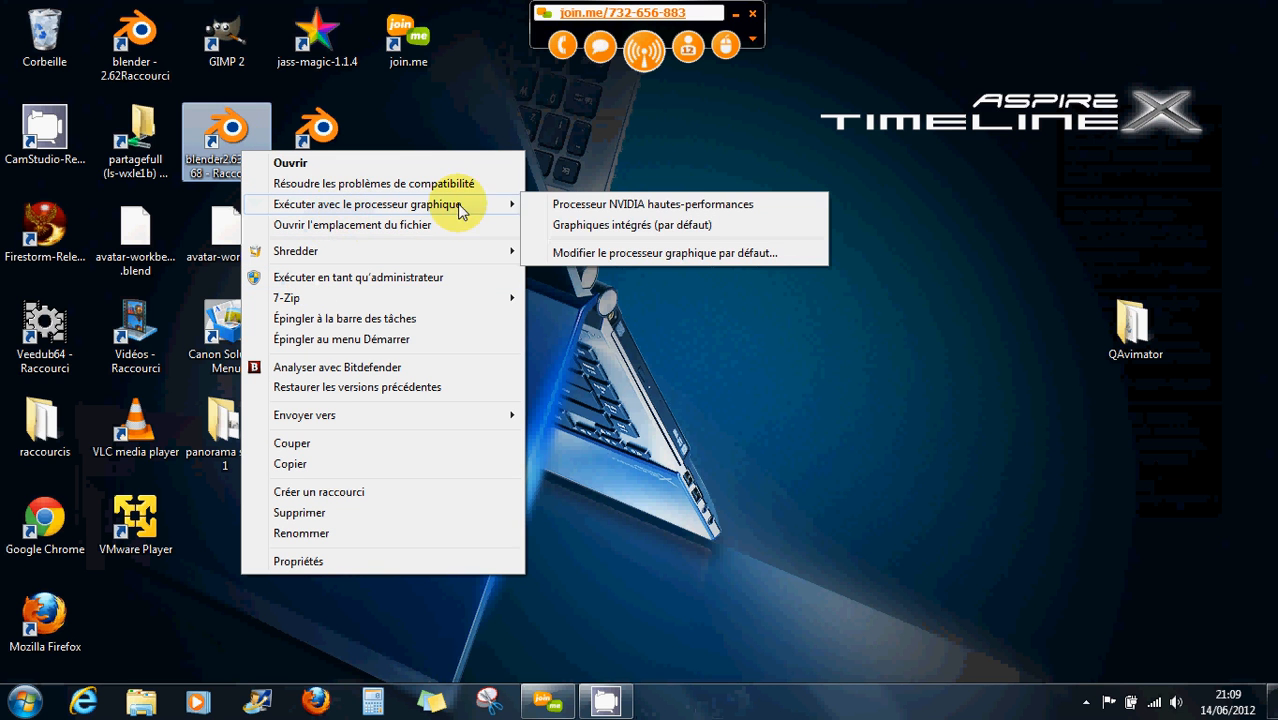
pyautogui.click(615, 205)
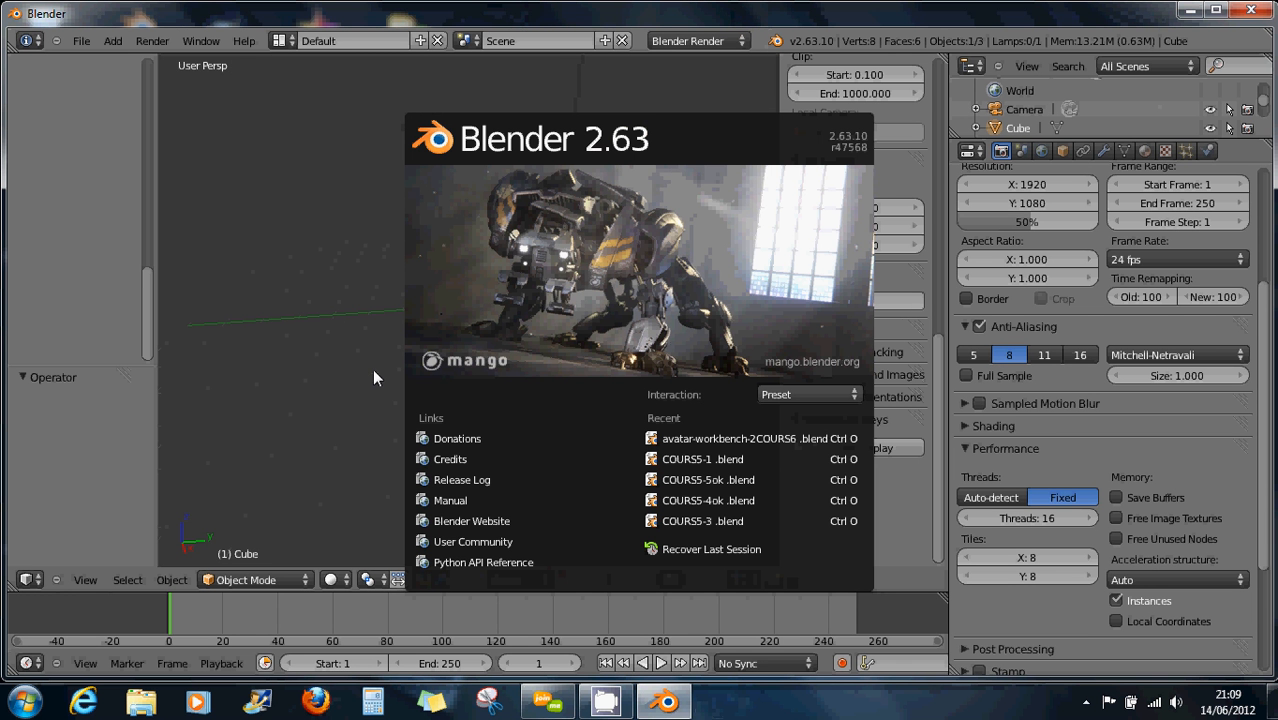
pyautogui.click(373, 371)
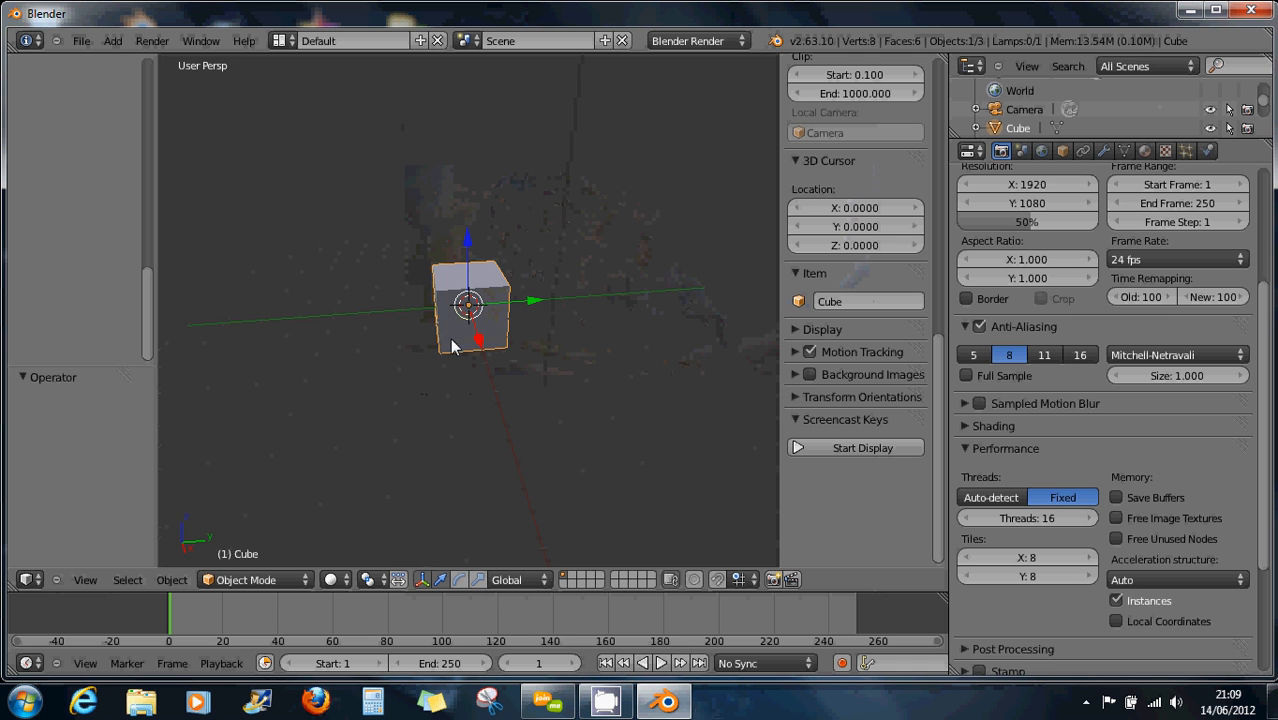
pyautogui.moveTo(451, 340); pyautogui.dragTo(491, 337, button='middle')
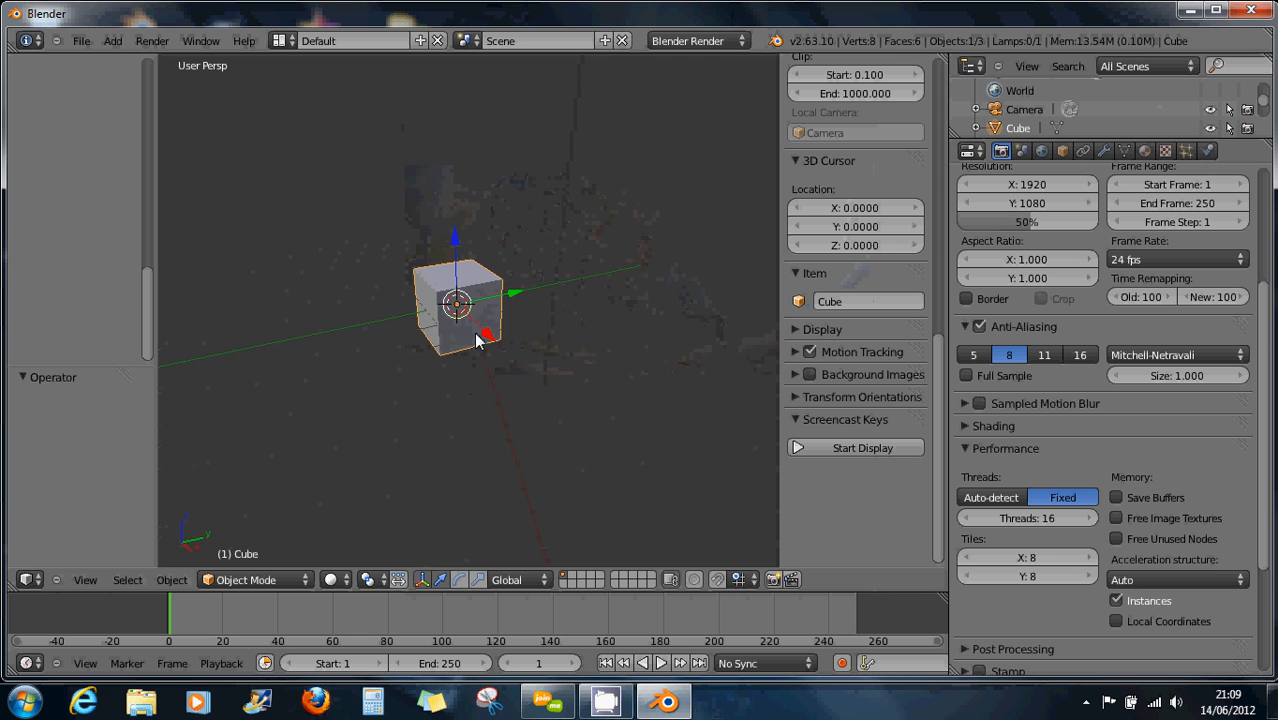
pyautogui.moveTo(474, 330); pyautogui.dragTo(460, 334, button='middle')
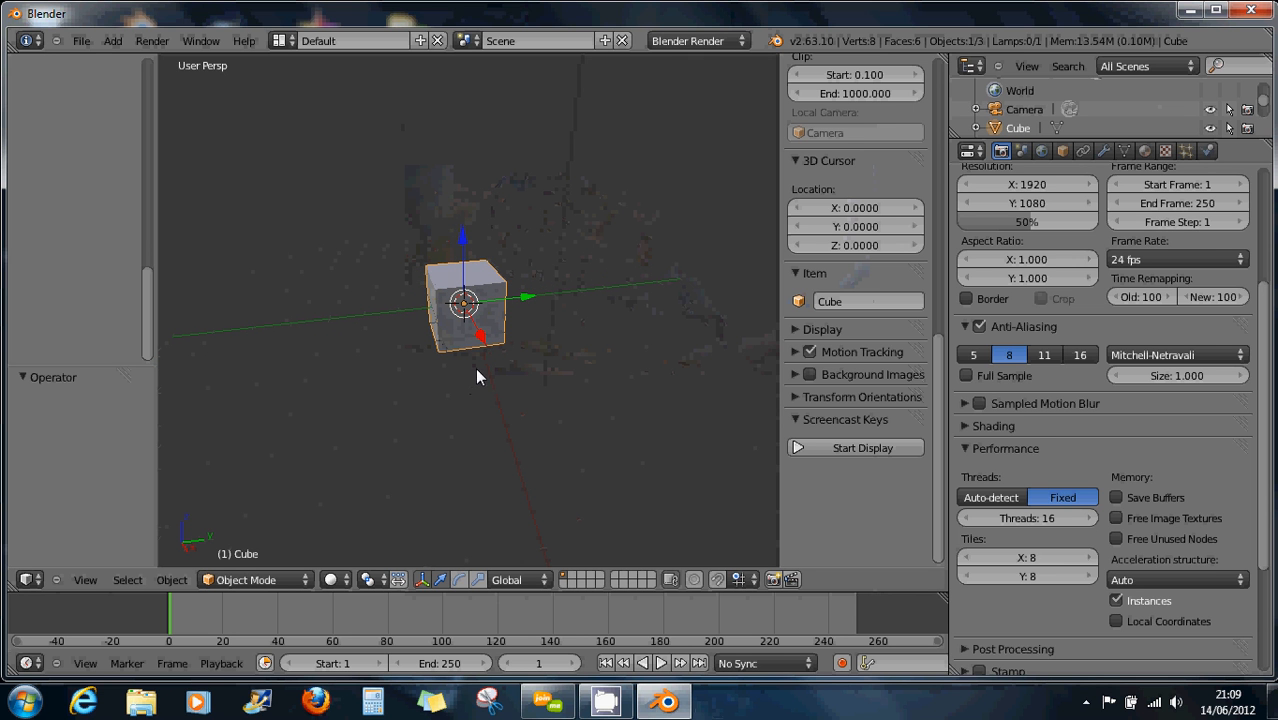
# Launch Firefox, go to the blender.org site and open its Get Blender download page
pyautogui.click(318, 702)
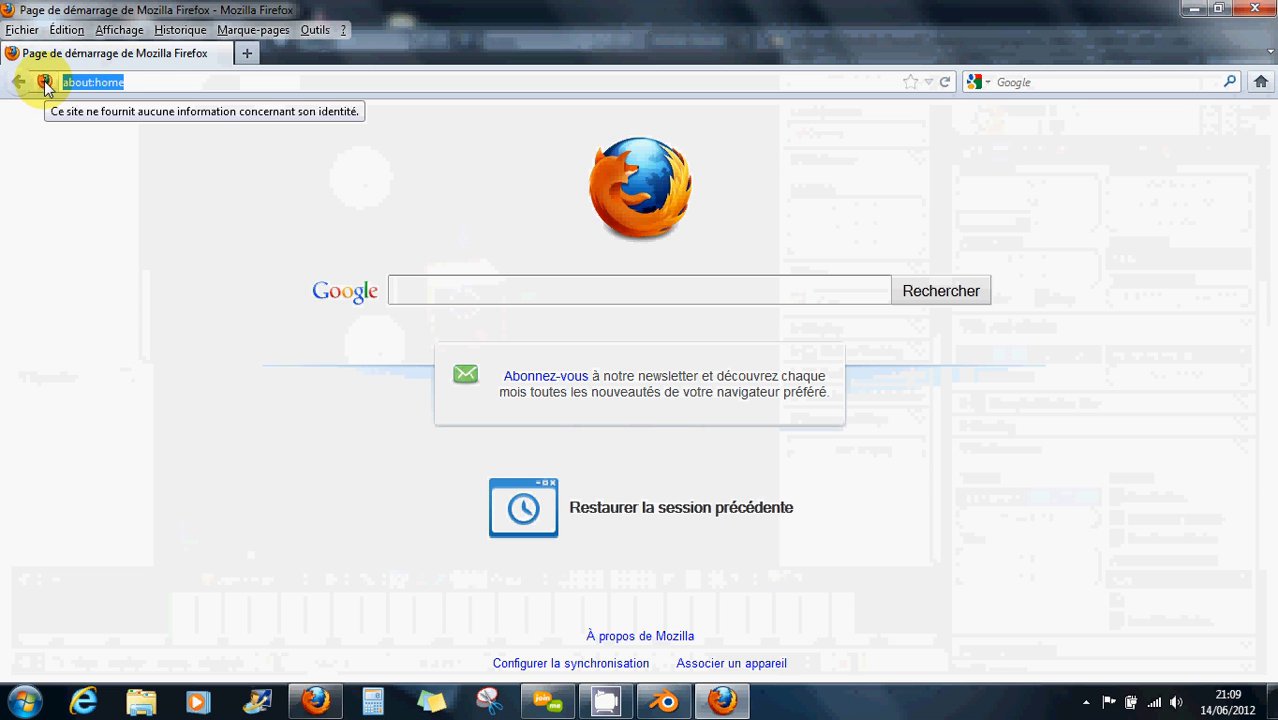
pyautogui.write('blender')
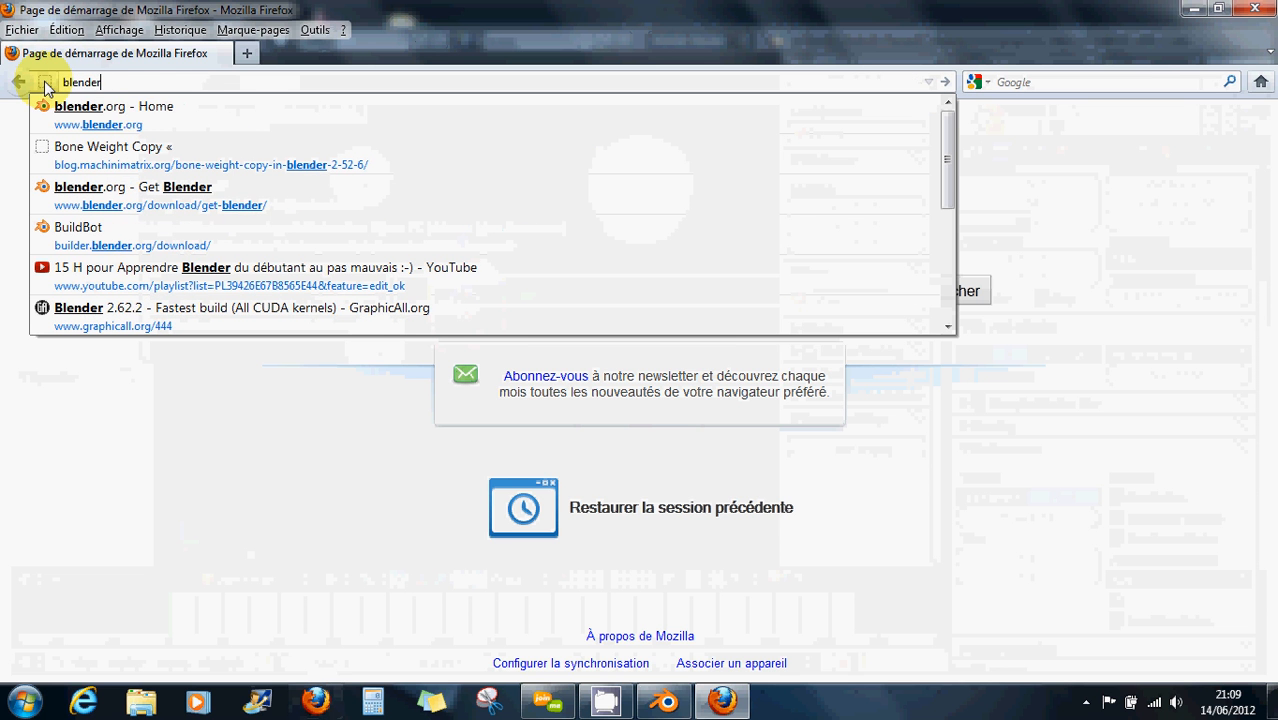
pyautogui.click(70, 110)
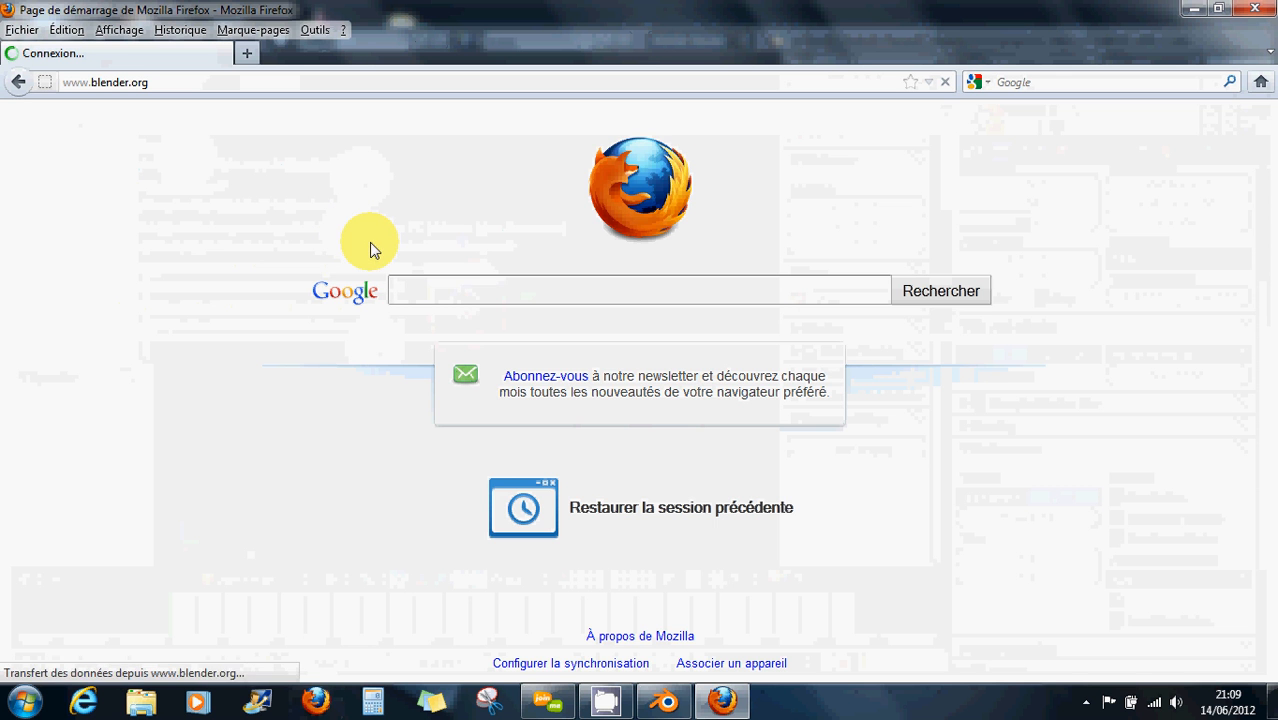
pyautogui.scroll(-4, 646, 393)
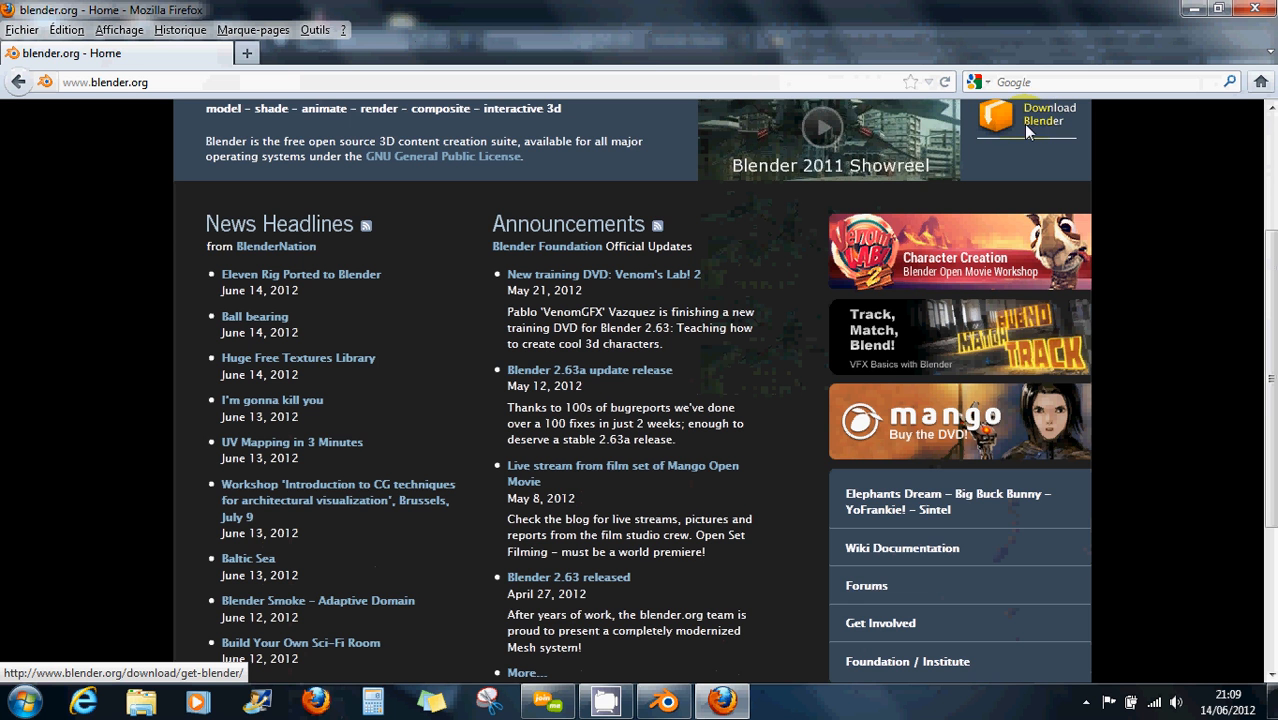
pyautogui.click(1028, 124)
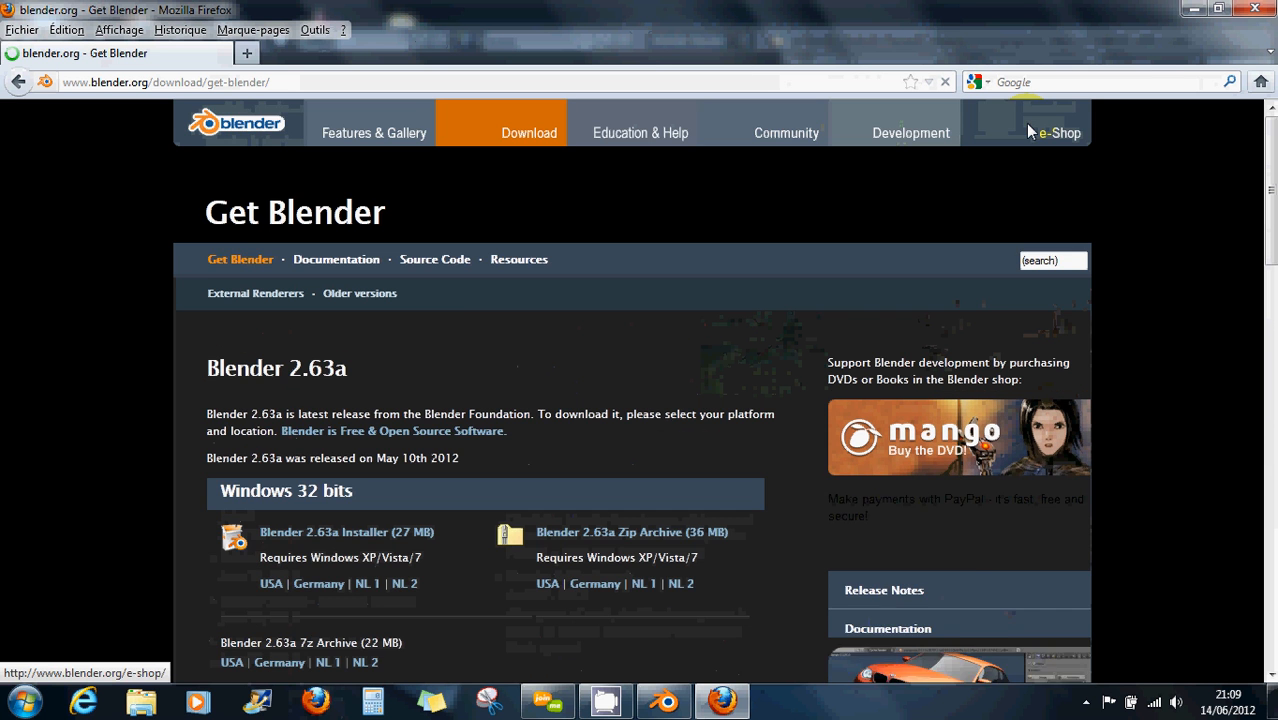
# Review the Windows 32-bit and 64-bit Blender 2.63a downloads and open the list of daily builds
pyautogui.scroll(-2, 585, 440)
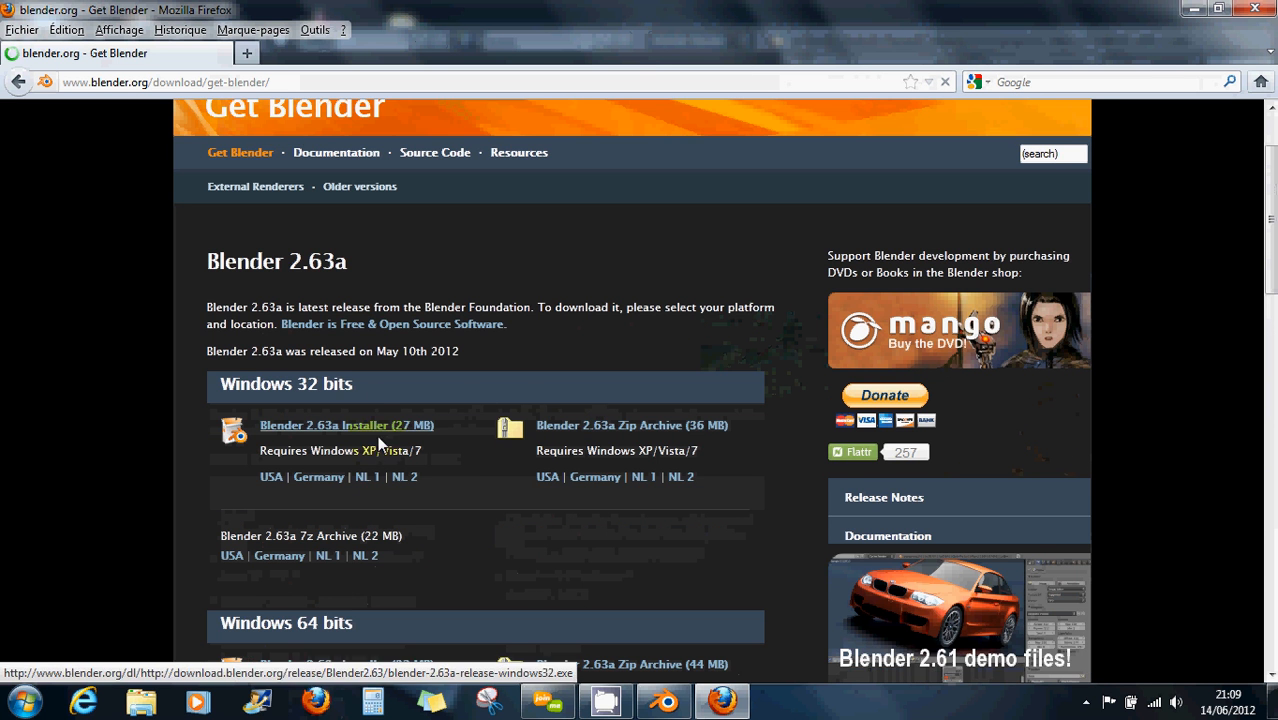
pyautogui.scroll(-2, 443, 466)
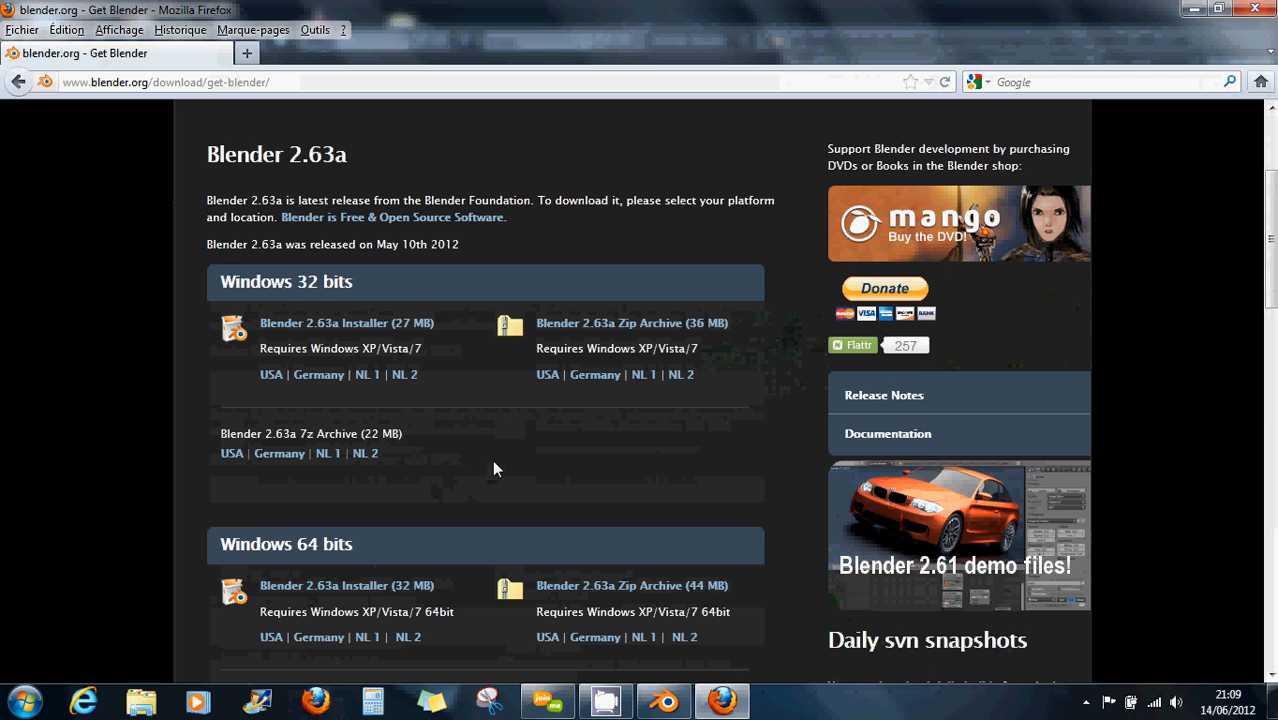
pyautogui.scroll(-2, 590, 456)
pyautogui.scroll(-2, 723, 448)
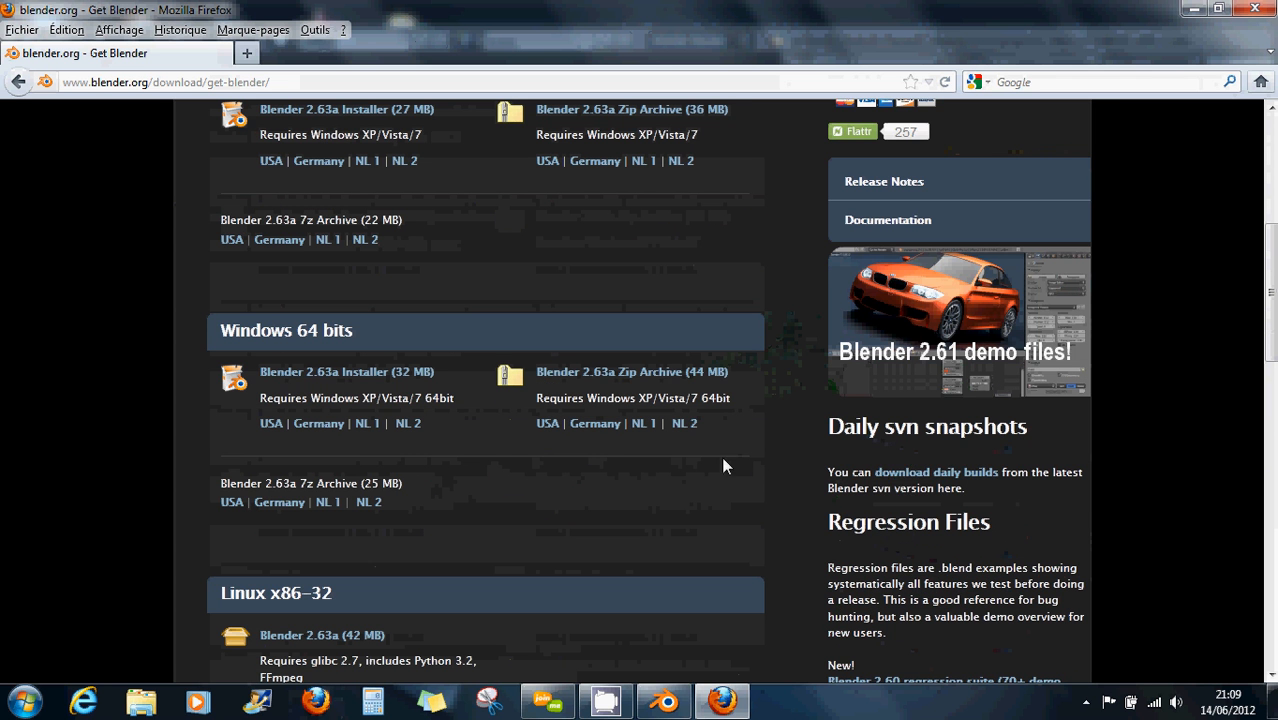
pyautogui.click(950, 472)
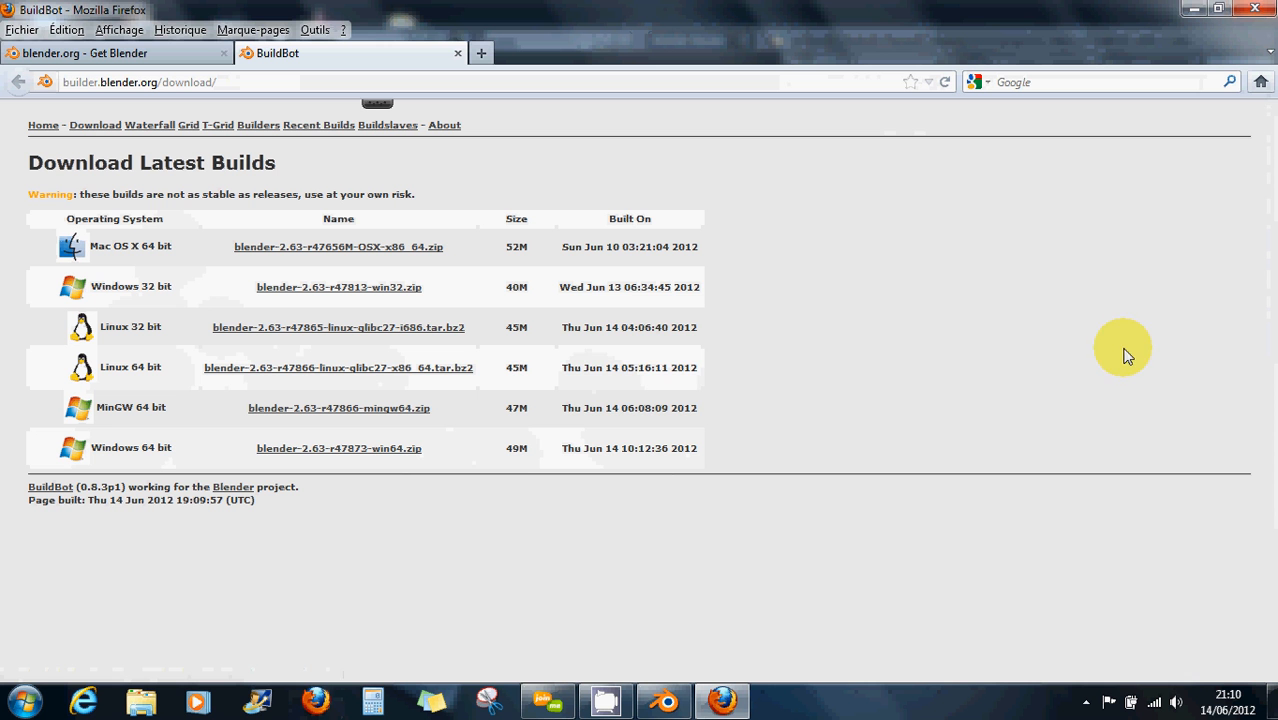
# Close Firefox with both of its tabs and bring up Blender's splash screen
pyautogui.click(1255, 10)
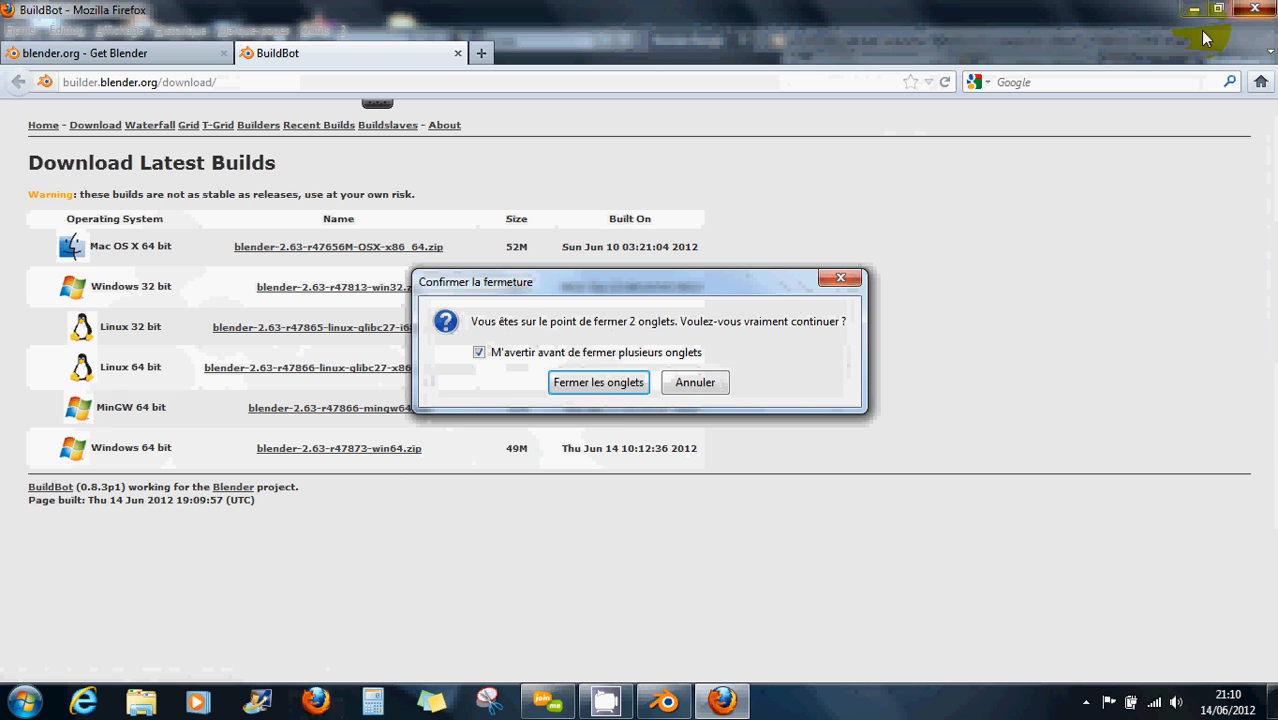
pyautogui.click(595, 381)
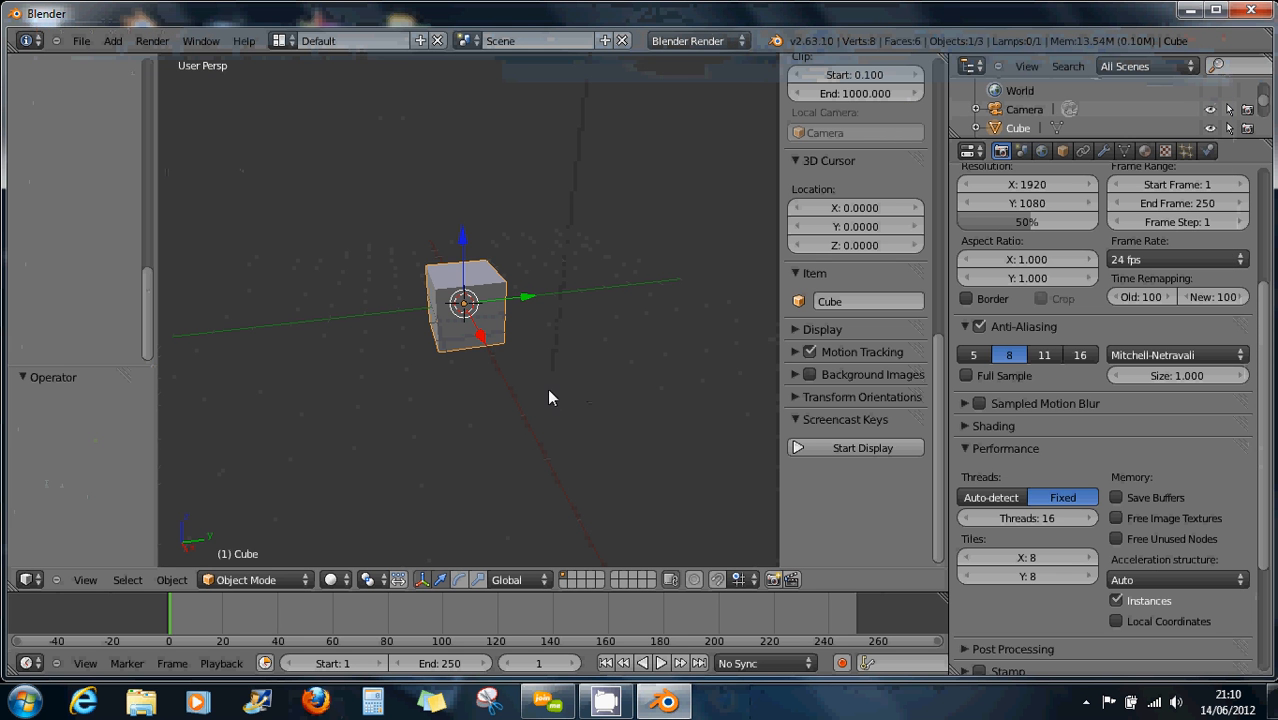
pyautogui.click(244, 41)
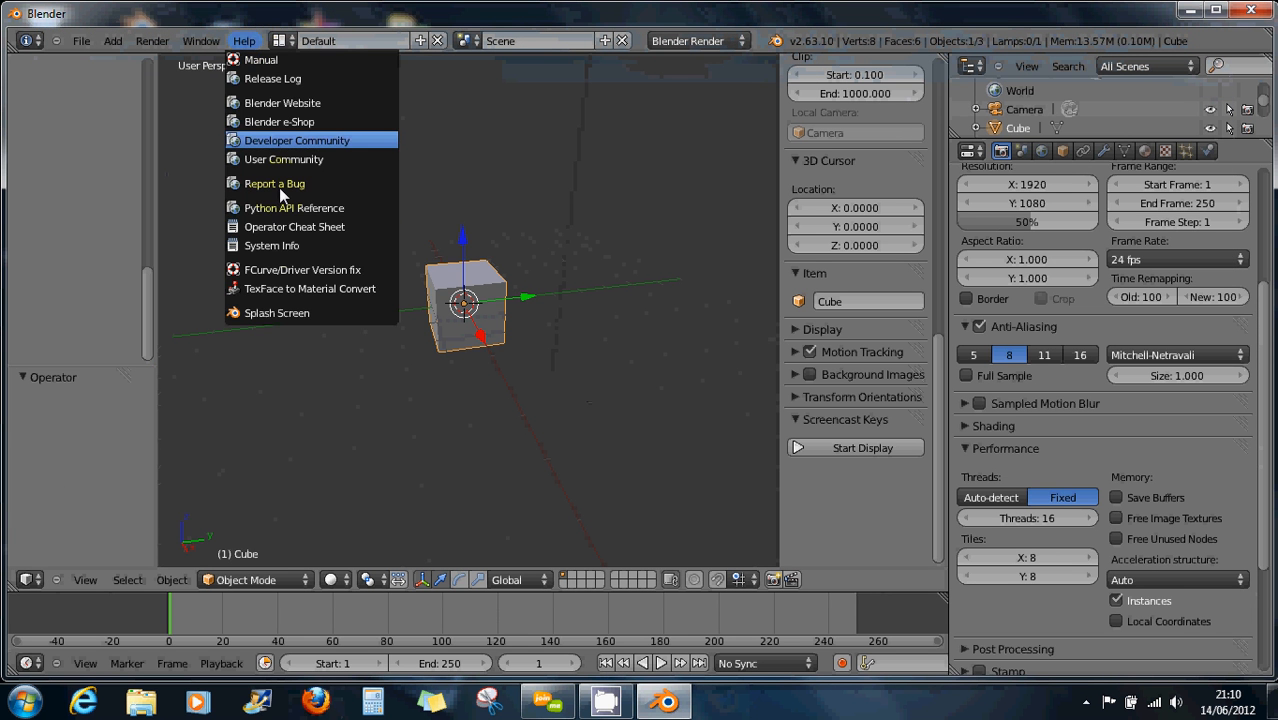
pyautogui.click(296, 312)
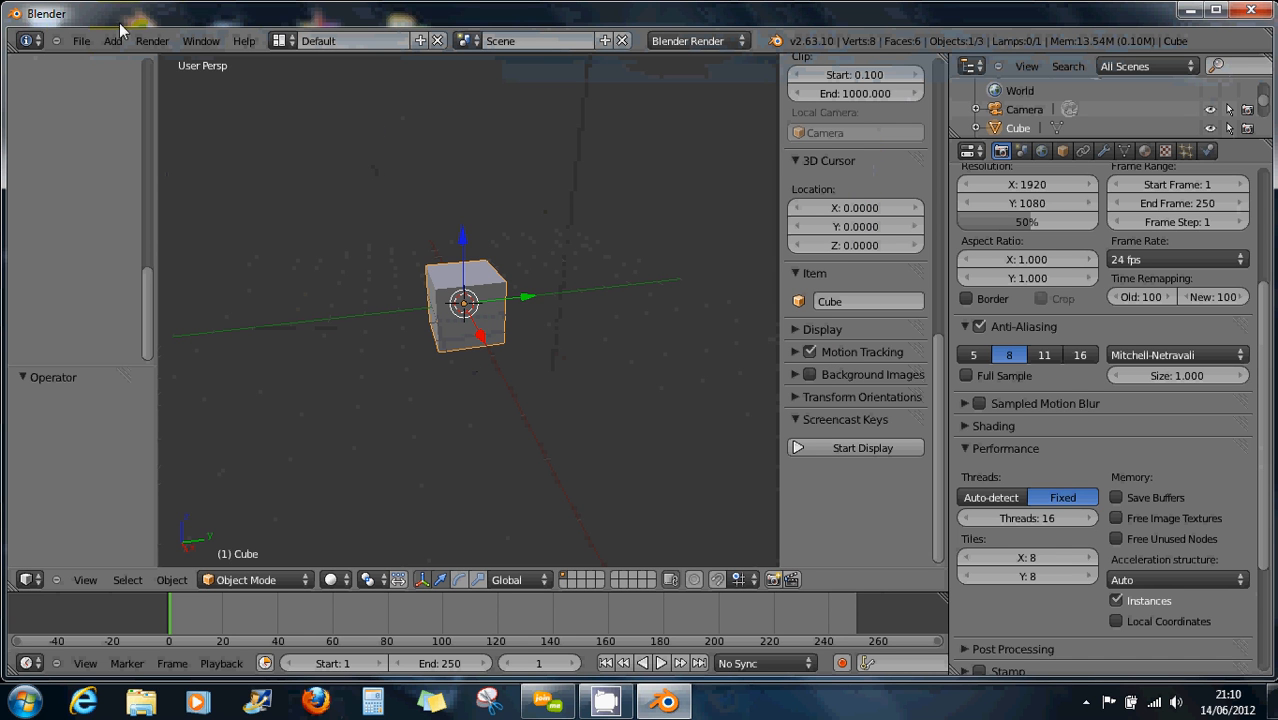
# Open avatar-workbench-263.blend from the Documents\3d\download folder
pyautogui.click(77, 40)
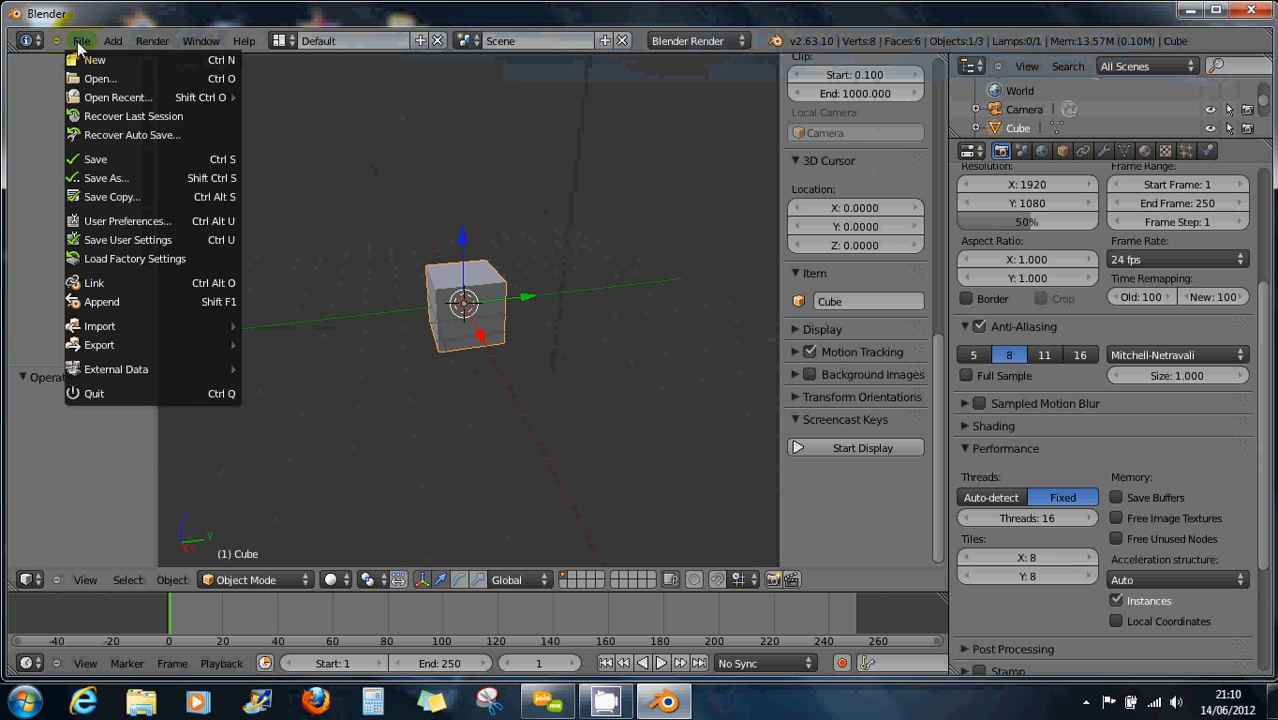
pyautogui.click(110, 80)
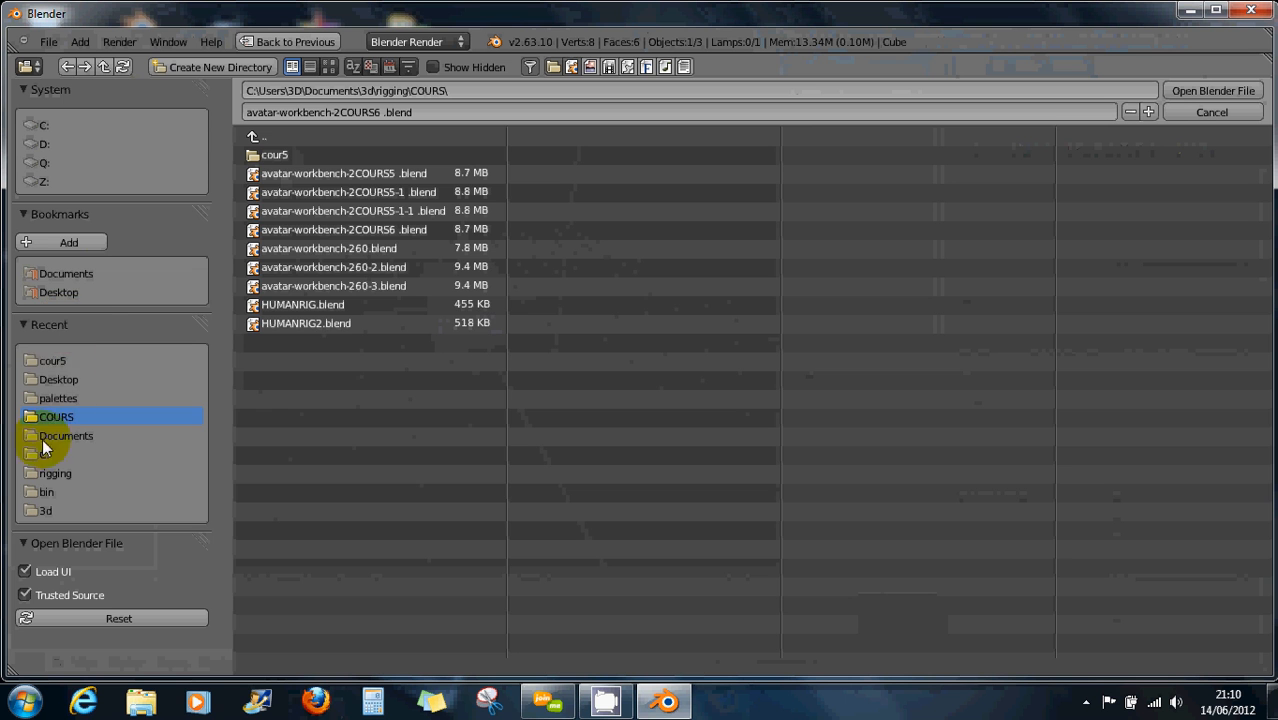
pyautogui.click(61, 270)
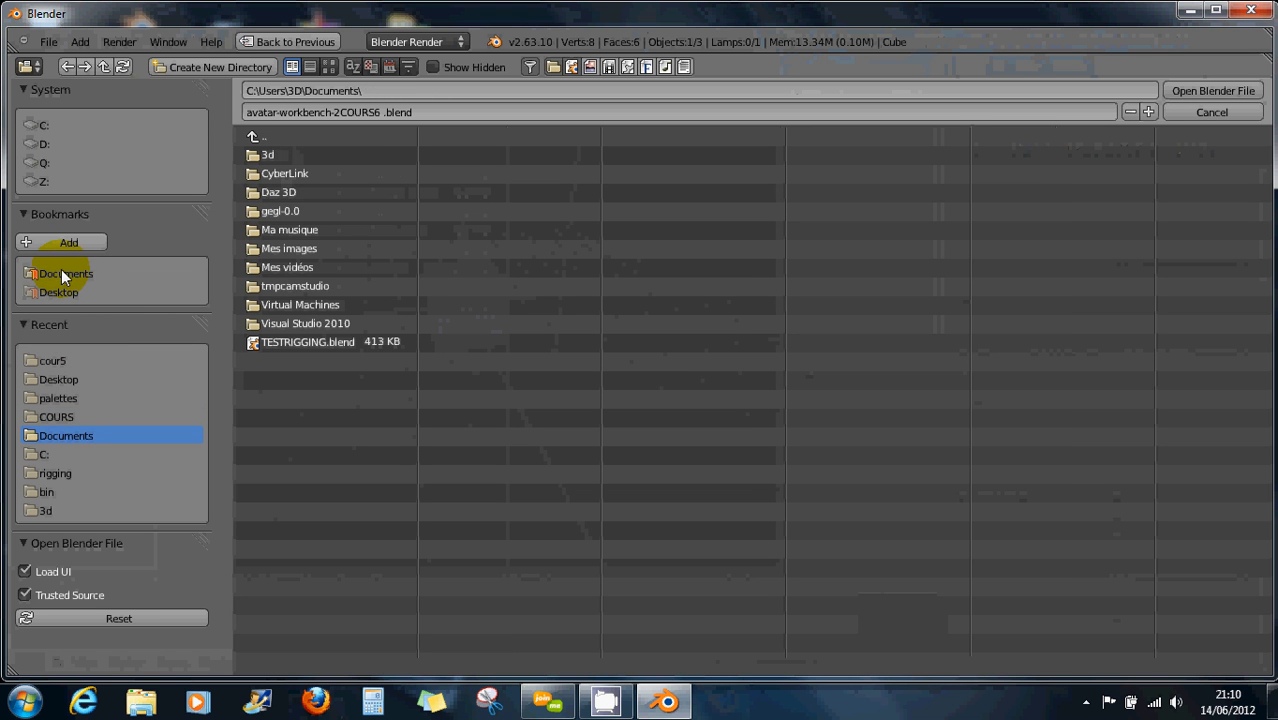
pyautogui.click(272, 155)
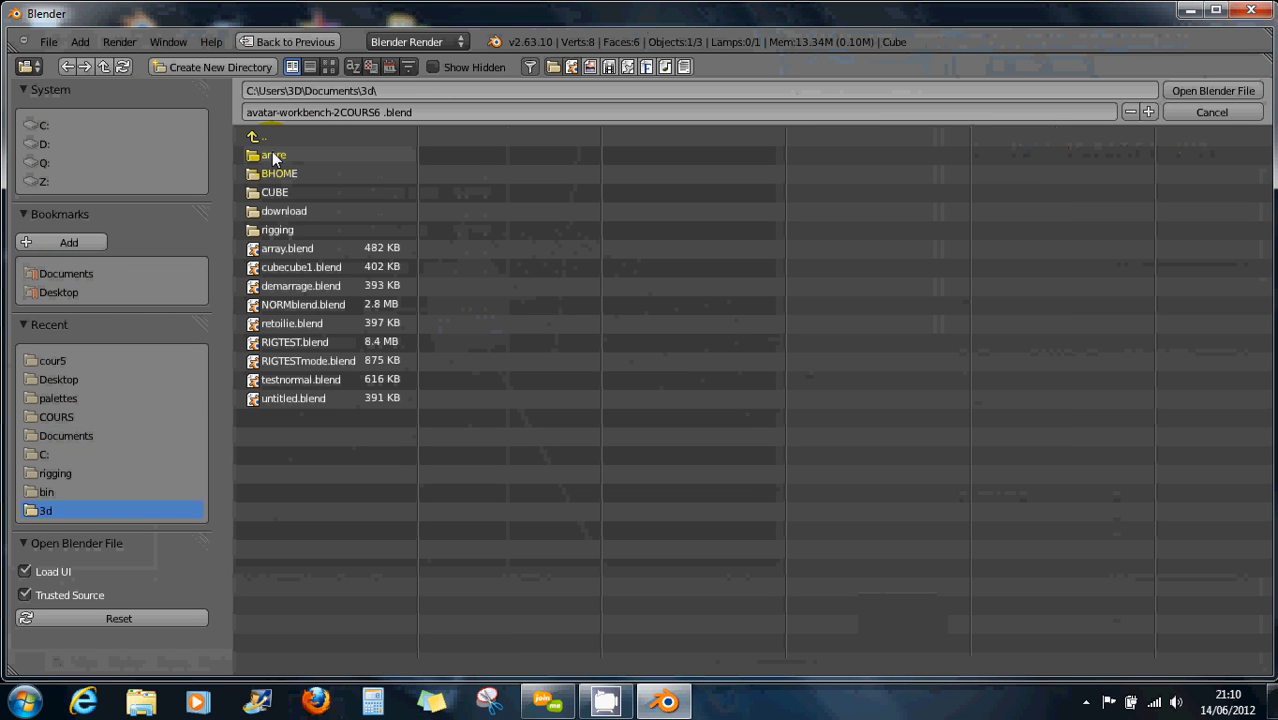
pyautogui.click(291, 210)
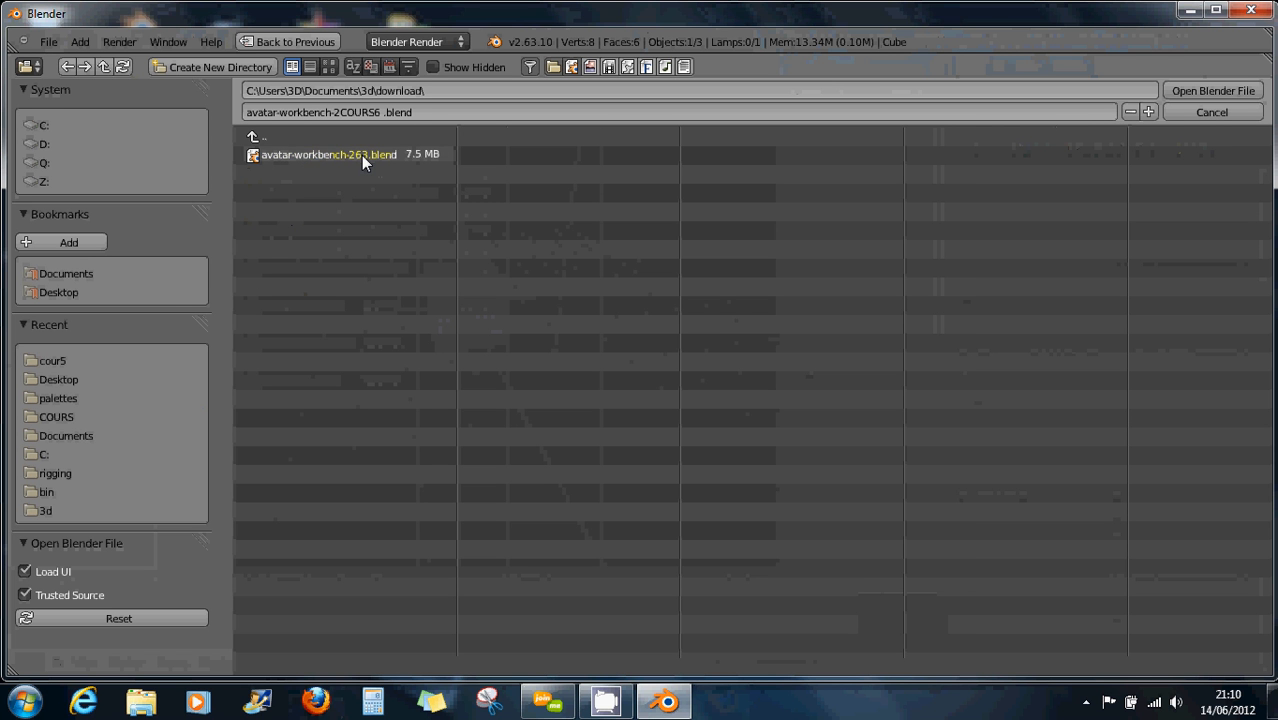
pyautogui.click(361, 155)
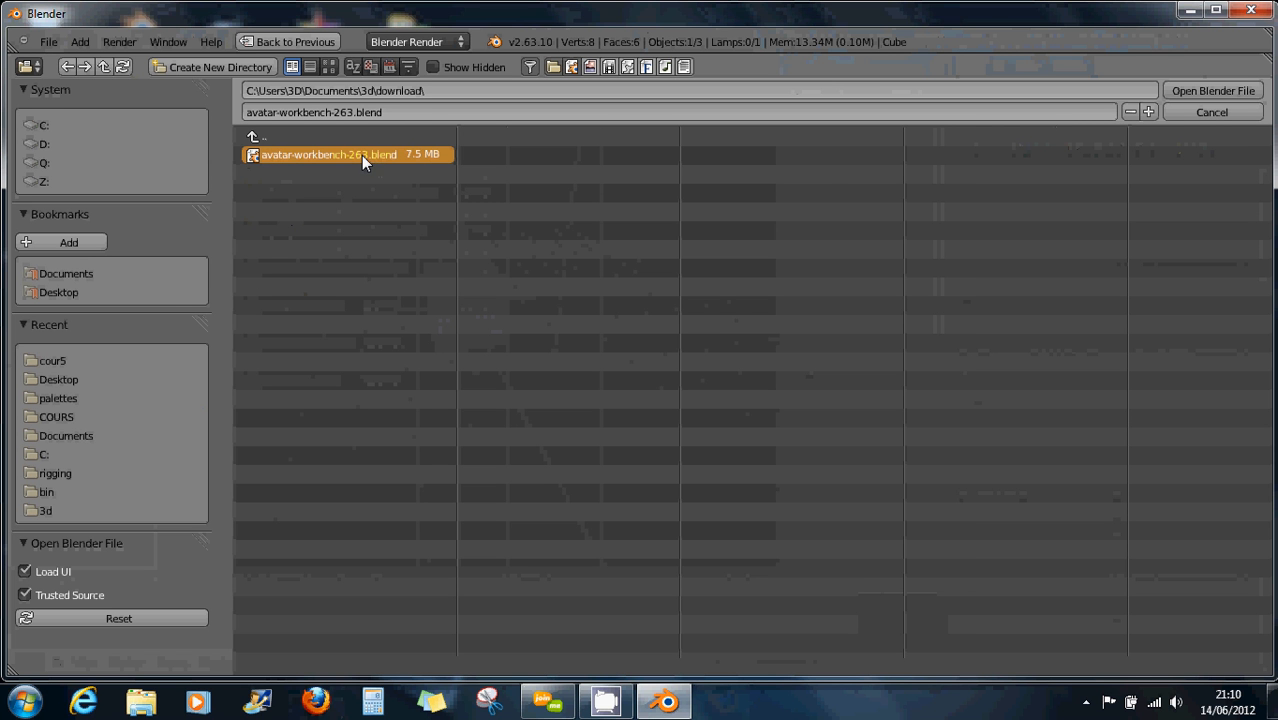
pyautogui.click(1226, 91)
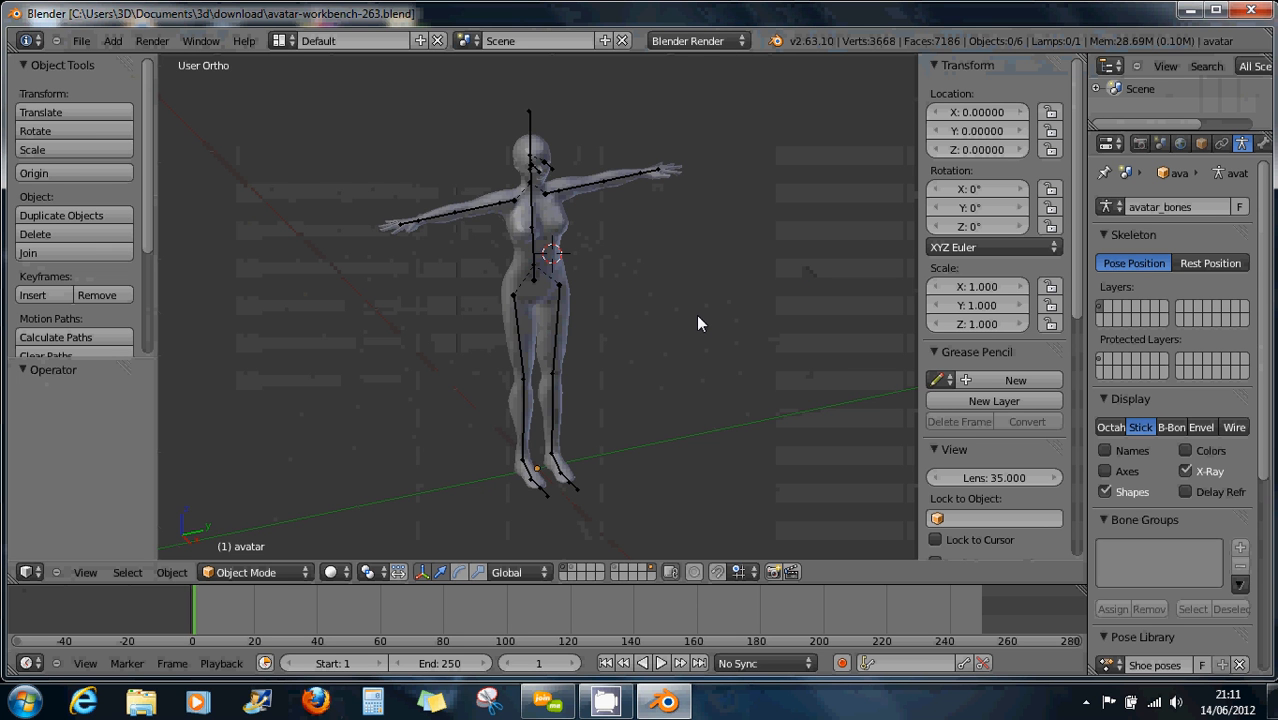
# Examine the avatar from the front and inspect the separate layers holding the alternative meshes and the armature
pyautogui.scroll(2, 697, 316)
pyautogui.moveTo(677, 308); pyautogui.dragTo(560, 226, button='middle')
pyautogui.keyDown('shift'); pyautogui.moveTo(502, 189); pyautogui.dragTo(601, 385, button='middle'); pyautogui.keyUp('shift')
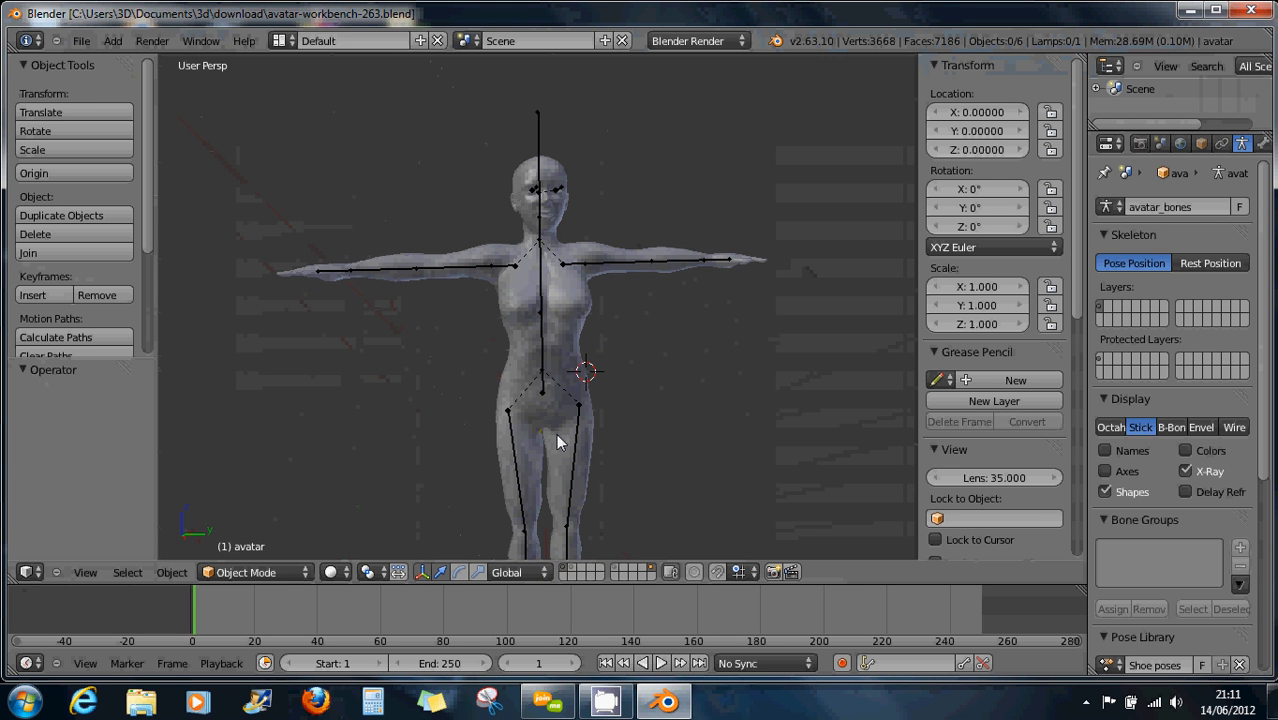
pyautogui.click(572, 573)
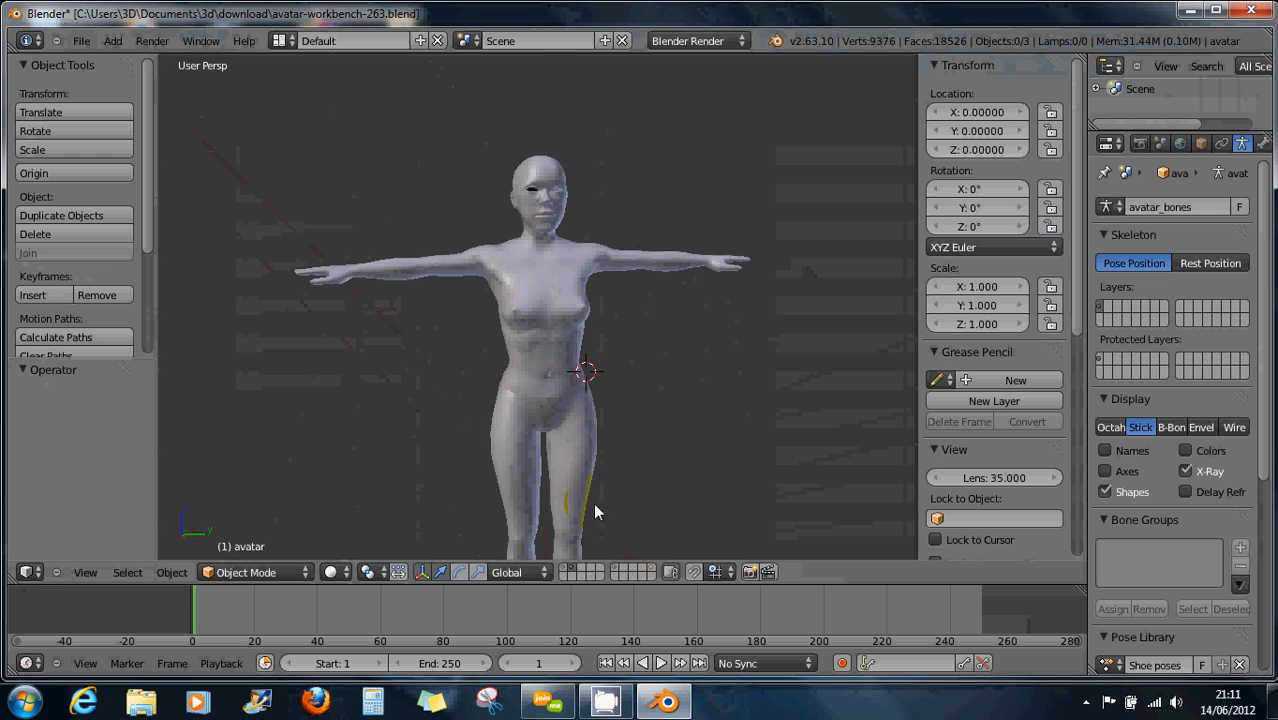
pyautogui.click(617, 572)
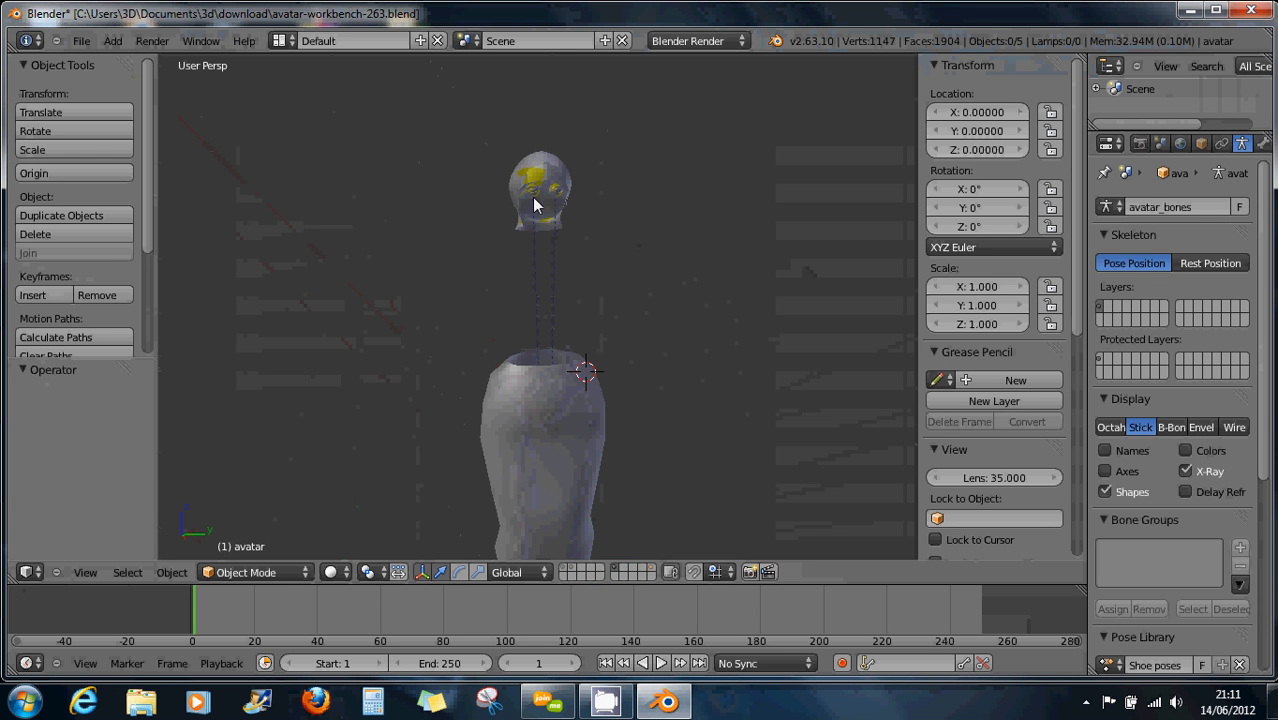
pyautogui.click(648, 577)
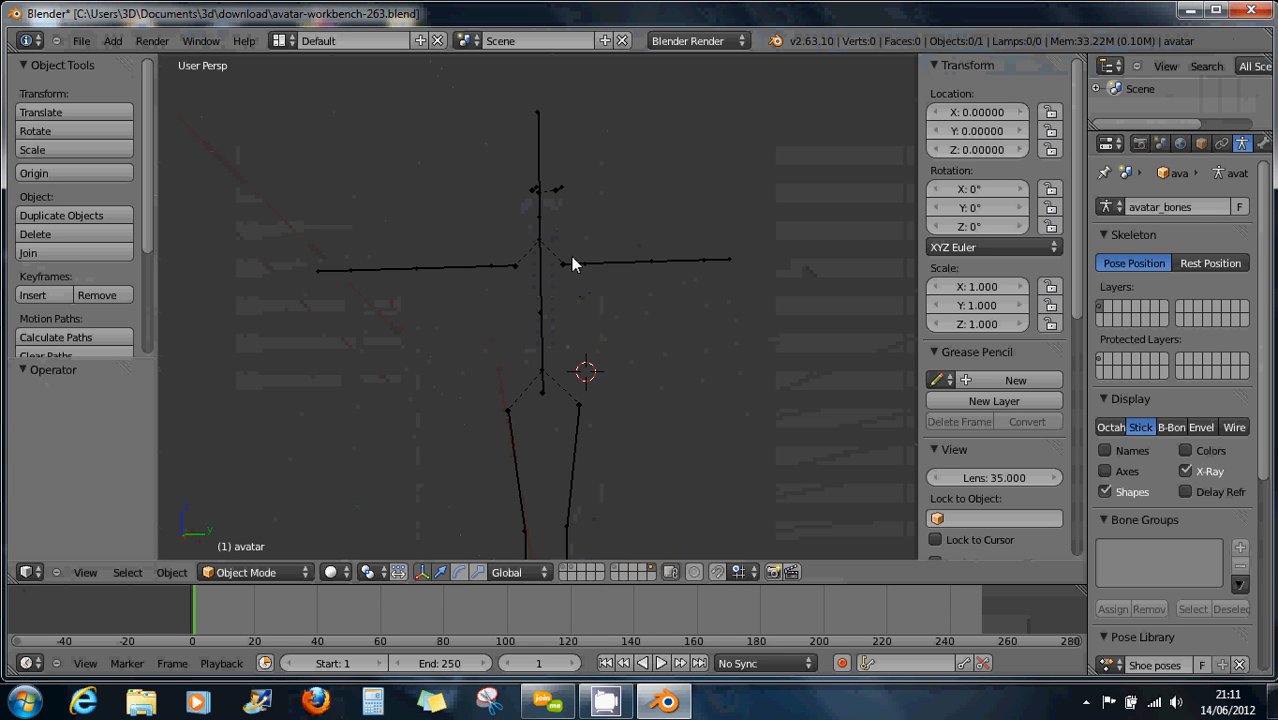
pyautogui.click(652, 574)
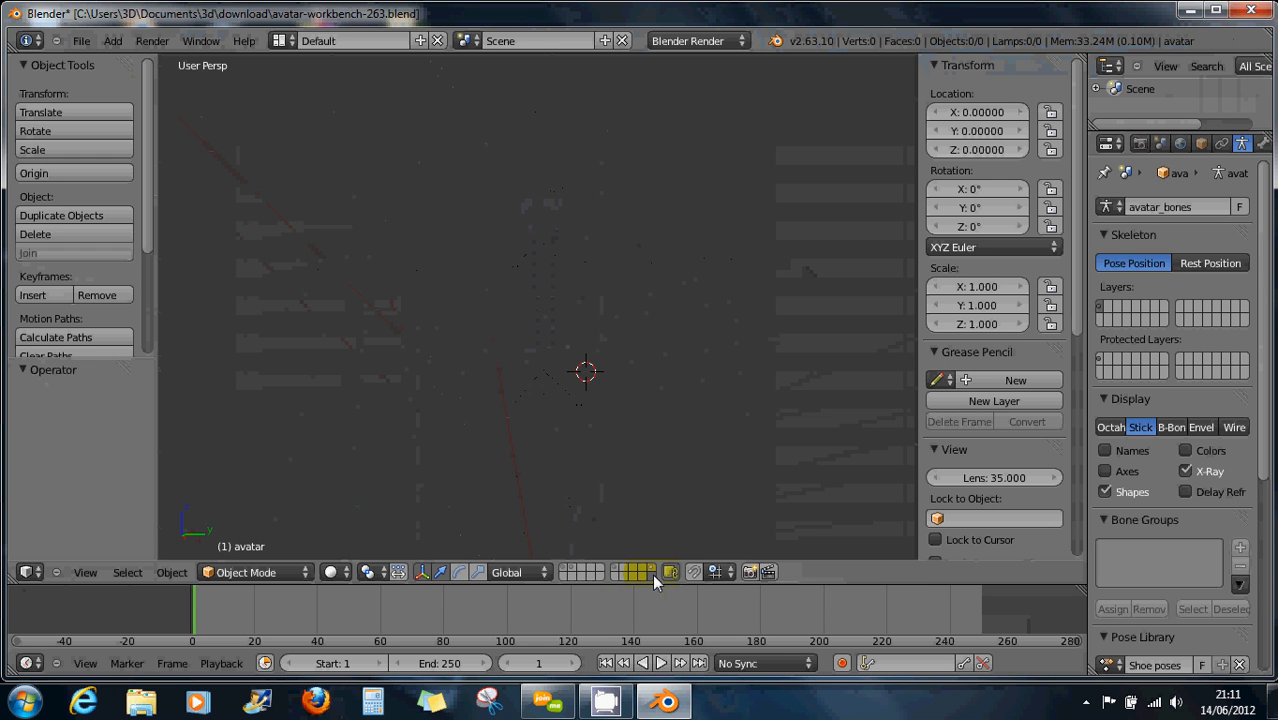
pyautogui.click(641, 573)
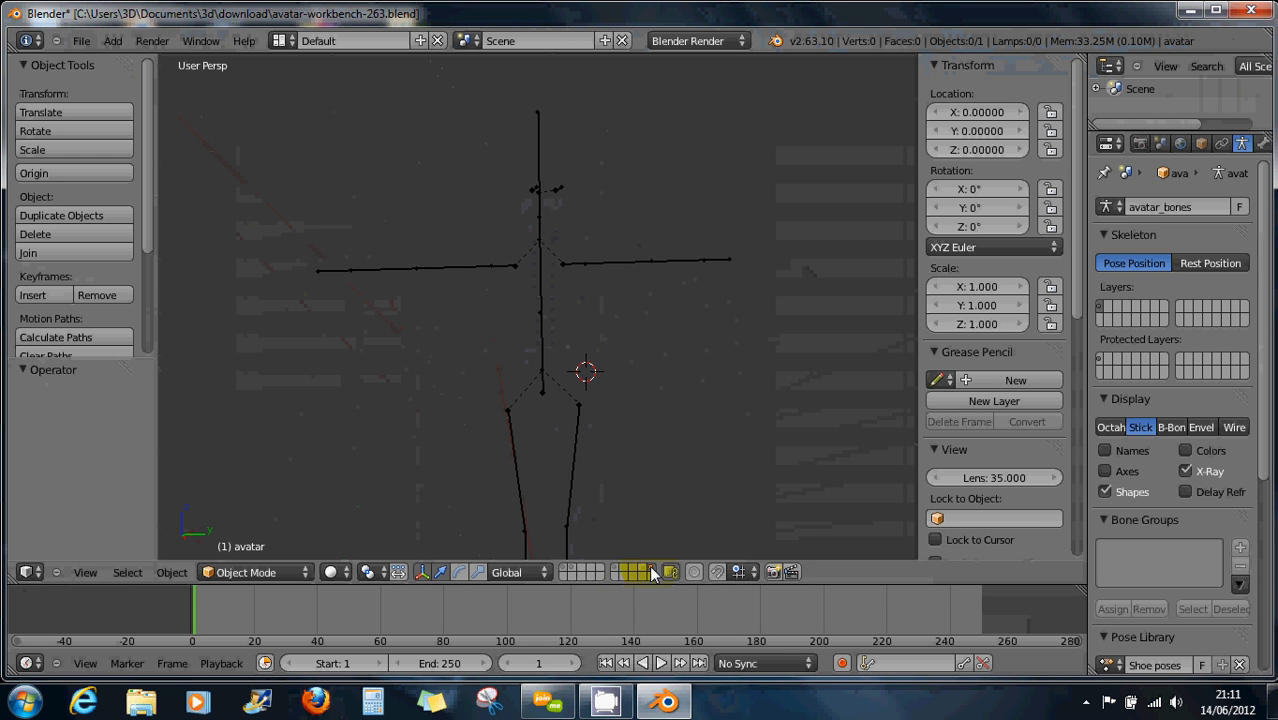
# Display only the layer with the avatar's body meshes and select the upperBody mesh
pyautogui.click(568, 571)
pyautogui.click(570, 568)
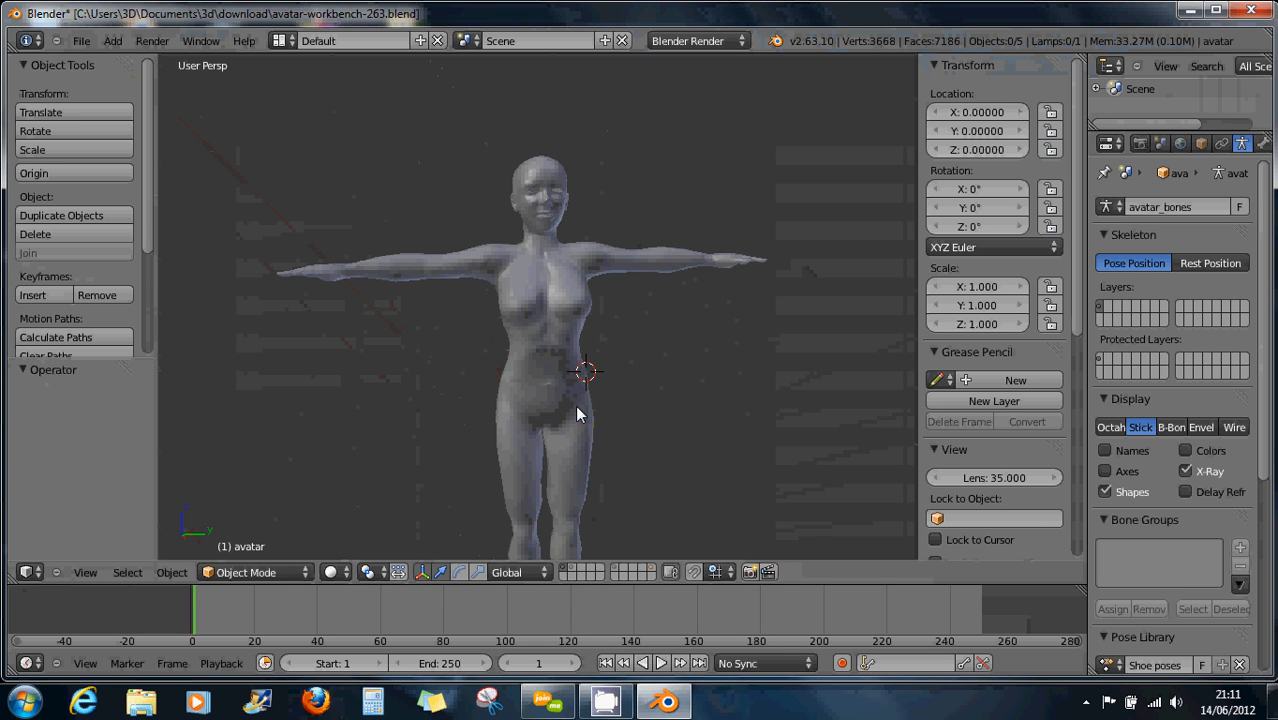
pyautogui.moveTo(636, 383); pyautogui.dragTo(591, 358, button='middle')
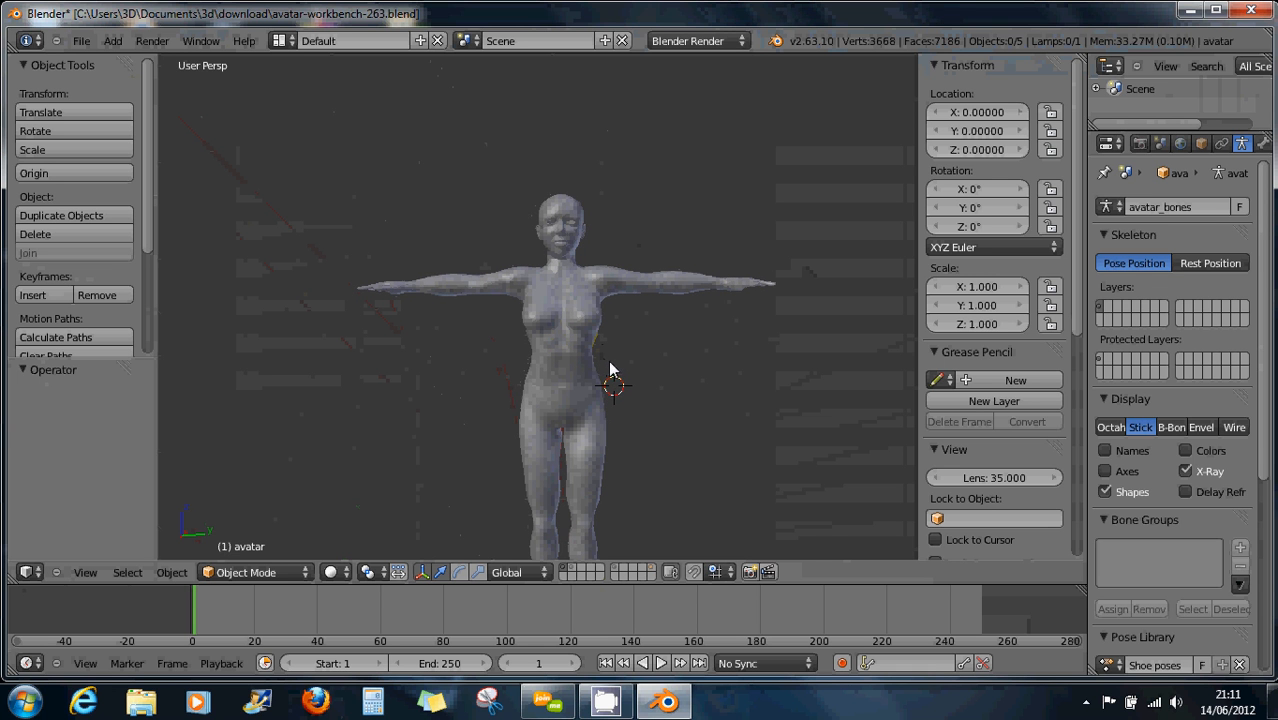
pyautogui.moveTo(577, 293); pyautogui.dragTo(577, 304, button='middle')
pyautogui.rightClick(572, 360)
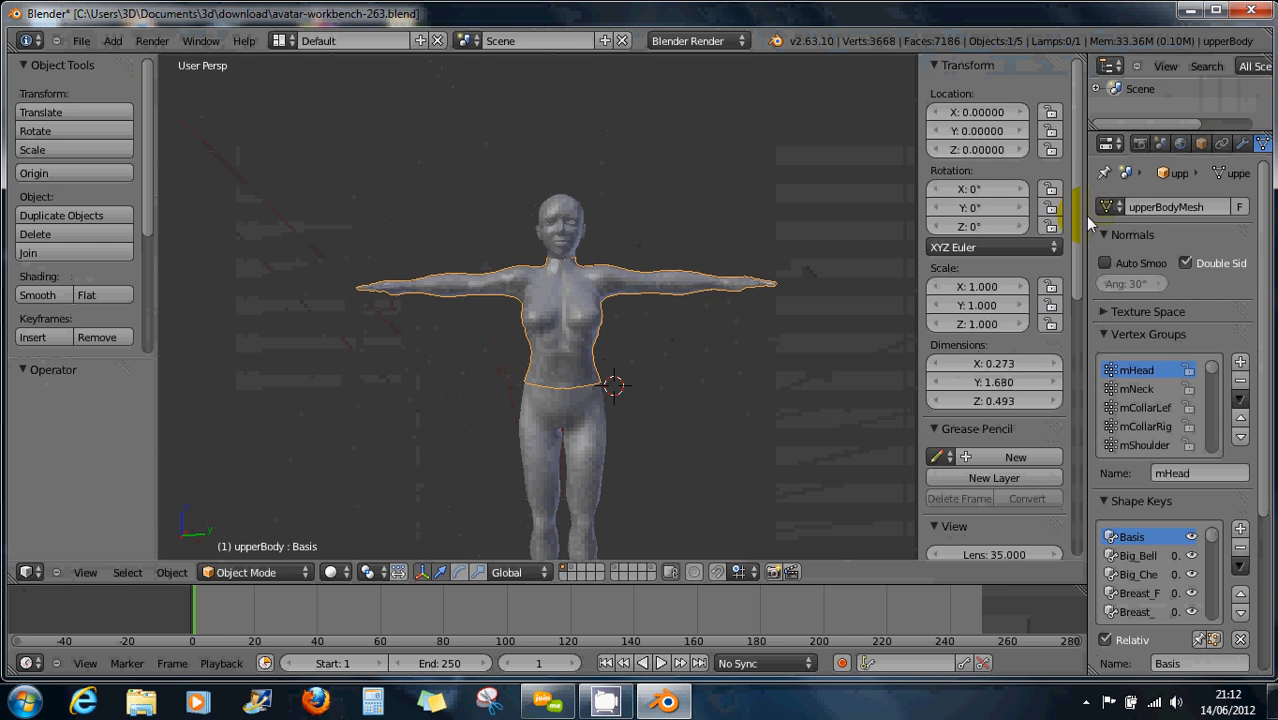
# Widen the properties area and show upperBody's mesh data with the vertex groups collapsed
pyautogui.moveTo(1085, 216); pyautogui.dragTo(905, 224)
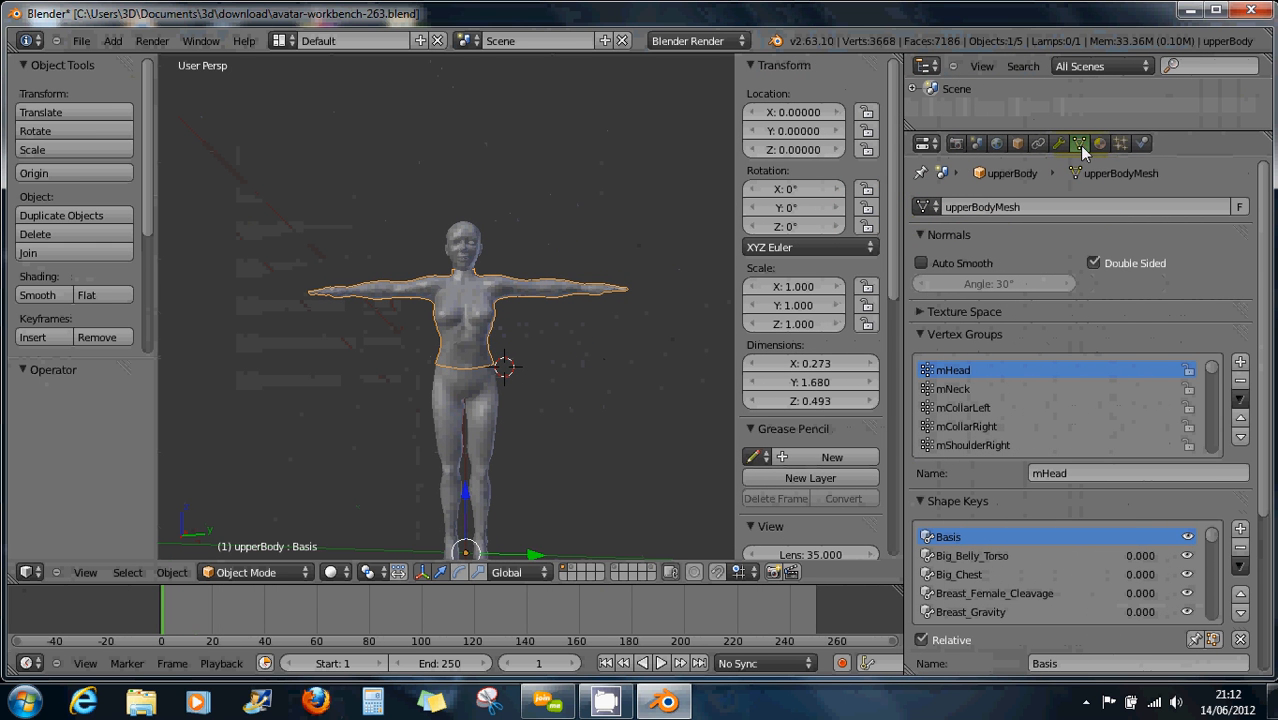
pyautogui.click(1059, 143)
pyautogui.click(1080, 143)
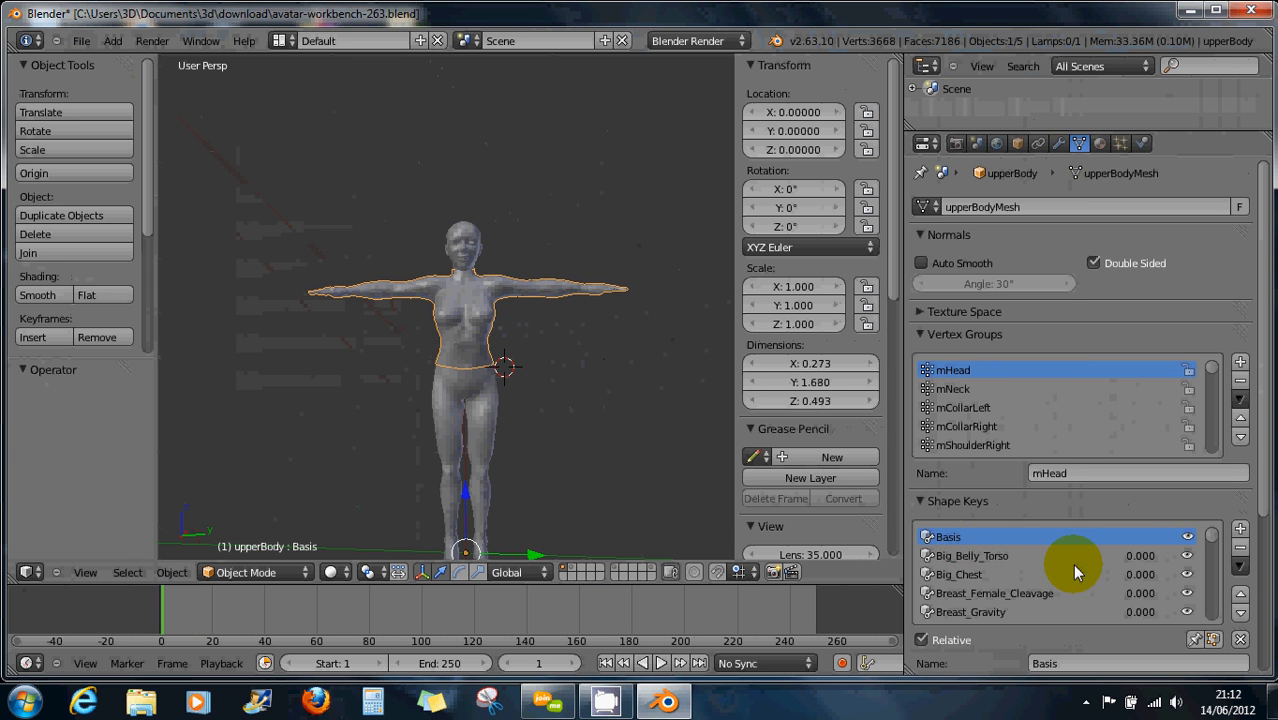
pyautogui.click(922, 334)
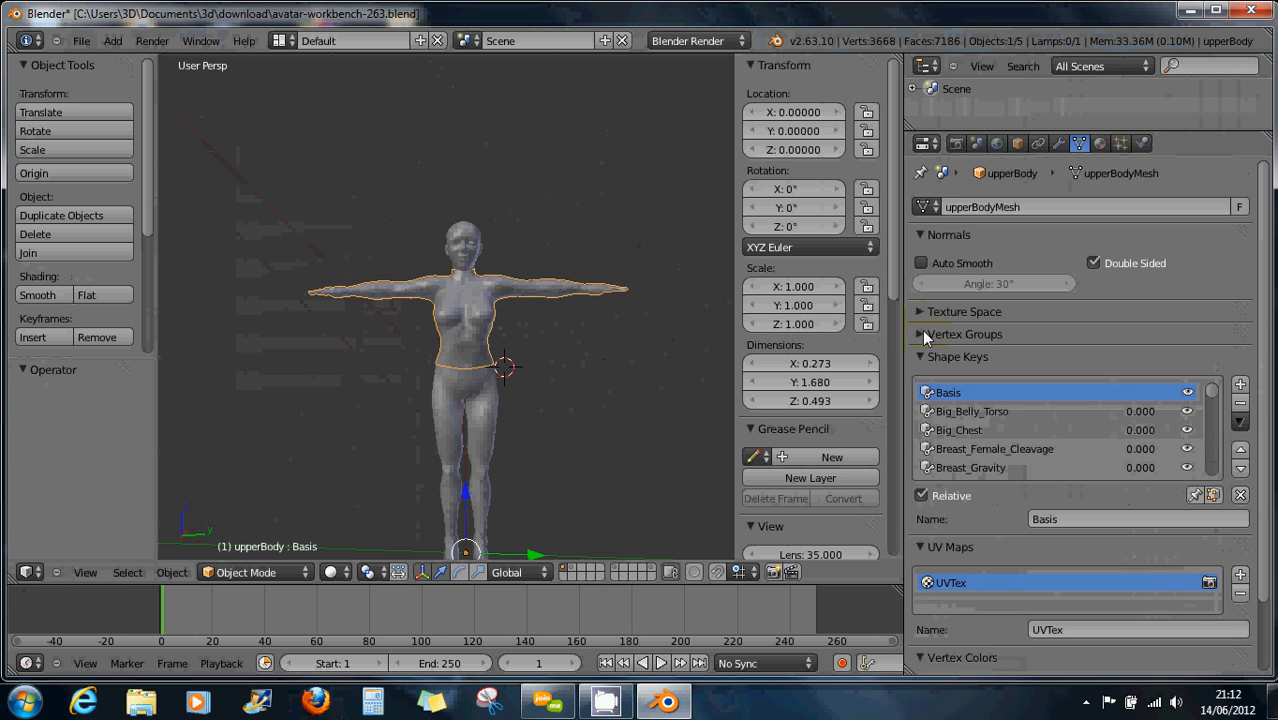
# Set the Big_Chest shape key of the upperBody mesh to 1.000
pyautogui.scroll(-1, 960, 420)
pyautogui.click(966, 414)
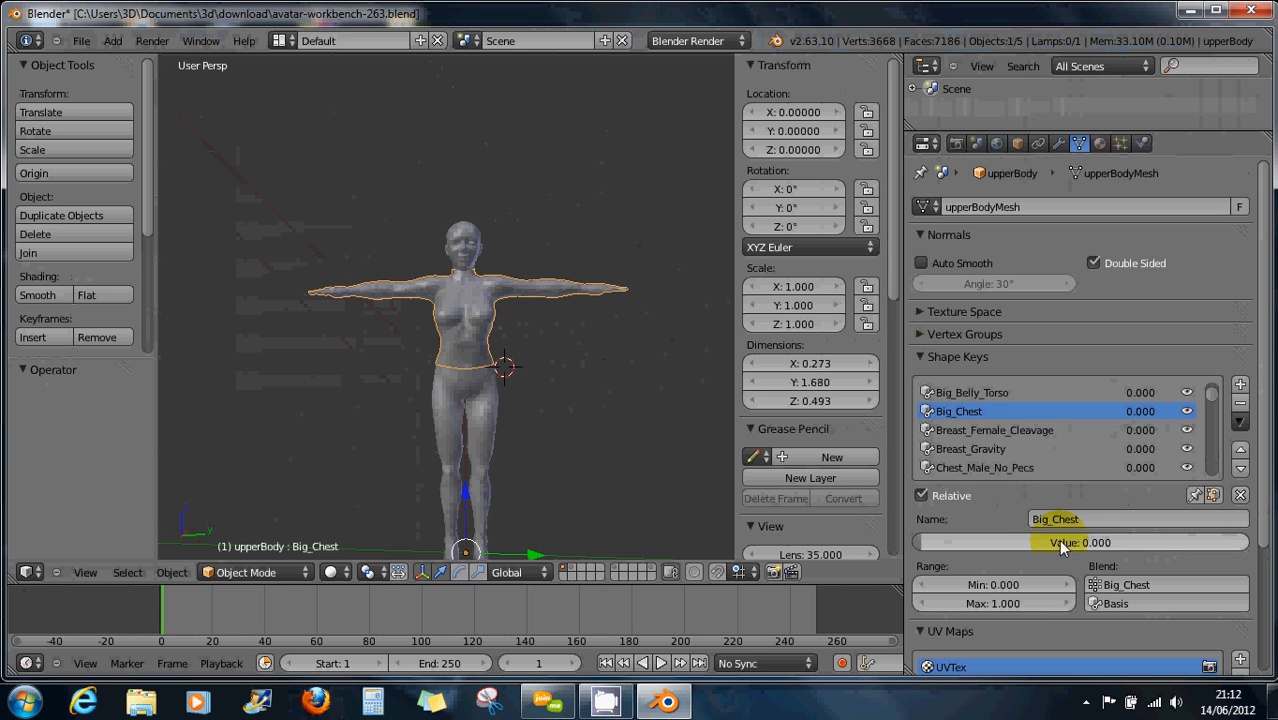
pyautogui.moveTo(923, 541); pyautogui.dragTo(1018, 505)
pyautogui.moveTo(562, 376); pyautogui.dragTo(742, 388, button='middle')
pyautogui.moveTo(1051, 543); pyautogui.dragTo(1191, 535)
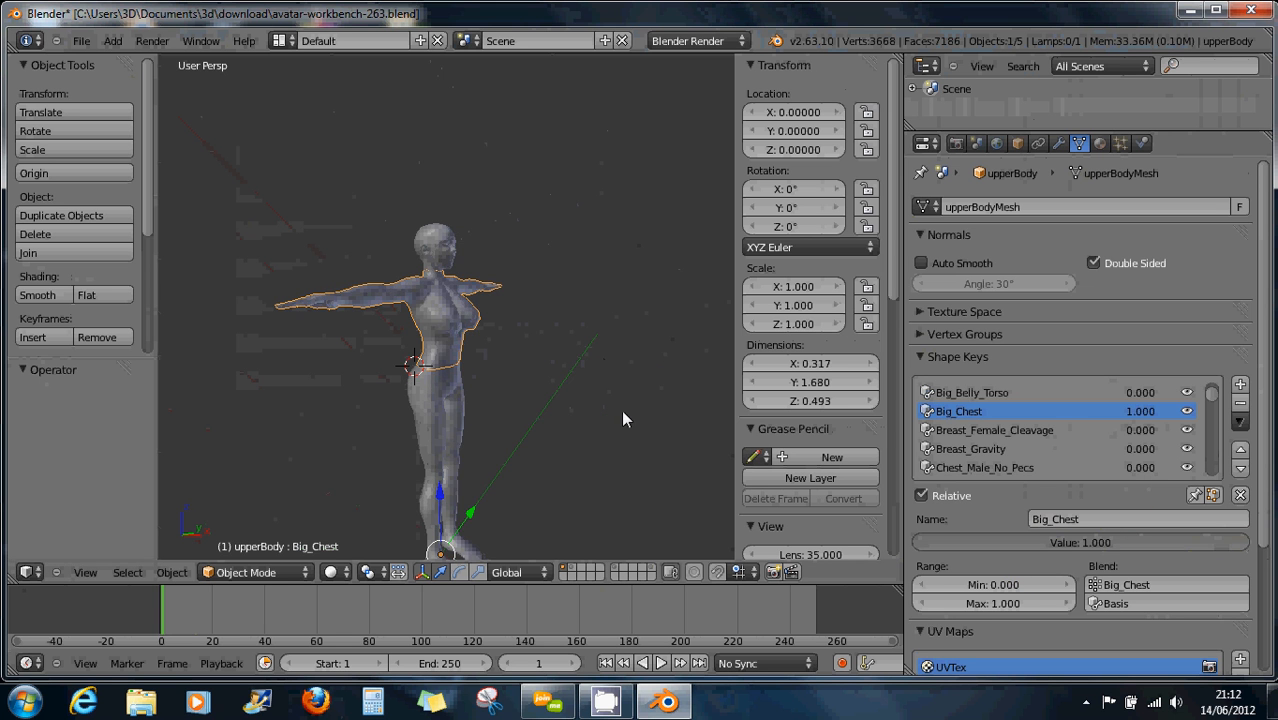
pyautogui.scroll(4, 490, 351)
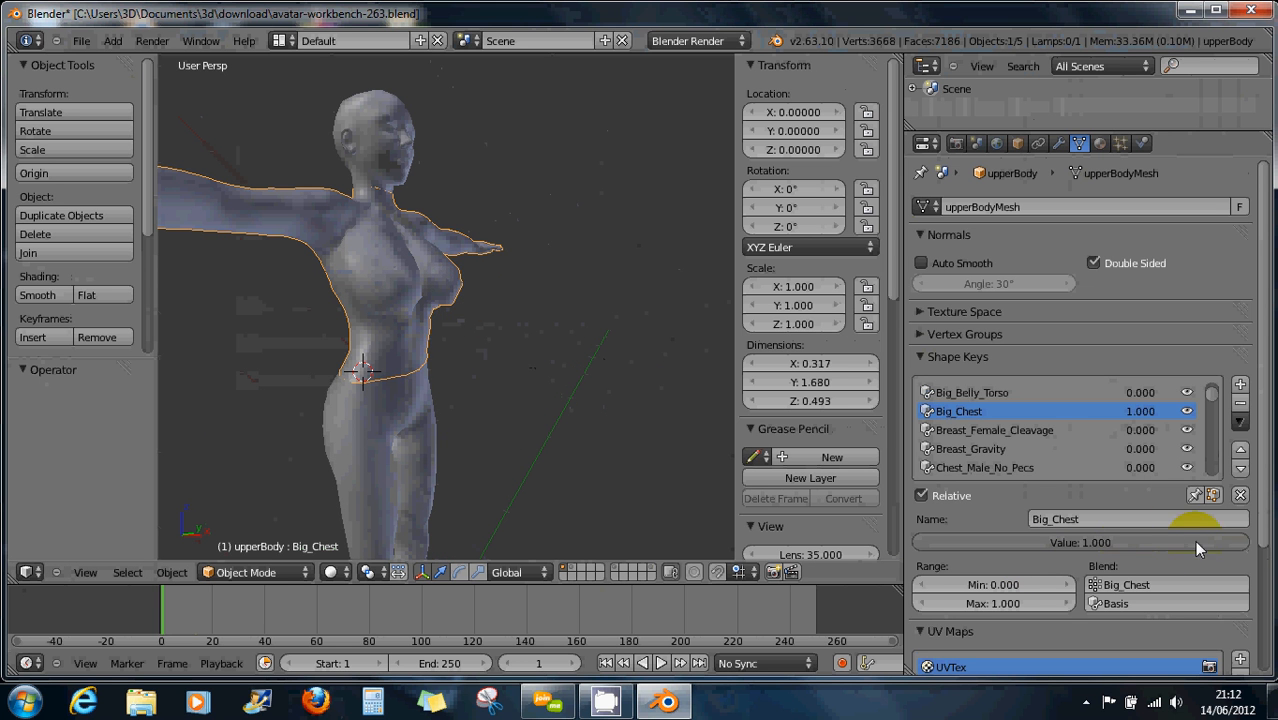
# Bring the Big_Chest shape key of the upperBody mesh back down to about 0
pyautogui.moveTo(1197, 542); pyautogui.dragTo(955, 536)
pyautogui.moveTo(600, 350); pyautogui.dragTo(495, 380, button='middle')
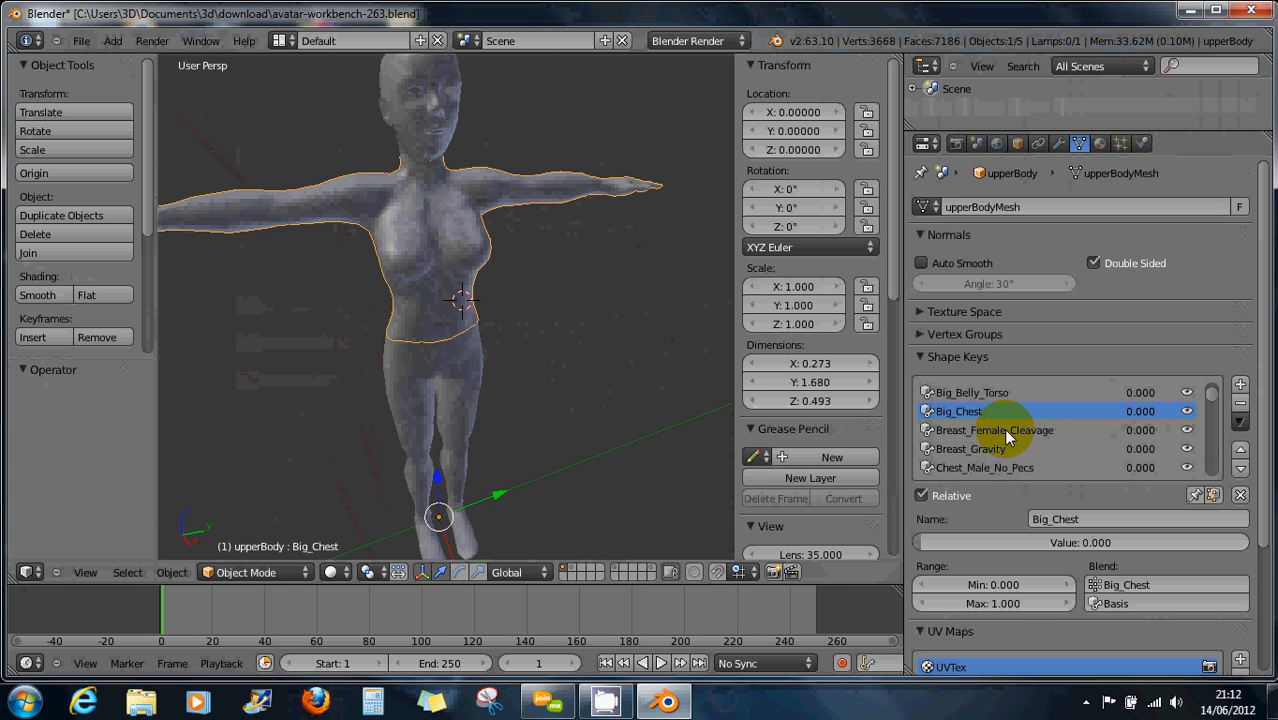
pyautogui.moveTo(923, 544)
pyautogui.mouseDown()
pyautogui.moveTo(1011, 544)
pyautogui.moveTo(922, 541)
pyautogui.mouseUp()
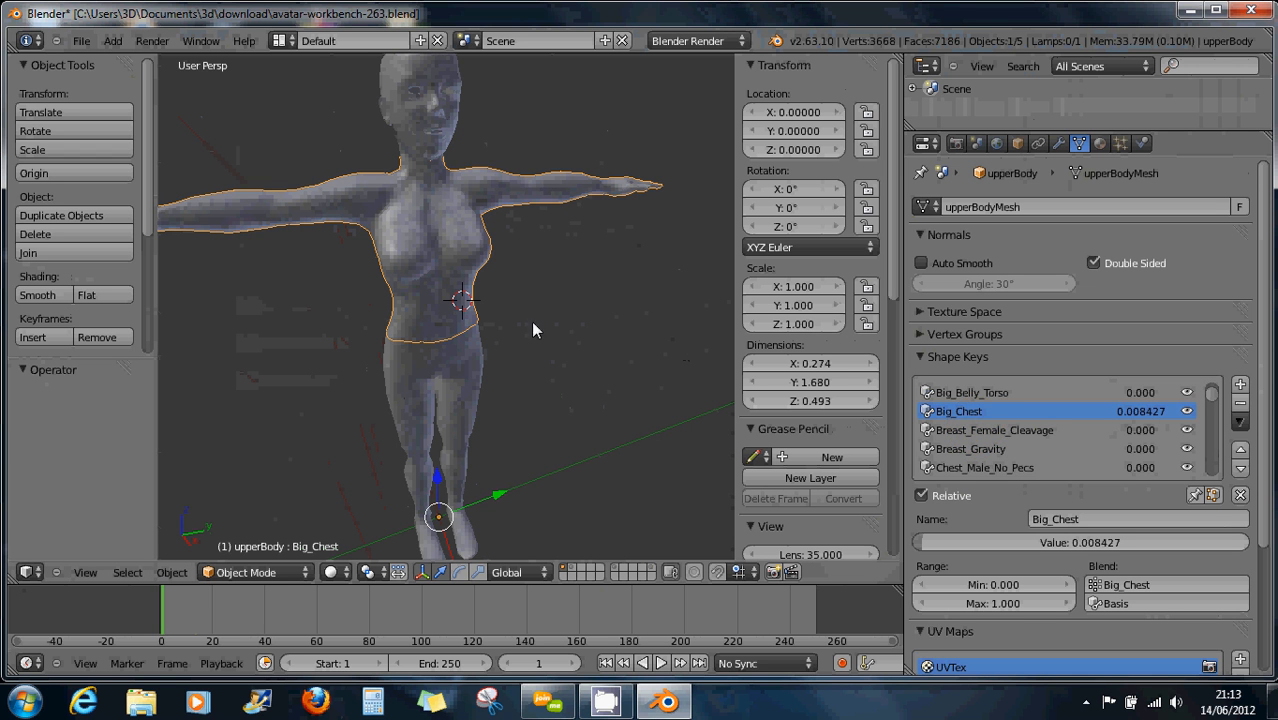
# Set the Chest_Male_No_Pecs shape key of the upperBody mesh to 1.000
pyautogui.moveTo(533, 330); pyautogui.dragTo(535, 292, button='middle')
pyautogui.scroll(-2, 983, 425)
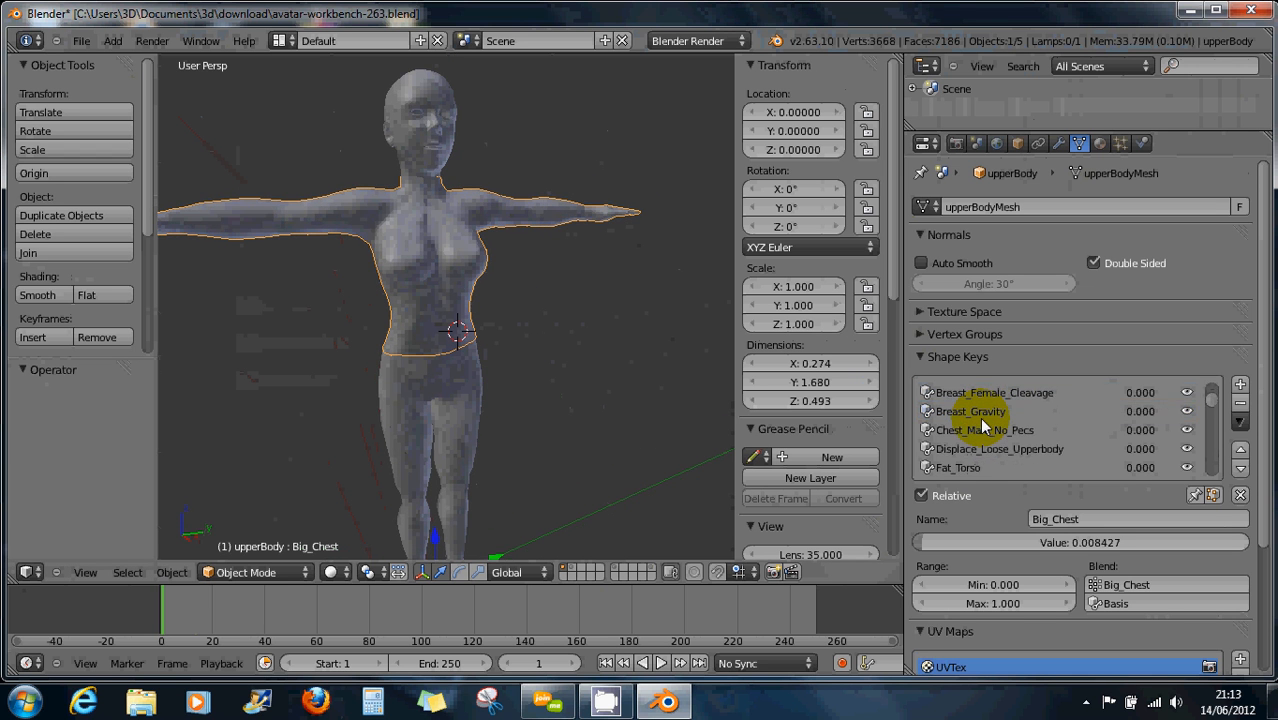
pyautogui.click(983, 430)
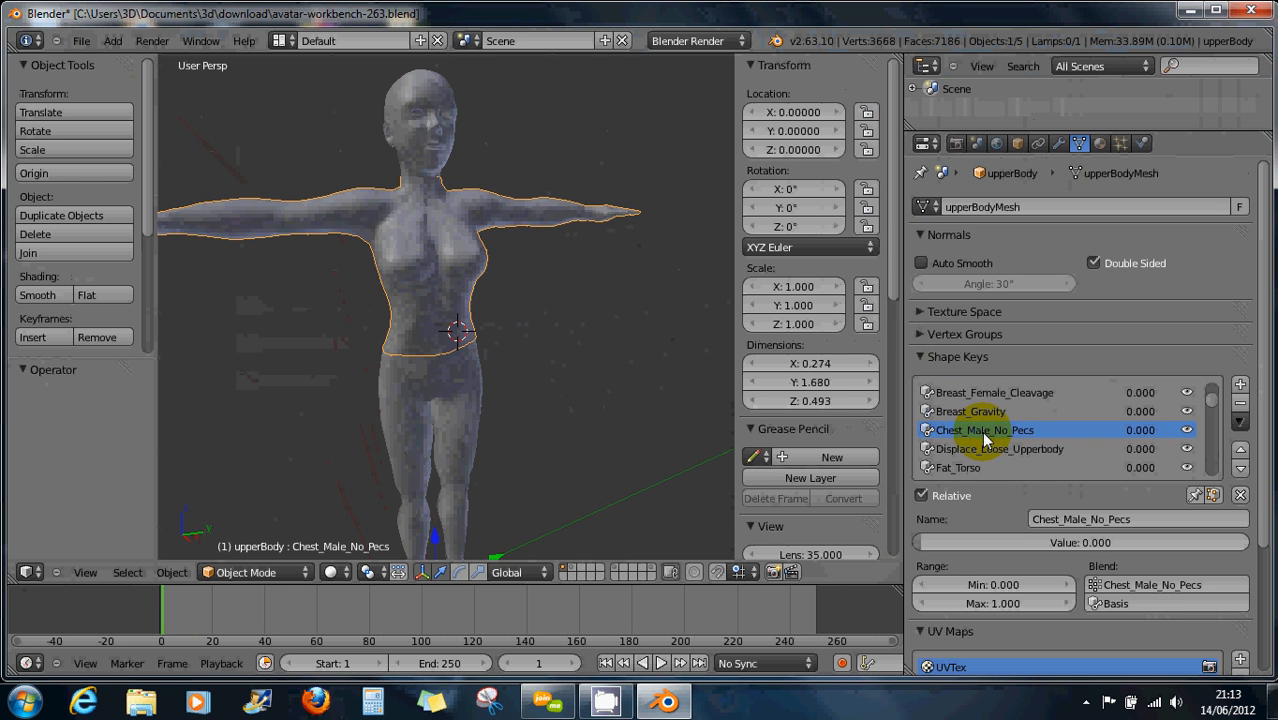
pyautogui.moveTo(926, 544); pyautogui.dragTo(1252, 516)
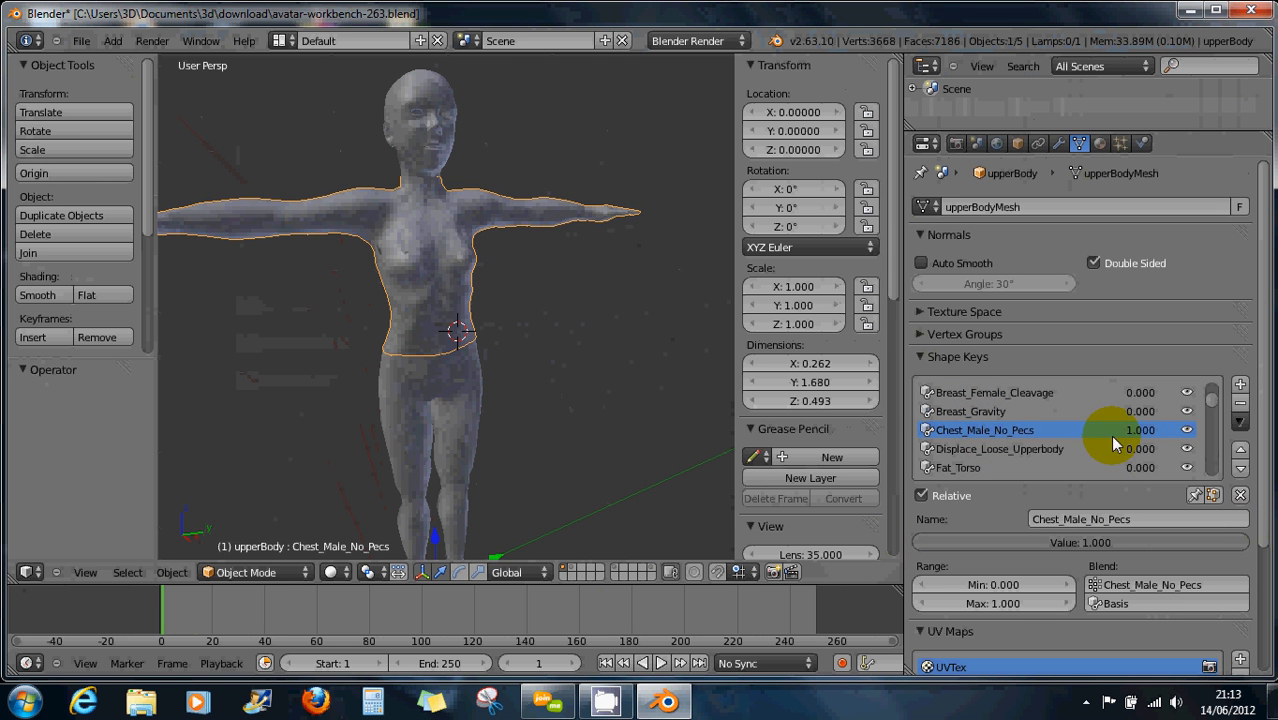
# Find the Male_Torso shape key of the upperBody mesh and set it to 1.000
pyautogui.scroll(-1, 963, 428)
pyautogui.click(967, 450)
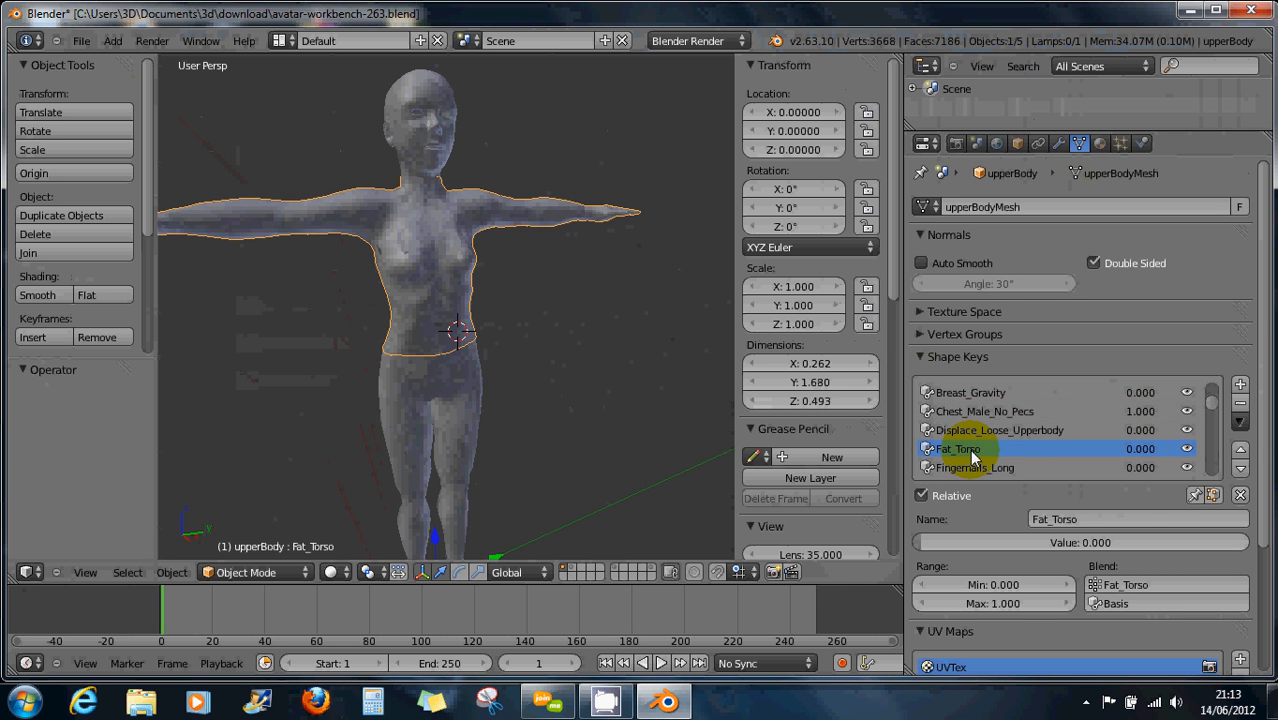
pyautogui.scroll(-1, 975, 455)
pyautogui.scroll(-2, 975, 455)
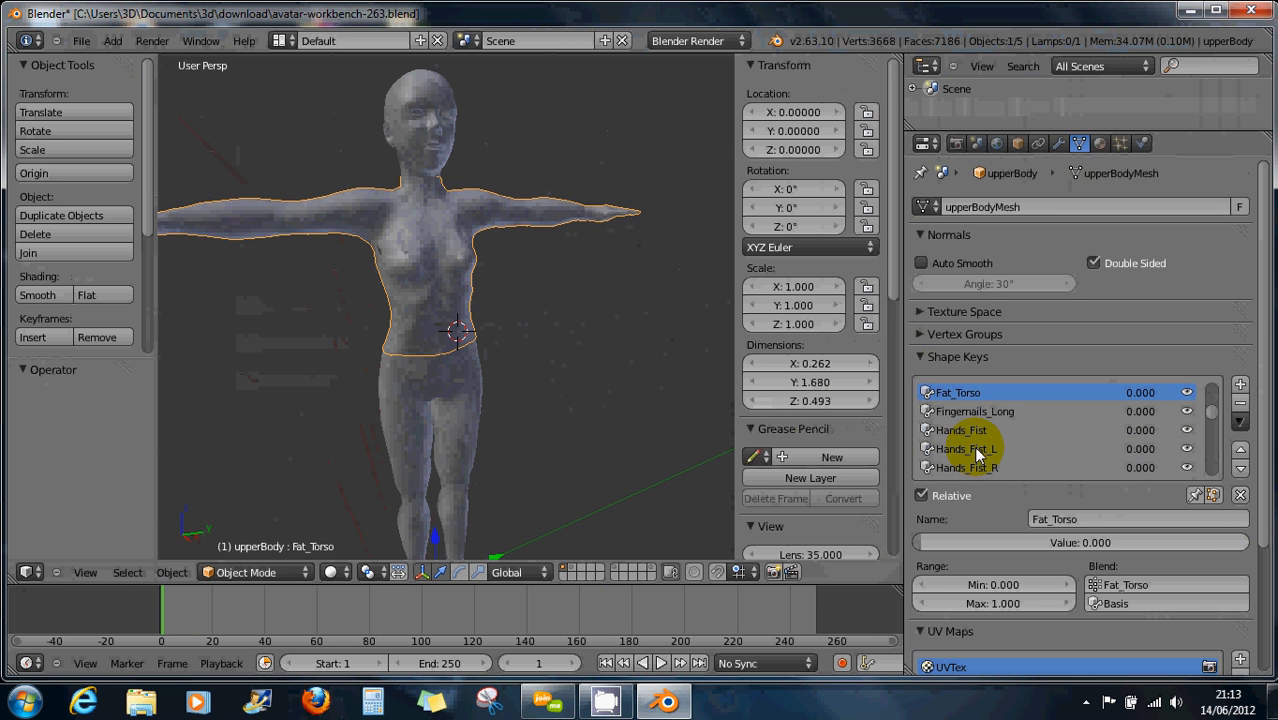
pyautogui.scroll(-10, 974, 445)
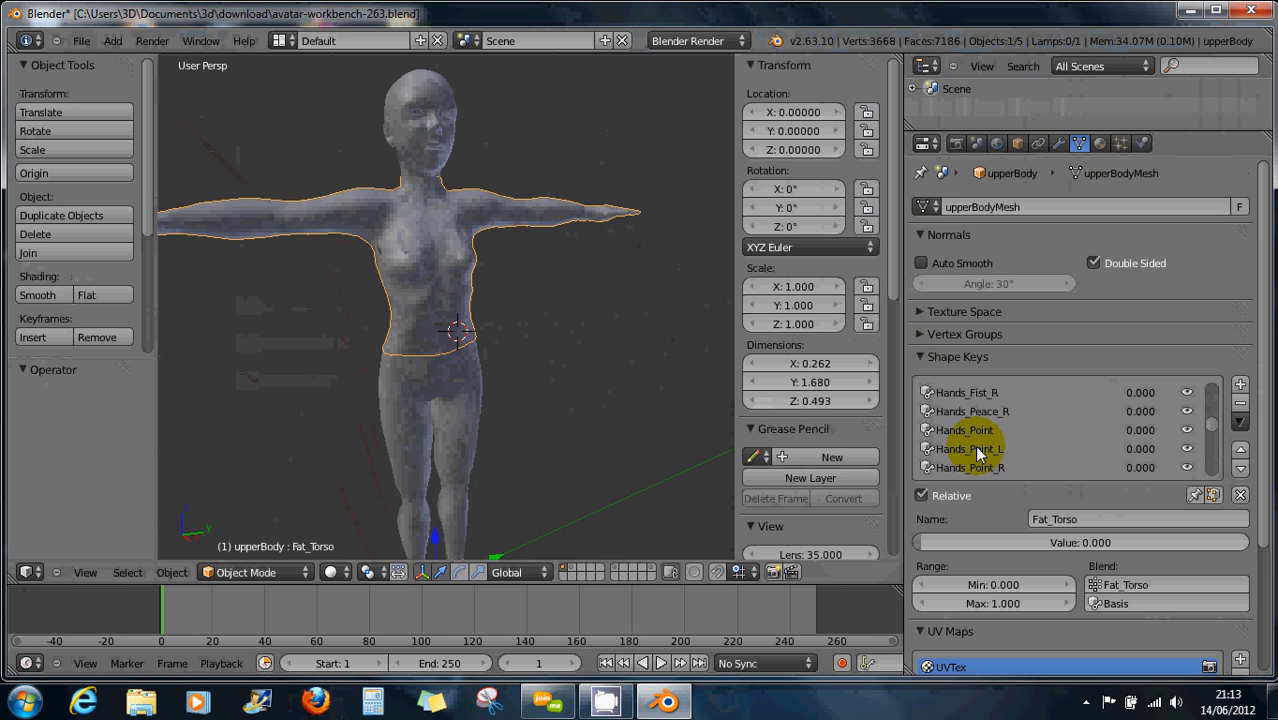
pyautogui.scroll(-9, 974, 445)
pyautogui.click(963, 449)
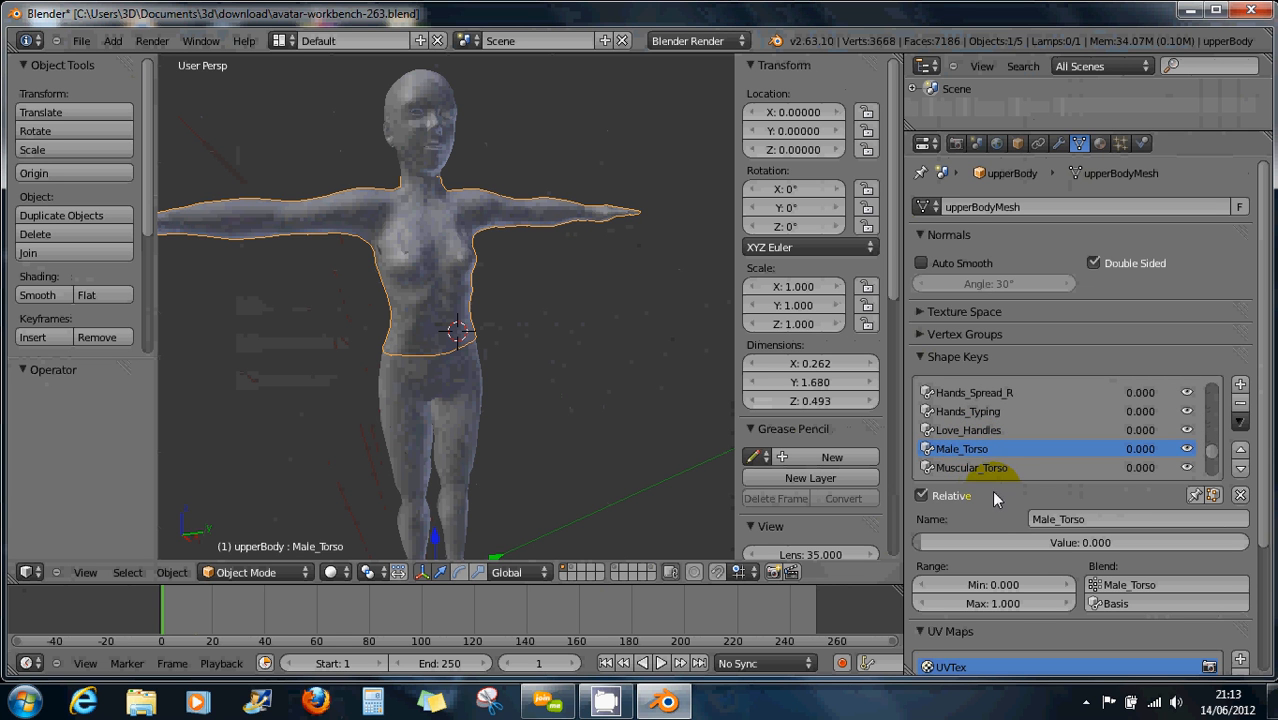
pyautogui.moveTo(918, 544); pyautogui.dragTo(1260, 540)
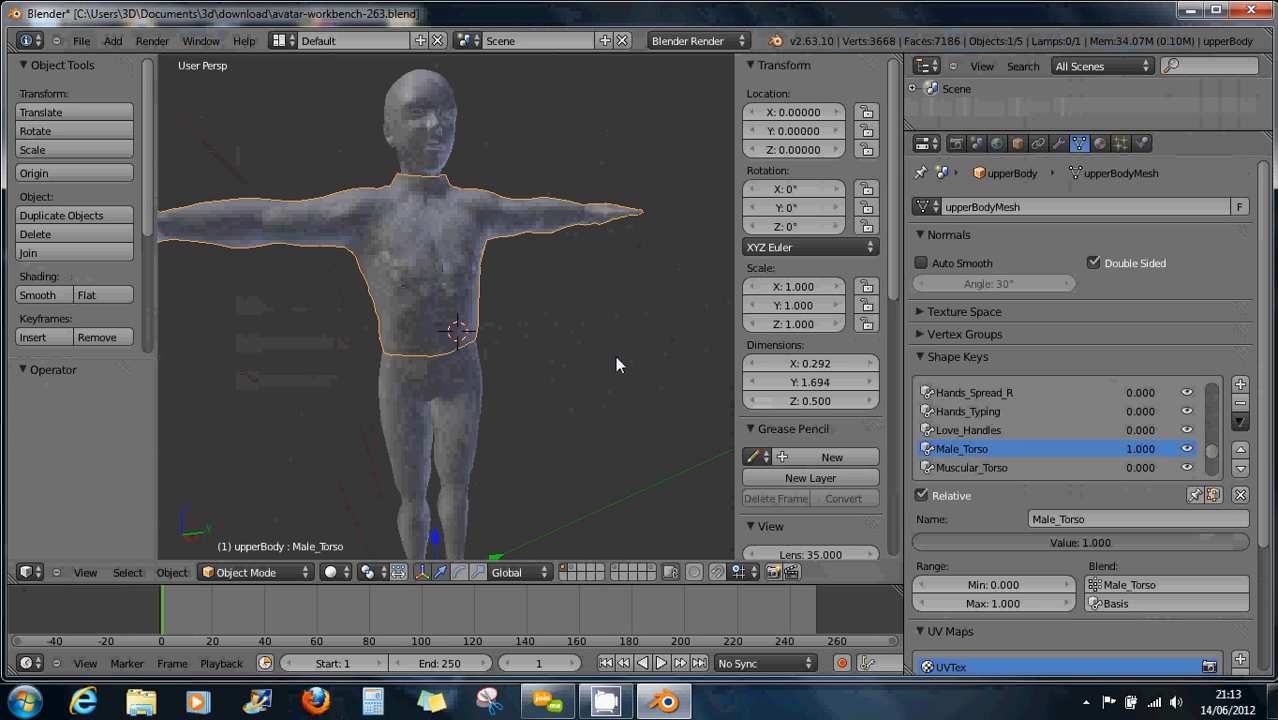
# Set the Muscular_Torso shape key to 0.958 on top of the male torso shape
pyautogui.click(964, 468)
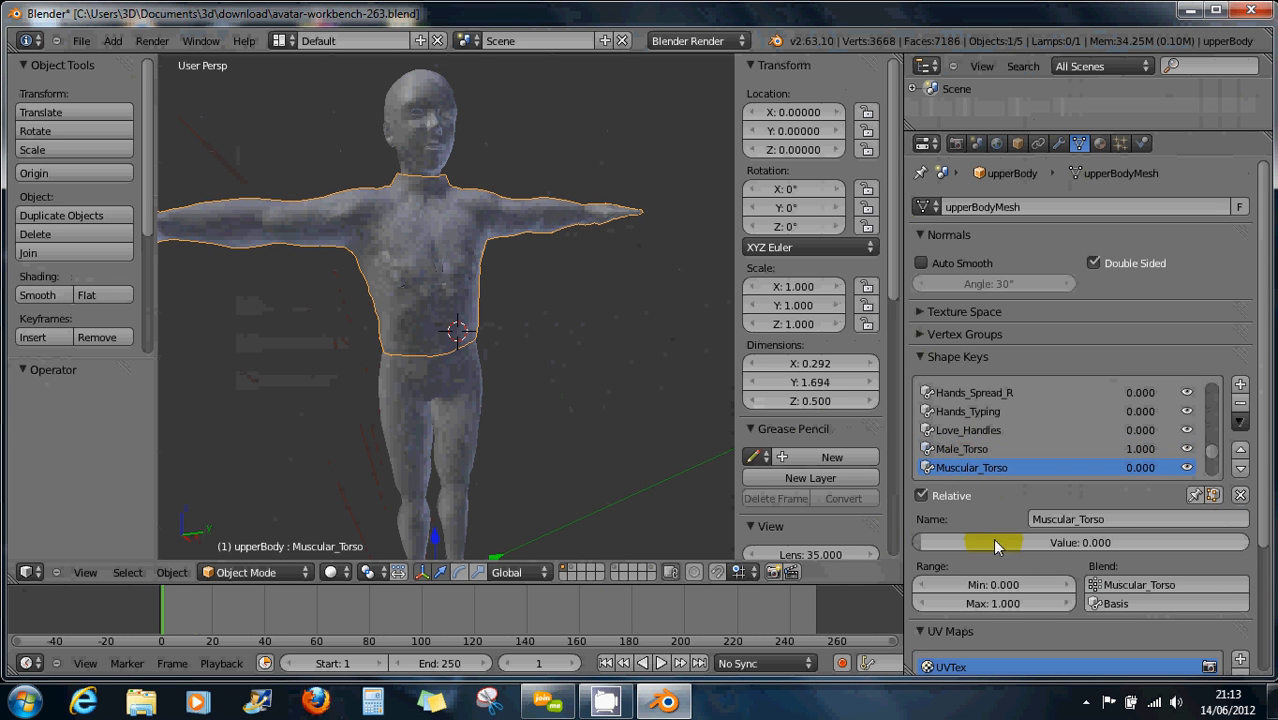
pyautogui.moveTo(925, 543); pyautogui.dragTo(1225, 539)
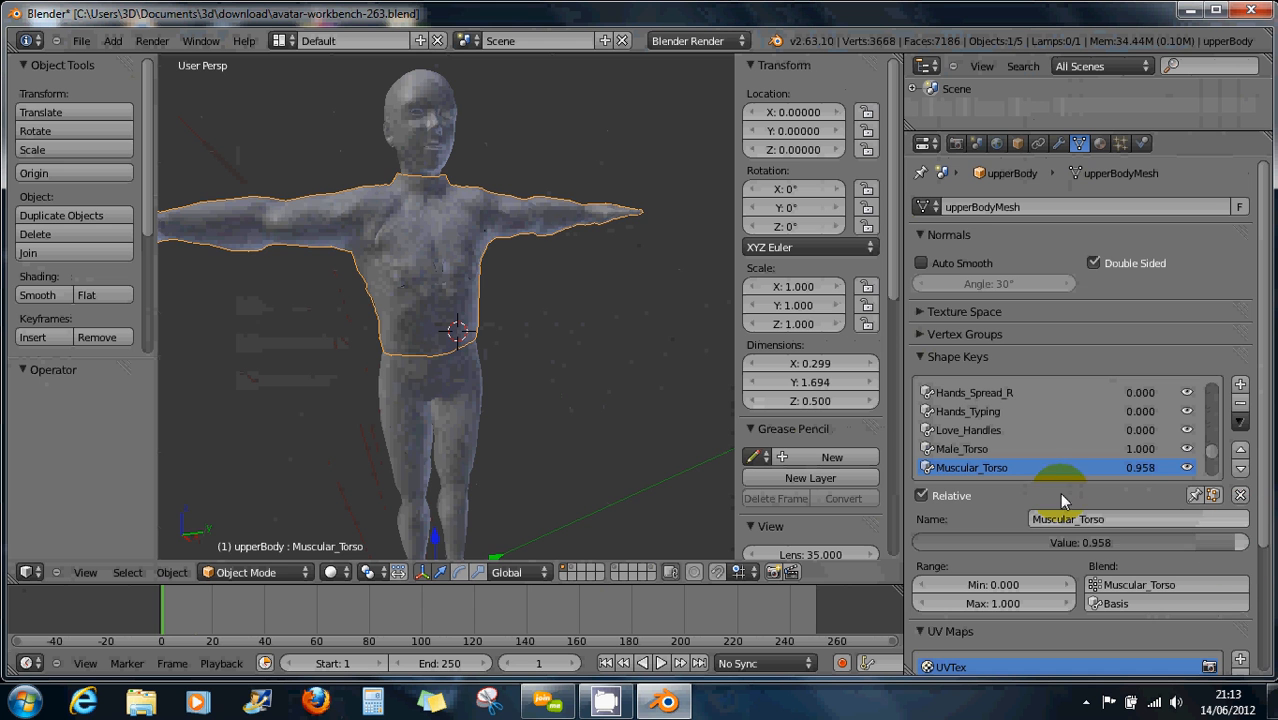
pyautogui.moveTo(491, 235); pyautogui.dragTo(438, 229, button='middle')
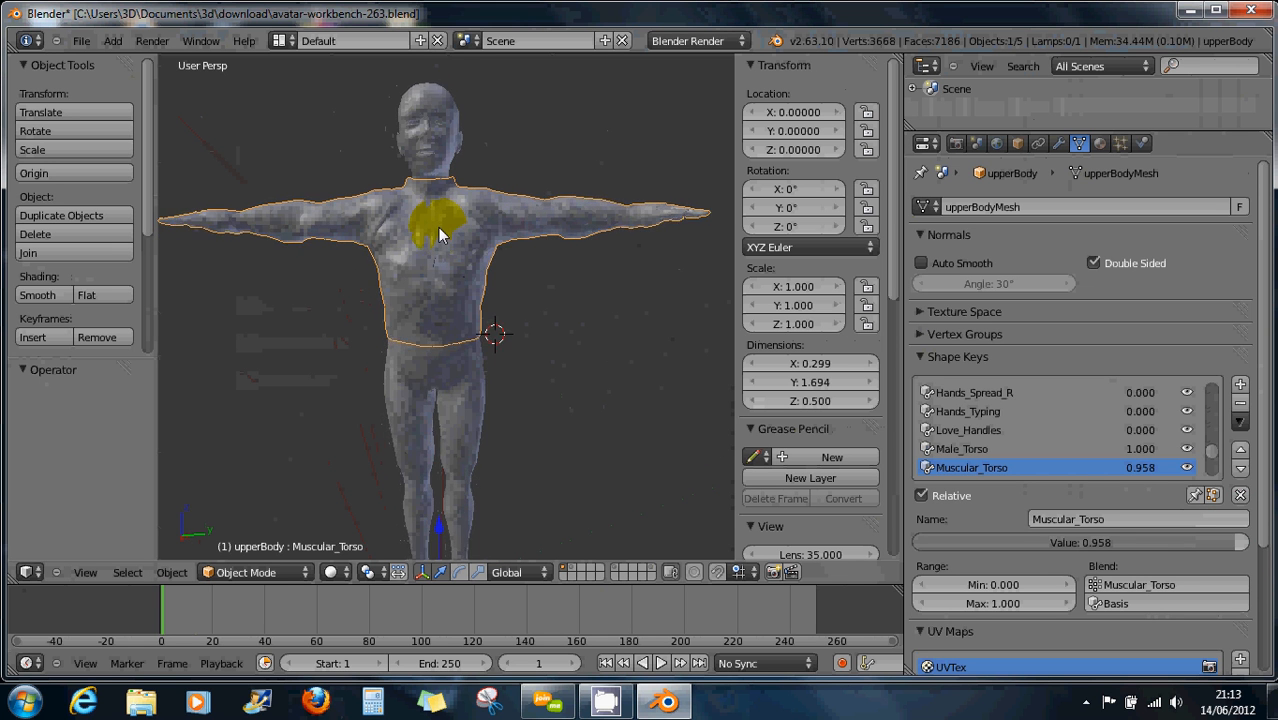
pyautogui.scroll(3, 438, 233)
# Try the Love_Handles shape key at 0.744 and return it to 0.000
pyautogui.click(970, 432)
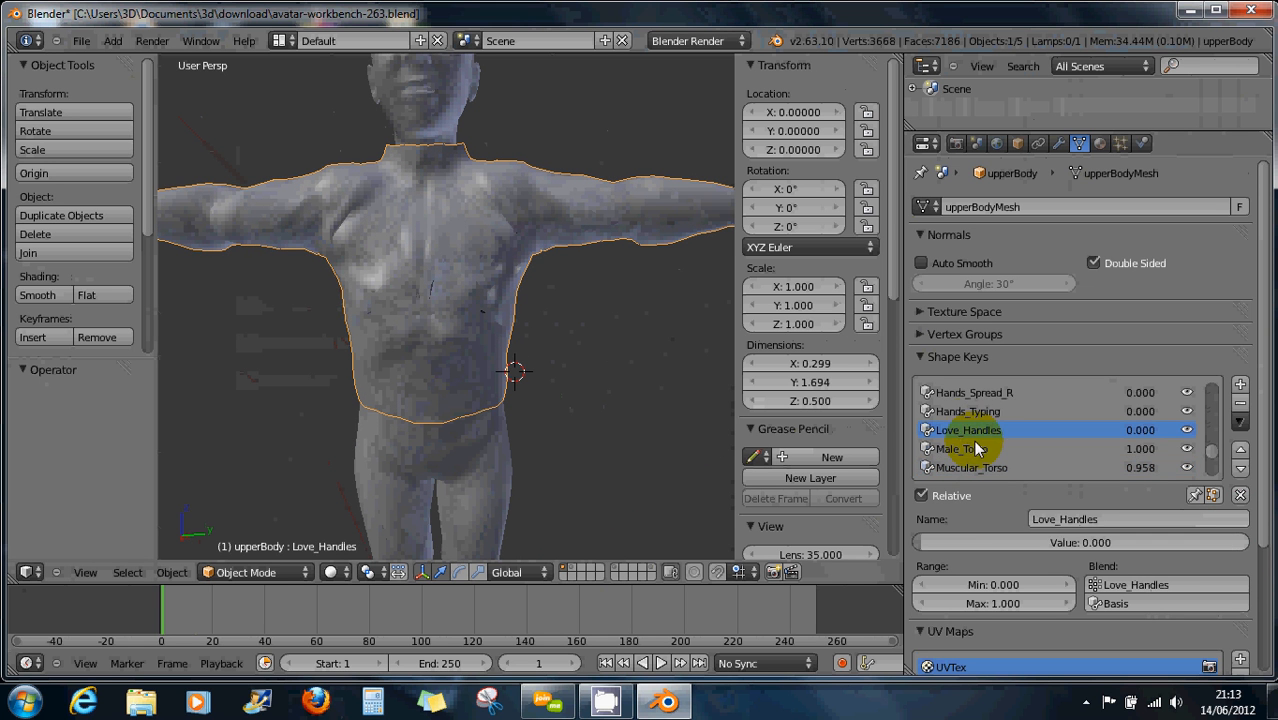
pyautogui.click(914, 544)
pyautogui.moveTo(914, 544); pyautogui.dragTo(1161, 542)
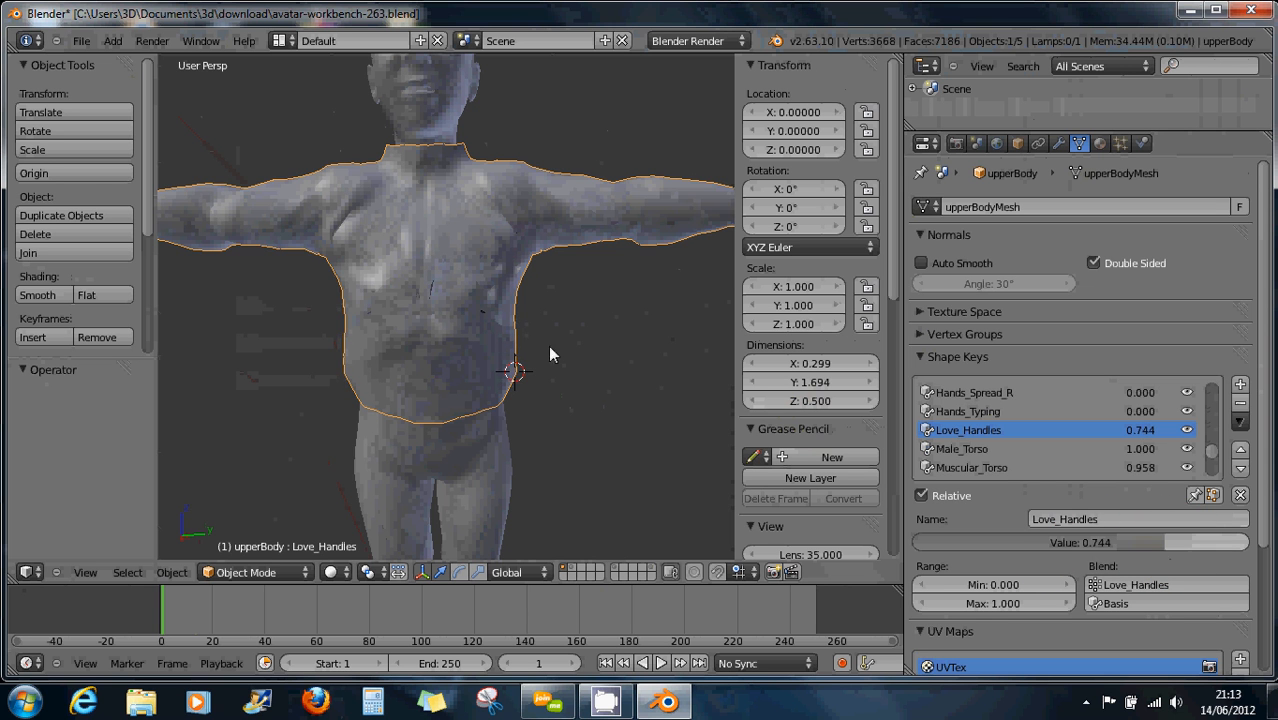
pyautogui.scroll(-2, 527, 340)
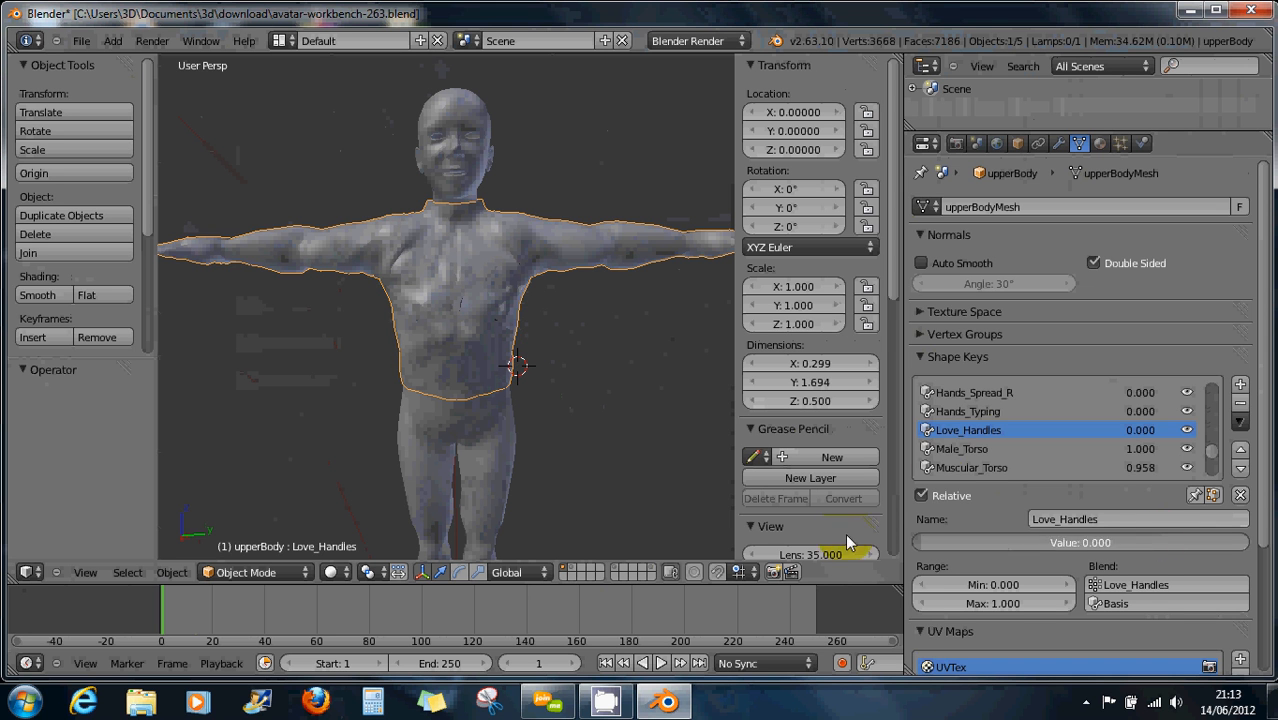
# Reset the Muscular_Torso and Male_Torso shape keys of the upperBody mesh to 0.000
pyautogui.click(938, 467)
pyautogui.moveTo(1207, 545); pyautogui.dragTo(925, 543)
pyautogui.click(940, 449)
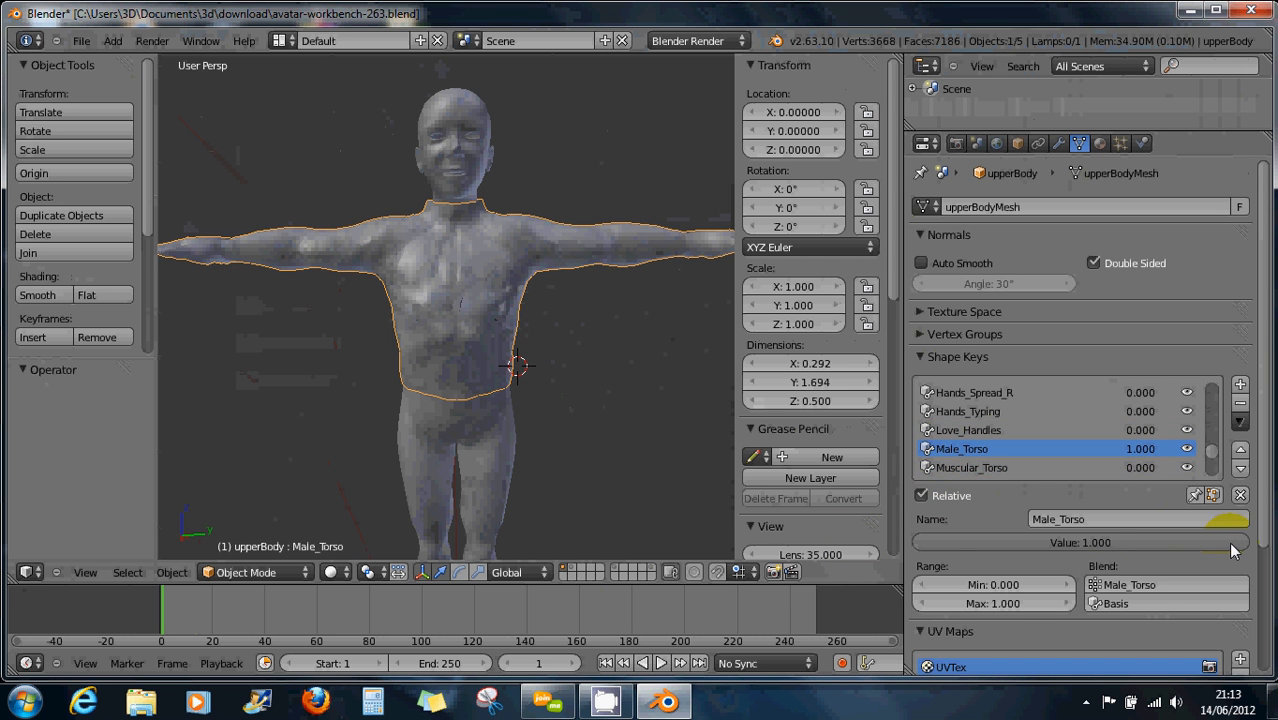
pyautogui.moveTo(1168, 545); pyautogui.dragTo(836, 534)
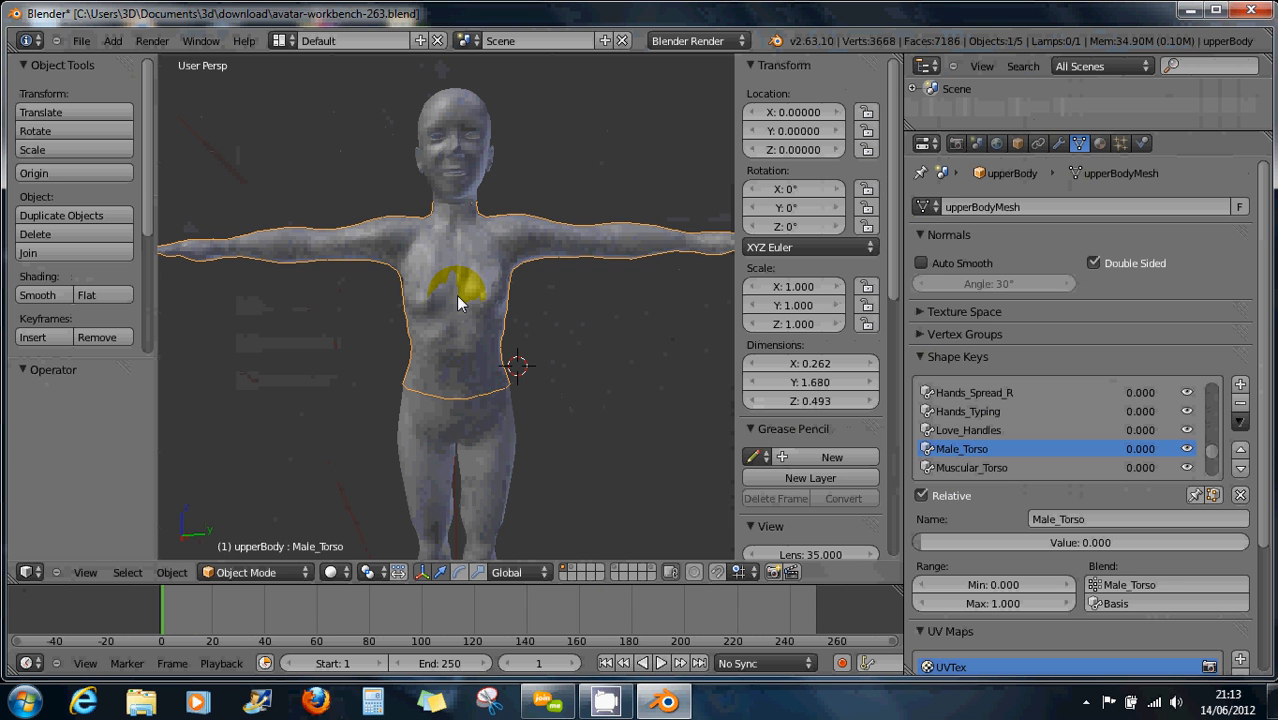
# Set the Muscular_Torso shape key to 1.000 and combine it with Male_Torso at 1.000
pyautogui.click(955, 469)
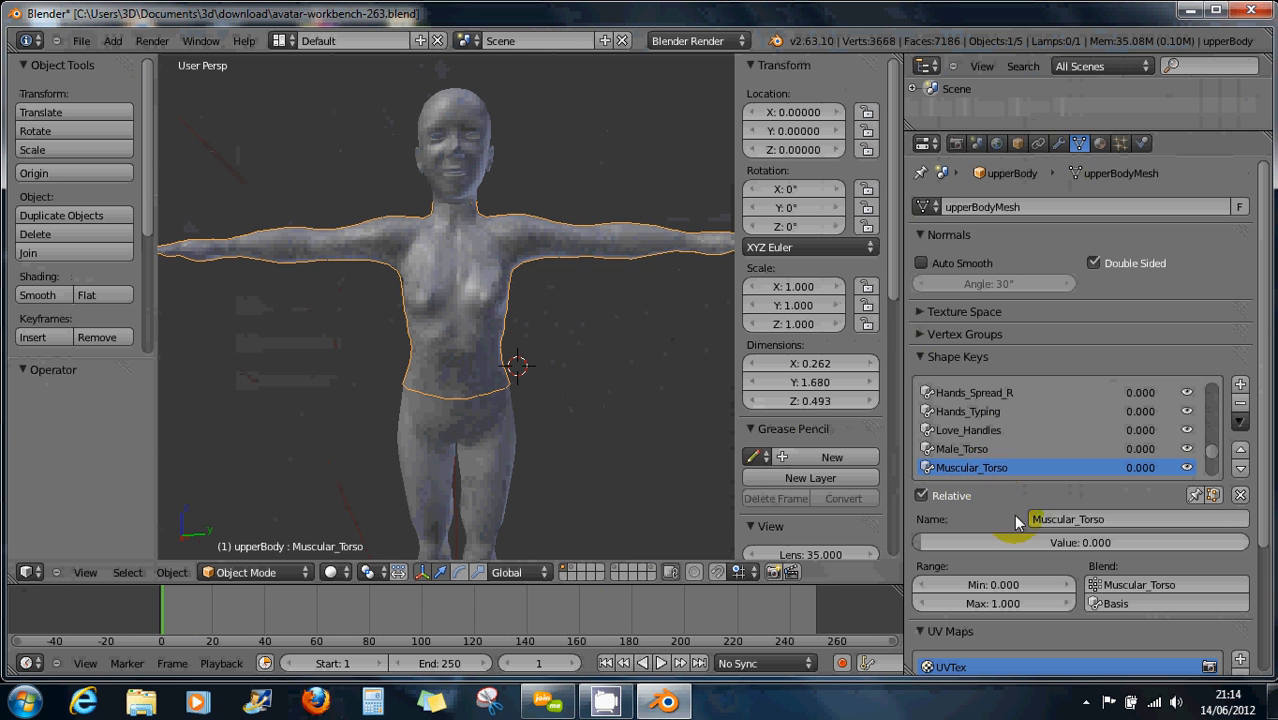
pyautogui.moveTo(925, 543); pyautogui.dragTo(1262, 545)
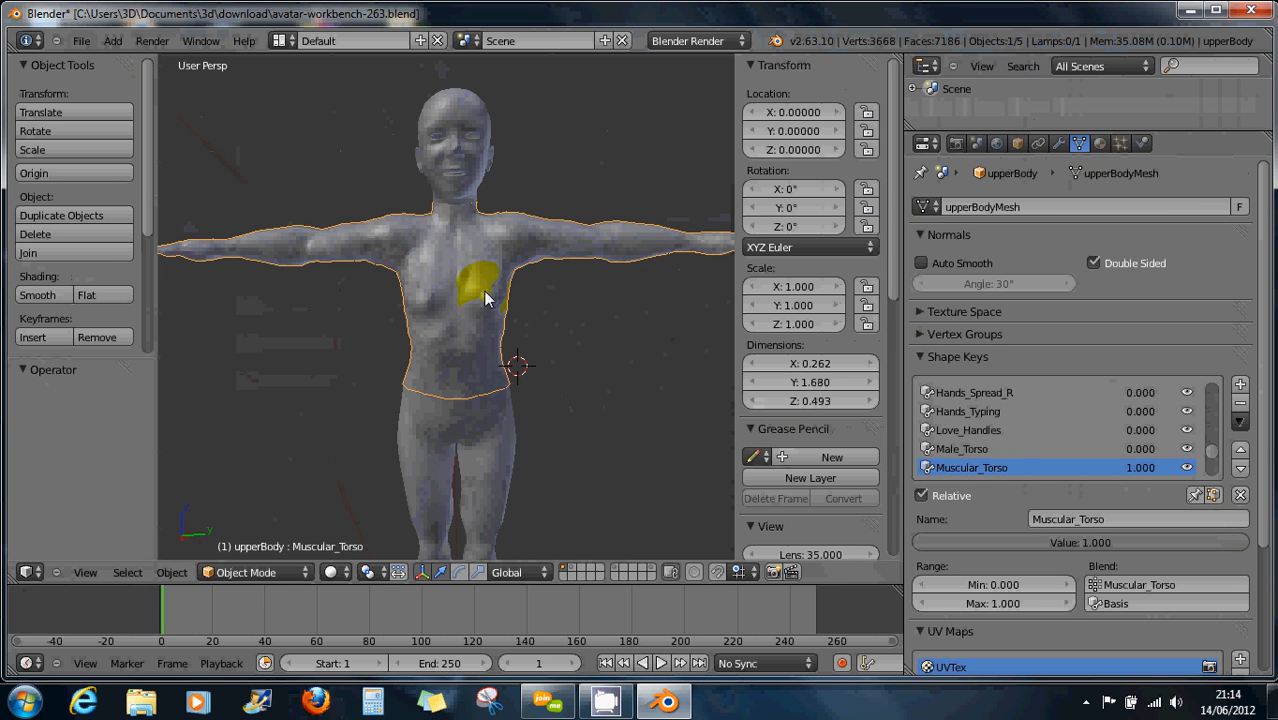
pyautogui.click(948, 448)
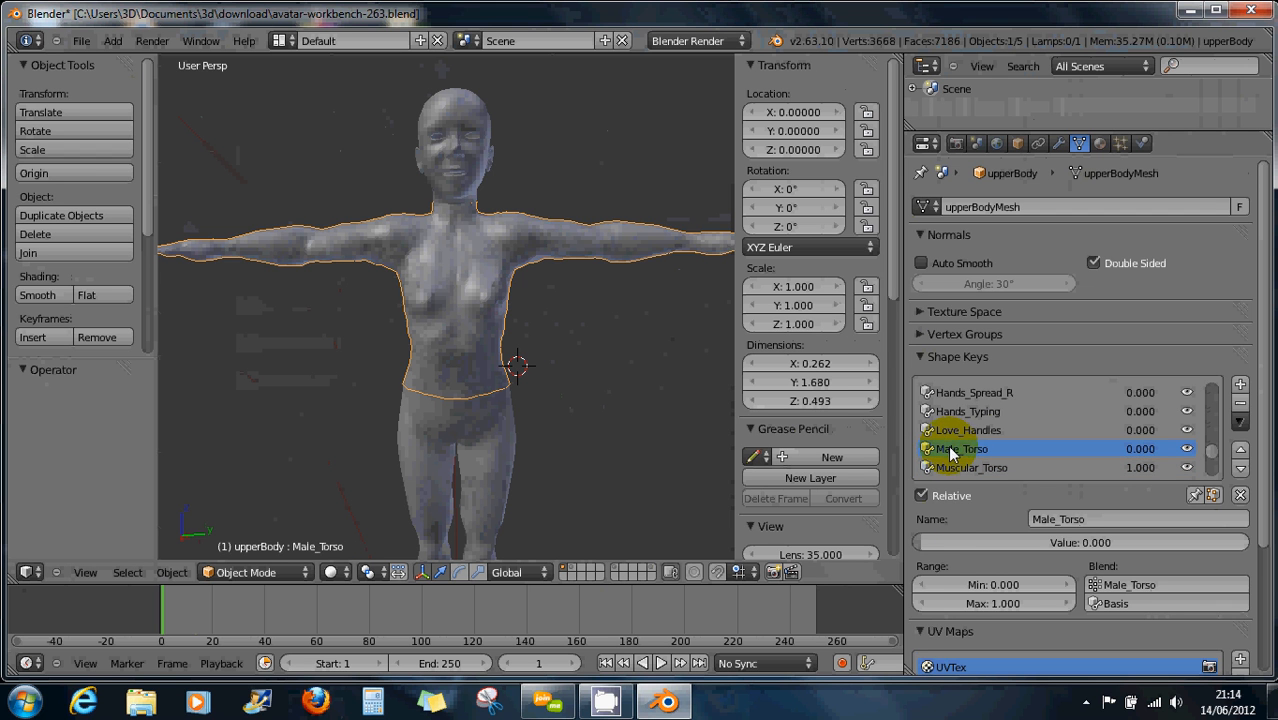
pyautogui.moveTo(938, 542); pyautogui.dragTo(1268, 541)
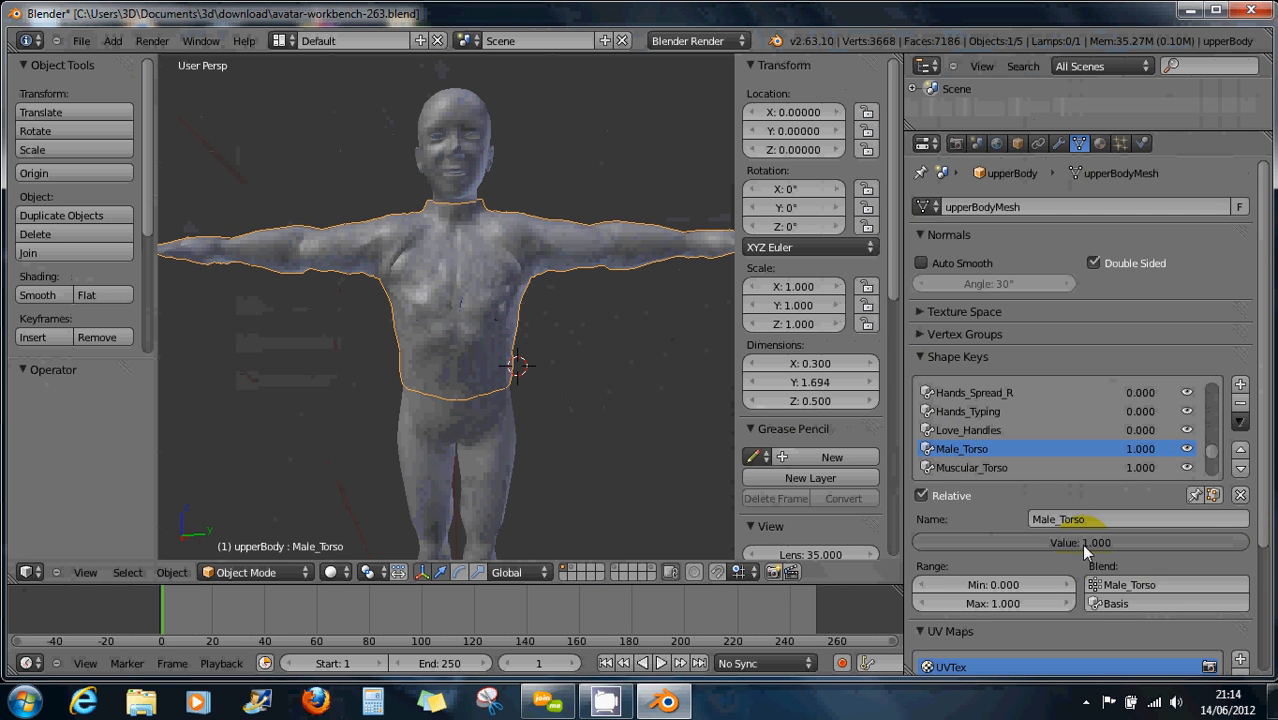
pyautogui.scroll(1, 480, 265)
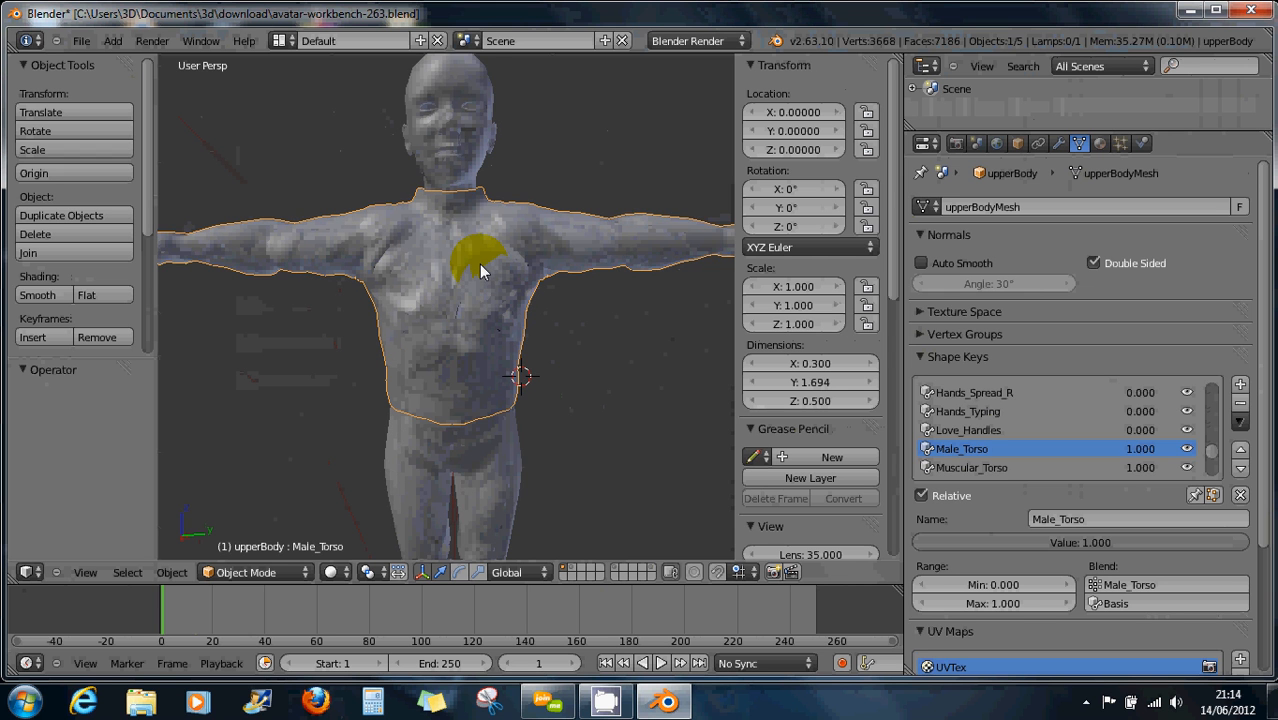
pyautogui.scroll(1, 479, 264)
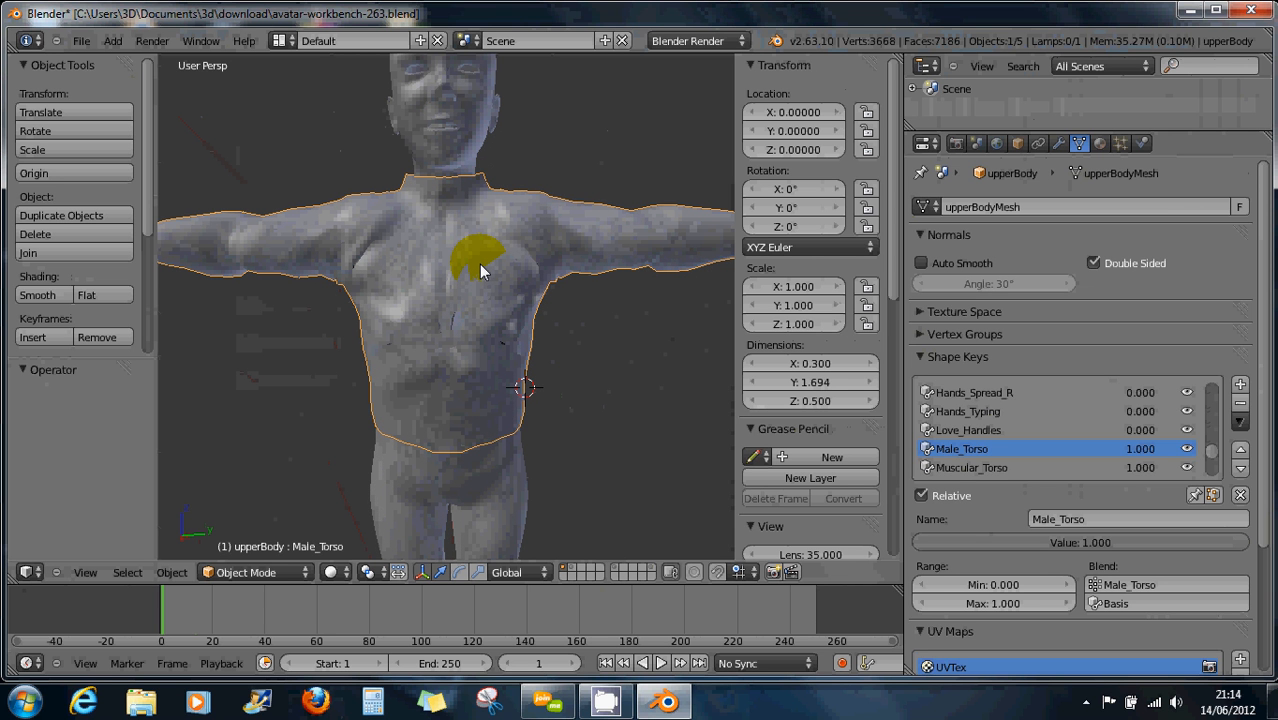
# Inspect the upperBody mesh from several angles in Edit Mode and return to Object Mode
pyautogui.click(262, 572)
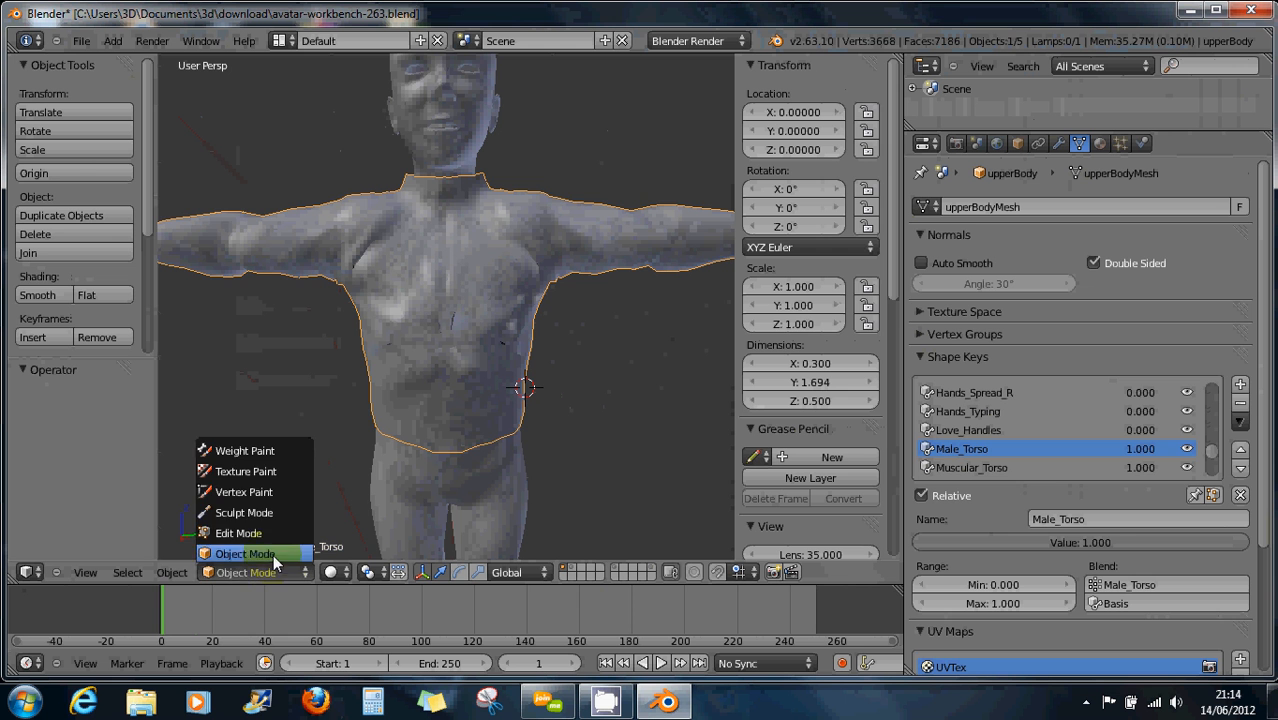
pyautogui.click(268, 532)
pyautogui.moveTo(441, 411); pyautogui.dragTo(522, 392, button='middle')
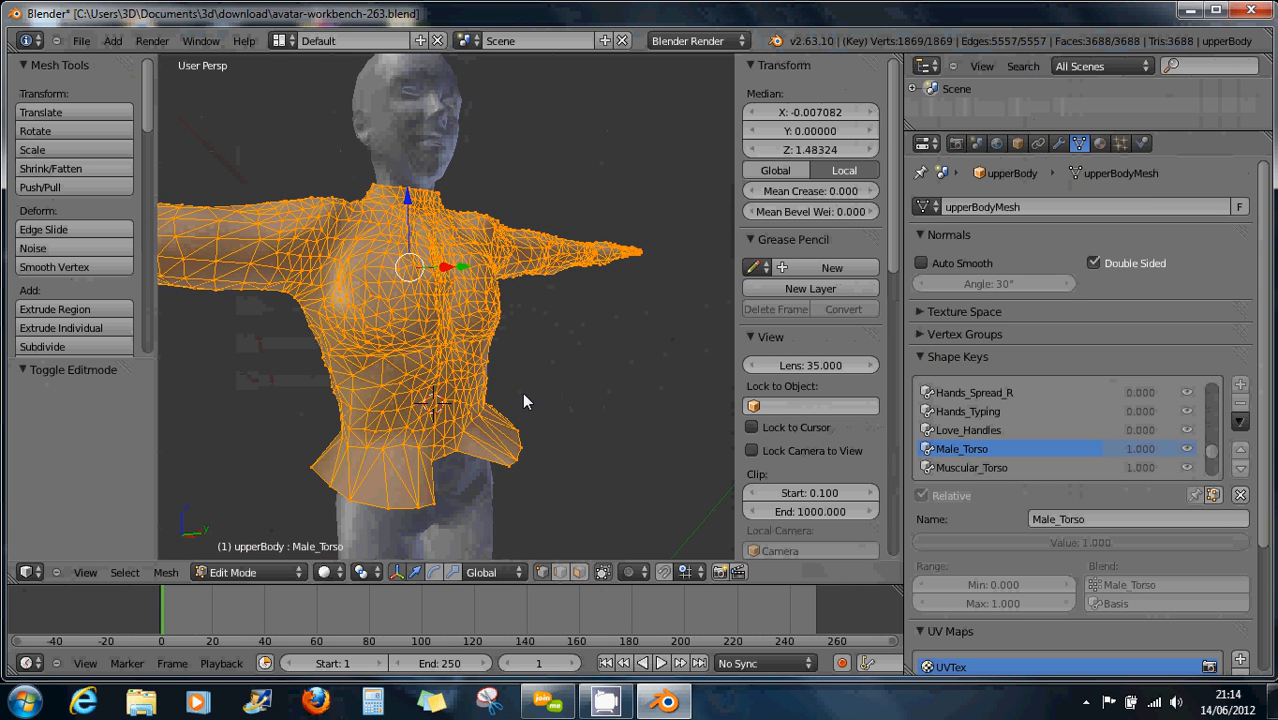
pyautogui.moveTo(476, 454); pyautogui.dragTo(414, 472, button='middle')
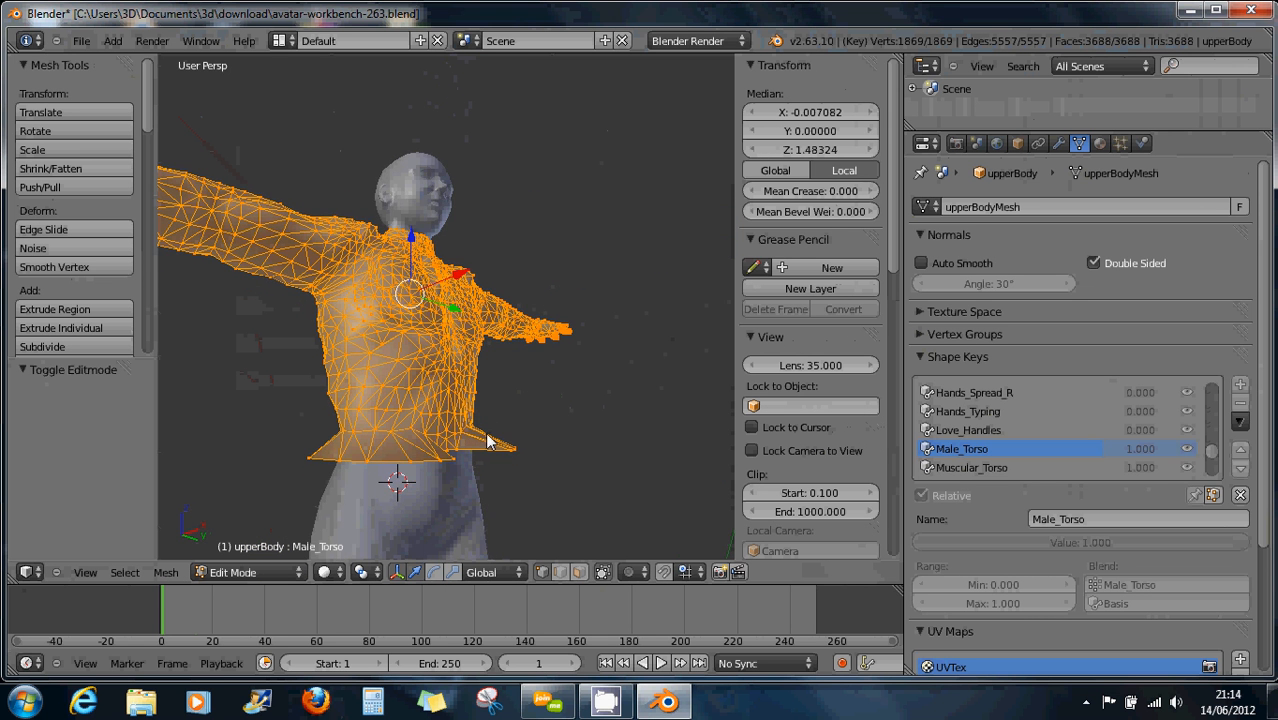
pyautogui.moveTo(490, 436); pyautogui.dragTo(395, 498, button='middle')
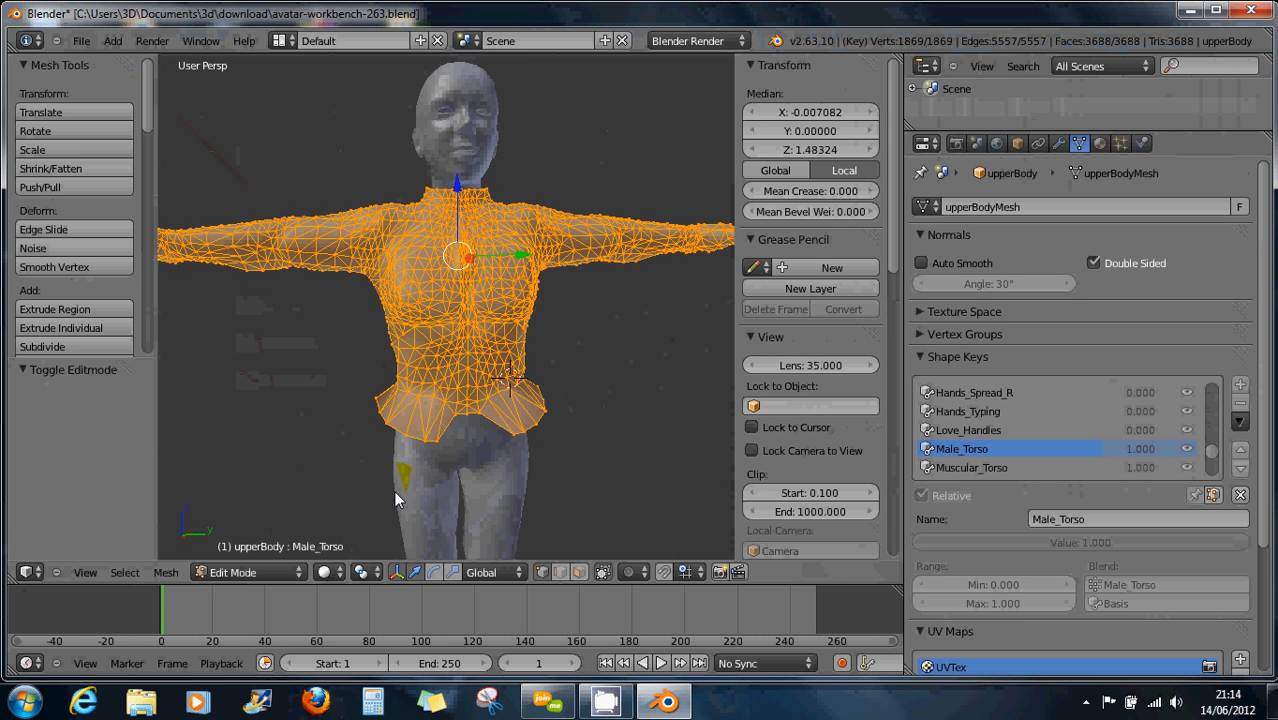
pyautogui.click(252, 574)
pyautogui.click(255, 555)
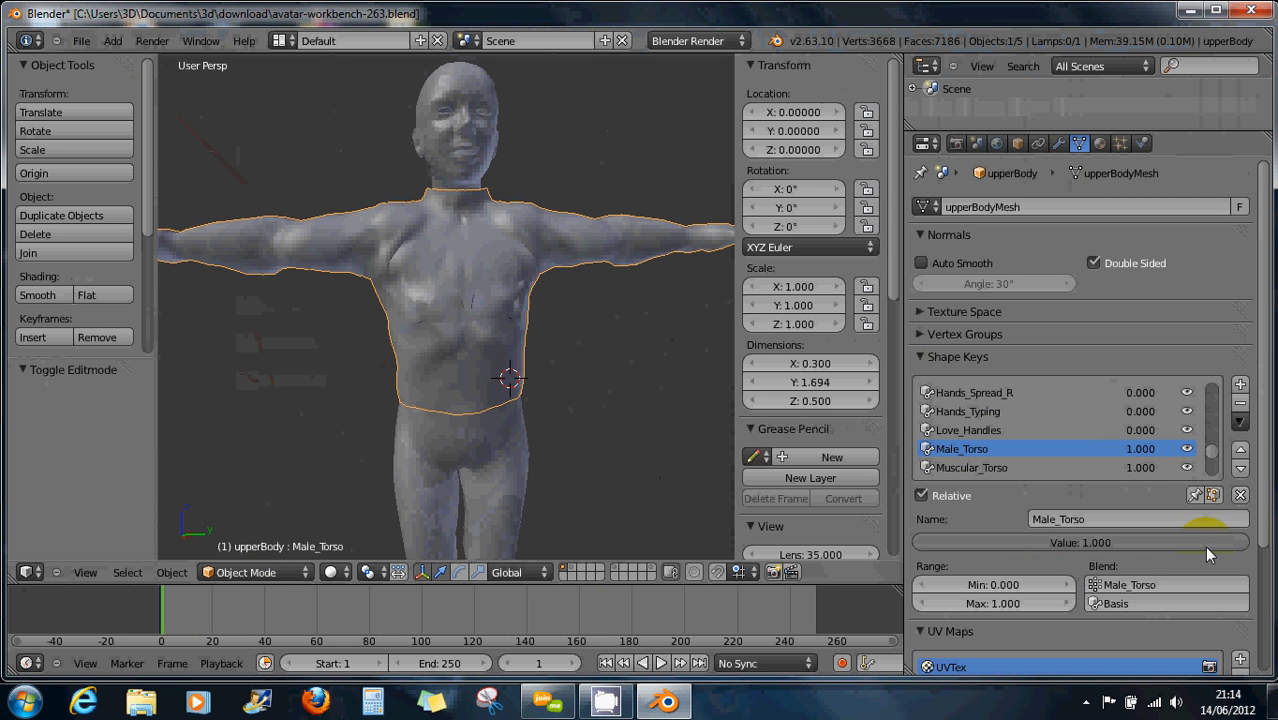
# Clear the combined male shape by returning Male_Torso and Muscular_Torso to 0.000
pyautogui.moveTo(1206, 553); pyautogui.dragTo(1016, 545)
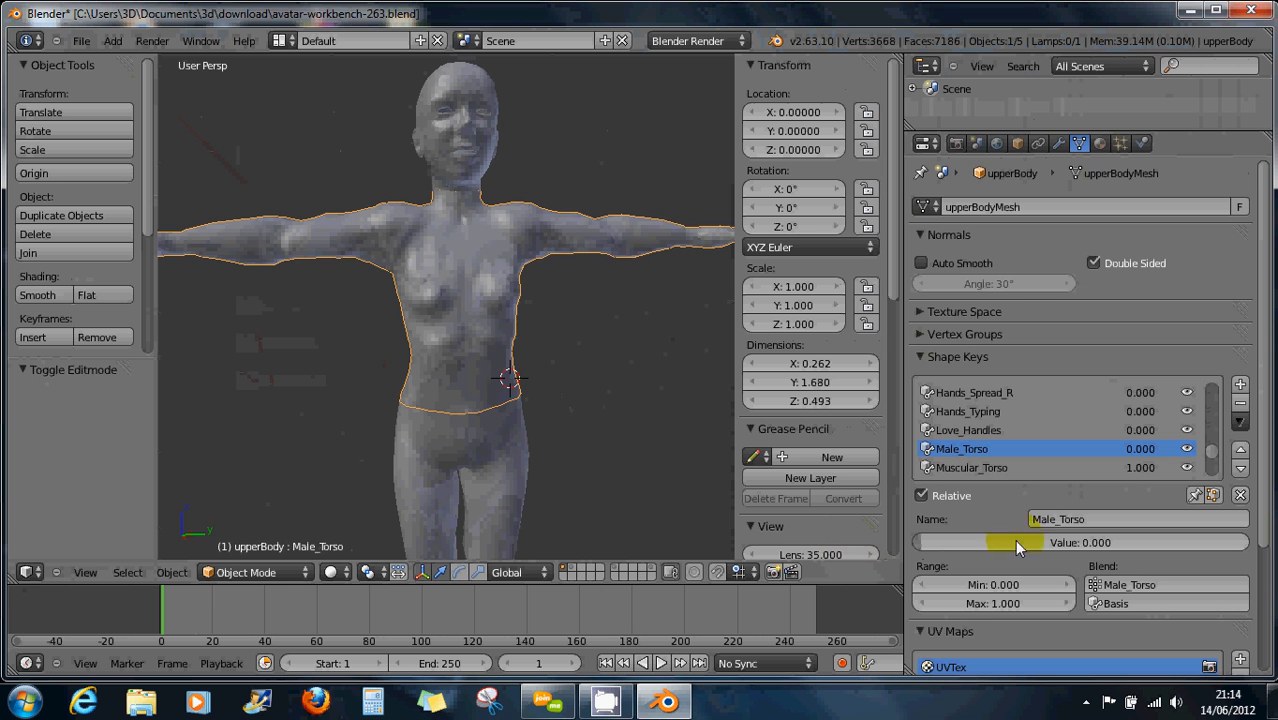
pyautogui.click(990, 467)
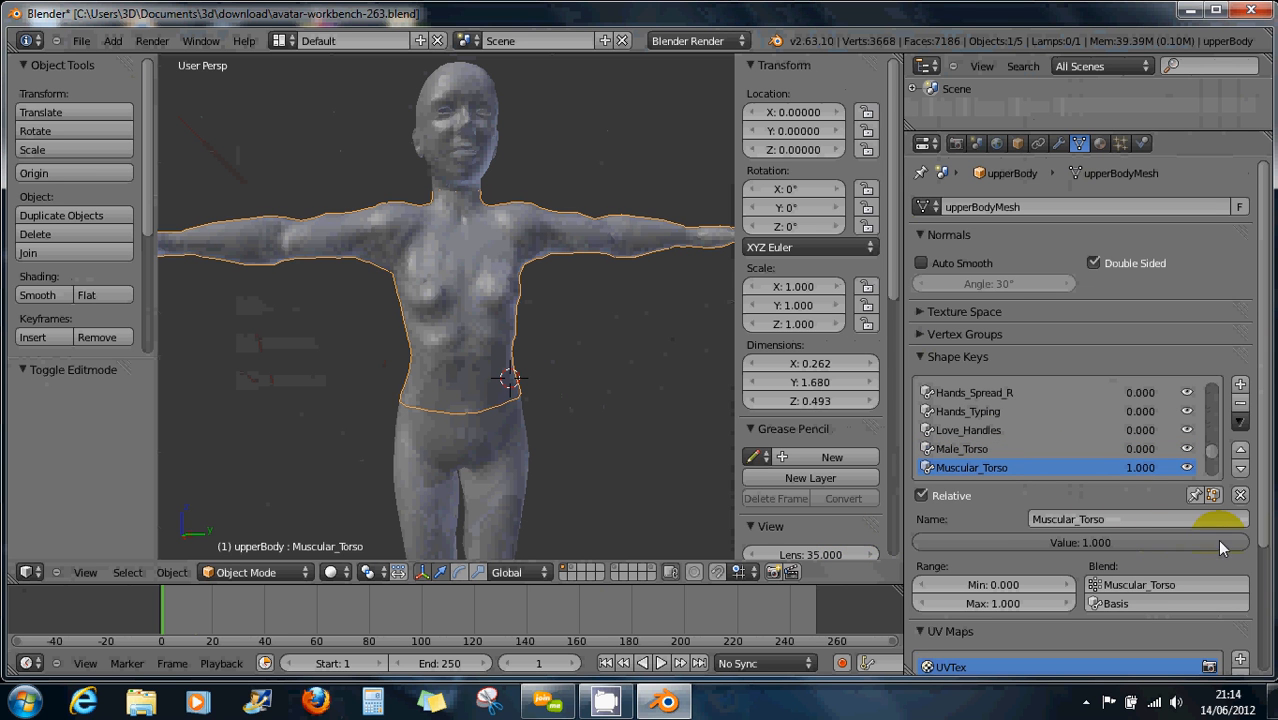
pyautogui.moveTo(1219, 547); pyautogui.dragTo(886, 548)
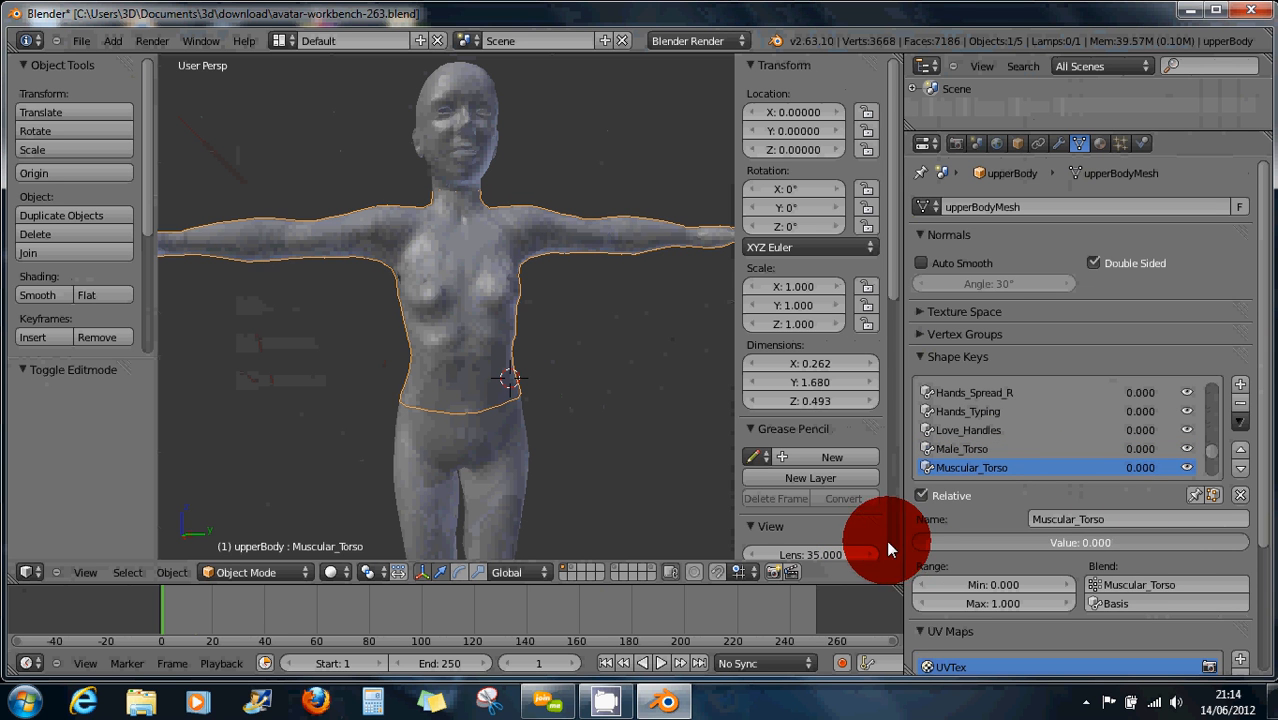
pyautogui.scroll(-3, 960, 450)
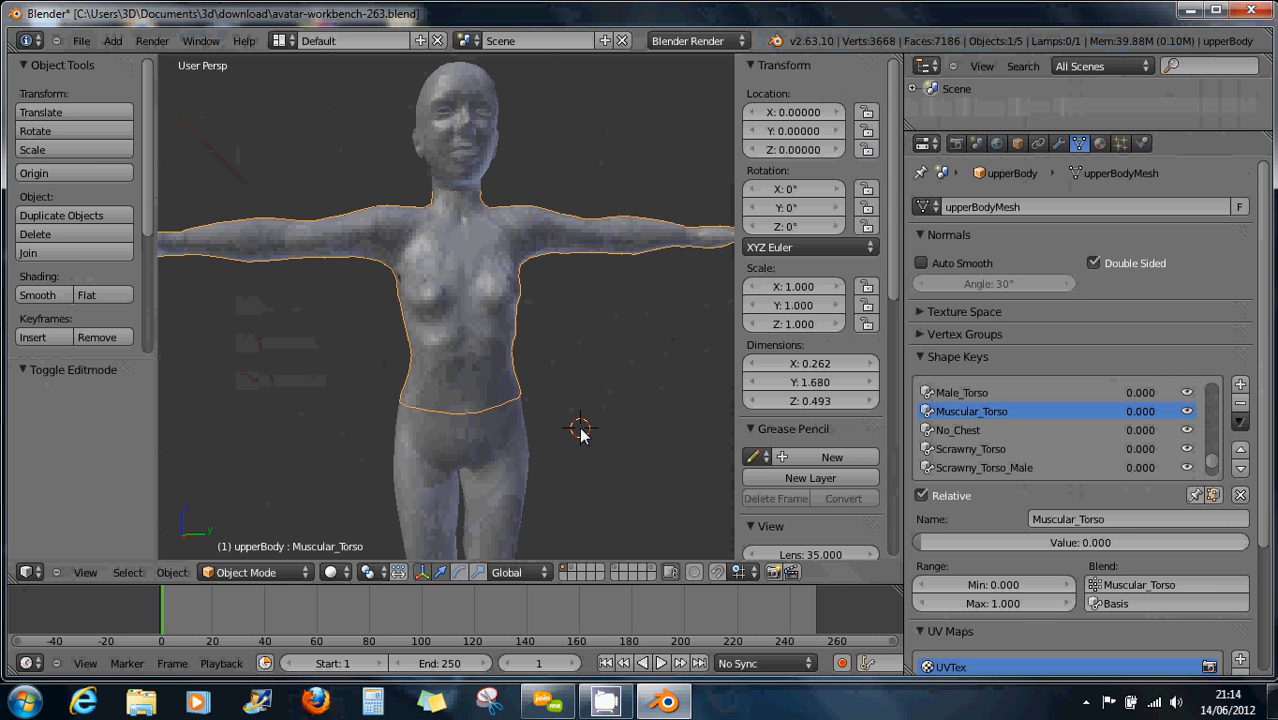
# Undo the shape key changes and the upperBody selection, back to the layer with the avatar armature selected
pyautogui.hotkey('ctrl', 'z')
pyautogui.hotkey('ctrl', 'z')
pyautogui.hotkey('ctrl', 'z')
pyautogui.hotkey('ctrl', 'z')
pyautogui.hotkey('ctrl', 'z')
pyautogui.hotkey('ctrl', 'z')
pyautogui.hotkey('ctrl', 'z')
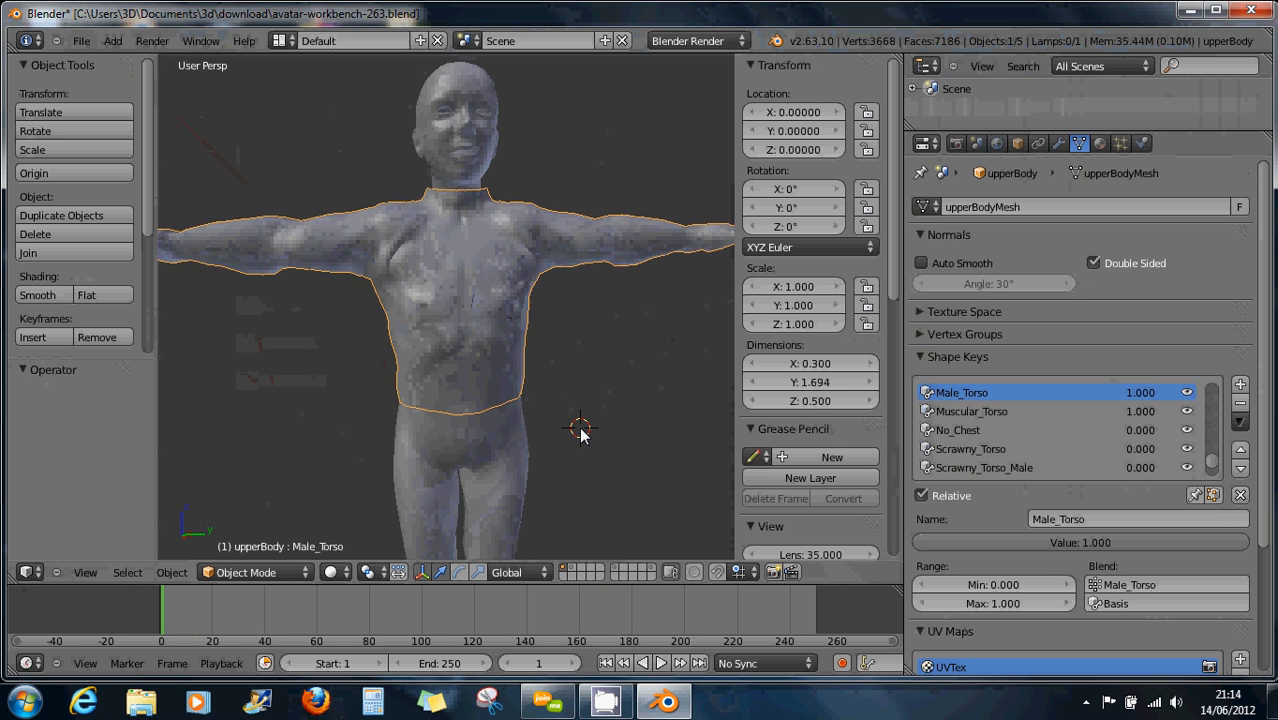
pyautogui.hotkey('ctrl', 'z')
pyautogui.hotkey('ctrl', 'z')
pyautogui.hotkey('ctrl', 'z')
pyautogui.hotkey('ctrl', 'z')
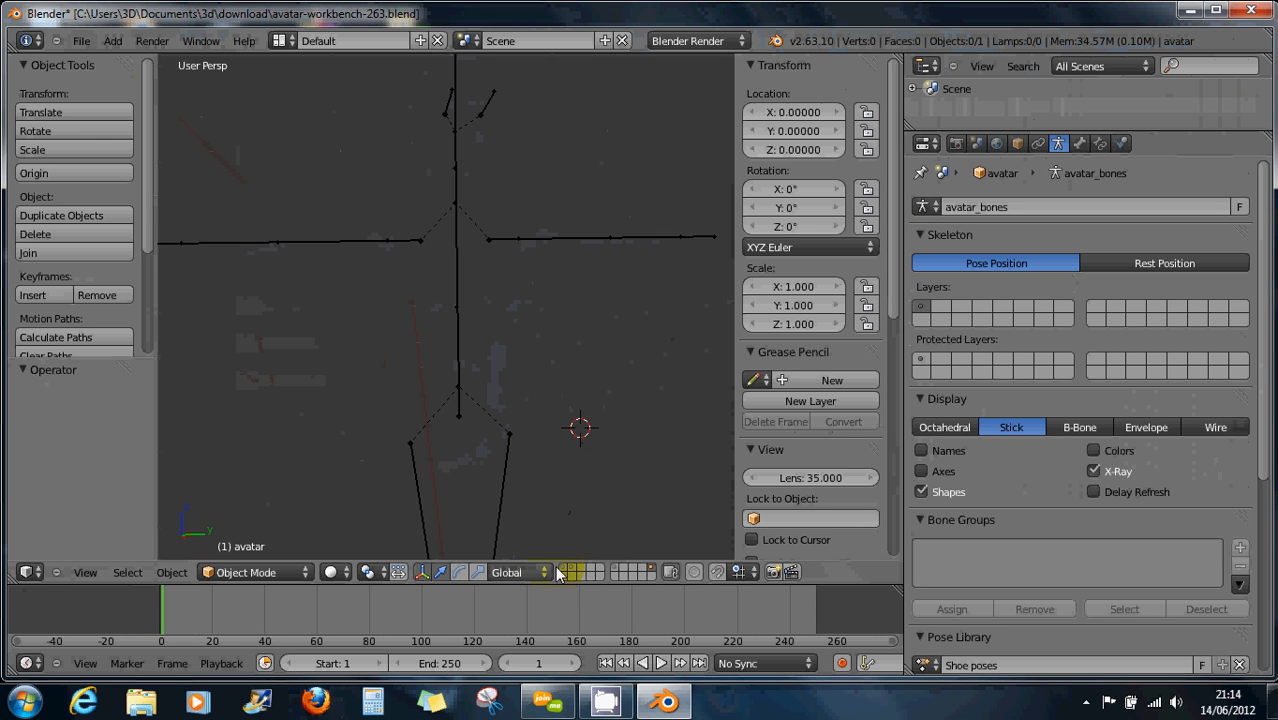
# Redo the undone changes to bring back the avatar meshes, and select the Small_Chest shape key of upperBody
pyautogui.hotkey('ctrl', 'shift', 'z')
pyautogui.hotkey('ctrl', 'shift', 'z')
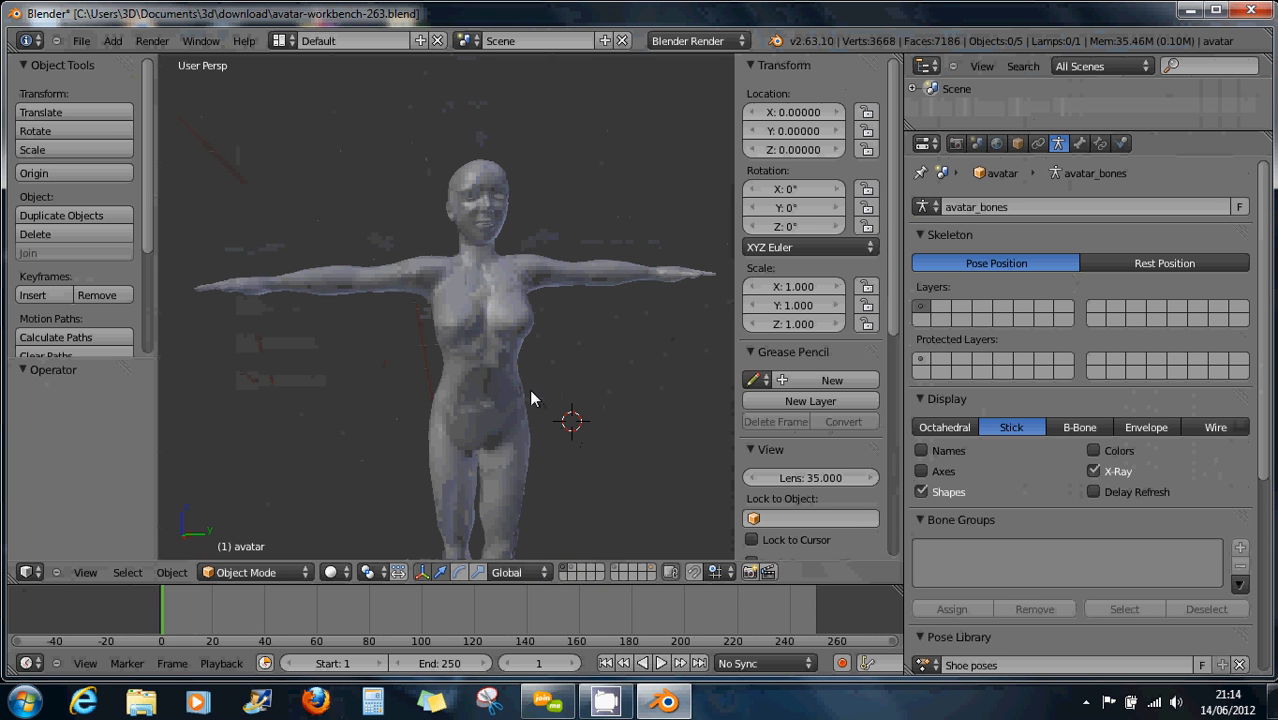
pyautogui.rightClick(486, 345)
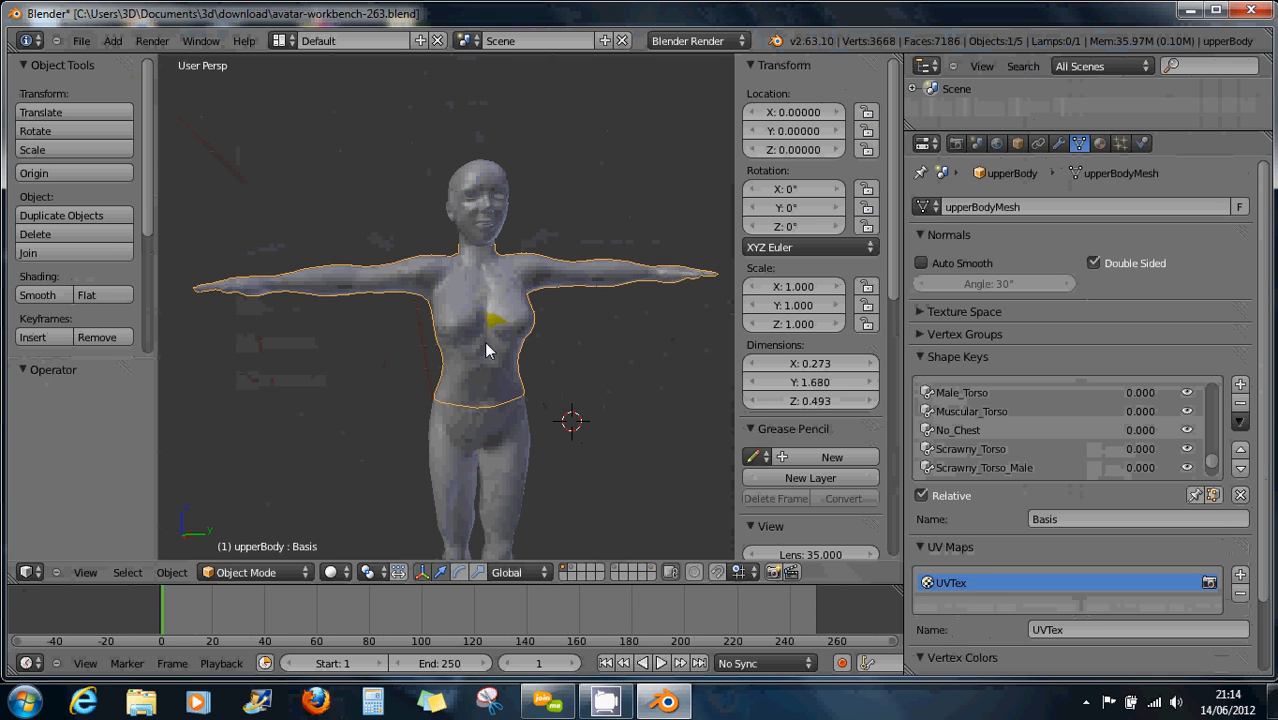
pyautogui.moveTo(1212, 445); pyautogui.dragTo(1212, 470)
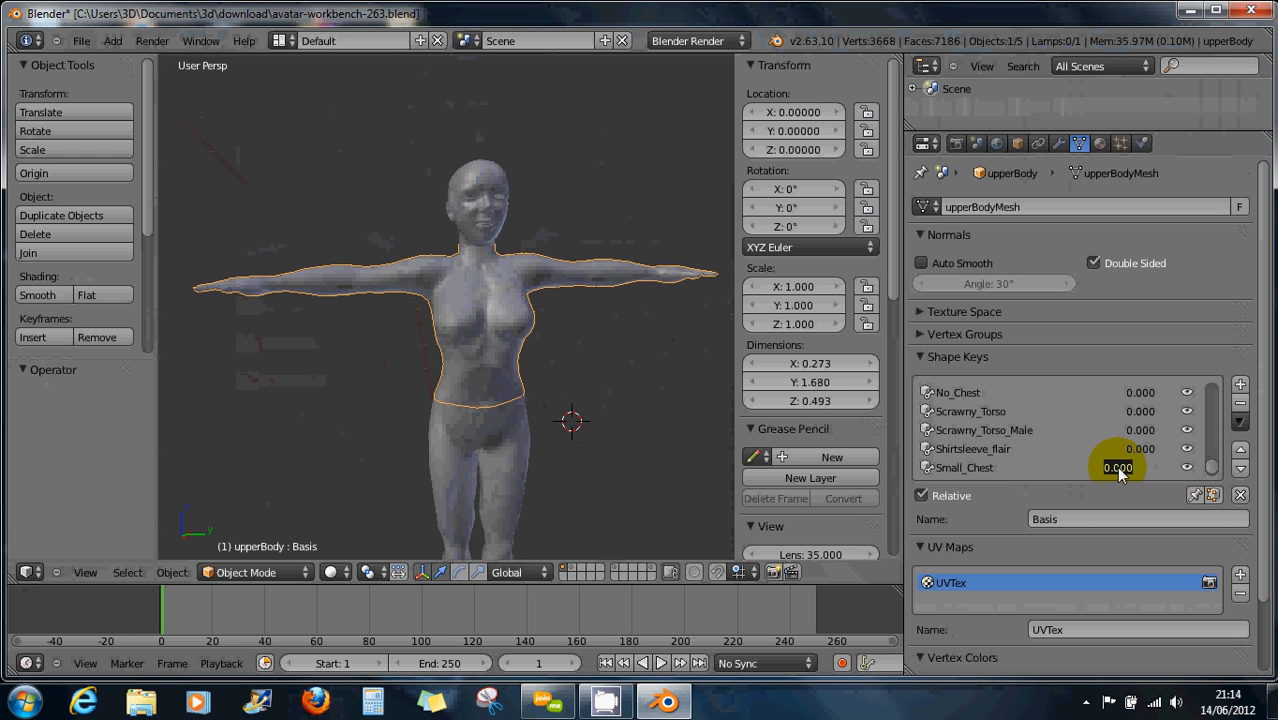
pyautogui.click(966, 468)
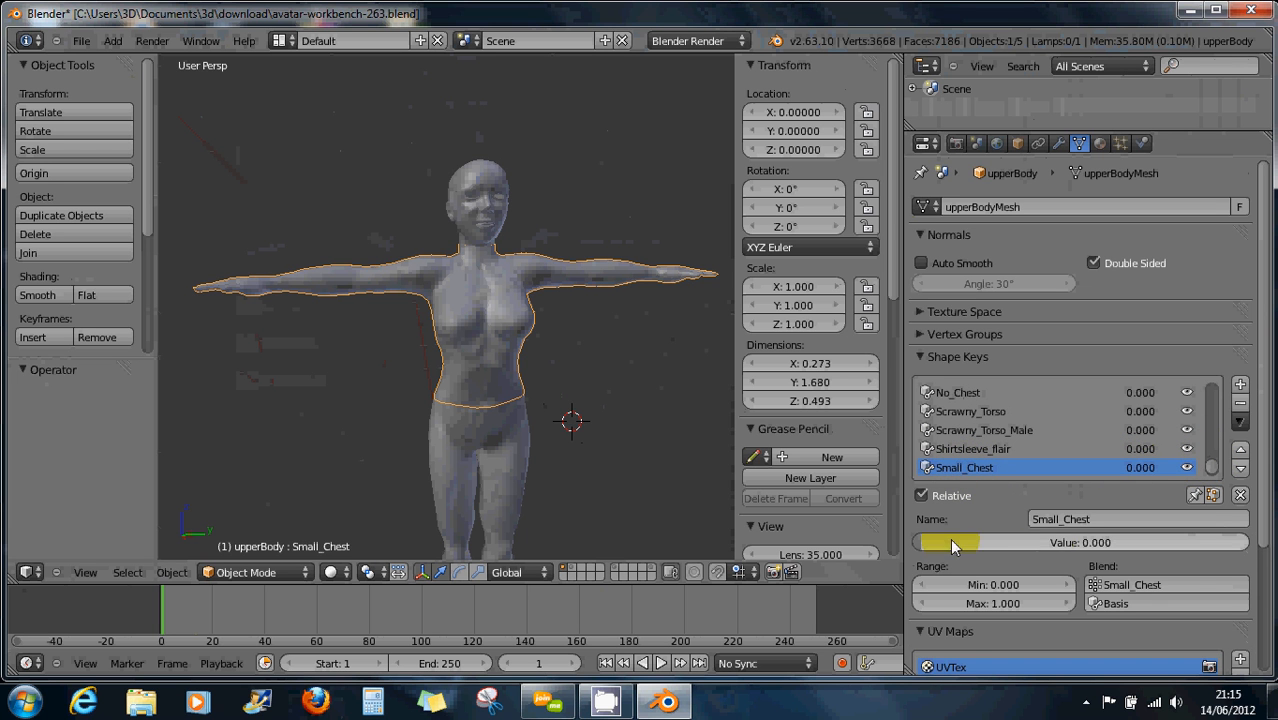
# Place the 3D cursor in the empty space beside the avatar's lower legs
pyautogui.moveTo(508, 360); pyautogui.dragTo(483, 346, button='middle')
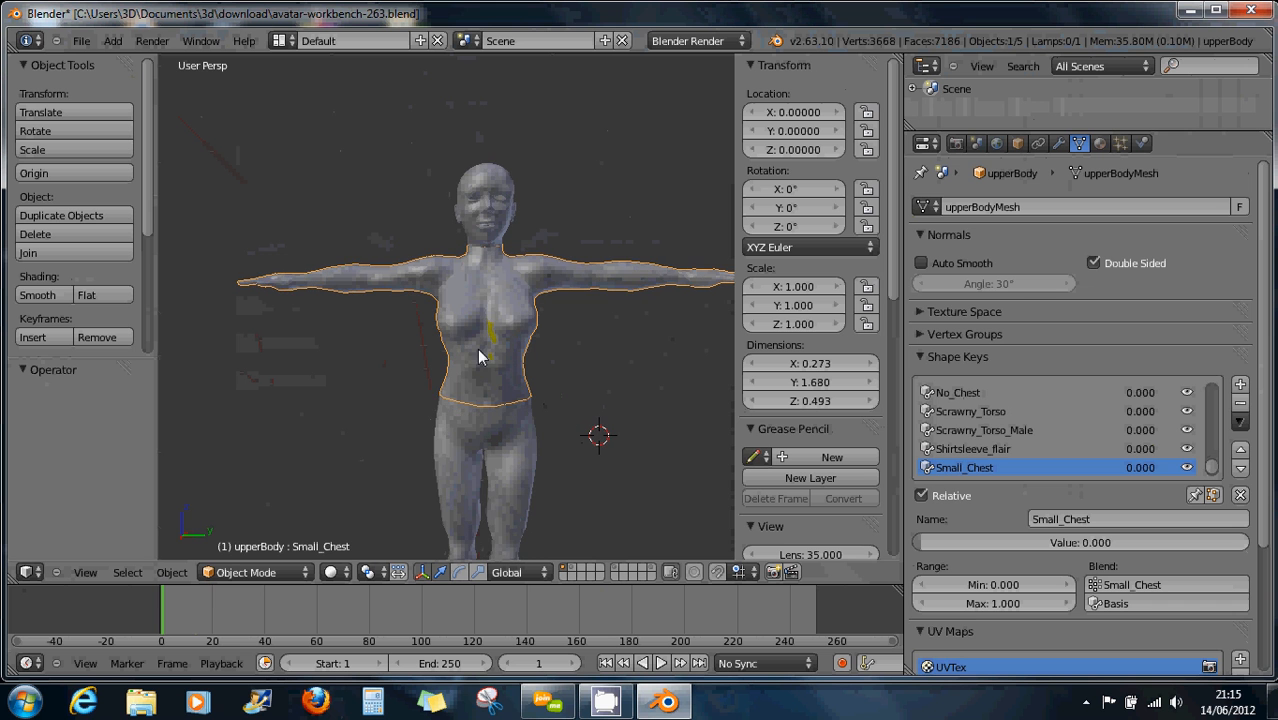
pyautogui.moveTo(508, 395); pyautogui.dragTo(491, 351, button='middle')
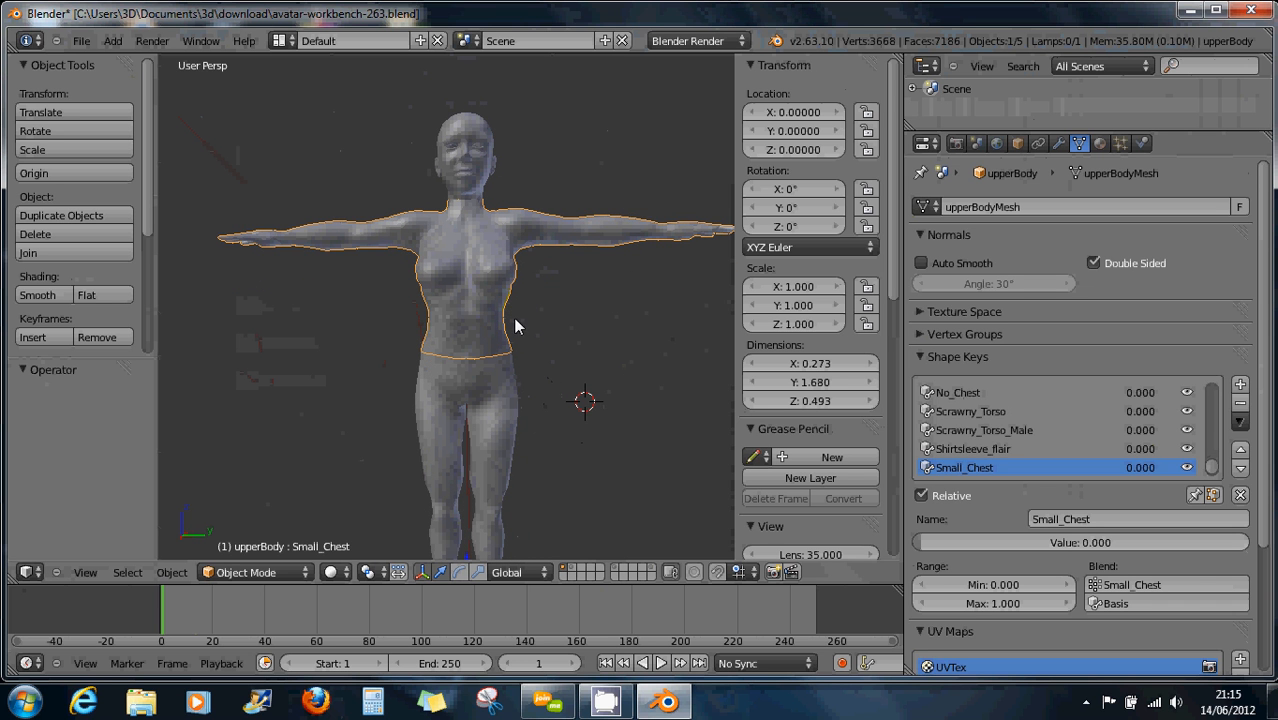
pyautogui.moveTo(492, 320); pyautogui.dragTo(485, 337, button='middle')
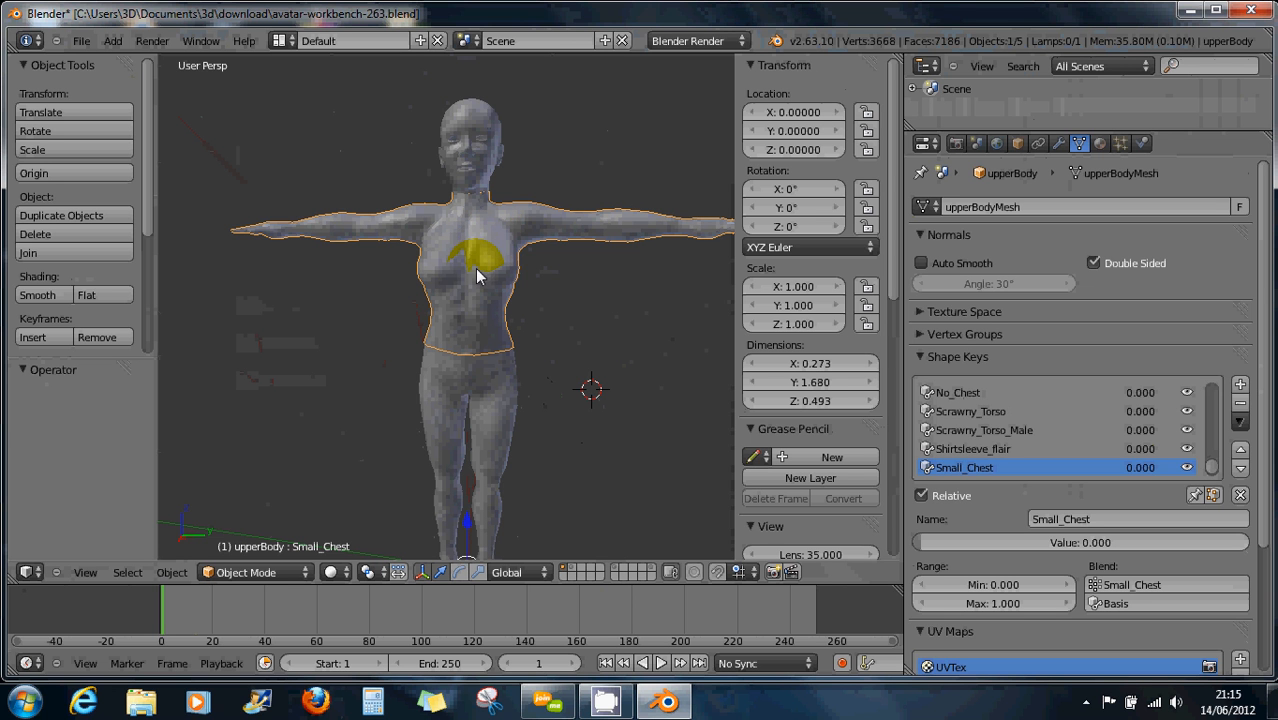
pyautogui.moveTo(477, 271); pyautogui.dragTo(484, 271, button='middle')
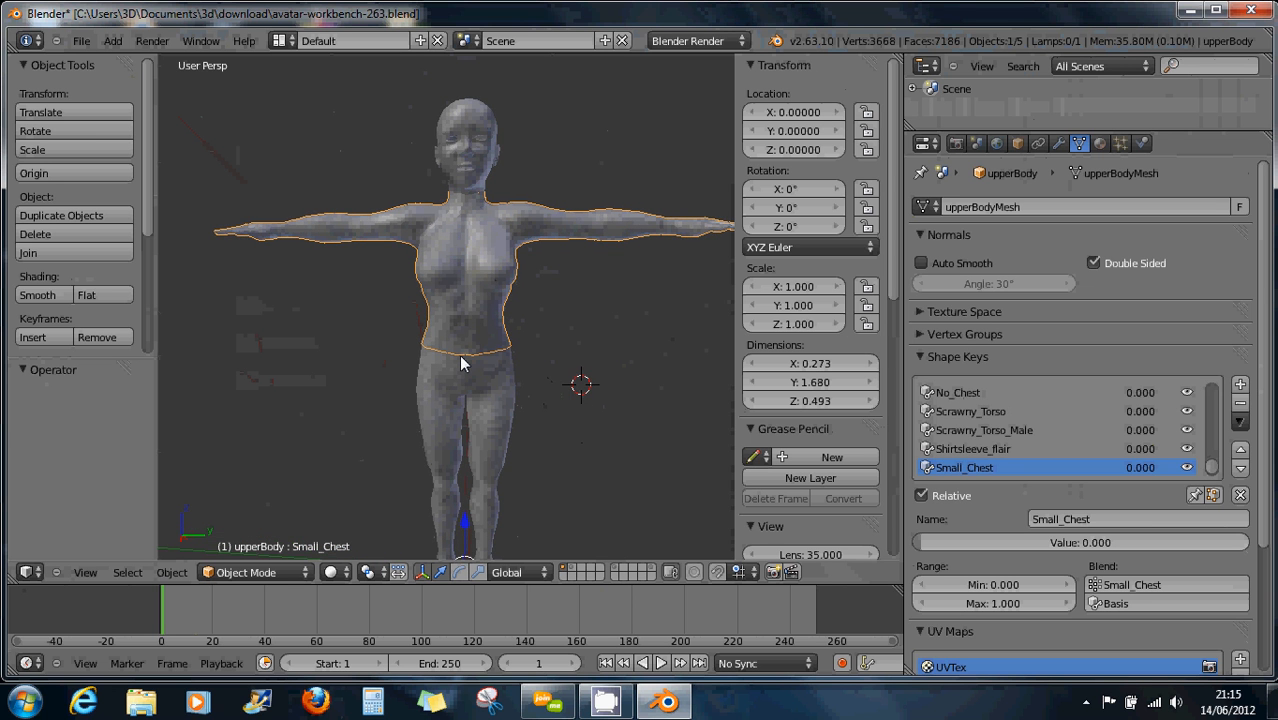
pyautogui.scroll(-1, 476, 422)
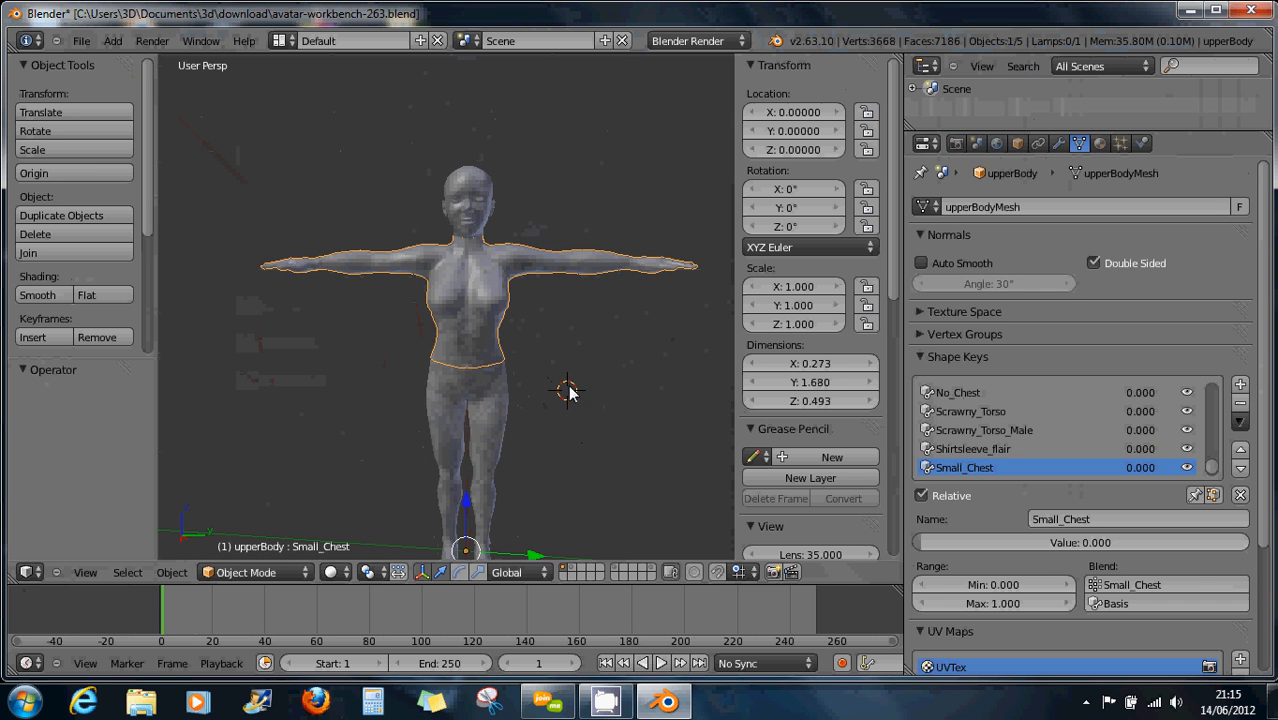
pyautogui.moveTo(478, 500); pyautogui.dragTo(531, 352, button='middle')
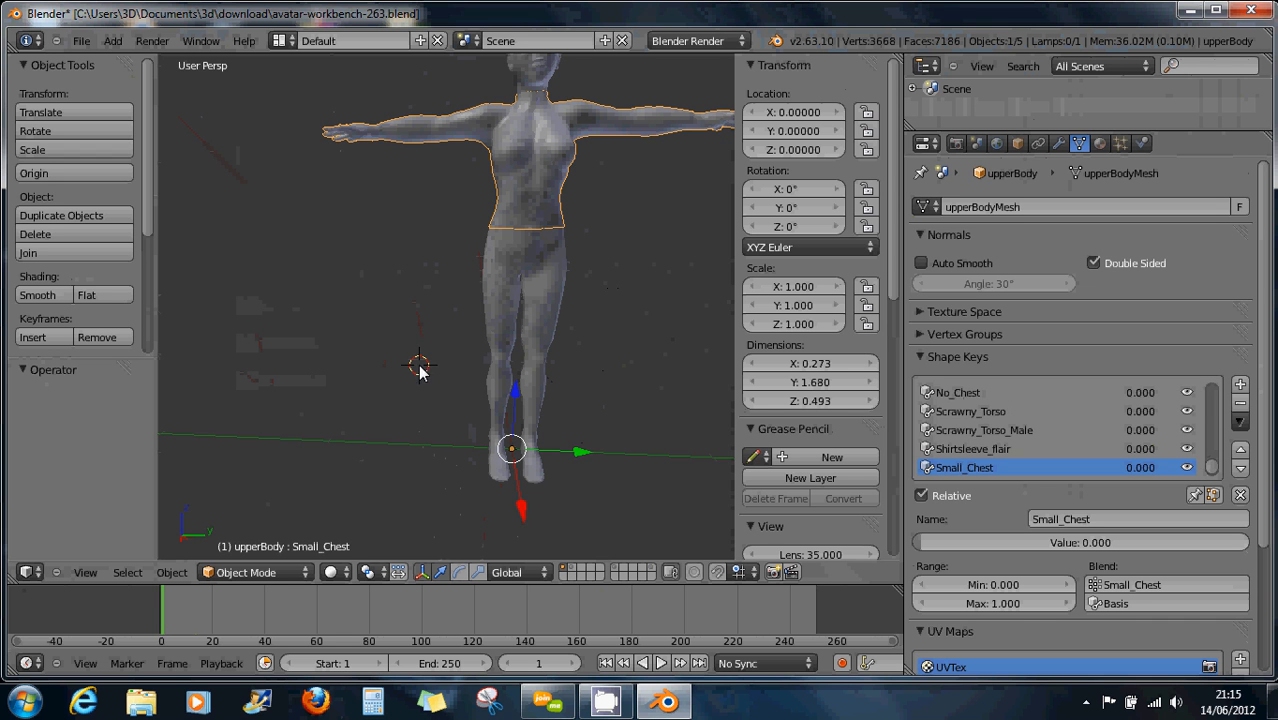
pyautogui.click(593, 406)
pyautogui.hotkey('shift', 's')
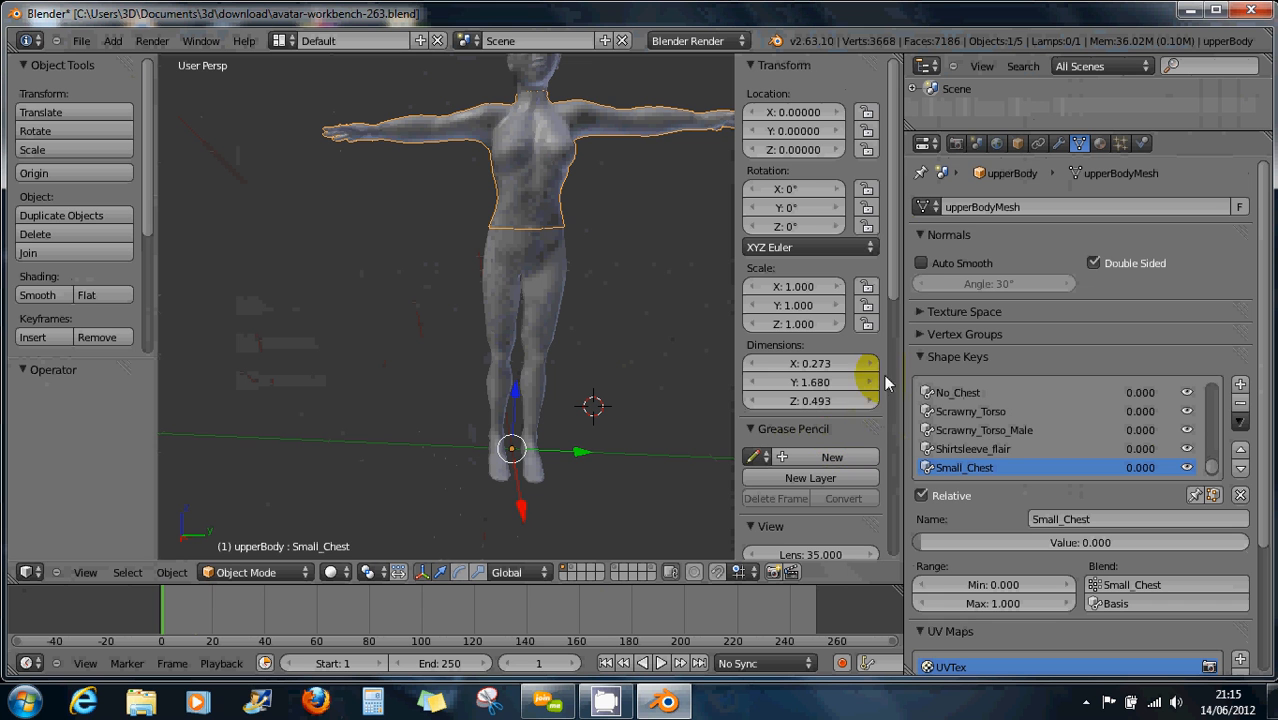
# Start the Screencast Keys display and set its mouse display to Text
pyautogui.moveTo(893, 288); pyautogui.dragTo(924, 580)
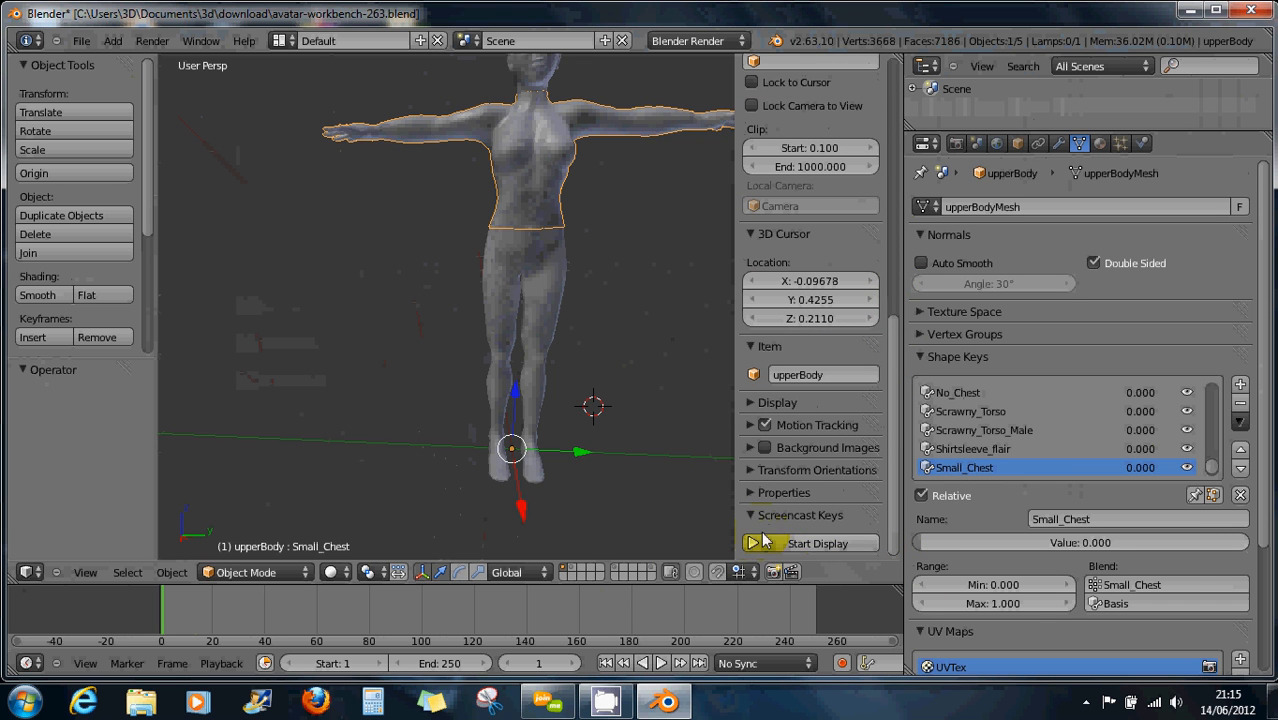
pyautogui.click(790, 544)
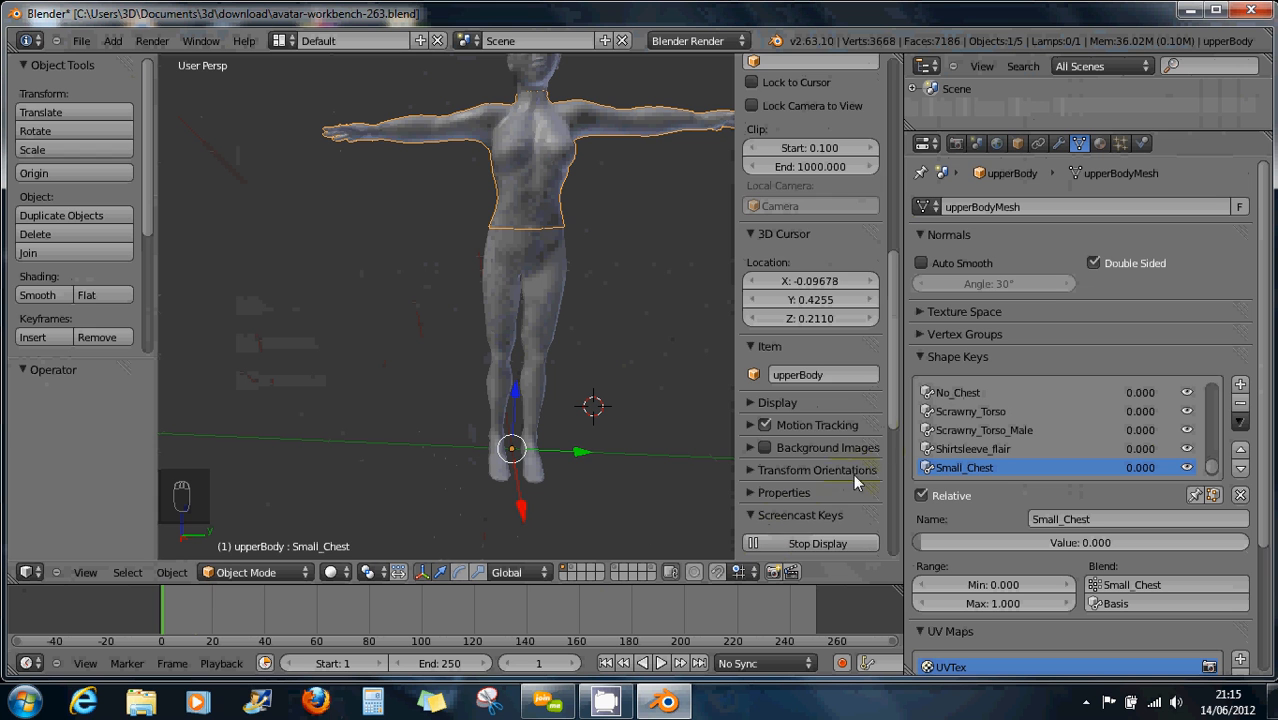
pyautogui.moveTo(896, 408); pyautogui.dragTo(895, 514)
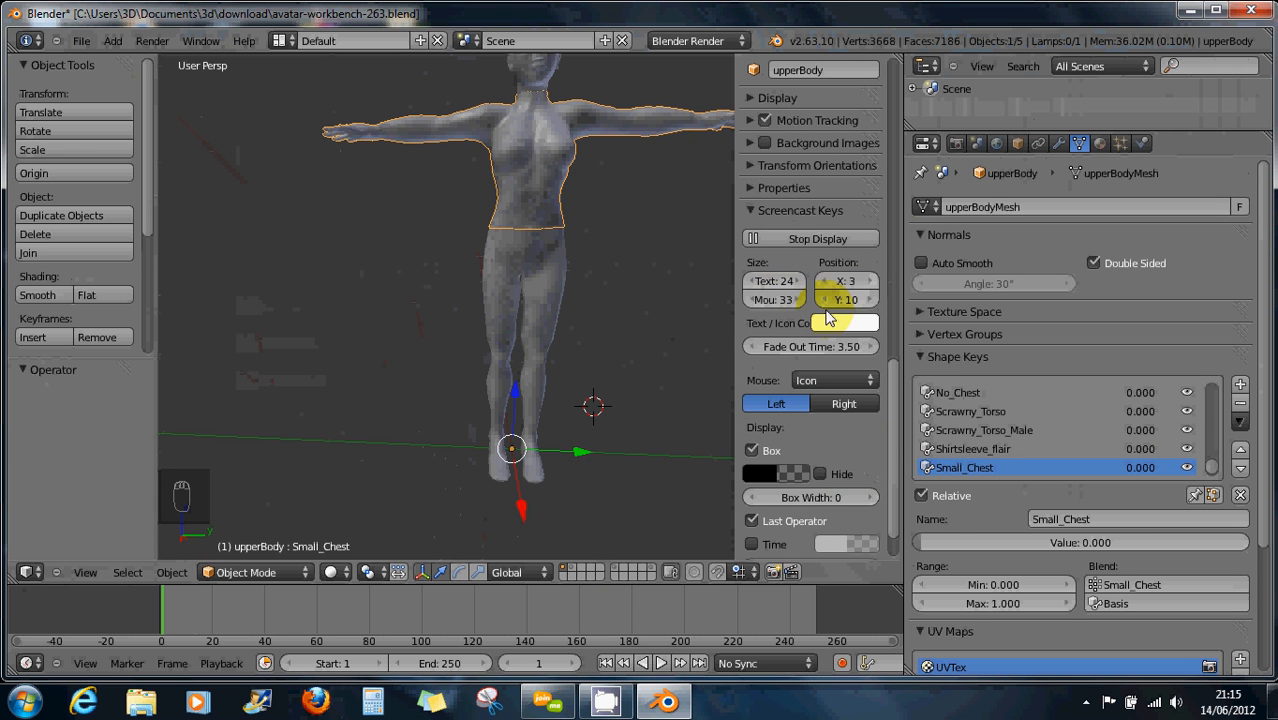
pyautogui.click(815, 379)
pyautogui.click(817, 320)
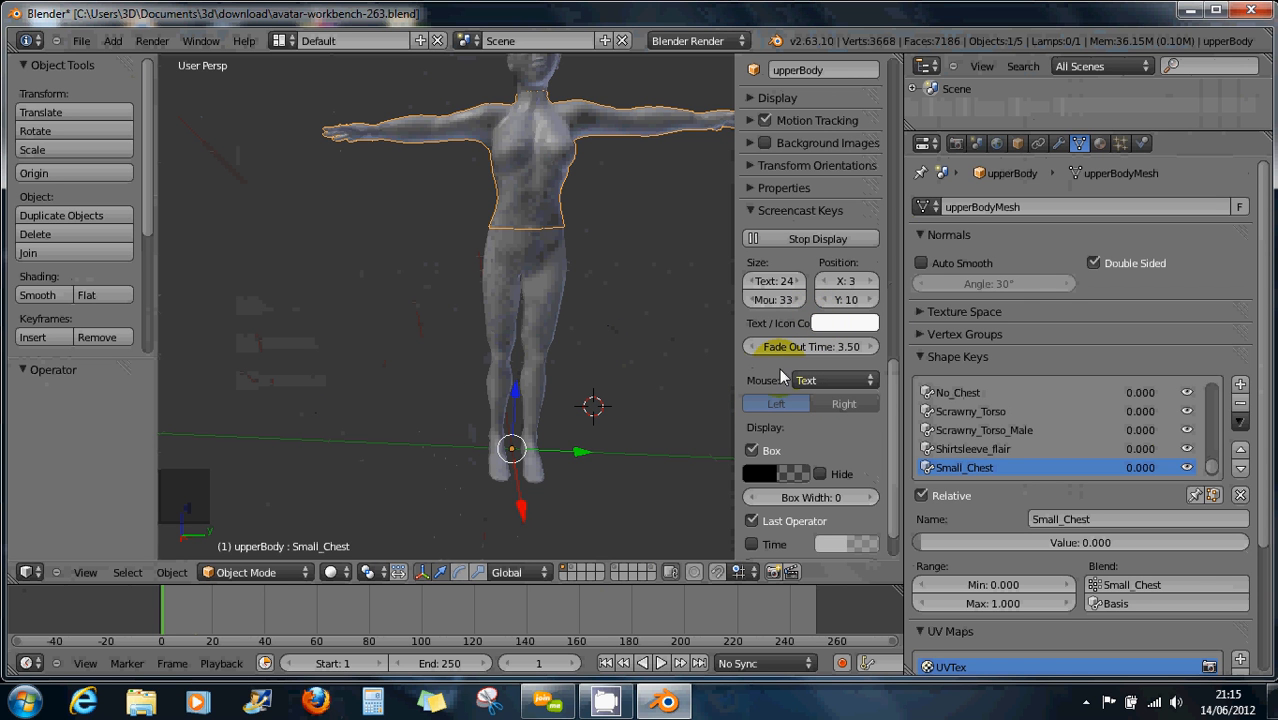
pyautogui.moveTo(893, 392); pyautogui.dragTo(894, 283)
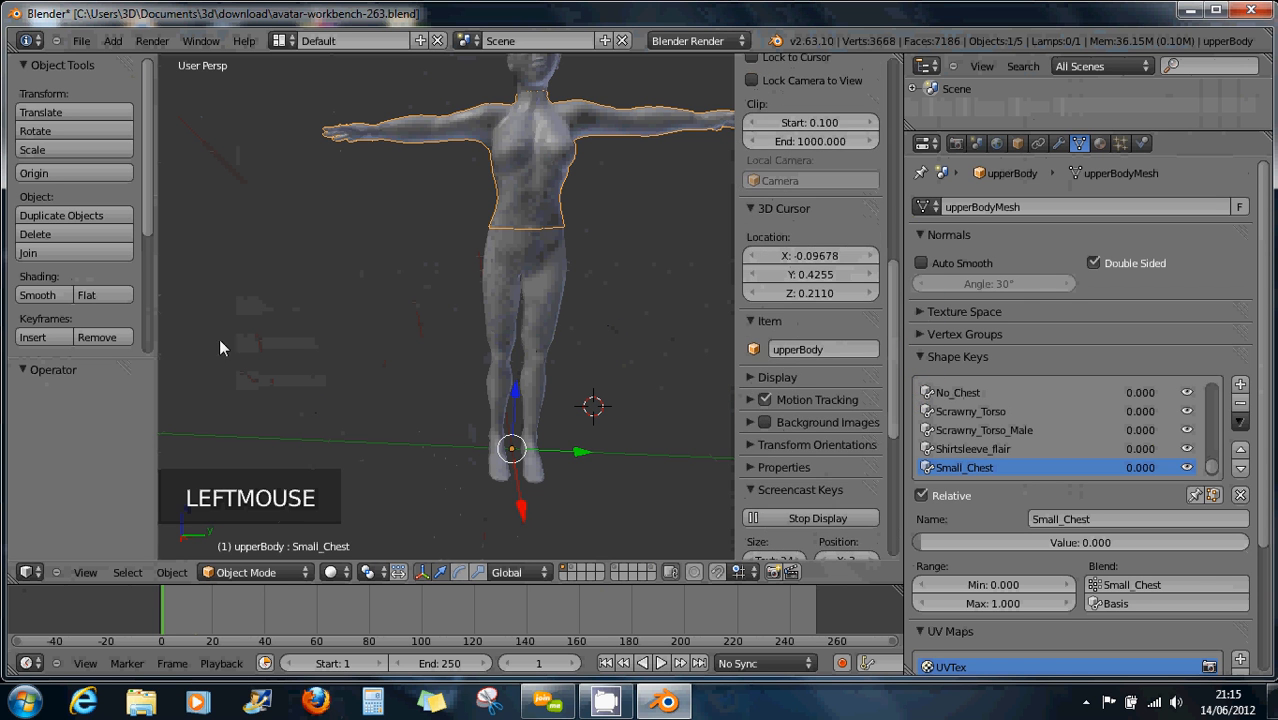
# Enlarge the 3D view by narrowing the areas on both sides of it, and frame the avatar's torso
pyautogui.moveTo(156, 131); pyautogui.dragTo(87, 143)
pyautogui.keyDown('shift'); pyautogui.moveTo(495, 193); pyautogui.dragTo(483, 285, button='middle'); pyautogui.keyUp('shift')
pyautogui.moveTo(905, 254); pyautogui.dragTo(1107, 249)
pyautogui.keyDown('shift'); pyautogui.click(603, 213); pyautogui.keyUp('shift')
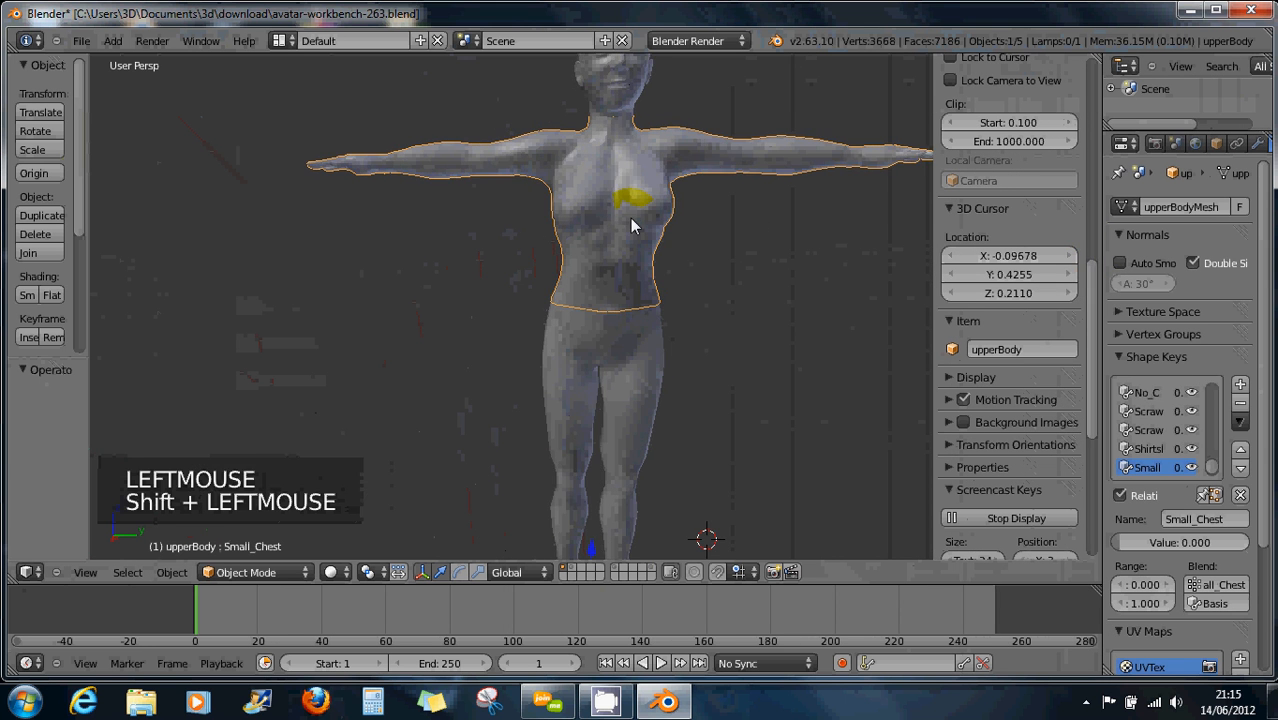
pyautogui.keyDown('shift'); pyautogui.moveTo(630, 218); pyautogui.dragTo(596, 281, button='middle'); pyautogui.keyUp('shift')
pyautogui.scroll(1, 593, 301)
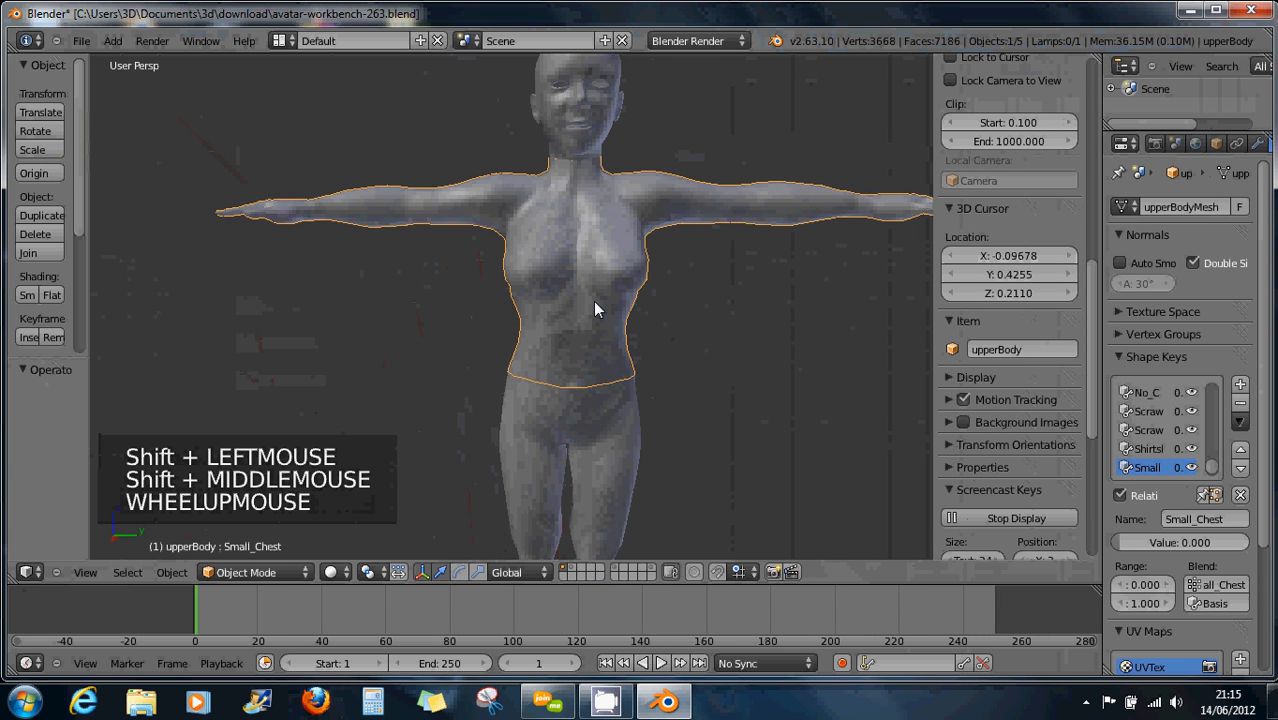
# Switch to the Right Ortho view and snap the 3D cursor to the scene center
pyautogui.press('KP_3')
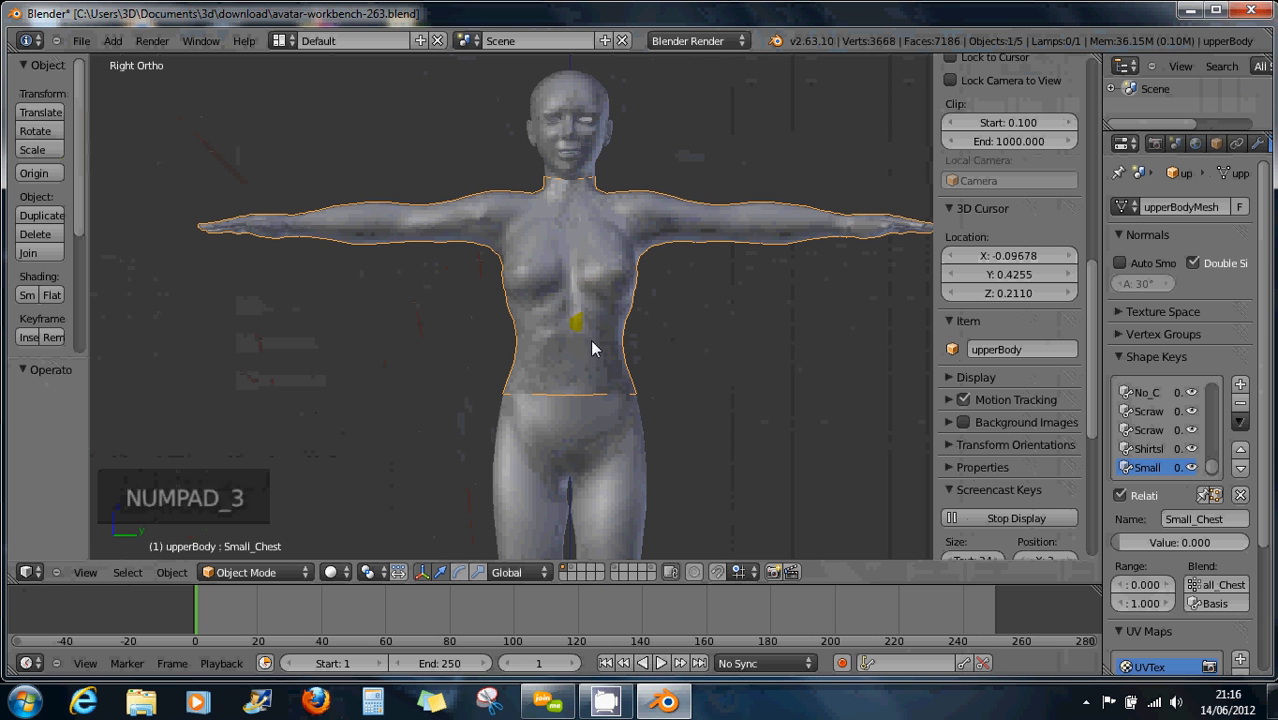
pyautogui.scroll(1, 590, 339)
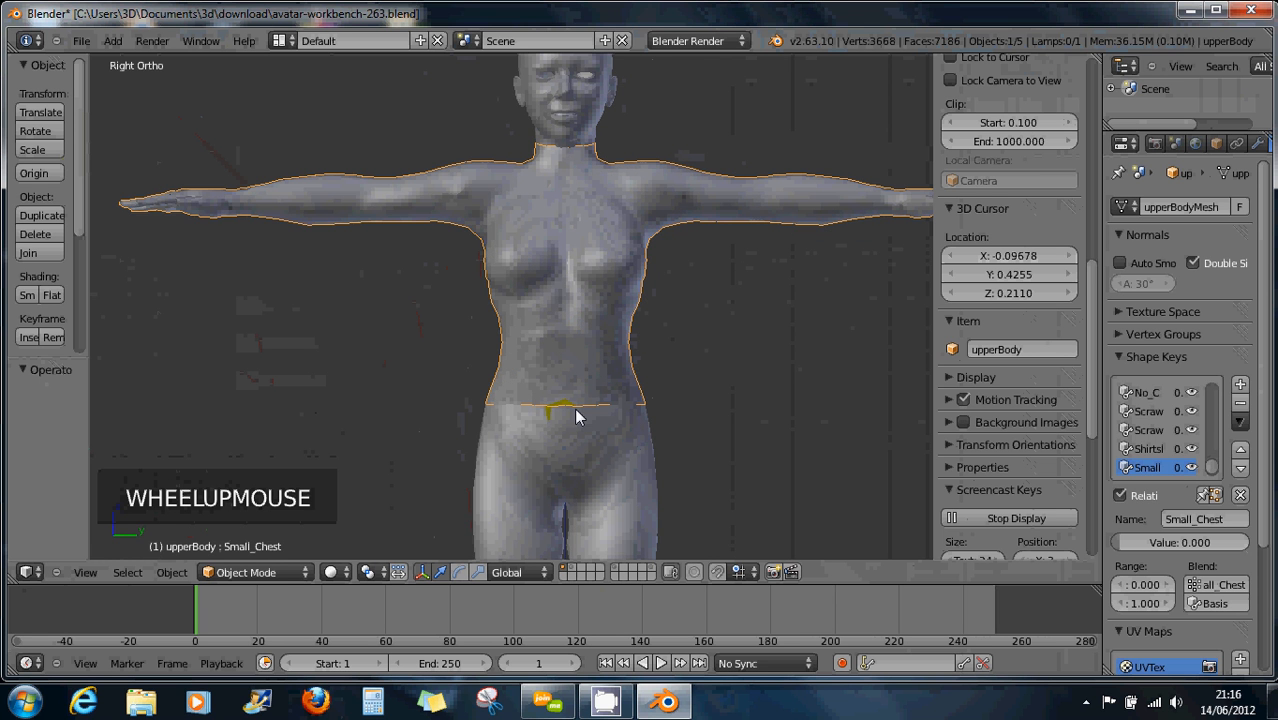
pyautogui.scroll(-7, 577, 416)
pyautogui.keyDown('shift'); pyautogui.moveTo(598, 393); pyautogui.dragTo(585, 263, button='middle'); pyautogui.keyUp('shift')
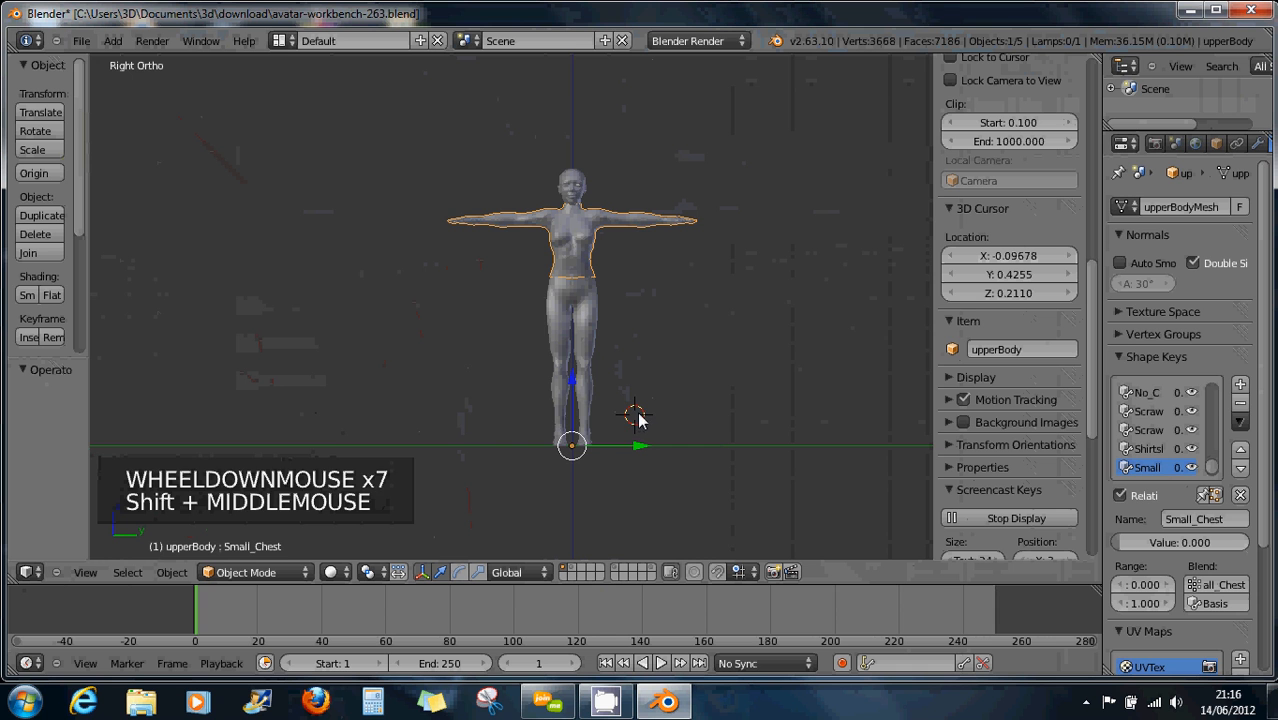
pyautogui.hotkey('shift', 's')
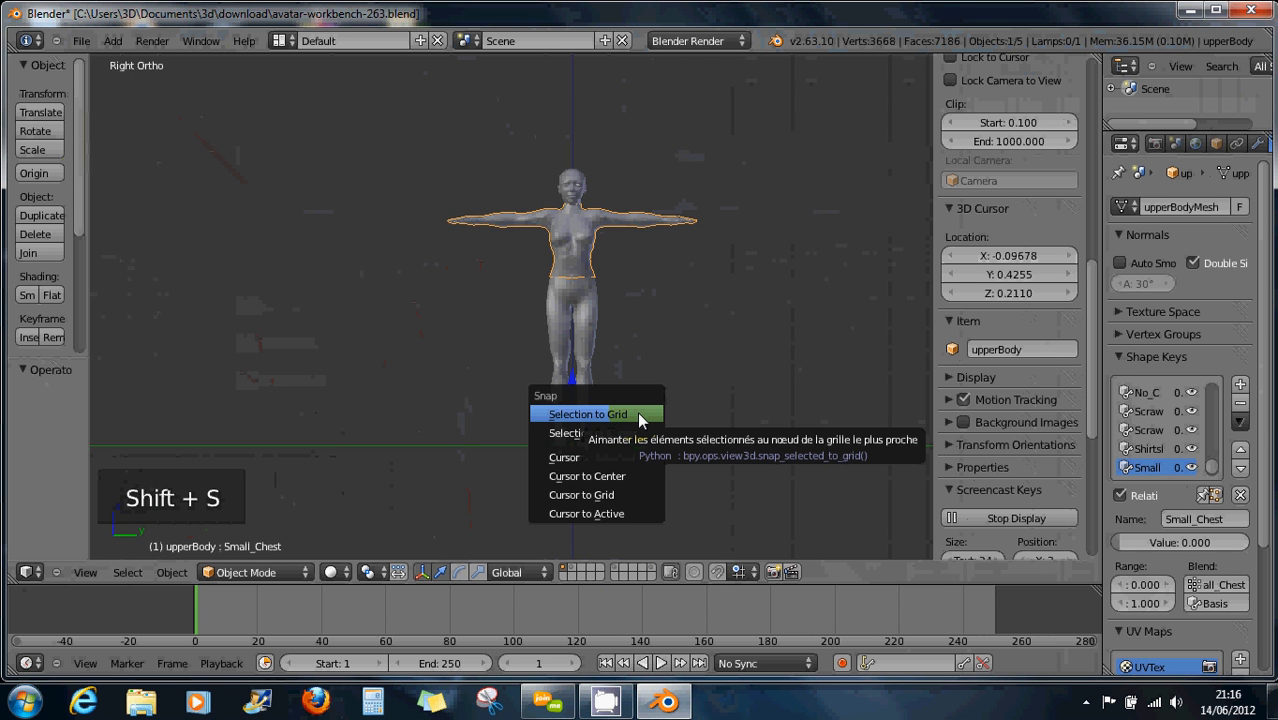
pyautogui.click(609, 476)
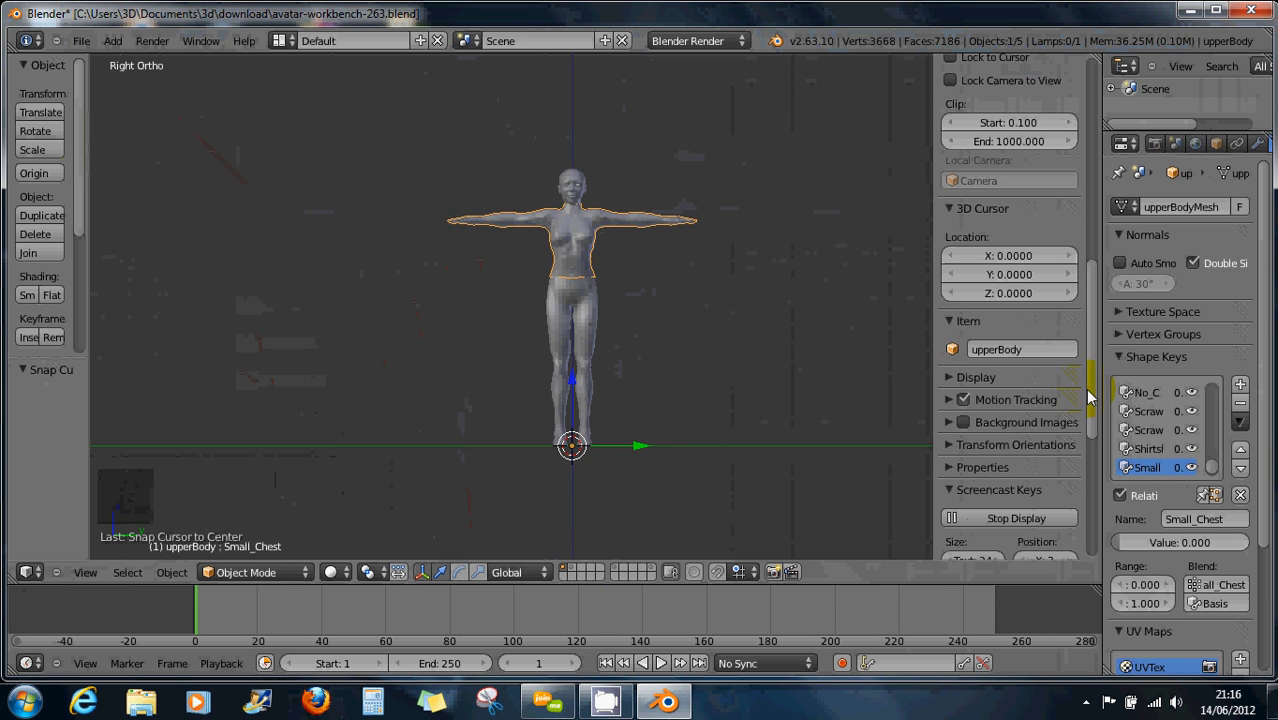
# Check the location, rotation and scale of upperBody, head and lowerBody, selecting the latter two in turn
pyautogui.moveTo(1090, 395); pyautogui.dragTo(1093, 143)
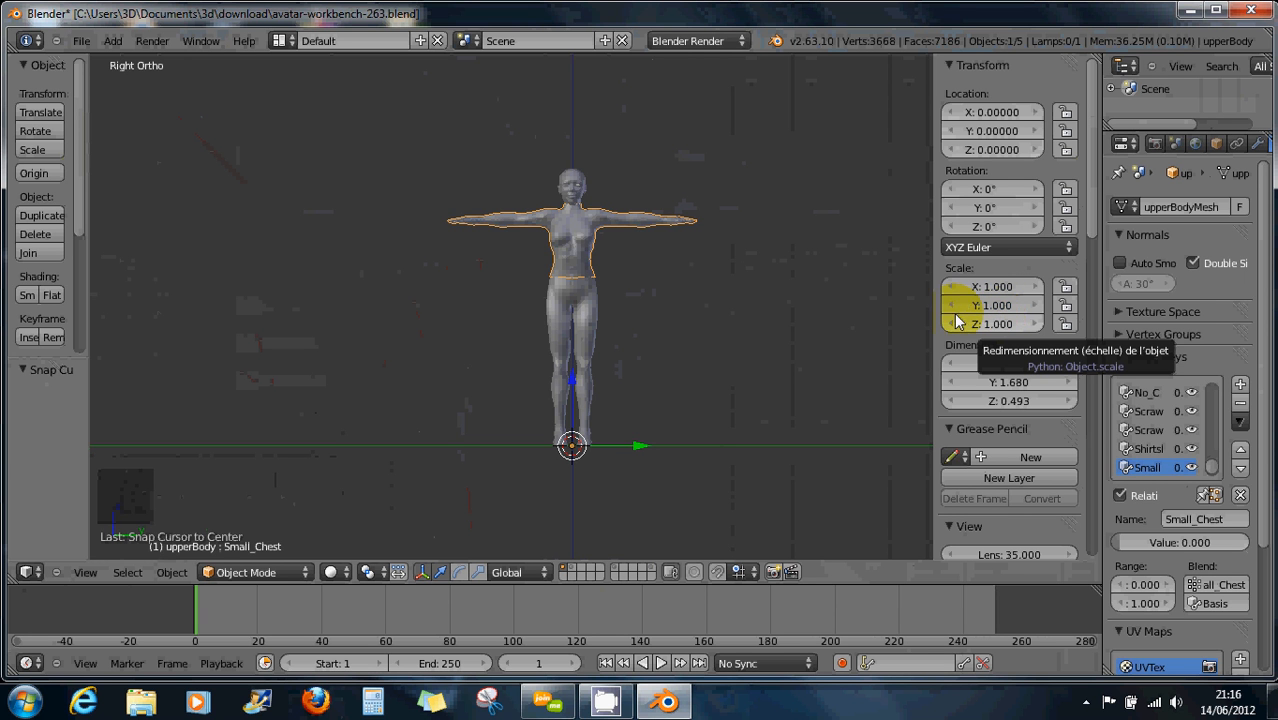
pyautogui.click(574, 186)
pyautogui.rightClick(574, 188)
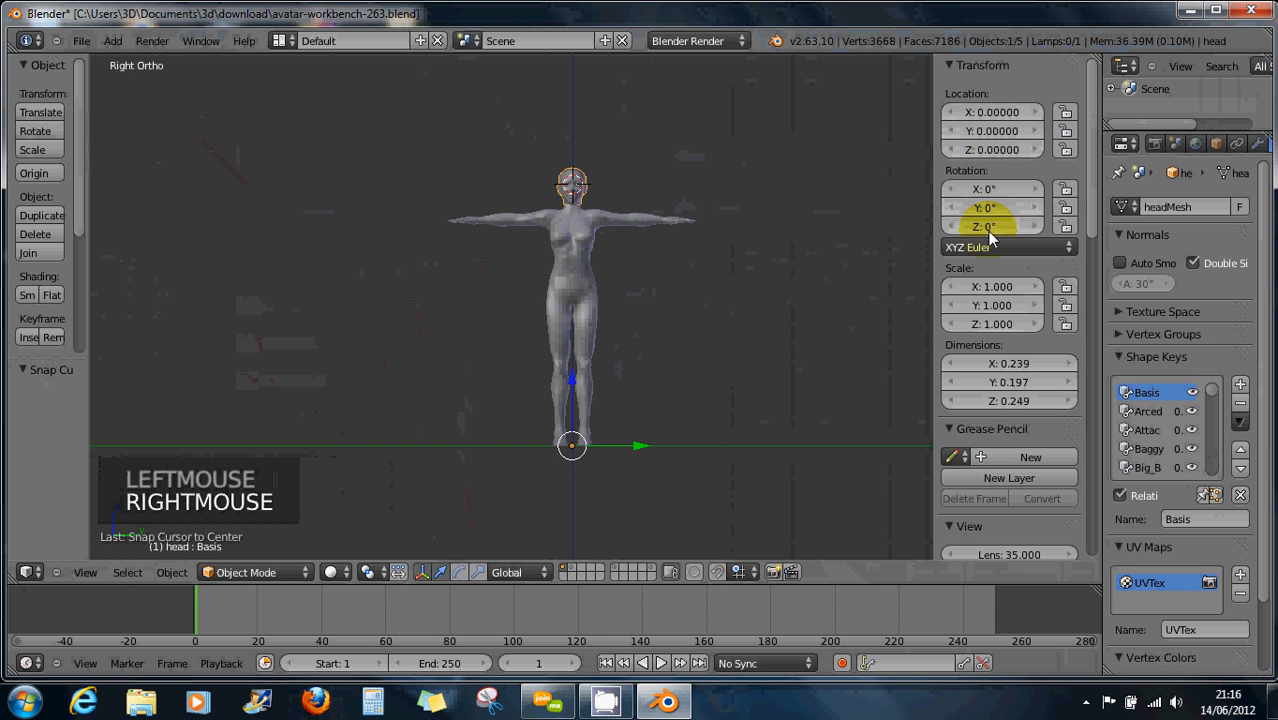
pyautogui.rightClick(587, 320)
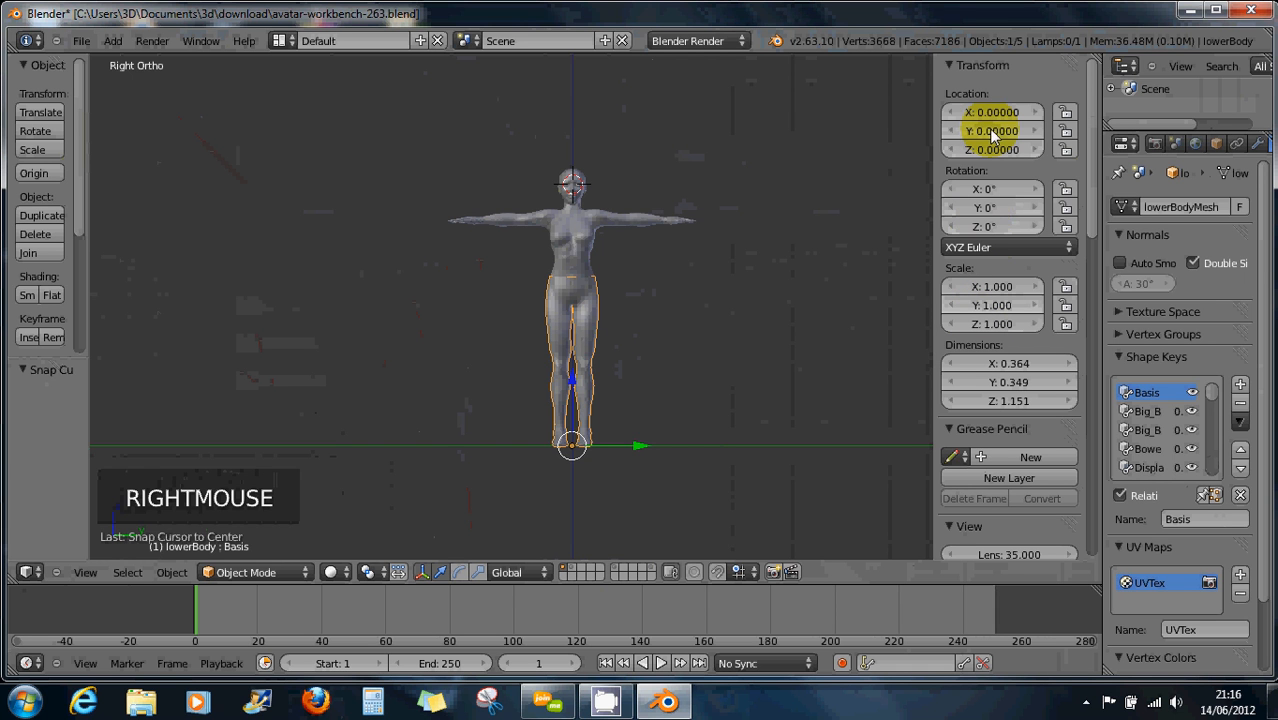
# Snap the misplaced 3D cursor back to the scene center and select the upperBody mesh
pyautogui.hotkey('shift', 's')
pyautogui.click(681, 424)
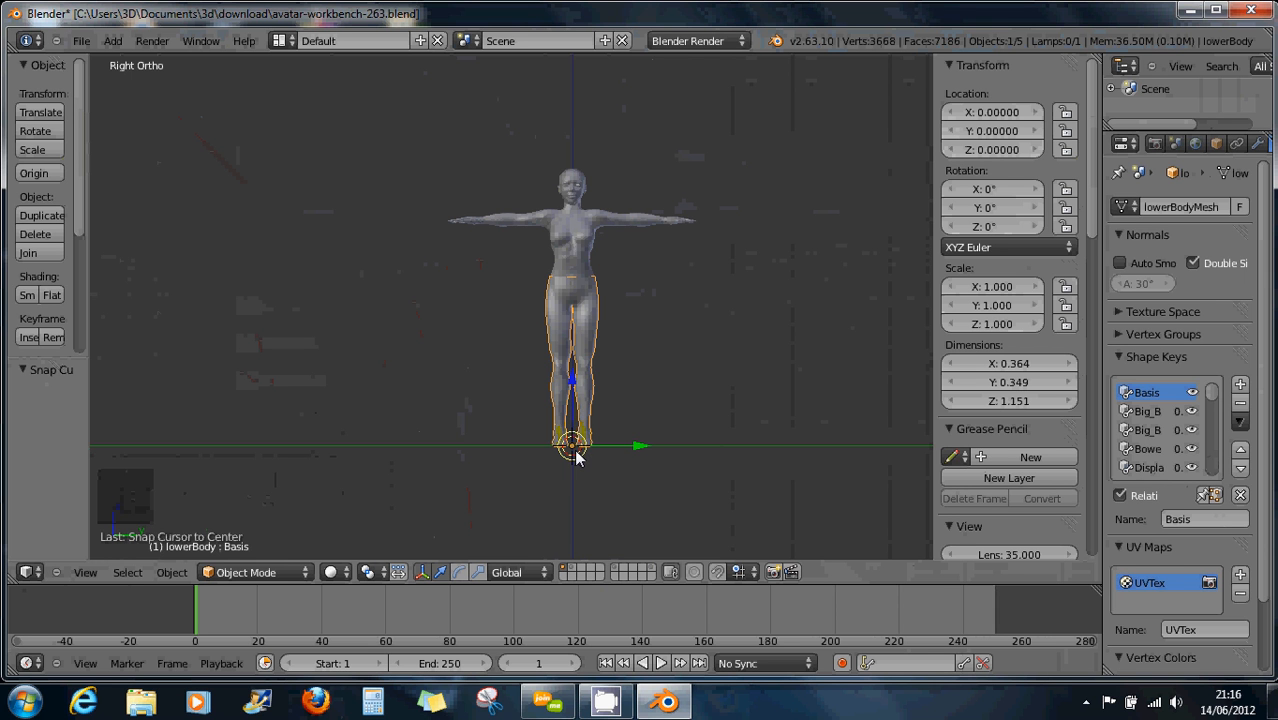
pyautogui.scroll(1, 620, 420)
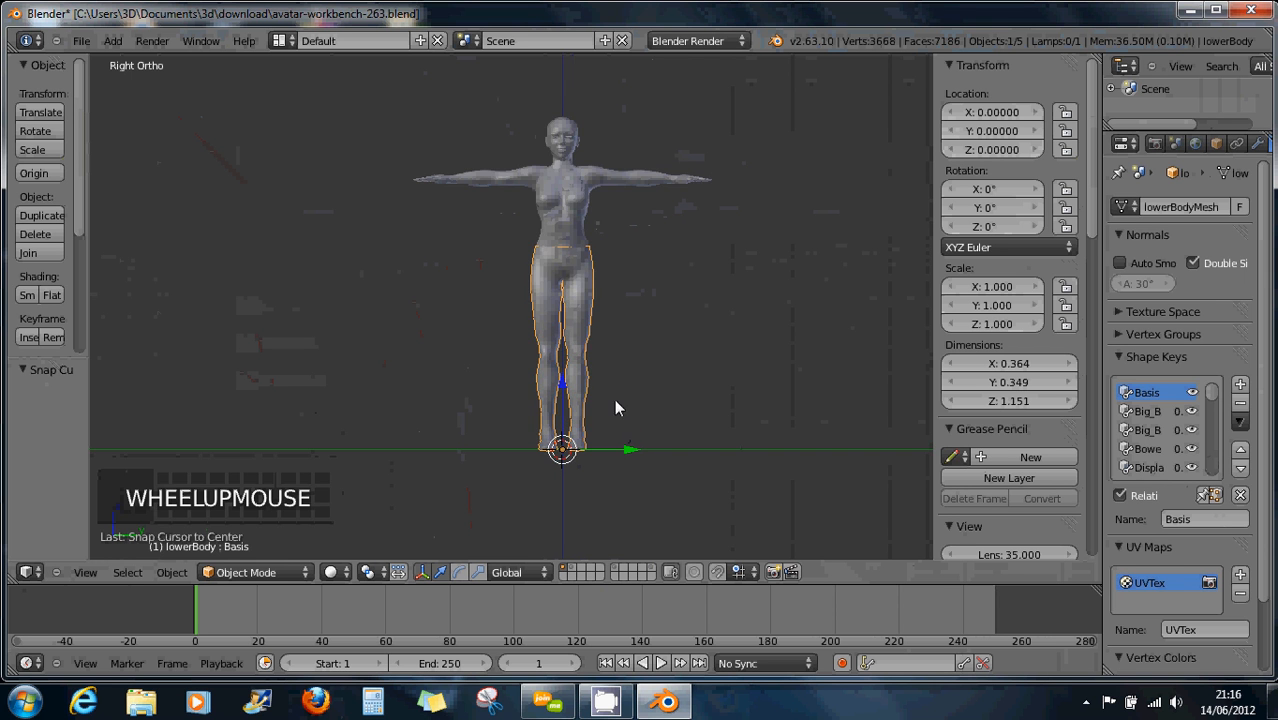
pyautogui.rightClick(567, 213)
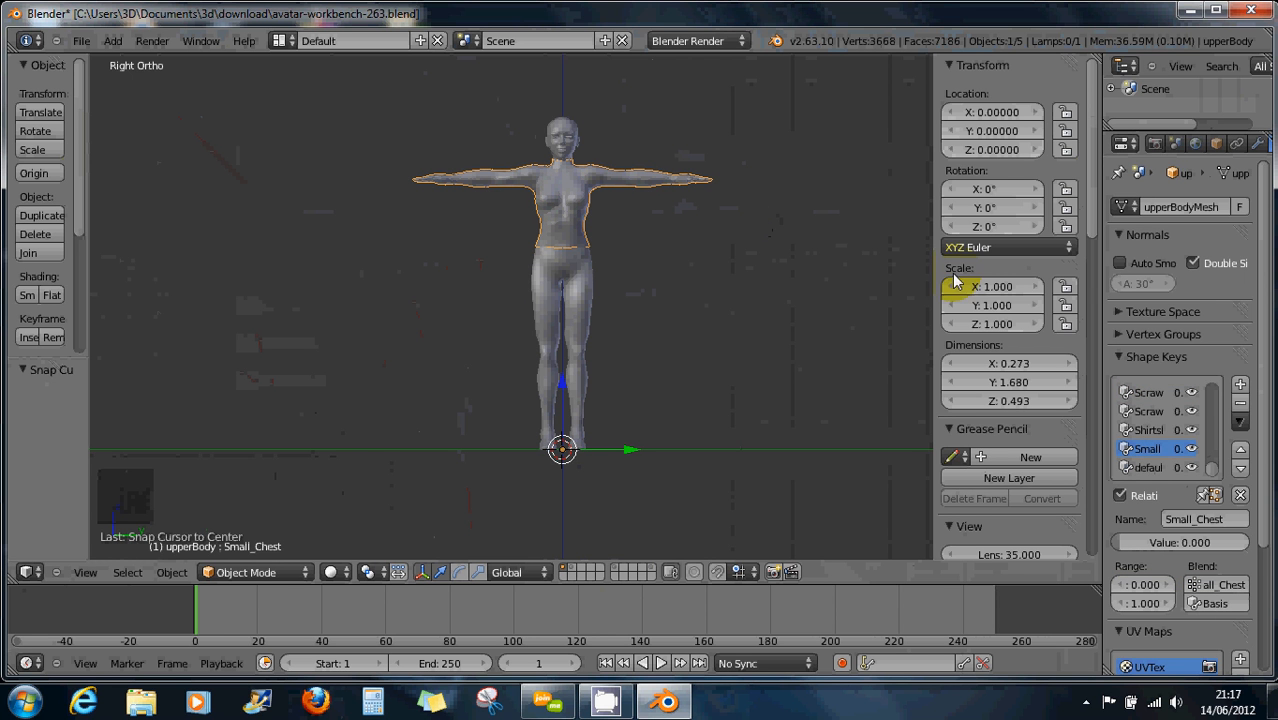
# Widen the properties area and look up upperBody's mesh data name and its object name
pyautogui.moveTo(1105, 290); pyautogui.dragTo(1026, 286)
pyautogui.moveTo(1012, 219); pyautogui.dragTo(1014, 230)
pyautogui.click(1083, 208)
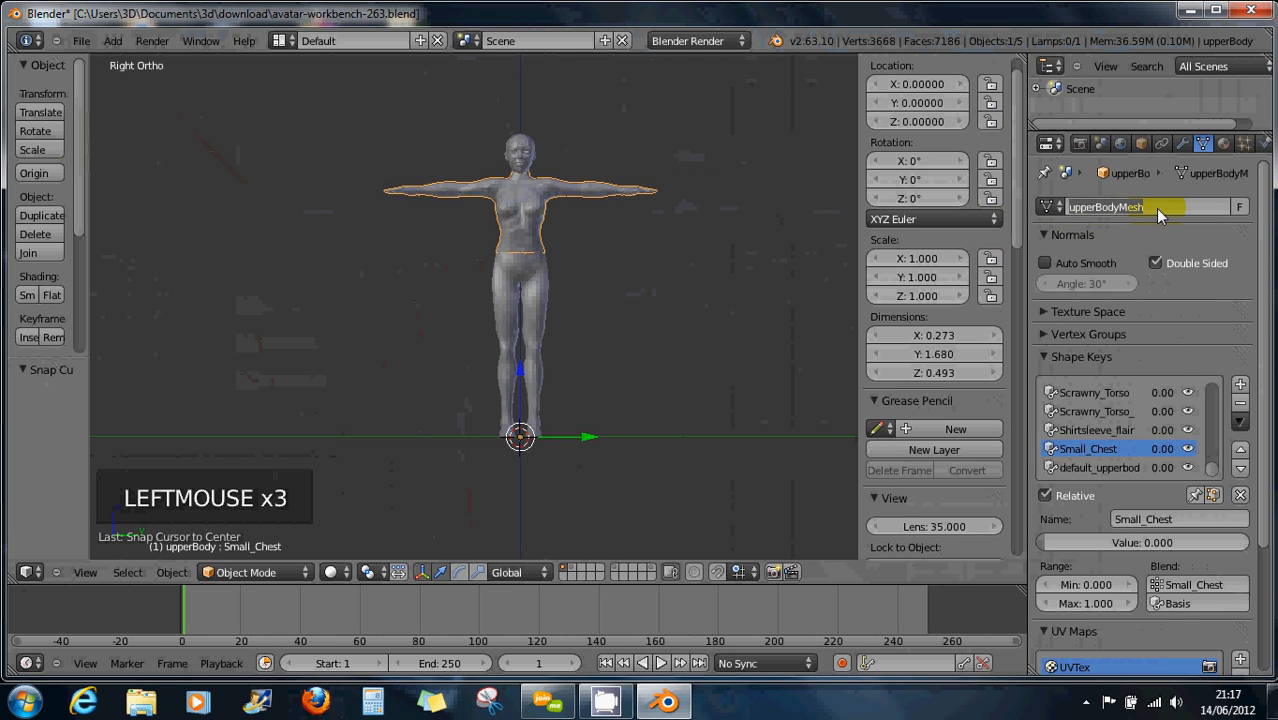
pyautogui.click(1141, 144)
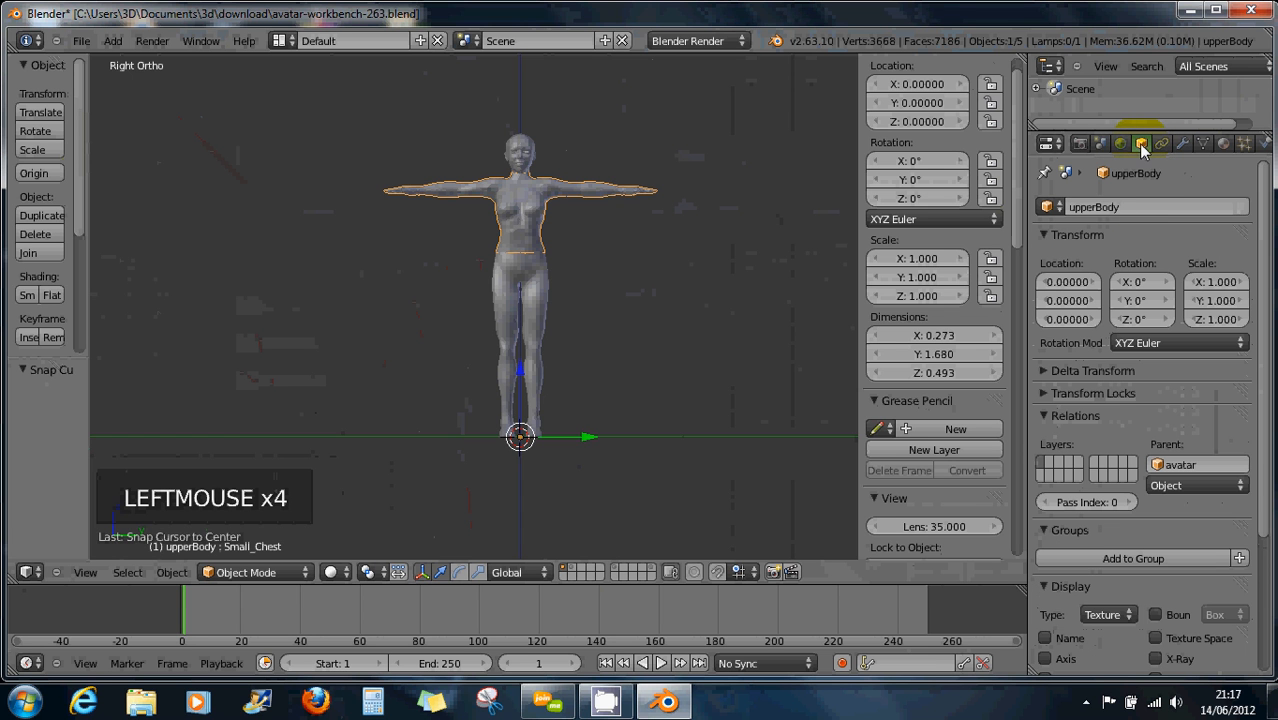
pyautogui.click(1101, 212)
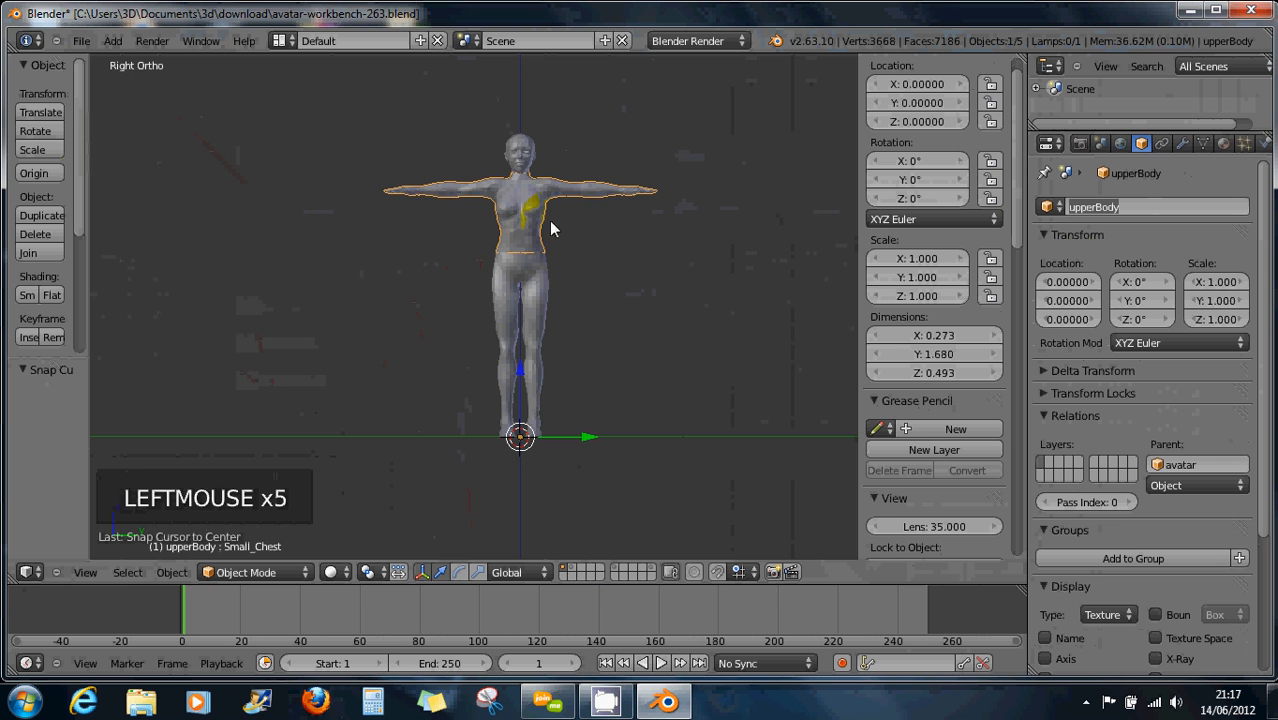
# Check the object names of the head and lower body meshes, ending with upperBody selected
pyautogui.rightClick(521, 158)
pyautogui.rightClick(521, 157)
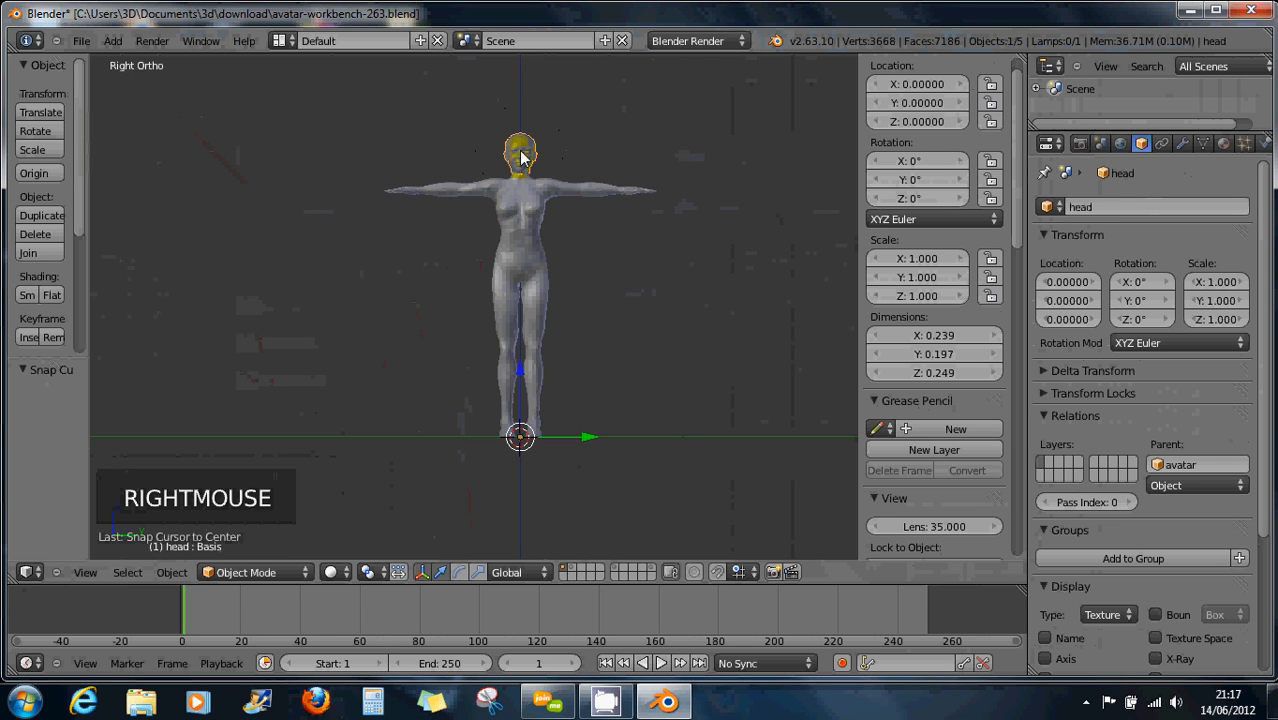
pyautogui.rightClick(536, 323)
pyautogui.click(1095, 208)
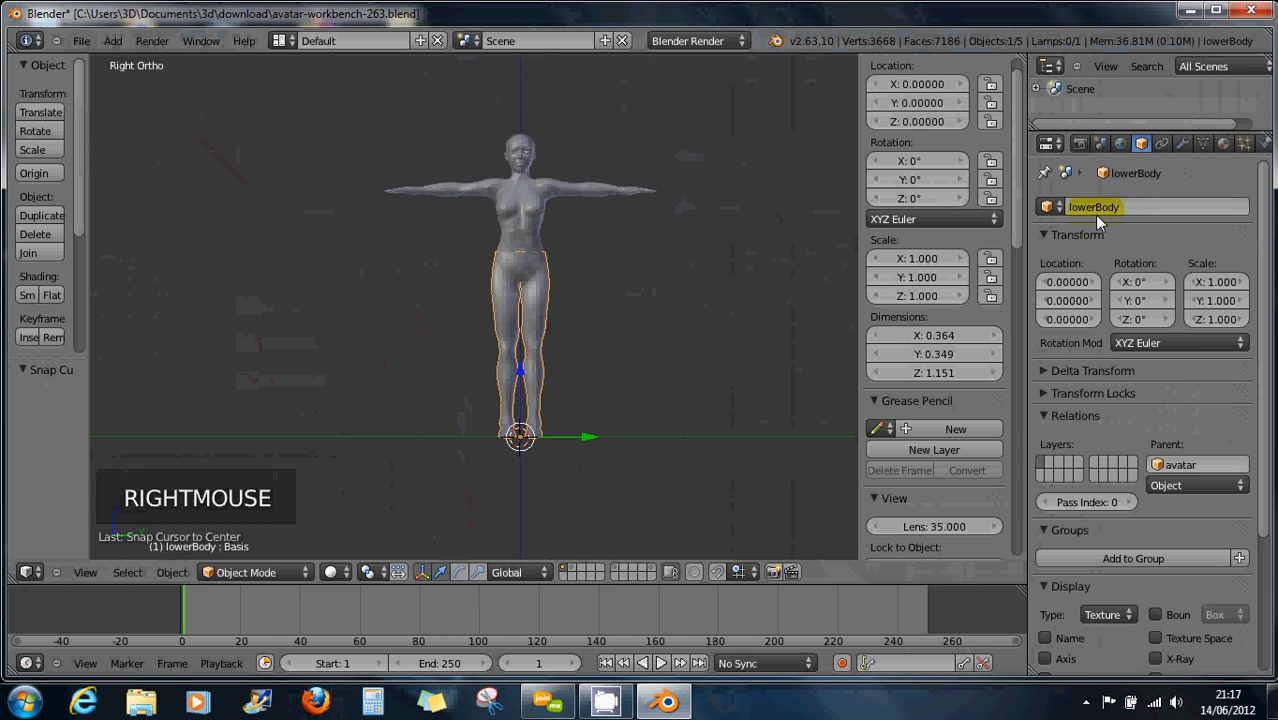
pyautogui.rightClick(524, 232)
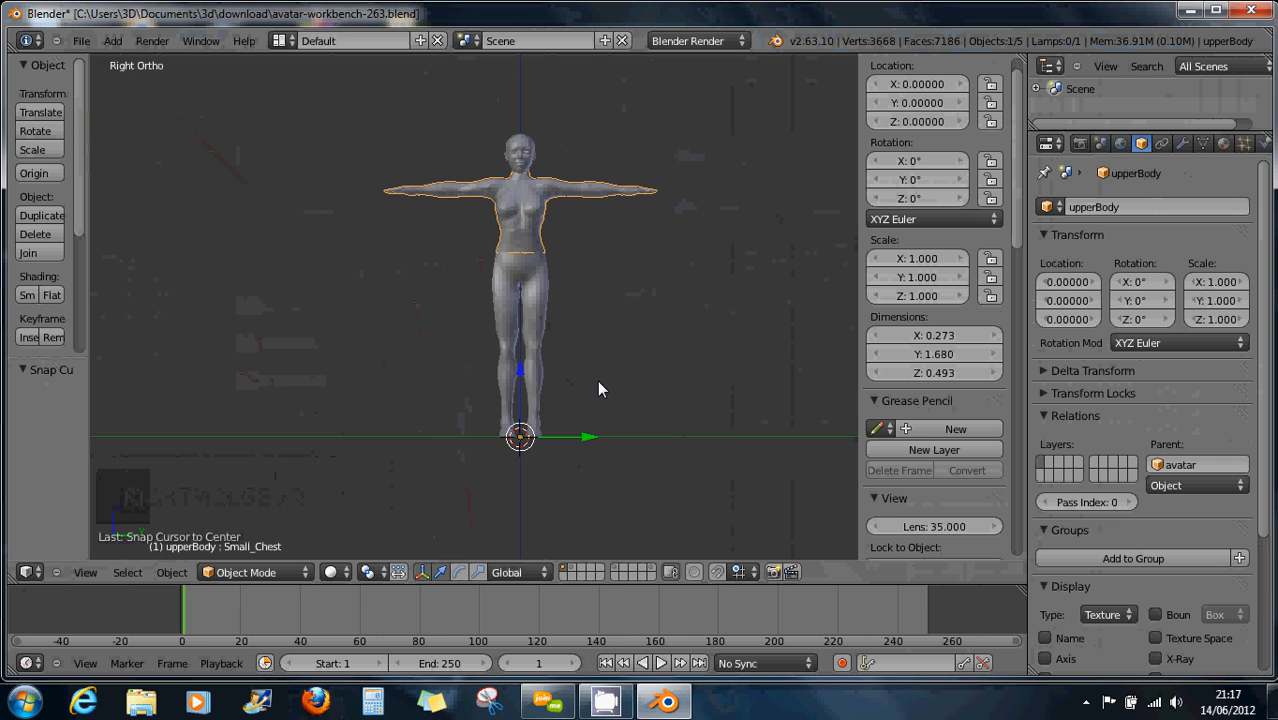
# Add a cylinder mesh at the scene center and widen the tool shelf to make its creation settings readable
pyautogui.hotkey('shift', 'a')
pyautogui.moveTo(599, 383)
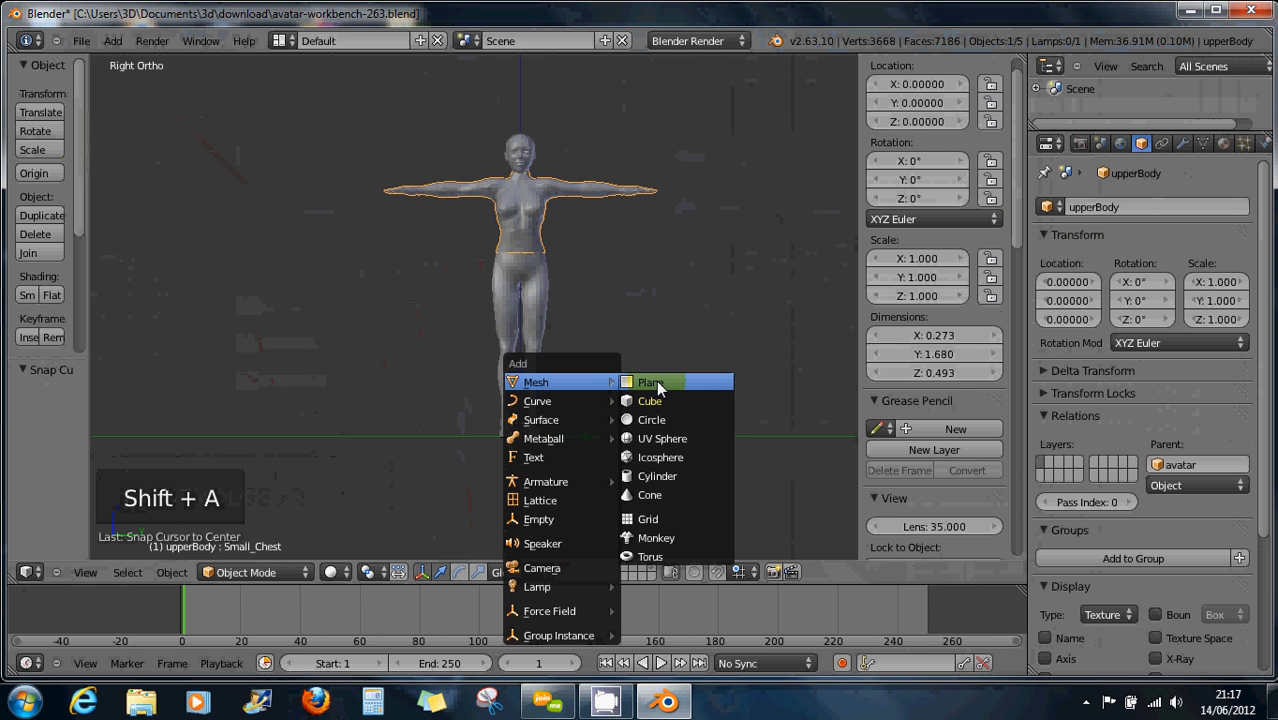
pyautogui.click(665, 475)
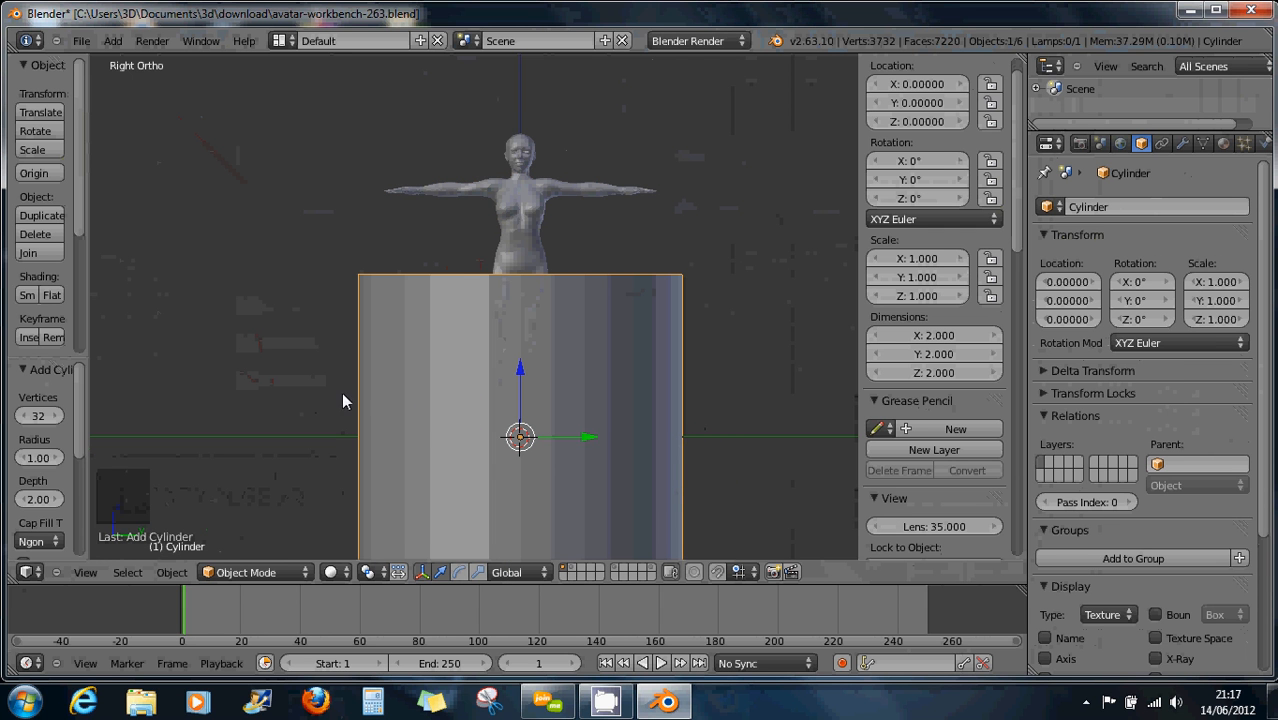
pyautogui.moveTo(87, 366); pyautogui.dragTo(208, 365)
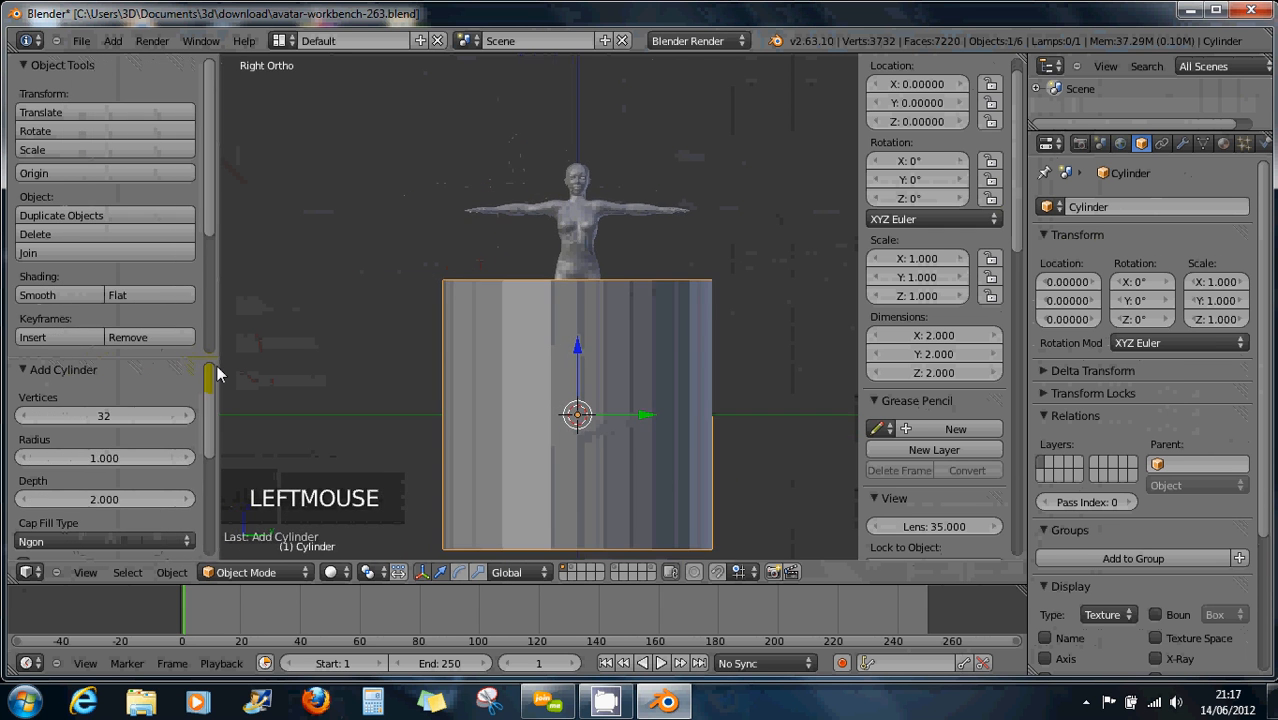
pyautogui.click(110, 416)
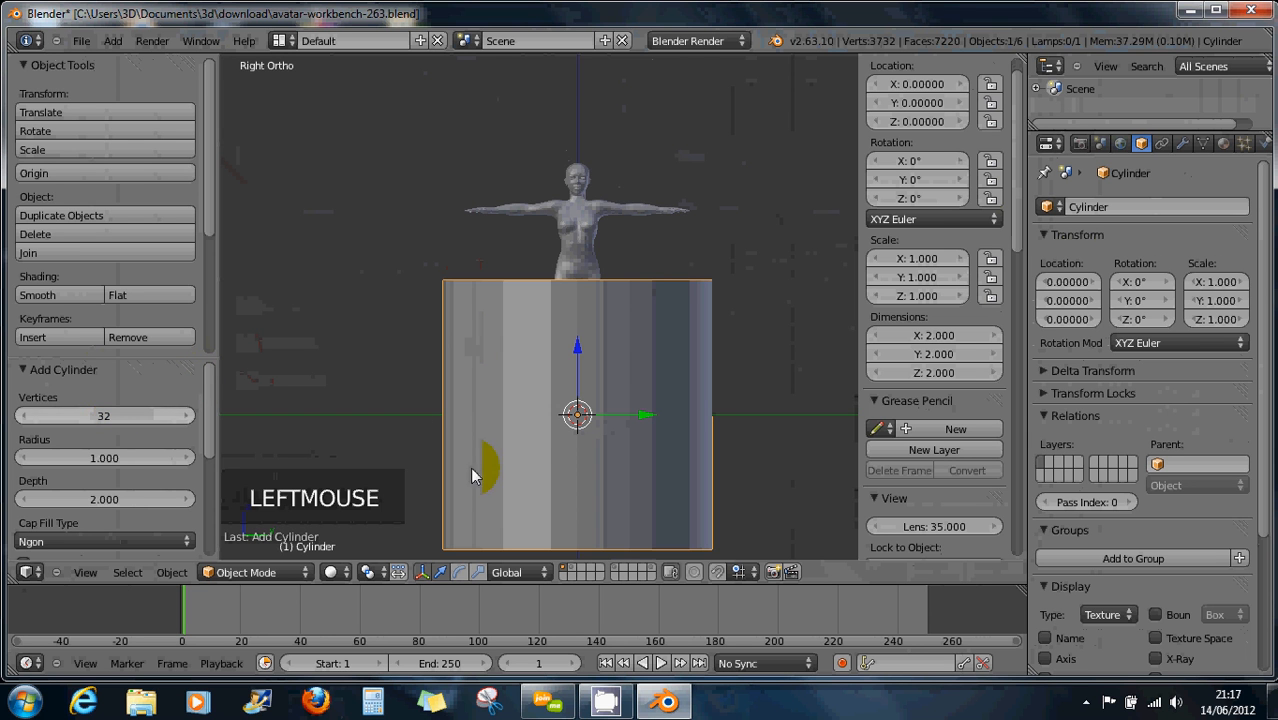
pyautogui.click(98, 459)
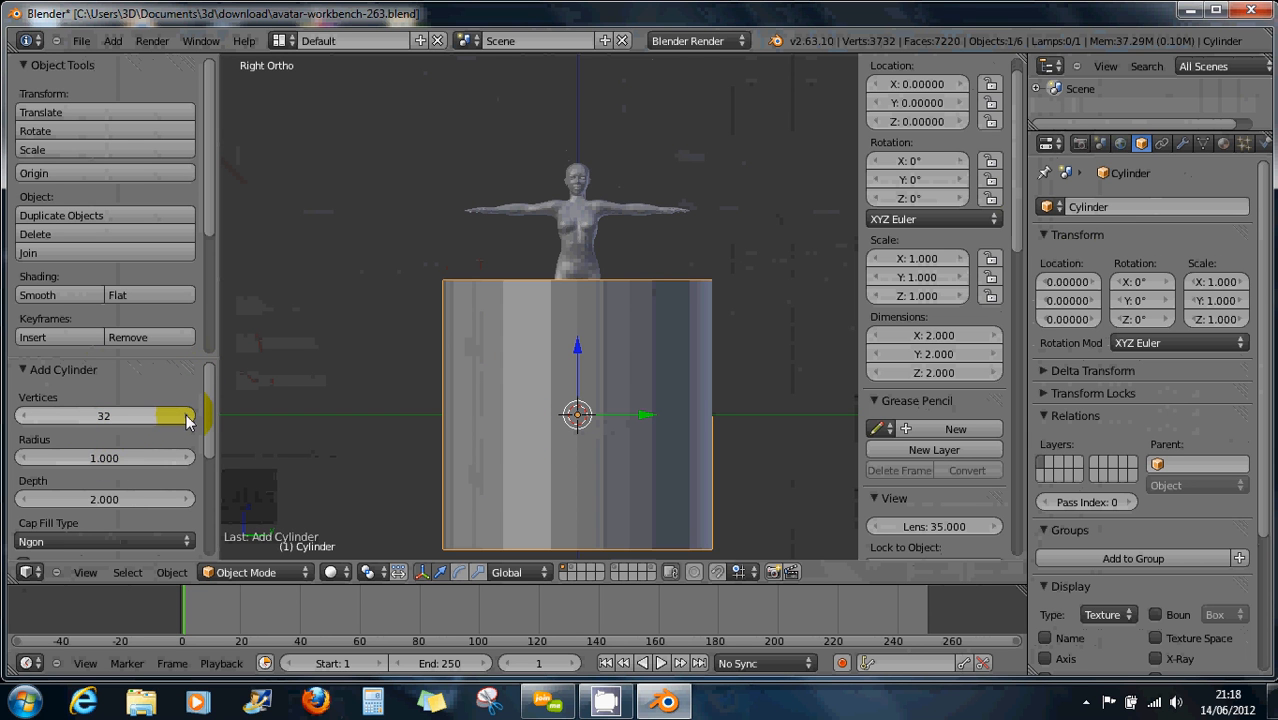
# Set the new cylinder's vertex count to 64
pyautogui.click(114, 420)
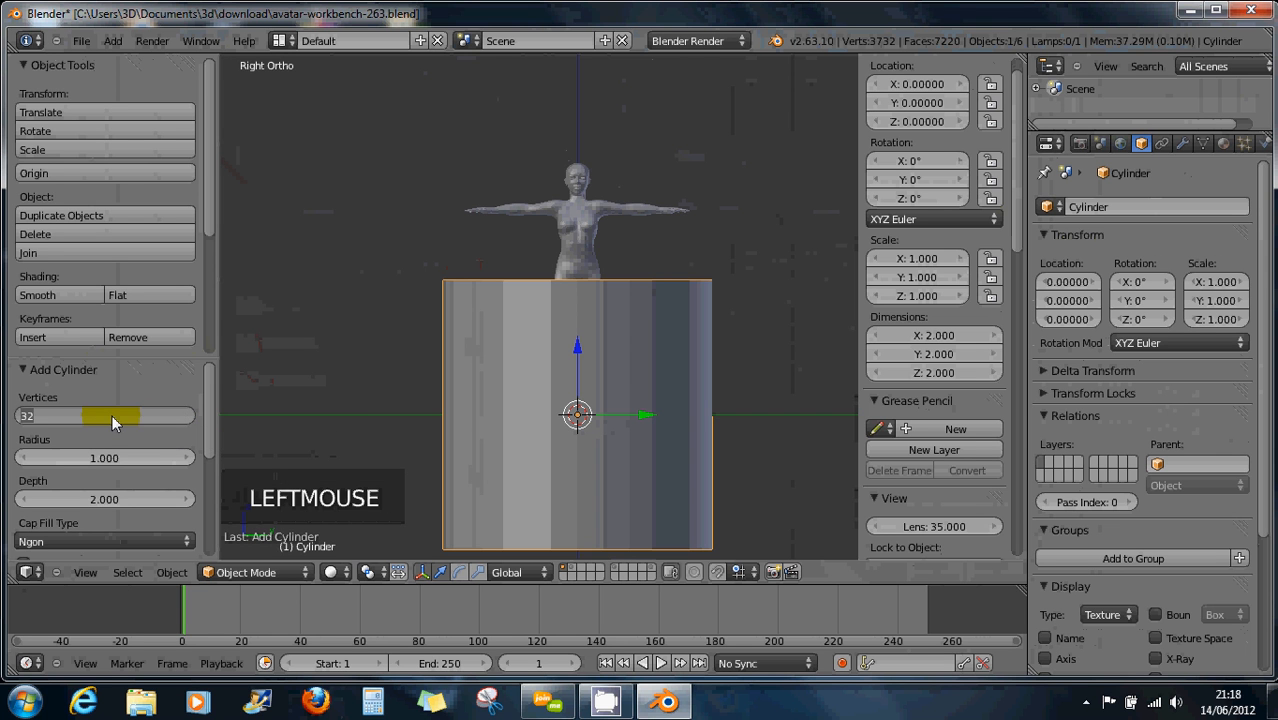
pyautogui.write('64')
pyautogui.press('Return')
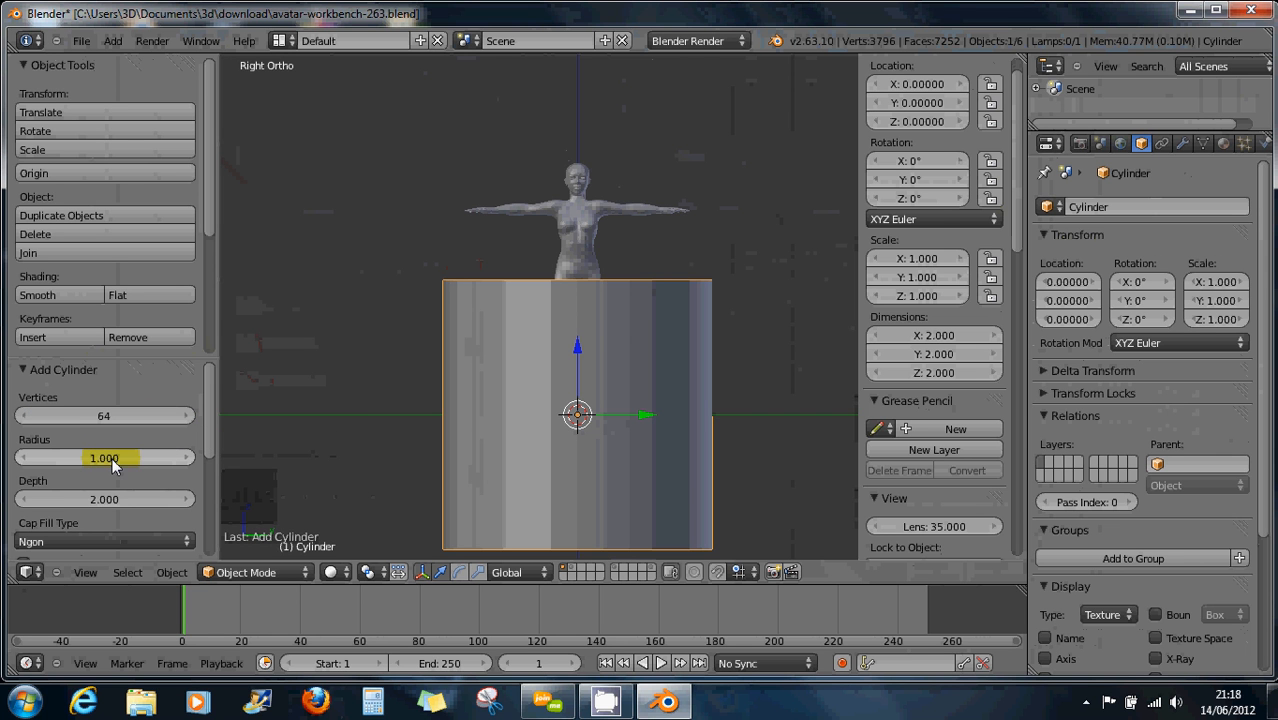
# Try 128 vertices for the cylinder and return the count to 64
pyautogui.click(104, 413)
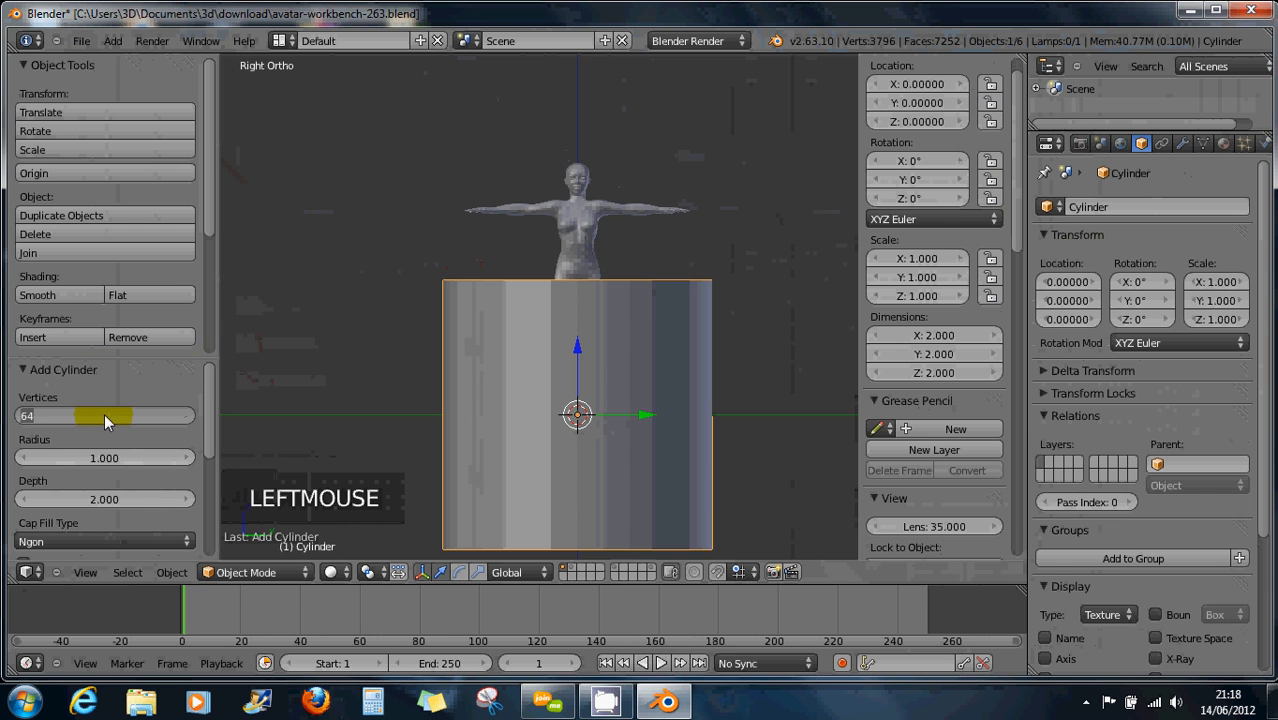
pyautogui.write('128')
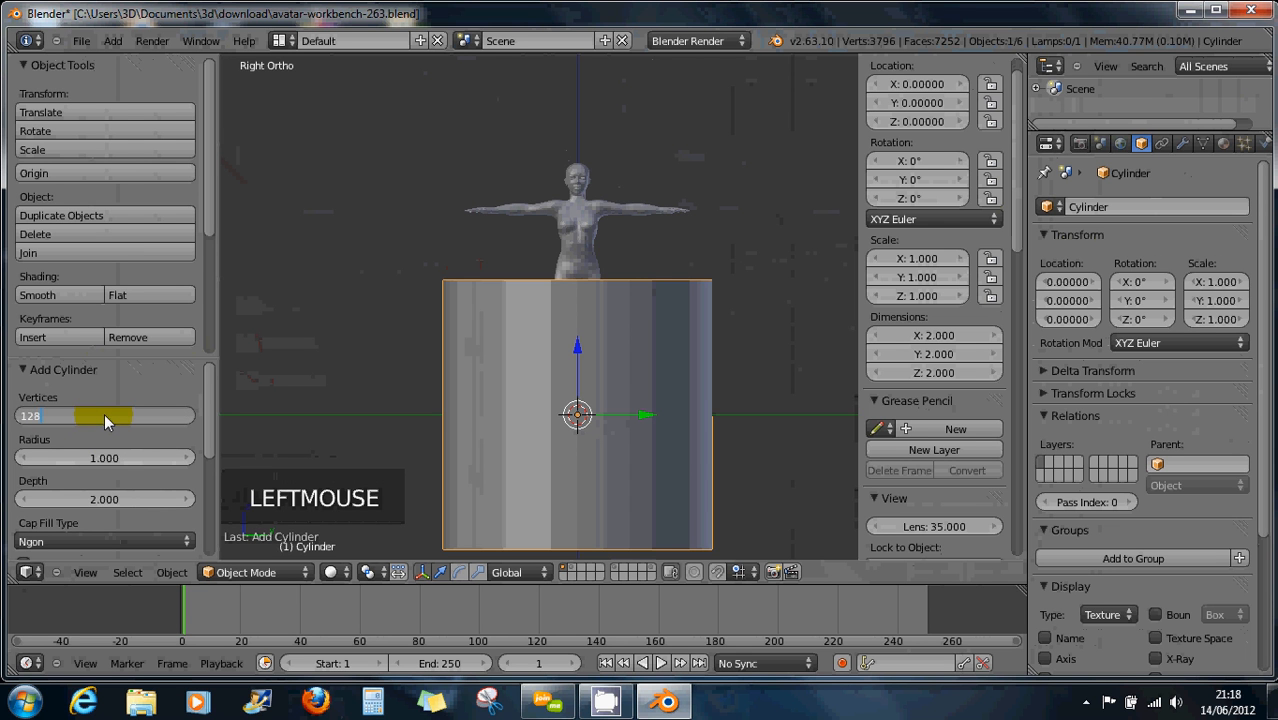
pyautogui.press('Return')
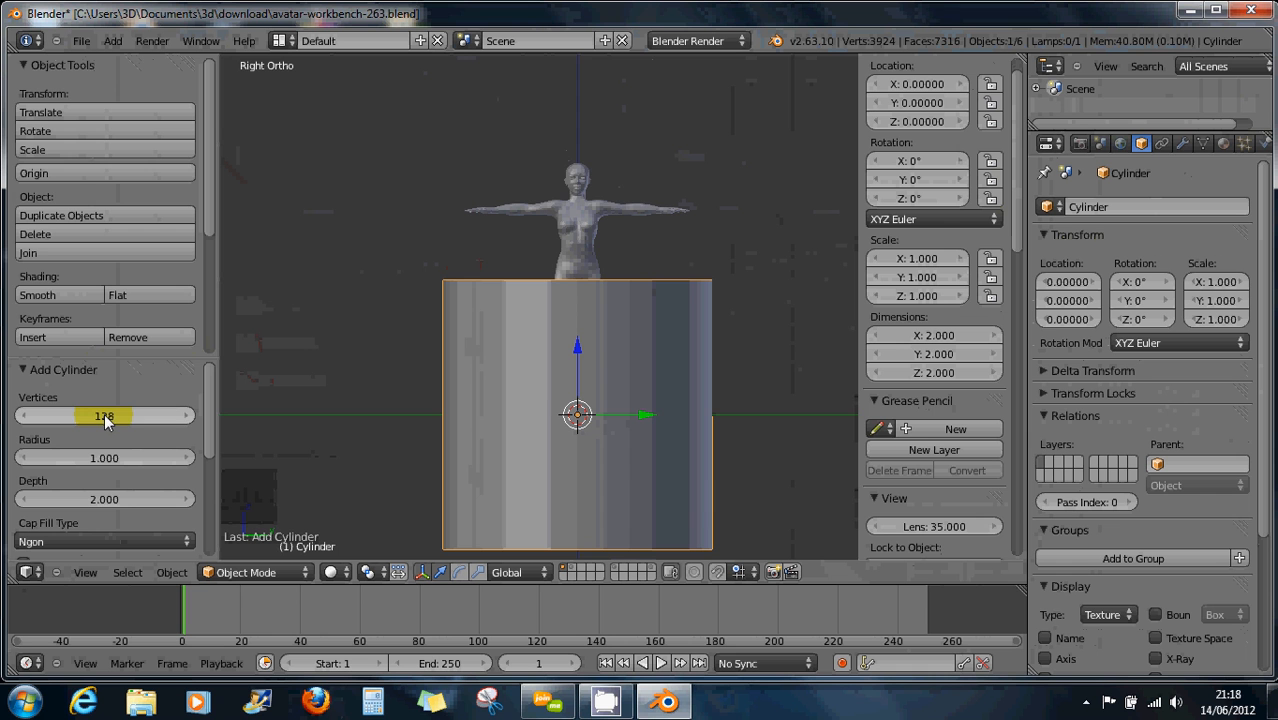
pyautogui.click(104, 413)
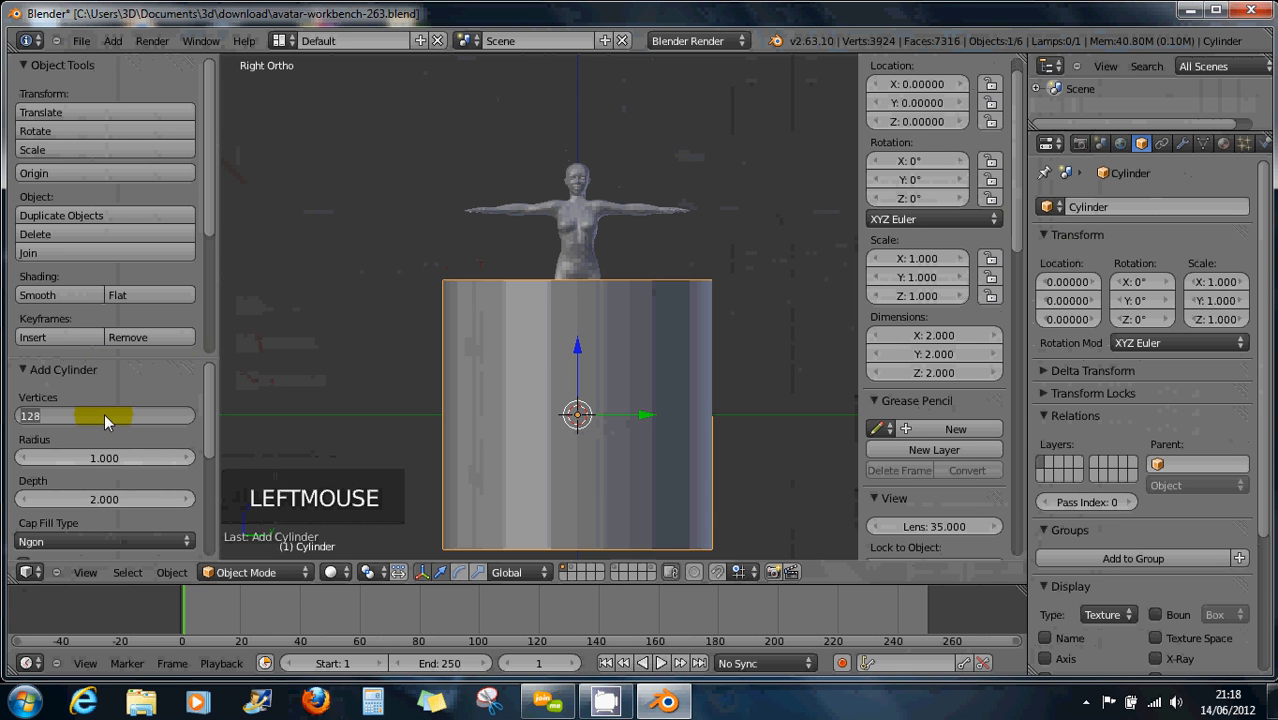
pyautogui.write('64')
pyautogui.press('Return')
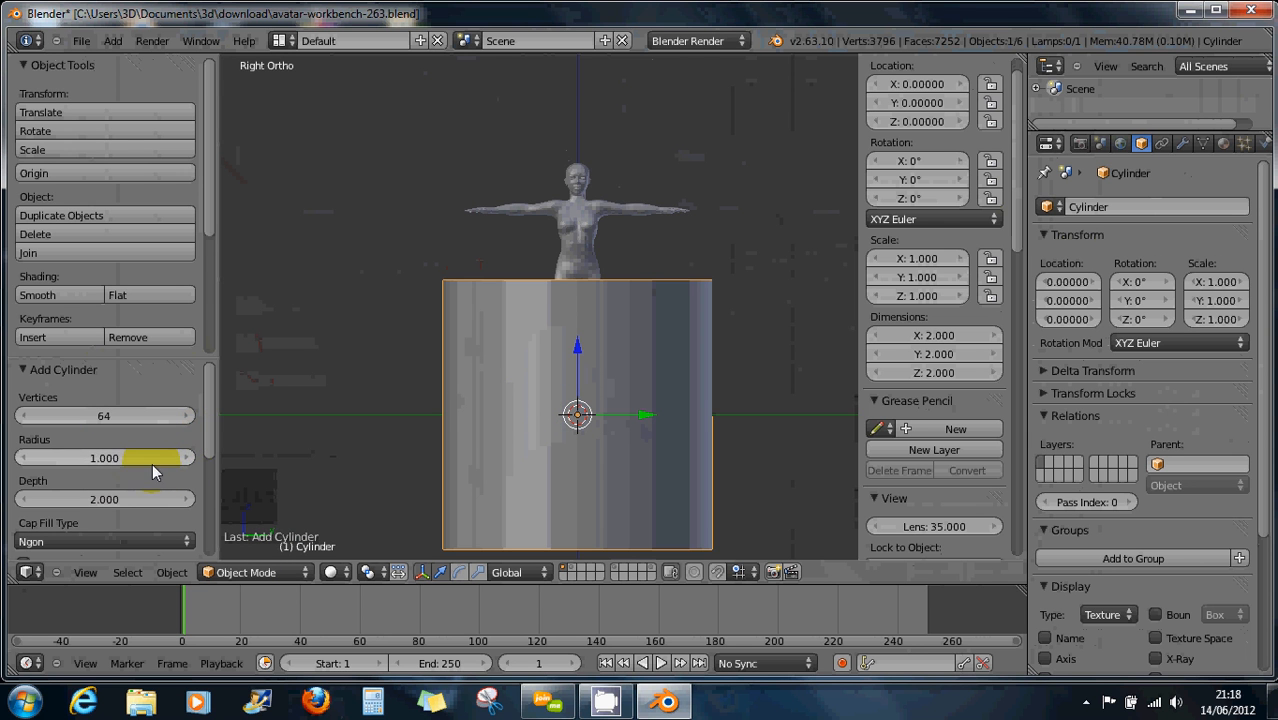
# Reduce the cylinder's radius to 0.280 and set its depth to 1.000
pyautogui.moveTo(166, 456); pyautogui.dragTo(99, 459)
pyautogui.moveTo(206, 430); pyautogui.dragTo(211, 490)
pyautogui.moveTo(167, 431)
pyautogui.mouseDown()
pyautogui.moveTo(89, 440)
pyautogui.moveTo(161, 429)
pyautogui.mouseUp()
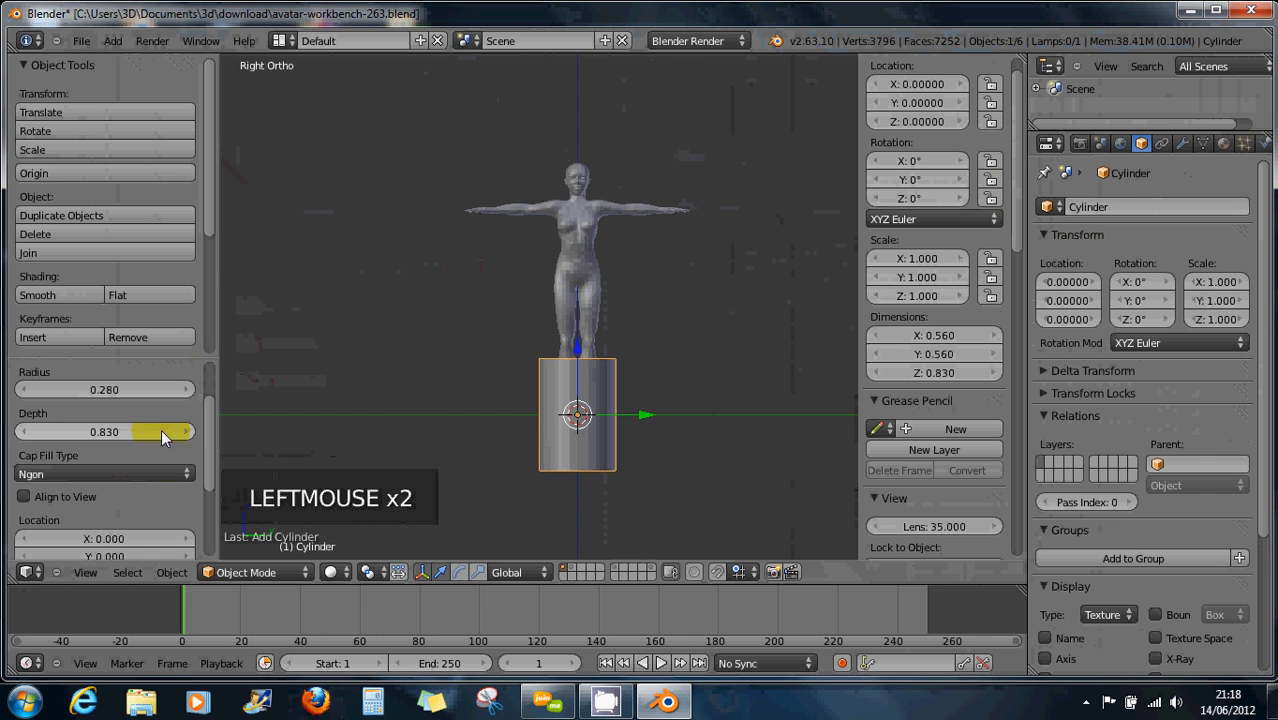
pyautogui.click(104, 430)
pyautogui.write('1')
pyautogui.press('Return')
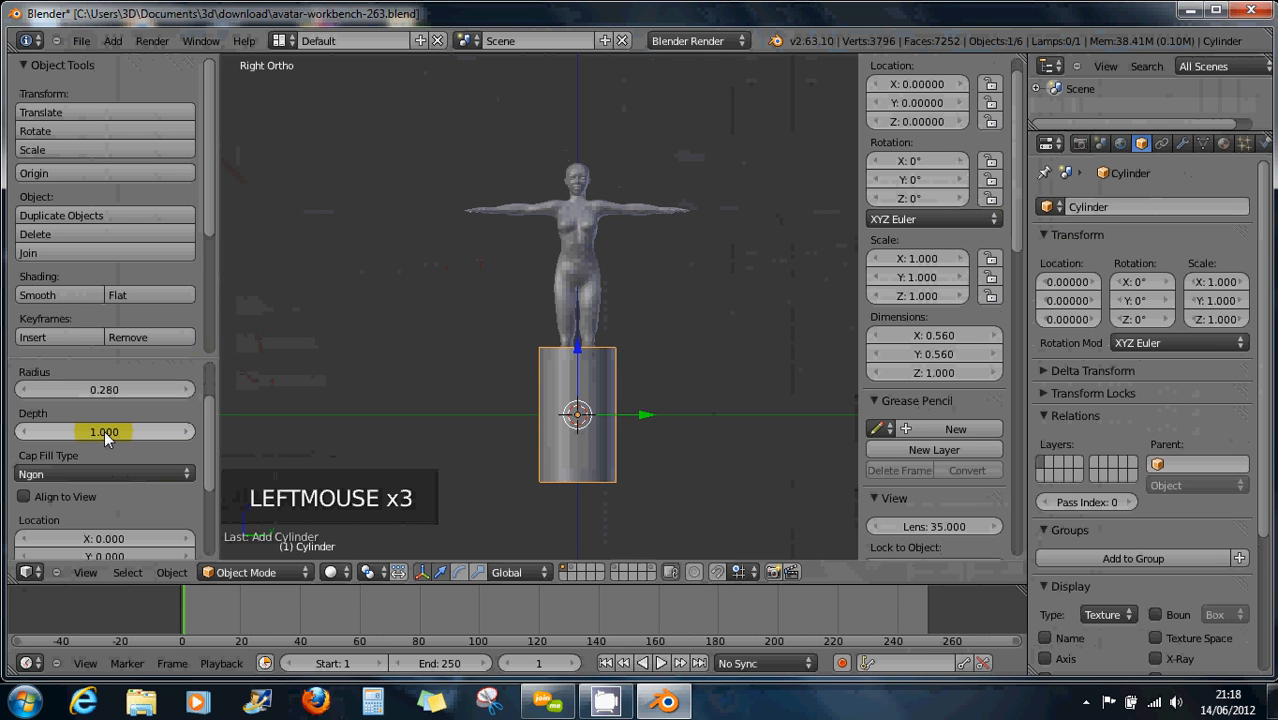
# Raise the cylinder around the avatar's body by setting its Z location to 0.960
pyautogui.moveTo(208, 414); pyautogui.dragTo(208, 456)
pyautogui.moveTo(208, 467); pyautogui.dragTo(208, 490)
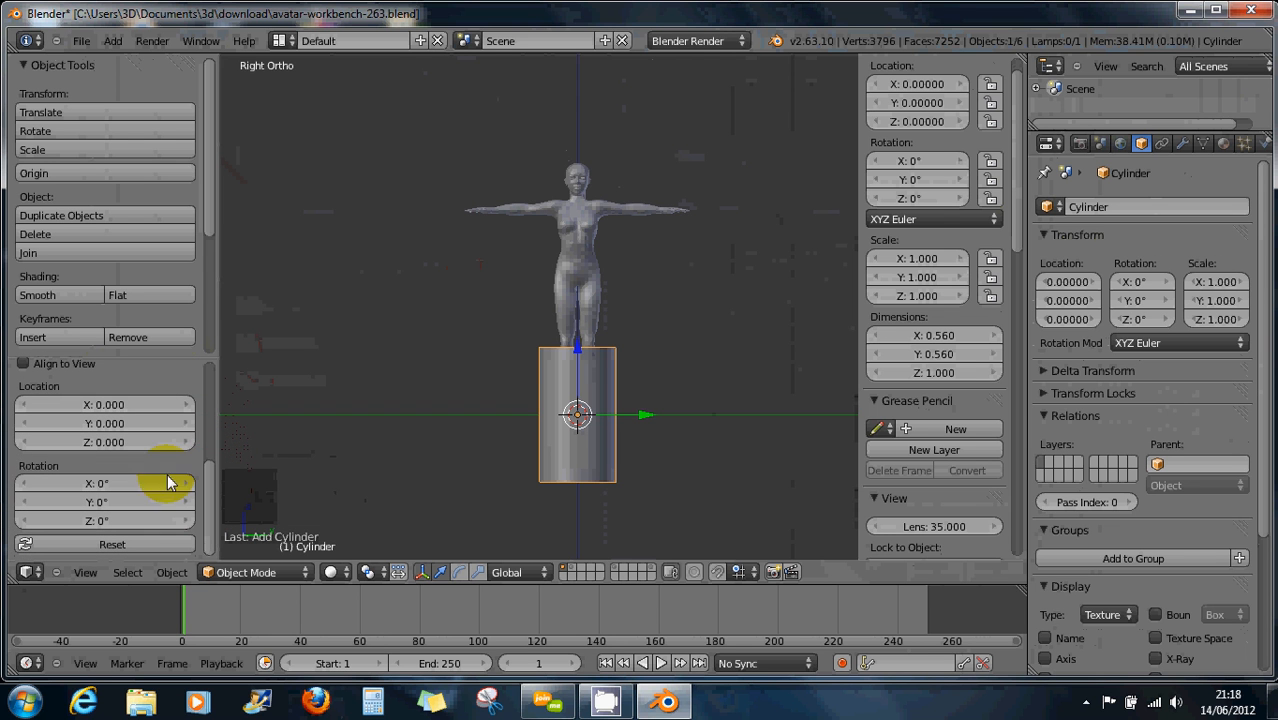
pyautogui.moveTo(145, 442); pyautogui.dragTo(241, 445)
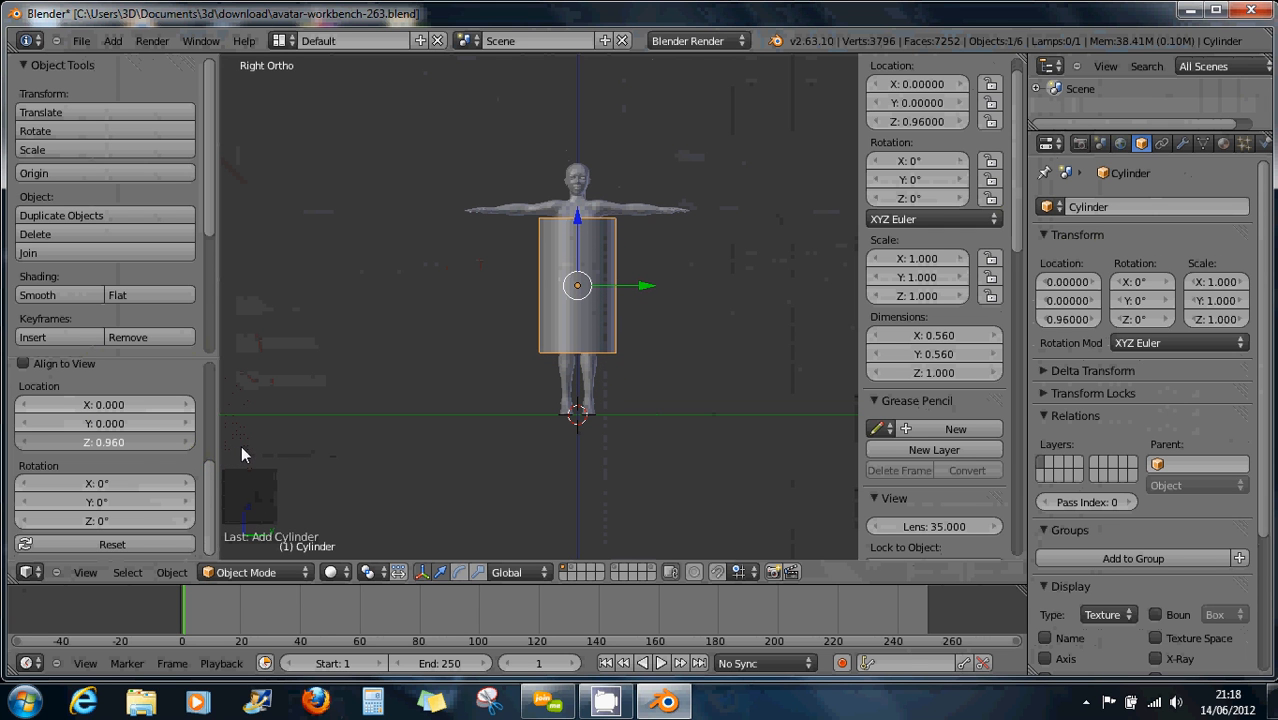
pyautogui.moveTo(138, 442); pyautogui.dragTo(220, 408)
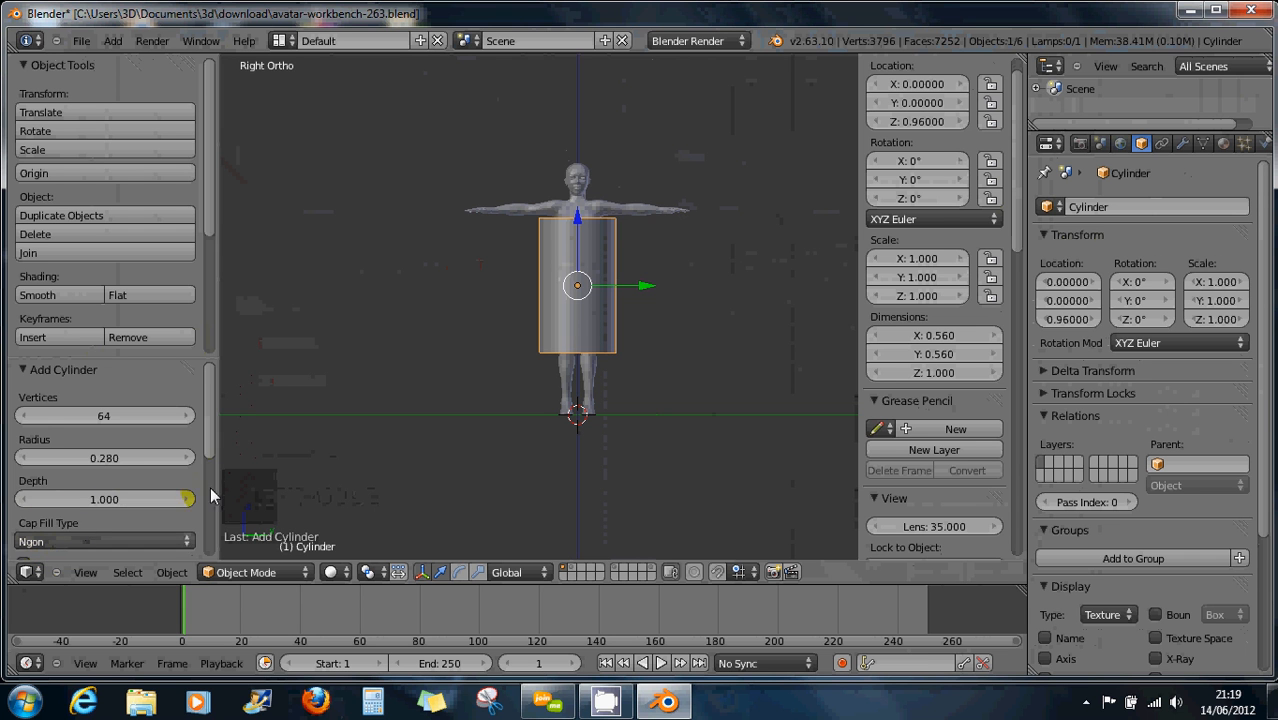
# Remove the cylinder's end caps by changing its cap fill type from Ngon to Nothing
pyautogui.moveTo(209, 448); pyautogui.dragTo(210, 489)
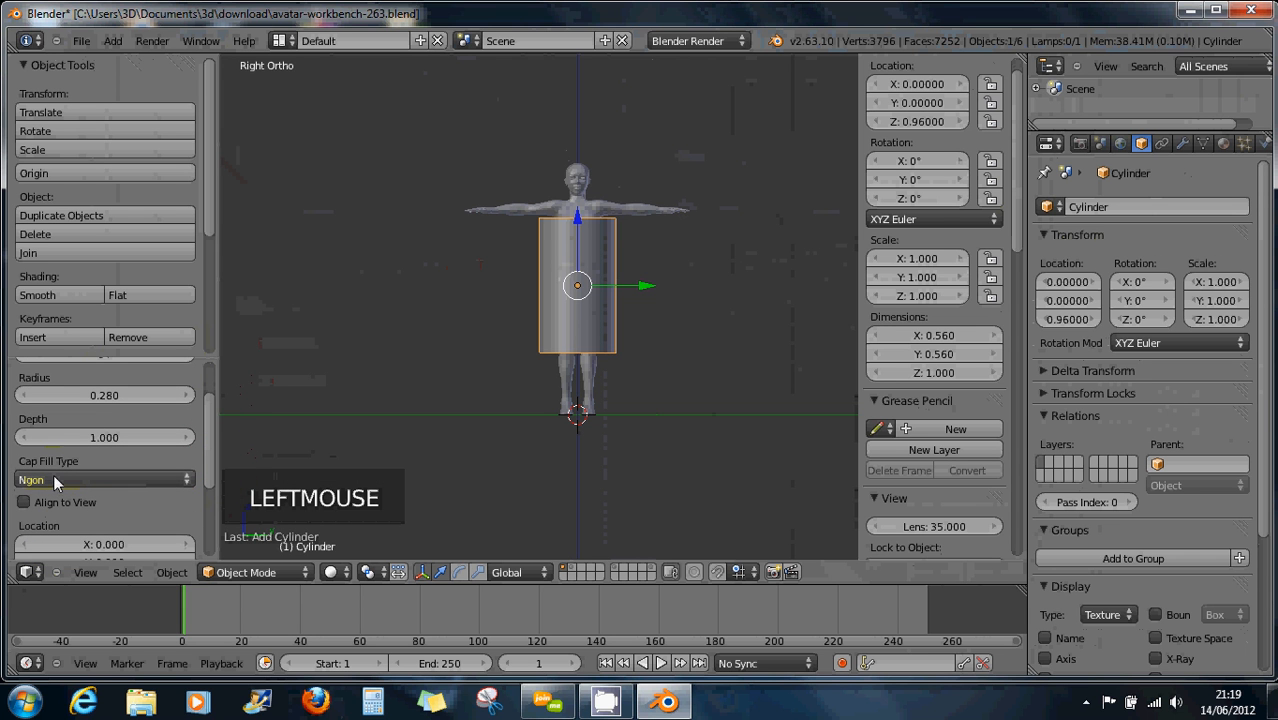
pyautogui.moveTo(525, 339); pyautogui.dragTo(508, 456, button='middle')
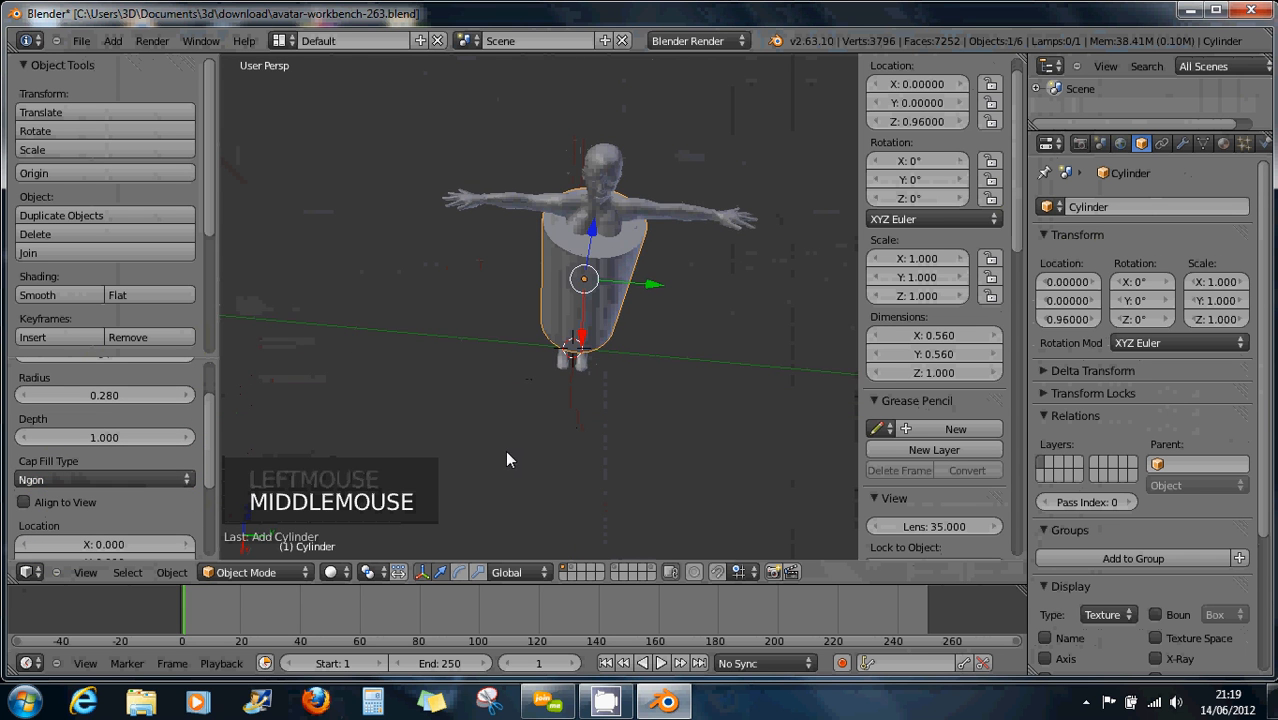
pyautogui.scroll(2, 593, 320)
pyautogui.scroll(1, 593, 311)
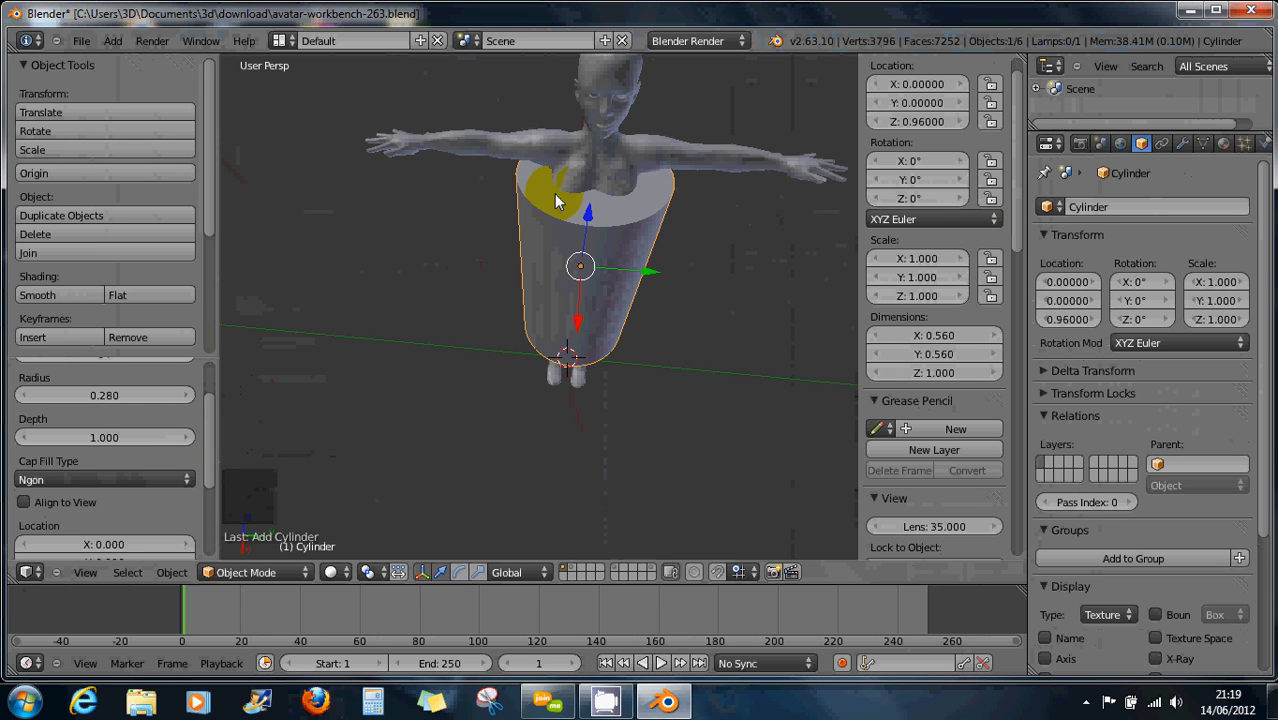
pyautogui.click(172, 480)
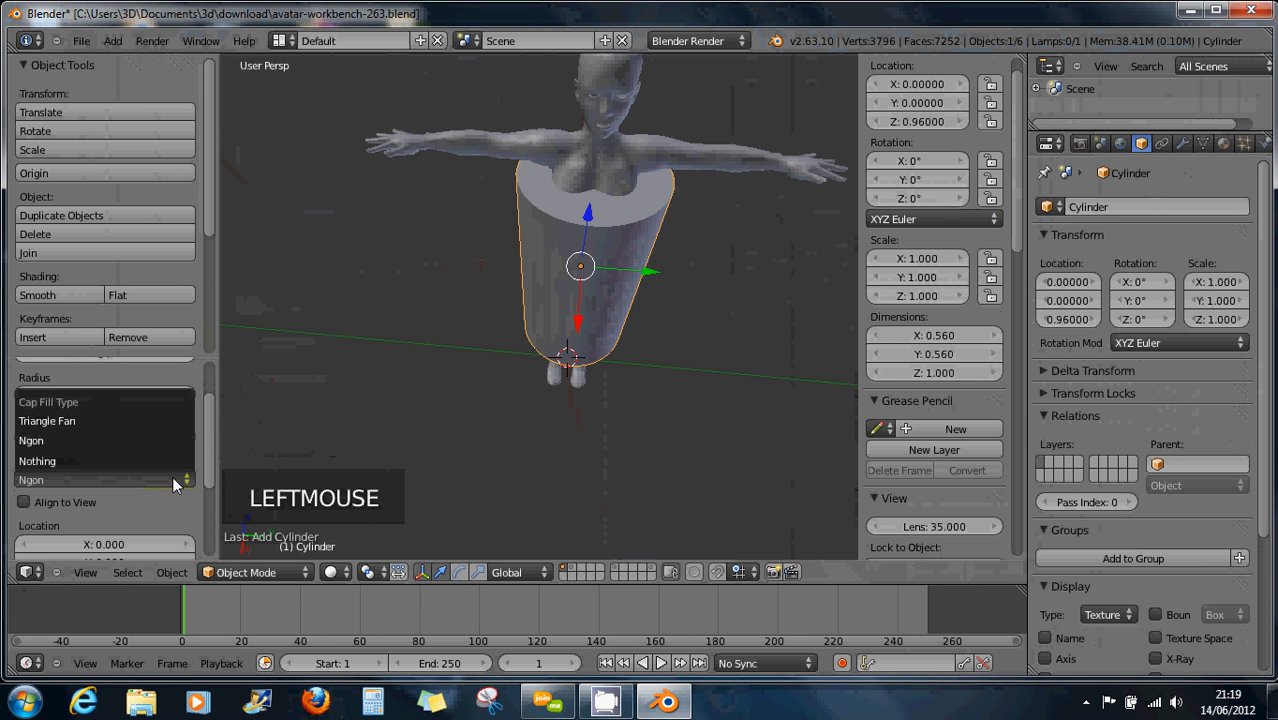
pyautogui.click(113, 460)
pyautogui.moveTo(524, 315); pyautogui.dragTo(626, 268, button='middle')
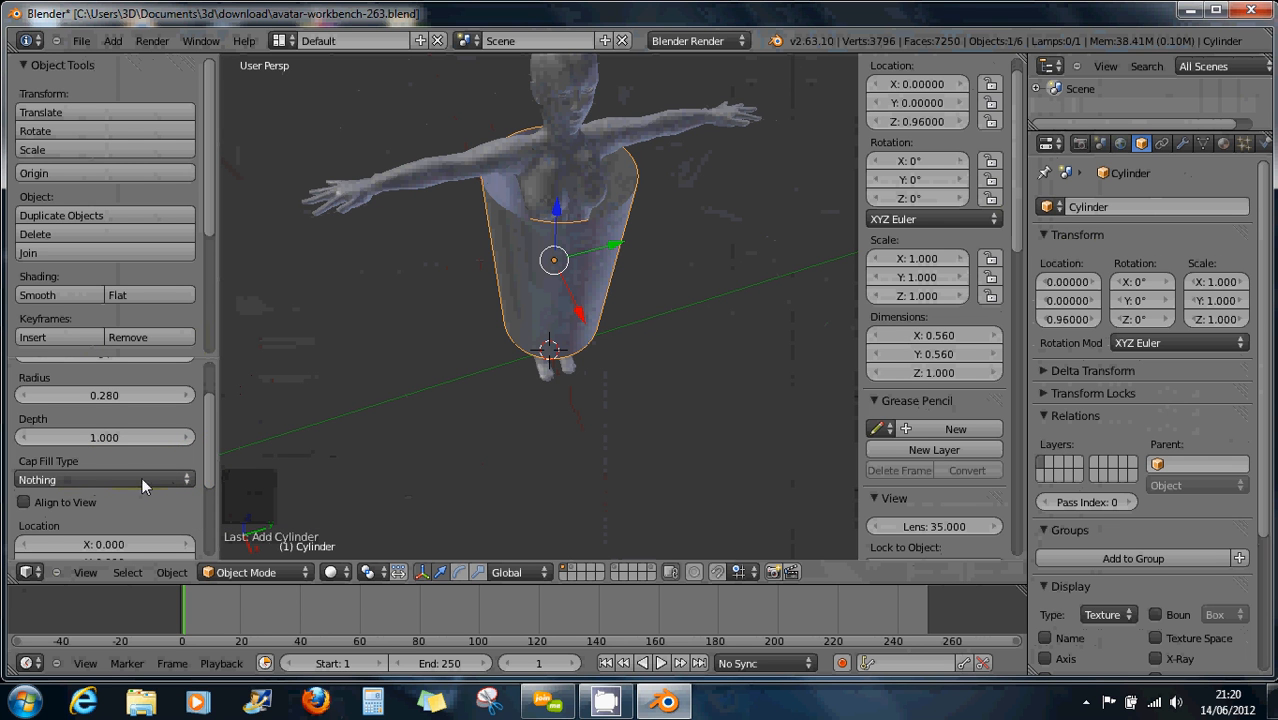
pyautogui.moveTo(208, 468); pyautogui.dragTo(207, 423)
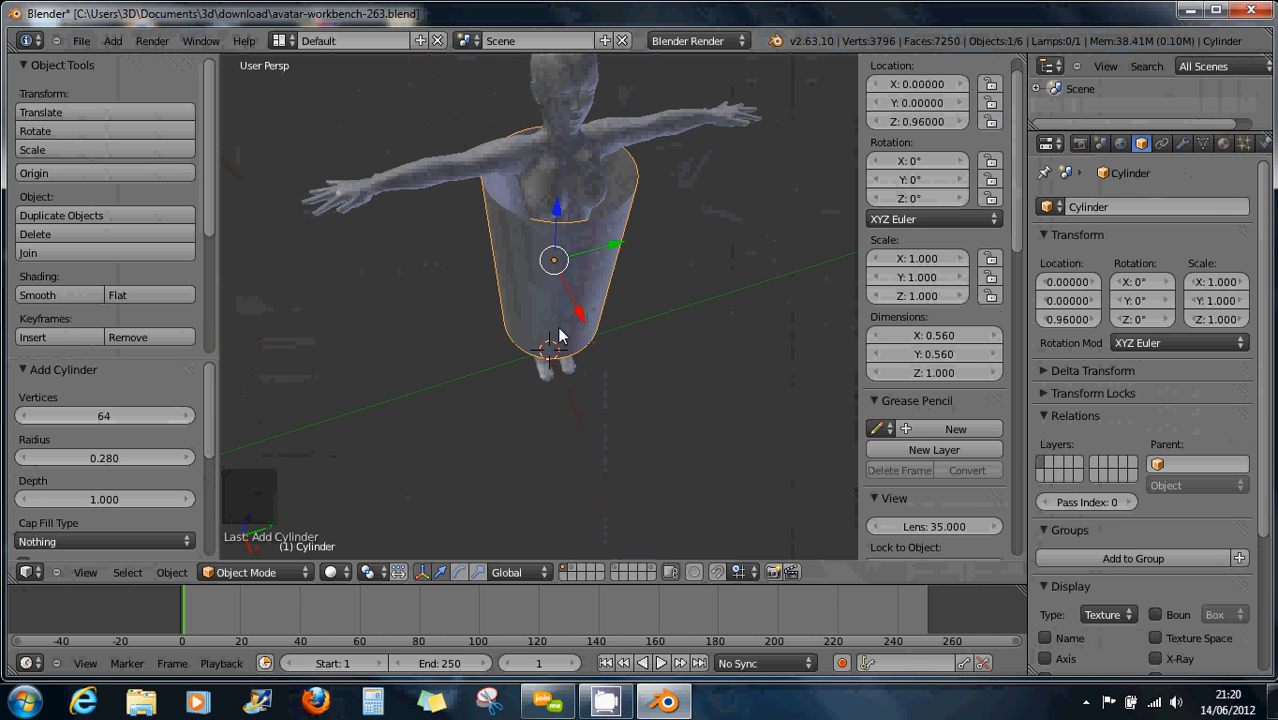
# Switch the cylinder to Edit Mode and scale its whole mesh along Z to about 0.73
pyautogui.click(267, 572)
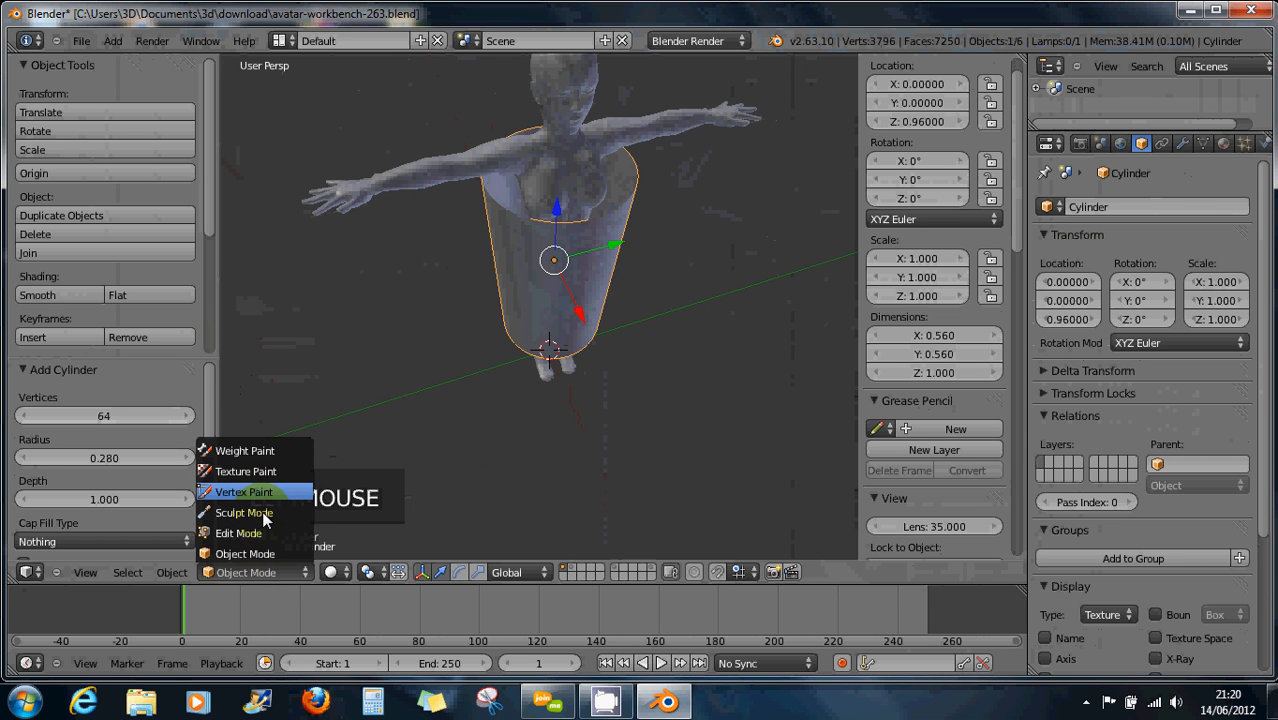
pyautogui.click(255, 532)
pyautogui.moveTo(543, 430); pyautogui.dragTo(545, 350, button='middle')
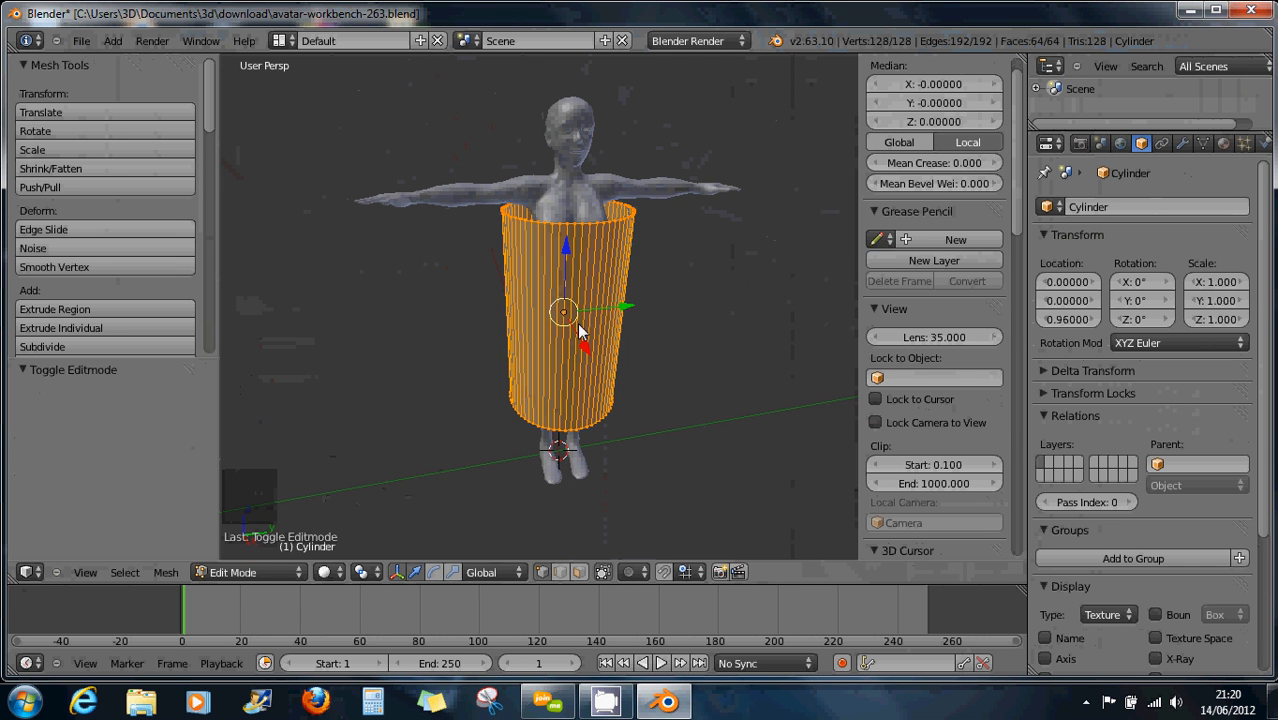
pyautogui.scroll(2, 580, 332)
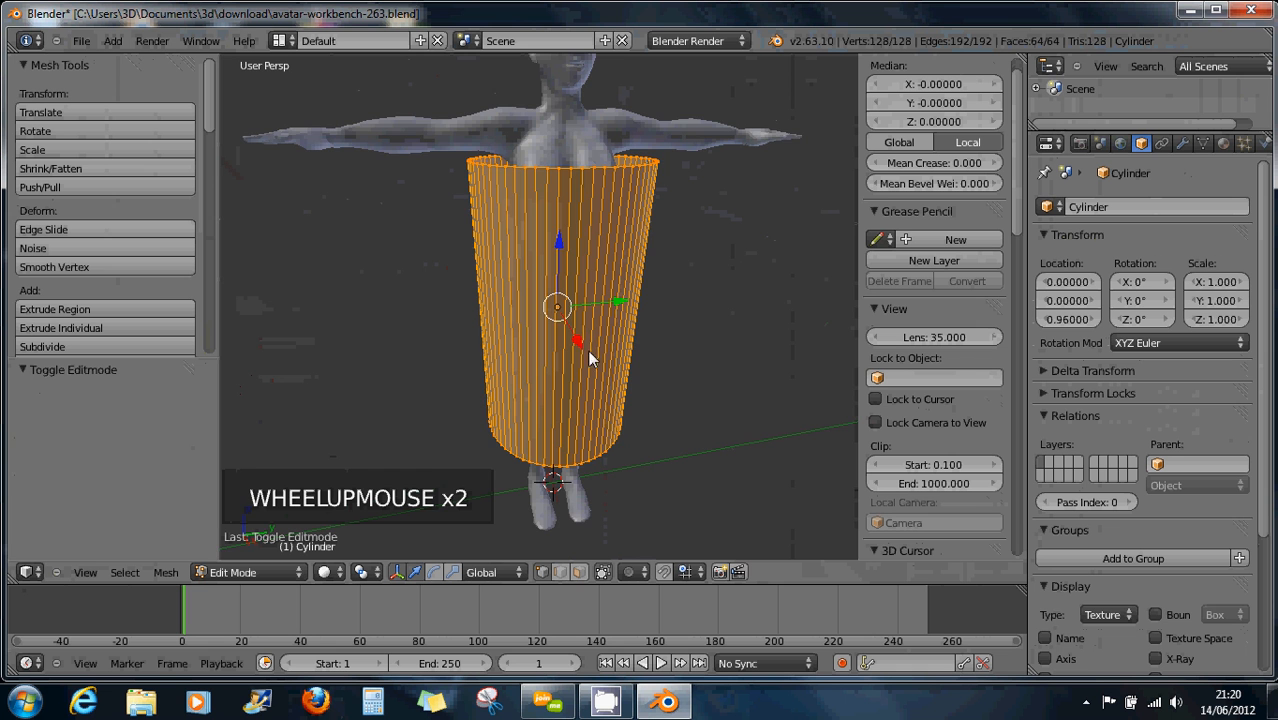
pyautogui.moveTo(587, 349); pyautogui.dragTo(543, 286, button='middle')
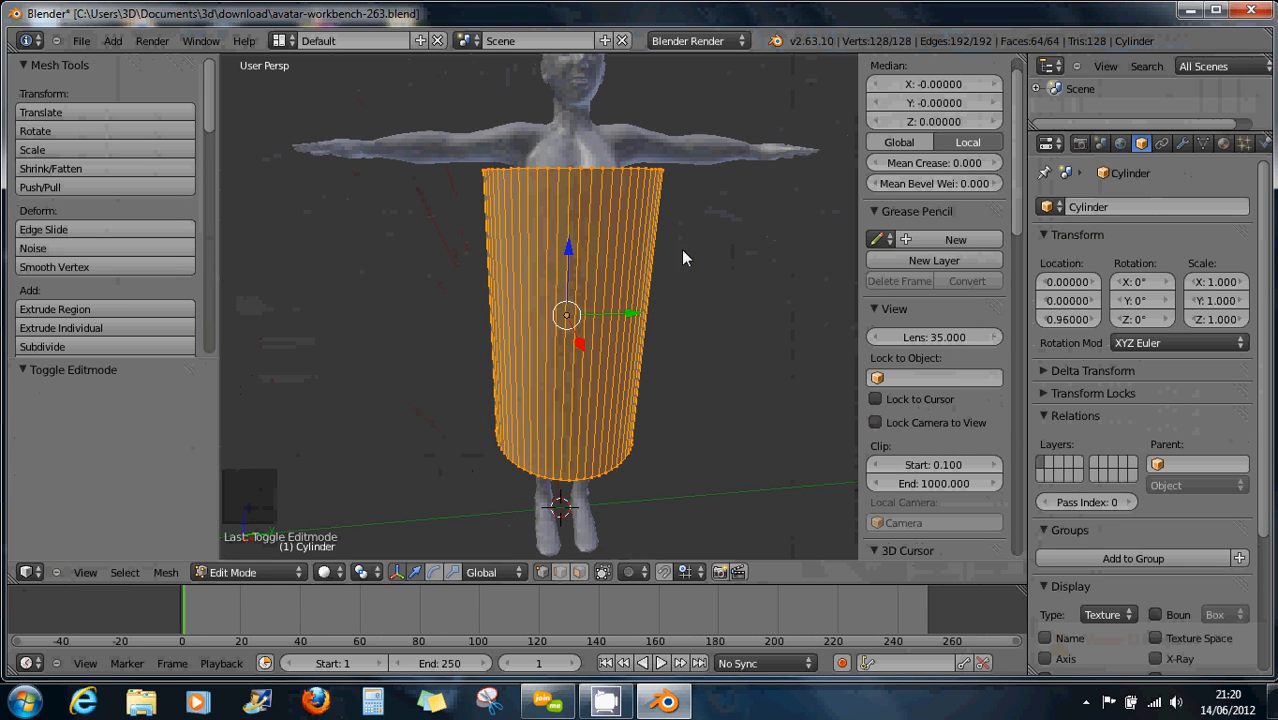
pyautogui.moveTo(642, 332)
pyautogui.mouseDown(button='middle')
pyautogui.moveTo(639, 294)
pyautogui.moveTo(622, 323)
pyautogui.mouseUp(button='middle')
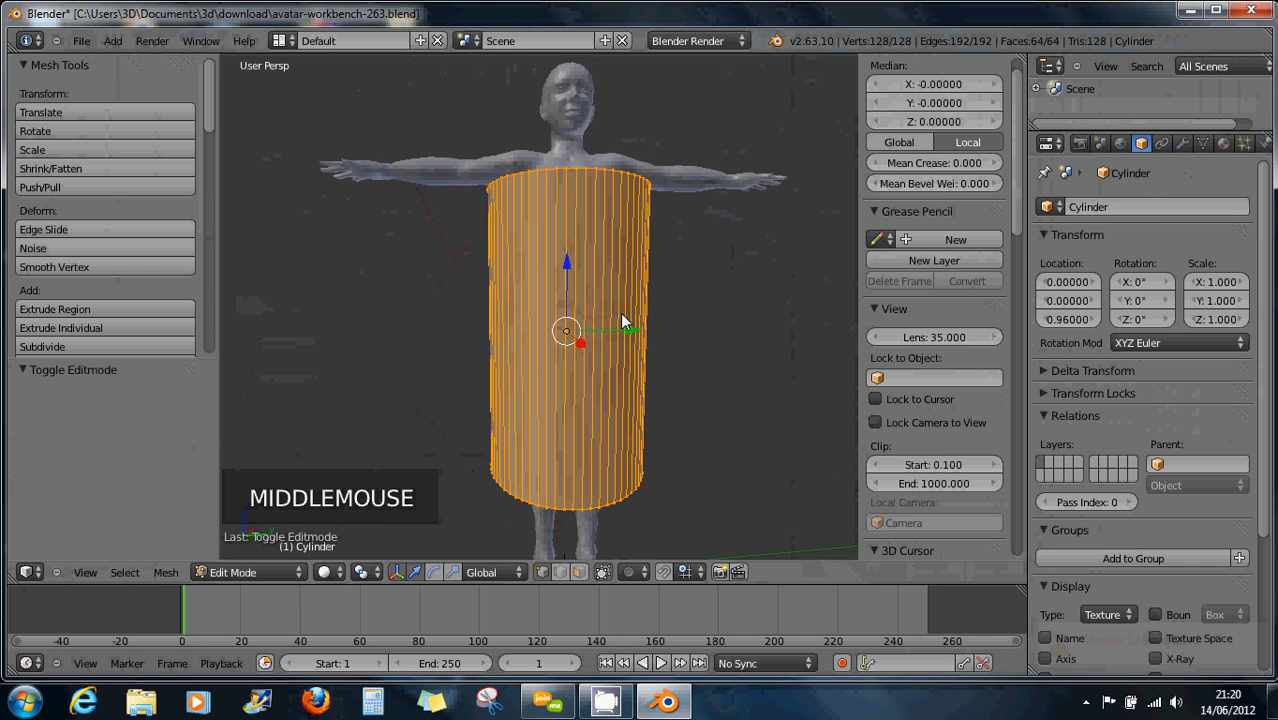
pyautogui.press('s')
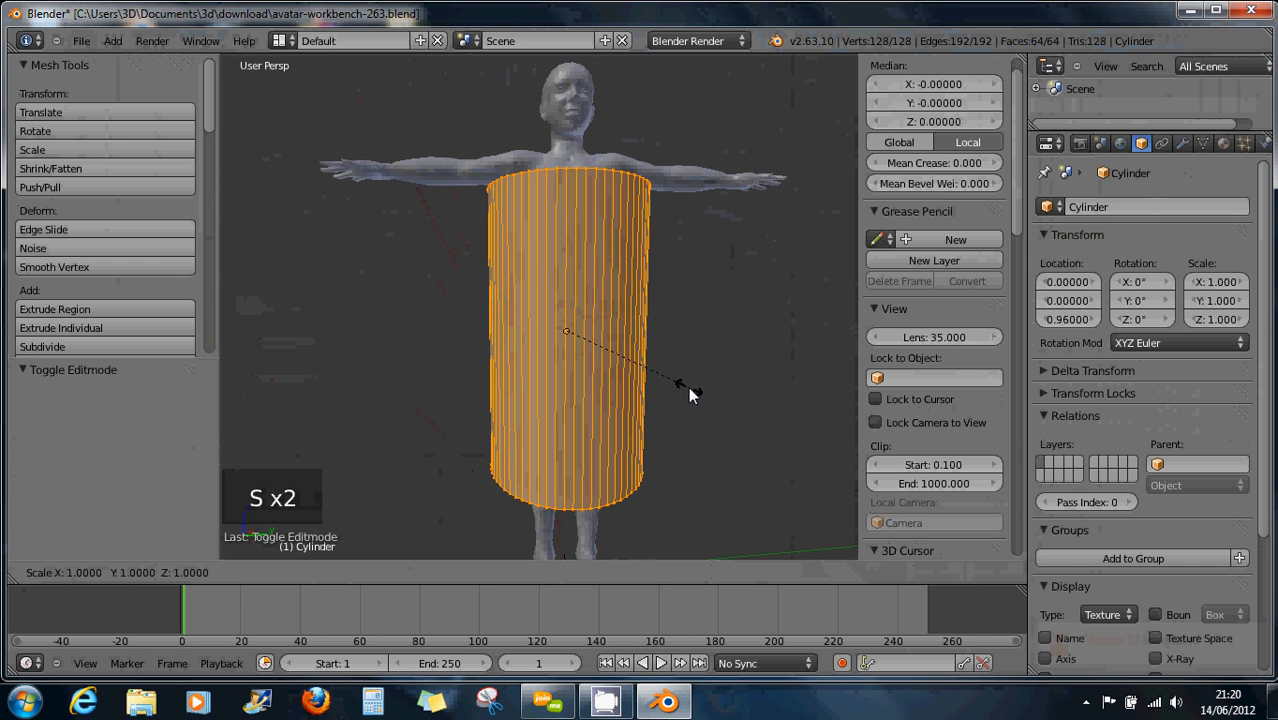
pyautogui.press('z')
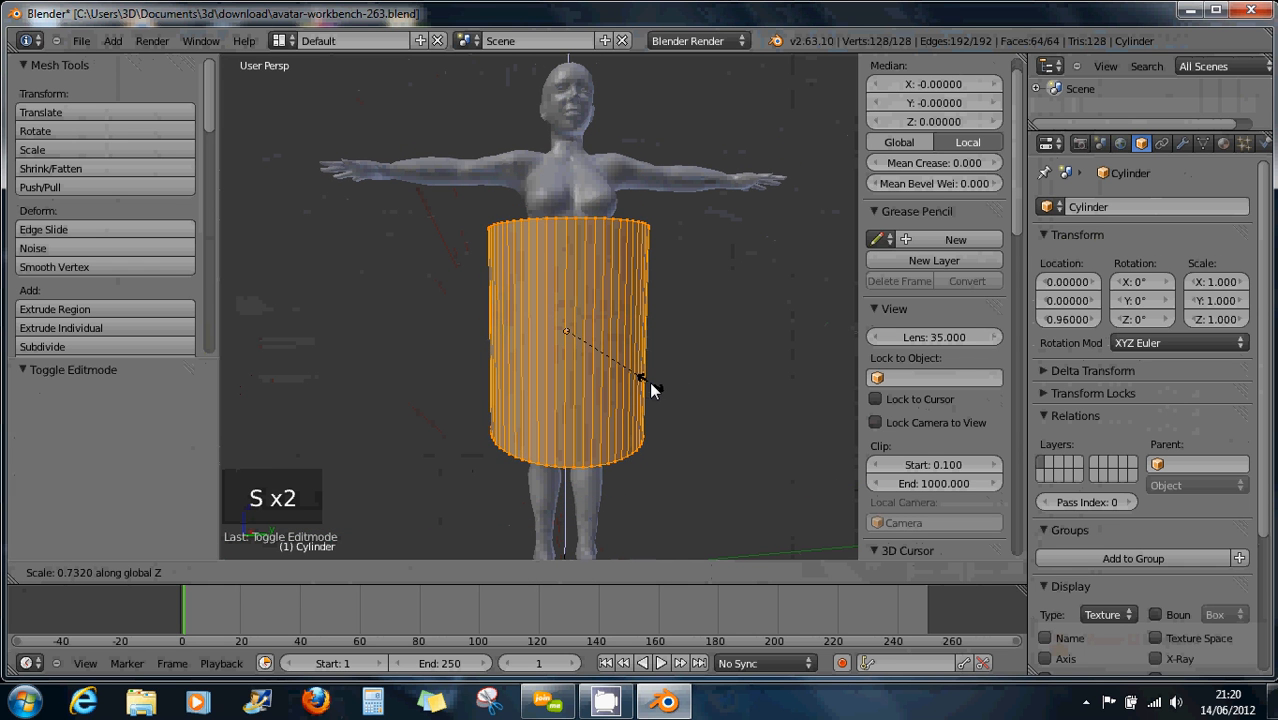
pyautogui.click(649, 381)
# Move the cylinder's mesh up along Z by about 0.146, placing its upper edge around the avatar's chest
pyautogui.moveTo(572, 262); pyautogui.dragTo(573, 232)
pyautogui.moveTo(573, 232); pyautogui.dragTo(560, 280, button='middle')
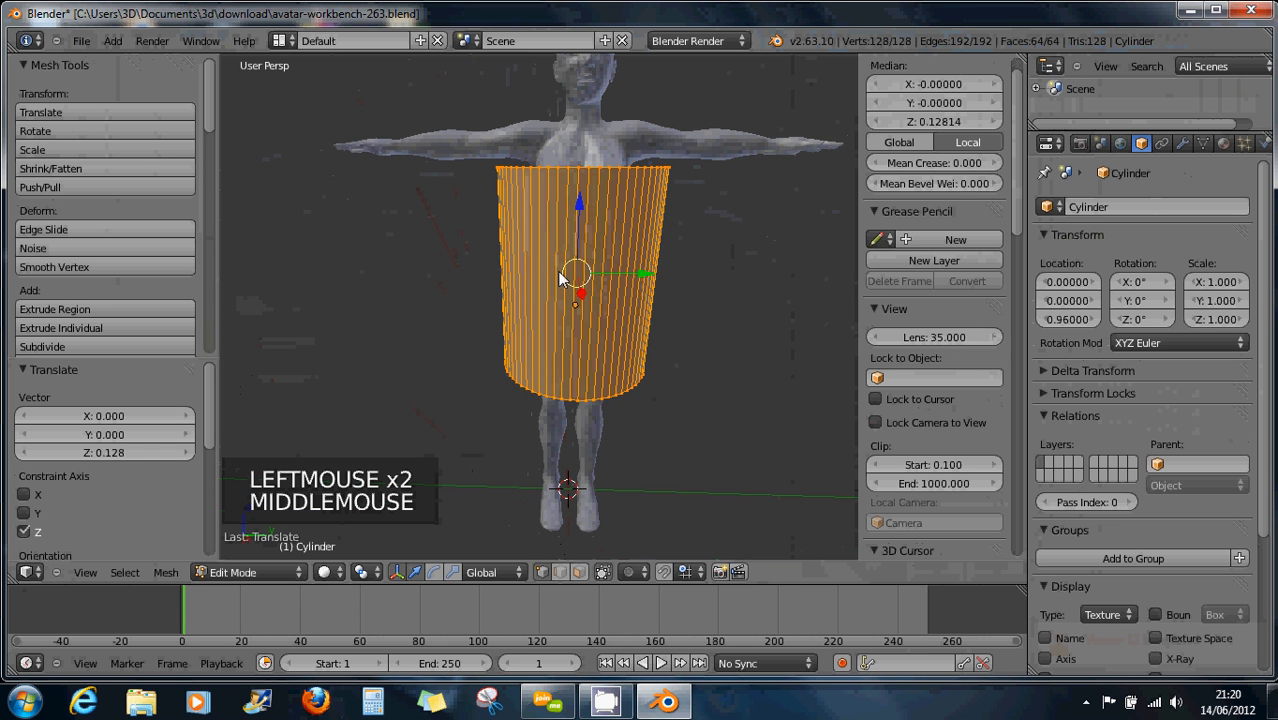
pyautogui.moveTo(580, 214); pyautogui.dragTo(580, 210)
pyautogui.moveTo(595, 296); pyautogui.dragTo(610, 265, button='middle')
pyautogui.moveTo(549, 202); pyautogui.dragTo(573, 262)
pyautogui.moveTo(573, 262); pyautogui.dragTo(637, 398, button='middle')
# Scale the cylinder's mesh to about 0.684 in X and Y only, narrowing it around the avatar's body while excluding Z
pyautogui.press('KP_7')
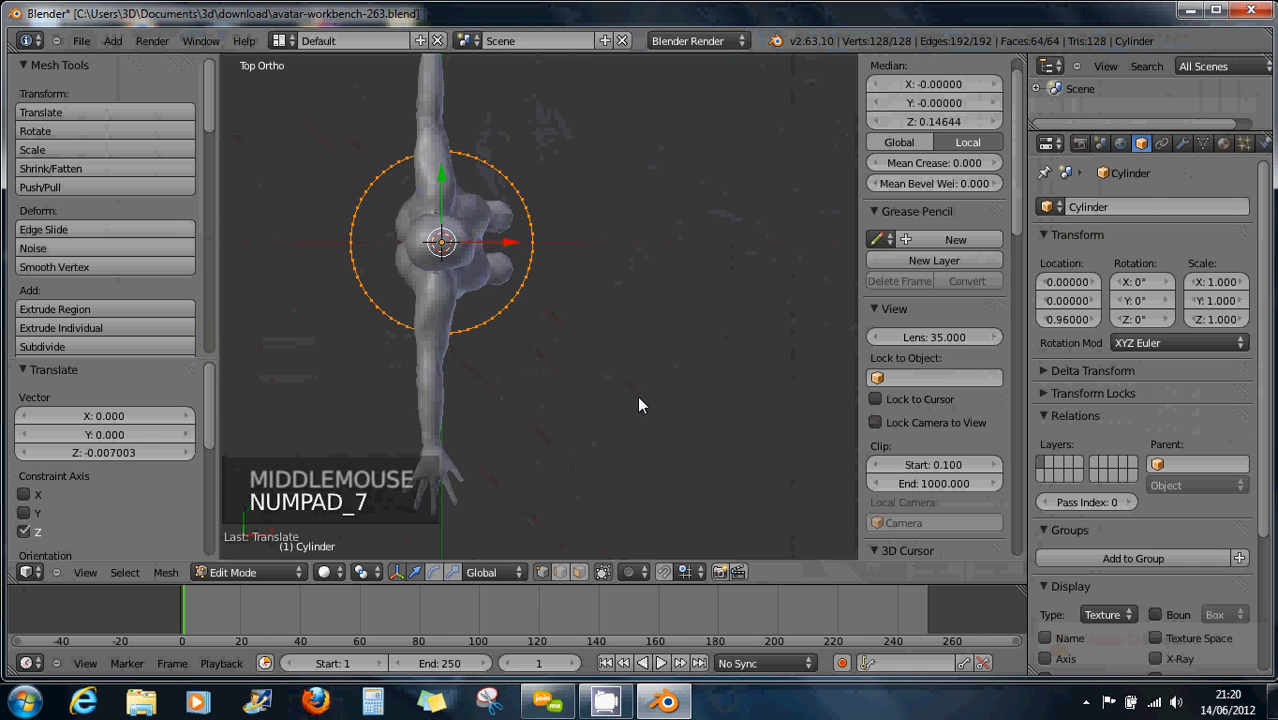
pyautogui.scroll(2, 600, 332)
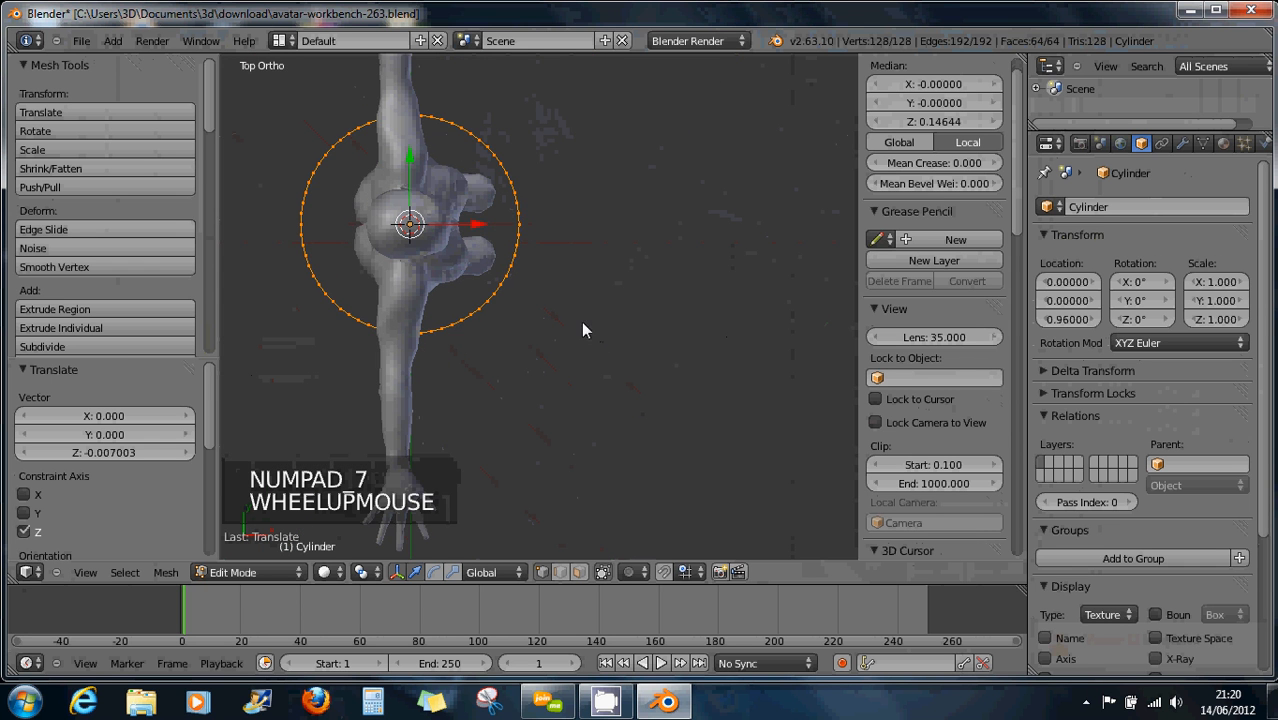
pyautogui.keyDown('shift'); pyautogui.moveTo(516, 266); pyautogui.dragTo(621, 271, button='middle'); pyautogui.keyUp('shift')
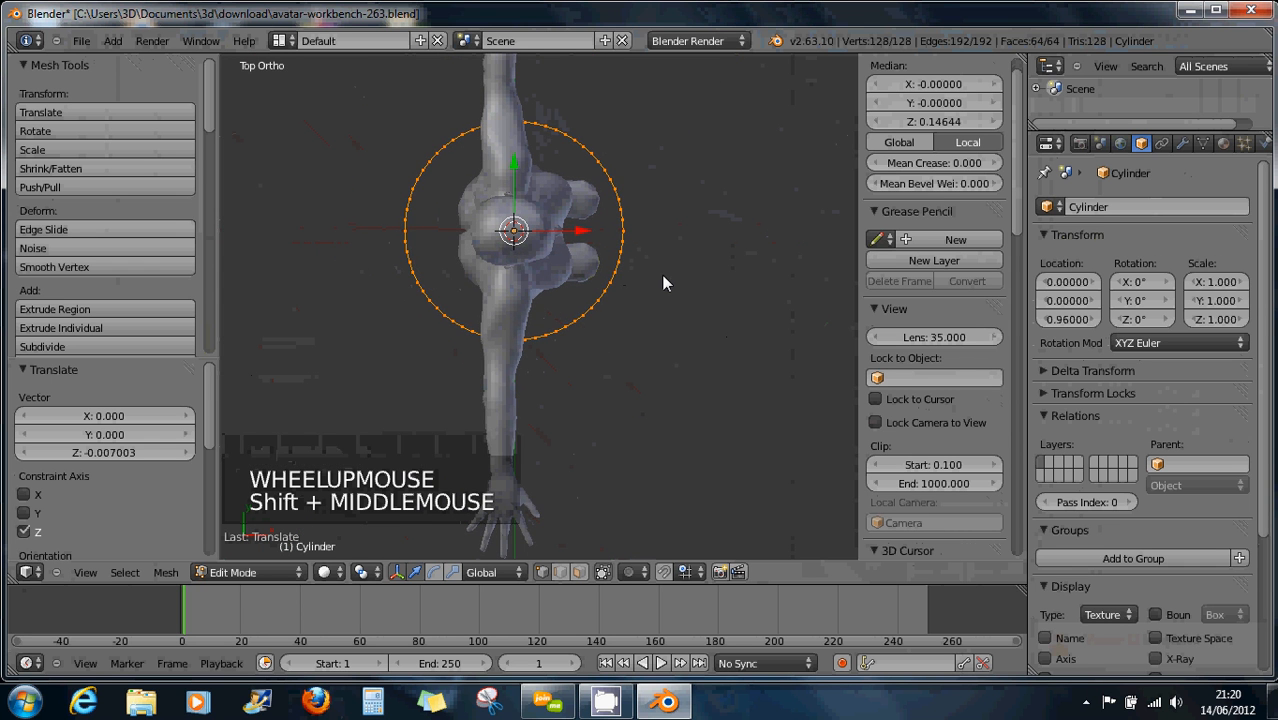
pyautogui.scroll(1, 661, 274)
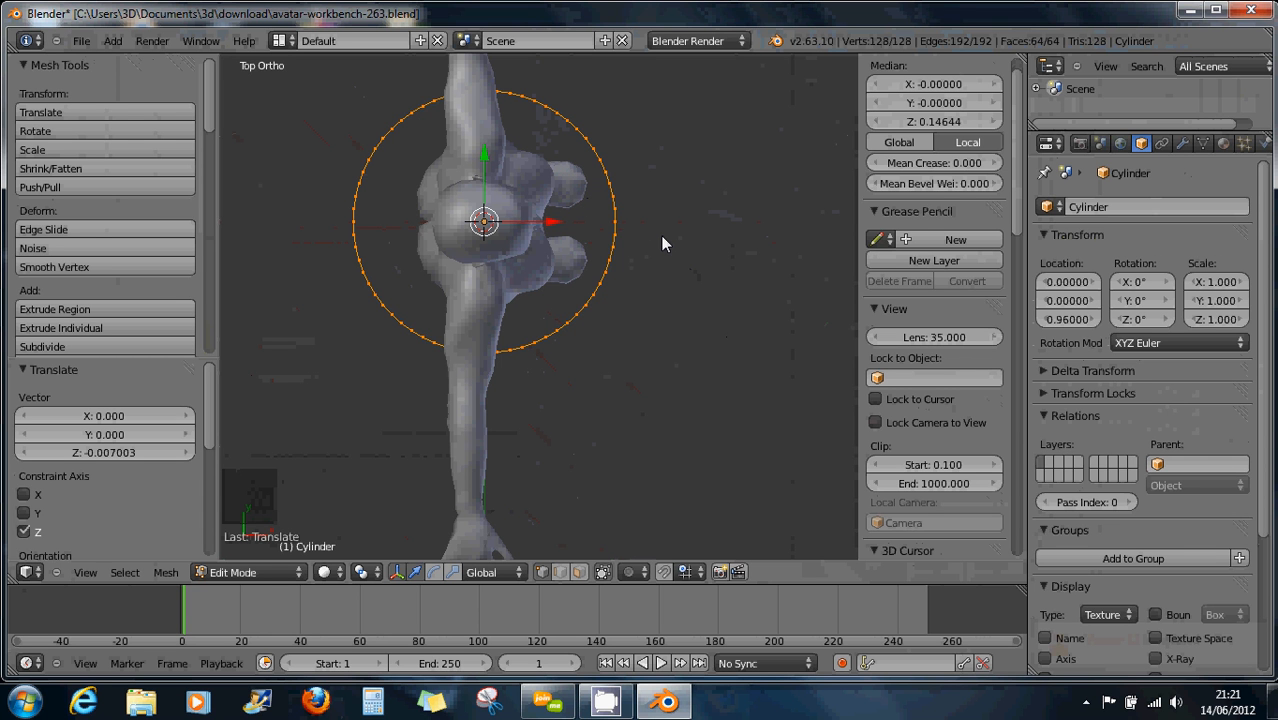
pyautogui.press('s')
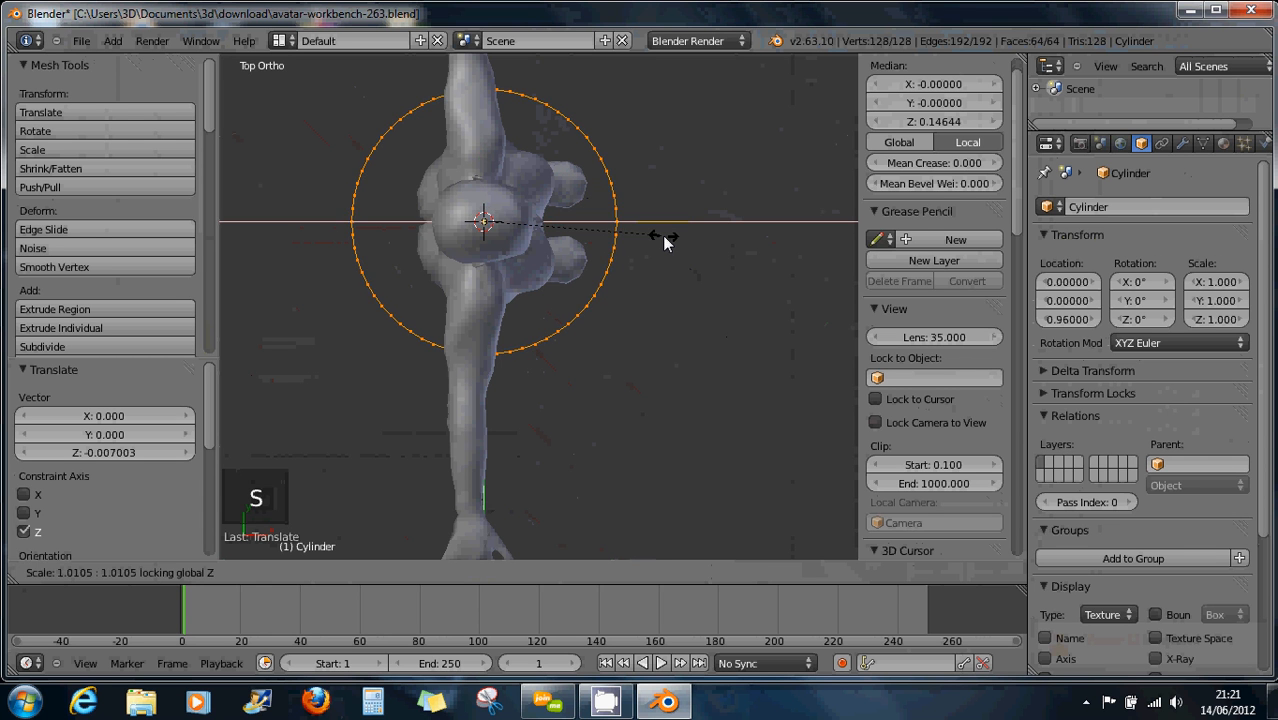
pyautogui.click(607, 236)
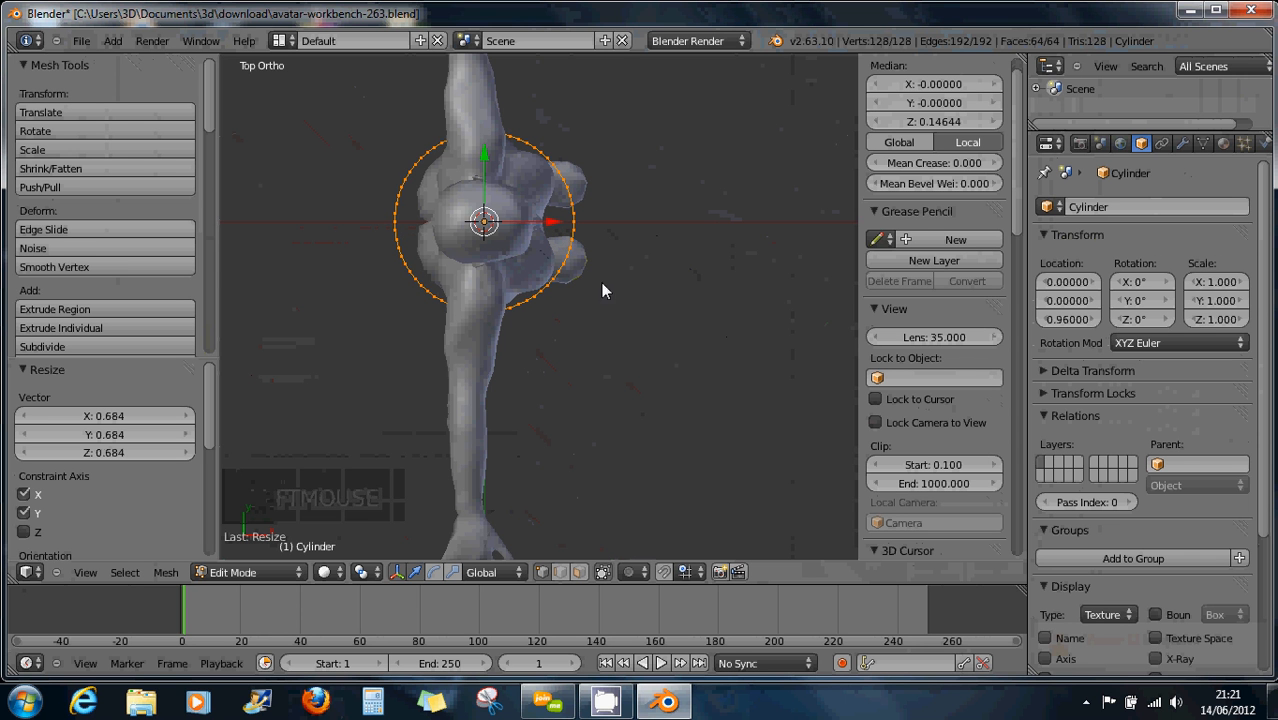
# Try adding 63 evenly spaced horizontal loop cuts around the cylinder's wall, starting with nothing selected
pyautogui.moveTo(649, 290); pyautogui.dragTo(434, 125, button='middle')
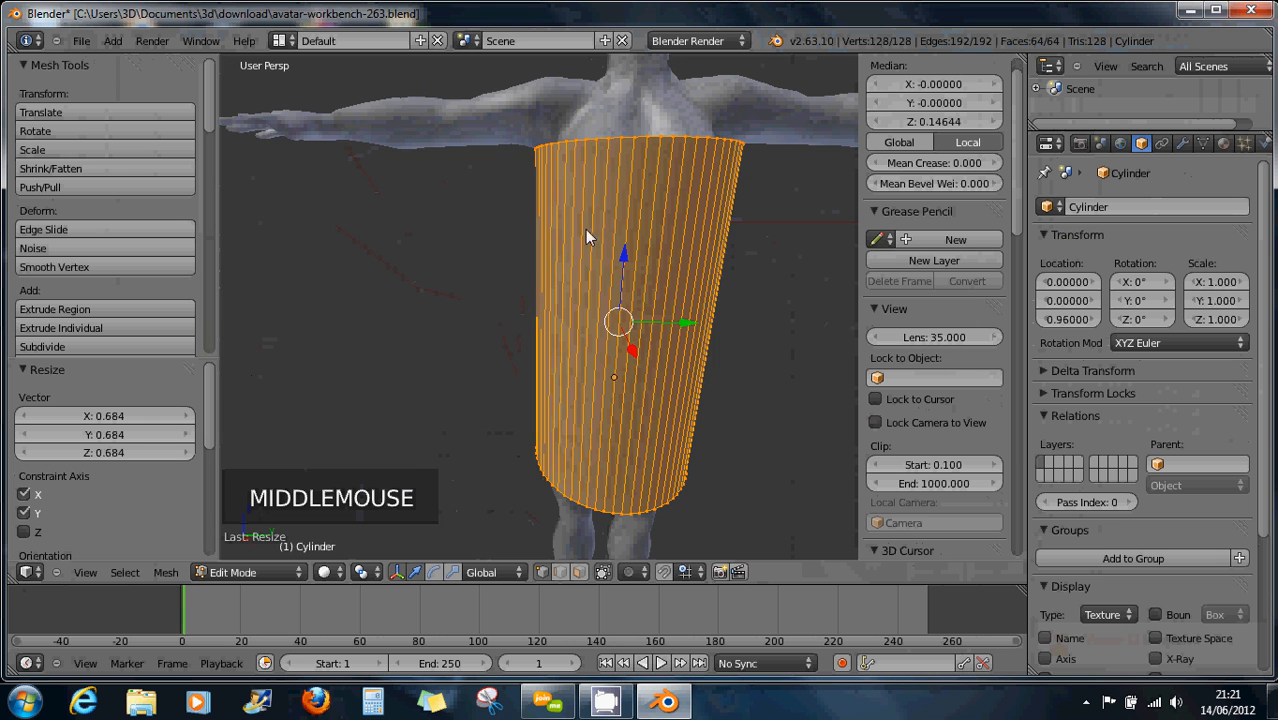
pyautogui.moveTo(640, 330); pyautogui.dragTo(660, 379, button='middle')
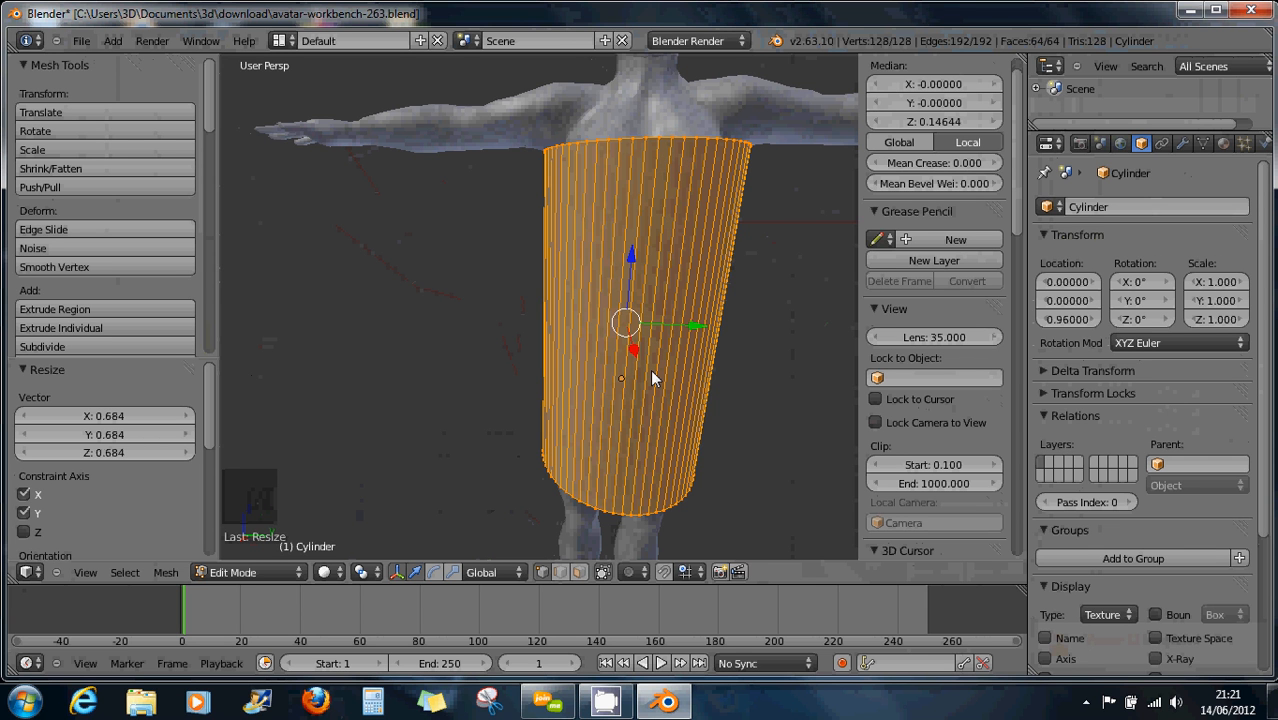
pyautogui.press('a')
pyautogui.hotkey('ctrl', 'r')
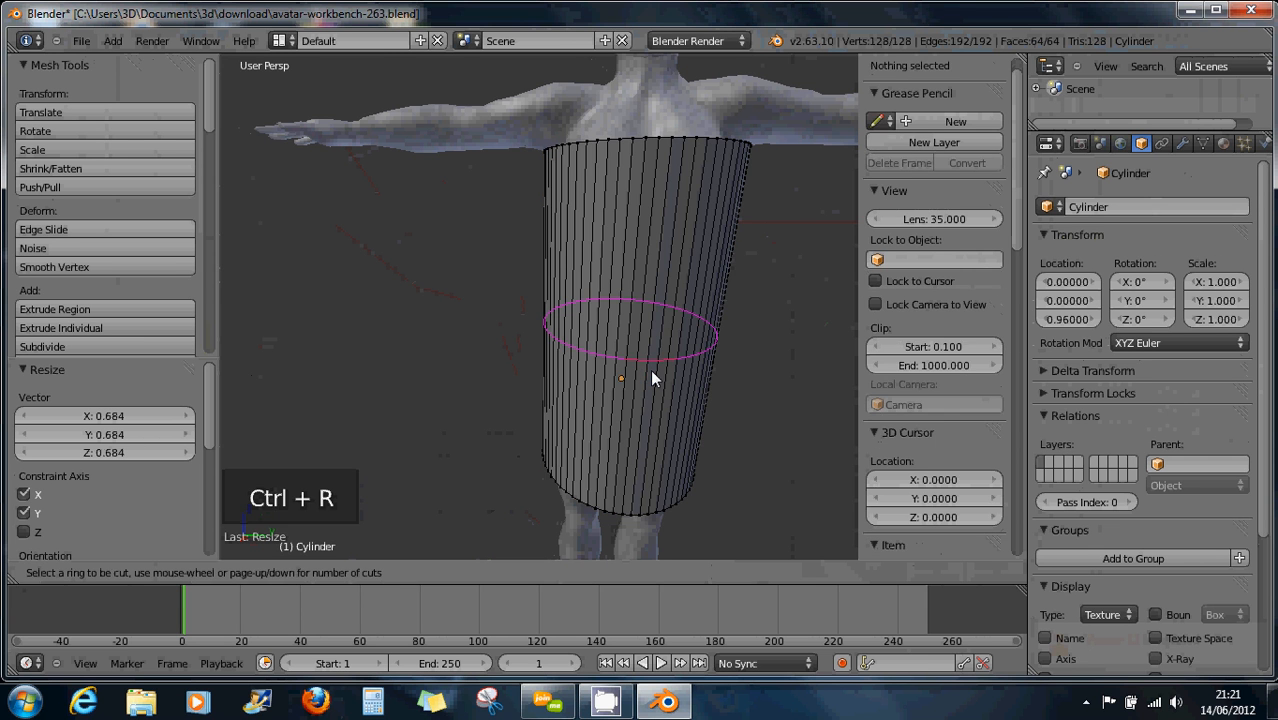
pyautogui.scroll(5, 650, 378)
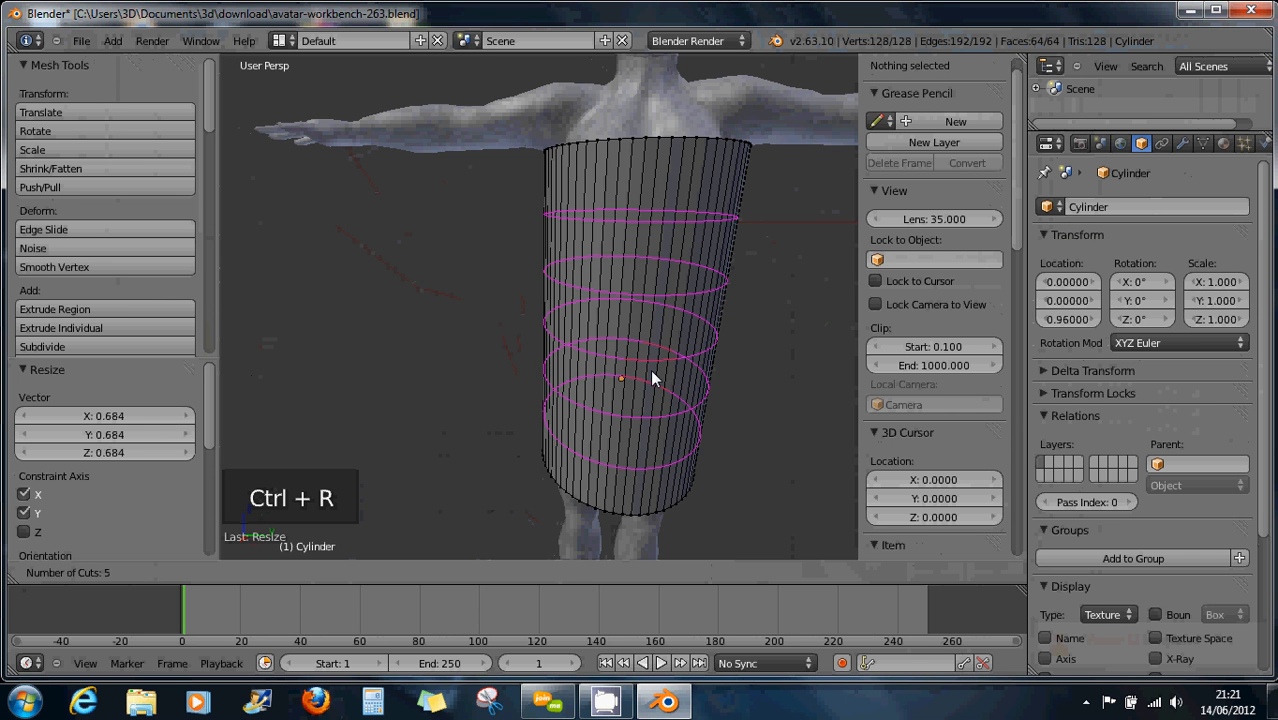
pyautogui.scroll(6, 651, 376)
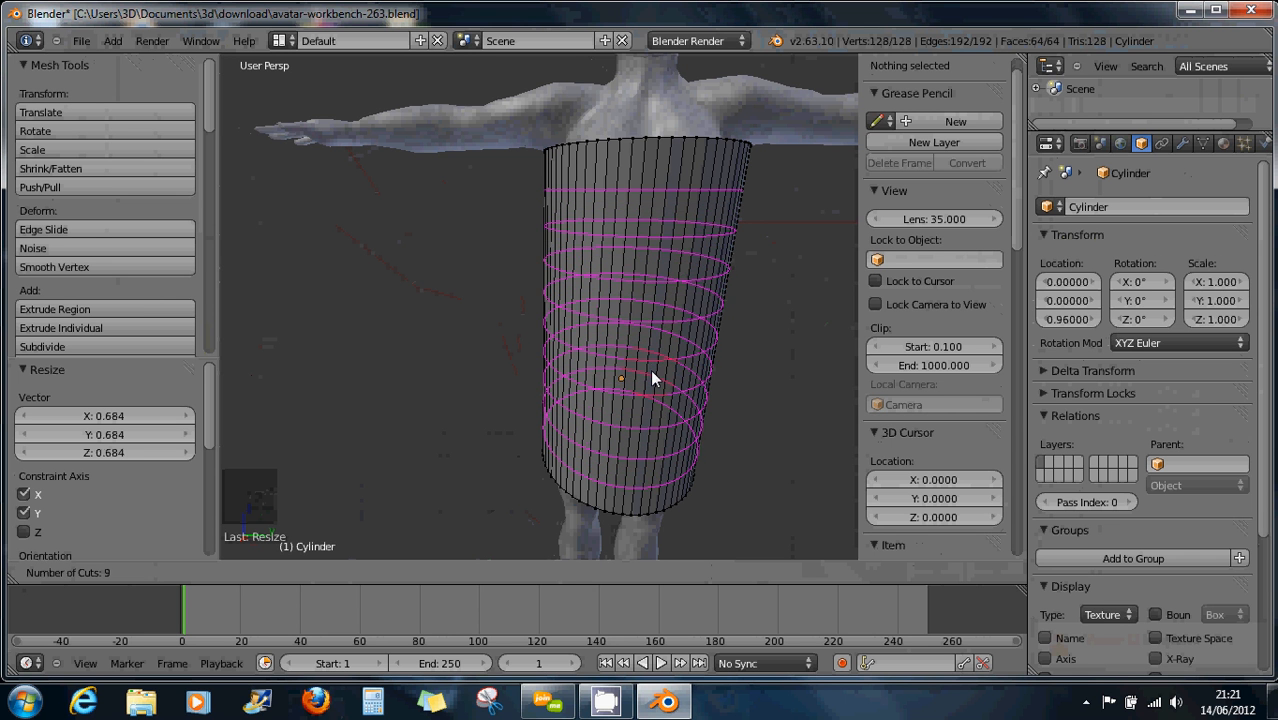
pyautogui.scroll(11, 651, 378)
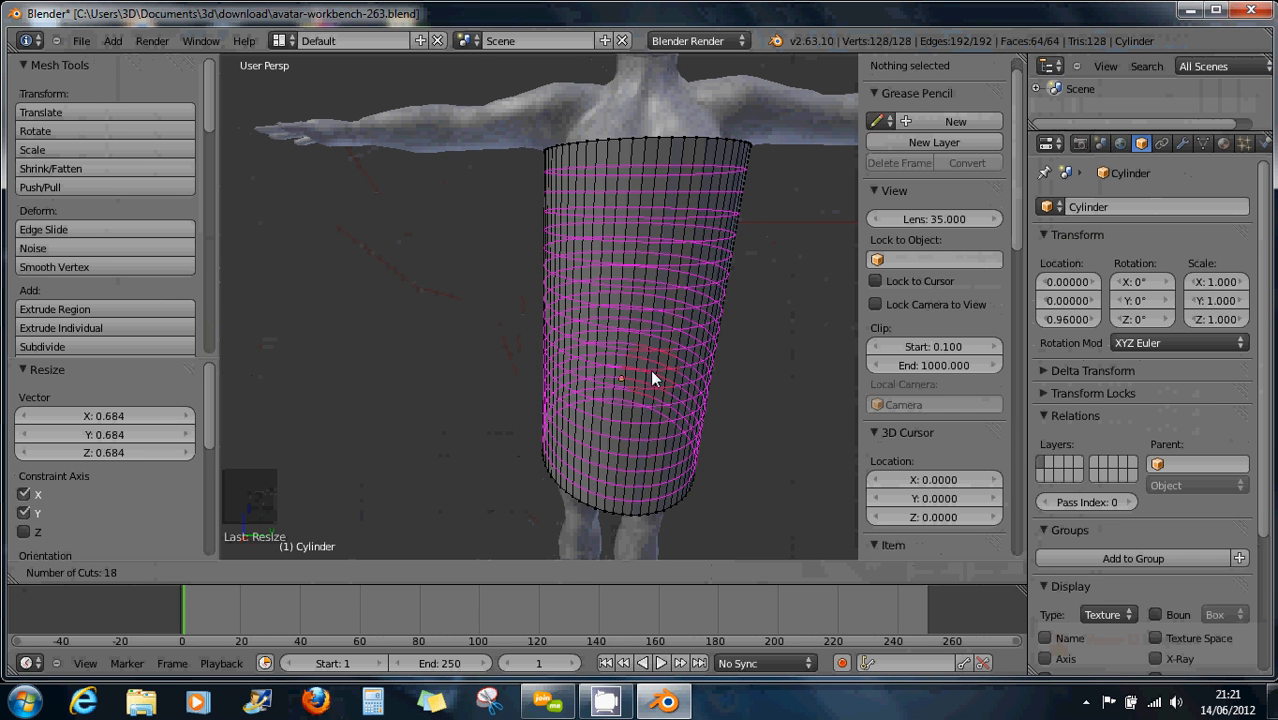
pyautogui.scroll(13, 651, 378)
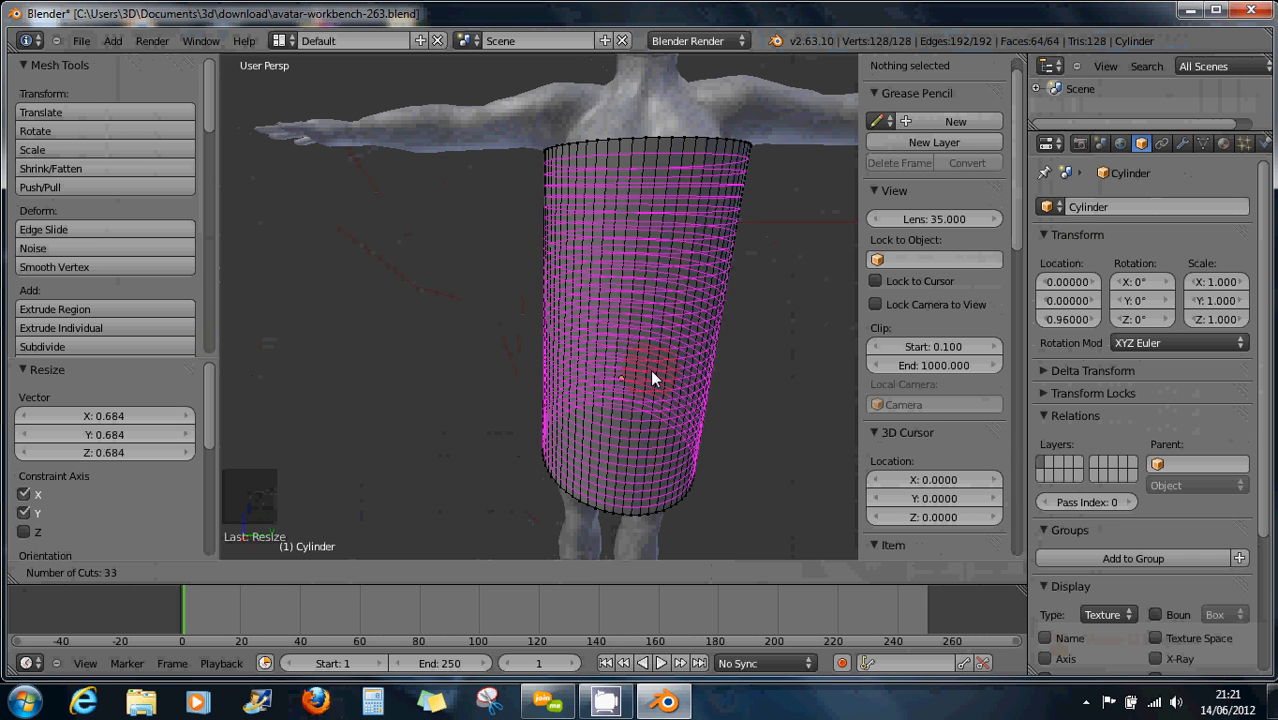
pyautogui.scroll(13, 651, 378)
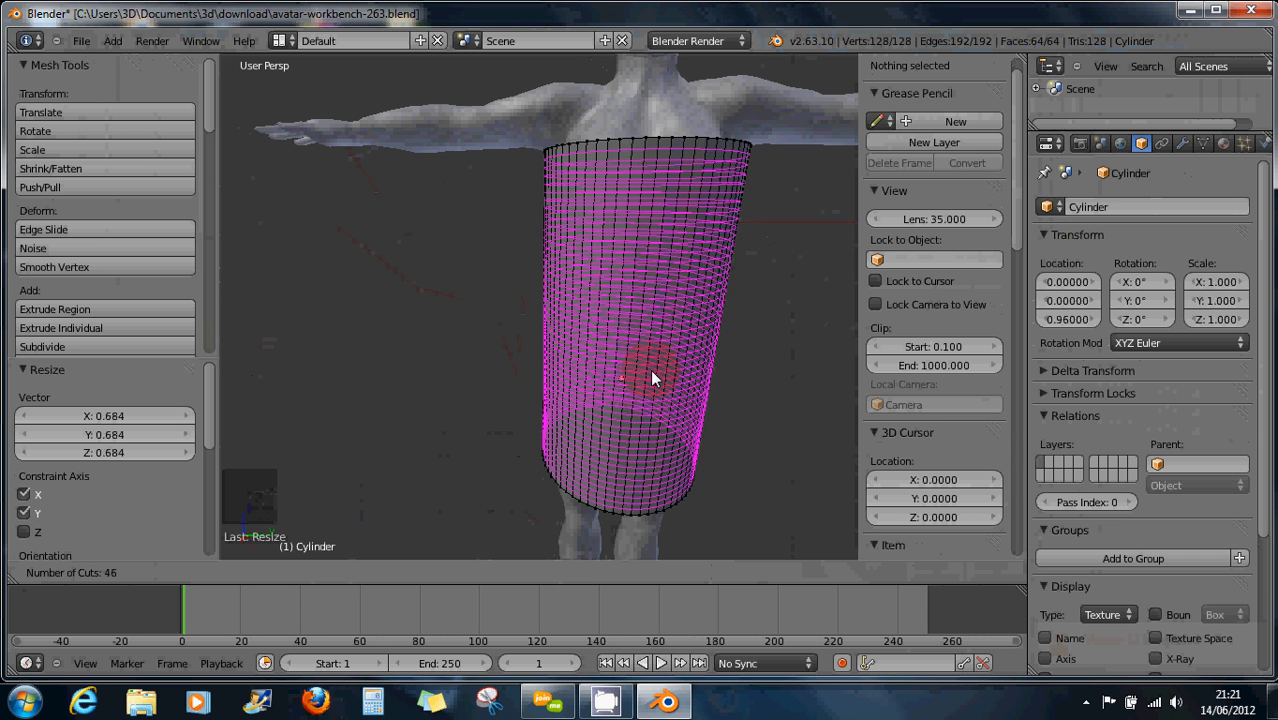
pyautogui.scroll(1, 651, 378)
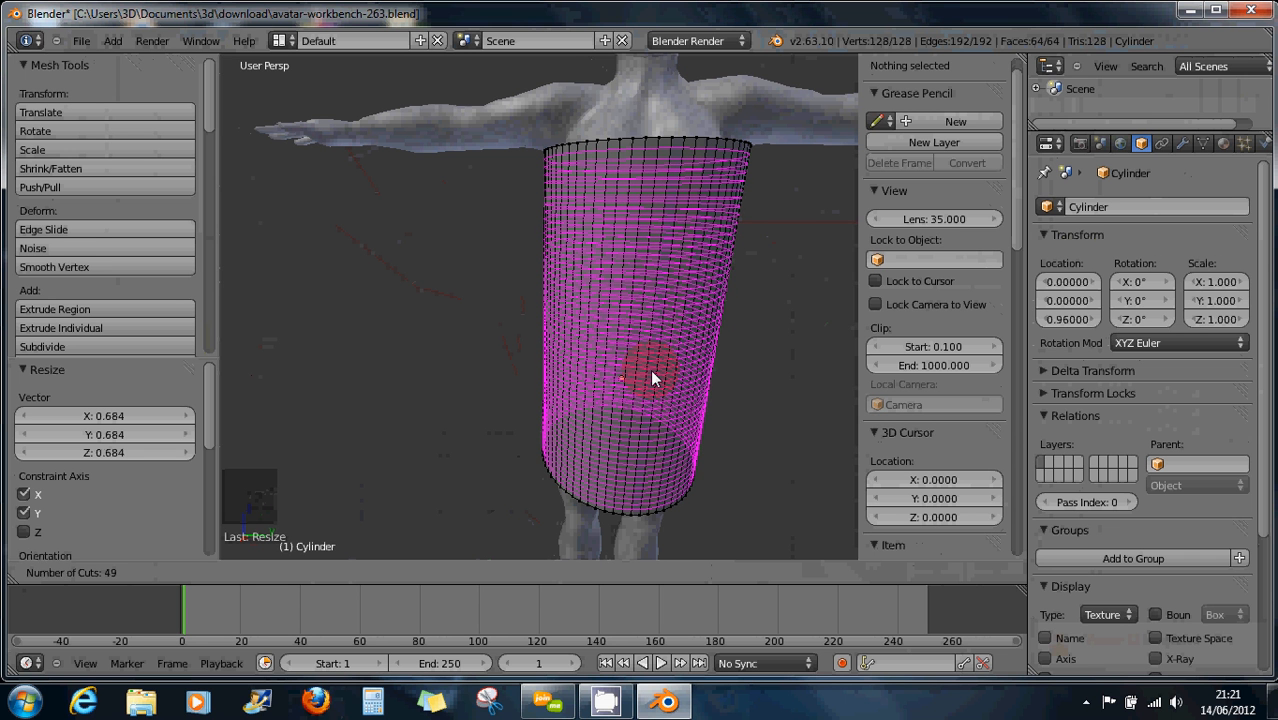
pyautogui.scroll(1, 651, 378)
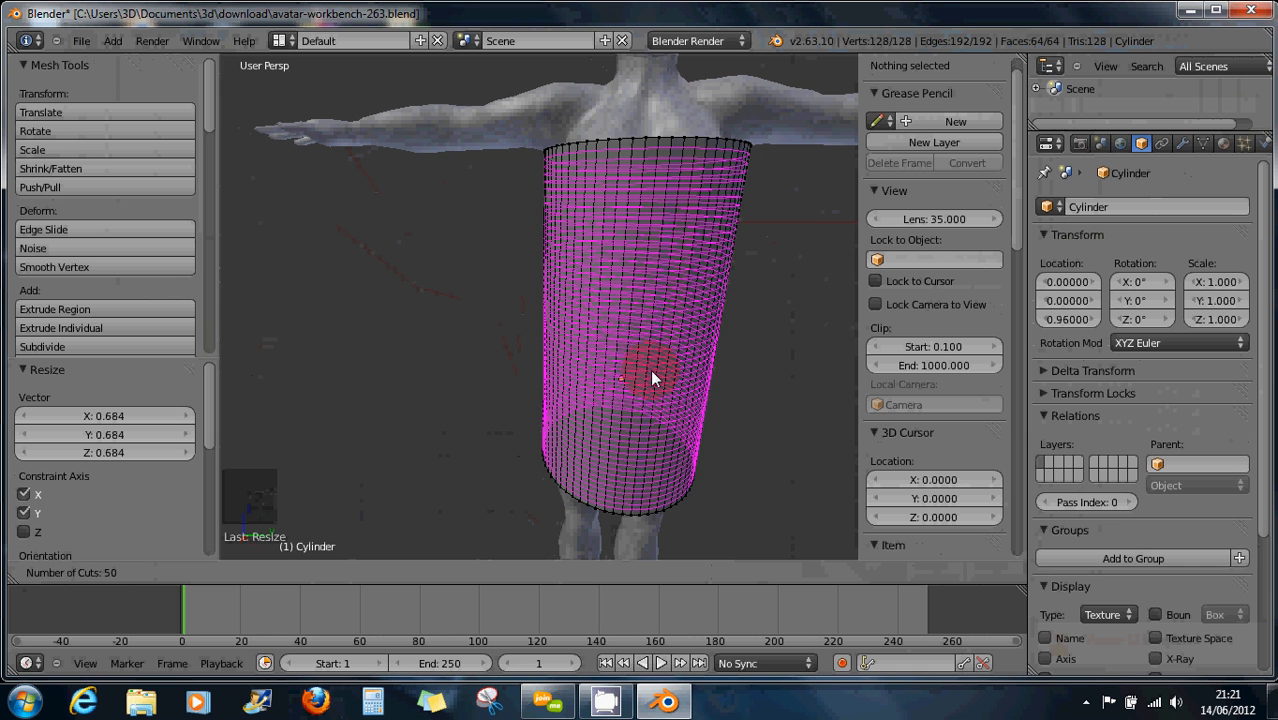
pyautogui.scroll(1, 651, 378)
pyautogui.scroll(1, 651, 378)
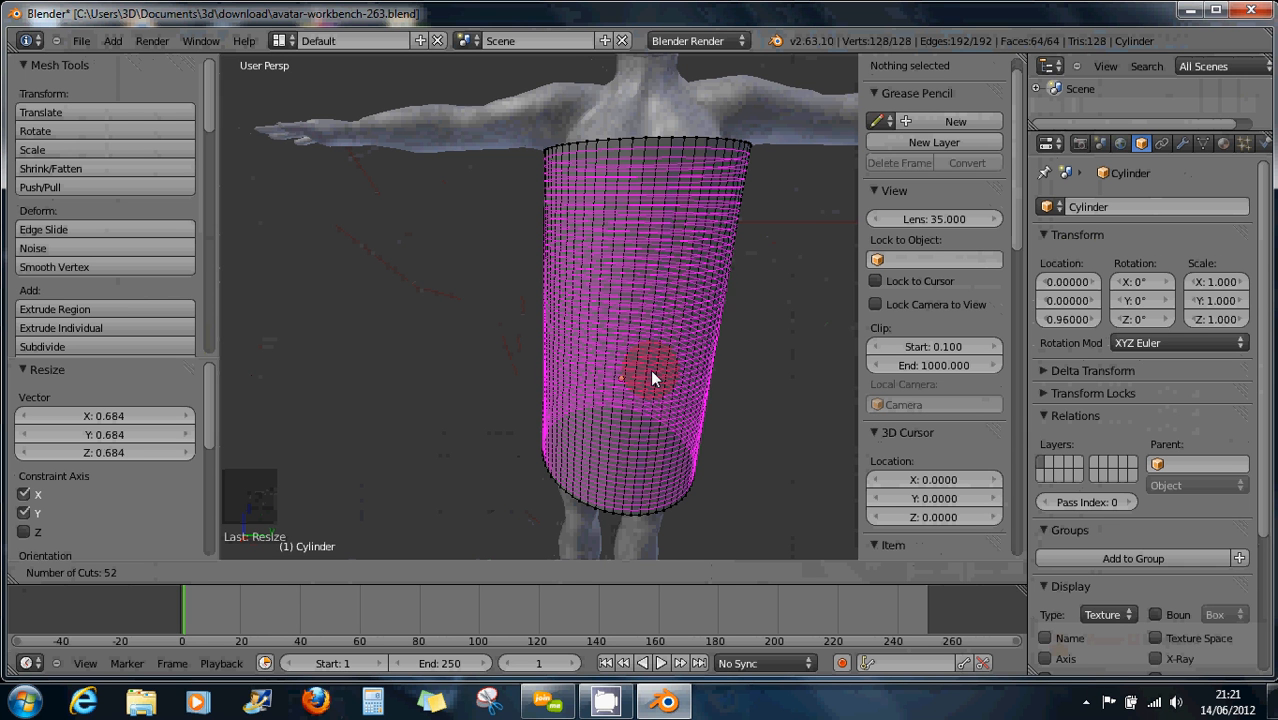
pyautogui.scroll(1, 651, 378)
pyautogui.scroll(1, 651, 378)
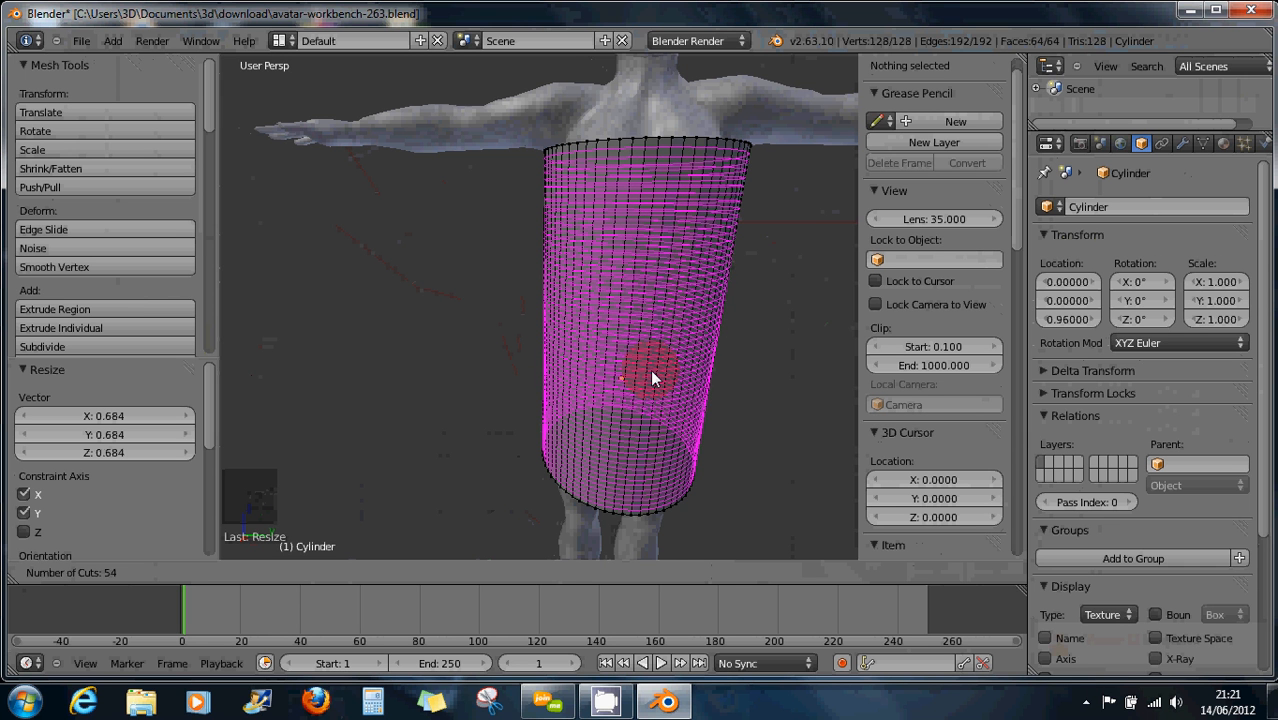
pyautogui.scroll(1, 651, 378)
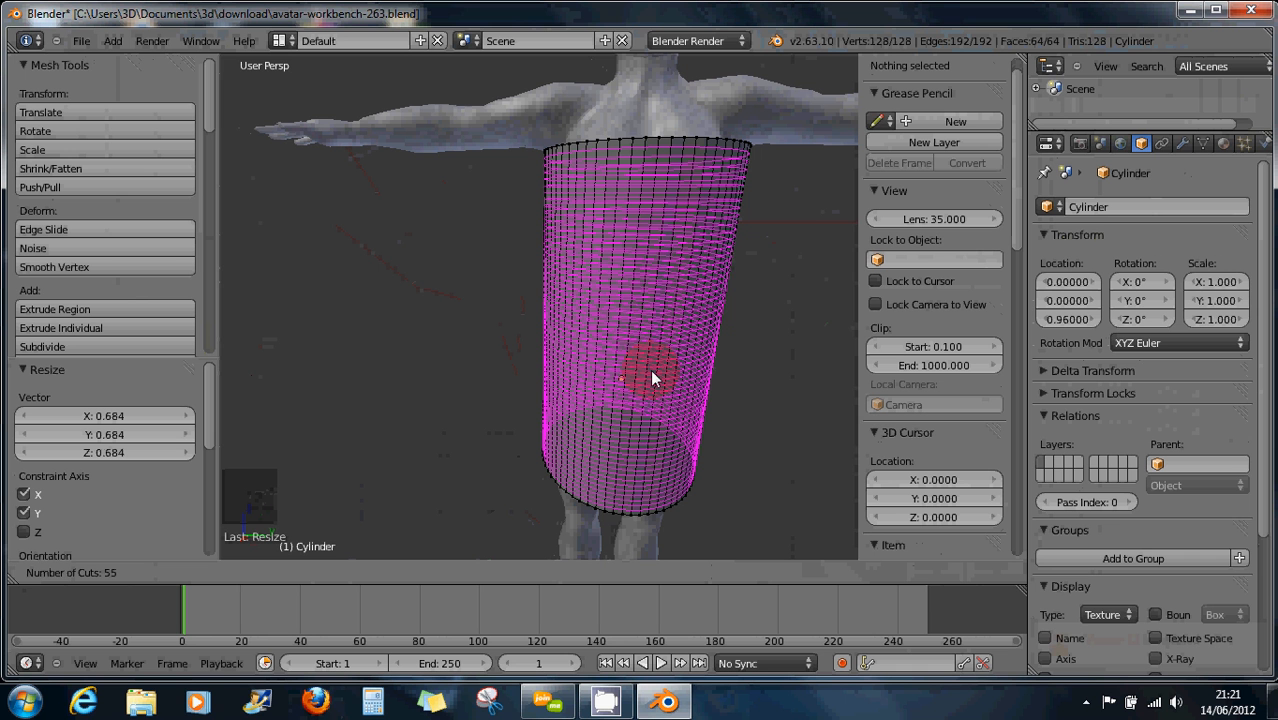
pyautogui.scroll(1, 651, 378)
pyautogui.scroll(2, 651, 377)
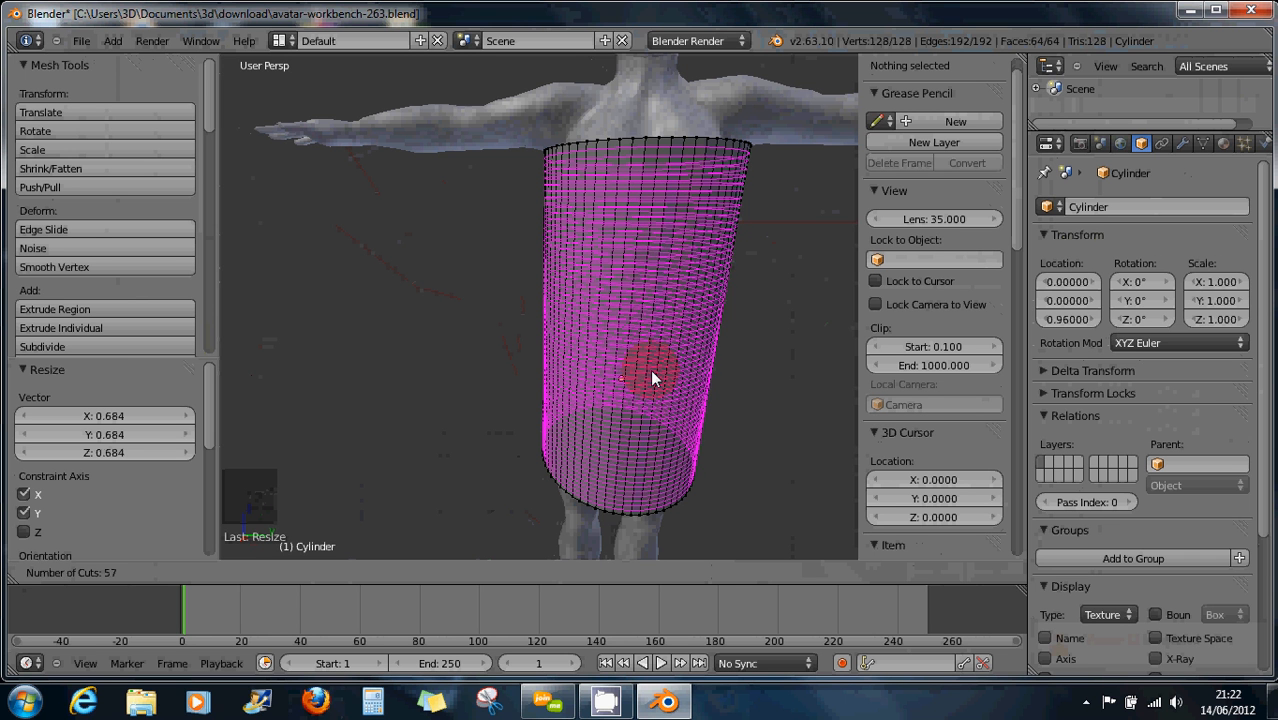
pyautogui.scroll(3, 651, 377)
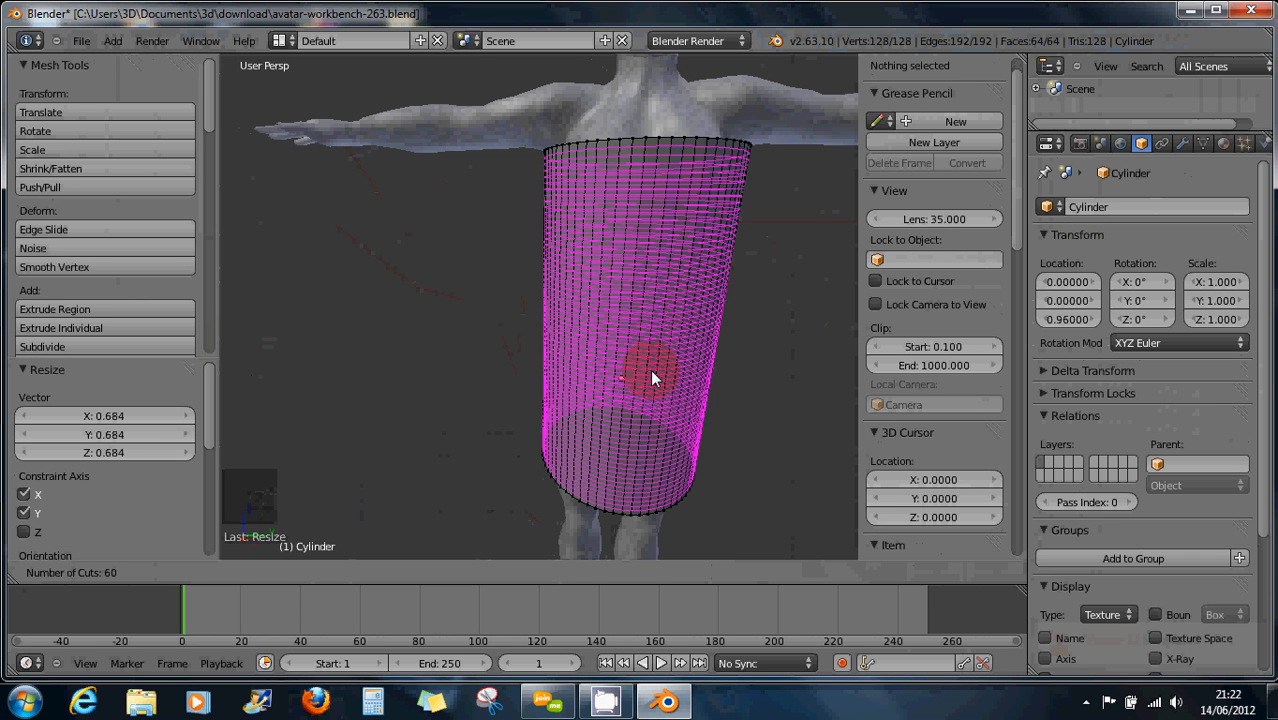
pyautogui.scroll(2, 651, 378)
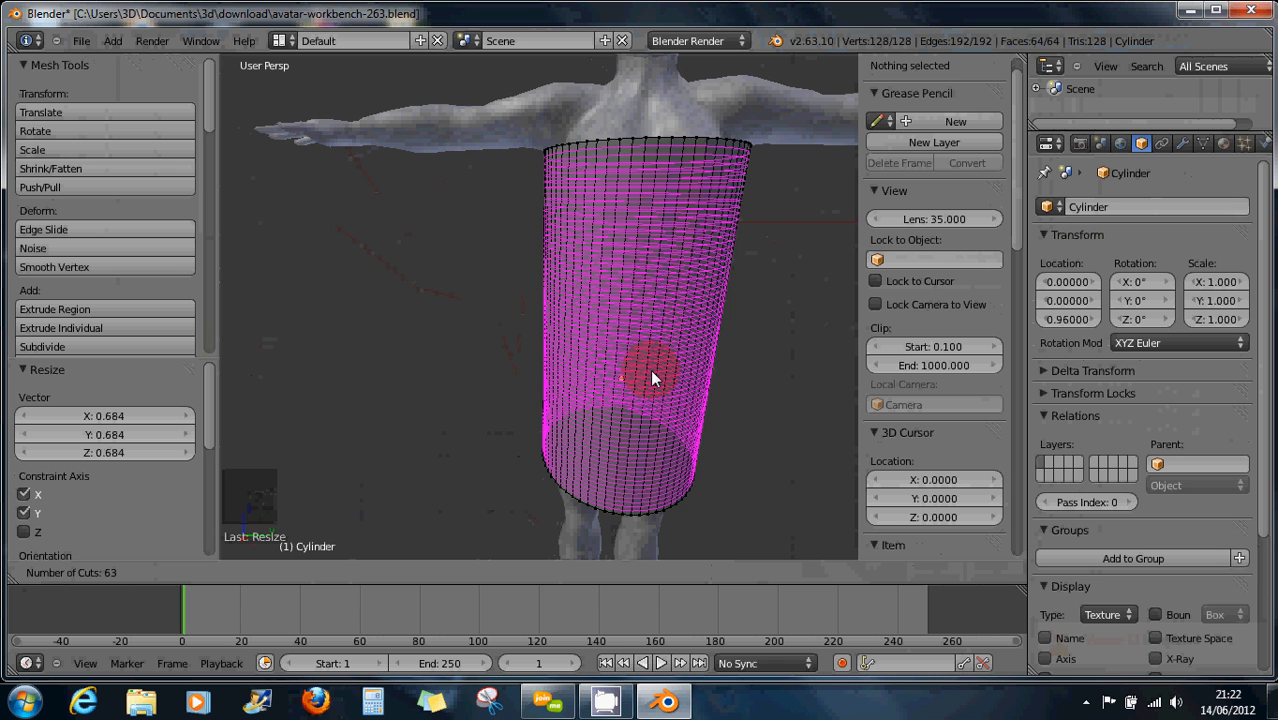
pyautogui.scroll(1, 651, 372)
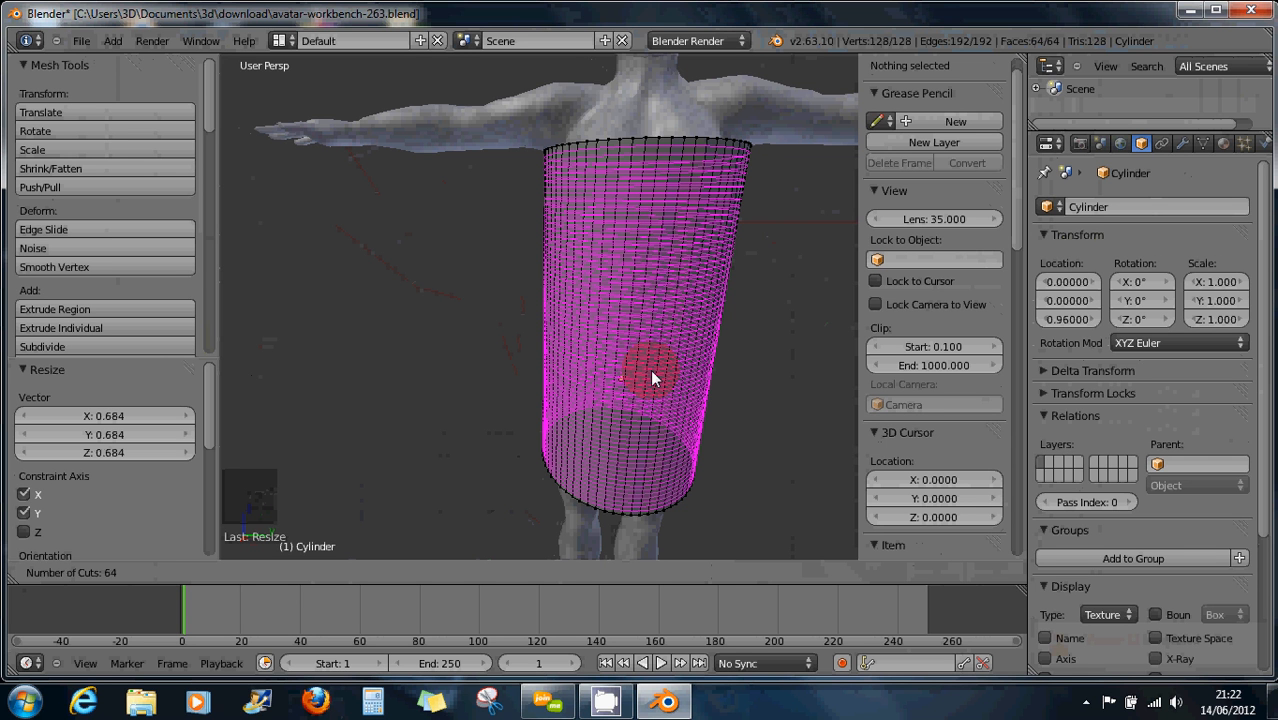
pyautogui.scroll(-1, 651, 377)
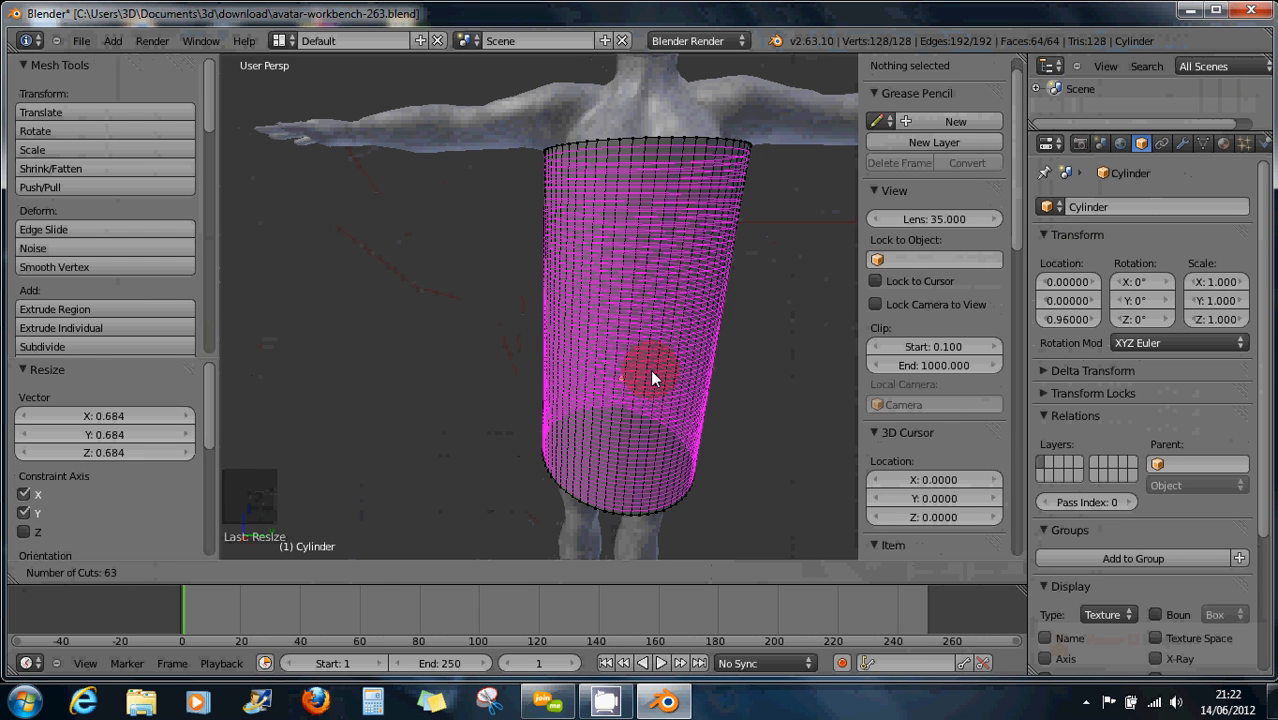
pyautogui.click(651, 376)
# Examine the cylinder's subdivided grid up close and undo the 63 loop cuts
pyautogui.scroll(1, 670, 298)
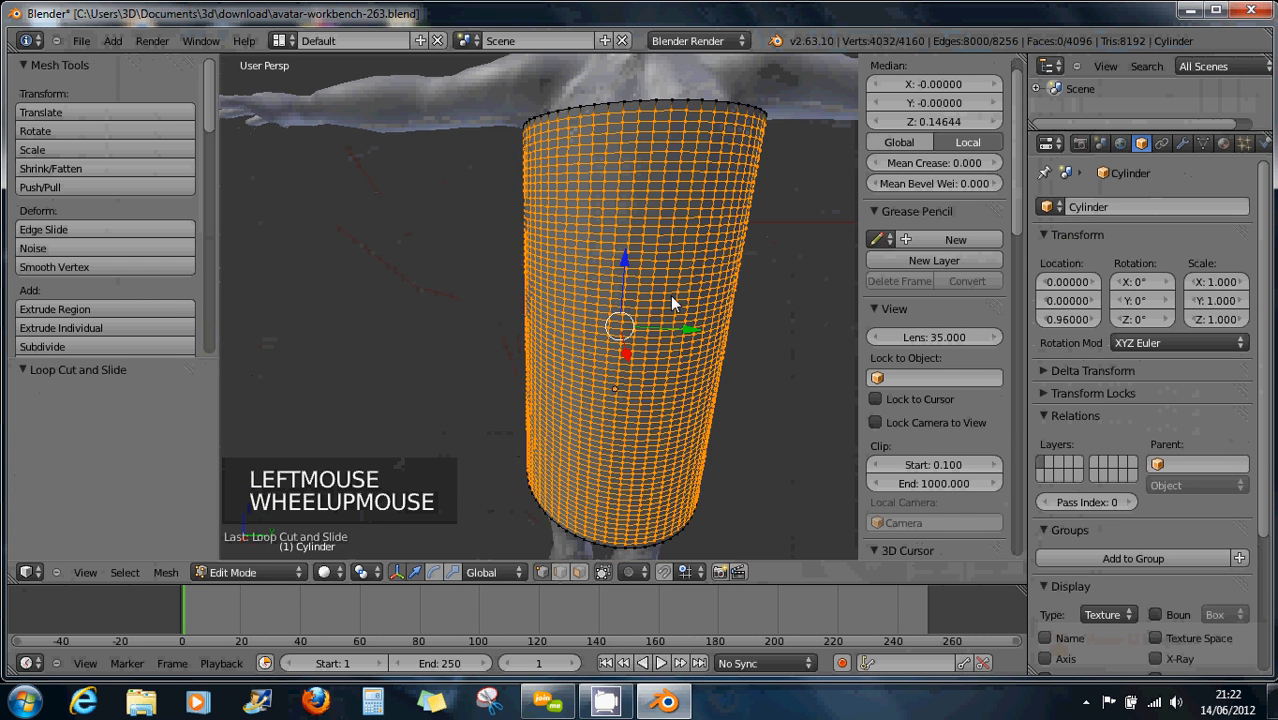
pyautogui.scroll(9, 671, 303)
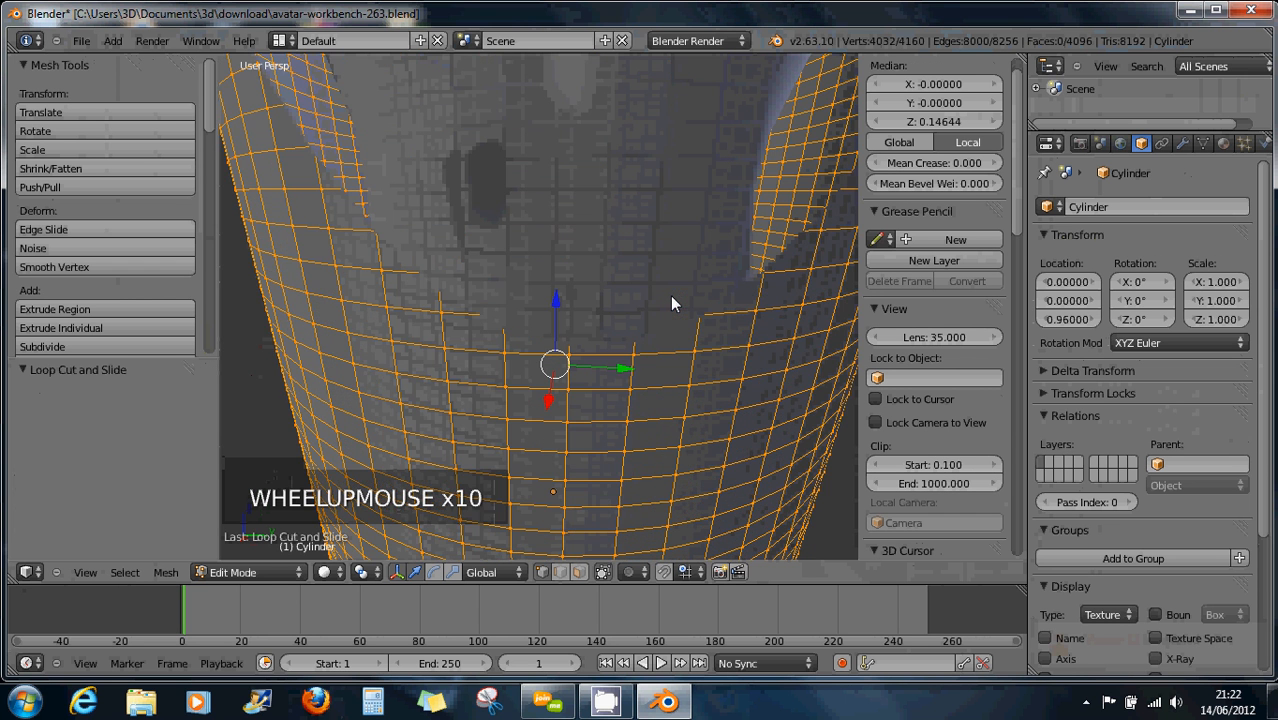
pyautogui.scroll(-3, 670, 303)
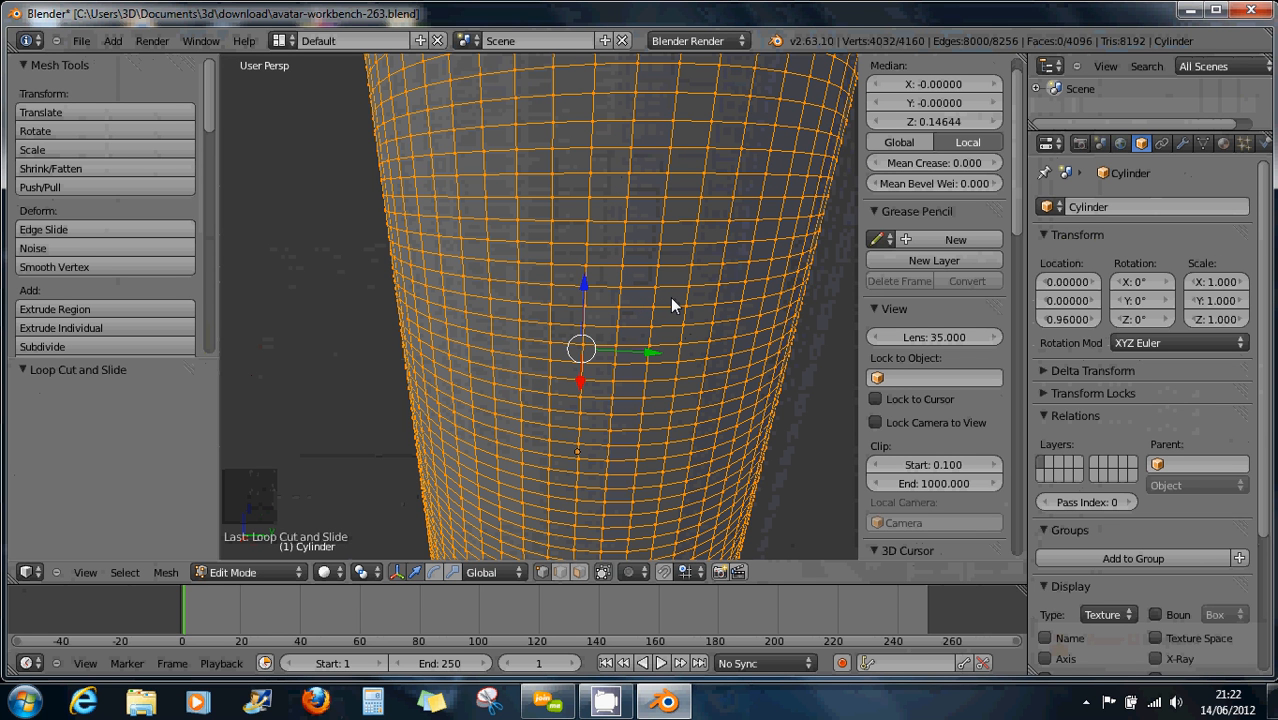
pyautogui.hotkey('ctrl', 'z')
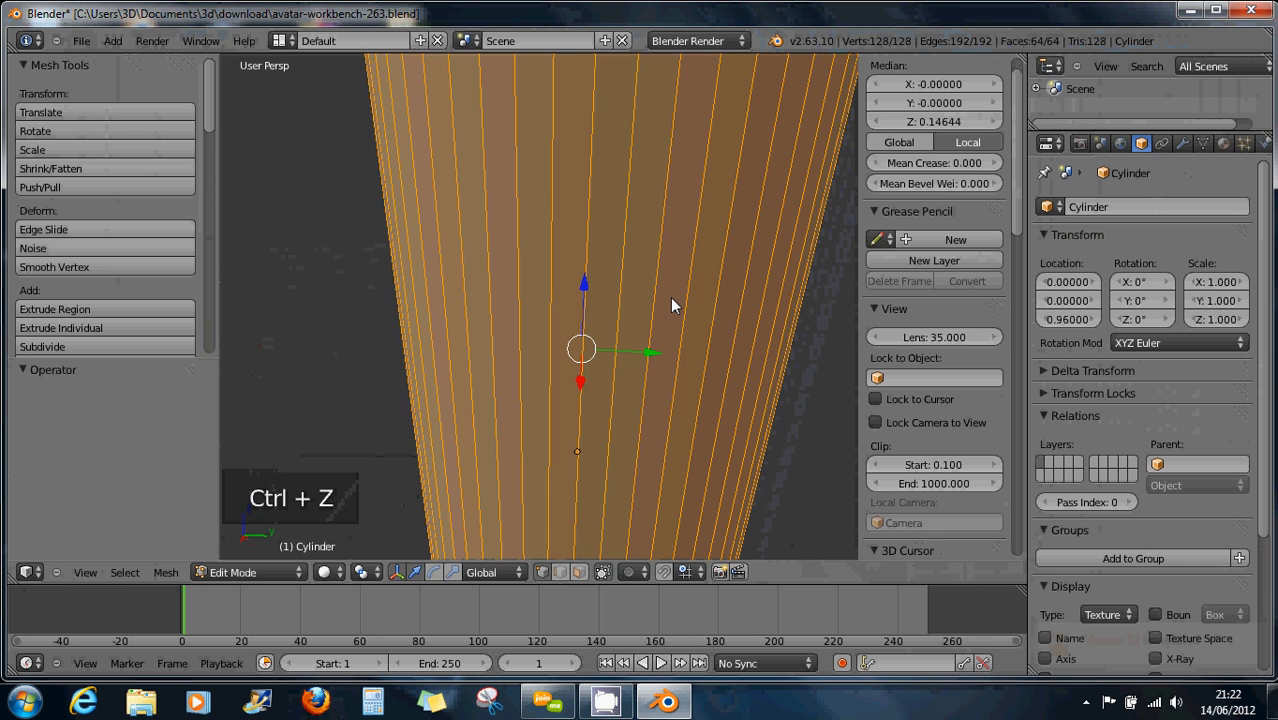
pyautogui.hotkey('ctrl', 'r')
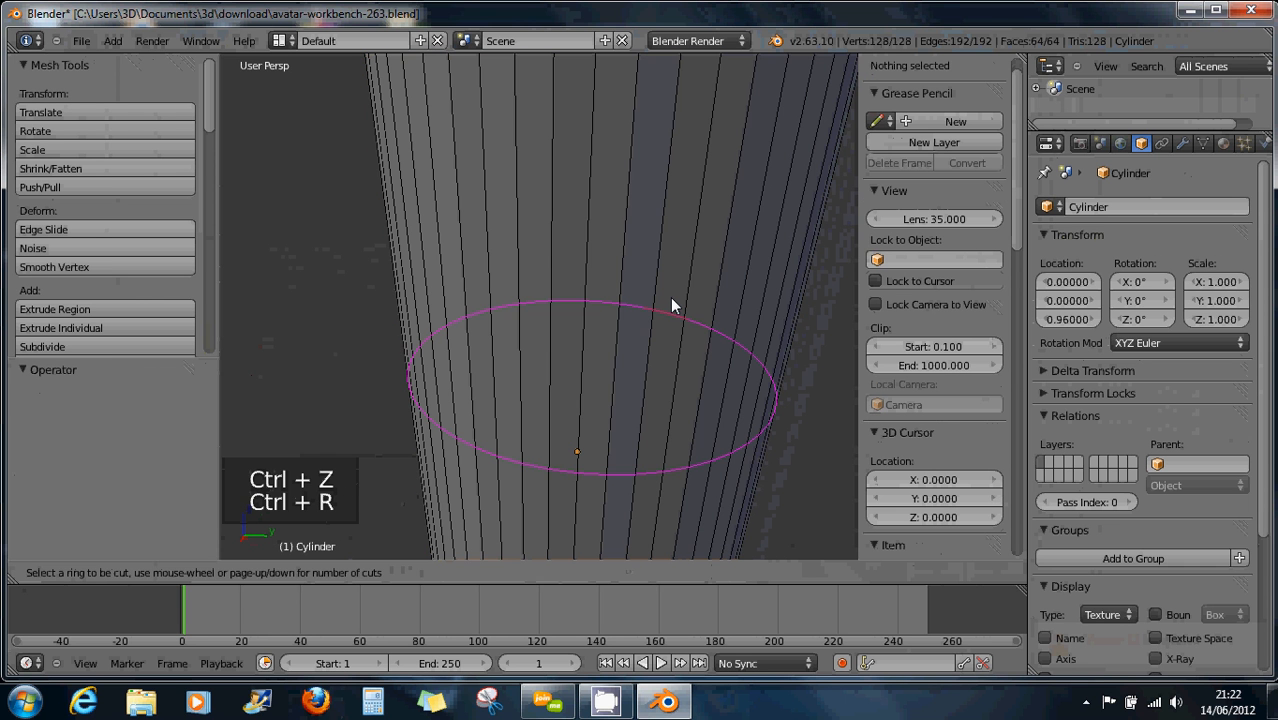
pyautogui.scroll(15, 670, 305)
pyautogui.scroll(5, 672, 304)
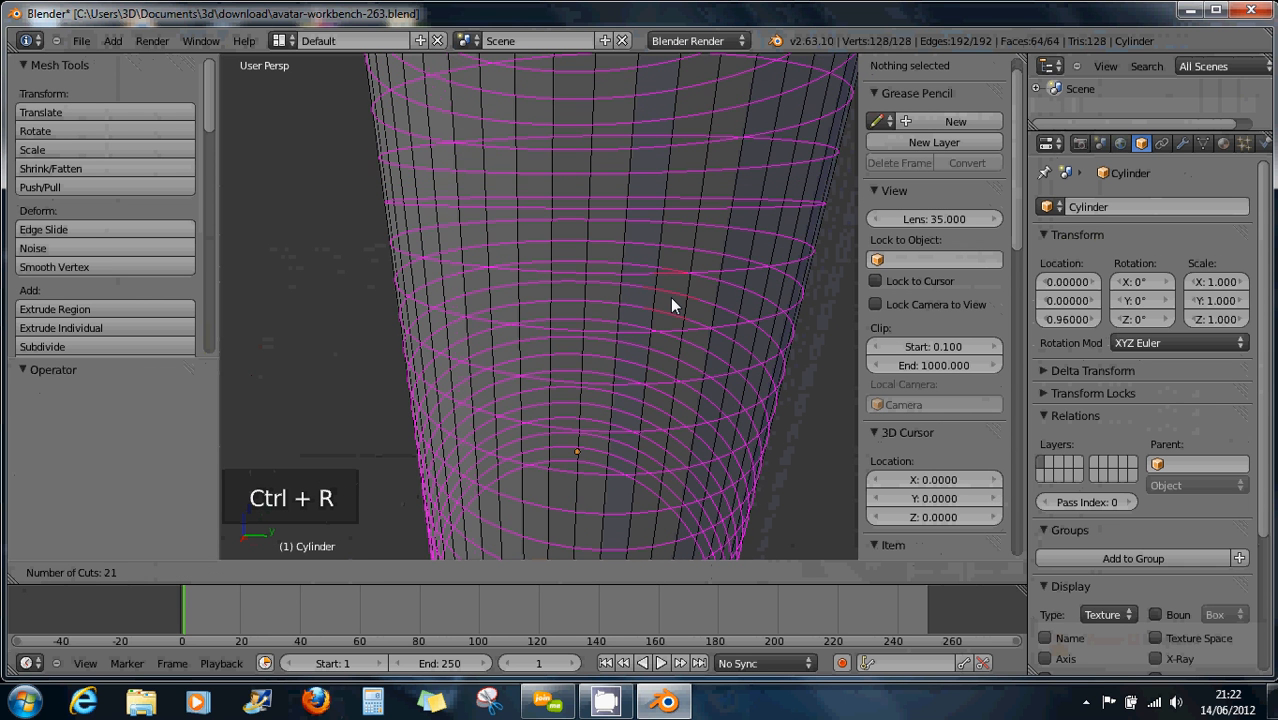
pyautogui.scroll(-20, 670, 305)
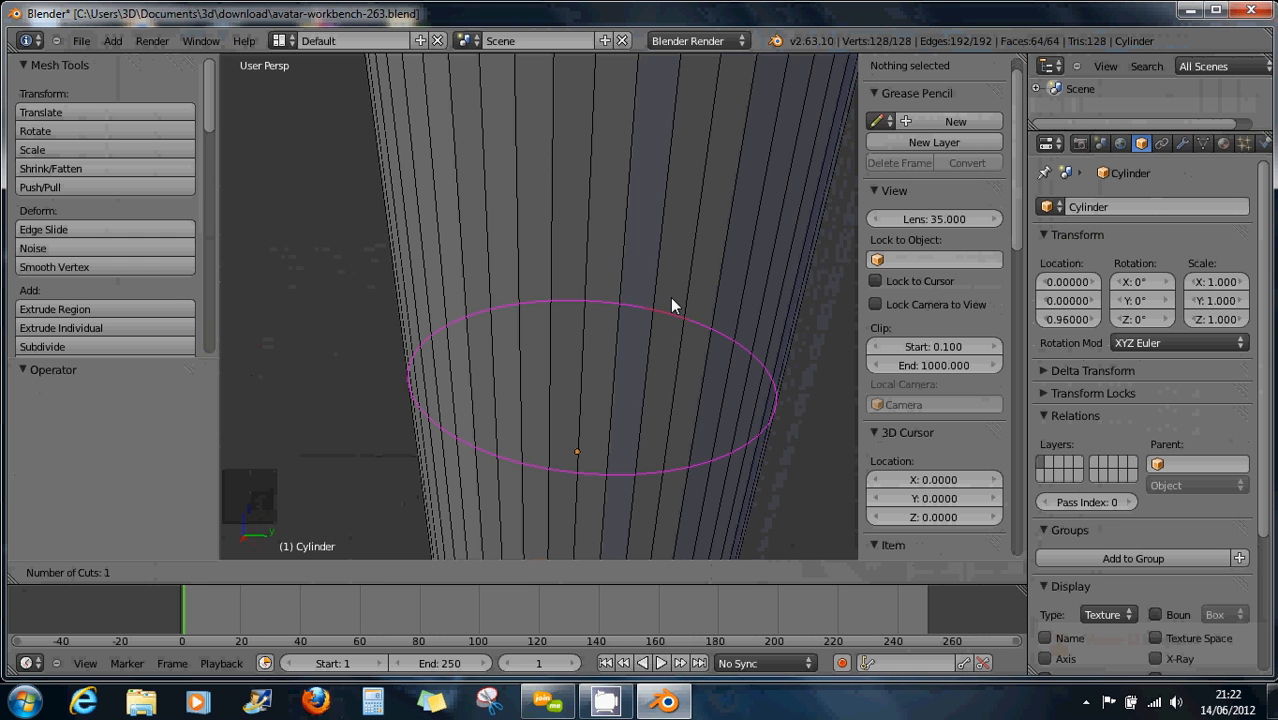
pyautogui.rightClick(671, 299)
# Add 64 evenly spaced horizontal loop cuts around the cylinder's wall, working in the orthographic right side view
pyautogui.press('KP_1')
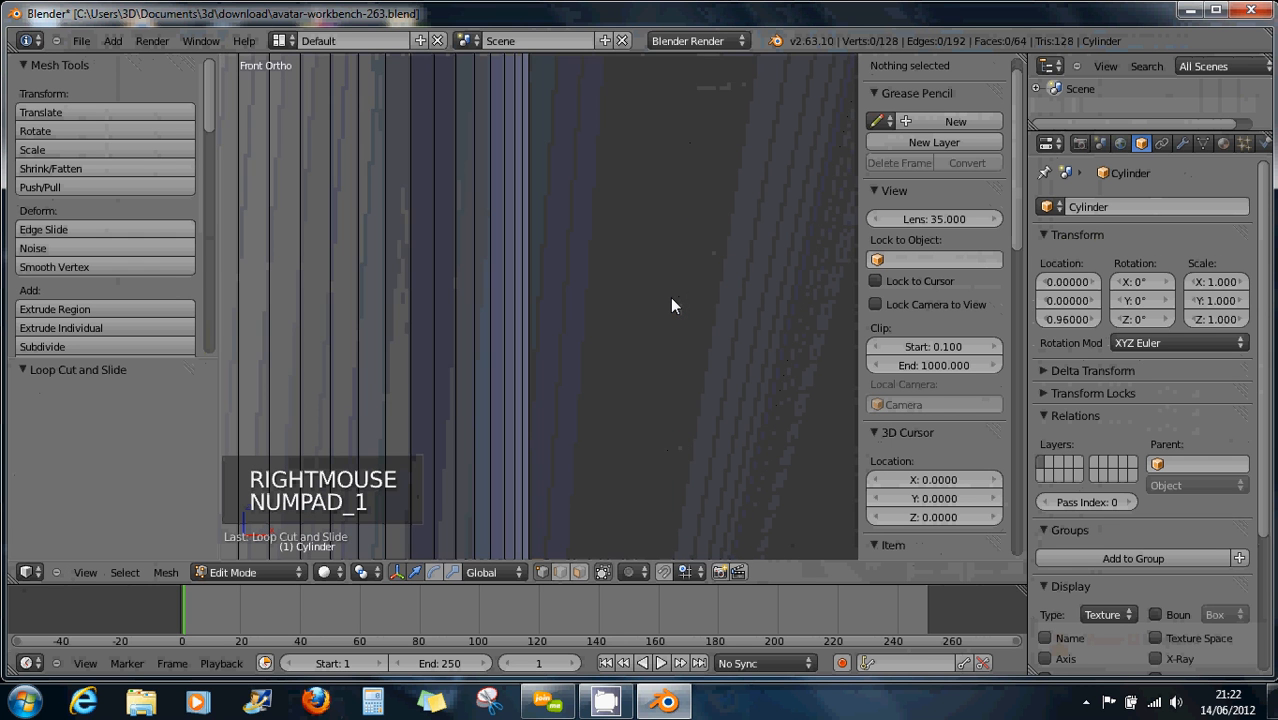
pyautogui.press('KP_3')
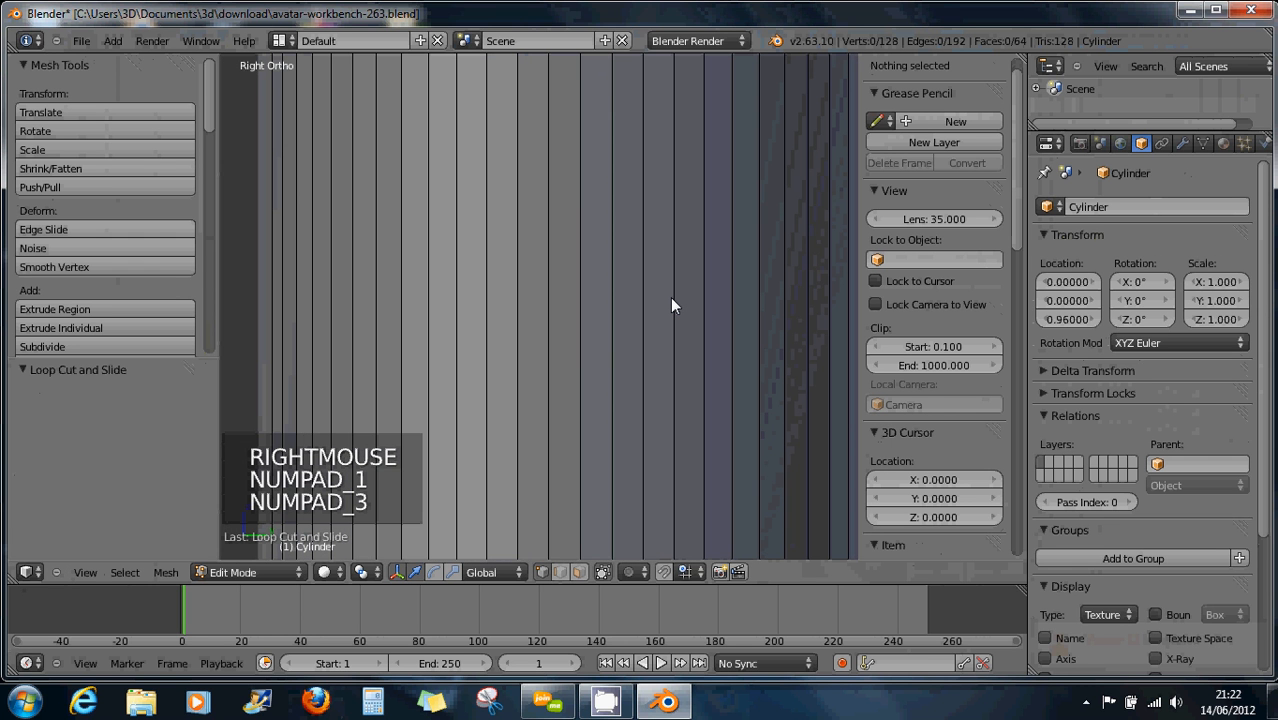
pyautogui.hotkey('ctrl', 'r')
pyautogui.scroll(9, 670, 305)
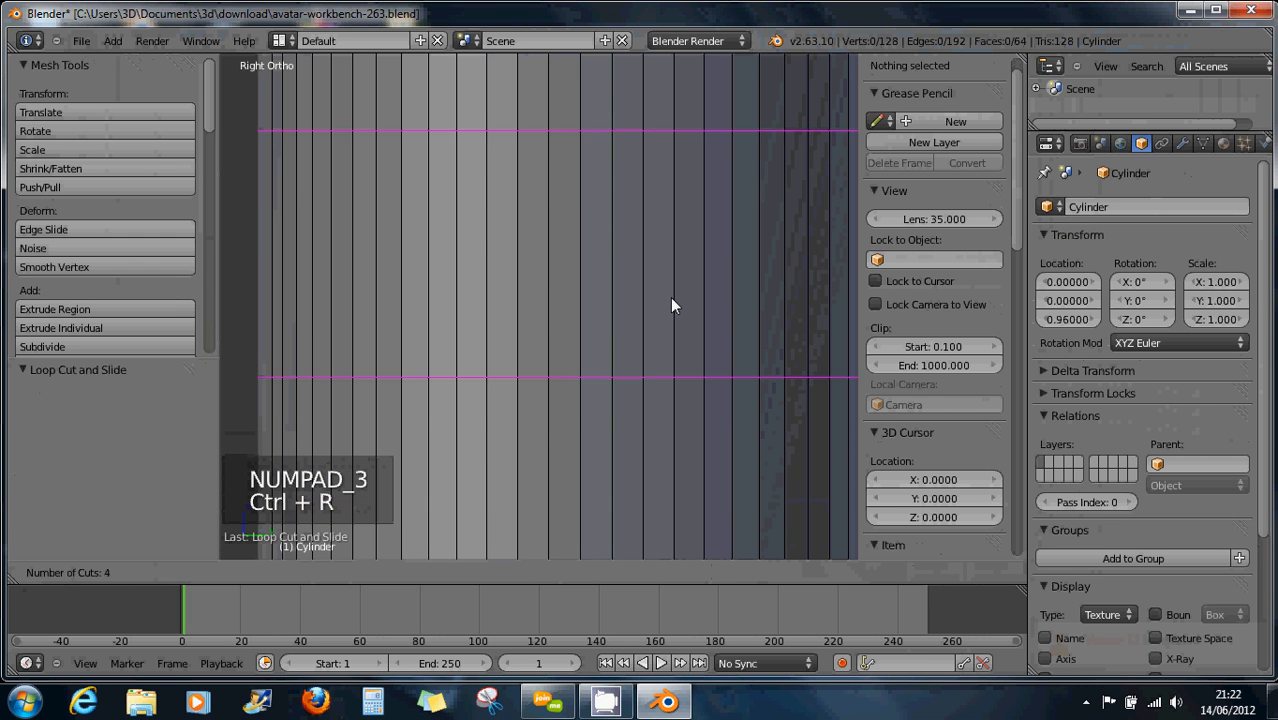
pyautogui.scroll(20, 671, 300)
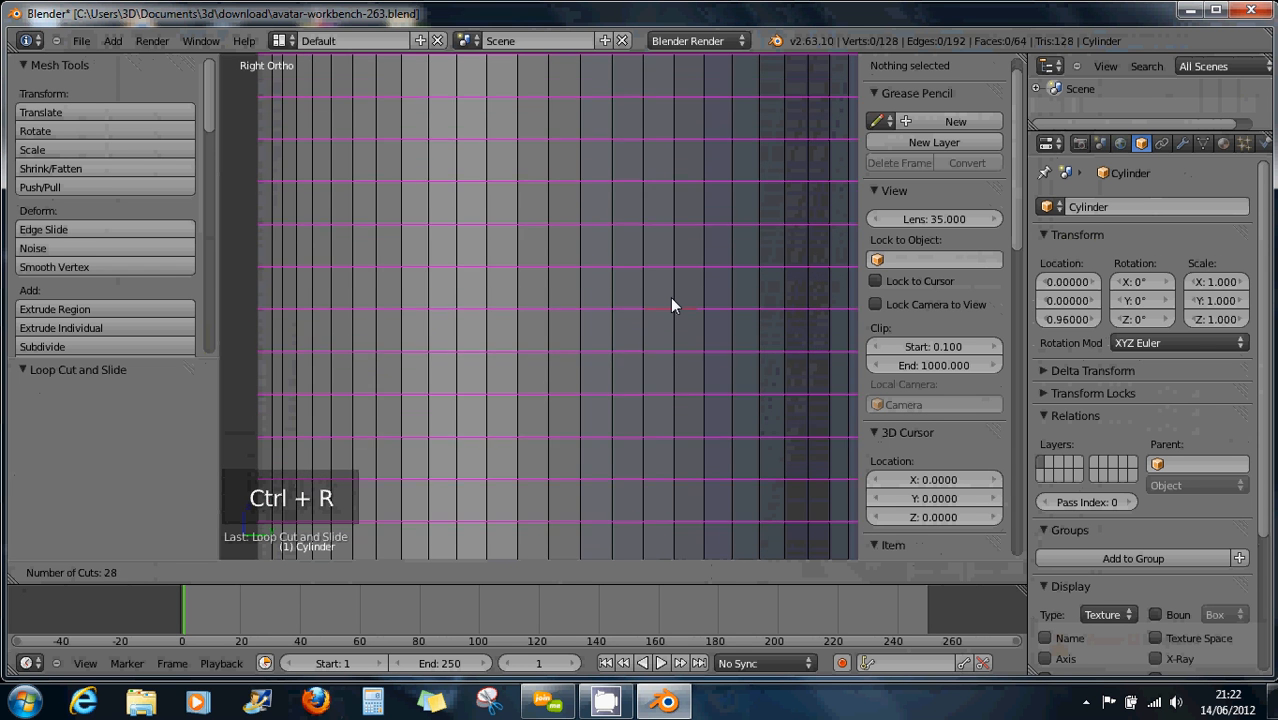
pyautogui.scroll(20, 671, 300)
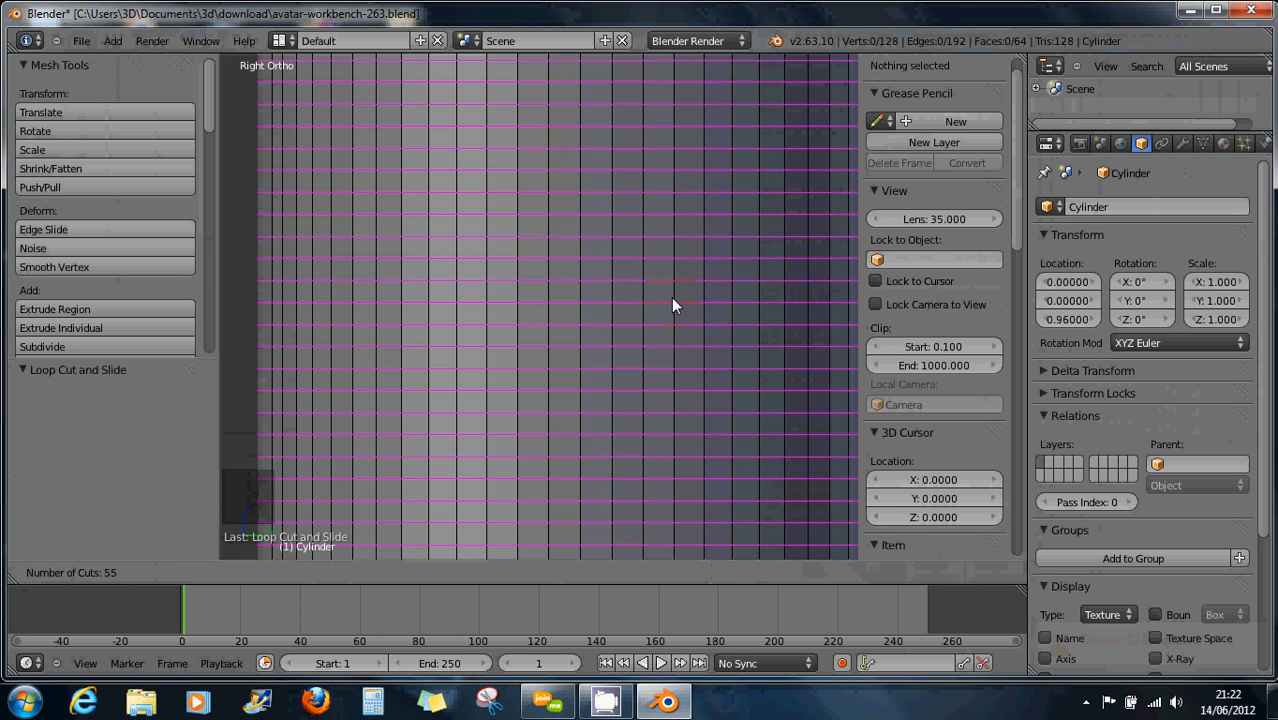
pyautogui.scroll(2, 671, 305)
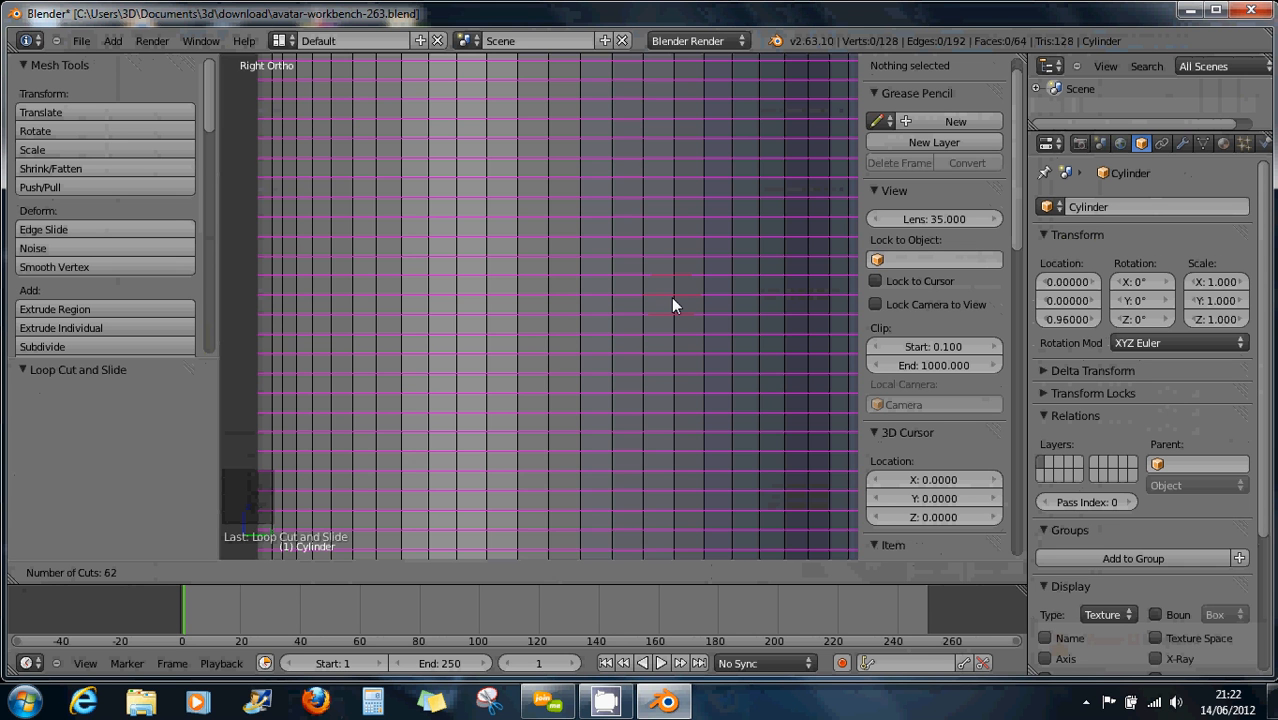
pyautogui.scroll(-1, 673, 306)
pyautogui.scroll(1, 671, 306)
pyautogui.scroll(2, 672, 300)
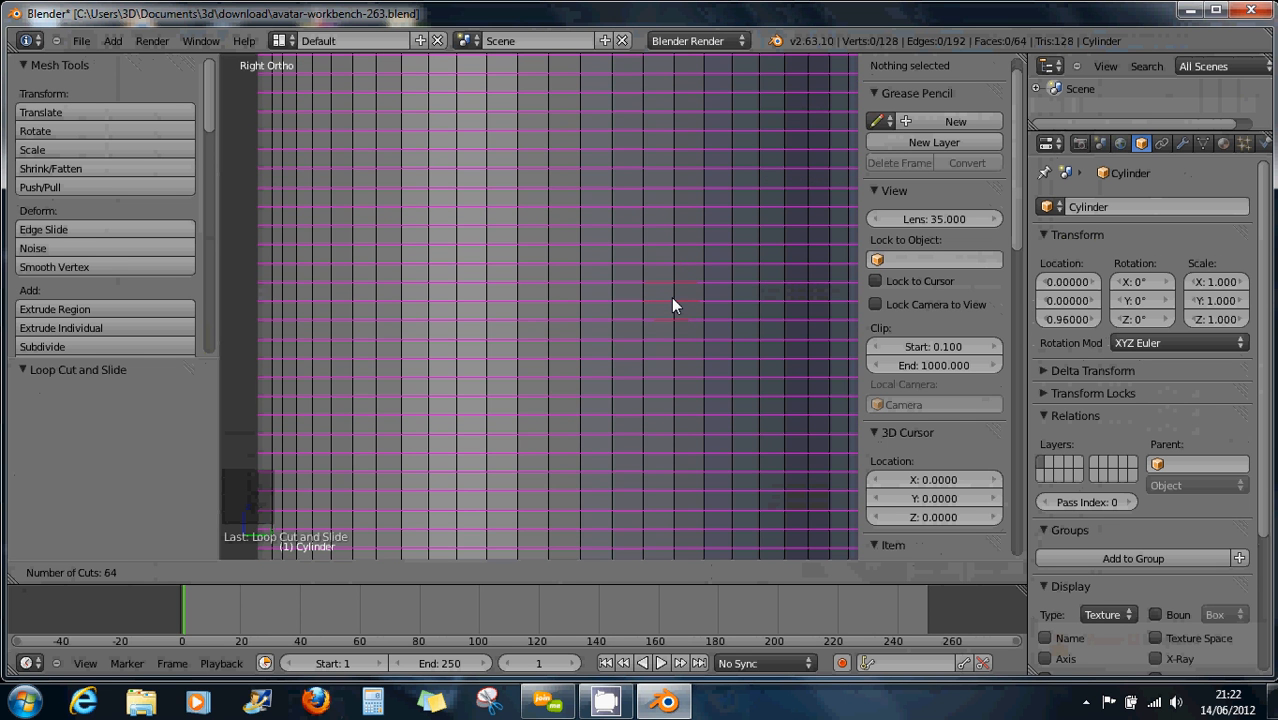
pyautogui.click(672, 298)
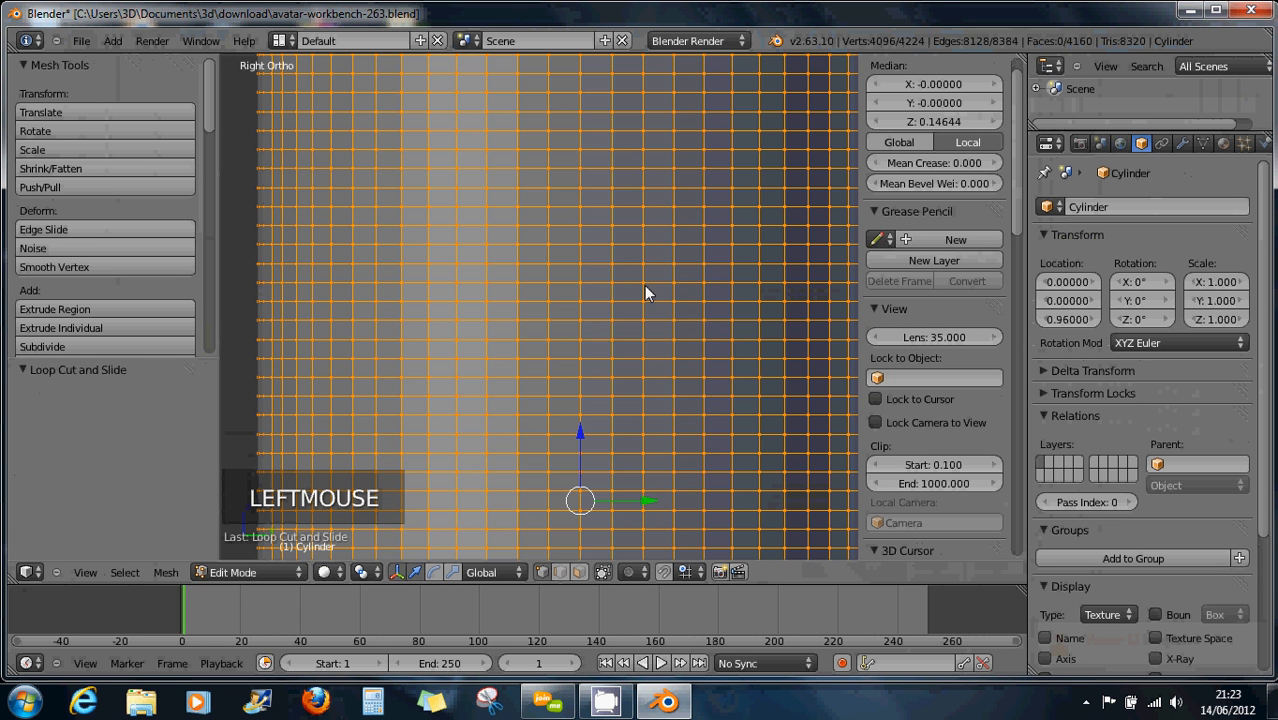
# Examine the density and shape of the new grid faces on the cylinder from close up and from several angles
pyautogui.scroll(5, 645, 290)
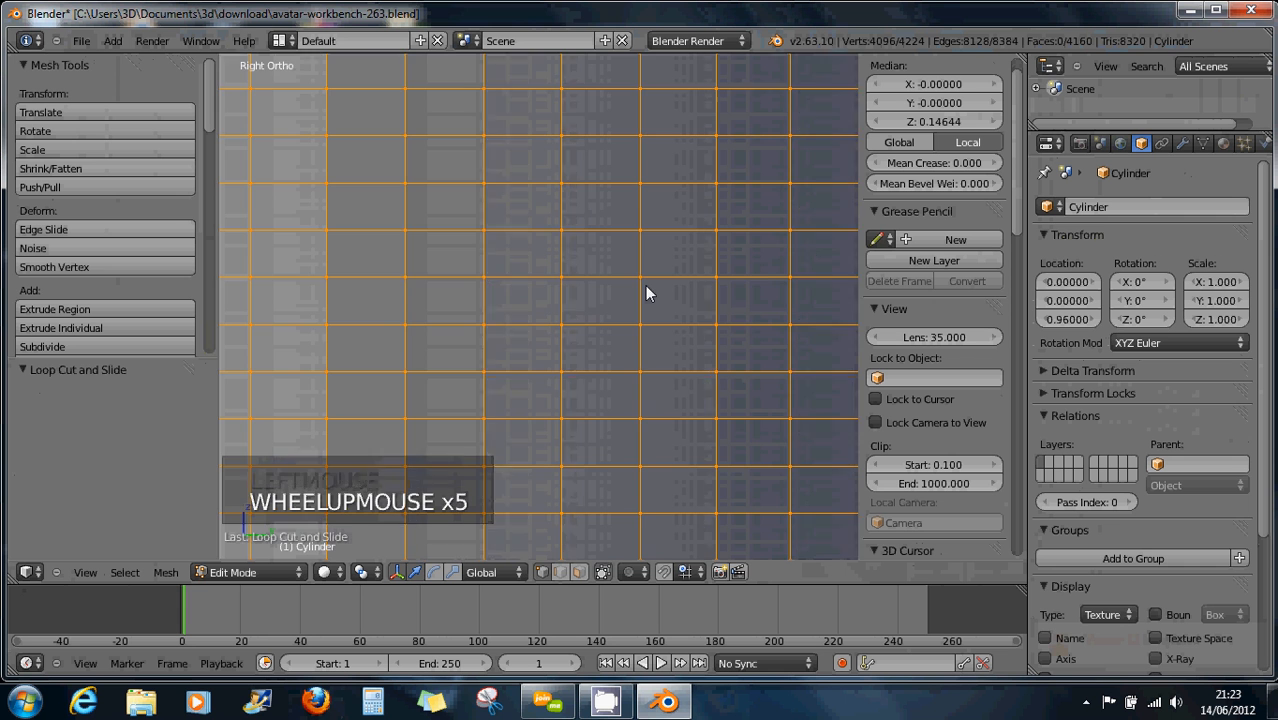
pyautogui.scroll(-10, 645, 292)
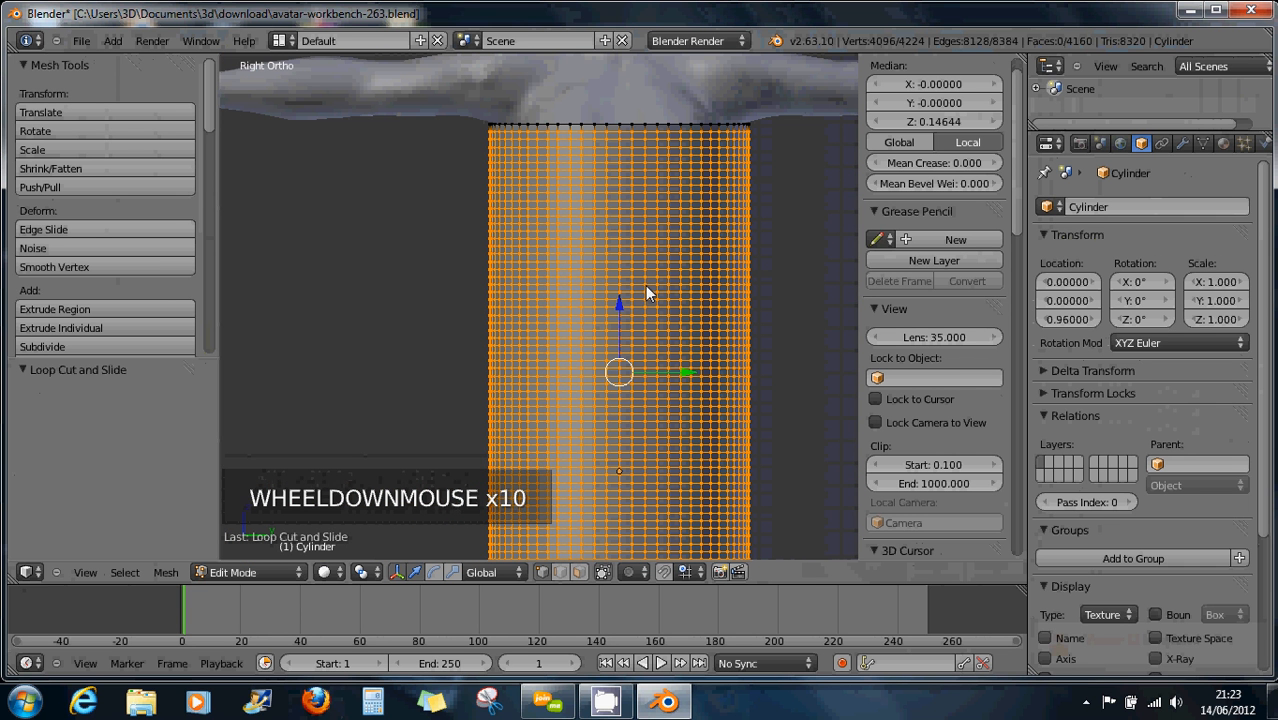
pyautogui.moveTo(596, 228); pyautogui.dragTo(697, 327, button='middle')
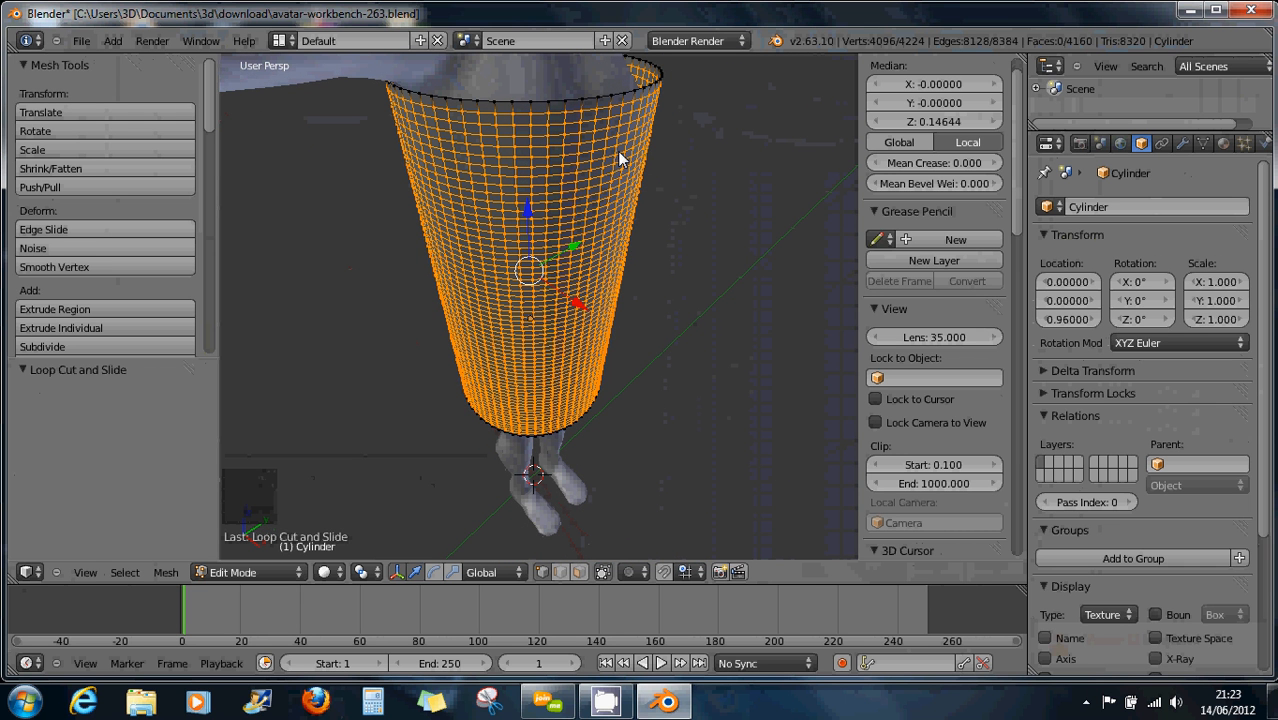
pyautogui.scroll(1, 585, 172)
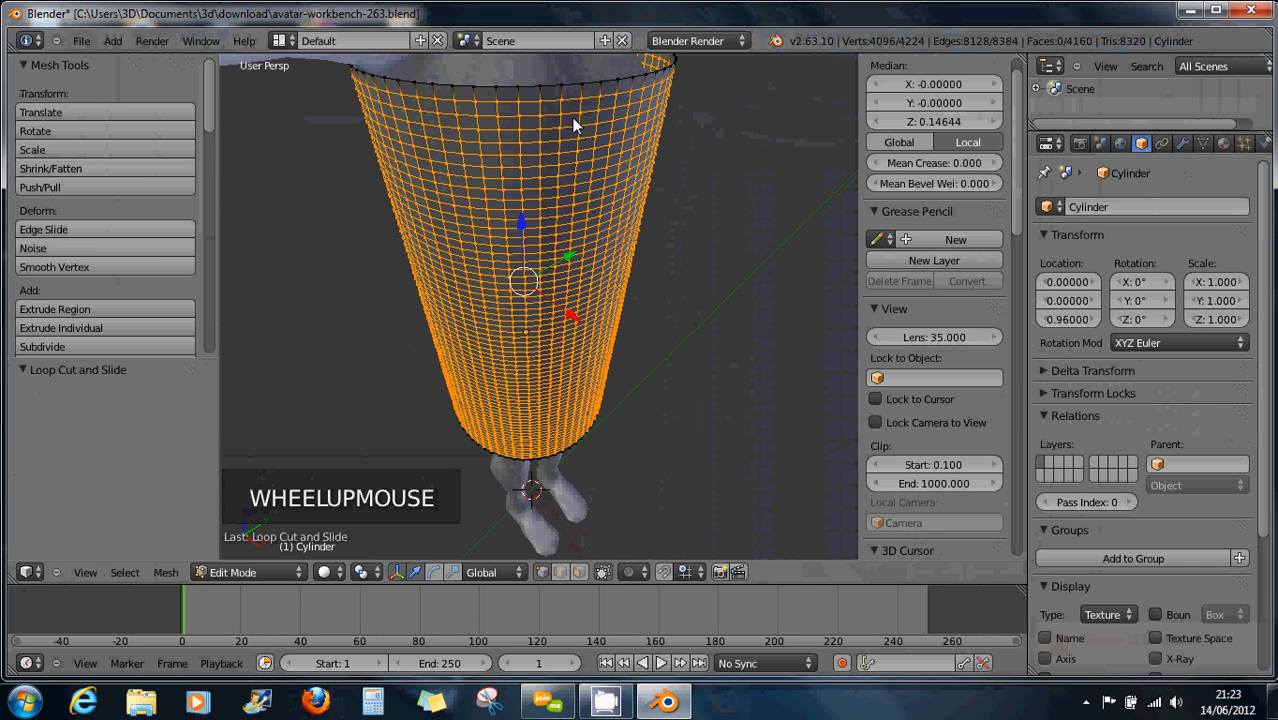
pyautogui.scroll(1, 550, 140)
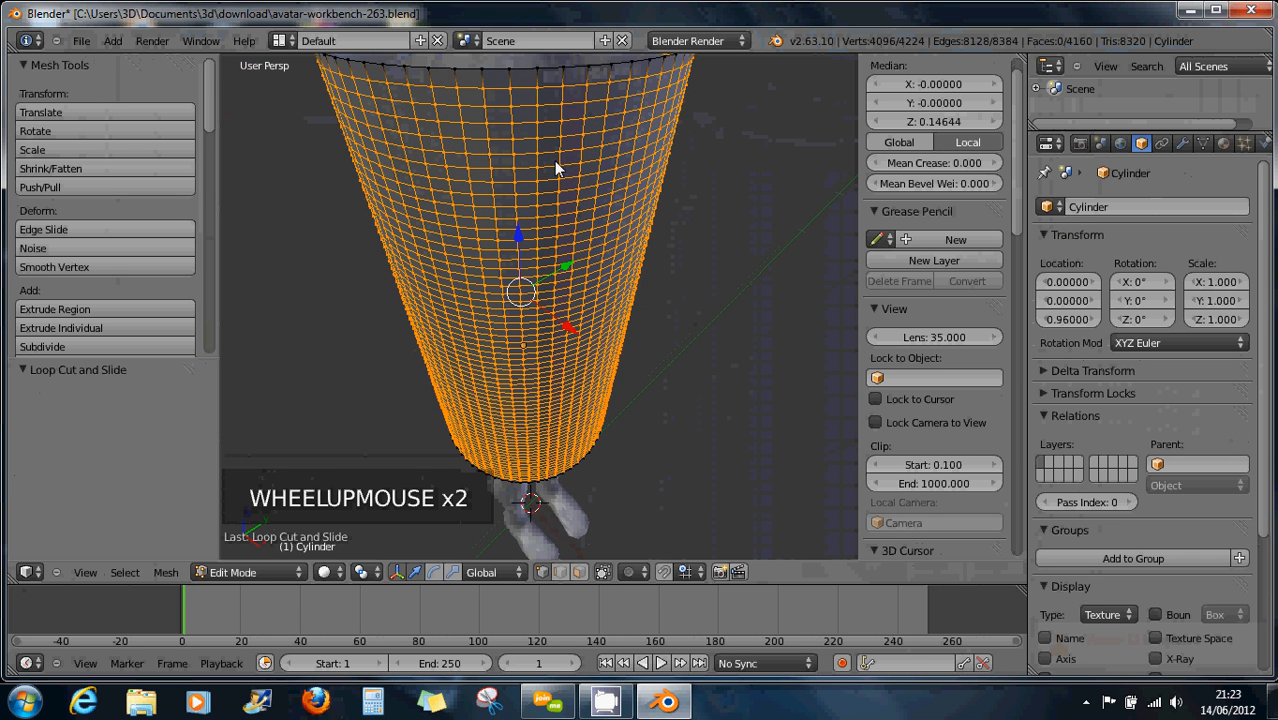
pyautogui.moveTo(555, 160); pyautogui.dragTo(562, 131, button='middle')
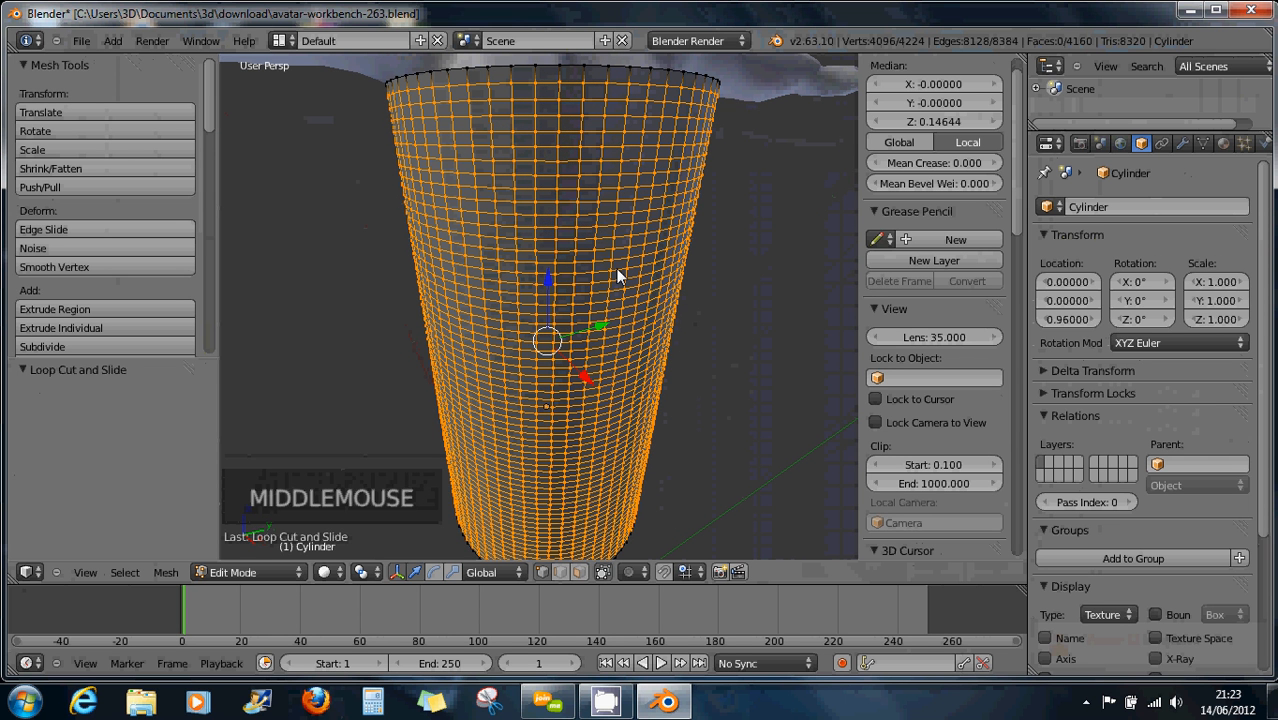
pyautogui.moveTo(522, 274); pyautogui.dragTo(586, 249, button='middle')
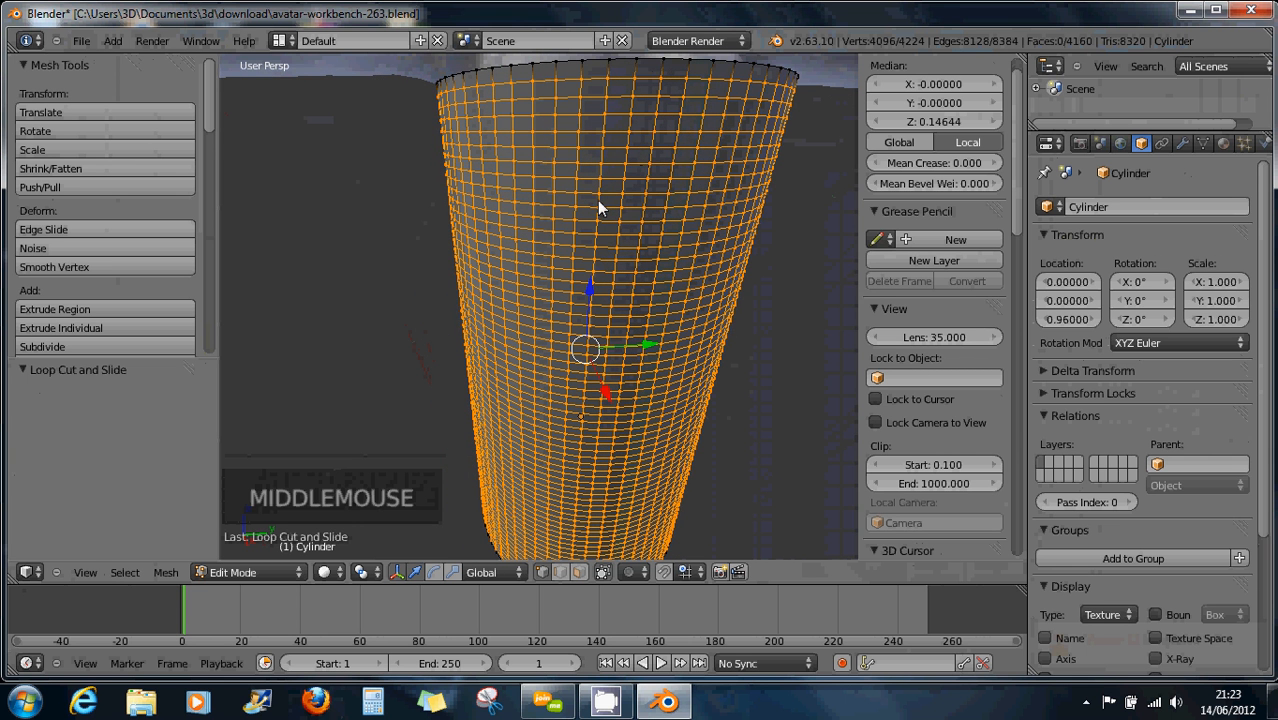
pyautogui.moveTo(597, 202); pyautogui.dragTo(650, 270, button='middle')
pyautogui.scroll(-3, 626, 260)
# Return to Object Mode and select the avatar's lowerBody and upperBody meshes one after the other to identify them
pyautogui.press('Tab')
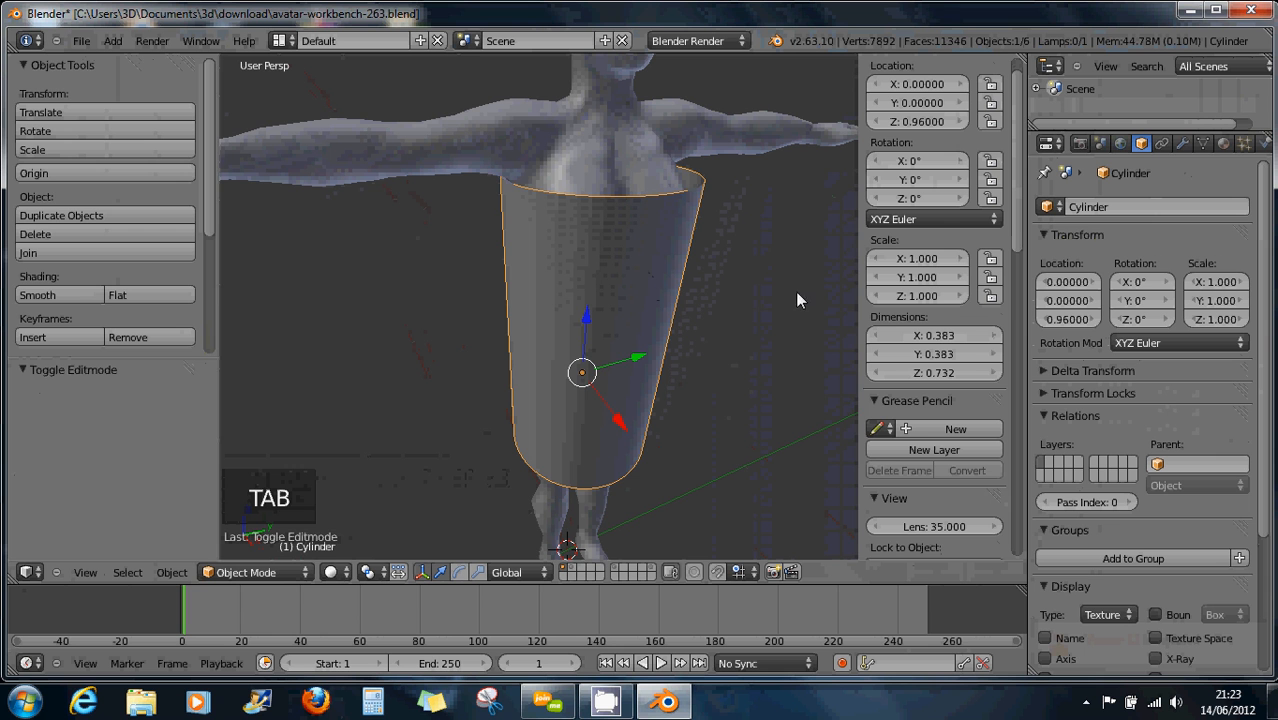
pyautogui.click(931, 258)
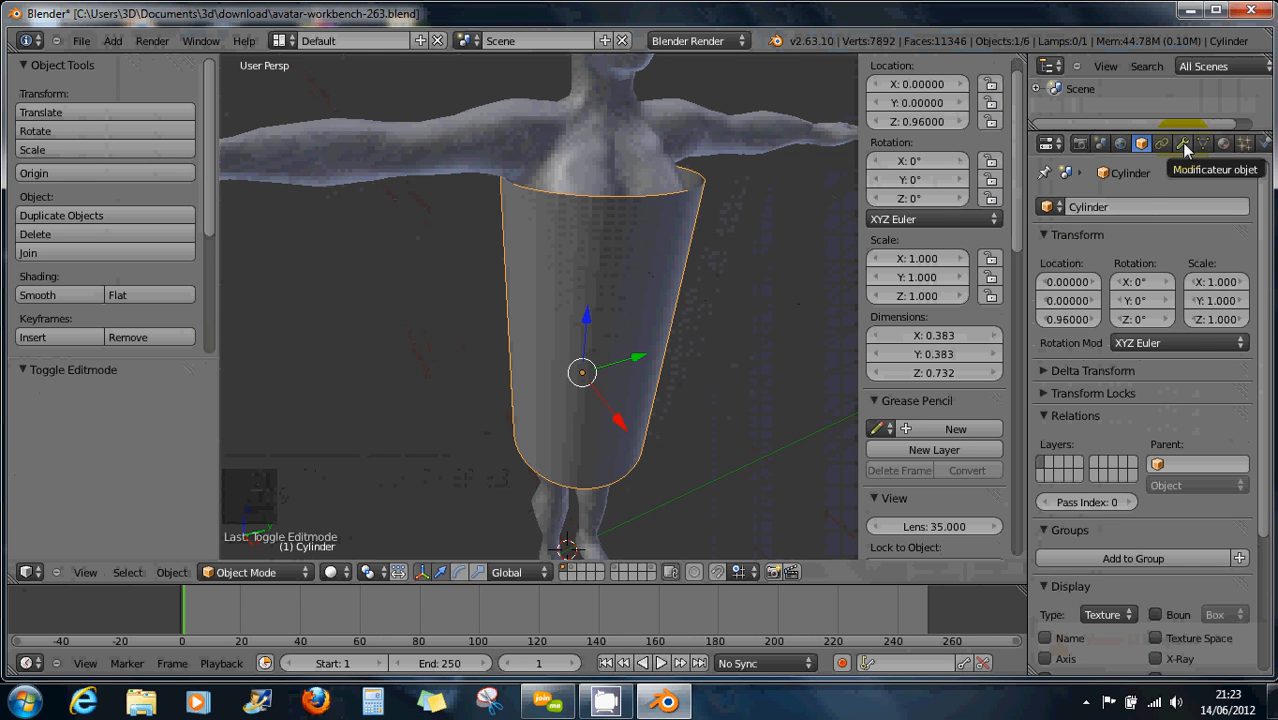
pyautogui.middleClick(741, 356)
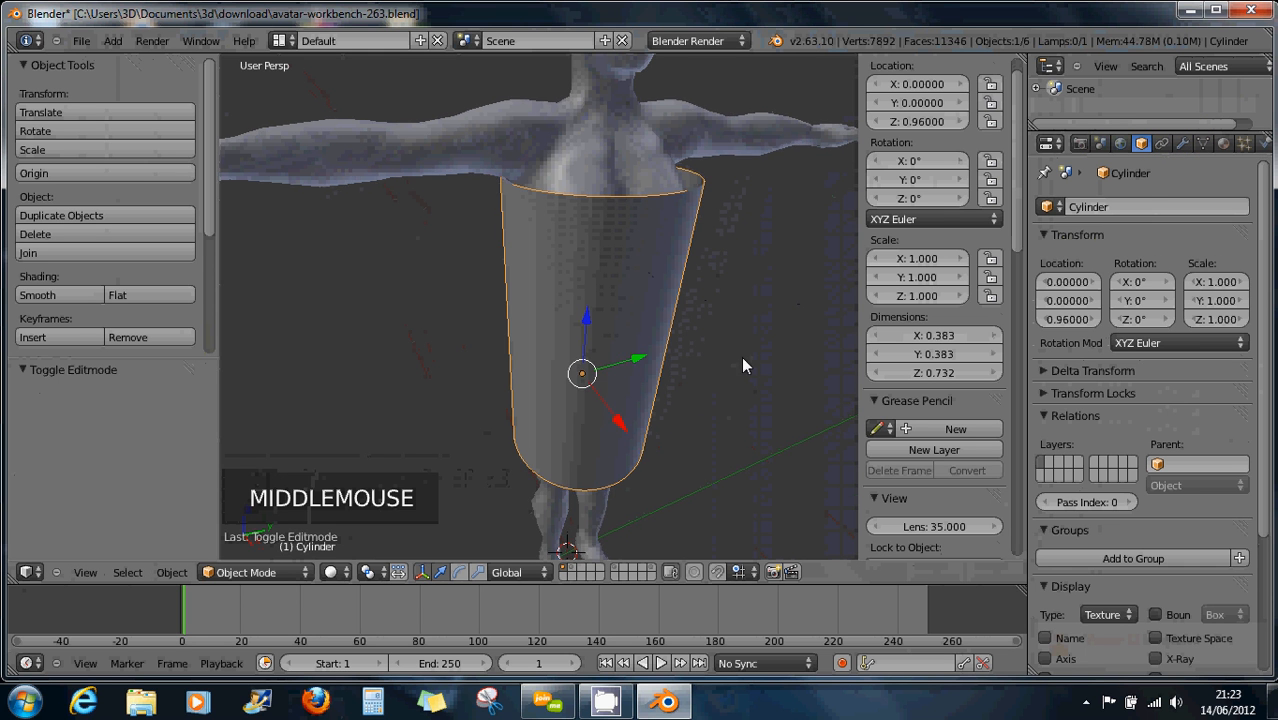
pyautogui.moveTo(741, 356); pyautogui.dragTo(661, 362, button='middle')
pyautogui.scroll(-2, 665, 370)
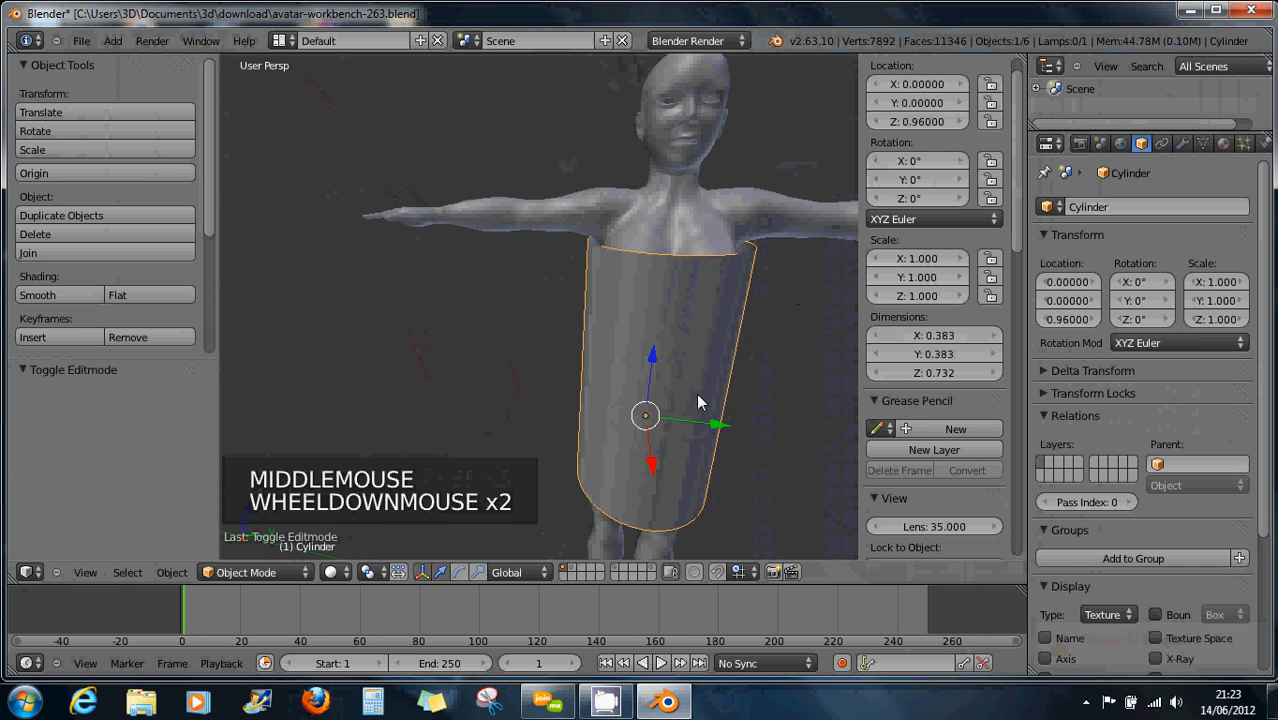
pyautogui.rightClick(671, 545)
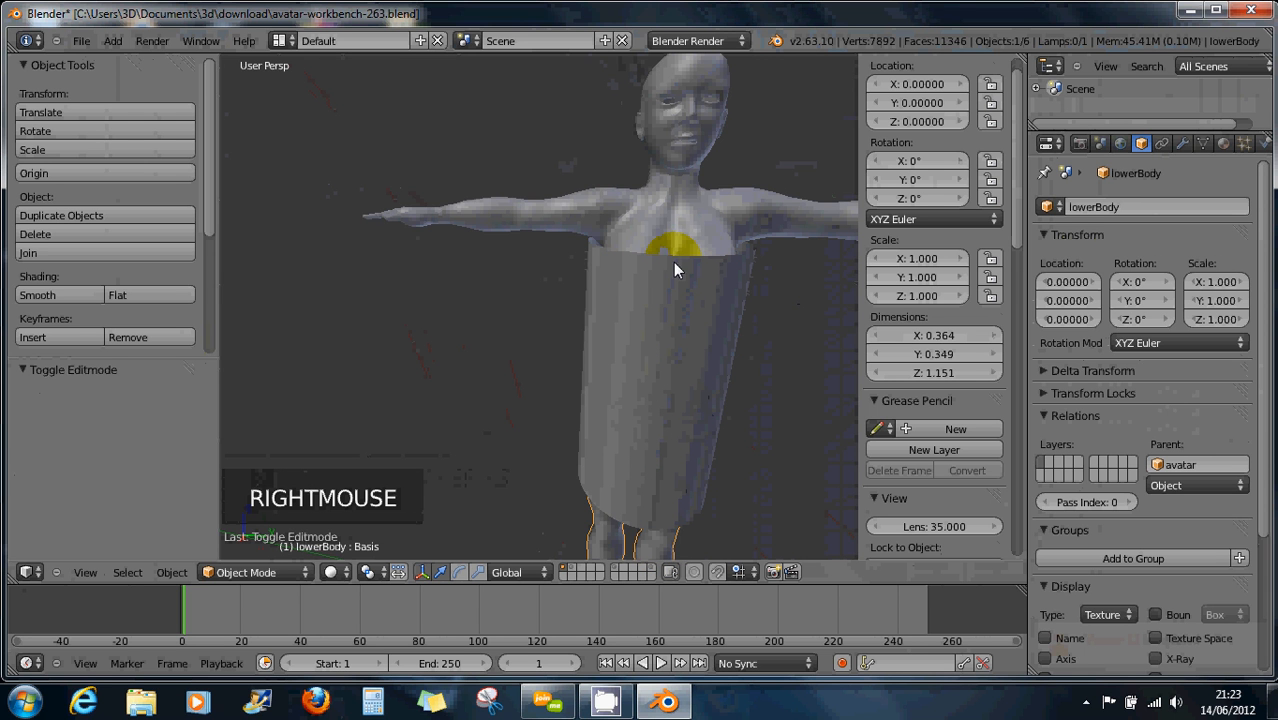
pyautogui.rightClick(688, 223)
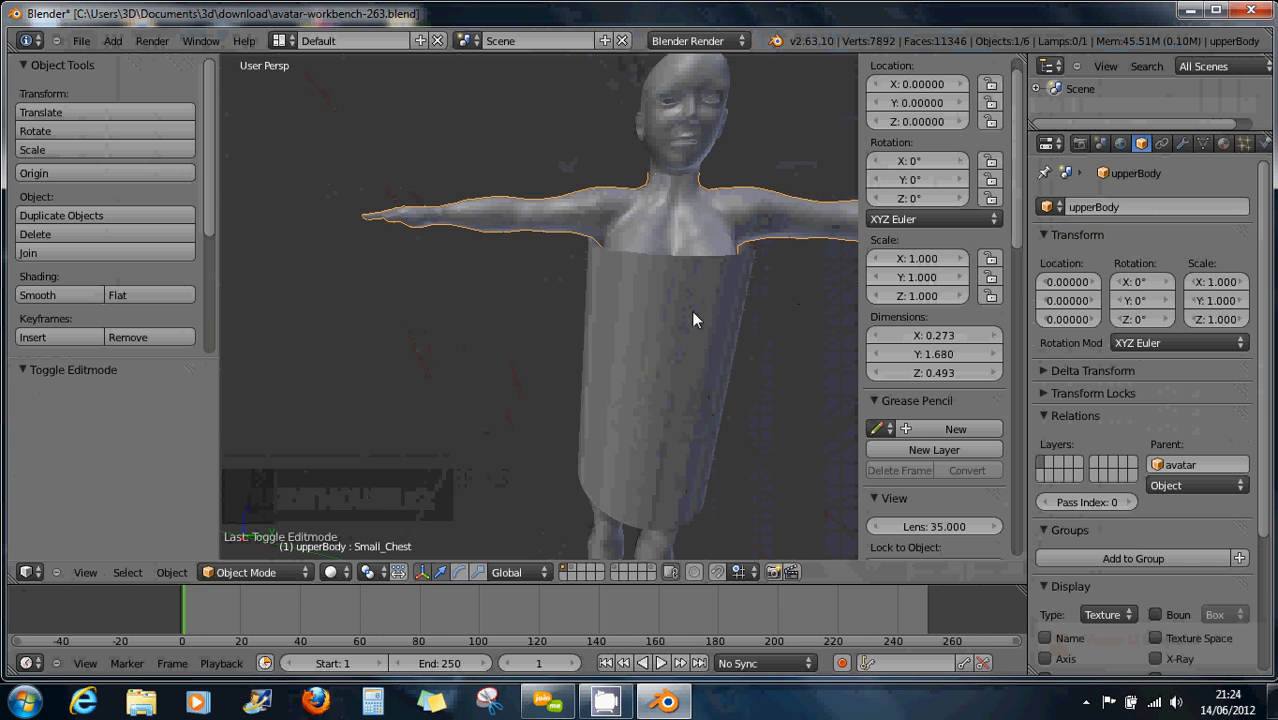
pyautogui.keyDown('shift'); pyautogui.moveTo(691, 311); pyautogui.dragTo(623, 290, button='middle'); pyautogui.keyUp('shift')
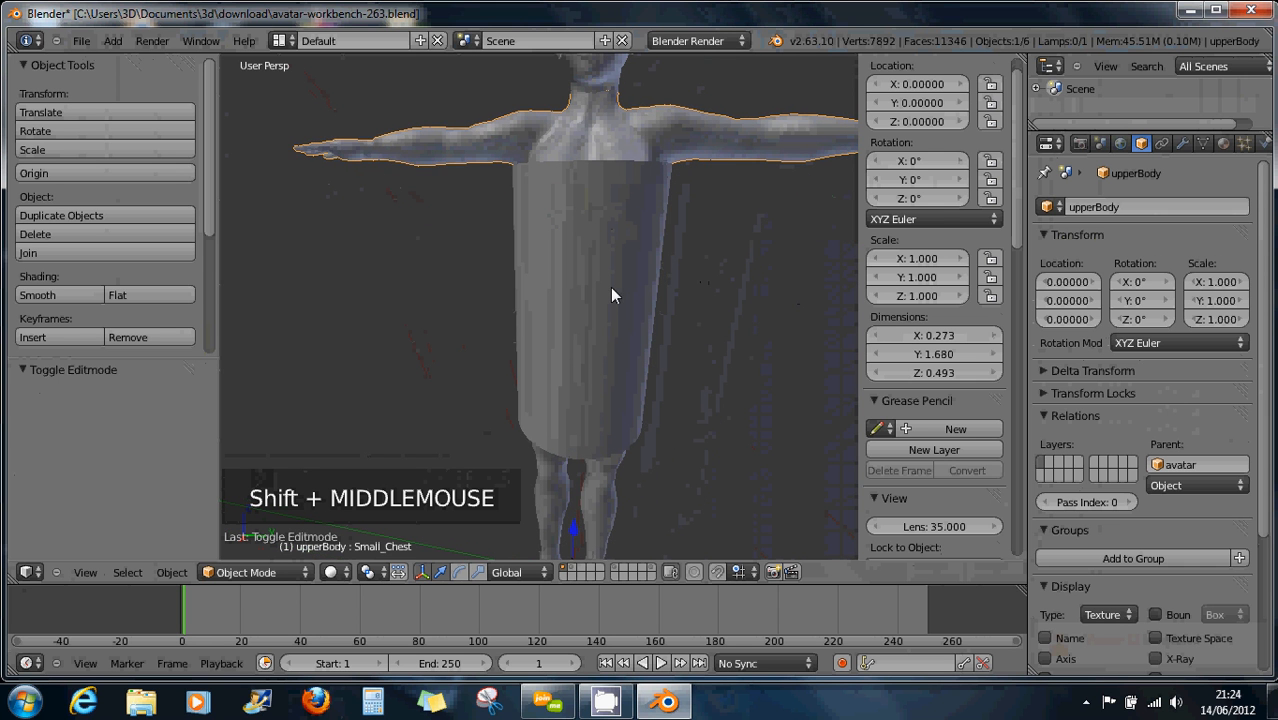
# Select the cylinder and add a Shrinkwrap modifier to it
pyautogui.rightClick(611, 295)
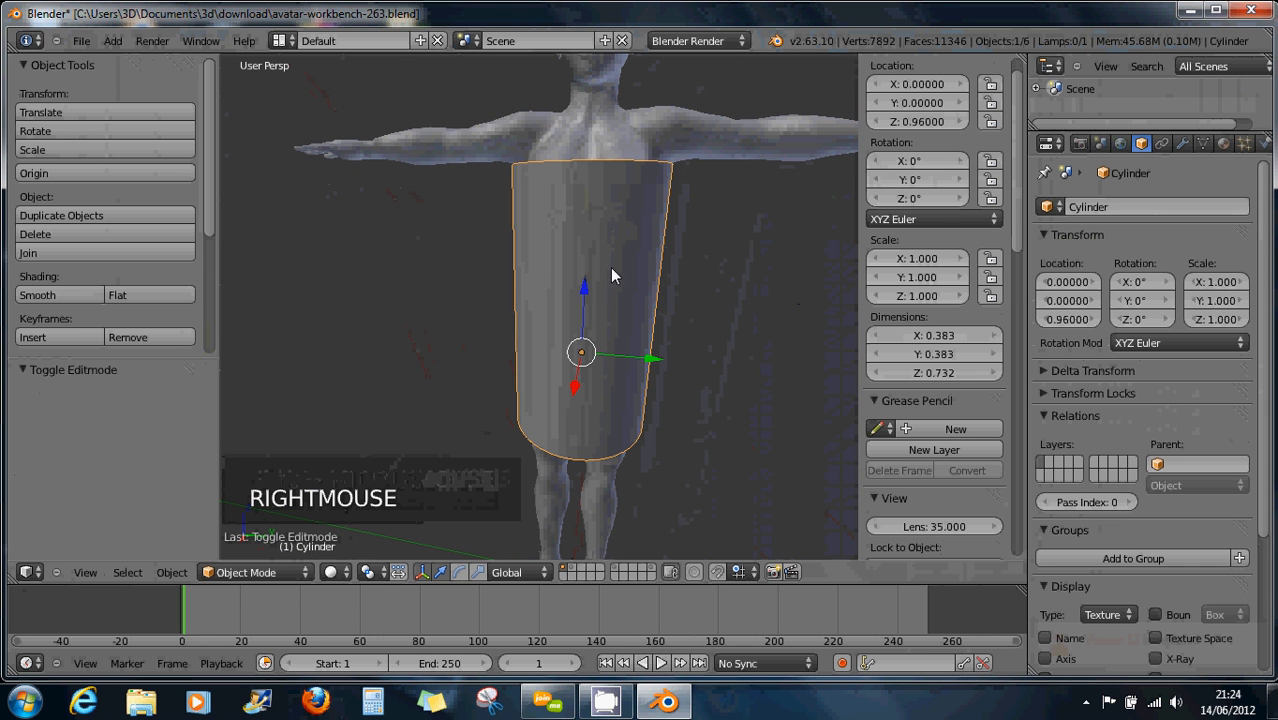
pyautogui.click(1181, 143)
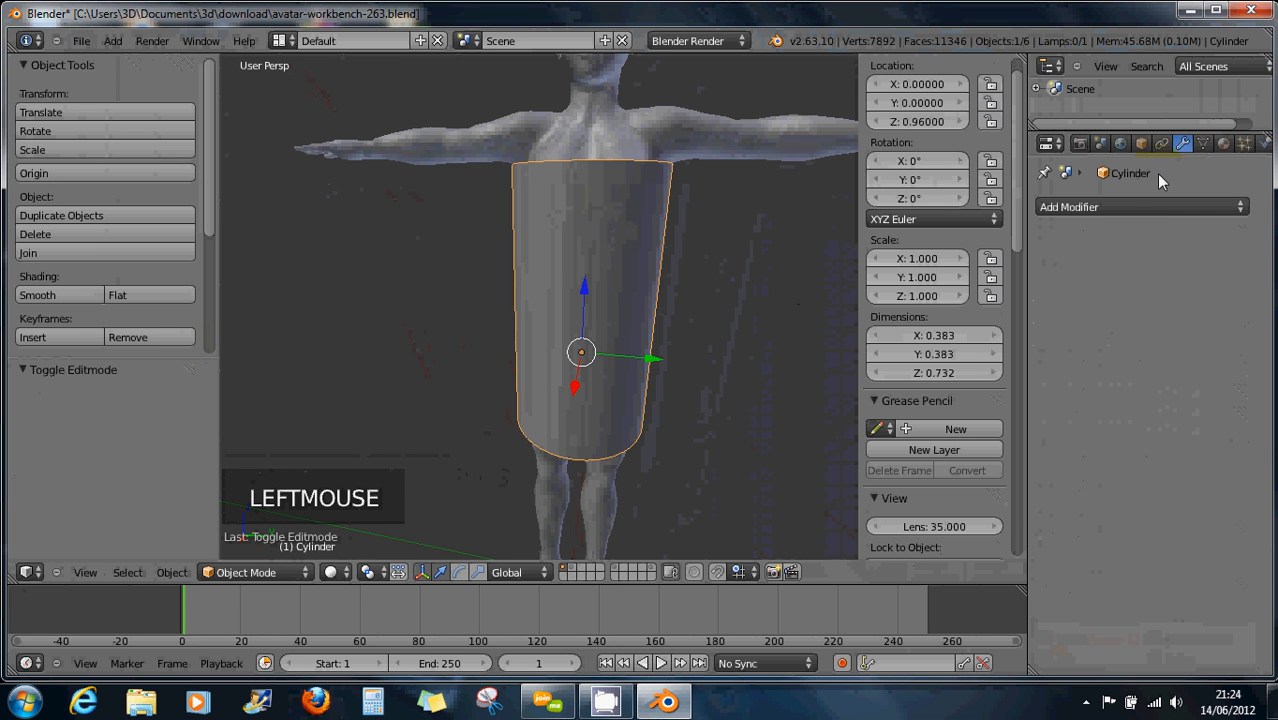
pyautogui.click(1130, 208)
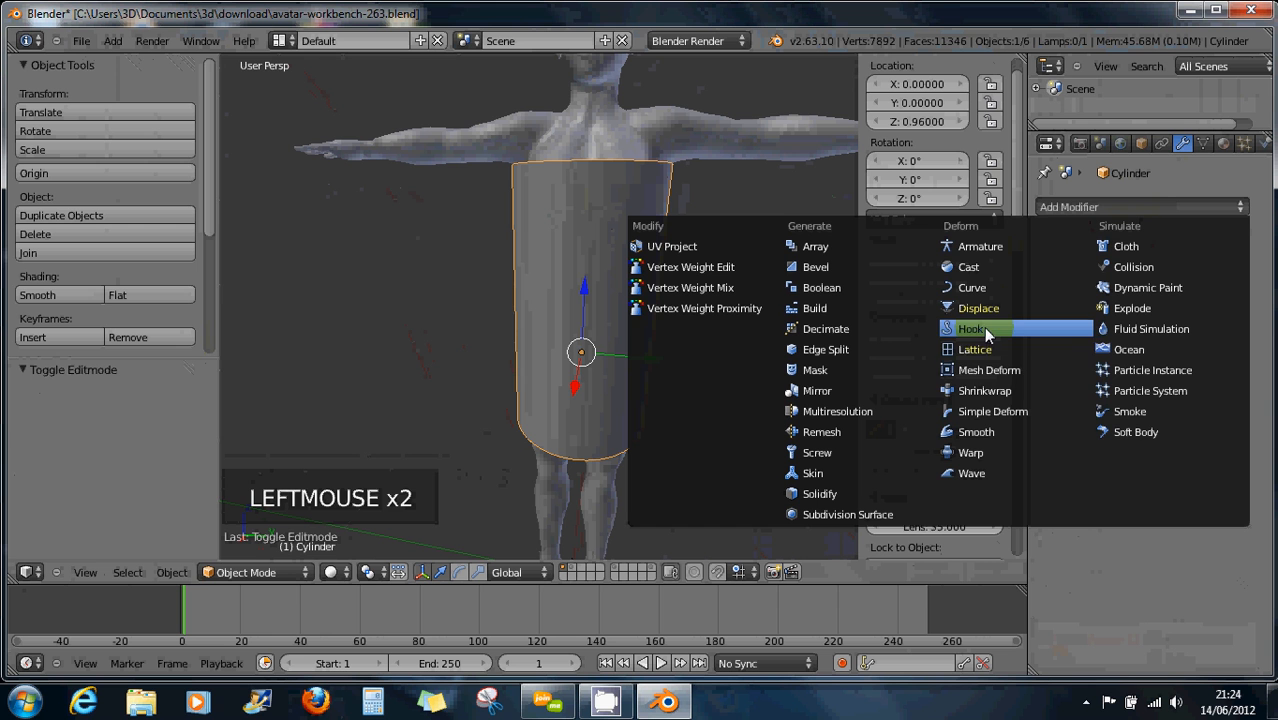
pyautogui.click(985, 390)
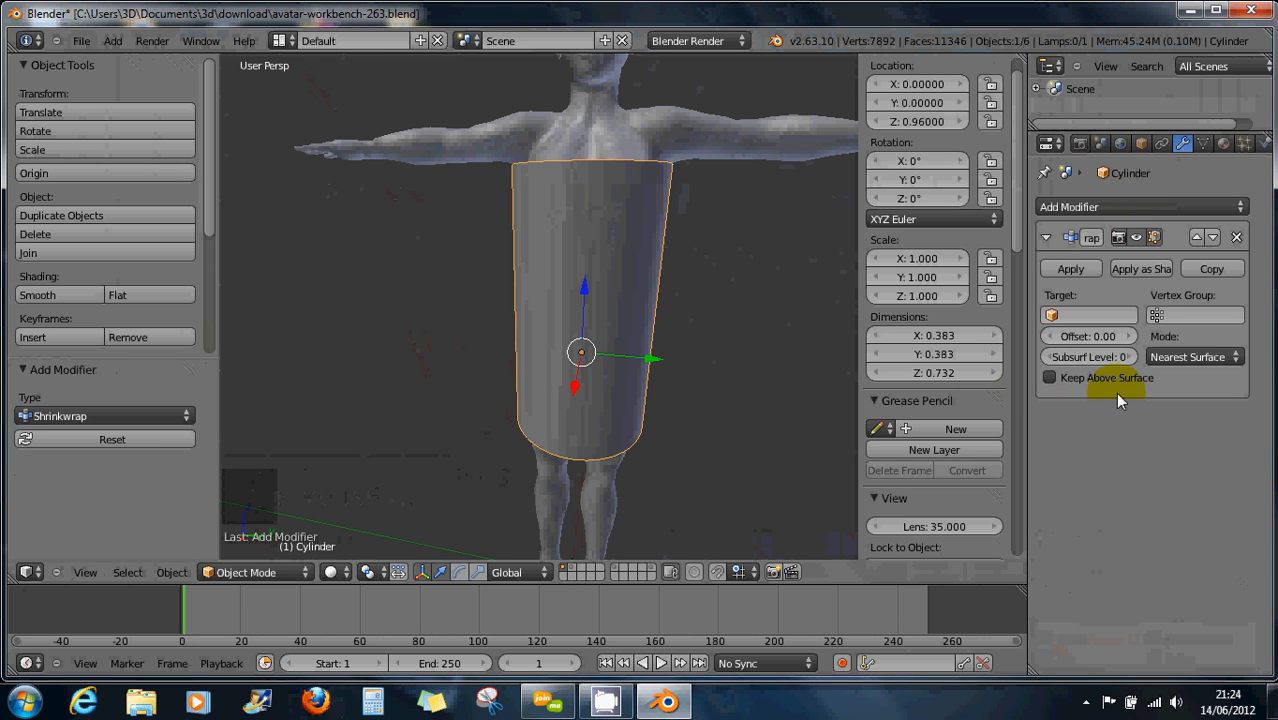
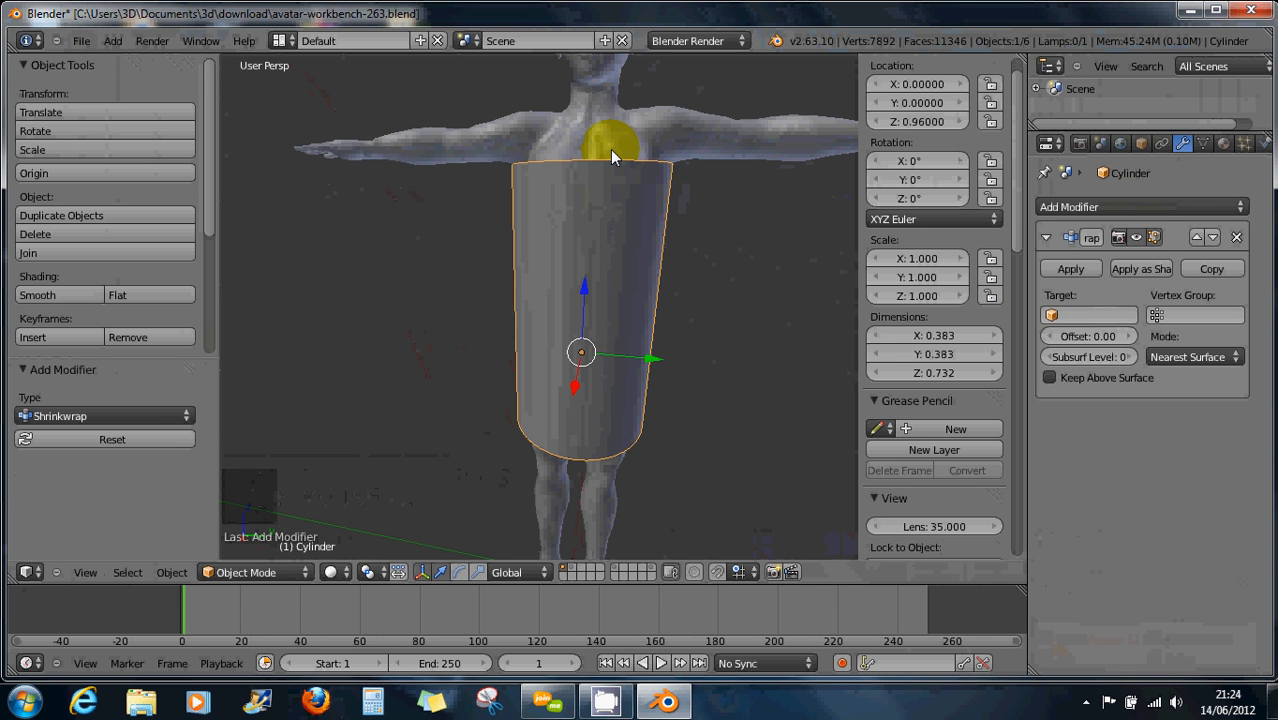
# Set the Shrinkwrap modifier's target to upperBody, replacing the mistakenly picked skirt
pyautogui.click(1052, 316)
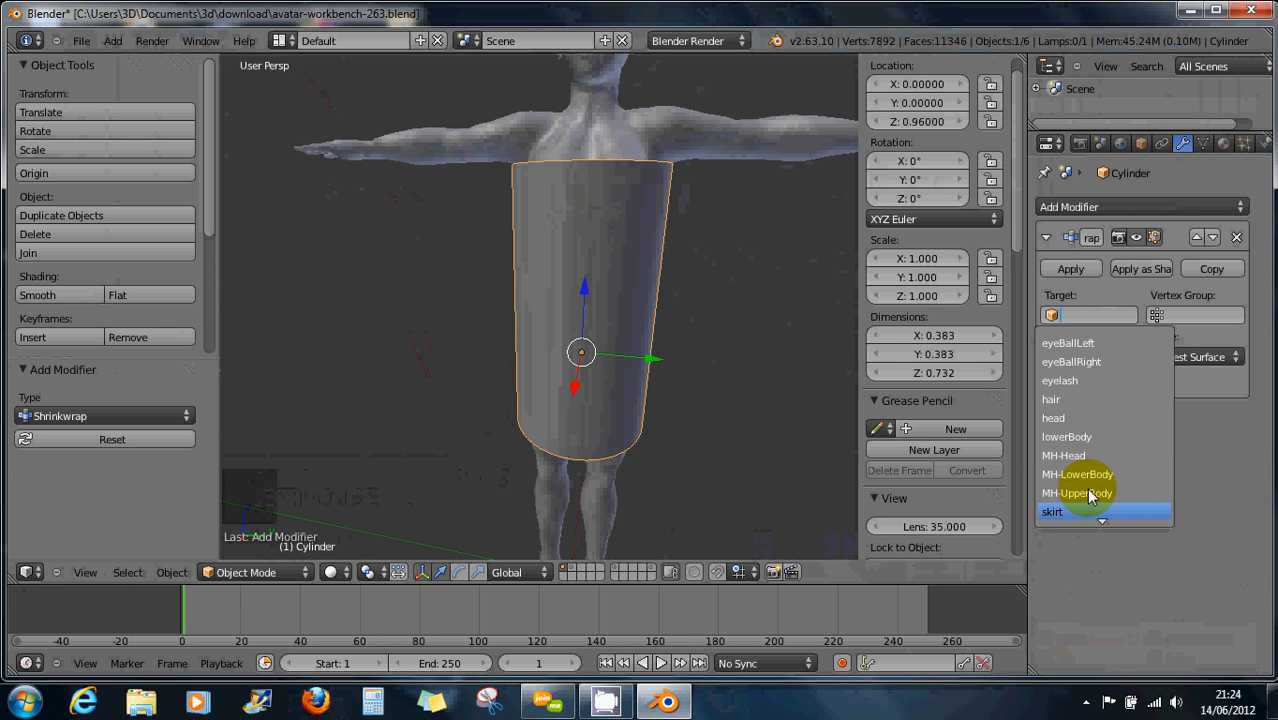
pyautogui.click(1103, 521)
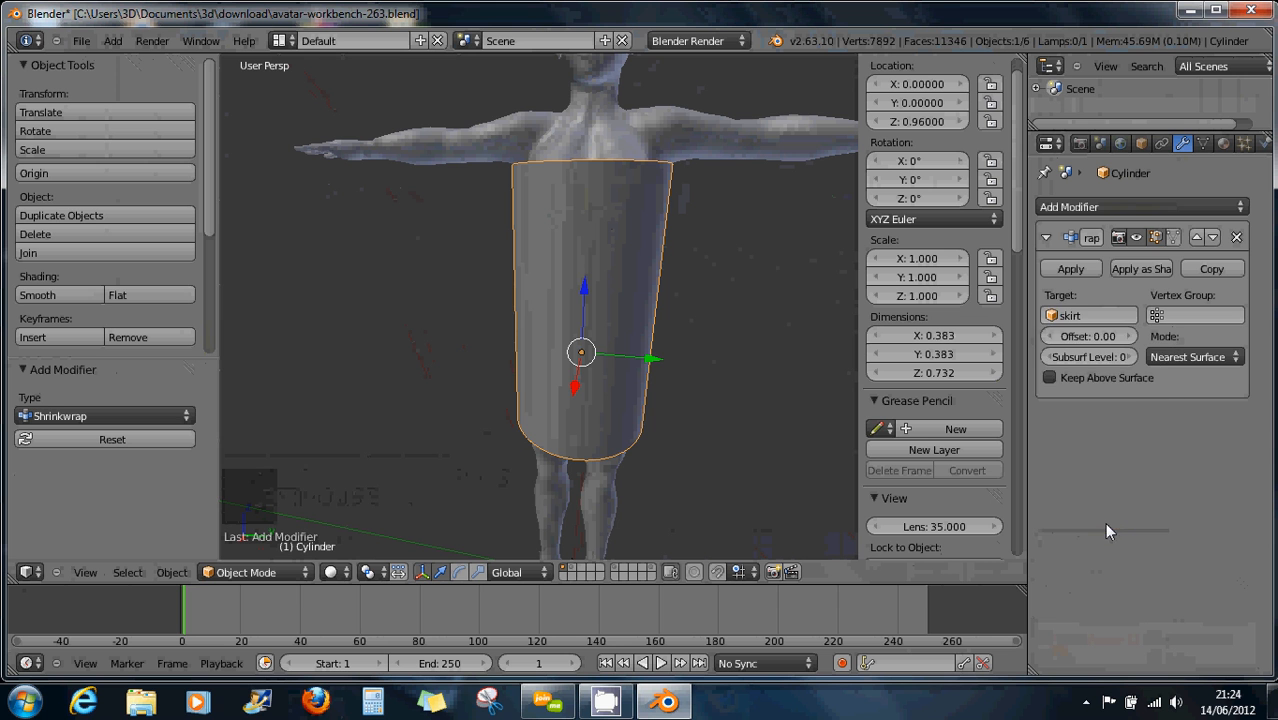
pyautogui.click(1050, 315)
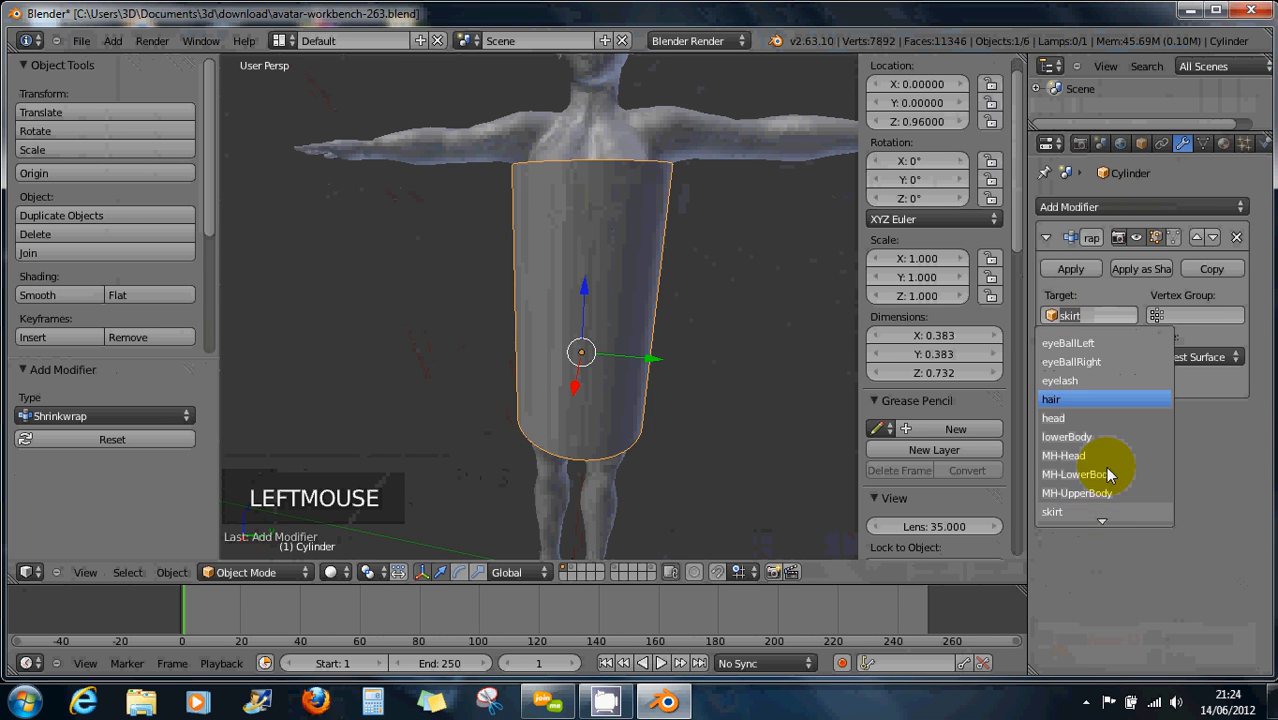
pyautogui.click(1089, 511)
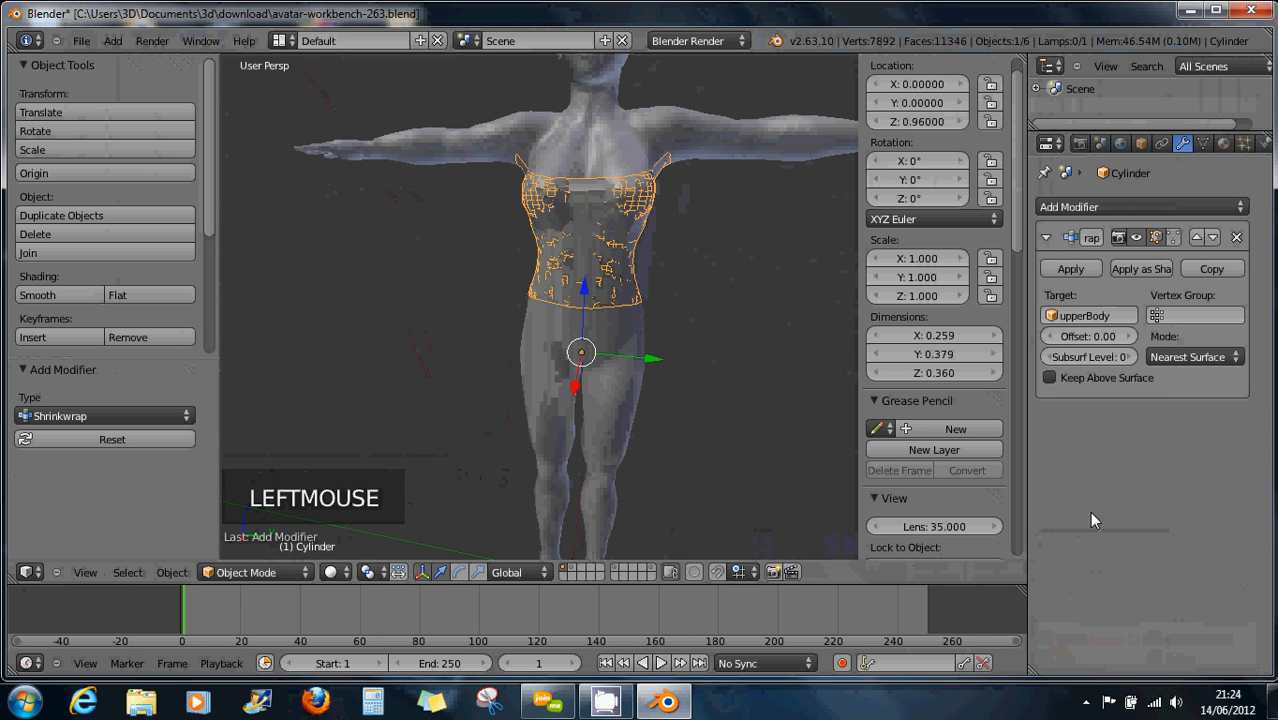
# Inspect how the shrinkwrapped cylinder fits the torso, selecting the lowerBody mesh for comparison and reselecting the cylinder
pyautogui.moveTo(638, 244)
pyautogui.mouseDown(button='middle')
pyautogui.moveTo(653, 244)
pyautogui.moveTo(641, 241)
pyautogui.mouseUp(button='middle')
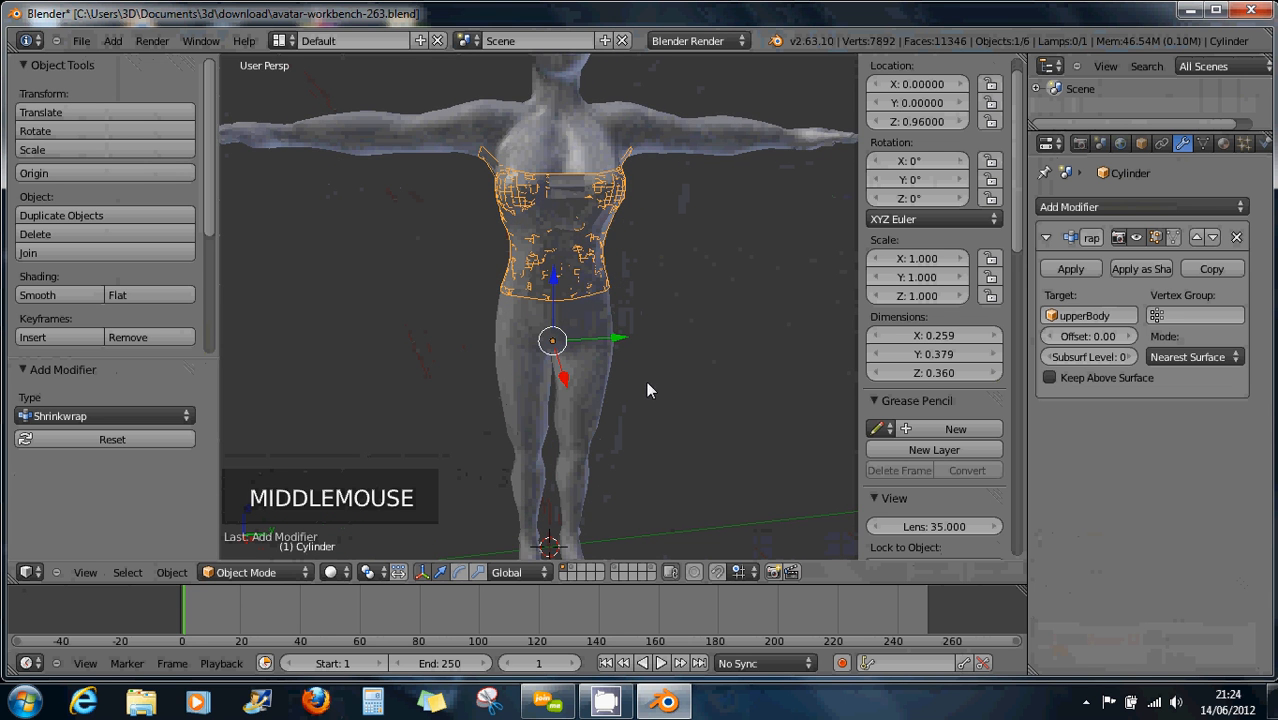
pyautogui.scroll(4, 622, 336)
pyautogui.moveTo(552, 271); pyautogui.dragTo(585, 262, button='middle')
pyautogui.scroll(-2, 639, 277)
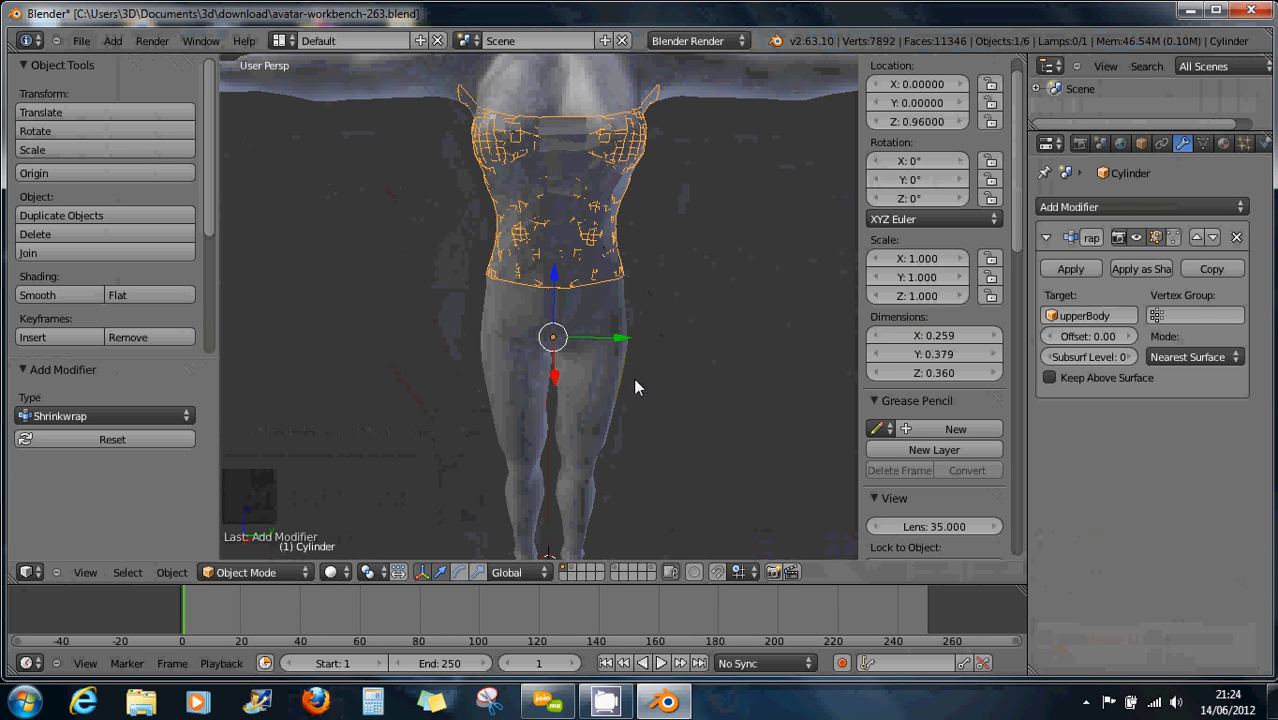
pyautogui.rightClick(605, 380)
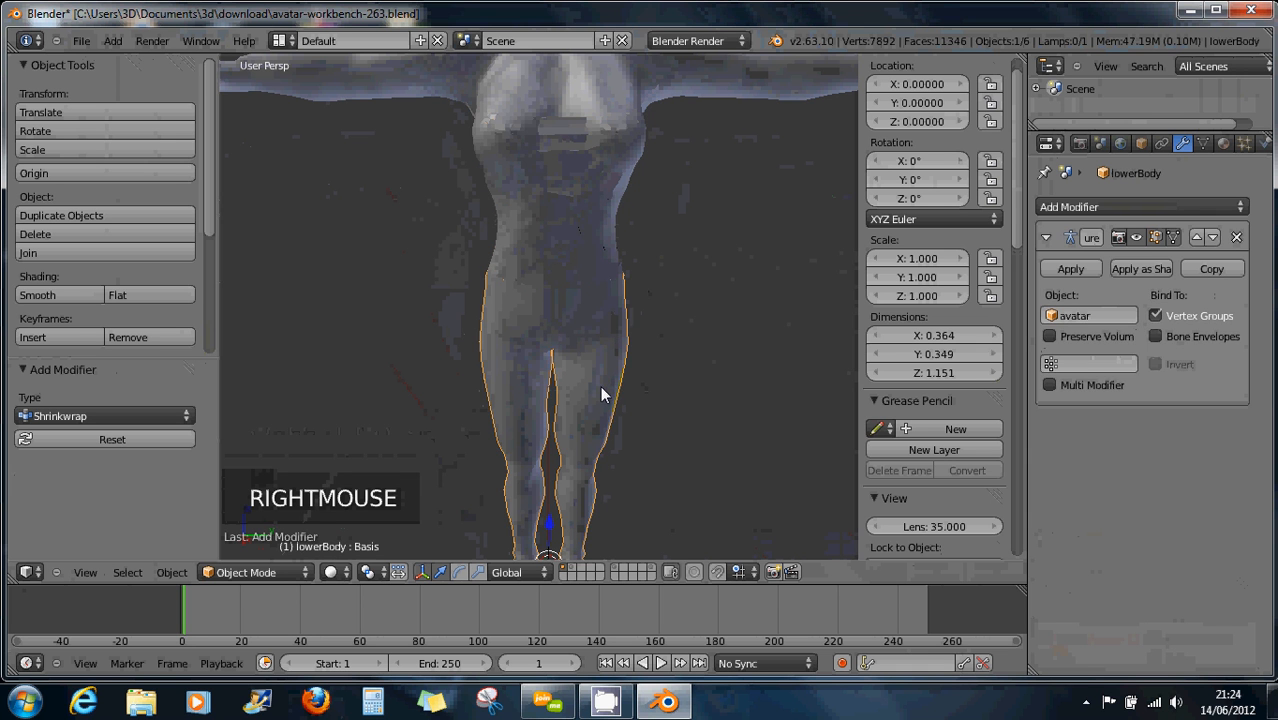
pyautogui.rightClick(583, 232)
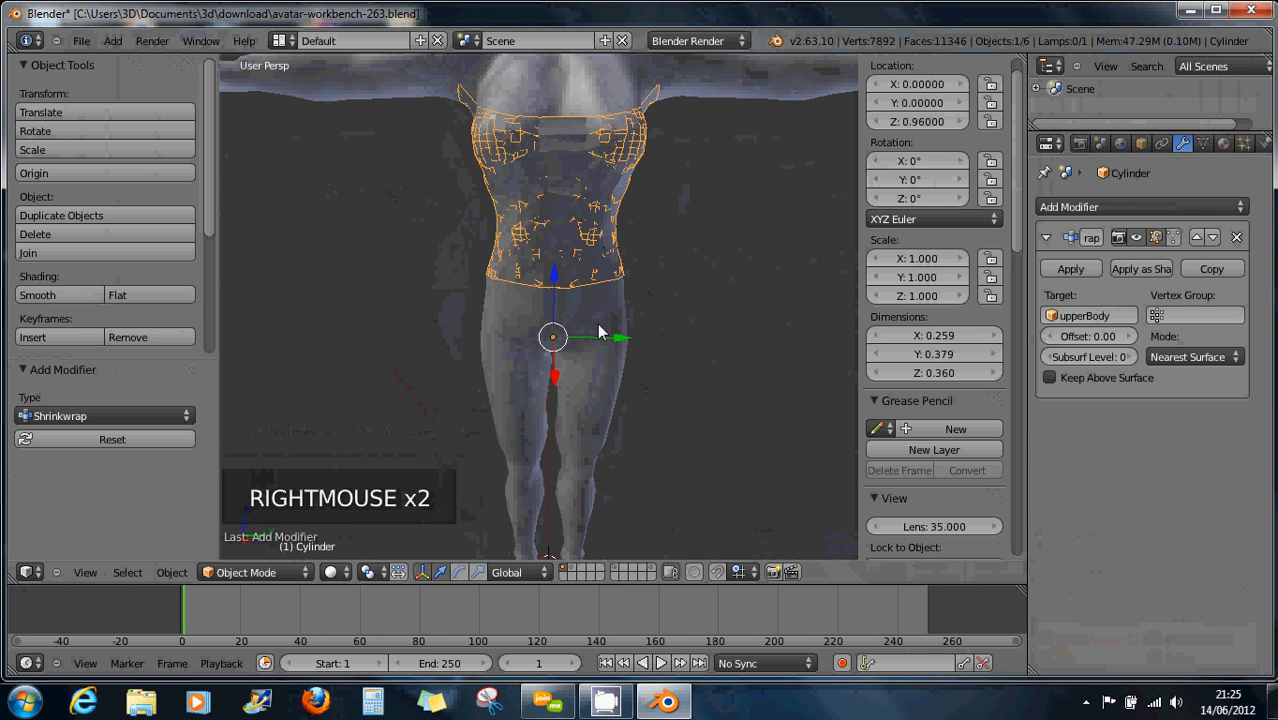
# Select the avatar's lowerBody mesh and join it into the upperBody mesh
pyautogui.rightClick(601, 382)
pyautogui.keyDown('shift'); pyautogui.rightClick(590, 84); pyautogui.keyUp('shift')
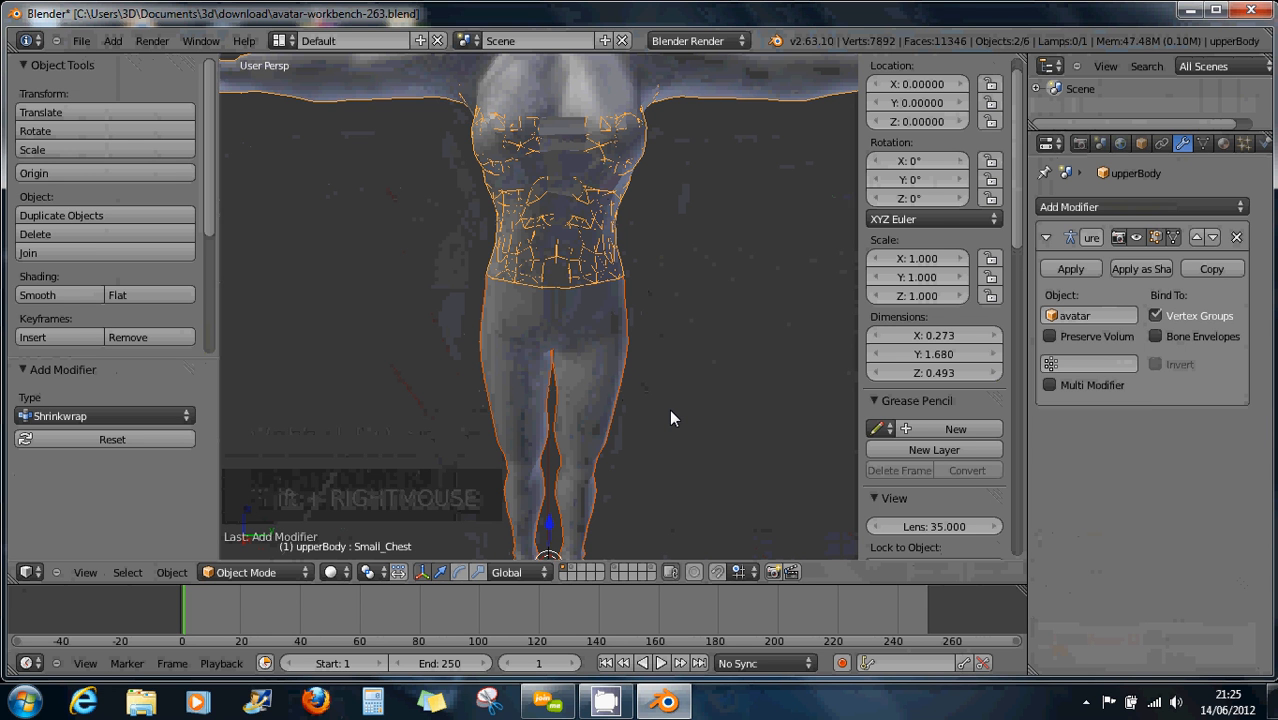
pyautogui.hotkey('ctrl', 'j')
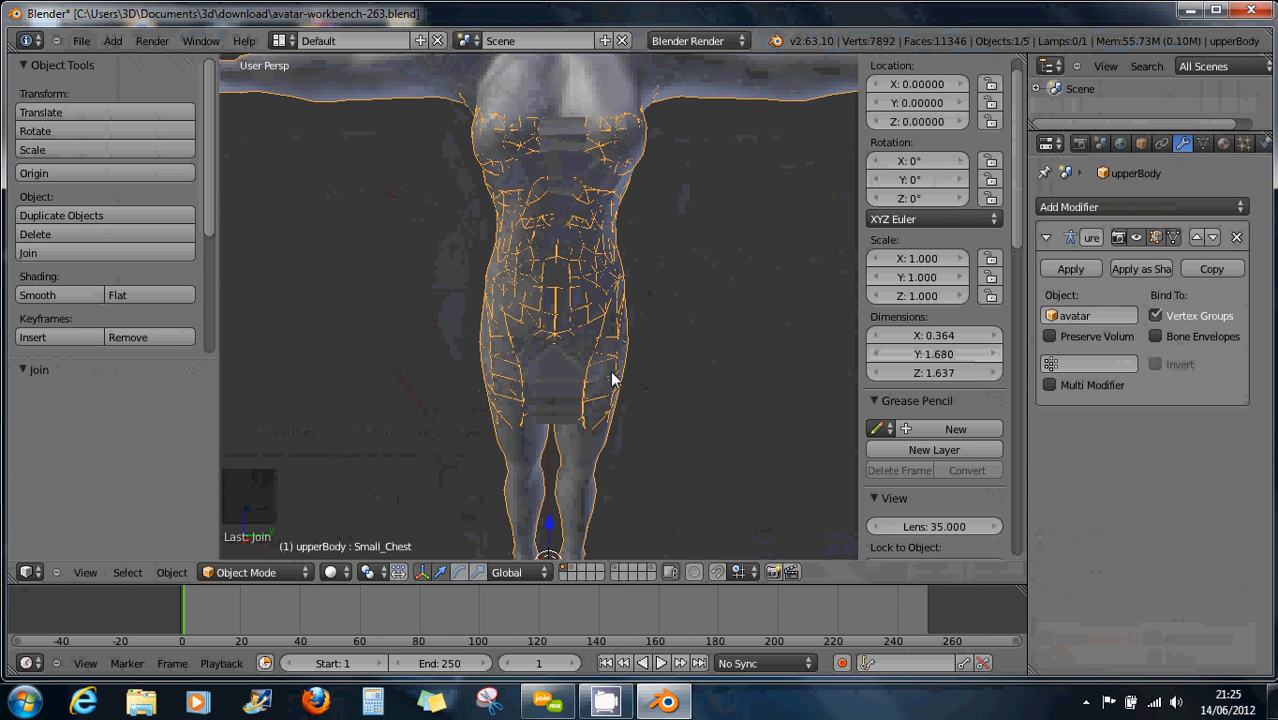
pyautogui.moveTo(621, 427); pyautogui.dragTo(554, 377, button='middle')
pyautogui.scroll(2, 590, 380)
pyautogui.scroll(1, 553, 379)
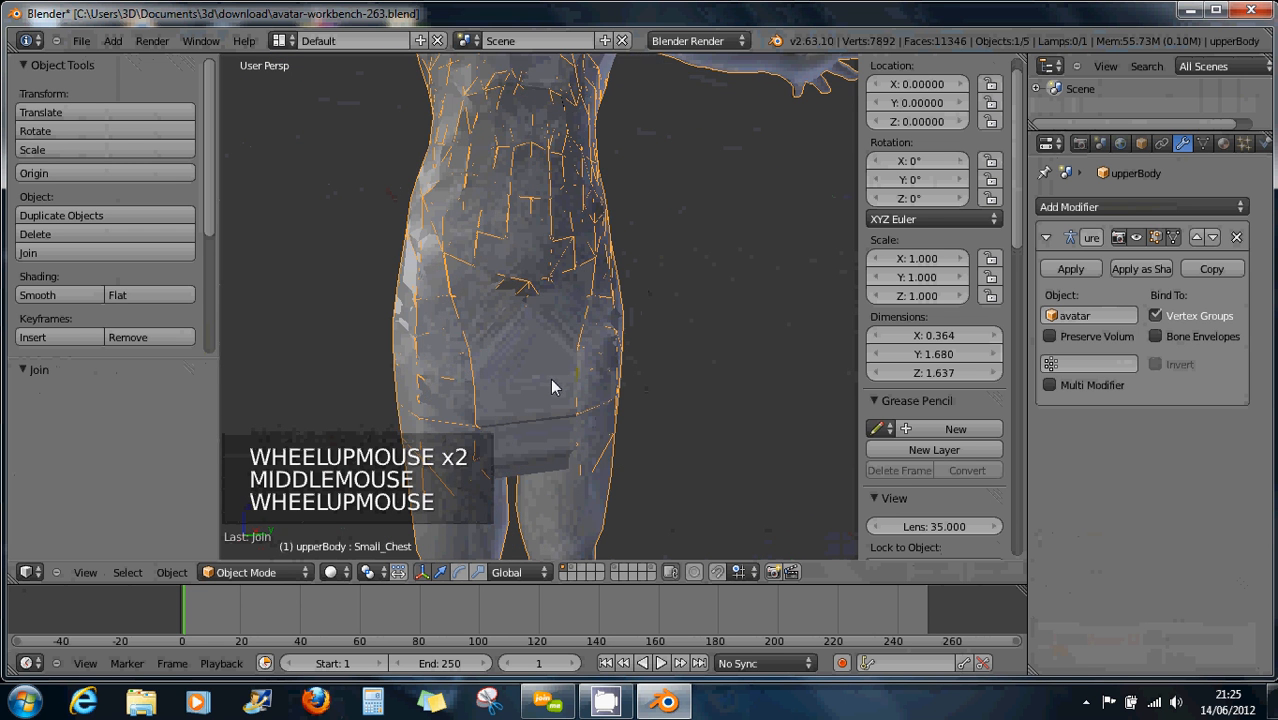
# View the joined body in Wireframe and Bounding Box shading and return to Solid shading
pyautogui.click(280, 571)
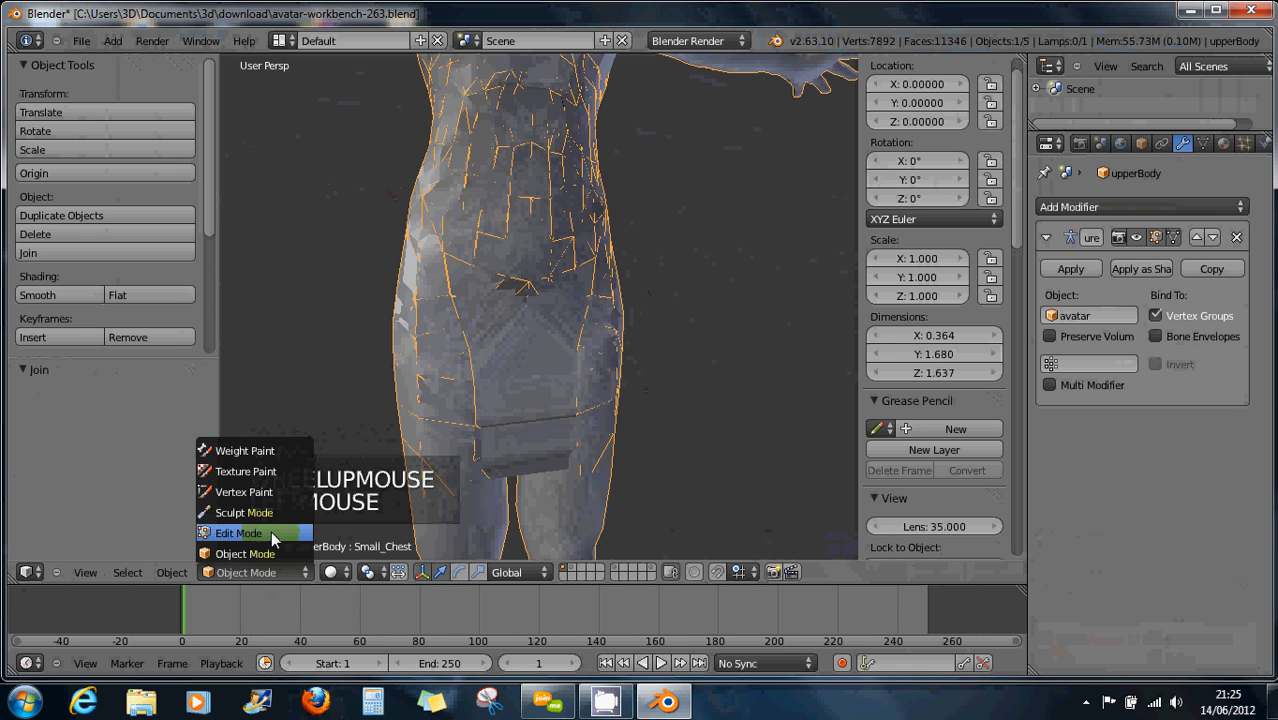
pyautogui.click(333, 578)
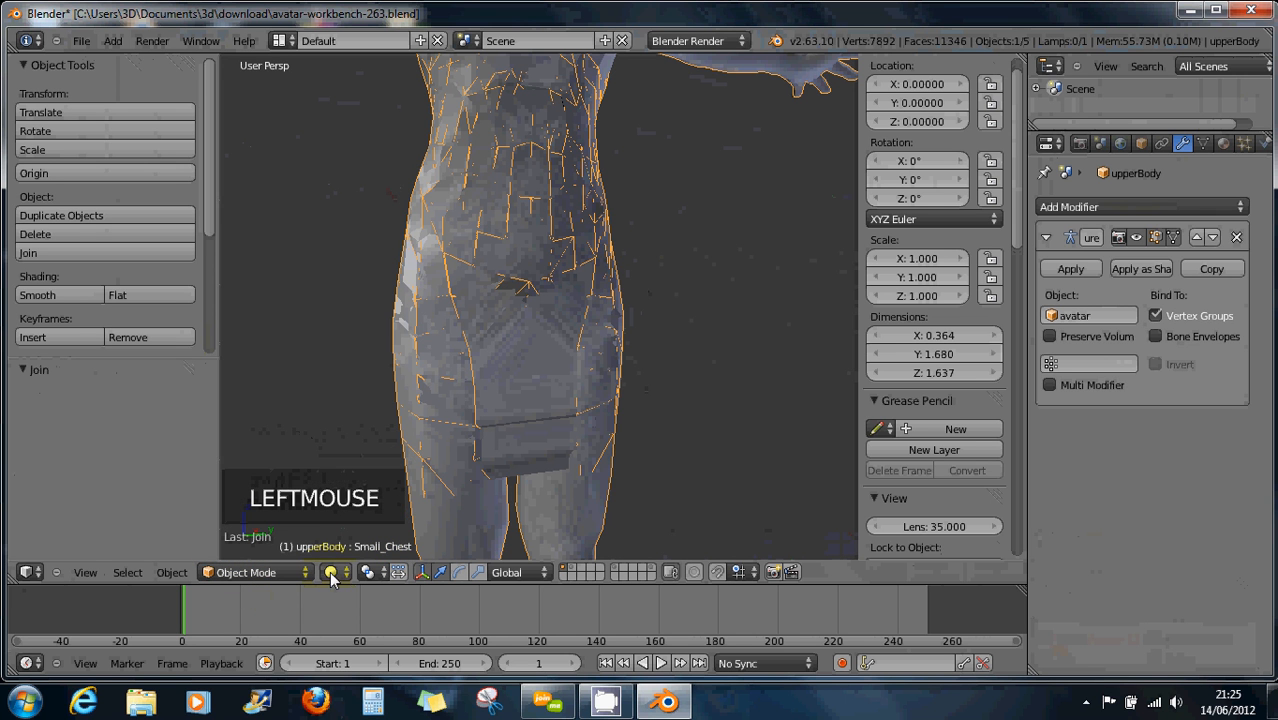
pyautogui.click(331, 572)
pyautogui.click(342, 535)
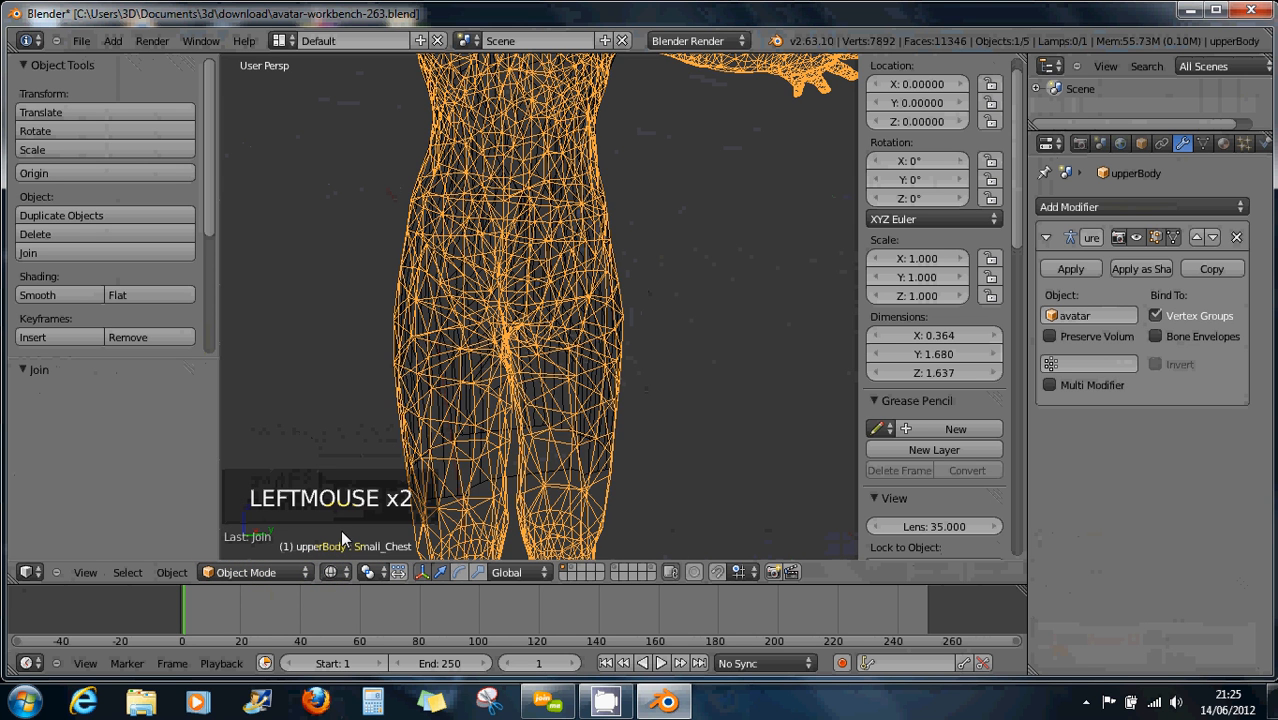
pyautogui.click(331, 572)
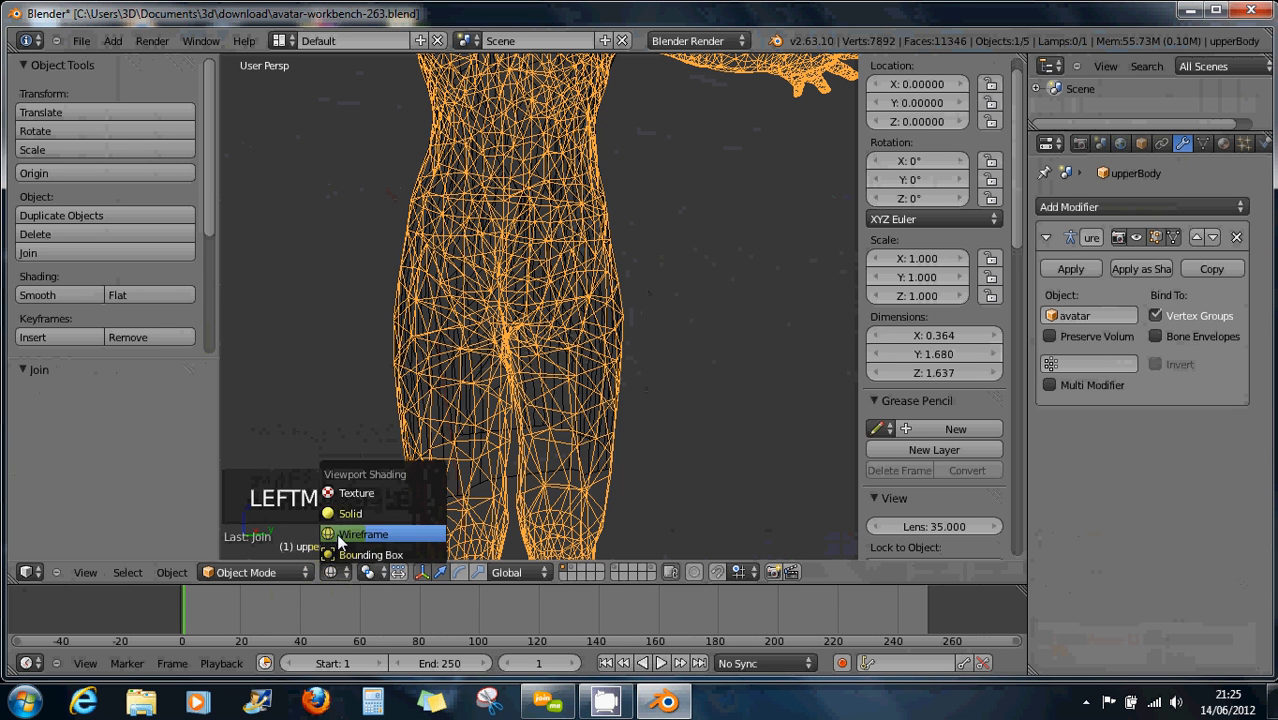
pyautogui.click(336, 533)
pyautogui.click(331, 574)
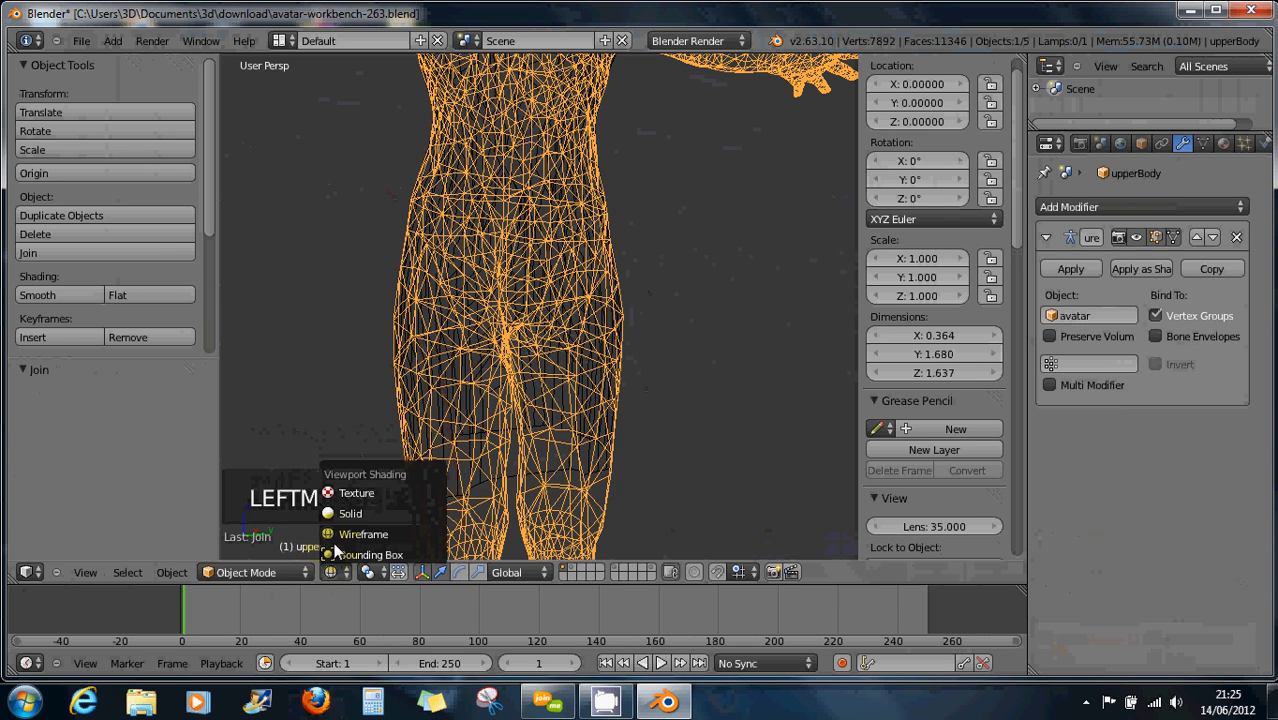
pyautogui.click(336, 555)
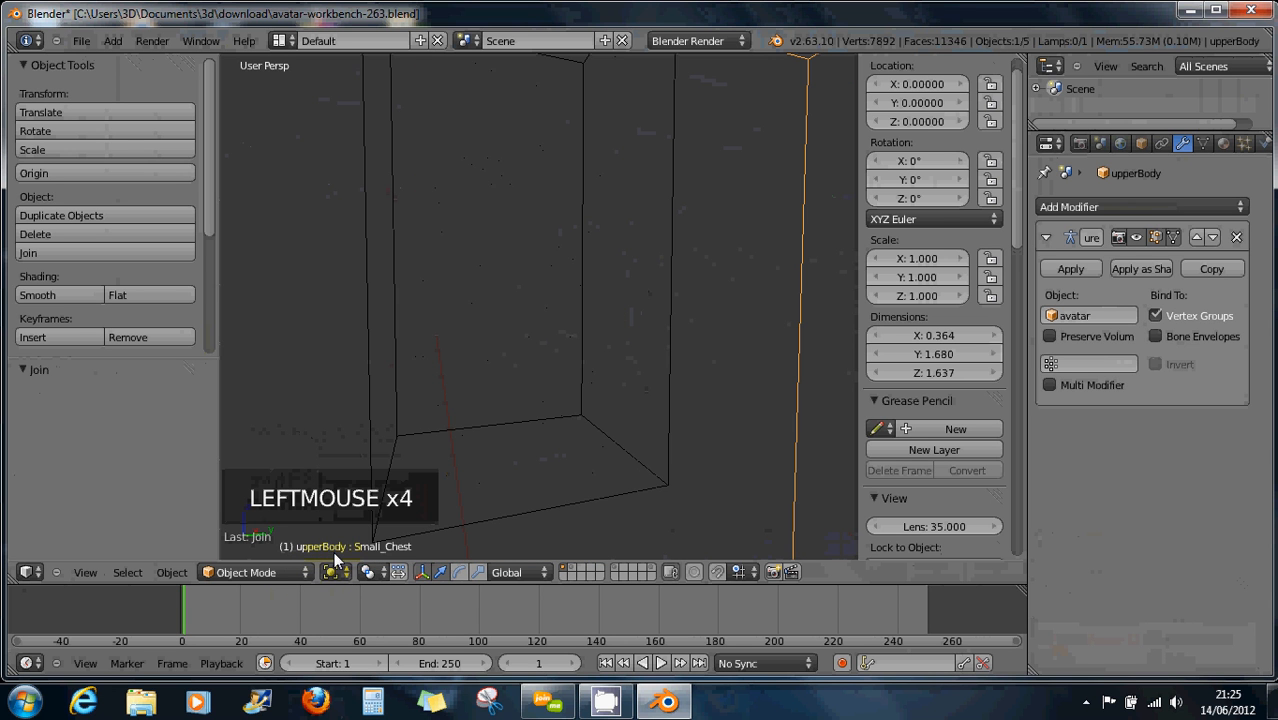
pyautogui.click(332, 572)
pyautogui.click(335, 510)
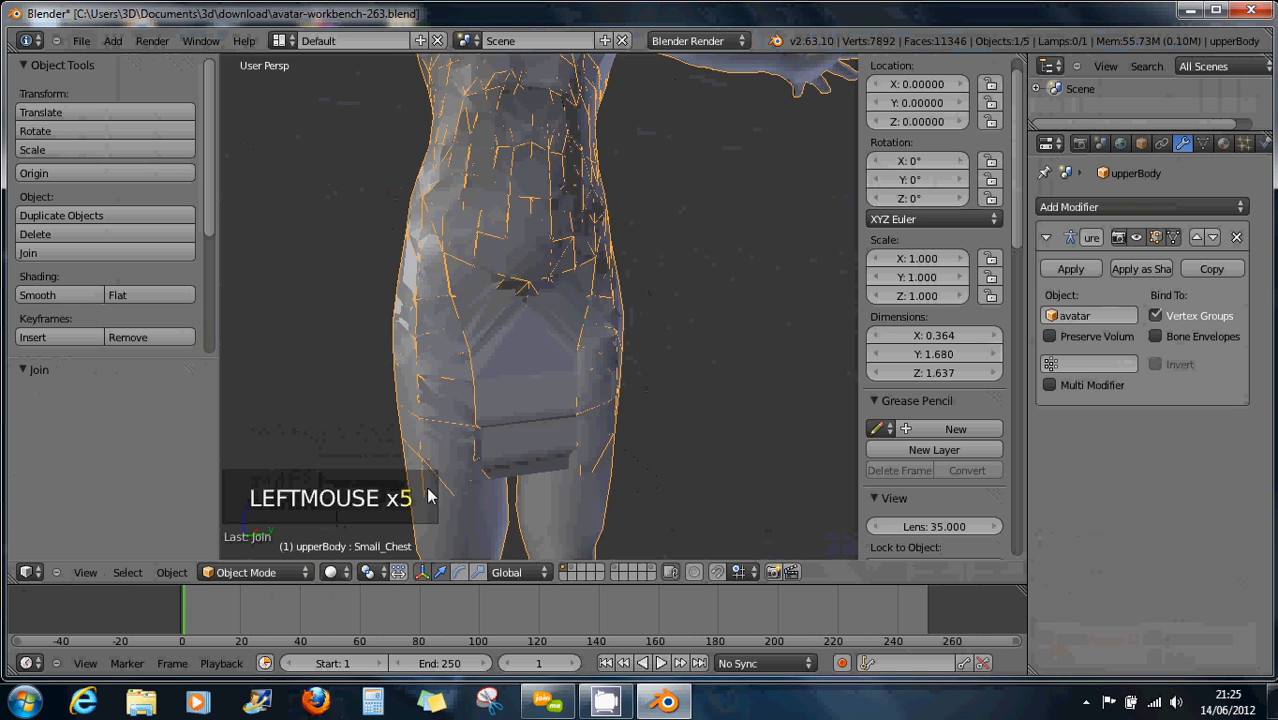
# Select the cylinder and give it a new material with a red diffuse colour of R 0.800, G 0.000, B 0.173
pyautogui.rightClick(557, 300)
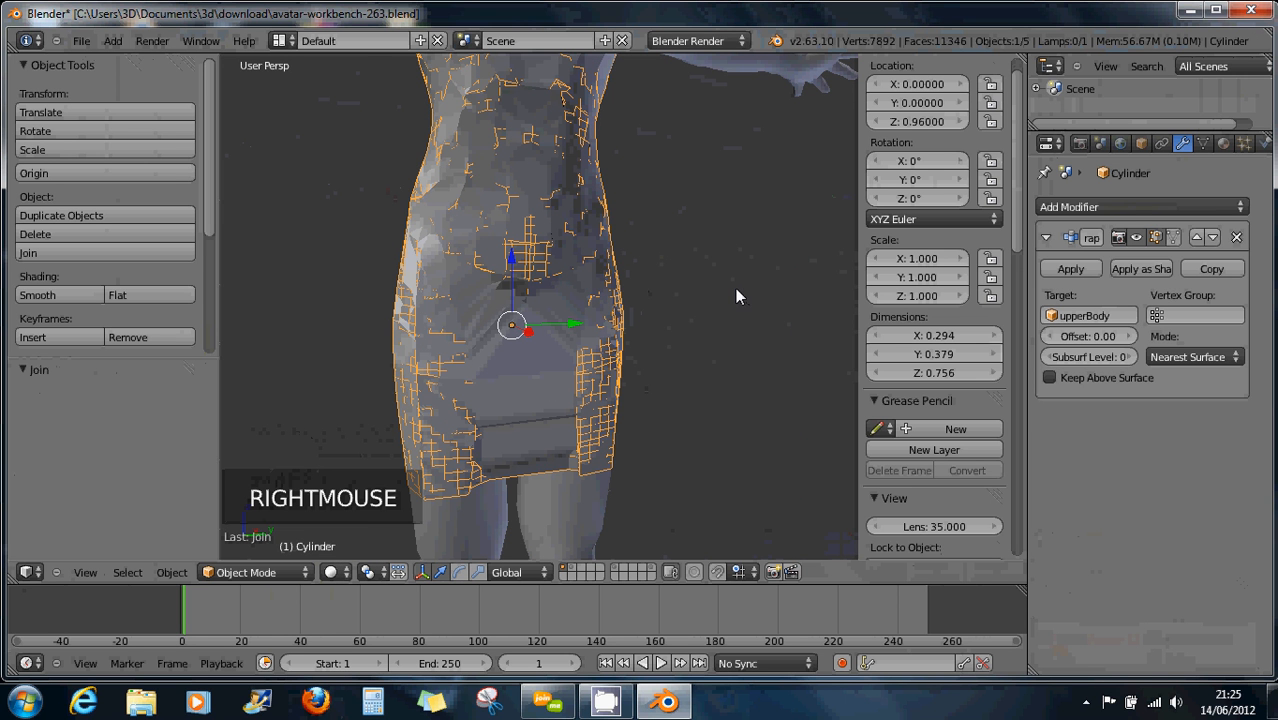
pyautogui.click(1222, 145)
pyautogui.click(1106, 248)
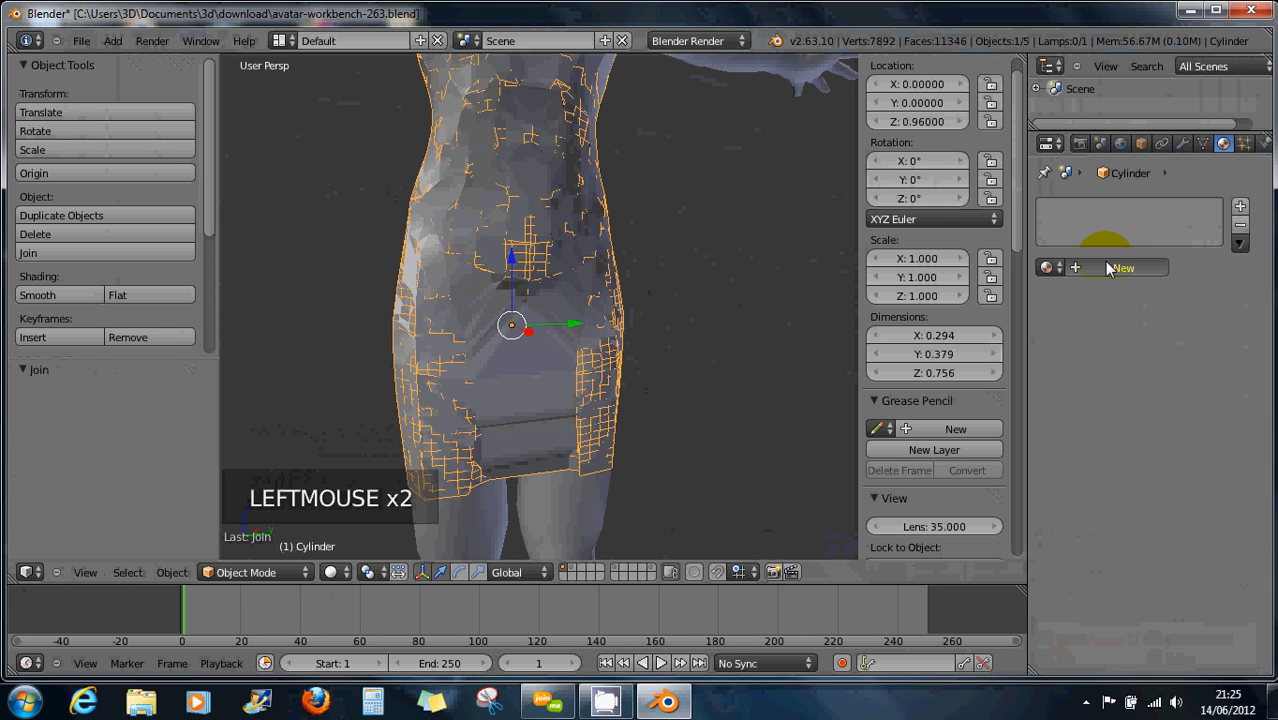
pyautogui.click(1107, 268)
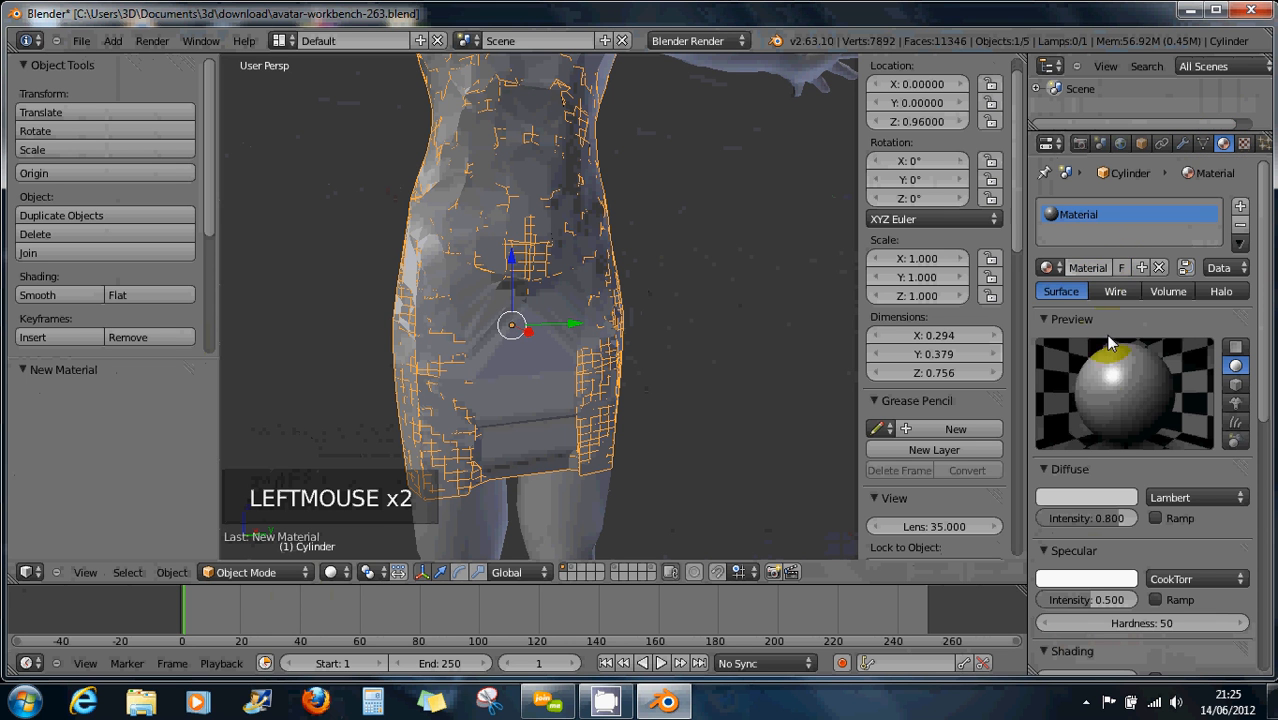
pyautogui.click(1066, 502)
pyautogui.moveTo(1039, 315); pyautogui.dragTo(1061, 402)
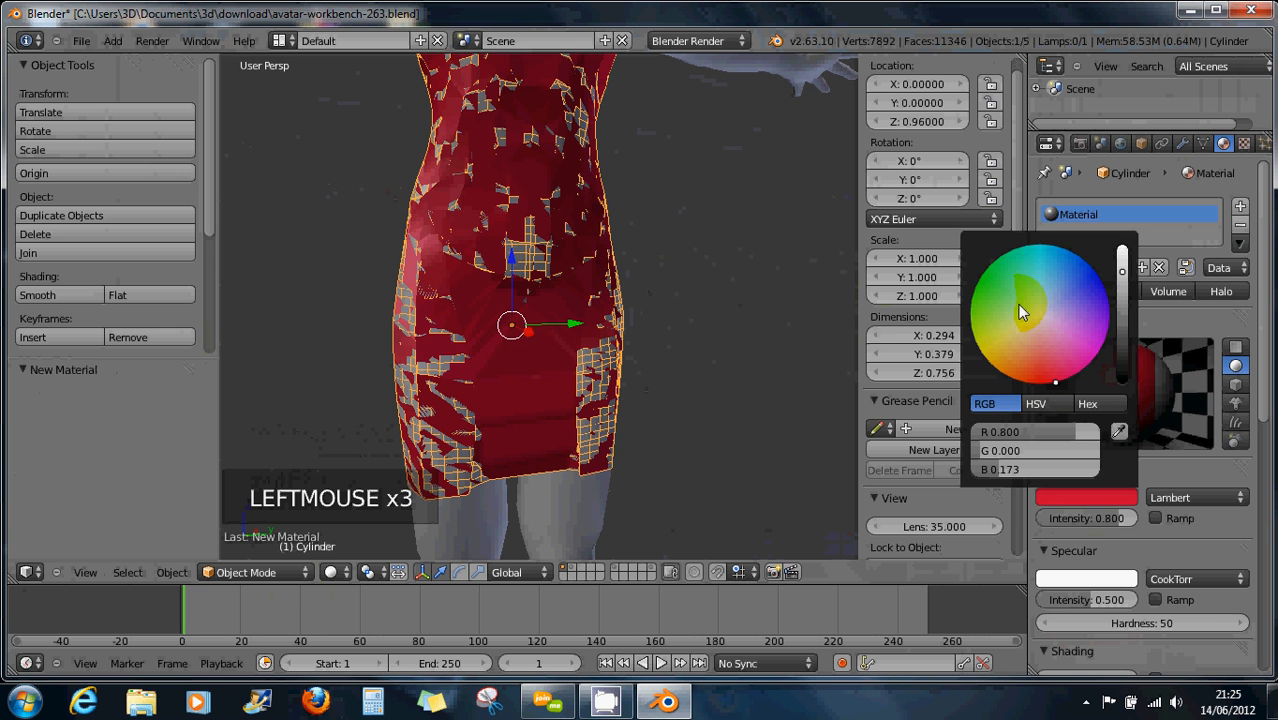
# Show the cylinder's Shrinkwrap modifier settings and widen the properties area so the option names are fully readable
pyautogui.moveTo(785, 356); pyautogui.dragTo(713, 296, button='middle')
pyautogui.scroll(-2, 650, 255)
pyautogui.moveTo(649, 249); pyautogui.dragTo(627, 290, button='middle')
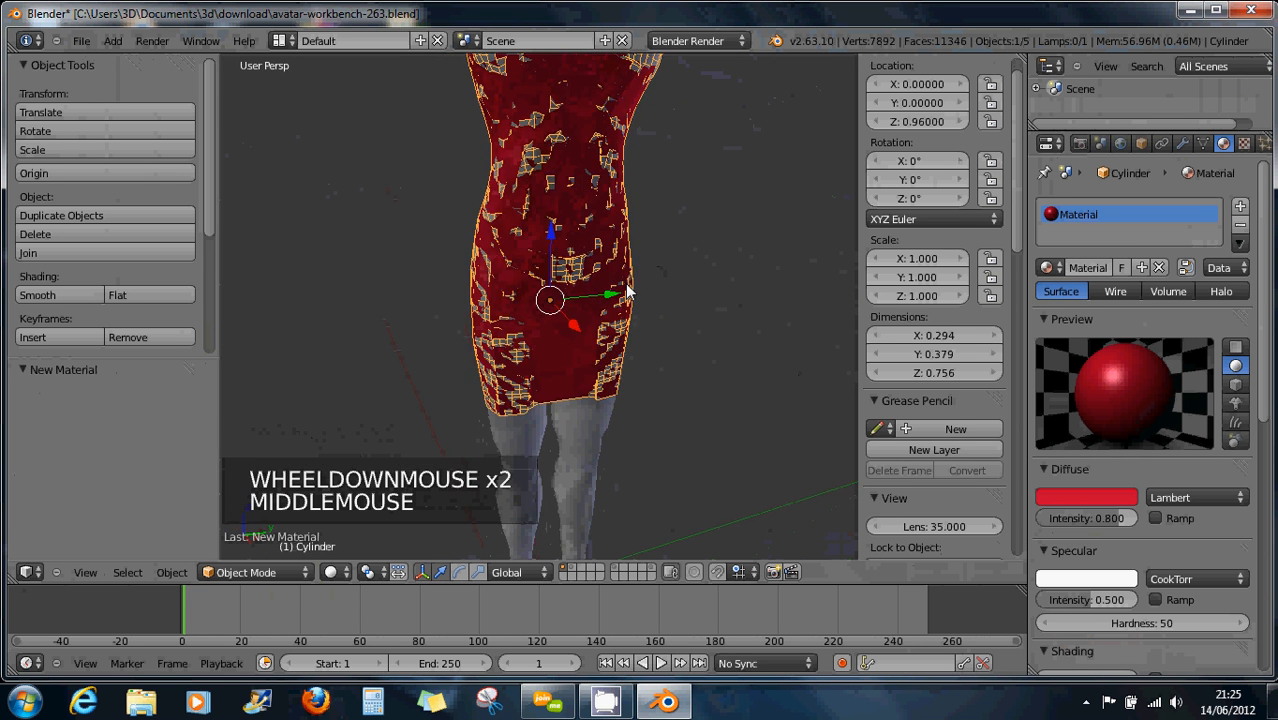
pyautogui.scroll(-2, 635, 282)
pyautogui.scroll(5, 650, 269)
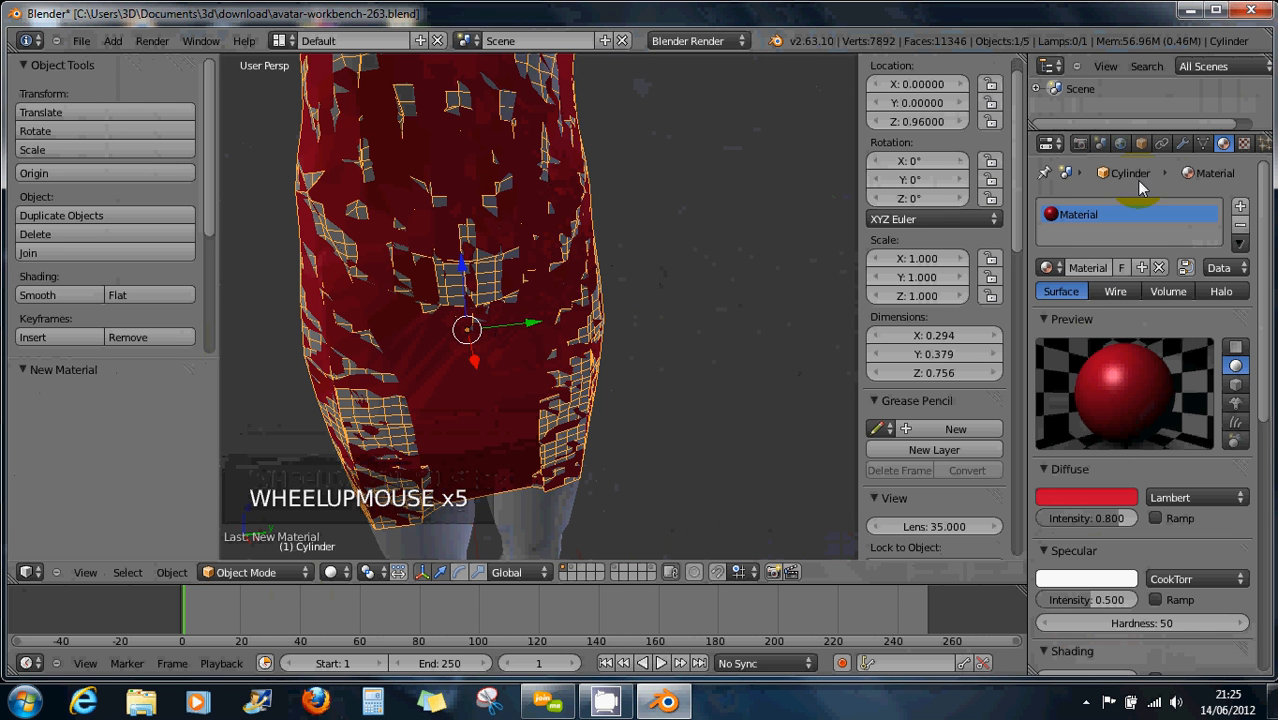
pyautogui.click(1183, 142)
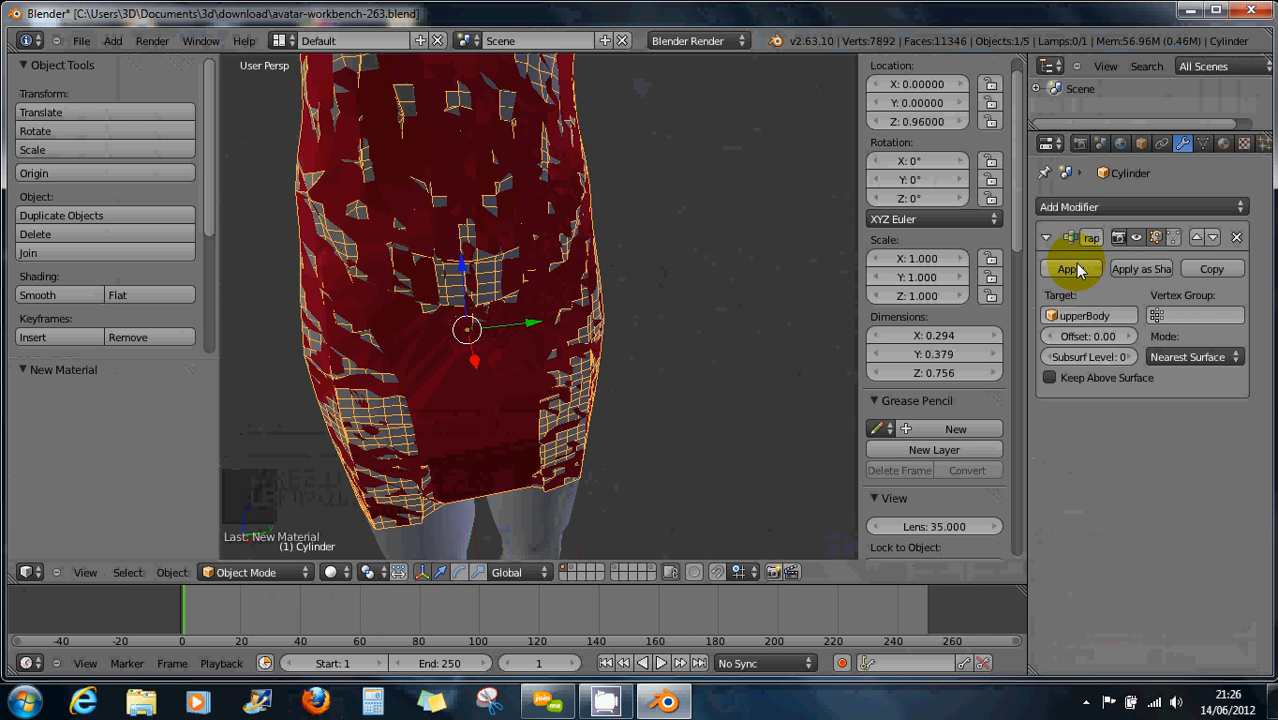
pyautogui.moveTo(1027, 248); pyautogui.dragTo(914, 256)
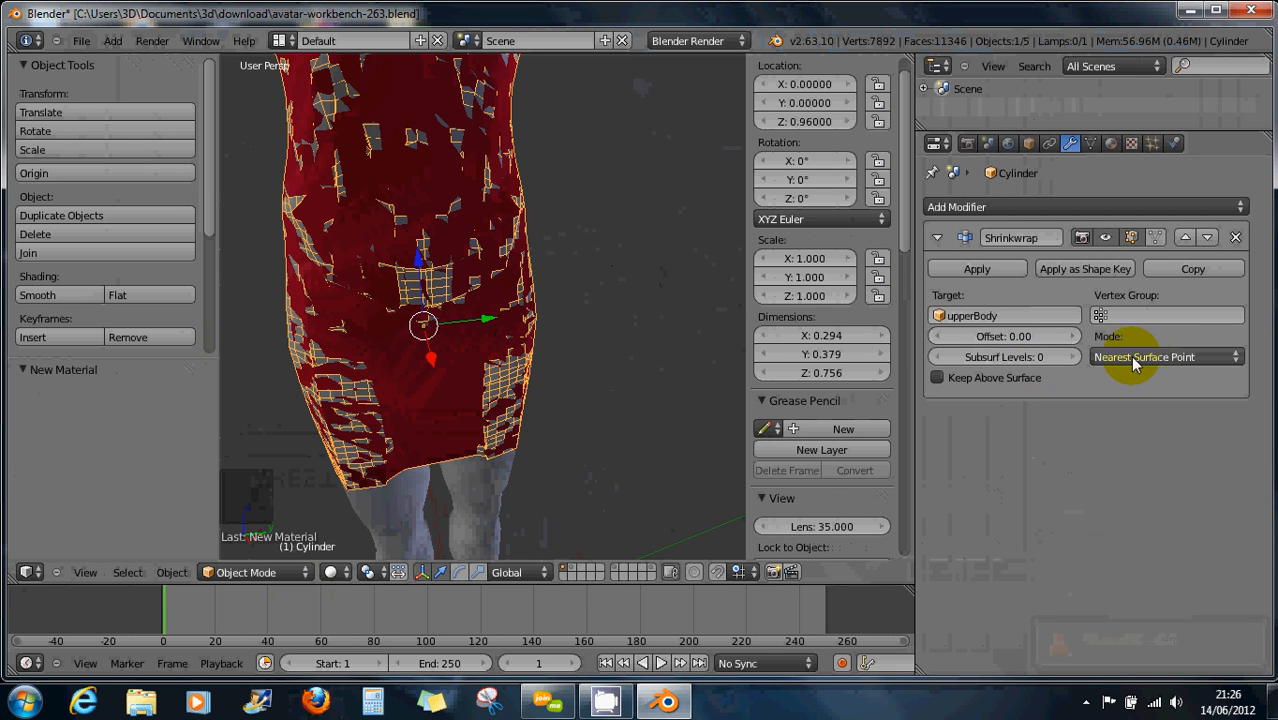
pyautogui.click(1221, 366)
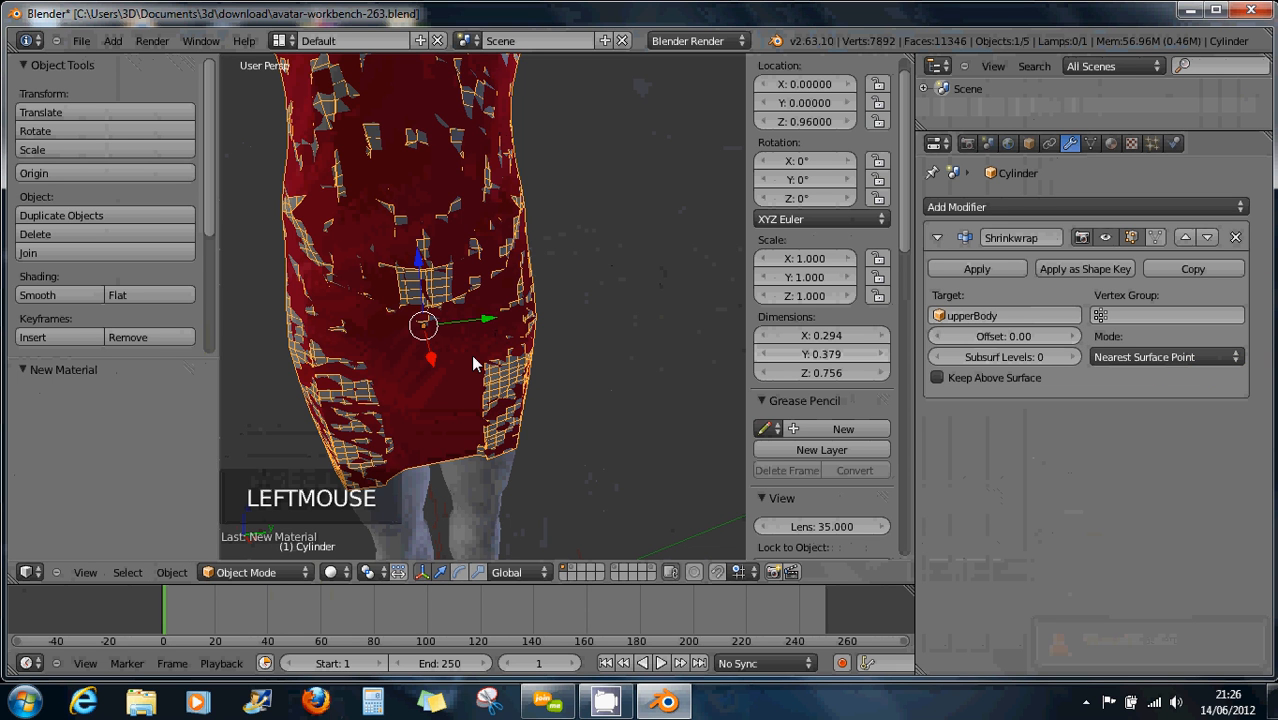
pyautogui.click(613, 382)
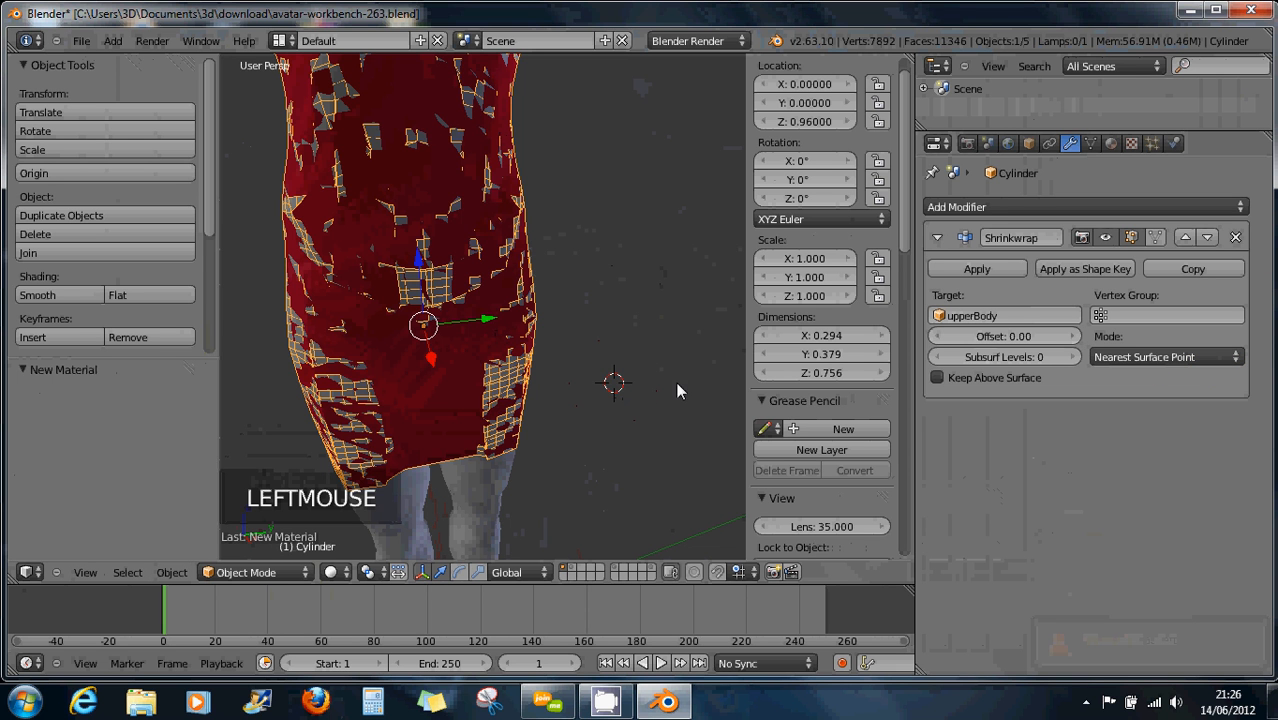
# Apply the Shrinkwrap modifier to the cylinder and switch to Edit Mode
pyautogui.click(1007, 268)
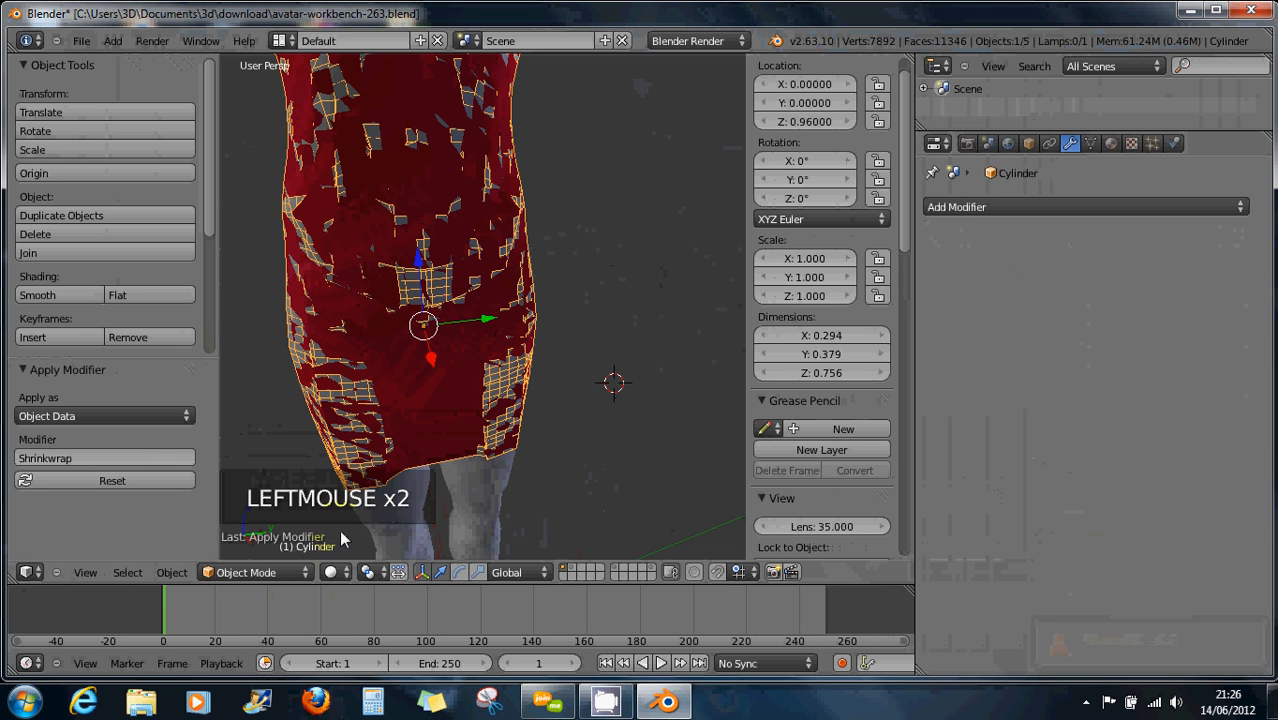
pyautogui.click(268, 575)
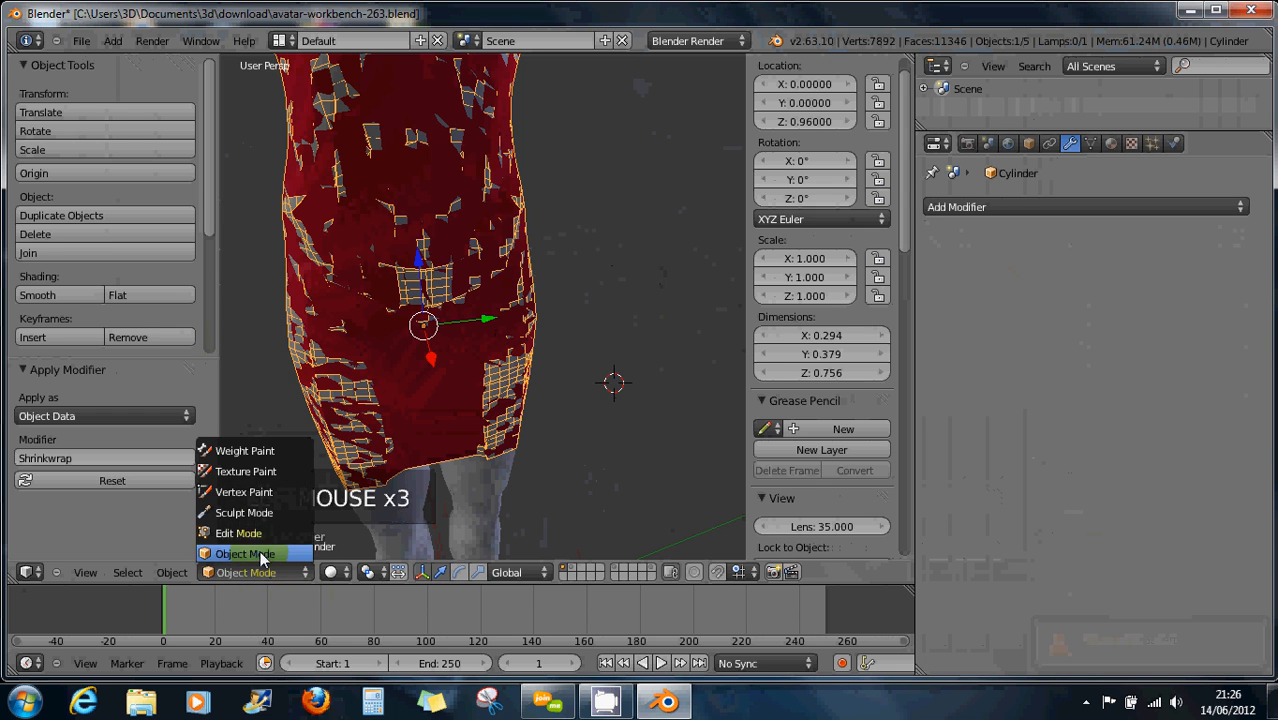
pyautogui.click(240, 533)
# Examine the shrinkwrapped cylinder's mesh at the hem, between the thighs, across the back and around the chest
pyautogui.scroll(3, 375, 468)
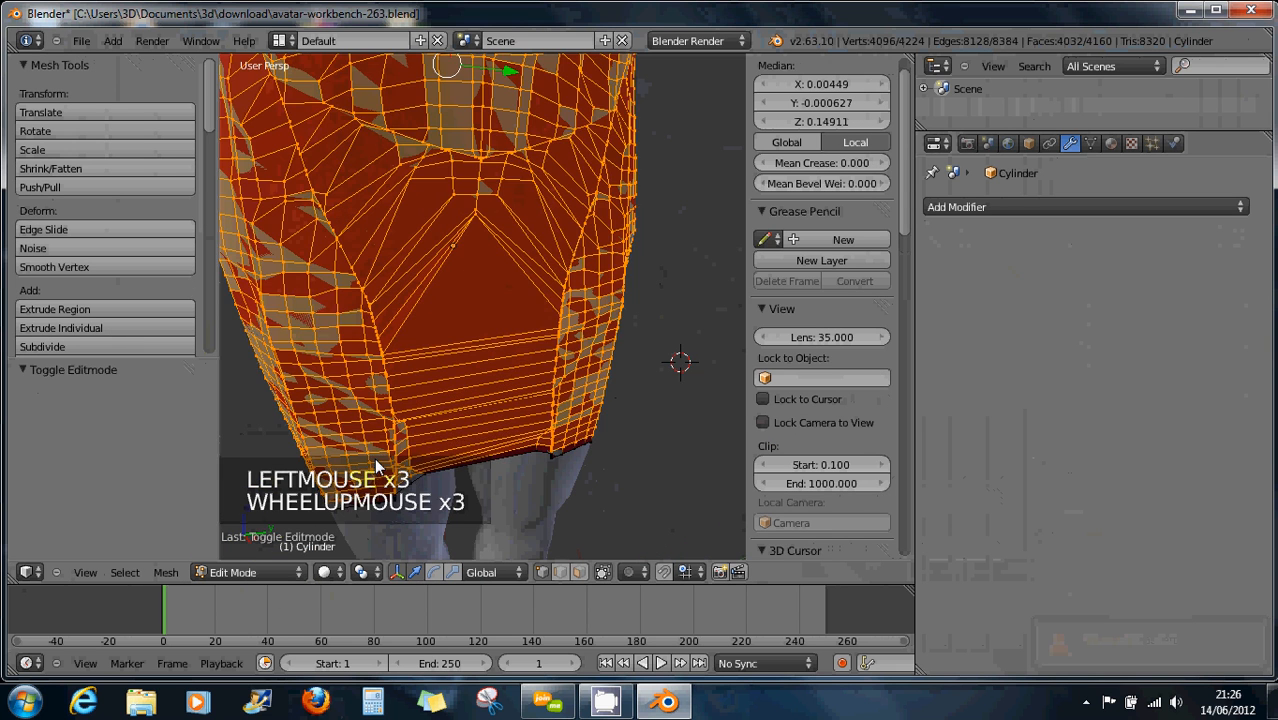
pyautogui.moveTo(440, 441); pyautogui.dragTo(362, 383, button='middle')
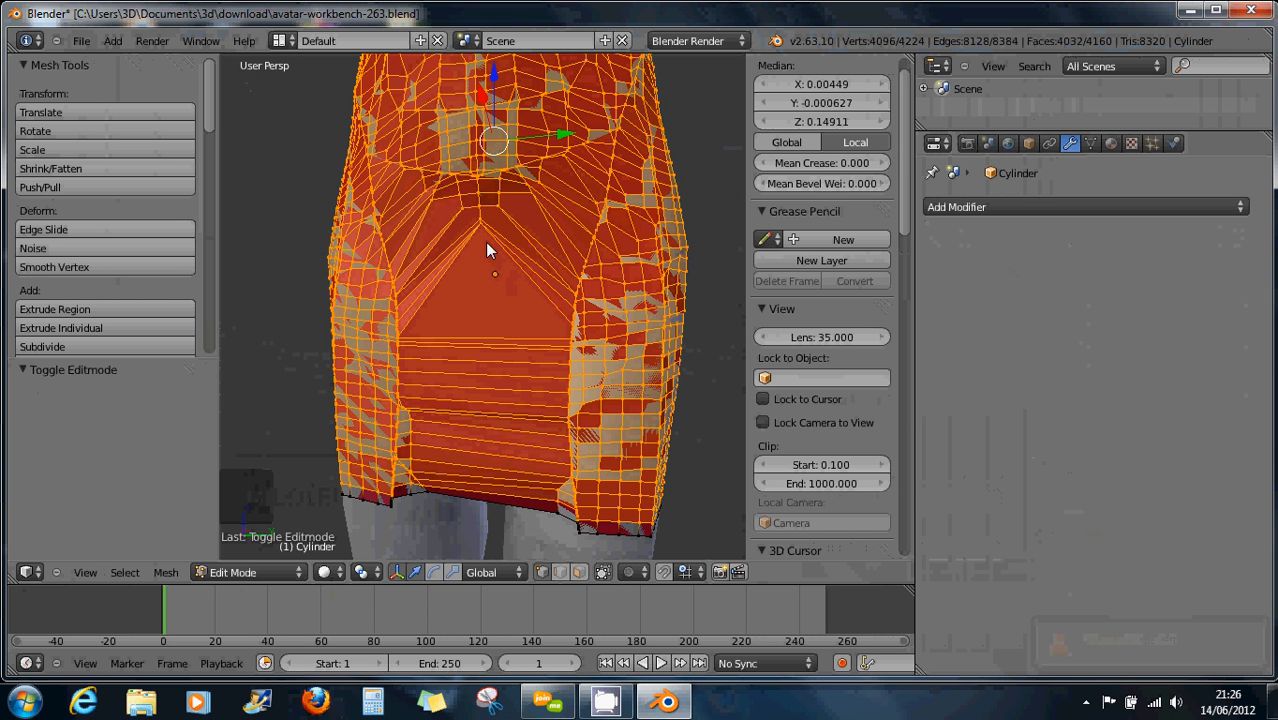
pyautogui.moveTo(494, 165); pyautogui.dragTo(578, 226, button='middle')
pyautogui.scroll(-3, 566, 245)
pyautogui.keyDown('shift'); pyautogui.moveTo(322, 229); pyautogui.dragTo(539, 218, button='middle'); pyautogui.keyUp('shift')
pyautogui.scroll(-3, 539, 218)
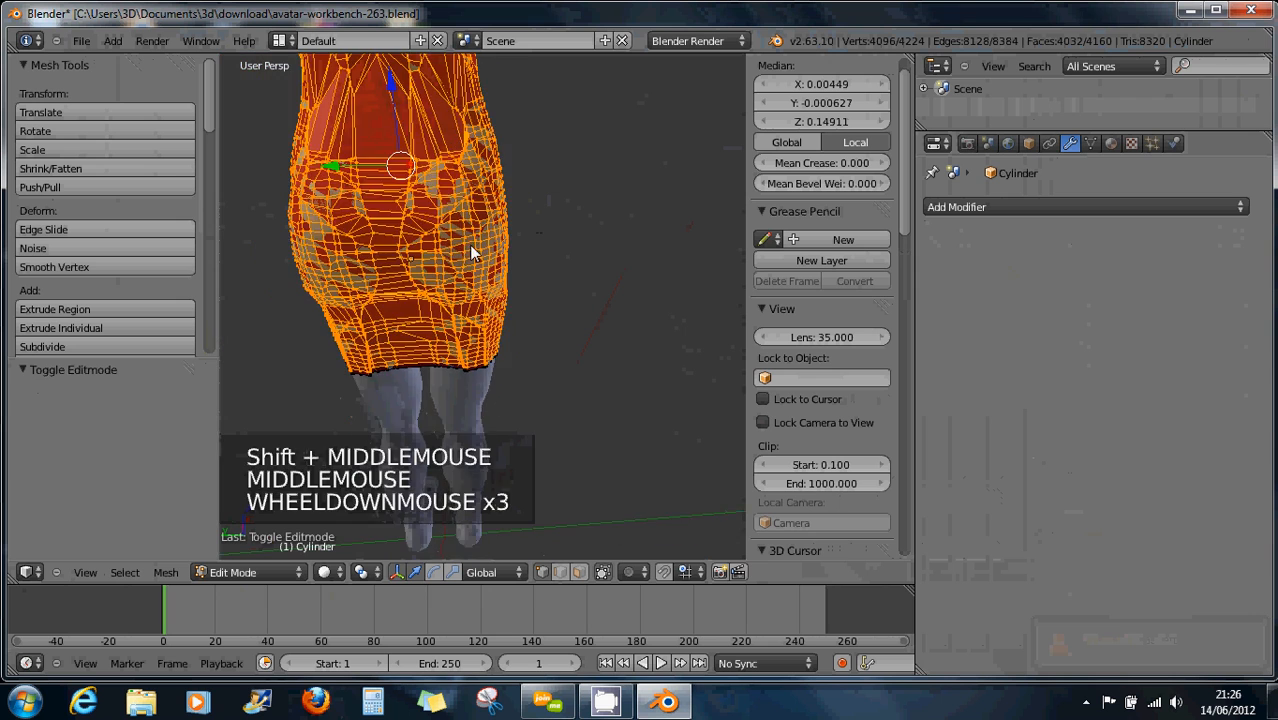
pyautogui.keyDown('shift'); pyautogui.moveTo(469, 244); pyautogui.dragTo(505, 468, button='middle'); pyautogui.keyUp('shift')
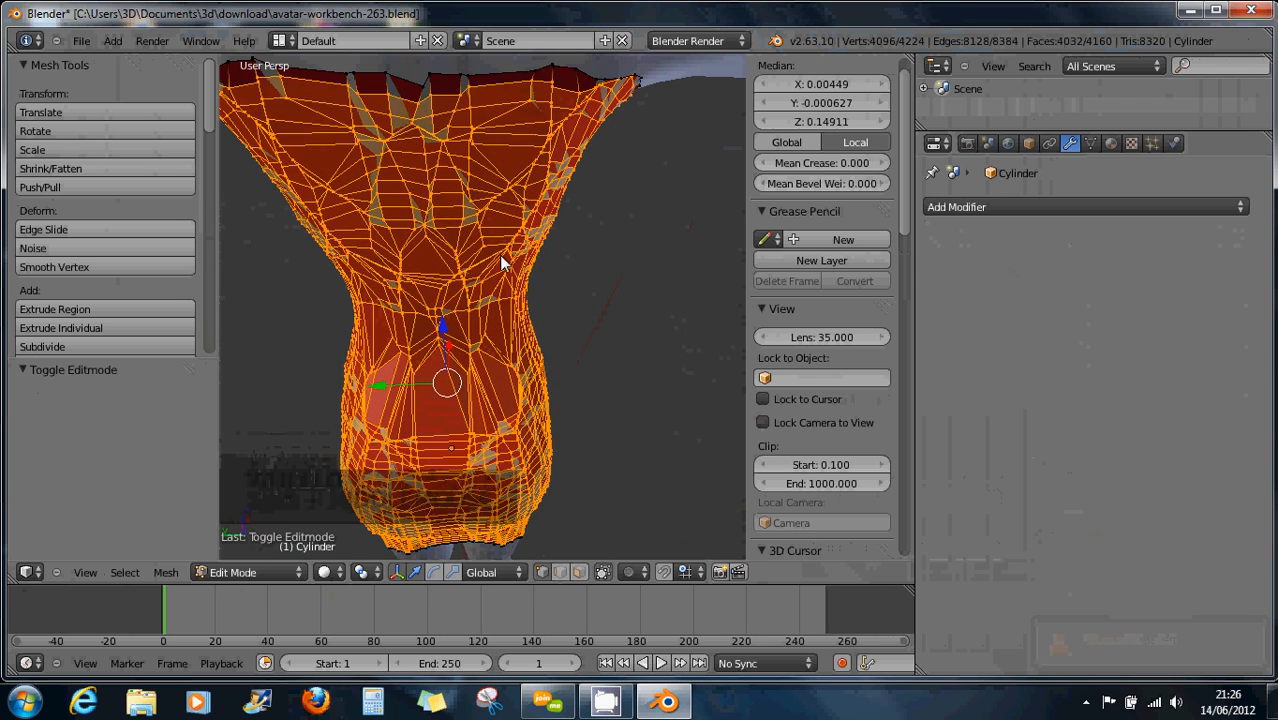
pyautogui.moveTo(524, 258); pyautogui.dragTo(453, 238, button='middle')
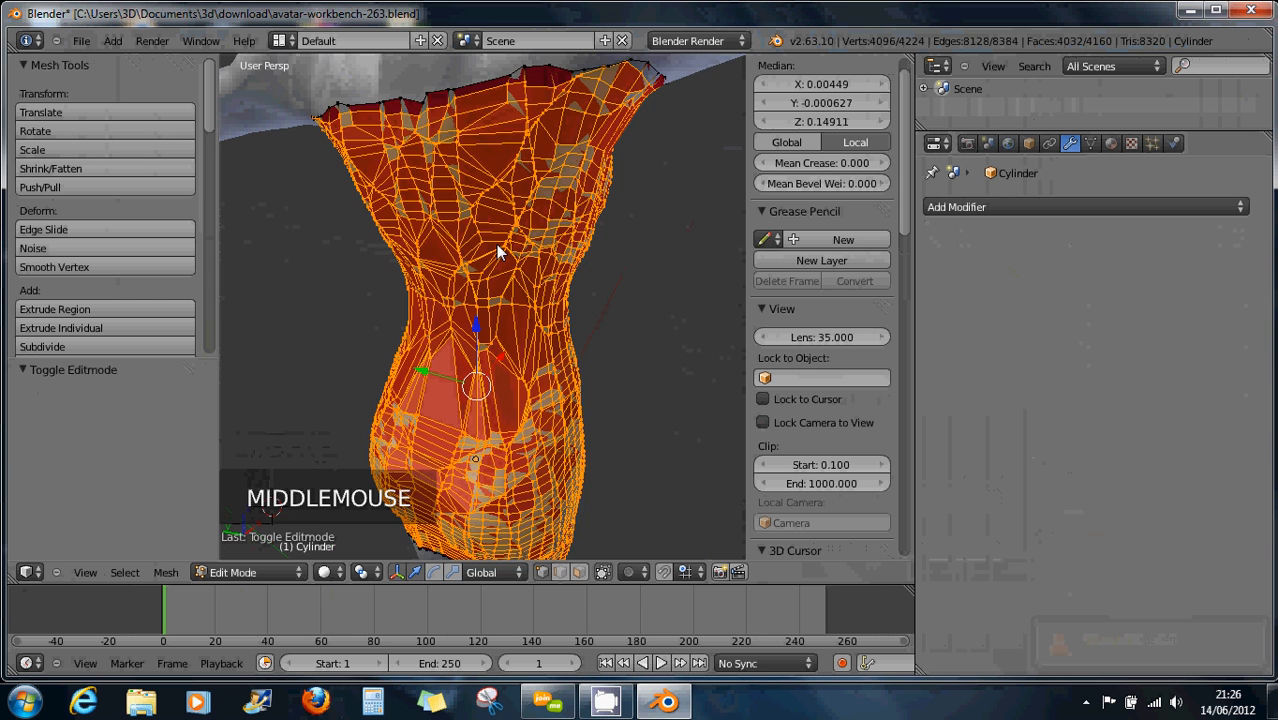
pyautogui.moveTo(545, 272); pyautogui.dragTo(402, 229, button='middle')
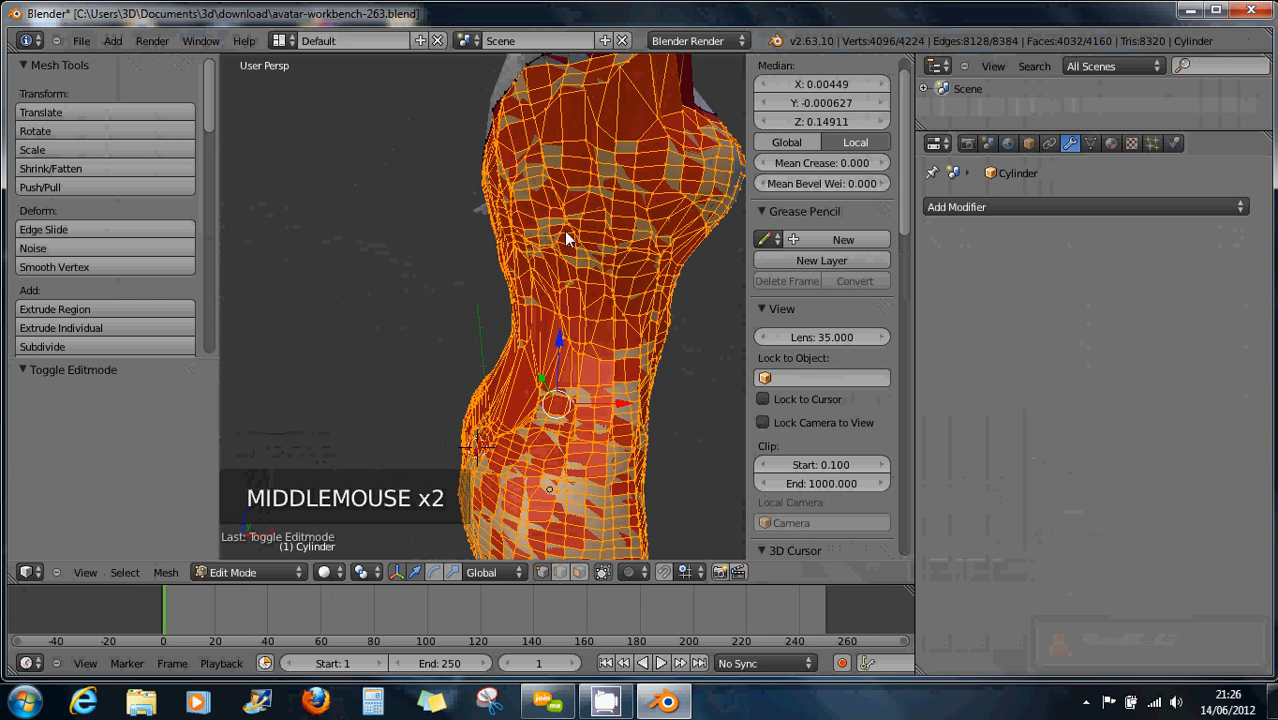
pyautogui.keyDown('shift'); pyautogui.moveTo(566, 238); pyautogui.dragTo(382, 190, button='middle'); pyautogui.keyUp('shift')
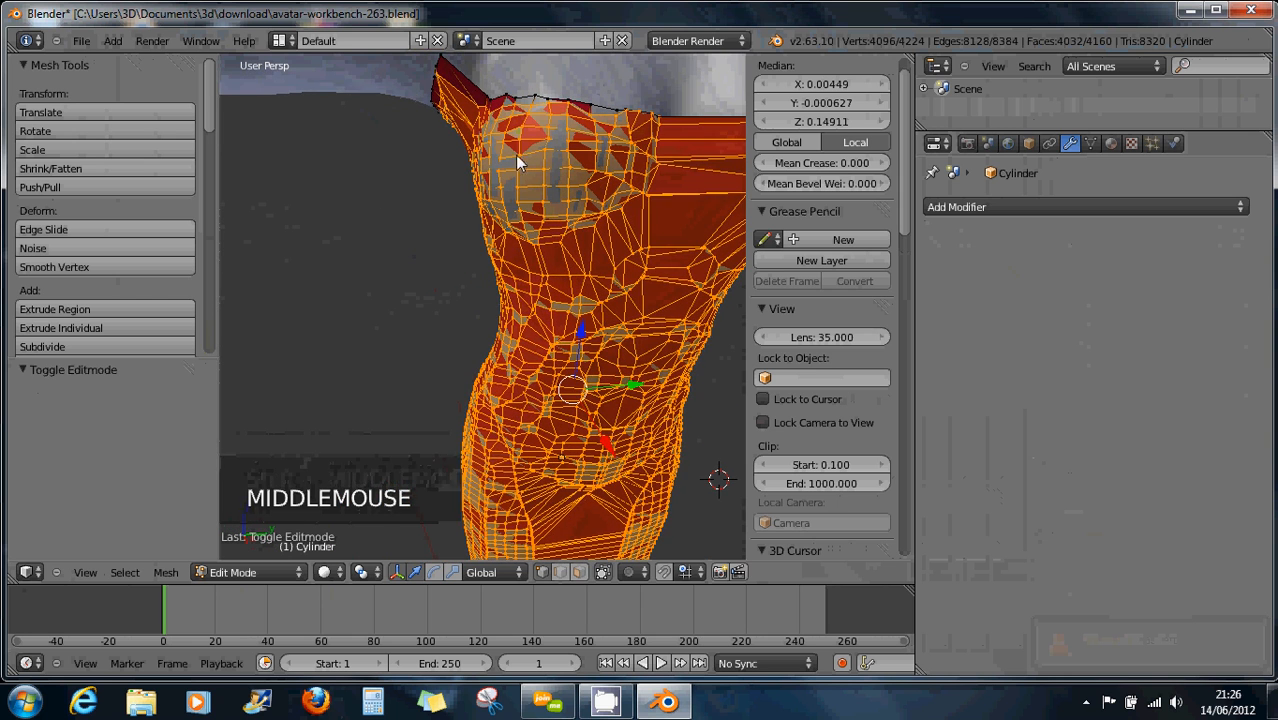
pyautogui.keyDown('shift'); pyautogui.moveTo(630, 276); pyautogui.dragTo(520, 197, button='middle'); pyautogui.keyUp('shift')
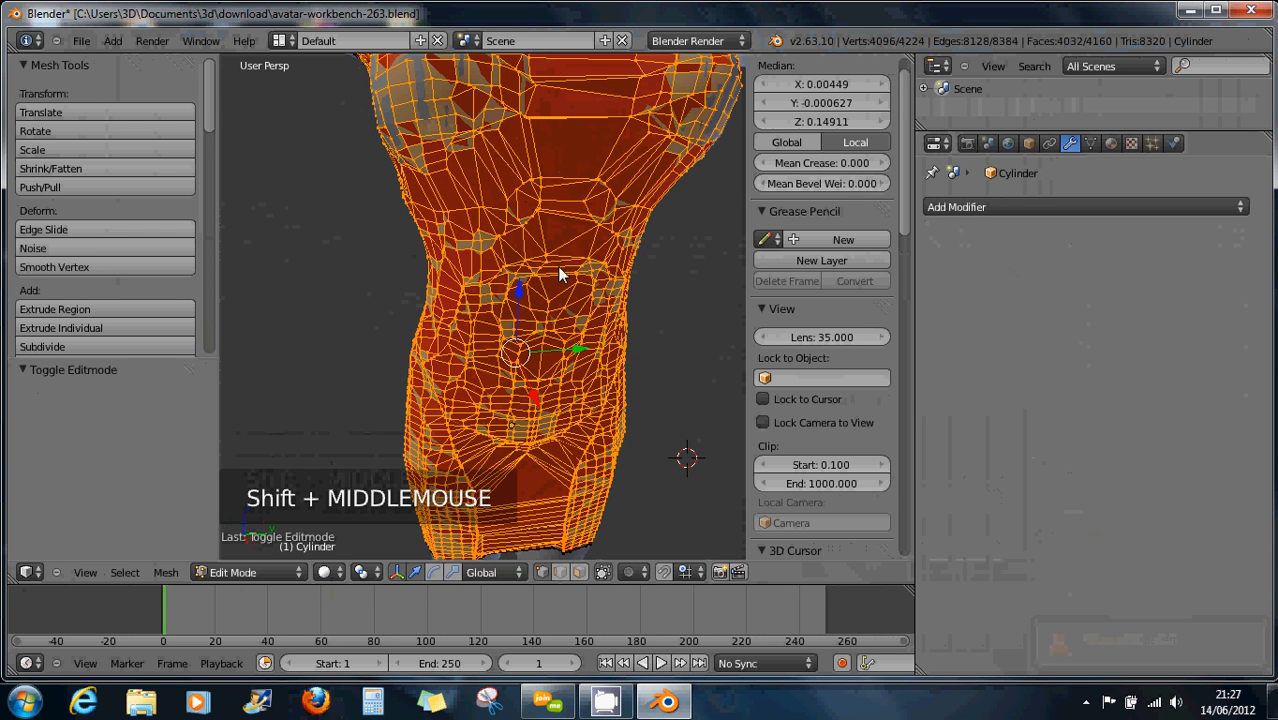
pyautogui.keyDown('shift'); pyautogui.moveTo(577, 300); pyautogui.dragTo(514, 132, button='middle'); pyautogui.keyUp('shift')
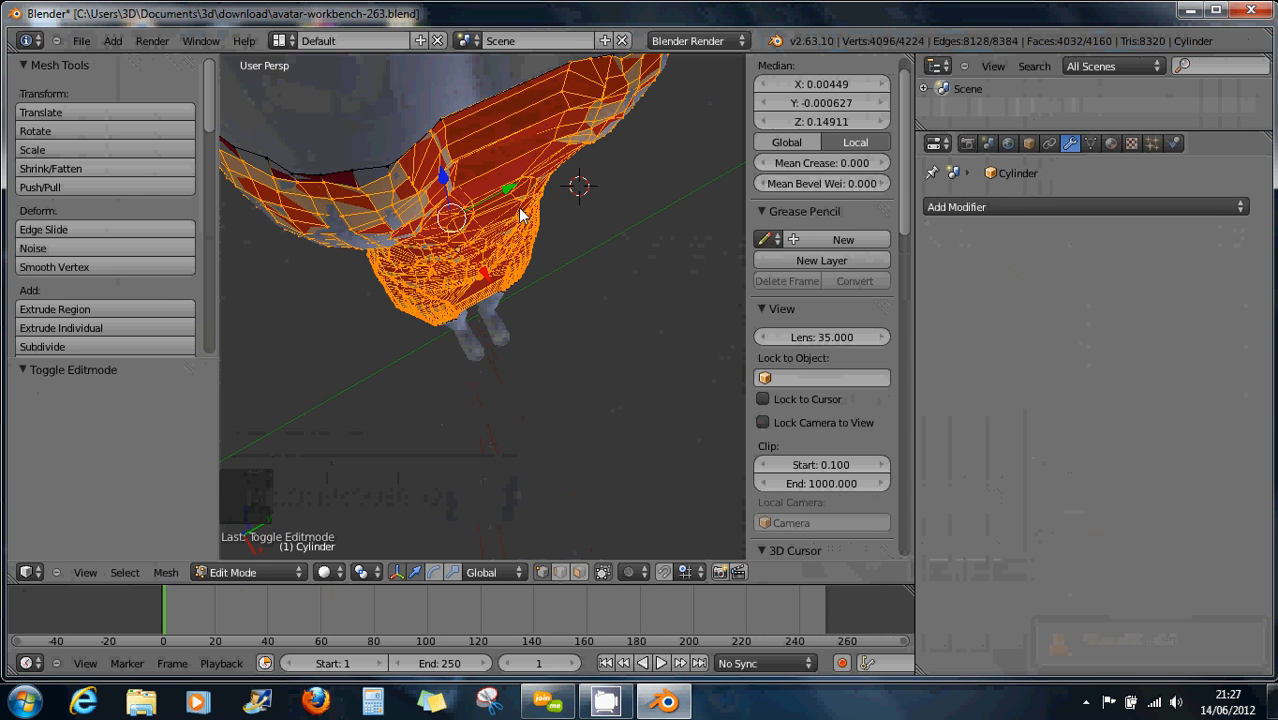
pyautogui.moveTo(512, 256); pyautogui.dragTo(459, 150, button='middle')
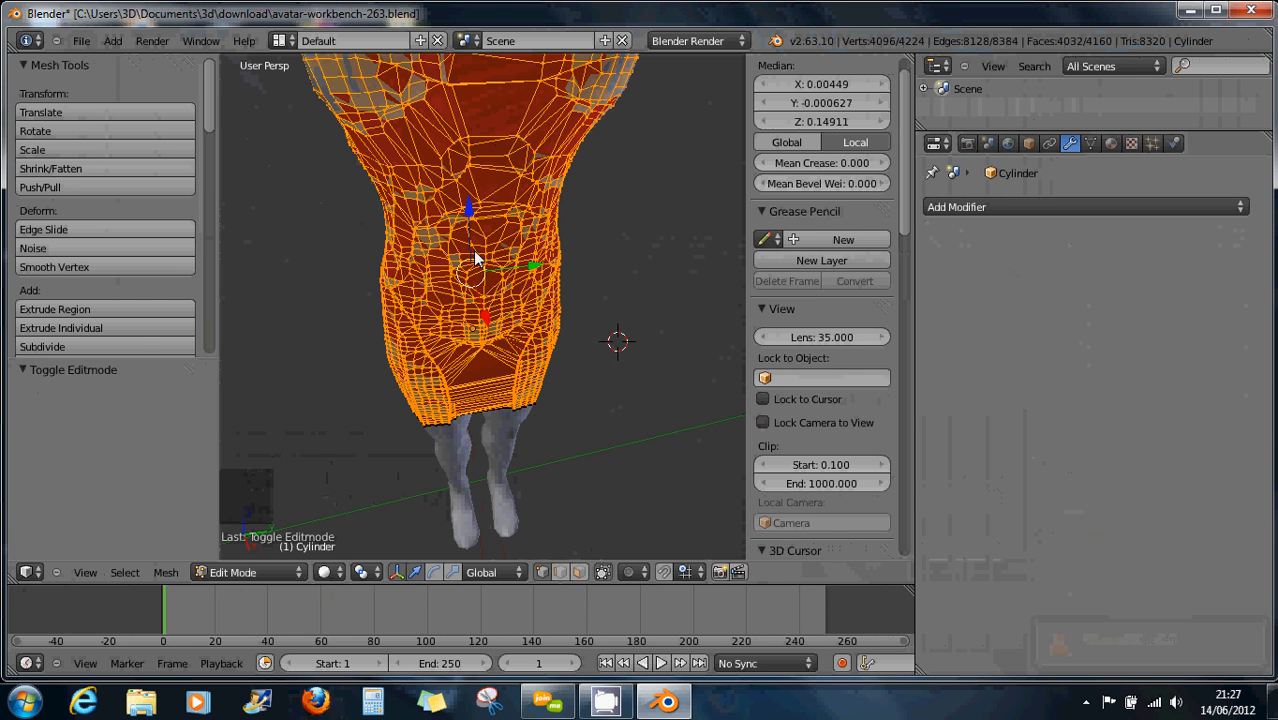
# Return to Object Mode and undo applying the Shrinkwrap modifier
pyautogui.press('Tab')
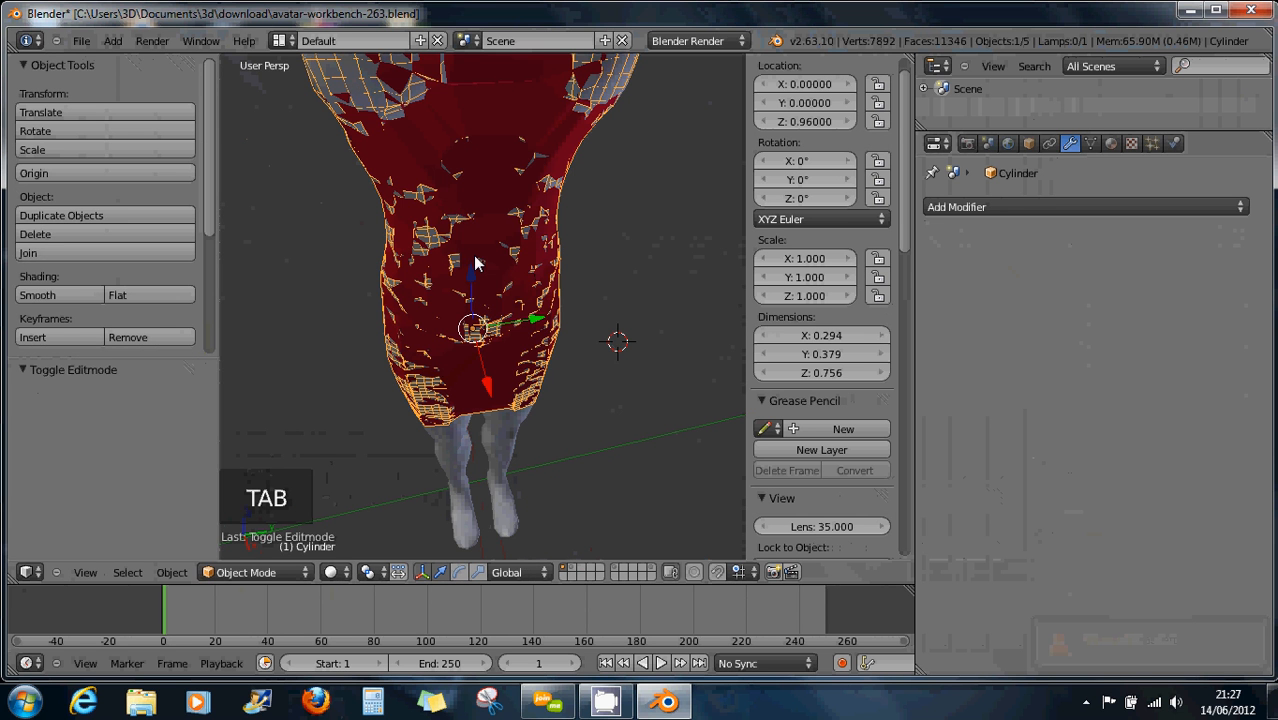
pyautogui.hotkey('ctrl', 'z')
pyautogui.hotkey('ctrl', 'z')
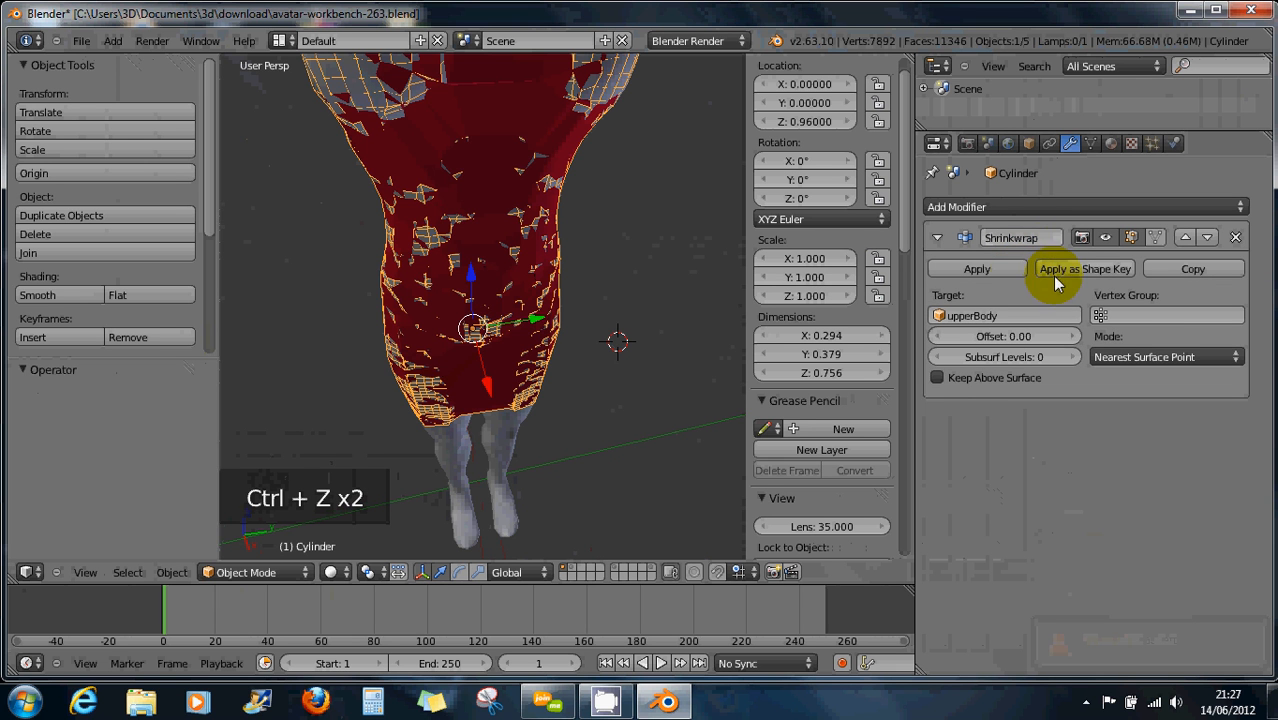
# Set the Shrinkwrap modifier's mode to Project and enable the Negative direction alongside Positive
pyautogui.click(1193, 366)
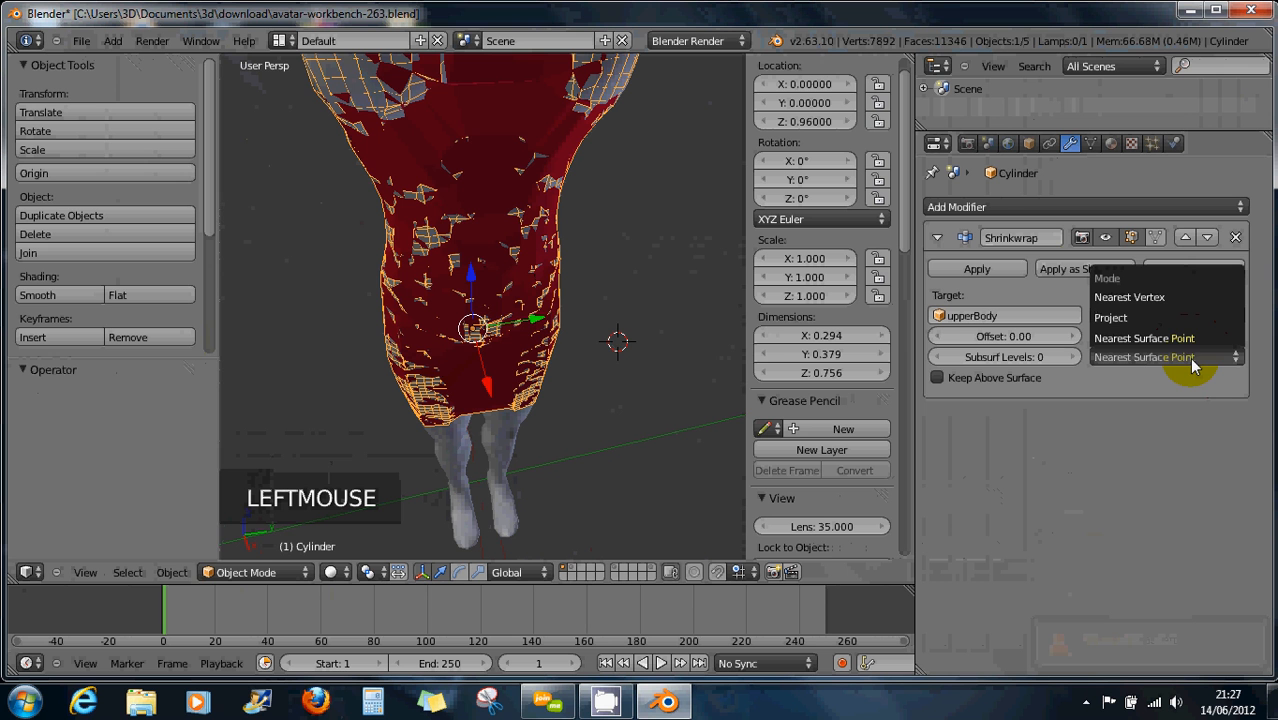
pyautogui.click(1148, 319)
pyautogui.scroll(-3, 677, 284)
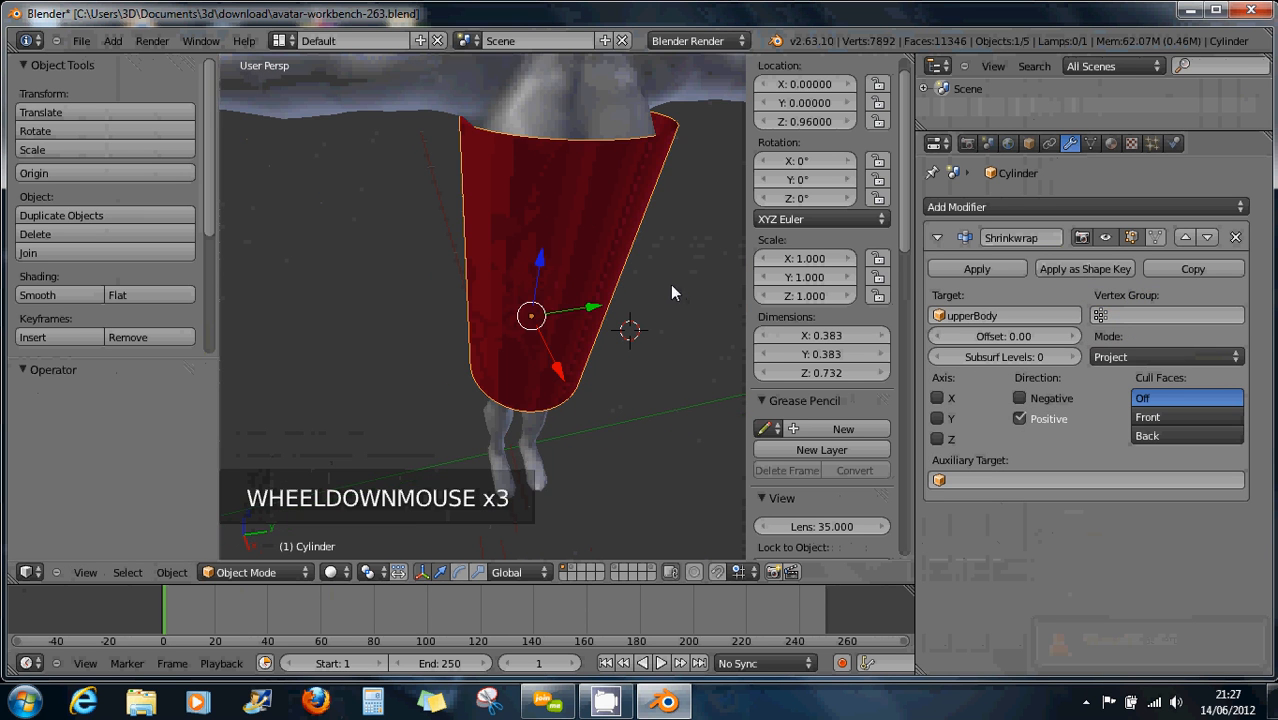
pyautogui.keyDown('shift'); pyautogui.moveTo(648, 258); pyautogui.dragTo(615, 236, button='middle'); pyautogui.keyUp('shift')
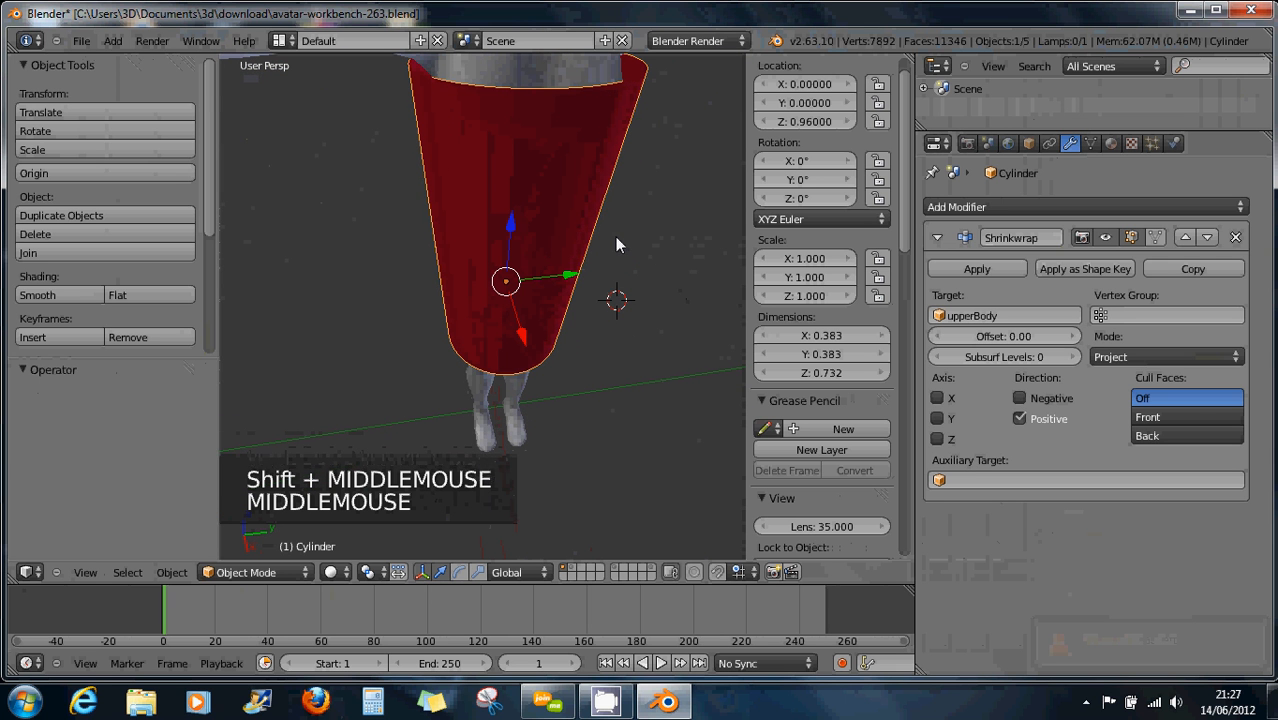
pyautogui.click(1020, 399)
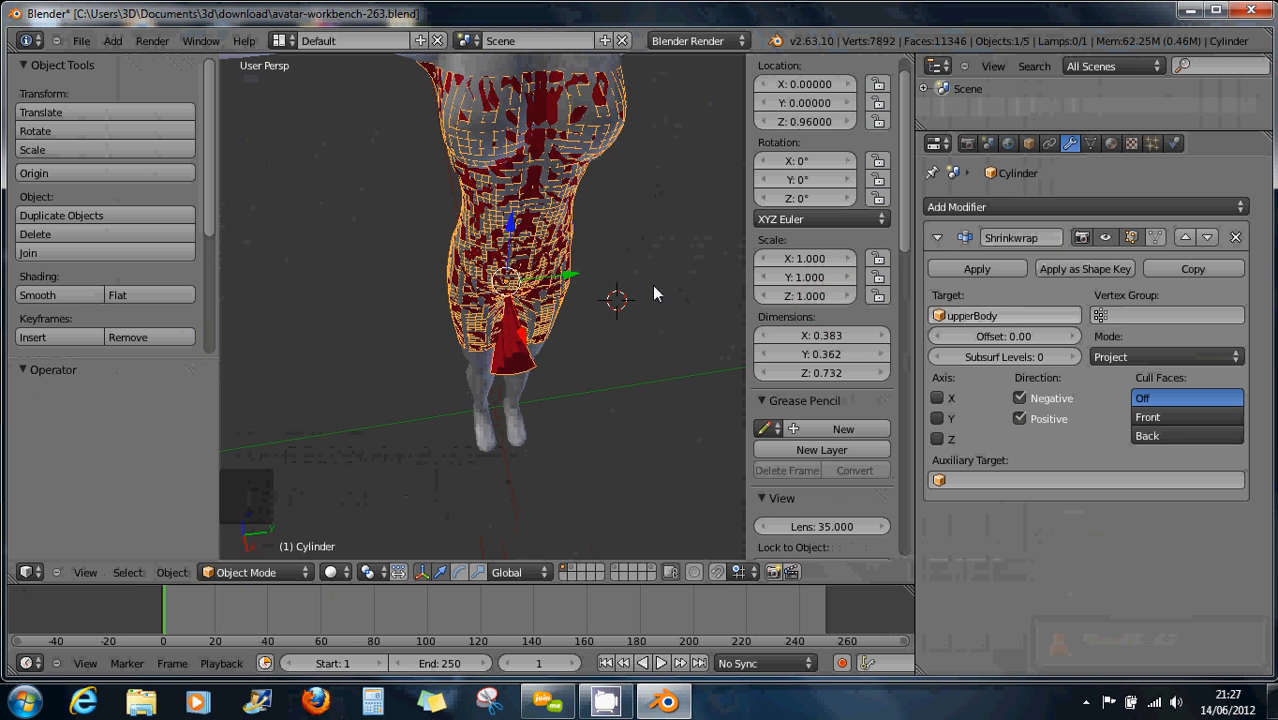
# Examine how the projected cylinder fits the chest, waist and sides and how it behaves between the thighs
pyautogui.scroll(-2, 652, 285)
pyautogui.moveTo(669, 278); pyautogui.dragTo(621, 167, button='middle')
pyautogui.scroll(3, 633, 268)
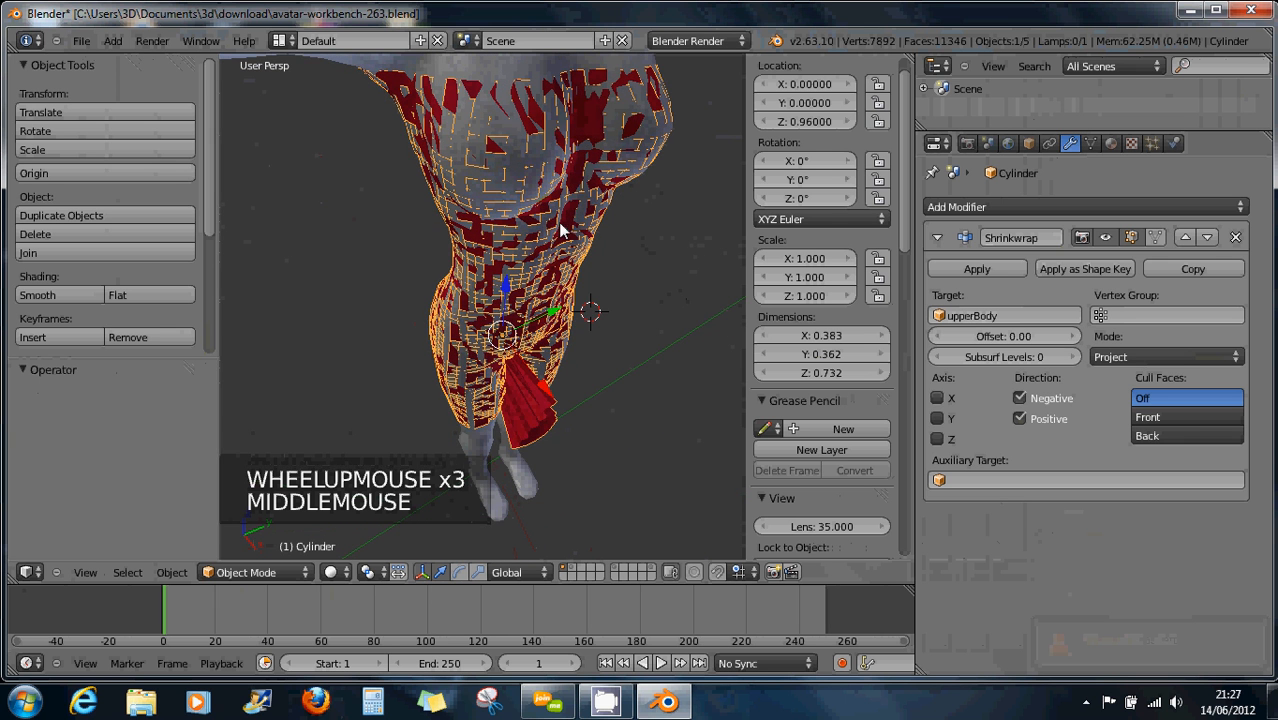
pyautogui.moveTo(558, 222); pyautogui.dragTo(454, 317, button='middle')
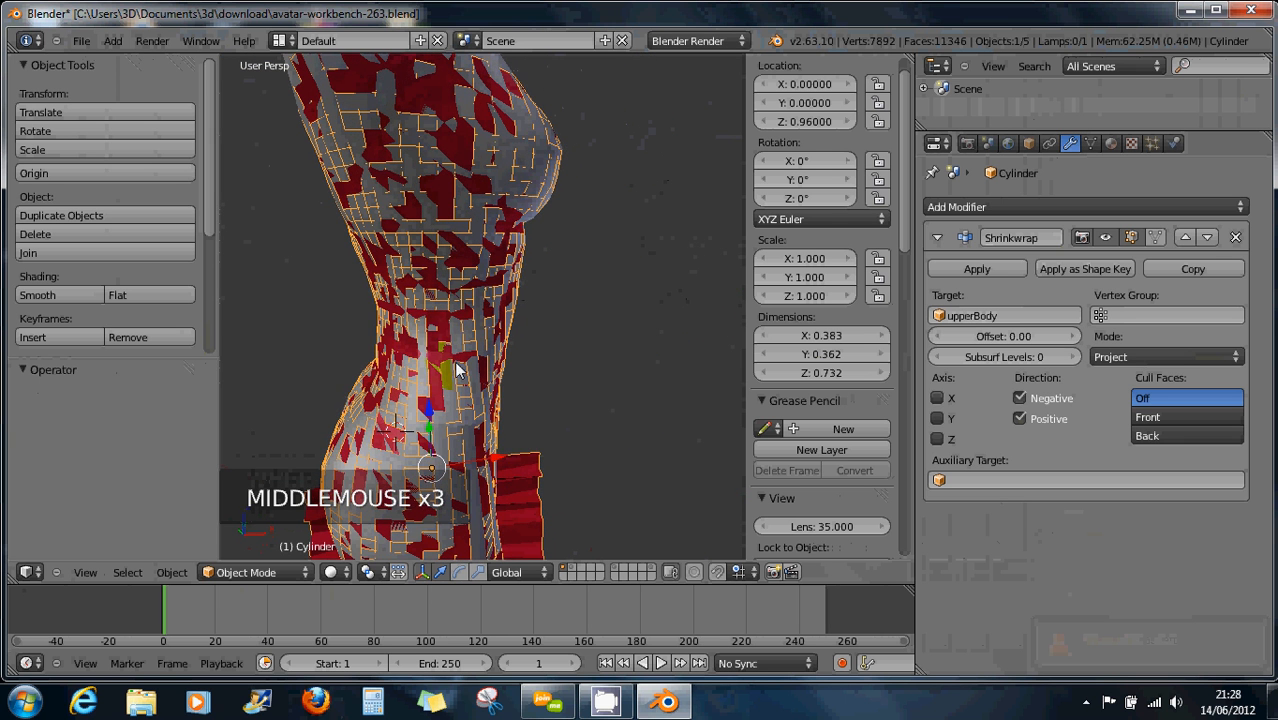
pyautogui.moveTo(585, 265); pyautogui.dragTo(377, 235, button='middle')
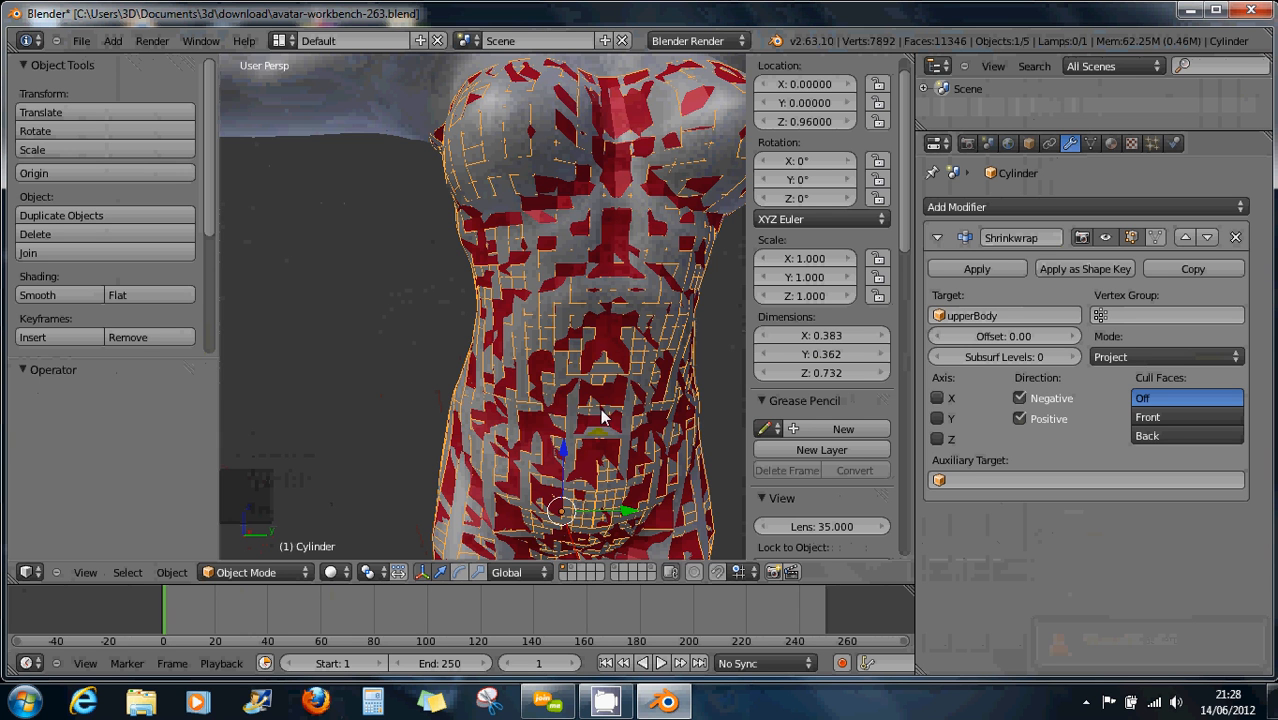
pyautogui.moveTo(601, 418)
pyautogui.keyDown('shift'); pyautogui.mouseDown(button='middle')
pyautogui.moveTo(593, 369)
pyautogui.moveTo(646, 387)
pyautogui.moveTo(621, 493)
pyautogui.moveTo(600, 405)
pyautogui.moveTo(616, 428)
pyautogui.mouseUp(button='middle'); pyautogui.keyUp('shift')
pyautogui.scroll(-2, 593, 369)
pyautogui.scroll(1, 621, 493)
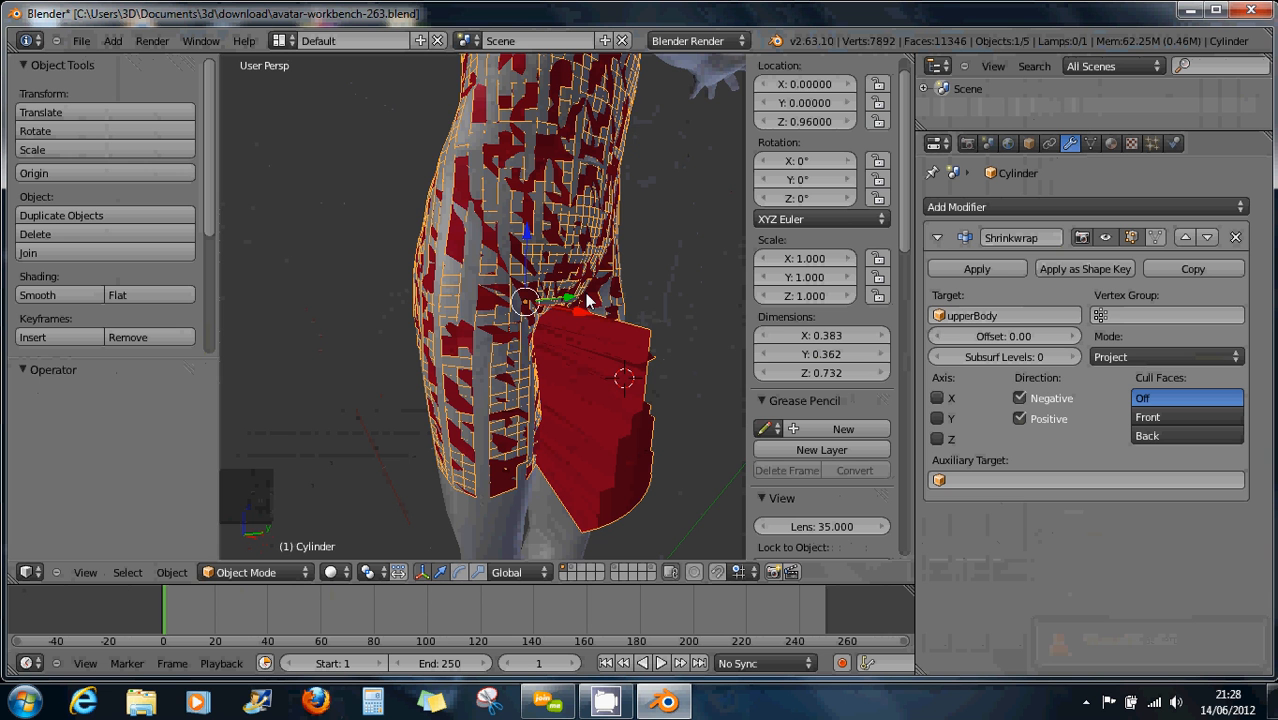
pyautogui.moveTo(588, 298); pyautogui.dragTo(500, 283, button='middle')
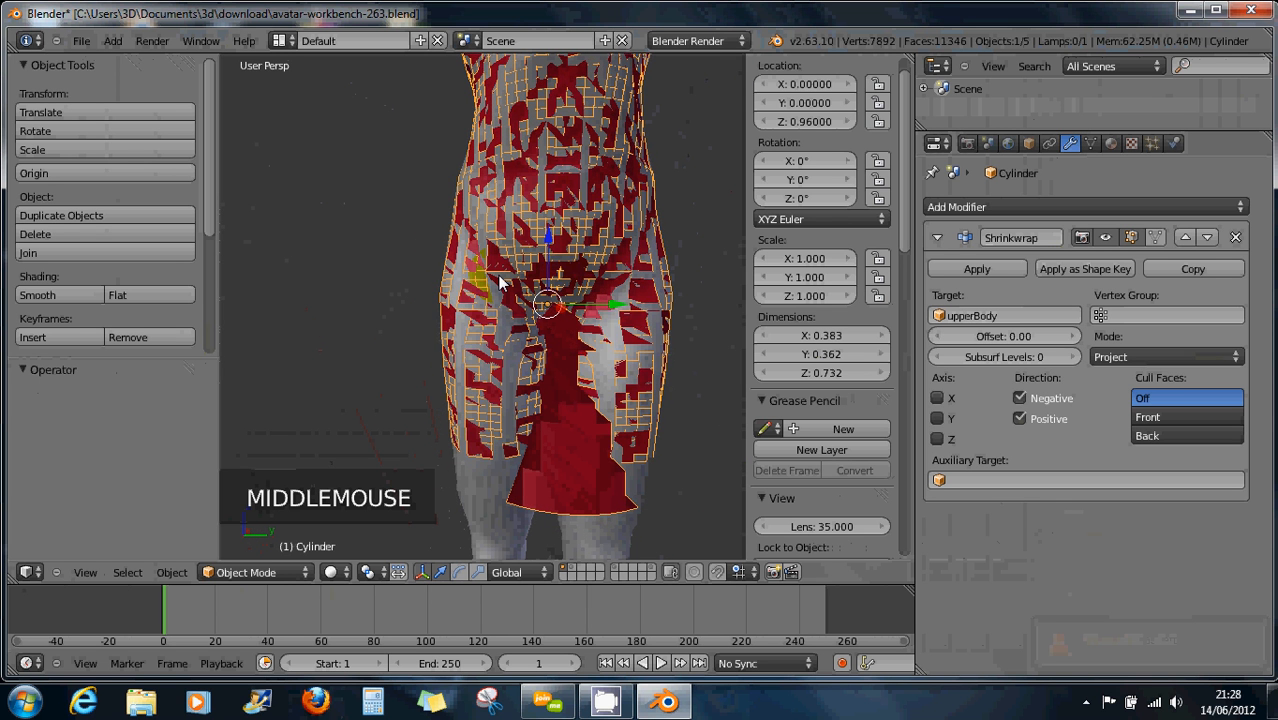
# Switch the cylinder to Edit Mode in right orthographic view and display the Shrinkwrap result on its editing cage
pyautogui.press('KP_3')
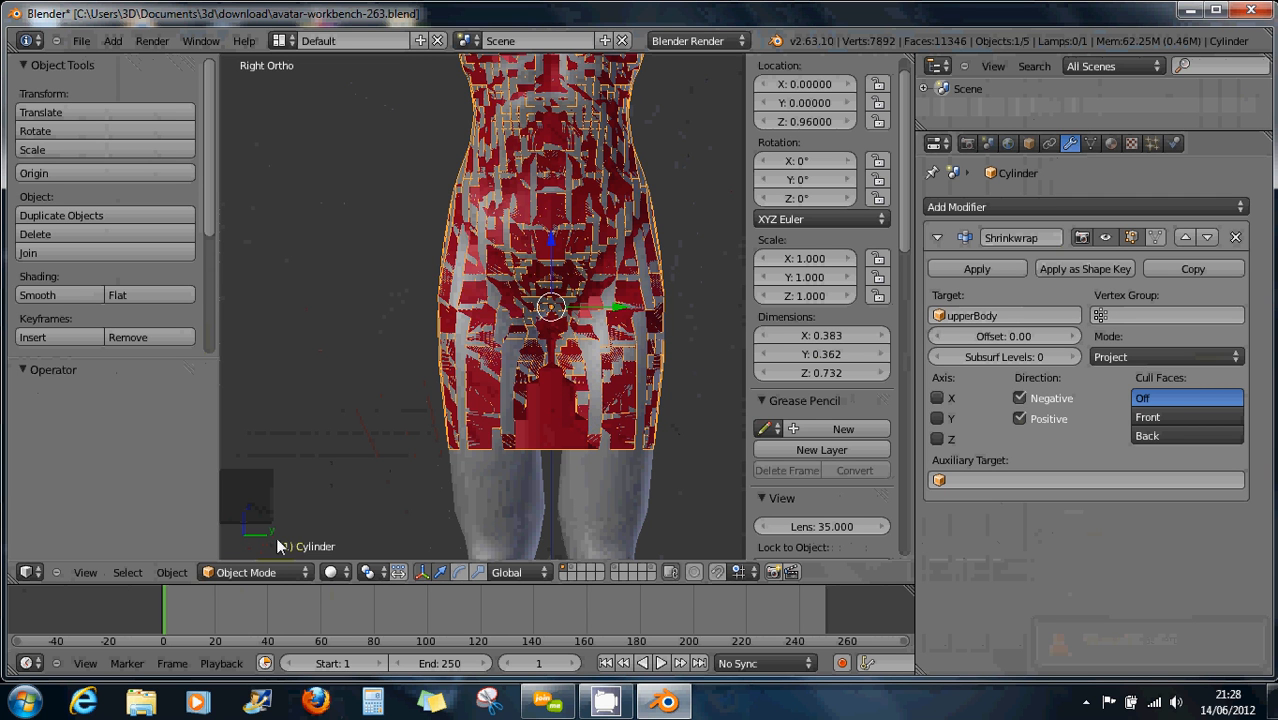
pyautogui.click(223, 572)
pyautogui.click(232, 533)
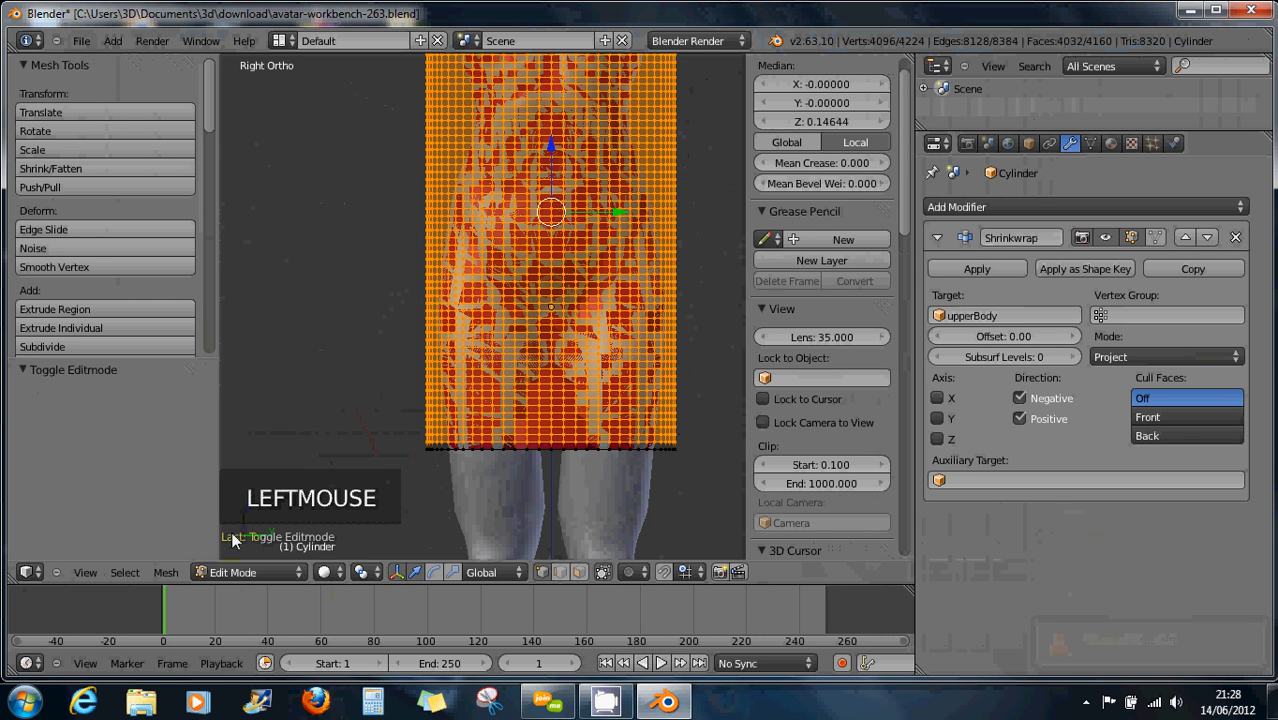
pyautogui.scroll(3, 544, 458)
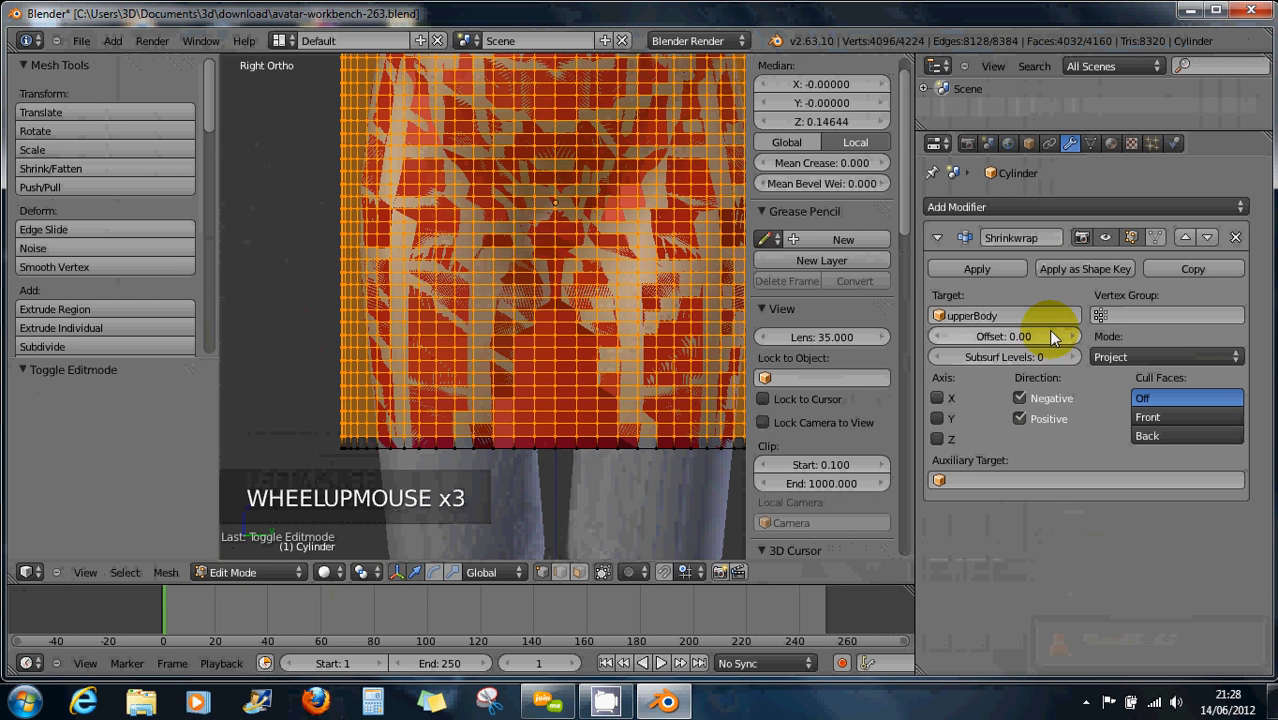
pyautogui.click(1155, 237)
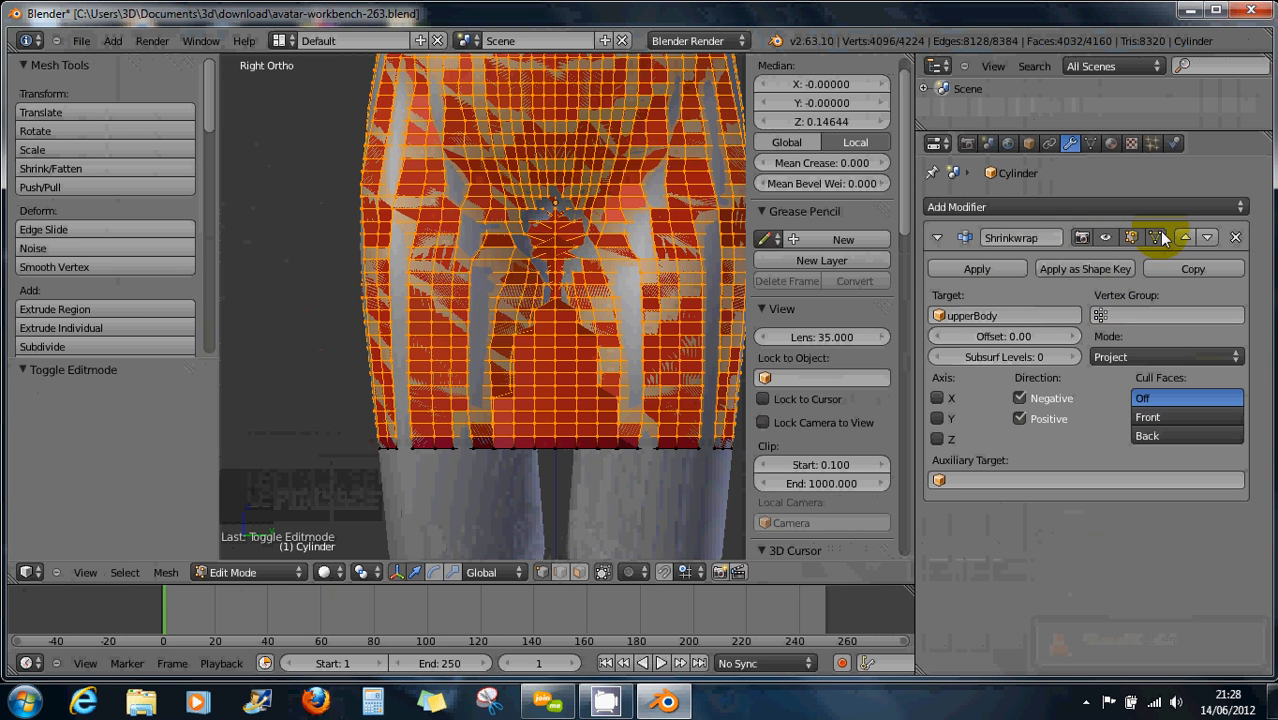
# Examine the faces between the legs that miss the body, from the front, close up and from the side
pyautogui.moveTo(597, 290); pyautogui.dragTo(564, 296, button='middle')
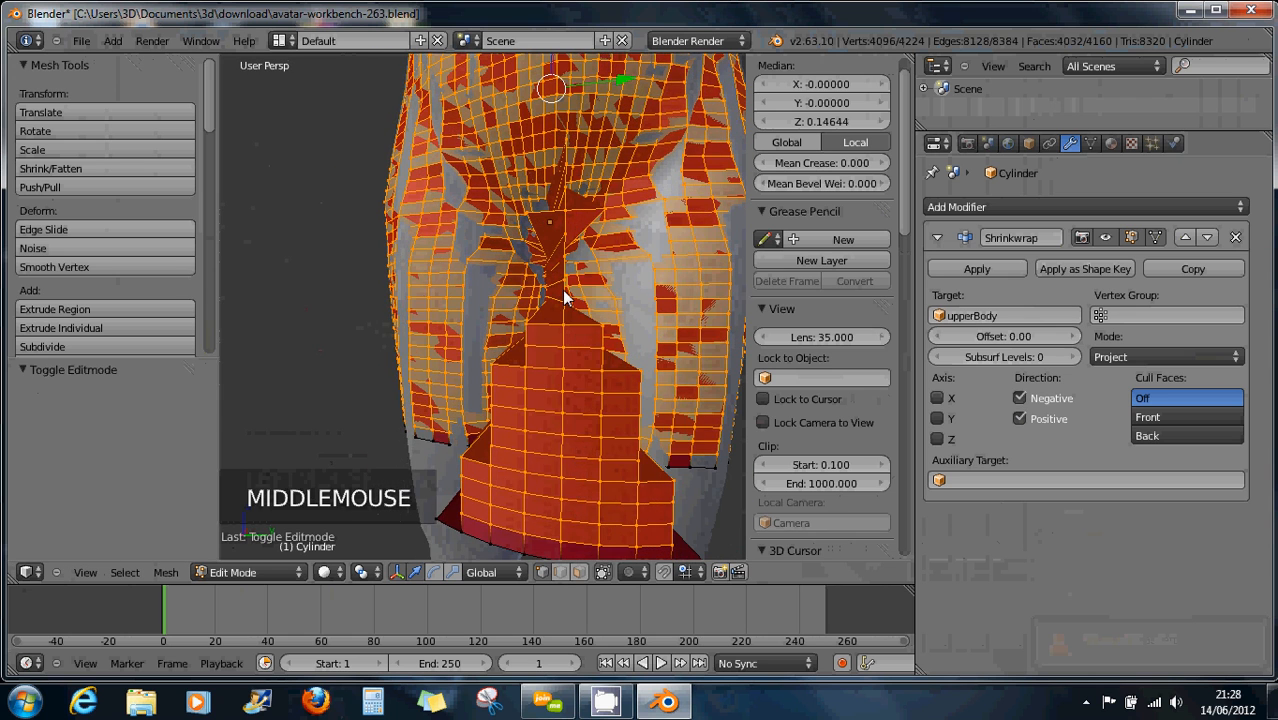
pyautogui.press('KP_3')
pyautogui.scroll(3, 557, 316)
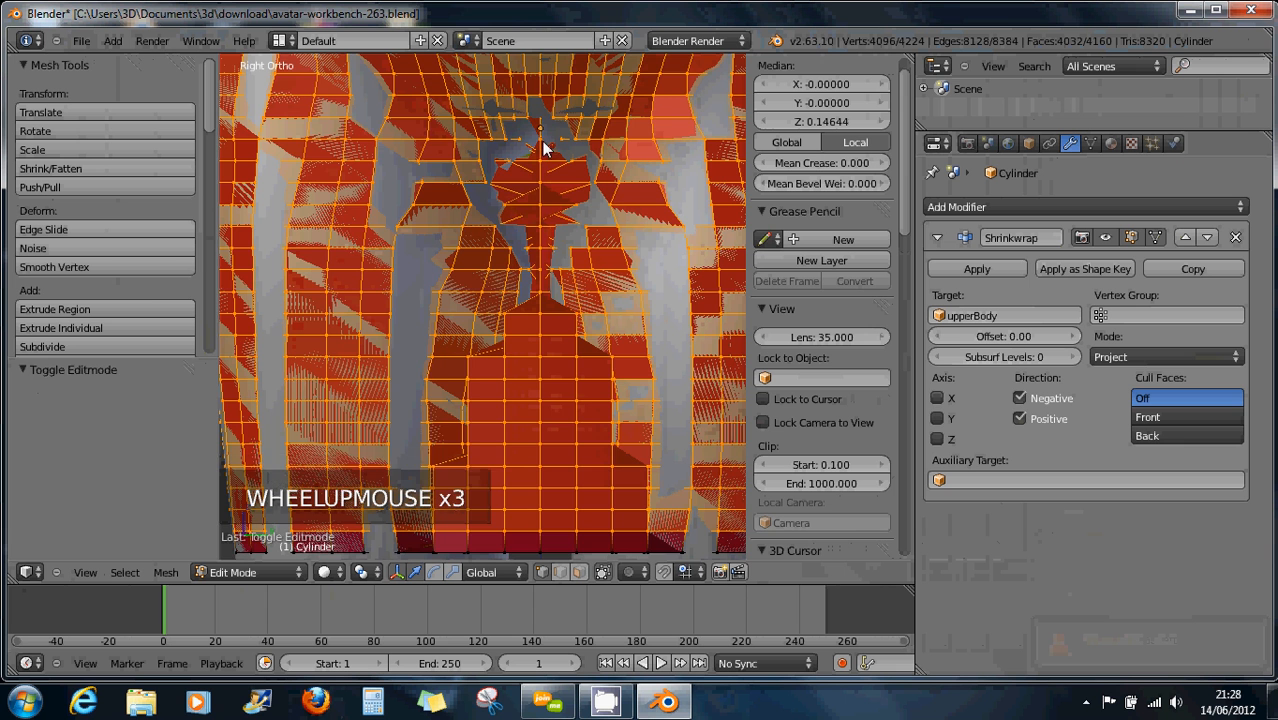
pyautogui.scroll(-2, 543, 215)
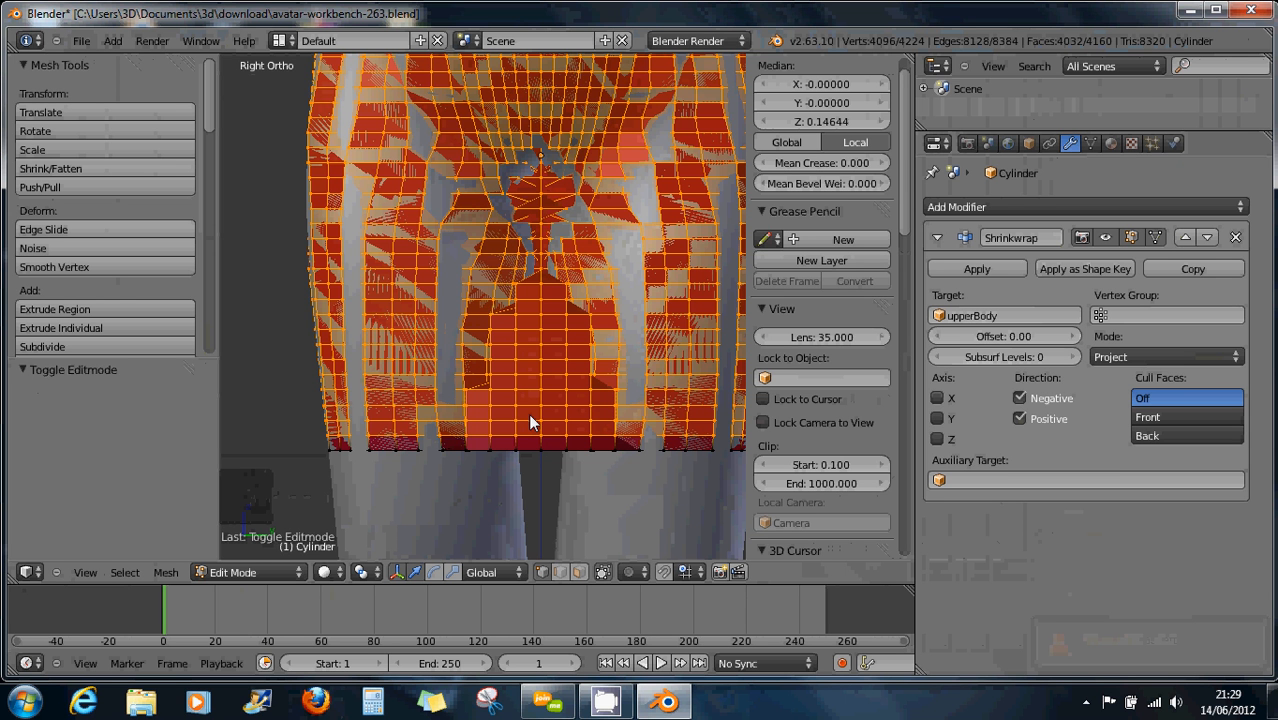
pyautogui.moveTo(529, 414); pyautogui.dragTo(648, 357, button='middle')
pyautogui.scroll(-3, 673, 422)
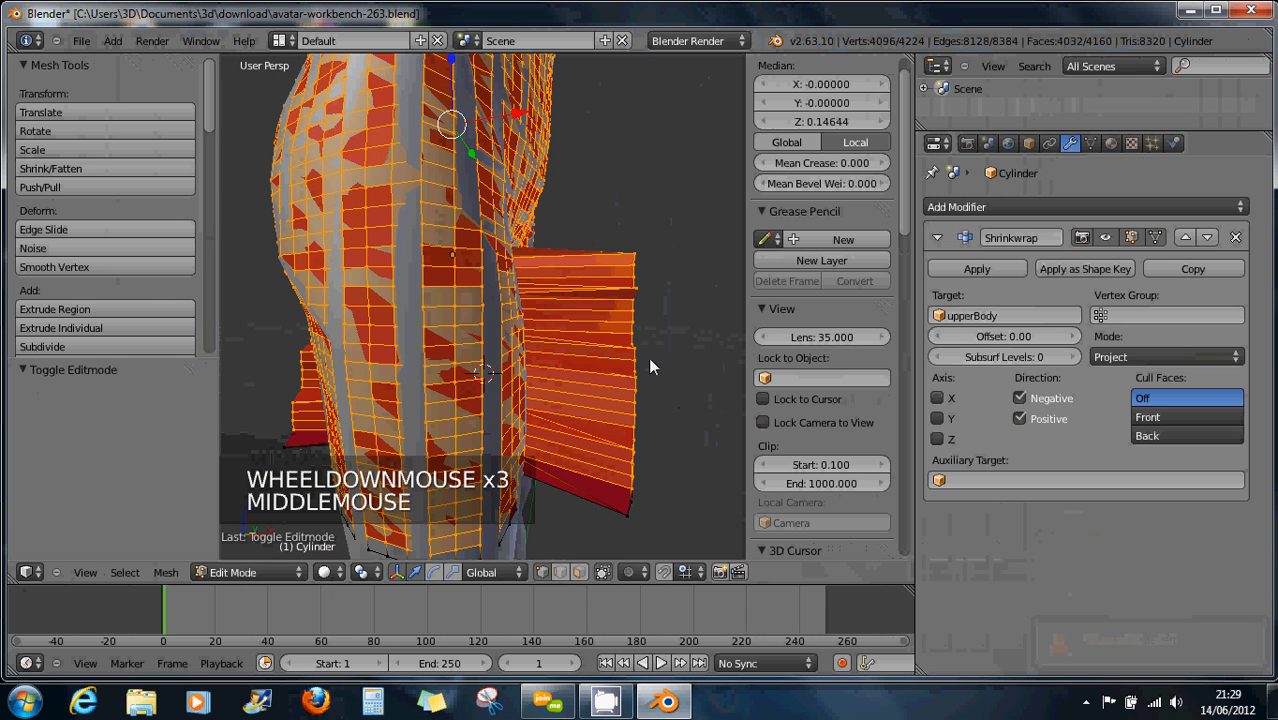
# Clear the selection, turn off limiting selection to visible, and box-select all vertices along the outer edge of the front flap
pyautogui.press('a')
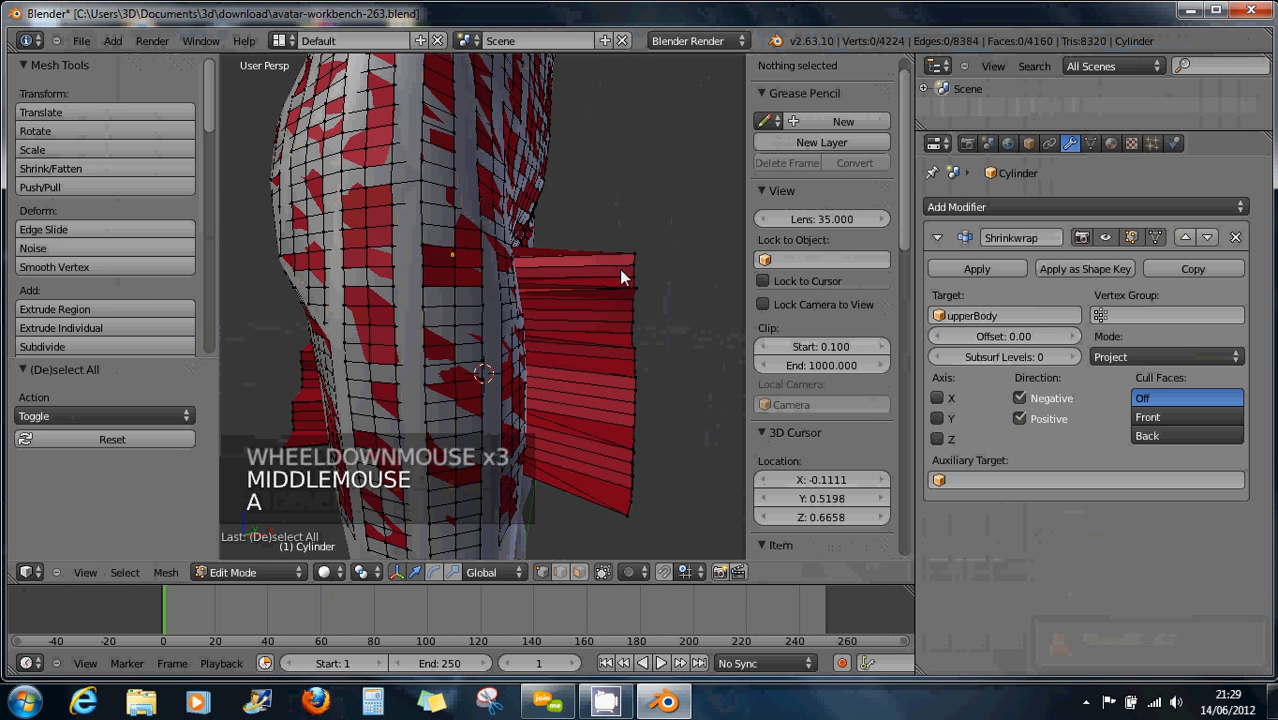
pyautogui.moveTo(652, 291); pyautogui.dragTo(641, 257, button='middle')
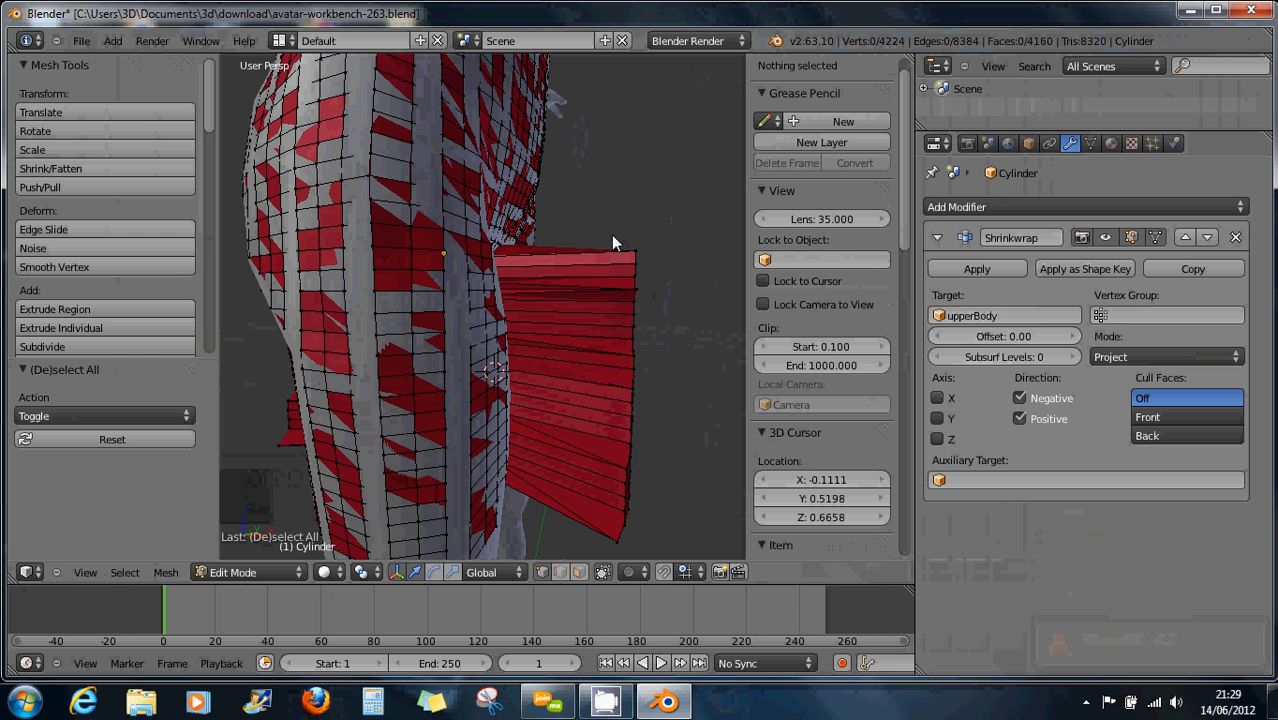
pyautogui.press('b')
pyautogui.moveTo(612, 232); pyautogui.dragTo(664, 570)
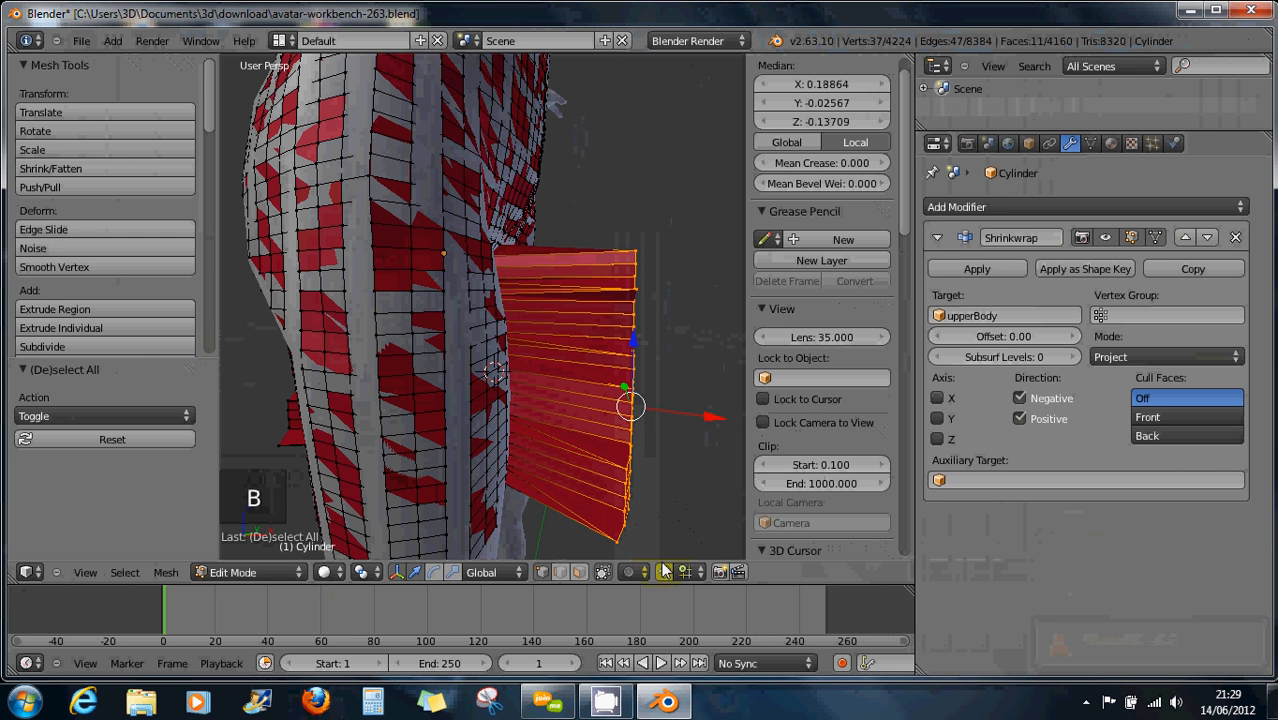
pyautogui.click(601, 572)
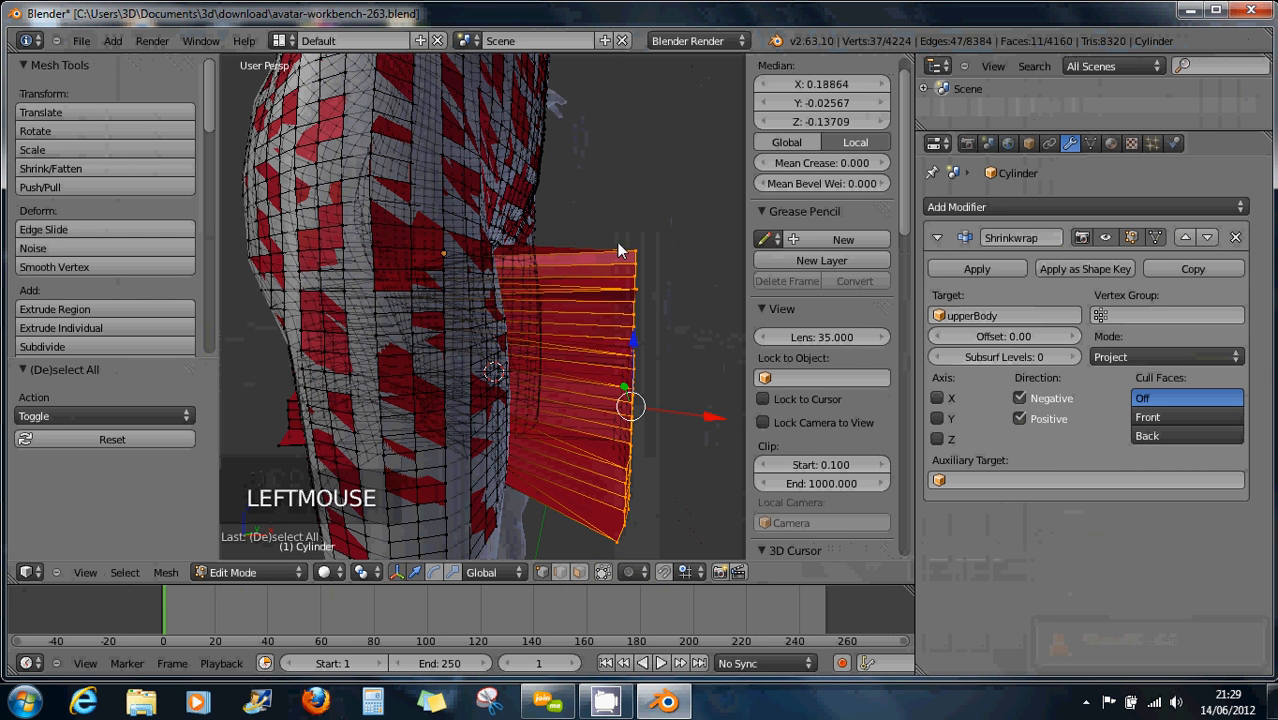
pyautogui.press('b')
pyautogui.moveTo(600, 222); pyautogui.dragTo(655, 548)
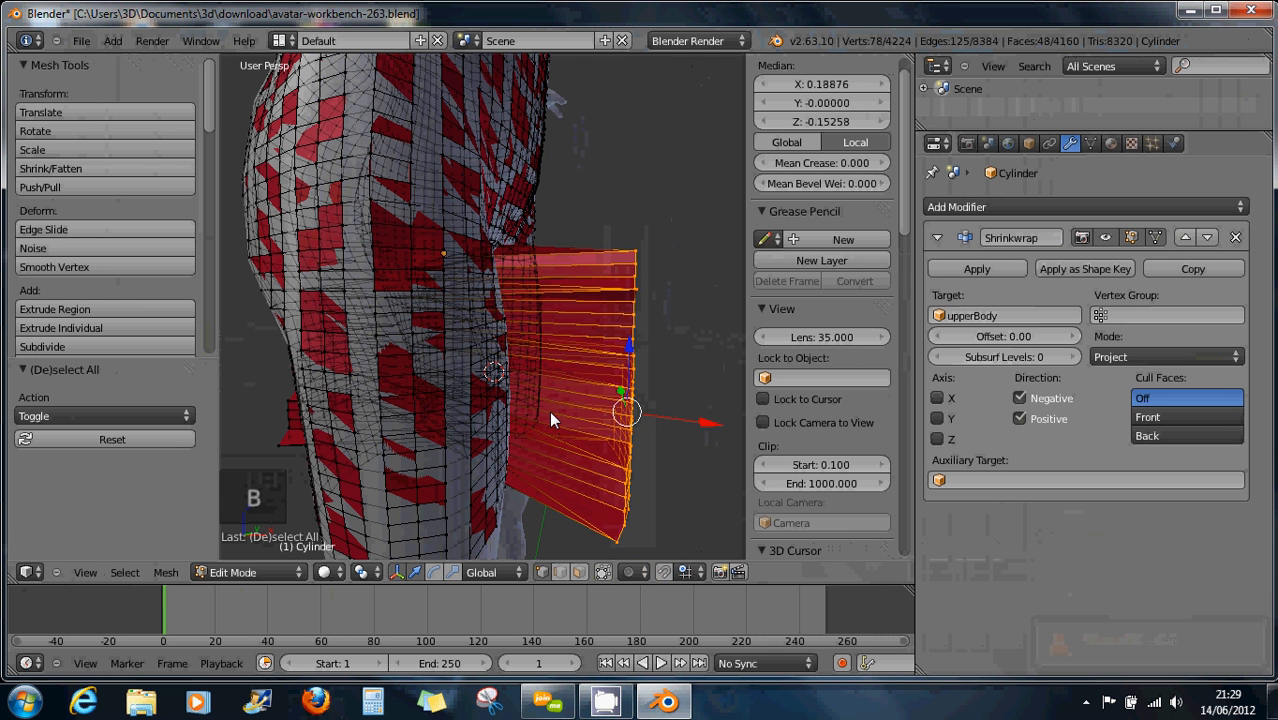
pyautogui.moveTo(550, 418); pyautogui.dragTo(680, 465, button='middle')
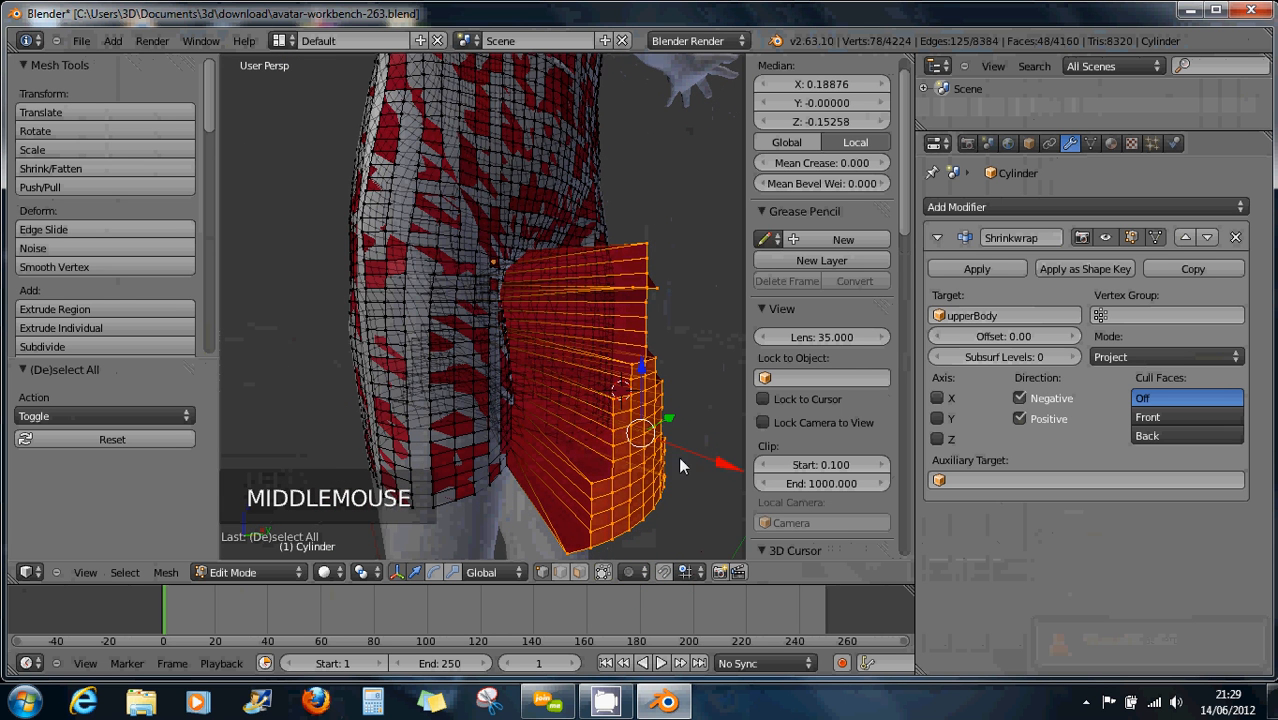
# Try moving the front flap's vertices about 0.067 along negative X into the body, and move them back out about 0.065
pyautogui.moveTo(724, 472); pyautogui.dragTo(668, 455)
pyautogui.moveTo(668, 455); pyautogui.dragTo(639, 437, button='middle')
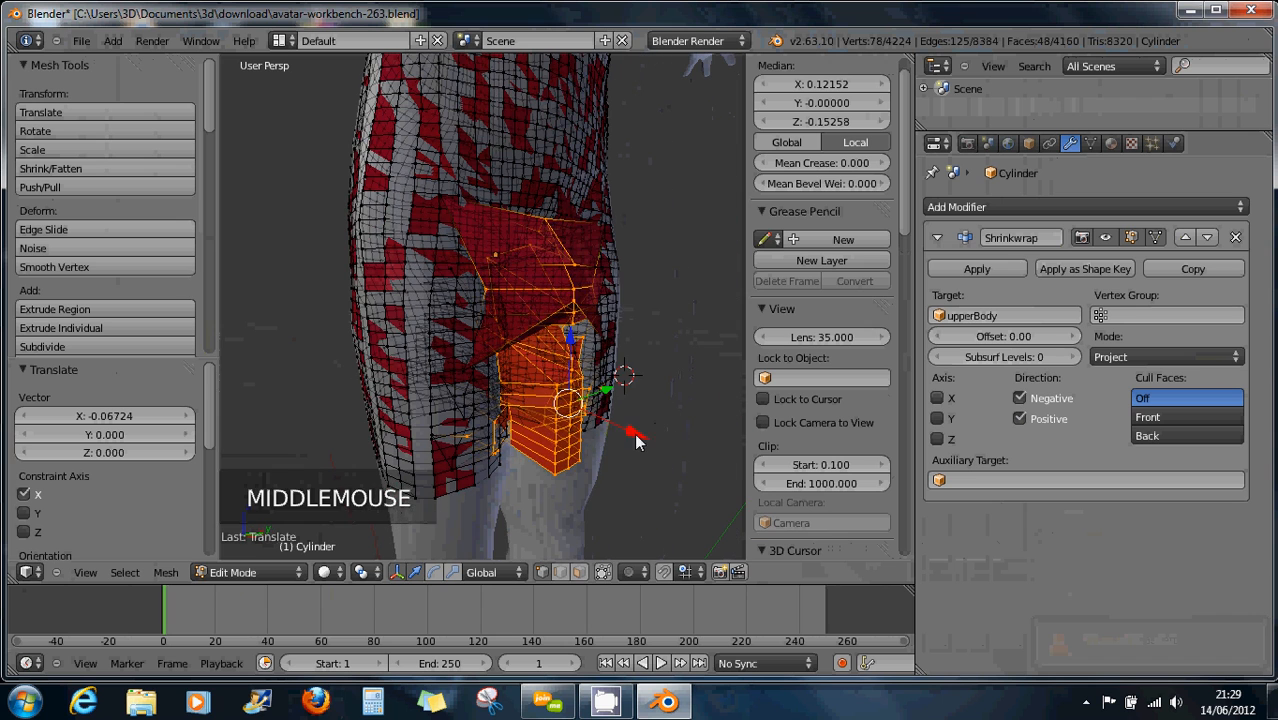
pyautogui.moveTo(635, 447); pyautogui.dragTo(676, 452)
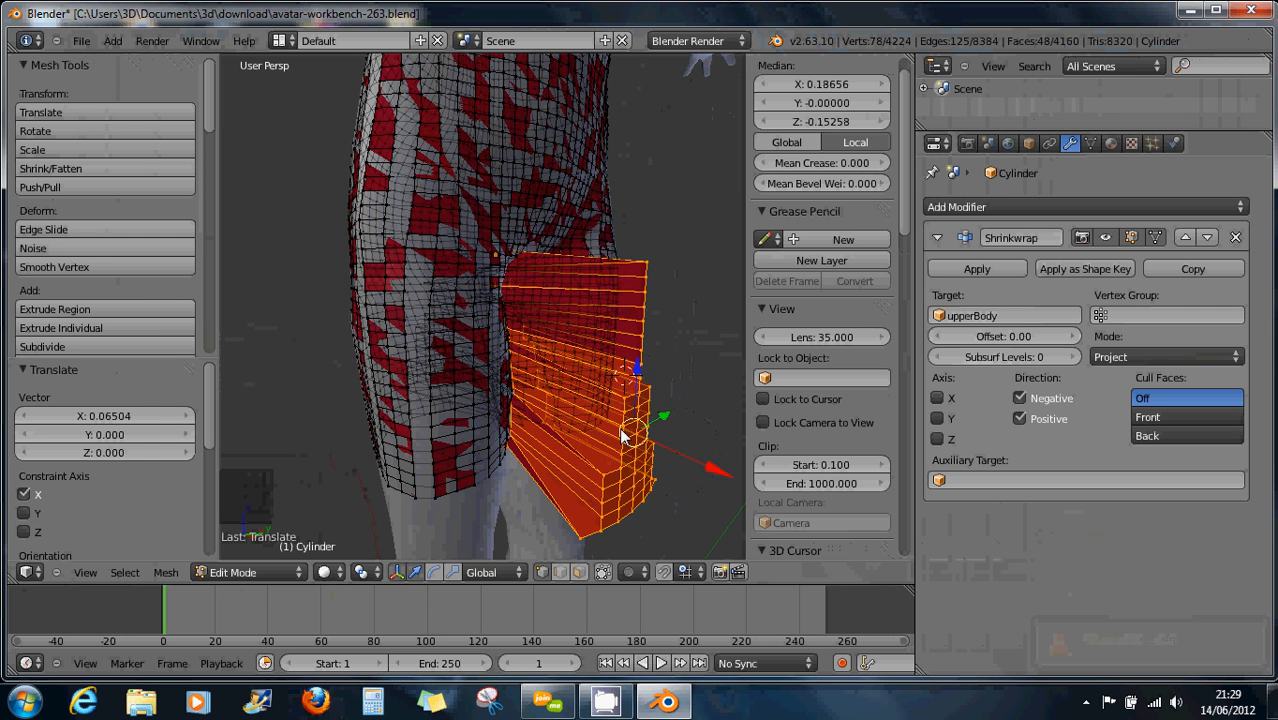
# Try moving the front flap's vertices about 0.024 along negative X toward the body, and return them about 0.021 outward
pyautogui.moveTo(622, 434); pyautogui.dragTo(561, 360, button='middle')
pyautogui.scroll(3, 559, 349)
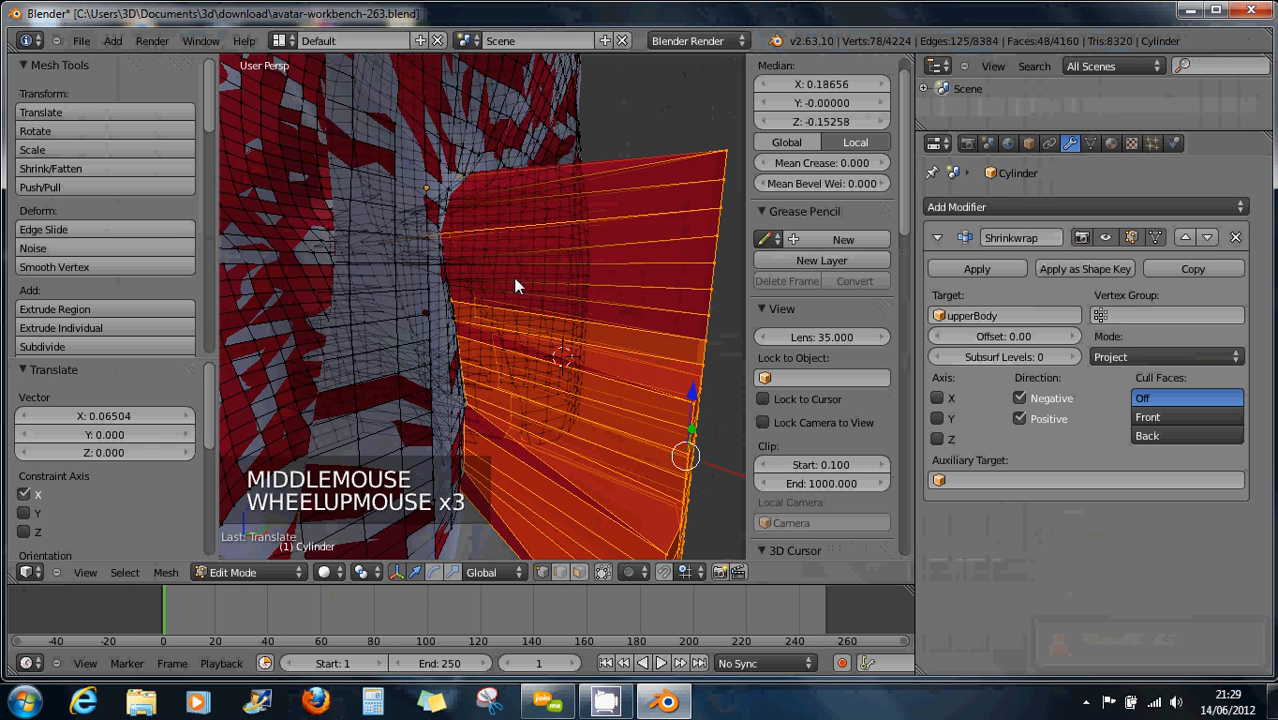
pyautogui.moveTo(513, 277); pyautogui.dragTo(491, 324, button='middle')
pyautogui.moveTo(562, 392); pyautogui.dragTo(707, 194, button='middle')
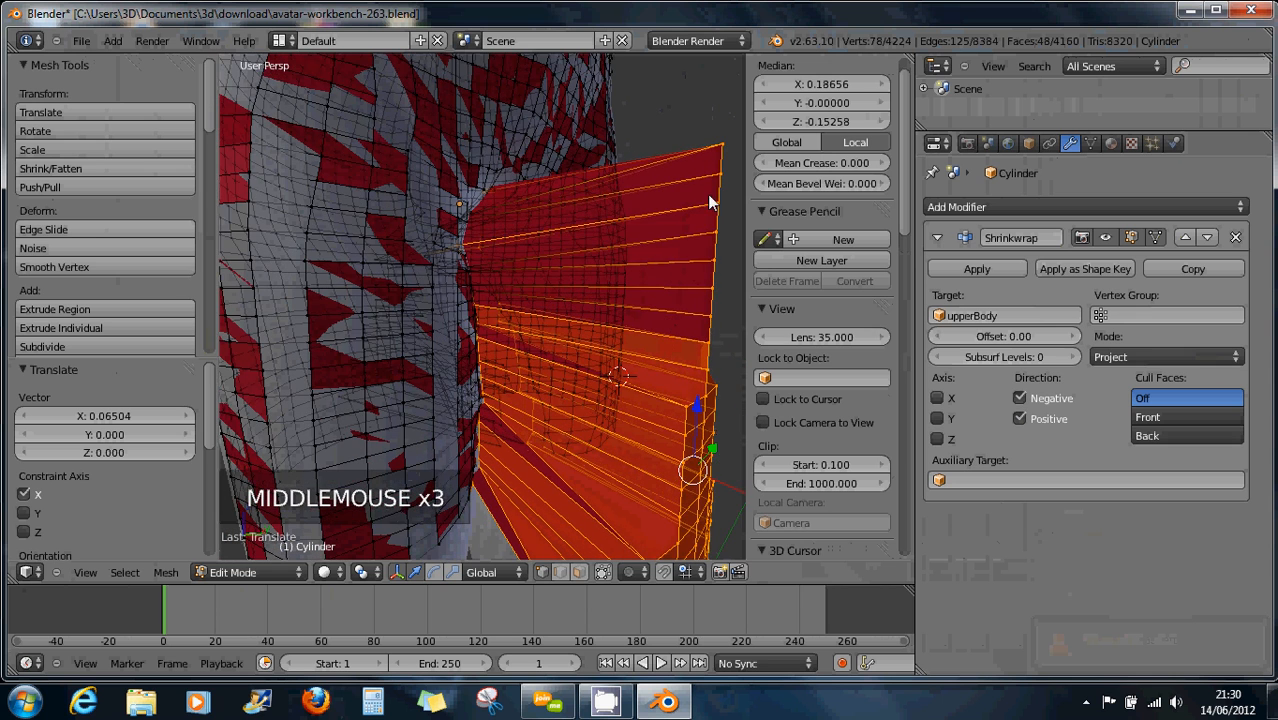
pyautogui.scroll(-1, 712, 443)
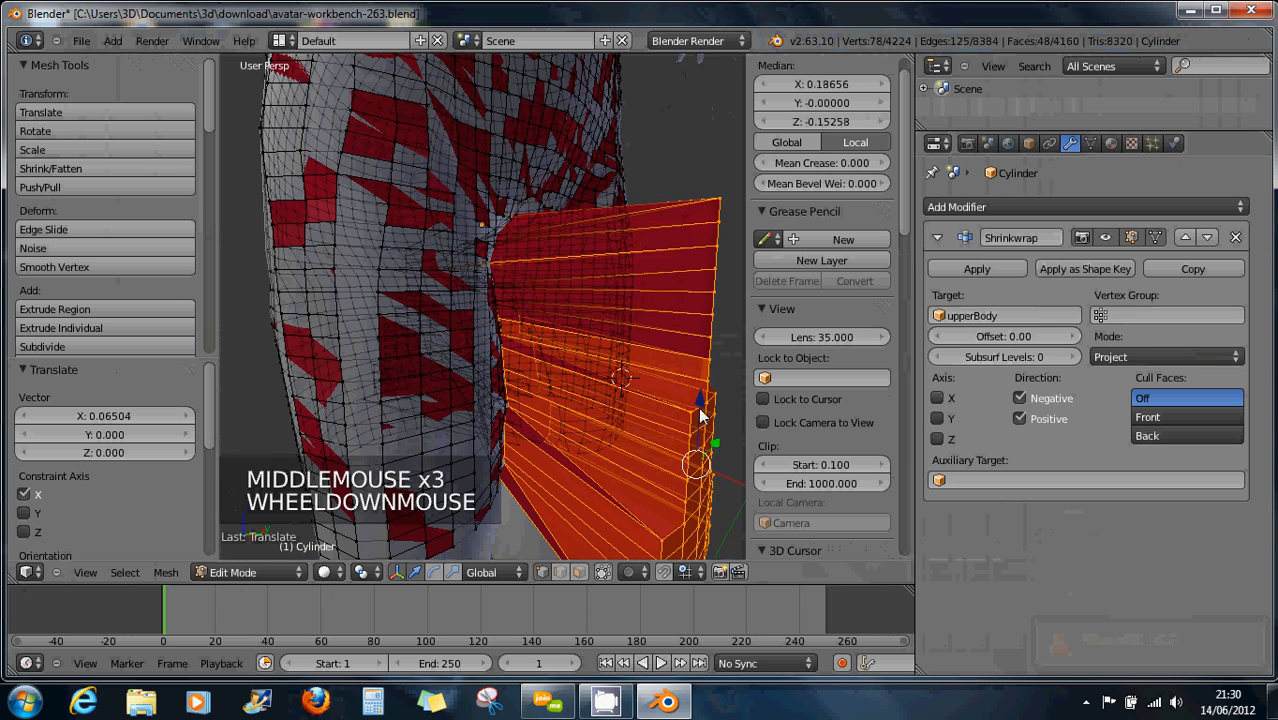
pyautogui.keyDown('shift'); pyautogui.moveTo(700, 415); pyautogui.dragTo(651, 176, button='middle'); pyautogui.keyUp('shift')
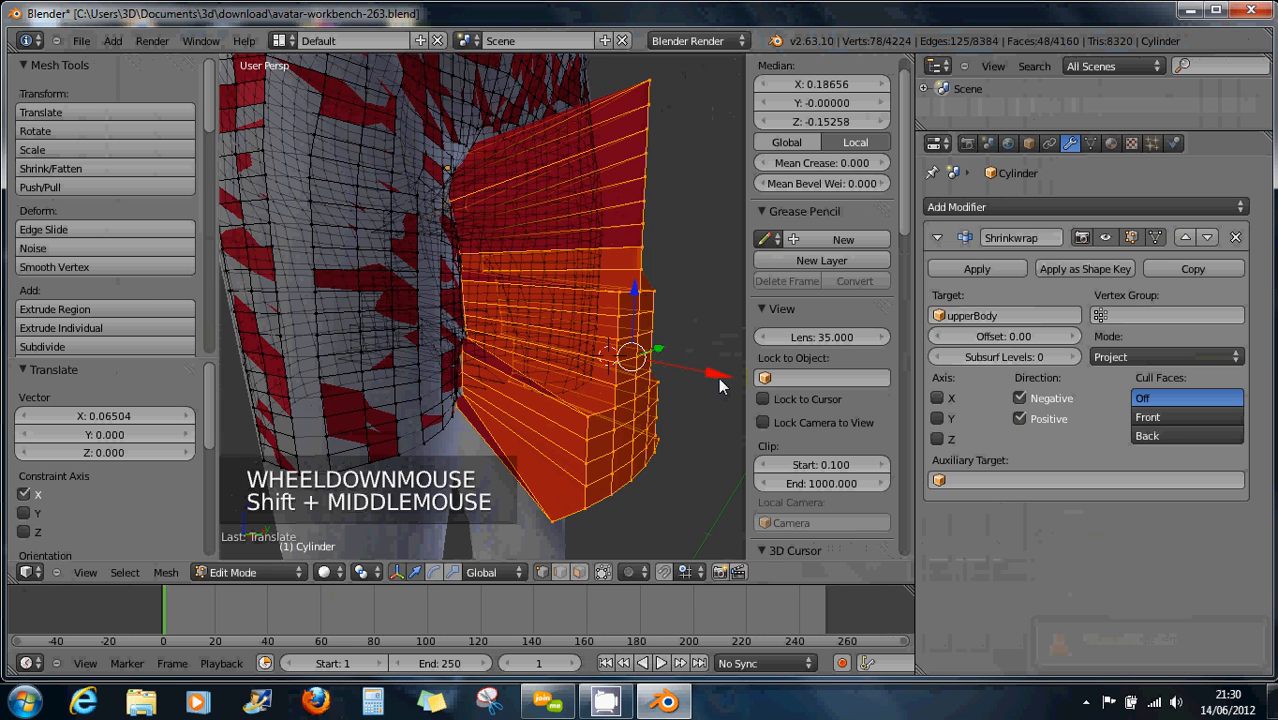
pyautogui.moveTo(705, 372); pyautogui.dragTo(688, 376)
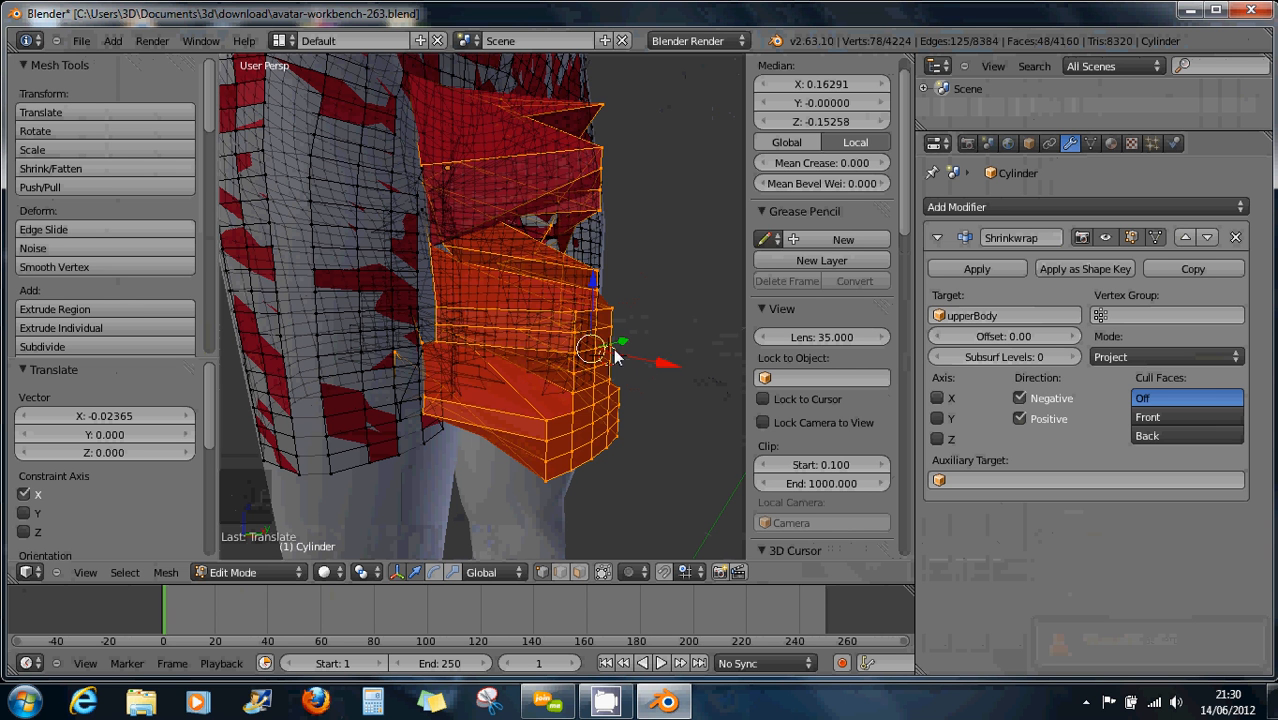
pyautogui.moveTo(667, 373)
pyautogui.mouseDown()
pyautogui.moveTo(703, 381)
pyautogui.moveTo(688, 378)
pyautogui.mouseUp()
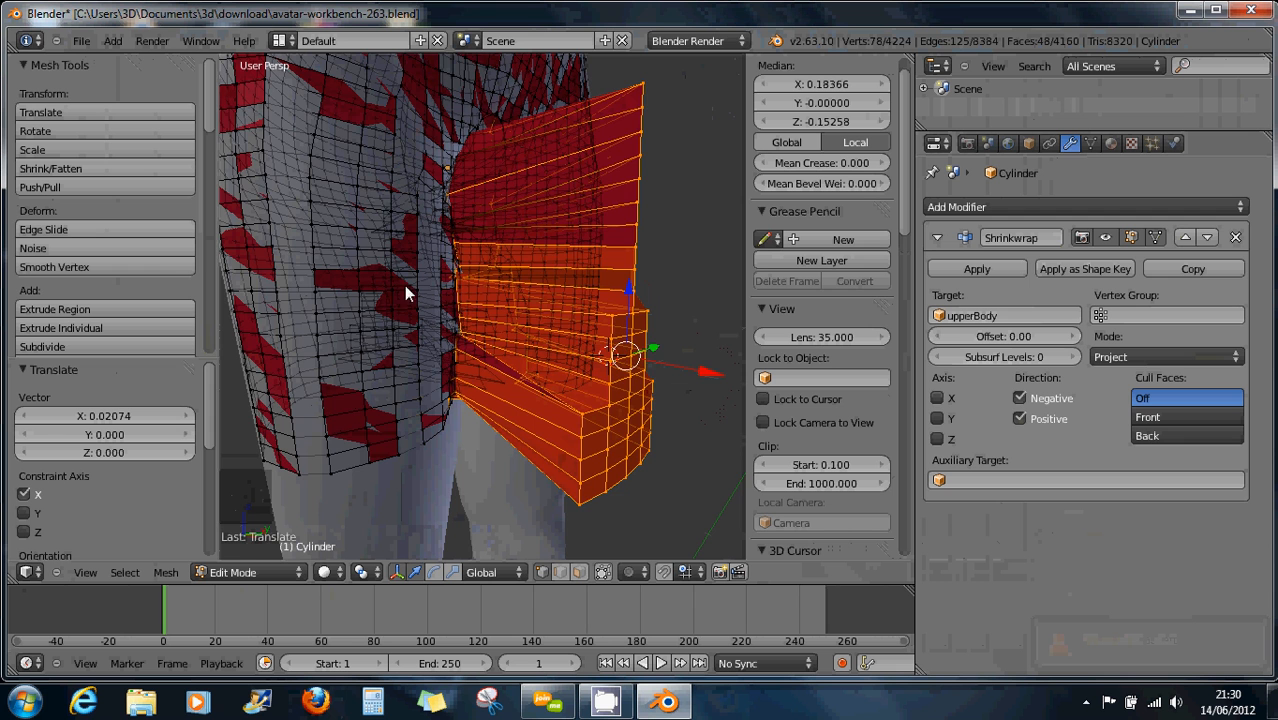
# Slide the front flap's vertices along X to a median X of about 0.187 and inspect the mesh between the thighs
pyautogui.moveTo(404, 285); pyautogui.dragTo(430, 270, button='middle')
pyautogui.scroll(-4, 445, 288)
pyautogui.scroll(4, 422, 275)
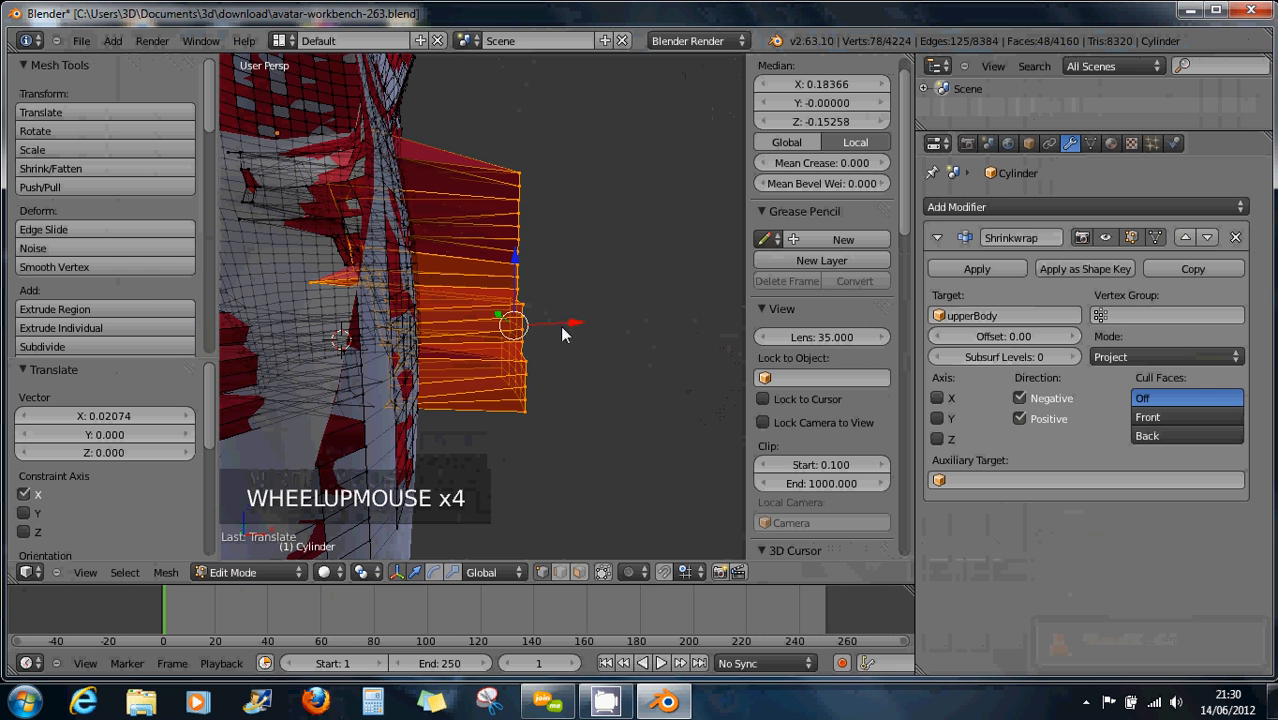
pyautogui.moveTo(562, 327); pyautogui.dragTo(577, 320)
pyautogui.scroll(-1, 369, 225)
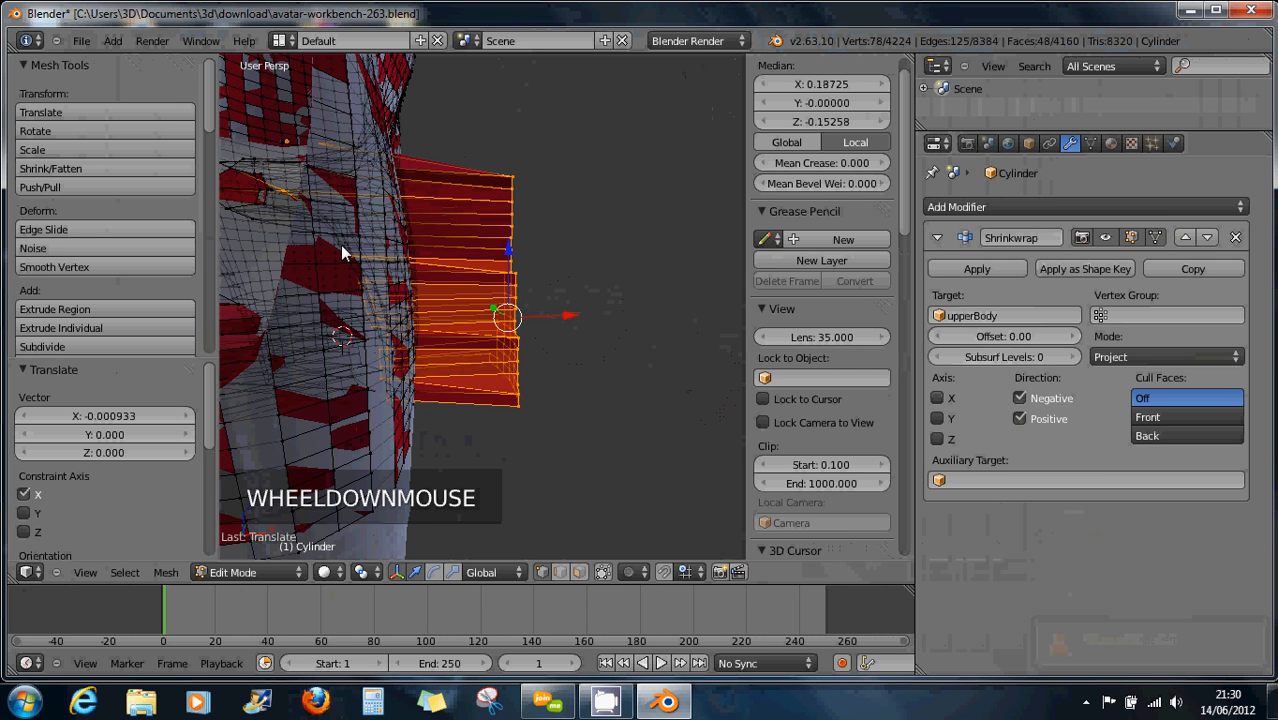
pyautogui.keyDown('shift'); pyautogui.moveTo(340, 245); pyautogui.dragTo(475, 255, button='middle'); pyautogui.keyUp('shift')
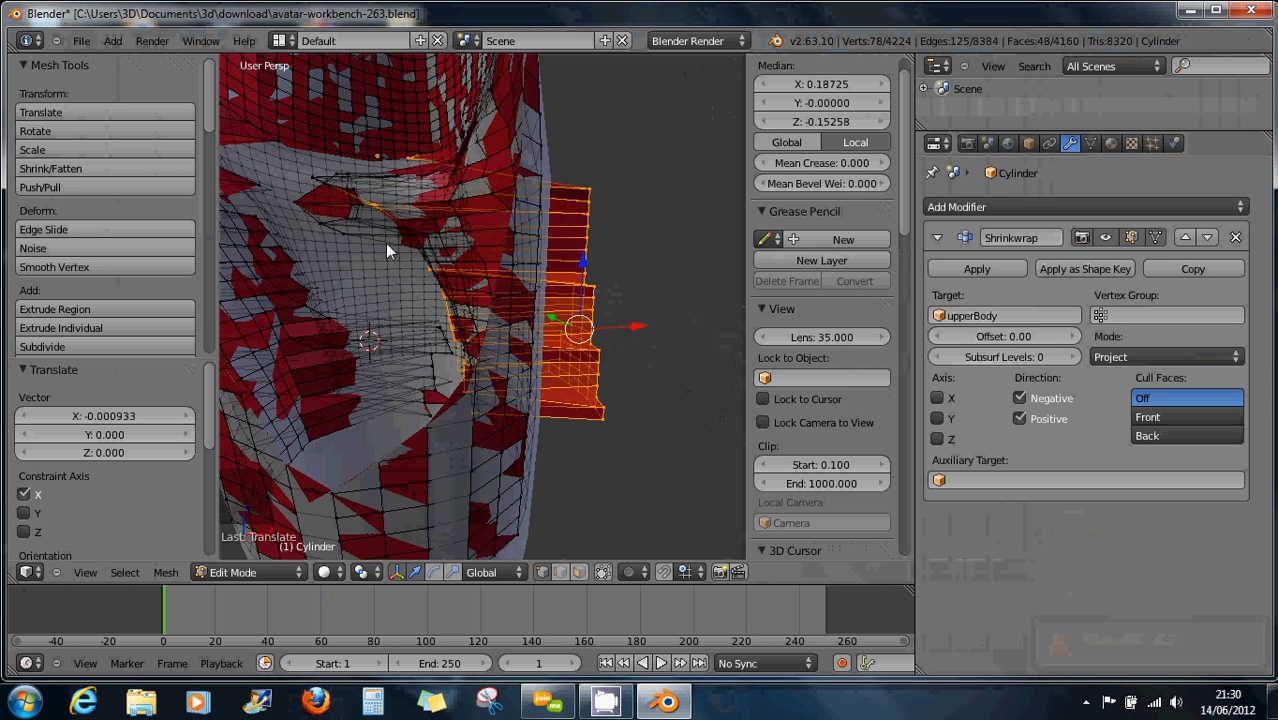
pyautogui.scroll(-1, 392, 253)
pyautogui.scroll(1, 393, 256)
pyautogui.scroll(-2, 392, 253)
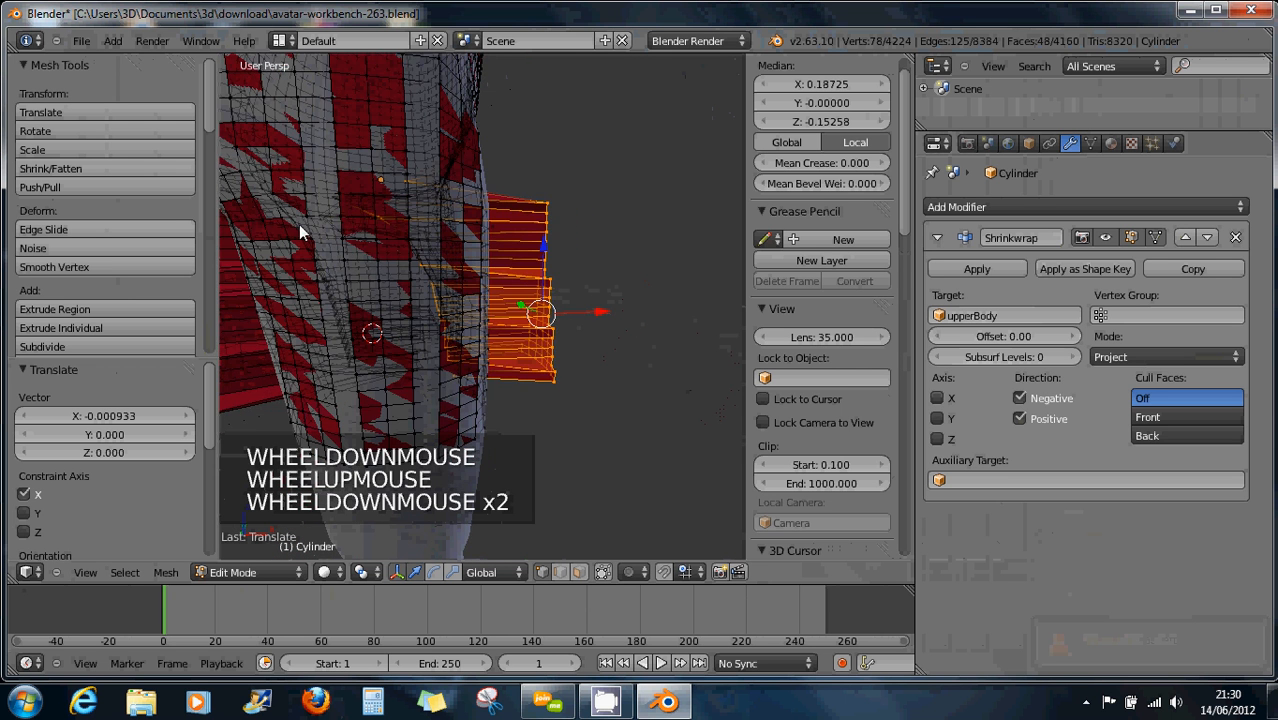
# Clear the selection, box-select the rear flap's protruding vertices, and move them about 0.002 along negative X
pyautogui.keyDown('shift'); pyautogui.moveTo(299, 224); pyautogui.dragTo(516, 194, button='middle'); pyautogui.keyUp('shift')
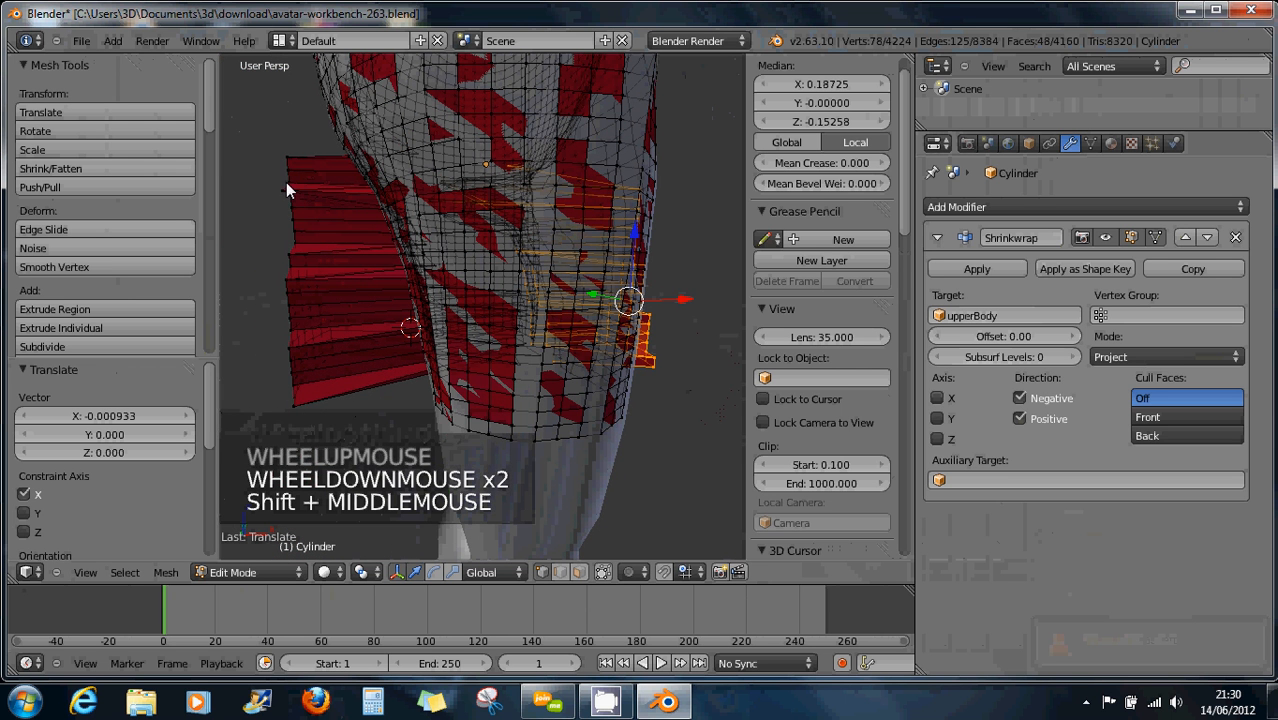
pyautogui.press('a')
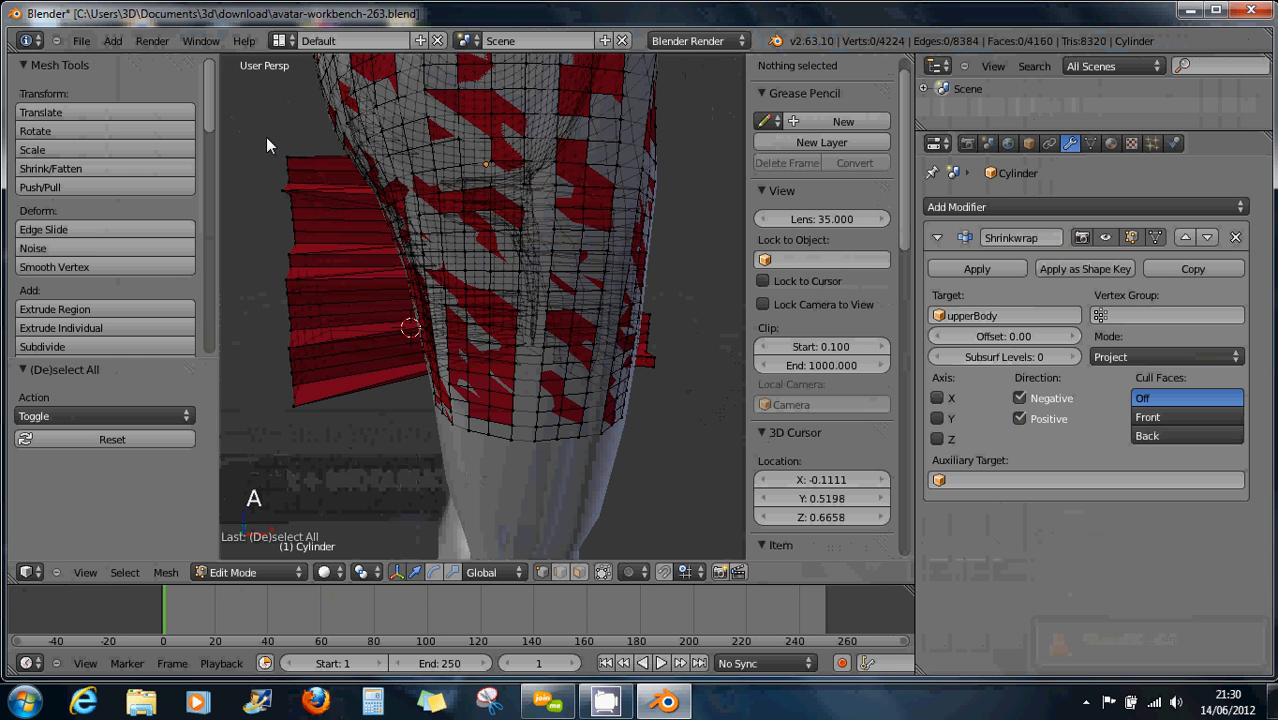
pyautogui.press('b')
pyautogui.moveTo(259, 133); pyautogui.dragTo(347, 438)
pyautogui.moveTo(369, 299)
pyautogui.mouseDown()
pyautogui.moveTo(592, 296)
pyautogui.moveTo(307, 303)
pyautogui.moveTo(364, 307)
pyautogui.mouseUp()
pyautogui.keyDown('shift'); pyautogui.moveTo(326, 296); pyautogui.dragTo(596, 311, button='middle'); pyautogui.keyUp('shift')
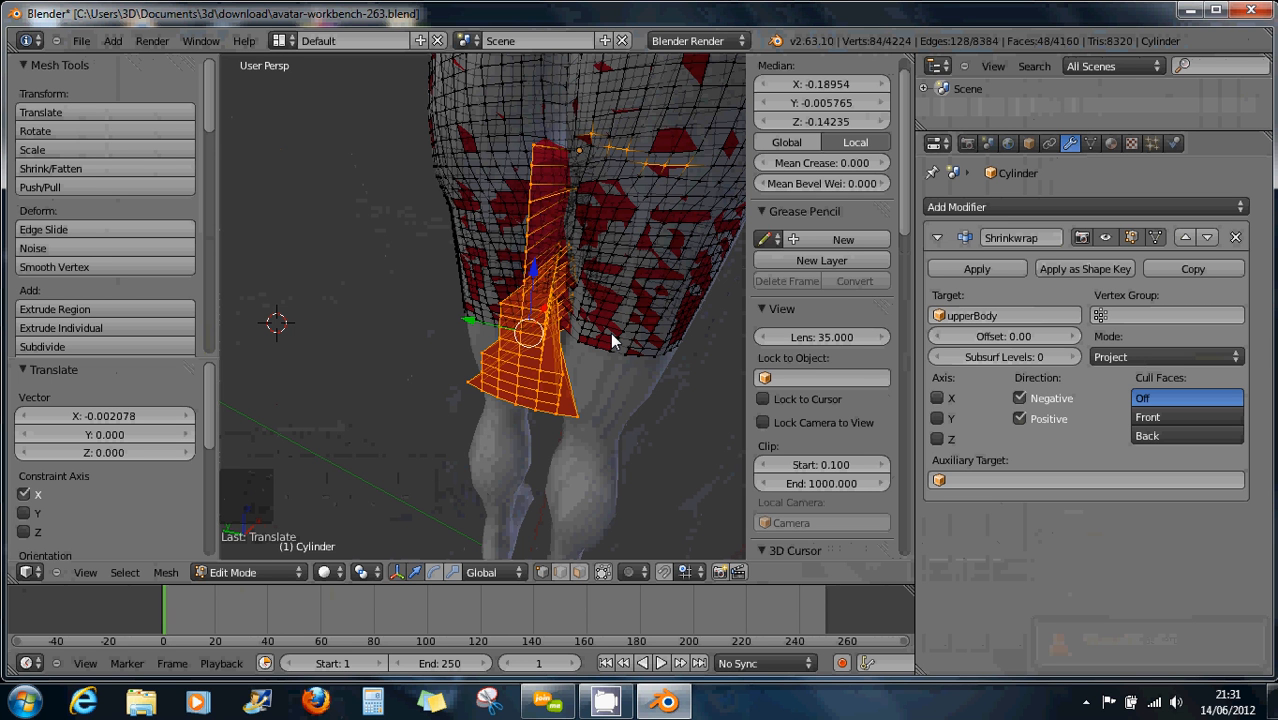
# Leave Edit Mode, apply the Shrinkwrap modifier to the cylinder, and reenter Edit Mode on its mesh
pyautogui.moveTo(612, 338); pyautogui.dragTo(504, 320, button='middle')
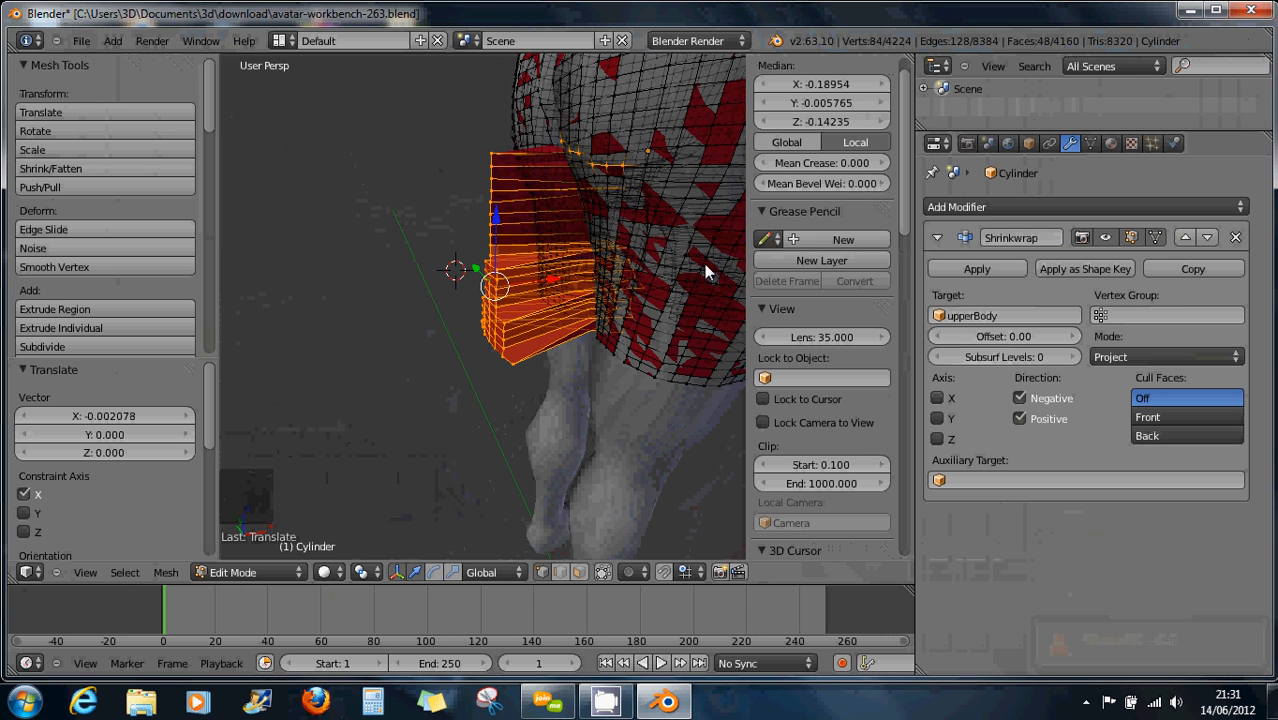
pyautogui.moveTo(688, 255); pyautogui.dragTo(670, 254, button='middle')
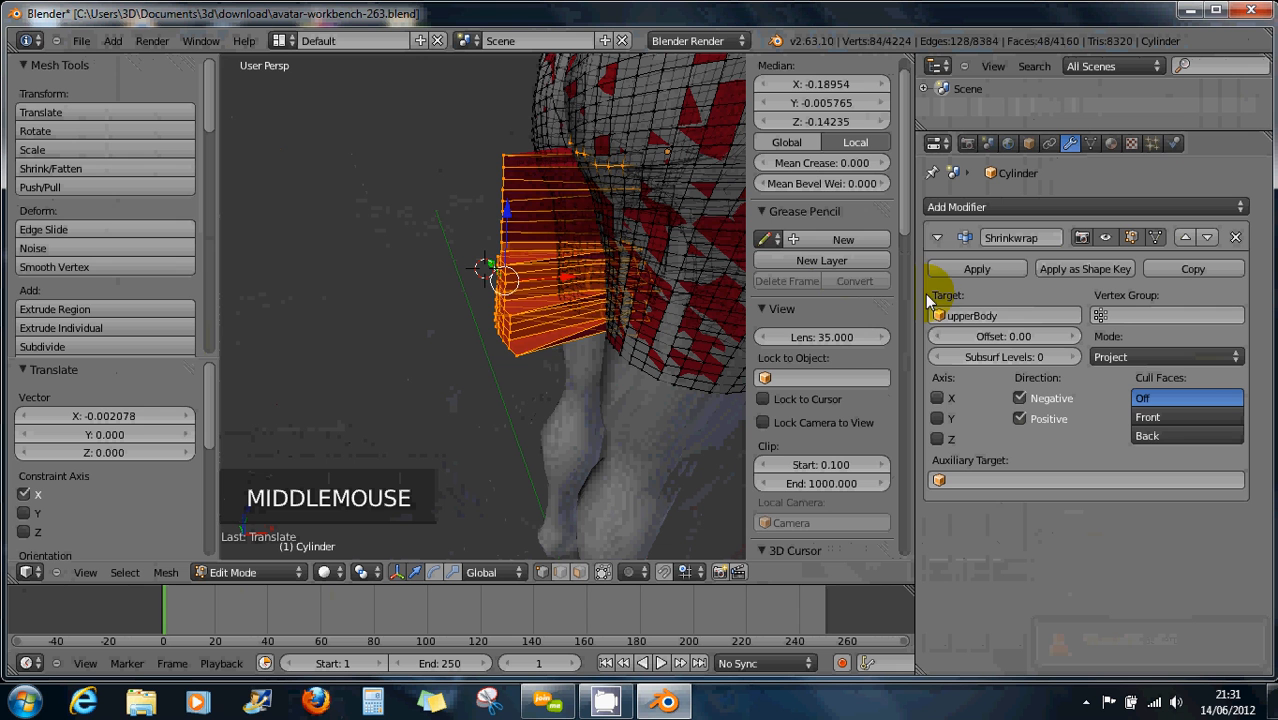
pyautogui.press('Tab')
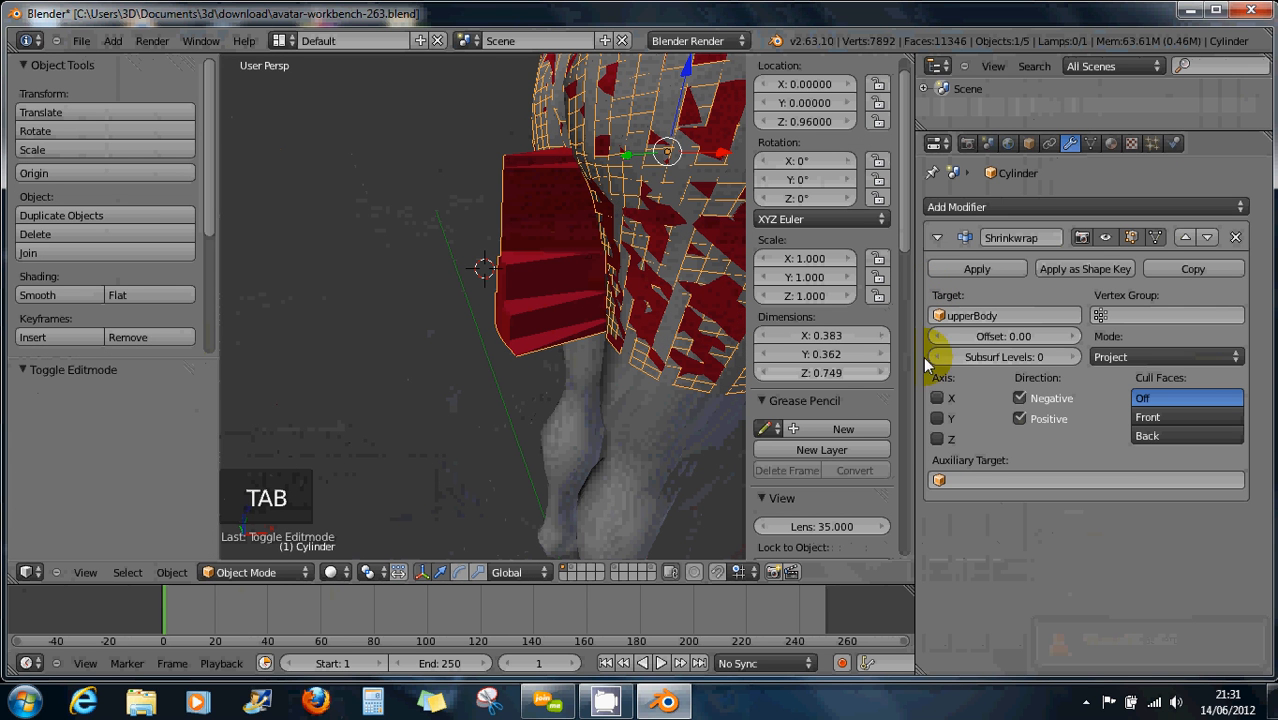
pyautogui.click(977, 268)
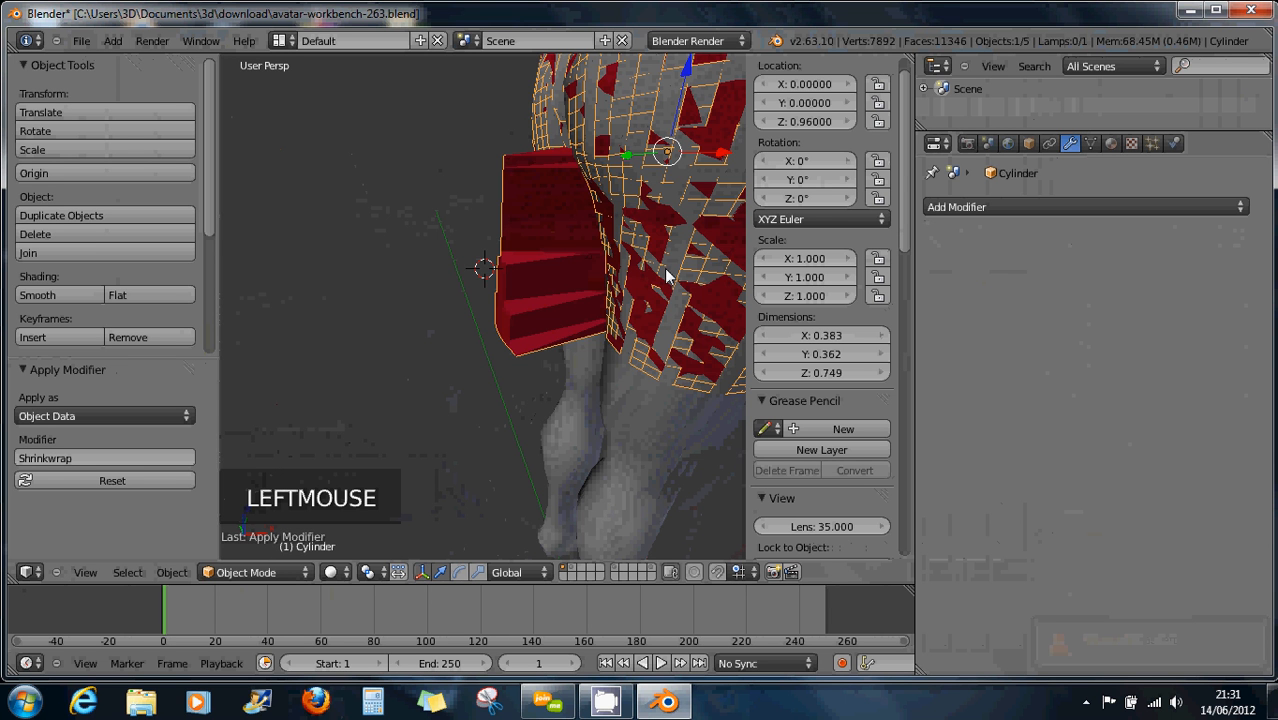
pyautogui.scroll(-2, 667, 281)
pyautogui.keyDown('shift'); pyautogui.moveTo(696, 234); pyautogui.dragTo(449, 238, button='middle'); pyautogui.keyUp('shift')
pyautogui.press('Tab')
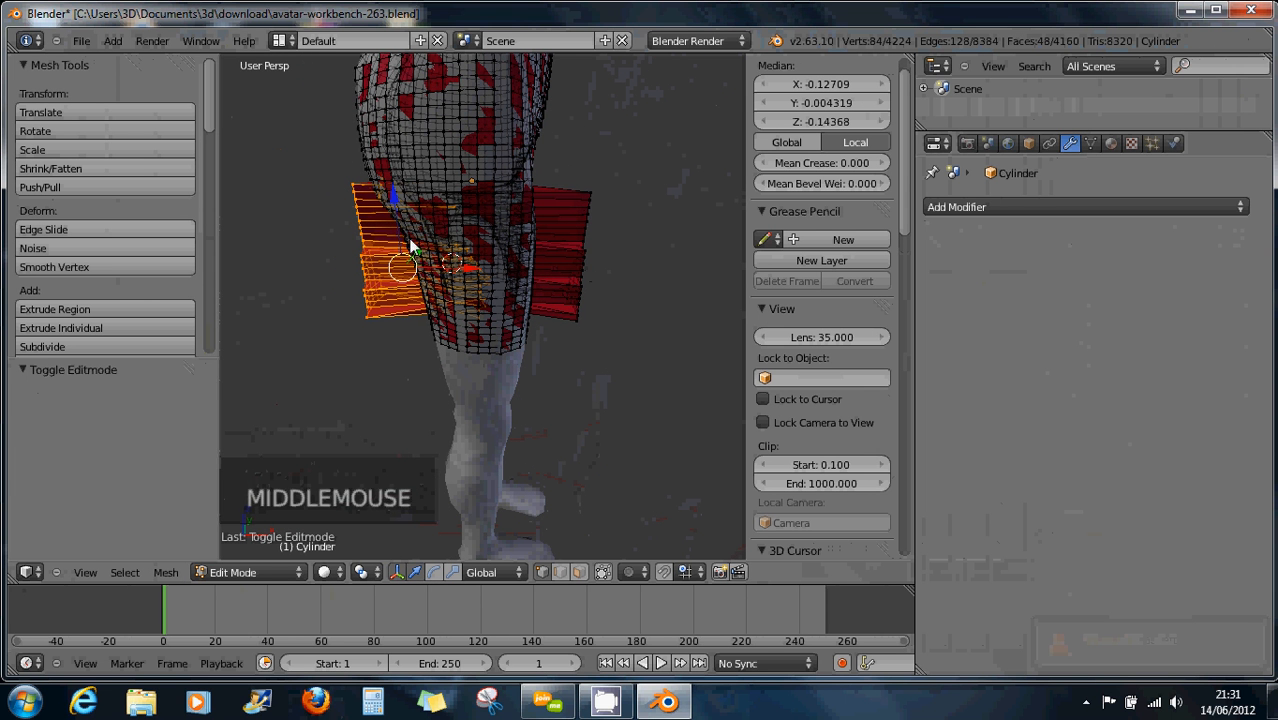
# Add the front flap's outer-edge vertices to the rear flap selection with a box selection
pyautogui.moveTo(398, 227); pyautogui.dragTo(446, 235, button='middle')
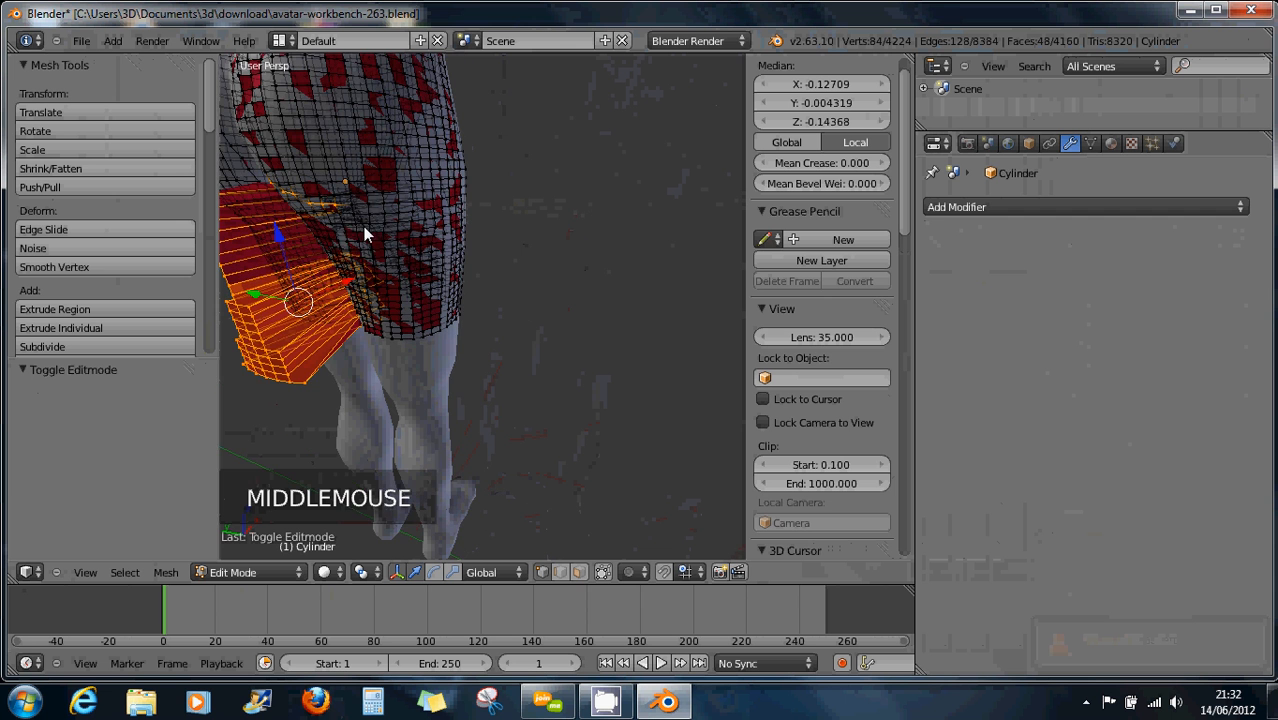
pyautogui.moveTo(333, 233)
pyautogui.keyDown('shift'); pyautogui.mouseDown(button='middle')
pyautogui.moveTo(462, 230)
pyautogui.moveTo(368, 242)
pyautogui.moveTo(426, 250)
pyautogui.moveTo(262, 243)
pyautogui.moveTo(340, 257)
pyautogui.mouseUp(button='middle'); pyautogui.keyUp('shift')
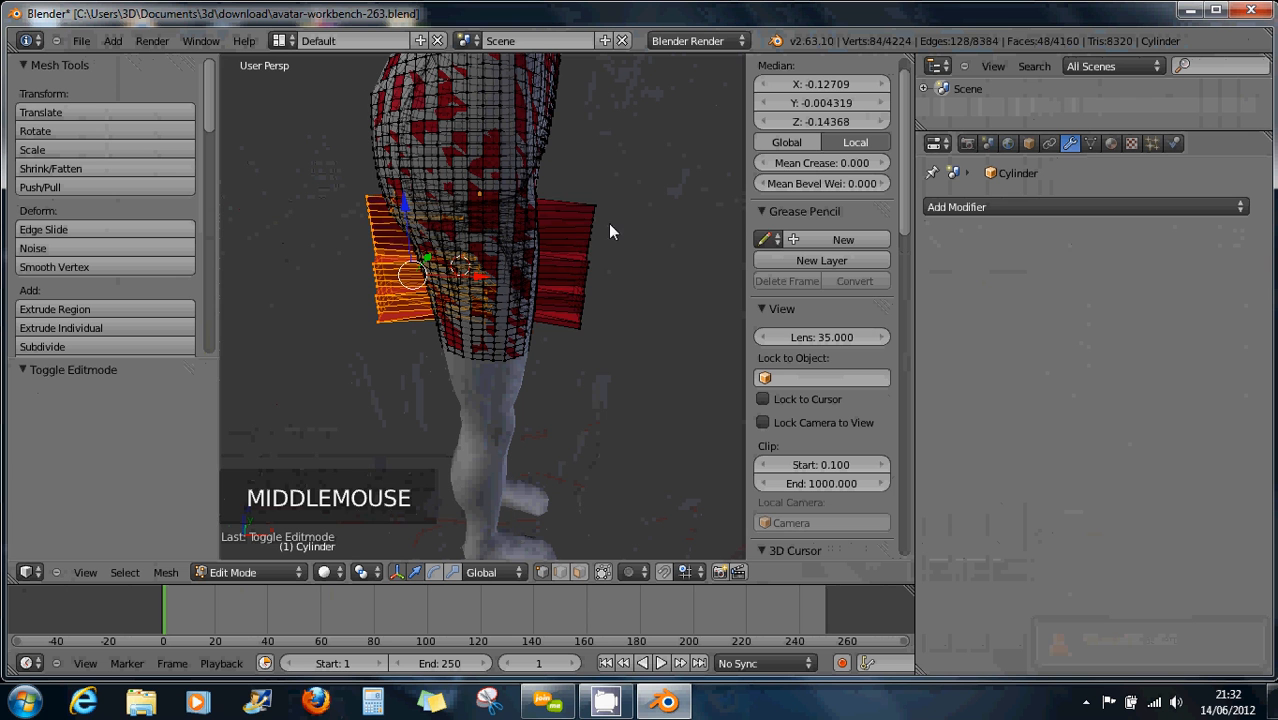
pyautogui.press('b')
pyautogui.moveTo(569, 185); pyautogui.dragTo(634, 370)
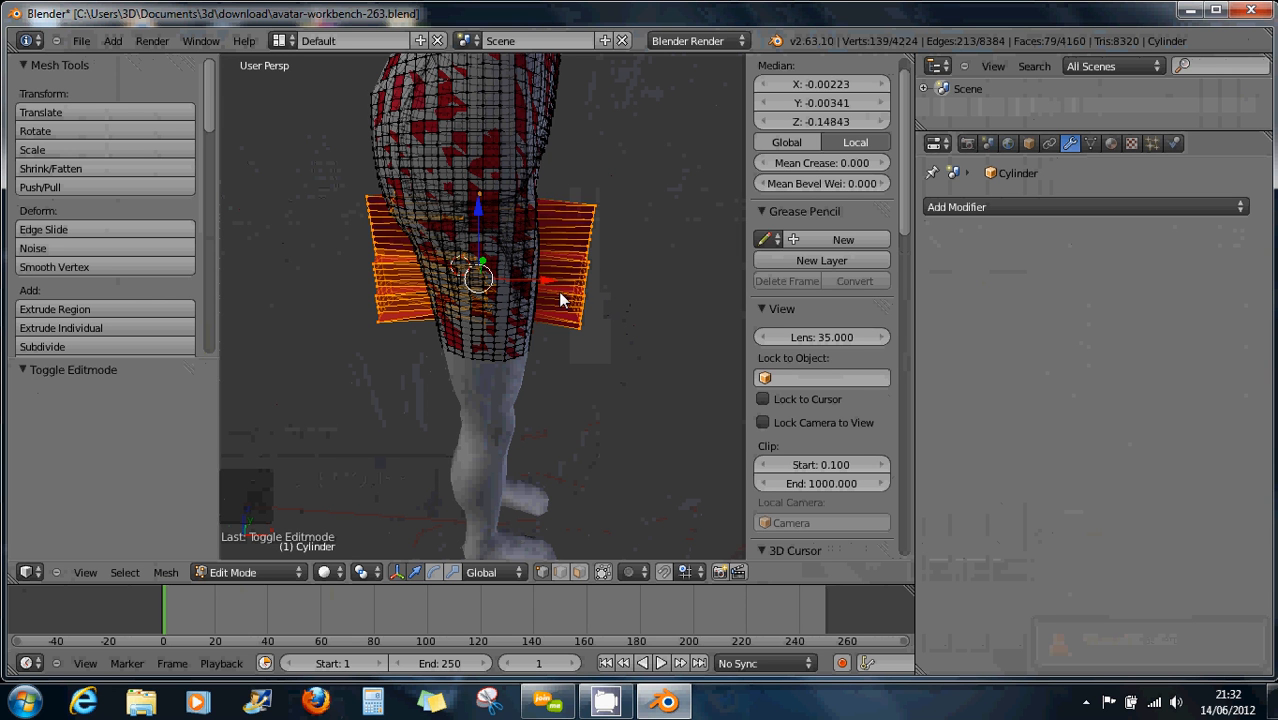
# Try flattening both flaps' vertices with a scale of 0 along X, inspect the area between the thighs, and undo the scaling
pyautogui.press('s')
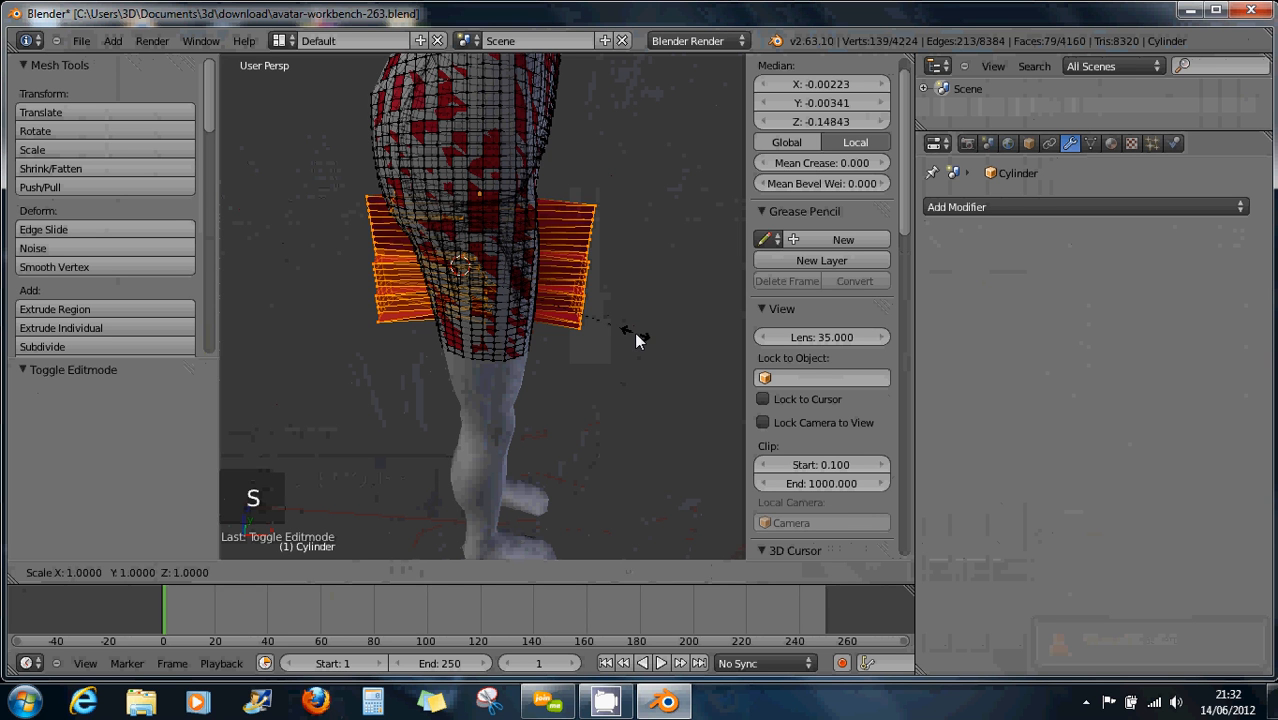
pyautogui.press('x')
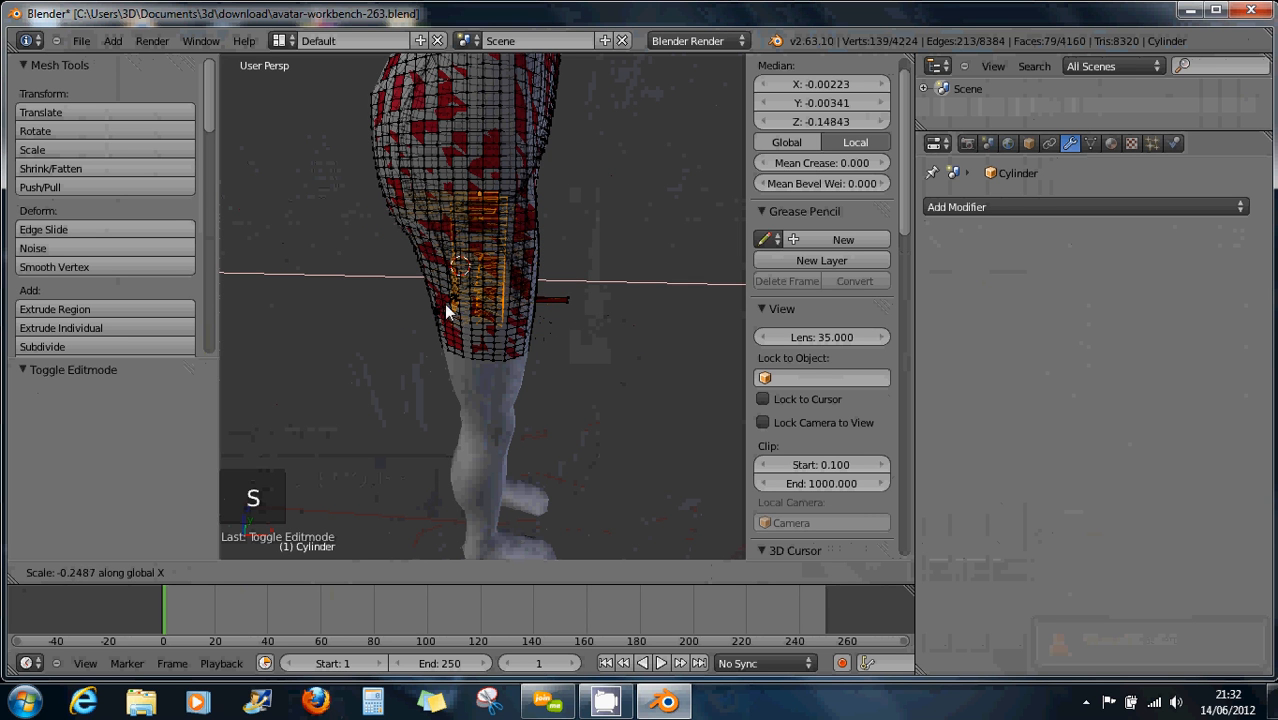
pyautogui.press('0')
pyautogui.press('Return')
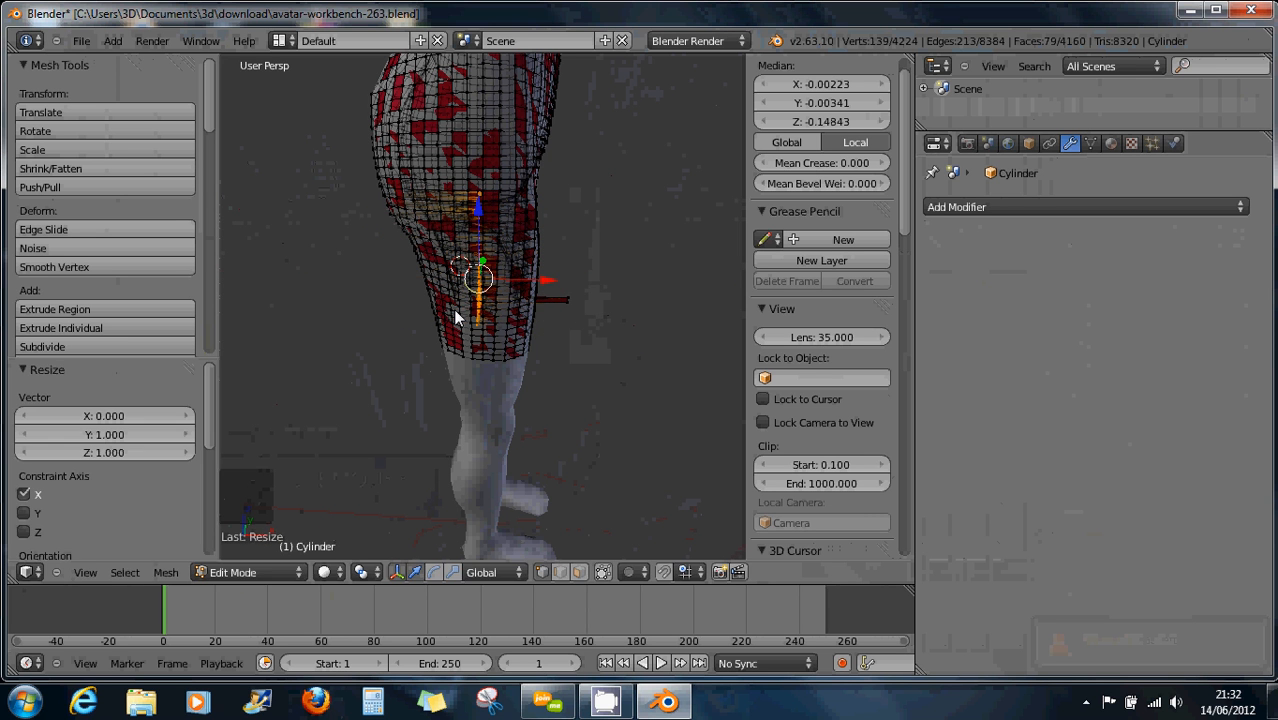
pyautogui.scroll(3, 512, 285)
pyautogui.moveTo(528, 277); pyautogui.dragTo(332, 208, button='middle')
pyautogui.moveTo(552, 297); pyautogui.dragTo(510, 283, button='middle')
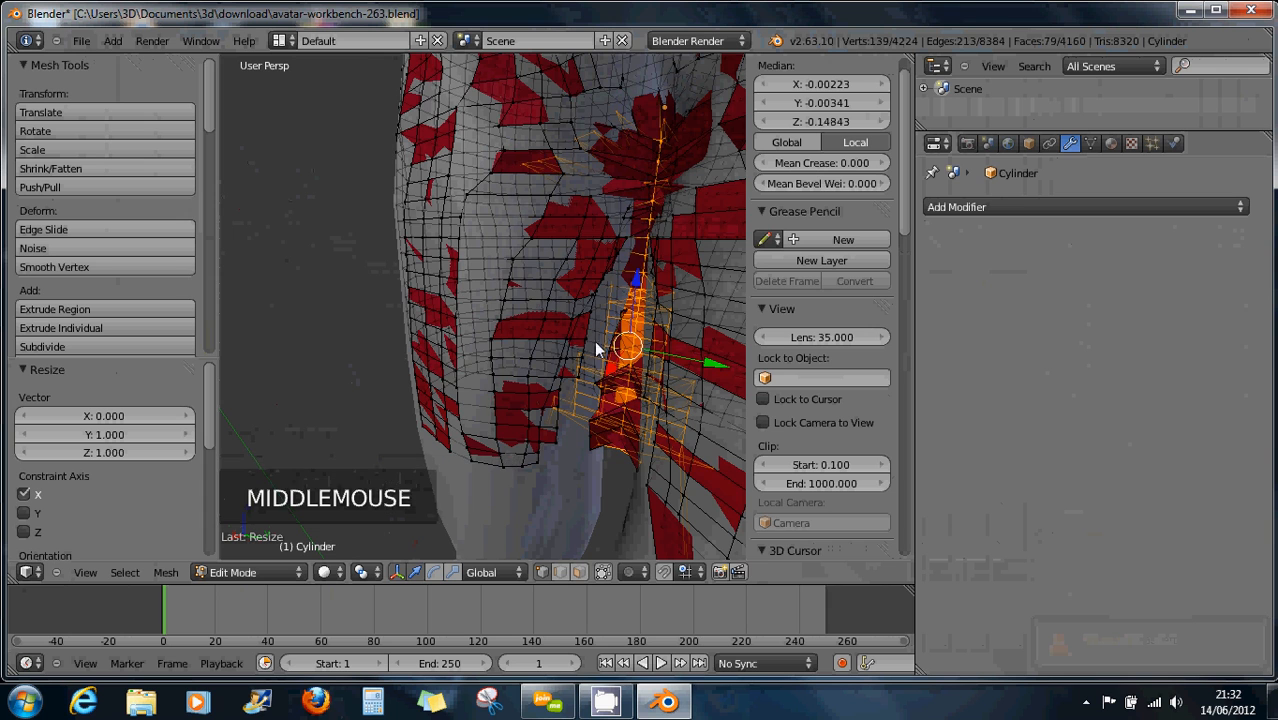
pyautogui.keyDown('shift'); pyautogui.moveTo(627, 288); pyautogui.dragTo(617, 333, button='middle'); pyautogui.keyUp('shift')
pyautogui.scroll(4, 553, 360)
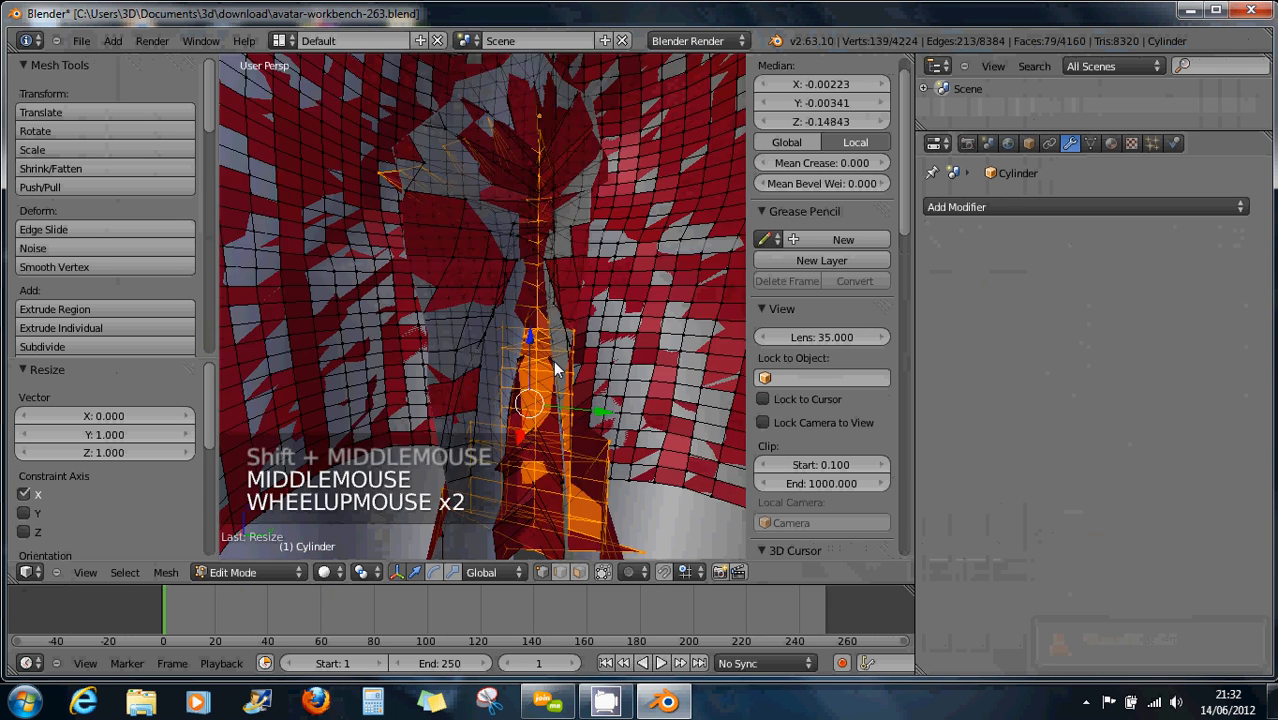
pyautogui.scroll(-4, 546, 377)
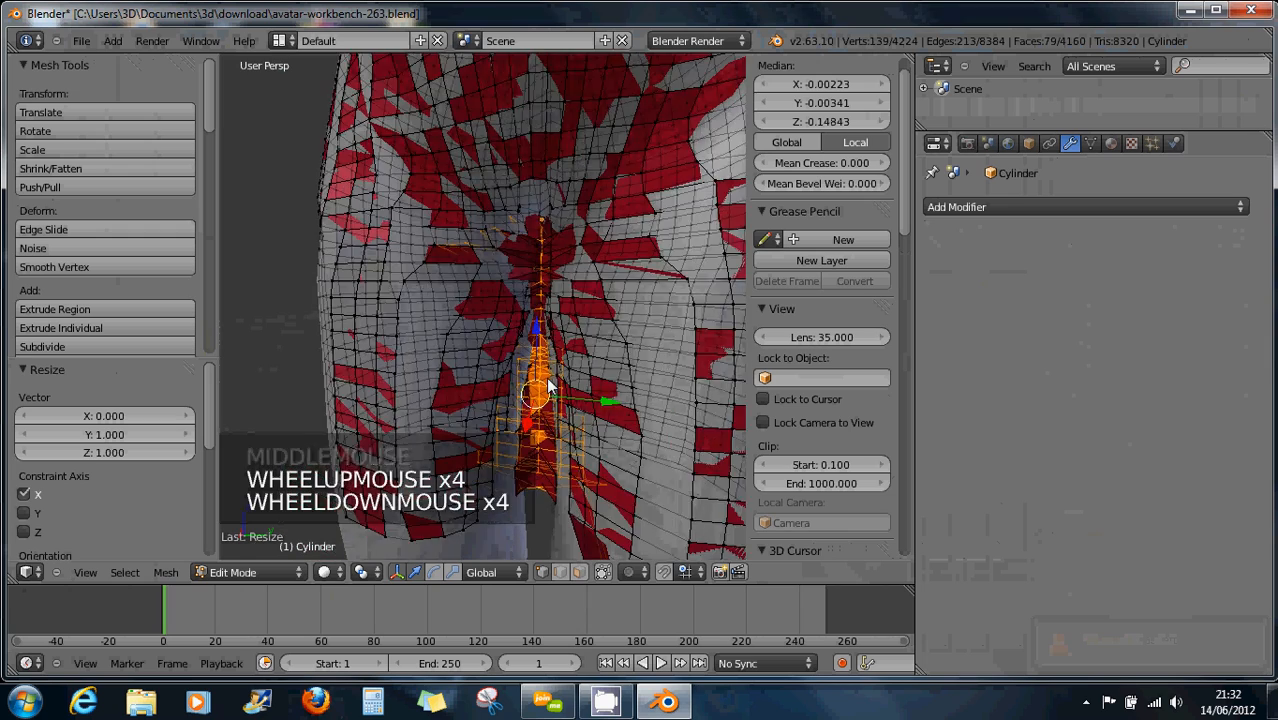
pyautogui.moveTo(546, 377); pyautogui.dragTo(650, 359, button='middle')
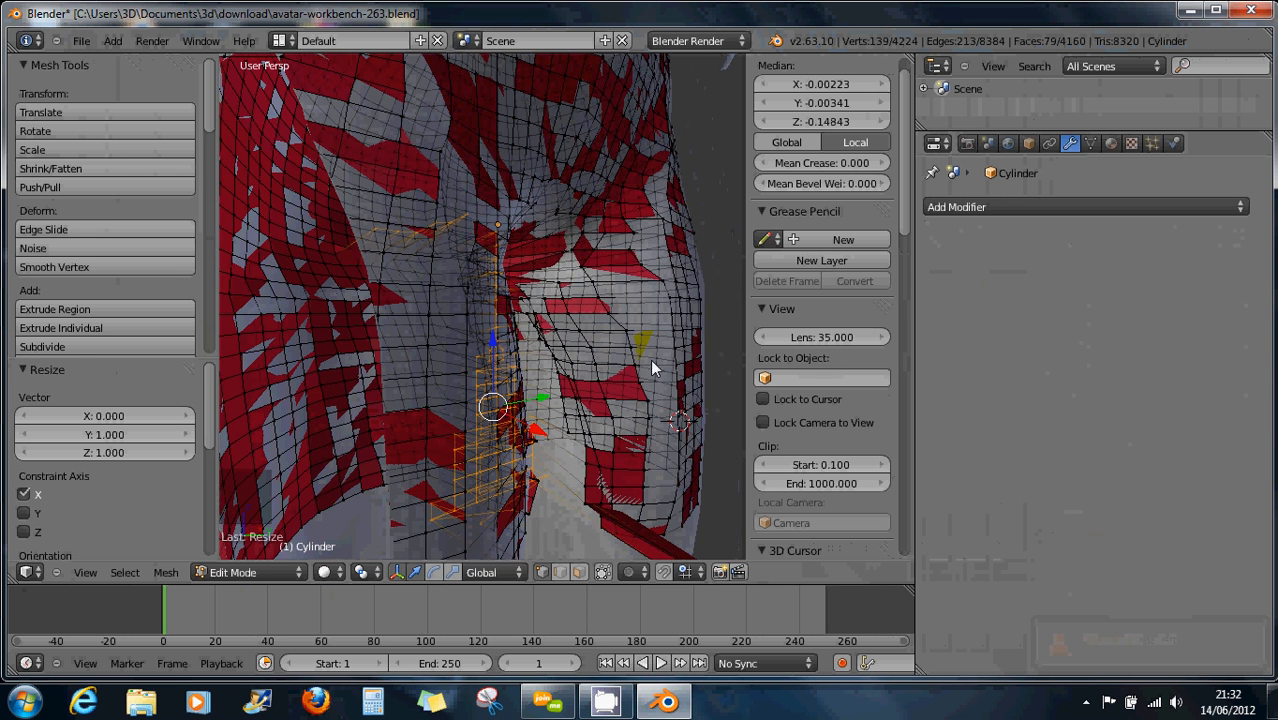
pyautogui.hotkey('ctrl', 'z')
# Try scaling both flaps' vertices to about 0.406 along X, box-select the missed front corner vertices, and undo both changes
pyautogui.scroll(-3, 664, 385)
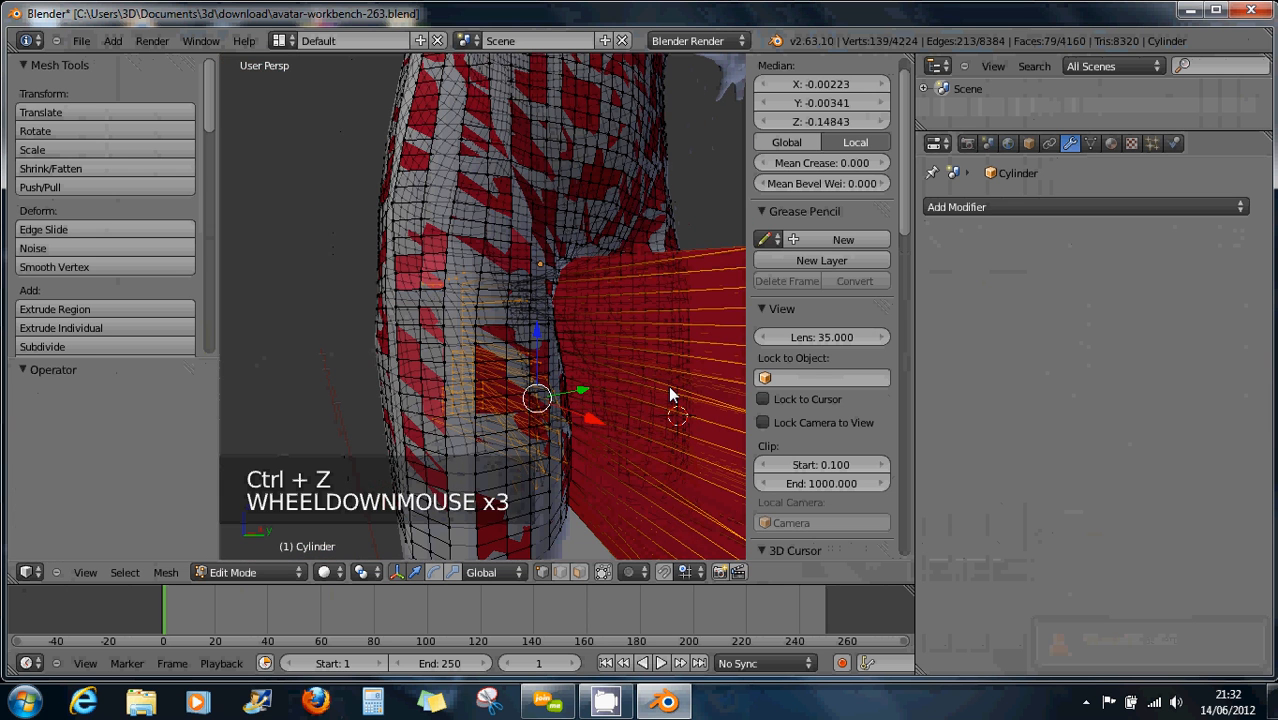
pyautogui.press('s')
pyautogui.press('s')
pyautogui.press('s')
pyautogui.press('s')
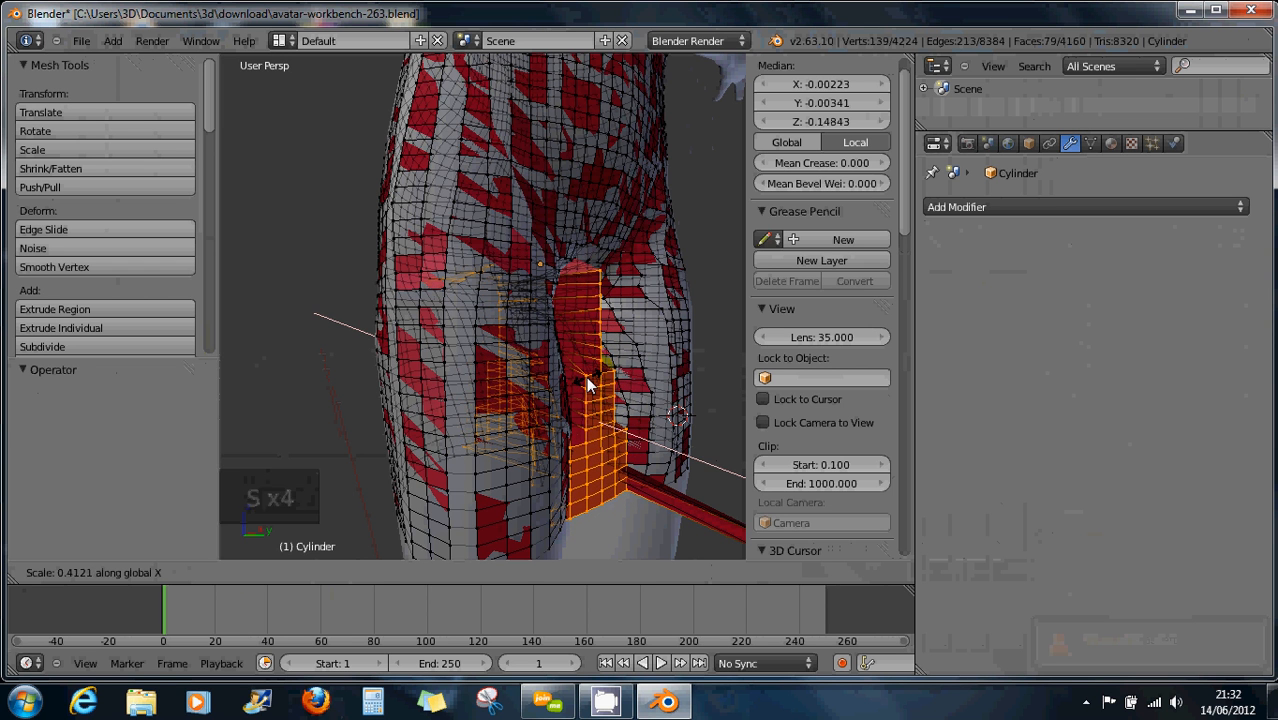
pyautogui.click(587, 380)
pyautogui.scroll(-4, 640, 420)
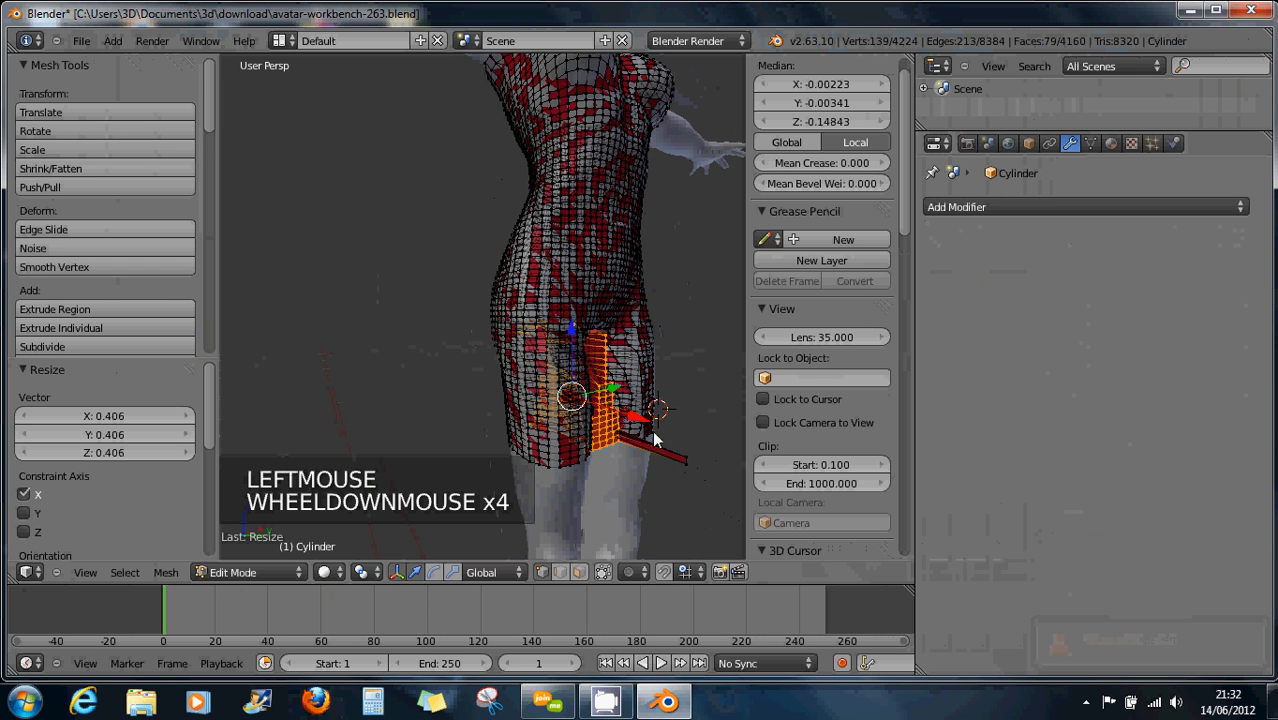
pyautogui.press('b')
pyautogui.moveTo(683, 442); pyautogui.dragTo(697, 482)
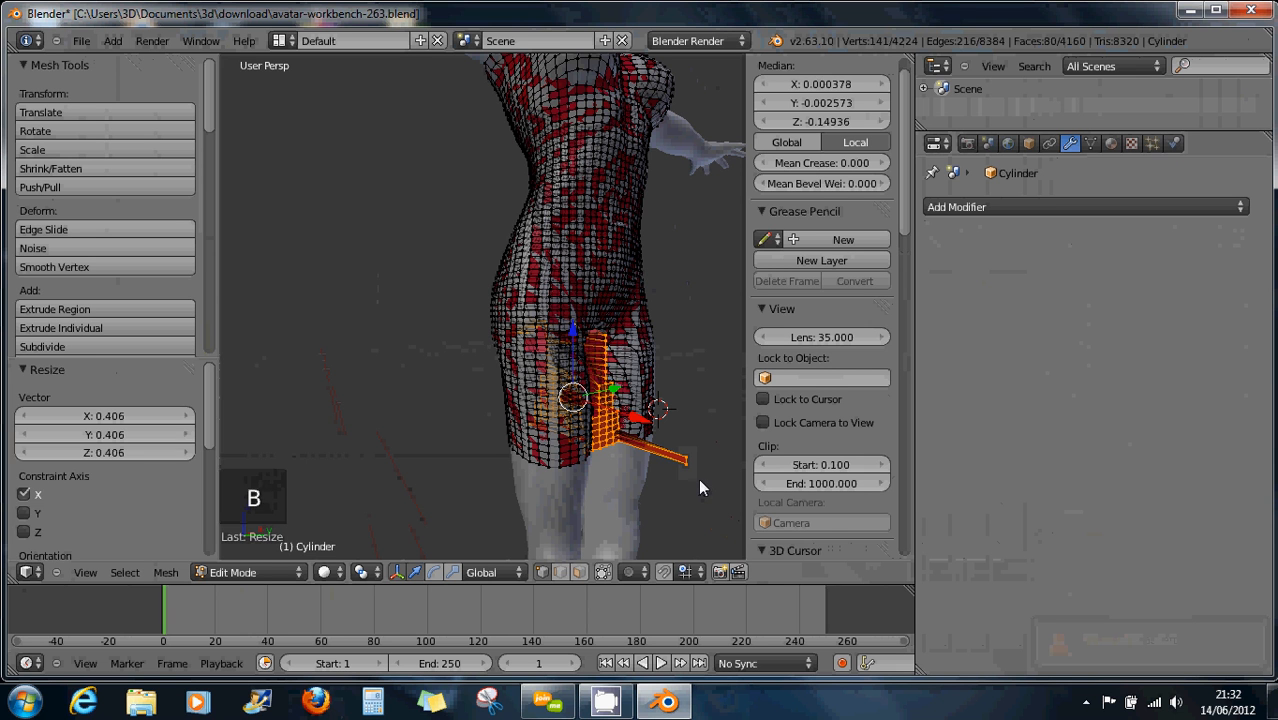
pyautogui.hotkey('ctrl', 'z')
pyautogui.hotkey('ctrl', 'z')
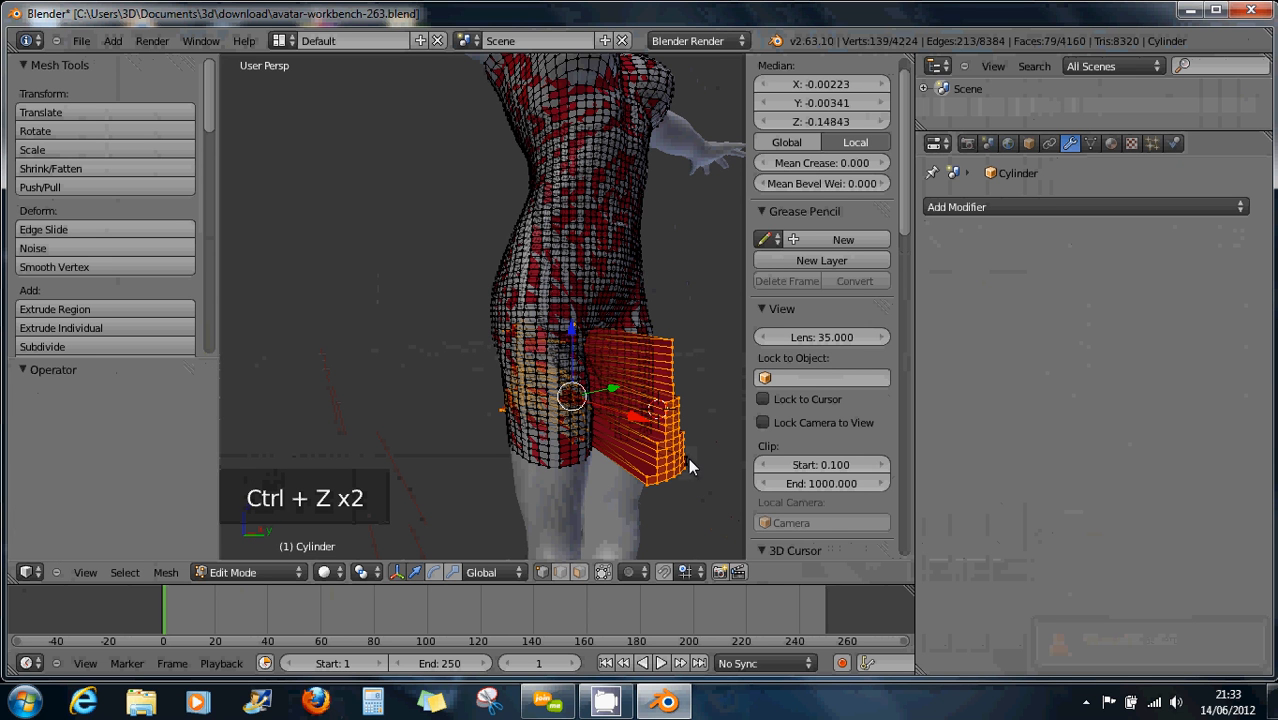
# Circle-select the missed front corner vertices in addition, and scale both flaps to about 0.413 along X
pyautogui.press('c')
pyautogui.click(685, 455)
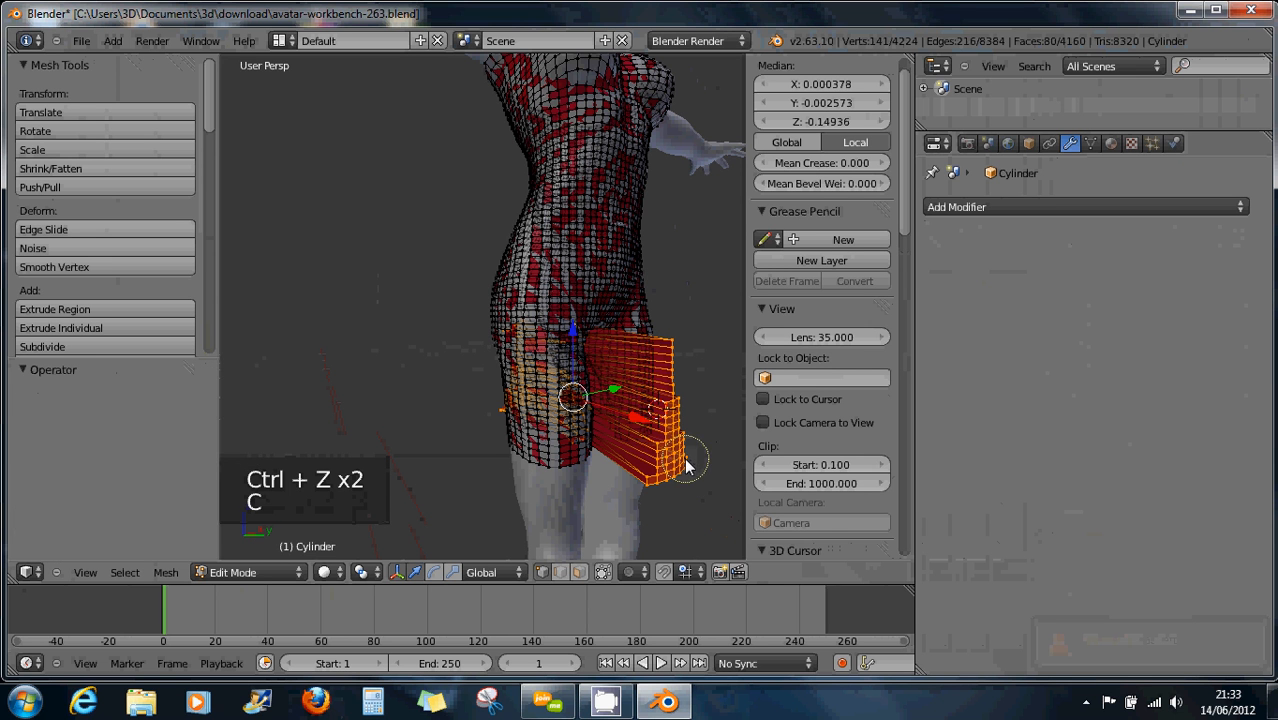
pyautogui.rightClick(686, 458)
pyautogui.press('s')
pyautogui.press('x')
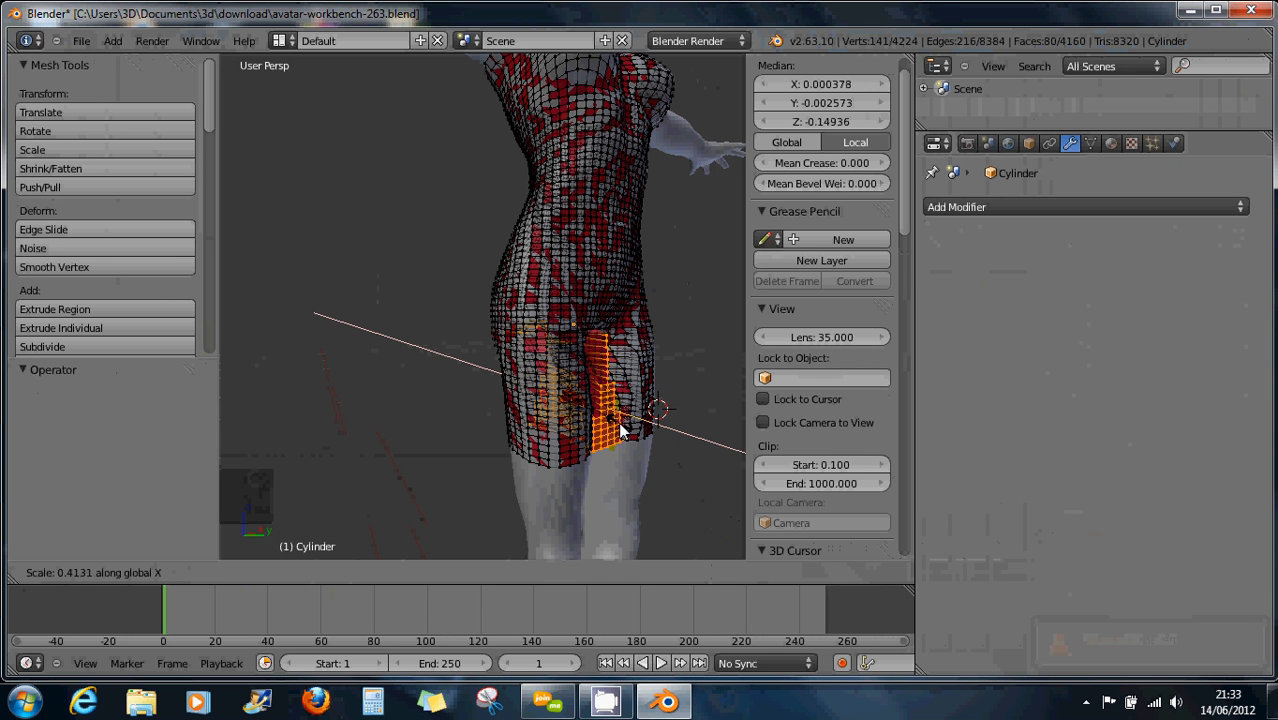
pyautogui.click(620, 430)
pyautogui.scroll(7, 618, 424)
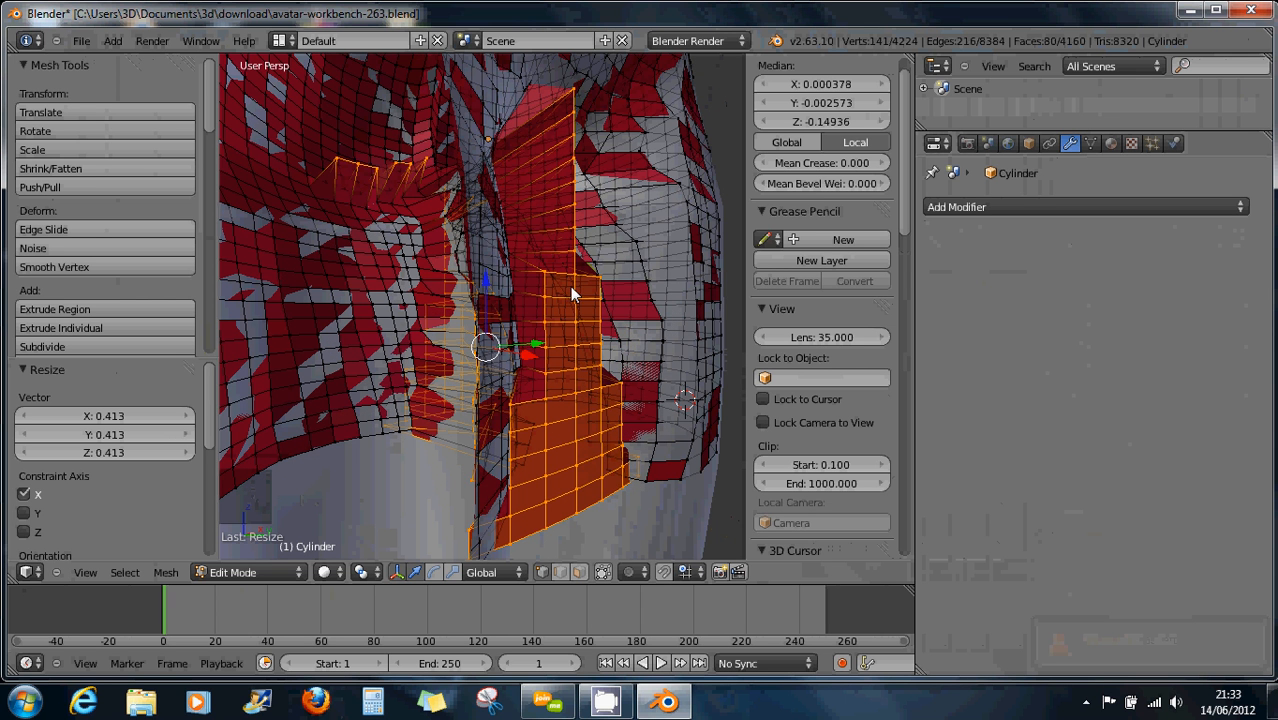
pyautogui.moveTo(572, 293); pyautogui.dragTo(529, 290, button='middle')
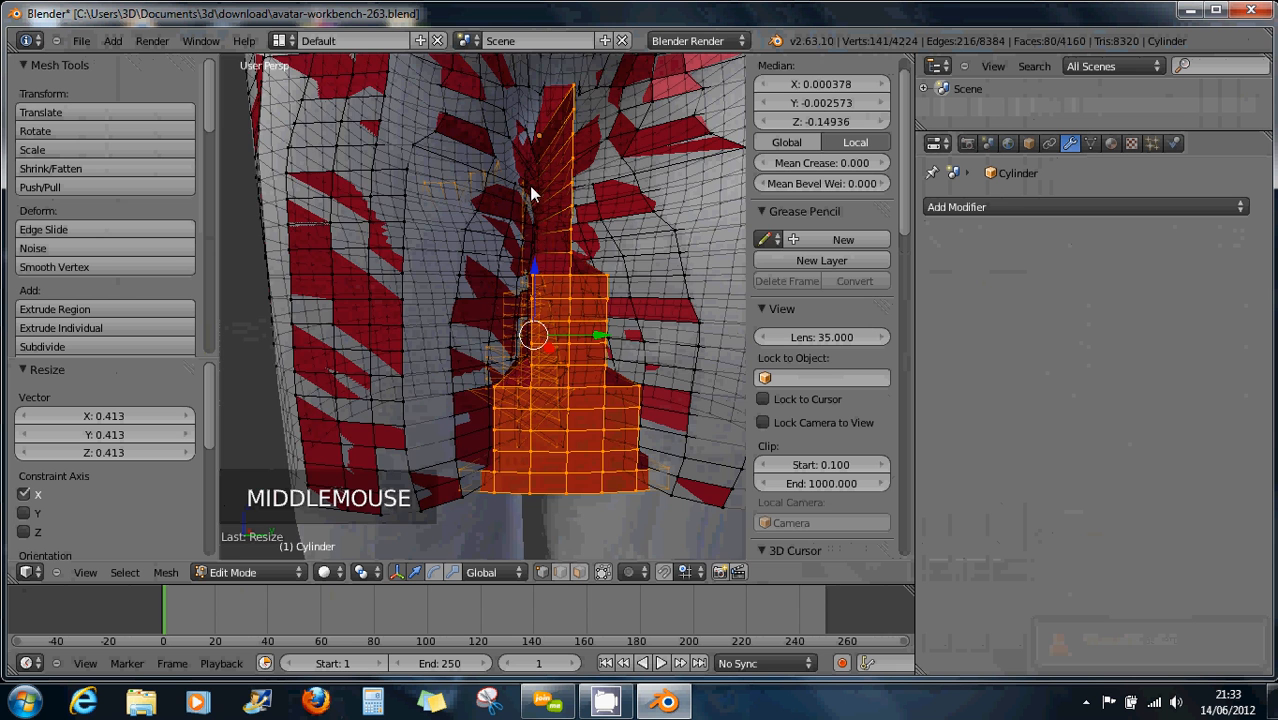
# Switch the cylinder back to Object Mode and examine the whole dress on the avatar
pyautogui.scroll(-4, 528, 190)
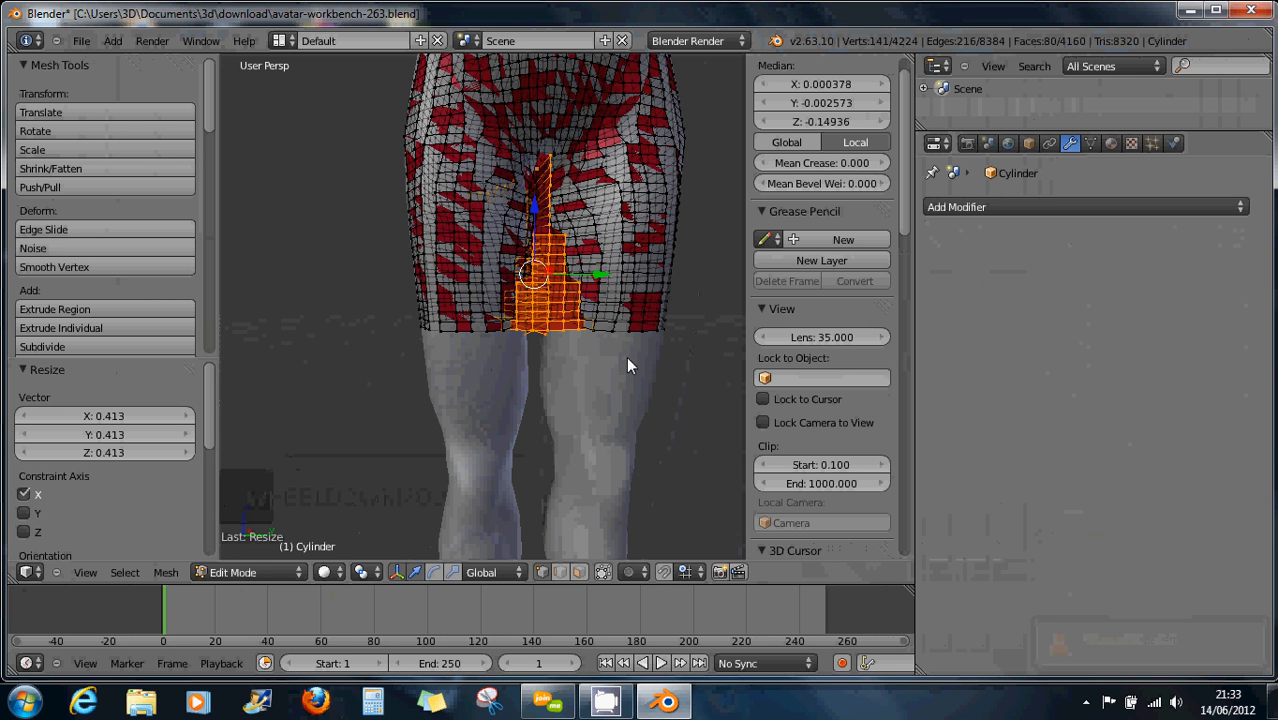
pyautogui.scroll(-3, 595, 325)
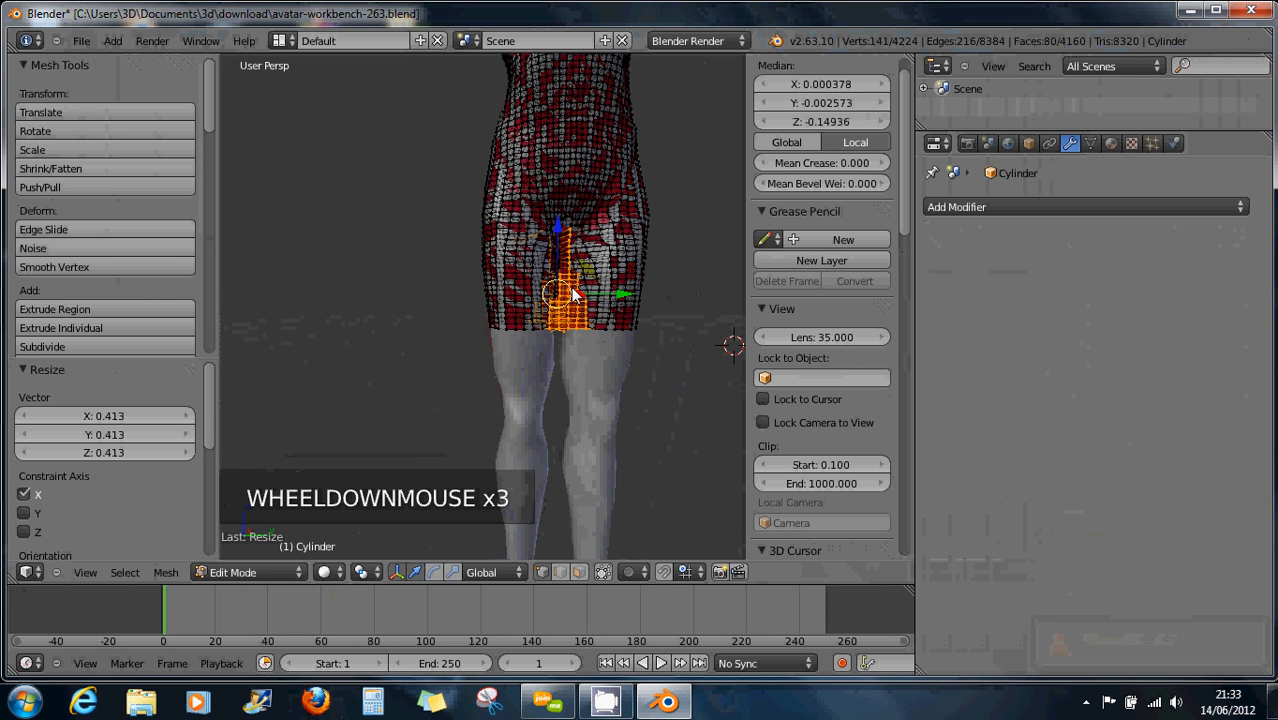
pyautogui.moveTo(571, 287); pyautogui.dragTo(610, 312, button='middle')
pyautogui.scroll(-3, 605, 315)
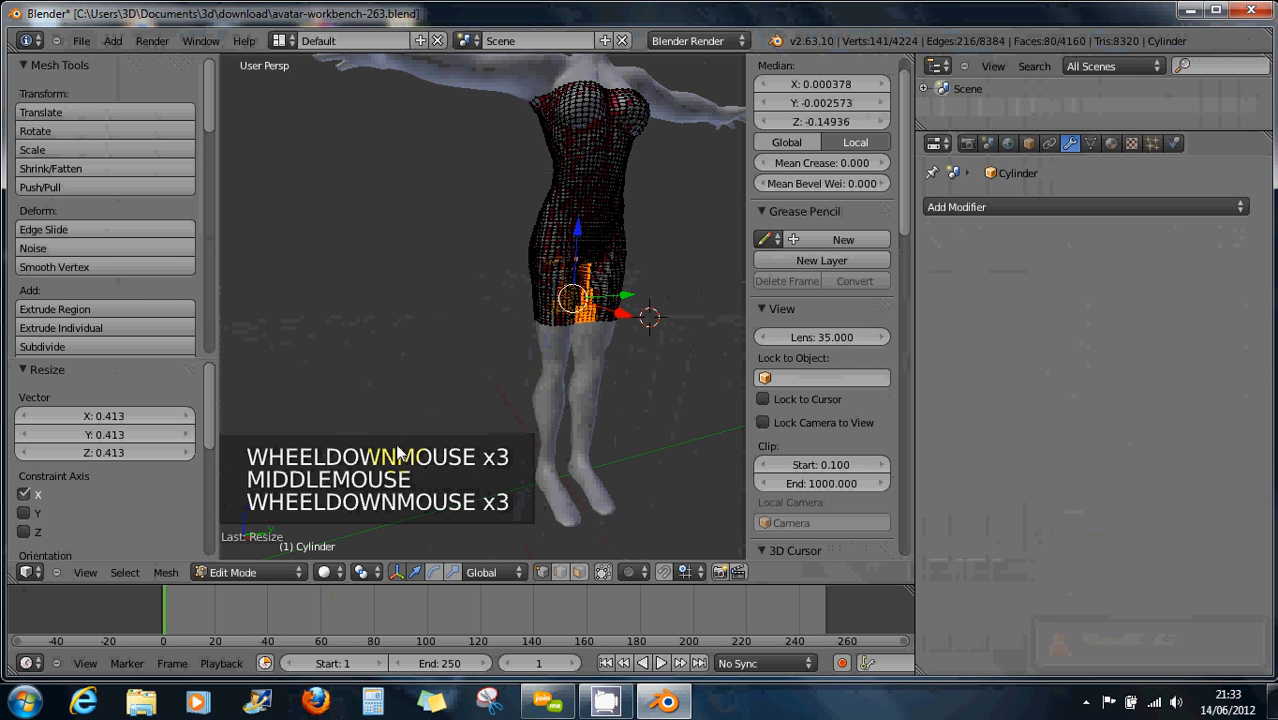
pyautogui.click(238, 573)
pyautogui.click(232, 554)
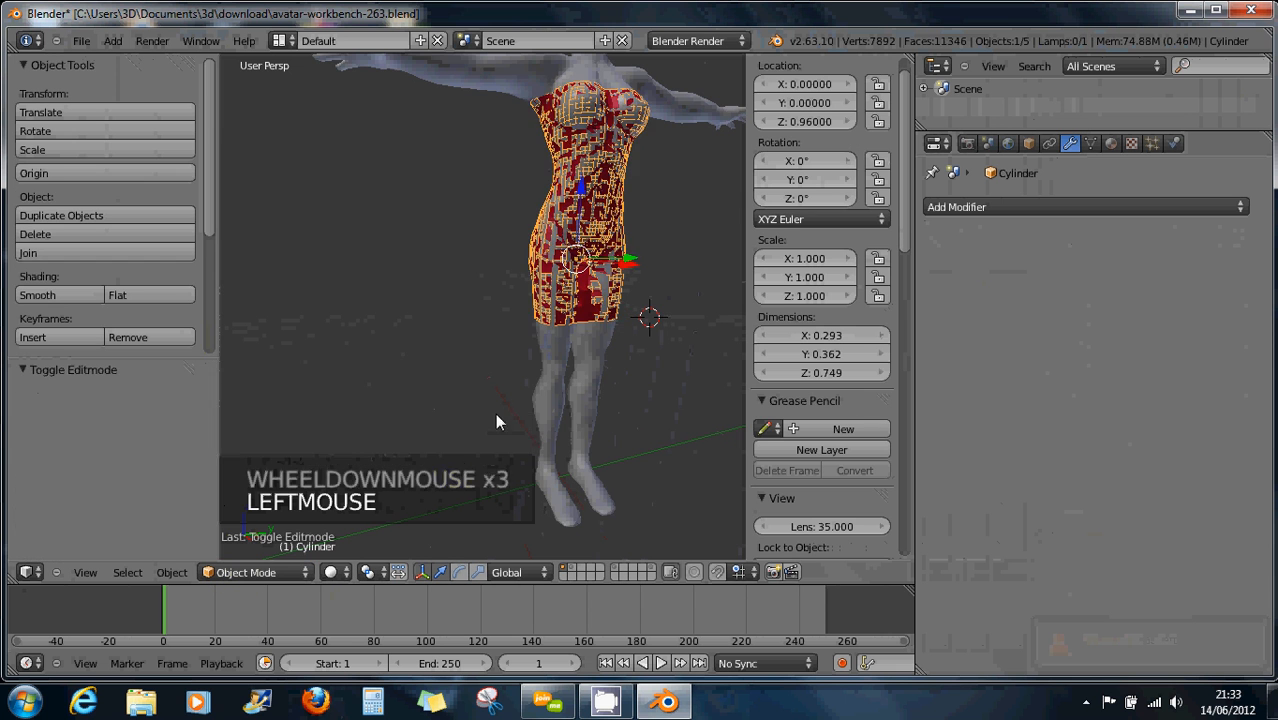
pyautogui.scroll(-2, 495, 413)
pyautogui.moveTo(502, 409); pyautogui.dragTo(508, 380, button='middle')
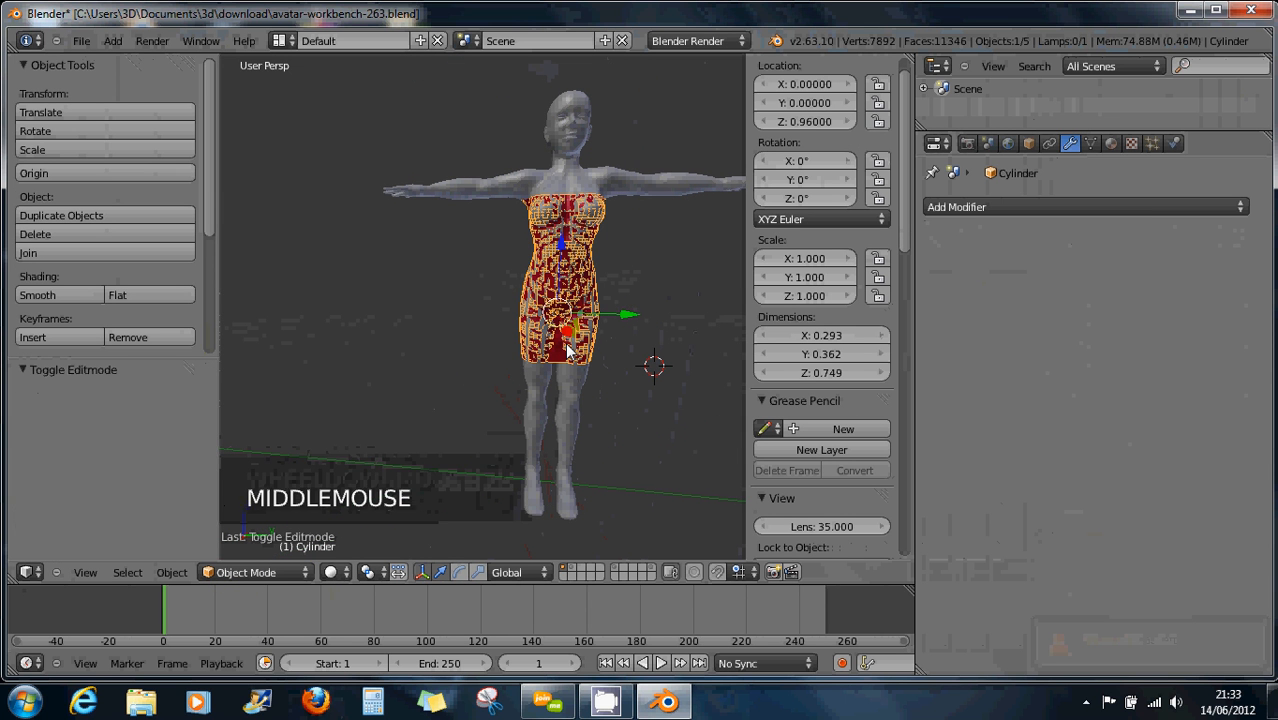
# Delete the dress cylinder from the scene, keeping the avatar body
pyautogui.press('Delete')
pyautogui.click(571, 270)
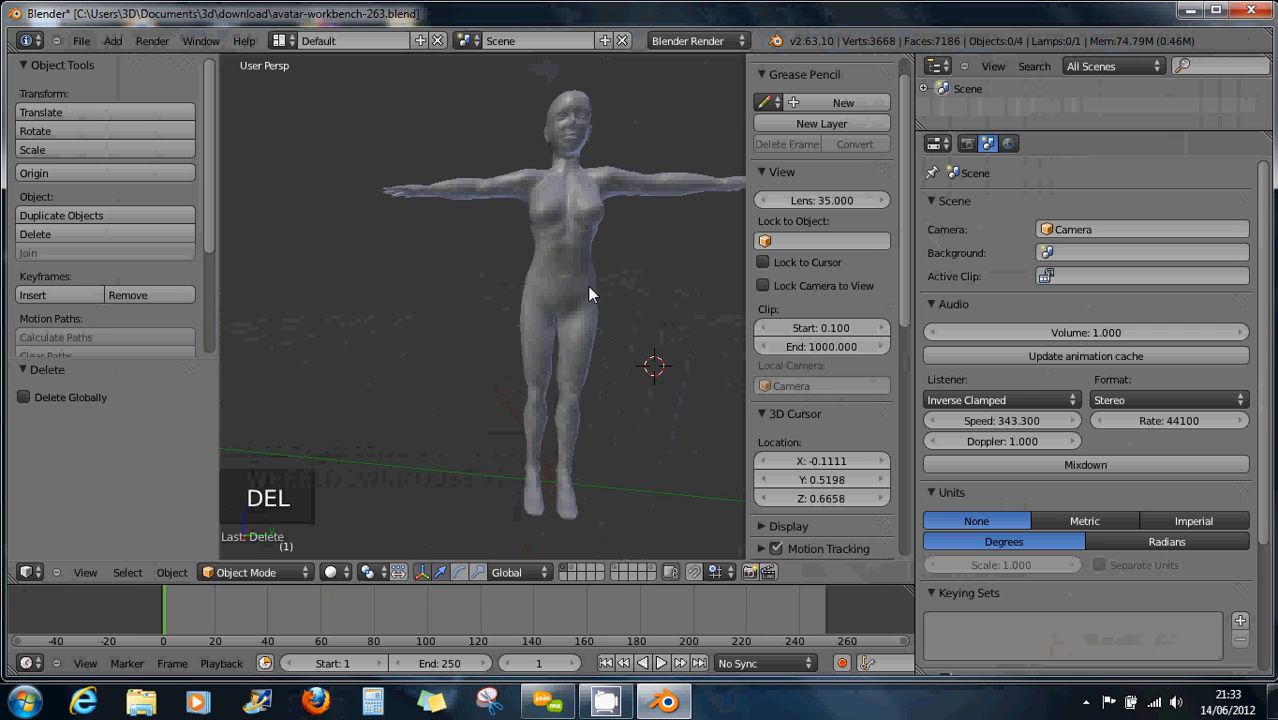
pyautogui.keyDown('shift'); pyautogui.moveTo(582, 286); pyautogui.dragTo(557, 322, button='middle'); pyautogui.keyUp('shift')
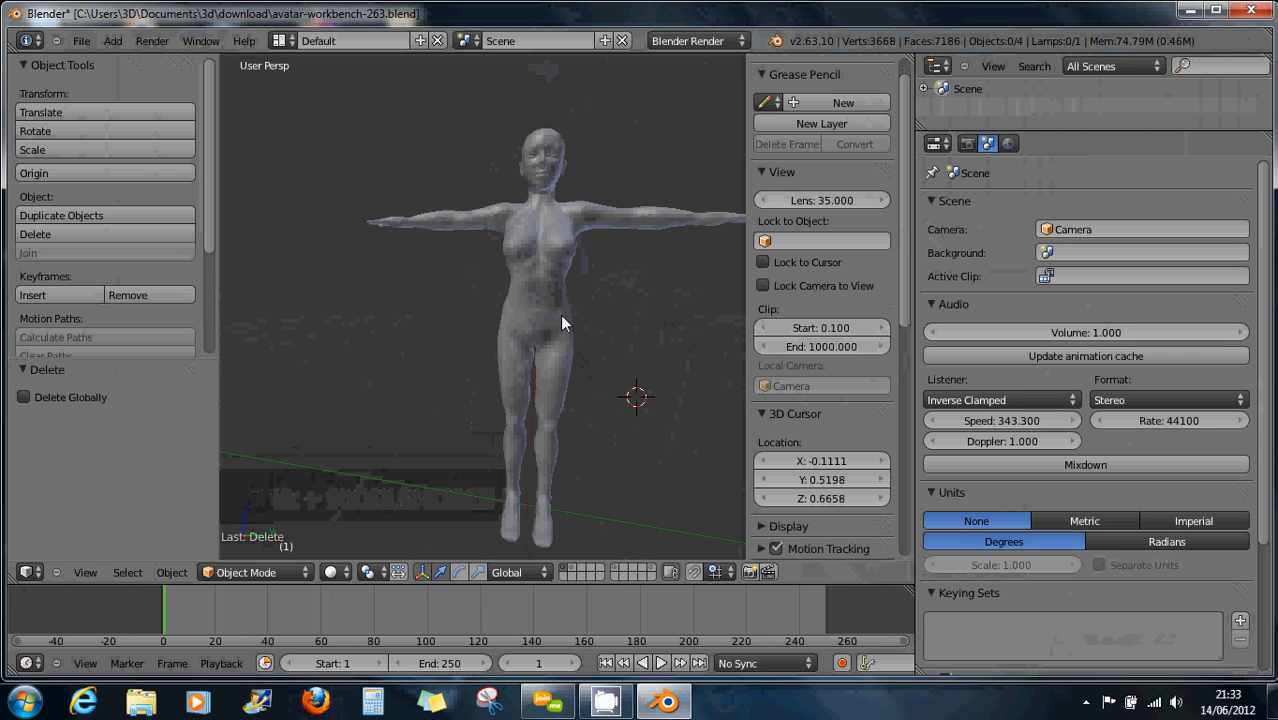
pyautogui.scroll(1, 561, 351)
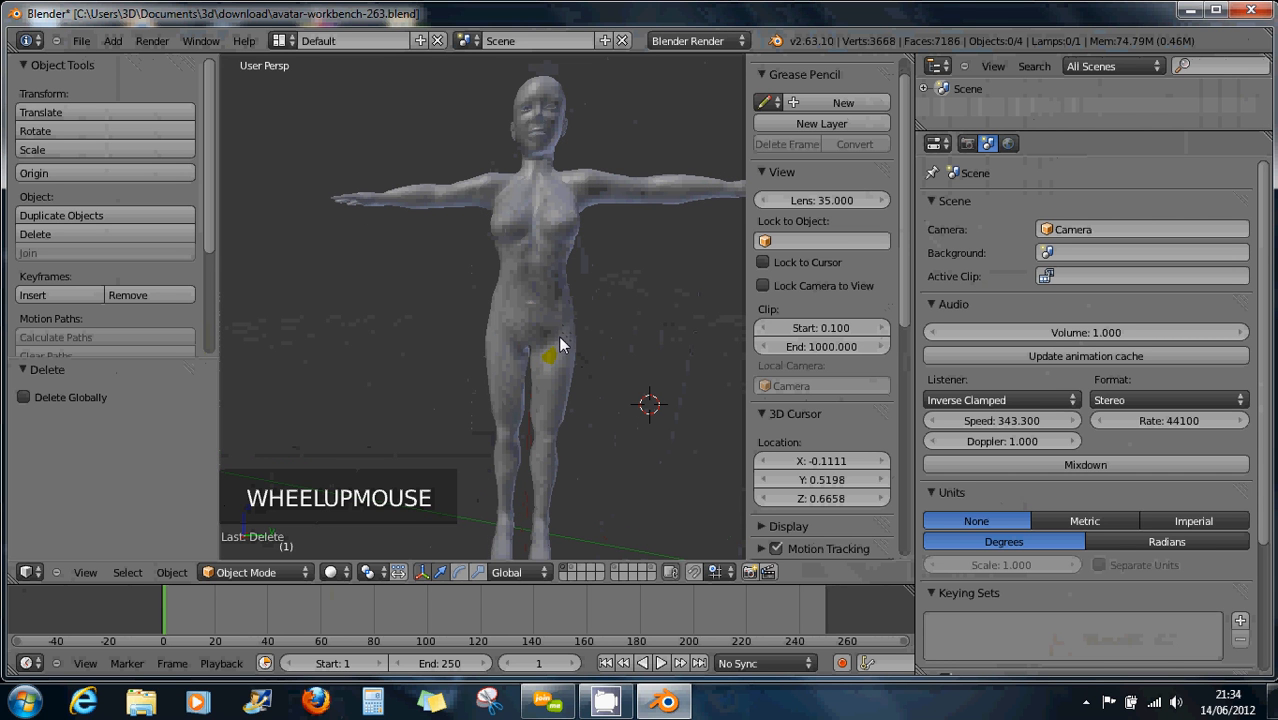
# Snap the 3D cursor to the scene's center at the avatar's feet
pyautogui.moveTo(554, 339)
pyautogui.mouseDown(button='middle')
pyautogui.moveTo(575, 340)
pyautogui.moveTo(550, 346)
pyautogui.mouseUp(button='middle')
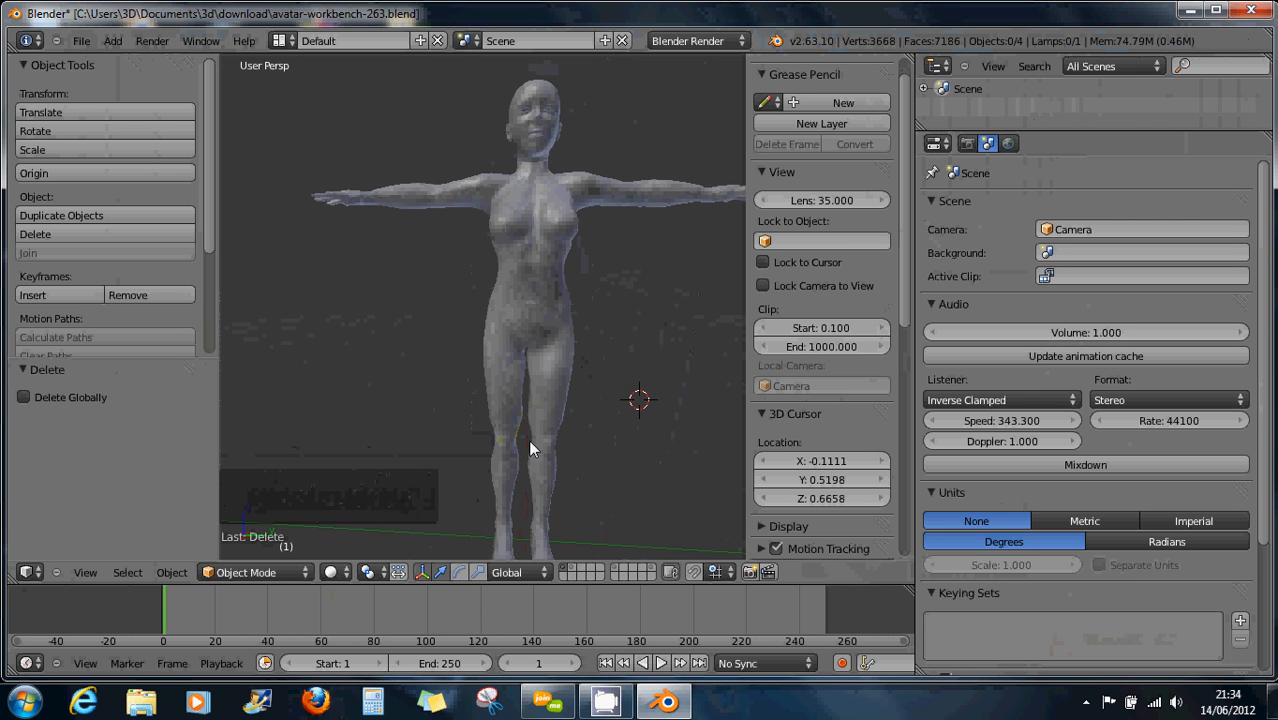
pyautogui.hotkey('shift', 's')
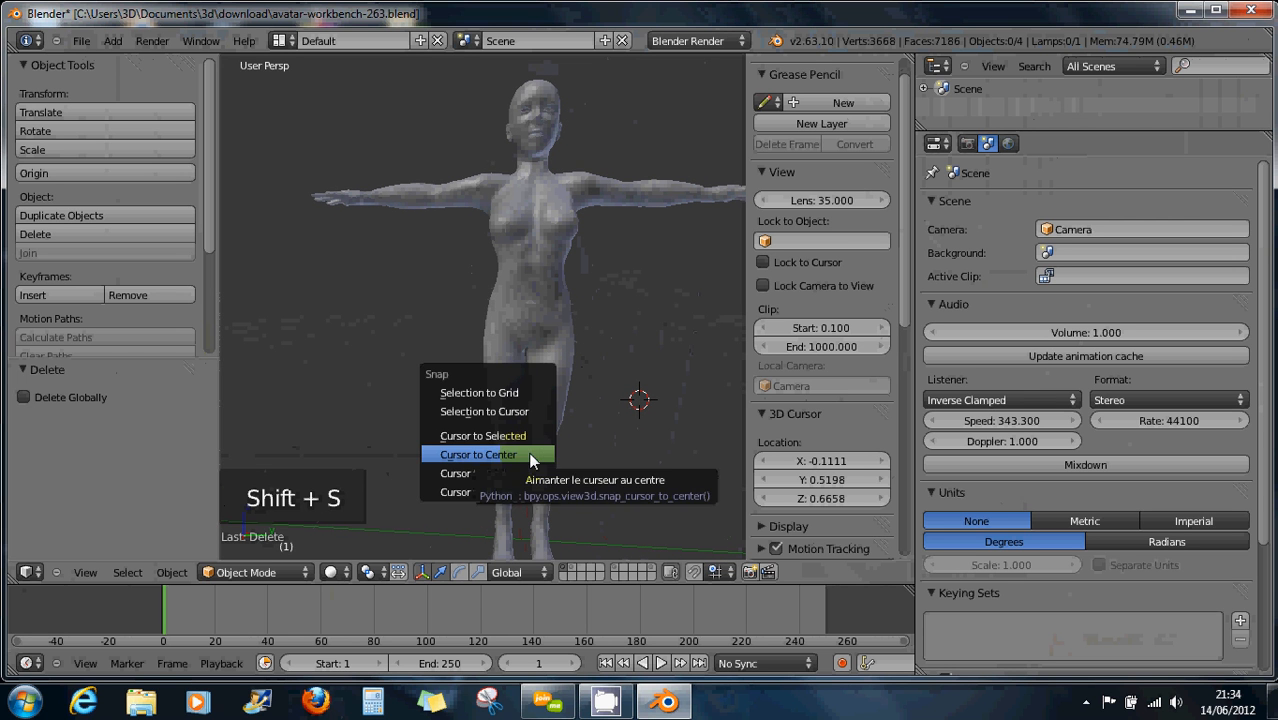
pyautogui.click(528, 452)
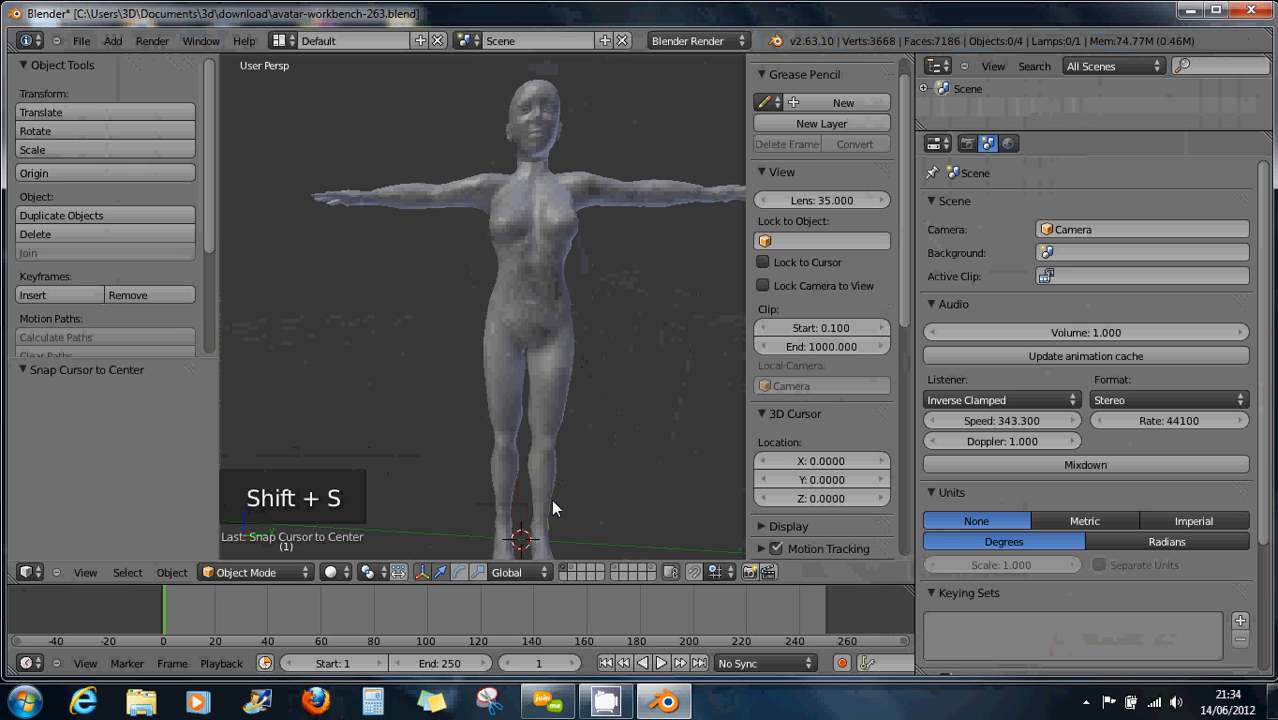
pyautogui.hotkey('shift', 'a')
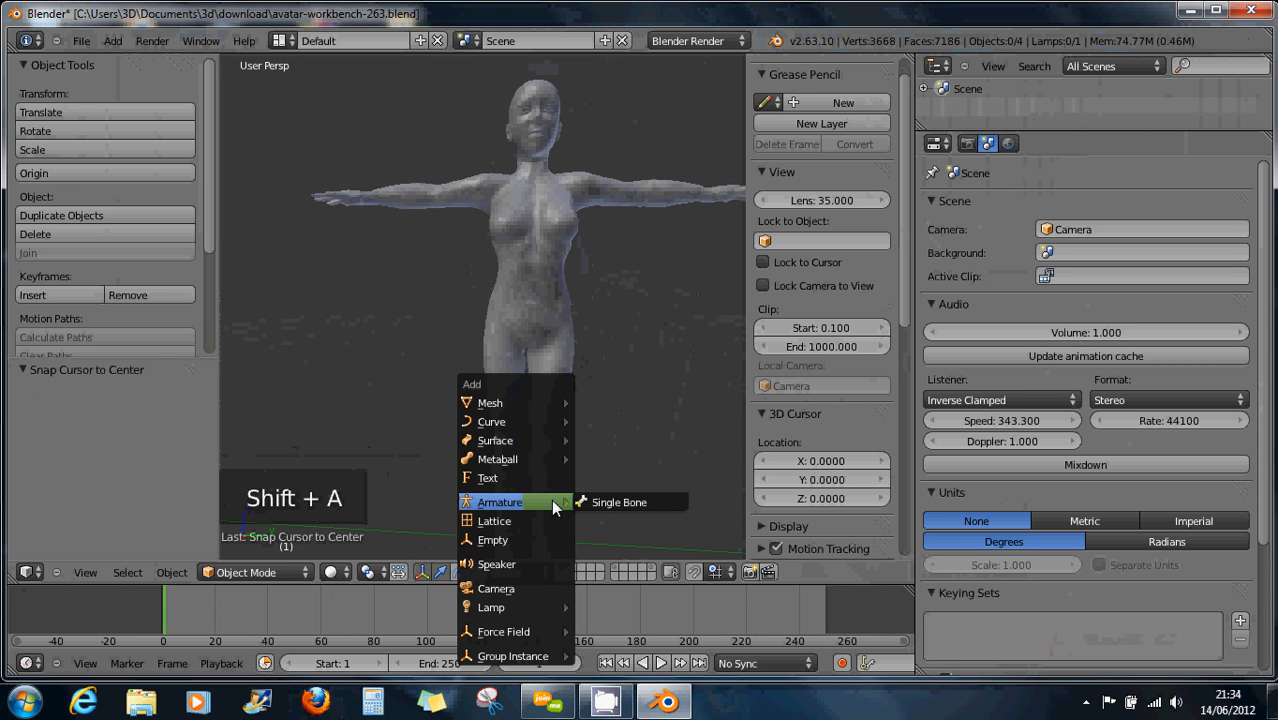
pyautogui.moveTo(523, 403)
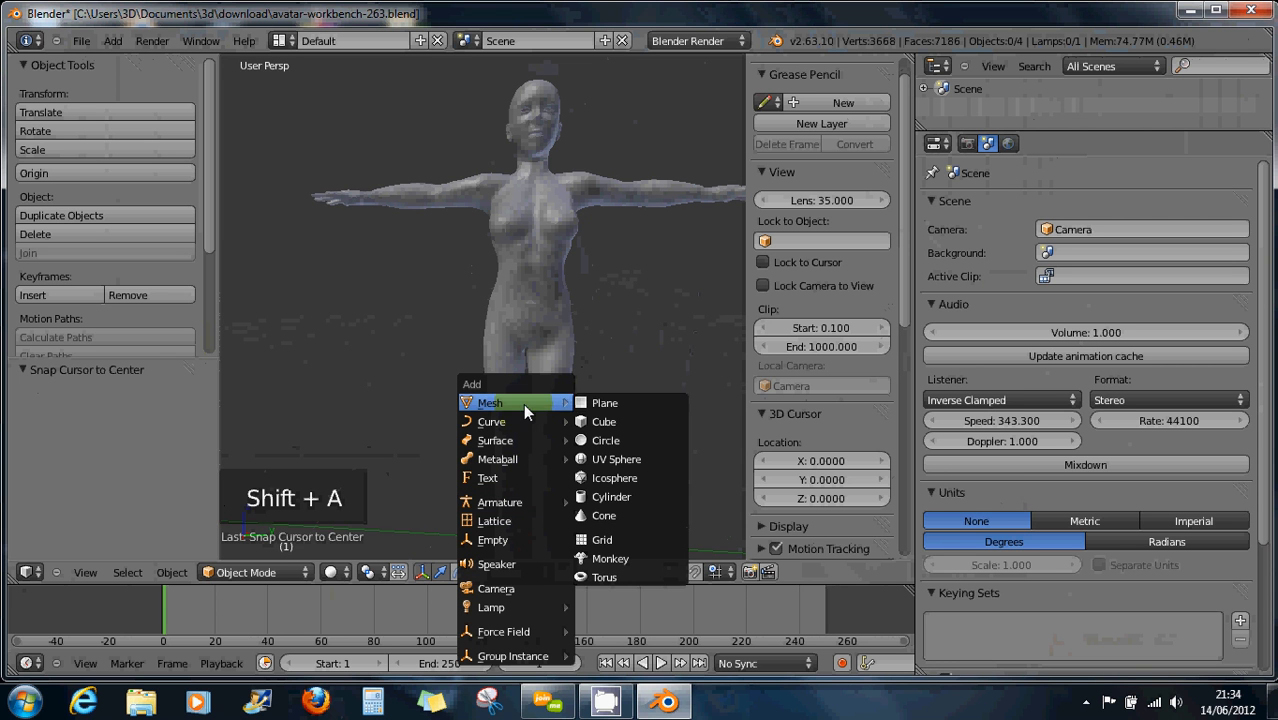
pyautogui.click(600, 442)
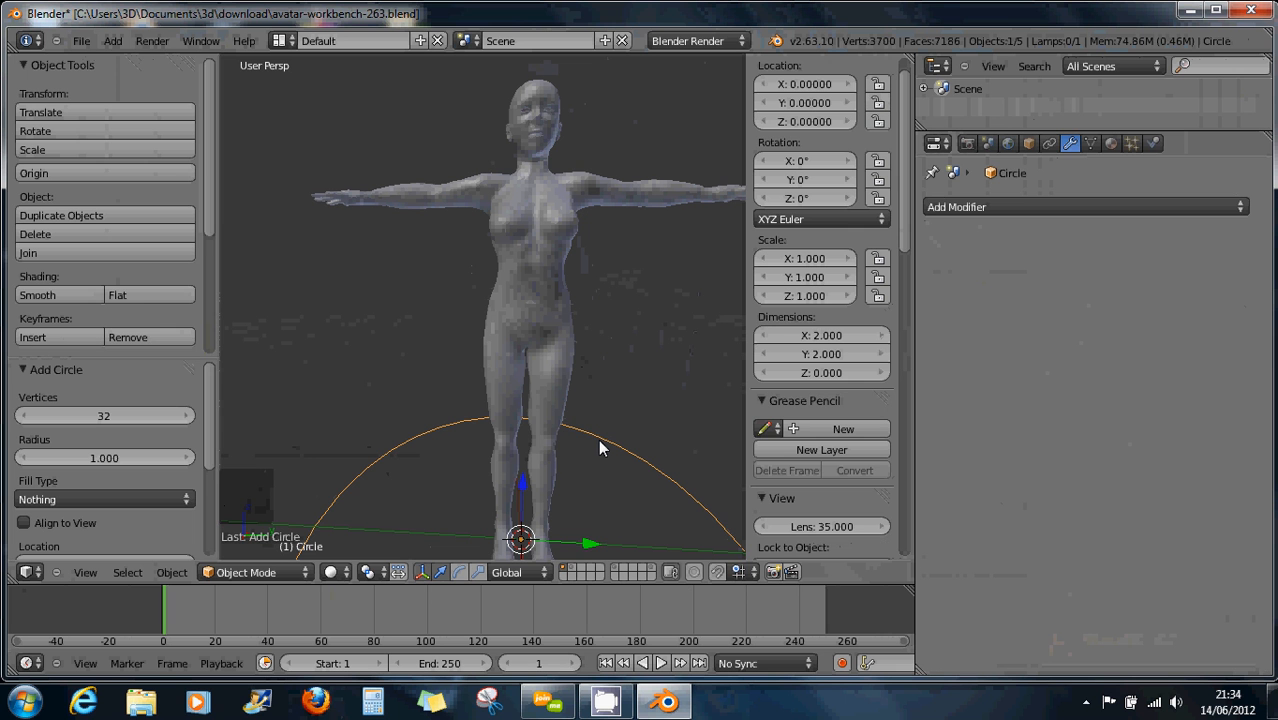
pyautogui.hotkey('ctrl', 'z')
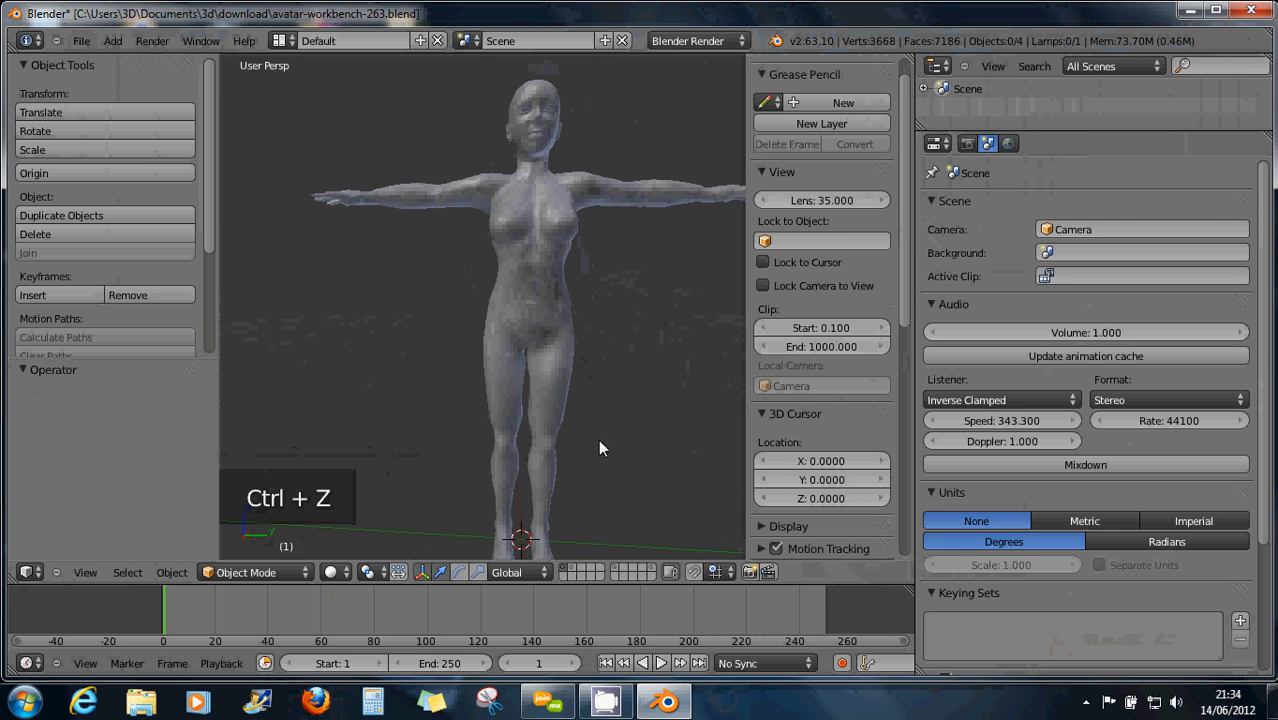
# Add a mesh cylinder at the 3D cursor and raise its vertex count to 195
pyautogui.hotkey('shift', 'a')
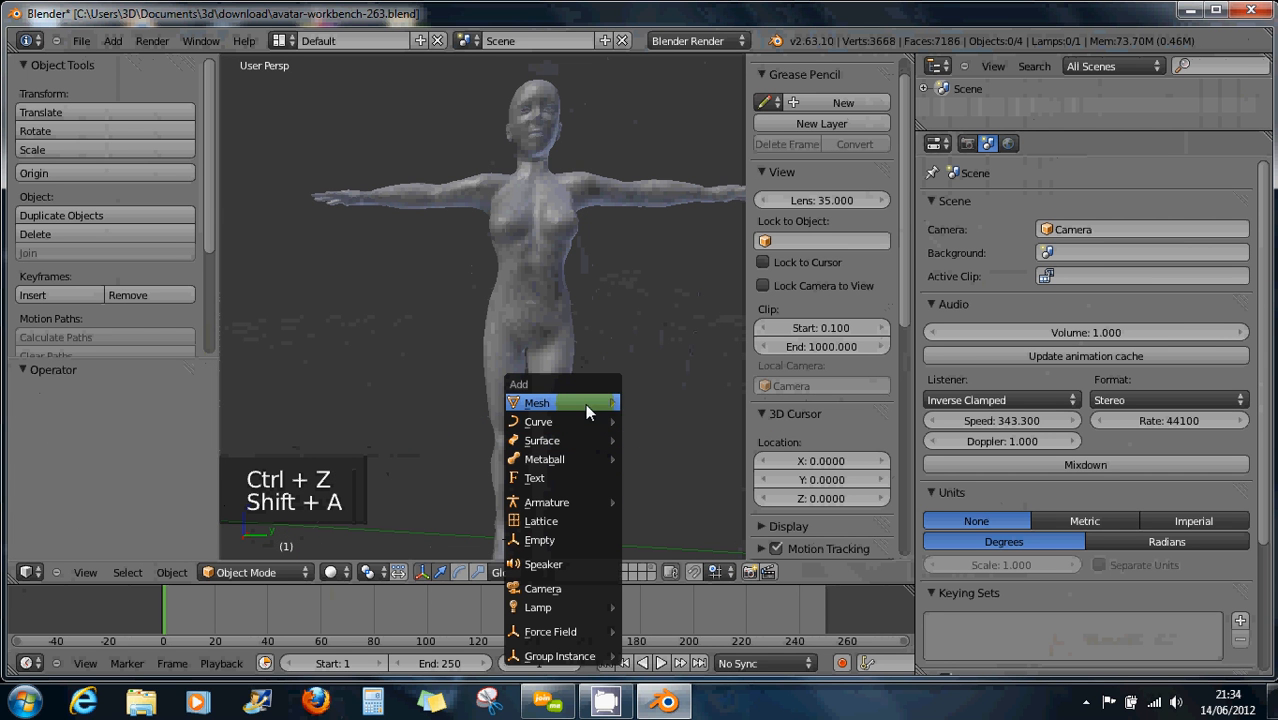
pyautogui.moveTo(585, 403)
pyautogui.click(652, 496)
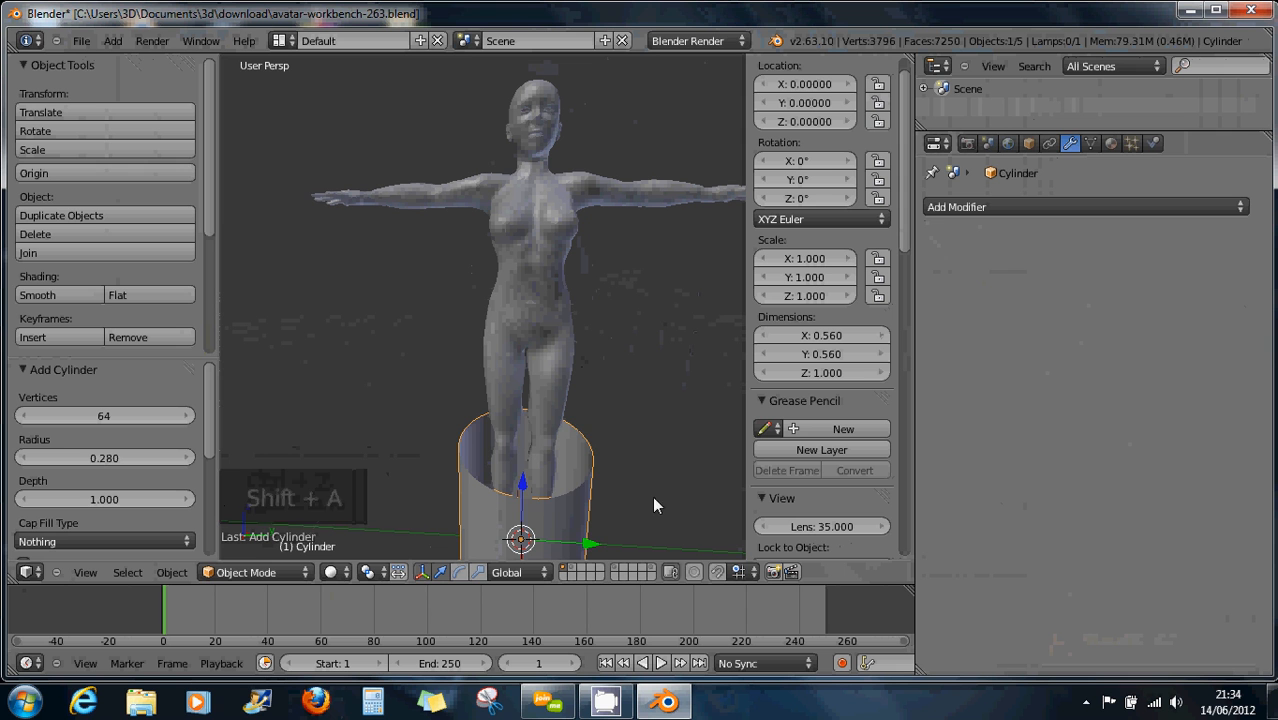
pyautogui.press('s')
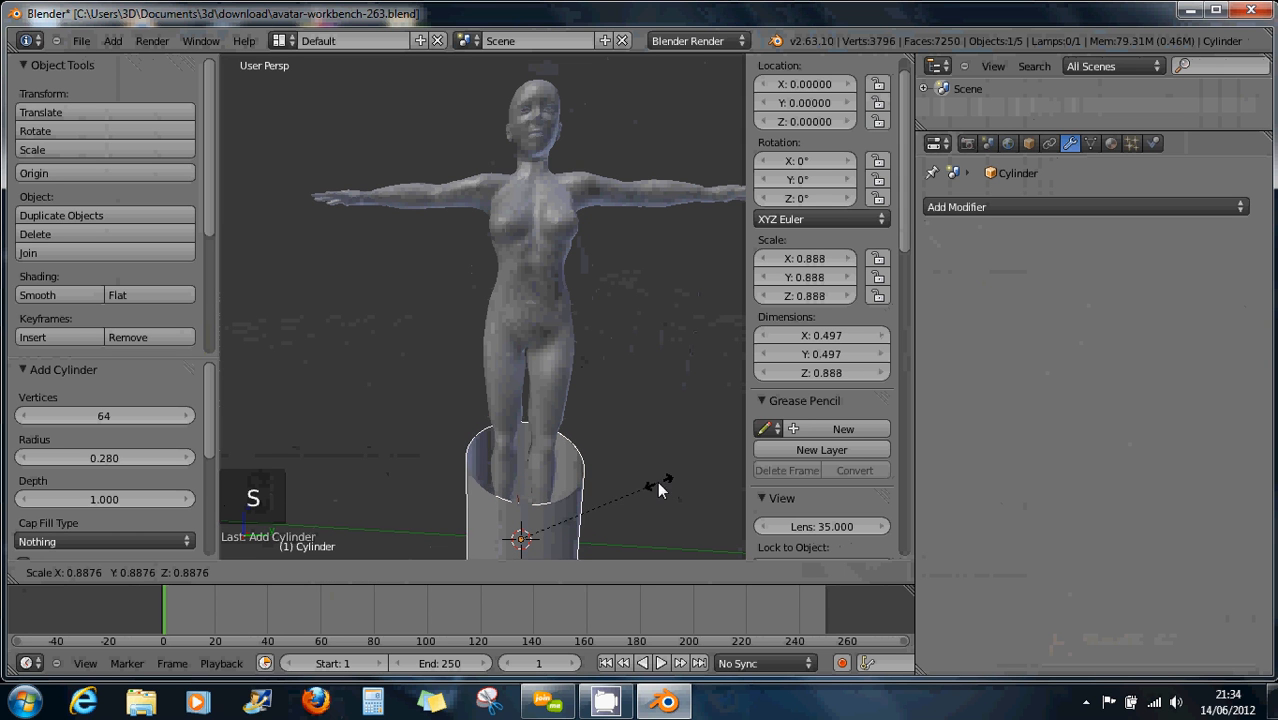
pyautogui.rightClick(619, 492)
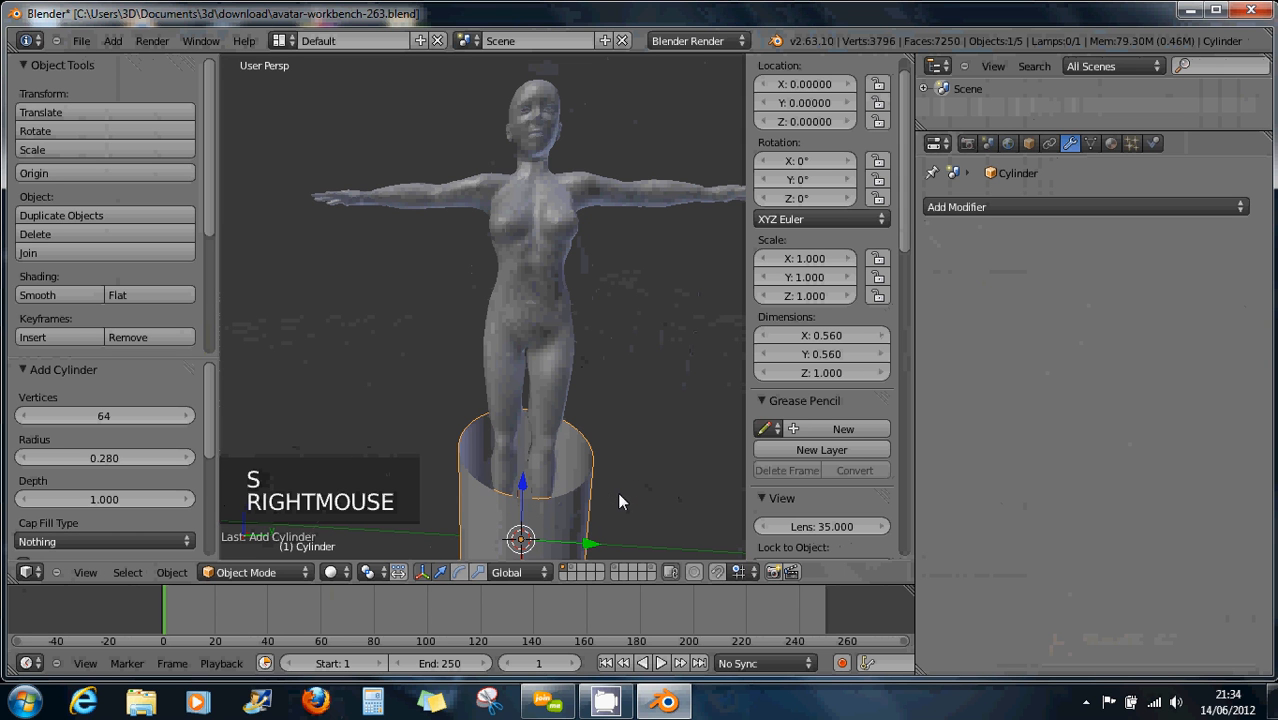
pyautogui.moveTo(176, 420); pyautogui.dragTo(283, 426)
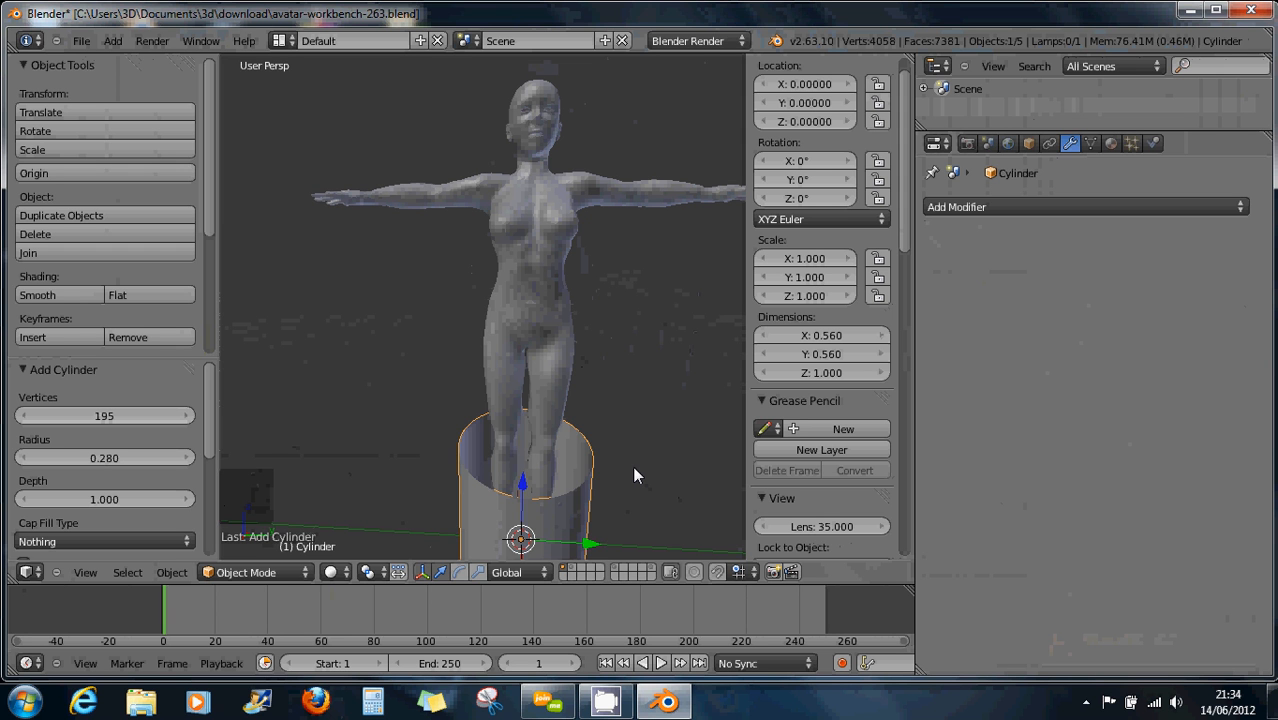
# Scale the cylinder uniformly to about 0.547 and move it up about 0.840 along Z between the avatar's thighs
pyautogui.press('s')
pyautogui.click(575, 490)
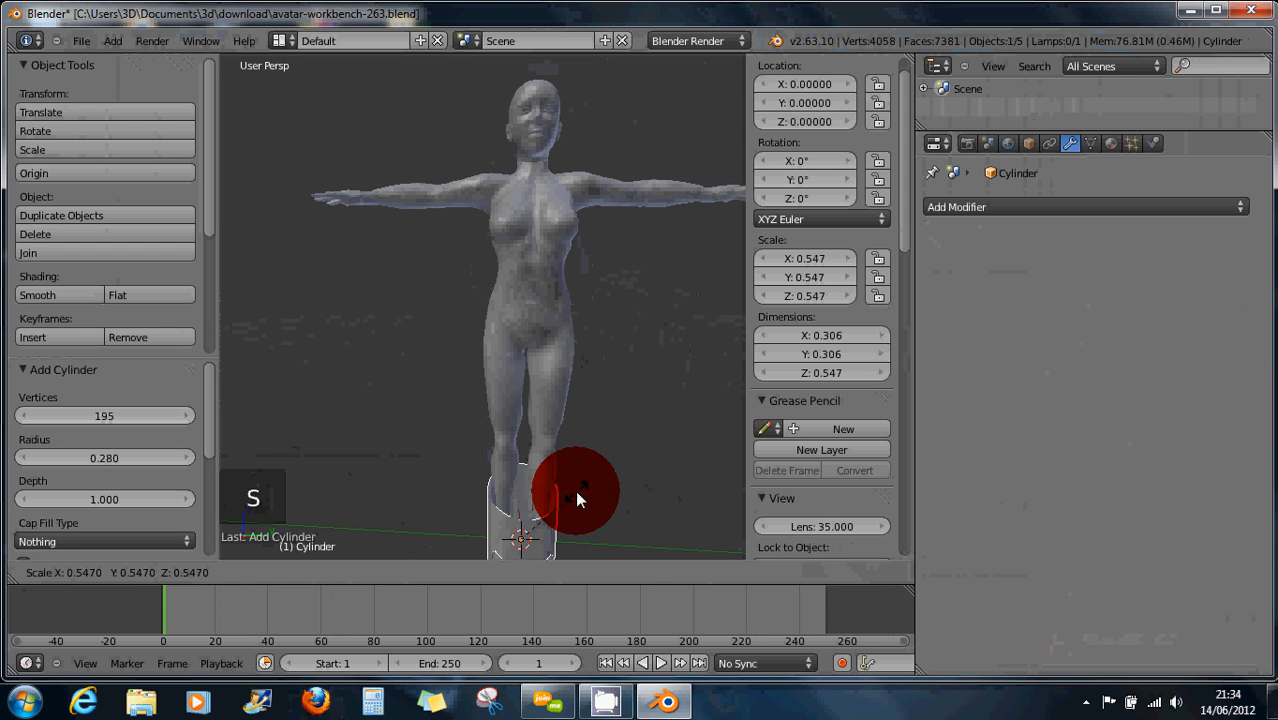
pyautogui.press('g')
pyautogui.press('z')
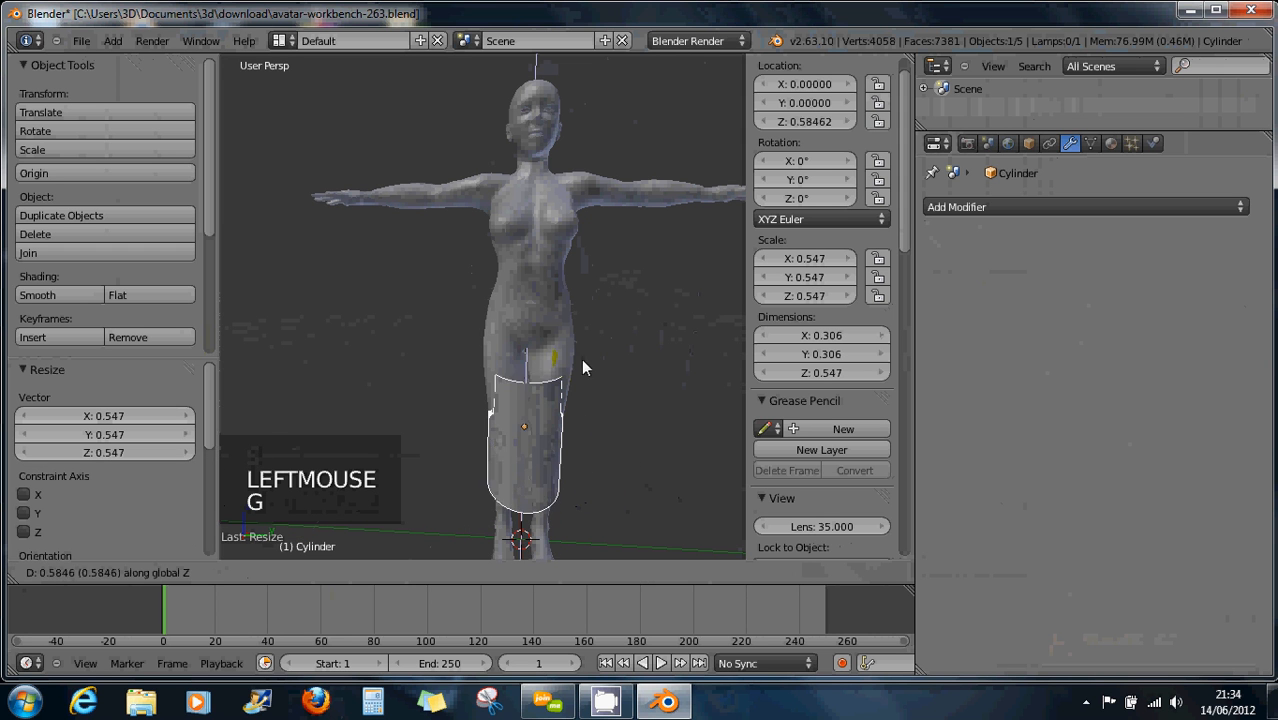
pyautogui.click(581, 322)
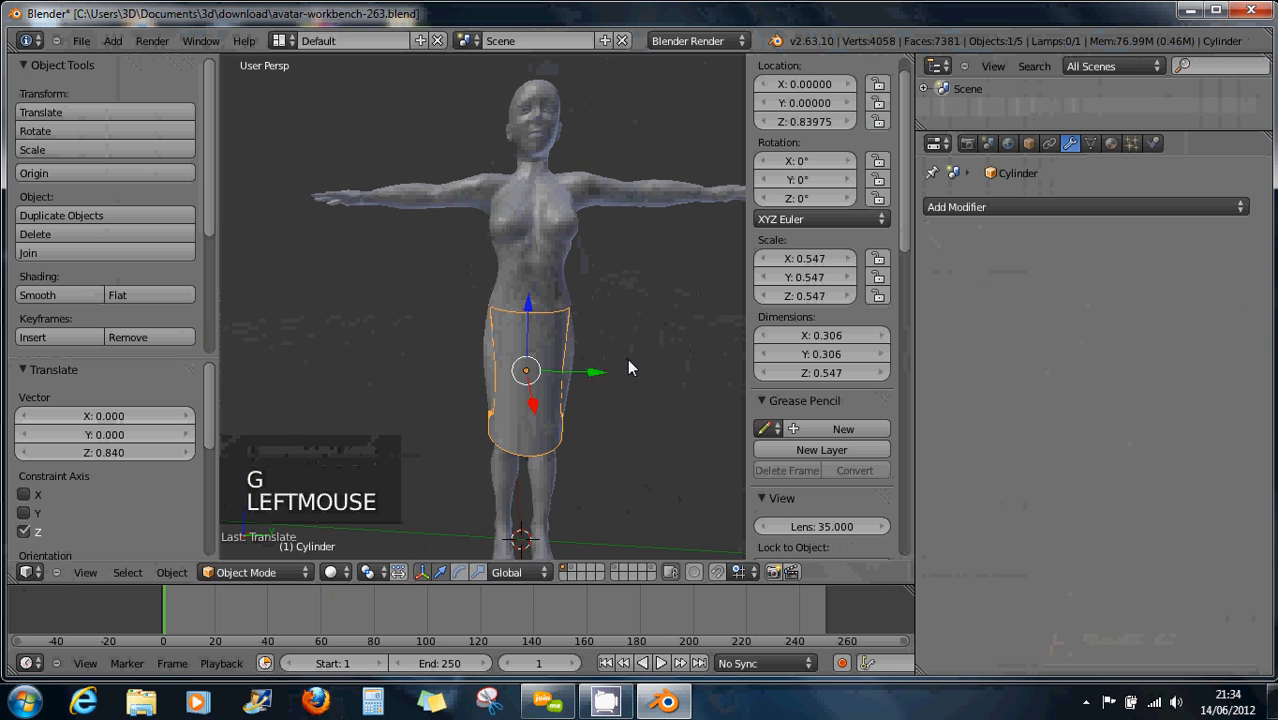
# Shrink the cylinder further to about 0.835 uniformly, and scale it to about 0.753 along X to fit within the legs' depth
pyautogui.press('s')
pyautogui.press('s')
pyautogui.click(557, 388)
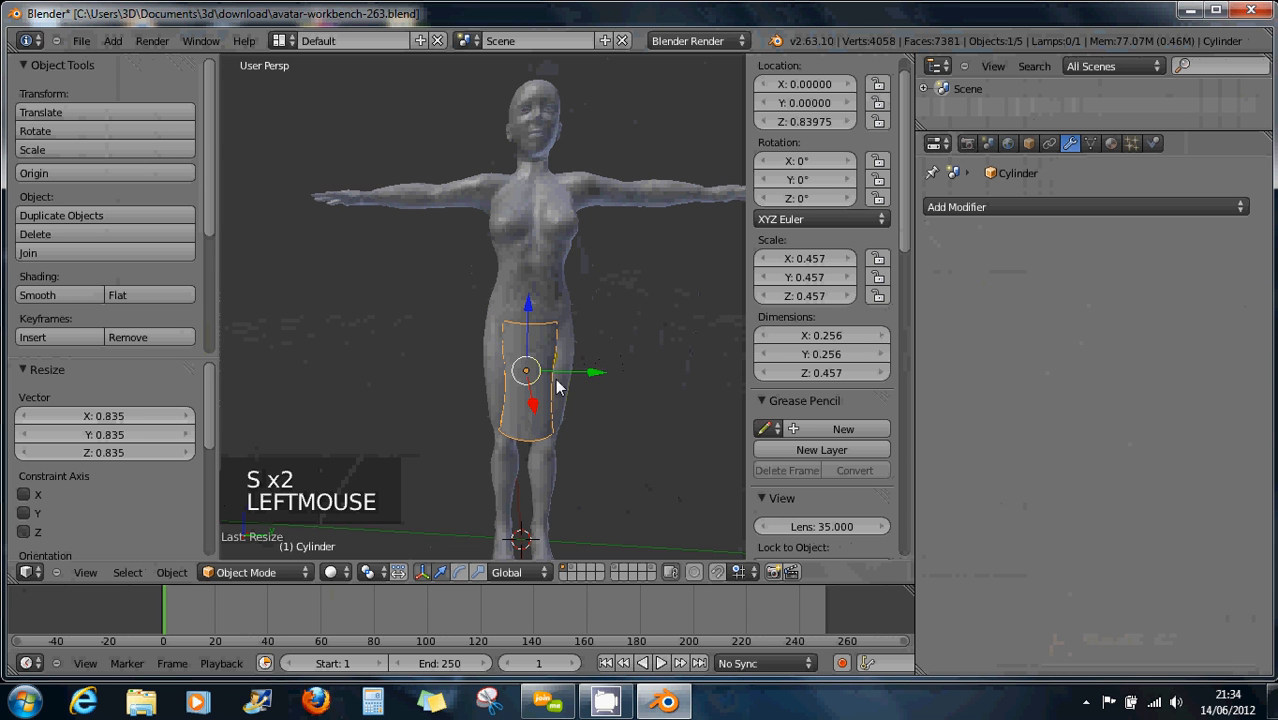
pyautogui.moveTo(557, 388); pyautogui.dragTo(231, 374, button='middle')
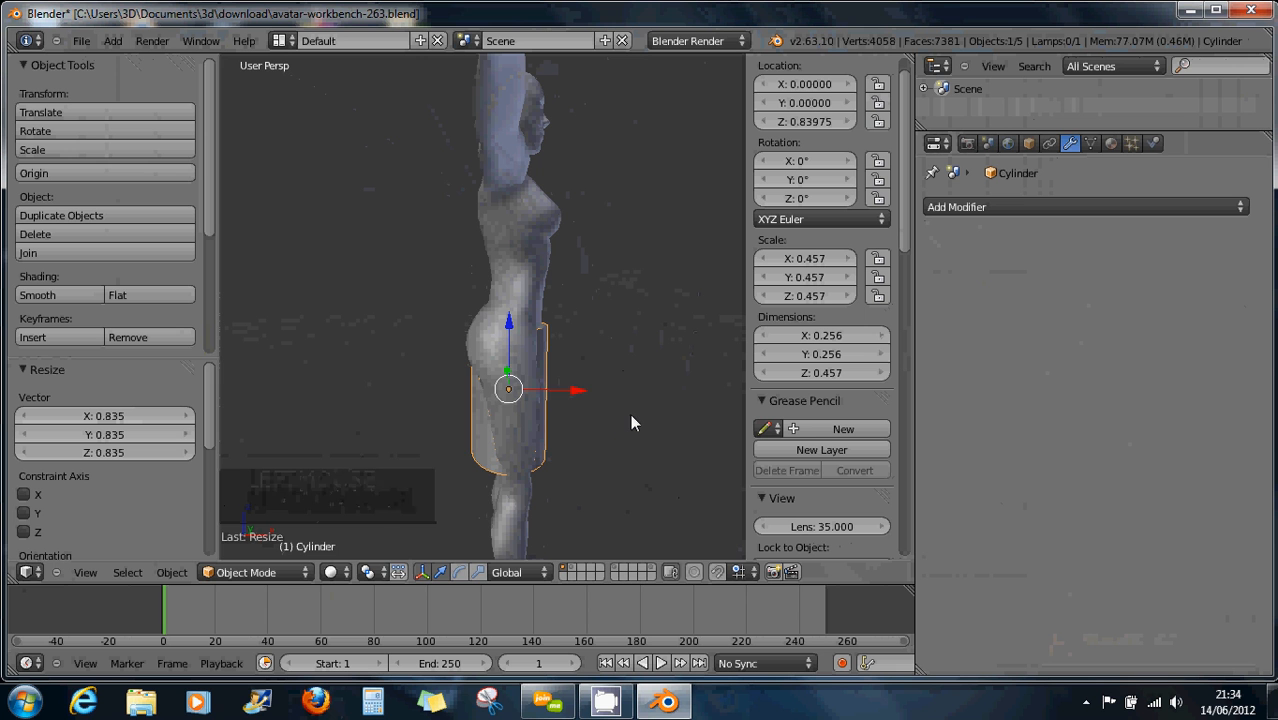
pyautogui.press('s')
pyautogui.press('x')
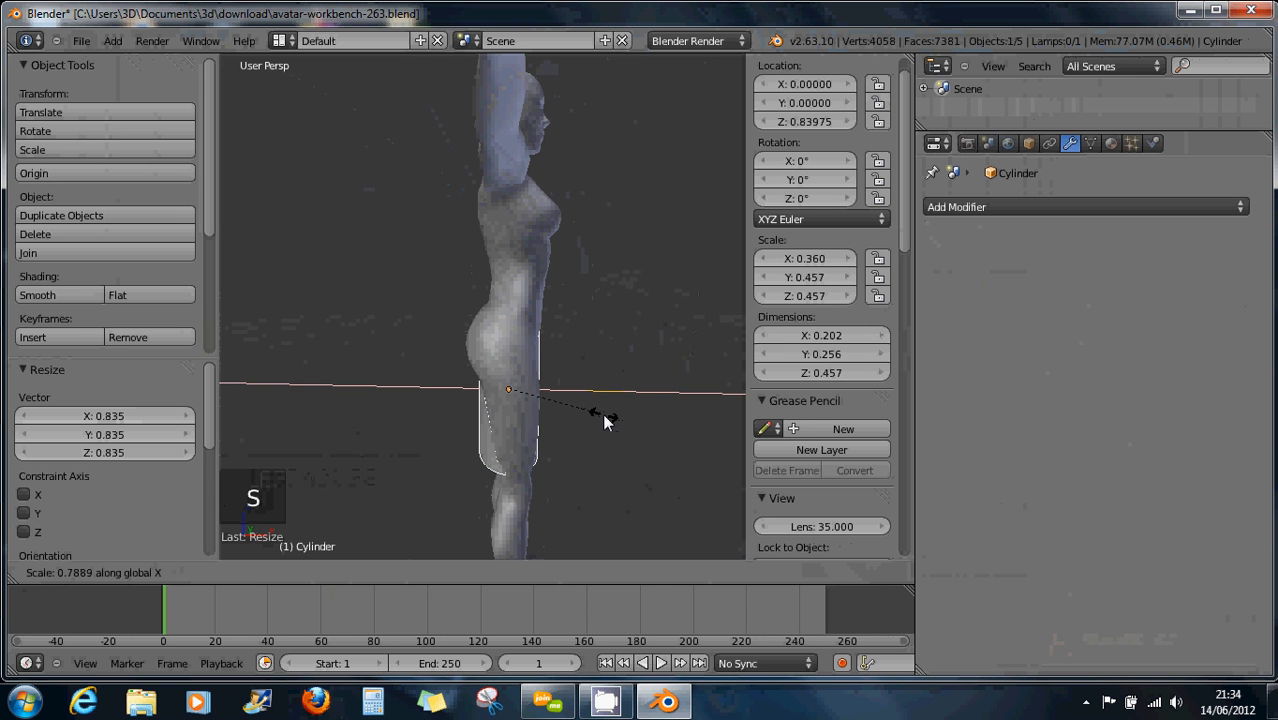
pyautogui.click(599, 414)
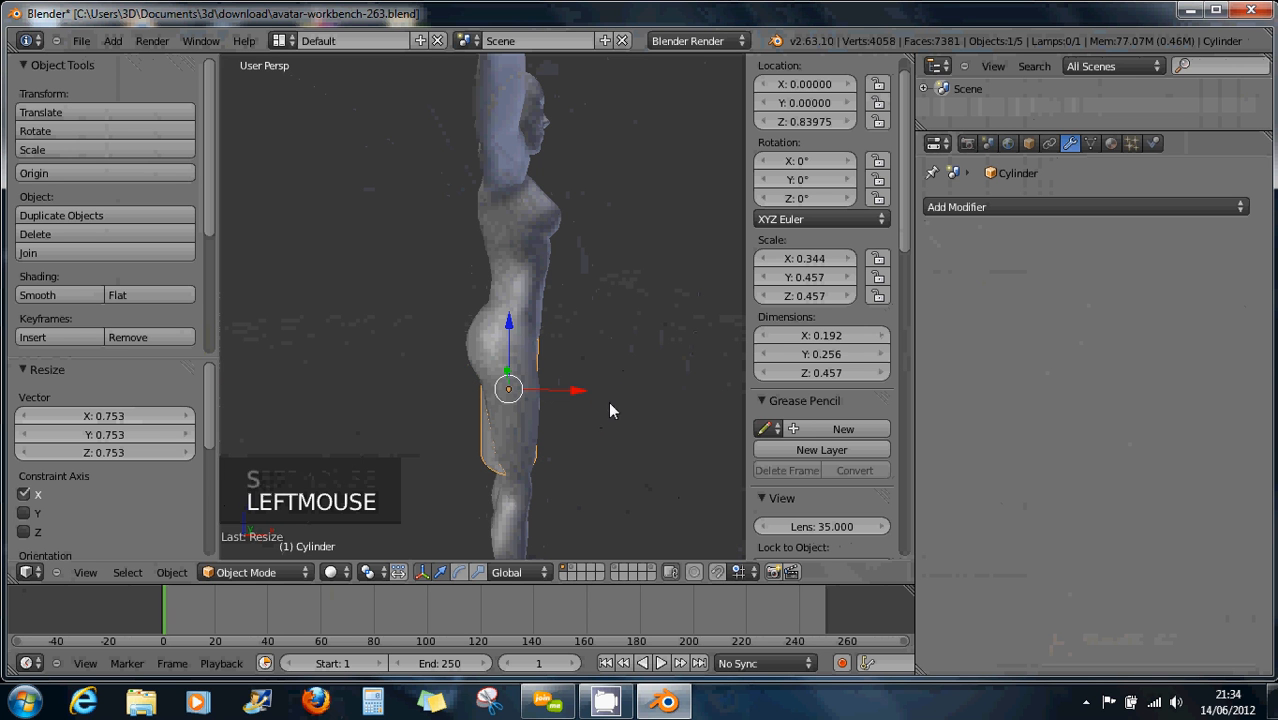
# Select the avatar's upperBody in addition to the leg cylinder and join them into one object
pyautogui.middleClick(611, 405)
pyautogui.moveTo(611, 400); pyautogui.dragTo(548, 388, button='middle')
pyautogui.moveTo(576, 442); pyautogui.dragTo(587, 438, button='middle')
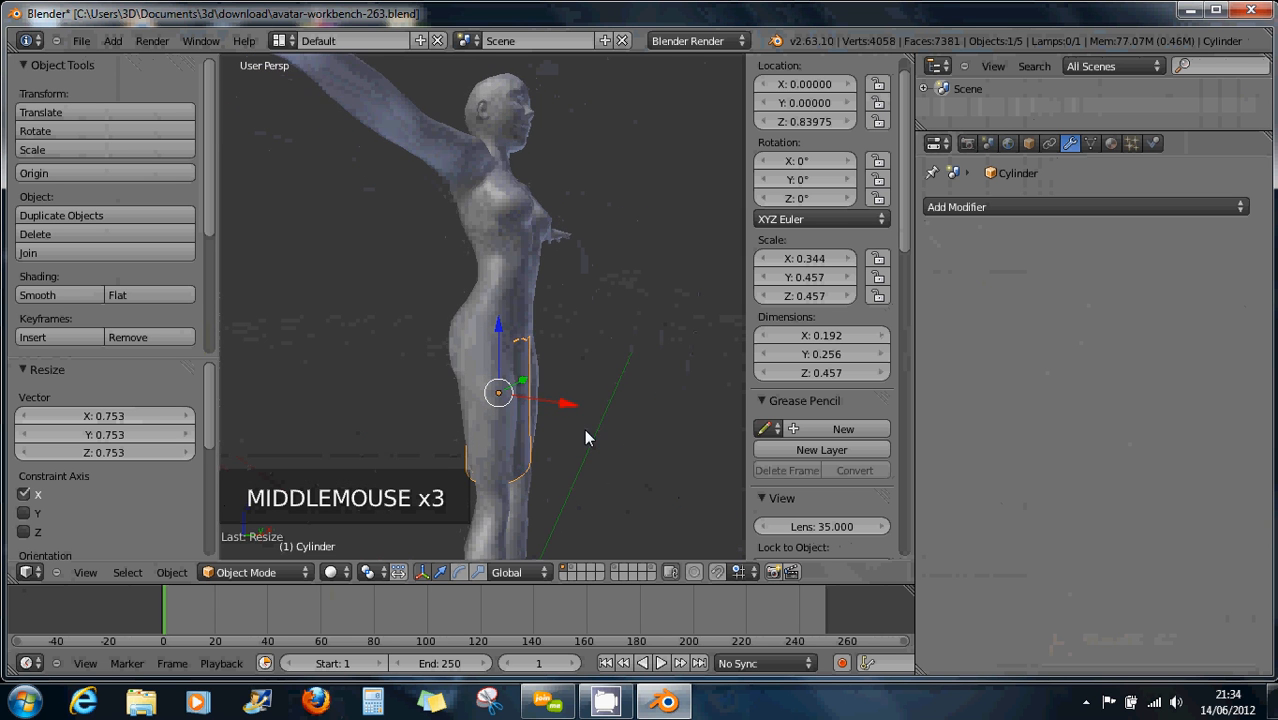
pyautogui.scroll(5, 575, 432)
pyautogui.moveTo(541, 402); pyautogui.dragTo(413, 378, button='middle')
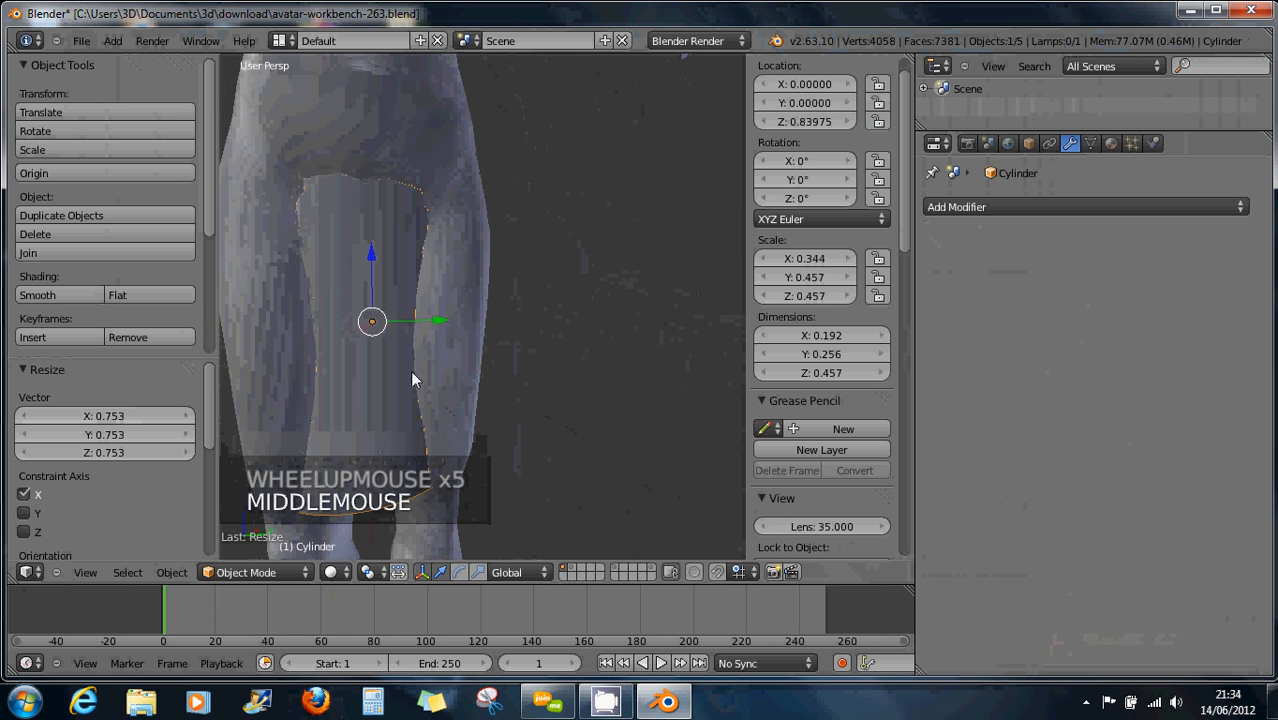
pyautogui.keyDown('shift'); pyautogui.rightClick(463, 370); pyautogui.keyUp('shift')
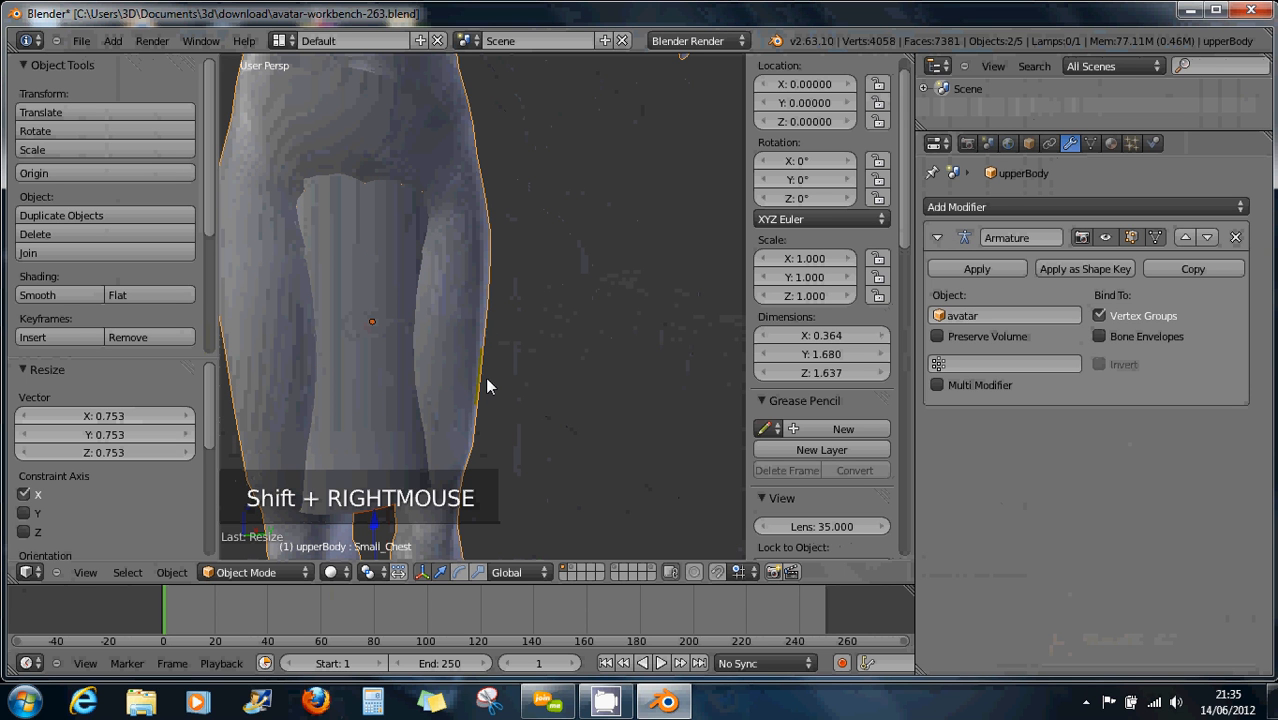
pyautogui.hotkey('ctrl', 'j')
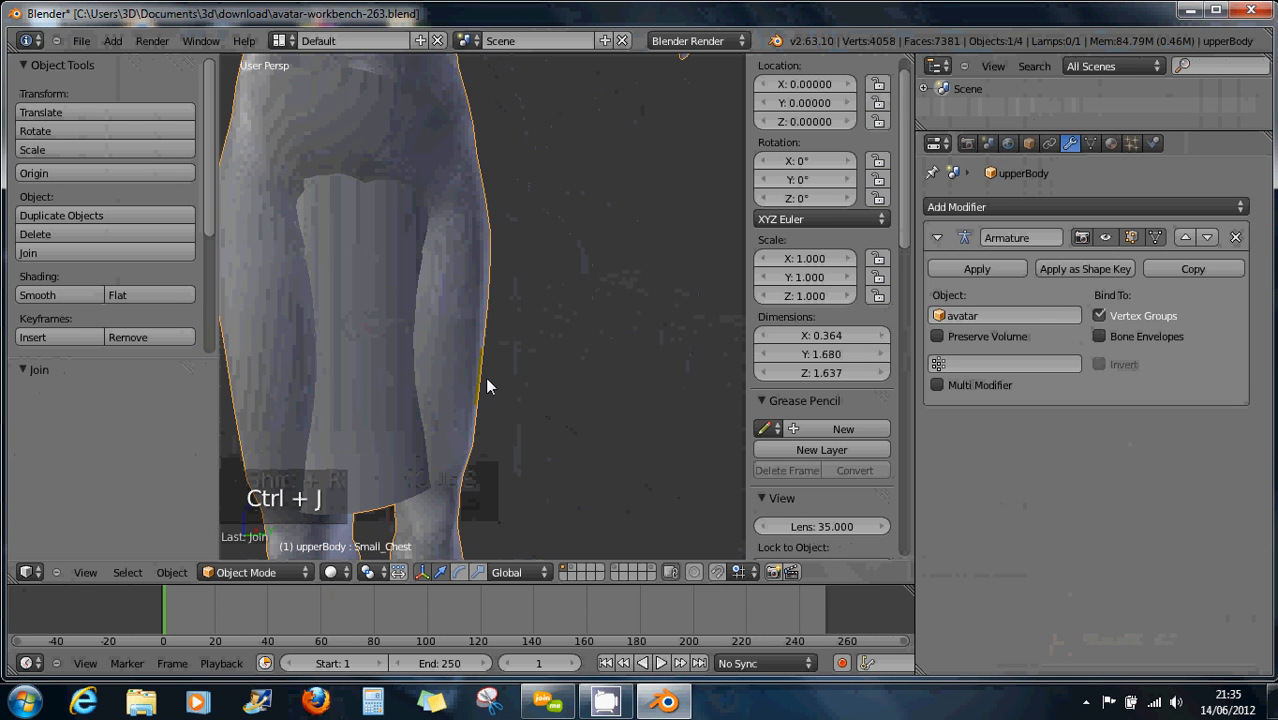
# Deselect and reselect the body to check that it and the leg cylinder select as one object
pyautogui.rightClick(391, 338)
pyautogui.rightClick(413, 332)
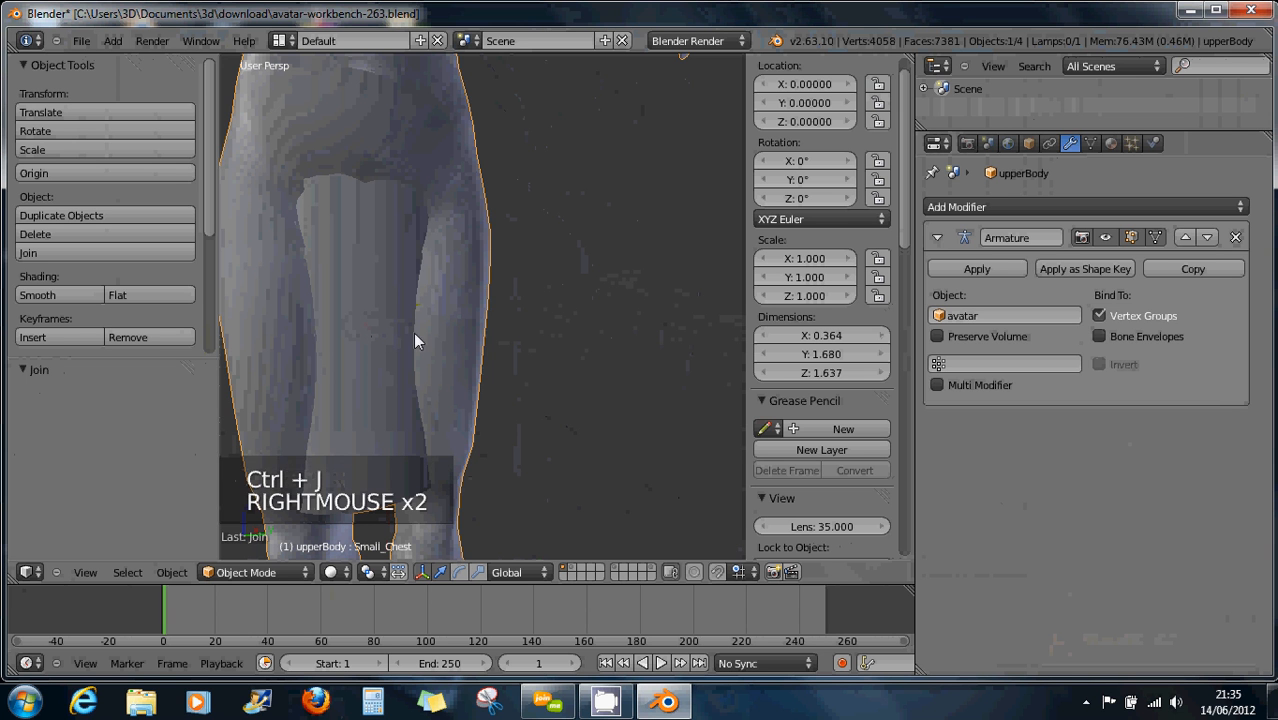
pyautogui.rightClick(452, 347)
pyautogui.press('a')
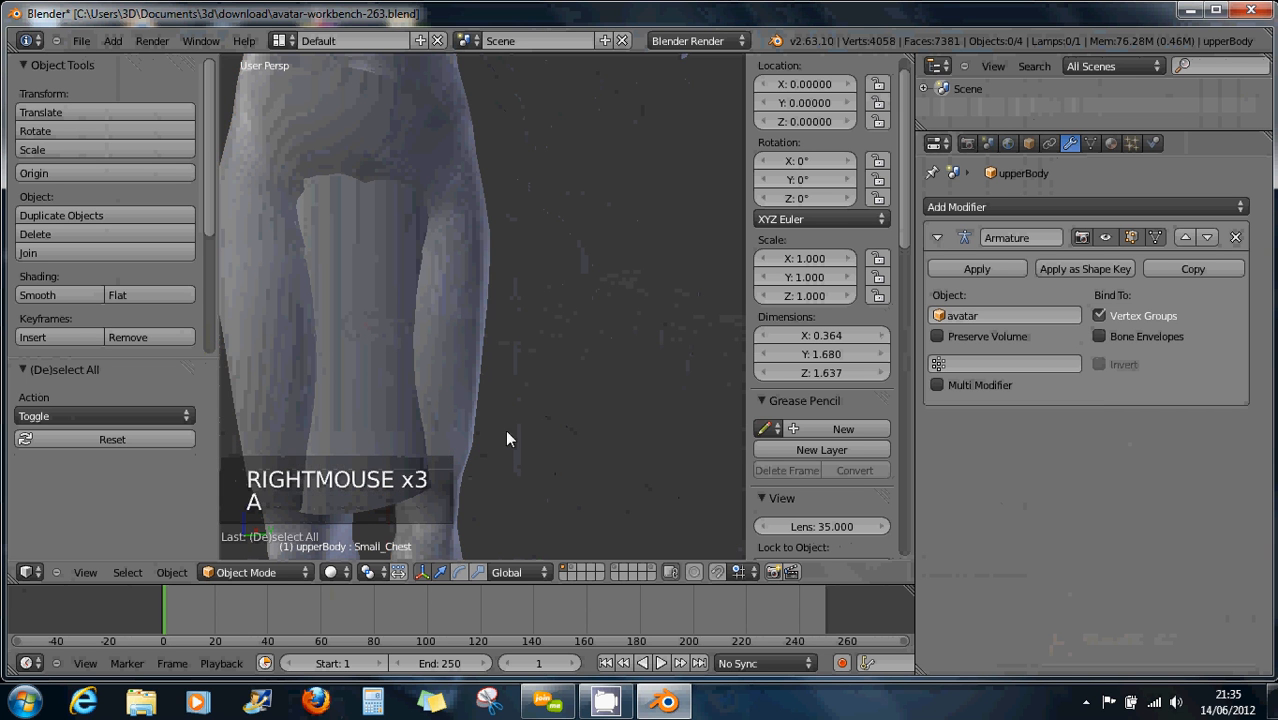
pyautogui.rightClick(360, 336)
pyautogui.scroll(-2, 476, 366)
pyautogui.scroll(-1, 490, 350)
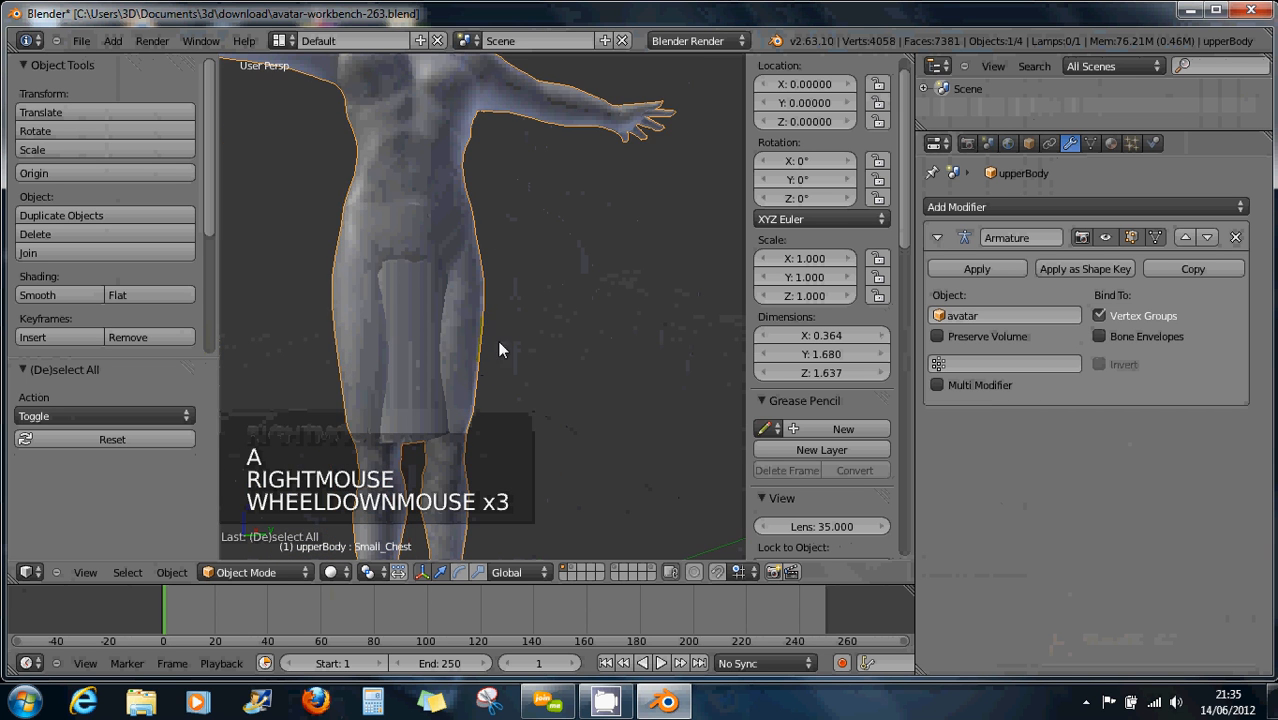
pyautogui.moveTo(497, 340); pyautogui.dragTo(467, 343, button='middle')
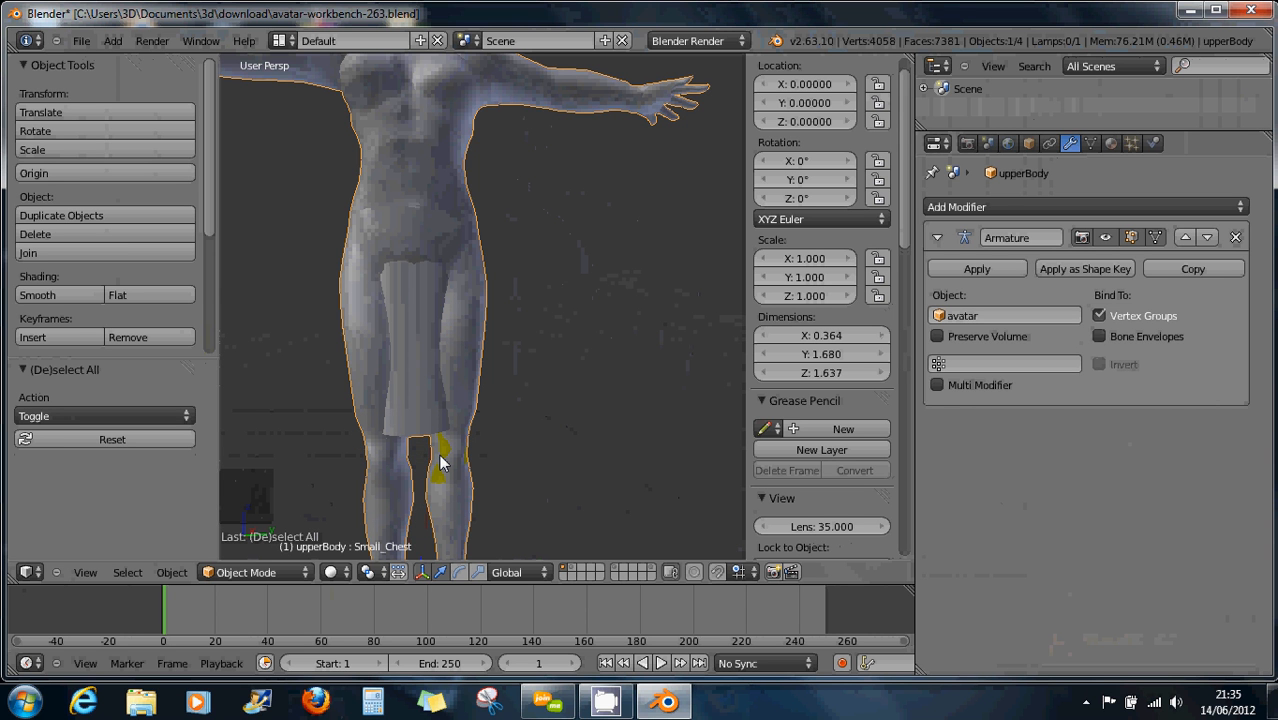
# Add a new mesh cylinder at the avatar's feet and set its vertex count to 64
pyautogui.hotkey('shift', 'a')
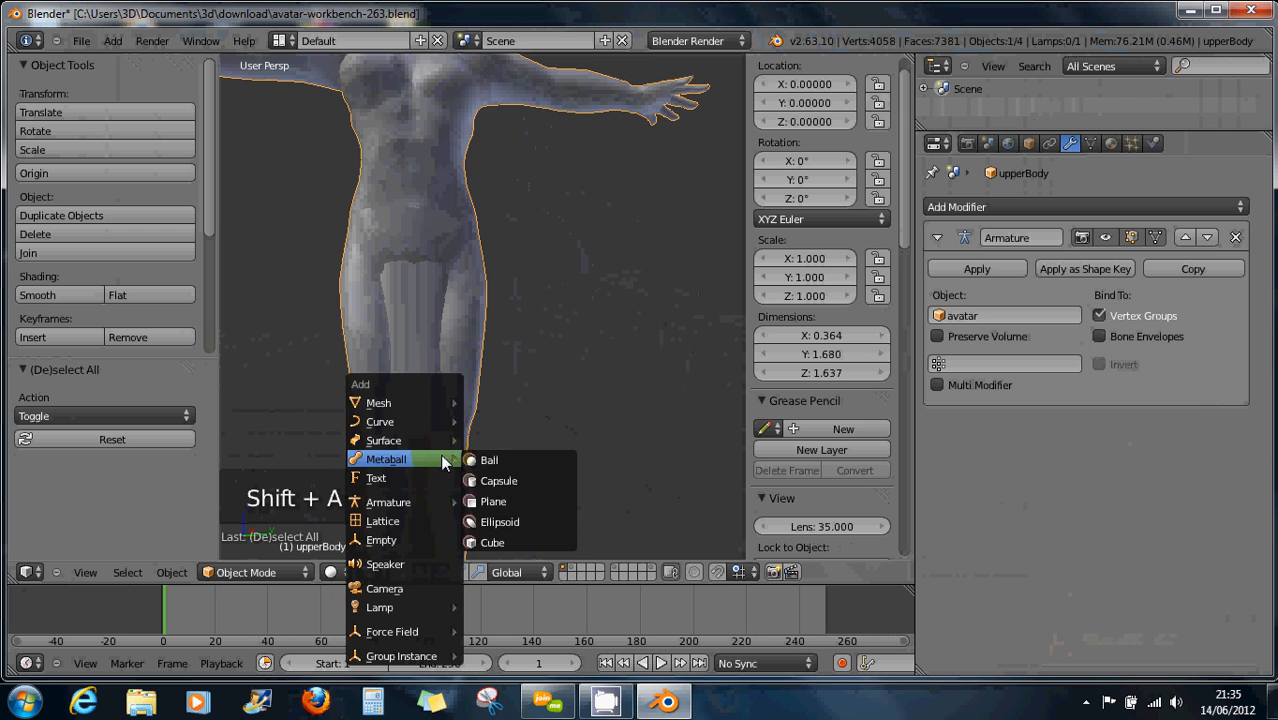
pyautogui.moveTo(423, 400)
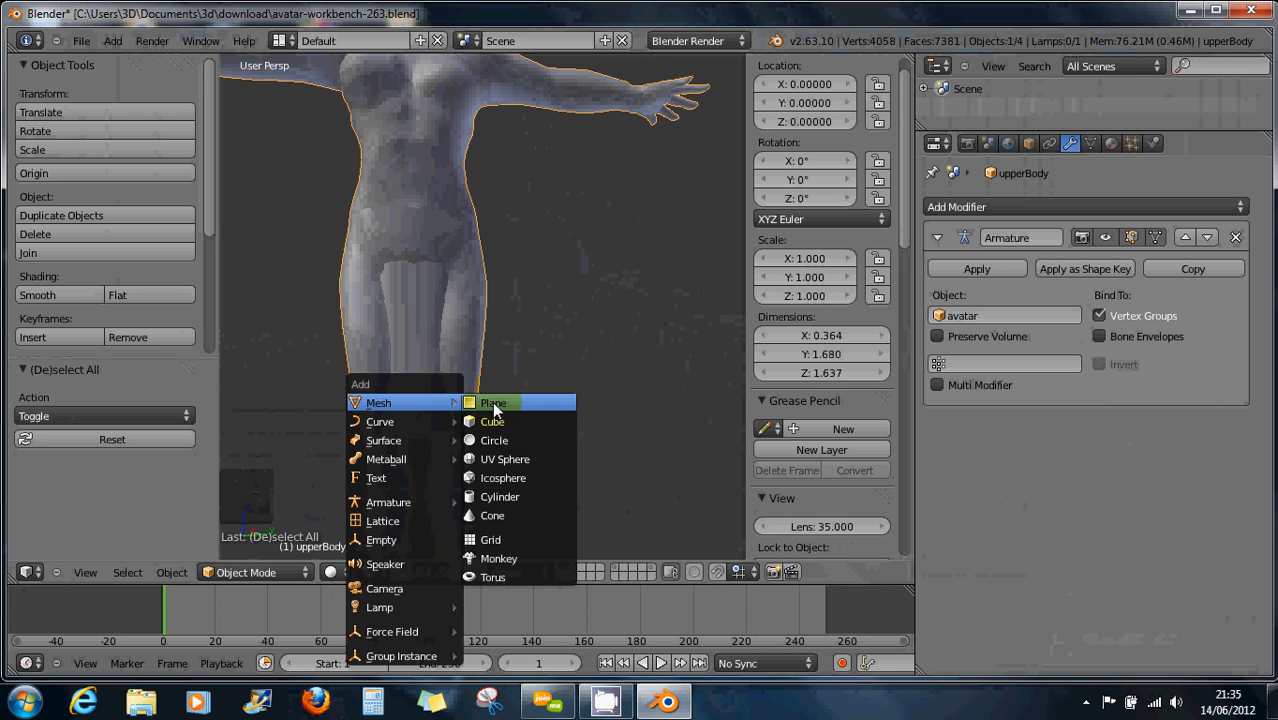
pyautogui.click(509, 496)
pyautogui.scroll(-3, 572, 455)
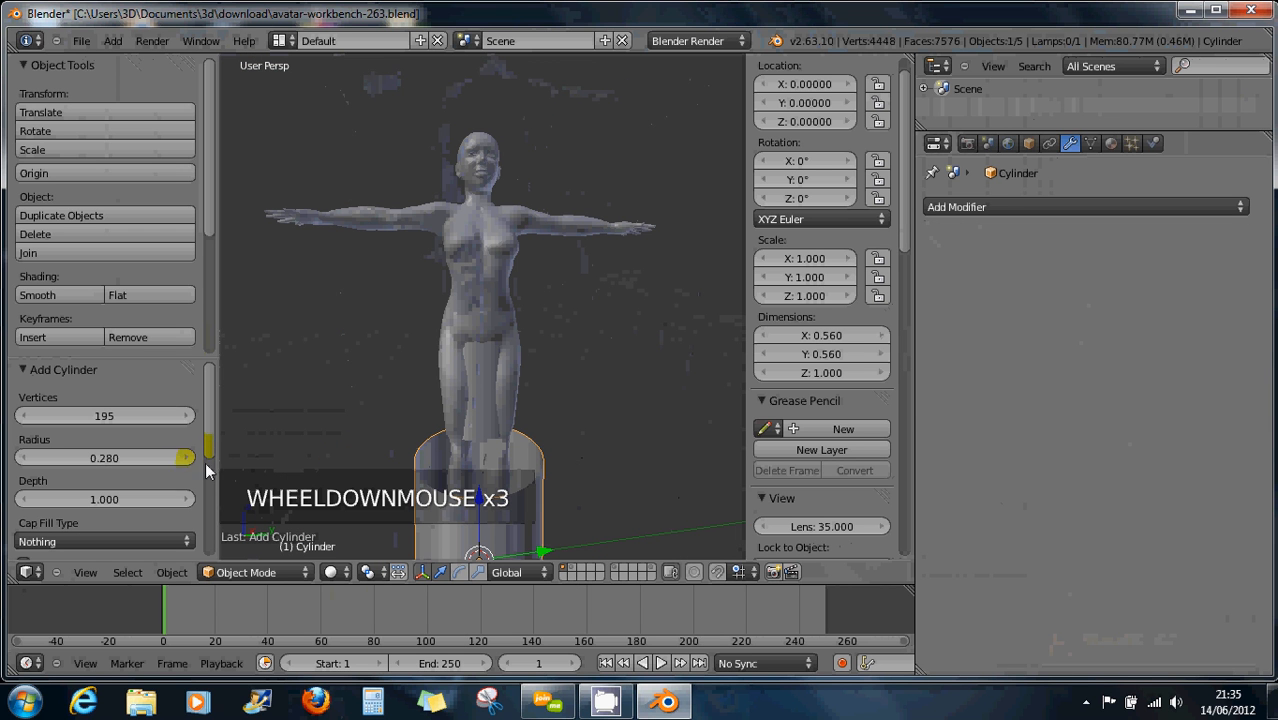
pyautogui.moveTo(154, 416); pyautogui.dragTo(65, 418)
pyautogui.doubleClick(106, 416)
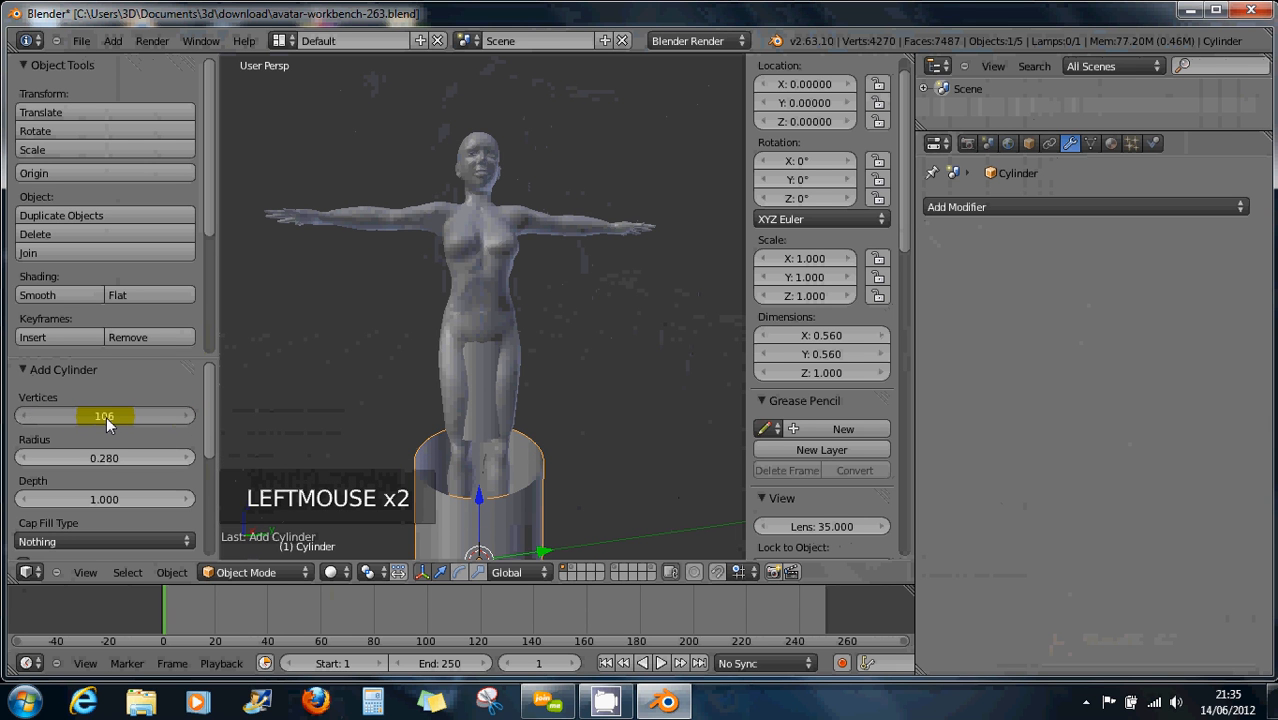
pyautogui.write('64')
pyautogui.press('Return')
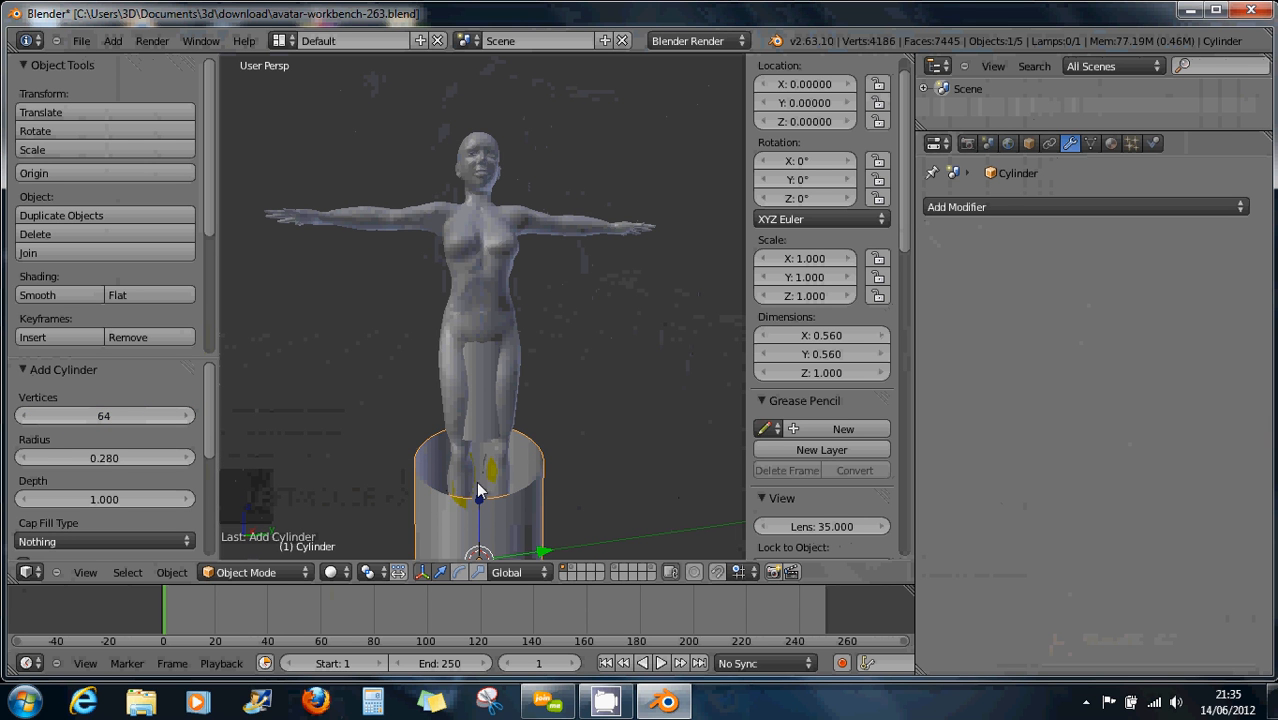
# Raise the new cylinder along Z to about 0.959 around the avatar's body and shrink its Z scale to about 0.627
pyautogui.moveTo(480, 496); pyautogui.dragTo(481, 292)
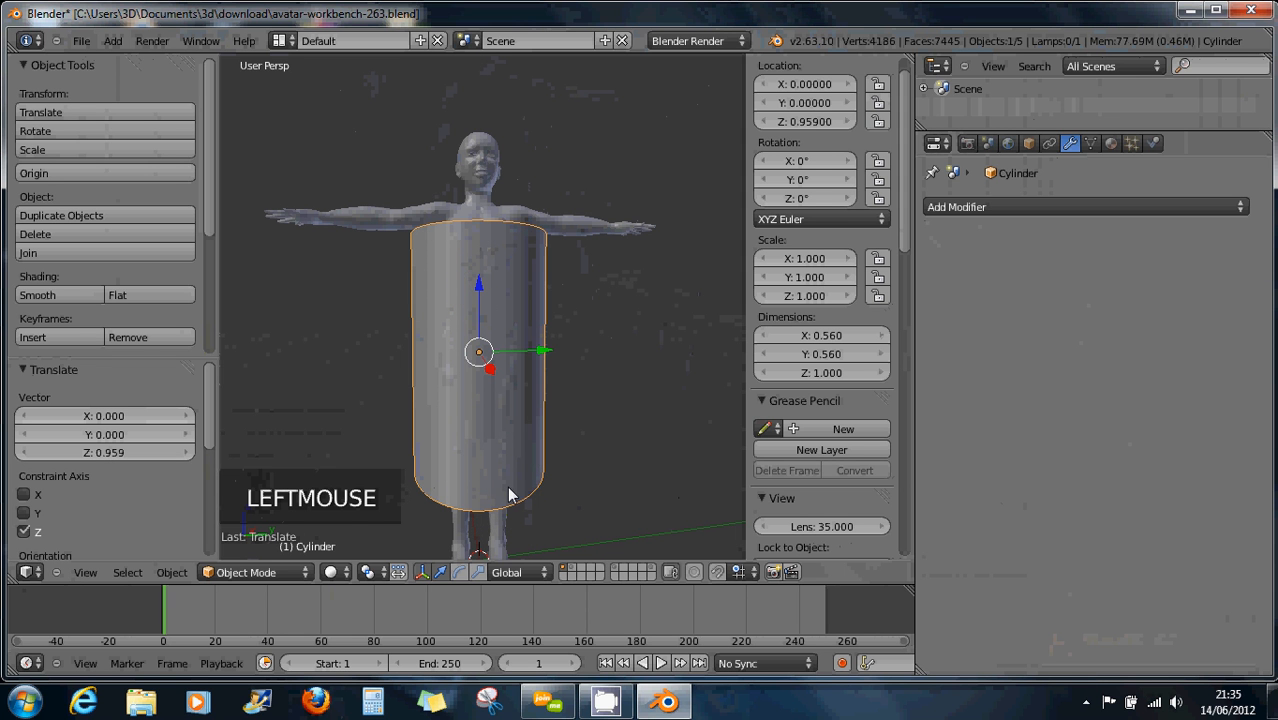
pyautogui.press('s')
pyautogui.press('z')
pyautogui.click(472, 437)
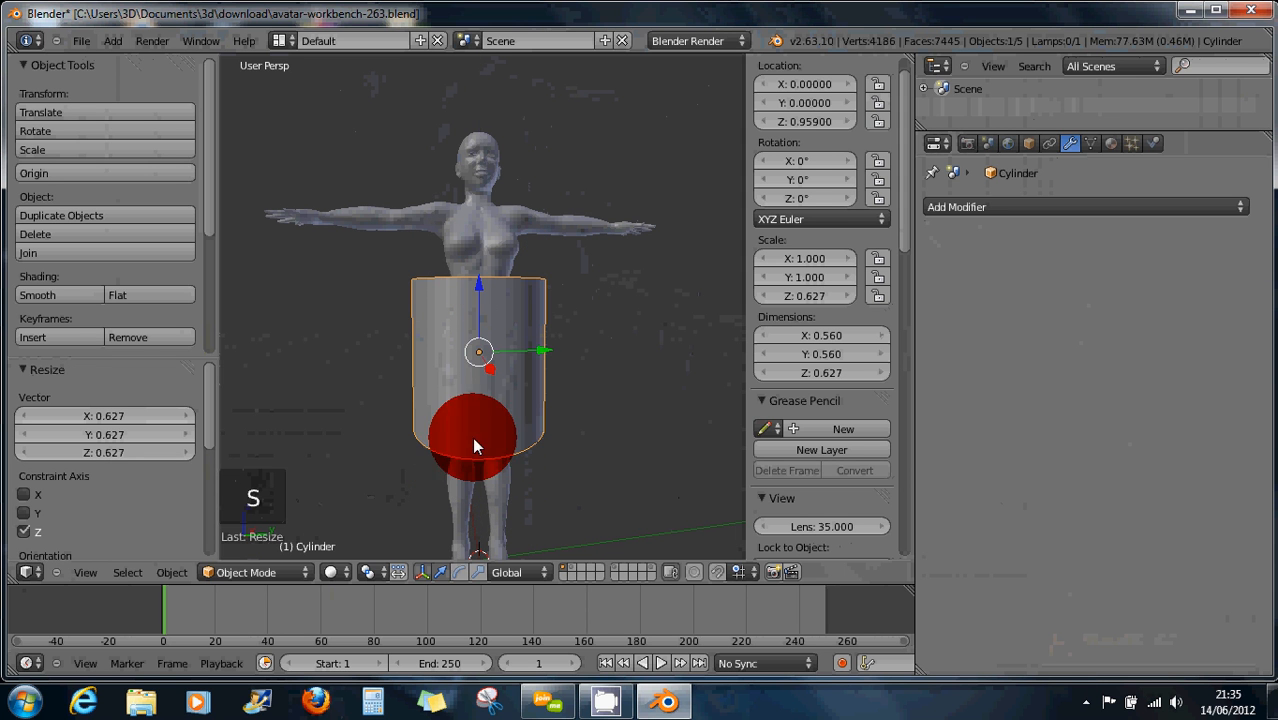
# Adjust the cylinder's height around the avatar's torso, settling its Z location at about 1.069
pyautogui.press('g')
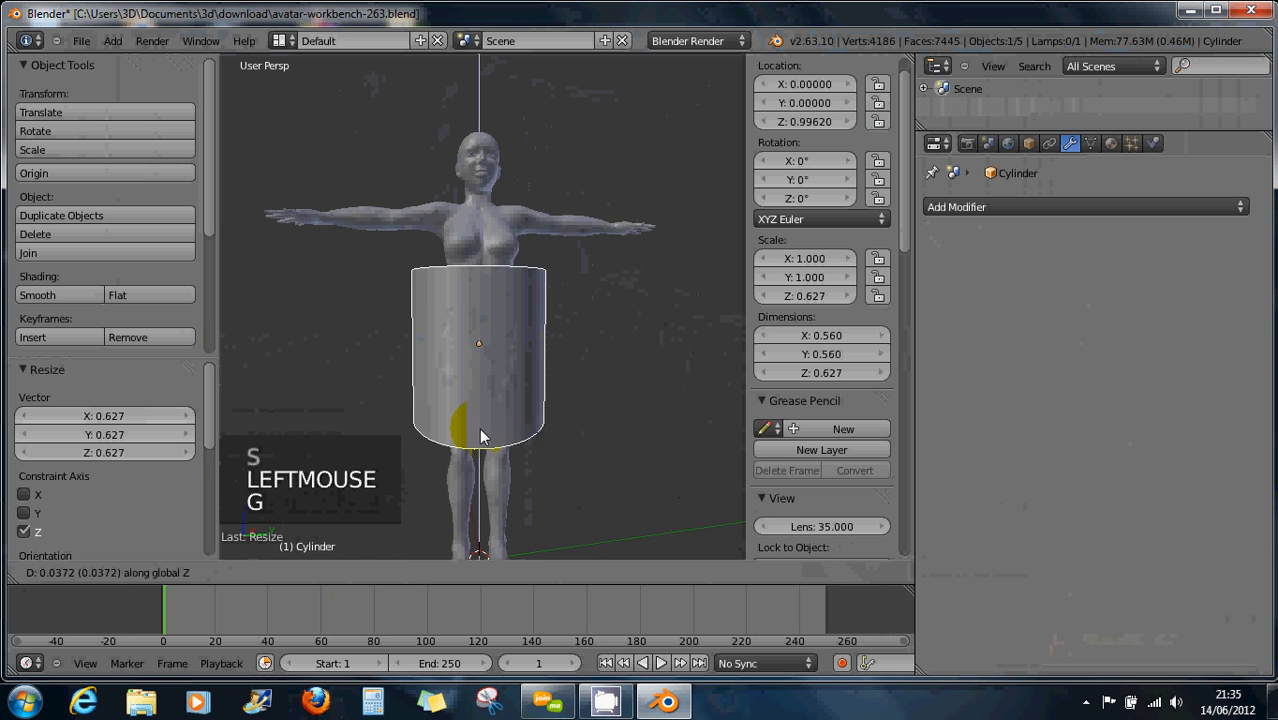
pyautogui.click(479, 402)
pyautogui.middleClick(480, 406)
pyautogui.moveTo(480, 407)
pyautogui.mouseDown(button='middle')
pyautogui.moveTo(437, 442)
pyautogui.moveTo(444, 433)
pyautogui.mouseUp(button='middle')
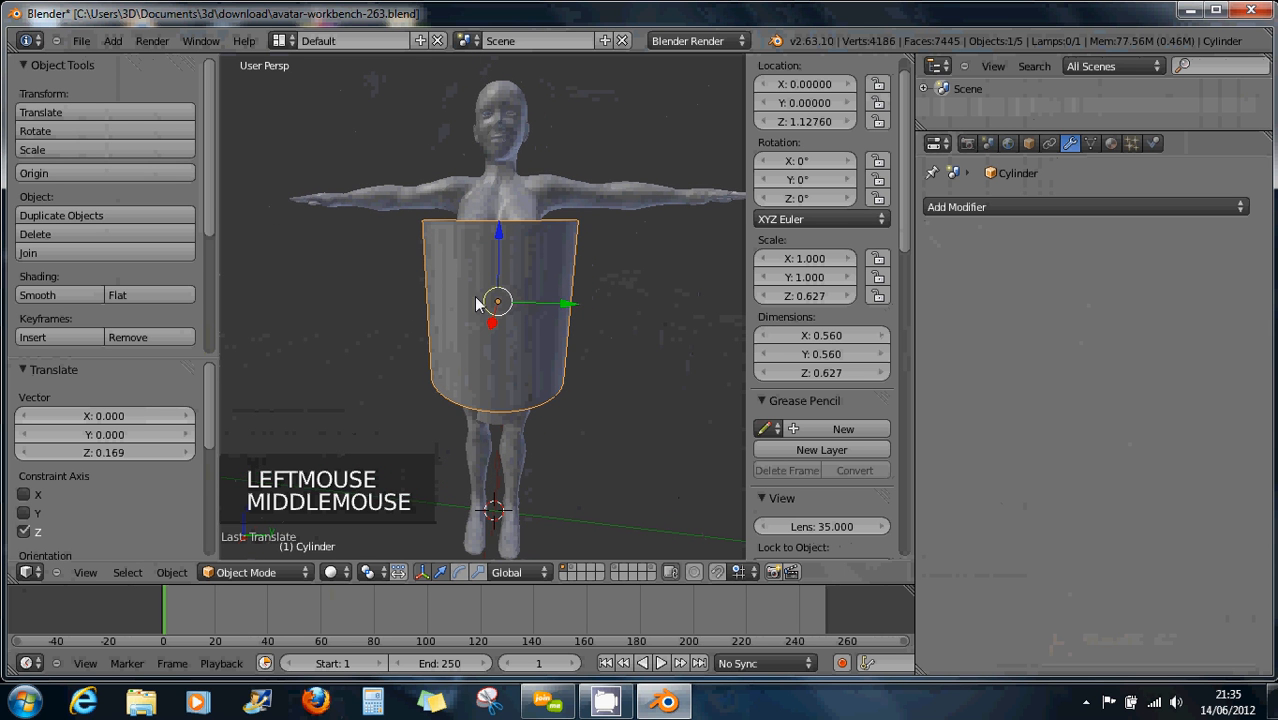
pyautogui.moveTo(498, 233); pyautogui.dragTo(497, 222)
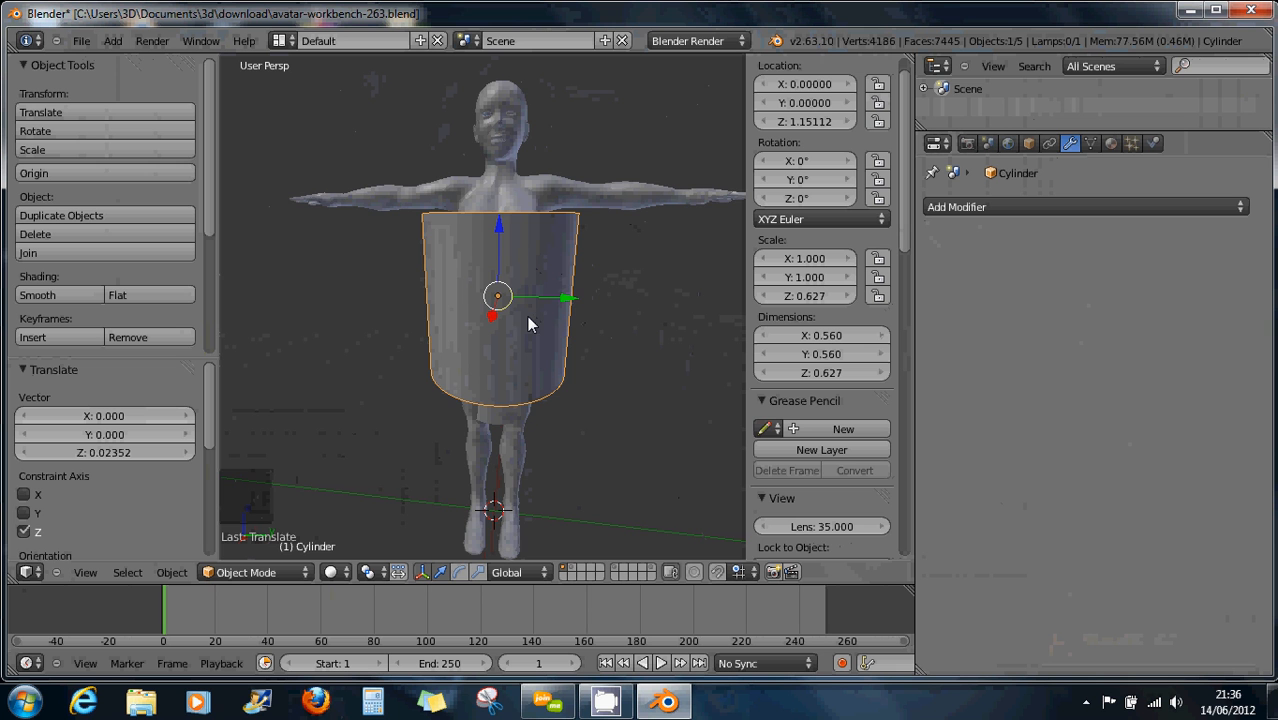
pyautogui.moveTo(527, 316); pyautogui.dragTo(507, 172, button='middle')
pyautogui.scroll(-1, 543, 313)
pyautogui.moveTo(507, 172); pyautogui.dragTo(503, 182)
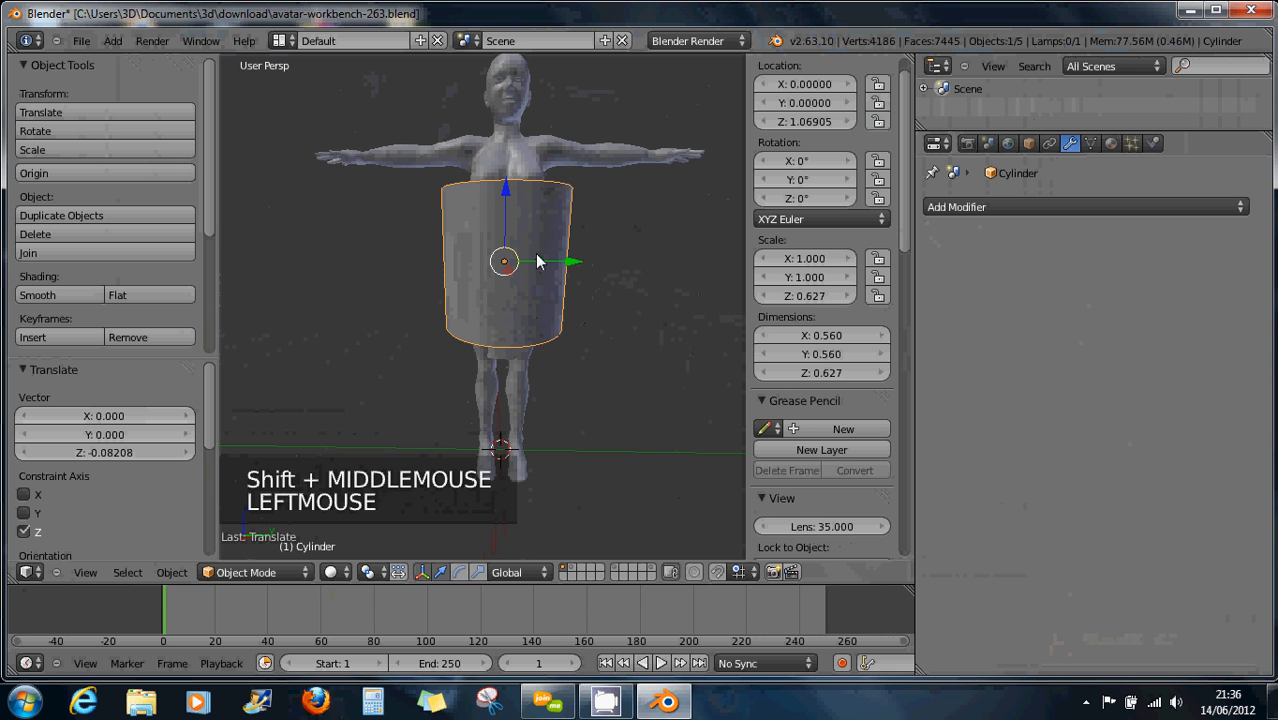
# Stretch the cylinder along Z to reach from the chest to the upper thighs, and switch it to Edit Mode
pyautogui.press('s')
pyautogui.press('s')
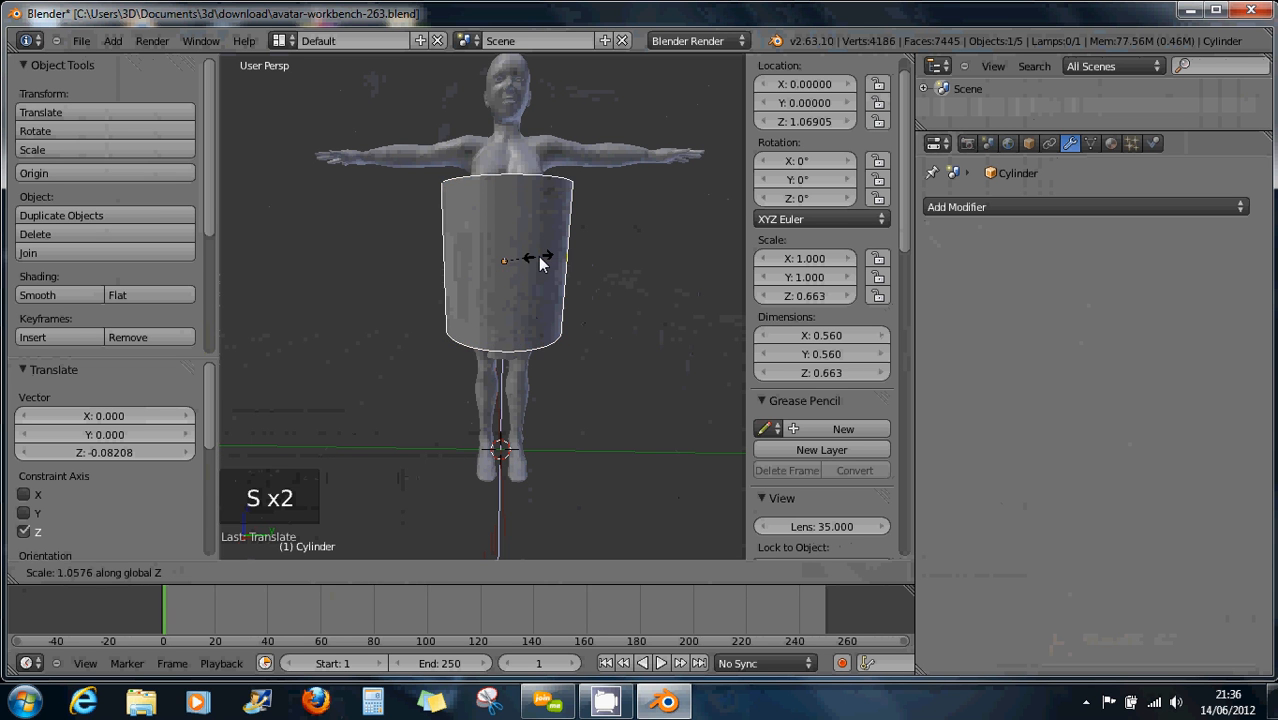
pyautogui.click(541, 257)
pyautogui.middleClick(503, 298)
pyautogui.moveTo(503, 298)
pyautogui.mouseDown(button='middle')
pyautogui.moveTo(496, 268)
pyautogui.moveTo(492, 288)
pyautogui.mouseUp(button='middle')
pyautogui.press('Tab')
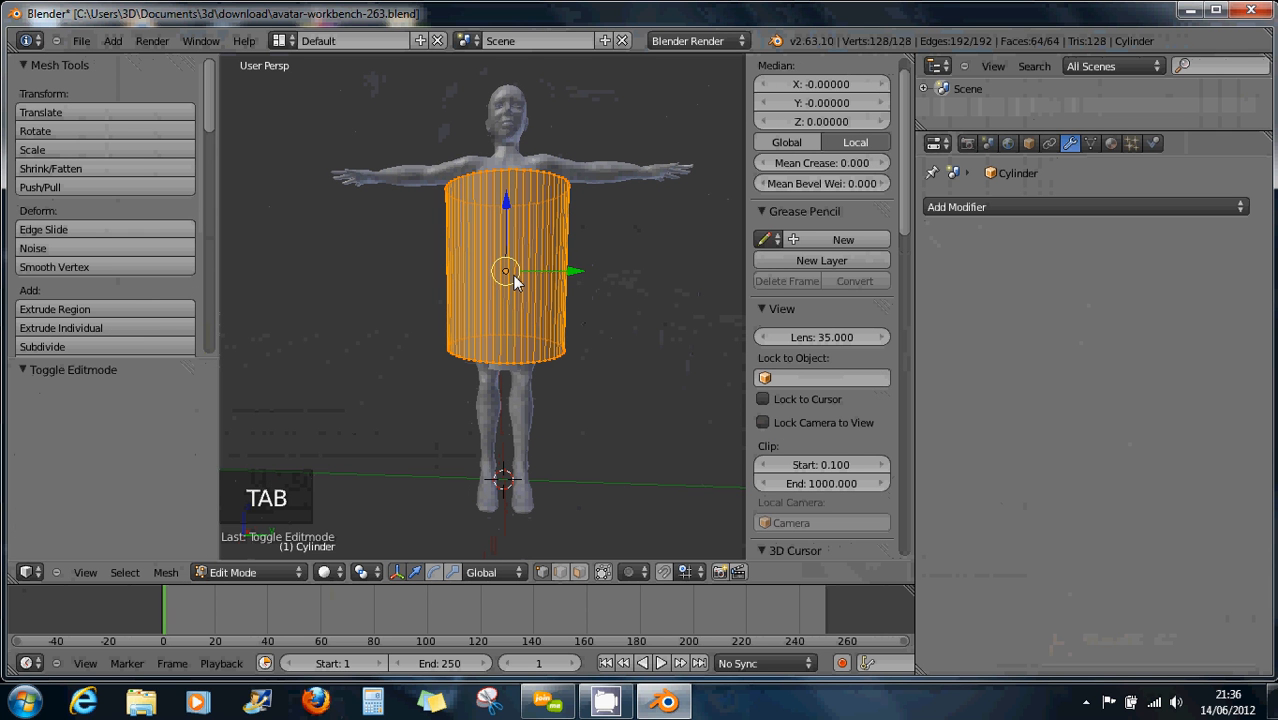
pyautogui.hotkey('ctrl', 'r')
pyautogui.scroll(1, 513, 275)
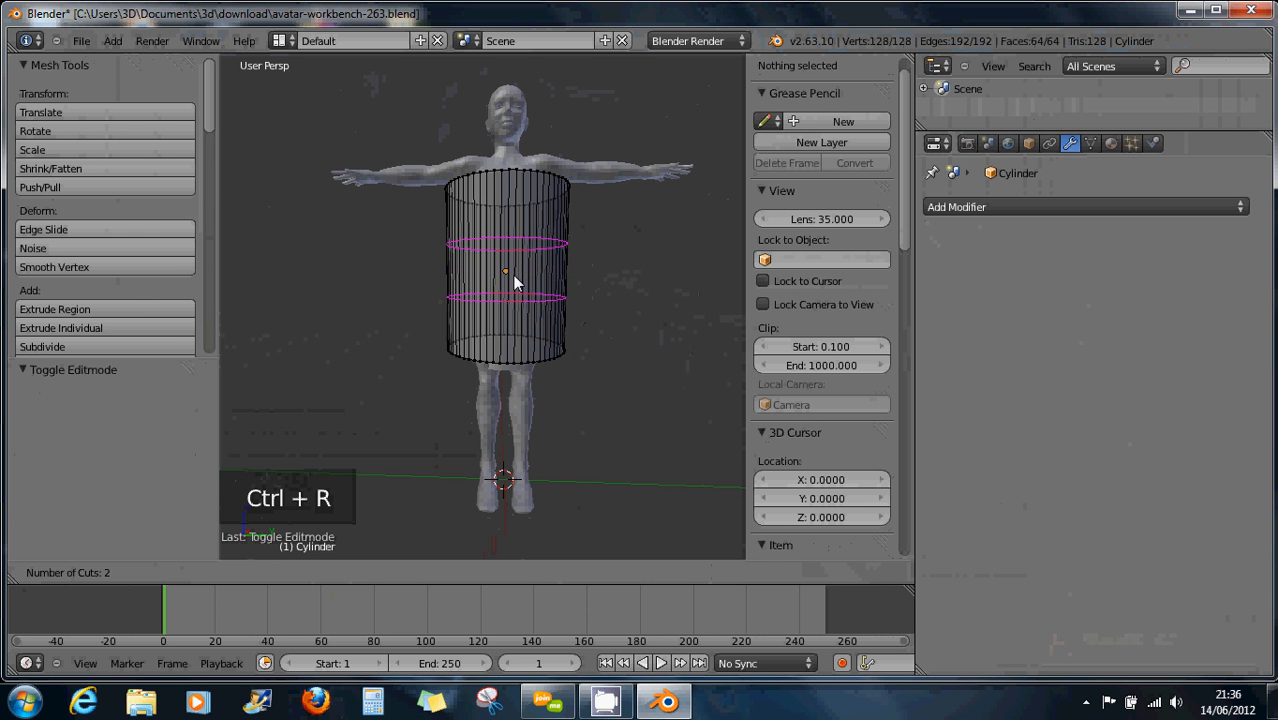
pyautogui.scroll(20, 513, 275)
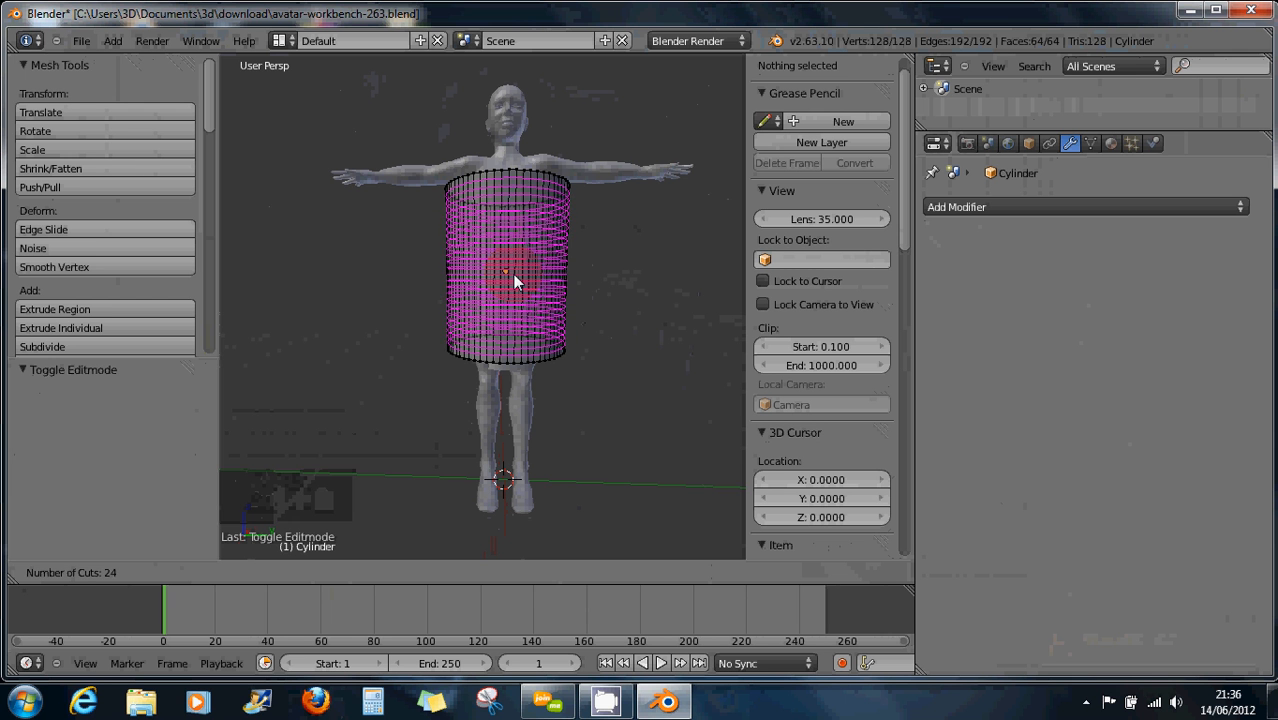
pyautogui.scroll(20, 513, 274)
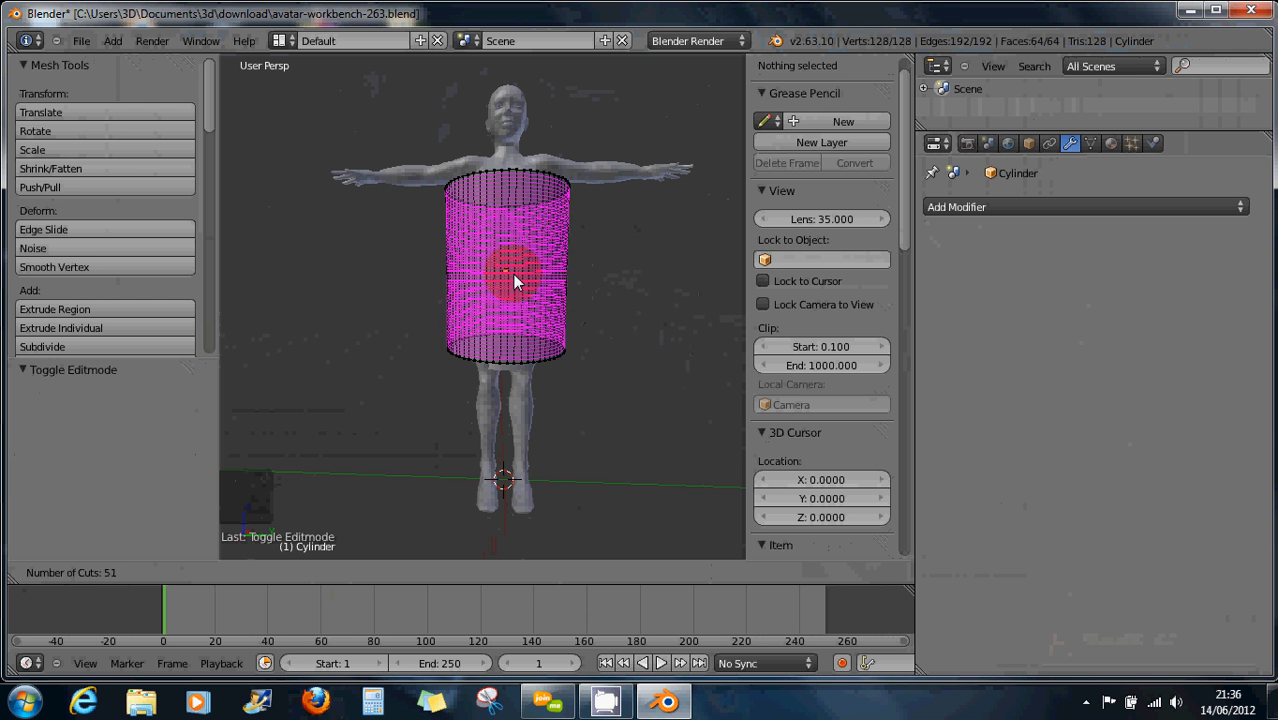
pyautogui.scroll(15, 513, 274)
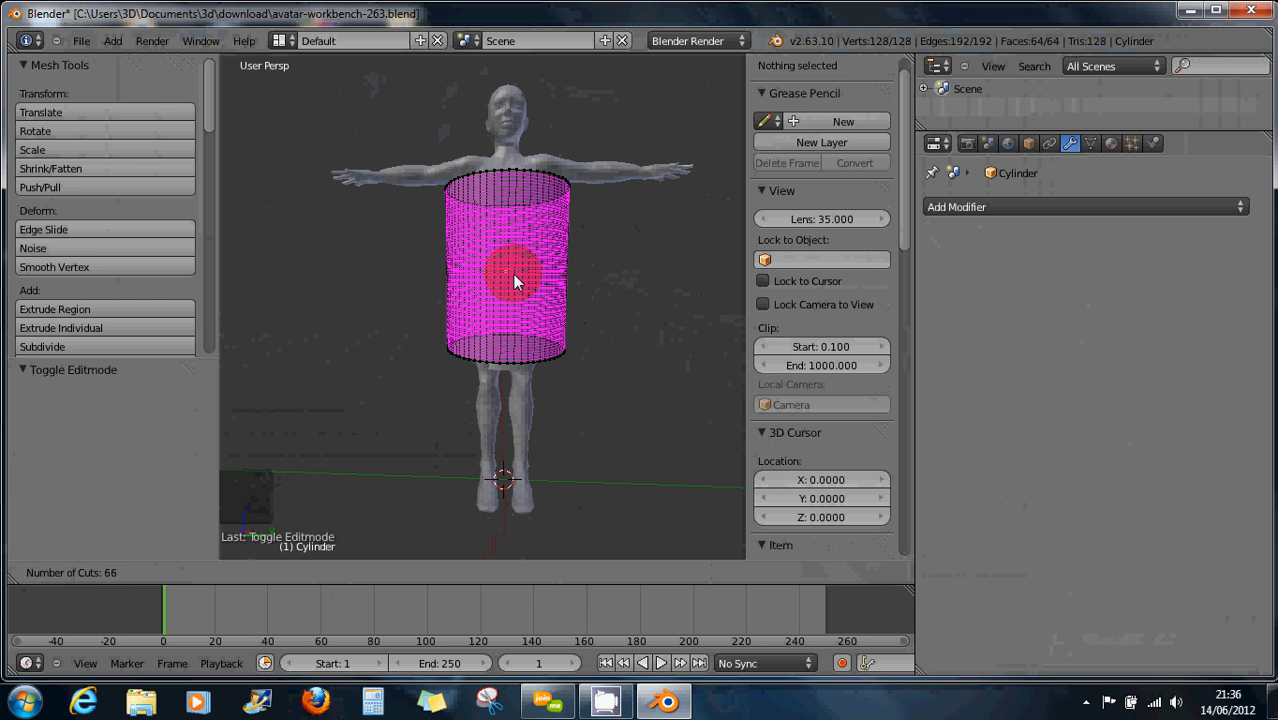
pyautogui.scroll(-11, 513, 274)
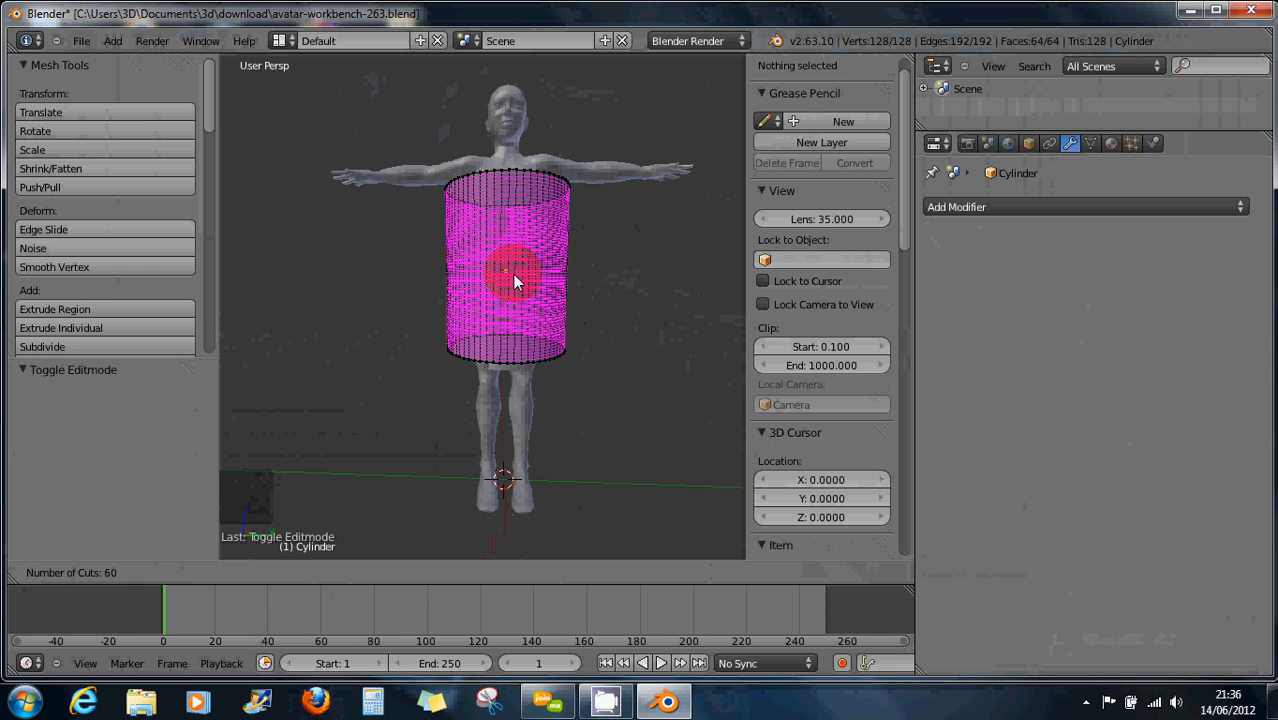
pyautogui.rightClick(513, 274)
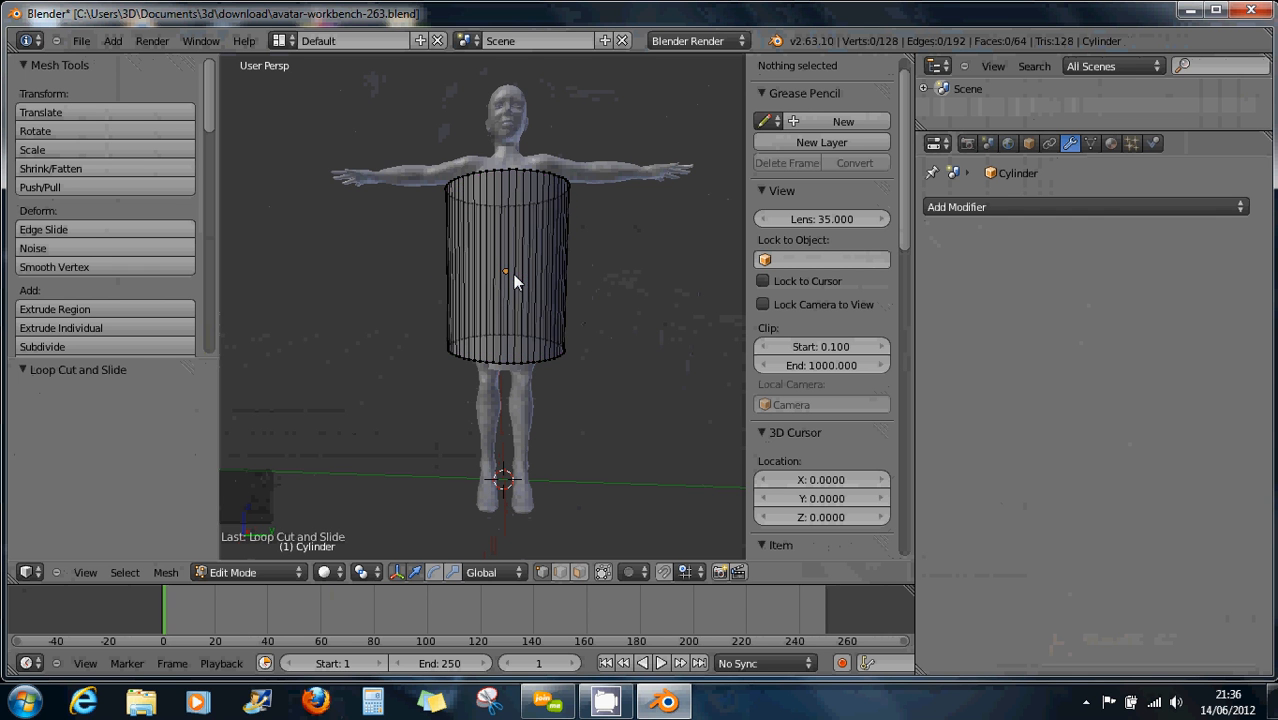
# Examine the spacing of the cylinder's vertical edges in front orthographic view, close up near its lower rim
pyautogui.moveTo(515, 270); pyautogui.dragTo(516, 275, button='middle')
pyautogui.press('KP_1')
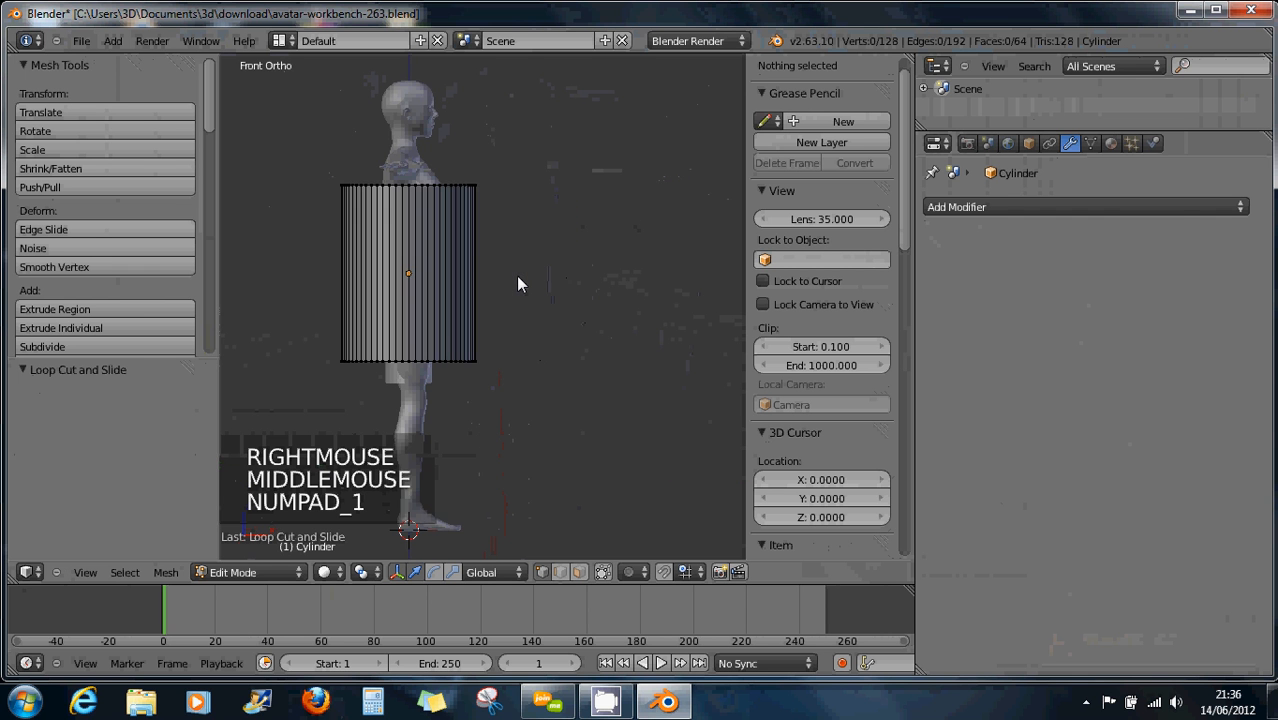
pyautogui.scroll(3, 516, 275)
pyautogui.keyDown('shift'); pyautogui.moveTo(506, 278); pyautogui.dragTo(630, 262, button='middle'); pyautogui.keyUp('shift')
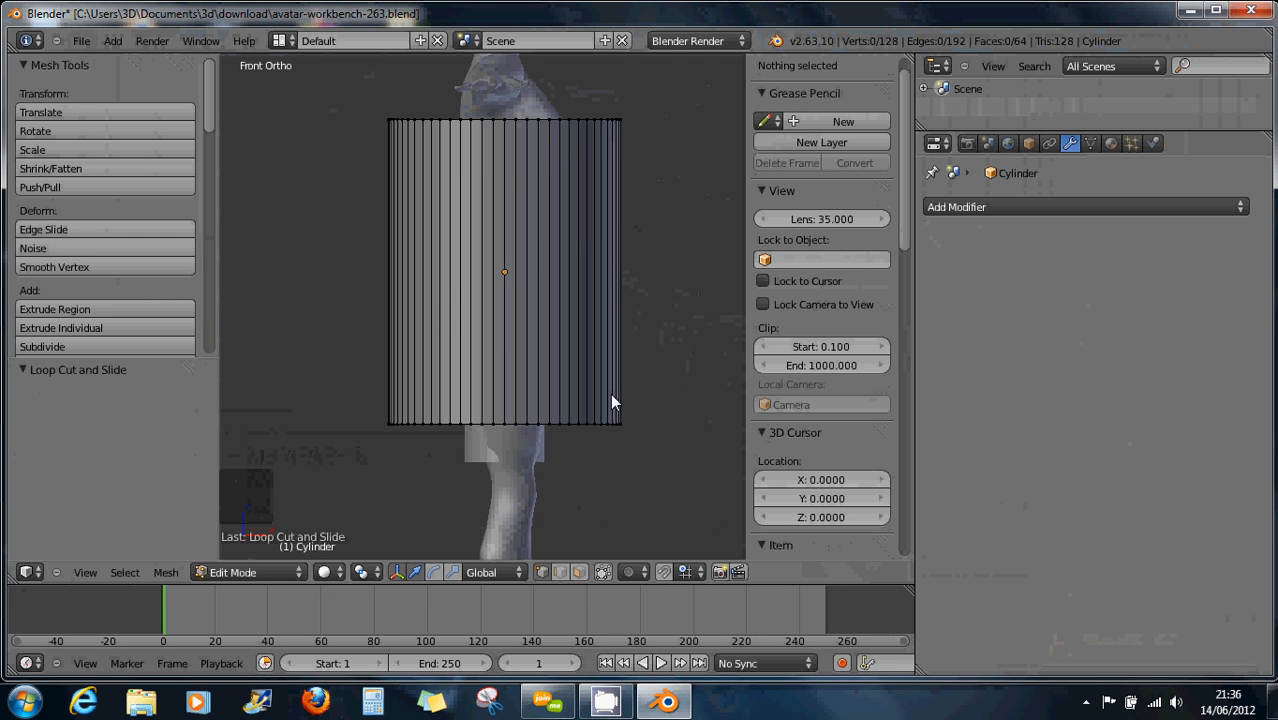
pyautogui.scroll(2, 616, 396)
pyautogui.scroll(-1, 616, 396)
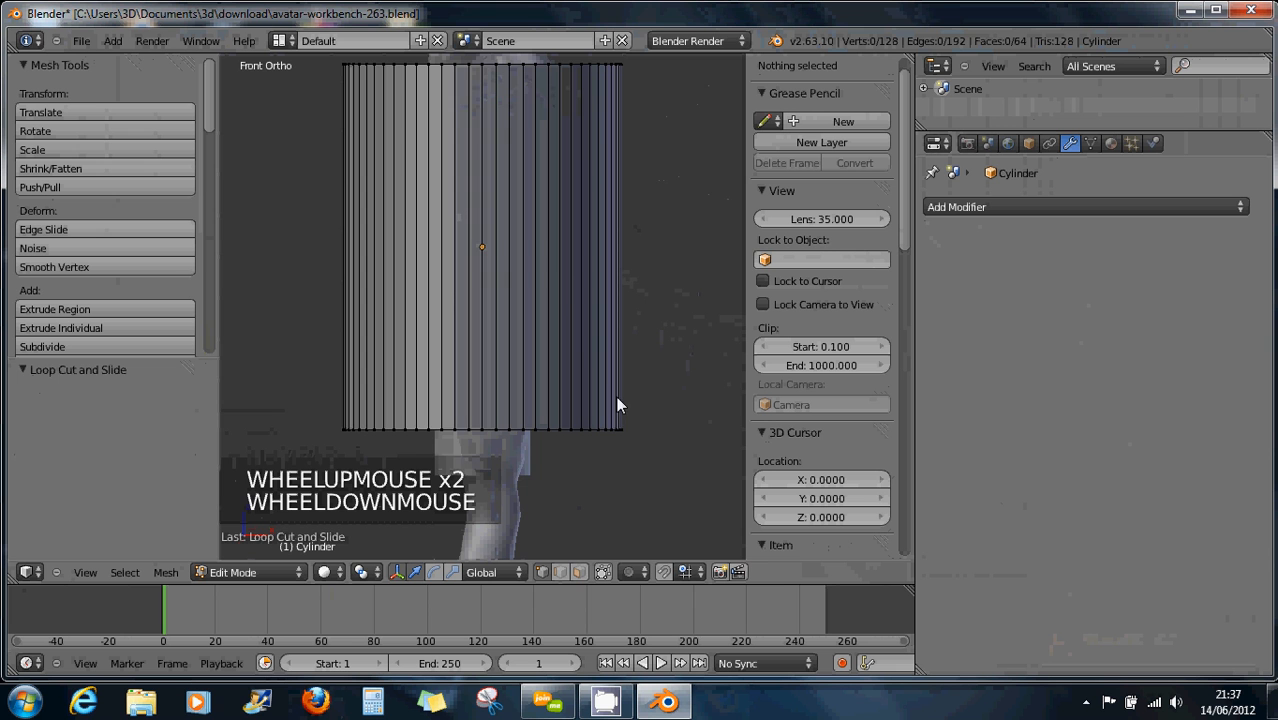
# Add 35 evenly spaced horizontal loop cuts along the cylinder's height, and return to Object Mode
pyautogui.keyDown('shift'); pyautogui.moveTo(542, 247); pyautogui.dragTo(576, 305, button='middle'); pyautogui.keyUp('shift')
pyautogui.scroll(1, 576, 305)
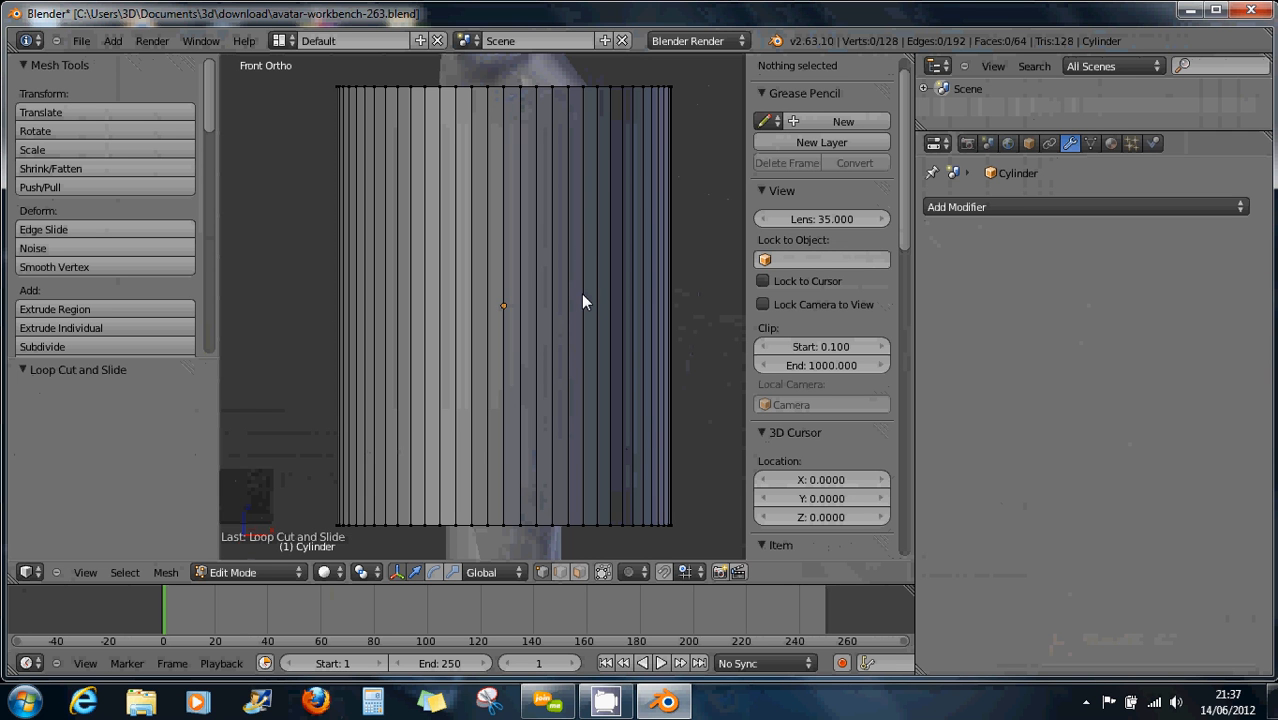
pyautogui.hotkey('ctrl', 'r')
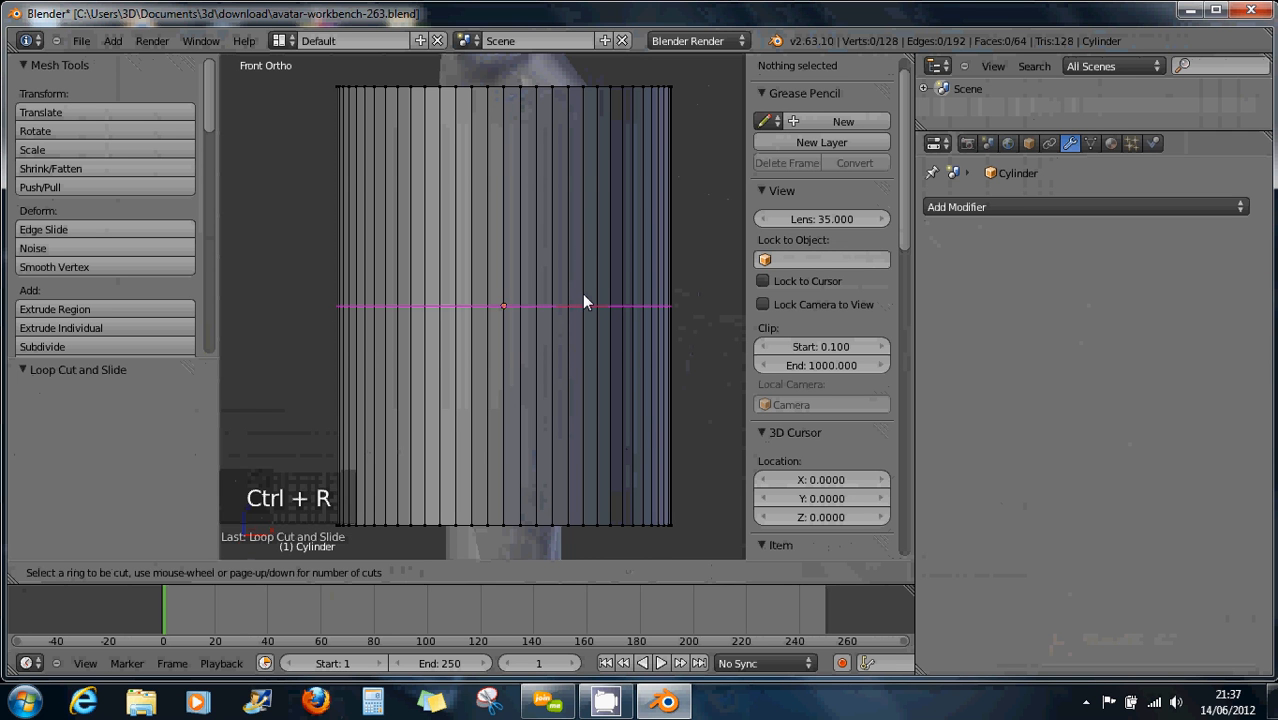
pyautogui.scroll(13, 584, 297)
pyautogui.scroll(20, 584, 303)
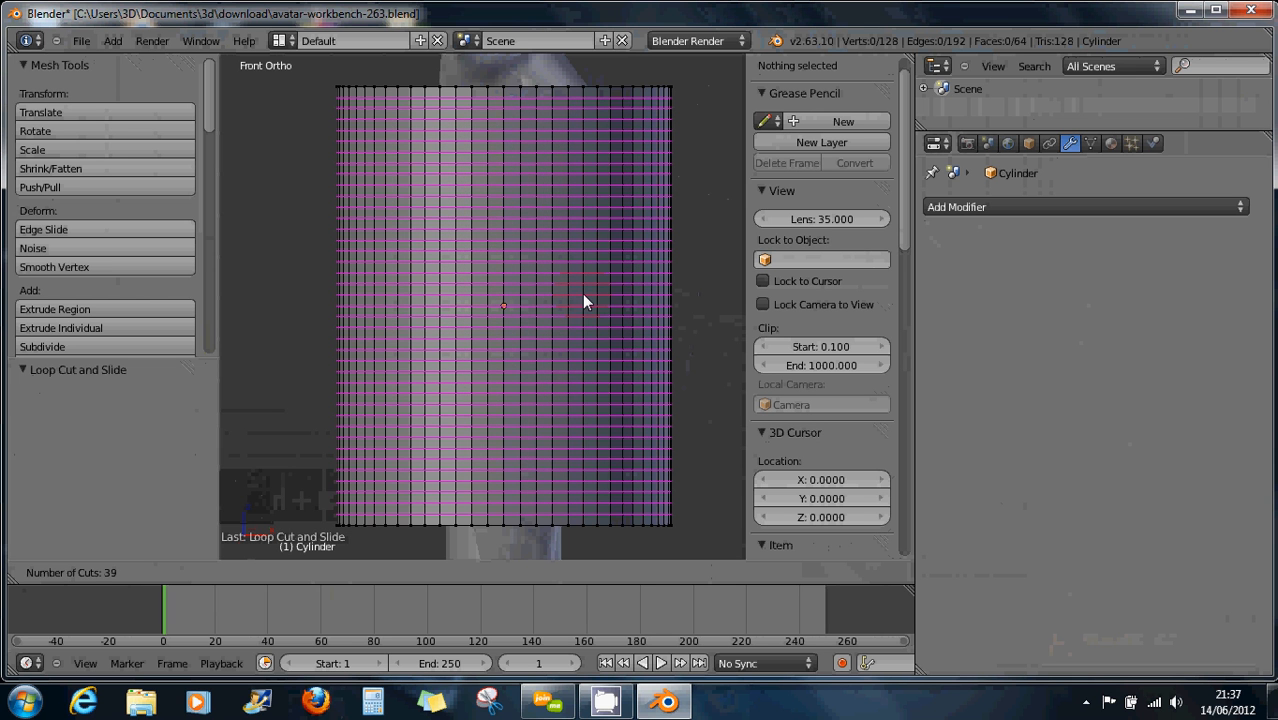
pyautogui.scroll(-1, 584, 297)
pyautogui.scroll(-2, 584, 297)
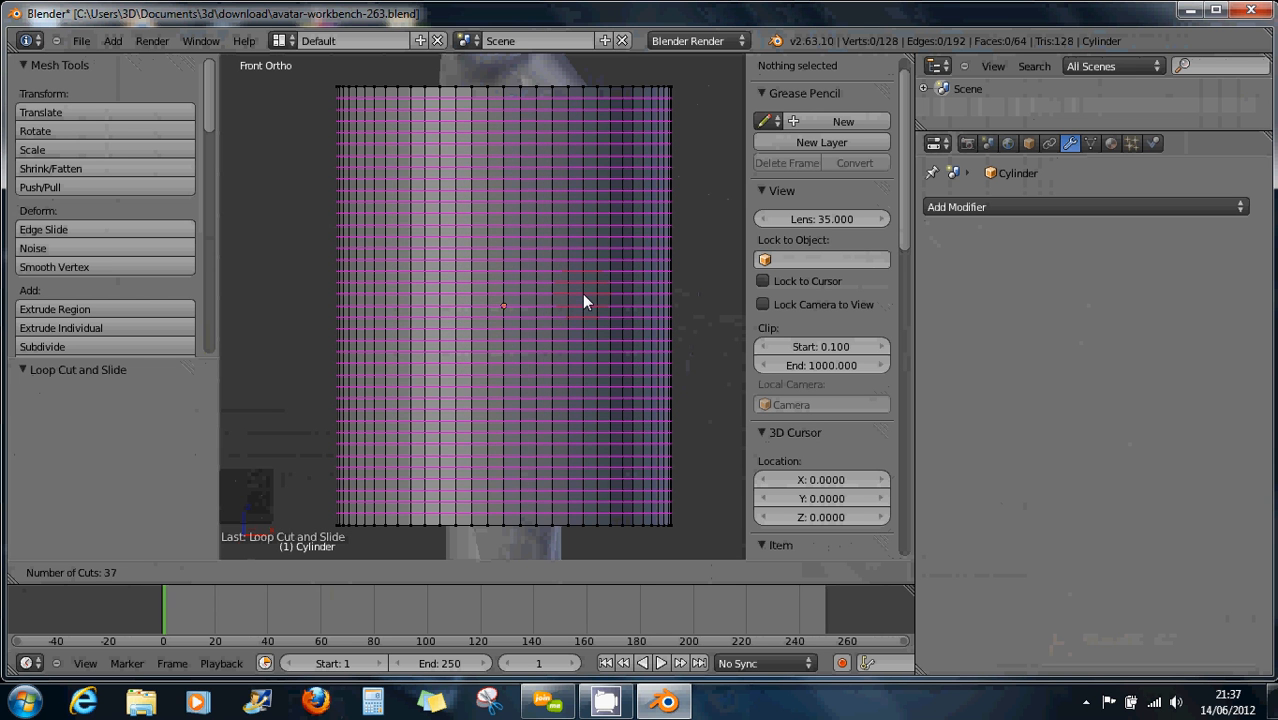
pyautogui.scroll(-1, 584, 303)
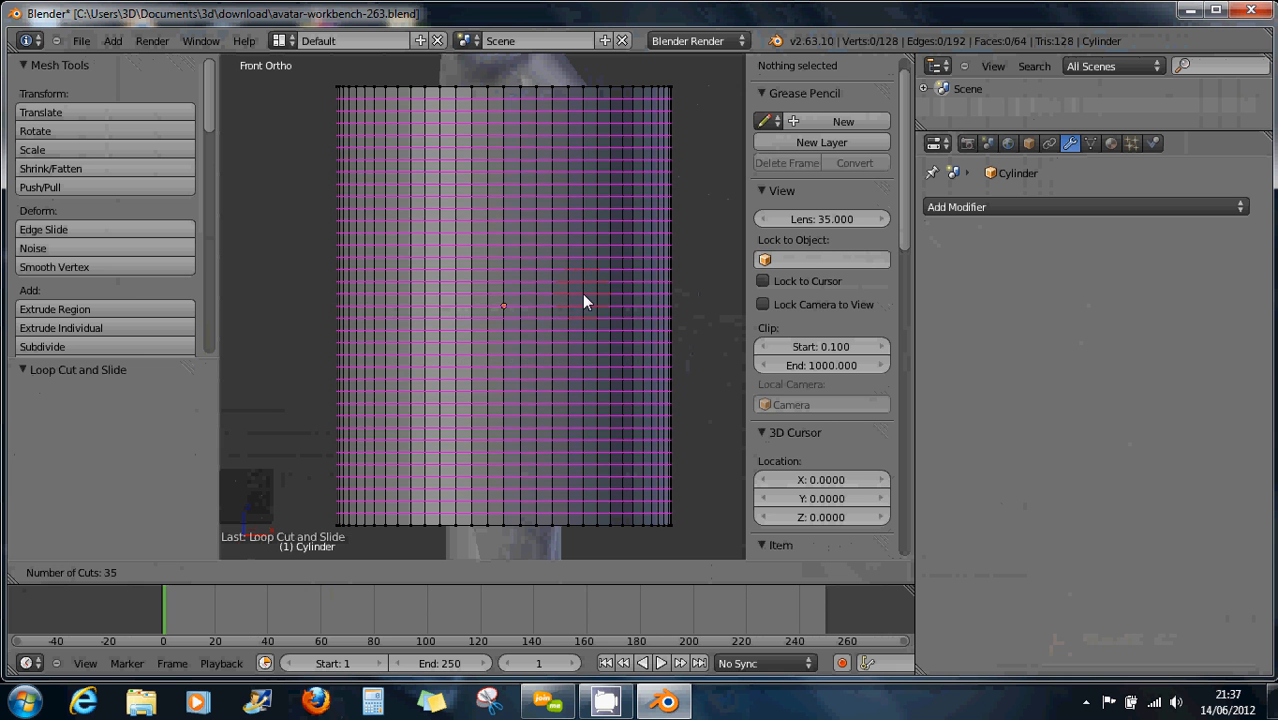
pyautogui.click(584, 298)
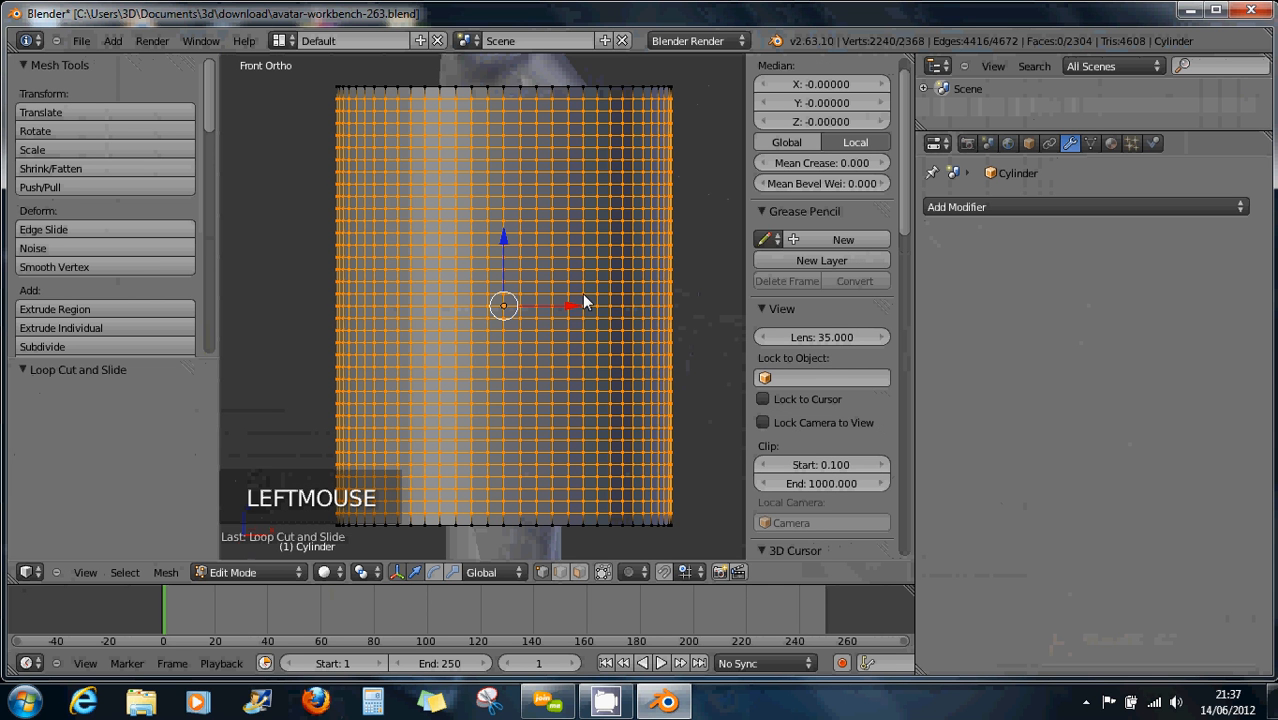
pyautogui.press('Tab')
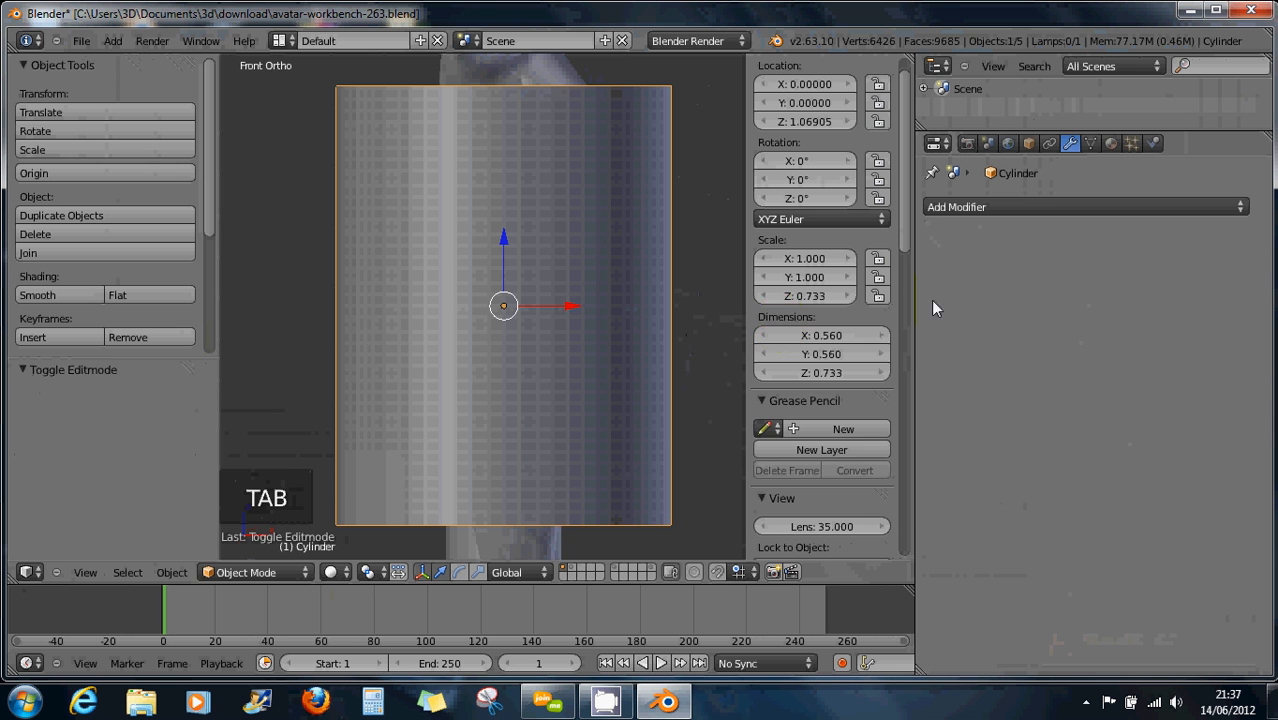
# Add a Shrinkwrap modifier to the cylinder in Project mode with both the negative and positive directions enabled
pyautogui.click(976, 212)
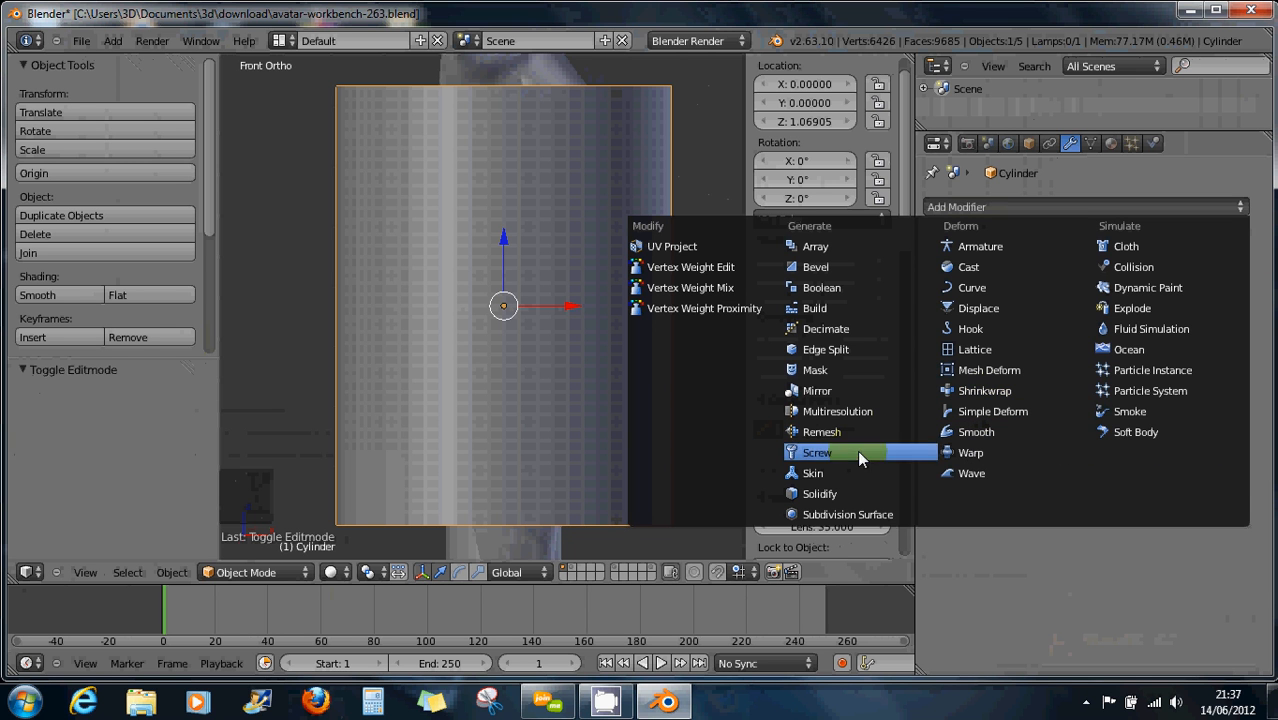
pyautogui.click(989, 390)
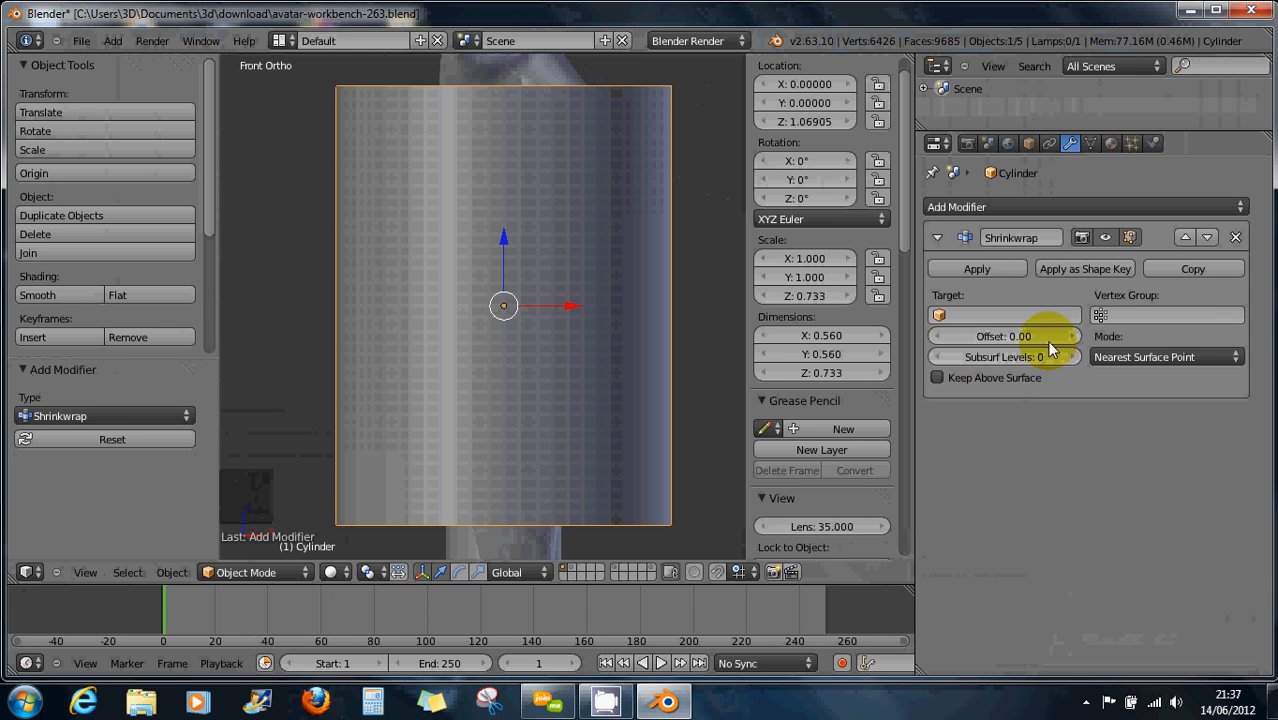
pyautogui.click(1133, 357)
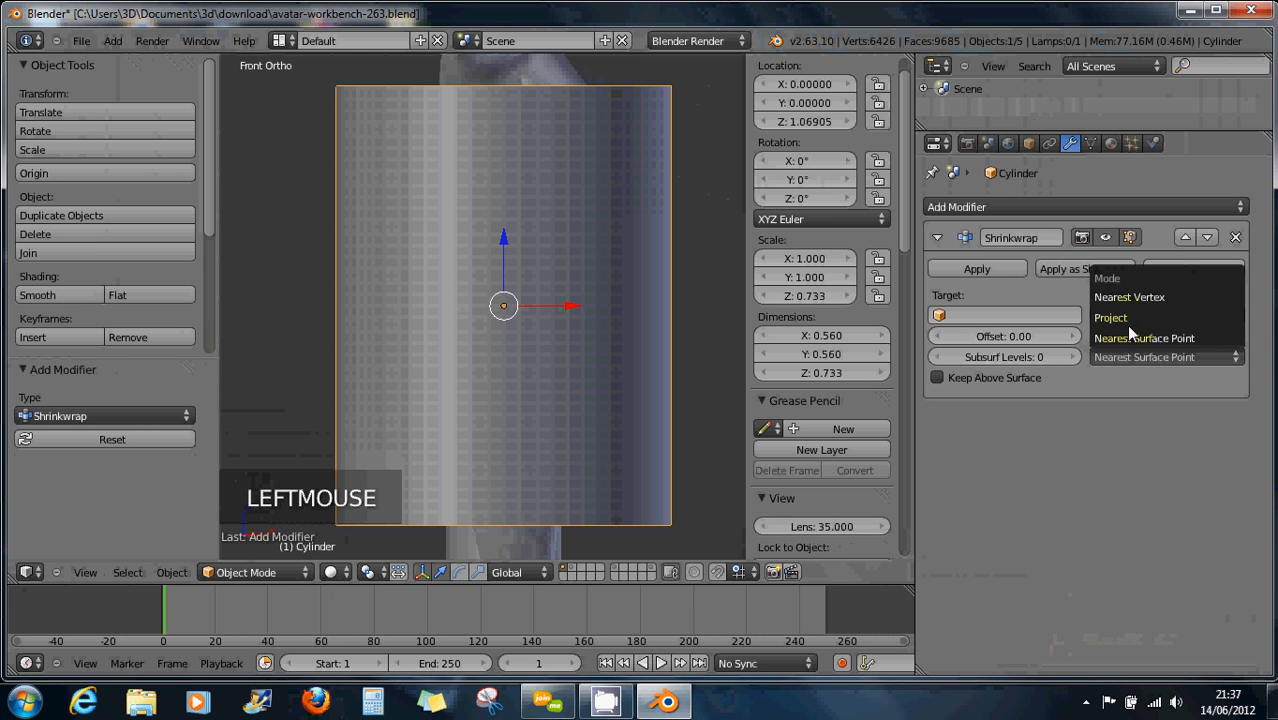
pyautogui.click(1126, 317)
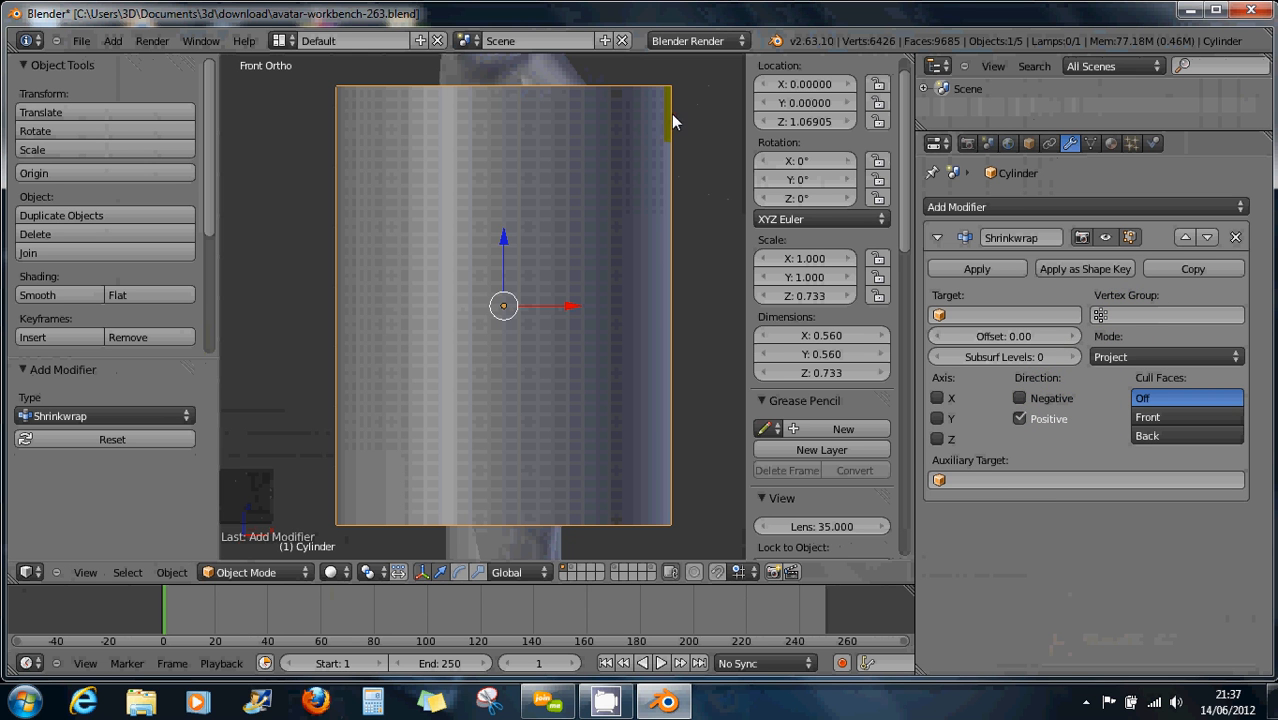
pyautogui.click(1055, 398)
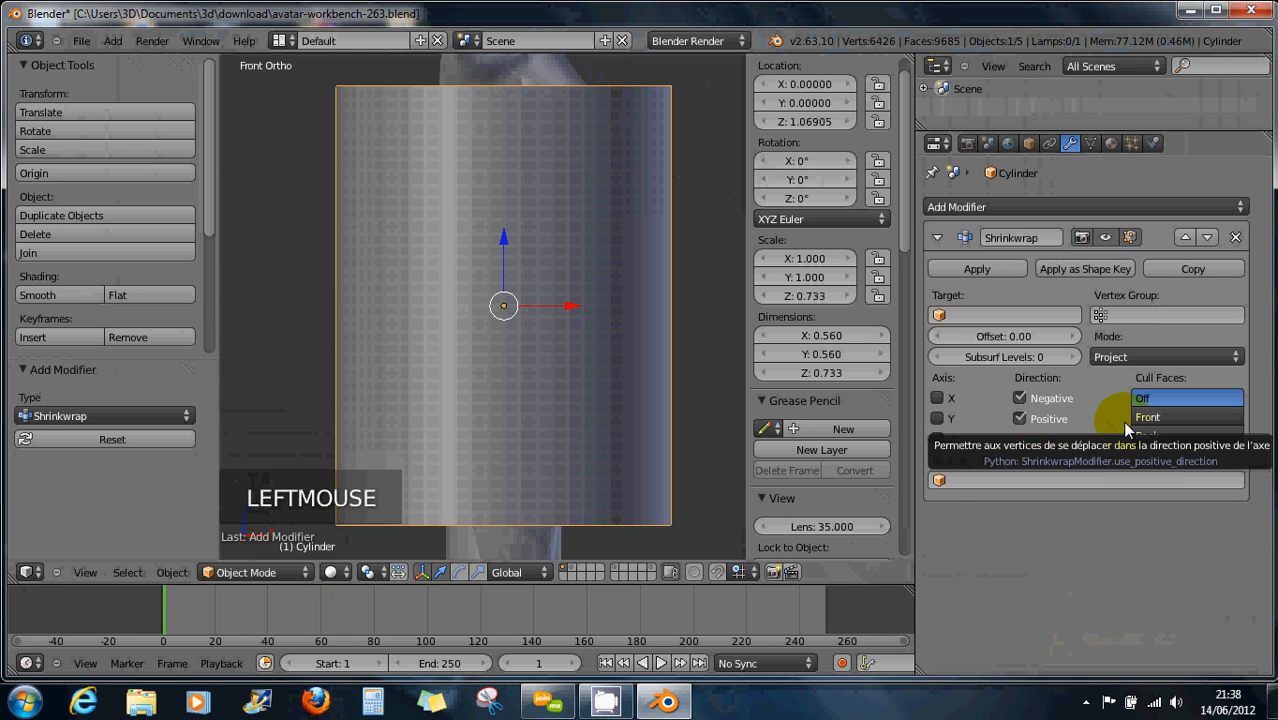
pyautogui.click(1020, 414)
pyautogui.click(1019, 415)
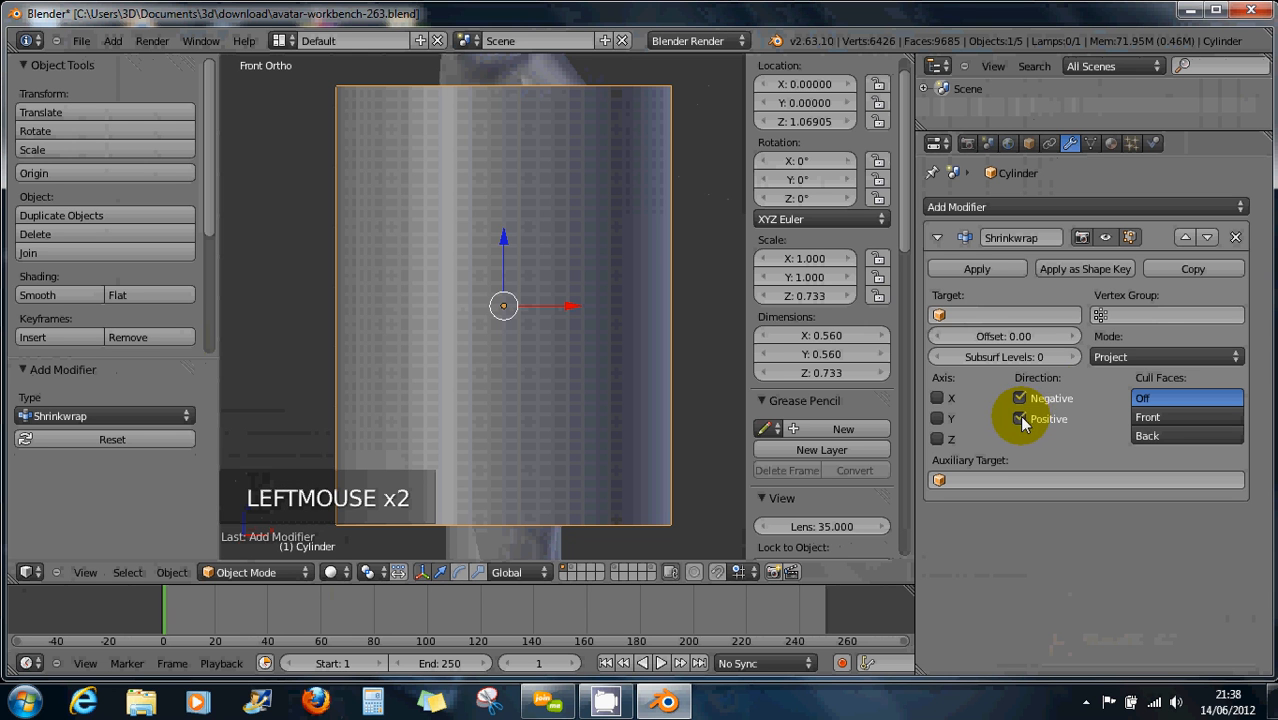
# Set upperBody as the Shrinkwrap target and check the wrapped mesh around the avatar's body
pyautogui.click(937, 318)
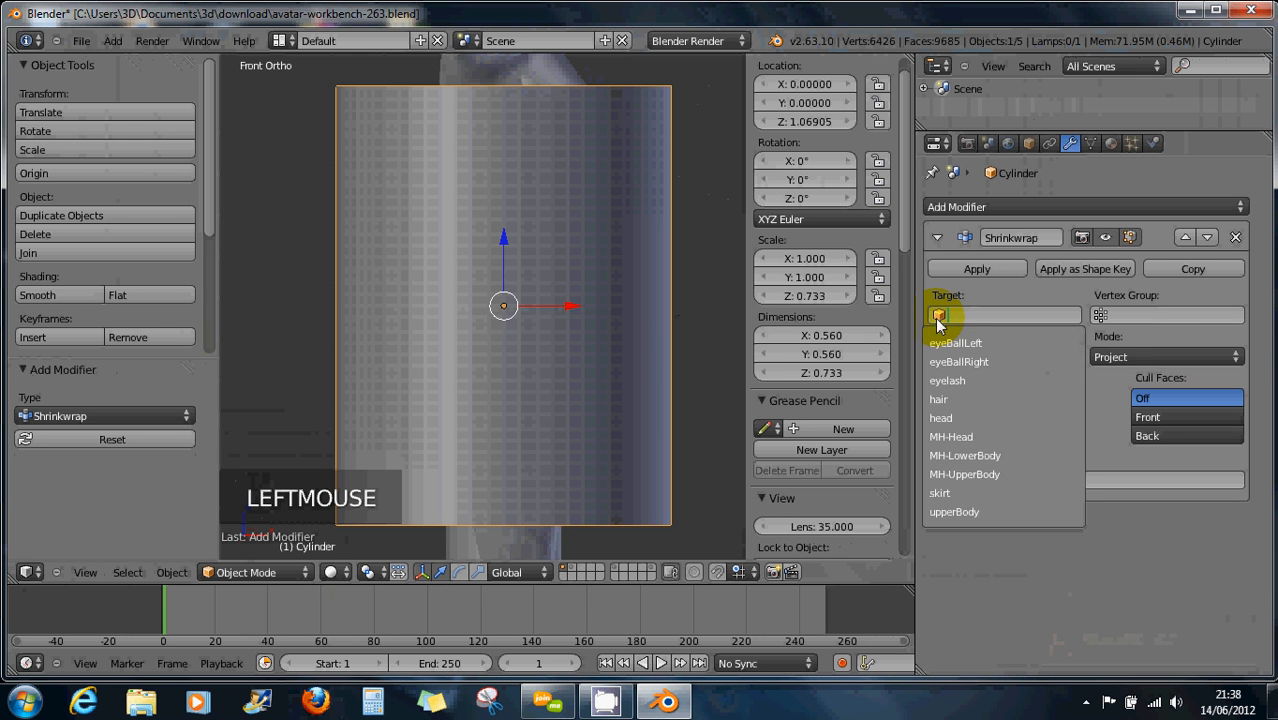
pyautogui.click(972, 518)
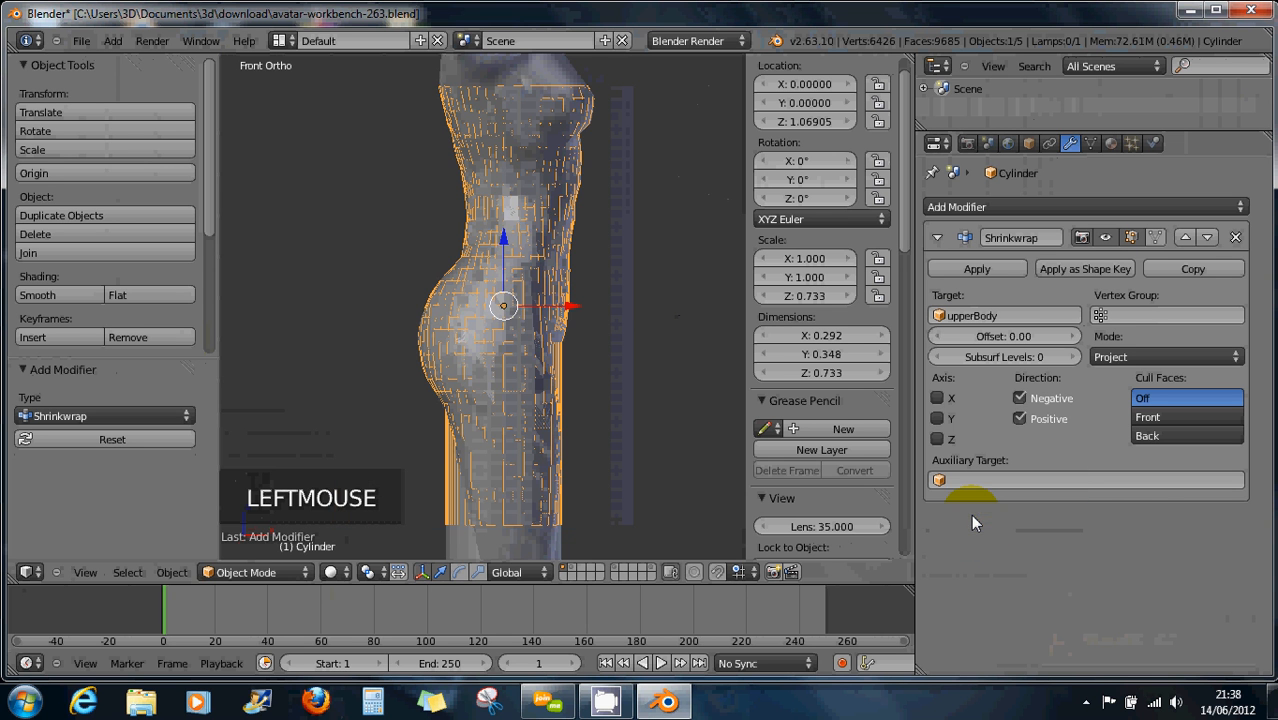
pyautogui.scroll(2, 623, 322)
pyautogui.moveTo(623, 322); pyautogui.dragTo(440, 320, button='middle')
pyautogui.scroll(-1, 605, 415)
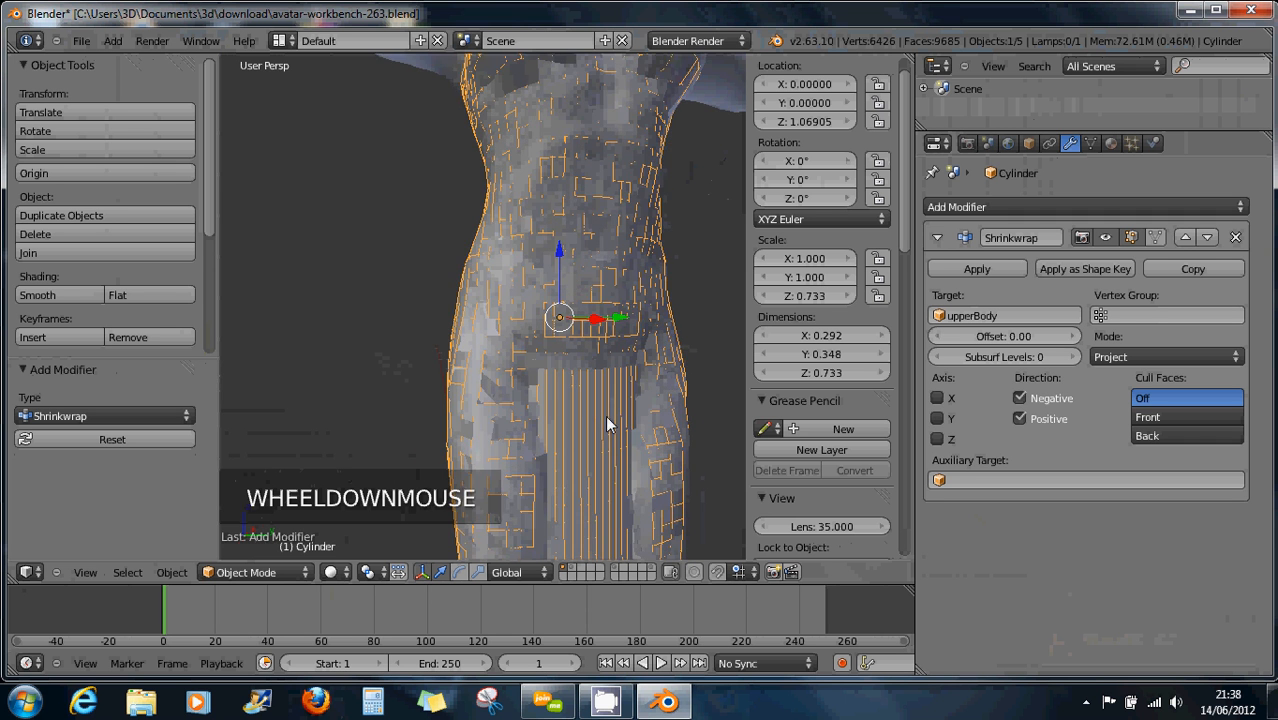
pyautogui.moveTo(605, 415); pyautogui.dragTo(910, 400, button='middle')
pyautogui.scroll(-1, 631, 374)
pyautogui.scroll(-2, 550, 372)
pyautogui.scroll(-1, 658, 406)
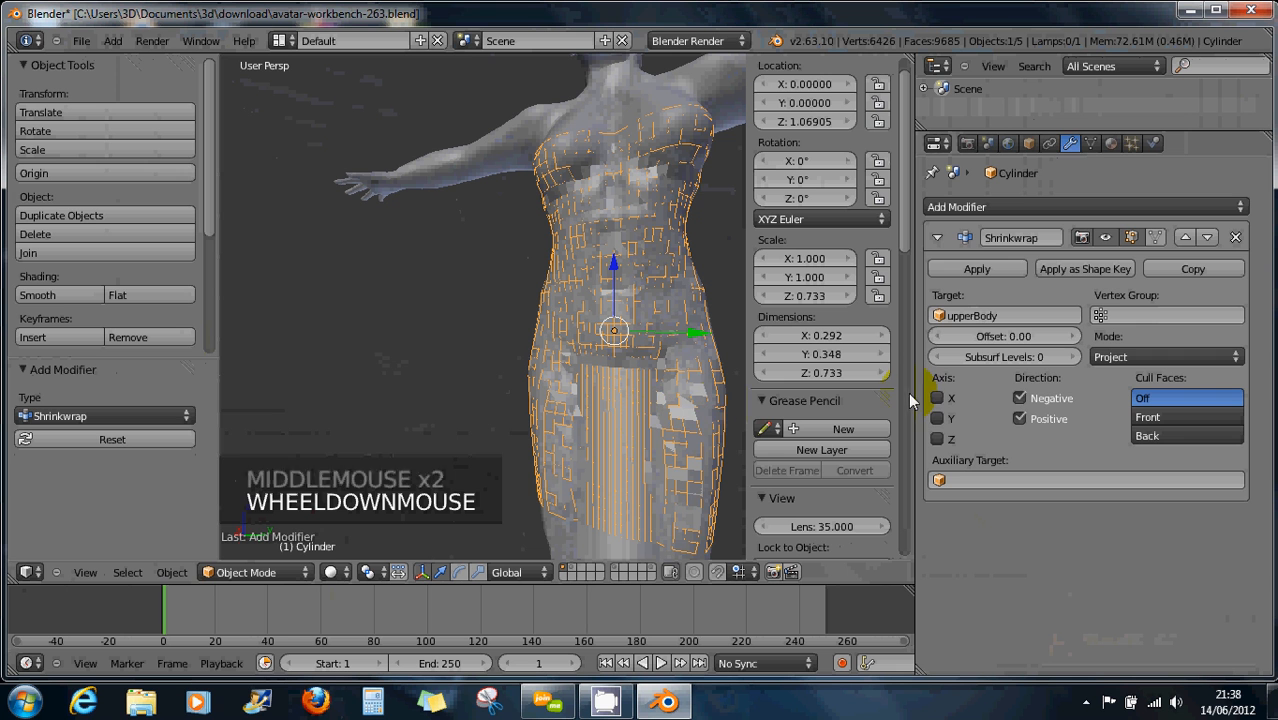
# Create a new material for the cylinder with a bright red diffuse colour
pyautogui.click(1111, 143)
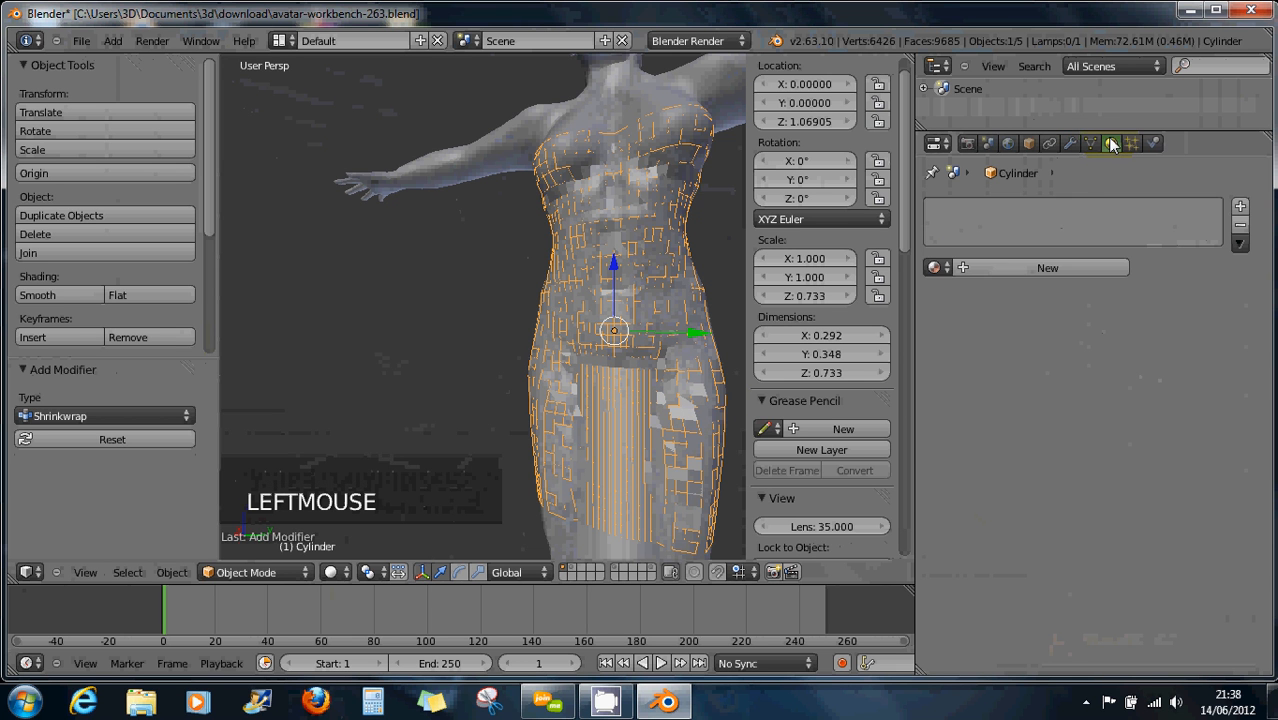
pyautogui.click(1010, 267)
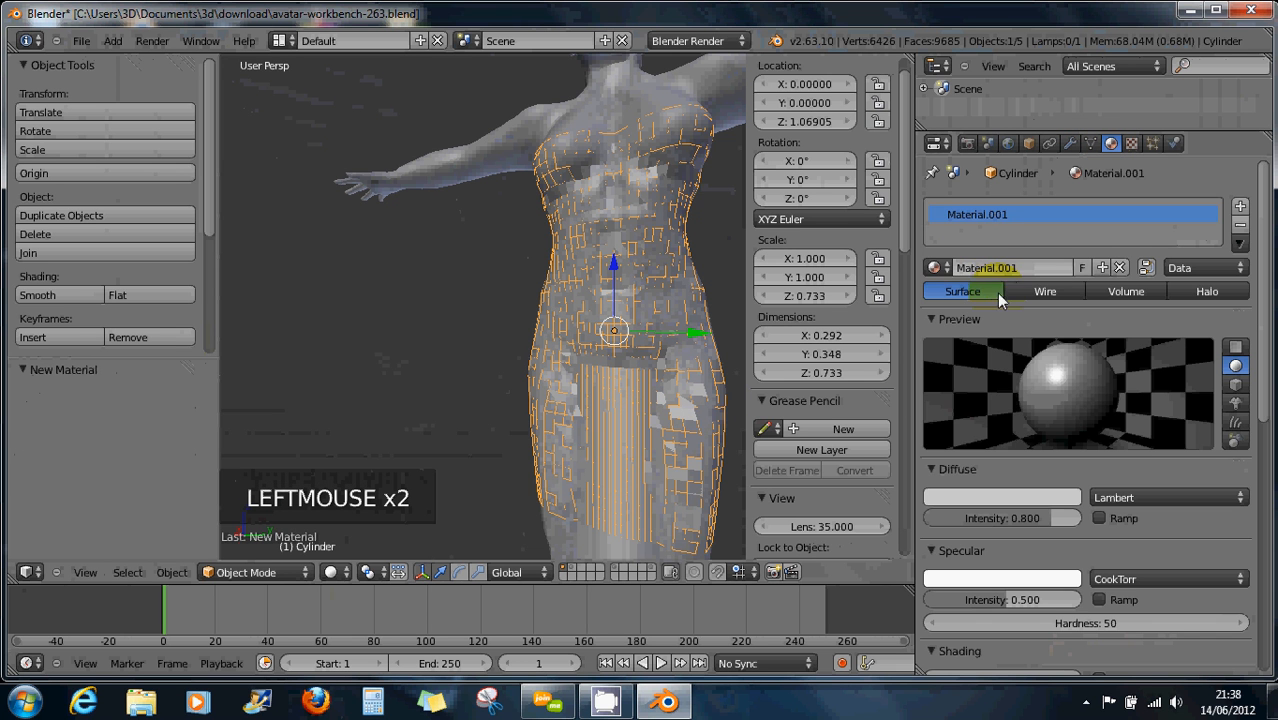
pyautogui.click(985, 498)
pyautogui.moveTo(1002, 315); pyautogui.dragTo(1002, 403)
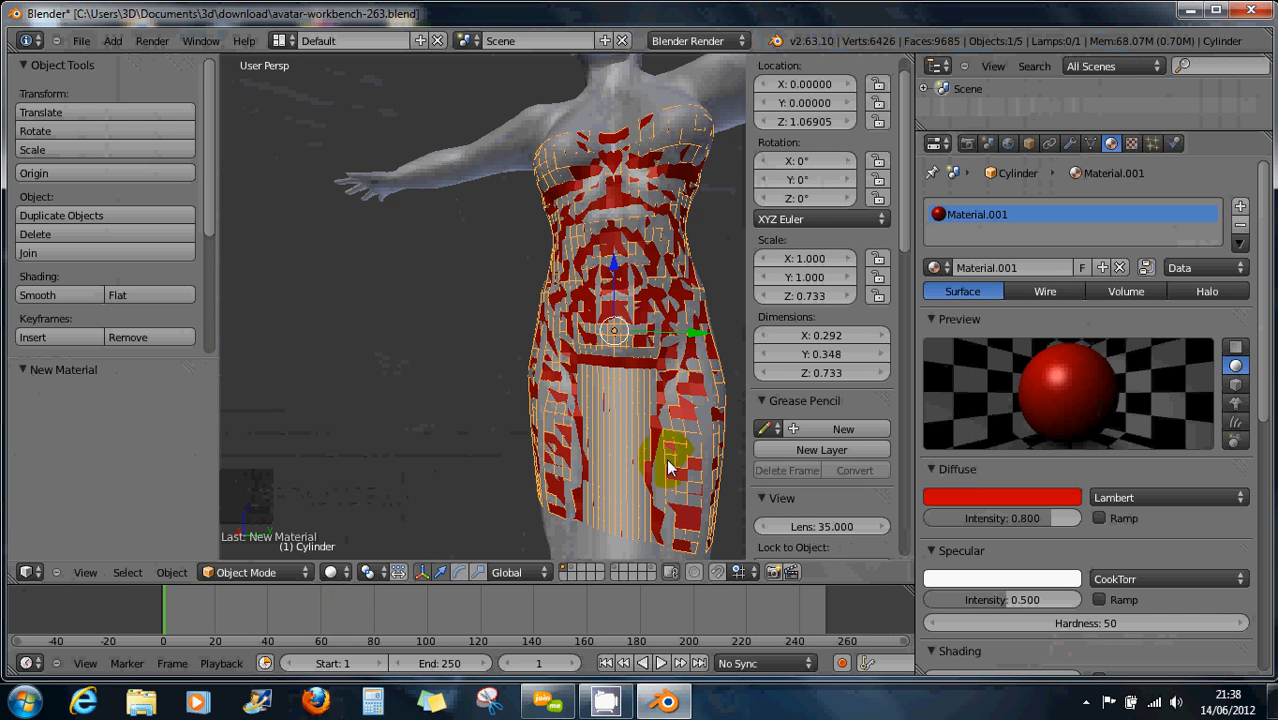
pyautogui.scroll(-1, 685, 428)
pyautogui.moveTo(656, 298); pyautogui.dragTo(717, 335, button='middle')
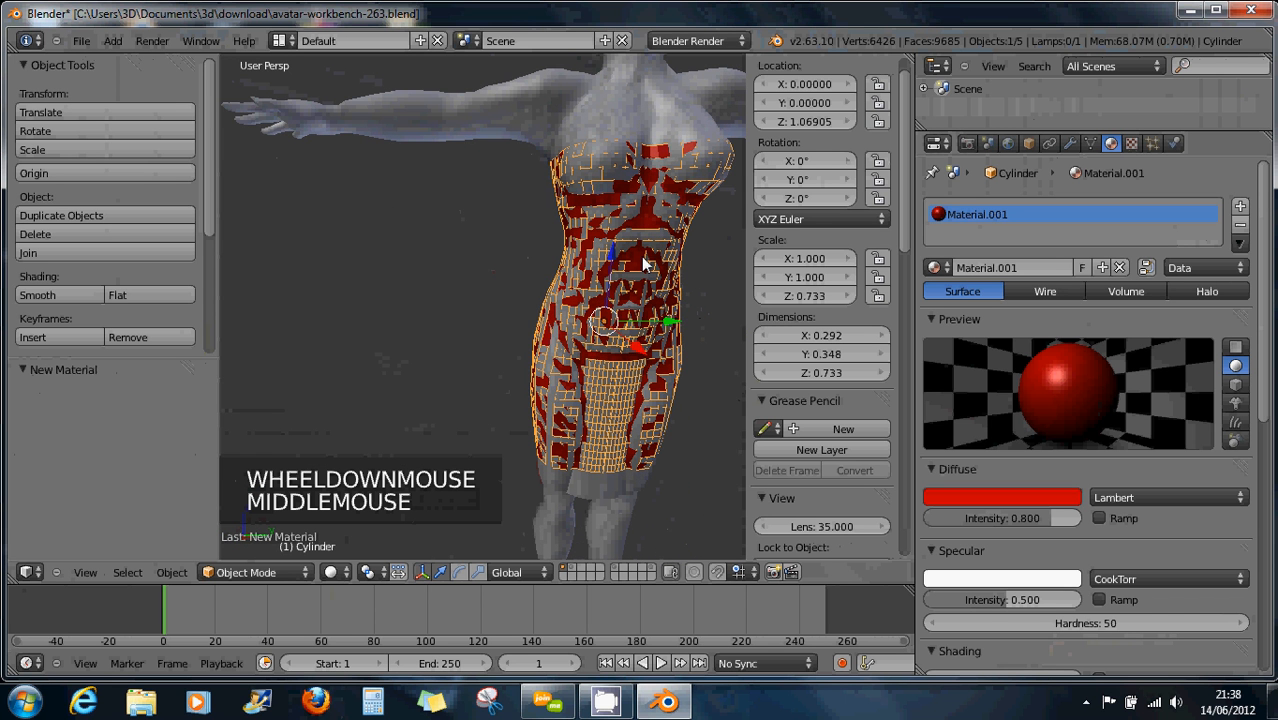
pyautogui.scroll(1, 651, 253)
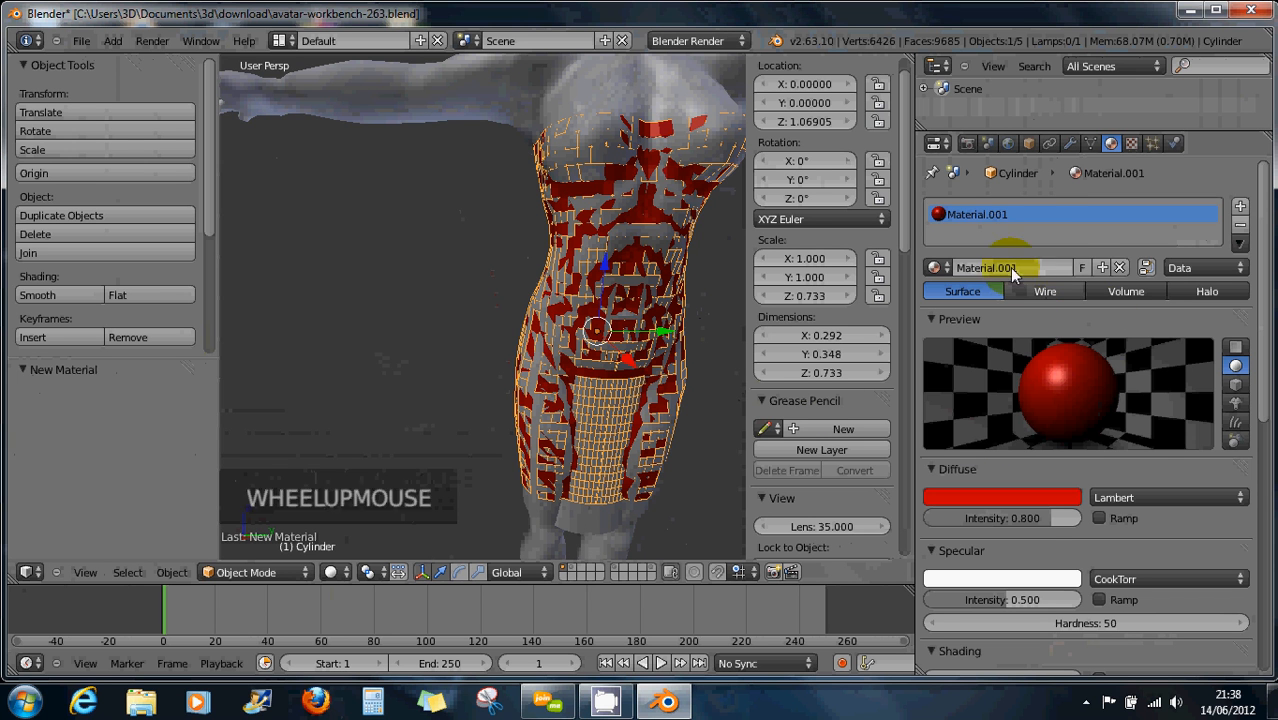
# Set the Shrinkwrap offset to 0.01 and check the dress from above
pyautogui.click(1070, 143)
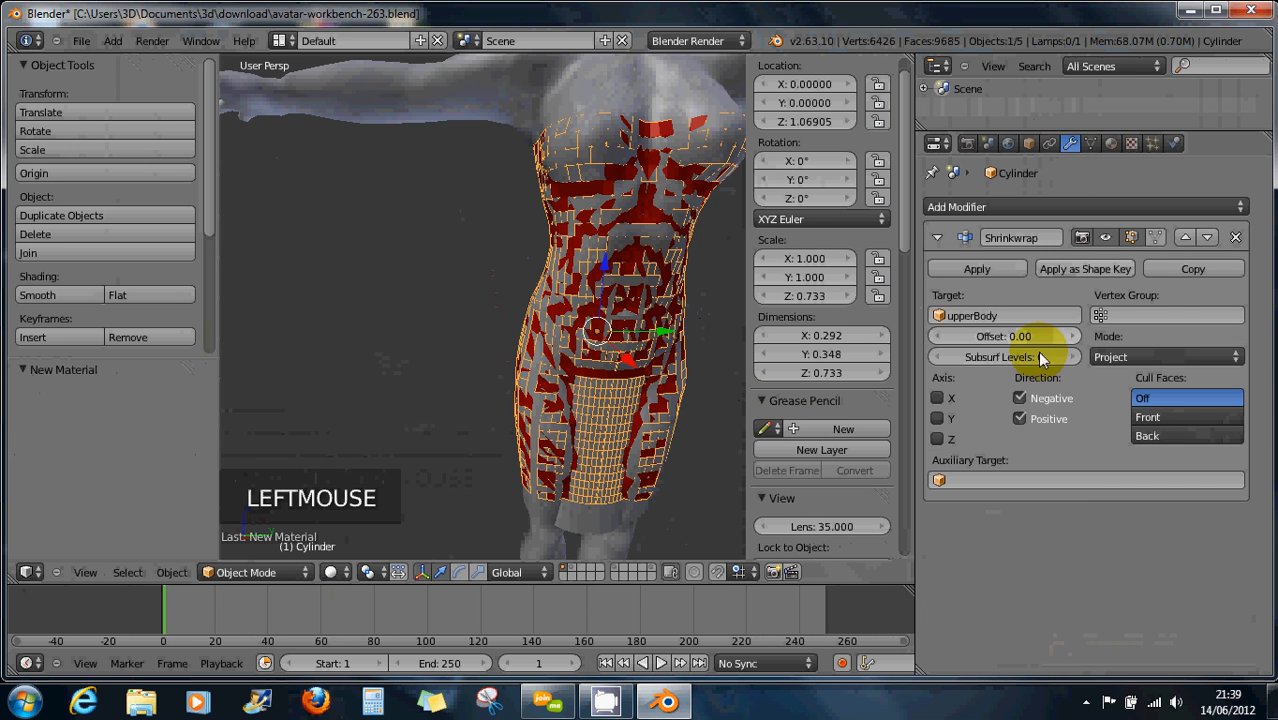
pyautogui.click(1020, 420)
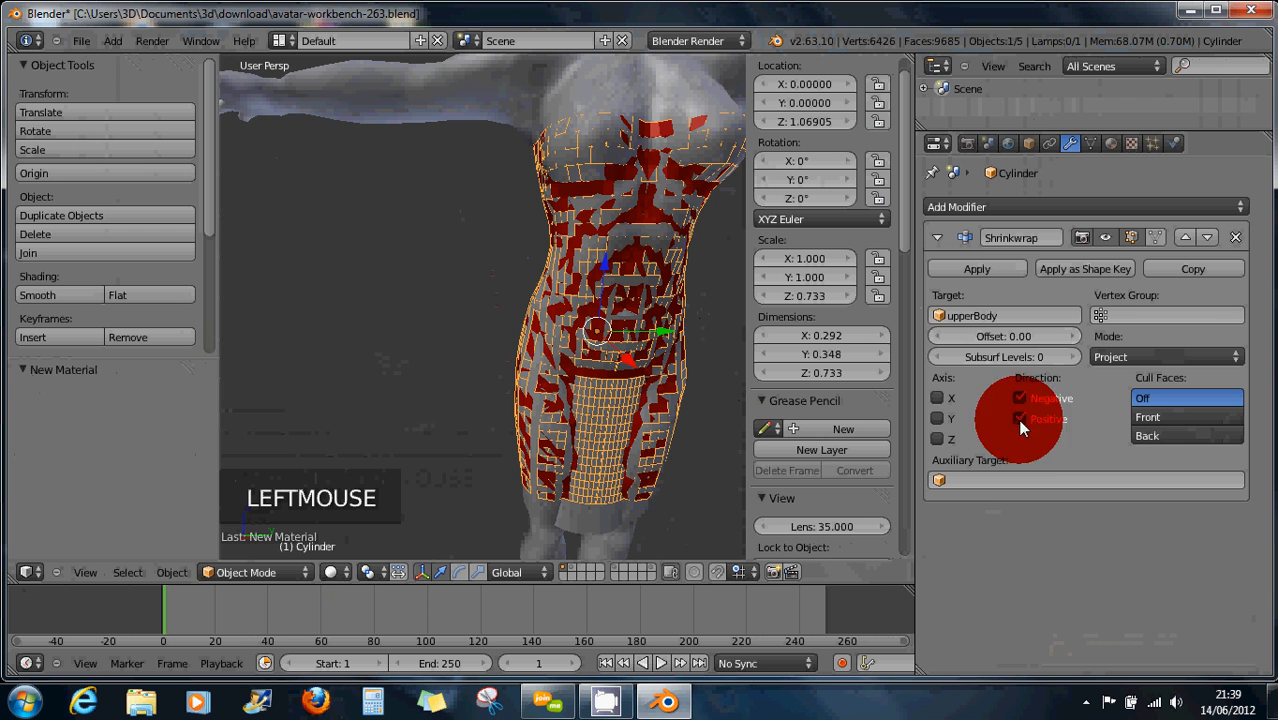
pyautogui.click(1020, 420)
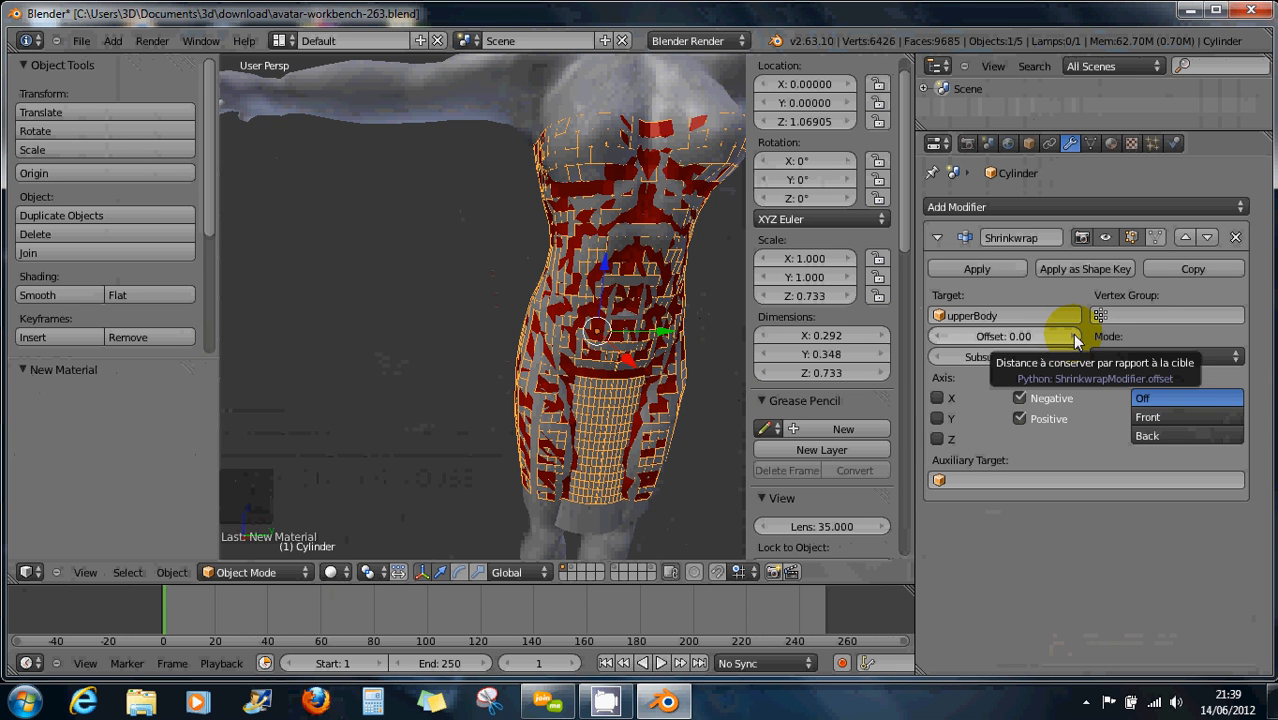
pyautogui.click(1075, 340)
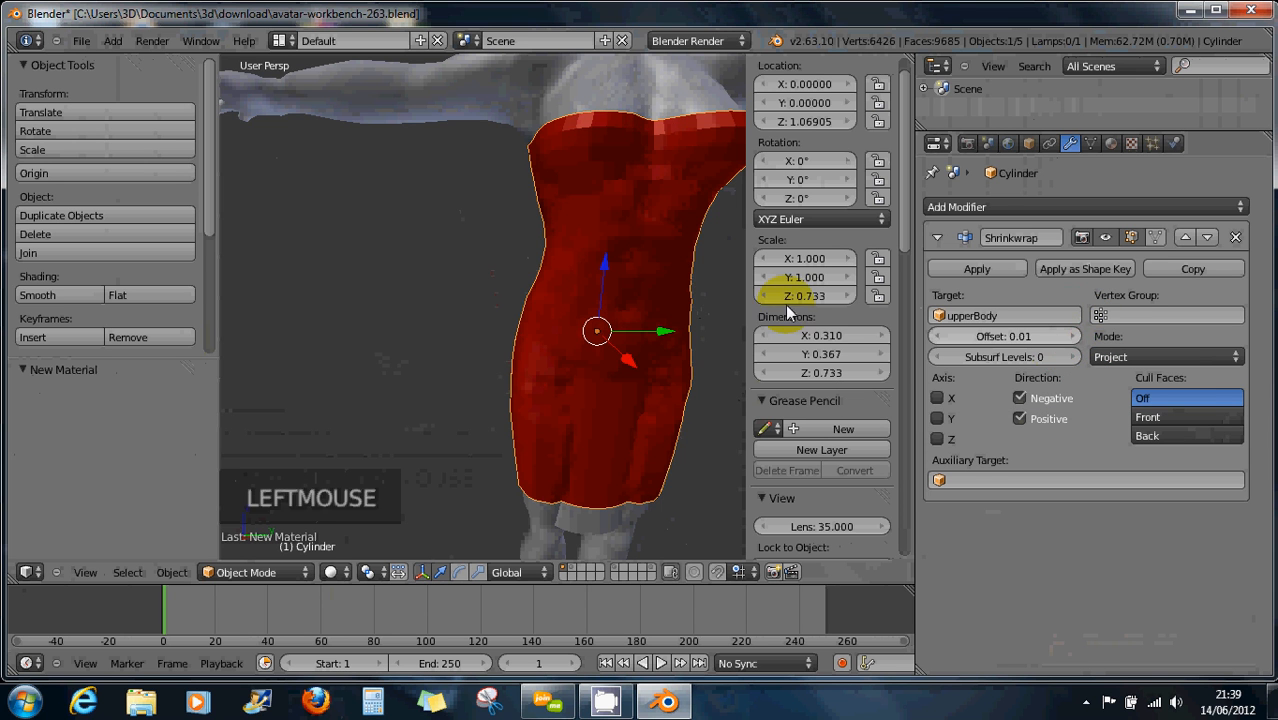
pyautogui.moveTo(675, 258); pyautogui.dragTo(681, 379, button='middle')
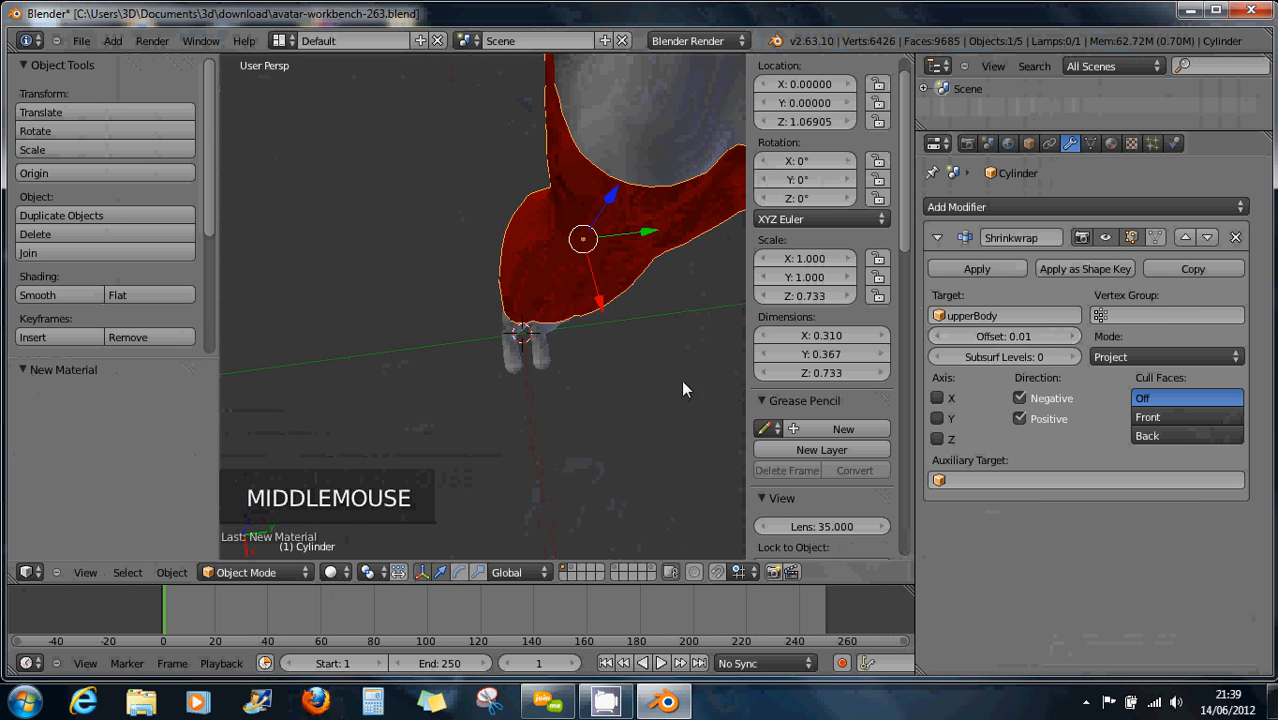
# Try a much looser fit for the dress with a Shrinkwrap offset of 0.12
pyautogui.moveTo(1057, 334); pyautogui.dragTo(1150, 338)
pyautogui.scroll(-2, 629, 353)
pyautogui.scroll(-1, 640, 350)
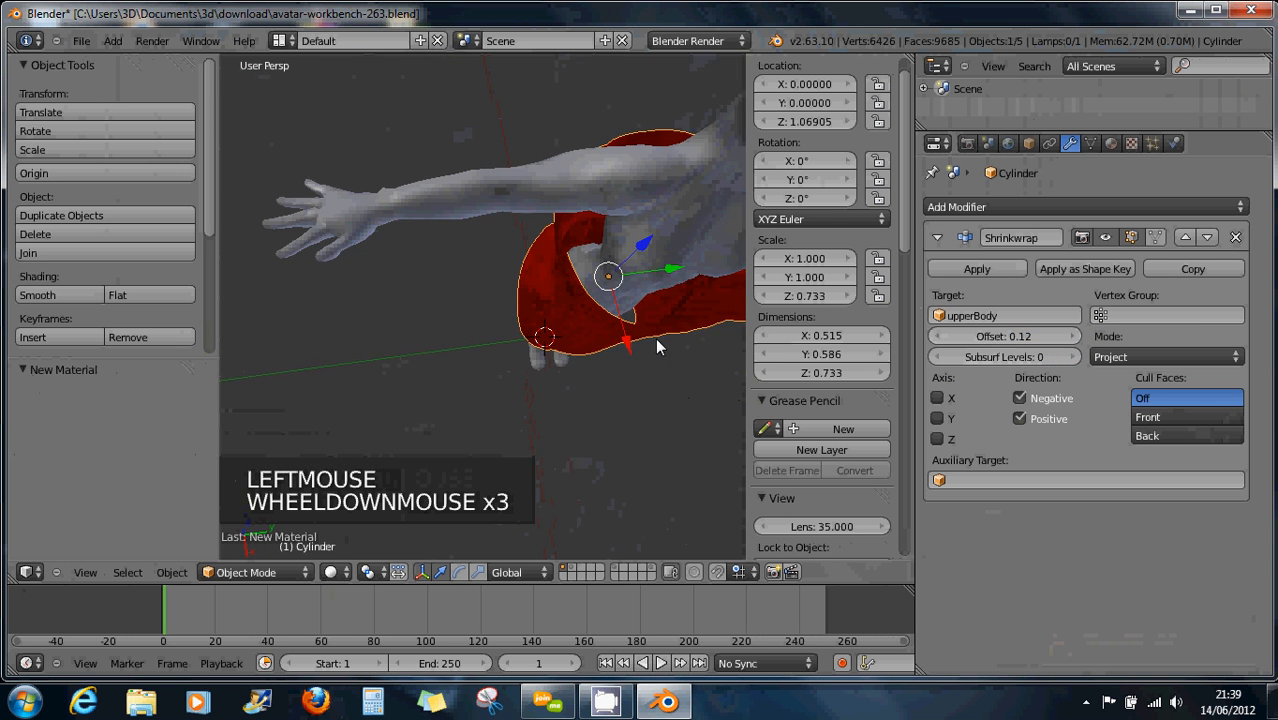
pyautogui.moveTo(655, 338); pyautogui.dragTo(623, 235, button='middle')
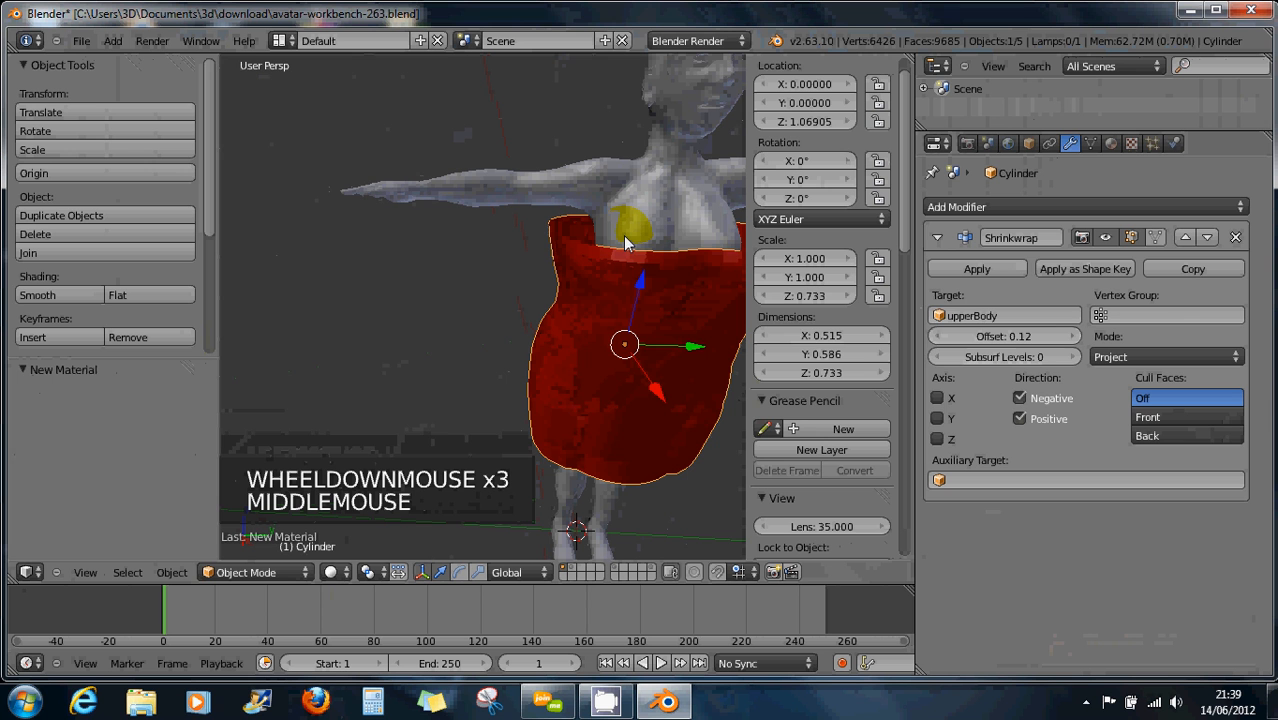
# Reduce the Shrinkwrap offset gradually back to 0.01 and check the dress's fit
pyautogui.click(940, 338)
pyautogui.click(940, 338)
pyautogui.click(940, 338)
pyautogui.click(940, 338)
pyautogui.click(940, 338)
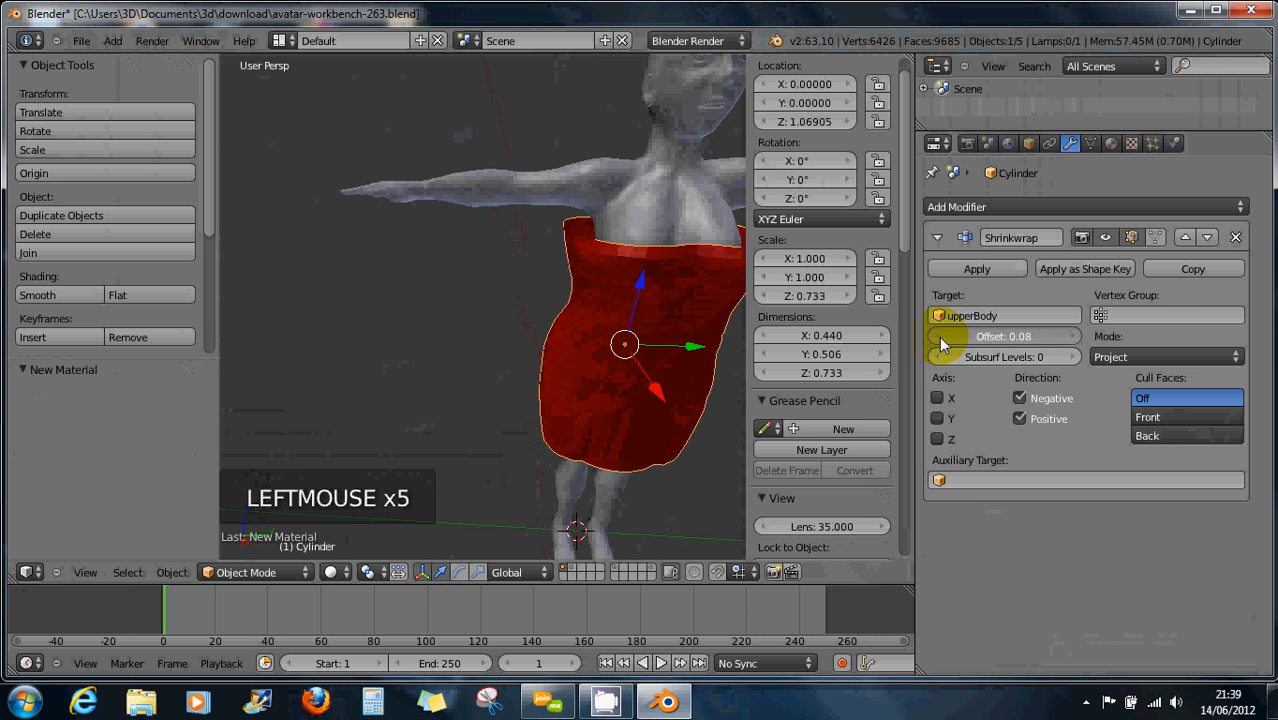
pyautogui.click(940, 338)
pyautogui.click(940, 338)
pyautogui.click(940, 338)
pyautogui.click(940, 338)
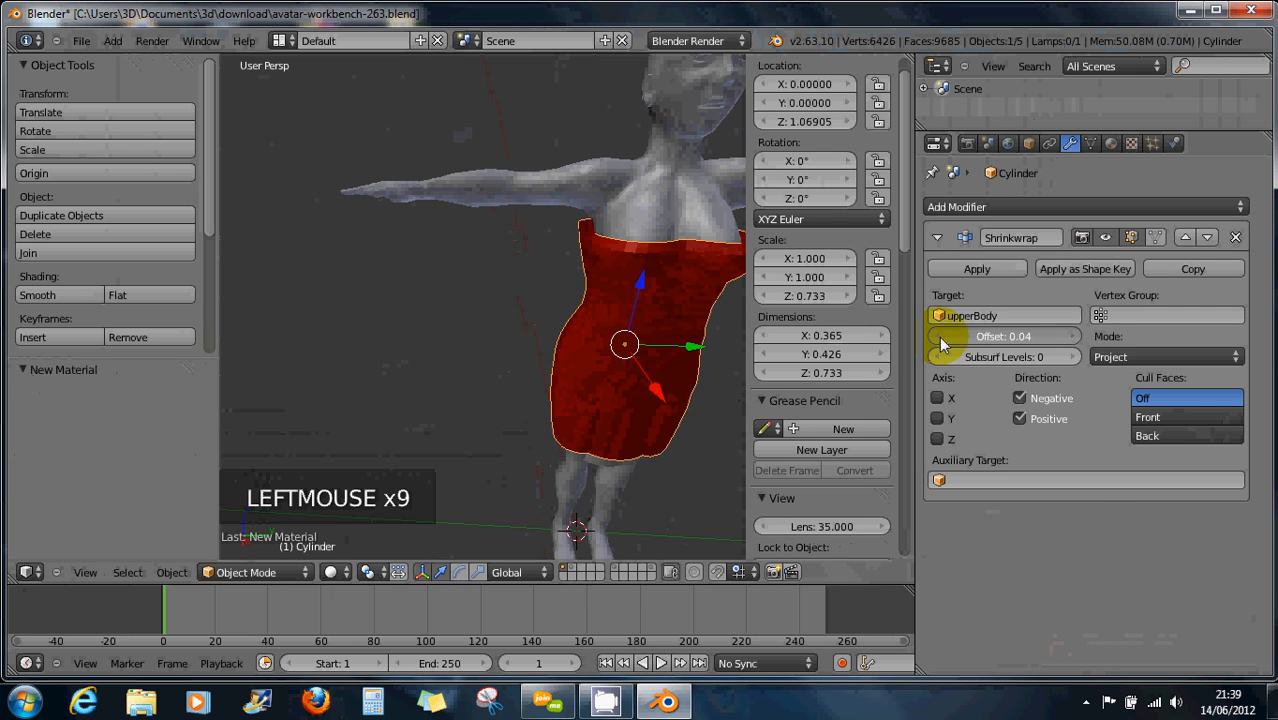
pyautogui.click(940, 338)
pyautogui.click(940, 338)
pyautogui.click(940, 338)
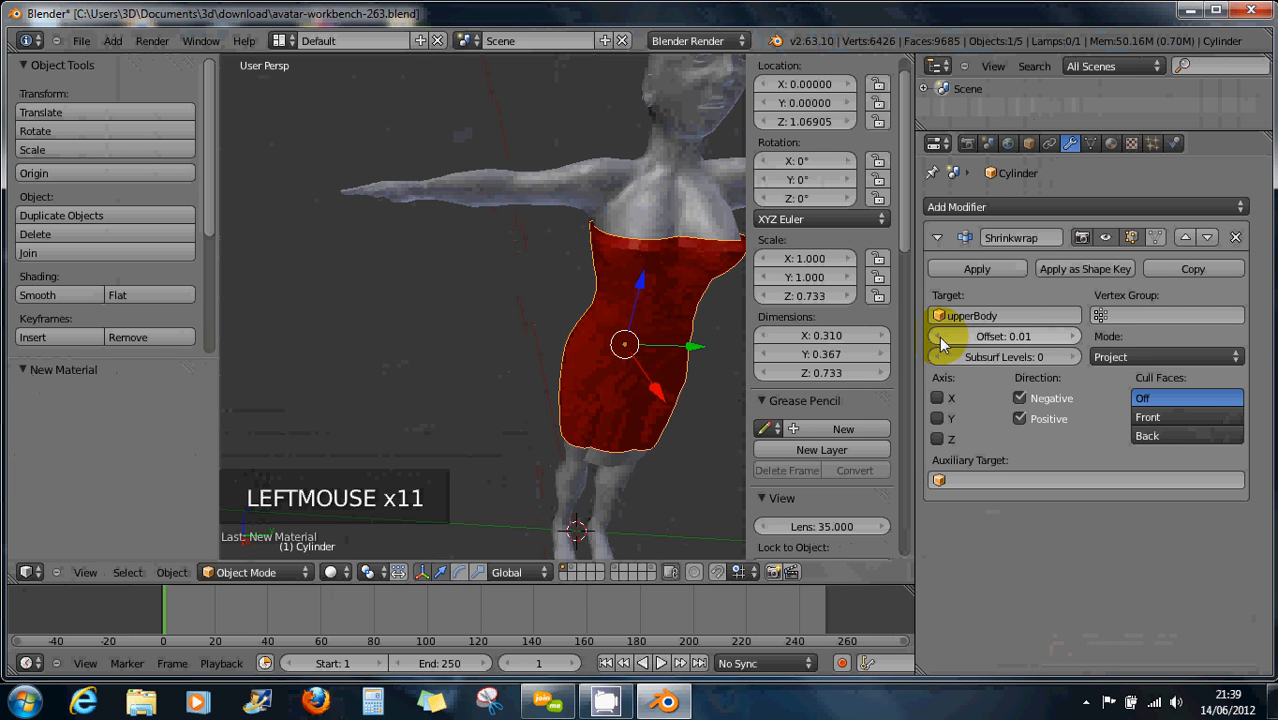
pyautogui.moveTo(645, 347); pyautogui.dragTo(637, 309, button='middle')
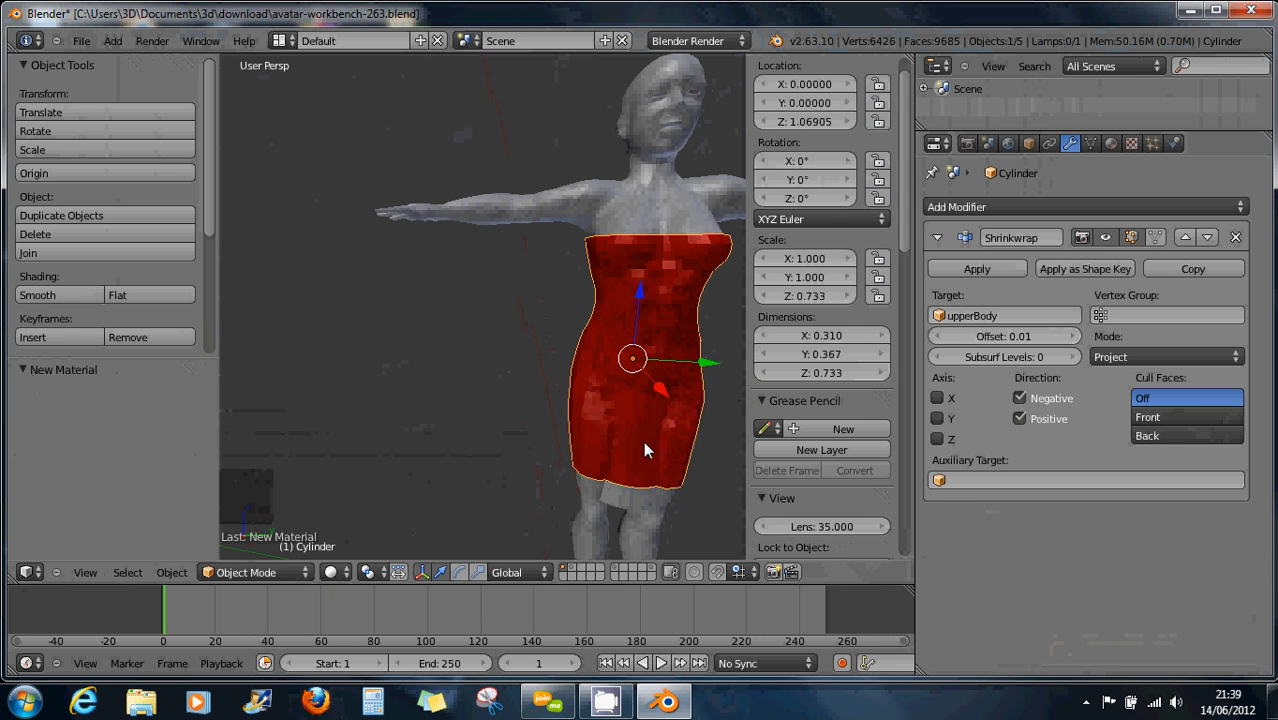
# Set the Shrinkwrap offset to 0.02 and its subsurf levels to 4
pyautogui.click(1072, 337)
pyautogui.click(1072, 337)
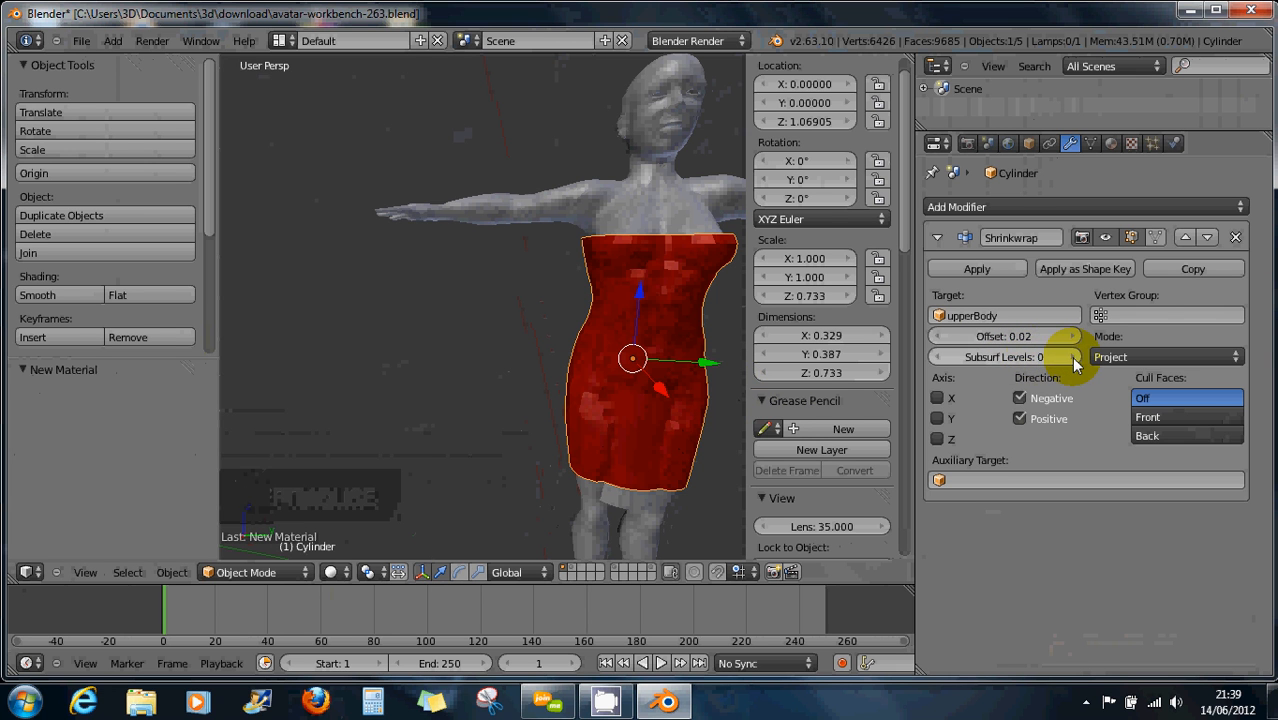
pyautogui.click(1074, 358)
pyautogui.click(1074, 358)
pyautogui.click(1074, 358)
pyautogui.click(1074, 358)
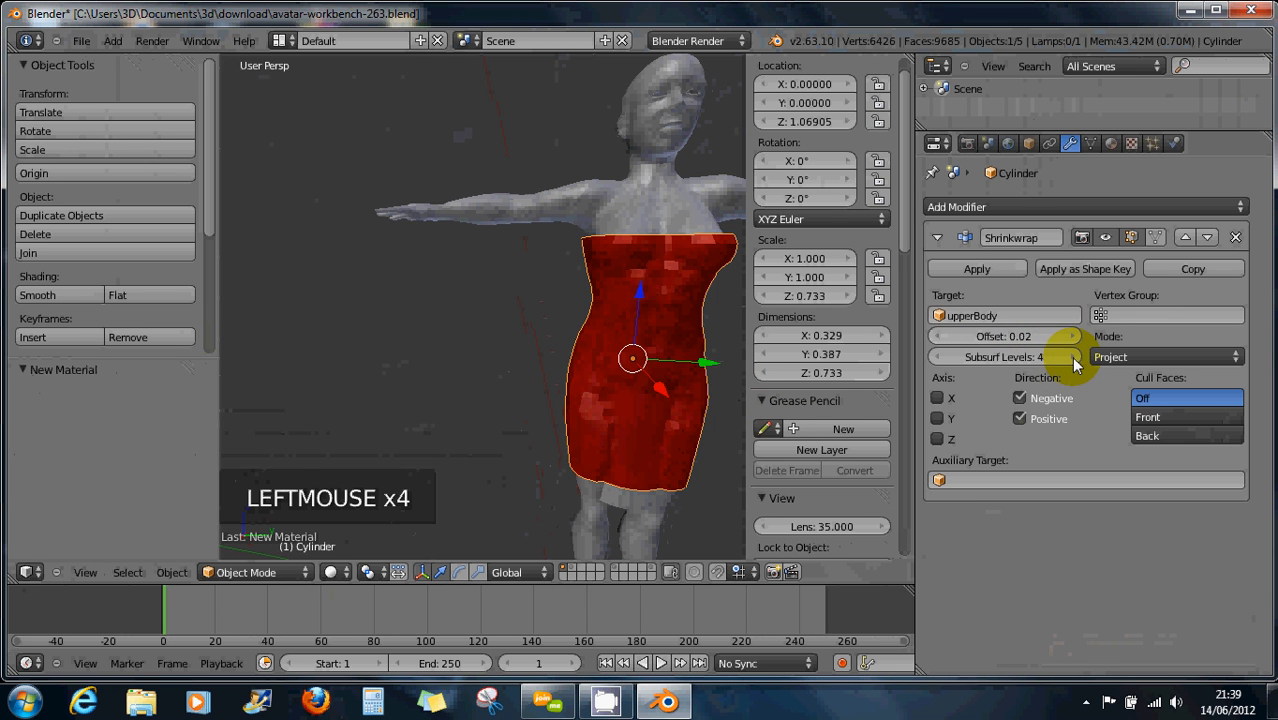
# Try Shrinkwrap subsurf levels up to 6 on the dress and settle on 2
pyautogui.click(1076, 357)
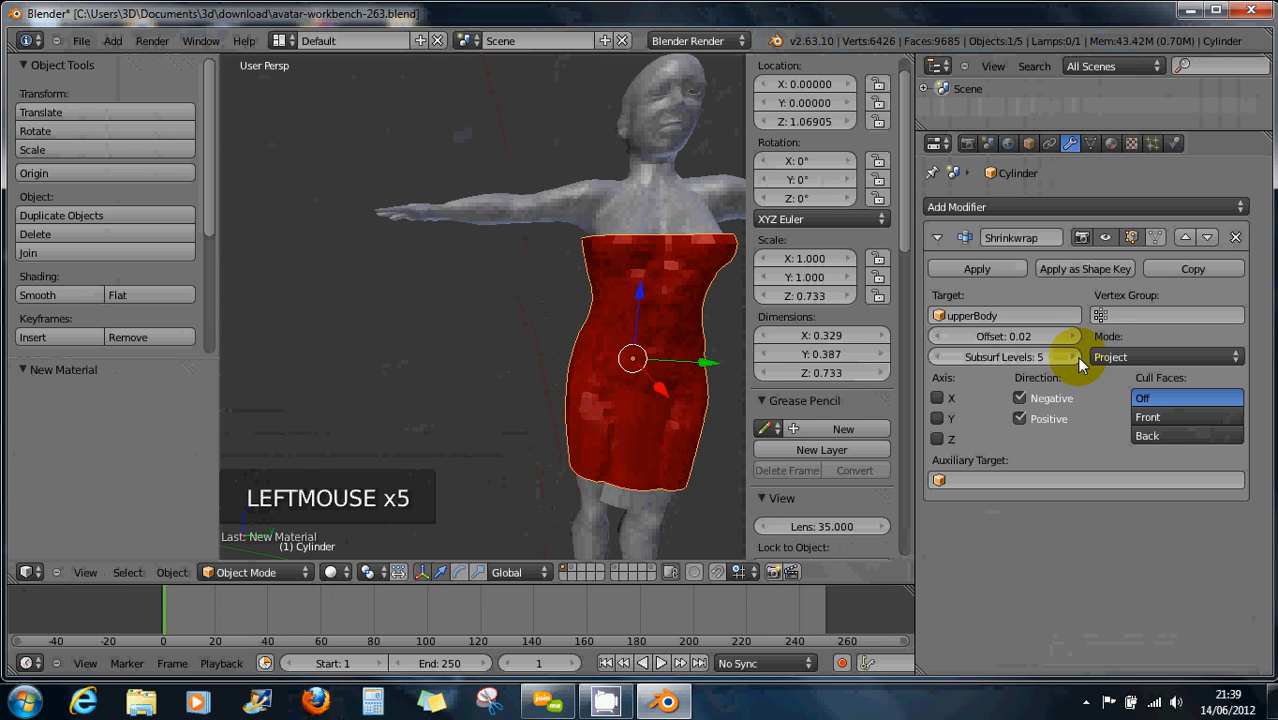
pyautogui.doubleClick(1027, 358)
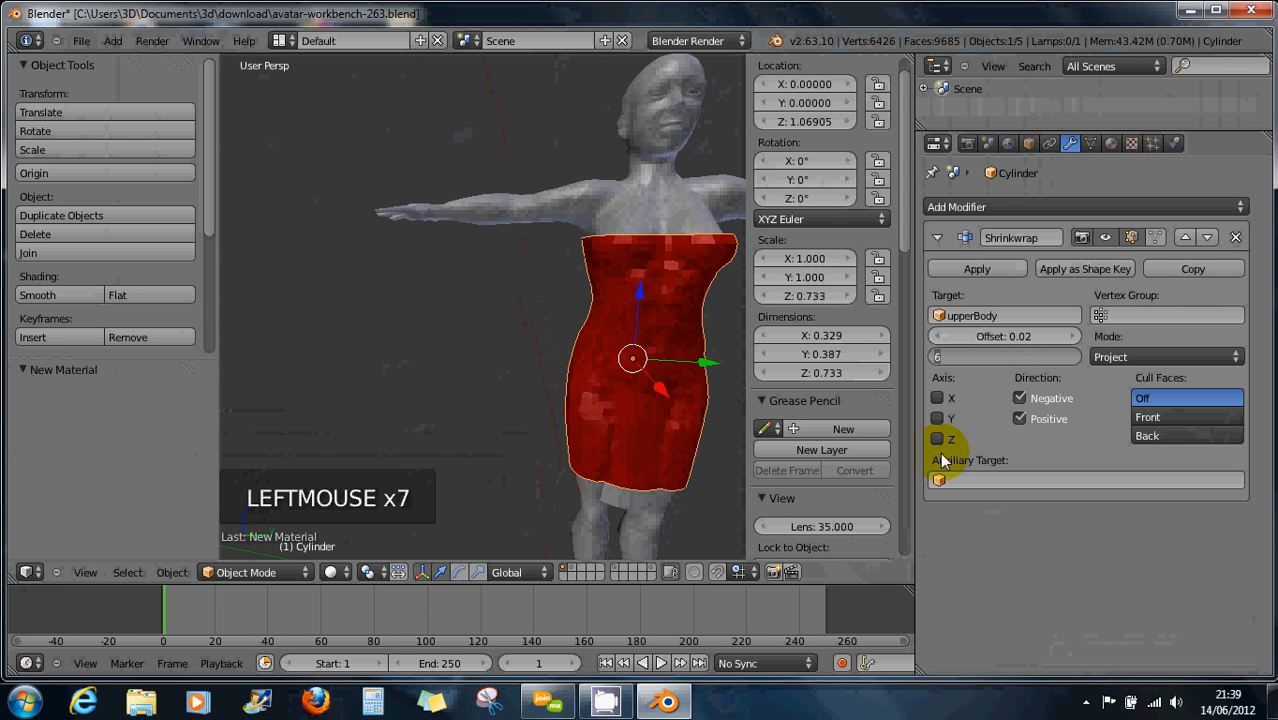
pyautogui.click(1150, 417)
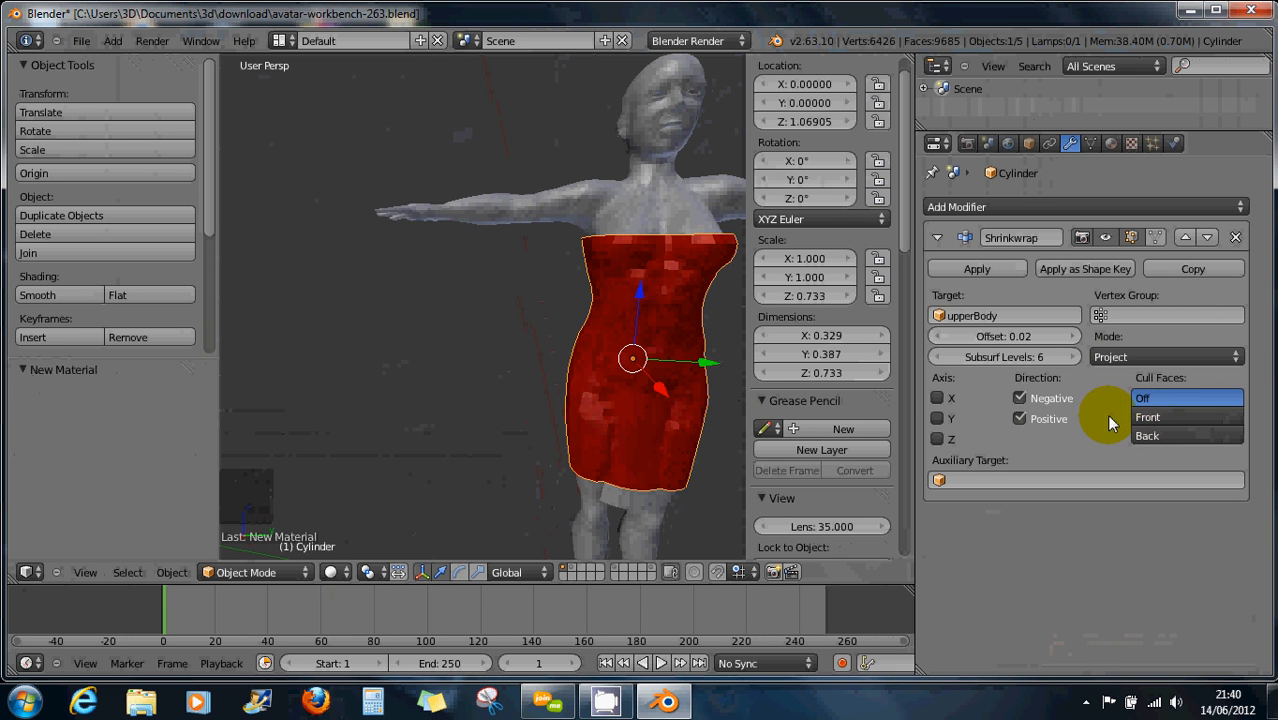
pyautogui.click(939, 358)
pyautogui.click(939, 358)
pyautogui.click(939, 358)
pyautogui.click(939, 358)
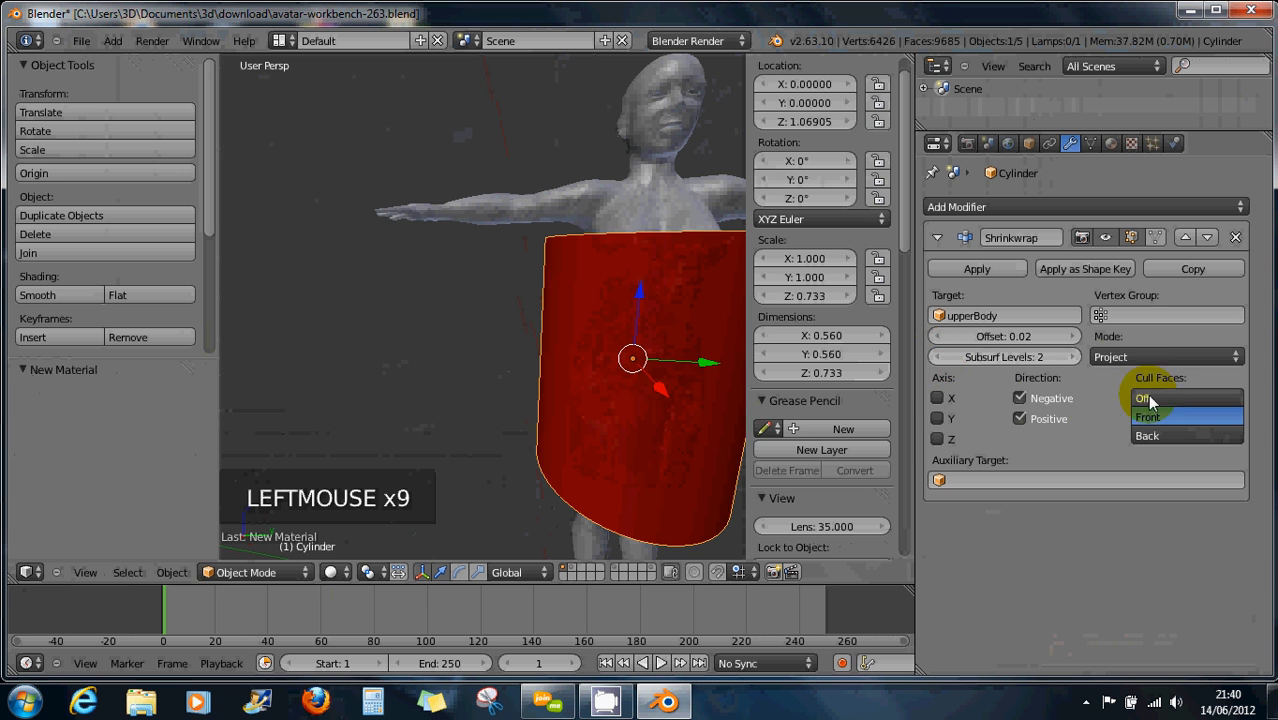
# Try the Shrinkwrap's Back face culling on the dress and return culling to Off
pyautogui.click(1147, 437)
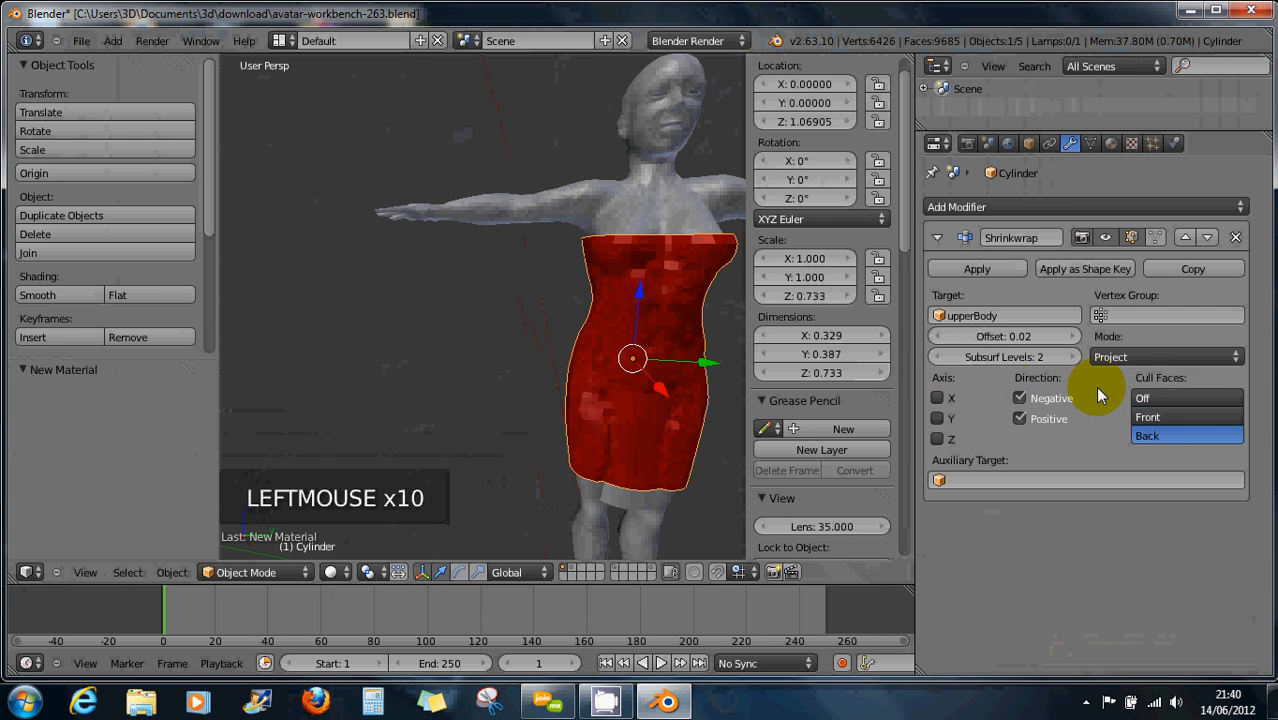
pyautogui.click(1143, 399)
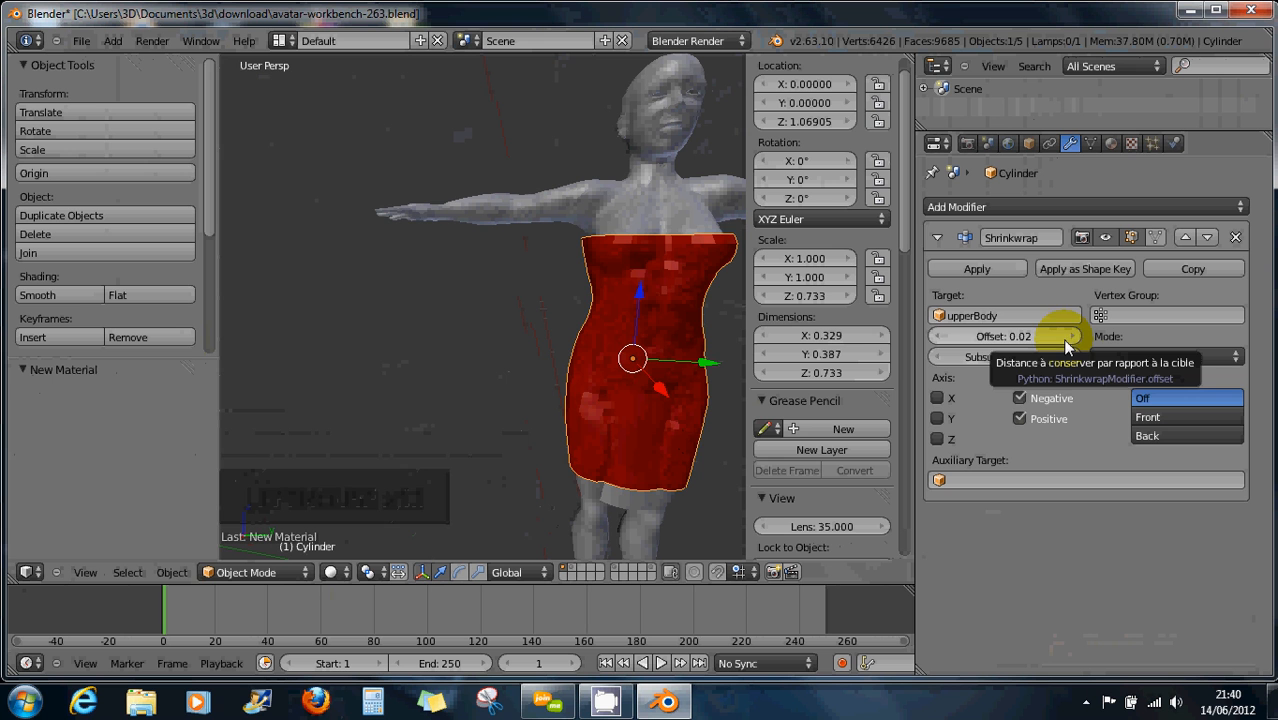
# Try Shrinkwrap offsets of 0.00 and 0.08 on the dress
pyautogui.click(940, 340)
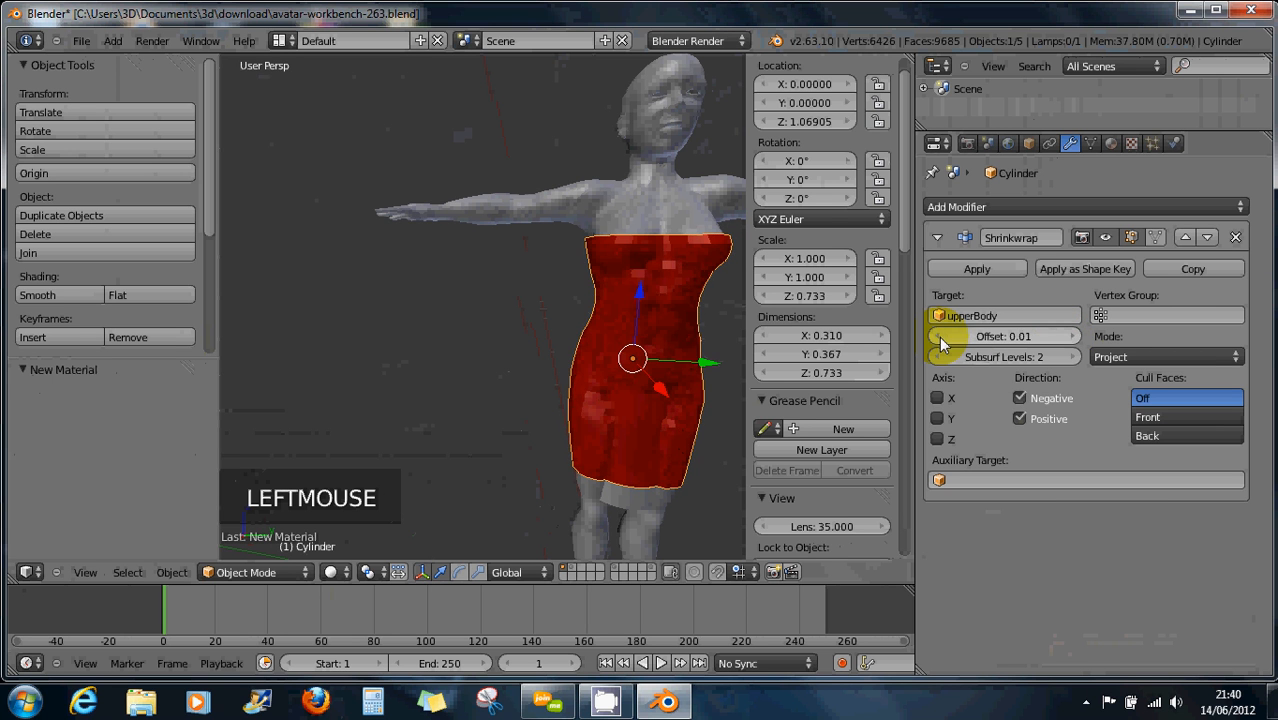
pyautogui.click(940, 340)
pyautogui.click(1032, 338)
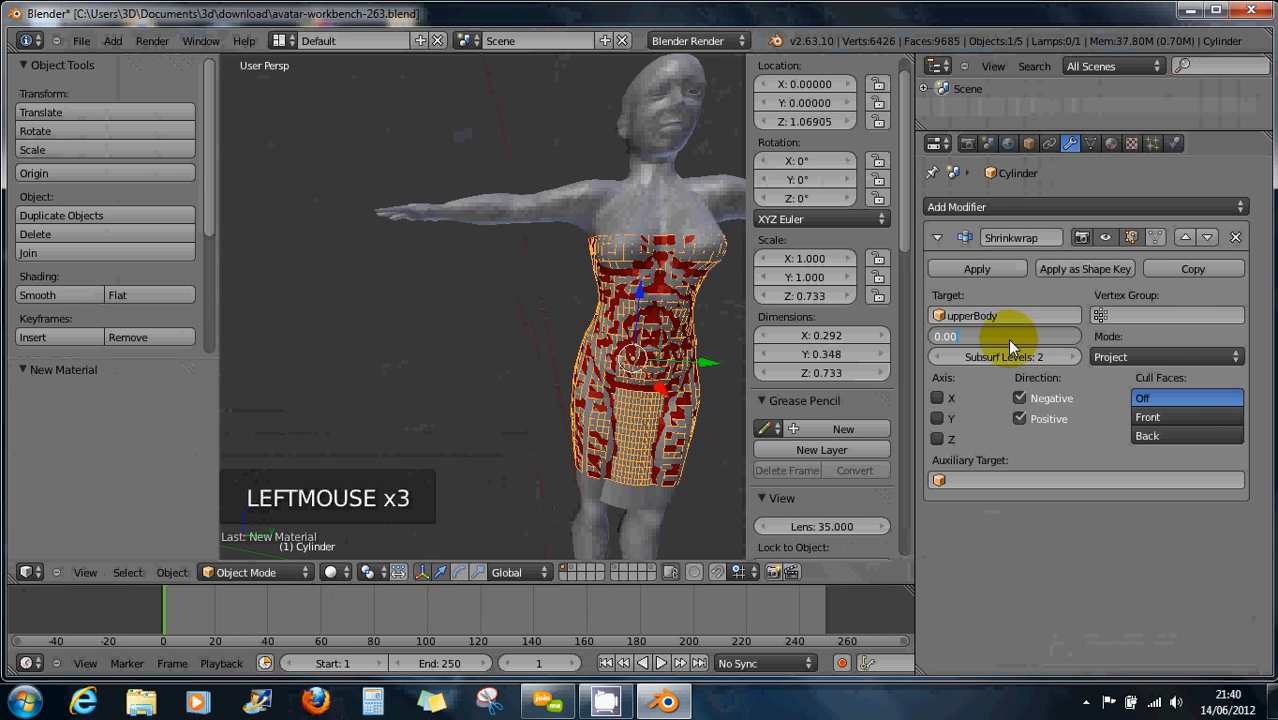
pyautogui.write('0.05')
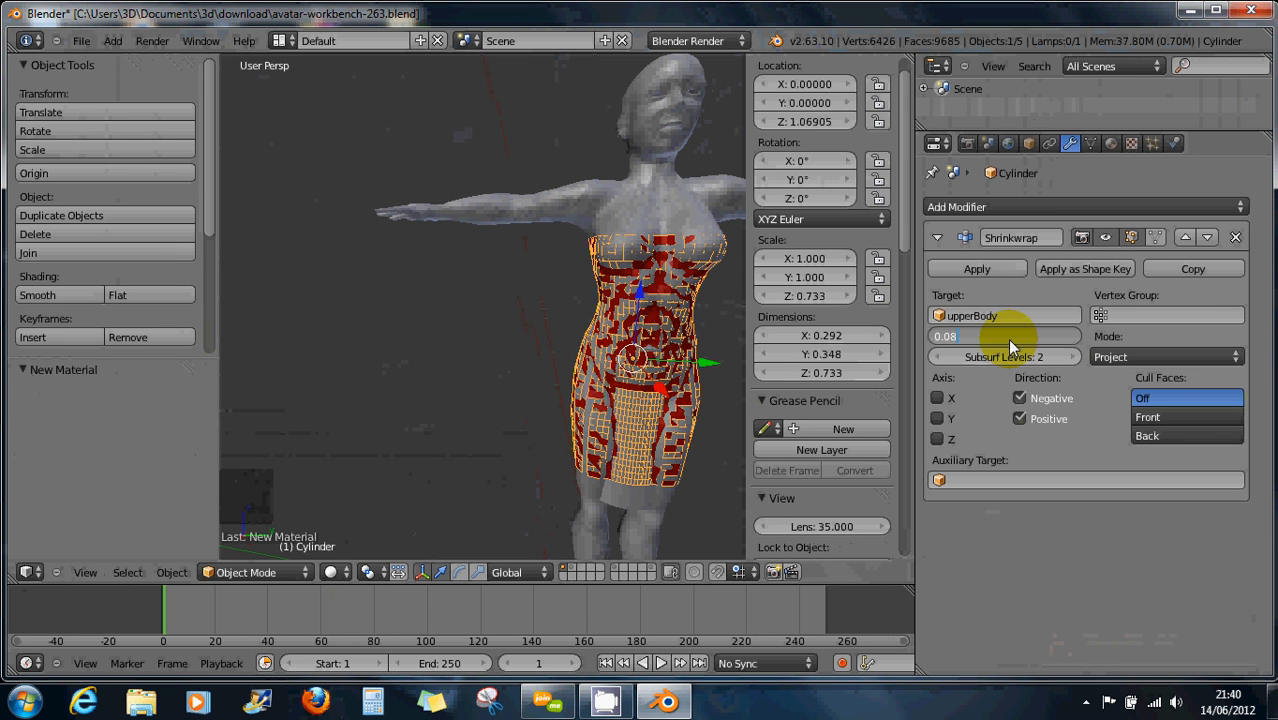
pyautogui.press('Return')
# Set the Shrinkwrap offset of the dress to 0.01
pyautogui.click(1012, 338)
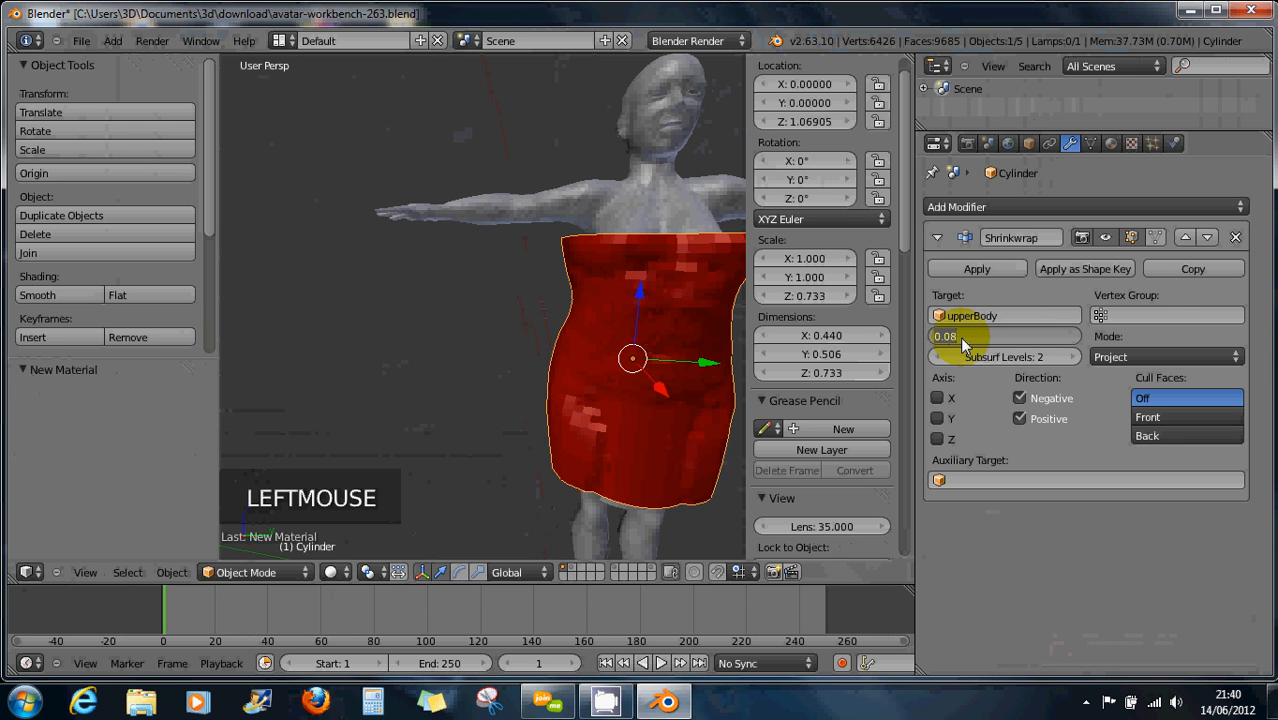
pyautogui.write('0.01')
pyautogui.press('Return')
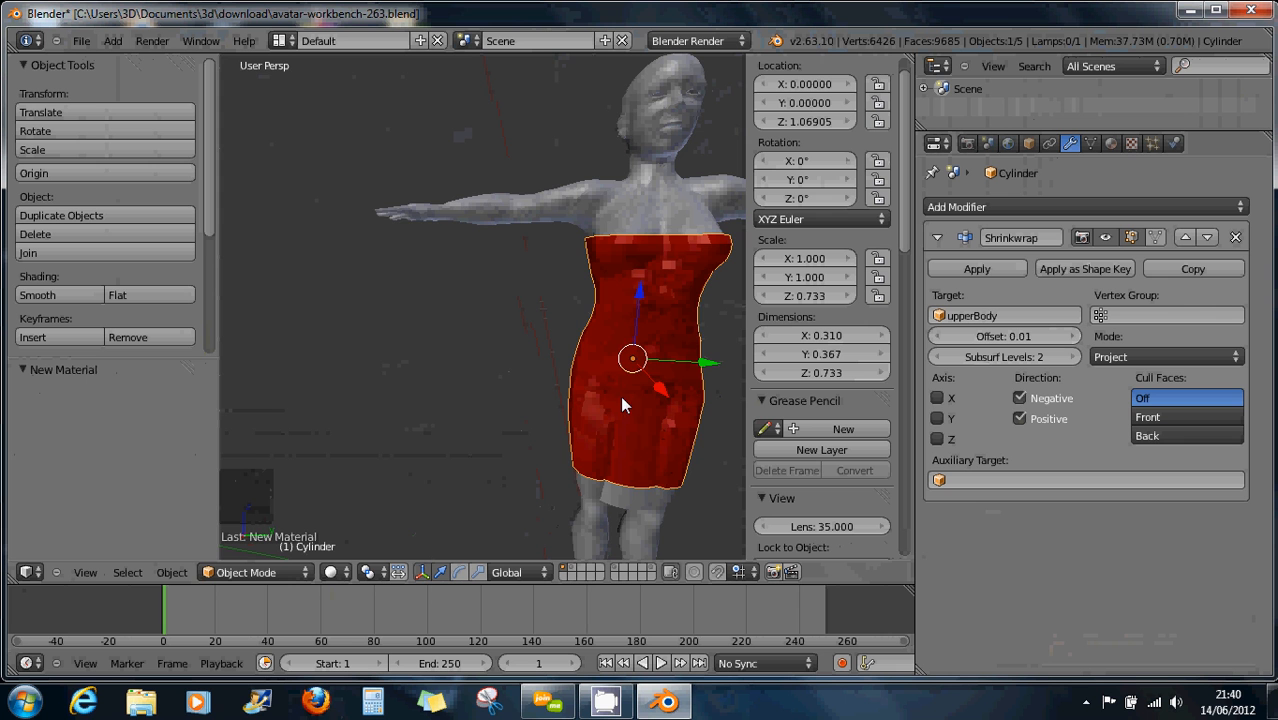
# Apply smooth shading to the dress and inspect it from the front
pyautogui.moveTo(633, 366); pyautogui.dragTo(643, 408, button='middle')
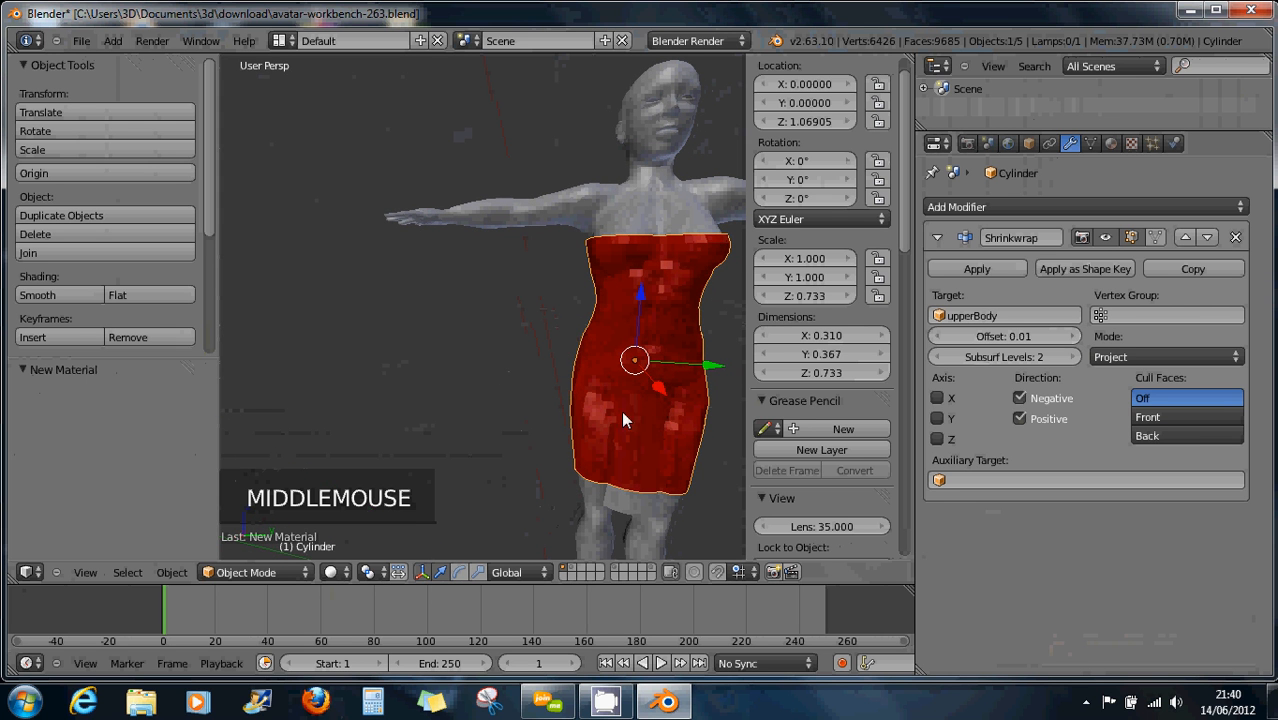
pyautogui.keyDown('shift'); pyautogui.moveTo(662, 408); pyautogui.dragTo(544, 368, button='middle'); pyautogui.keyUp('shift')
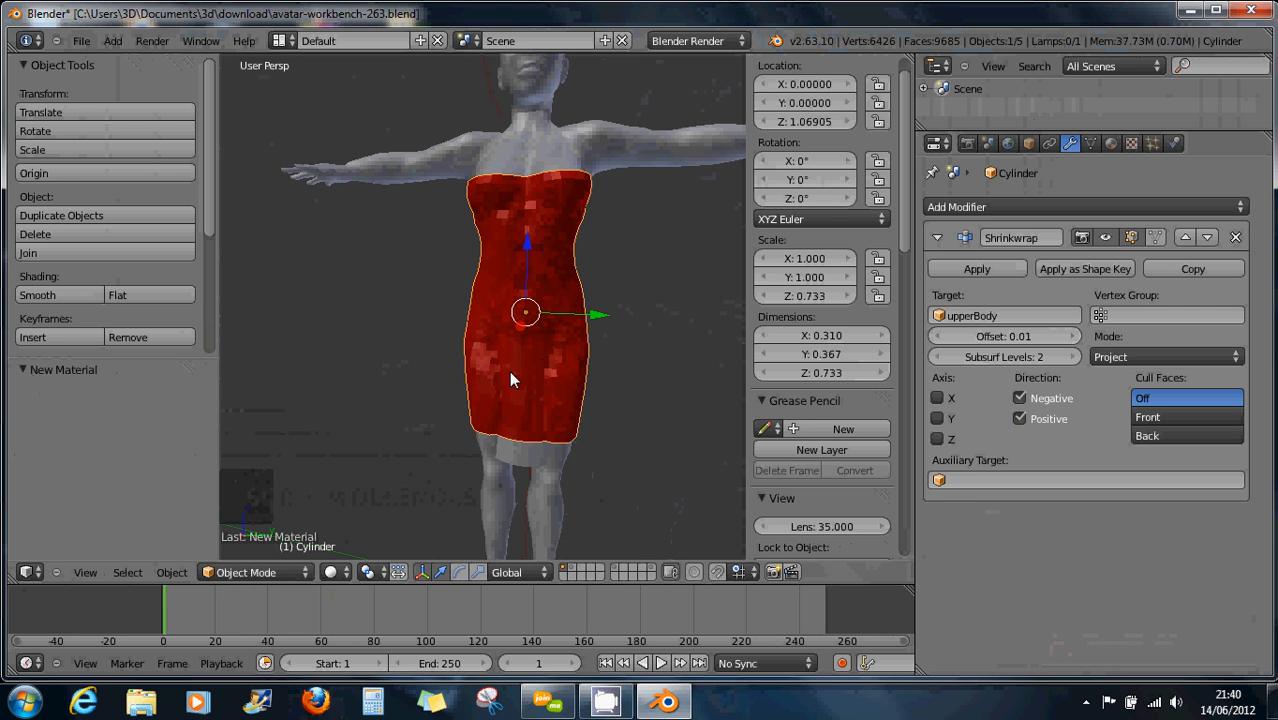
pyautogui.moveTo(513, 371); pyautogui.dragTo(537, 295, button='middle')
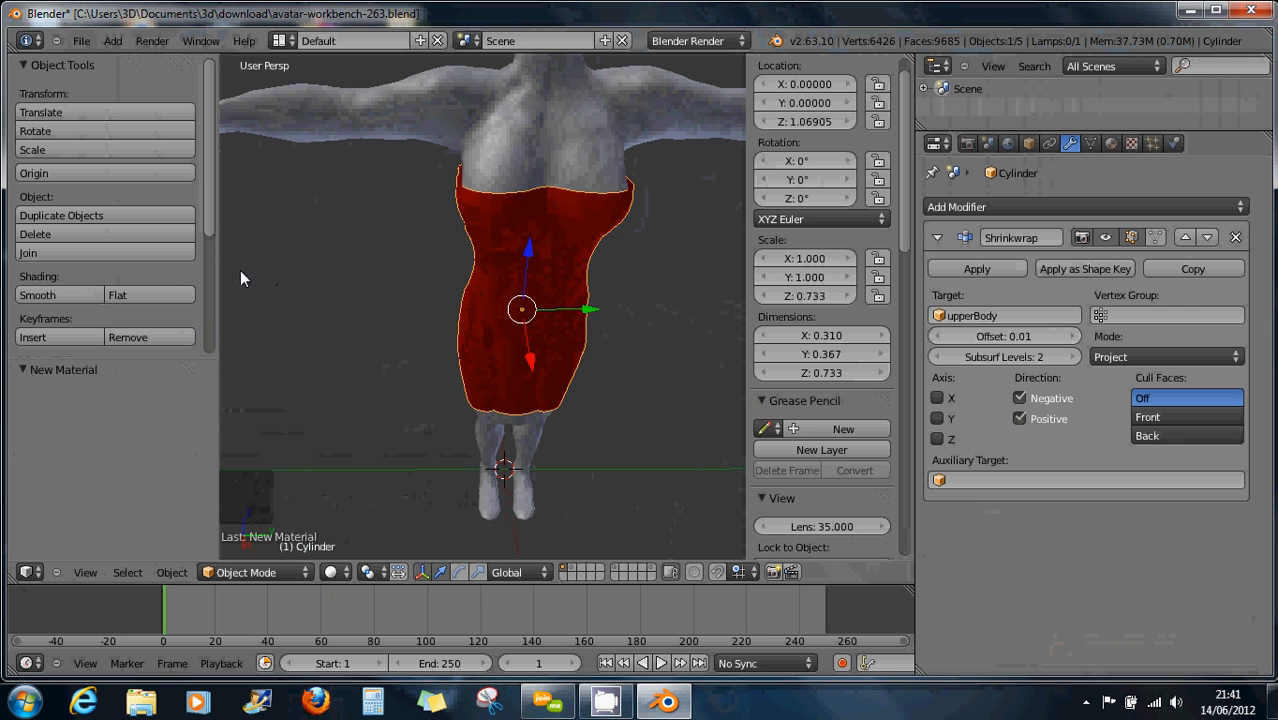
pyautogui.click(38, 295)
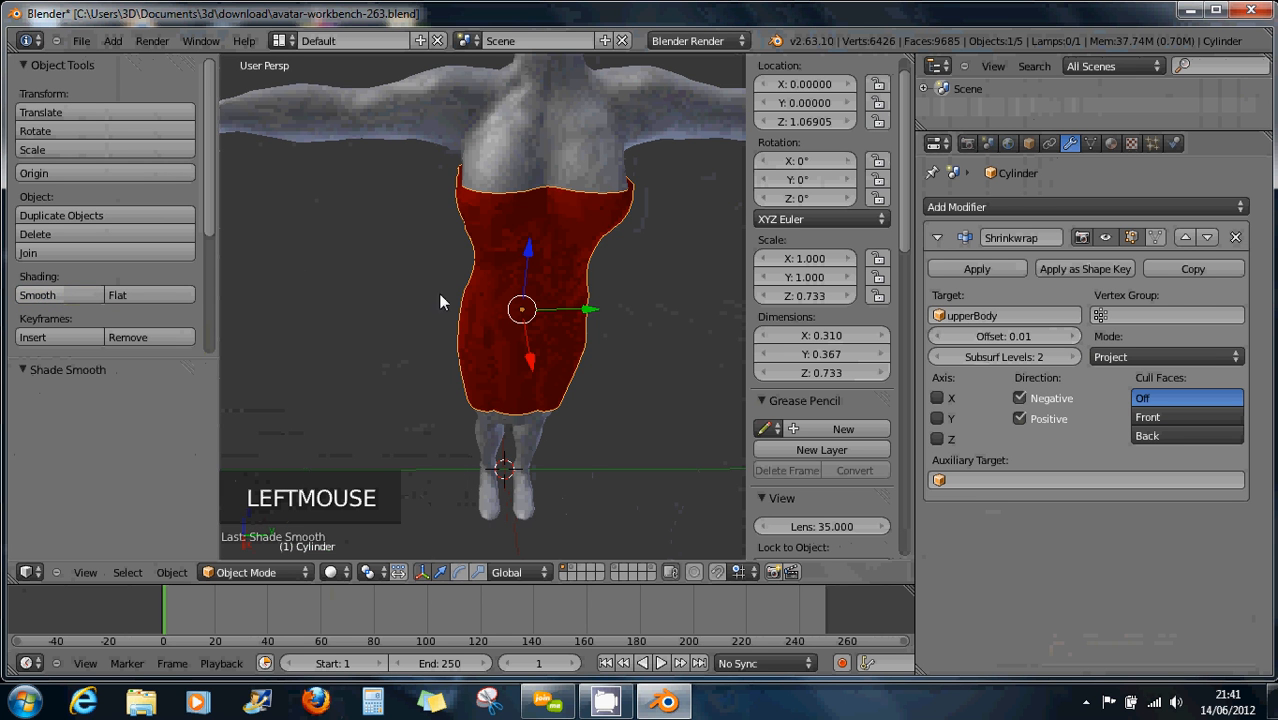
pyautogui.moveTo(524, 303); pyautogui.dragTo(409, 401, button='middle')
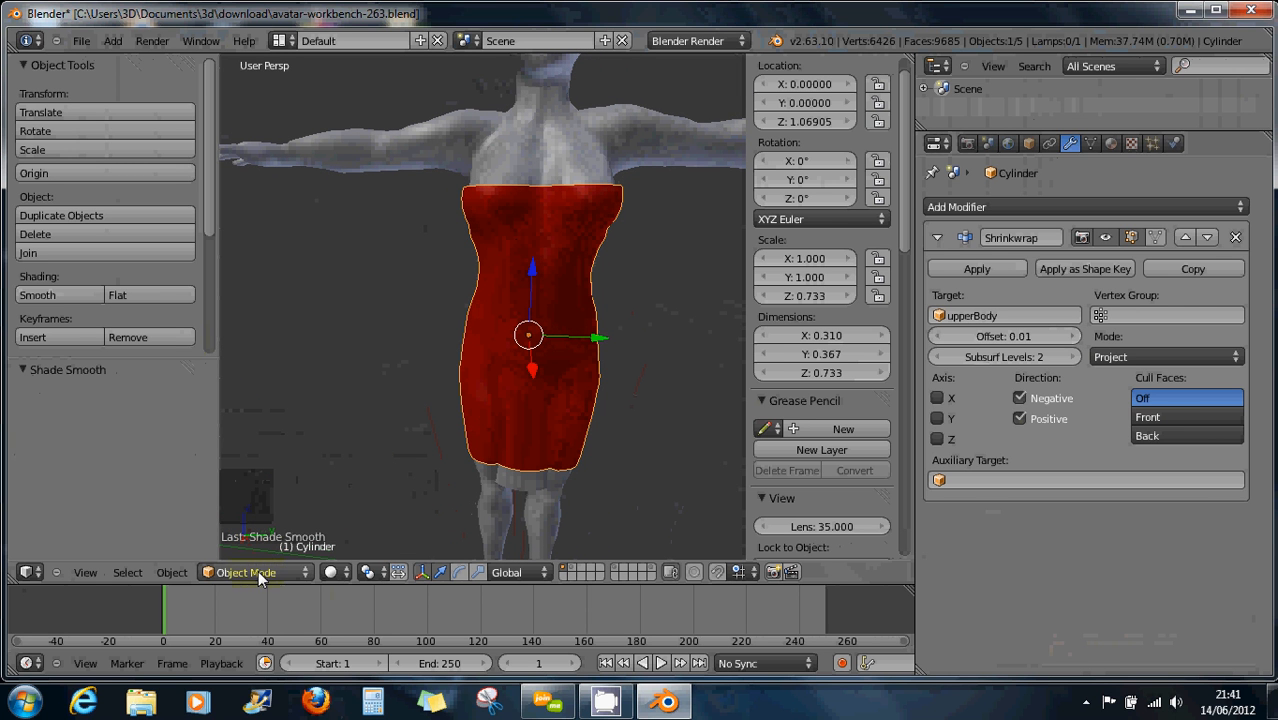
# Switch the dress to Sculpt Mode and try the Smooth brush on the front of the skirt
pyautogui.click(228, 571)
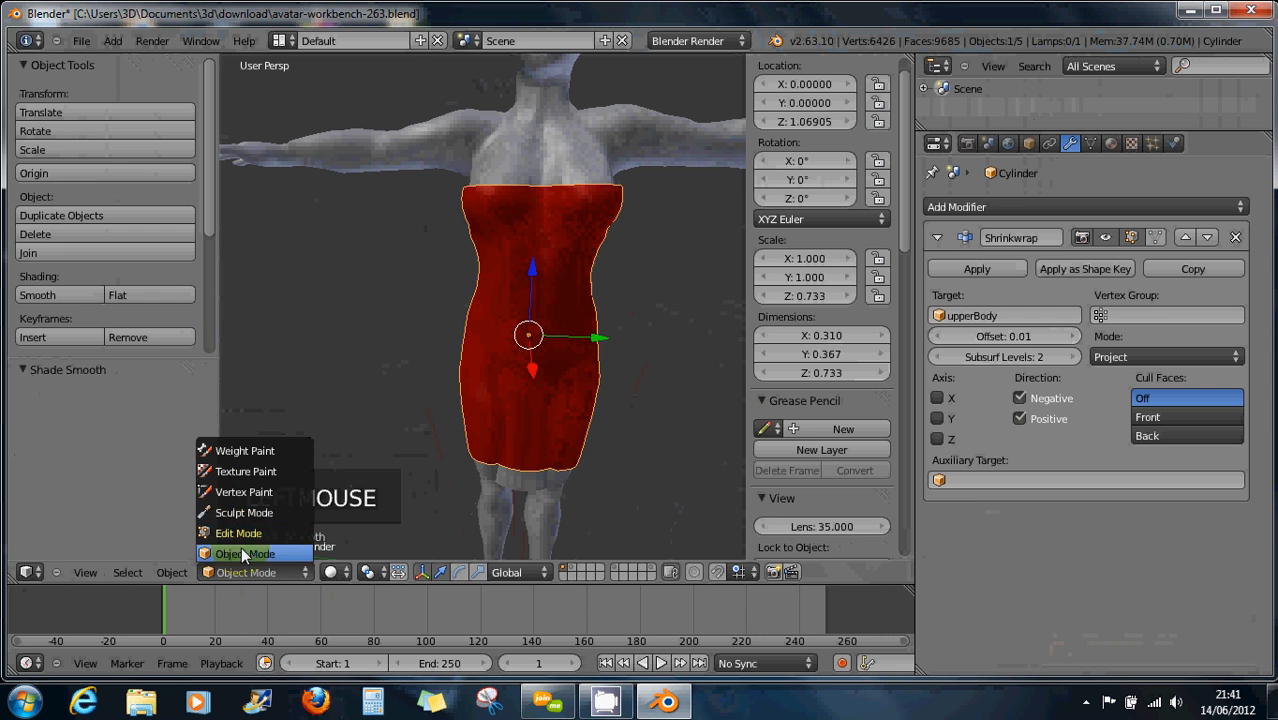
pyautogui.click(241, 510)
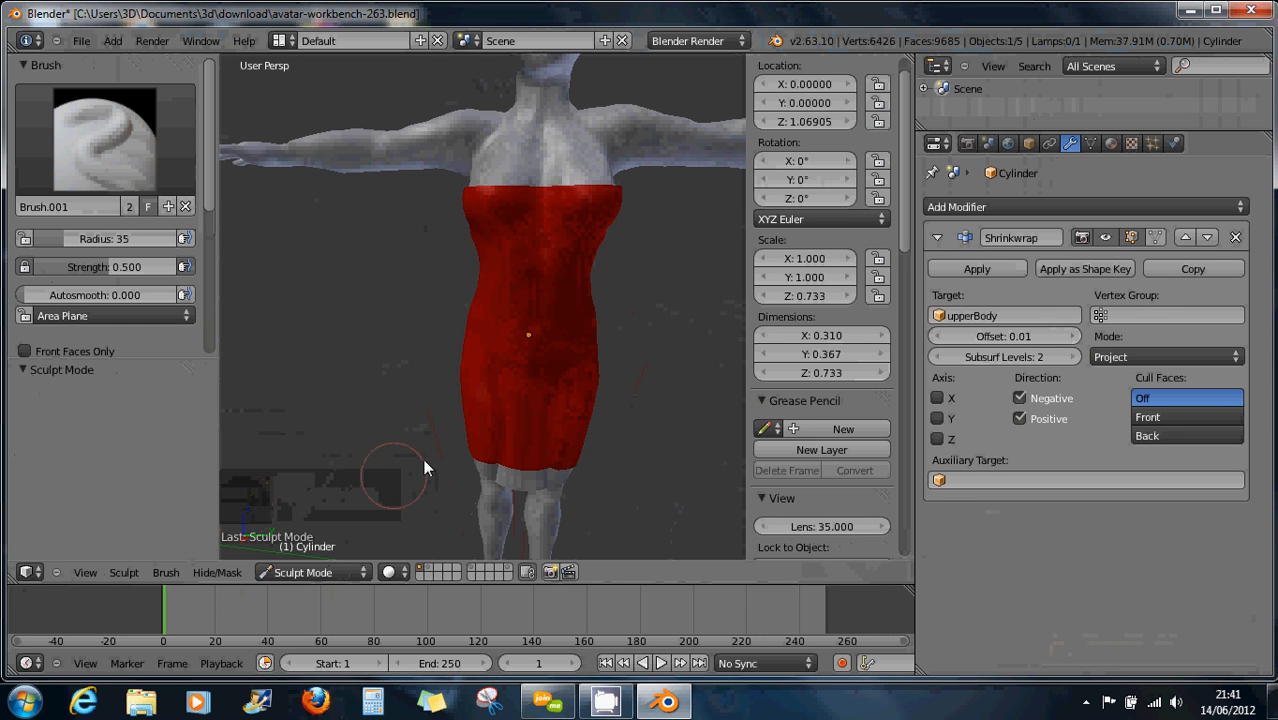
pyautogui.moveTo(511, 407); pyautogui.dragTo(479, 369, button='middle')
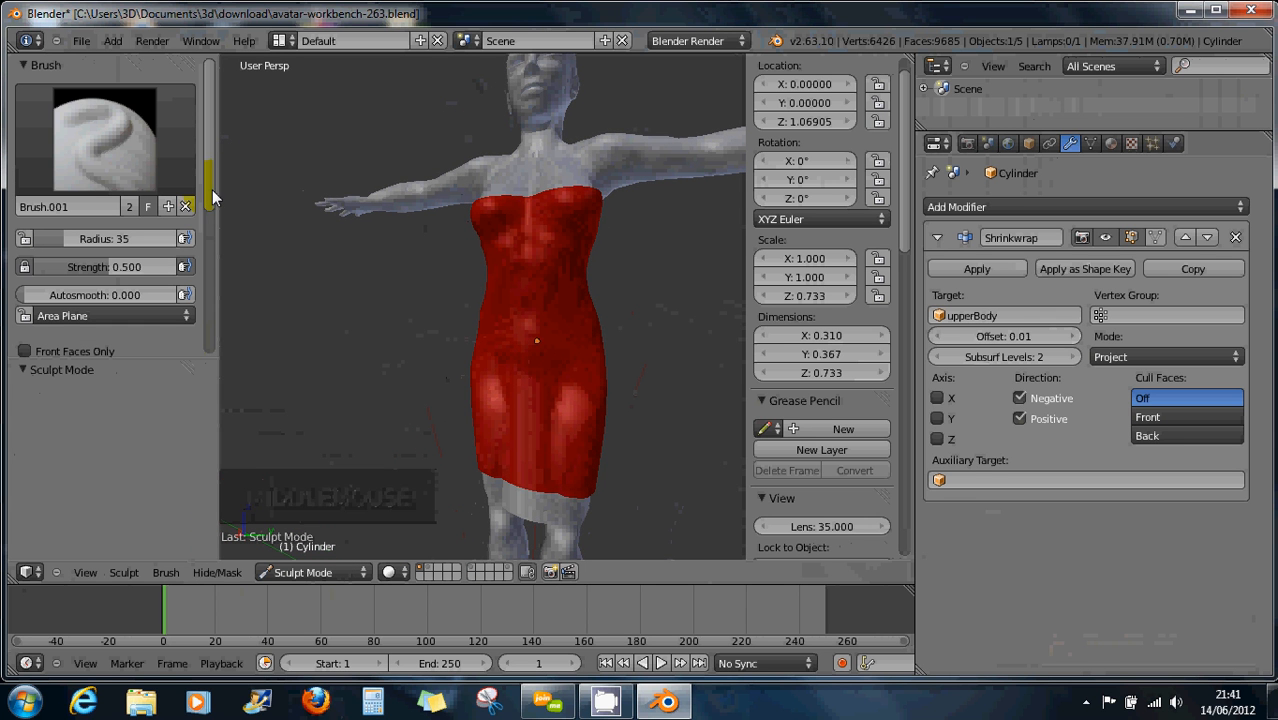
pyautogui.click(86, 145)
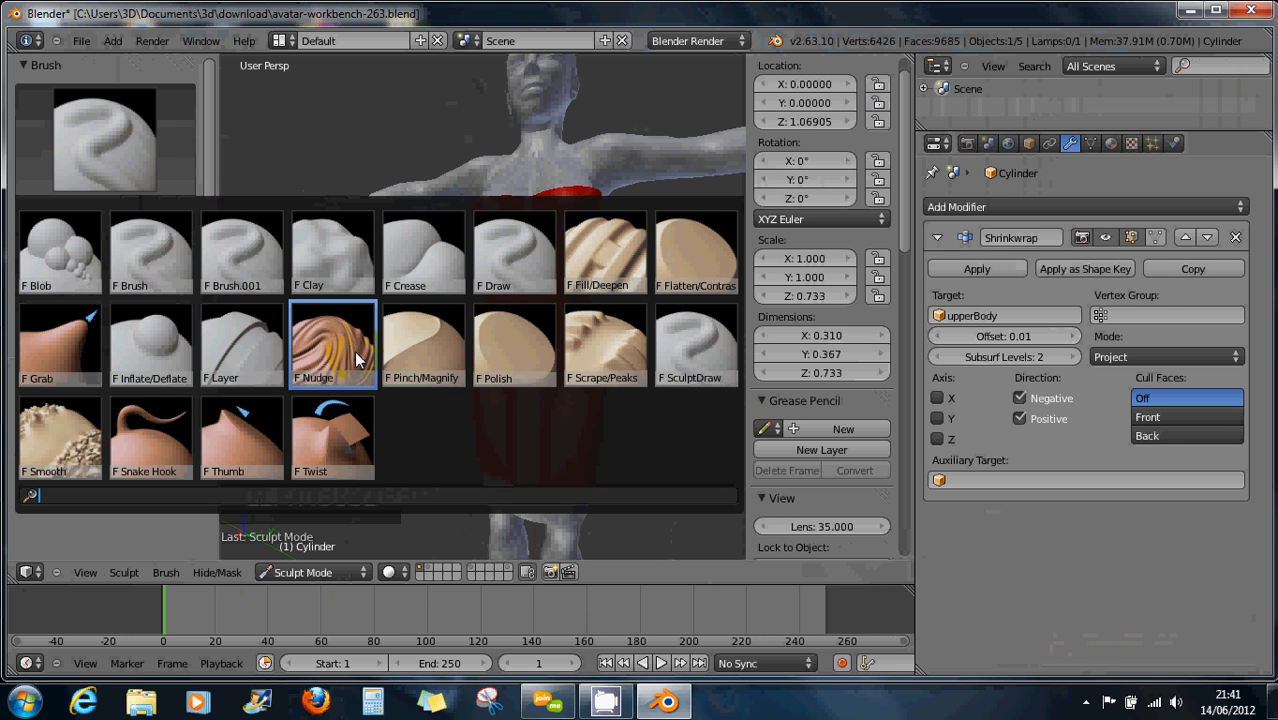
pyautogui.click(63, 447)
pyautogui.moveTo(540, 397); pyautogui.dragTo(540, 434)
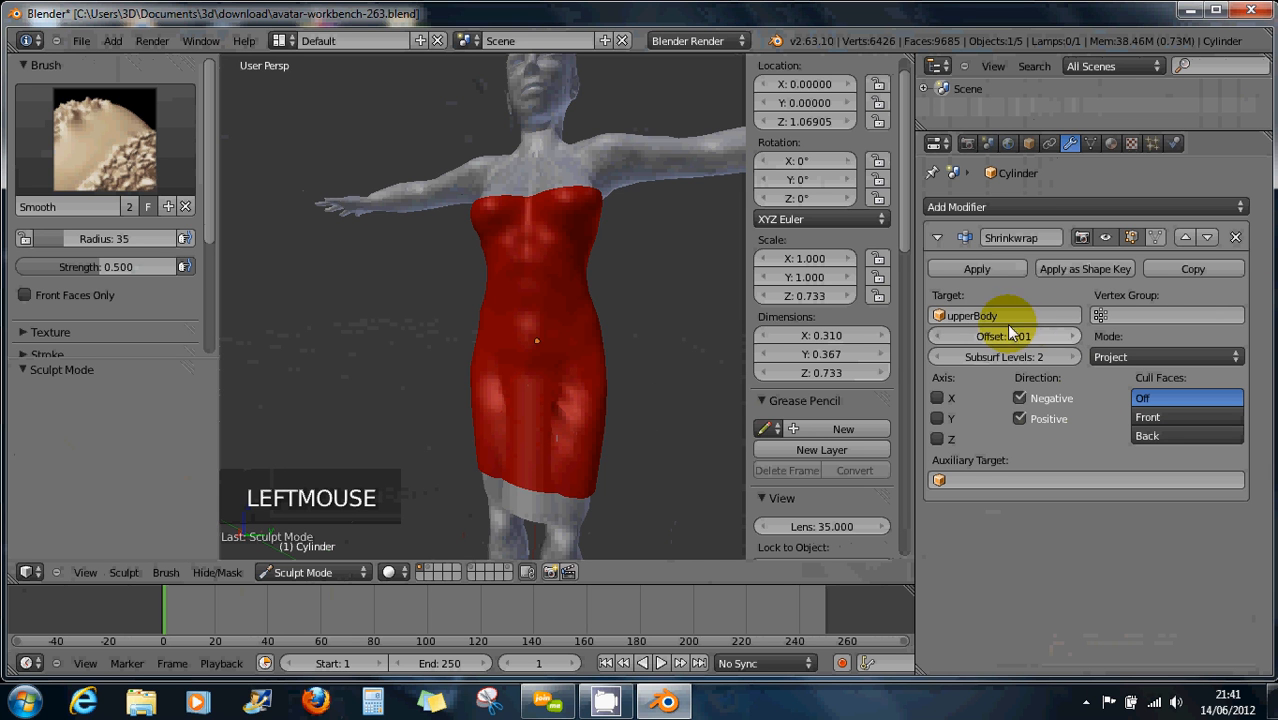
# Apply the Shrinkwrap modifier to the dress and smooth the front of the skirt between the thighs
pyautogui.click(985, 271)
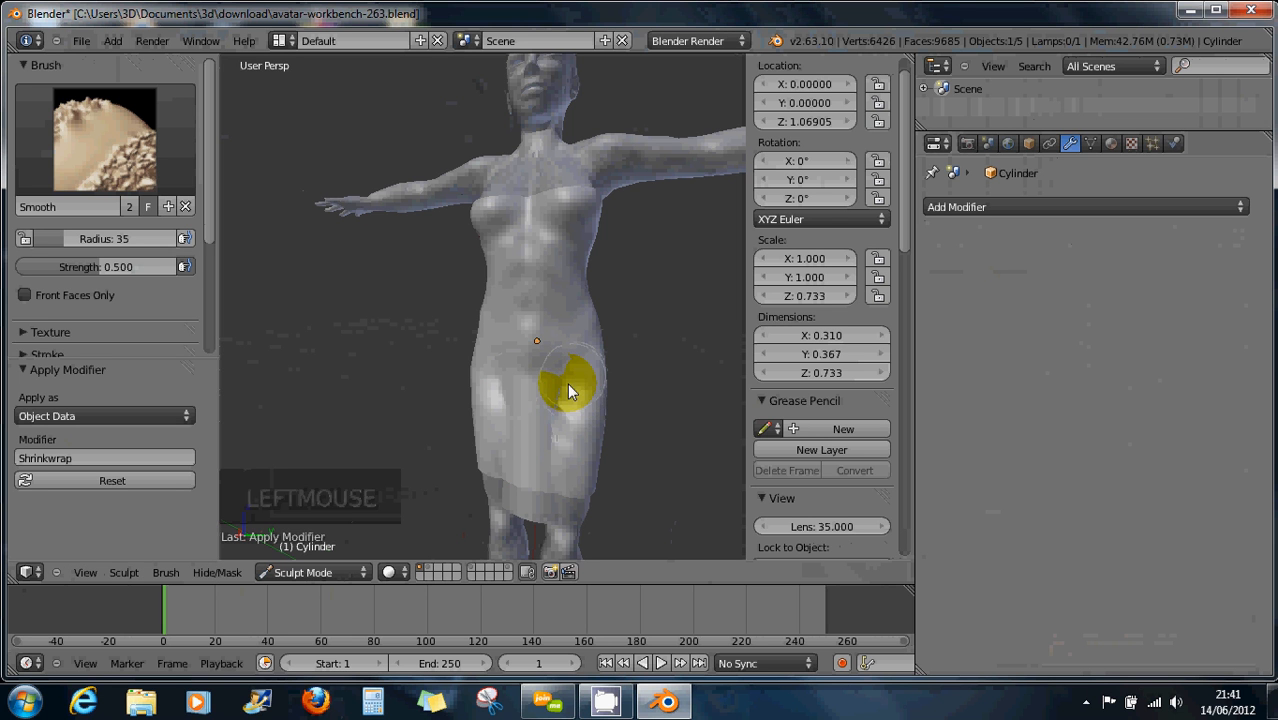
pyautogui.click(564, 393)
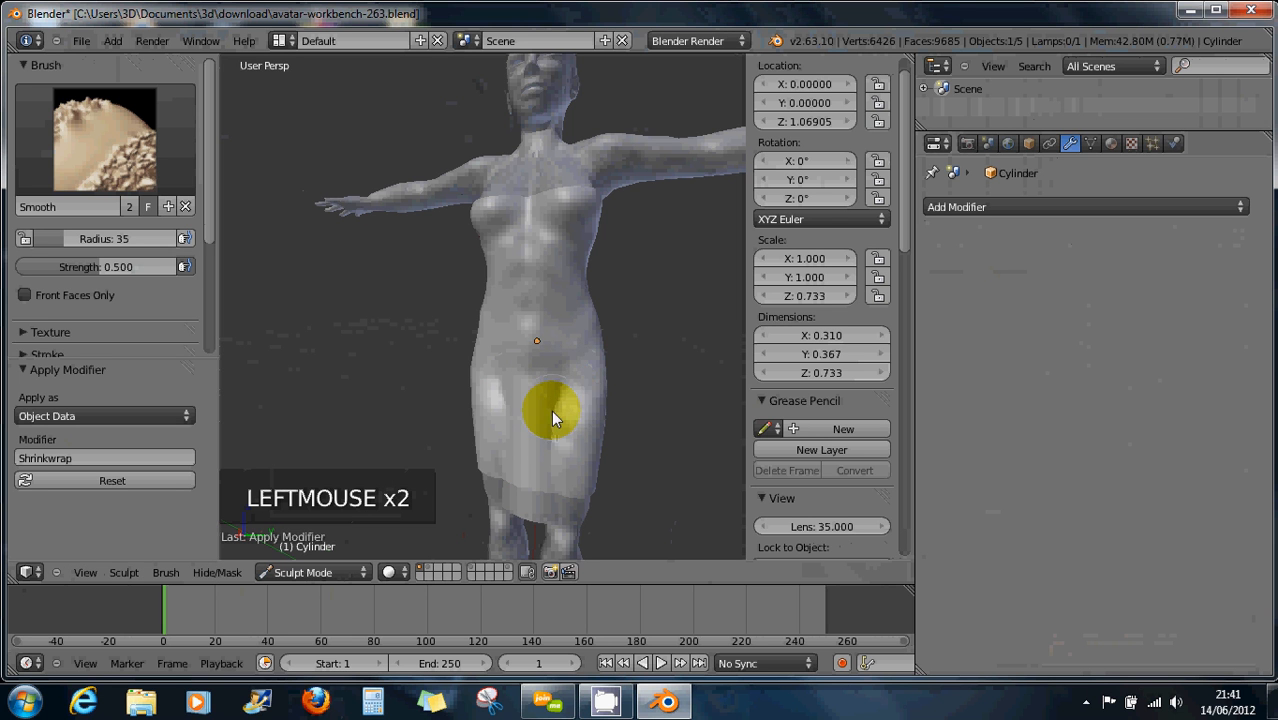
pyautogui.click(556, 408)
pyautogui.click(555, 408)
# Set the Smooth brush to radius 77 and strength 0.720 and smooth the skirt's front around the hips and thighs
pyautogui.moveTo(57, 240); pyautogui.dragTo(180, 270)
pyautogui.click(84, 276)
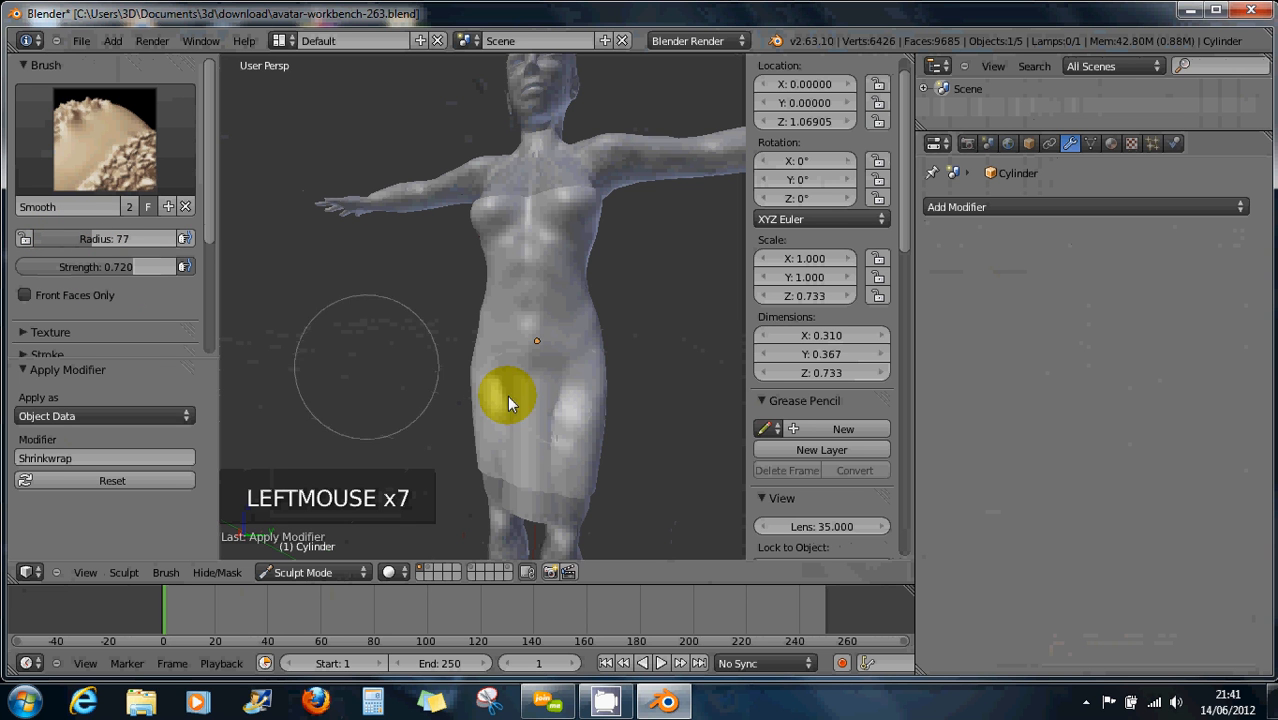
pyautogui.click(529, 398)
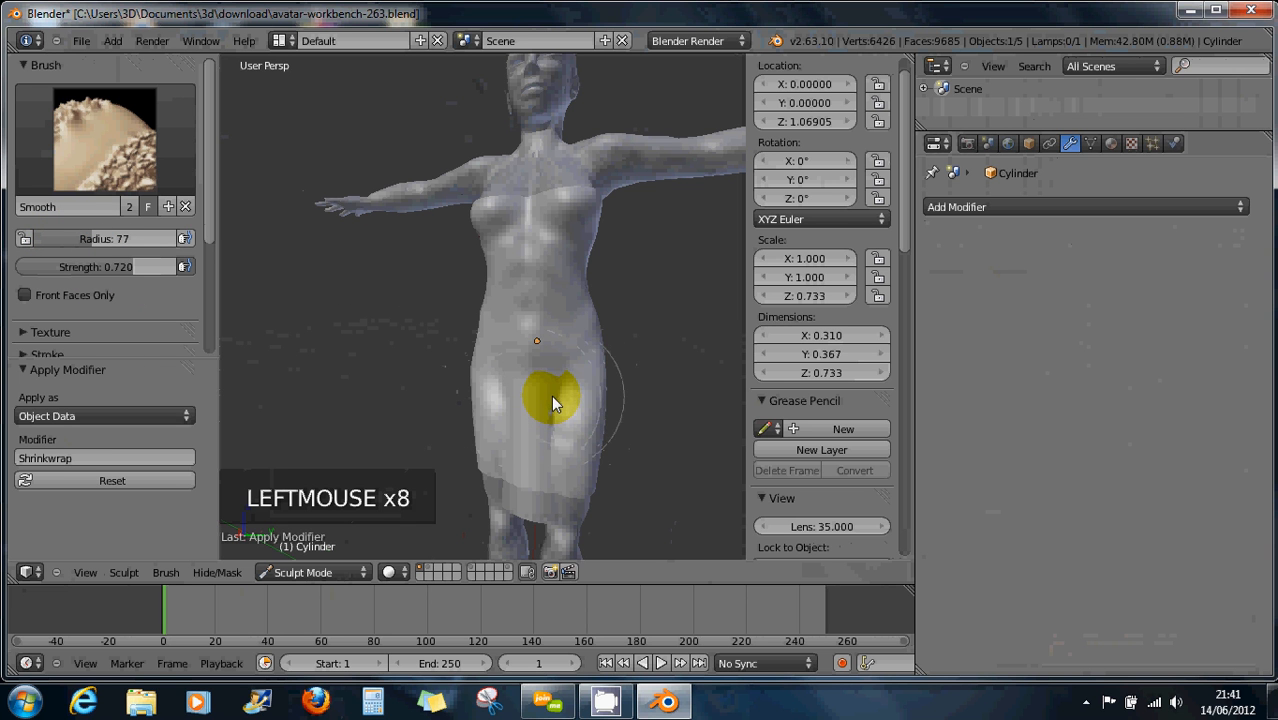
pyautogui.scroll(5, 551, 383)
pyautogui.click(557, 424)
pyautogui.moveTo(558, 425)
pyautogui.mouseDown()
pyautogui.moveTo(576, 376)
pyautogui.moveTo(562, 468)
pyautogui.moveTo(563, 422)
pyautogui.mouseUp()
pyautogui.click(420, 410)
pyautogui.scroll(-4, 510, 363)
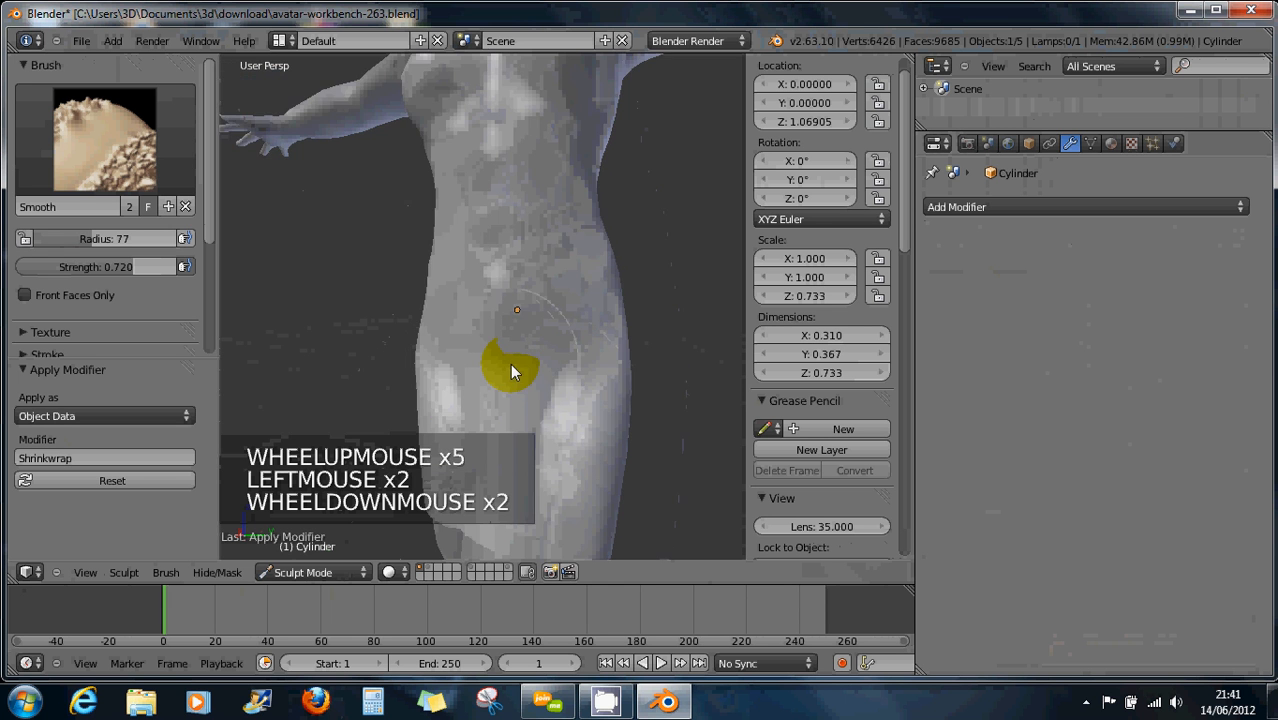
pyautogui.moveTo(518, 378); pyautogui.dragTo(638, 387, button='middle')
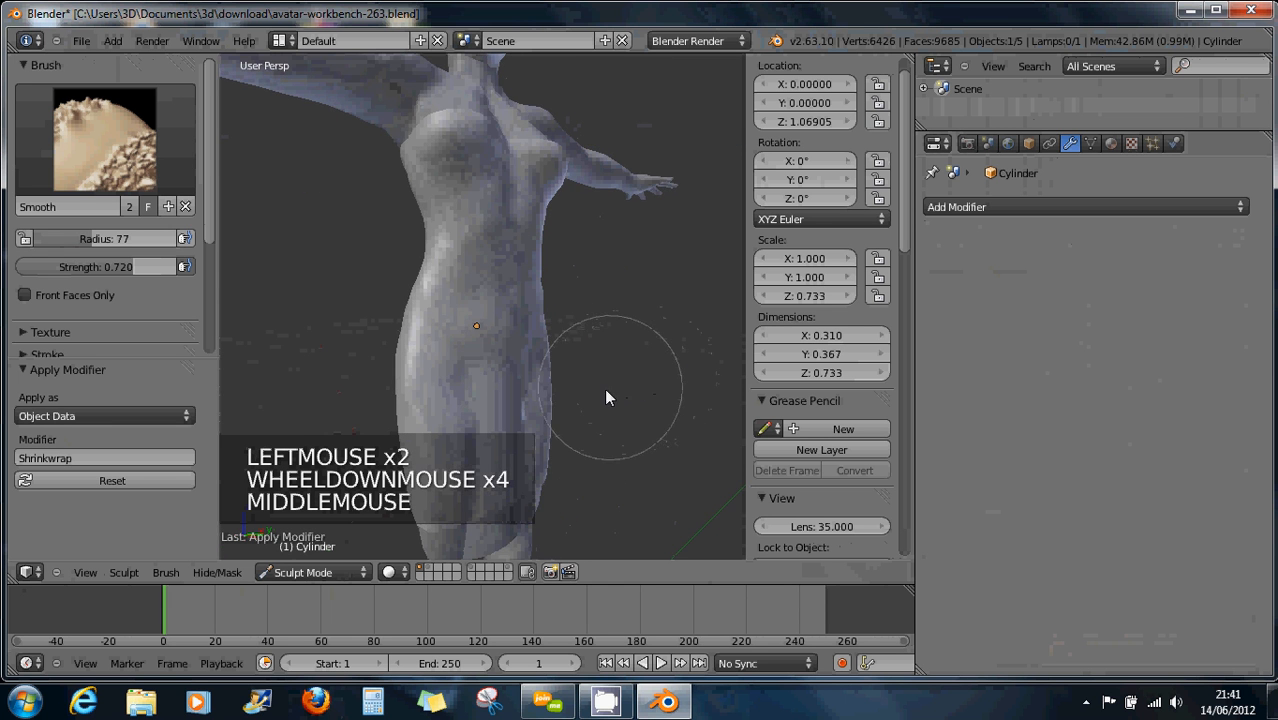
pyautogui.scroll(-2, 600, 385)
pyautogui.moveTo(520, 388)
pyautogui.mouseDown()
pyautogui.moveTo(503, 402)
pyautogui.moveTo(489, 381)
pyautogui.moveTo(503, 378)
pyautogui.mouseUp()
# Fill out the front of the skirt between and over the thighs with the sculpting brush named Brush
pyautogui.click(105, 150)
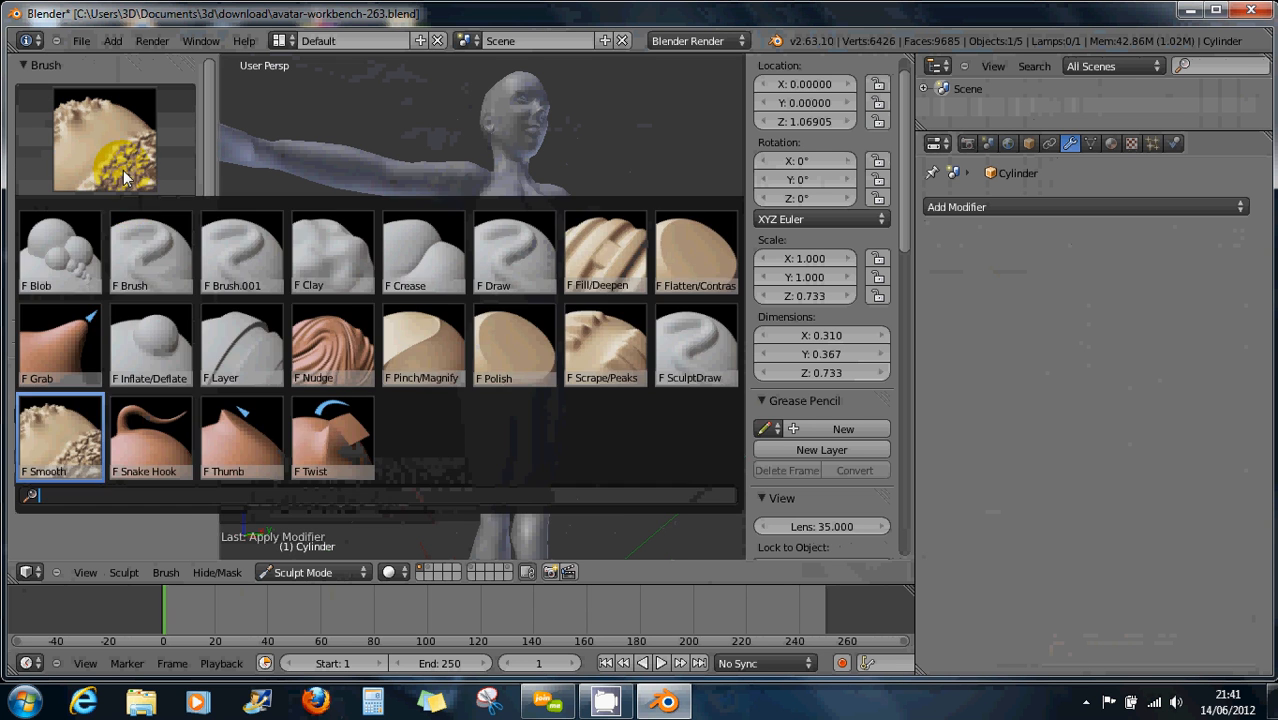
pyautogui.click(149, 252)
pyautogui.moveTo(509, 403); pyautogui.dragTo(510, 412)
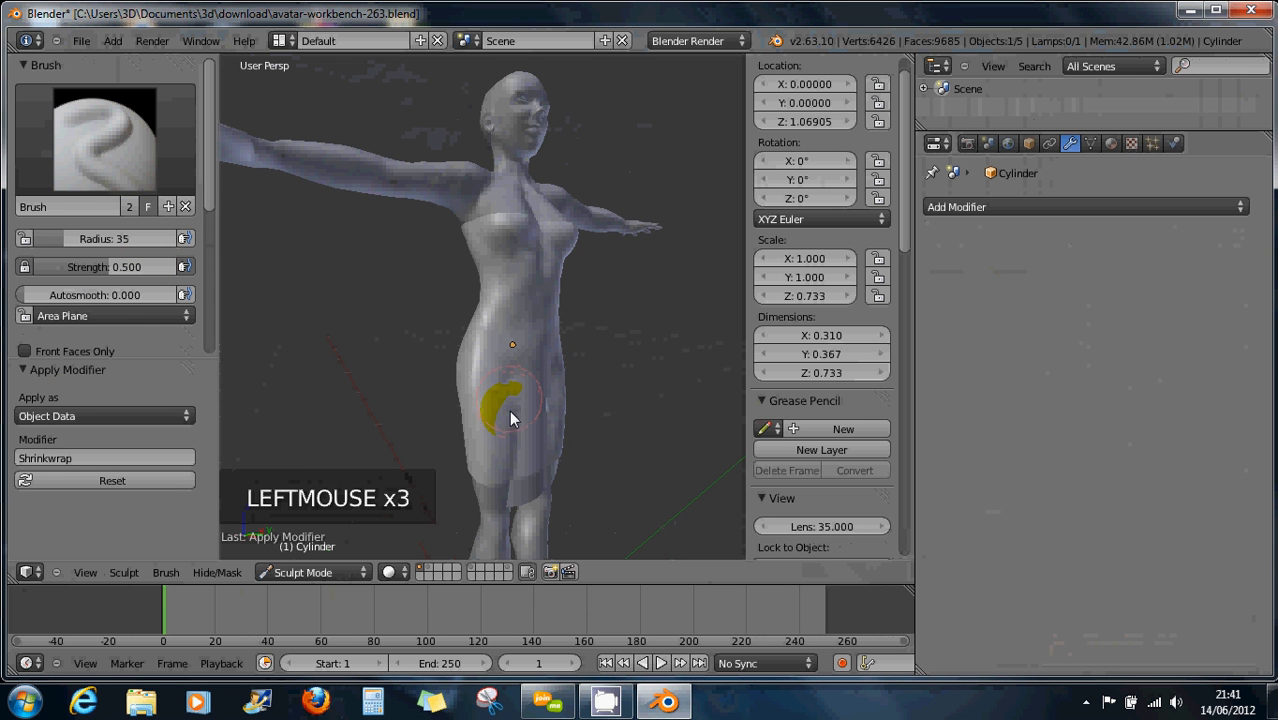
pyautogui.click(505, 405)
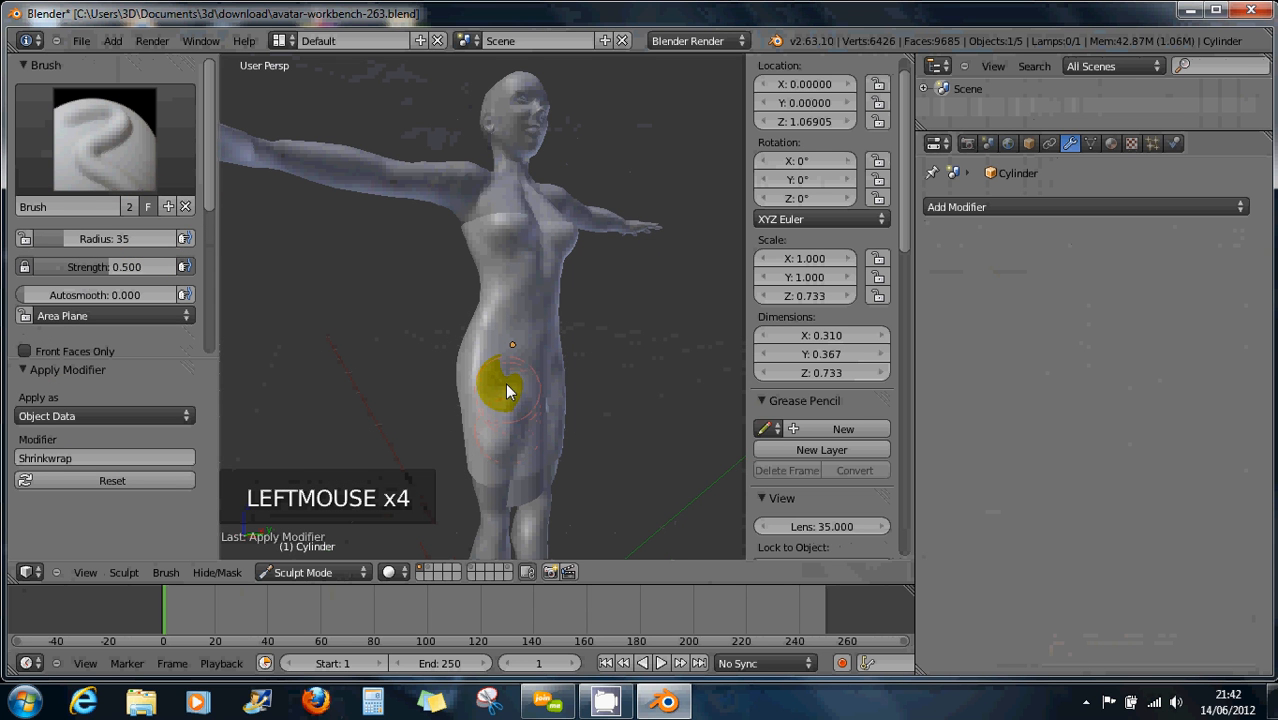
pyautogui.click(525, 388)
pyautogui.moveTo(541, 386); pyautogui.dragTo(453, 383, button='middle')
pyautogui.click(561, 378)
pyautogui.click(556, 396)
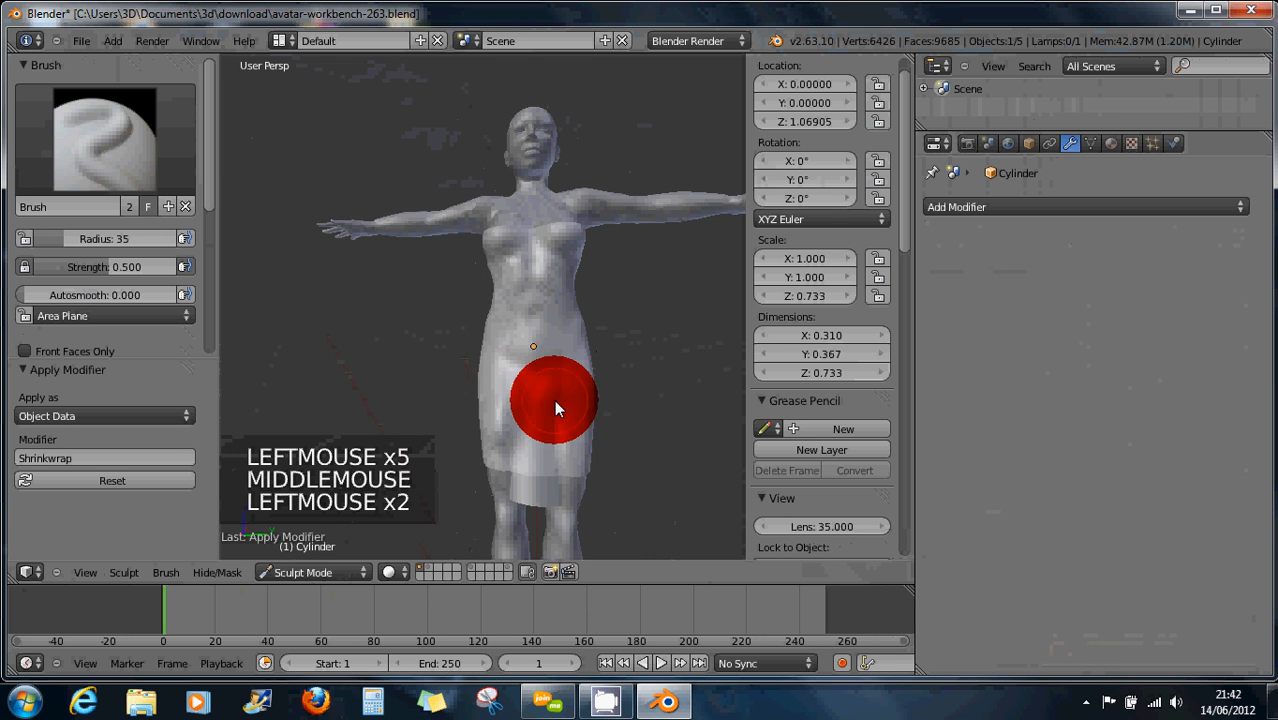
pyautogui.click(554, 402)
pyautogui.click(554, 420)
pyautogui.click(553, 437)
pyautogui.click(551, 446)
pyautogui.click(546, 453)
pyautogui.click(537, 457)
pyautogui.click(530, 452)
pyautogui.click(529, 438)
pyautogui.click(528, 424)
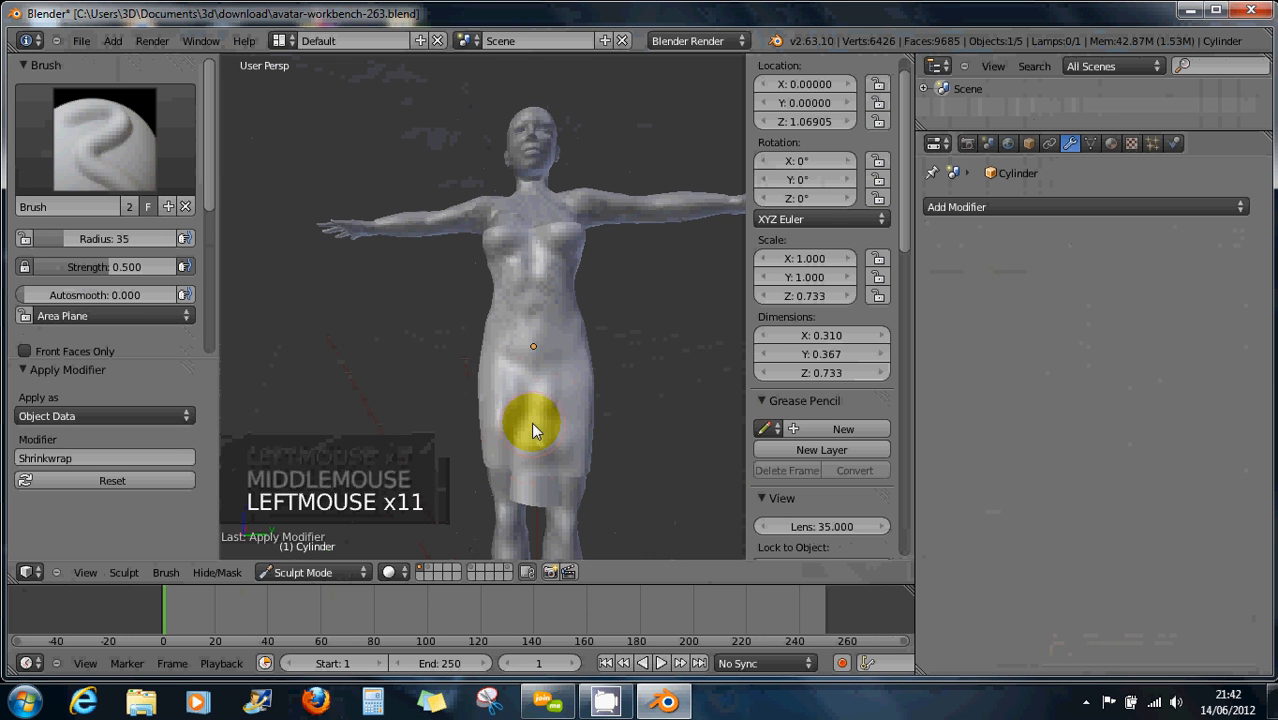
pyautogui.click(525, 404)
pyautogui.click(520, 384)
pyautogui.click(517, 364)
pyautogui.click(571, 386)
pyautogui.click(556, 424)
pyautogui.click(559, 426)
pyautogui.click(562, 428)
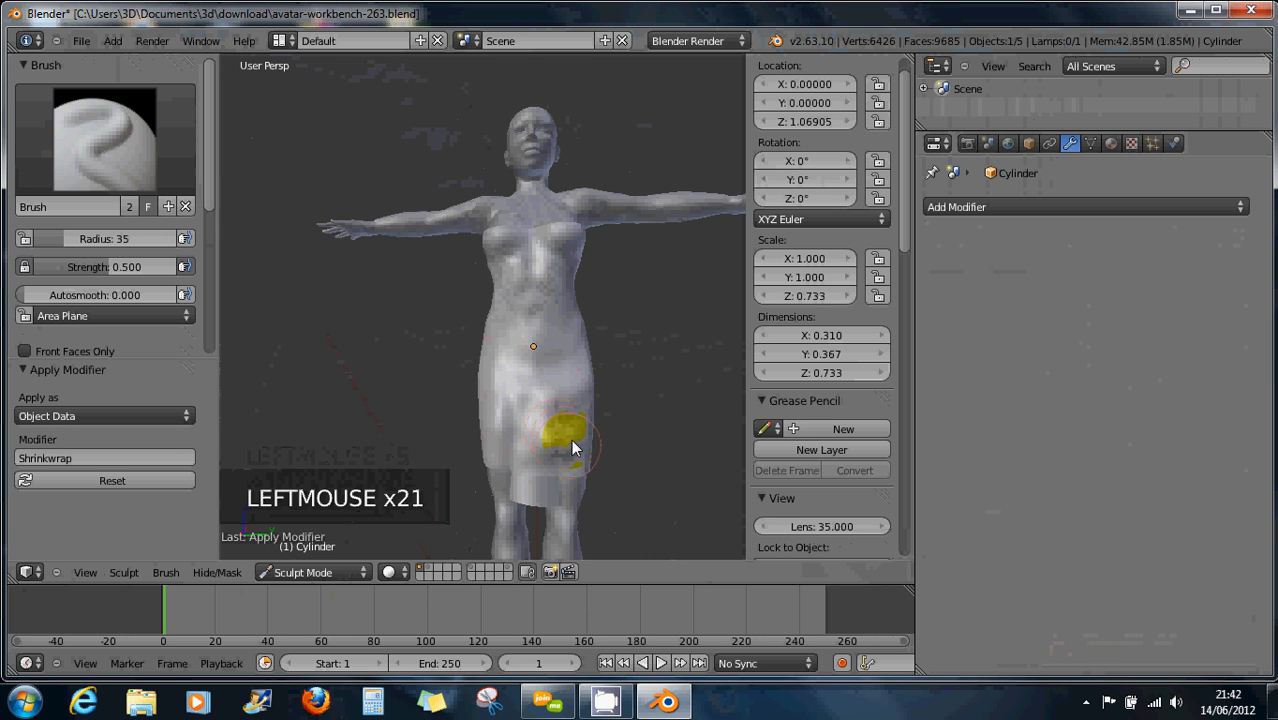
pyautogui.click(563, 420)
pyautogui.click(563, 413)
pyautogui.click(561, 395)
# Sculpt the crease below the buttocks on the back of the dress with the same brush
pyautogui.scroll(2, 542, 383)
pyautogui.scroll(1, 542, 383)
pyautogui.moveTo(542, 383); pyautogui.dragTo(572, 352, button='middle')
pyautogui.scroll(-2, 494, 368)
pyautogui.scroll(-2, 478, 367)
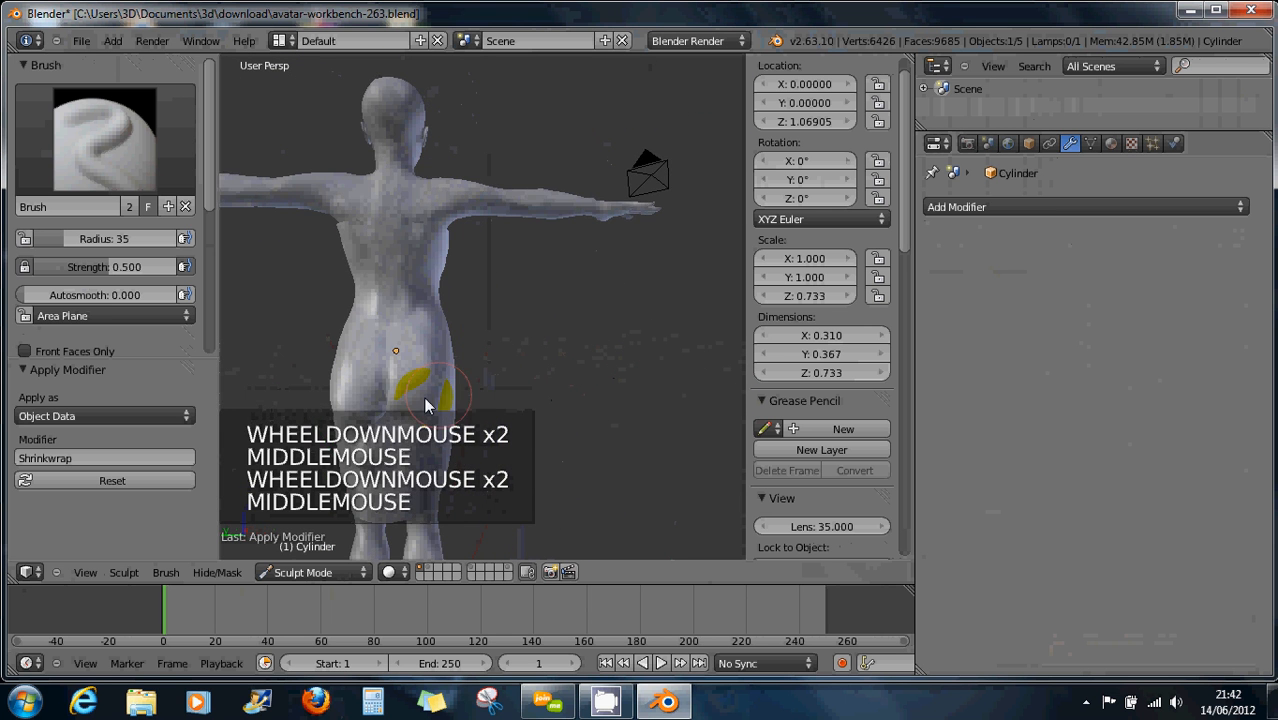
pyautogui.scroll(4, 414, 385)
pyautogui.moveTo(382, 369)
pyautogui.keyDown('shift'); pyautogui.mouseDown(button='middle')
pyautogui.moveTo(399, 337)
pyautogui.moveTo(528, 240)
pyautogui.mouseUp(button='middle'); pyautogui.keyUp('shift')
pyautogui.tripleClick(481, 375)
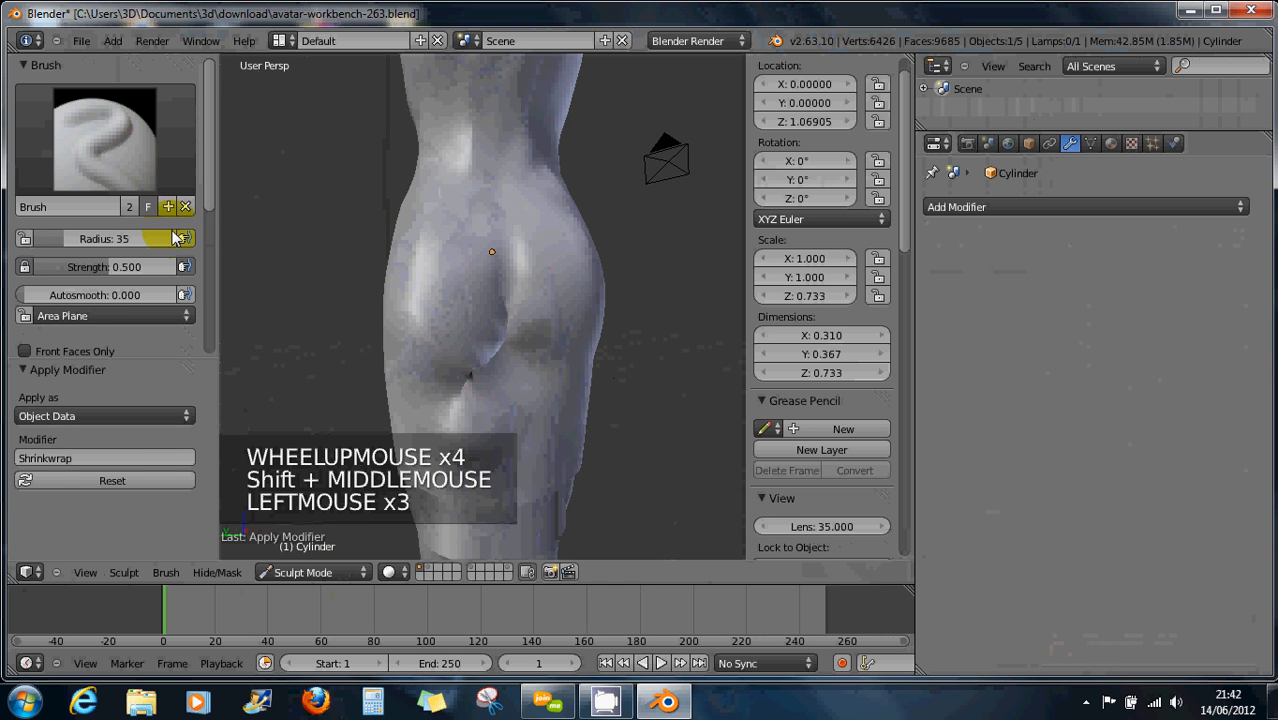
# Smooth the creased surface below the buttocks on the back of the dress with the Smooth brush
pyautogui.click(115, 150)
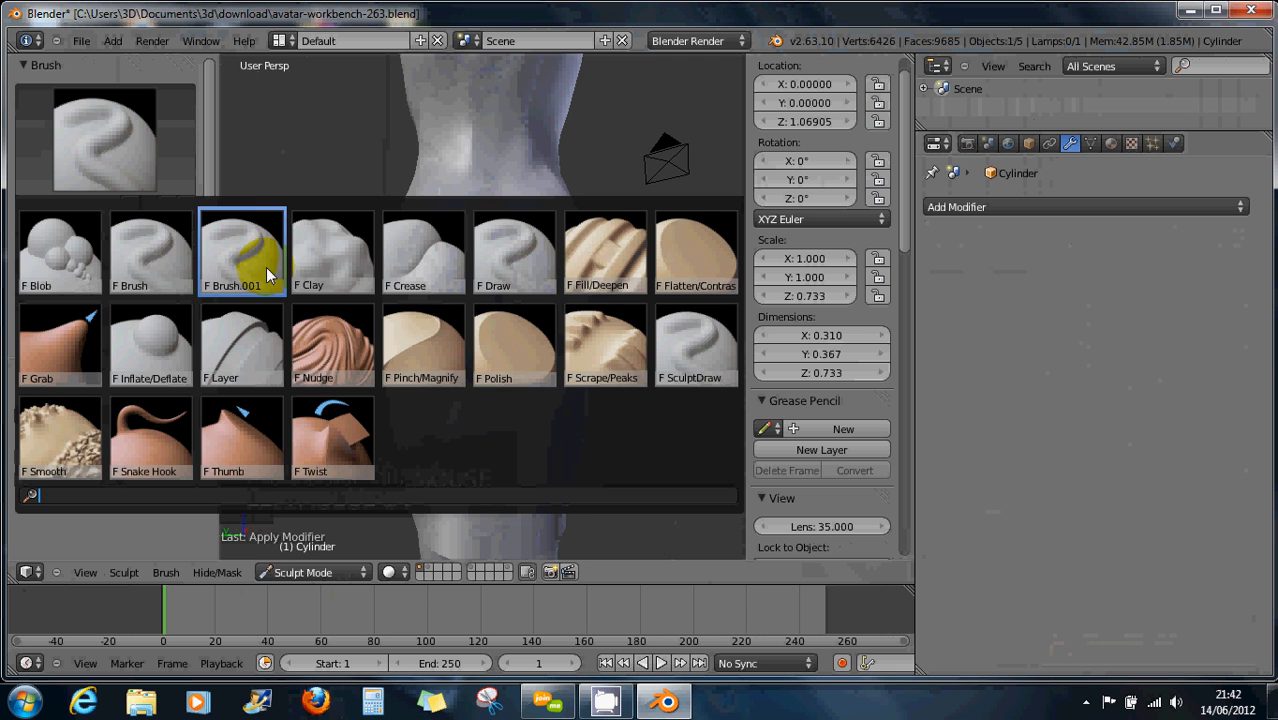
pyautogui.click(320, 262)
pyautogui.click(99, 147)
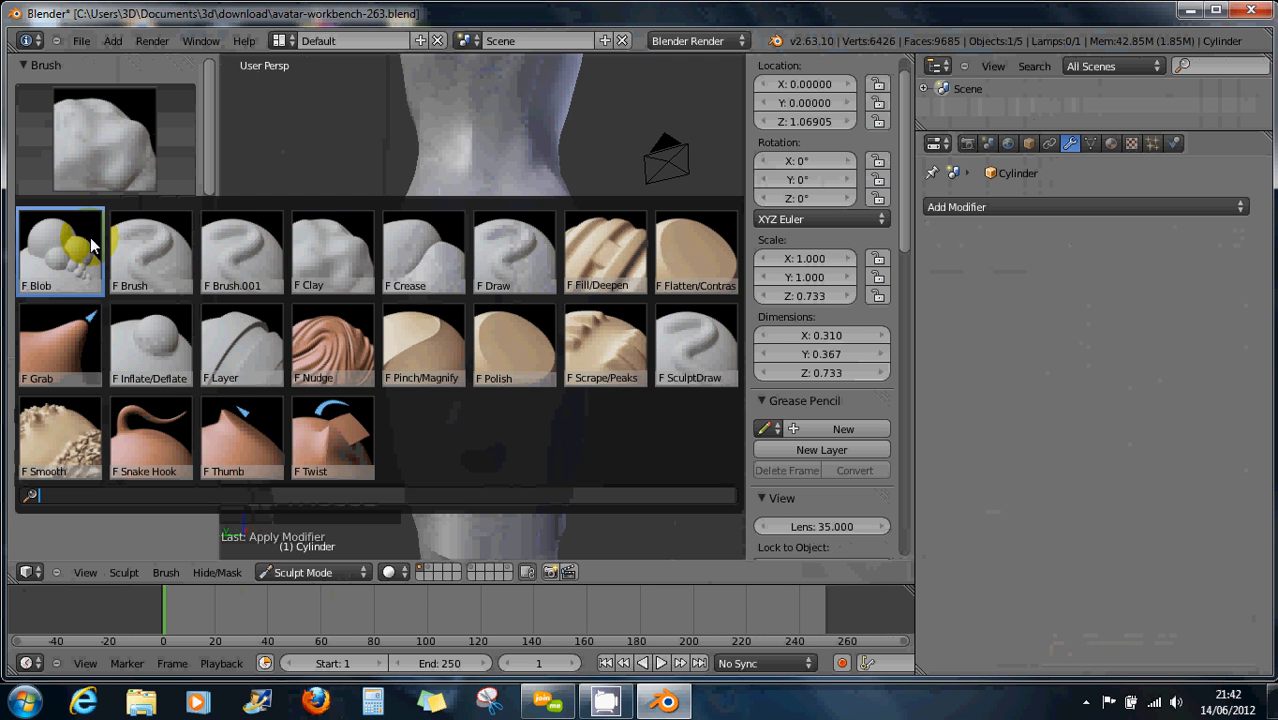
pyautogui.click(80, 430)
pyautogui.click(448, 408)
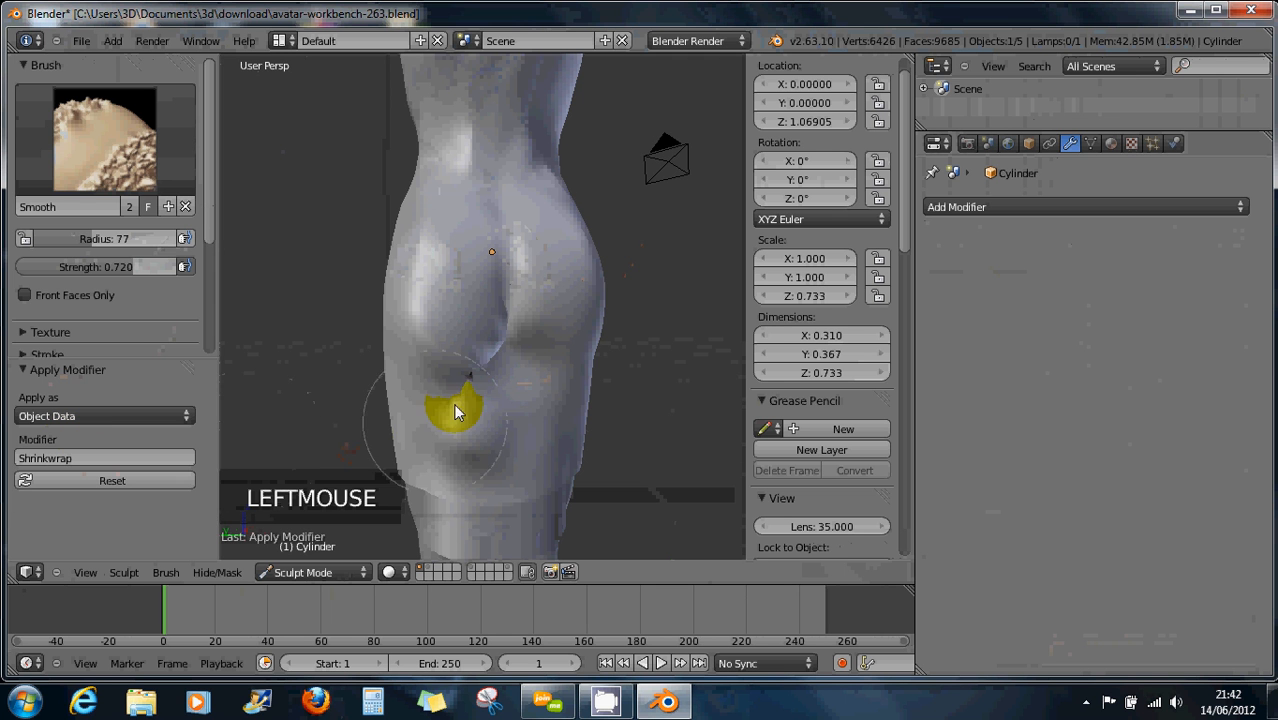
pyautogui.moveTo(455, 398)
pyautogui.mouseDown()
pyautogui.moveTo(466, 325)
pyautogui.moveTo(457, 407)
pyautogui.moveTo(475, 390)
pyautogui.mouseUp()
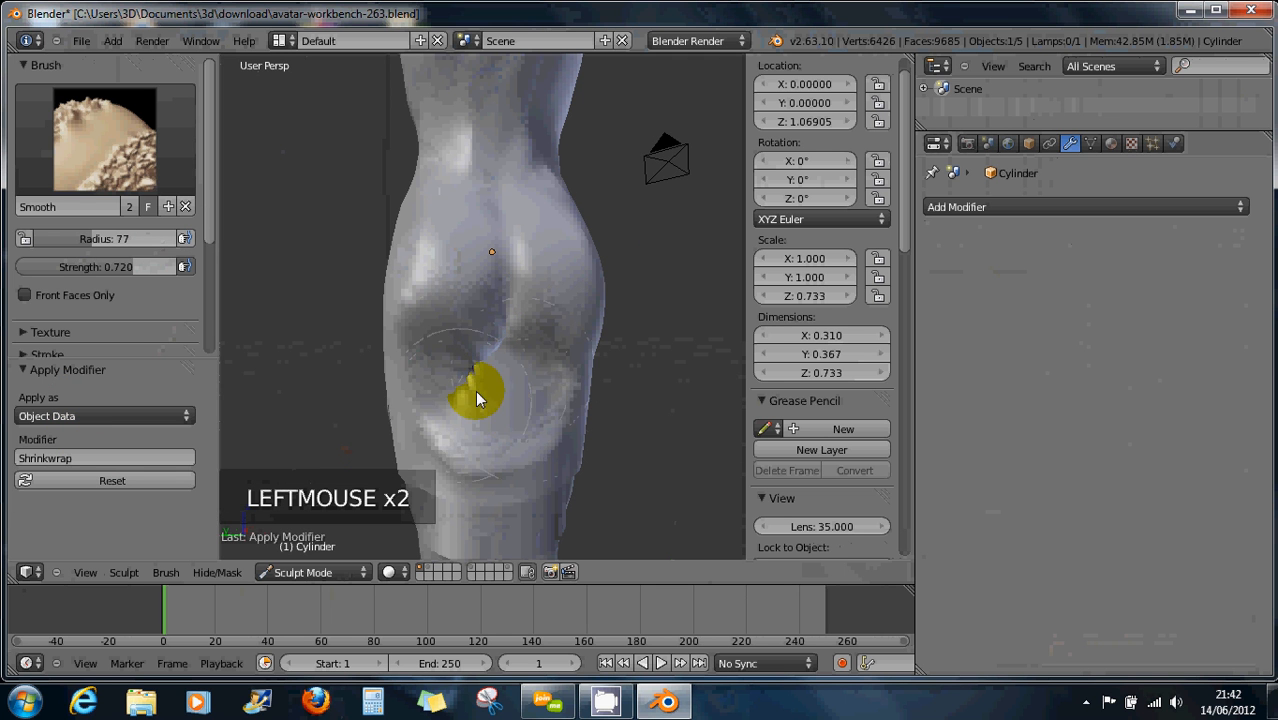
# Pull the back of the skirt downward from below the buttocks toward the thighs with the Grab brush
pyautogui.click(101, 144)
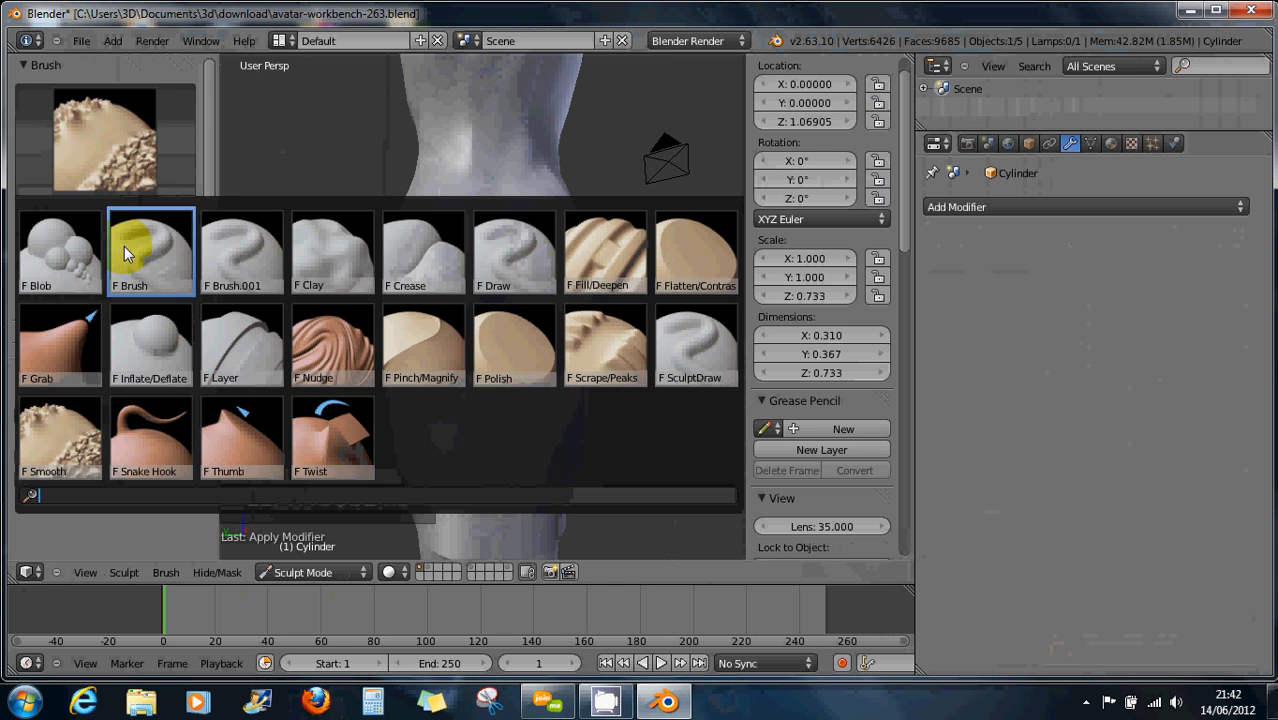
pyautogui.click(91, 322)
pyautogui.moveTo(525, 339); pyautogui.dragTo(523, 429)
pyautogui.moveTo(436, 369); pyautogui.dragTo(416, 434)
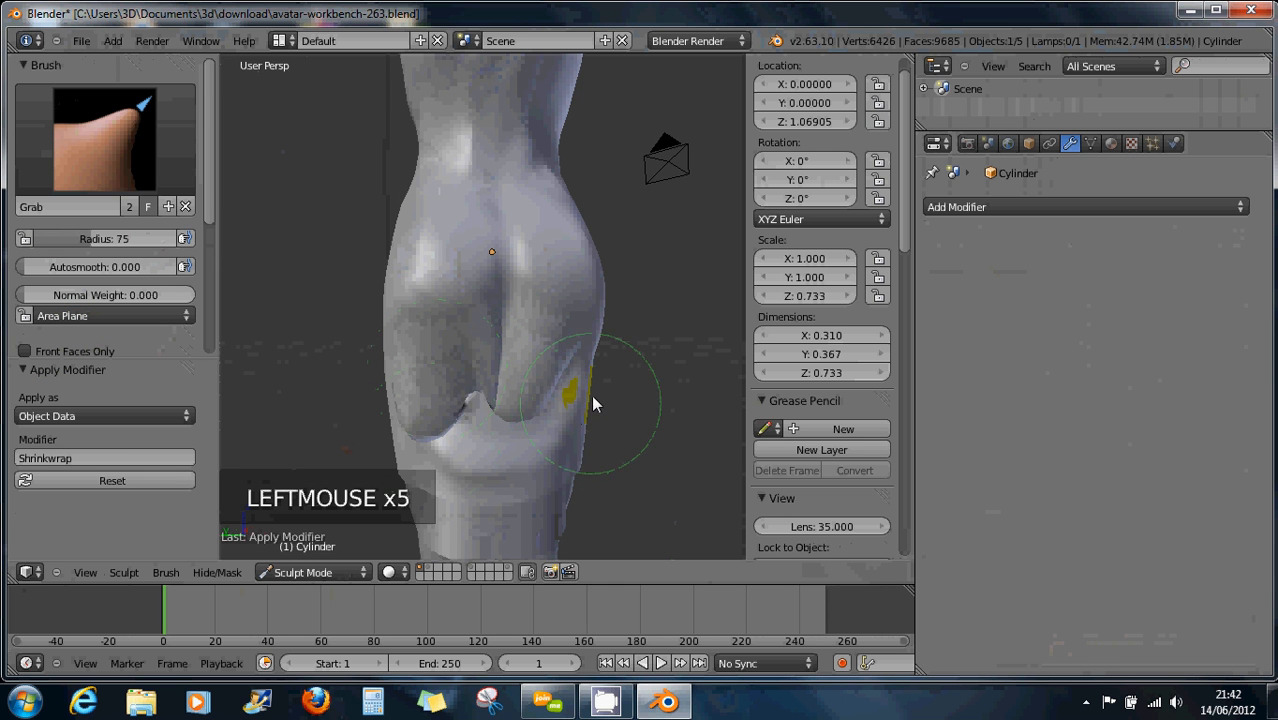
pyautogui.moveTo(588, 398)
pyautogui.mouseDown()
pyautogui.moveTo(599, 428)
pyautogui.moveTo(513, 430)
pyautogui.moveTo(417, 522)
pyautogui.mouseUp()
pyautogui.moveTo(523, 508); pyautogui.dragTo(557, 527)
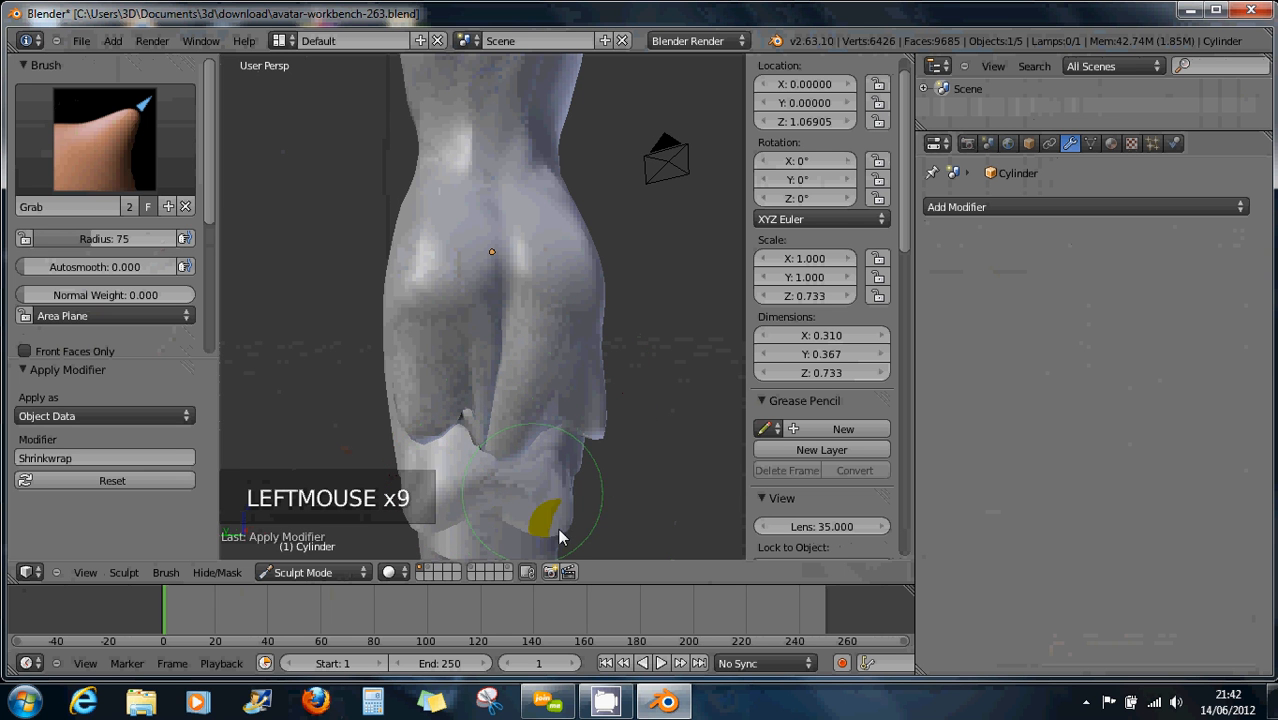
# Reshape the side and front of the skirt's lower edge around the thighs with the Grab brush
pyautogui.moveTo(557, 527)
pyautogui.mouseDown(button='middle')
pyautogui.moveTo(599, 434)
pyautogui.moveTo(503, 437)
pyautogui.mouseUp(button='middle')
pyautogui.scroll(-3, 542, 464)
pyautogui.scroll(-2, 580, 495)
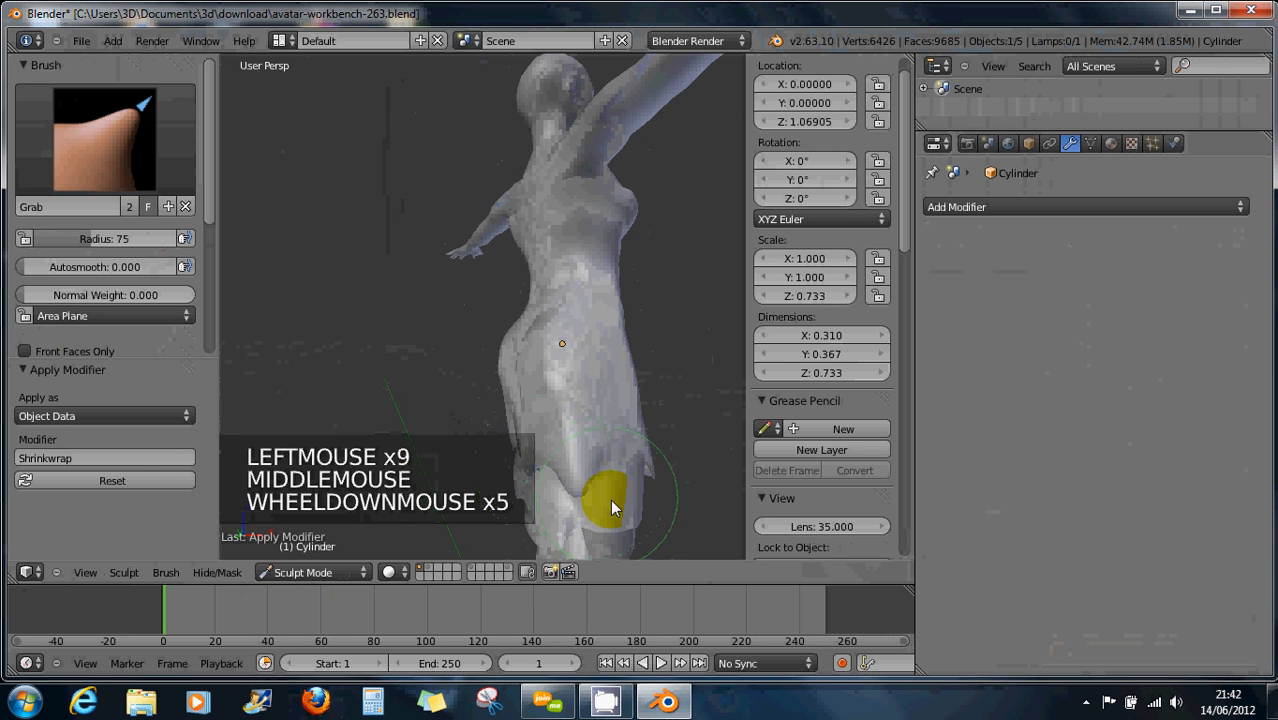
pyautogui.click(614, 536)
pyautogui.moveTo(630, 455); pyautogui.dragTo(592, 493, button='middle')
pyautogui.scroll(-3, 585, 456)
pyautogui.click(614, 503)
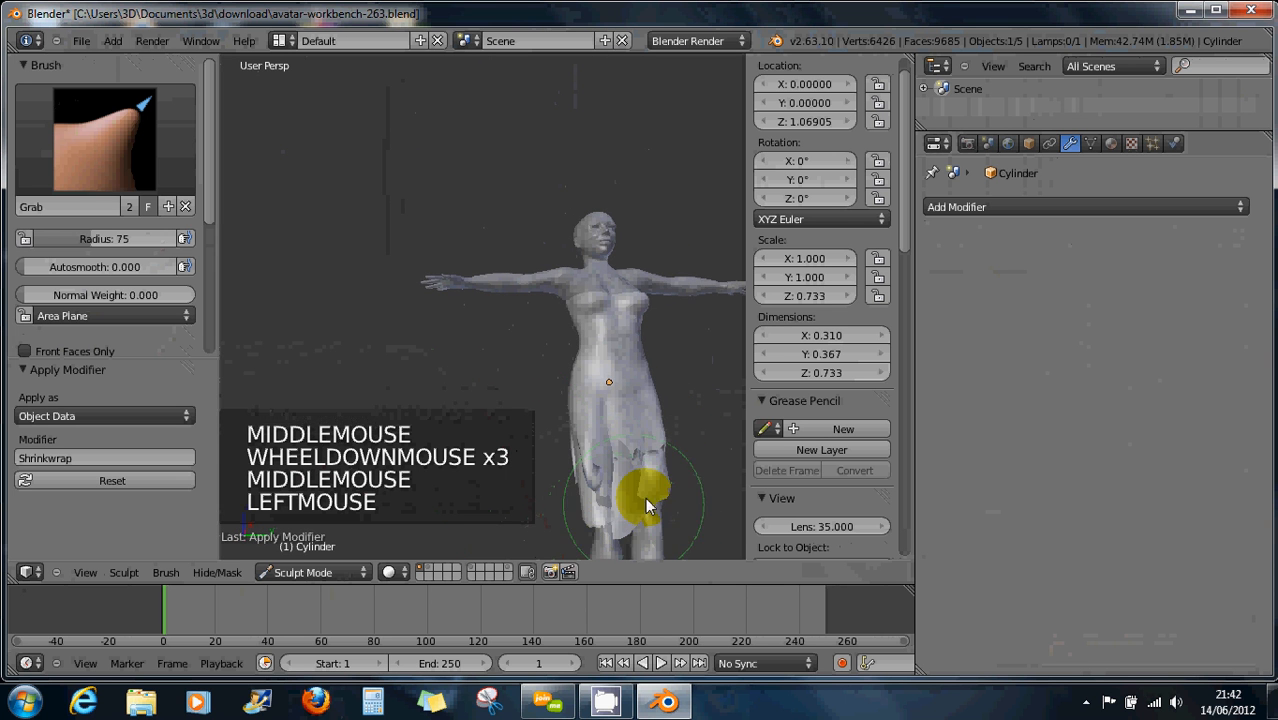
pyautogui.moveTo(652, 505); pyautogui.dragTo(635, 417)
# Pull the dress outward into points at the sides of the waist and hips with the Grab brush
pyautogui.keyDown('shift'); pyautogui.moveTo(626, 382); pyautogui.dragTo(607, 458, button='middle'); pyautogui.keyUp('shift')
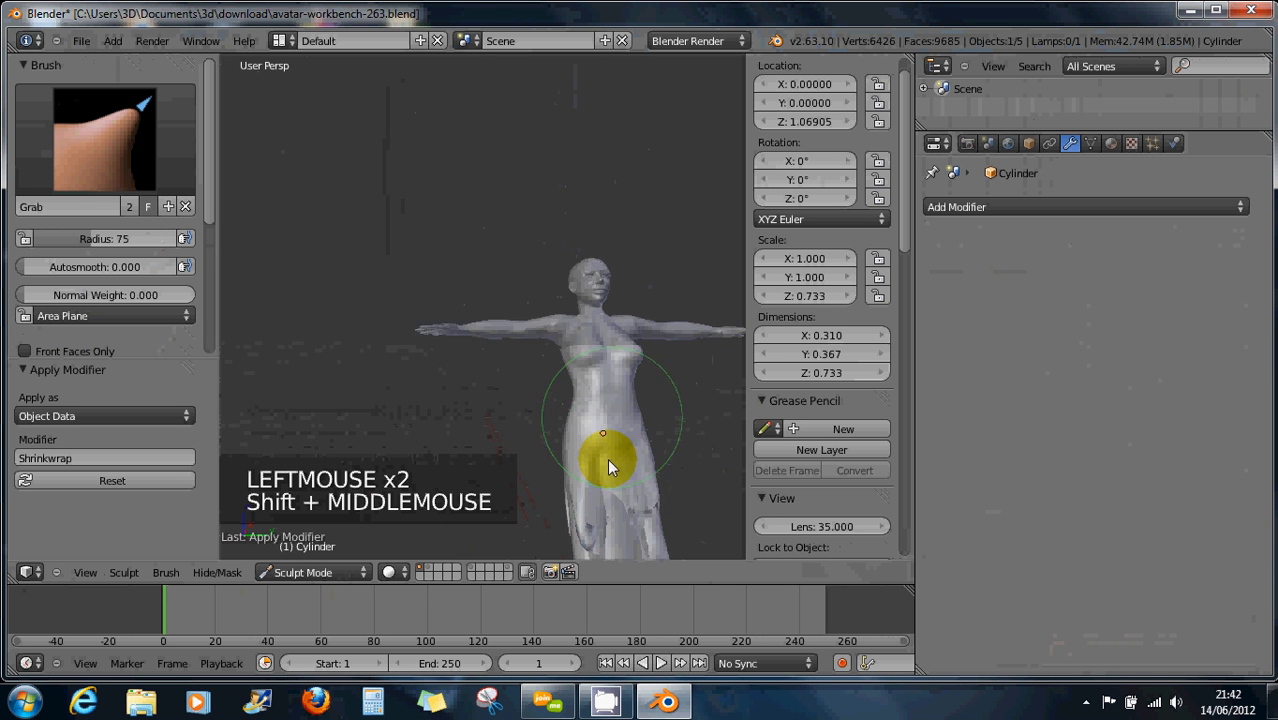
pyautogui.scroll(6, 606, 488)
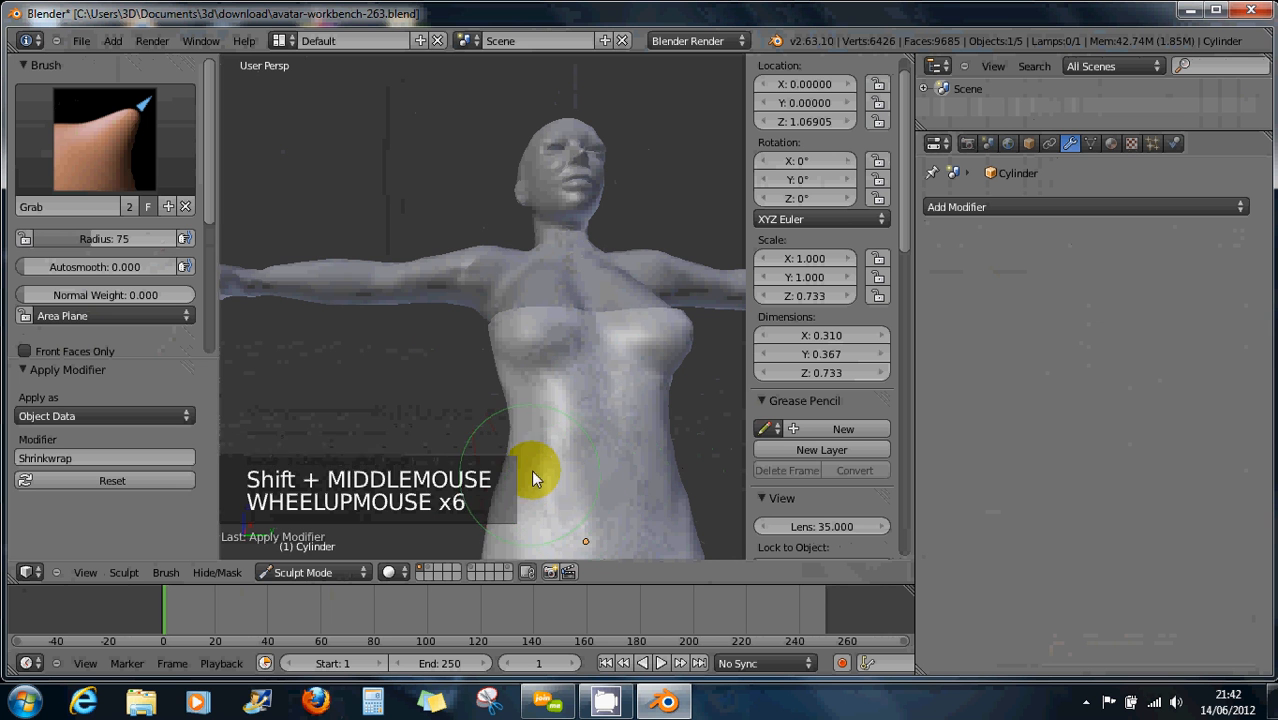
pyautogui.moveTo(533, 474); pyautogui.dragTo(428, 487)
pyautogui.moveTo(656, 474); pyautogui.dragTo(753, 483)
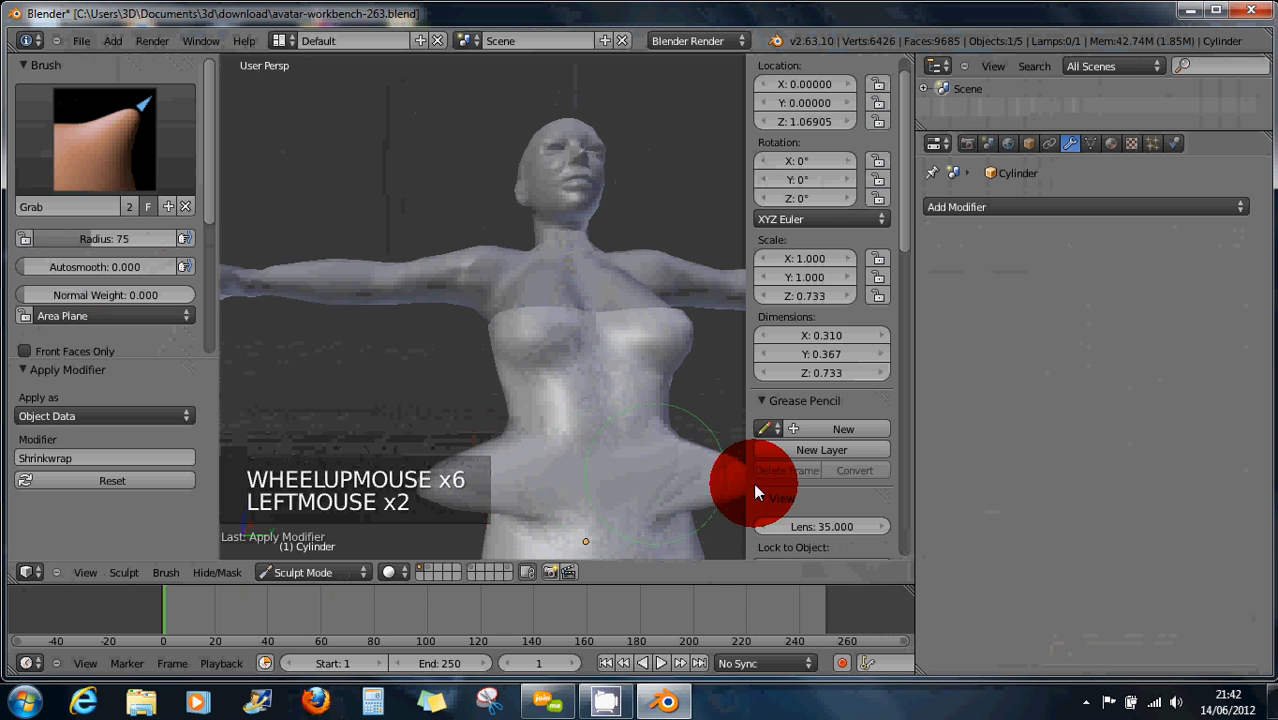
pyautogui.moveTo(581, 478)
pyautogui.keyDown('shift'); pyautogui.mouseDown(button='middle')
pyautogui.moveTo(668, 380)
pyautogui.moveTo(601, 441)
pyautogui.mouseUp(button='middle'); pyautogui.keyUp('shift')
pyautogui.moveTo(601, 441); pyautogui.dragTo(504, 428)
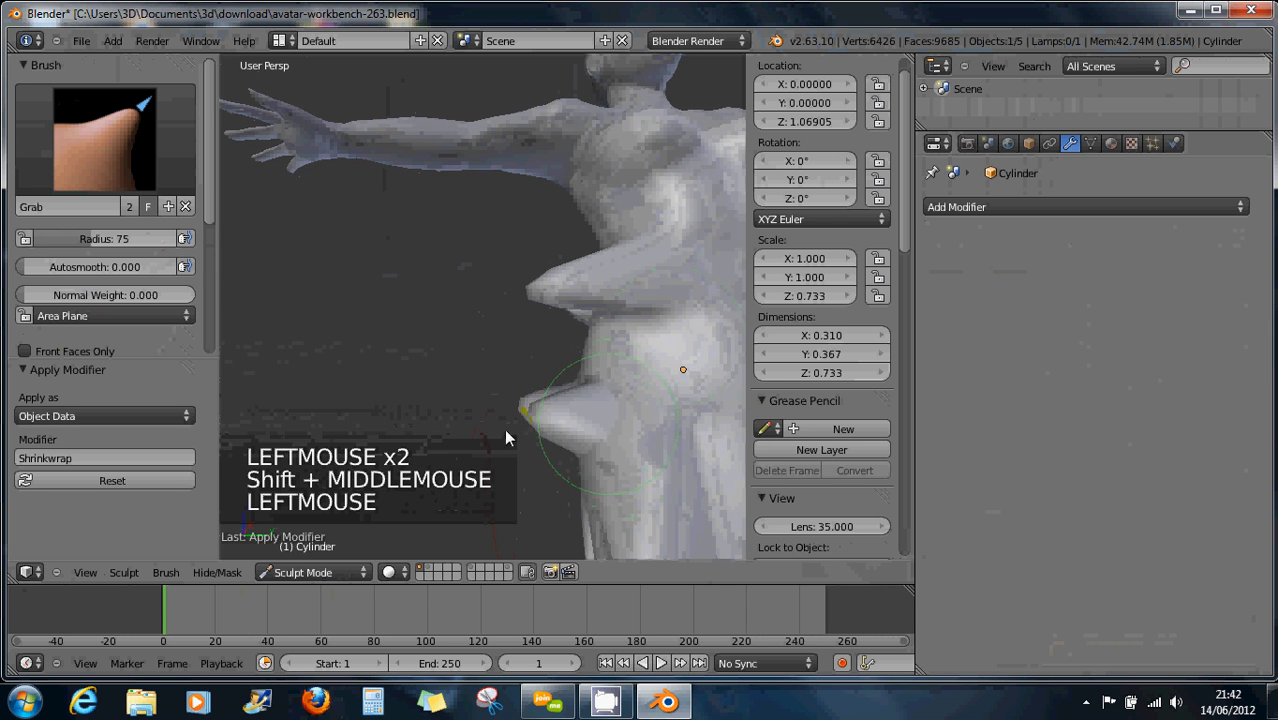
pyautogui.moveTo(582, 451)
pyautogui.keyDown('shift'); pyautogui.mouseDown(button='middle')
pyautogui.moveTo(637, 406)
pyautogui.moveTo(441, 368)
pyautogui.mouseUp(button='middle'); pyautogui.keyUp('shift')
pyautogui.moveTo(441, 368)
pyautogui.mouseDown()
pyautogui.moveTo(414, 342)
pyautogui.moveTo(516, 419)
pyautogui.moveTo(505, 410)
pyautogui.mouseUp()
# Pull another point outward from the dress's waist, working from the side of the avatar with the Grab brush
pyautogui.moveTo(471, 285)
pyautogui.keyDown('shift'); pyautogui.mouseDown(button='middle')
pyautogui.moveTo(268, 333)
pyautogui.moveTo(238, 303)
pyautogui.moveTo(921, 334)
pyautogui.mouseUp(button='middle'); pyautogui.keyUp('shift')
pyautogui.keyDown('shift'); pyautogui.moveTo(603, 302); pyautogui.dragTo(435, 361, button='middle'); pyautogui.keyUp('shift')
pyautogui.scroll(1, 434, 366)
pyautogui.moveTo(435, 368)
pyautogui.mouseDown()
pyautogui.moveTo(511, 389)
pyautogui.moveTo(520, 357)
pyautogui.mouseUp()
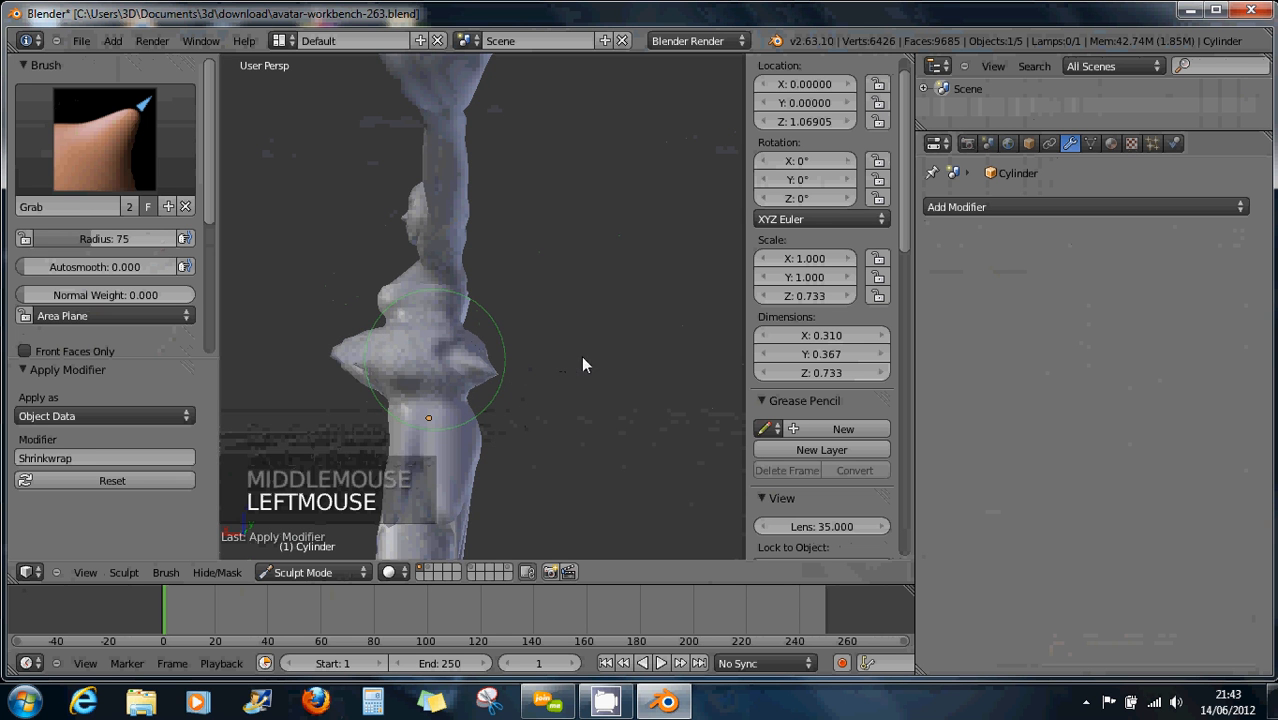
pyautogui.moveTo(362, 353)
pyautogui.keyDown('shift'); pyautogui.mouseDown(button='middle')
pyautogui.moveTo(665, 394)
pyautogui.moveTo(665, 419)
pyautogui.moveTo(631, 322)
pyautogui.moveTo(598, 356)
pyautogui.mouseUp(button='middle'); pyautogui.keyUp('shift')
pyautogui.scroll(-2, 665, 419)
pyautogui.scroll(4, 594, 314)
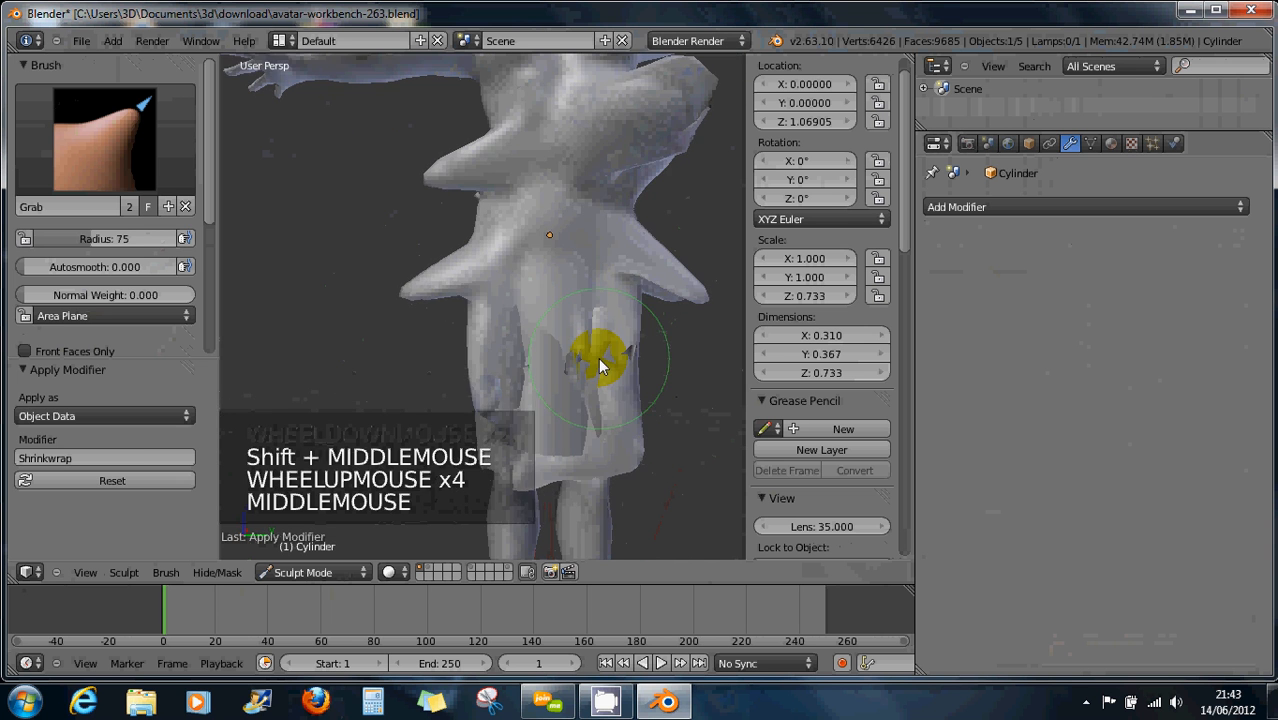
# Smooth the torn-looking front of the skirt between the thighs with the Smooth brush
pyautogui.scroll(-1, 598, 356)
pyautogui.click(126, 183)
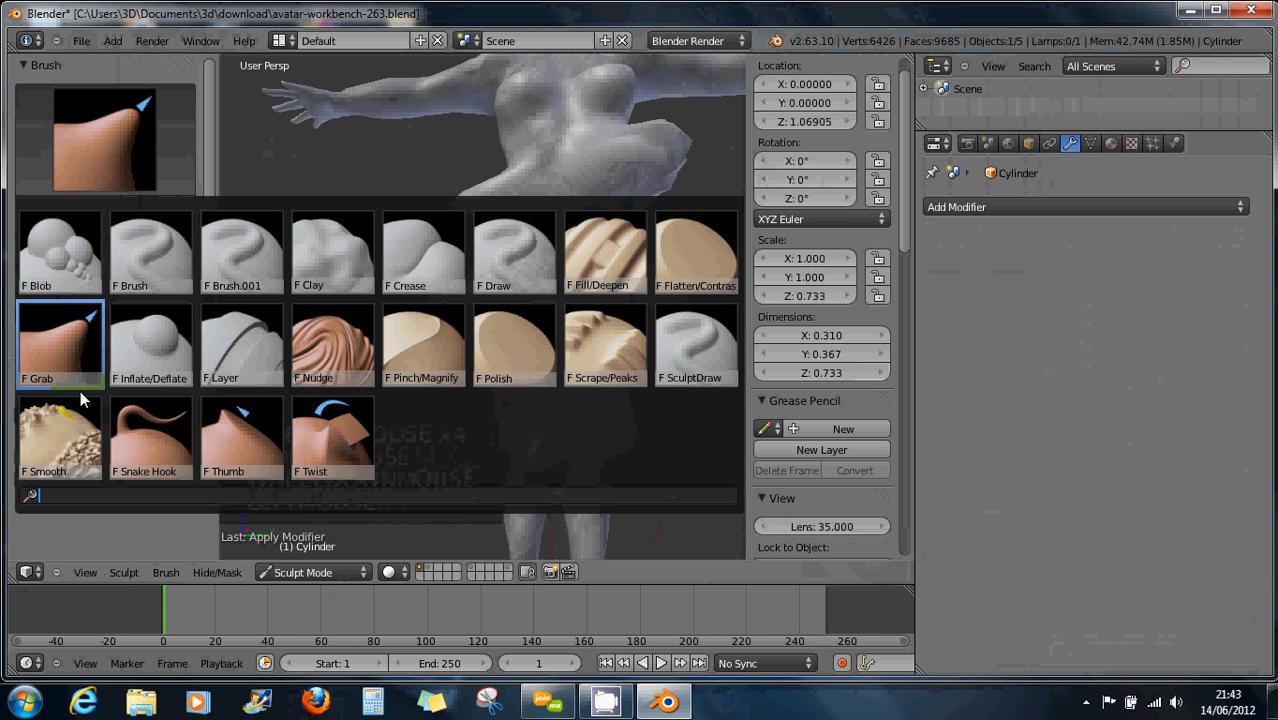
pyautogui.click(60, 440)
pyautogui.moveTo(585, 337)
pyautogui.mouseDown()
pyautogui.moveTo(600, 337)
pyautogui.moveTo(551, 365)
pyautogui.mouseUp()
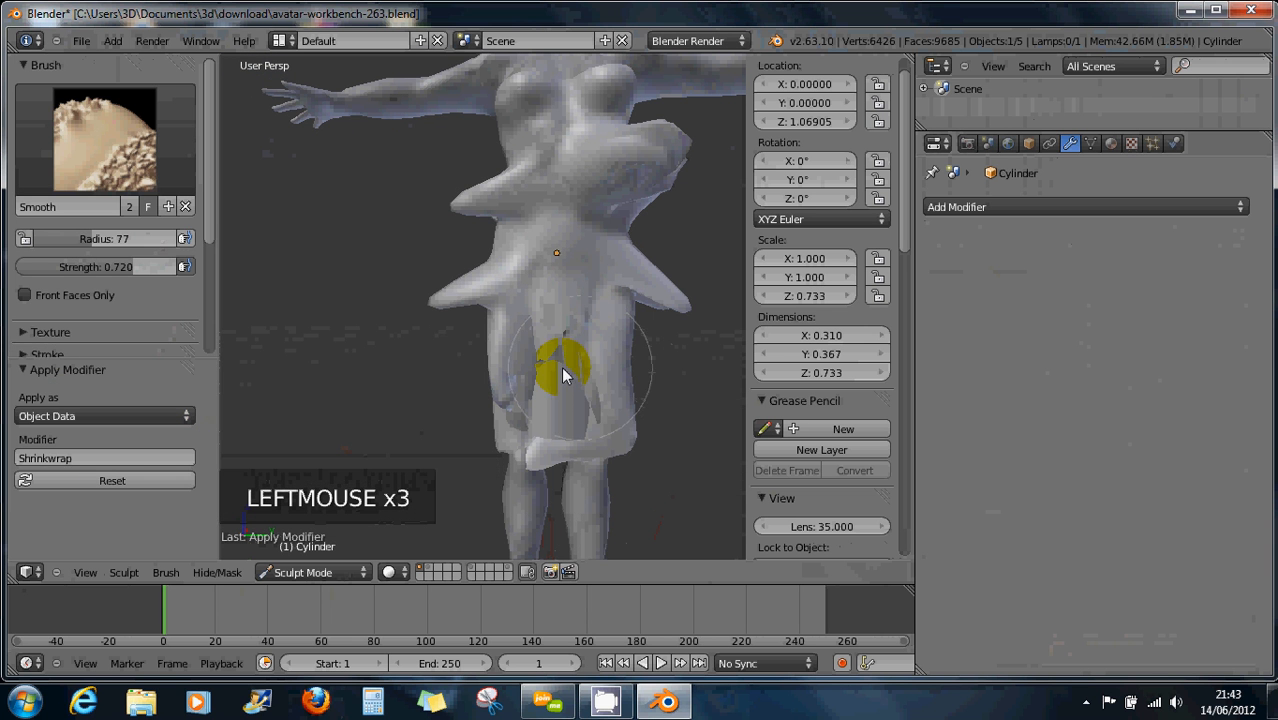
# Set the Smooth brush to radius 108, strength 0.375 and Front Faces Only, and smooth the dress's front and waist
pyautogui.moveTo(145, 266)
pyautogui.mouseDown()
pyautogui.moveTo(77, 268)
pyautogui.moveTo(103, 243)
pyautogui.mouseUp()
pyautogui.click(88, 297)
pyautogui.moveTo(605, 337)
pyautogui.mouseDown()
pyautogui.moveTo(525, 331)
pyautogui.moveTo(502, 382)
pyautogui.moveTo(585, 328)
pyautogui.moveTo(563, 335)
pyautogui.moveTo(576, 368)
pyautogui.moveTo(680, 163)
pyautogui.moveTo(656, 207)
pyautogui.mouseUp()
pyautogui.moveTo(654, 201); pyautogui.dragTo(545, 212, button='middle')
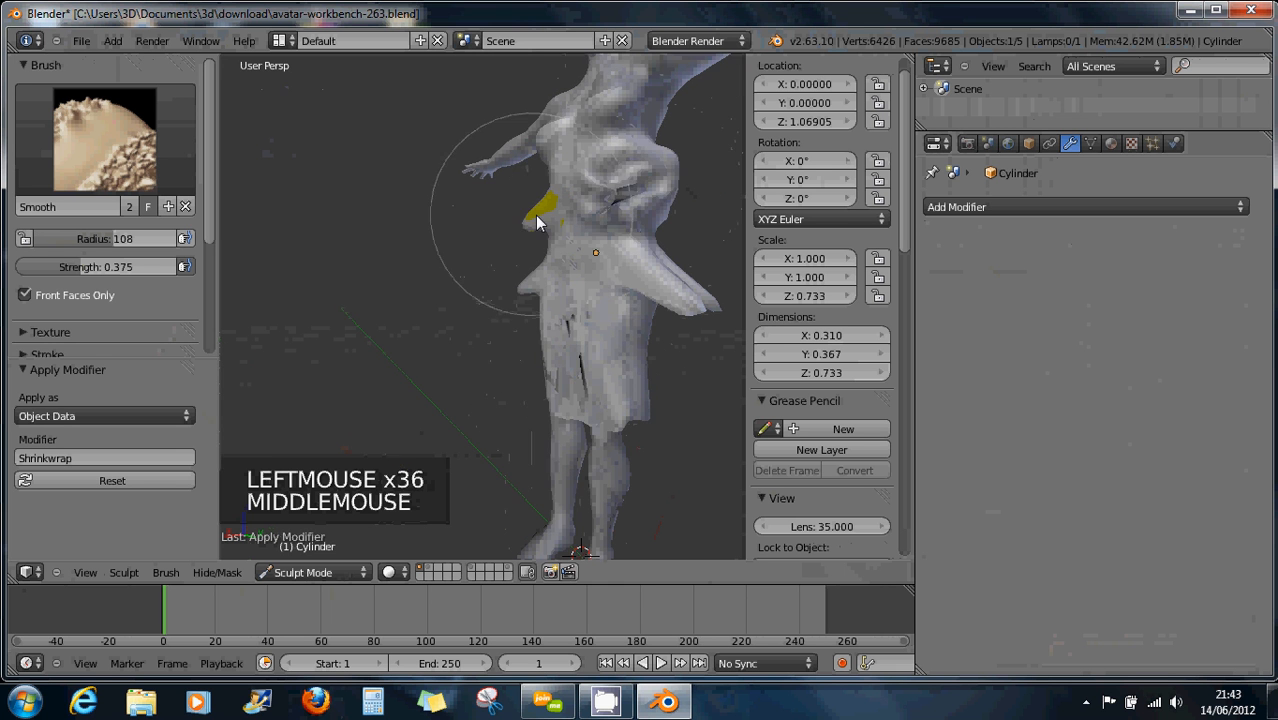
pyautogui.moveTo(545, 212)
pyautogui.mouseDown()
pyautogui.moveTo(608, 194)
pyautogui.moveTo(613, 214)
pyautogui.moveTo(590, 209)
pyautogui.moveTo(577, 226)
pyautogui.mouseUp()
# Smooth the protruding areas around the sides and back of the dress with the Smooth brush
pyautogui.moveTo(577, 226); pyautogui.dragTo(682, 246, button='middle')
pyautogui.moveTo(502, 258)
pyautogui.mouseDown()
pyautogui.moveTo(532, 327)
pyautogui.moveTo(571, 357)
pyautogui.moveTo(509, 341)
pyautogui.mouseUp()
pyautogui.moveTo(509, 341); pyautogui.dragTo(680, 318, button='middle')
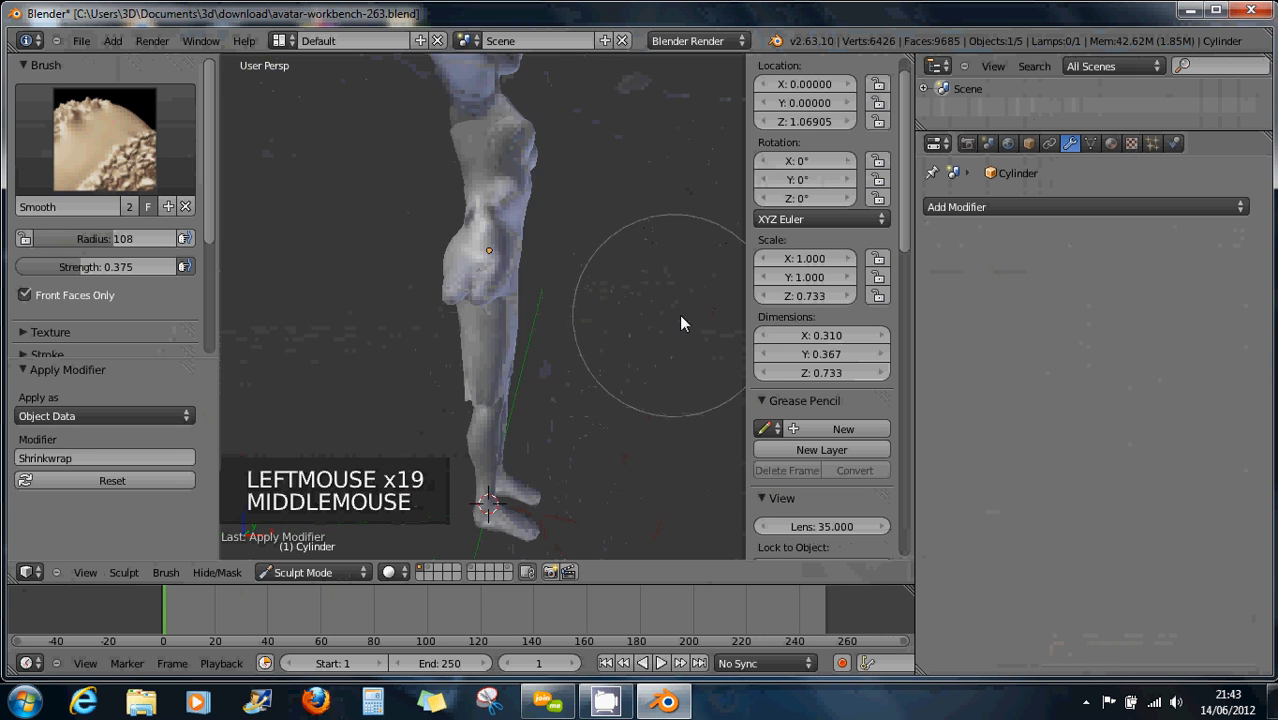
pyautogui.moveTo(478, 266); pyautogui.dragTo(461, 279)
pyautogui.moveTo(461, 279); pyautogui.dragTo(627, 290, button='middle')
pyautogui.moveTo(422, 222)
pyautogui.mouseDown()
pyautogui.moveTo(365, 257)
pyautogui.moveTo(362, 334)
pyautogui.moveTo(448, 318)
pyautogui.moveTo(416, 308)
pyautogui.mouseUp()
pyautogui.moveTo(416, 308)
pyautogui.mouseDown(button='middle')
pyautogui.moveTo(580, 308)
pyautogui.moveTo(379, 320)
pyautogui.mouseUp(button='middle')
pyautogui.moveTo(379, 320)
pyautogui.mouseDown()
pyautogui.moveTo(434, 332)
pyautogui.moveTo(404, 303)
pyautogui.mouseUp()
# Examine the smoothed dress at the chest, waist and hips from several angles and distances
pyautogui.scroll(-4, 408, 304)
pyautogui.moveTo(410, 305)
pyautogui.mouseDown(button='middle')
pyautogui.moveTo(268, 272)
pyautogui.moveTo(490, 263)
pyautogui.moveTo(375, 268)
pyautogui.moveTo(427, 289)
pyautogui.mouseUp(button='middle')
pyautogui.scroll(7, 503, 318)
pyautogui.scroll(2, 503, 316)
pyautogui.moveTo(503, 316); pyautogui.dragTo(470, 332, button='middle')
pyautogui.scroll(5, 470, 330)
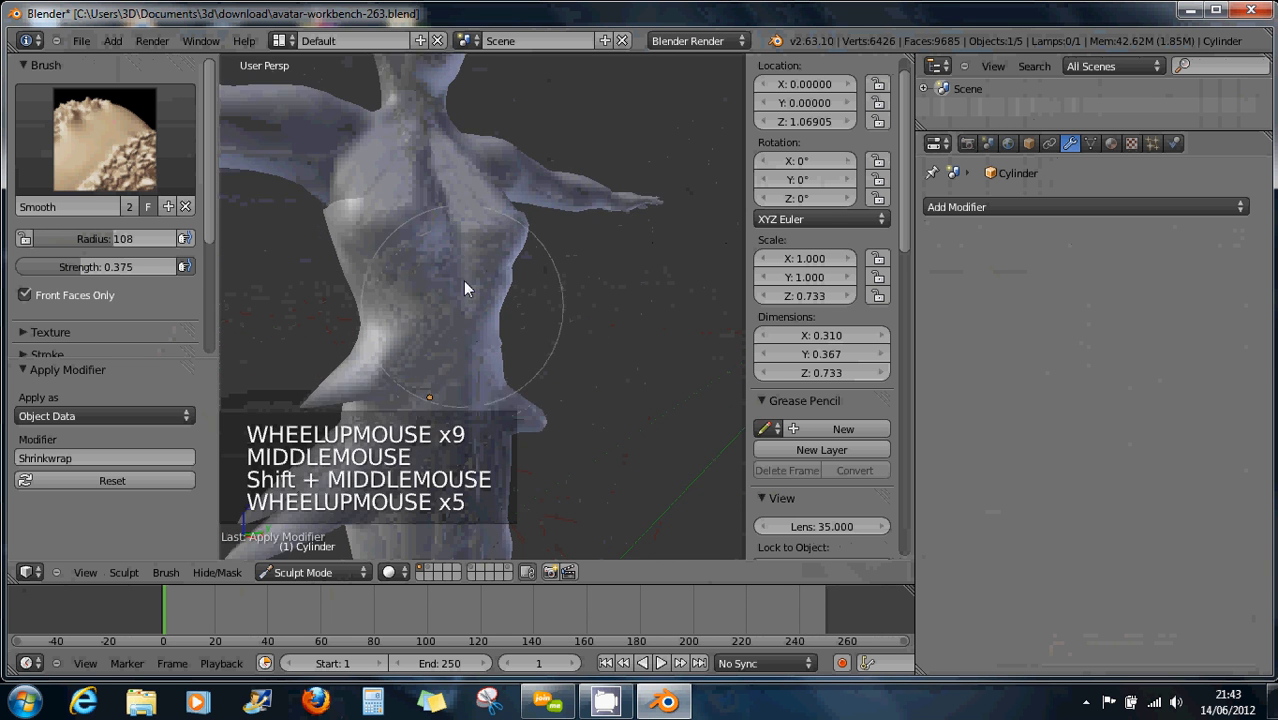
pyautogui.moveTo(468, 285)
pyautogui.mouseDown(button='middle')
pyautogui.moveTo(431, 316)
pyautogui.moveTo(476, 278)
pyautogui.mouseUp(button='middle')
pyautogui.scroll(1, 477, 265)
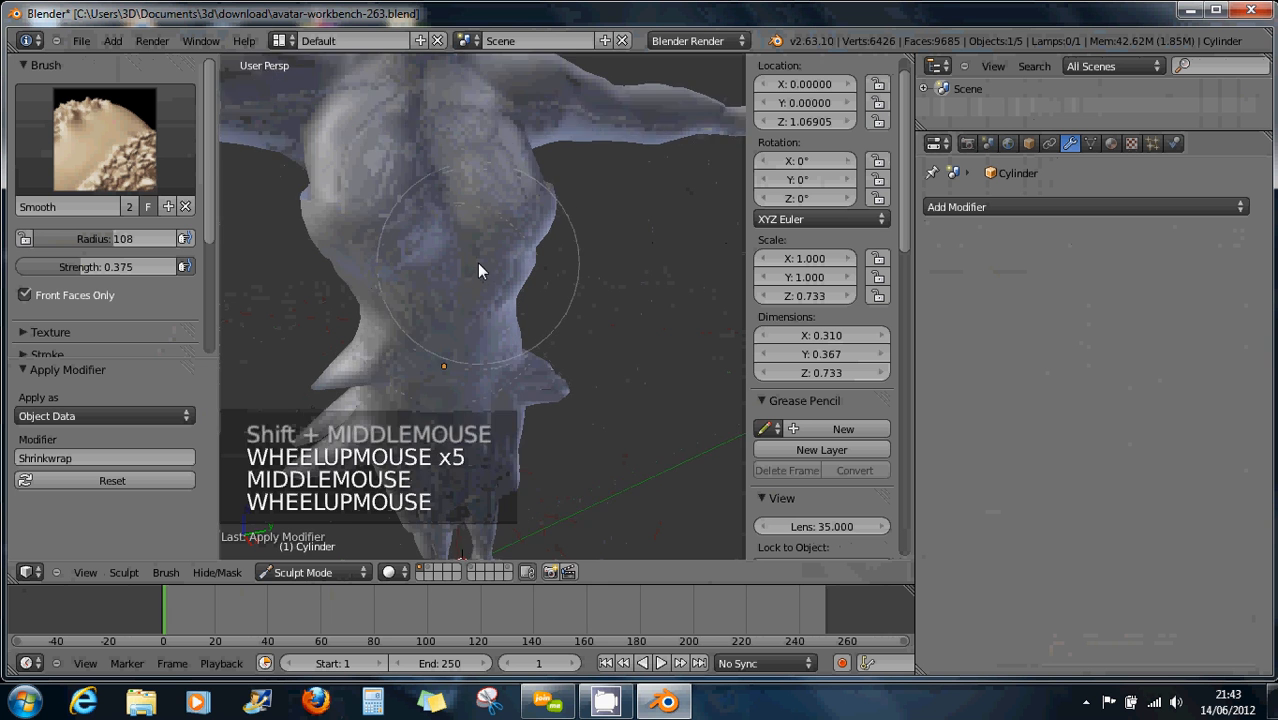
pyautogui.scroll(-3, 478, 264)
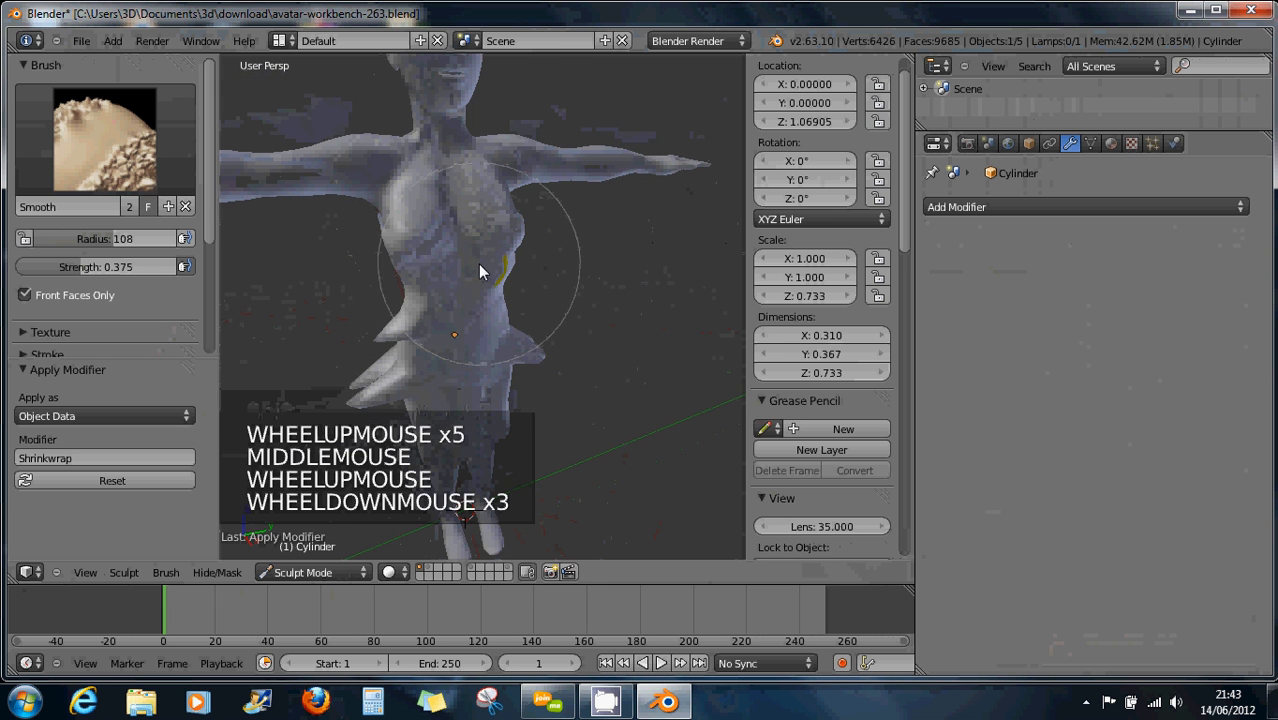
# Return the dress to Object Mode and hide the avatar's body so that only the dress can be inspected
pyautogui.click(322, 572)
pyautogui.click(315, 556)
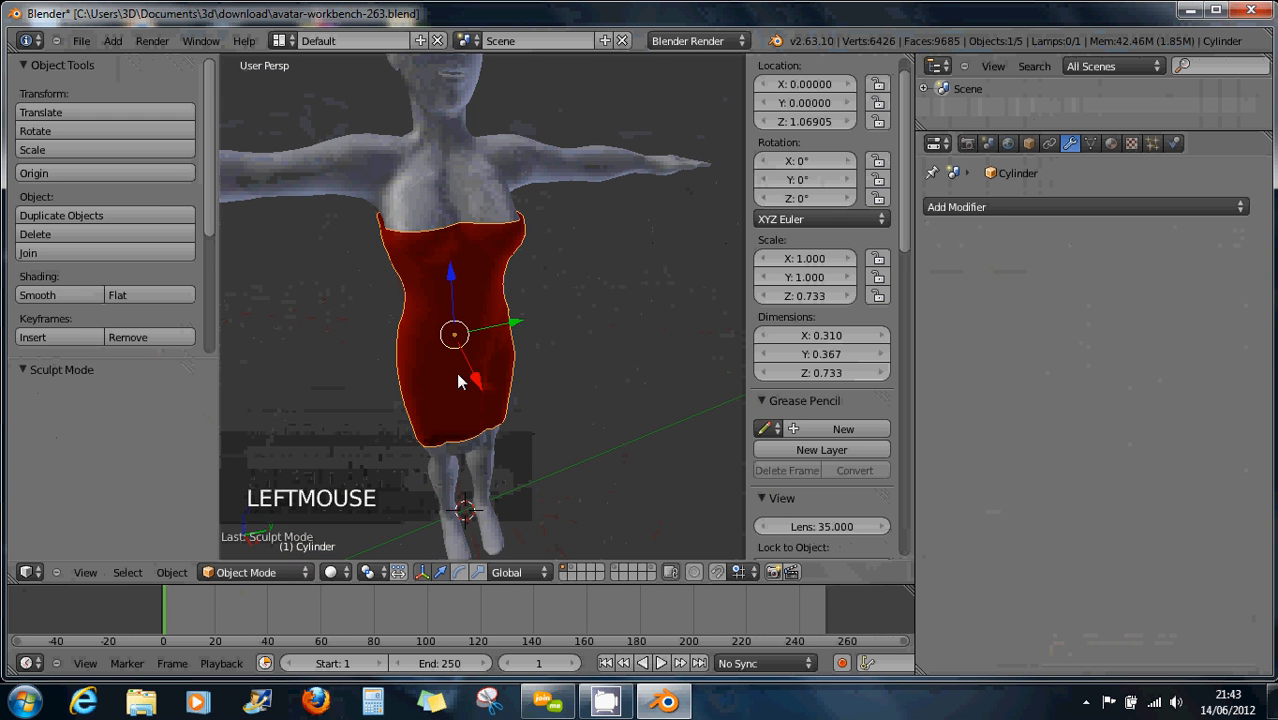
pyautogui.moveTo(497, 367); pyautogui.dragTo(485, 318, button='middle')
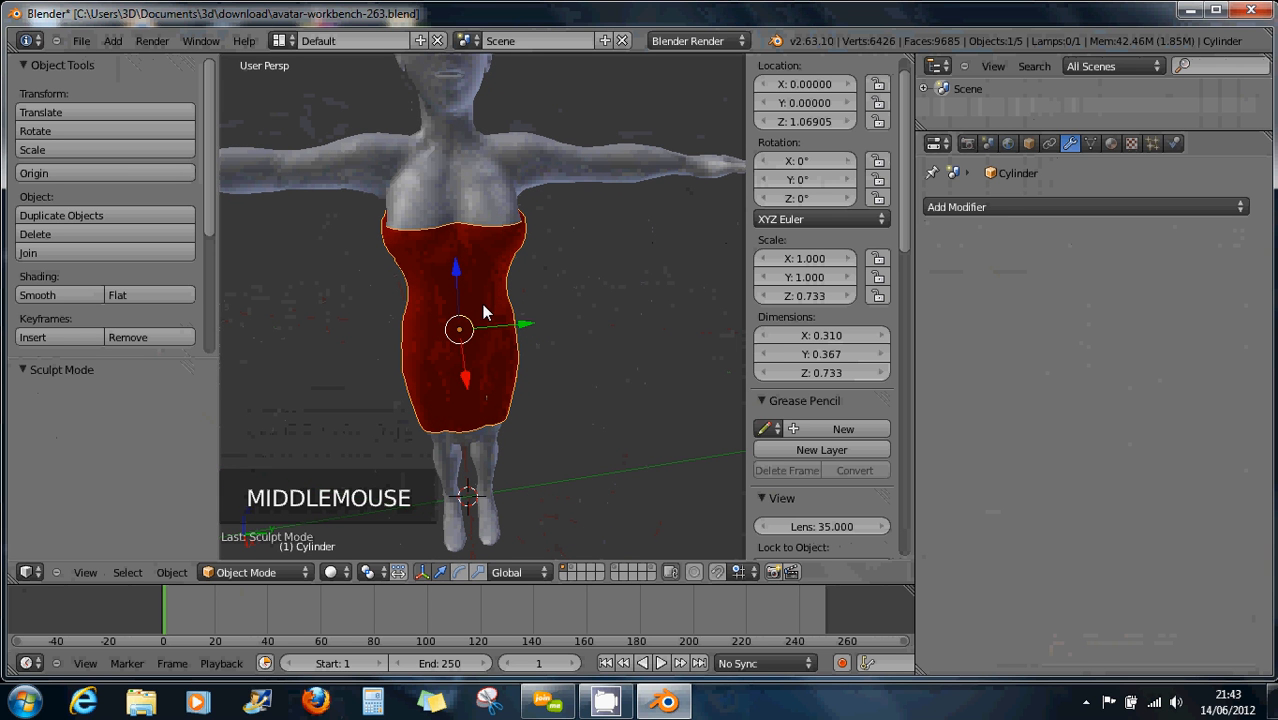
pyautogui.rightClick(478, 198)
pyautogui.press('h')
pyautogui.press('h')
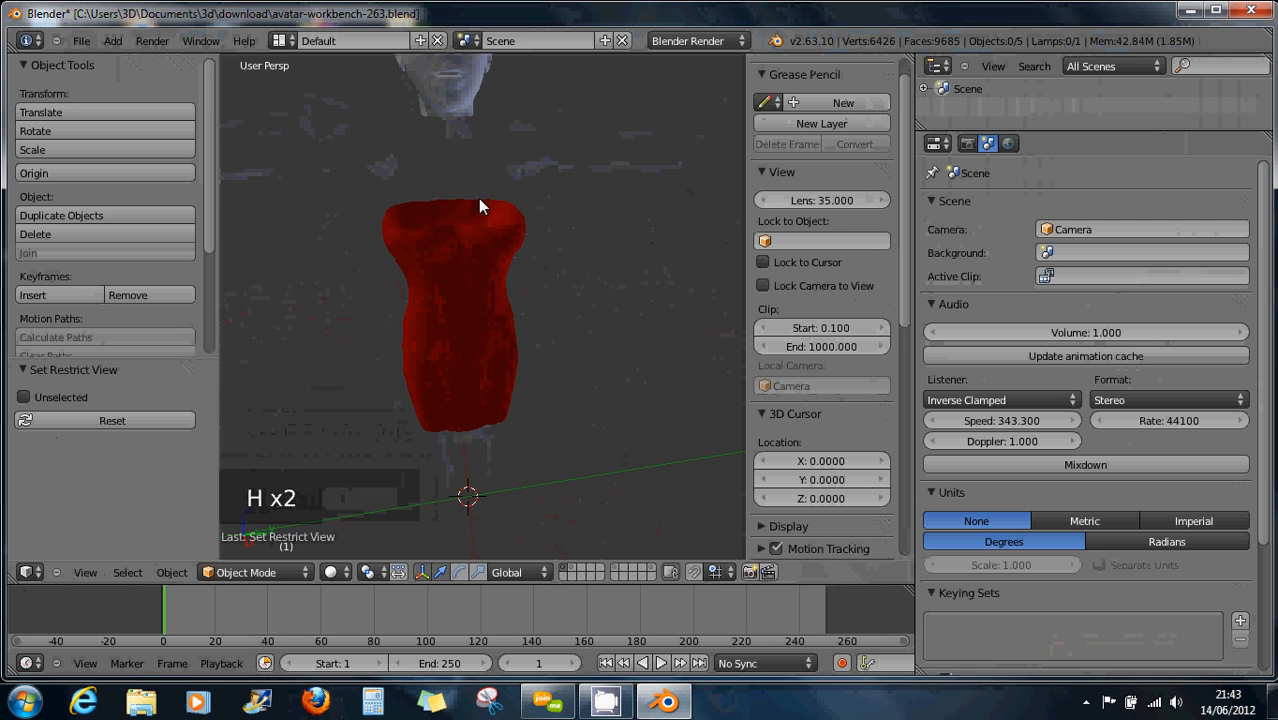
pyautogui.moveTo(462, 262)
pyautogui.mouseDown(button='middle')
pyautogui.moveTo(505, 358)
pyautogui.moveTo(456, 257)
pyautogui.mouseUp(button='middle')
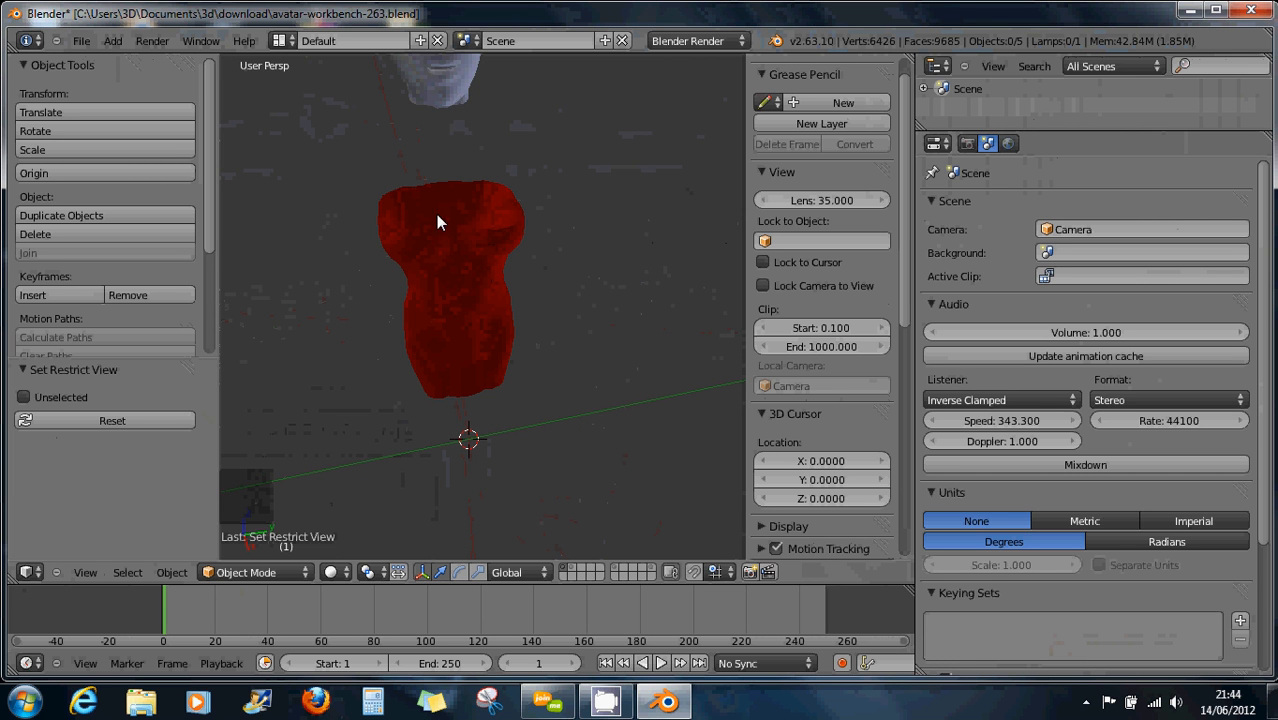
pyautogui.moveTo(476, 248); pyautogui.dragTo(665, 260, button='middle')
# Try a Solidify modifier on the dress, then remove it again
pyautogui.rightClick(446, 276)
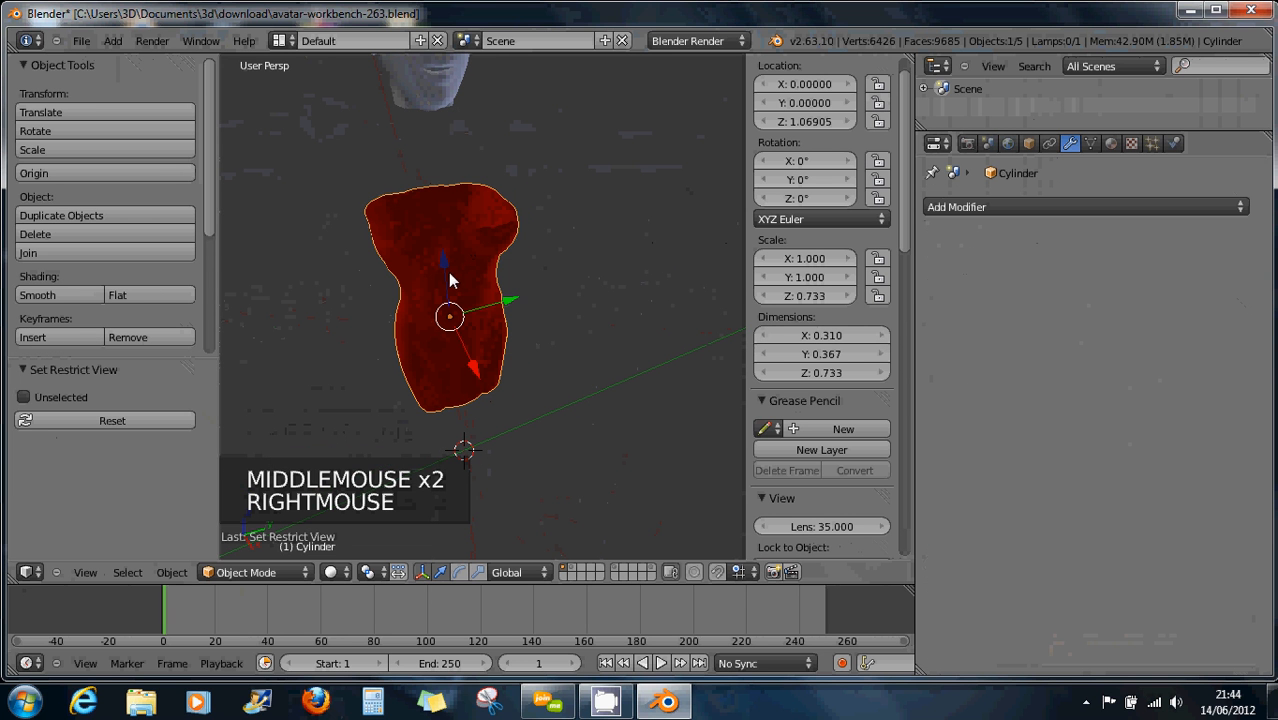
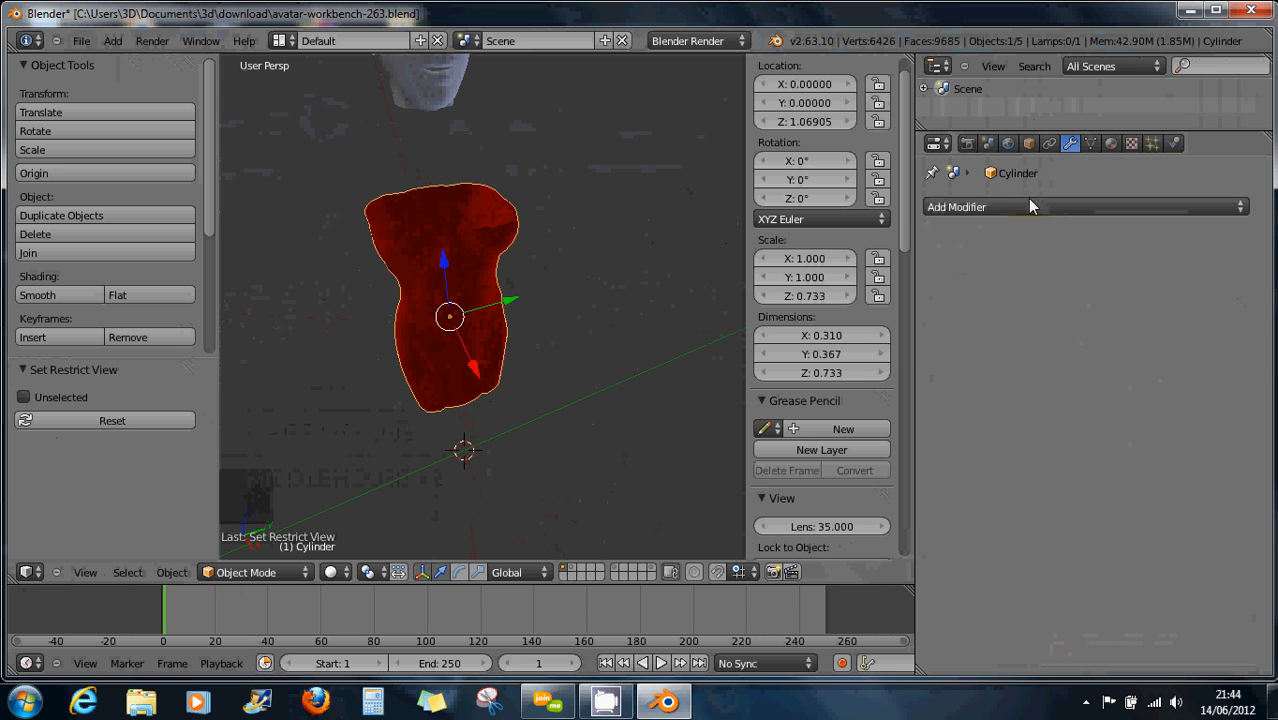
pyautogui.click(999, 206)
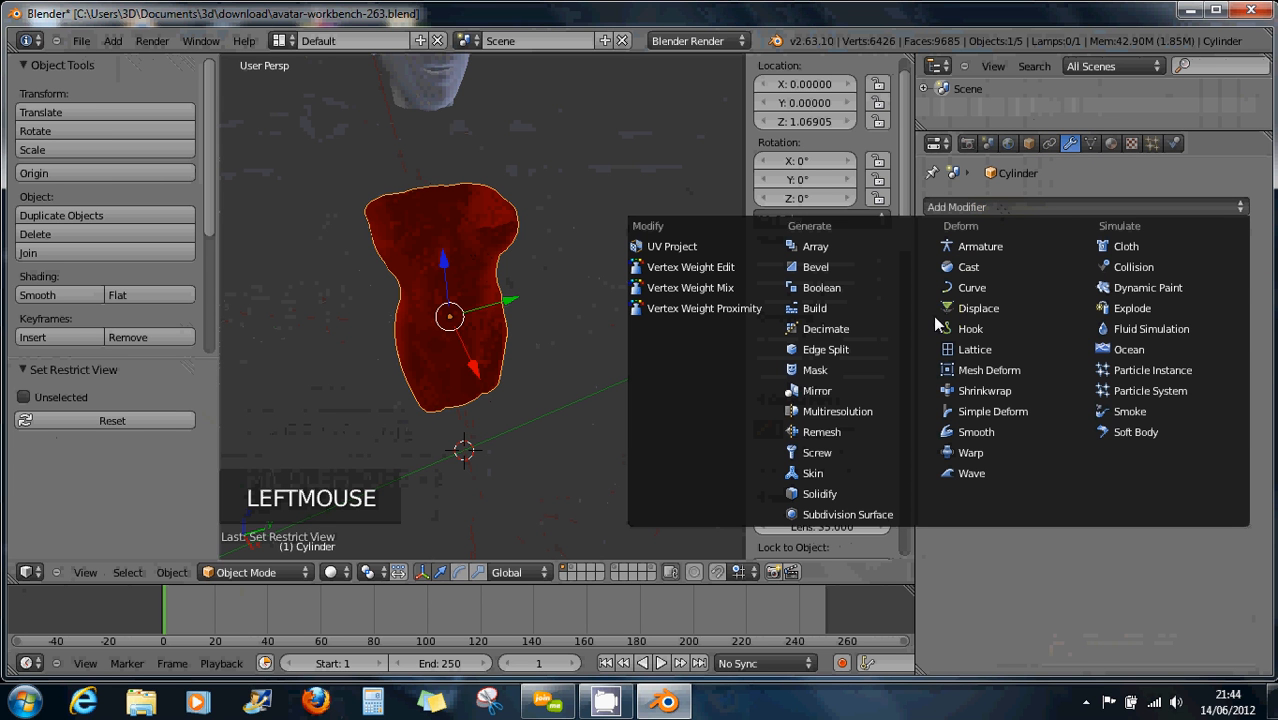
pyautogui.click(840, 495)
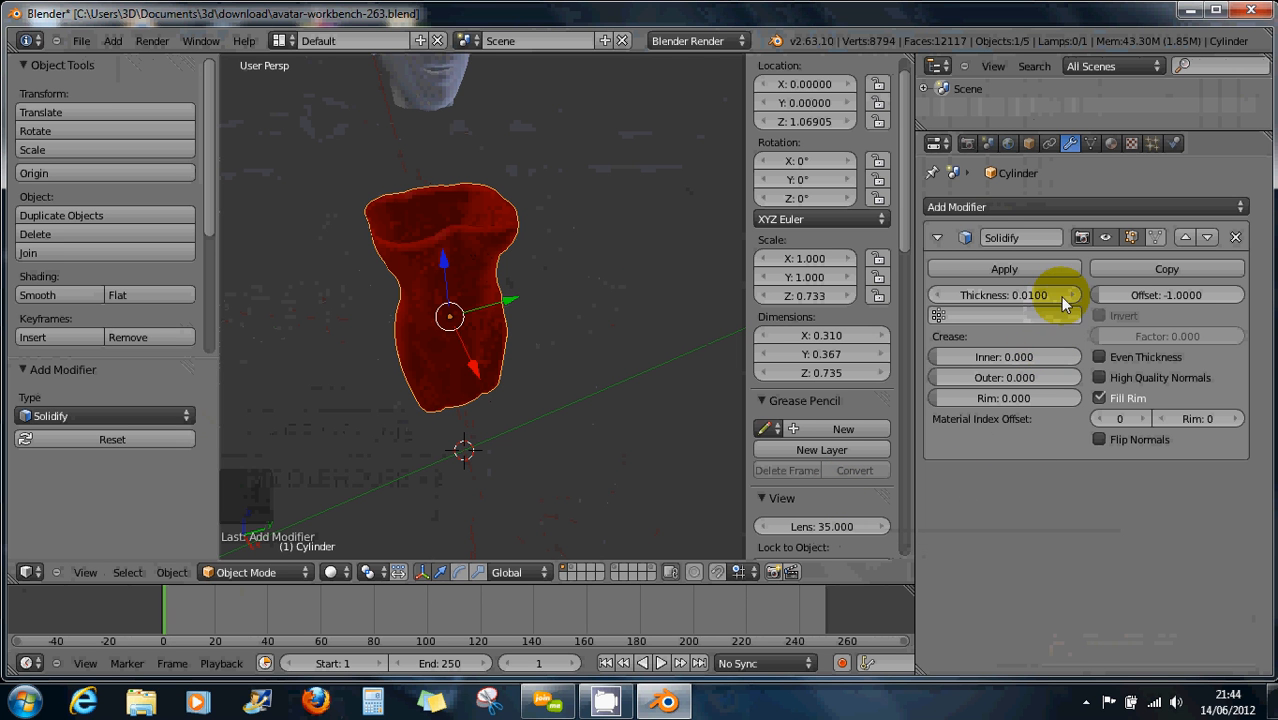
pyautogui.scroll(4, 520, 285)
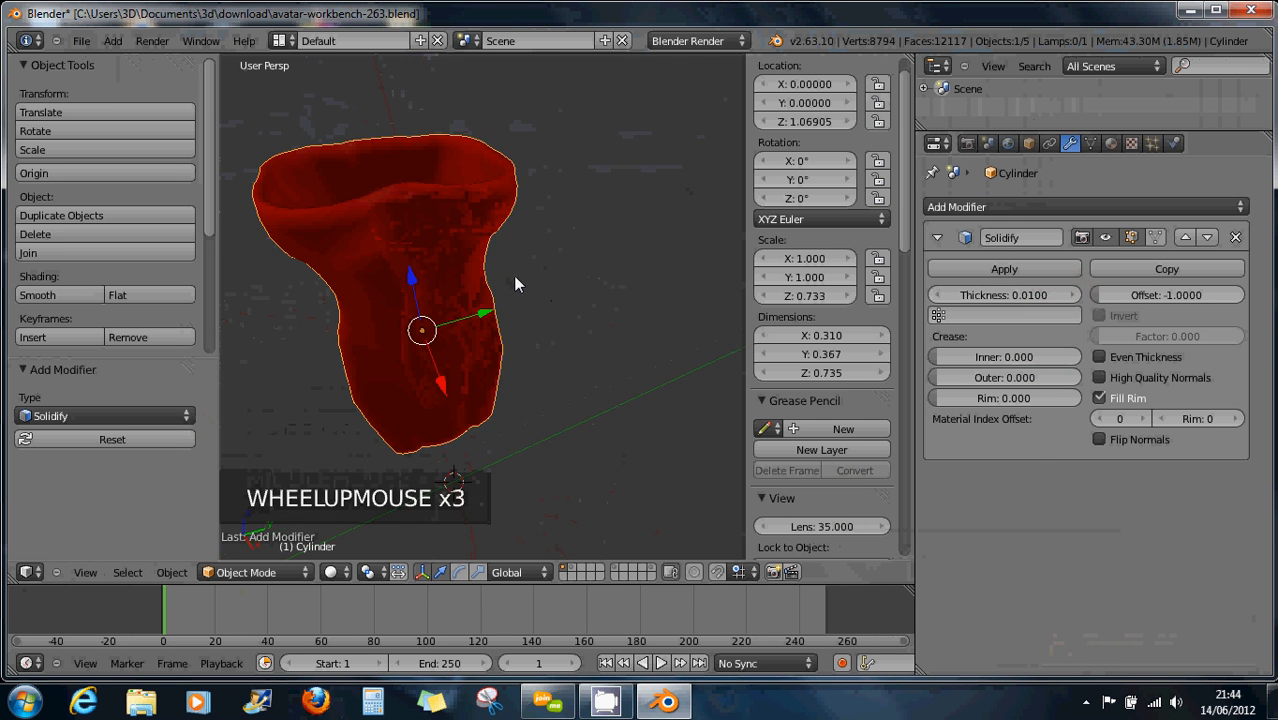
pyautogui.moveTo(513, 275); pyautogui.dragTo(488, 257, button='middle')
pyautogui.scroll(2, 600, 280)
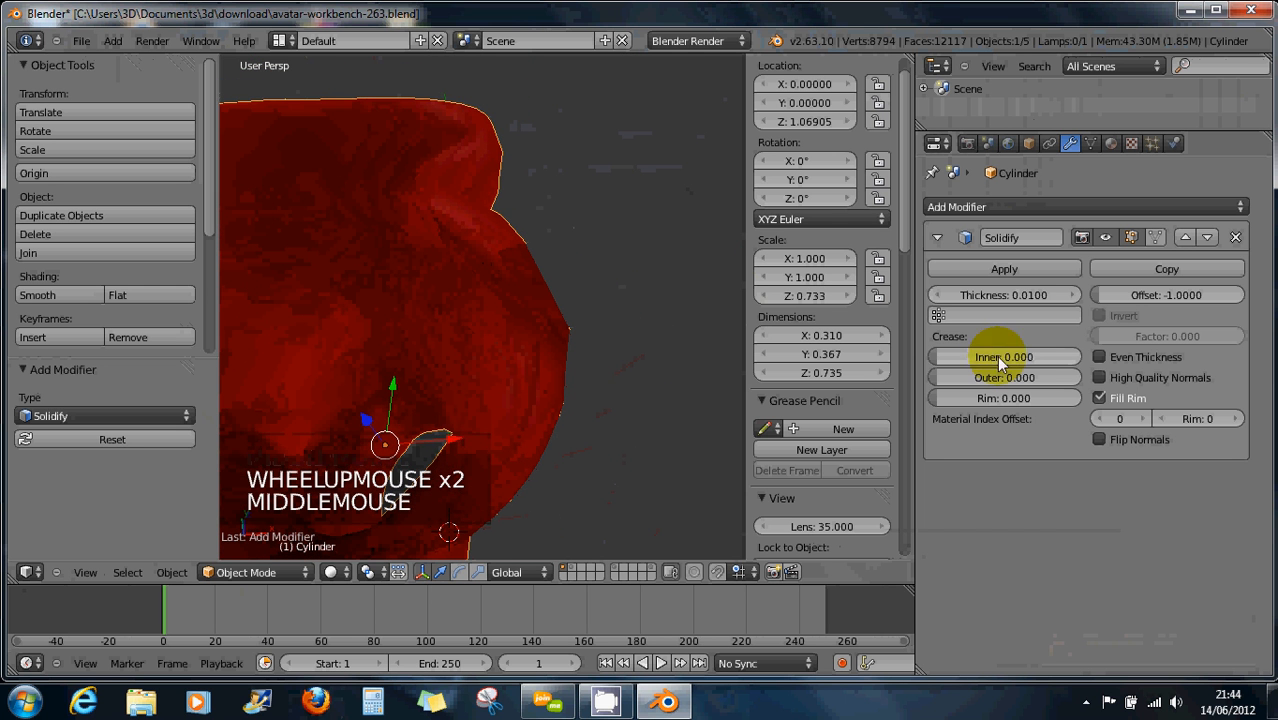
pyautogui.click(1235, 237)
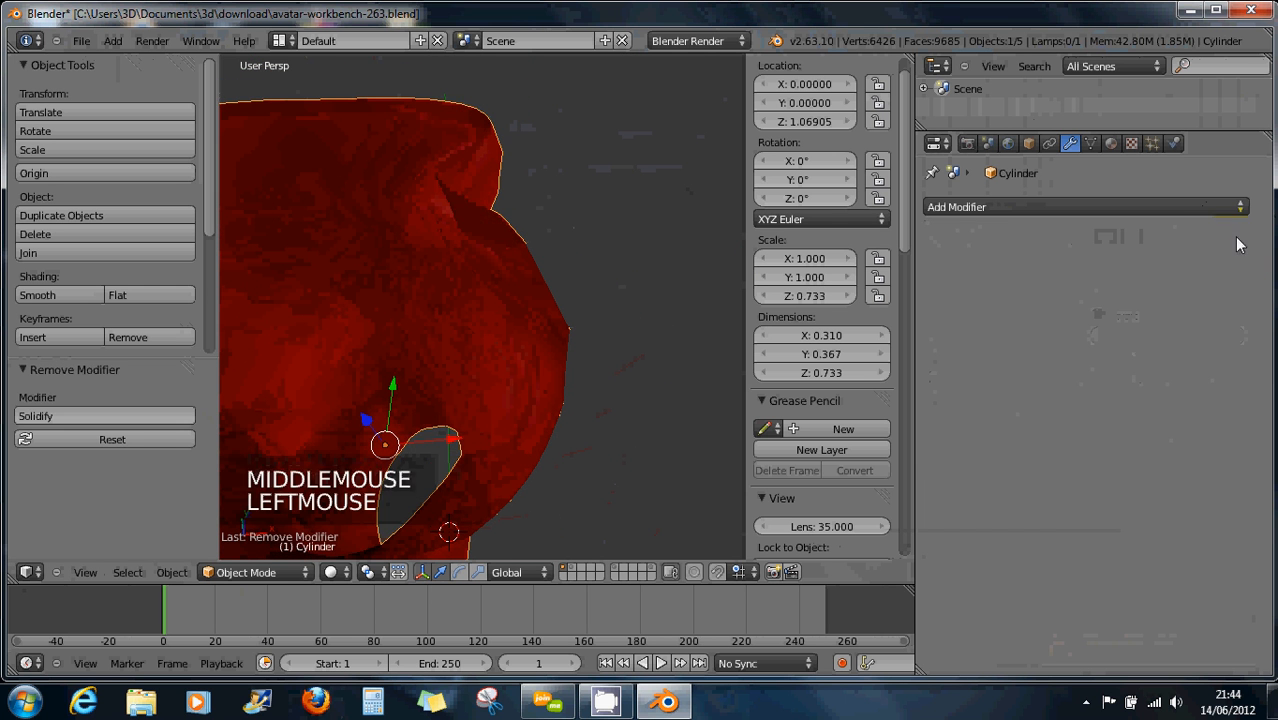
# Add a Solidify modifier to the dress and set its thickness to 0.0001
pyautogui.moveTo(490, 272)
pyautogui.mouseDown(button='middle')
pyautogui.moveTo(496, 245)
pyautogui.moveTo(506, 275)
pyautogui.mouseUp(button='middle')
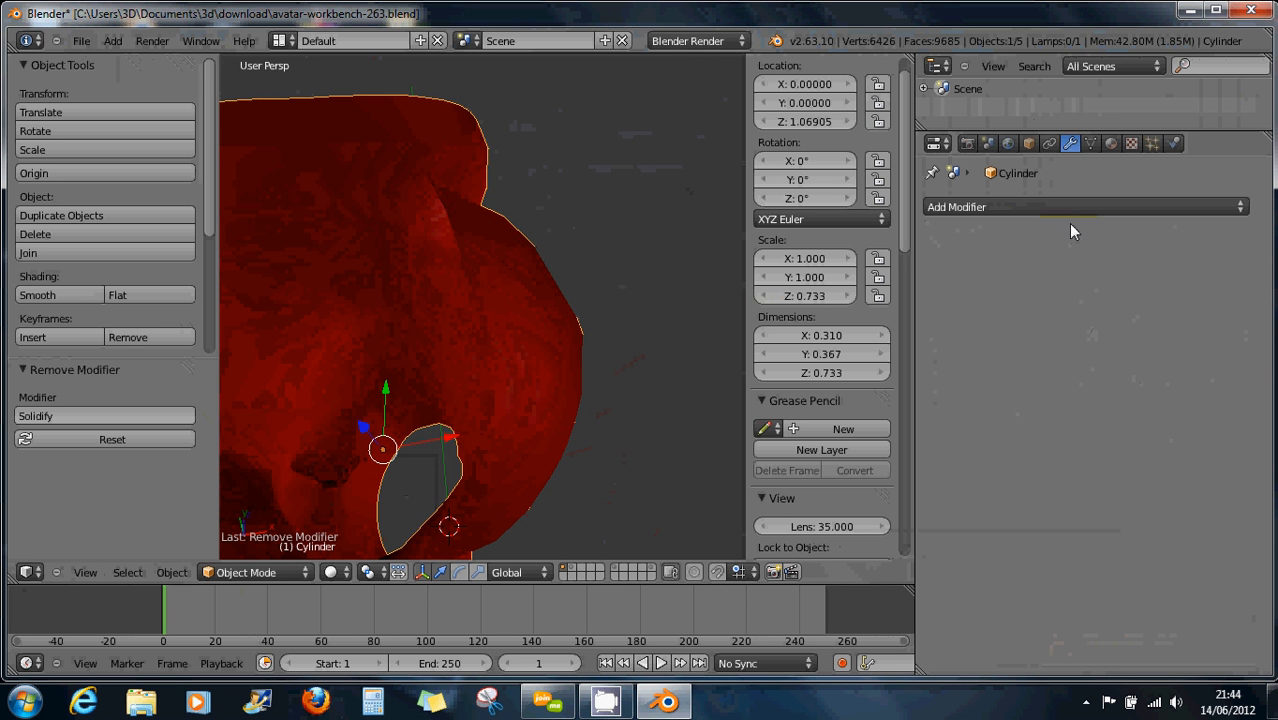
pyautogui.click(1029, 206)
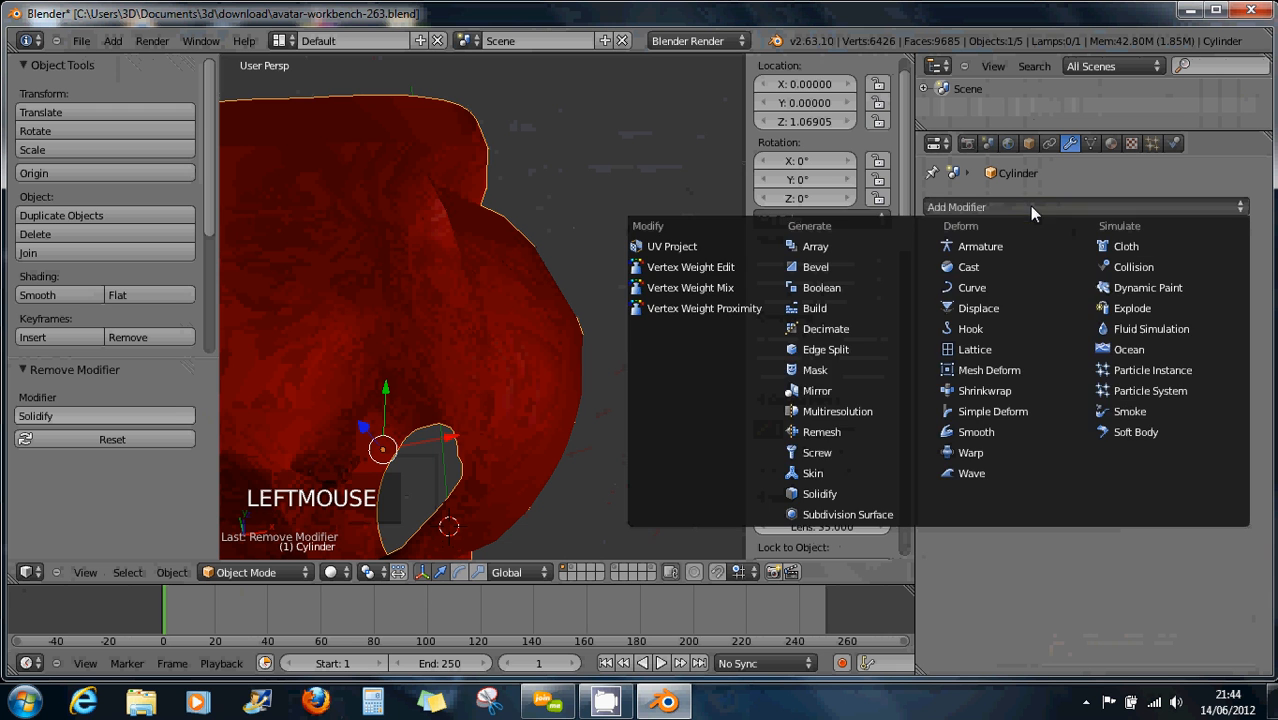
pyautogui.click(819, 493)
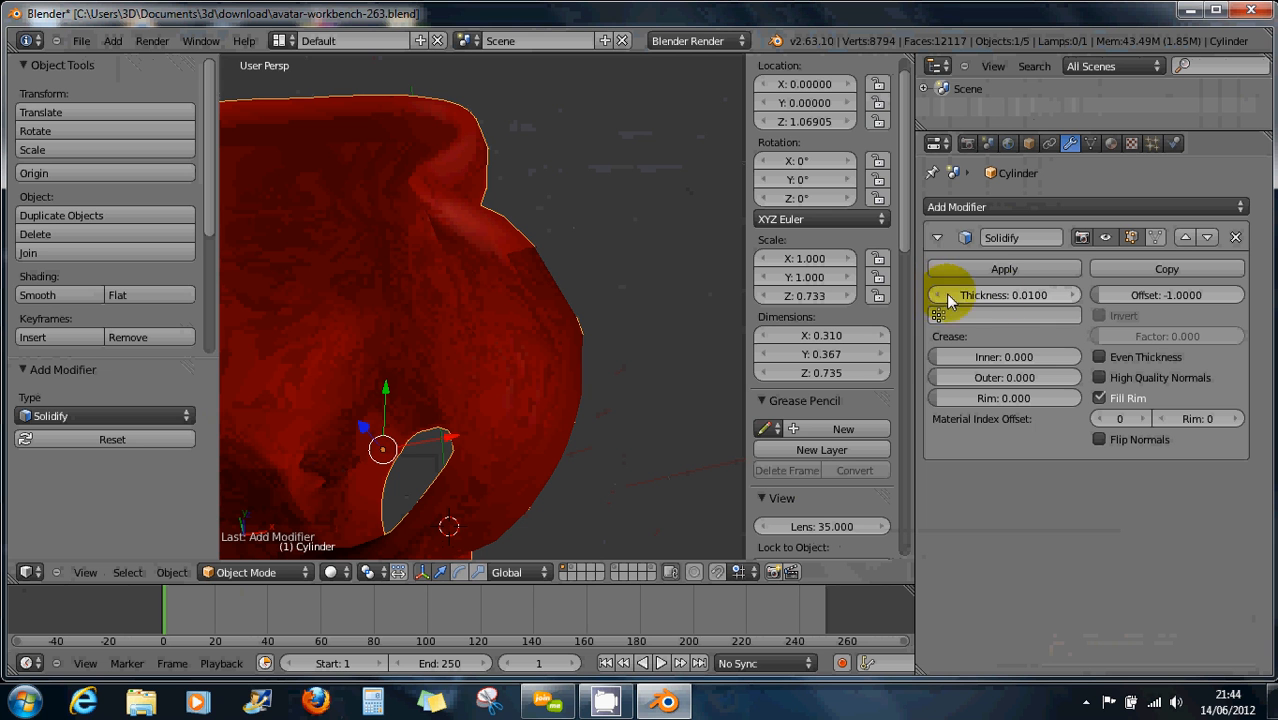
pyautogui.click(1014, 295)
pyautogui.write('0.000')
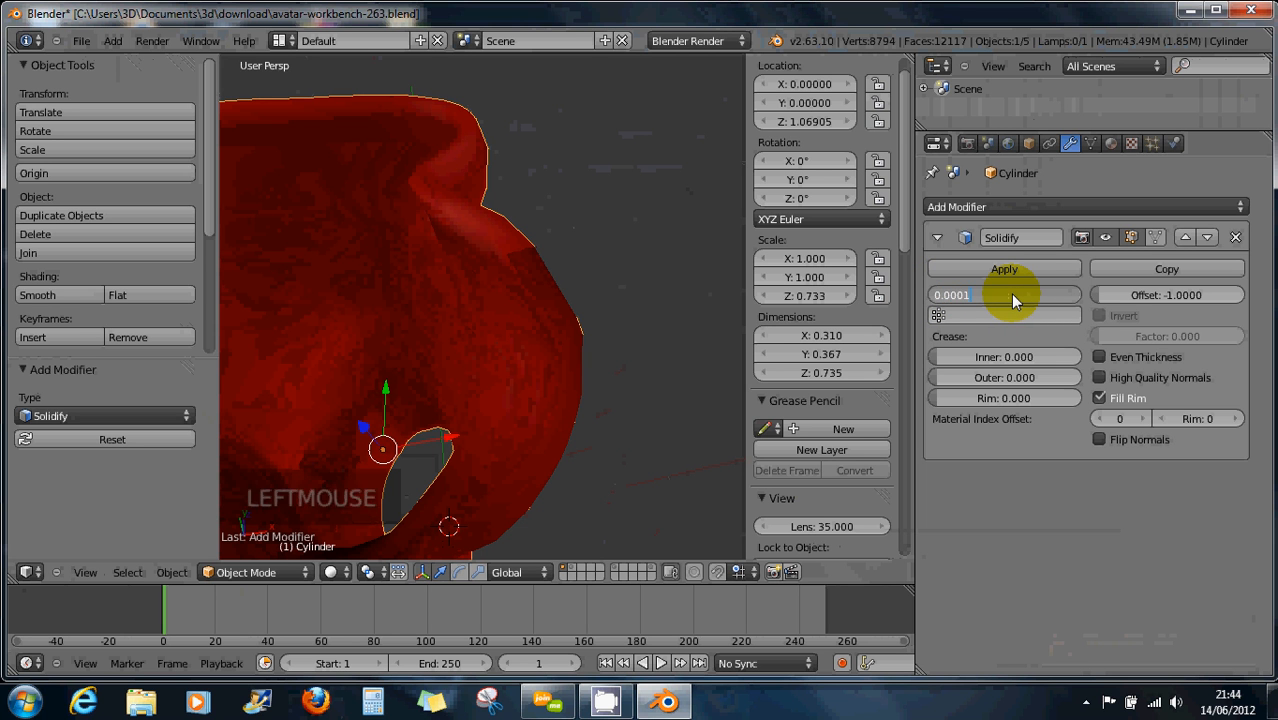
pyautogui.write('1')
pyautogui.press('Return')
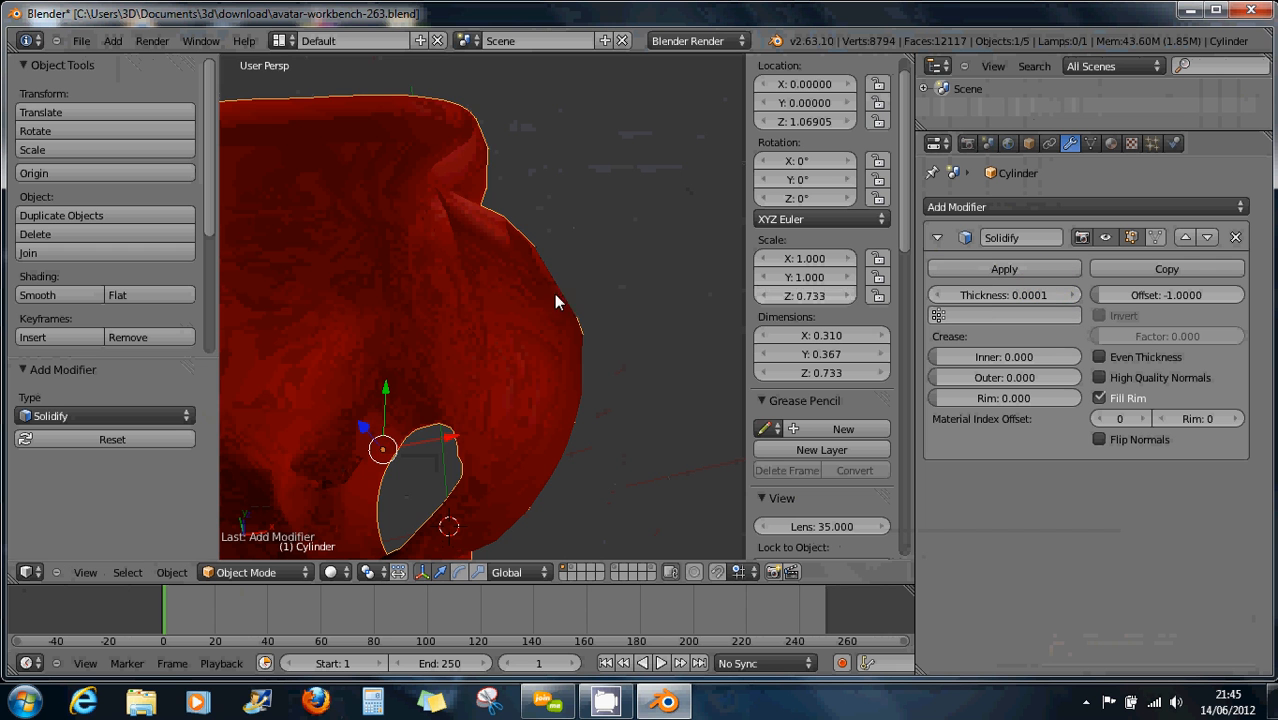
# Inspect the thin dress shell inside and out, and raise the Solidify thickness to 0.0011
pyautogui.moveTo(519, 262); pyautogui.dragTo(497, 234, button='middle')
pyautogui.scroll(2, 507, 243)
pyautogui.scroll(-2, 488, 228)
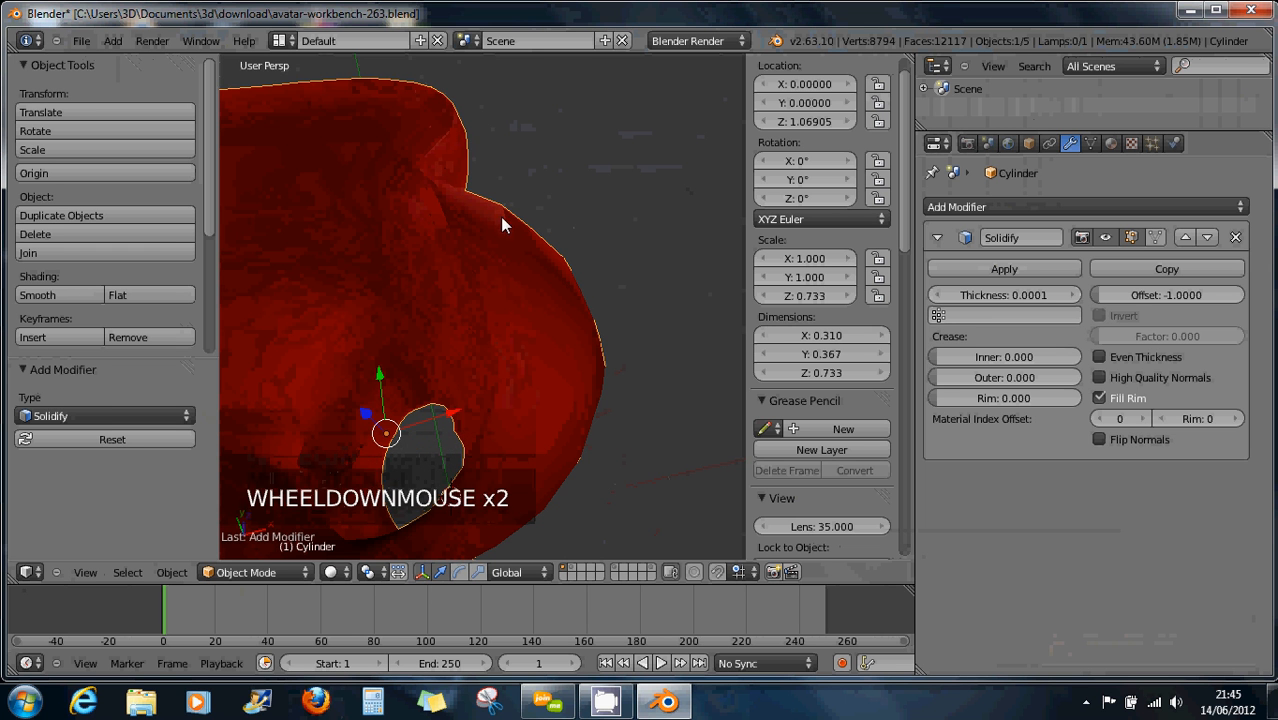
pyautogui.moveTo(583, 306); pyautogui.dragTo(309, 243, button='middle')
pyautogui.scroll(-6, 525, 304)
pyautogui.scroll(1, 528, 313)
pyautogui.moveTo(528, 313); pyautogui.dragTo(660, 347, button='middle')
pyautogui.scroll(3, 660, 347)
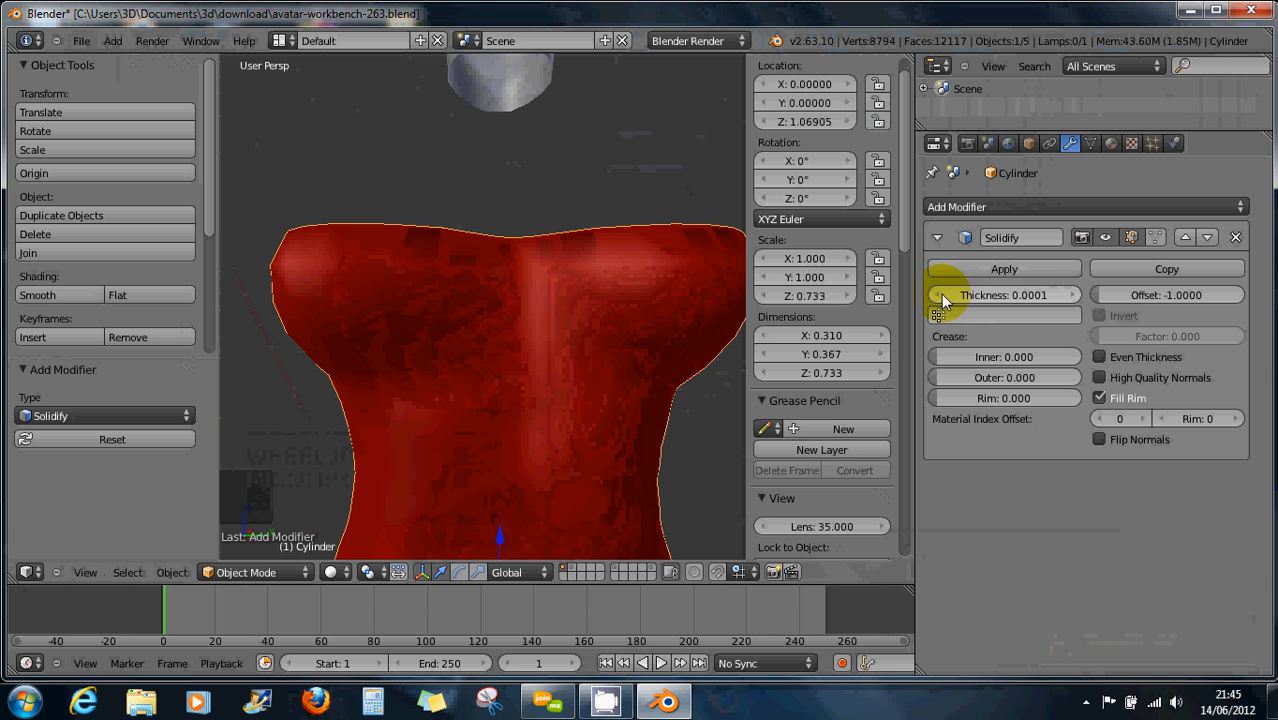
pyautogui.moveTo(1035, 296); pyautogui.dragTo(1042, 297)
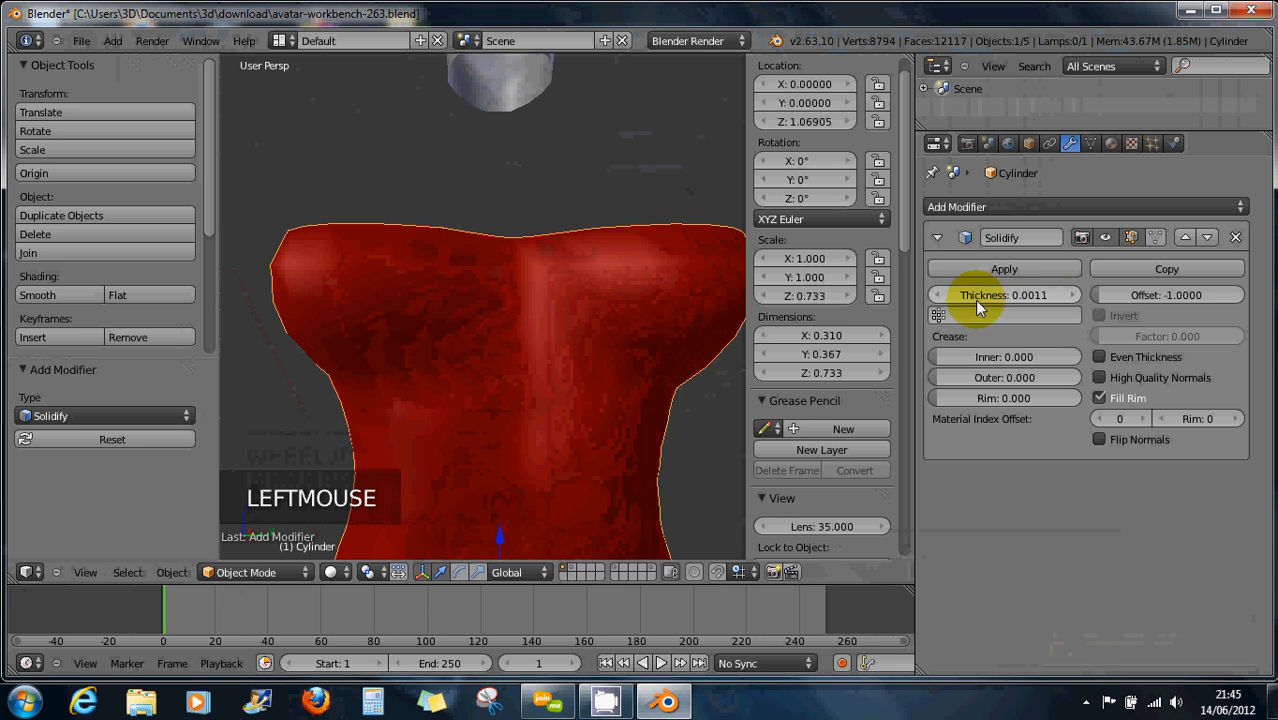
# Examine the thickened dress from the front, back, above and inside for uneven areas
pyautogui.moveTo(620, 321); pyautogui.dragTo(633, 351, button='middle')
pyautogui.scroll(-2, 633, 353)
pyautogui.moveTo(583, 355); pyautogui.dragTo(559, 315, button='middle')
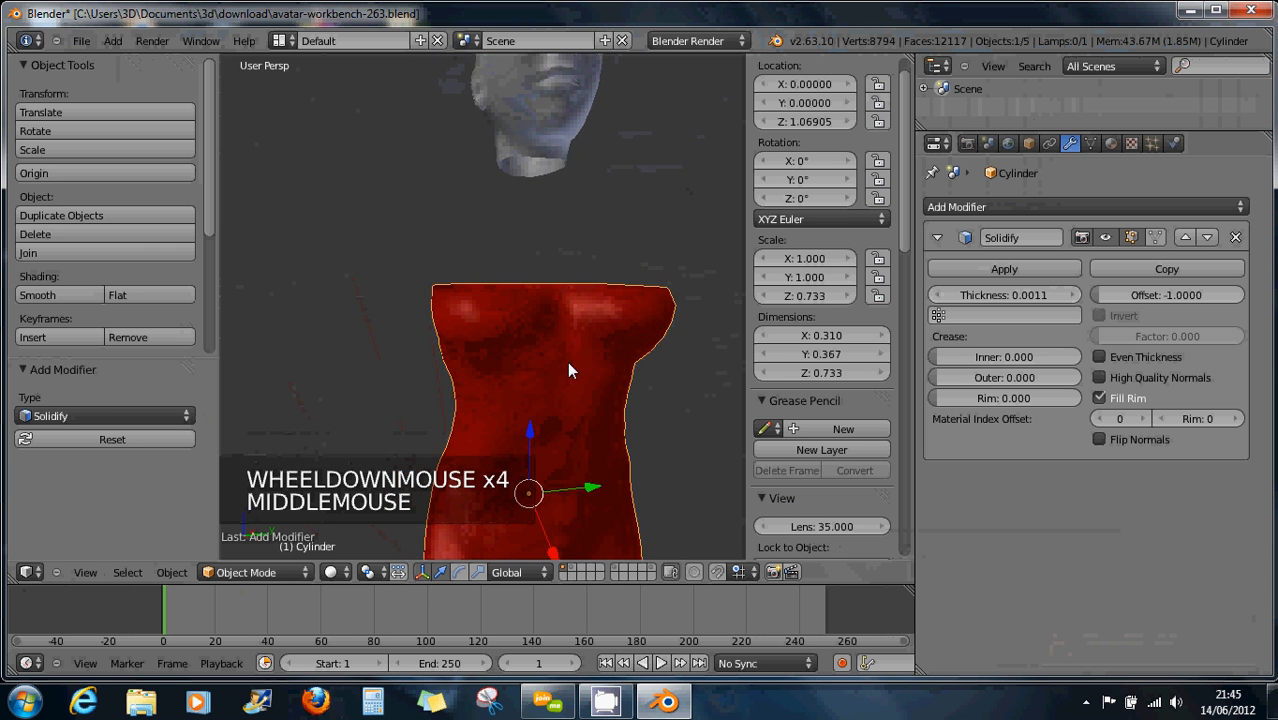
pyautogui.scroll(-3, 570, 368)
pyautogui.keyDown('shift'); pyautogui.moveTo(577, 382); pyautogui.dragTo(585, 240, button='middle'); pyautogui.keyUp('shift')
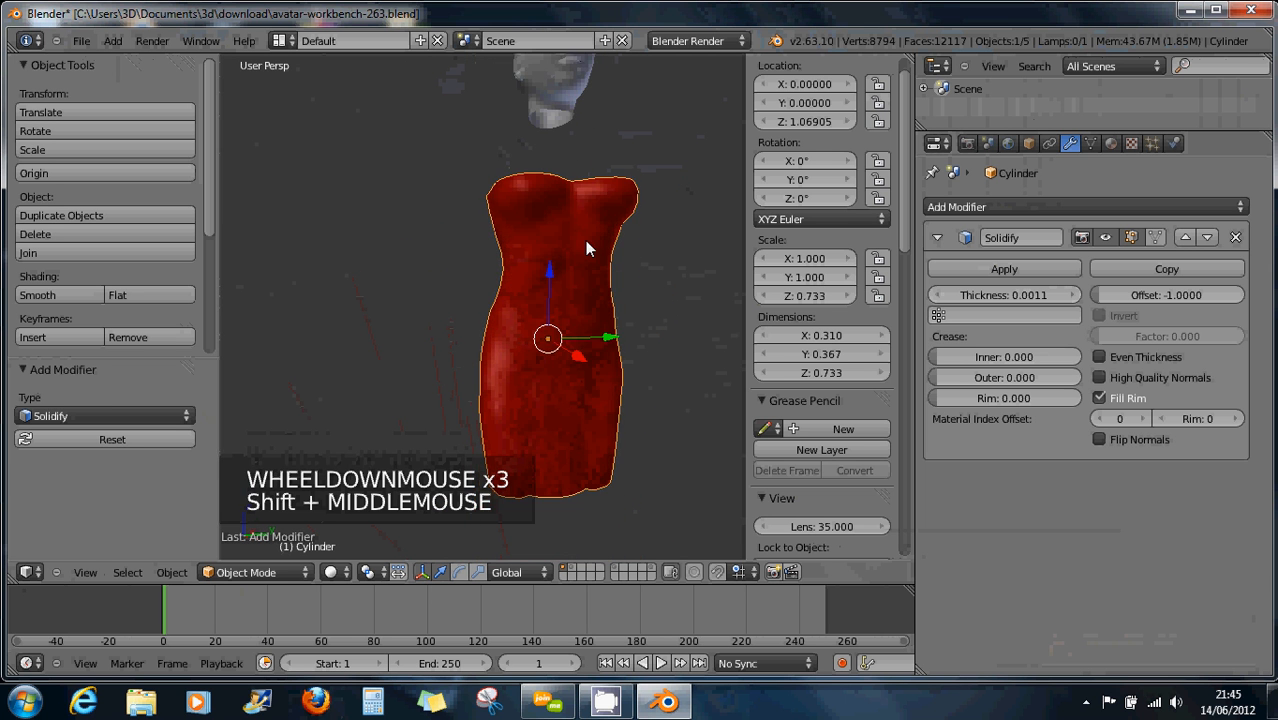
pyautogui.moveTo(579, 303); pyautogui.dragTo(543, 320, button='middle')
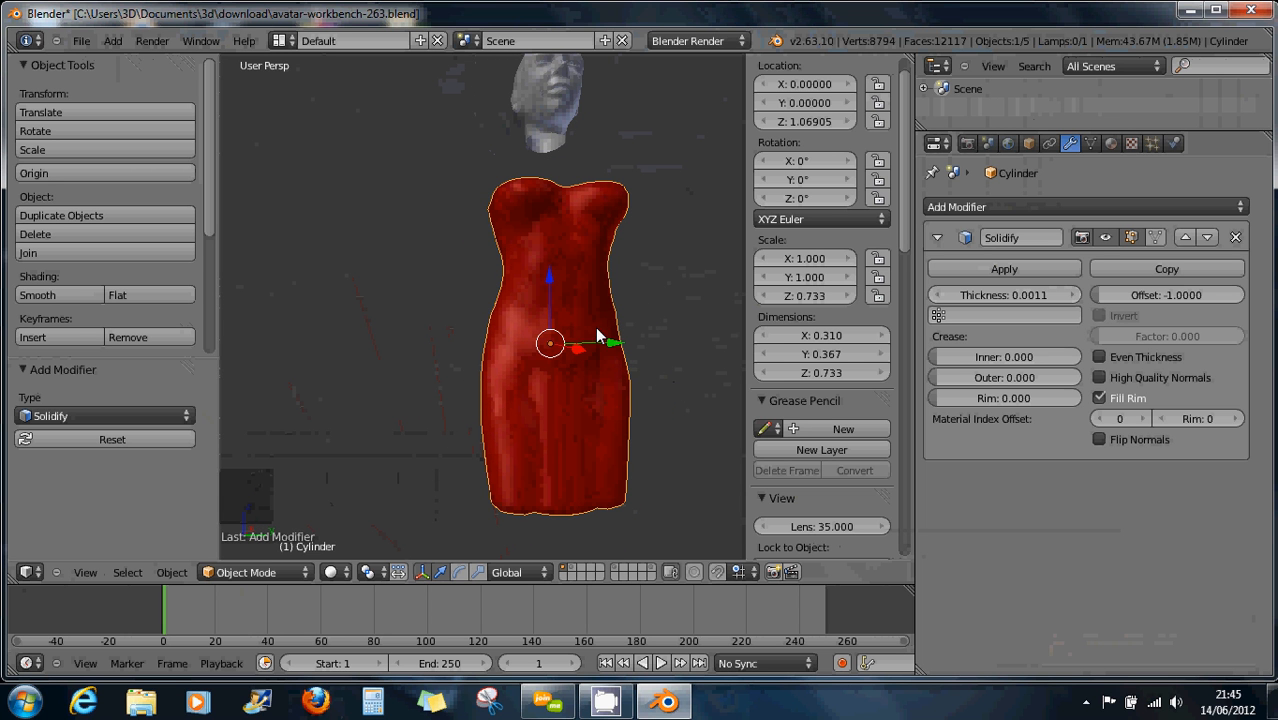
pyautogui.moveTo(593, 280)
pyautogui.mouseDown(button='middle')
pyautogui.moveTo(638, 383)
pyautogui.moveTo(687, 378)
pyautogui.moveTo(576, 278)
pyautogui.moveTo(578, 261)
pyautogui.moveTo(613, 281)
pyautogui.moveTo(623, 307)
pyautogui.moveTo(618, 280)
pyautogui.mouseUp(button='middle')
pyautogui.scroll(2, 576, 279)
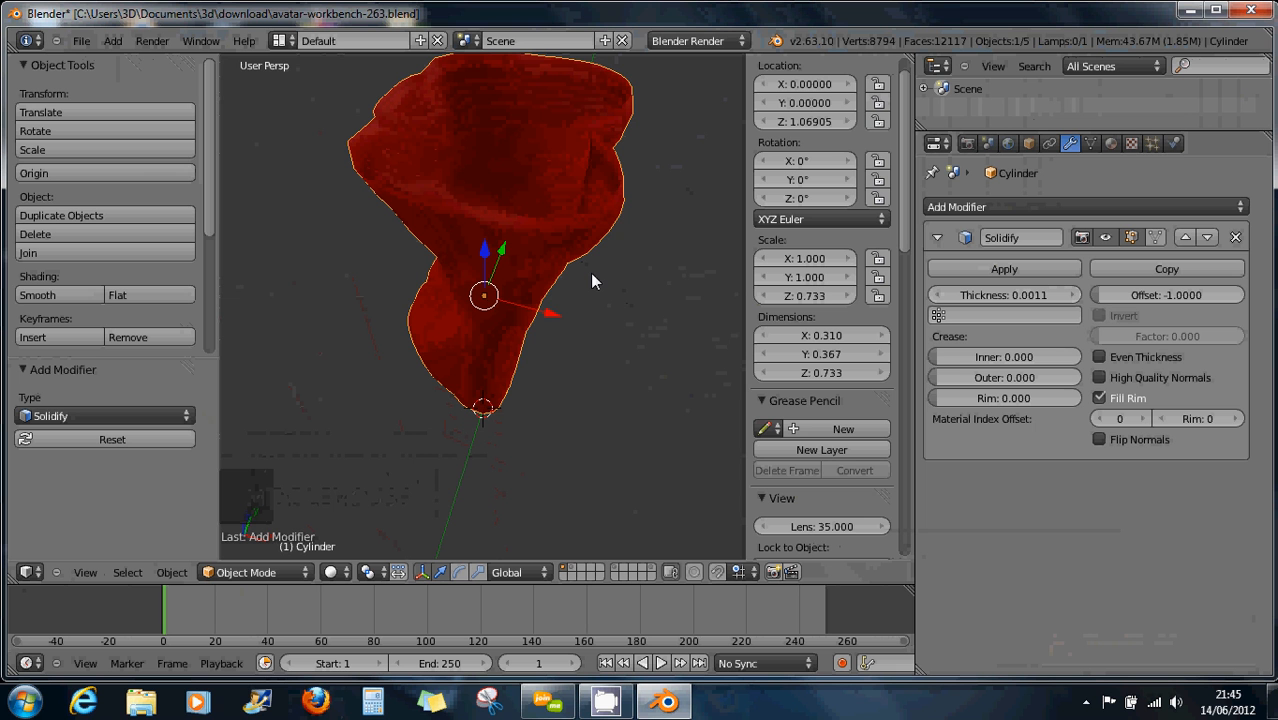
pyautogui.moveTo(597, 283); pyautogui.dragTo(568, 200, button='middle')
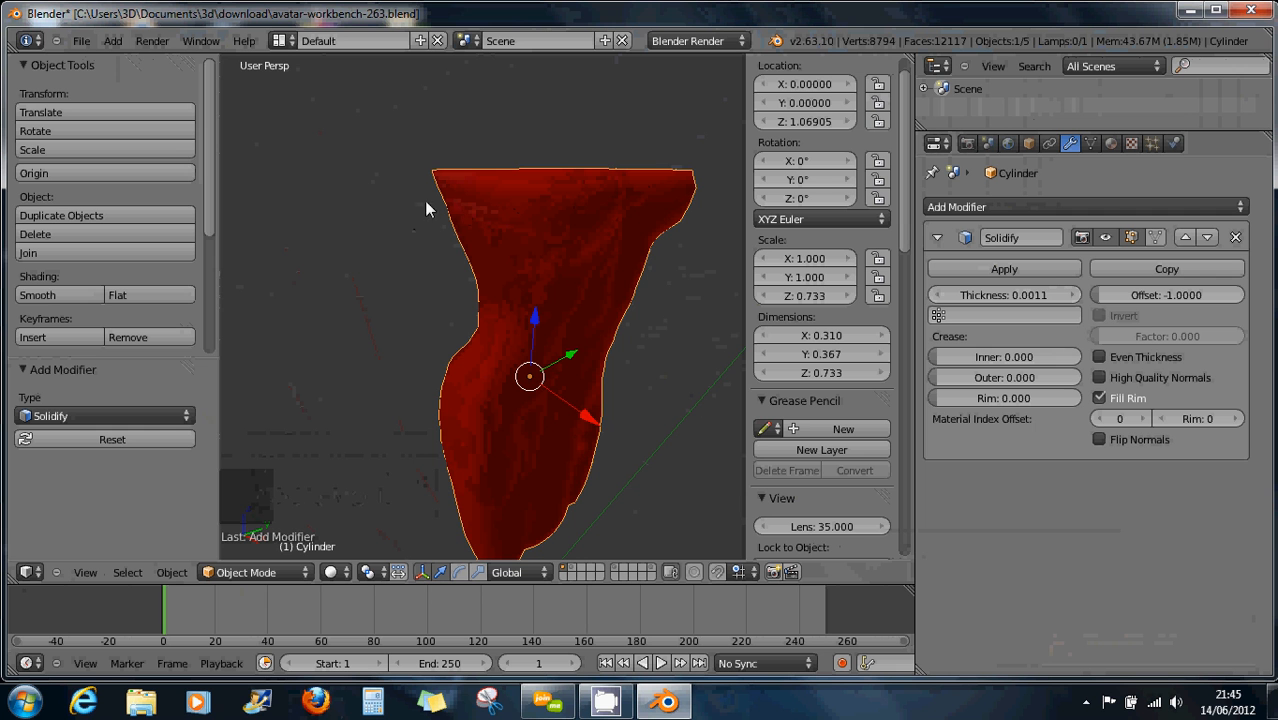
pyautogui.moveTo(697, 446); pyautogui.dragTo(471, 238, button='middle')
pyautogui.scroll(-3, 596, 384)
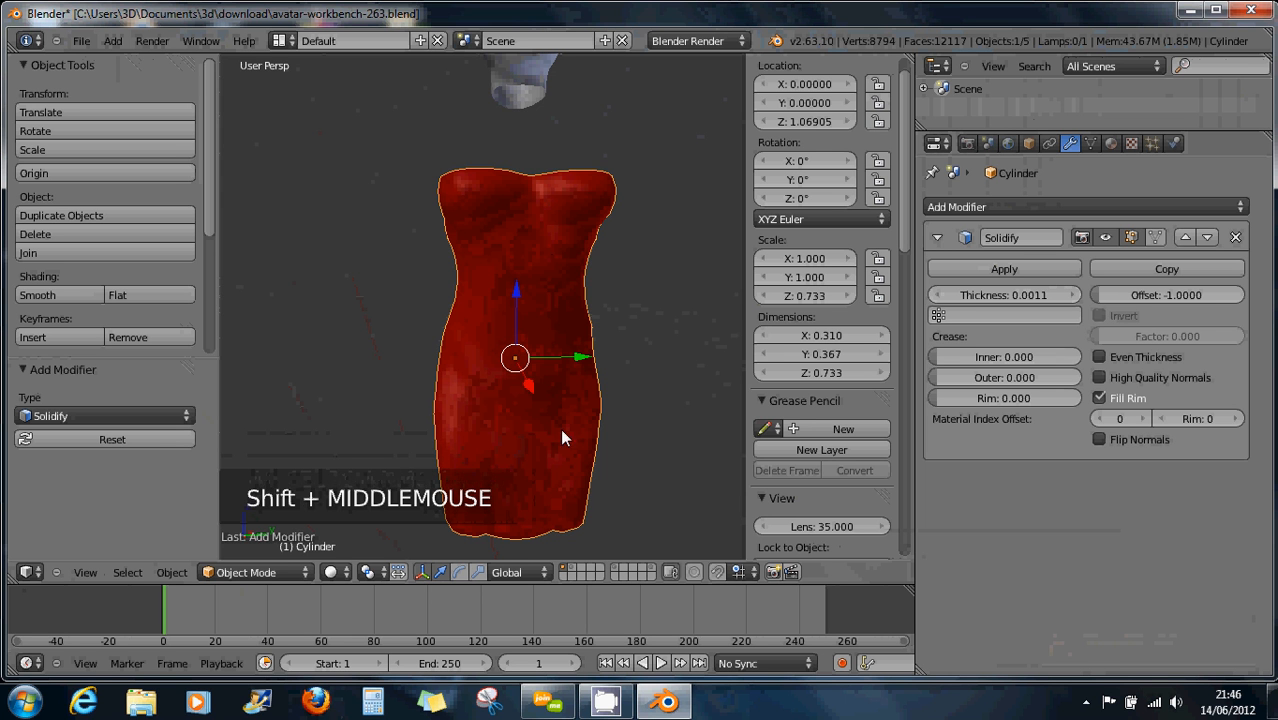
pyautogui.moveTo(568, 330); pyautogui.dragTo(549, 141, button='middle')
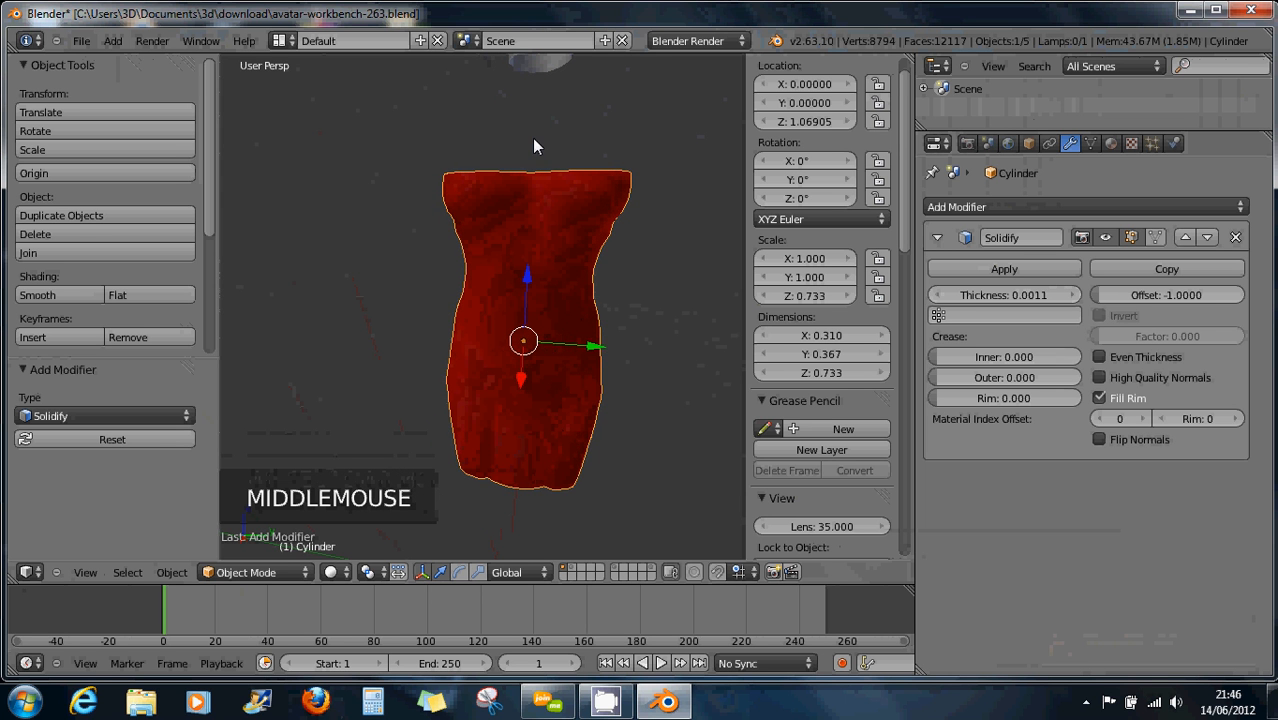
# Check the dress mesh in Edit Mode and return to Object Mode
pyautogui.press('Tab')
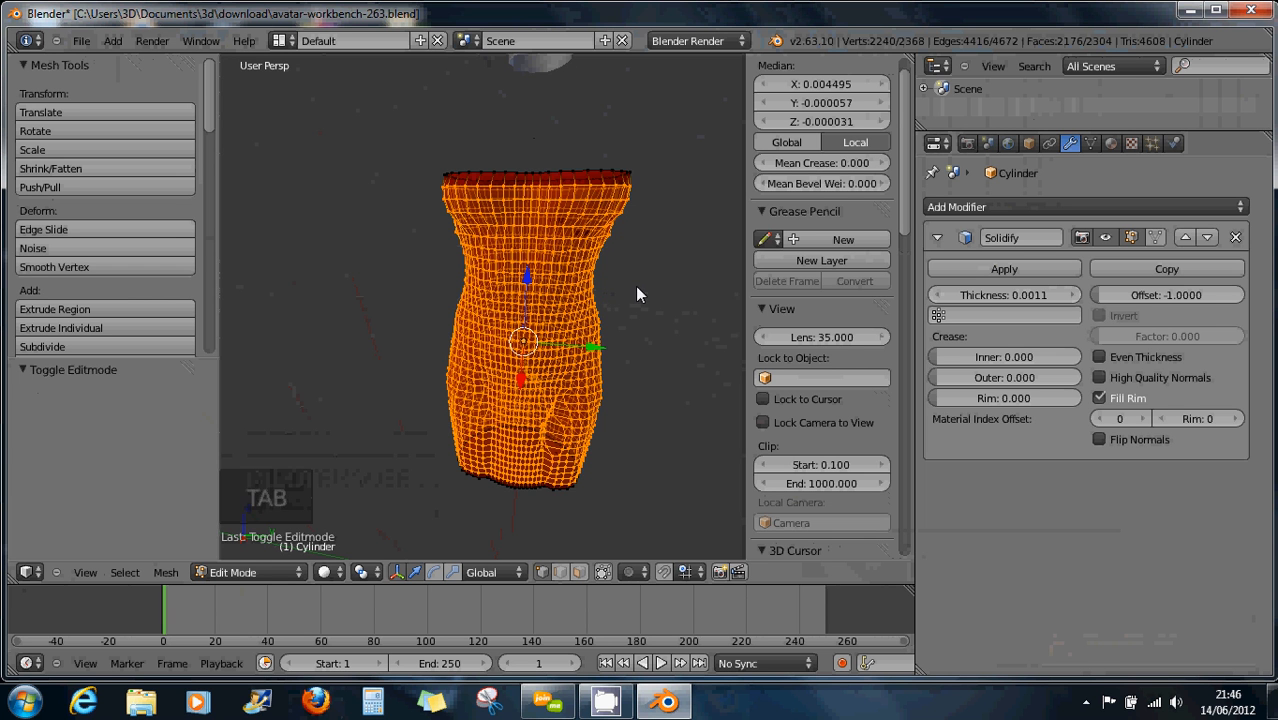
pyautogui.moveTo(609, 288); pyautogui.dragTo(640, 297, button='middle')
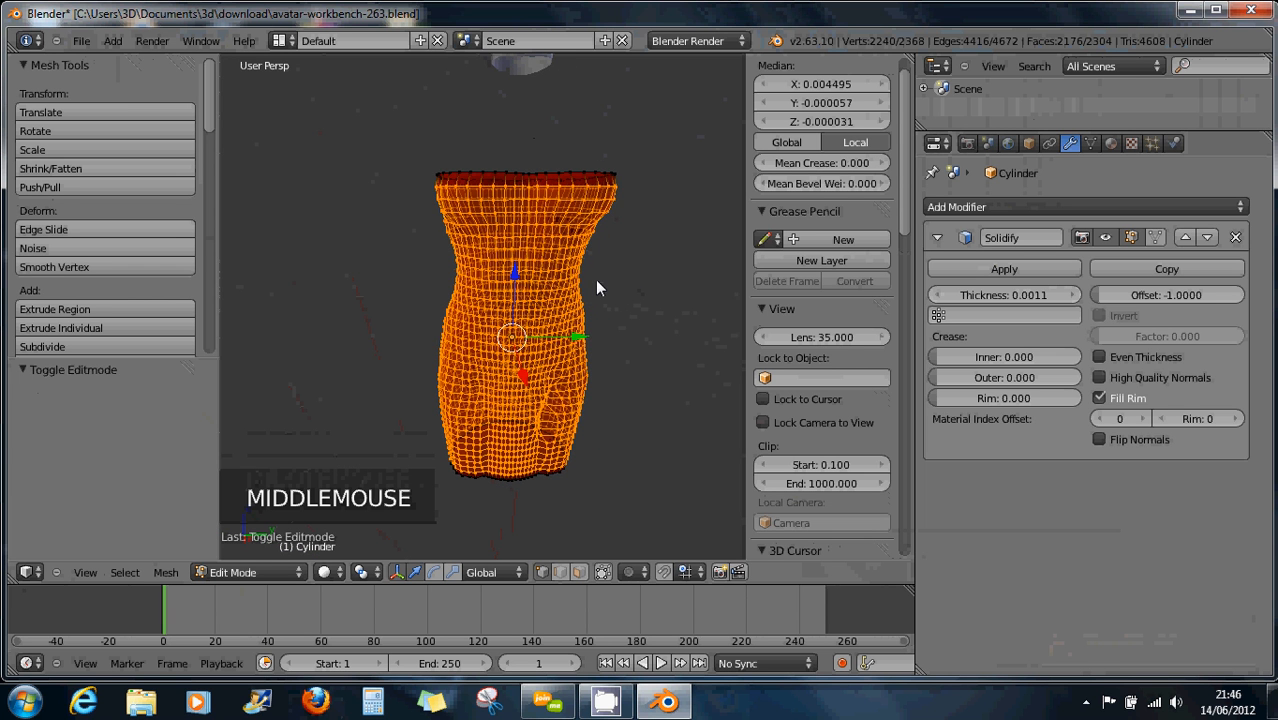
pyautogui.press('Tab')
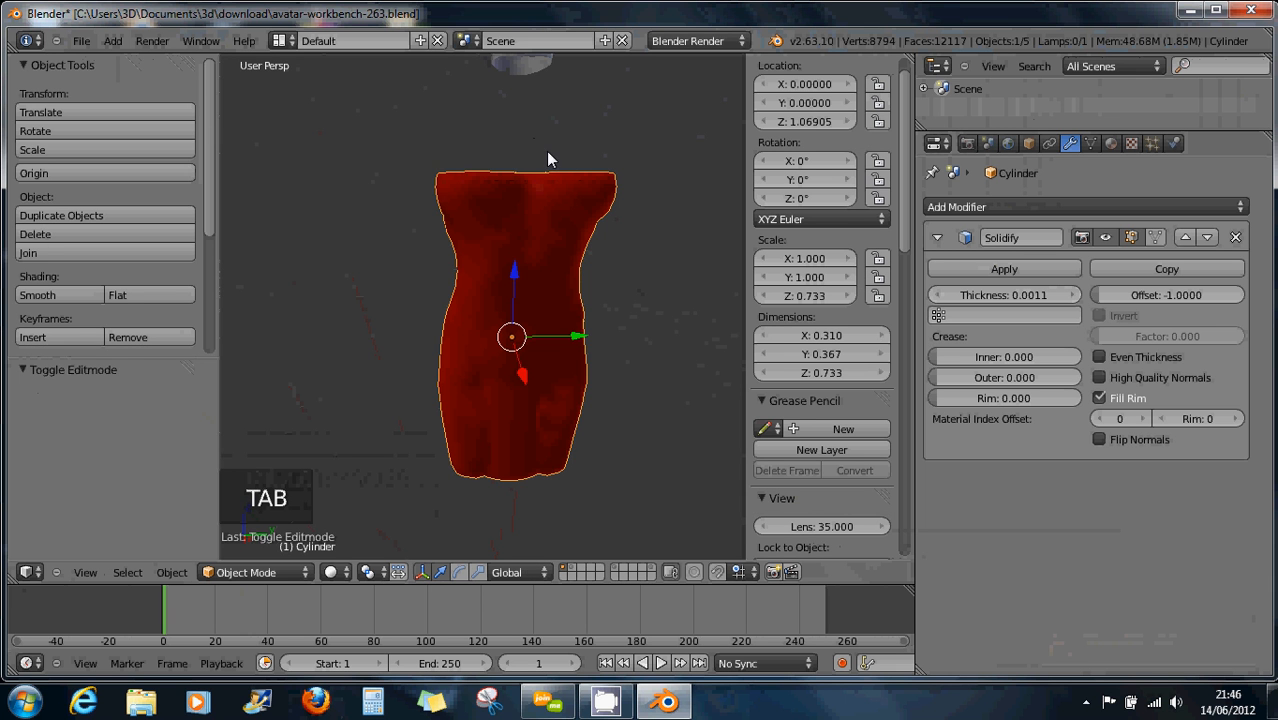
# Unhide the avatar's body so that it shows together with the dress
pyautogui.hotkey('alt', 'h')
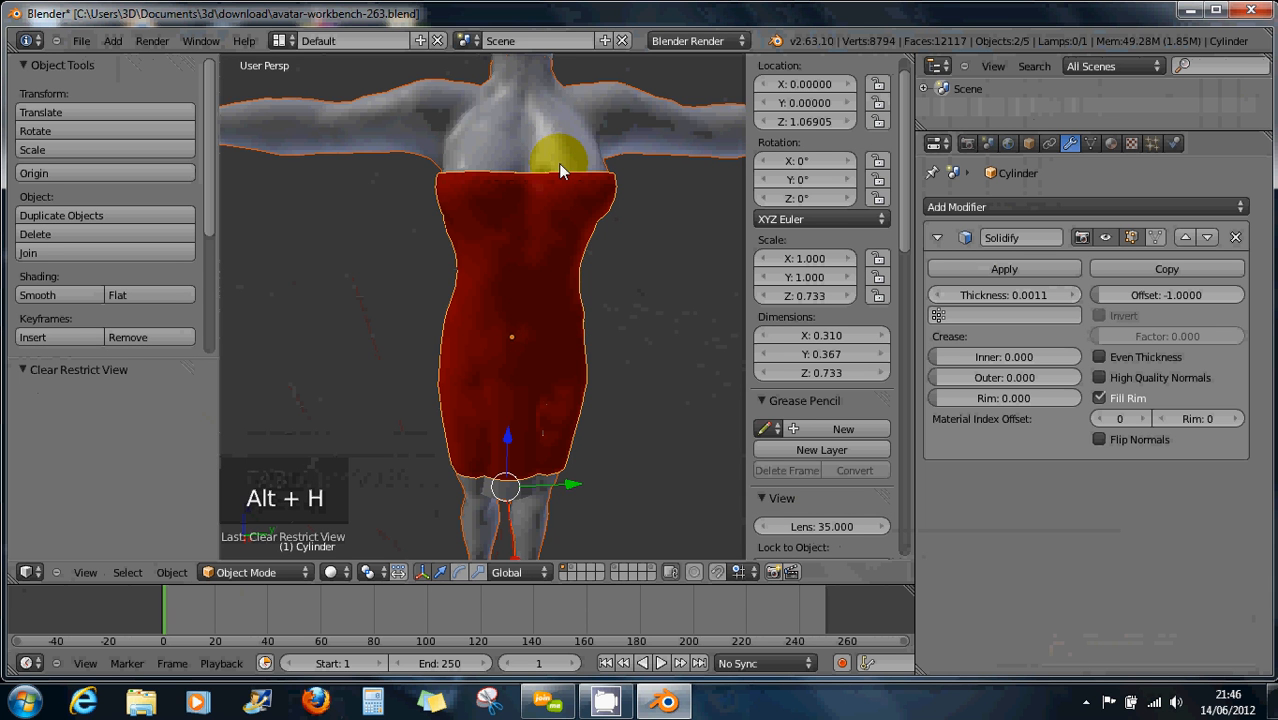
pyautogui.scroll(-1, 577, 172)
pyautogui.scroll(-1, 585, 185)
pyautogui.moveTo(597, 195); pyautogui.dragTo(595, 258, button='middle')
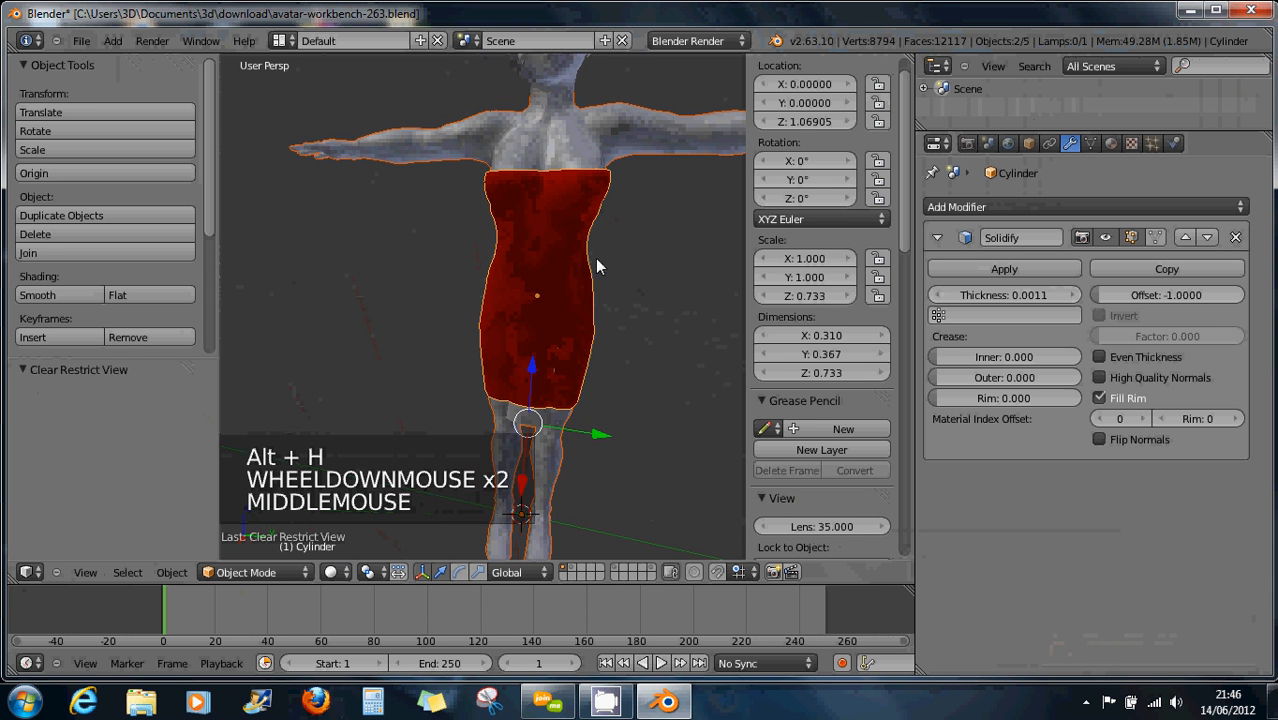
# Switch the dress to Weight Paint mode and additionally show the layer containing the avatar's armature
pyautogui.click(241, 571)
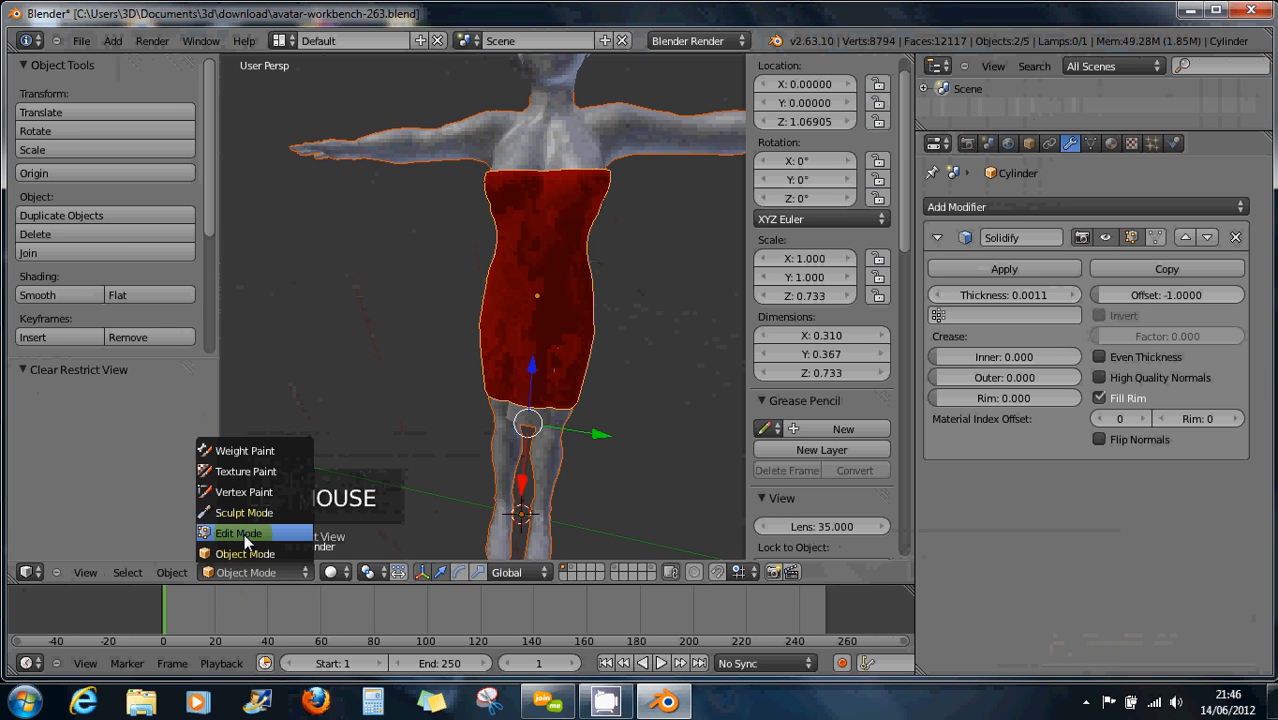
pyautogui.click(258, 450)
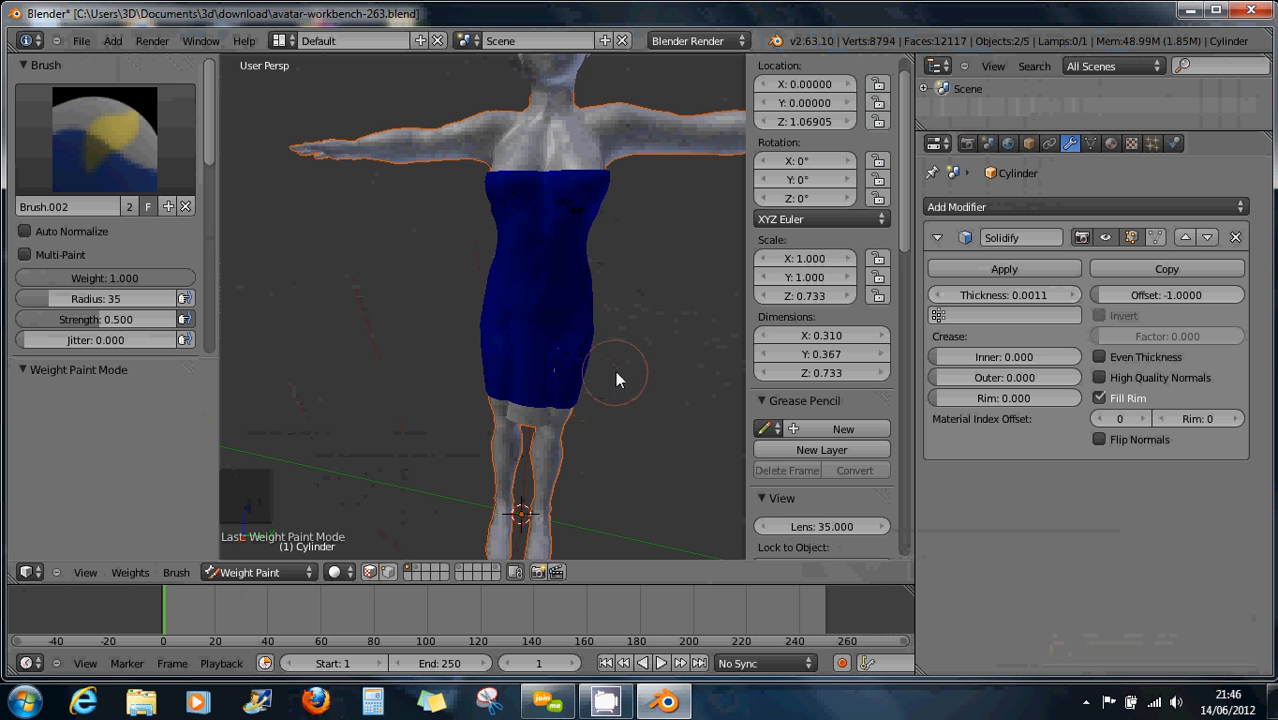
pyautogui.moveTo(616, 380)
pyautogui.mouseDown(button='middle')
pyautogui.moveTo(485, 356)
pyautogui.moveTo(371, 371)
pyautogui.moveTo(485, 391)
pyautogui.moveTo(599, 394)
pyautogui.moveTo(608, 382)
pyautogui.mouseUp(button='middle')
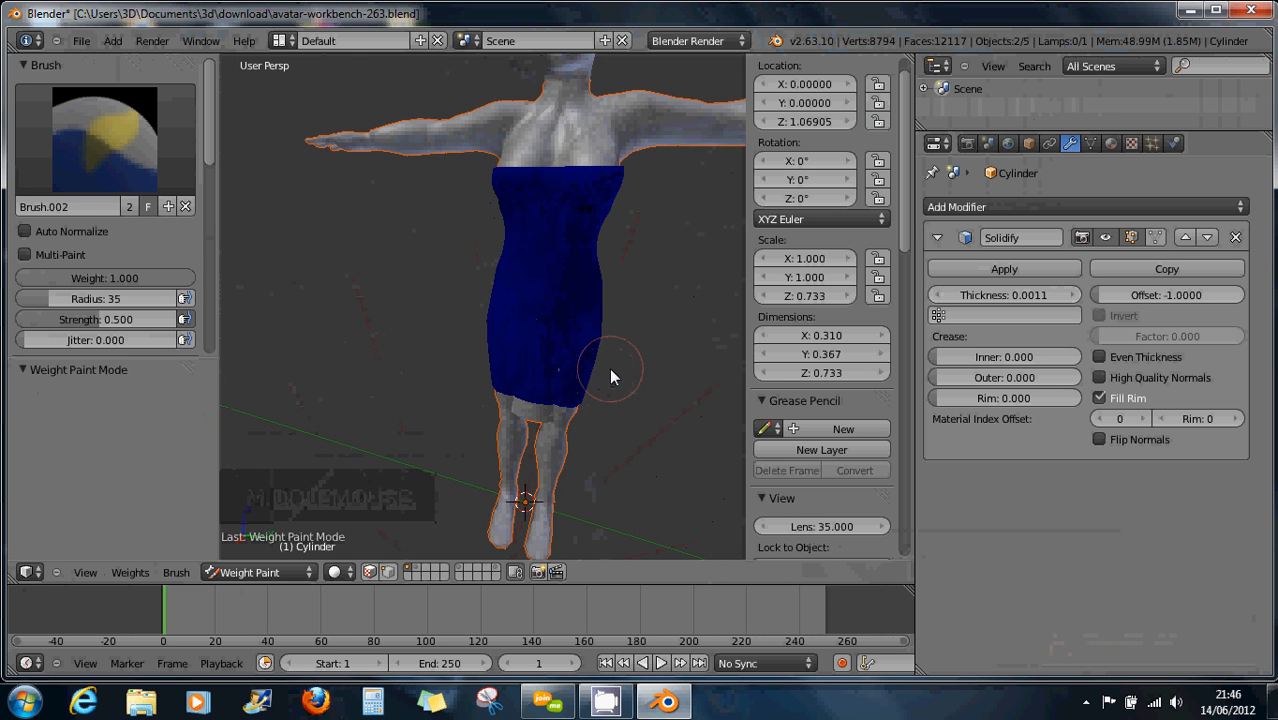
pyautogui.moveTo(448, 494); pyautogui.dragTo(491, 549)
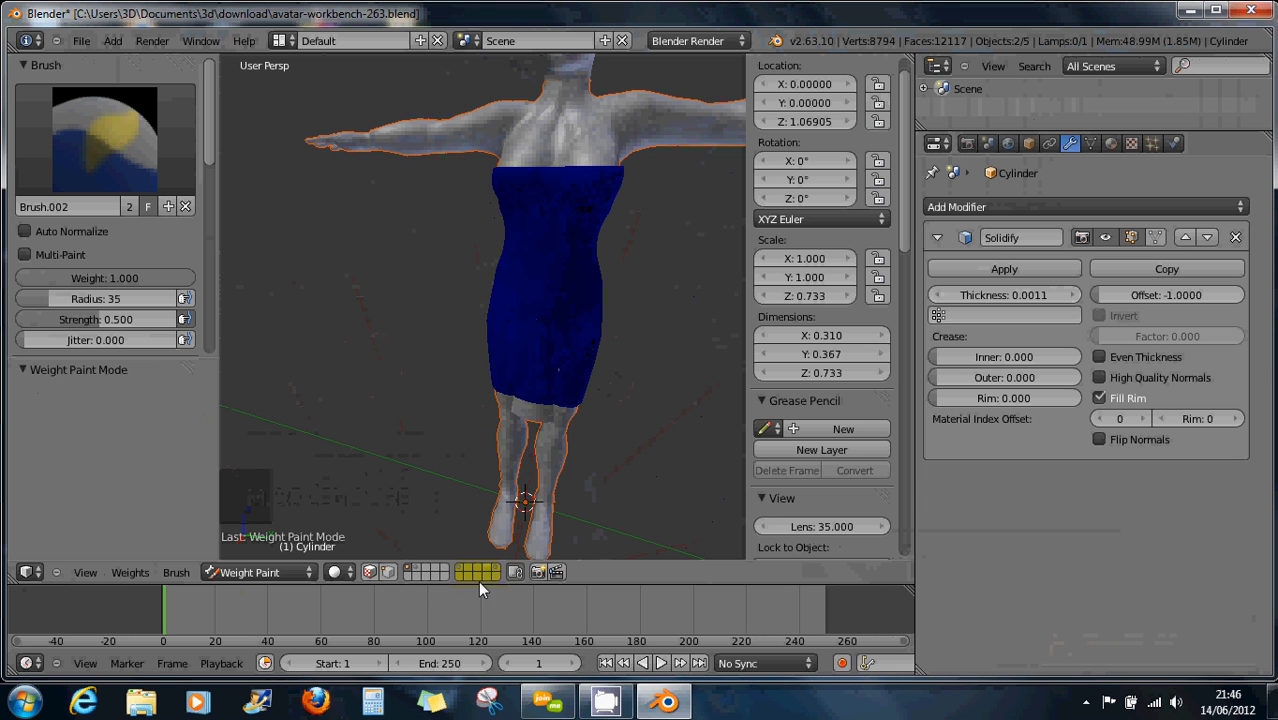
pyautogui.keyDown('shift'); pyautogui.click(498, 571); pyautogui.keyUp('shift')
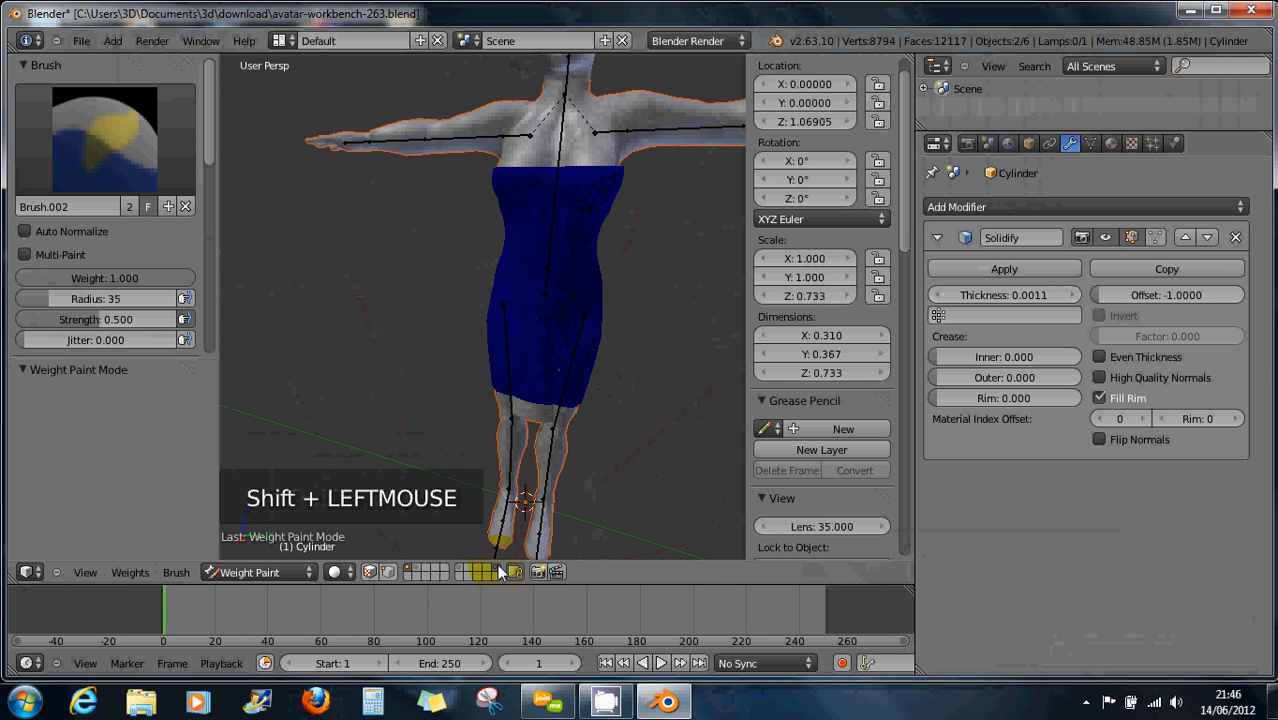
# Select the avatar's armature and put it in Pose Mode
pyautogui.rightClick(572, 374)
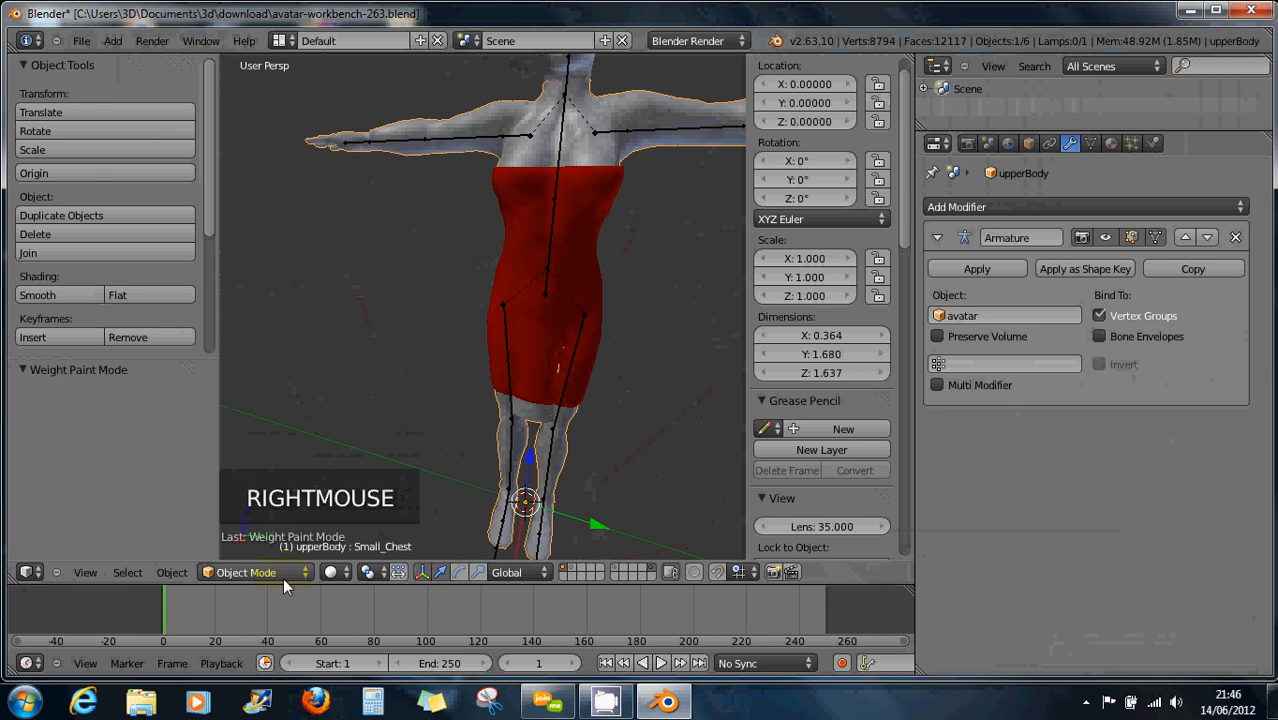
pyautogui.rightClick(539, 533)
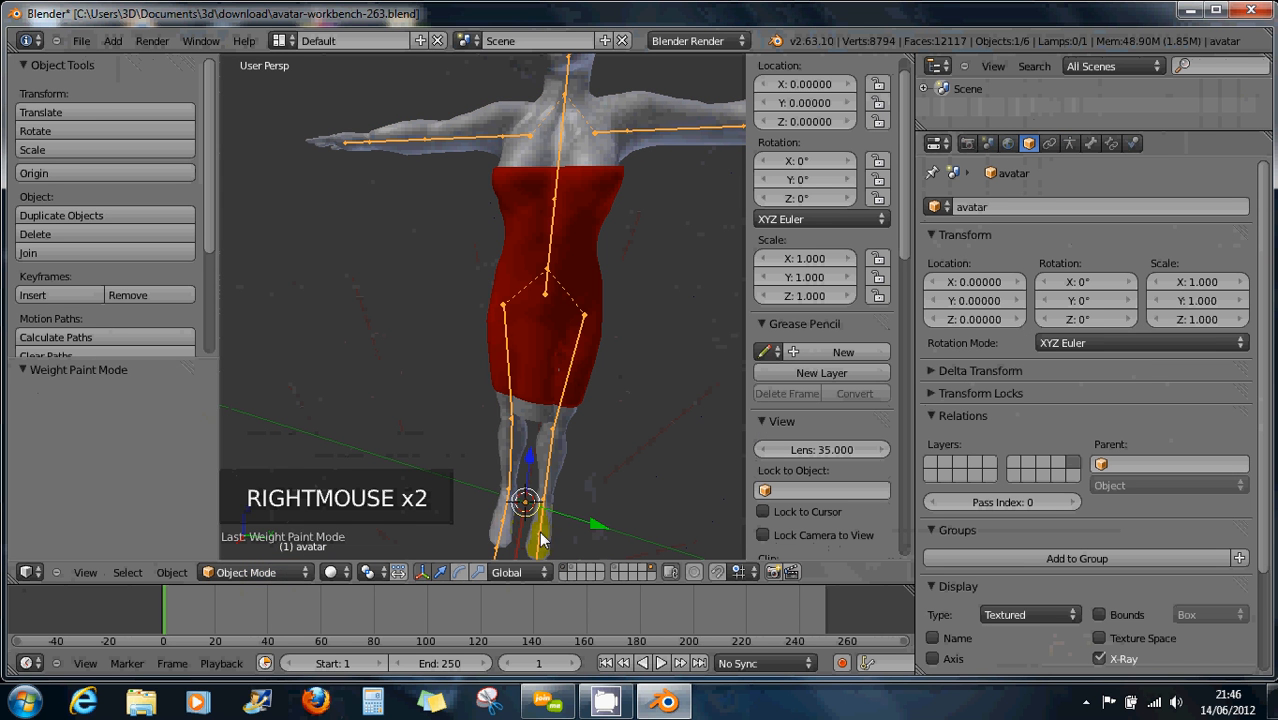
pyautogui.click(272, 572)
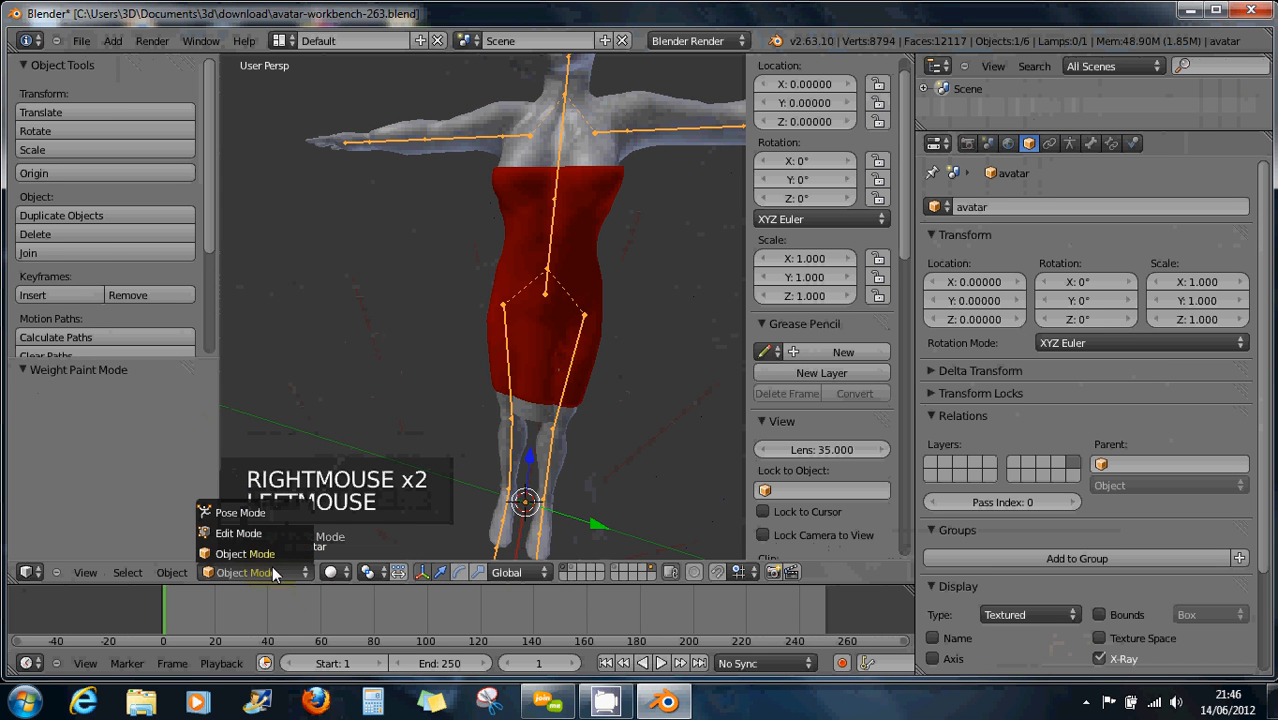
pyautogui.click(272, 513)
pyautogui.moveTo(651, 469); pyautogui.dragTo(604, 399, button='middle')
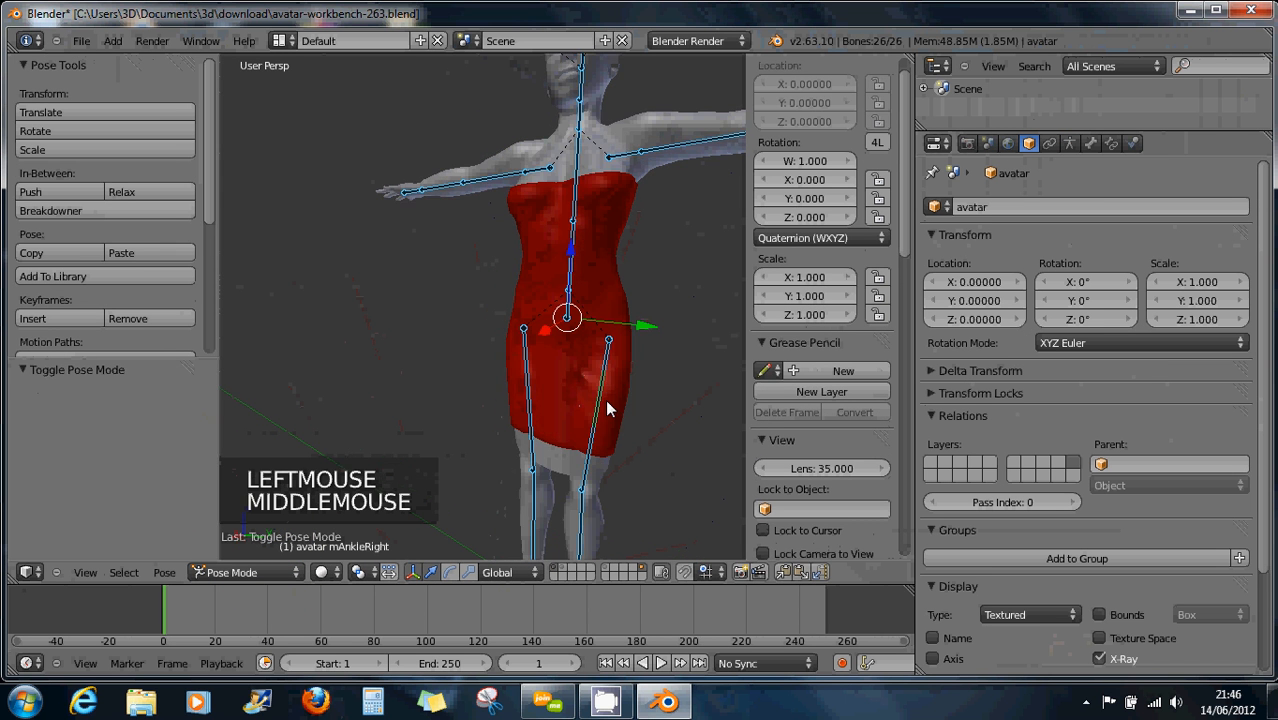
# Test how the dress behaves by rotating the left hip bone about the global Y axis, then cancel the rotation
pyautogui.rightClick(604, 399)
pyautogui.press('r')
pyautogui.press('r')
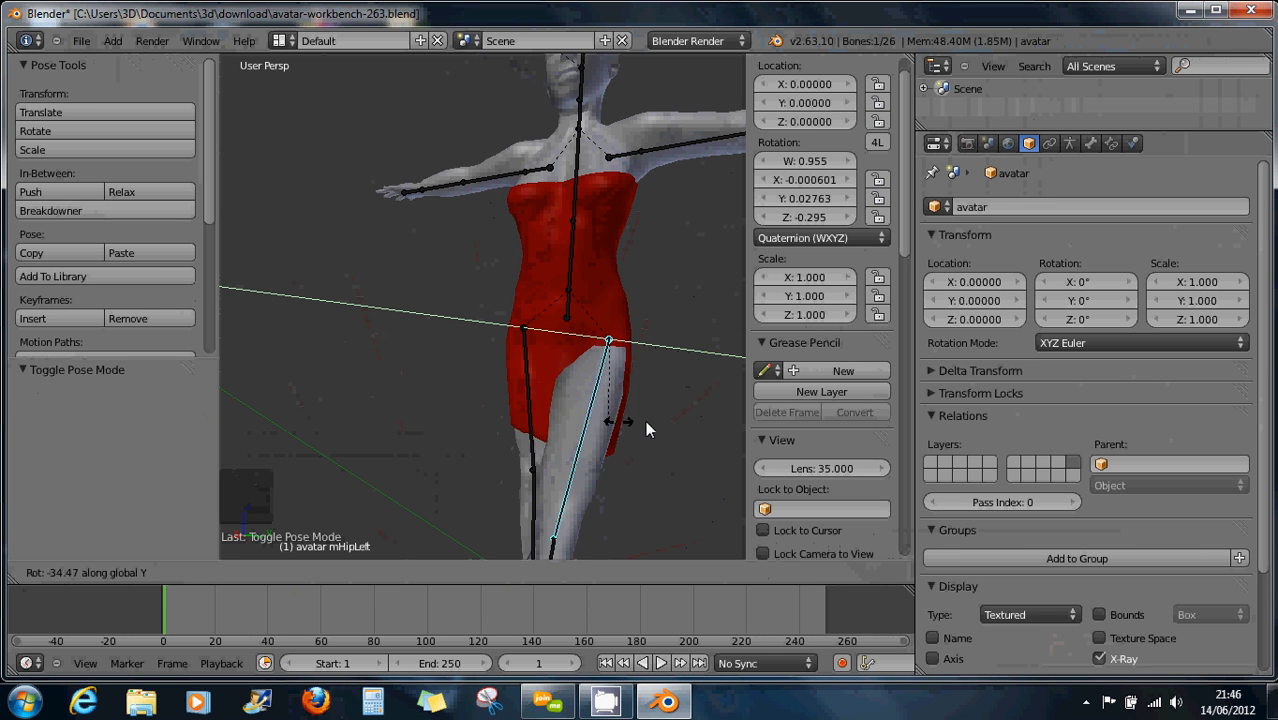
pyautogui.rightClick(660, 407)
pyautogui.moveTo(628, 436); pyautogui.dragTo(680, 433, button='middle')
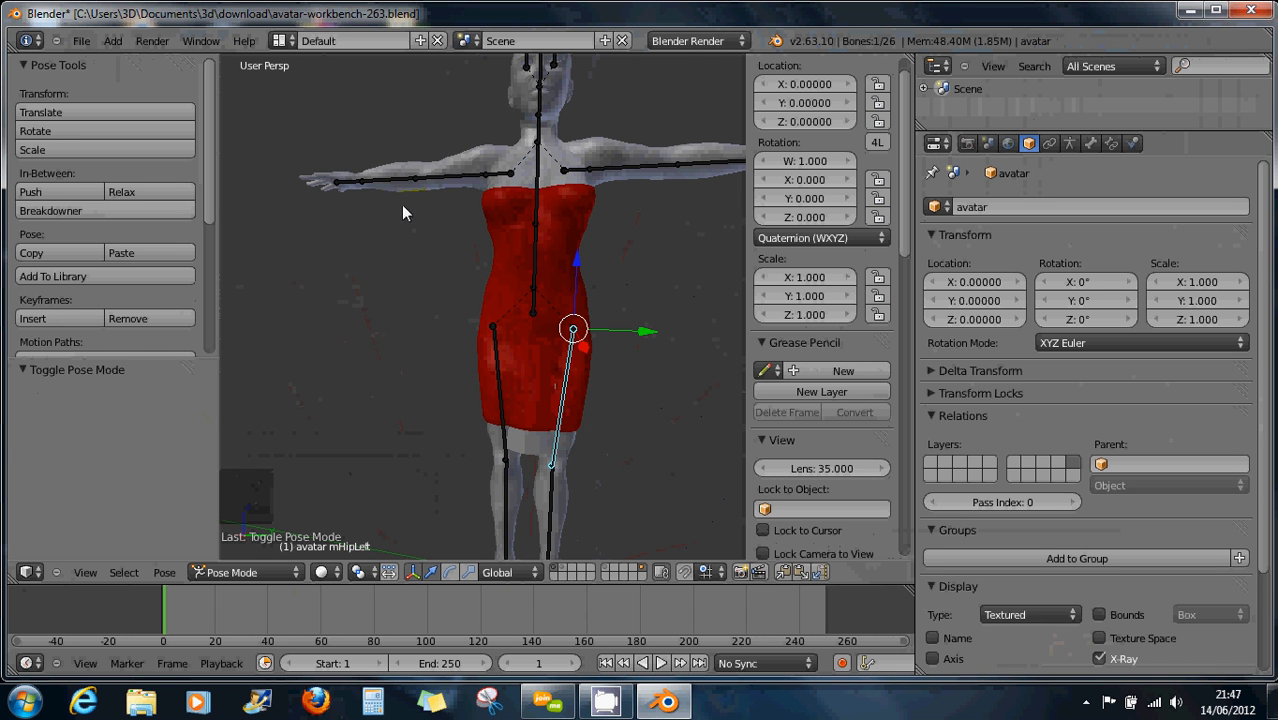
pyautogui.moveTo(210, 200); pyautogui.dragTo(211, 374)
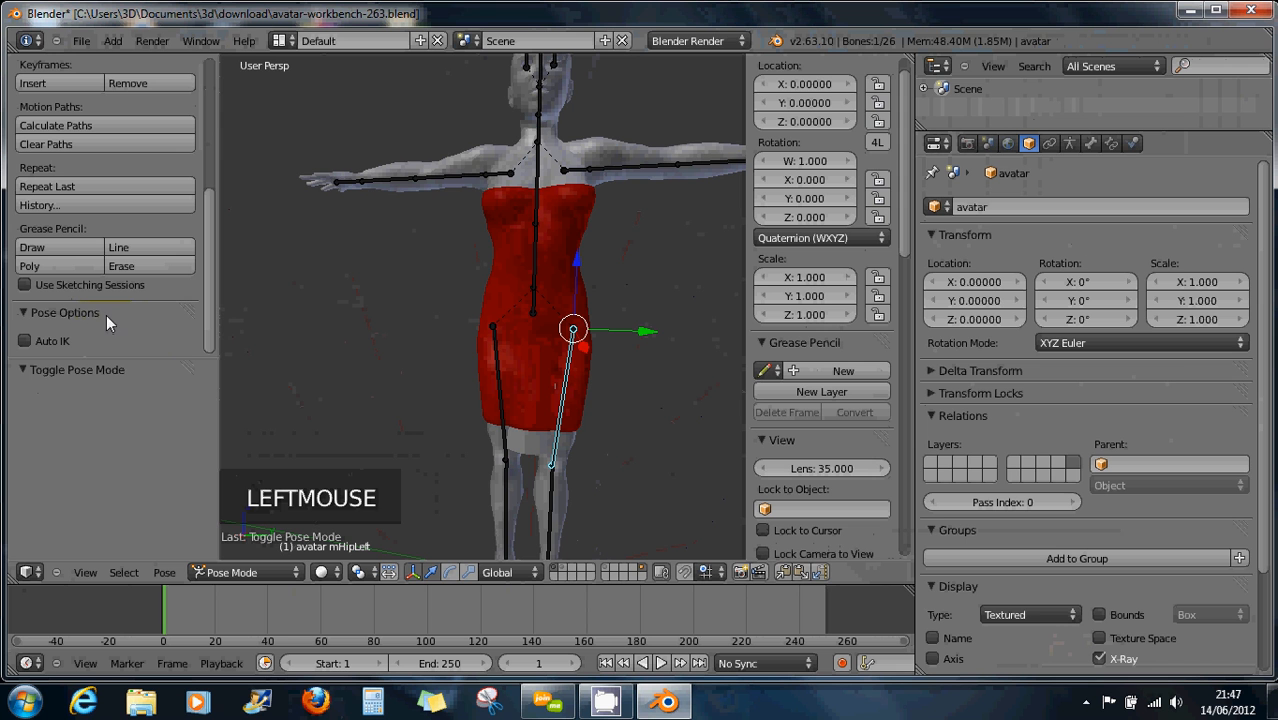
pyautogui.moveTo(212, 281); pyautogui.dragTo(213, 135)
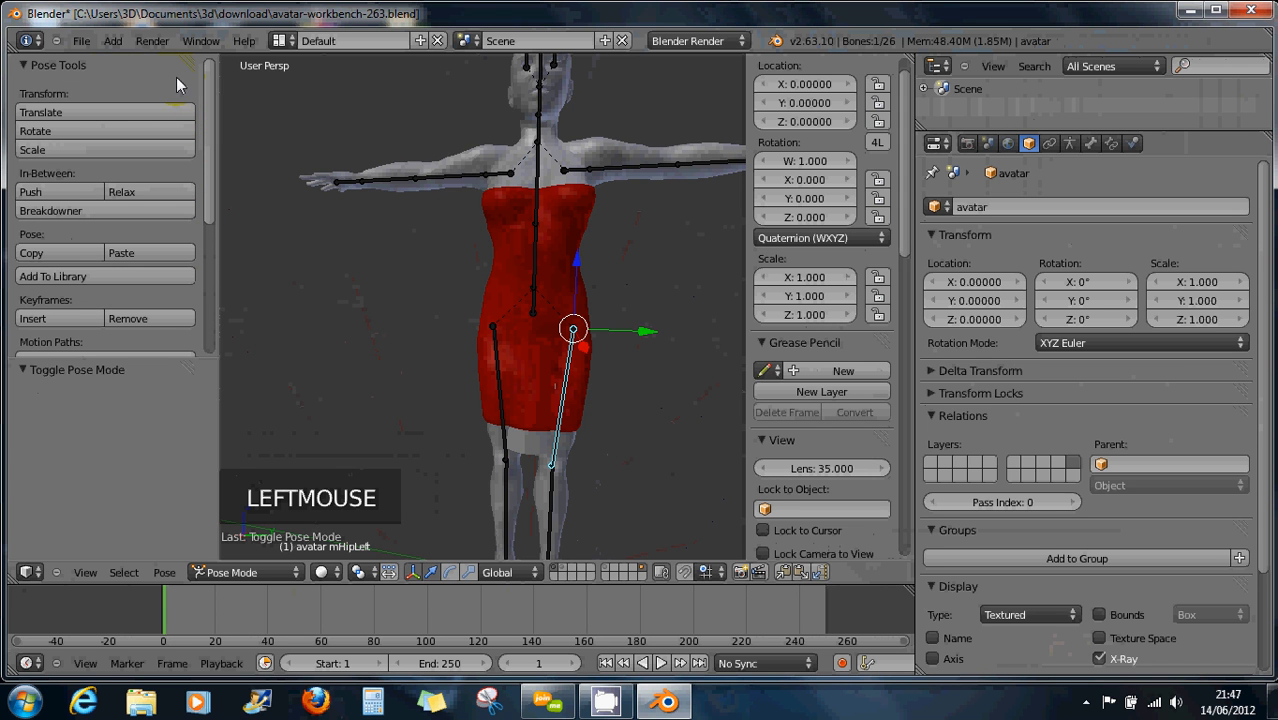
# Install the add-on from space_view3d_copy_bone_weights_enhanced.py in the user preferences and enable Copy Bone Weights
pyautogui.click(80, 40)
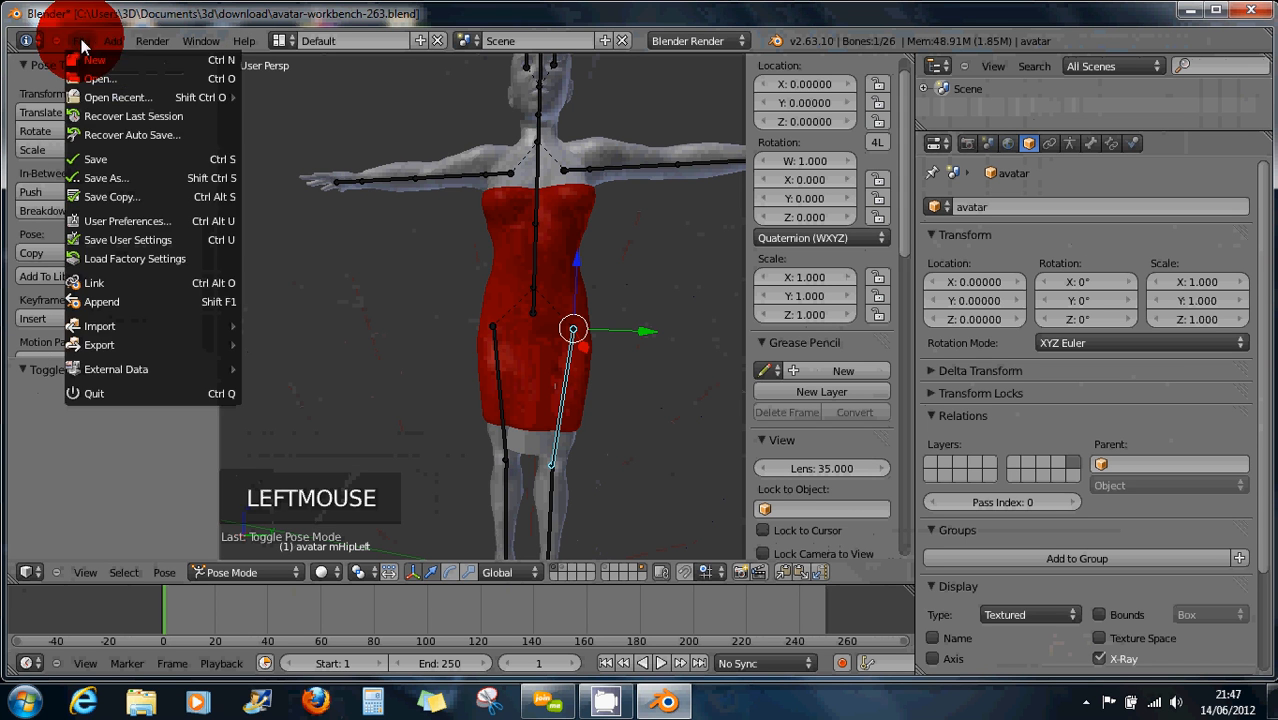
pyautogui.click(129, 223)
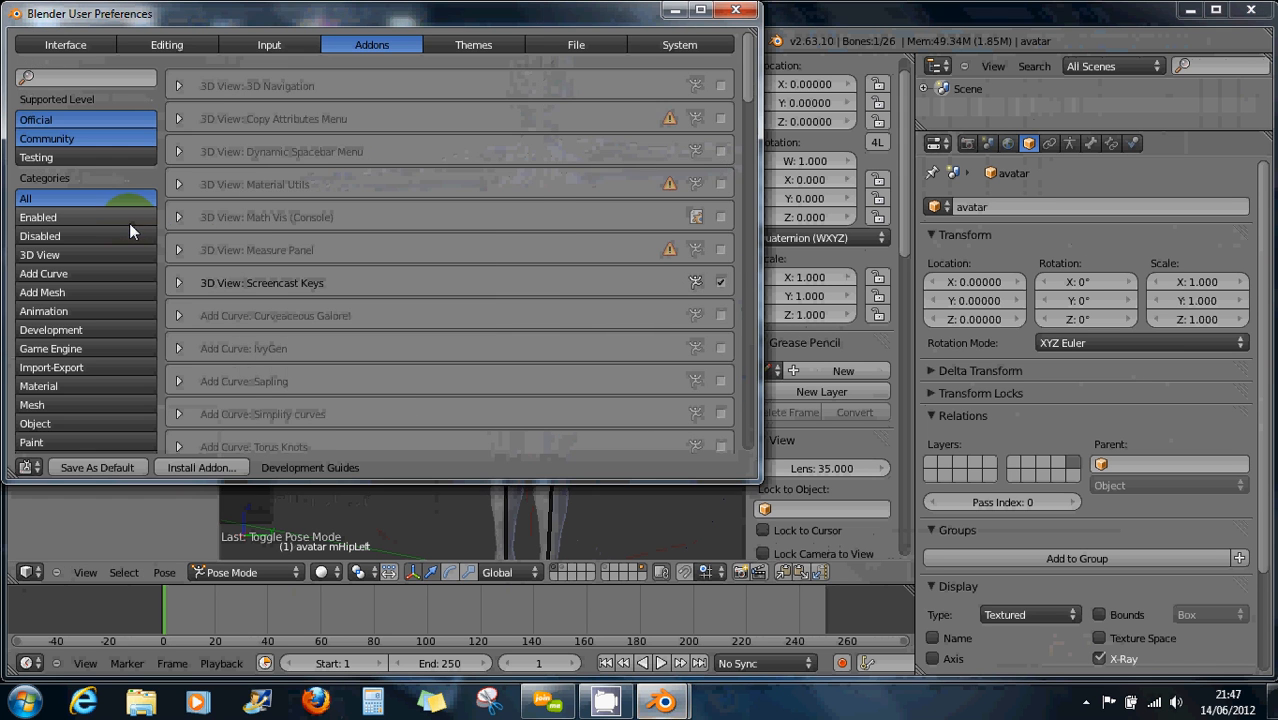
pyautogui.click(370, 45)
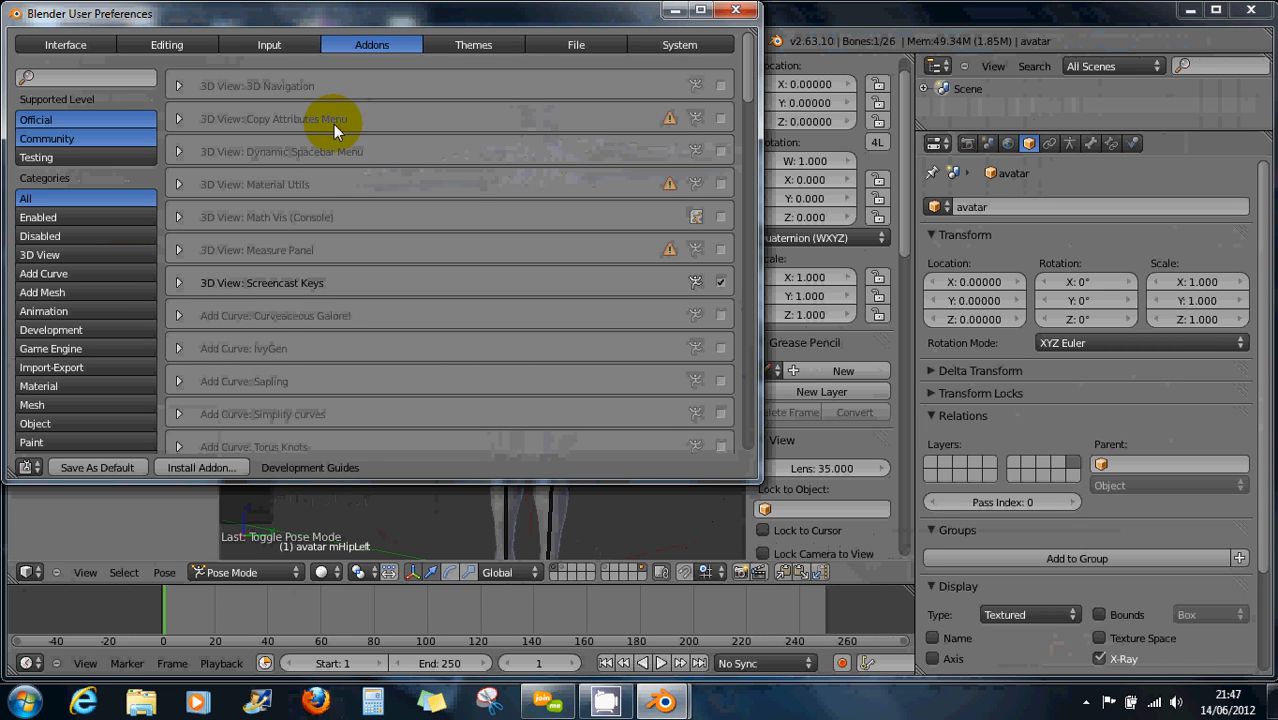
pyautogui.click(208, 463)
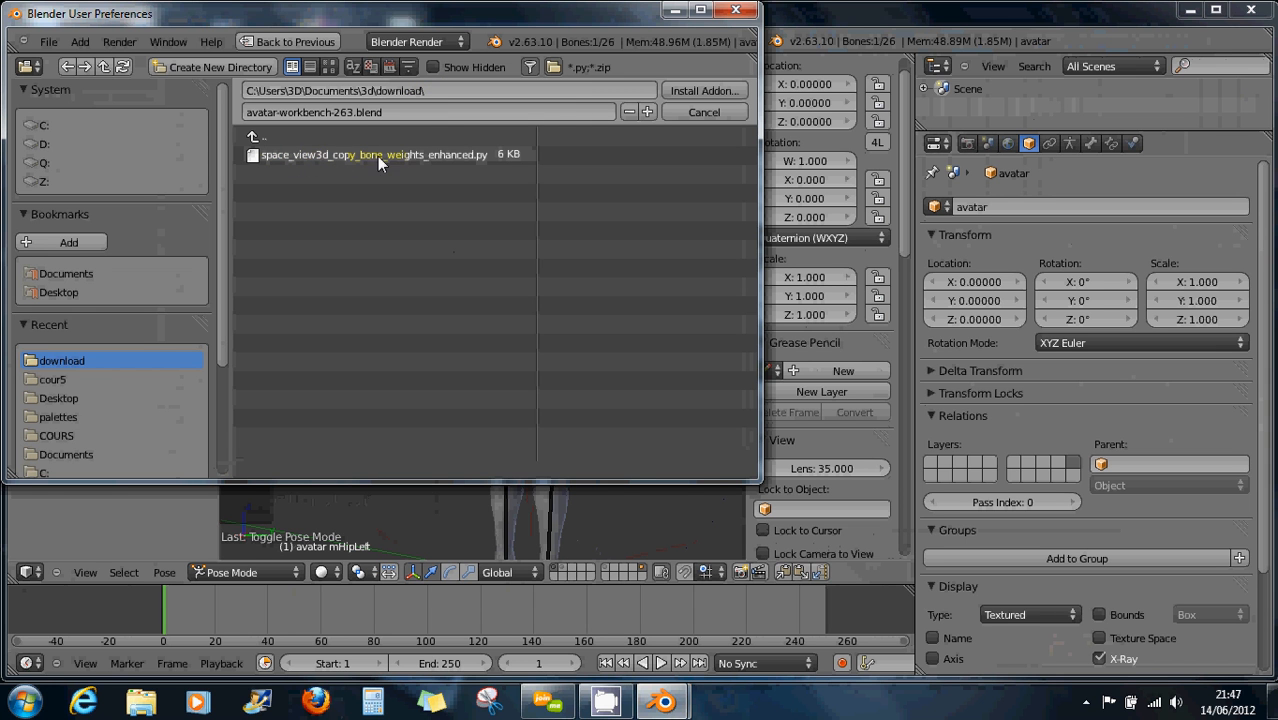
pyautogui.click(455, 155)
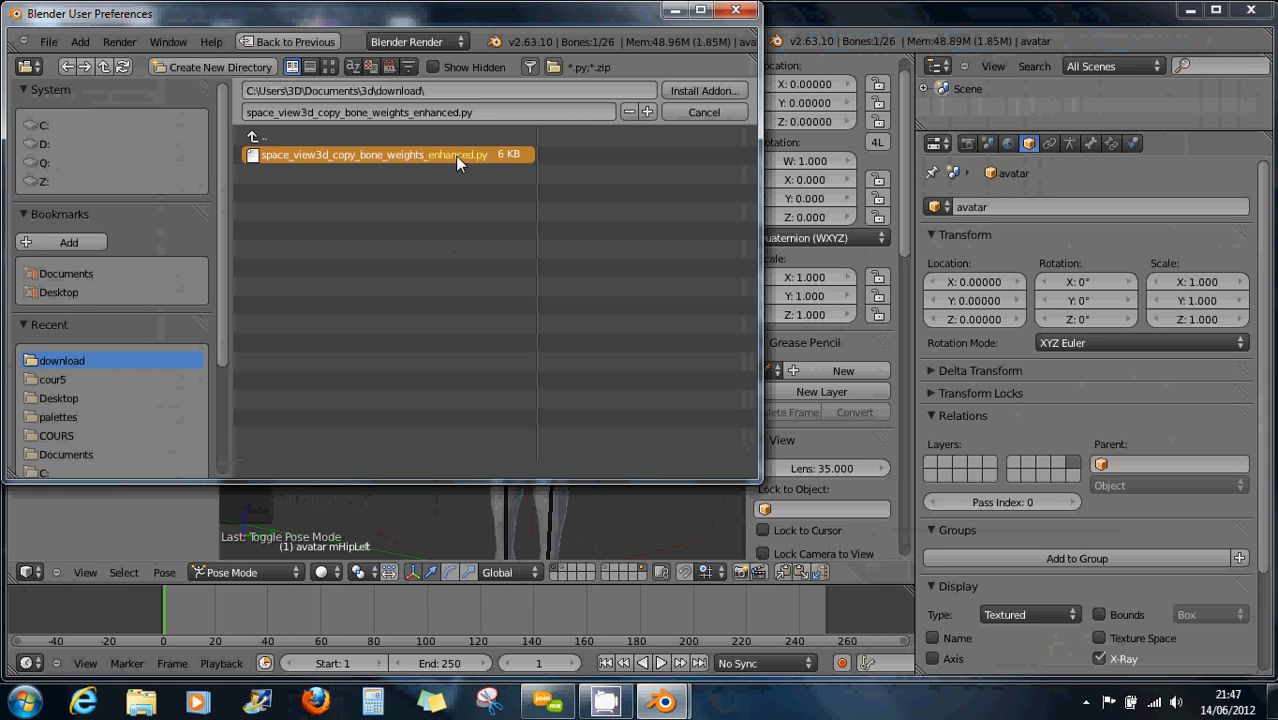
pyautogui.click(681, 86)
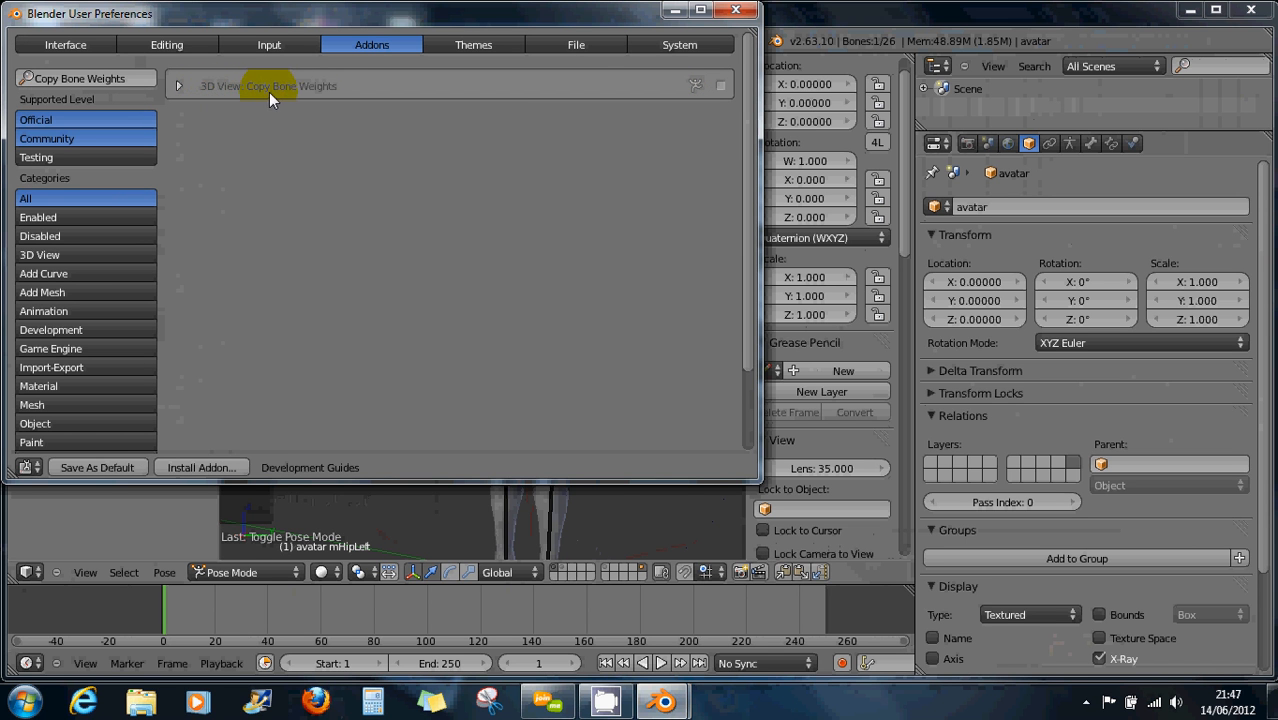
pyautogui.click(720, 87)
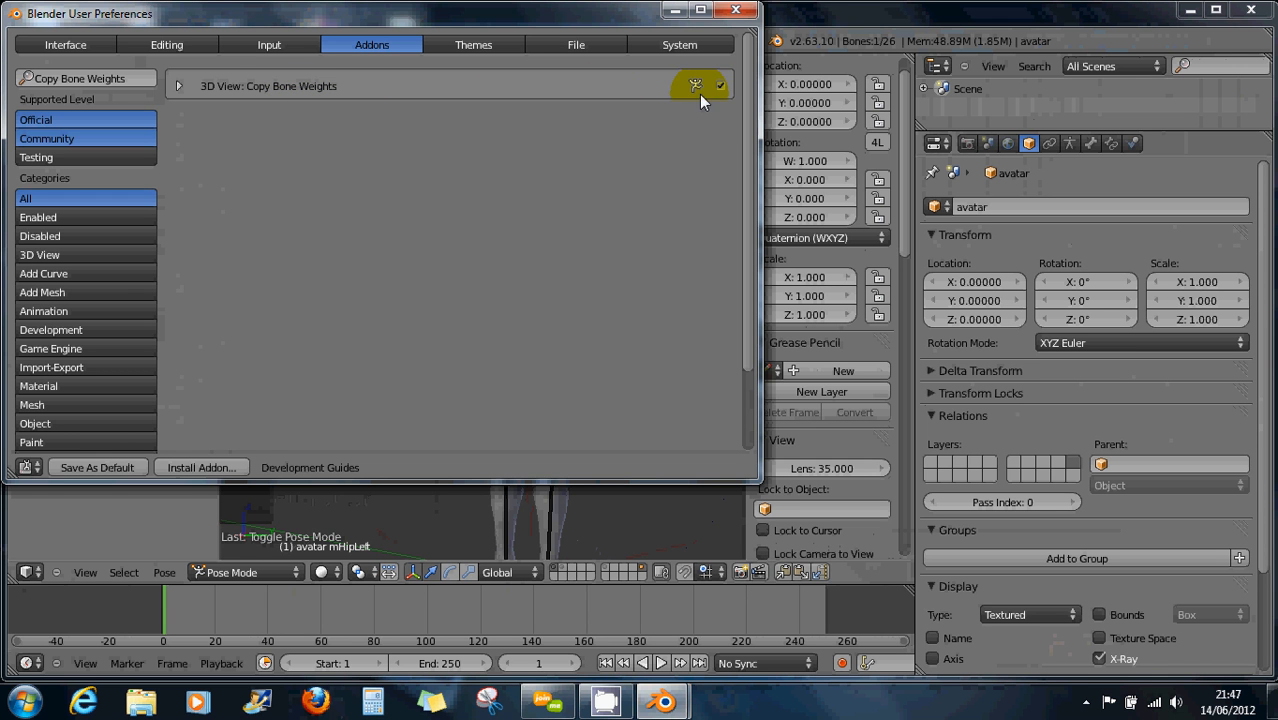
pyautogui.click(737, 13)
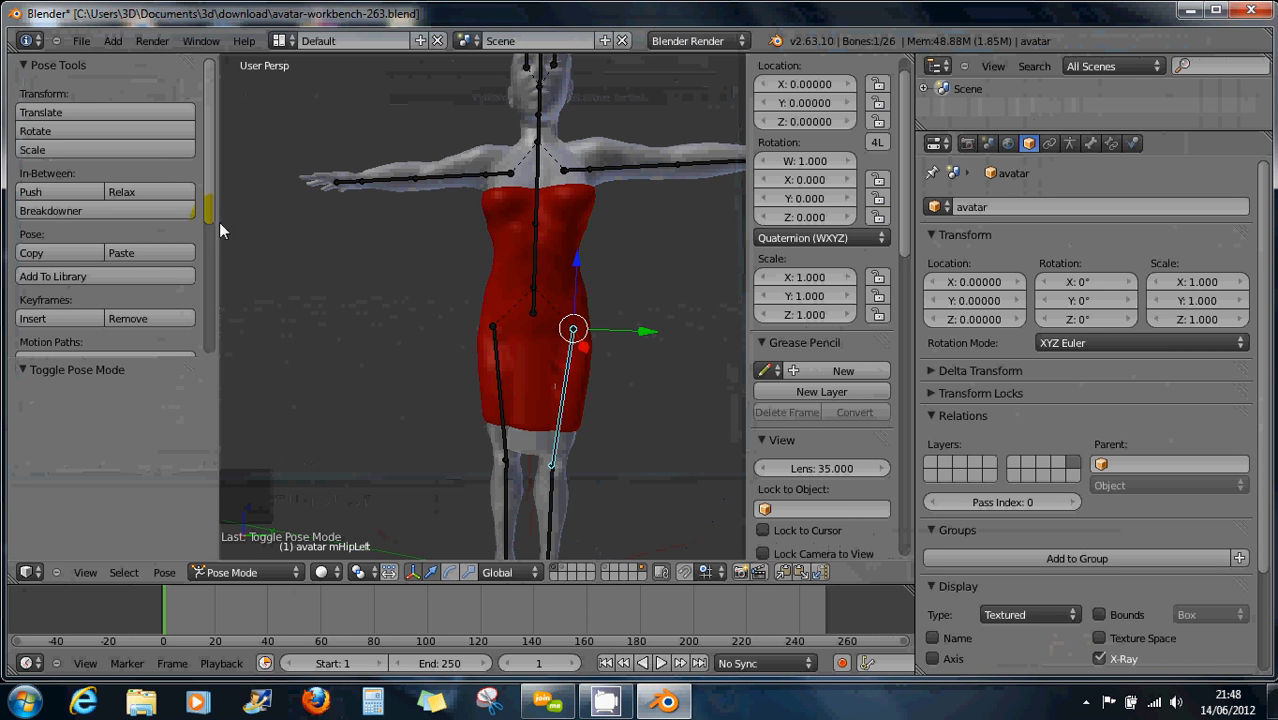
# Select the dress and switch it from Weight Paint to Object Mode
pyautogui.rightClick(558, 245)
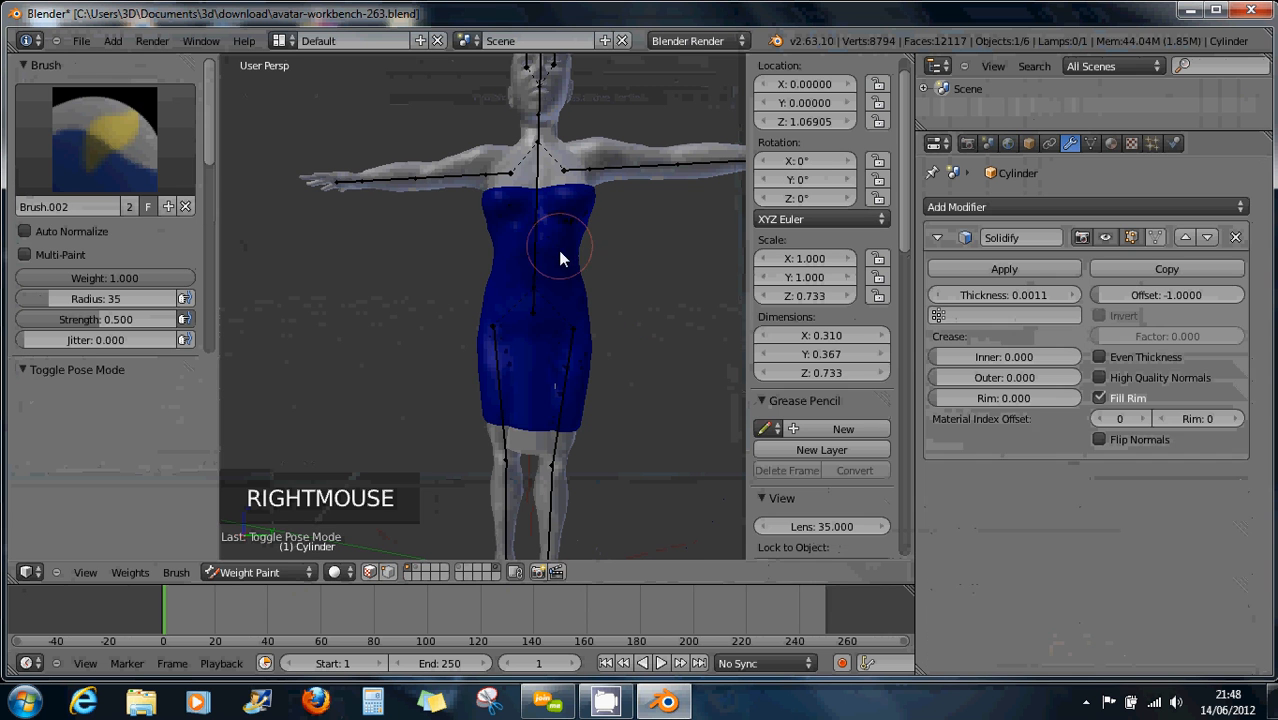
pyautogui.click(274, 570)
pyautogui.click(273, 551)
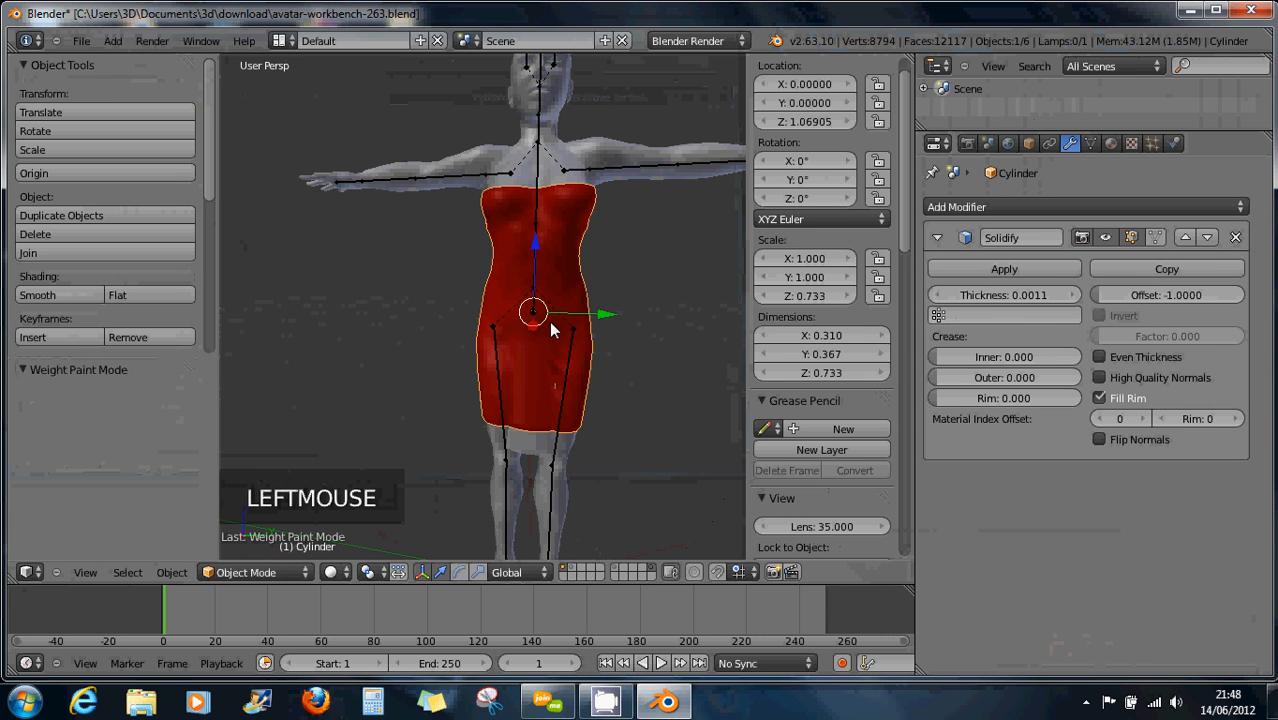
pyautogui.rightClick(563, 270)
pyautogui.rightClick(558, 270)
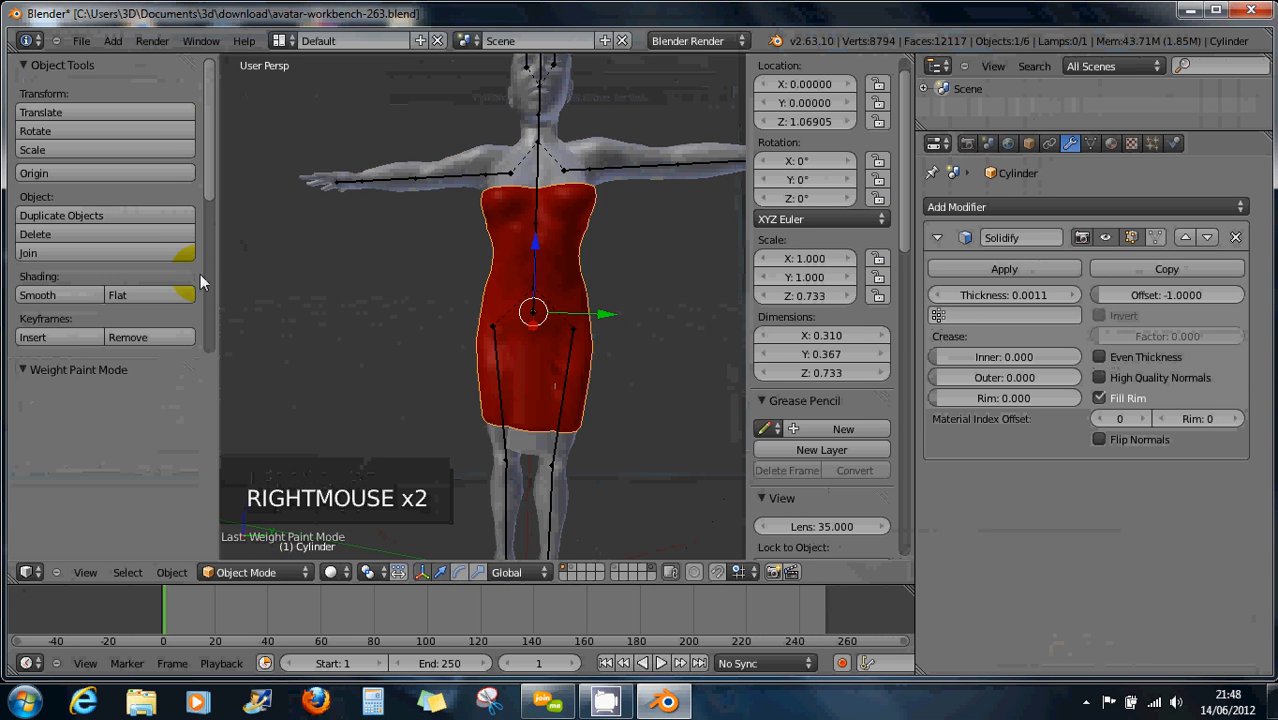
# Set the interpolation for the bone weight copy to 2
pyautogui.moveTo(209, 174); pyautogui.dragTo(220, 368)
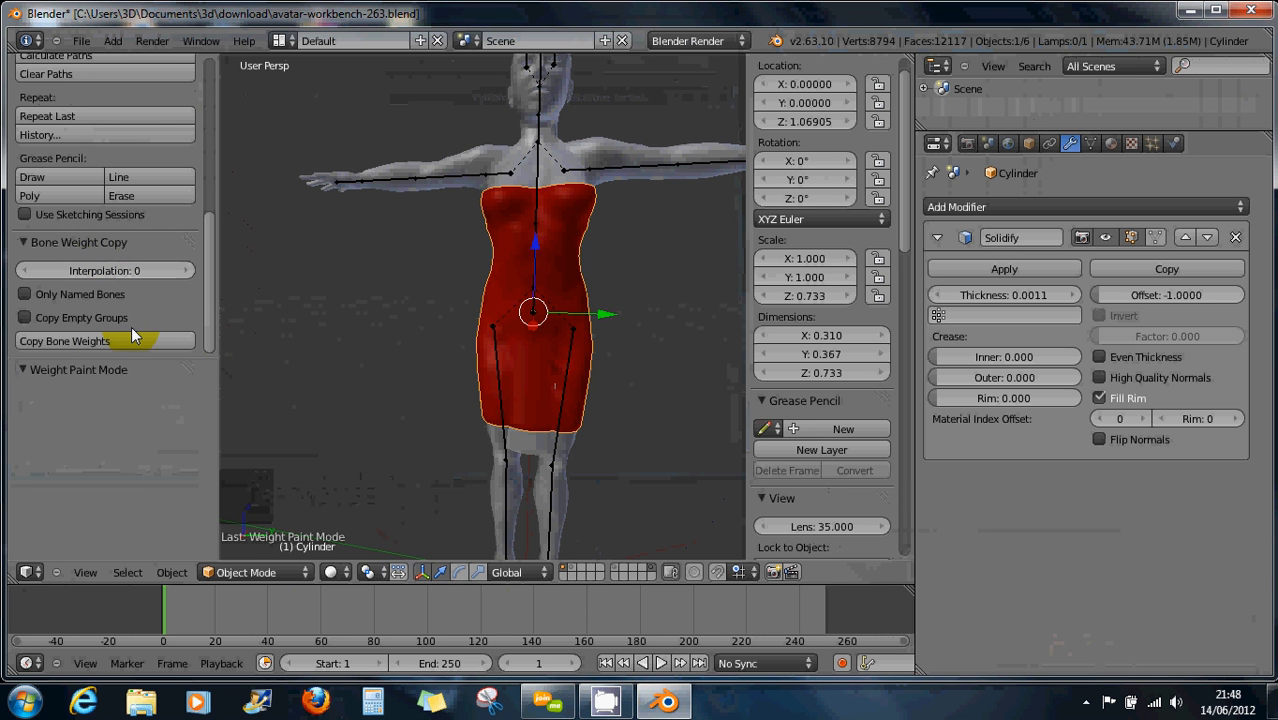
pyautogui.click(183, 270)
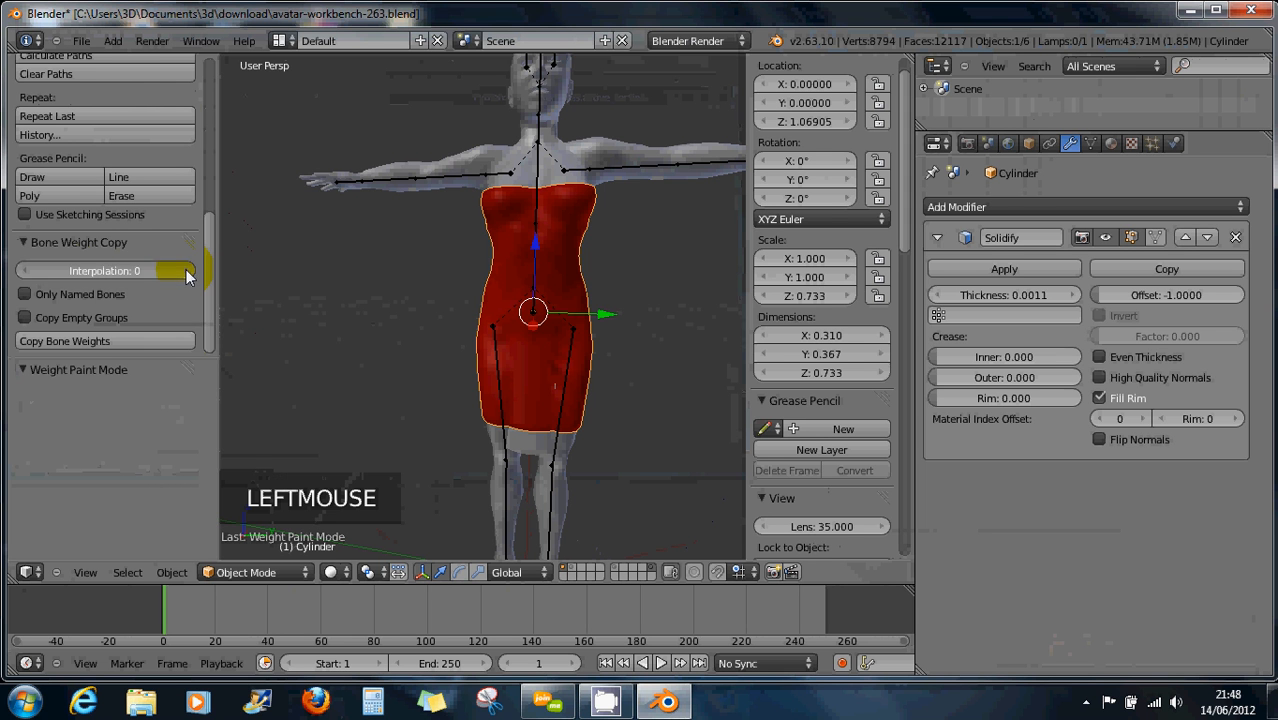
pyautogui.click(185, 271)
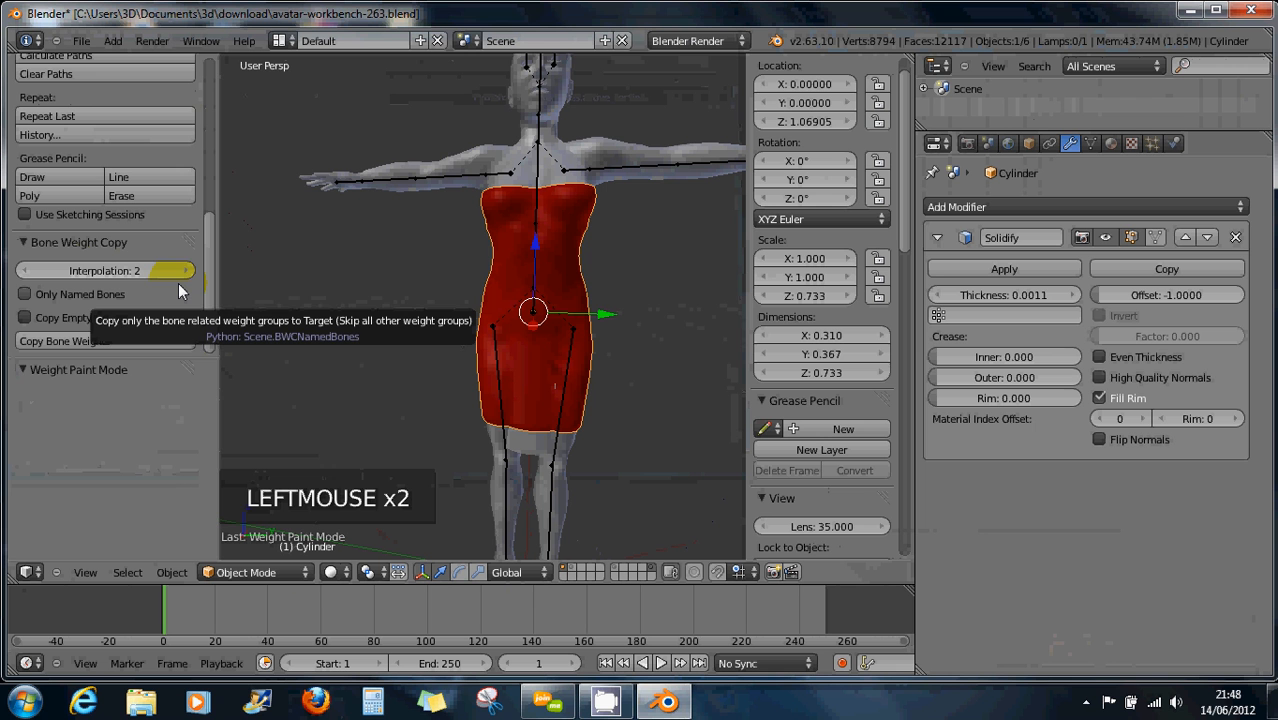
pyautogui.click(26, 271)
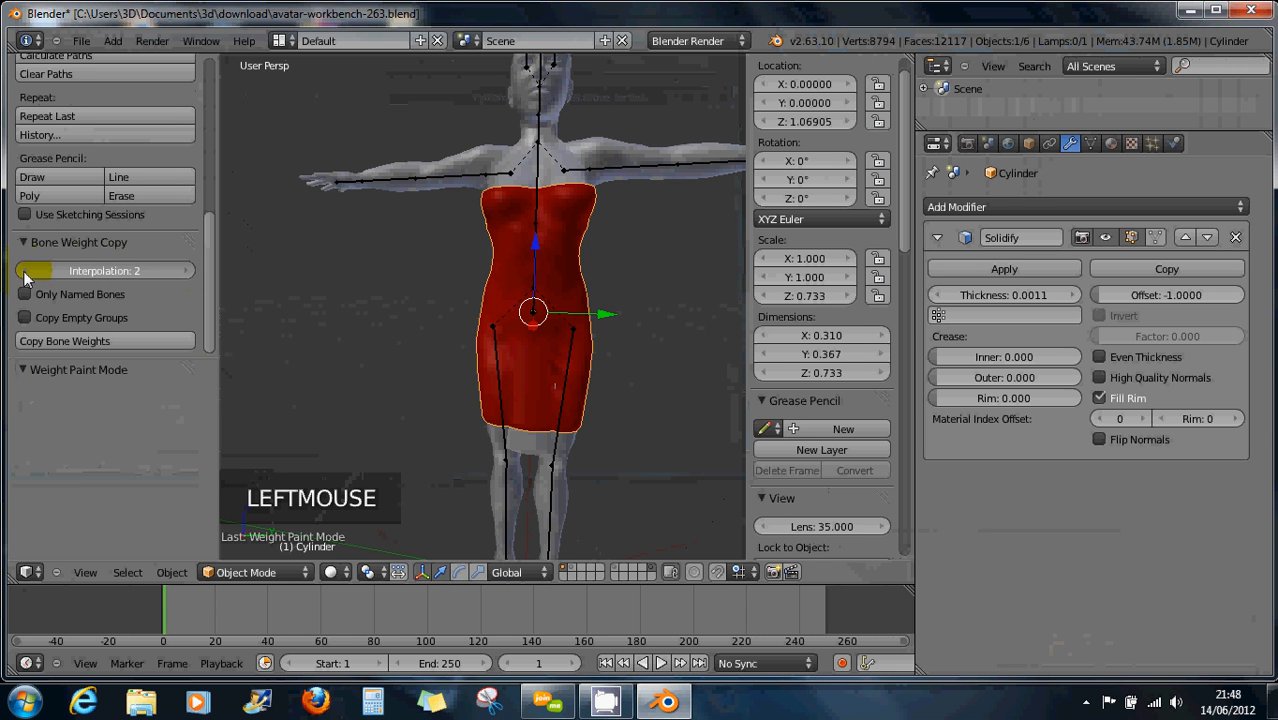
pyautogui.click(179, 271)
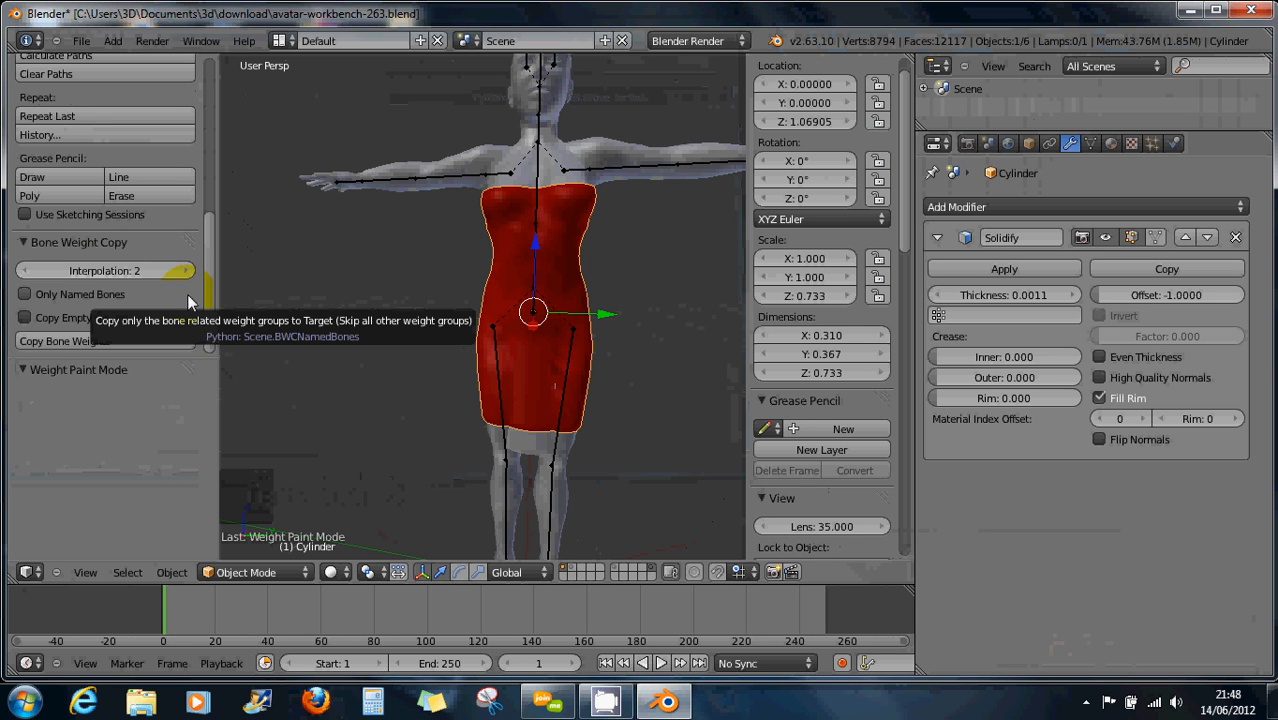
# Save the scene as a new file named robe1.blend in the download folder
pyautogui.click(81, 42)
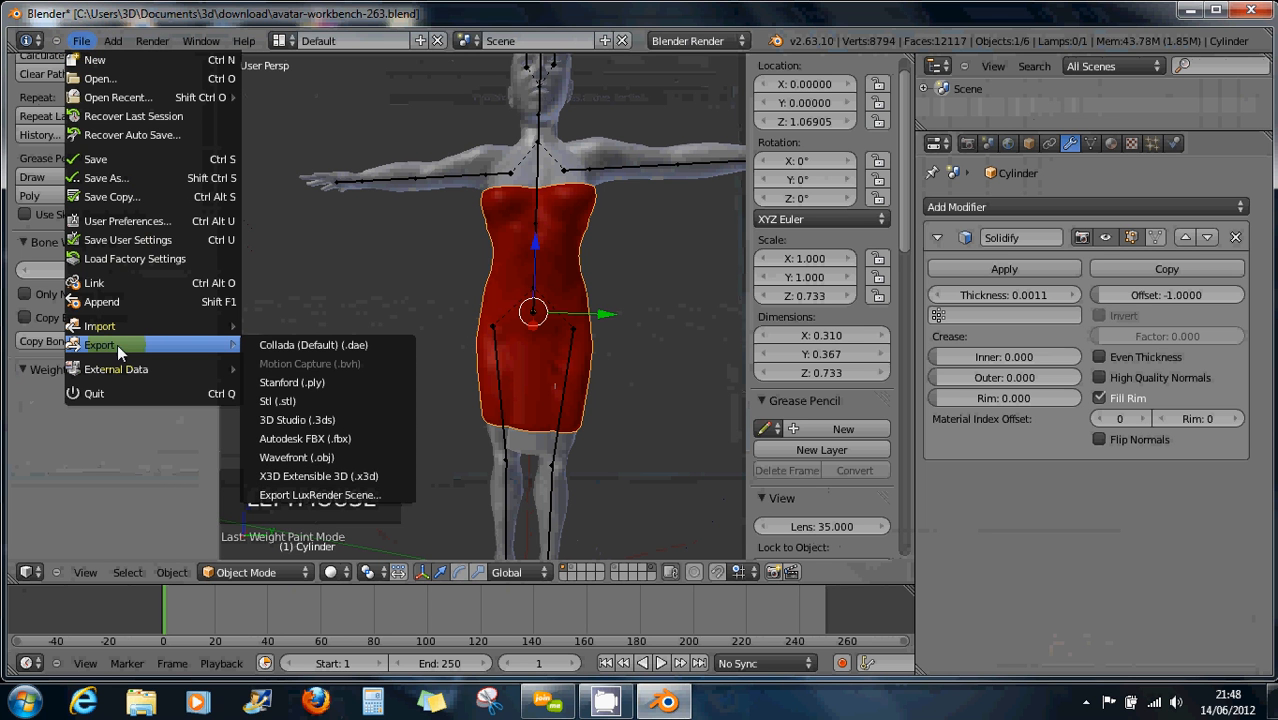
pyautogui.click(136, 179)
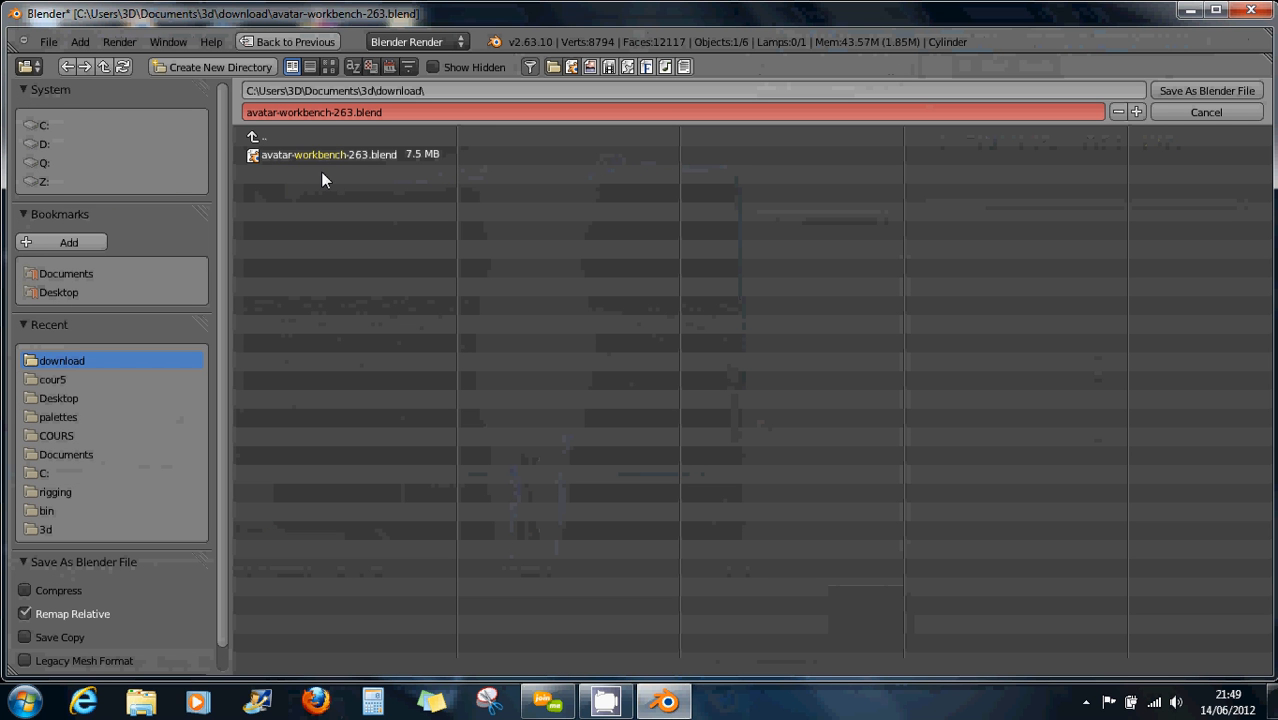
pyautogui.doubleClick(349, 112)
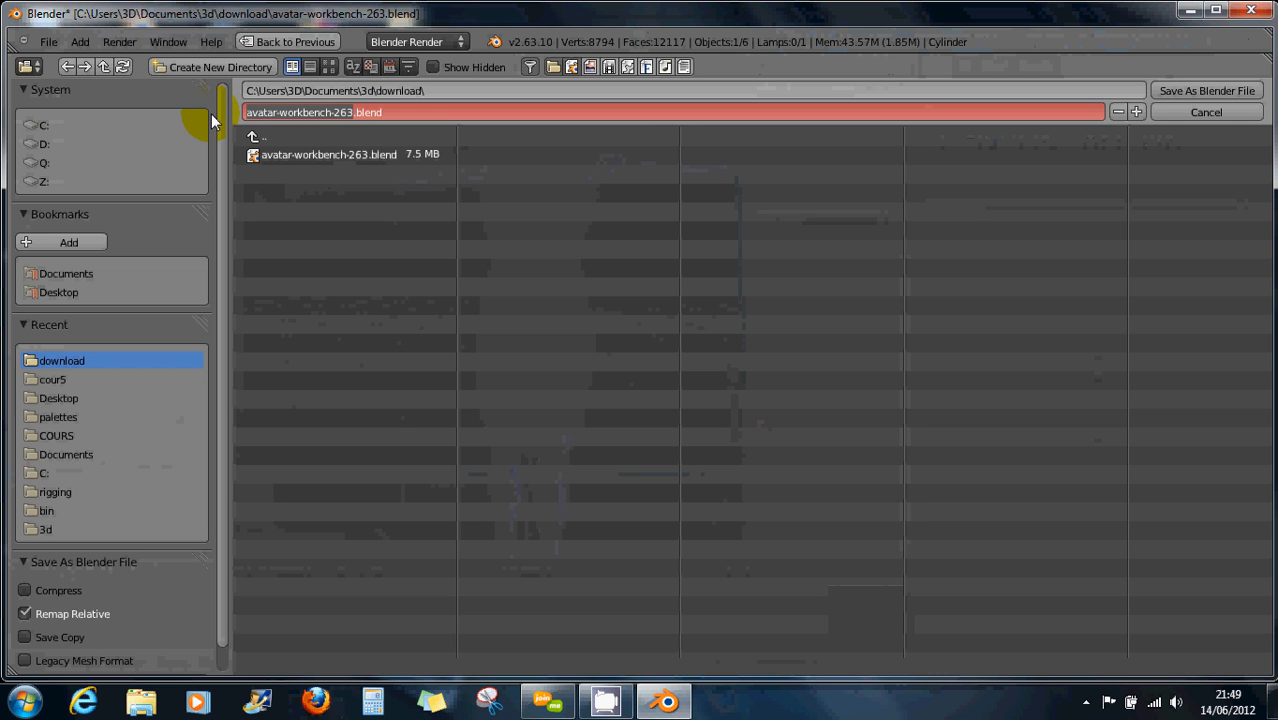
pyautogui.write('robe')
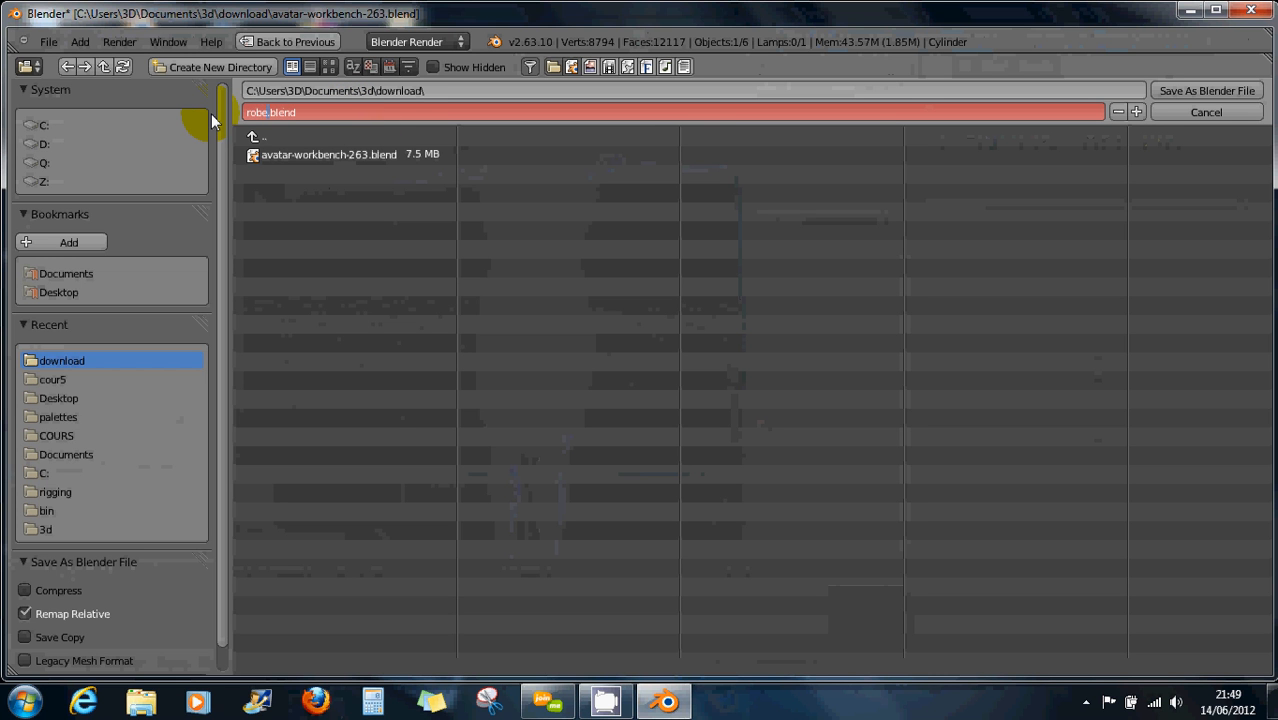
pyautogui.write('1')
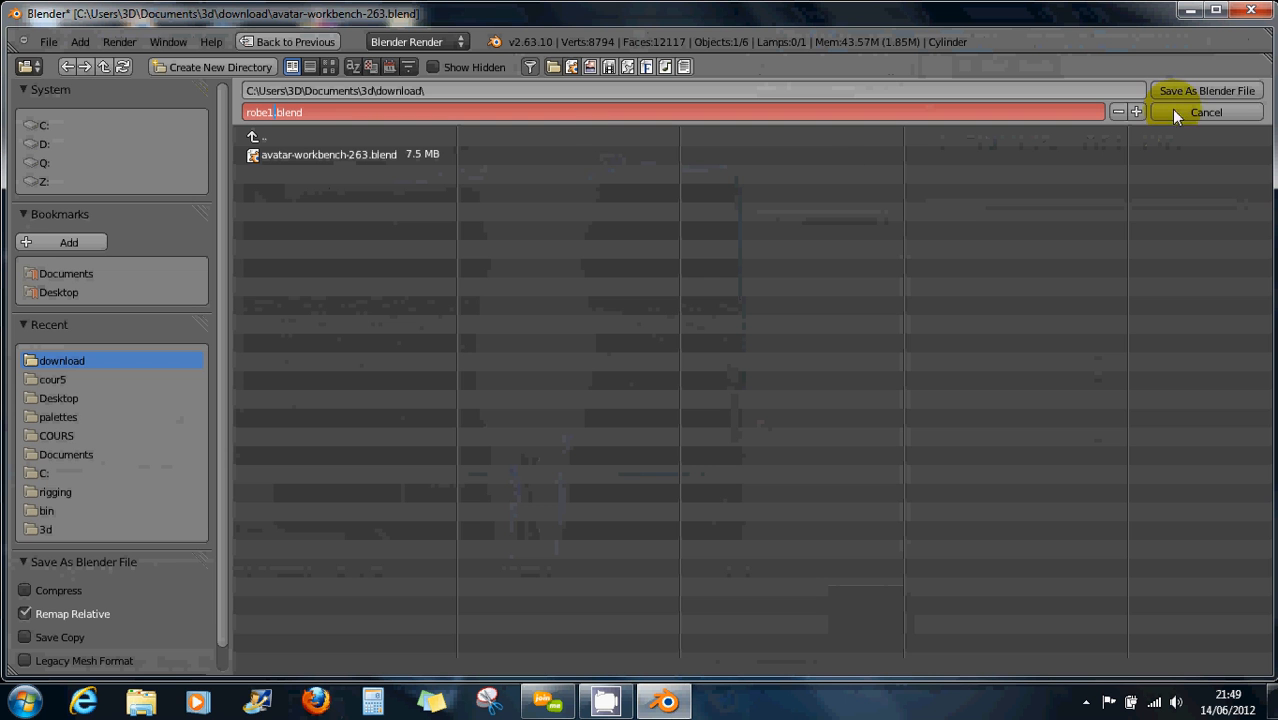
pyautogui.click(1215, 95)
pyautogui.click(1214, 91)
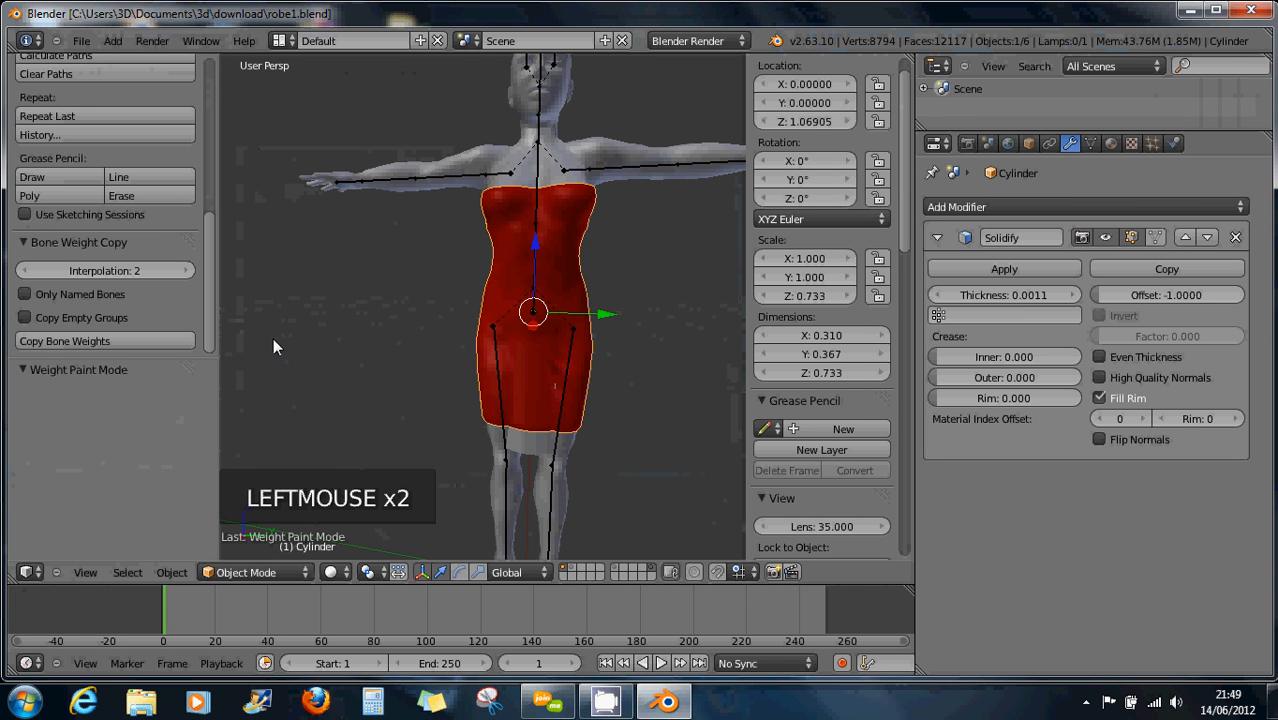
# Select the dress and show the vertex groups in its mesh data
pyautogui.click(206, 303)
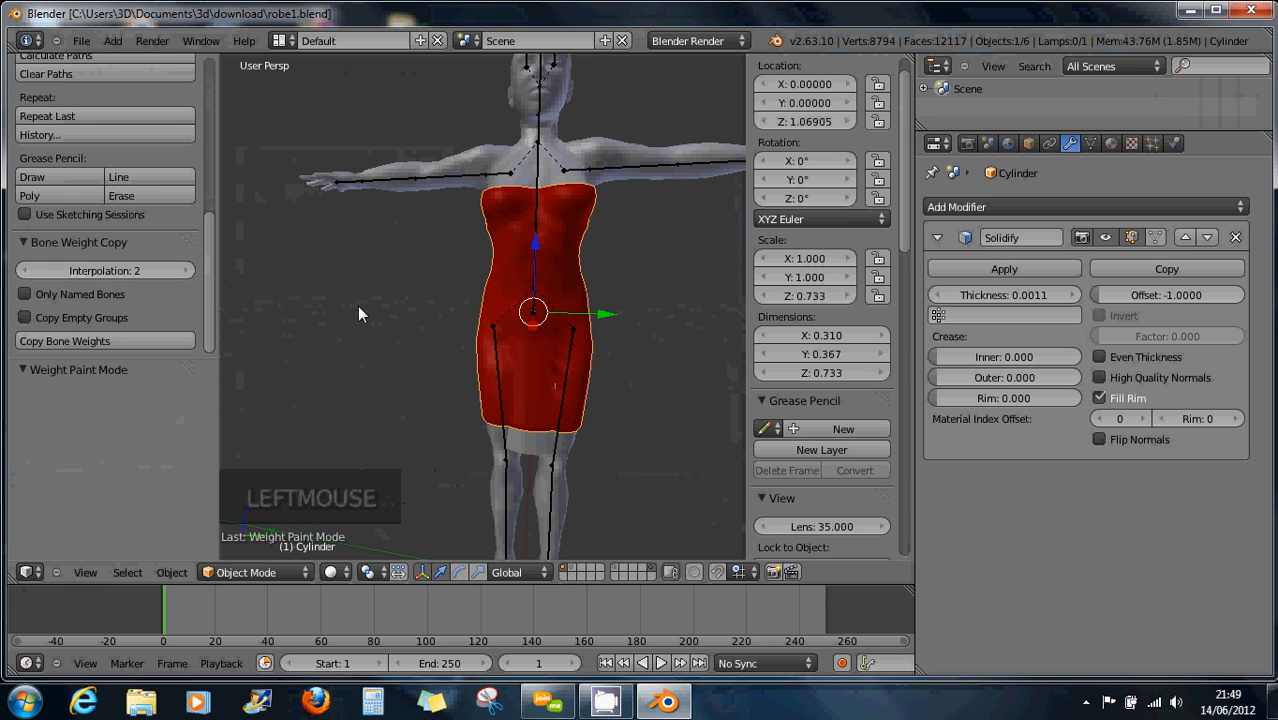
pyautogui.rightClick(578, 286)
pyautogui.rightClick(577, 299)
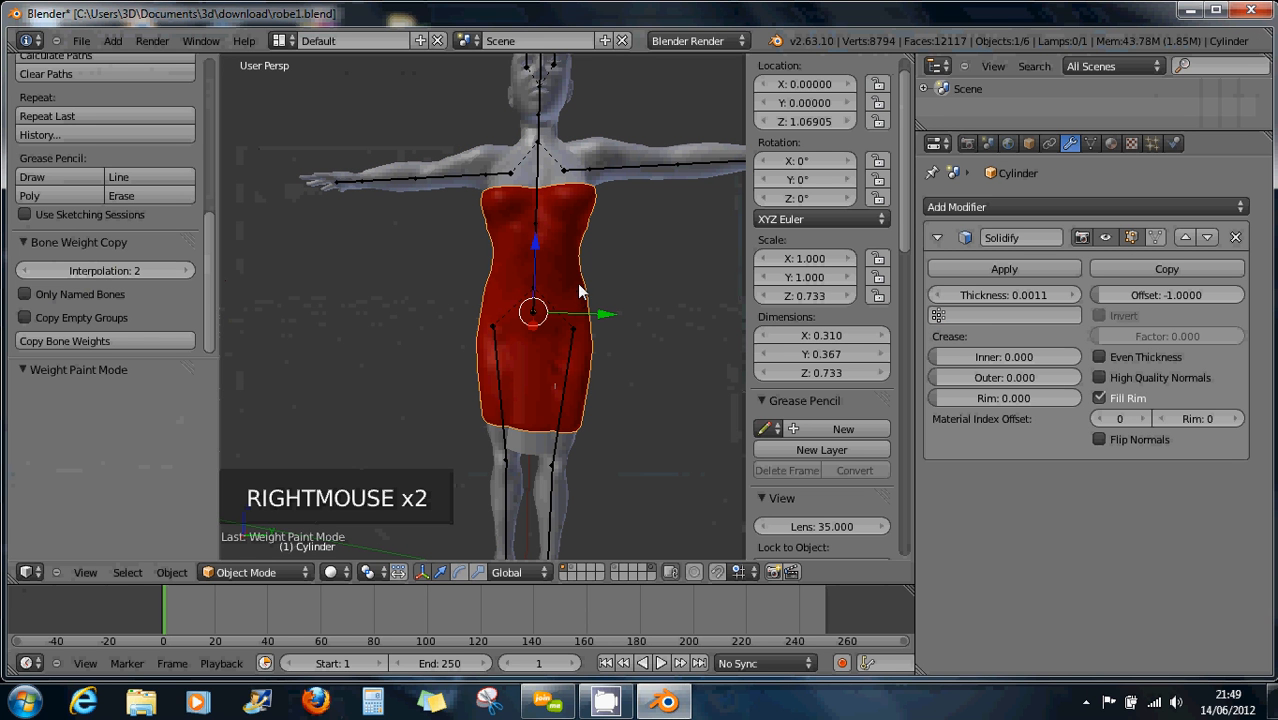
pyautogui.click(1089, 145)
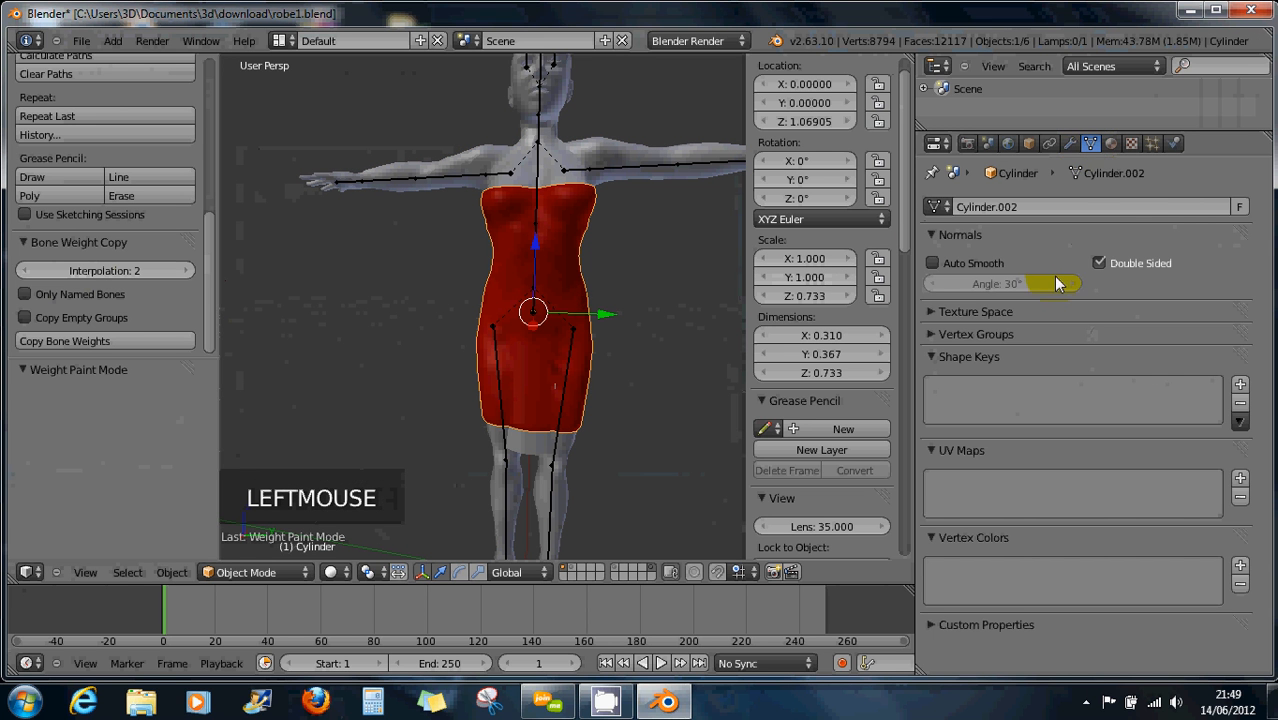
pyautogui.click(936, 334)
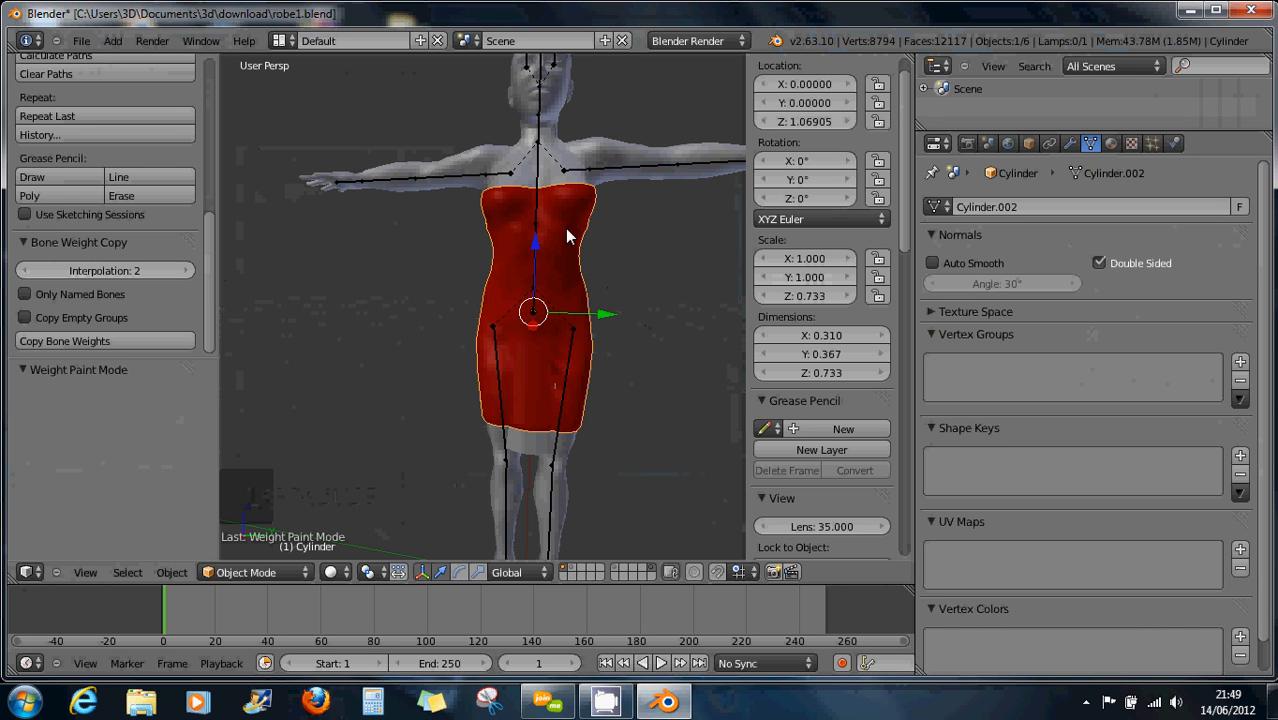
# Add the avatar's armature to the selection with the dress and switch the armature to Object Mode
pyautogui.keyDown('shift'); pyautogui.rightClick(578, 169); pyautogui.keyUp('shift')
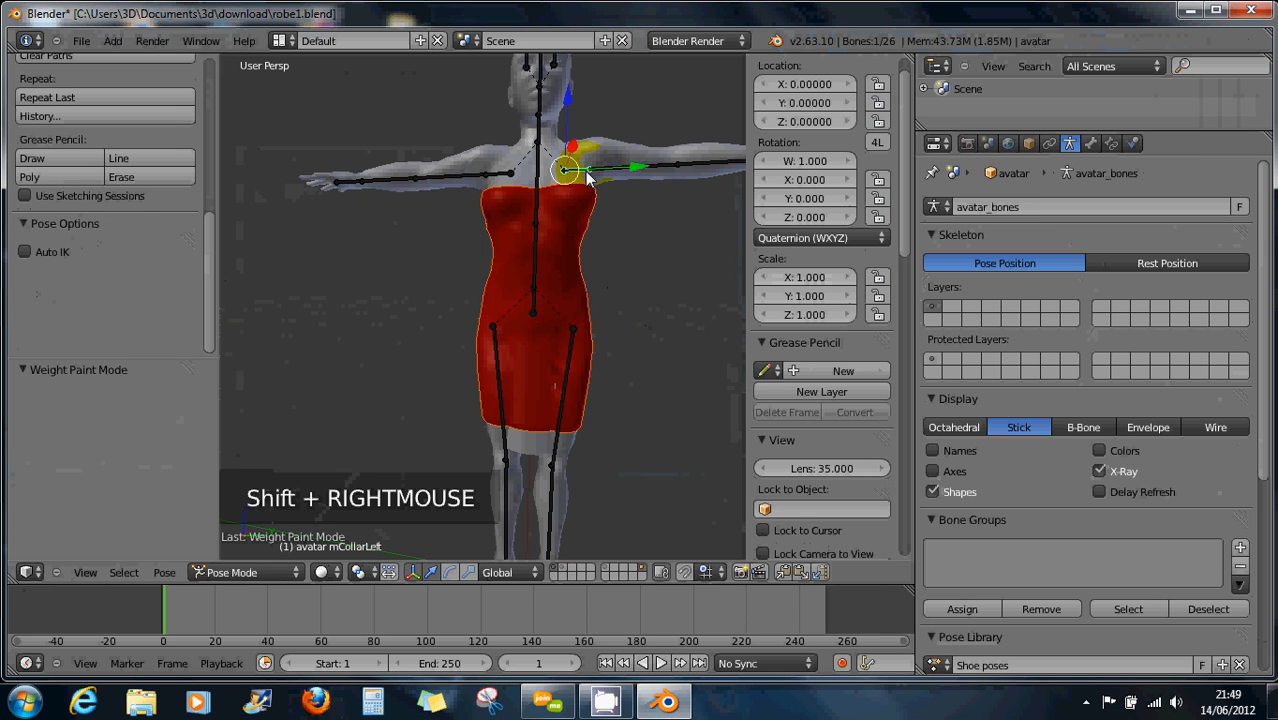
pyautogui.click(235, 571)
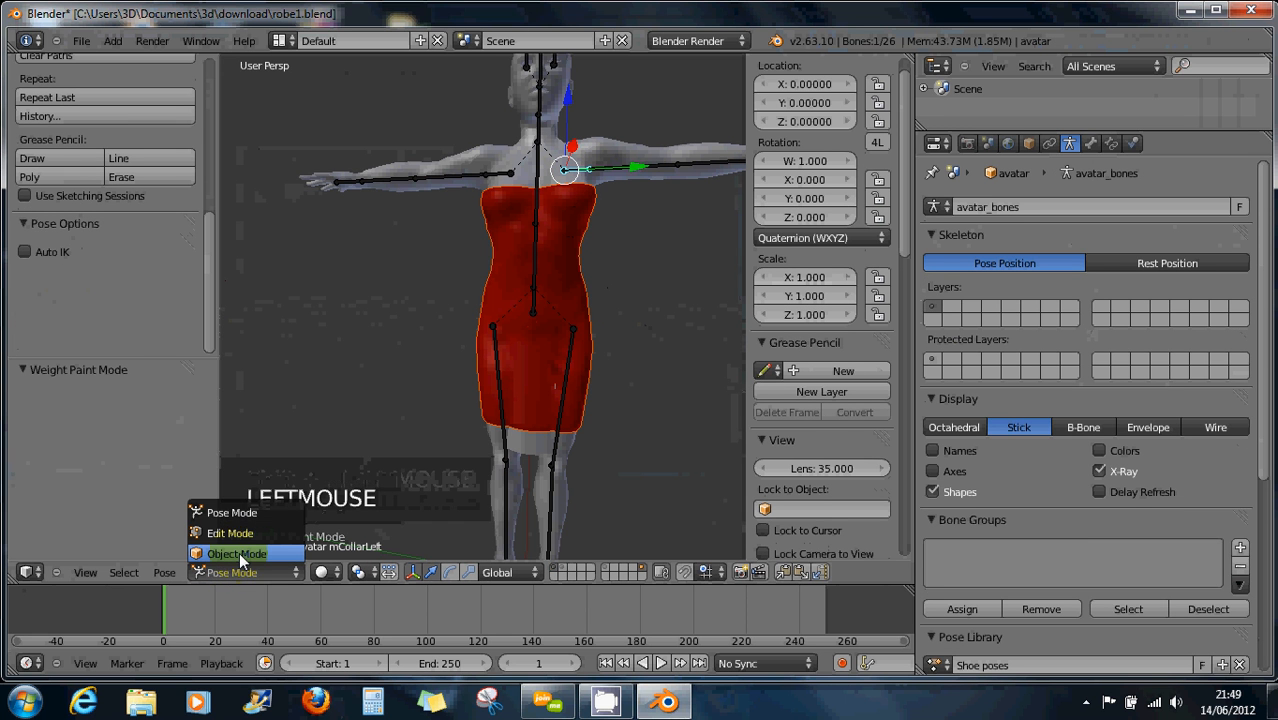
pyautogui.click(239, 552)
# Put the armature in Pose Mode, test whether the dress follows by rotating the left hip bone, then cancel the rotation
pyautogui.keyDown('shift'); pyautogui.moveTo(623, 405); pyautogui.dragTo(557, 441, button='middle'); pyautogui.keyUp('shift')
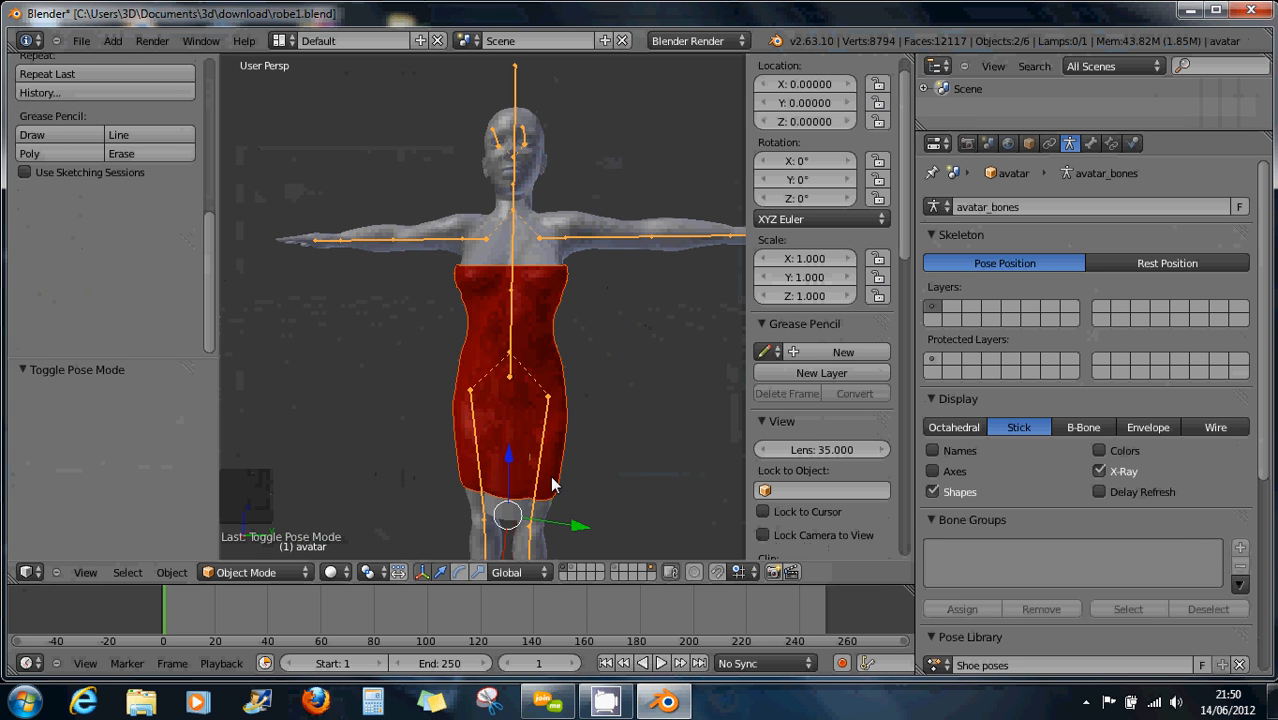
pyautogui.click(258, 575)
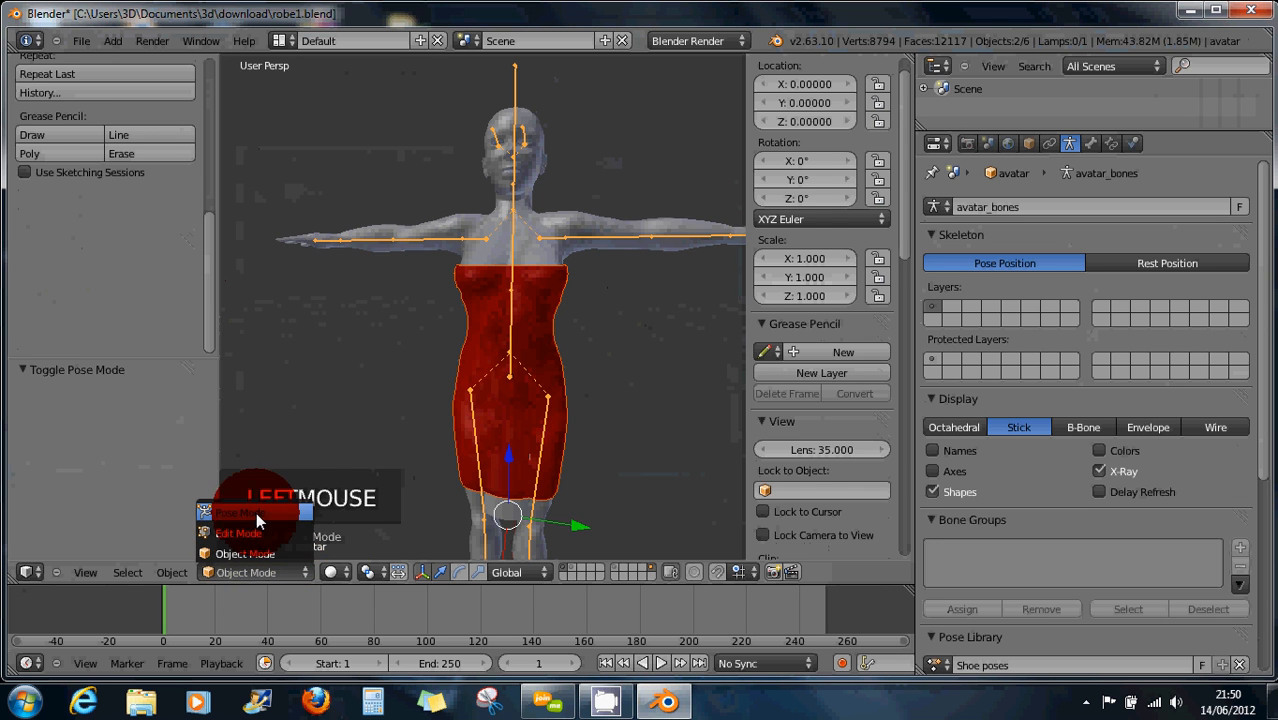
pyautogui.click(256, 508)
pyautogui.click(535, 497)
pyautogui.rightClick(536, 498)
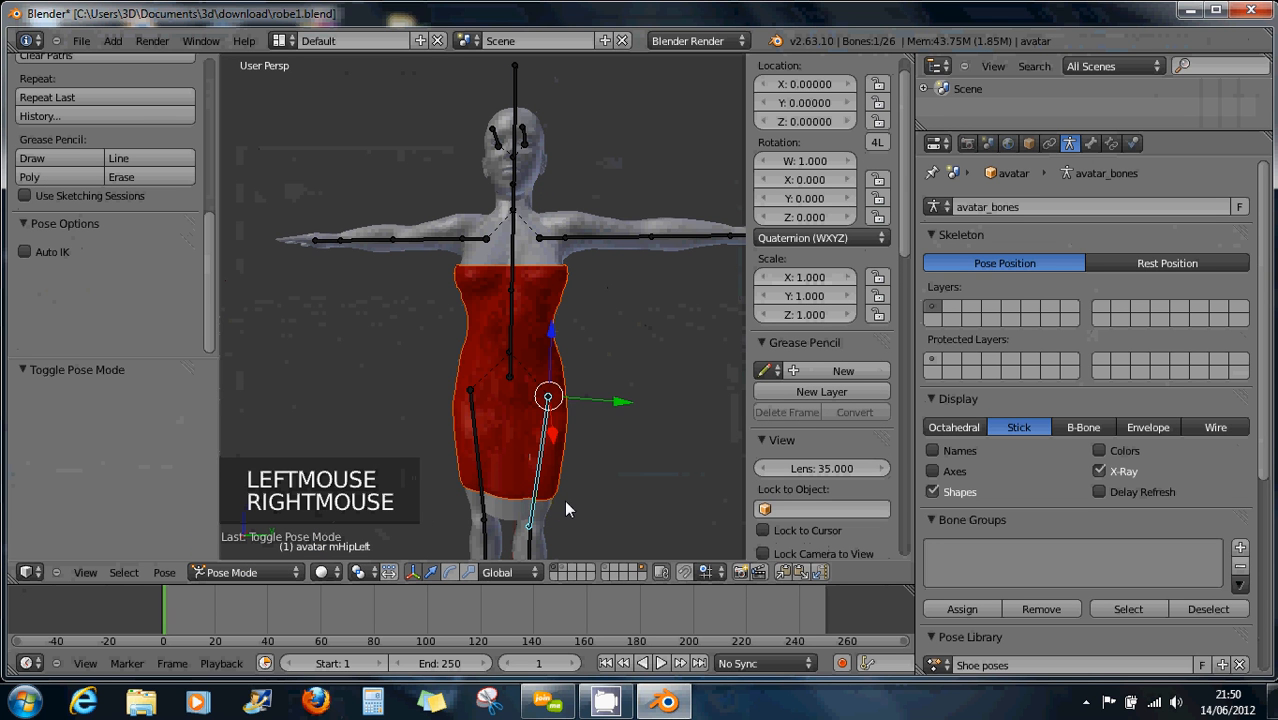
pyautogui.press('r')
pyautogui.press('r')
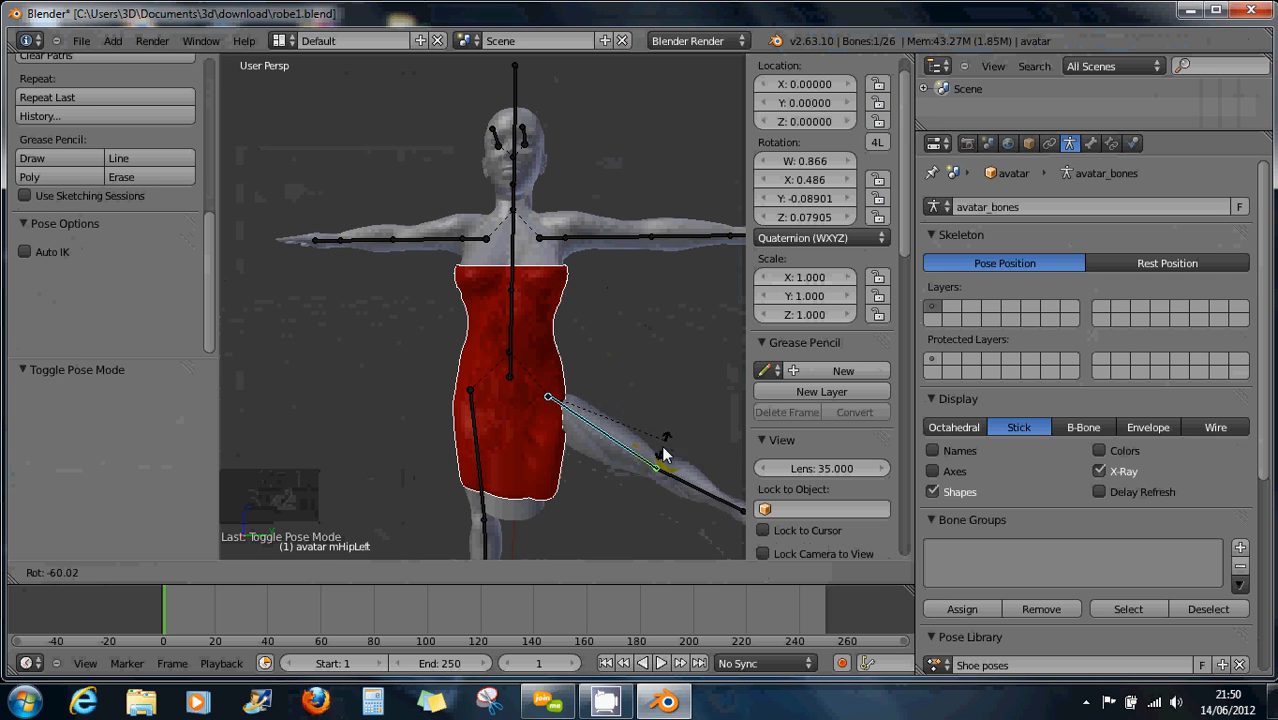
pyautogui.rightClick(664, 454)
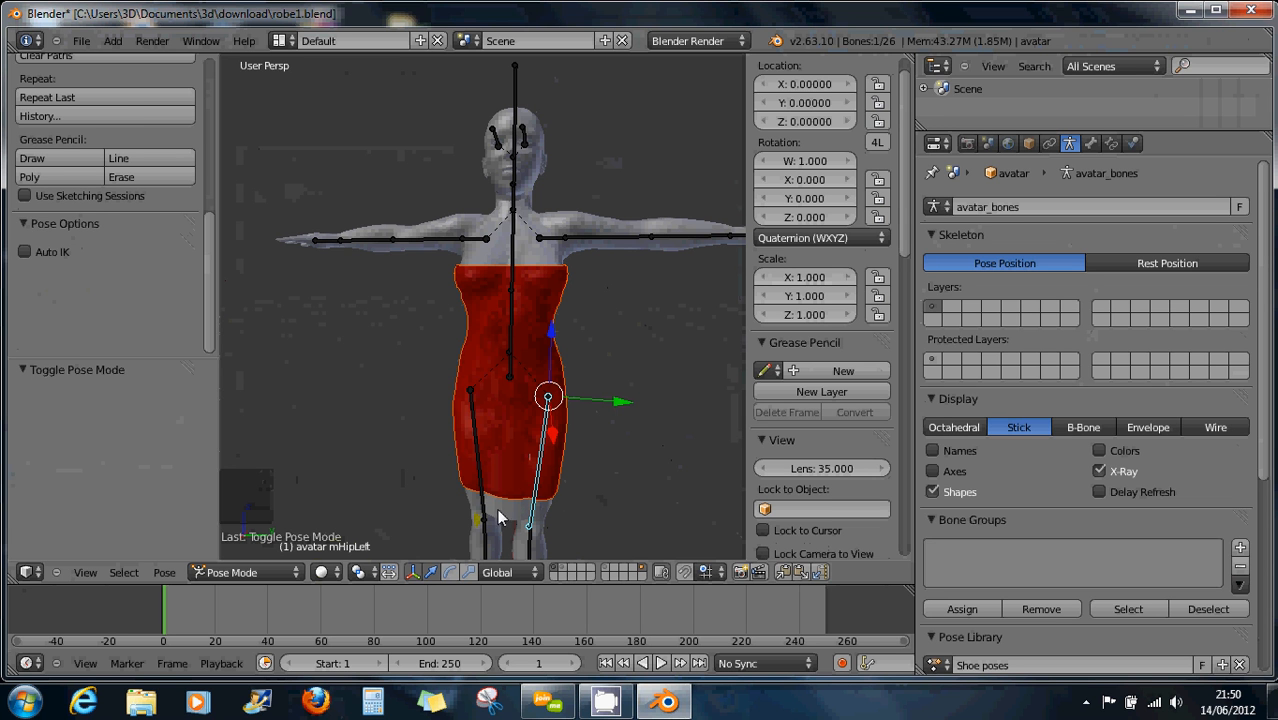
# Return the armature to Object Mode, select the dress plus the armature, and parent the dress to it with automatic weights
pyautogui.click(265, 572)
pyautogui.click(263, 555)
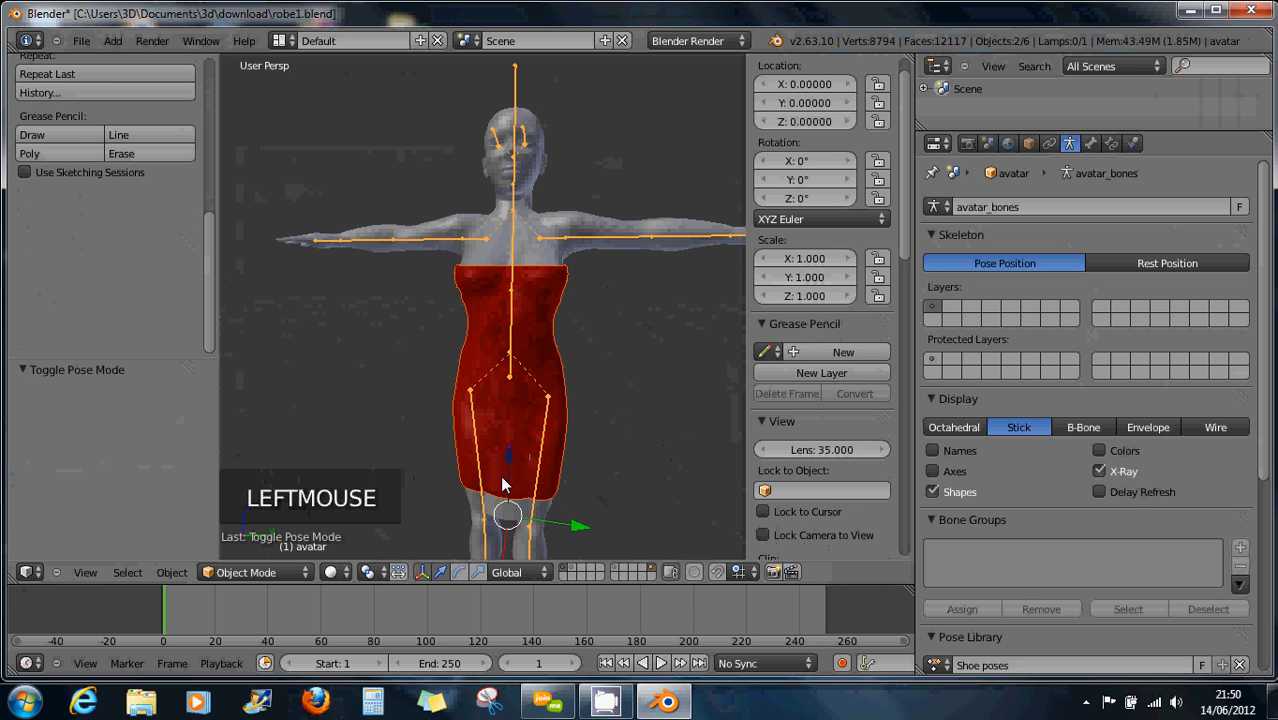
pyautogui.rightClick(516, 420)
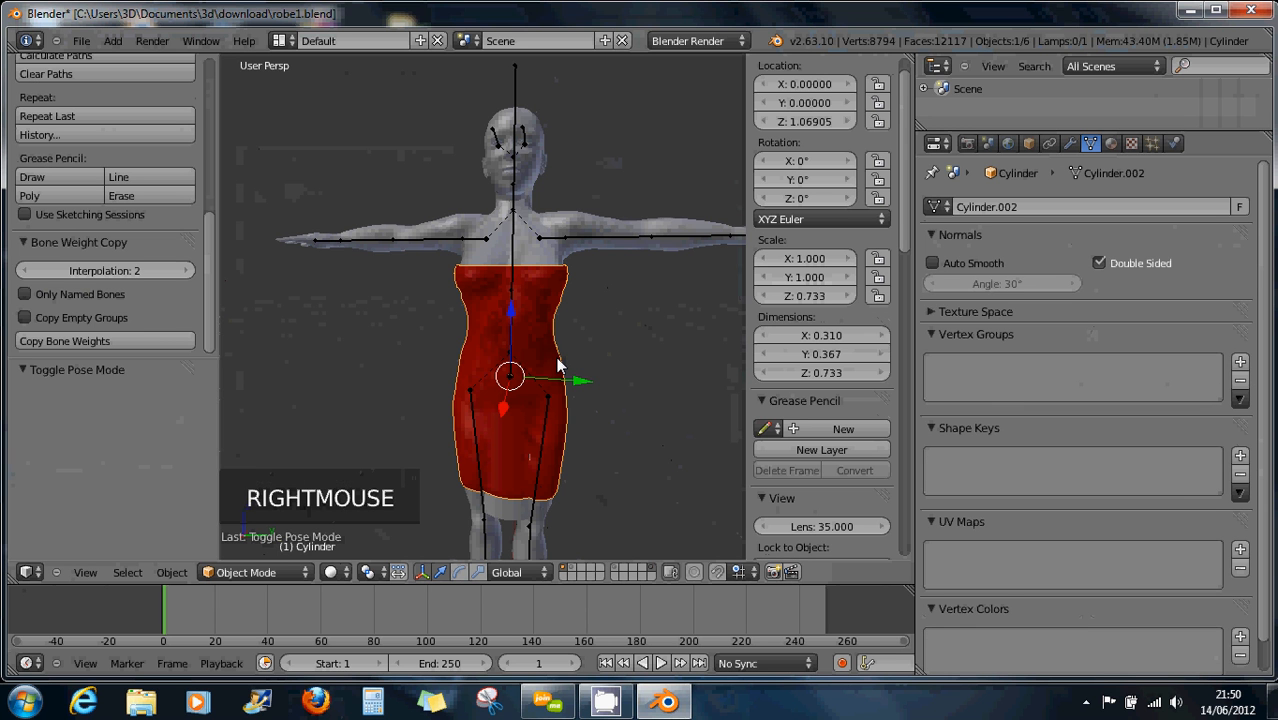
pyautogui.keyDown('shift'); pyautogui.rightClick(515, 86); pyautogui.keyUp('shift')
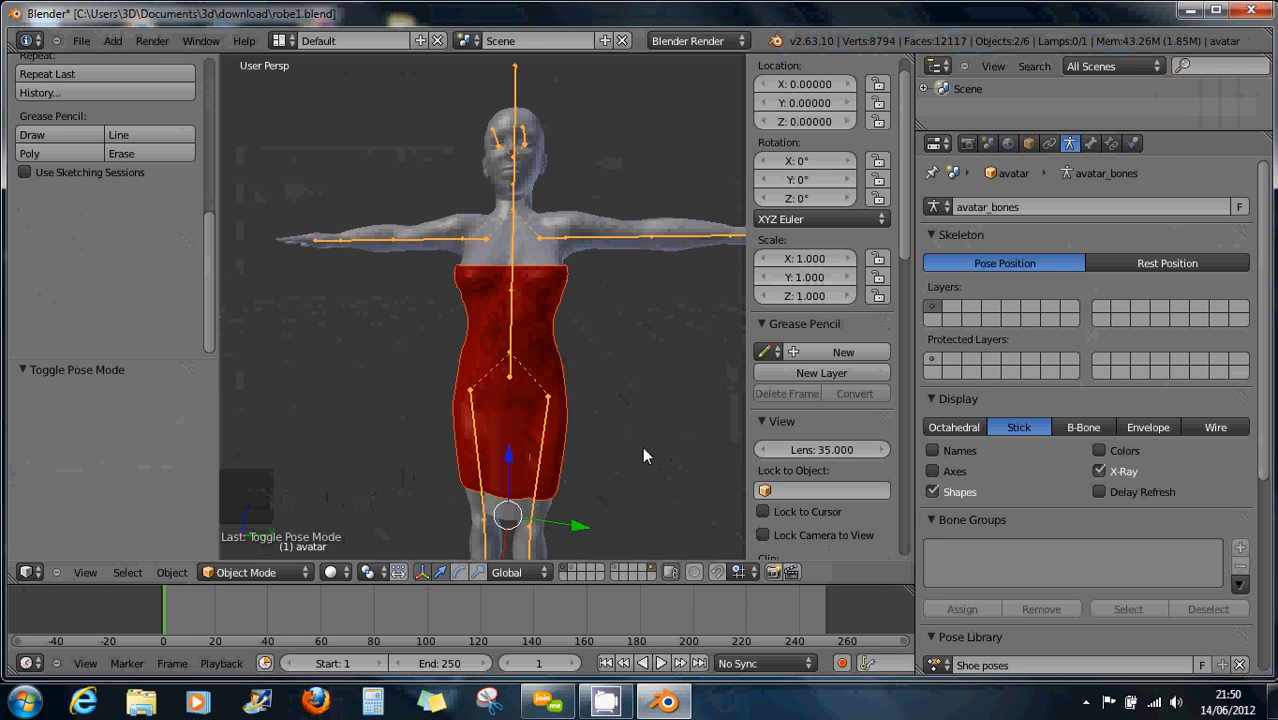
pyautogui.hotkey('ctrl', 'p')
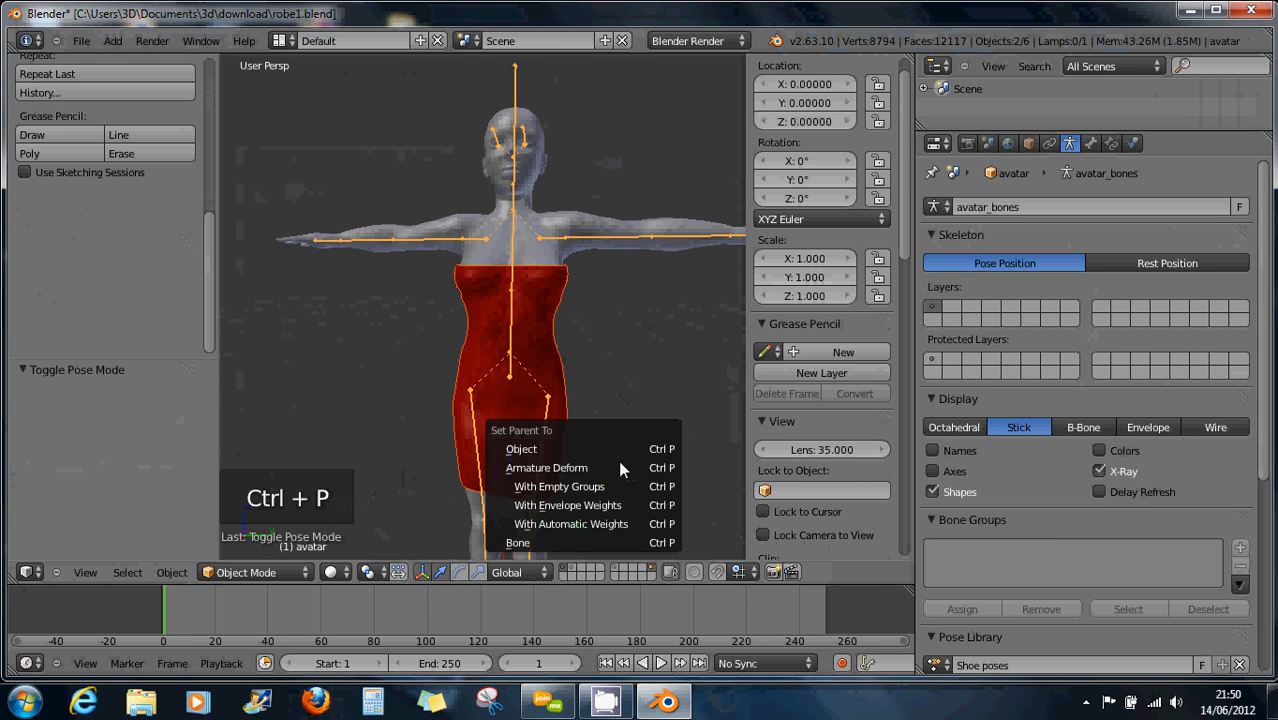
pyautogui.click(608, 523)
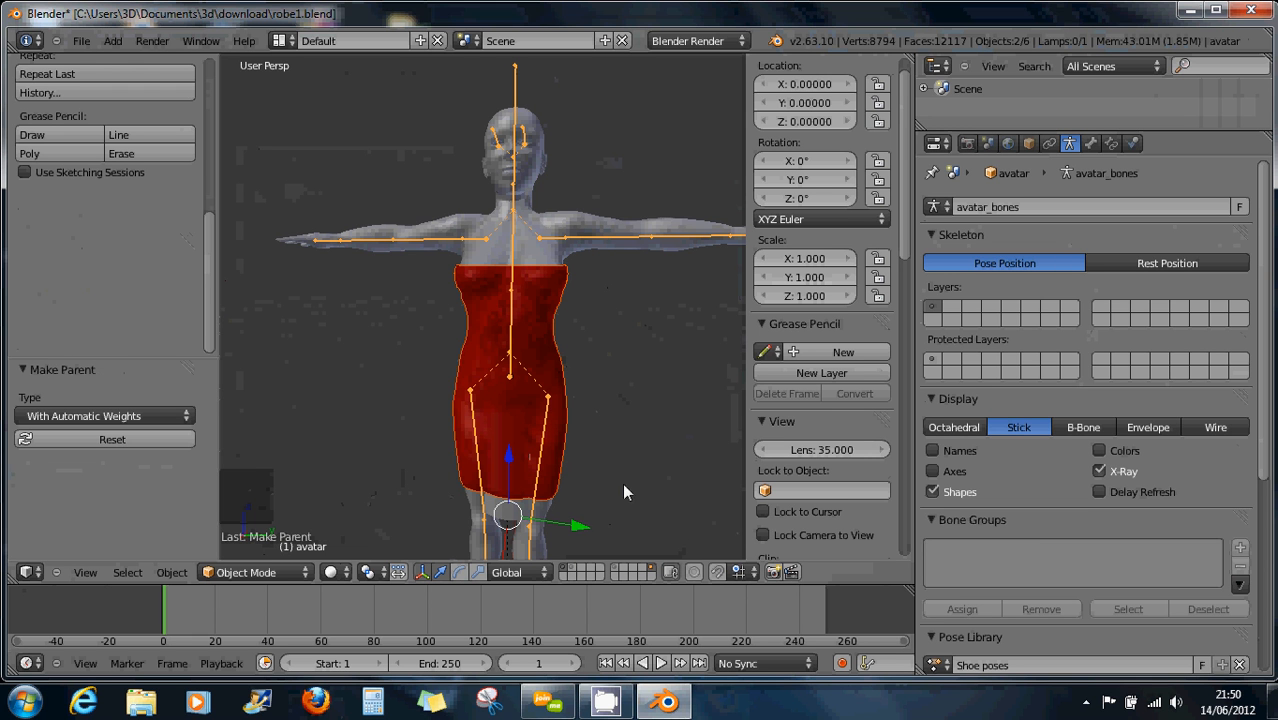
# Put the armature in Pose Mode, test the dress by rotating the left hip bone about -79.6°, and clear the rotation
pyautogui.click(262, 572)
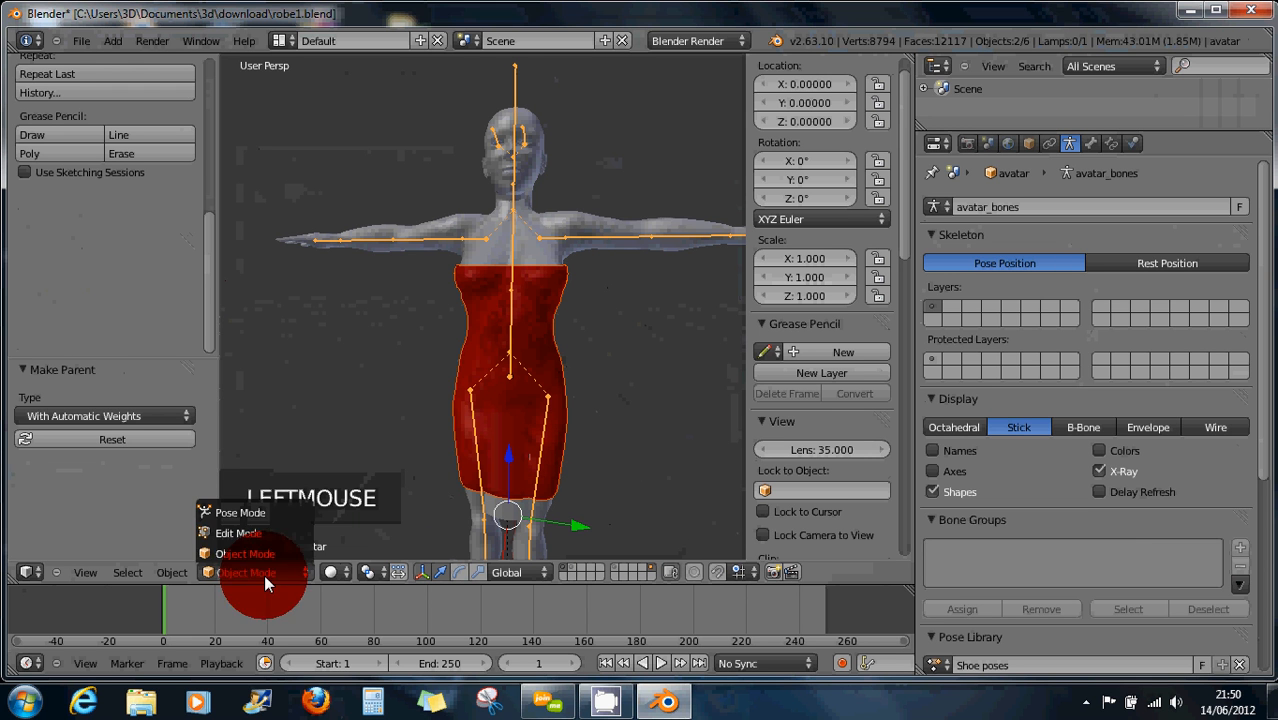
pyautogui.click(236, 512)
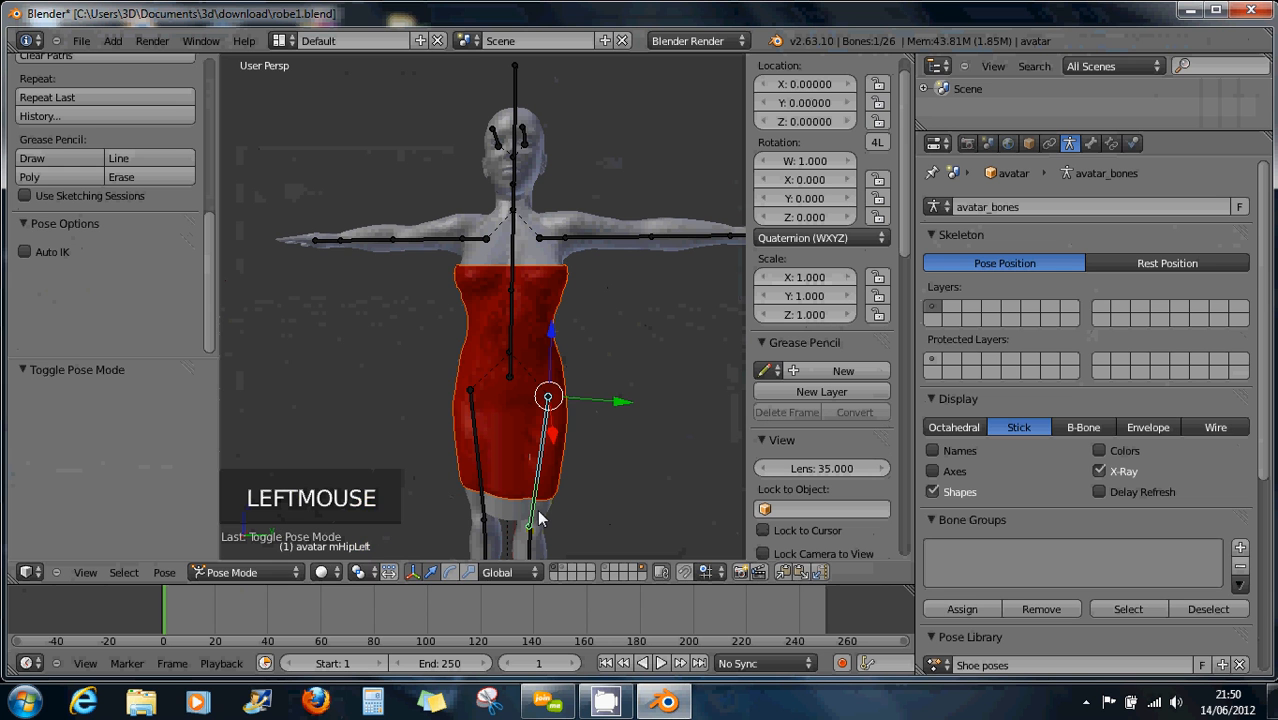
pyautogui.press('r')
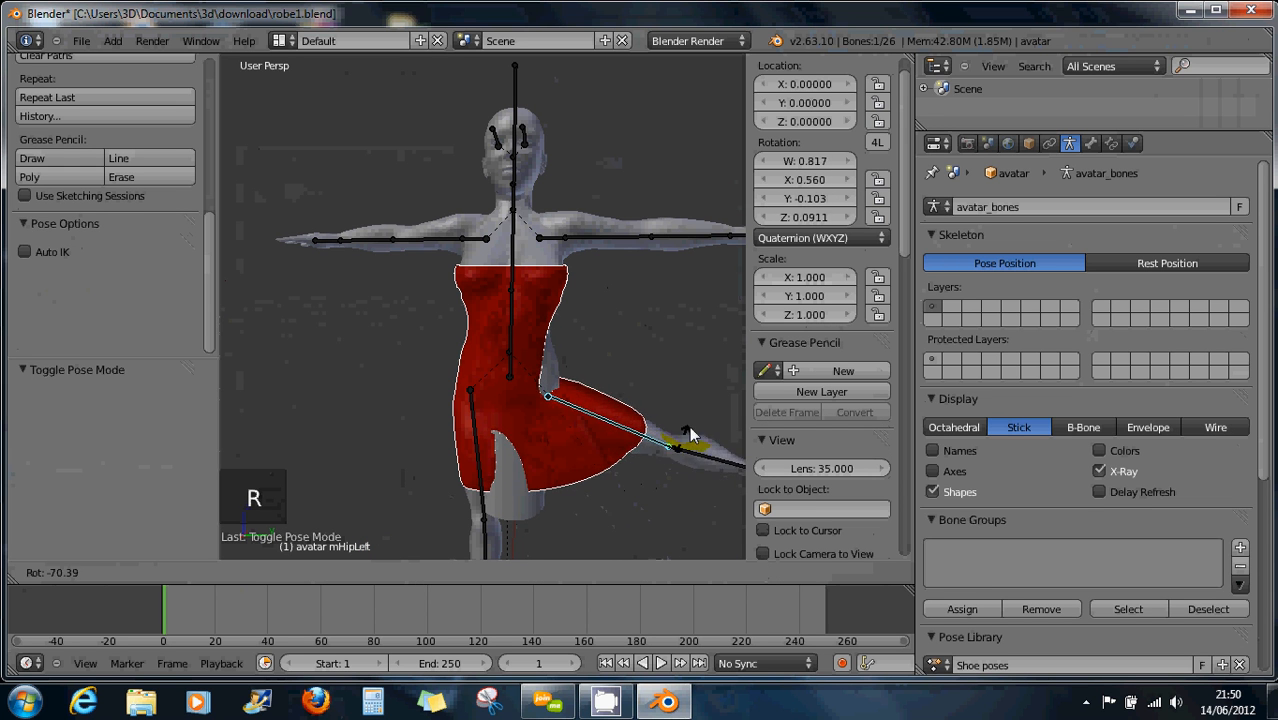
pyautogui.click(622, 418)
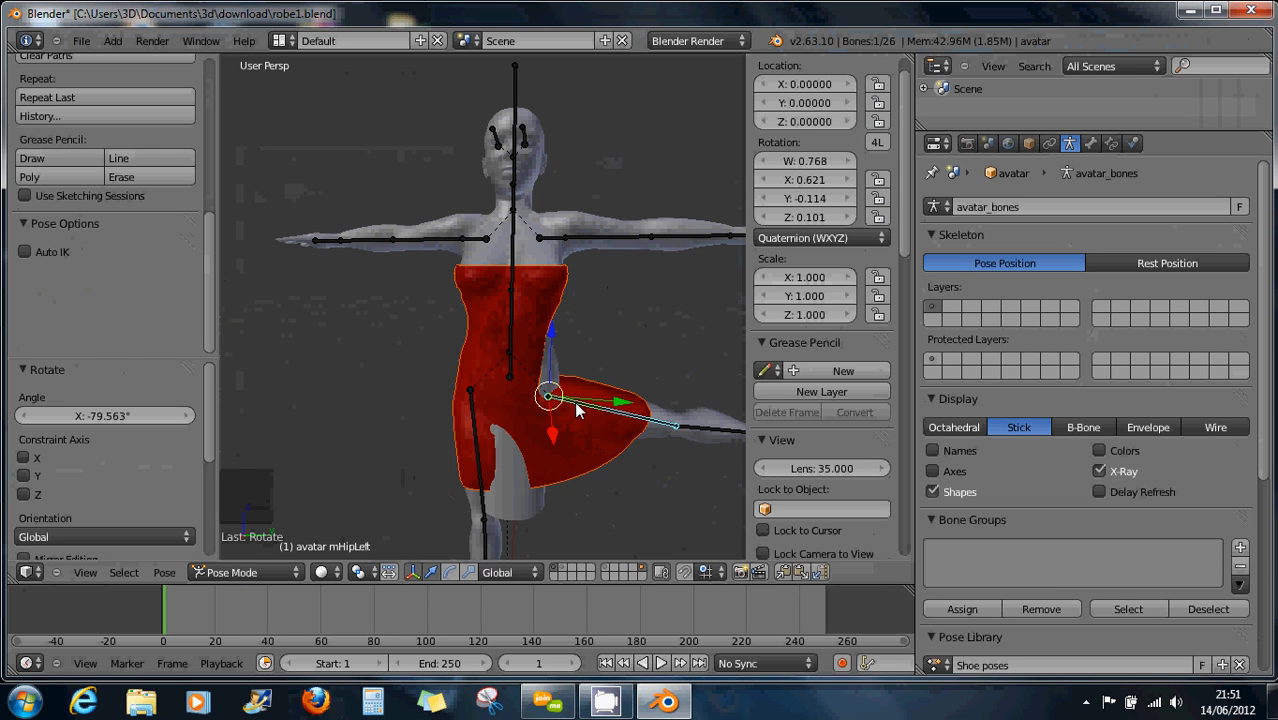
pyautogui.hotkey('alt', 'r')
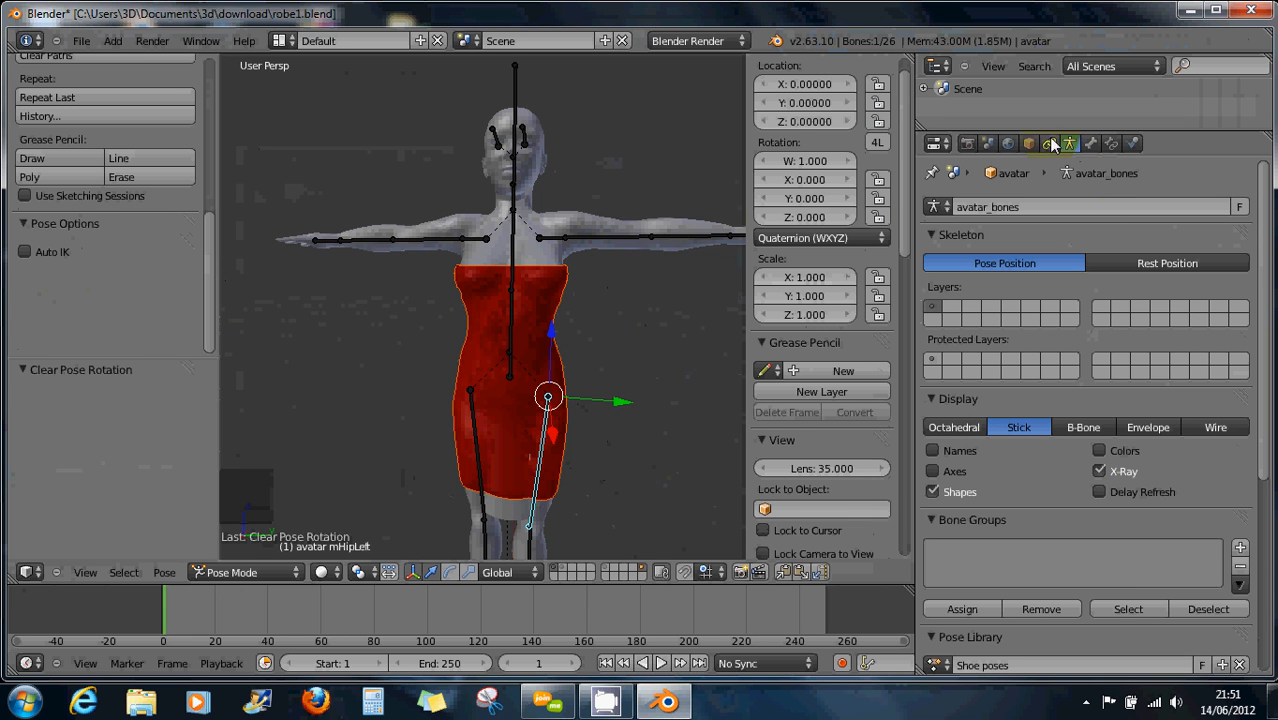
# Switch the armature back to Object Mode, select the dress, and review the bone-named vertex groups in its mesh data
pyautogui.rightClick(512, 376)
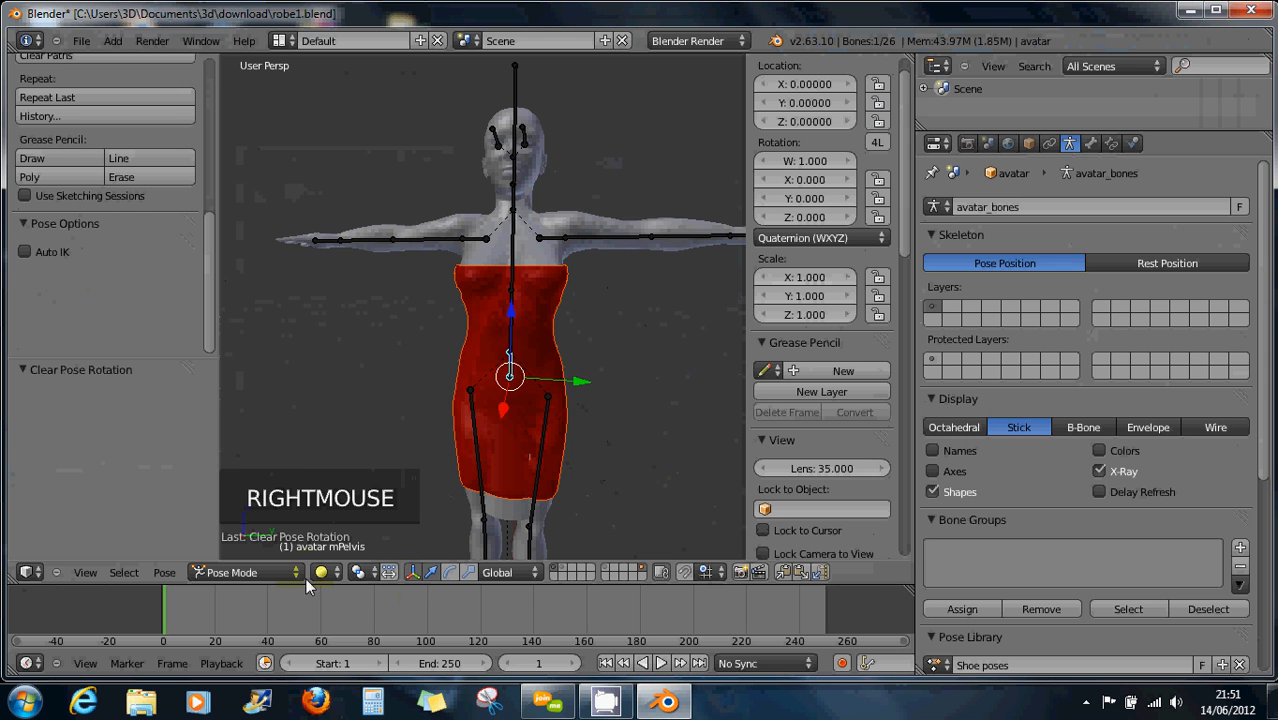
pyautogui.click(251, 572)
pyautogui.click(248, 553)
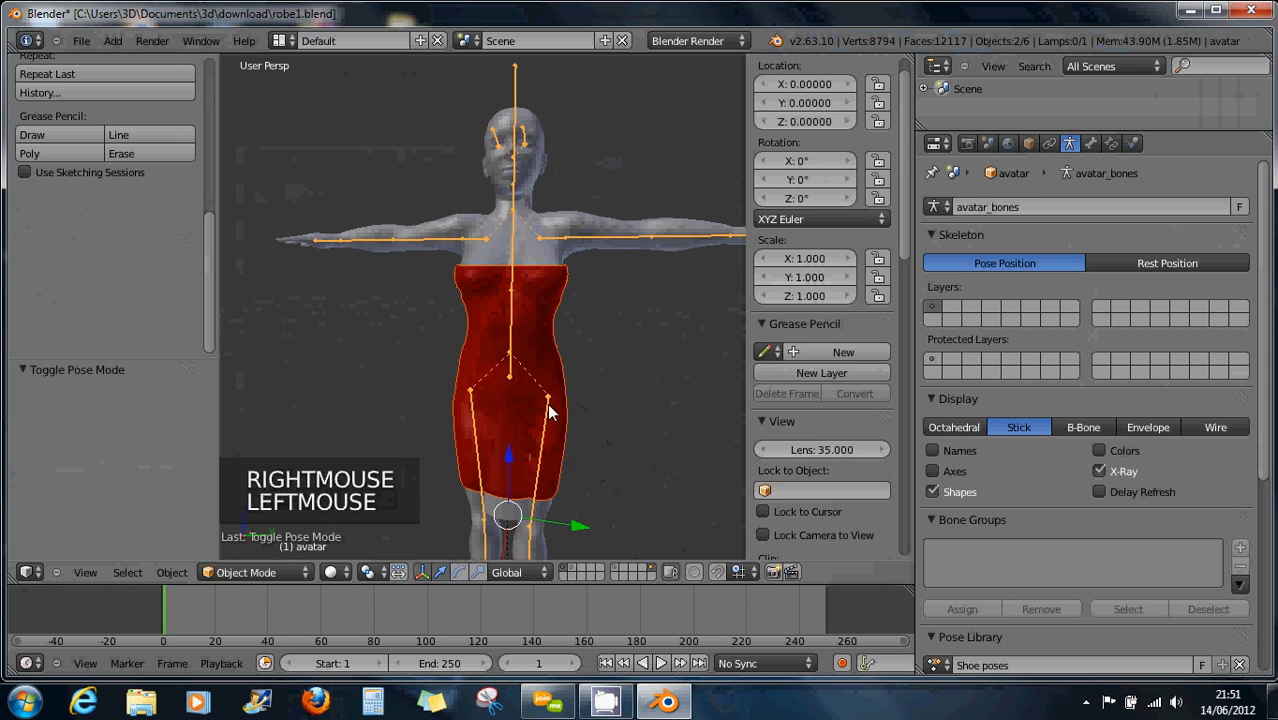
pyautogui.rightClick(546, 360)
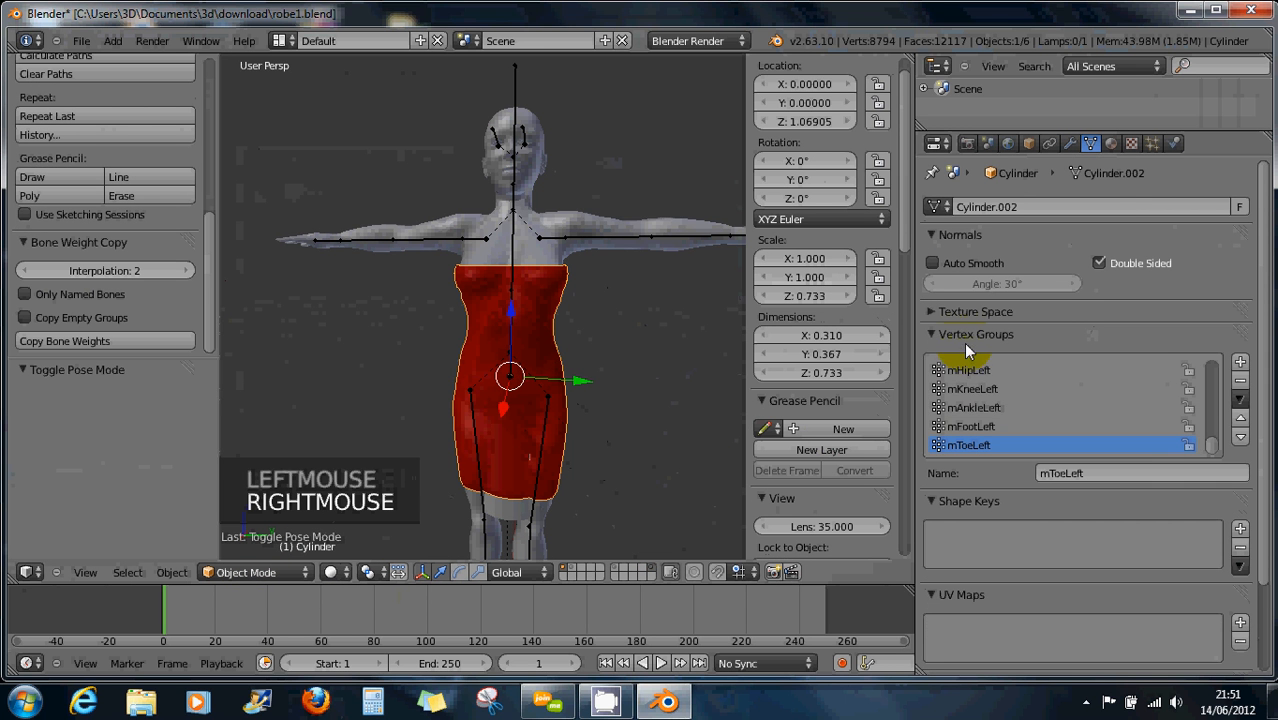
pyautogui.scroll(-1, 974, 441)
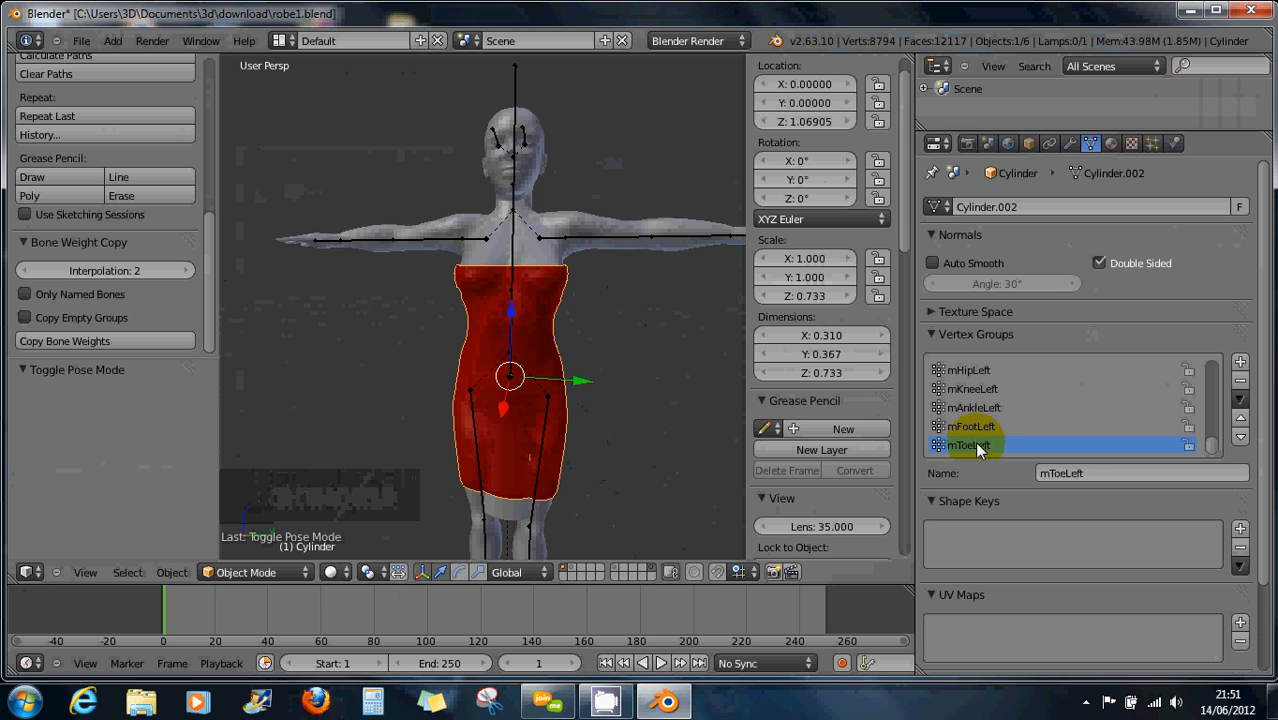
pyautogui.scroll(-3, 1005, 420)
pyautogui.scroll(7, 1005, 420)
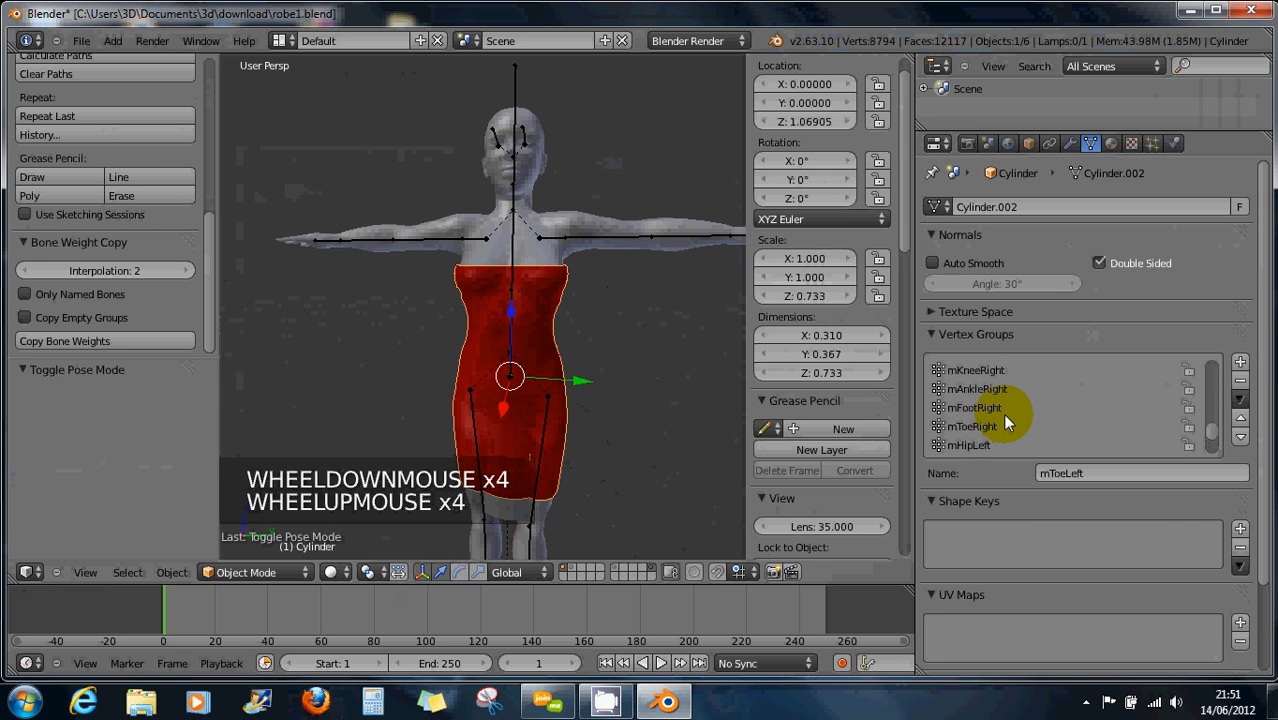
pyautogui.scroll(7, 1002, 413)
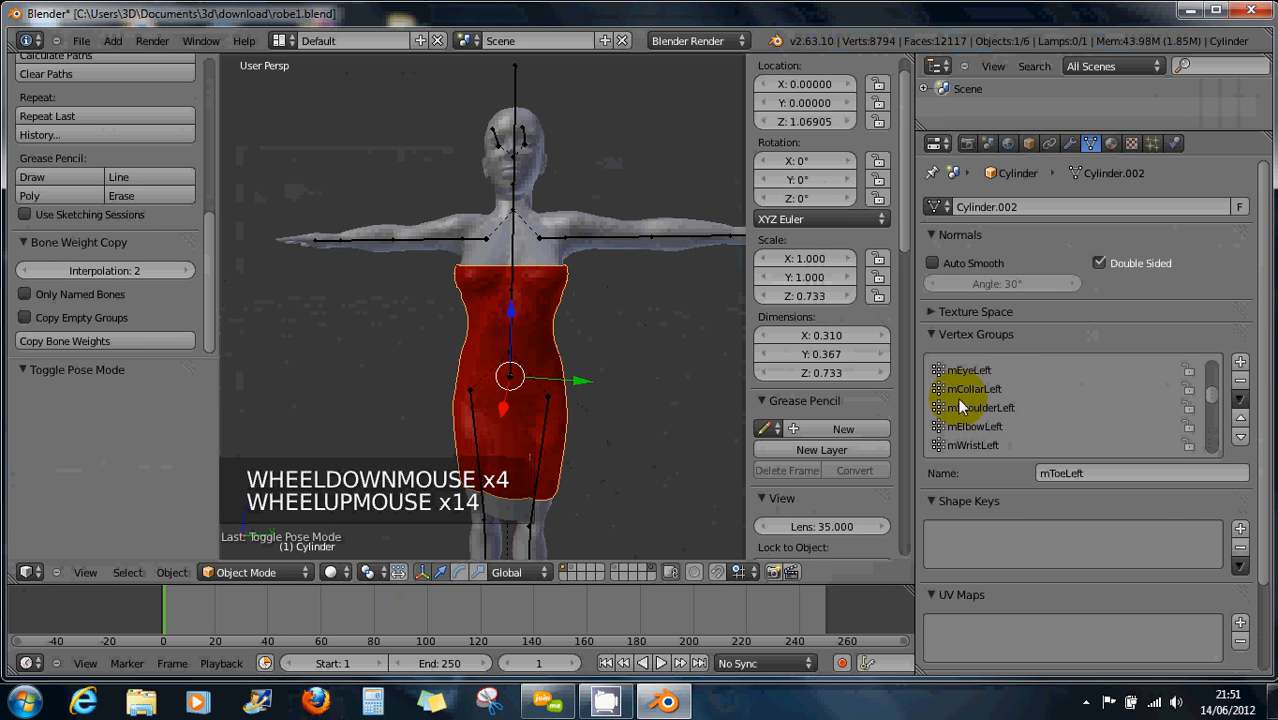
pyautogui.scroll(-6, 980, 378)
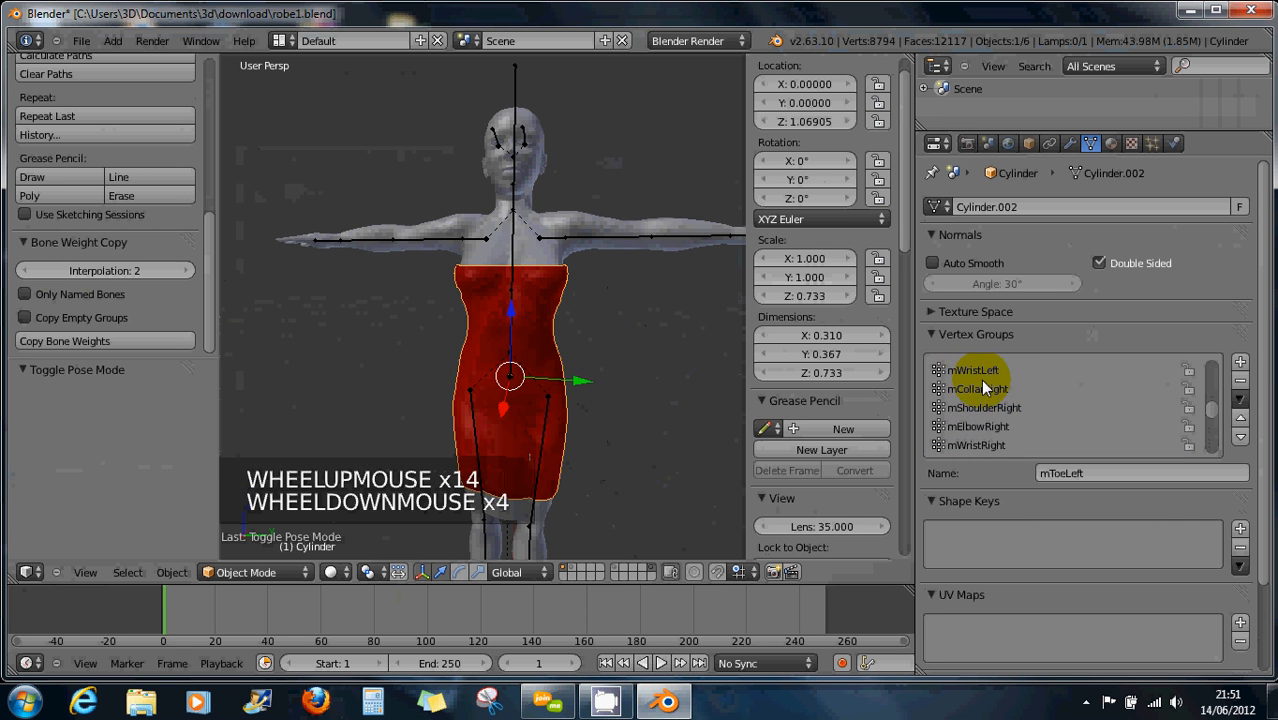
pyautogui.scroll(-3, 981, 385)
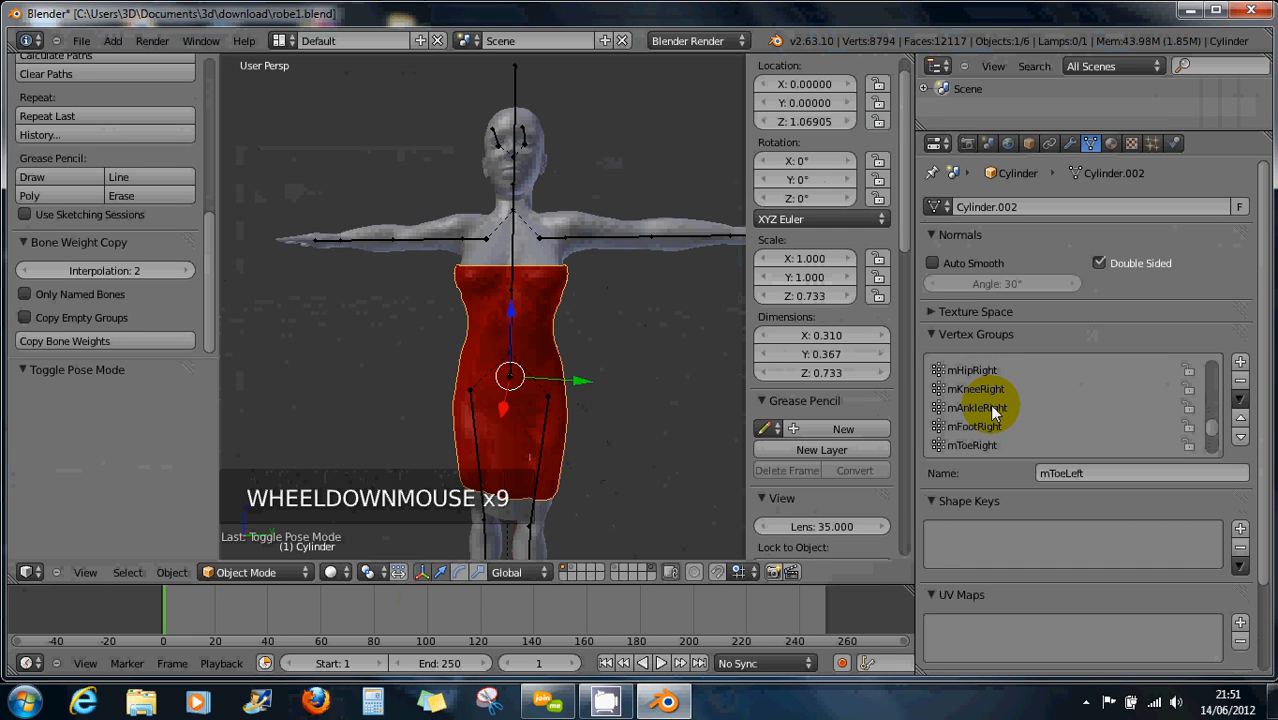
pyautogui.scroll(-6, 991, 408)
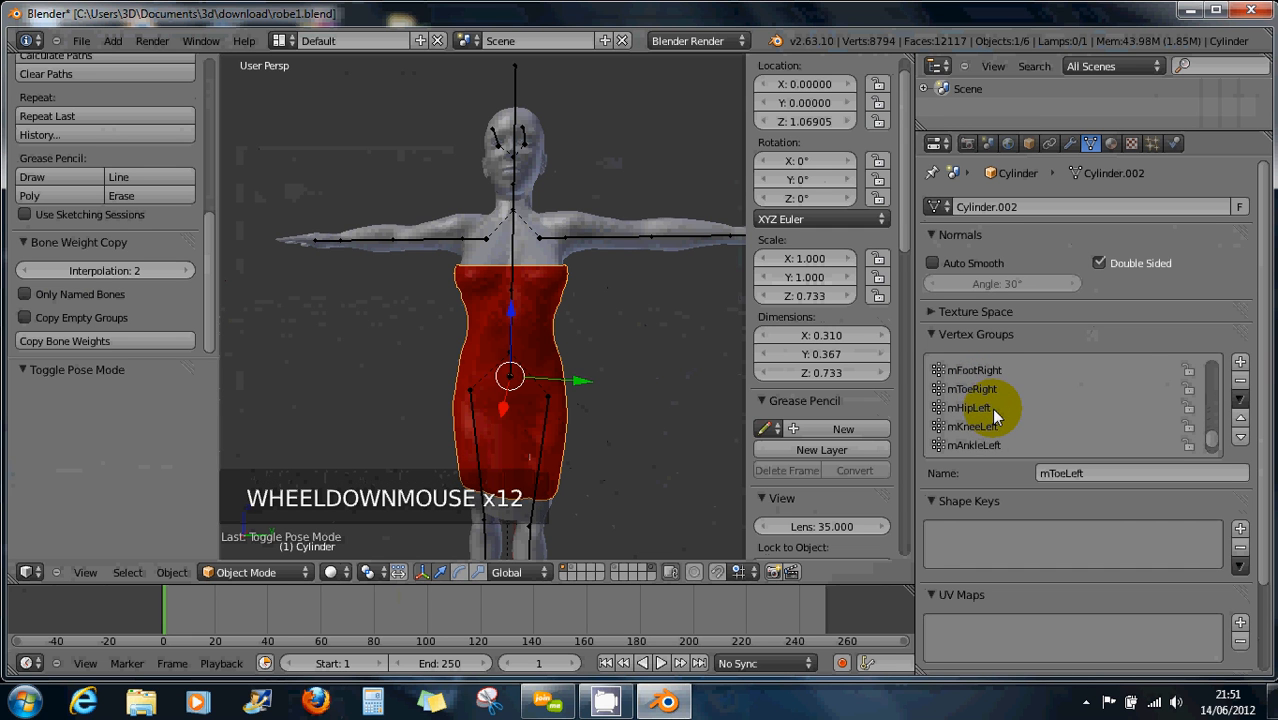
pyautogui.scroll(-2, 991, 408)
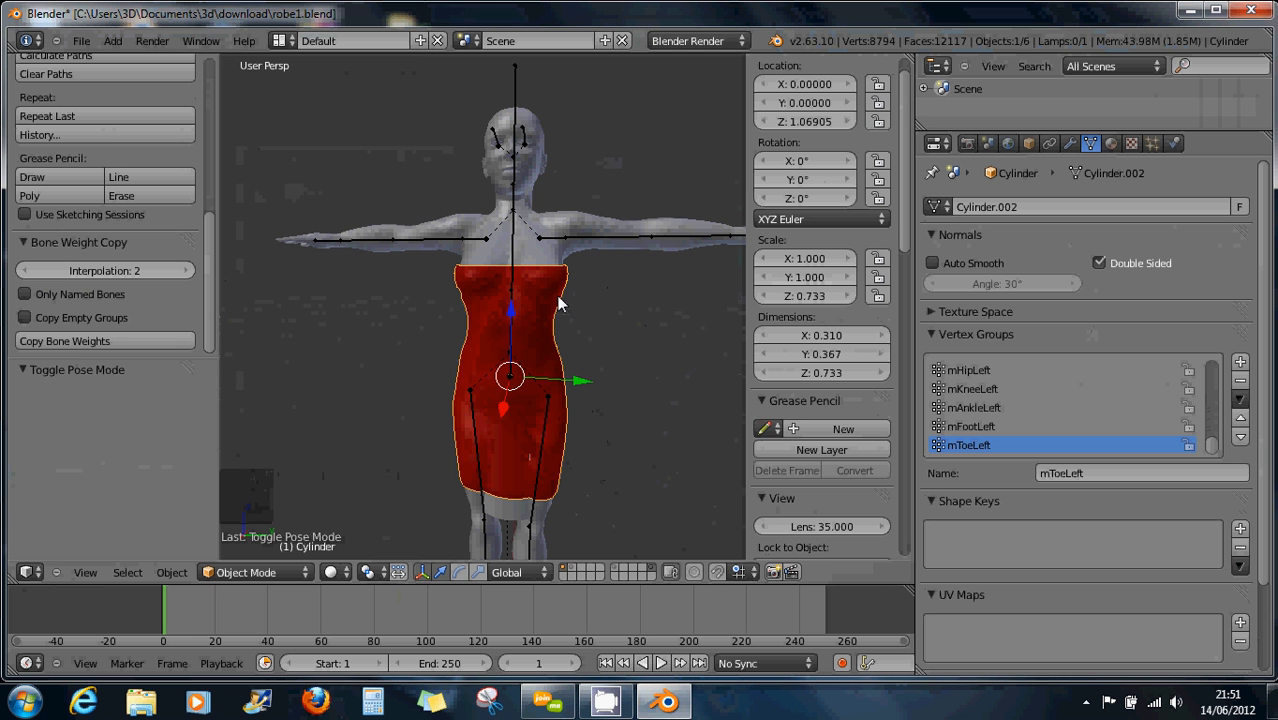
# Select the dress and put it in Weight Paint mode
pyautogui.rightClick(539, 454)
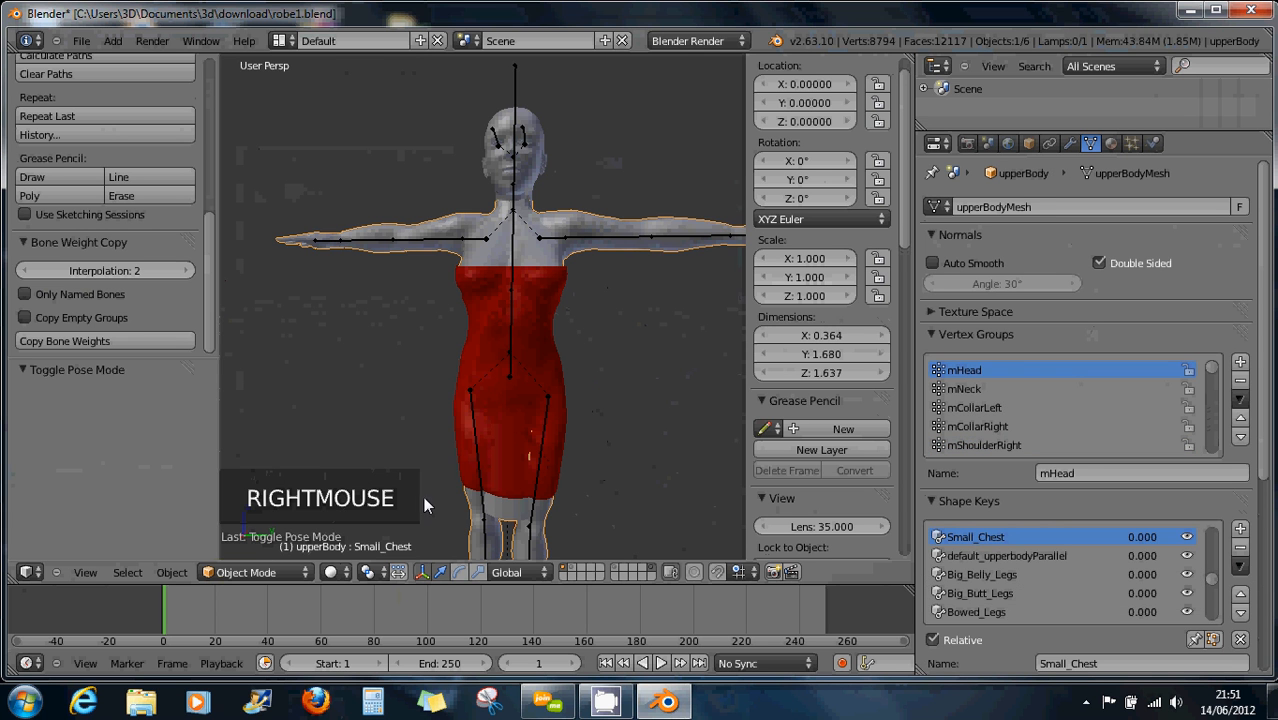
pyautogui.click(233, 572)
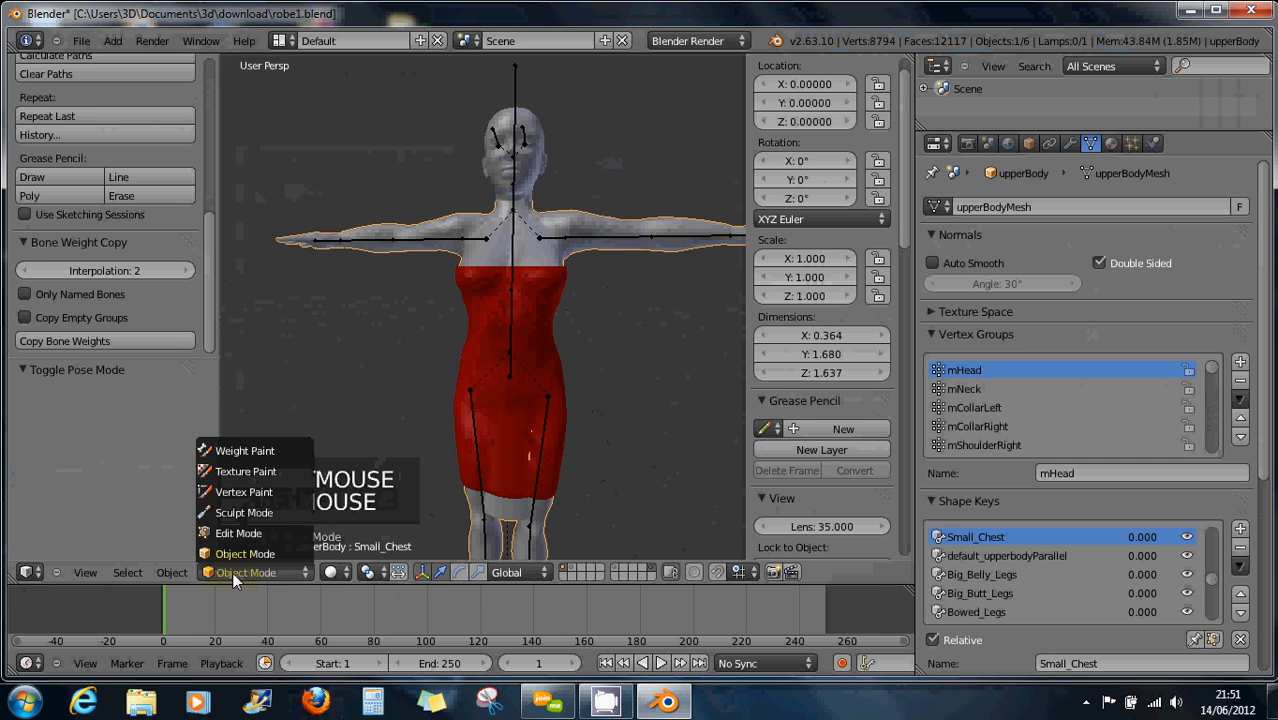
pyautogui.rightClick(528, 372)
pyautogui.rightClick(543, 340)
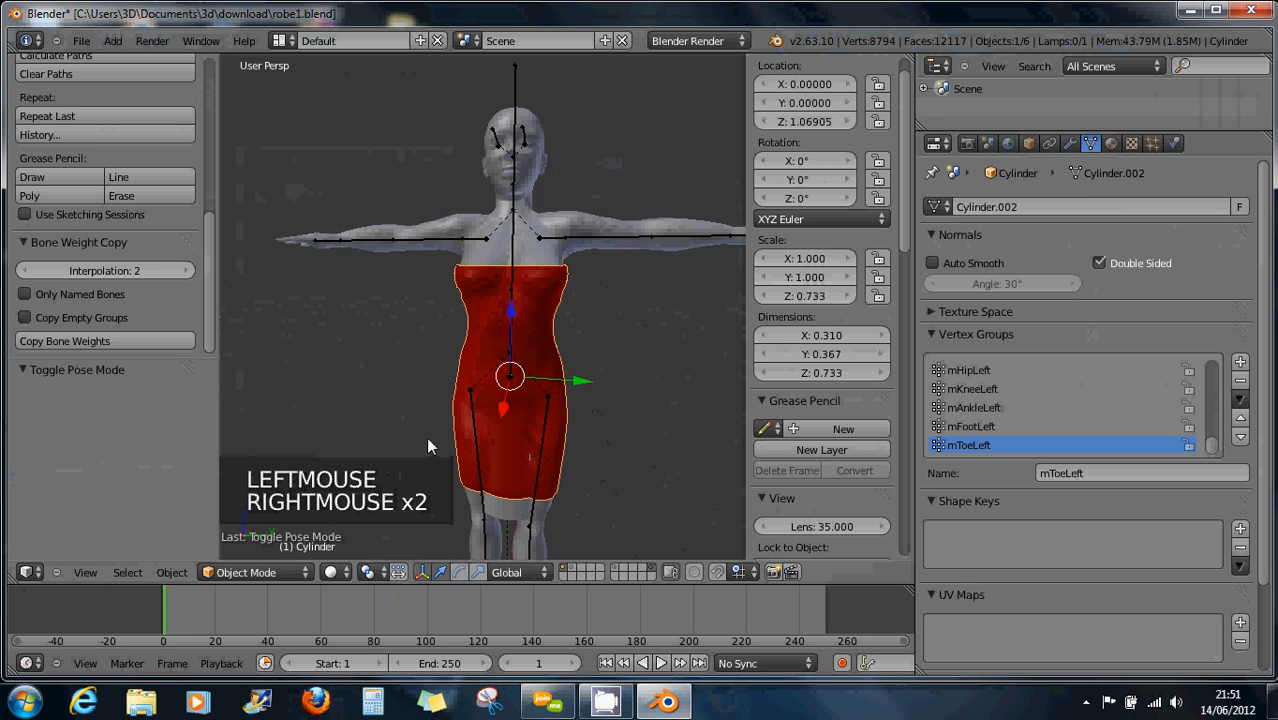
pyautogui.click(260, 573)
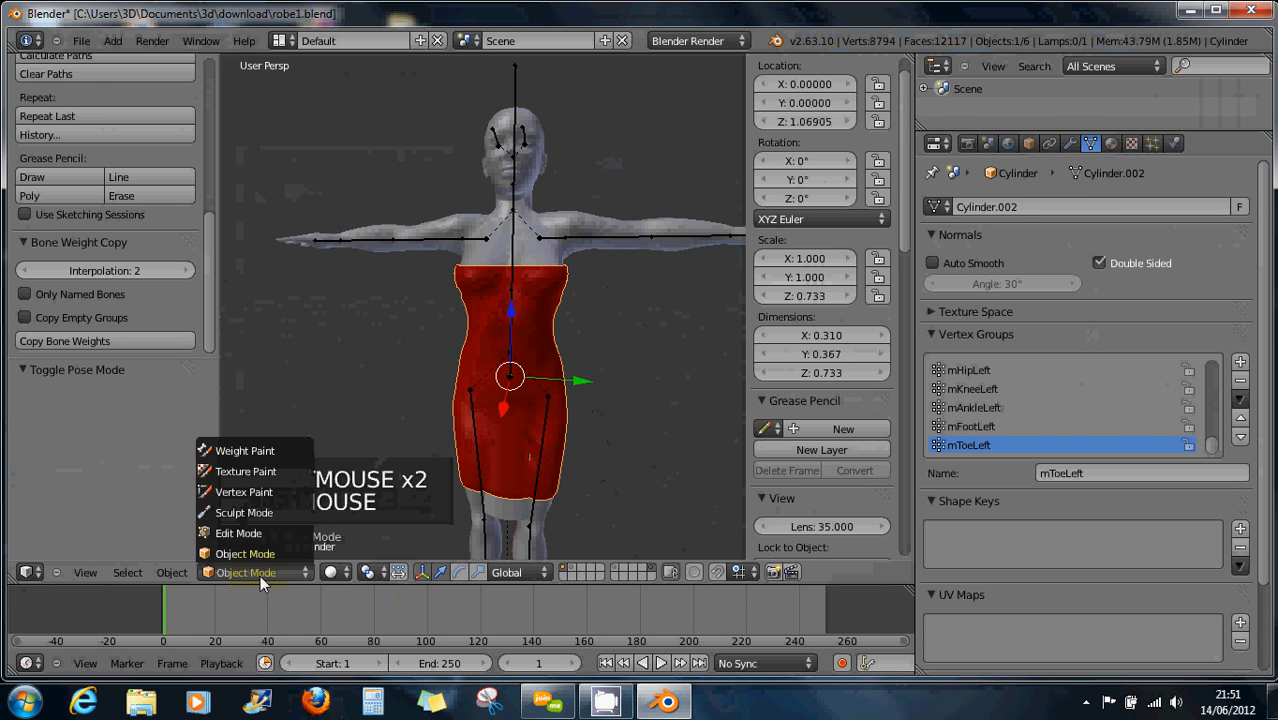
pyautogui.click(278, 450)
# Try to select the left hip bone through the dress while the dress is in Weight Paint mode
pyautogui.rightClick(540, 440)
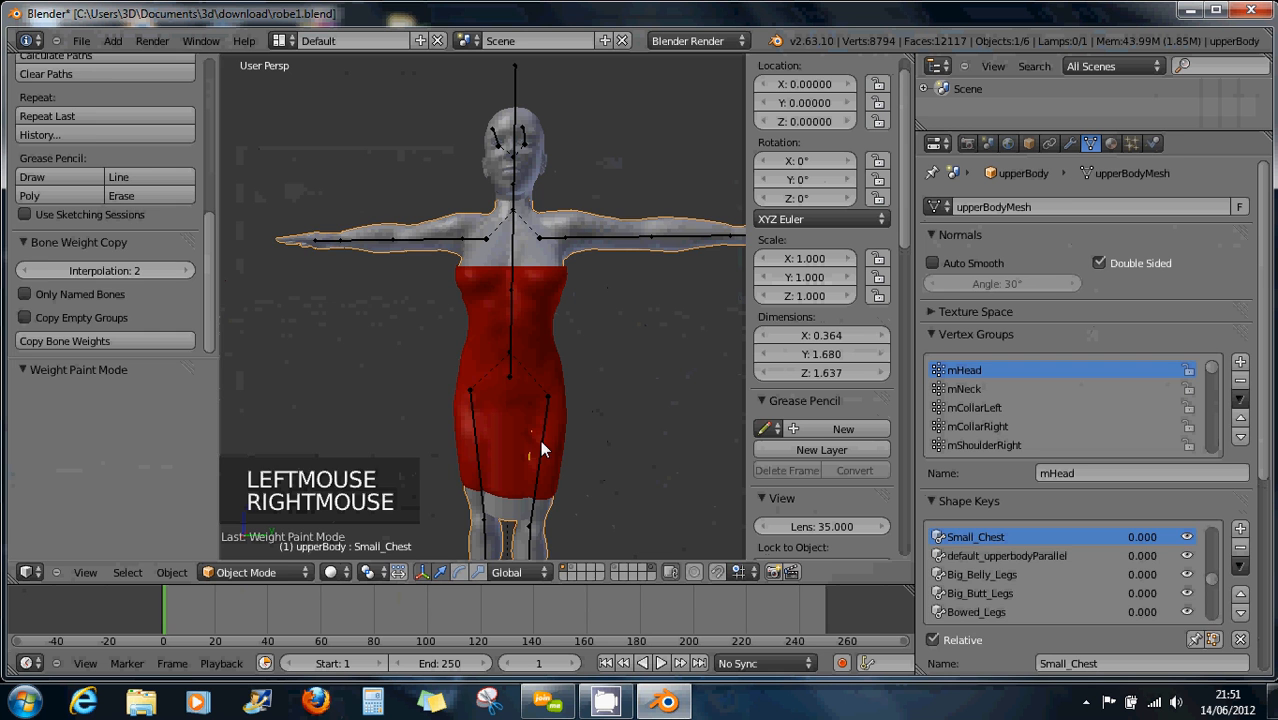
pyautogui.rightClick(541, 445)
pyautogui.rightClick(540, 455)
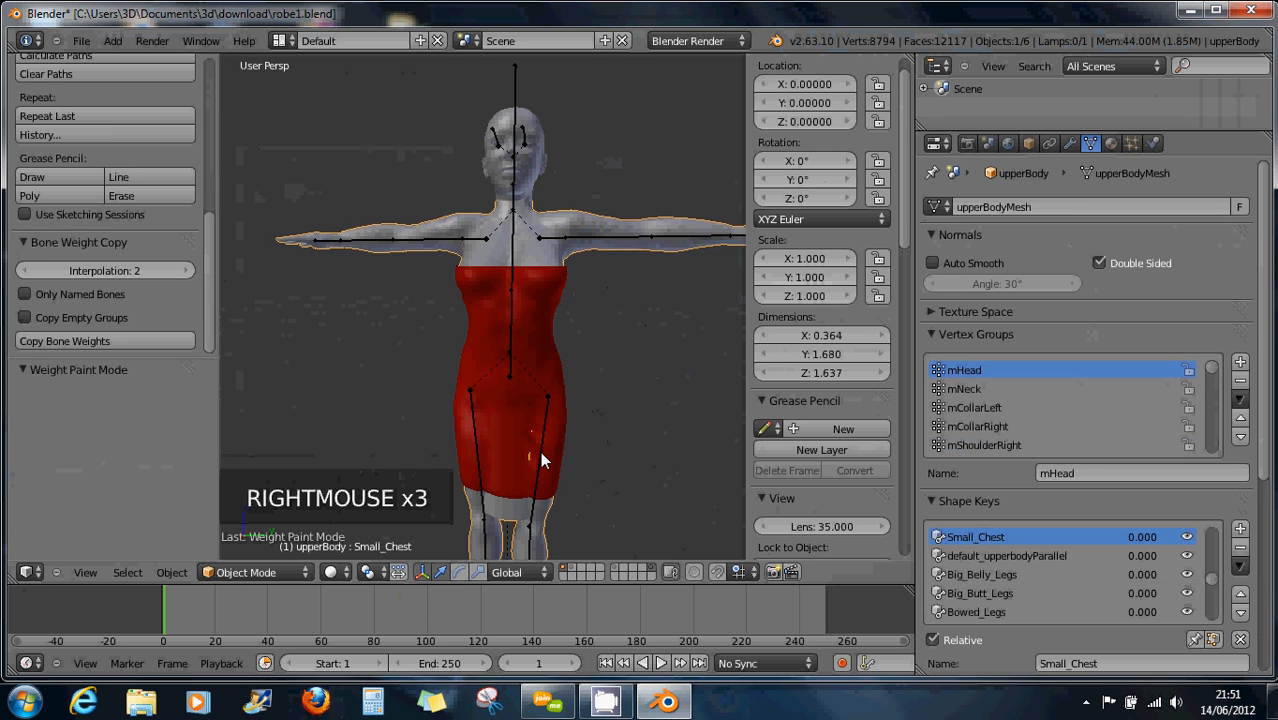
pyautogui.rightClick(540, 452)
pyautogui.rightClick(546, 456)
pyautogui.rightClick(549, 456)
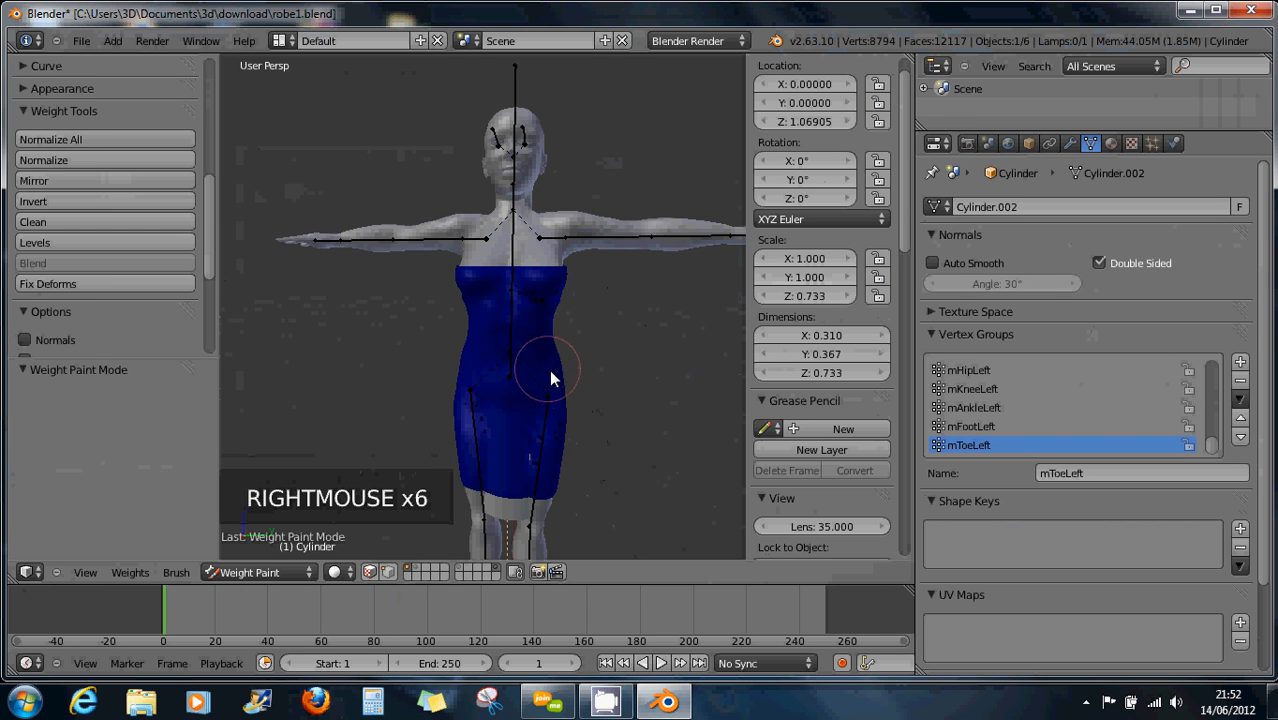
# Paint a test weight dab for mToeLeft on the lower front of the dress, then undo it
pyautogui.scroll(2, 571, 428)
pyautogui.scroll(-1, 571, 428)
pyautogui.scroll(1, 559, 427)
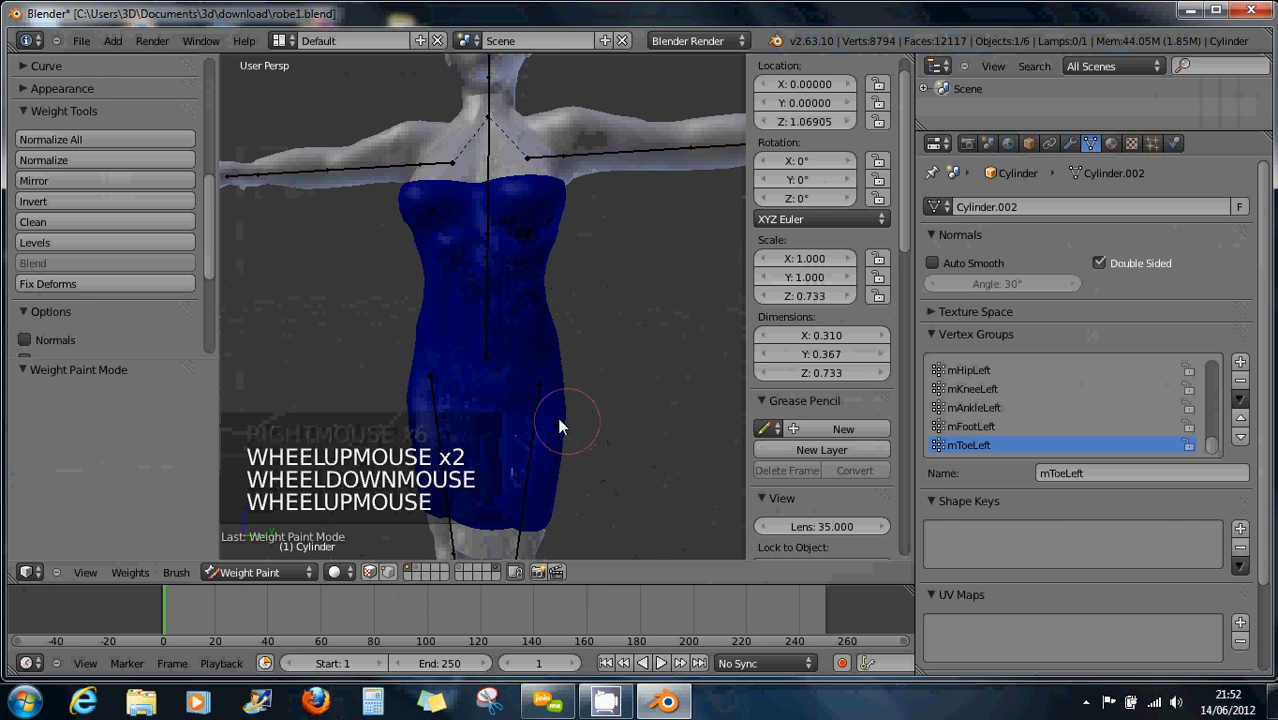
pyautogui.click(531, 468)
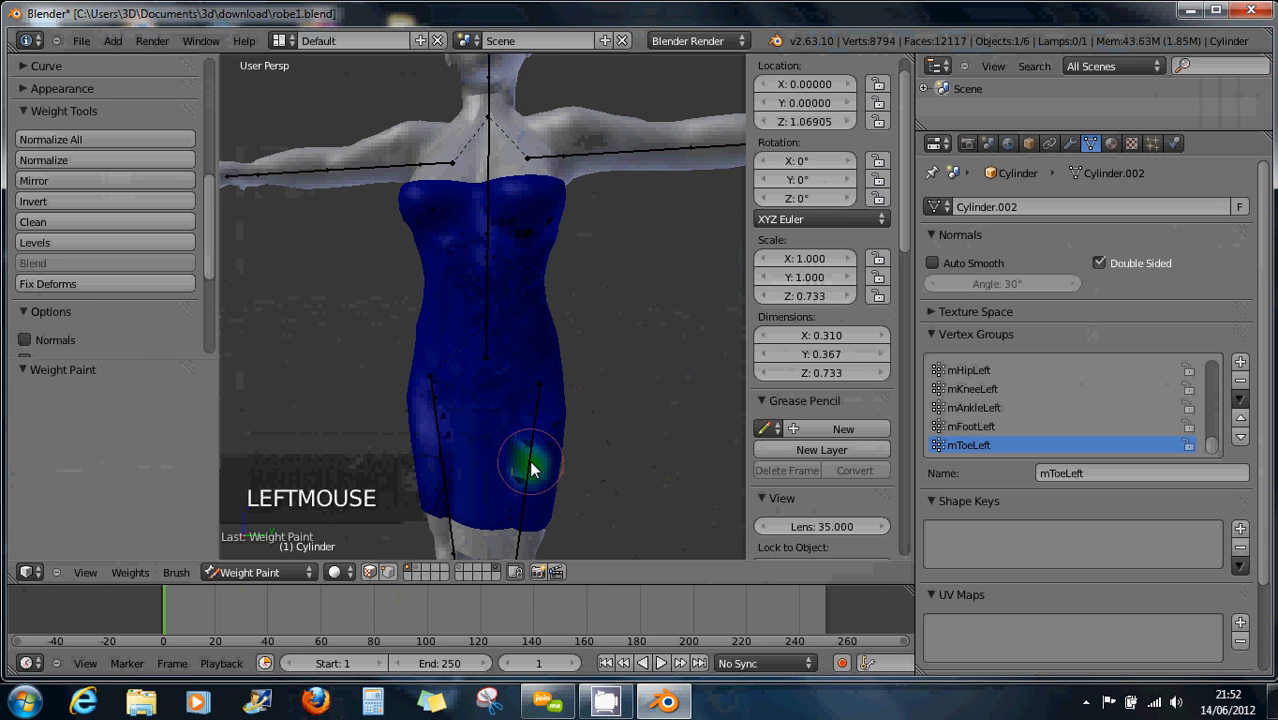
pyautogui.hotkey('ctrl', 'z')
# Select the avatar's armature and put it in Pose Mode
pyautogui.rightClick(550, 450)
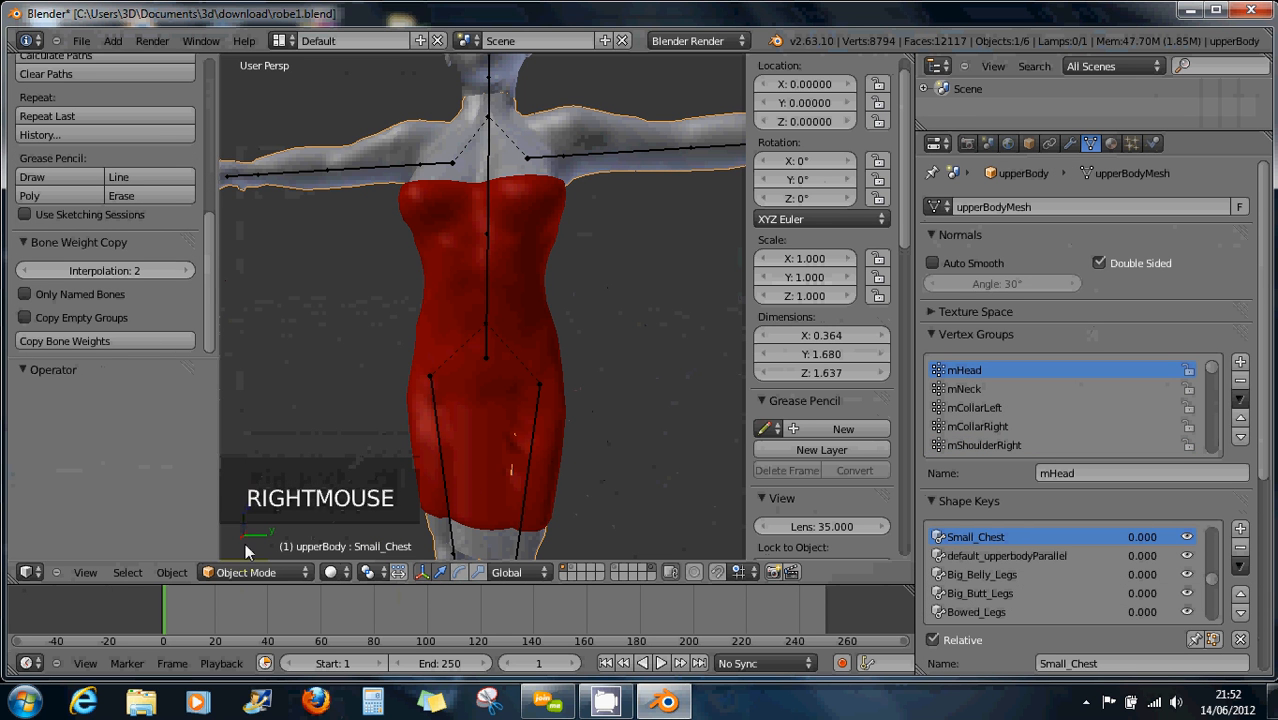
pyautogui.scroll(1, 462, 254)
pyautogui.scroll(-4, 462, 254)
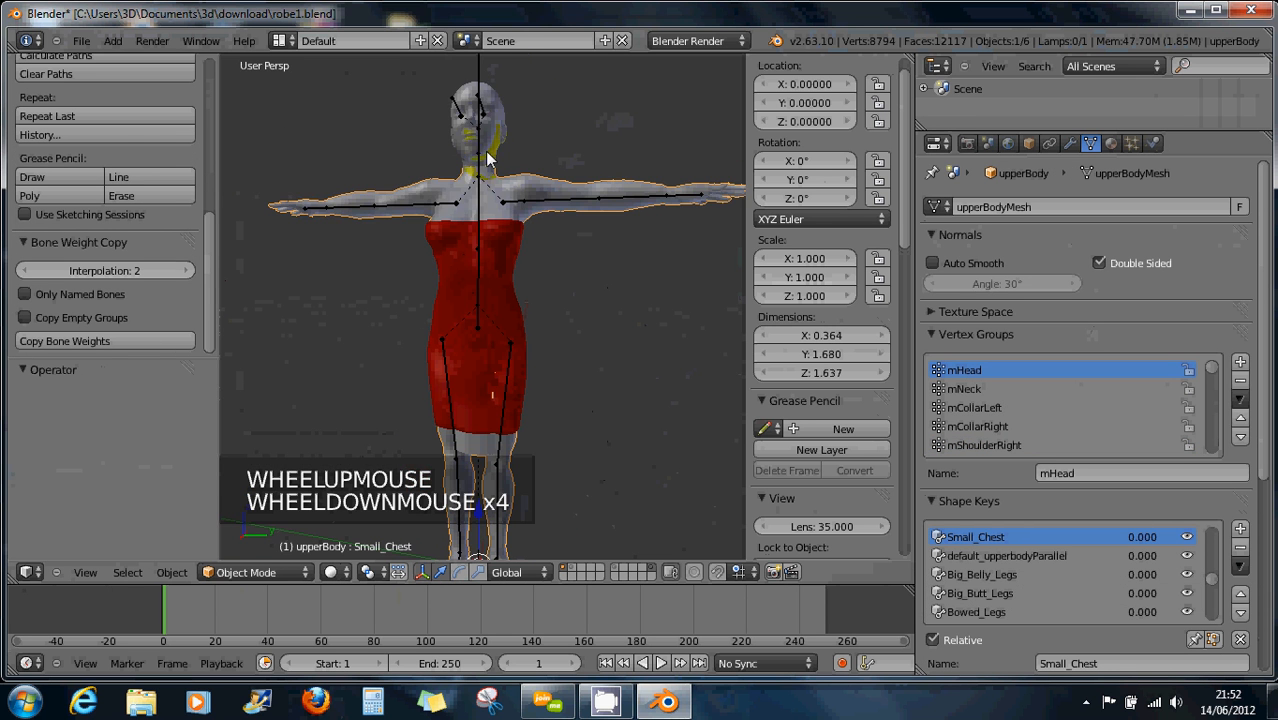
pyautogui.rightClick(482, 100)
pyautogui.moveTo(225, 578); pyautogui.dragTo(232, 505)
# Select the weight-painted dress and pick the left hip bone to display the dress's mHipLeft weights up close
pyautogui.scroll(2, 521, 411)
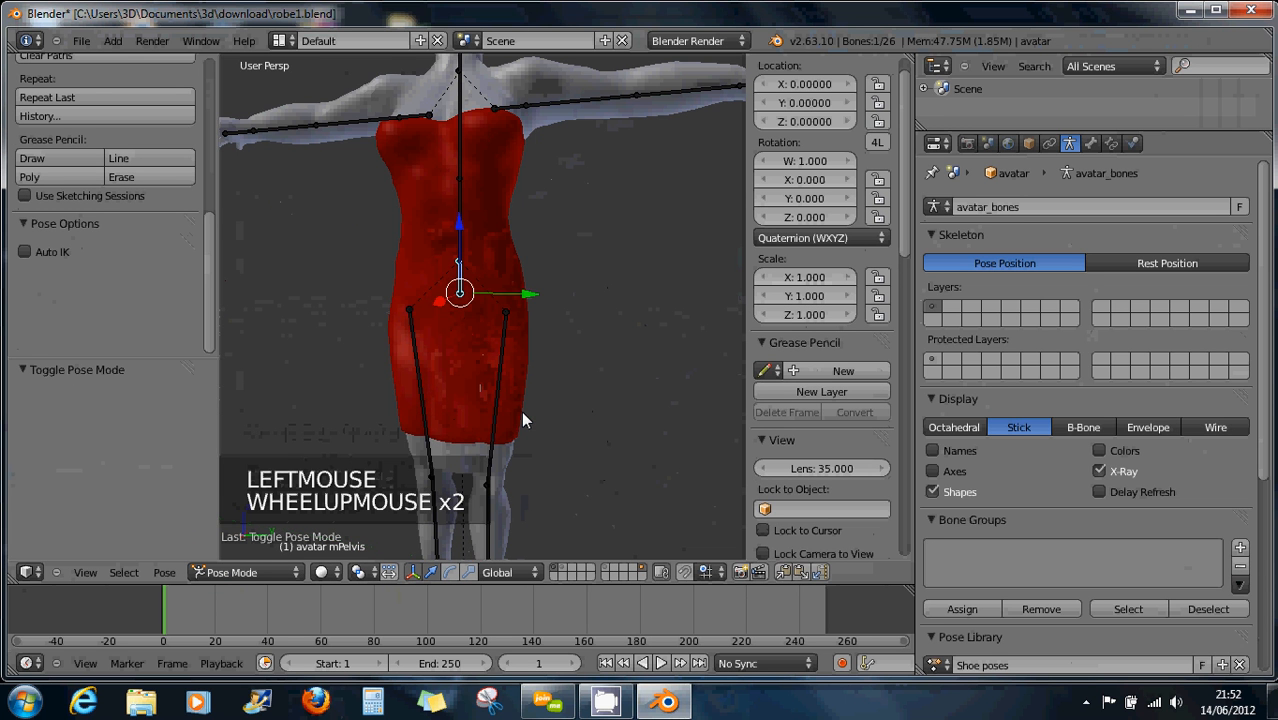
pyautogui.rightClick(517, 411)
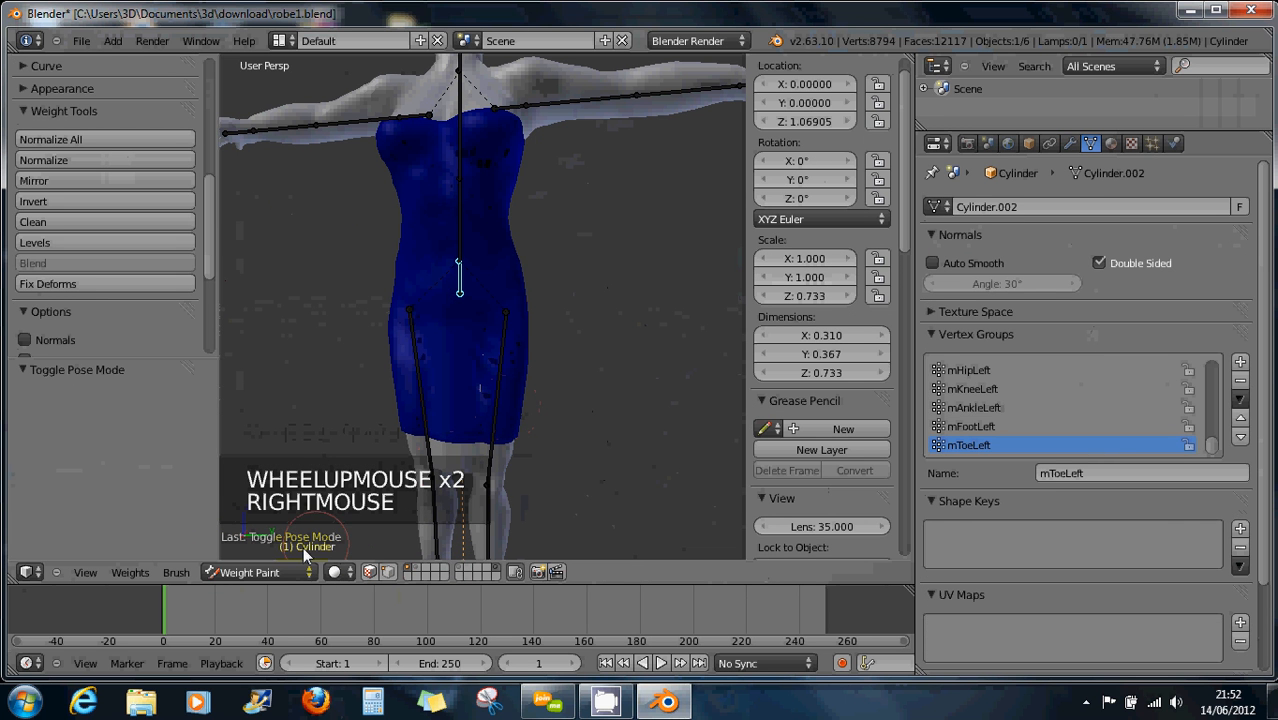
pyautogui.rightClick(497, 432)
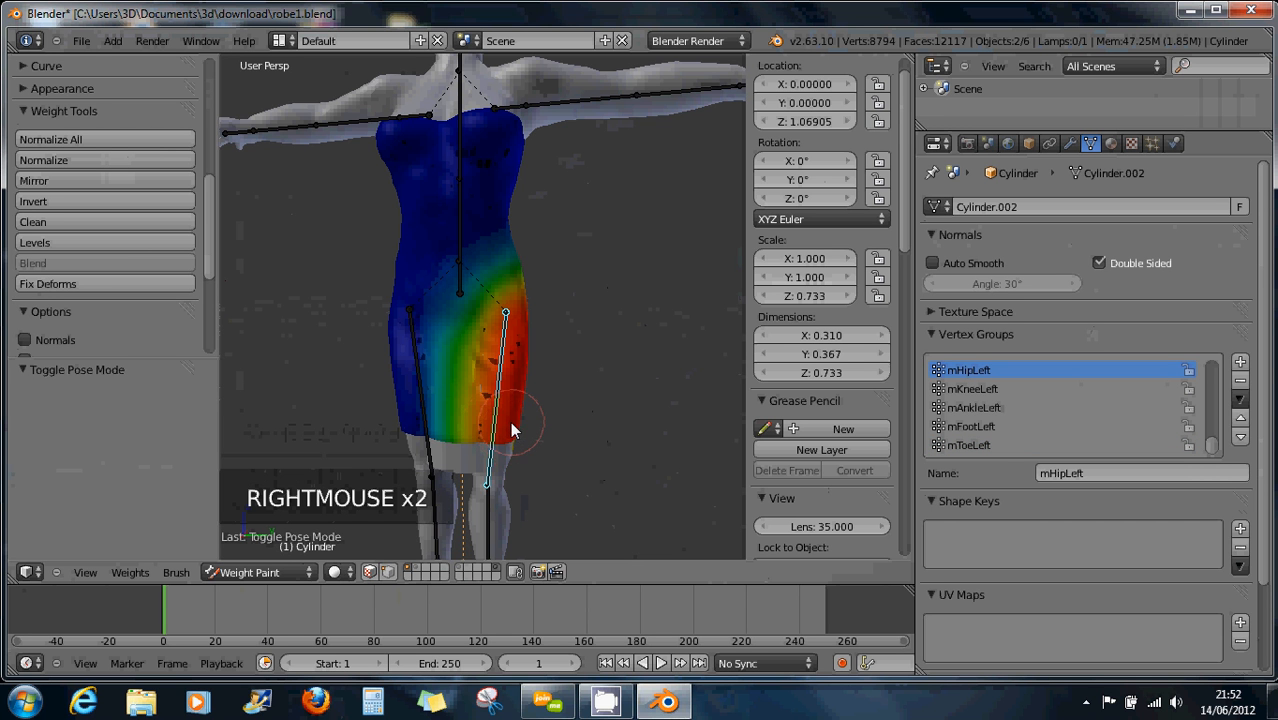
pyautogui.scroll(3, 510, 421)
pyautogui.moveTo(509, 418); pyautogui.dragTo(542, 320, button='middle')
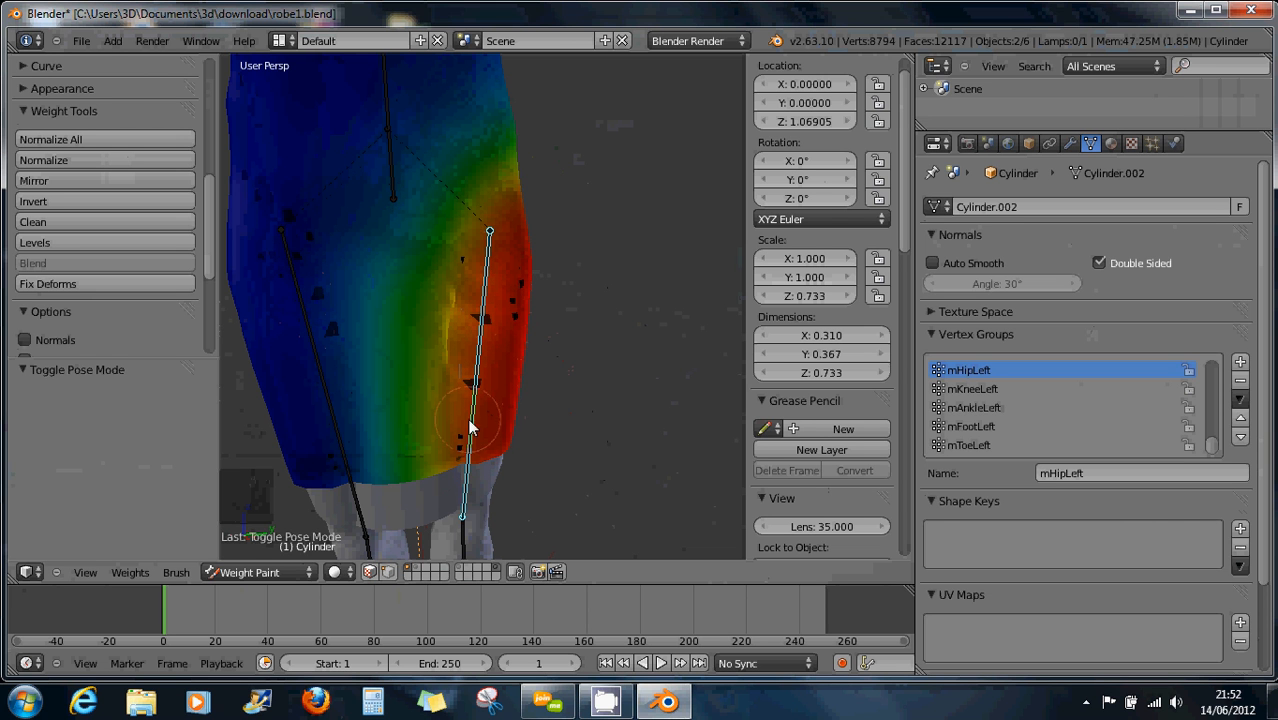
# Test-rotate the left hip bone, cancel the rotation, and examine the dress's mHipLeft weights from several angles
pyautogui.press('r')
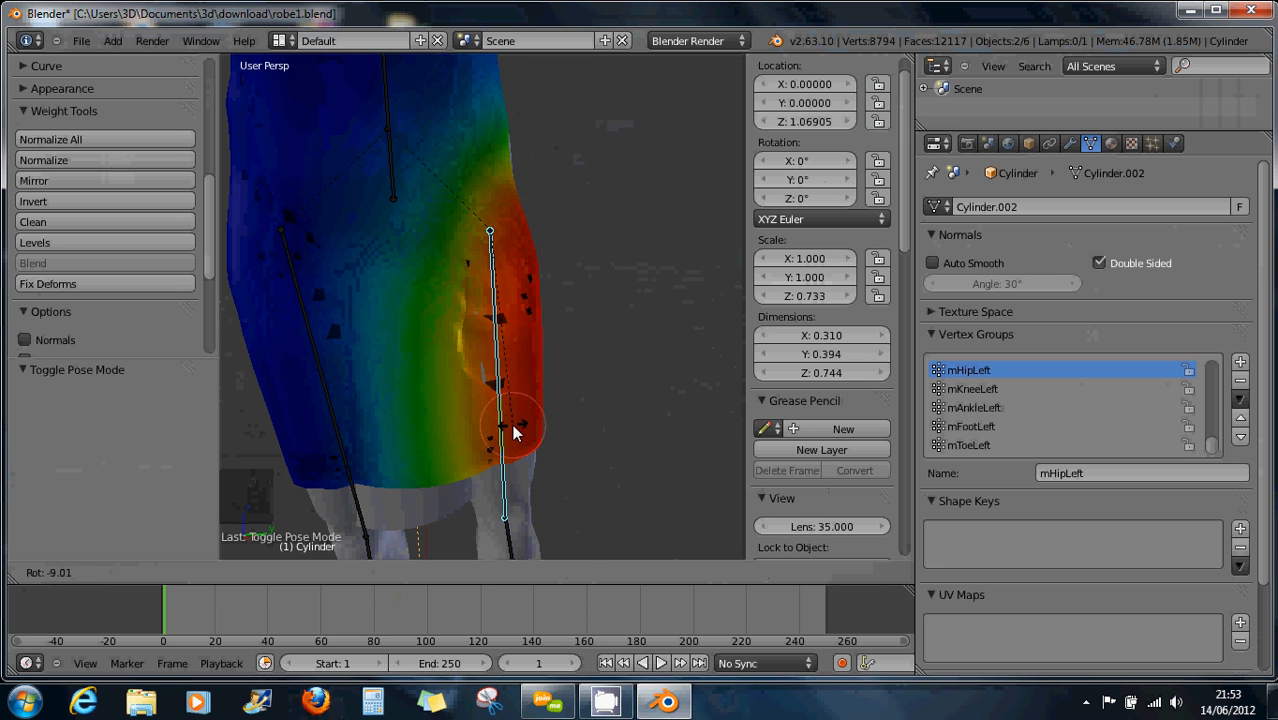
pyautogui.rightClick(568, 478)
pyautogui.scroll(-3, 572, 474)
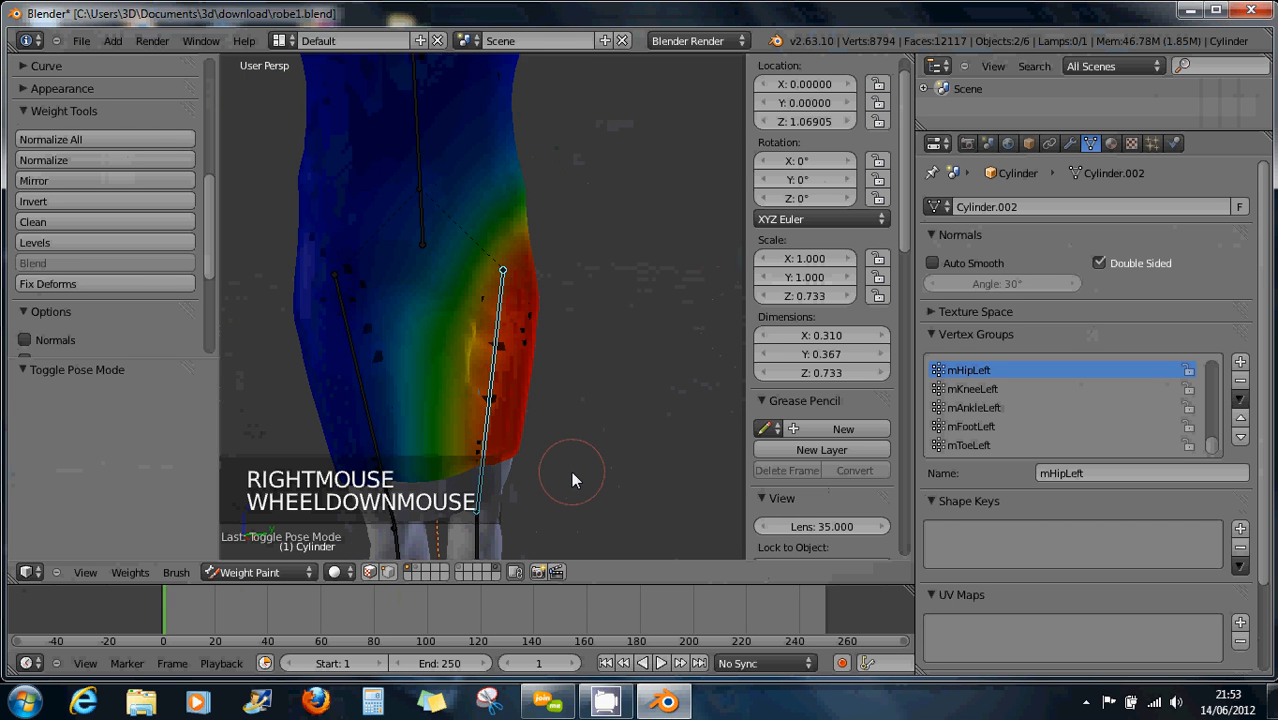
pyautogui.scroll(-1, 571, 478)
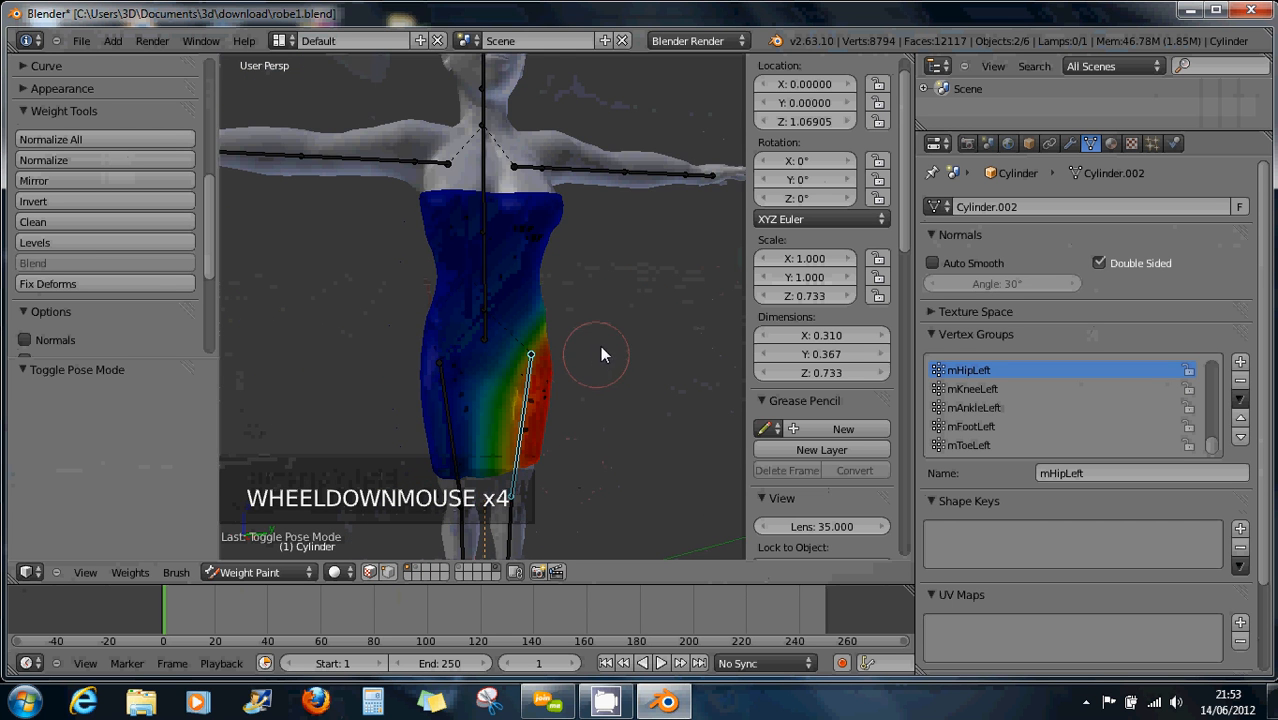
pyautogui.moveTo(600, 345); pyautogui.dragTo(510, 330, button='middle')
pyautogui.moveTo(510, 330)
pyautogui.mouseDown()
pyautogui.moveTo(542, 342)
pyautogui.moveTo(508, 348)
pyautogui.moveTo(528, 337)
pyautogui.mouseUp()
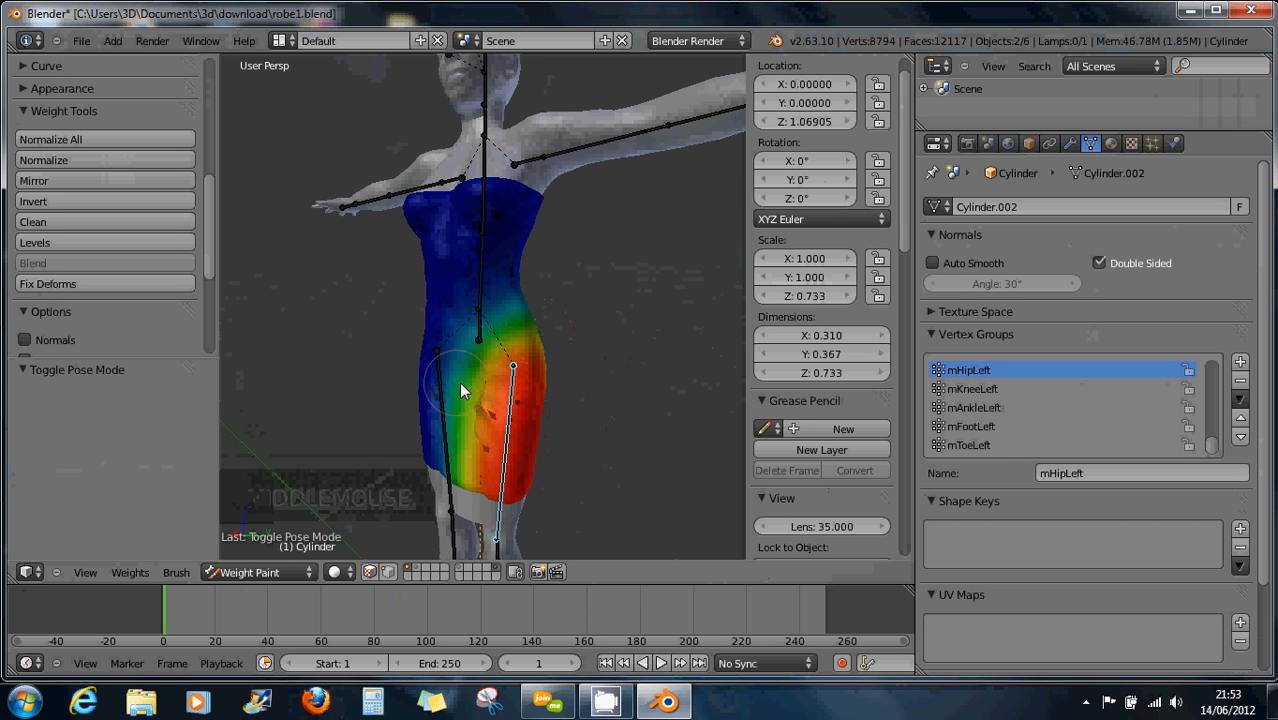
pyautogui.moveTo(462, 386); pyautogui.dragTo(550, 404, button='middle')
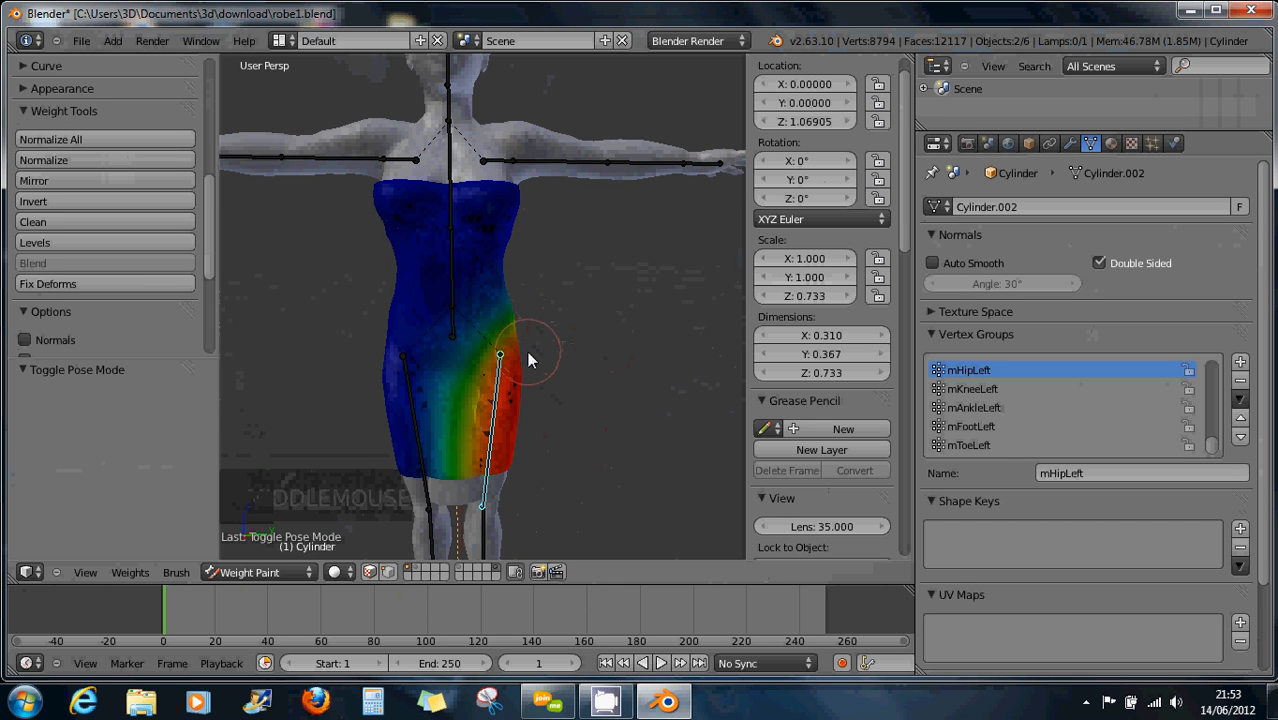
pyautogui.moveTo(490, 160); pyautogui.dragTo(497, 168)
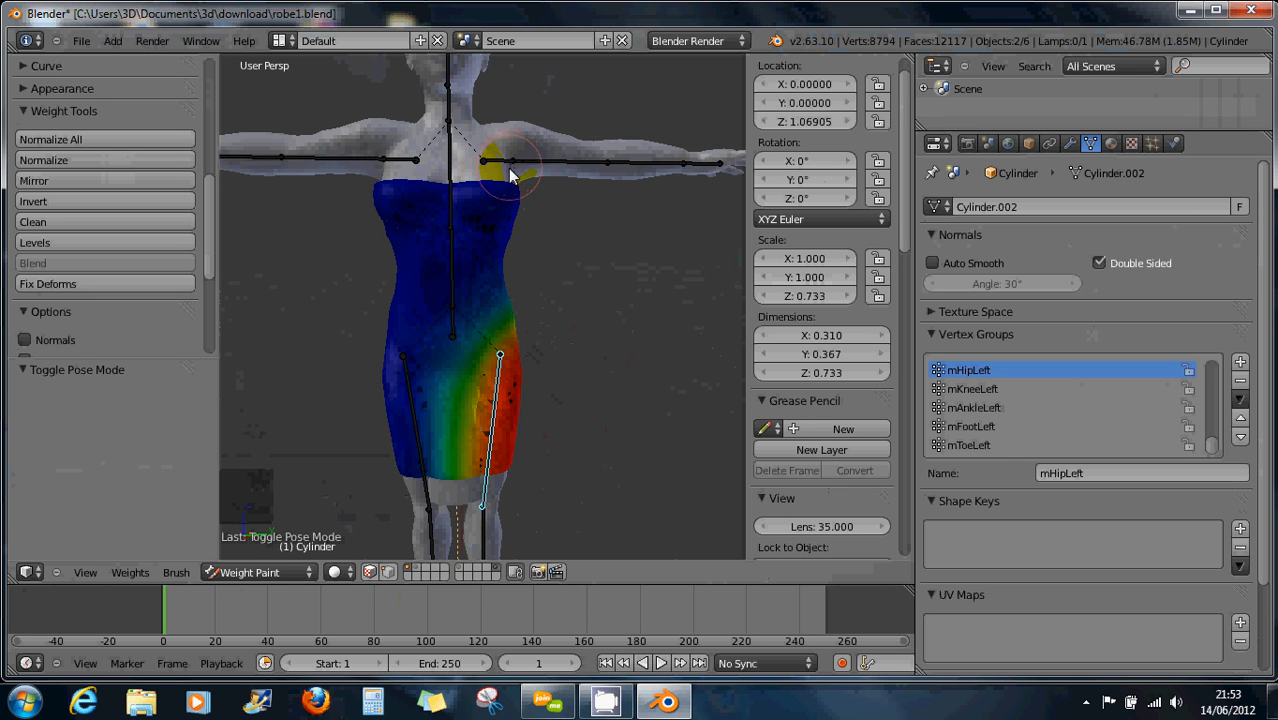
pyautogui.hotkey('ctrl', 'z')
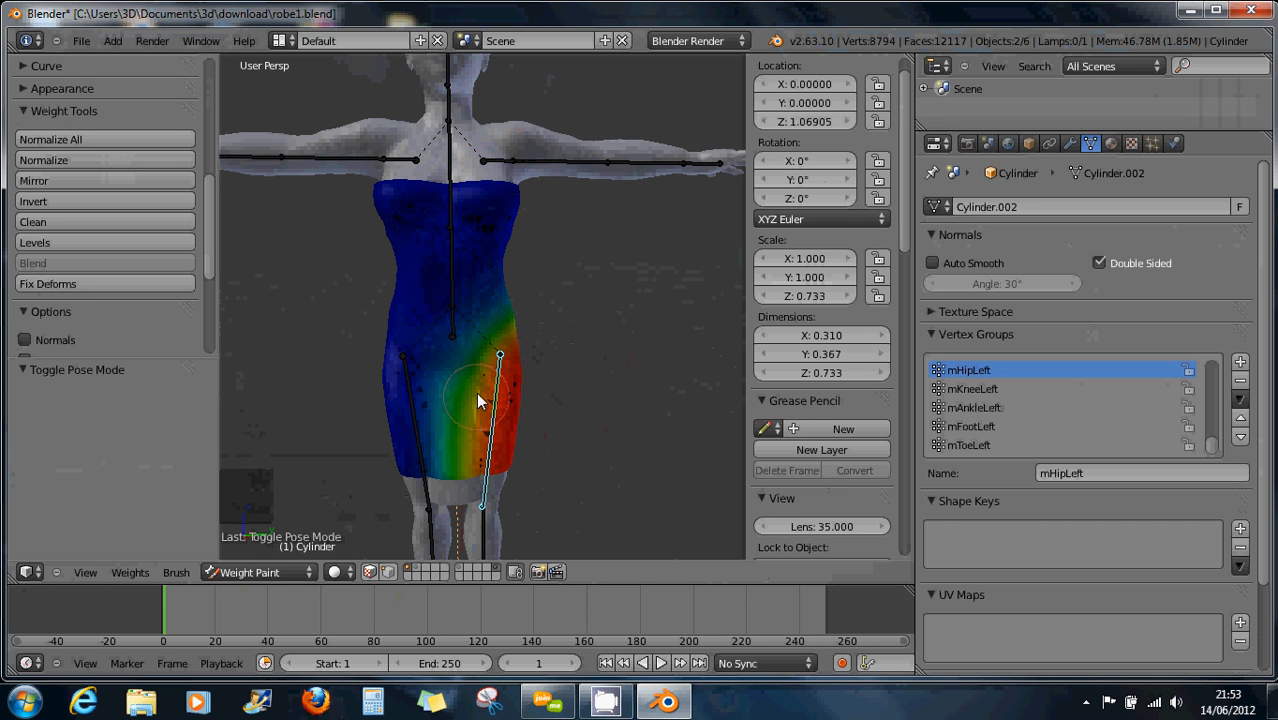
pyautogui.keyDown('shift'); pyautogui.moveTo(479, 405); pyautogui.dragTo(482, 379, button='middle'); pyautogui.keyUp('shift')
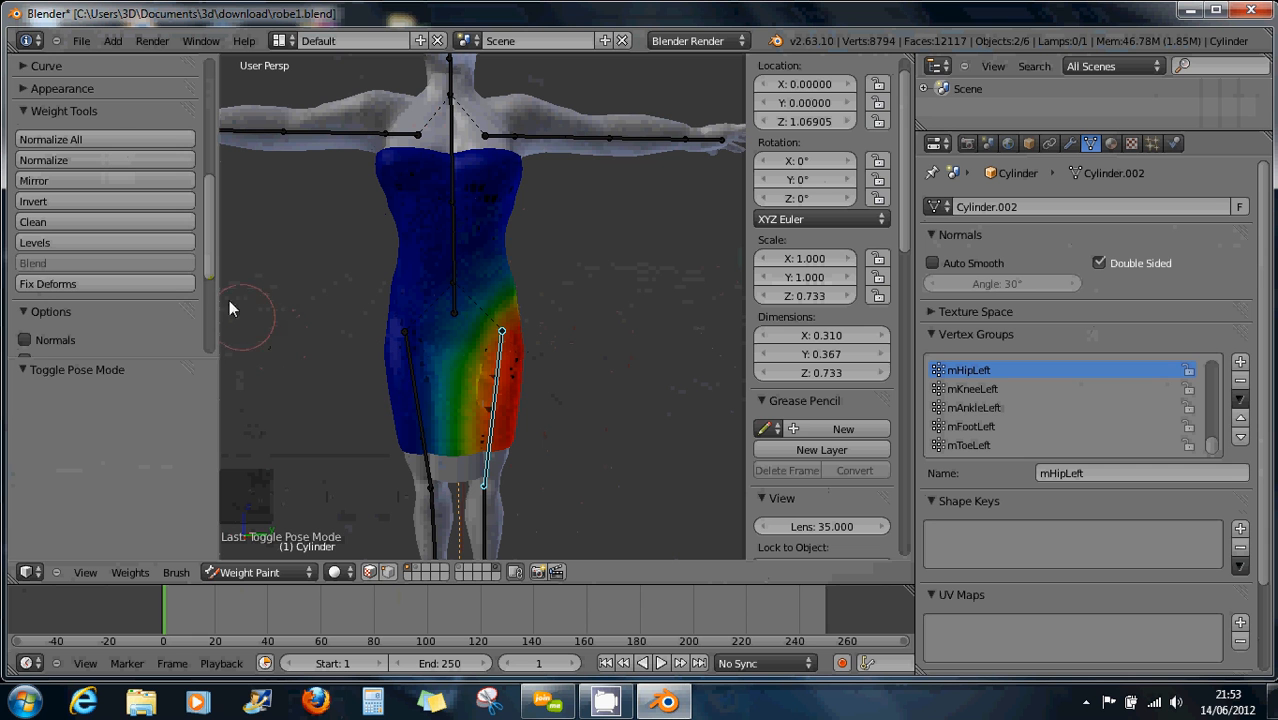
# Put the dress back in Object Mode and select it together with the avatar's upperBody mesh, keeping the body active
pyautogui.moveTo(208, 265); pyautogui.dragTo(208, 337)
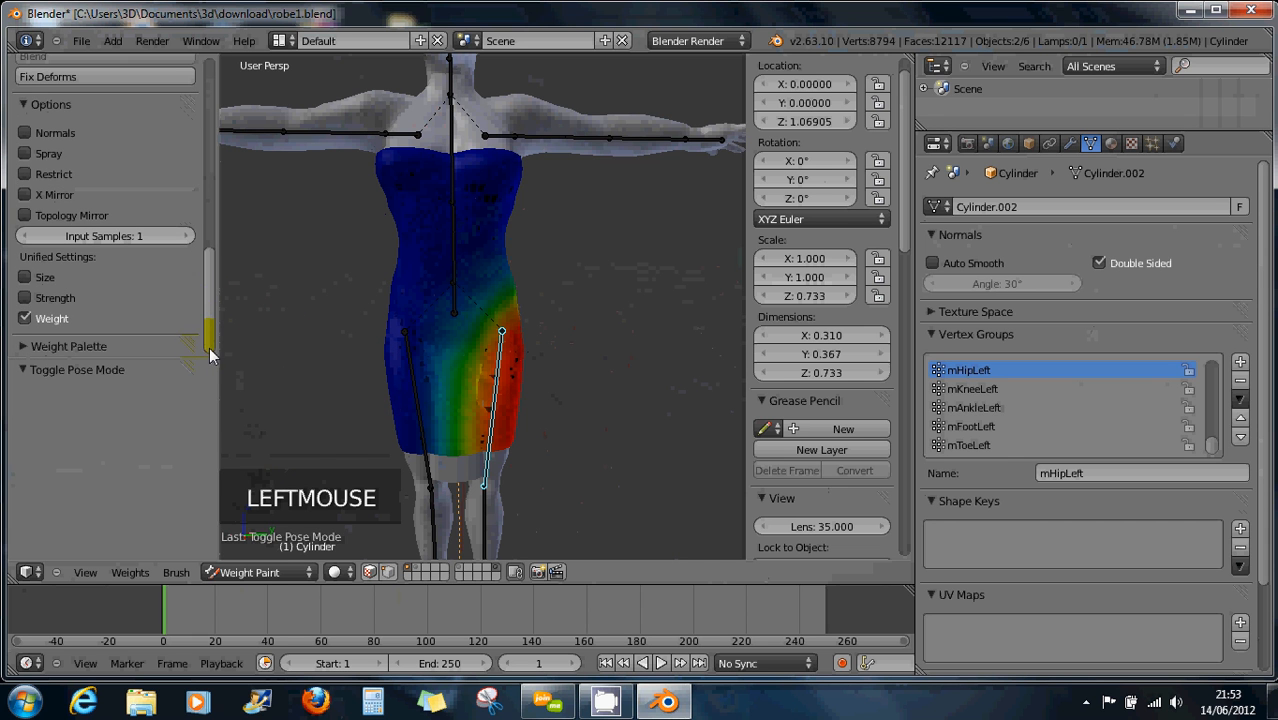
pyautogui.click(253, 573)
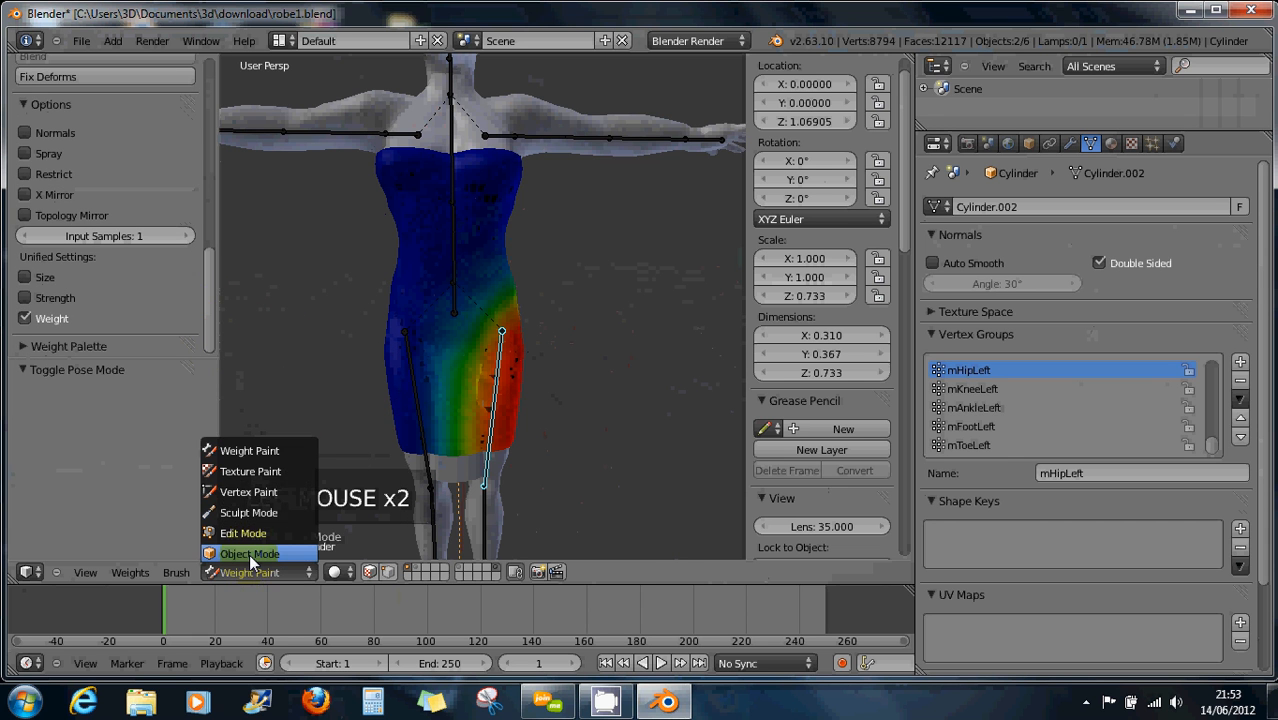
pyautogui.click(249, 554)
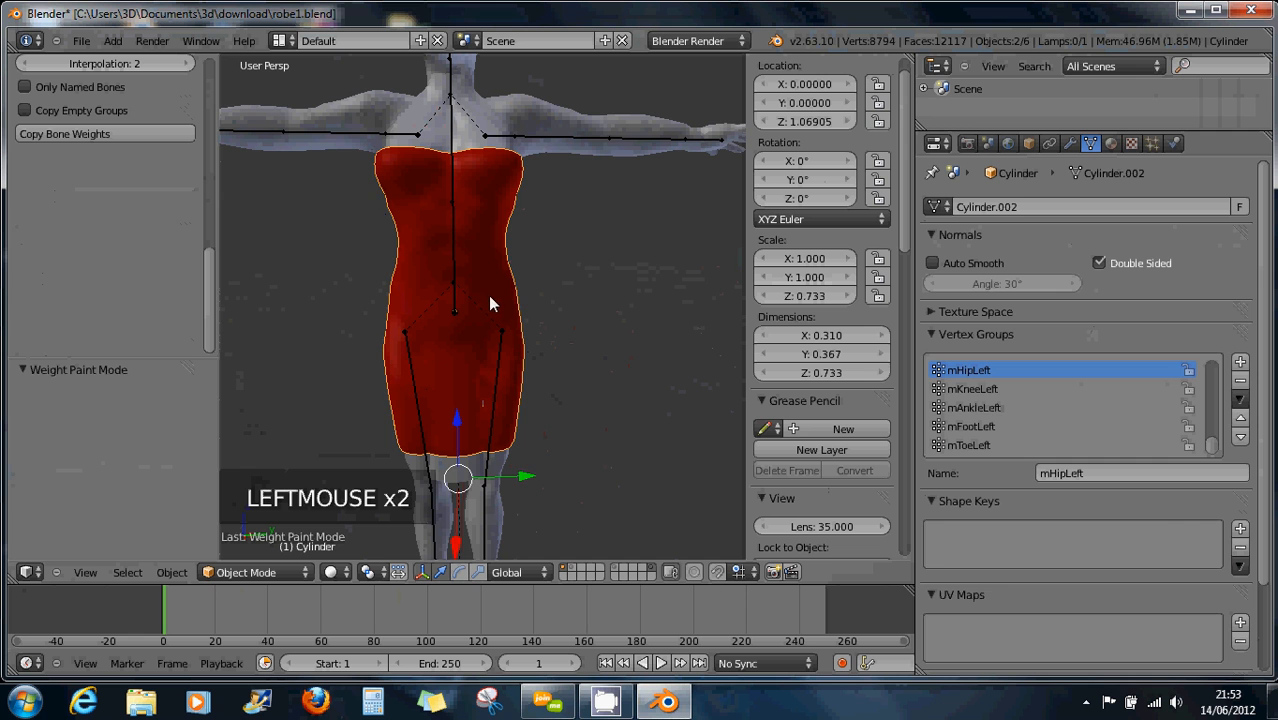
pyautogui.rightClick(492, 263)
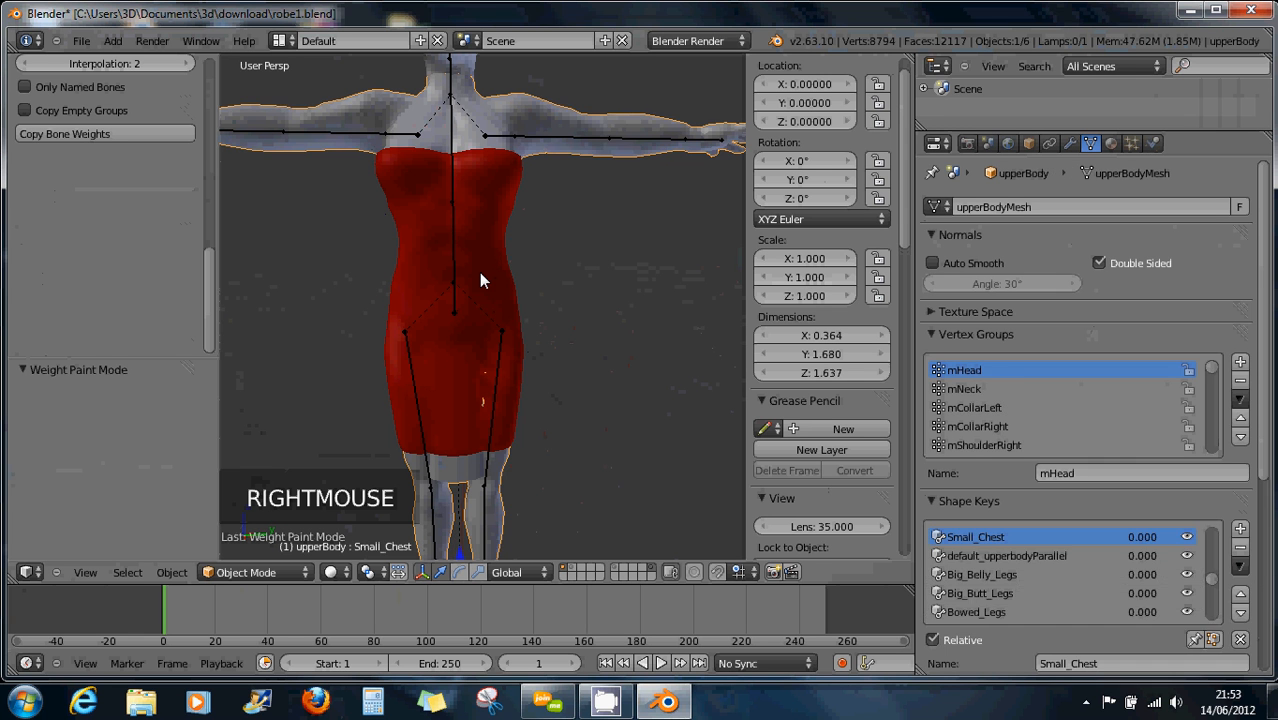
pyautogui.rightClick(481, 281)
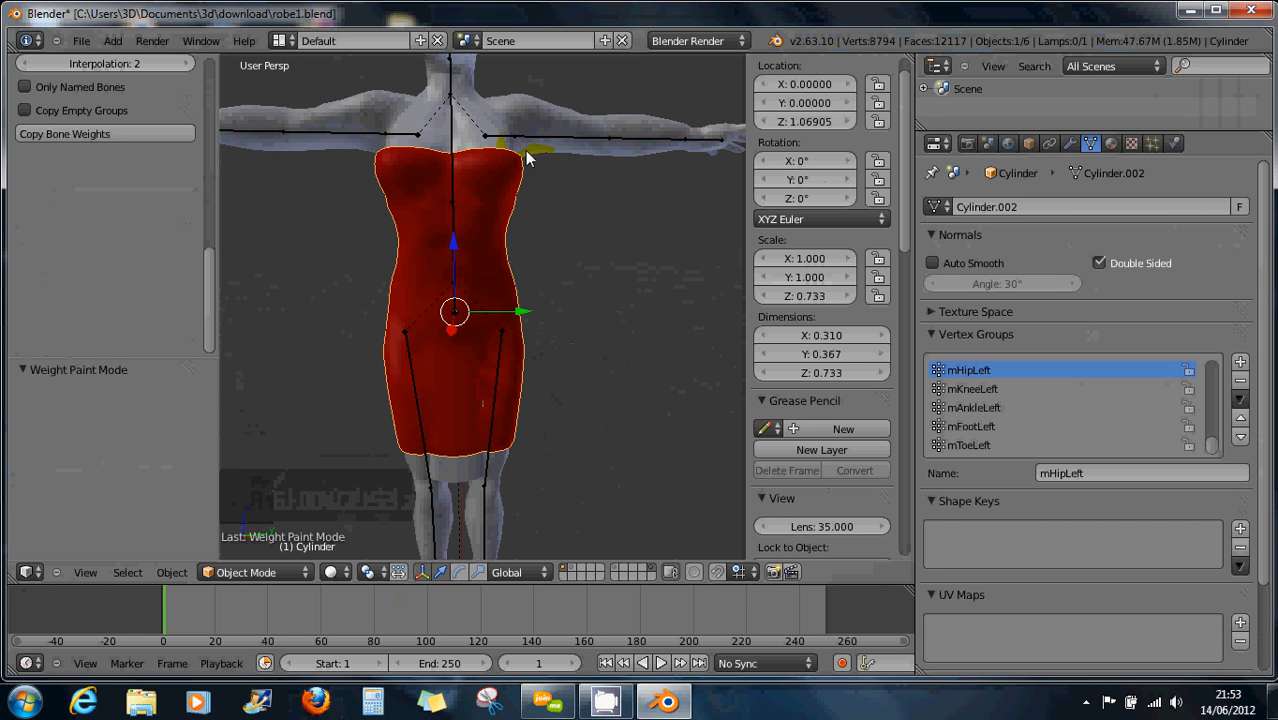
pyautogui.keyDown('shift'); pyautogui.rightClick(529, 114); pyautogui.keyUp('shift')
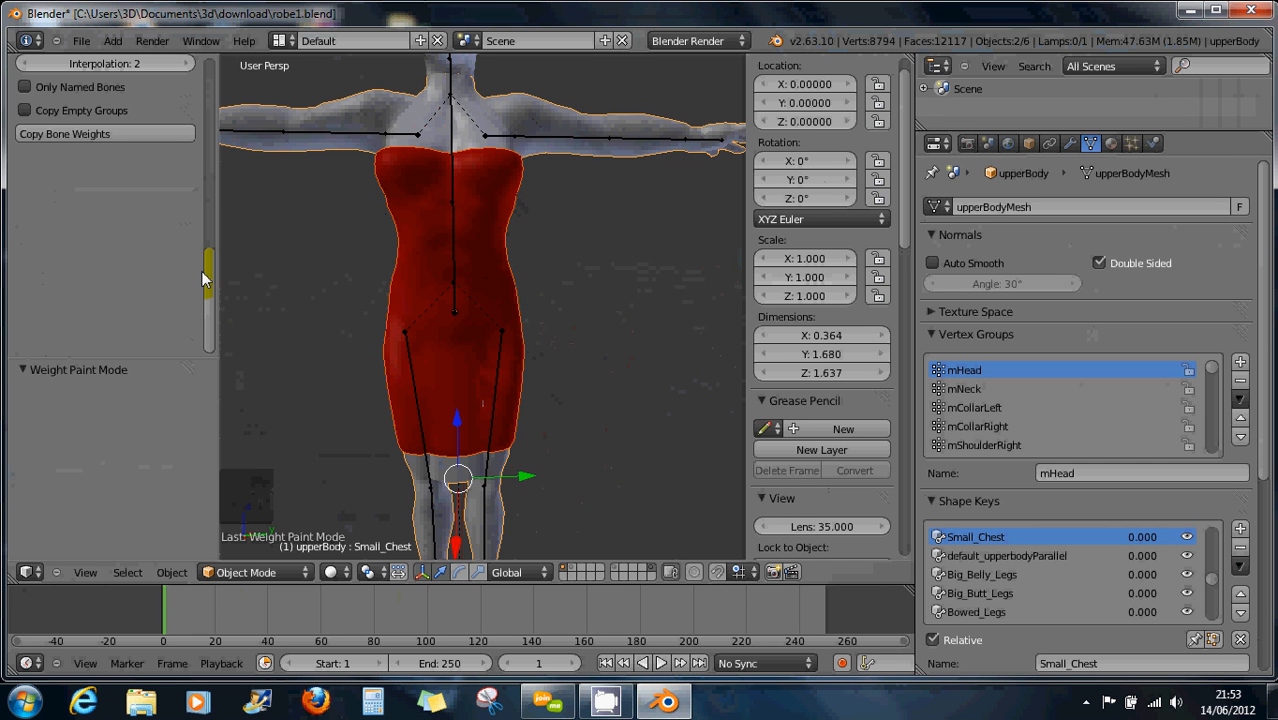
# Copy the bone weights from the upperBody mesh to the dress, restricted to only named bones, and wait for the process
pyautogui.moveTo(206, 285); pyautogui.dragTo(205, 226)
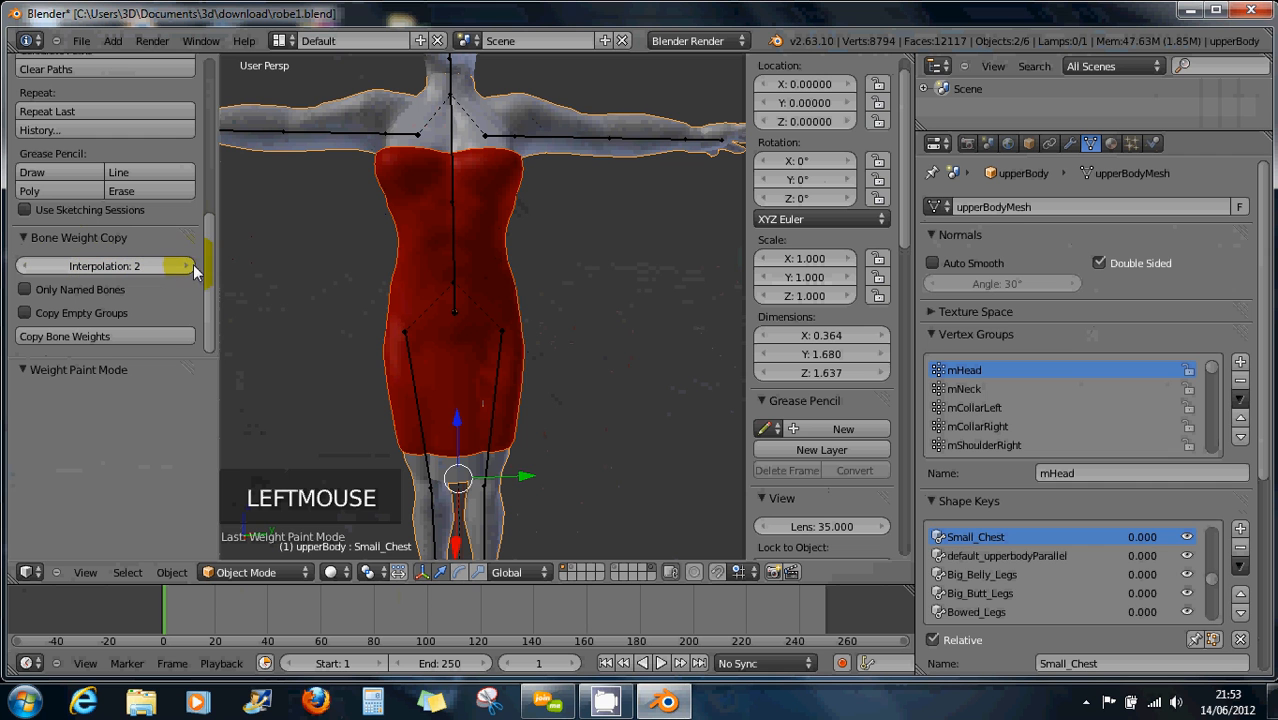
pyautogui.click(60, 290)
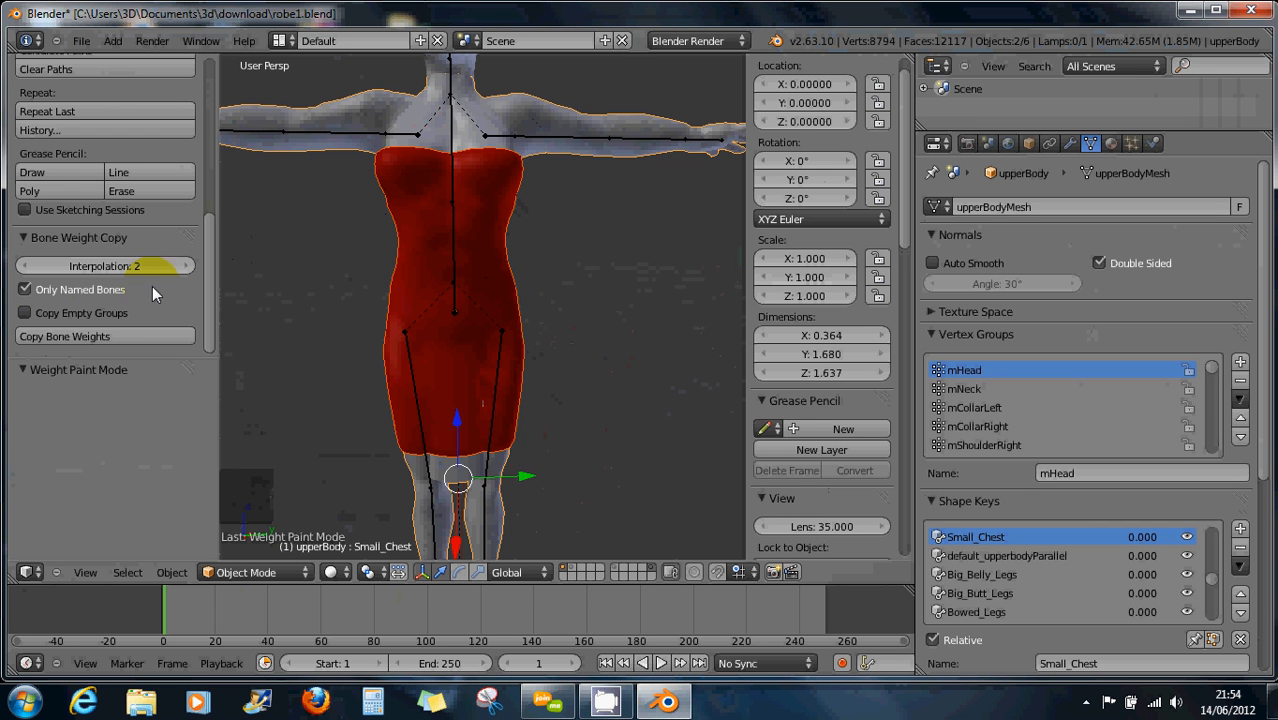
pyautogui.click(117, 336)
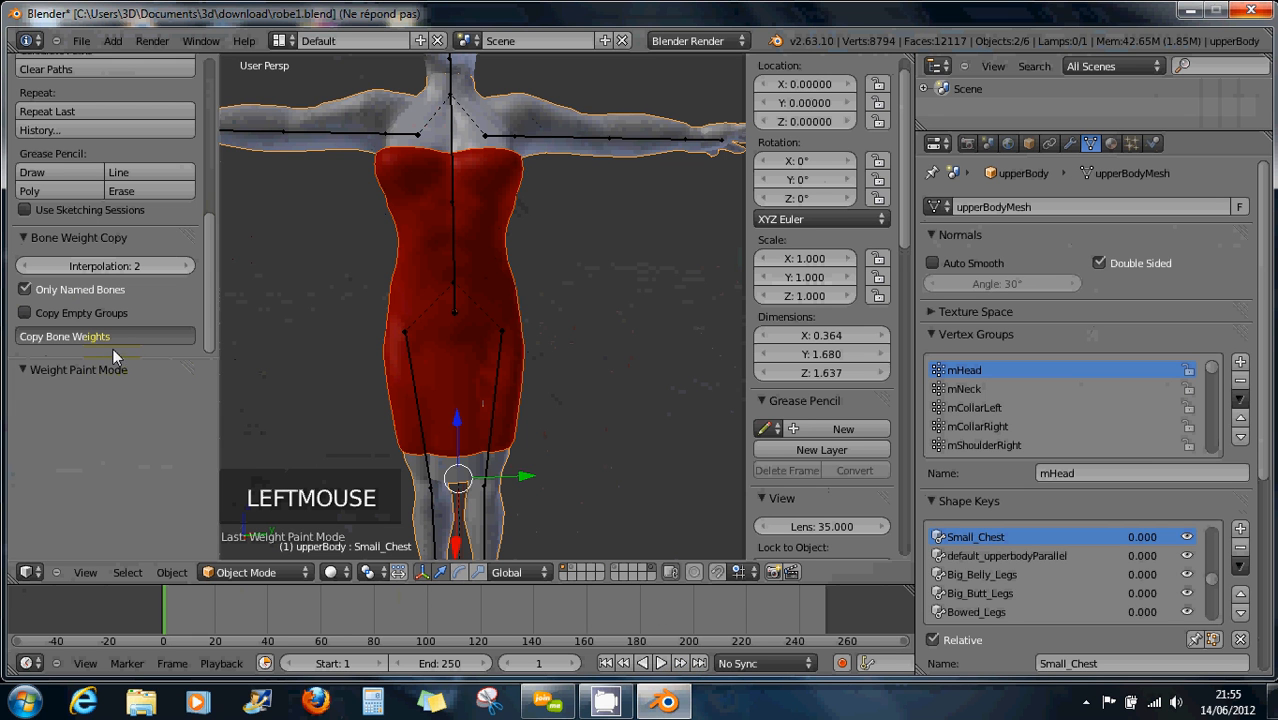
pyautogui.moveTo(663, 700)
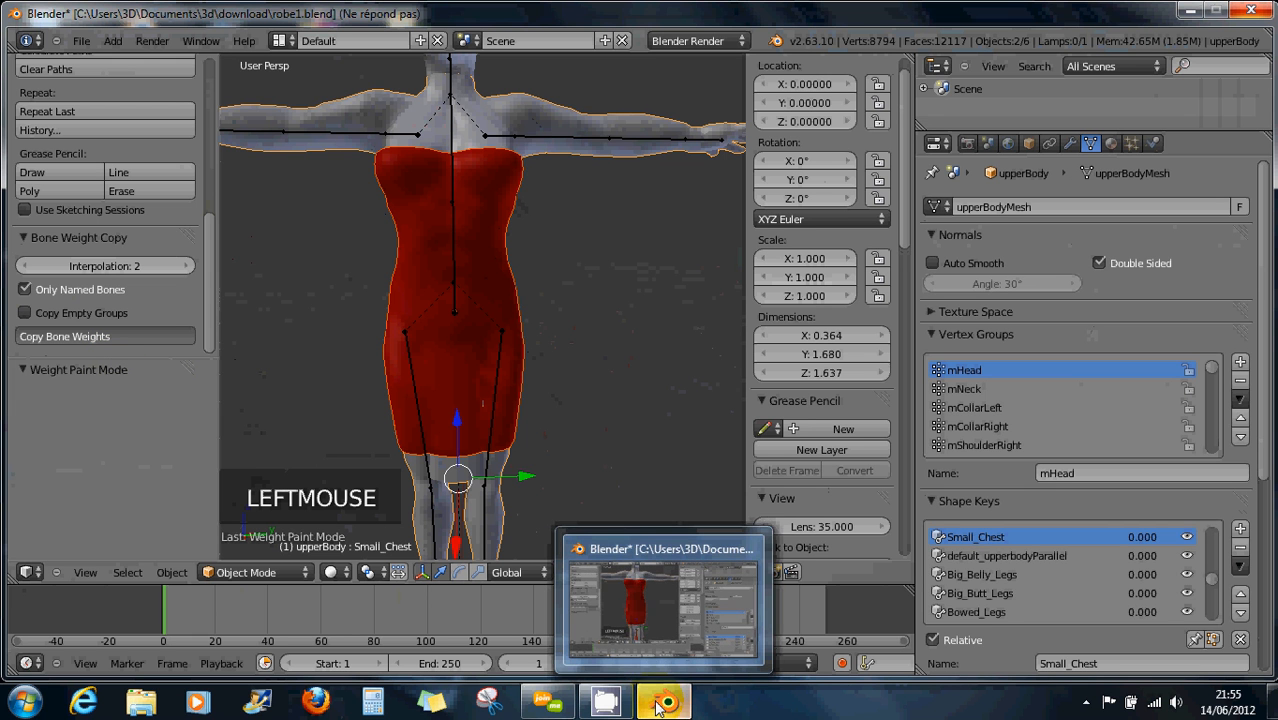
pyautogui.click(262, 447)
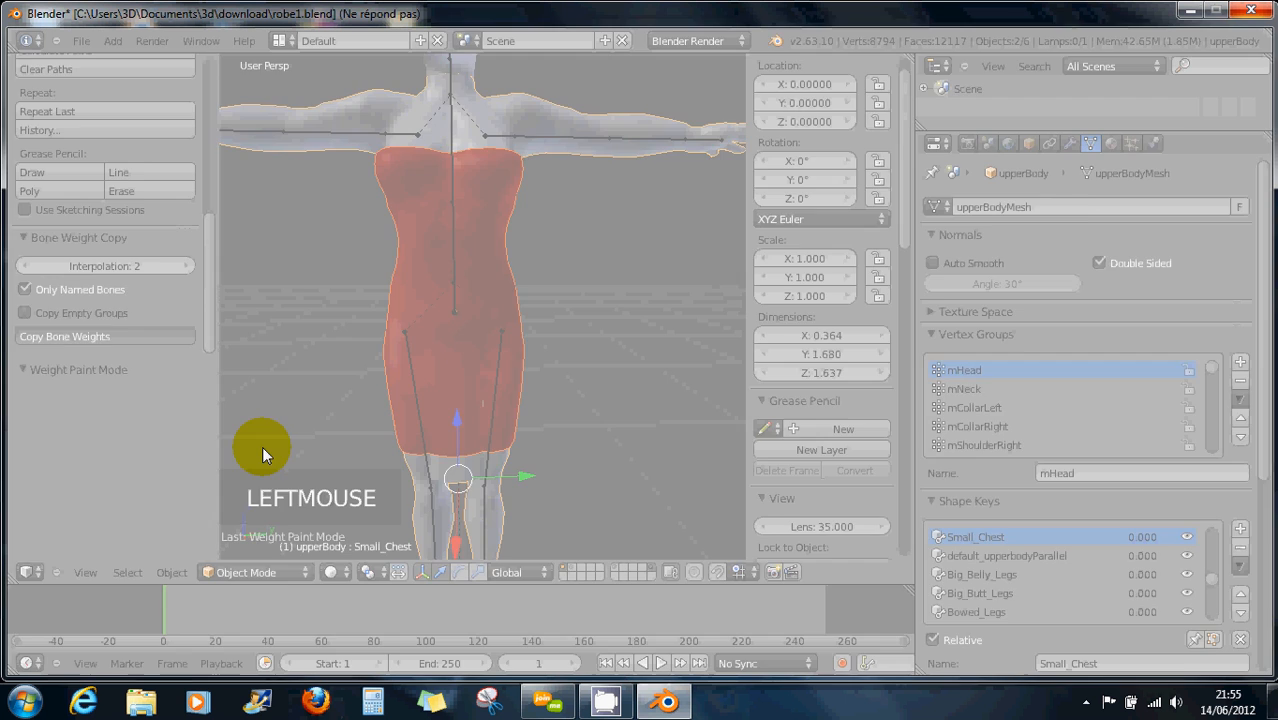
pyautogui.hotkey('ctrl', 'shift', 'Escape')
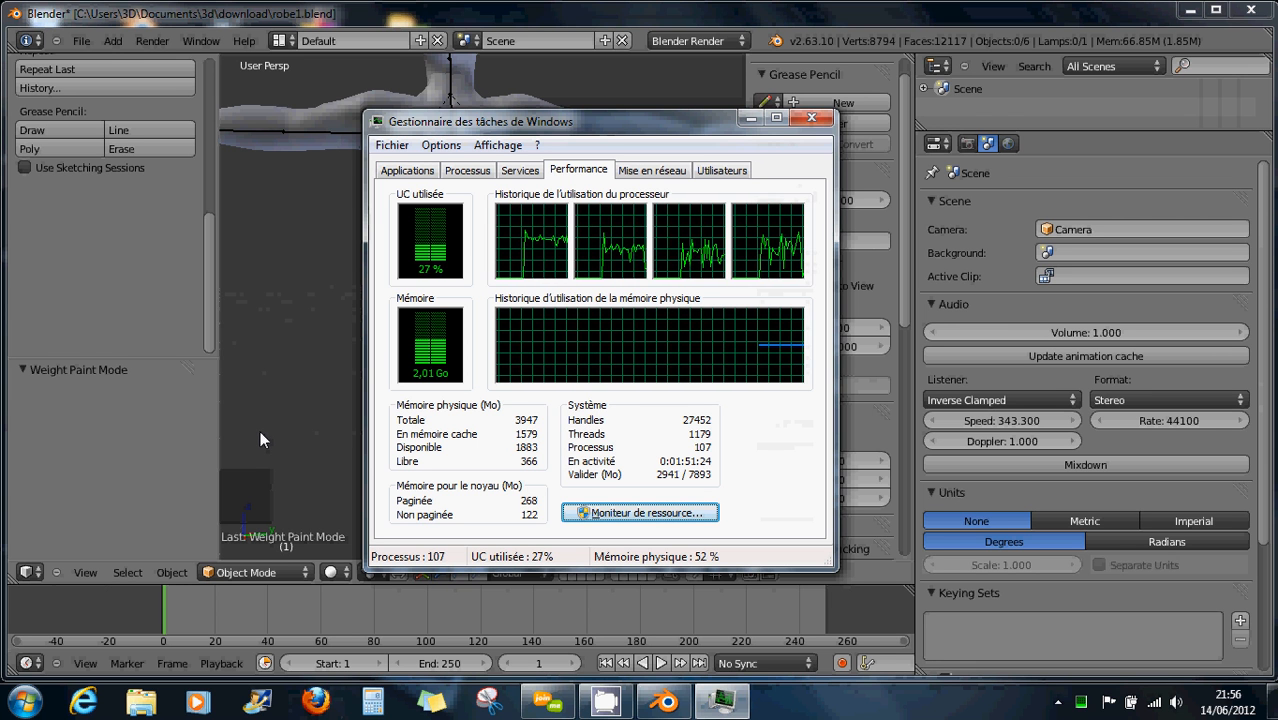
pyautogui.click(750, 119)
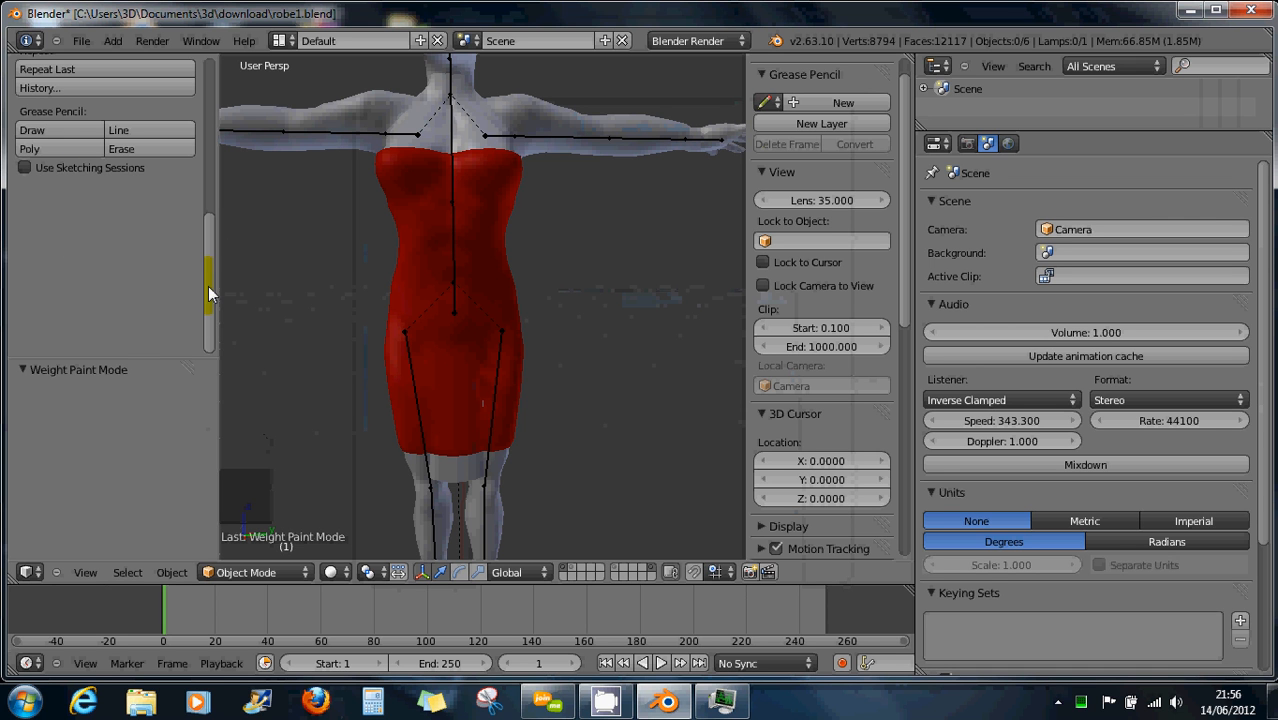
# Swing the left hip bone outward to check how the dress follows the leg, cancelling each test rotation
pyautogui.moveTo(208, 286)
pyautogui.mouseDown()
pyautogui.moveTo(214, 200)
pyautogui.moveTo(218, 273)
pyautogui.mouseUp()
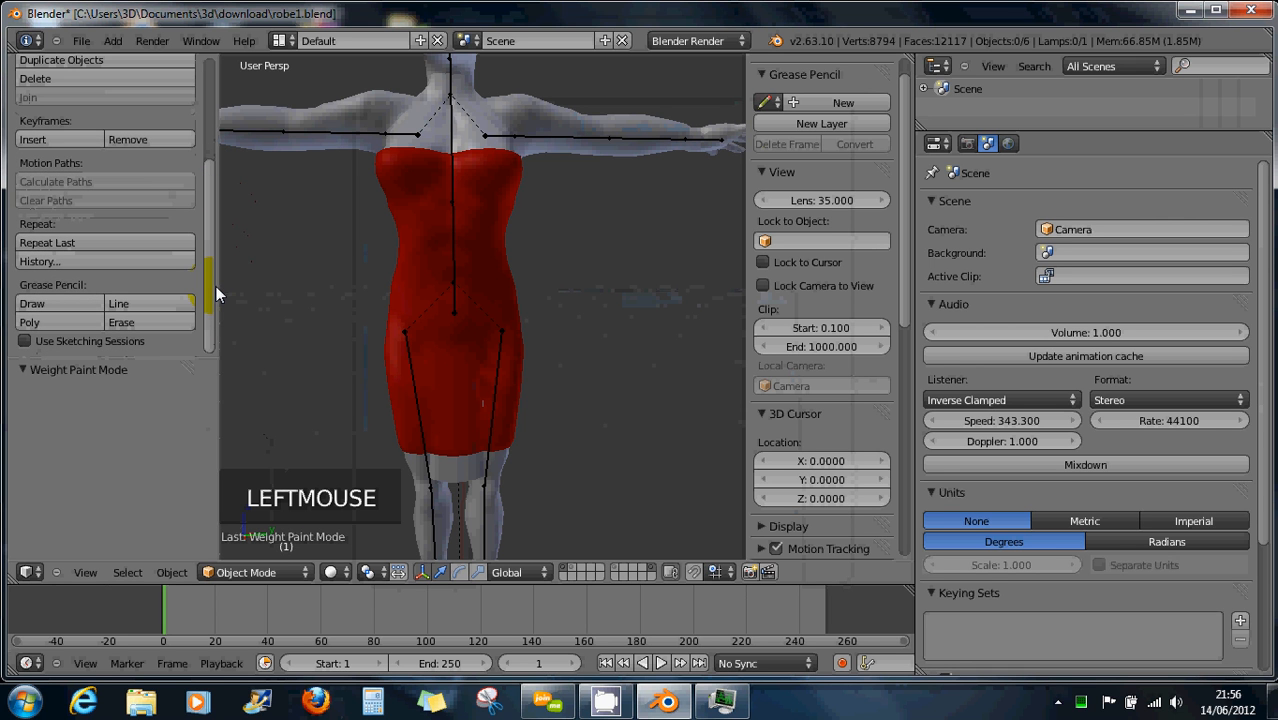
pyautogui.rightClick(489, 455)
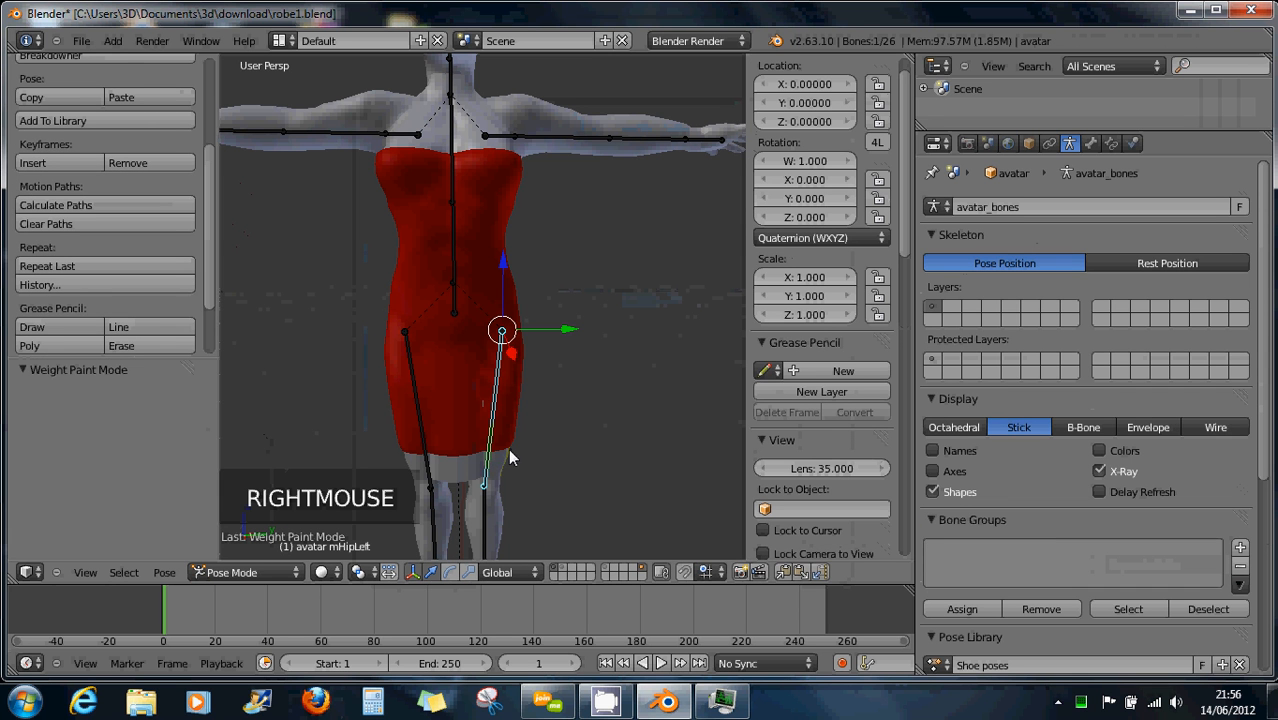
pyautogui.press('r')
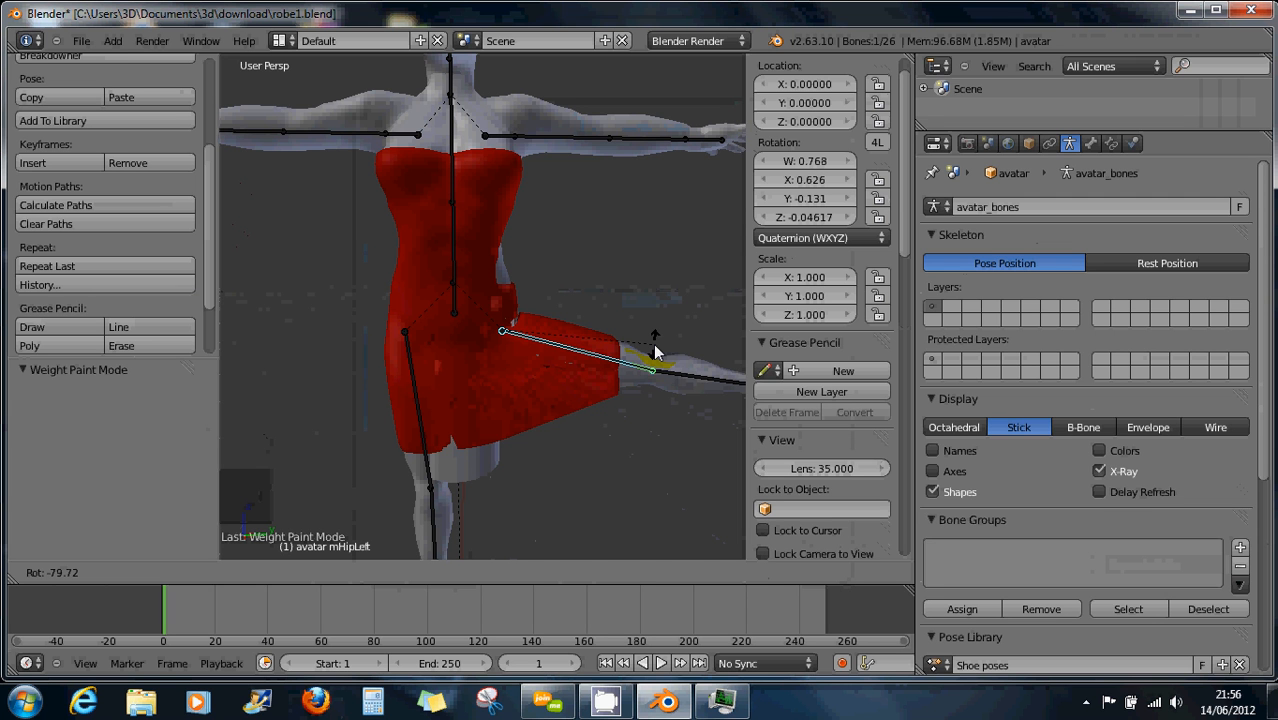
pyautogui.rightClick(653, 342)
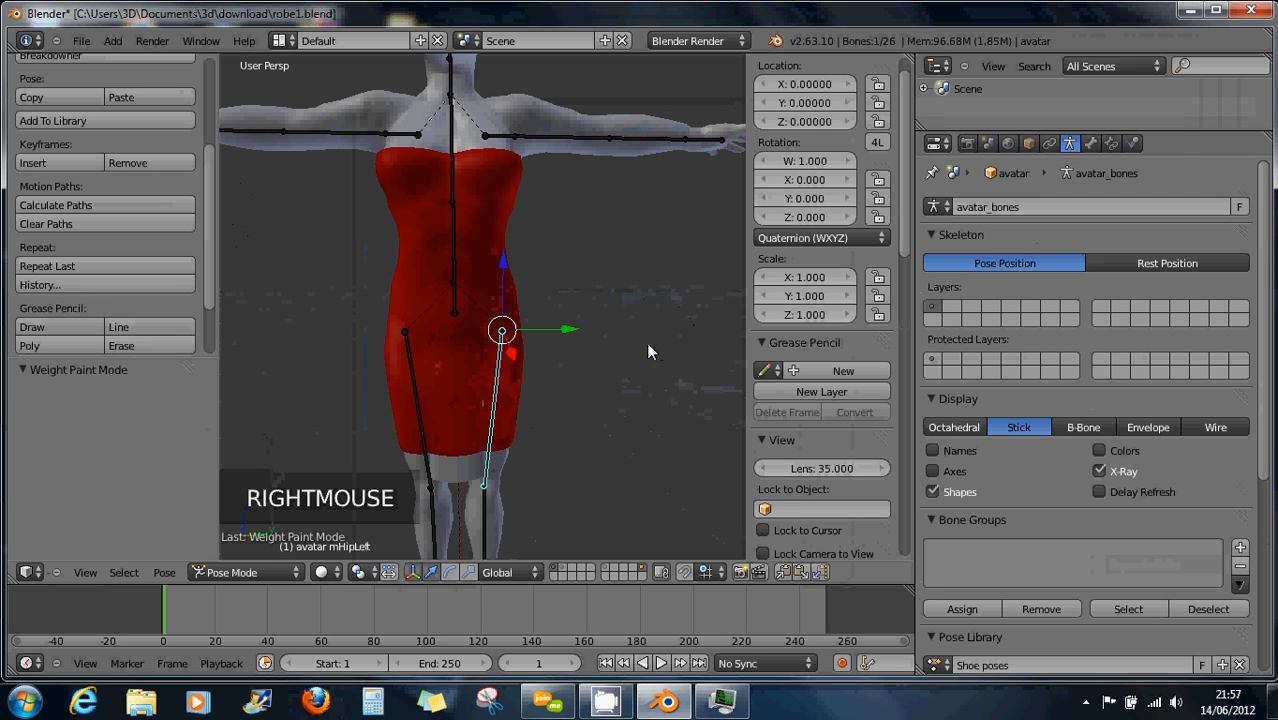
pyautogui.rightClick(460, 360)
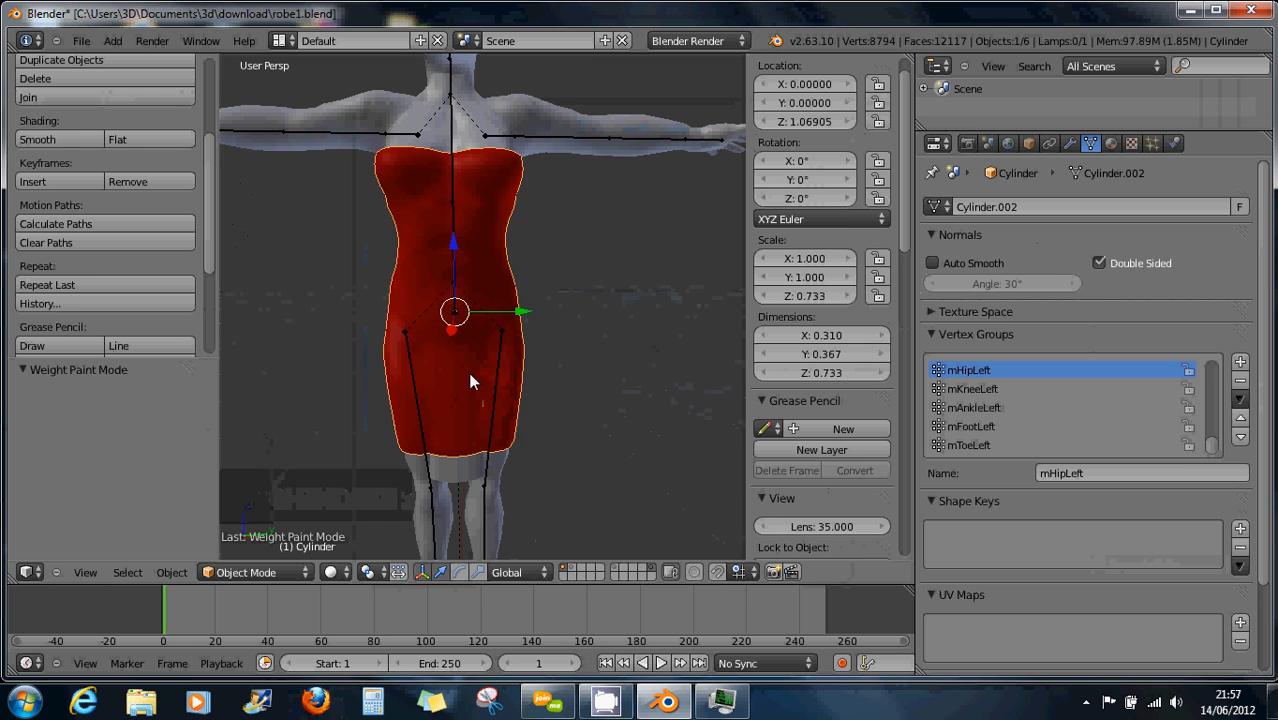
pyautogui.hotkey('ctrl', 'z')
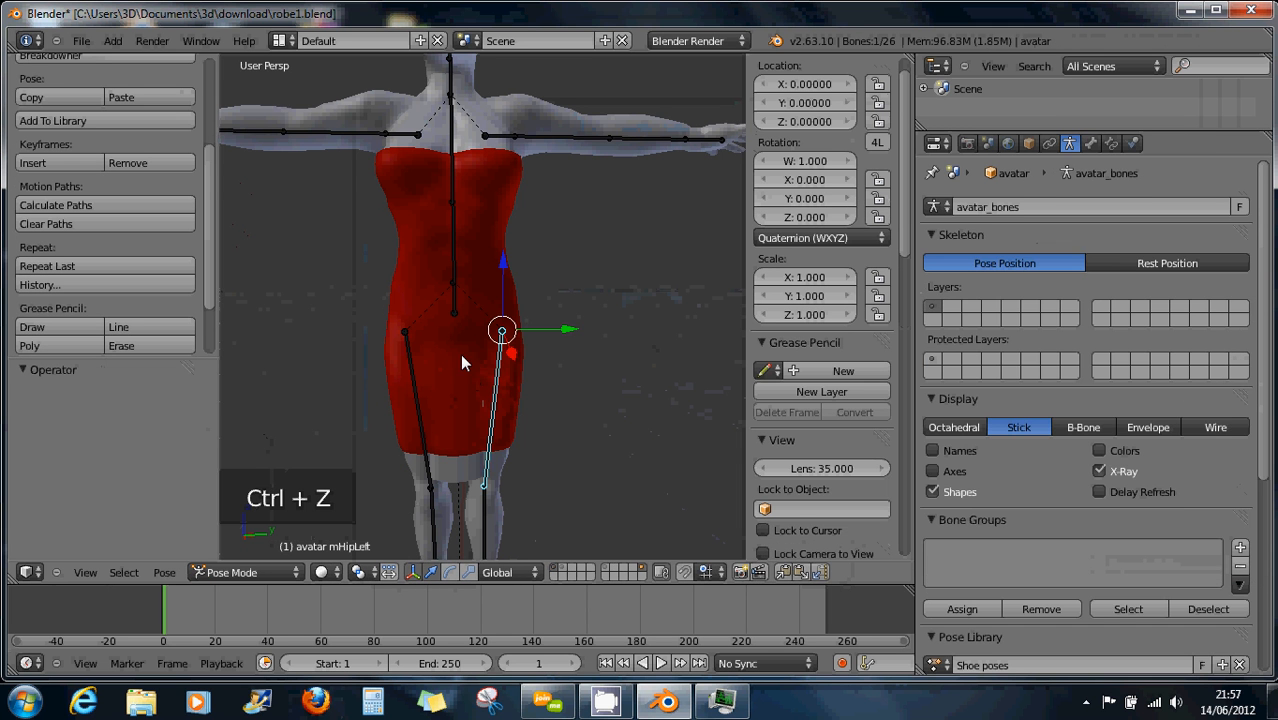
pyautogui.rightClick(460, 356)
pyautogui.rightClick(496, 398)
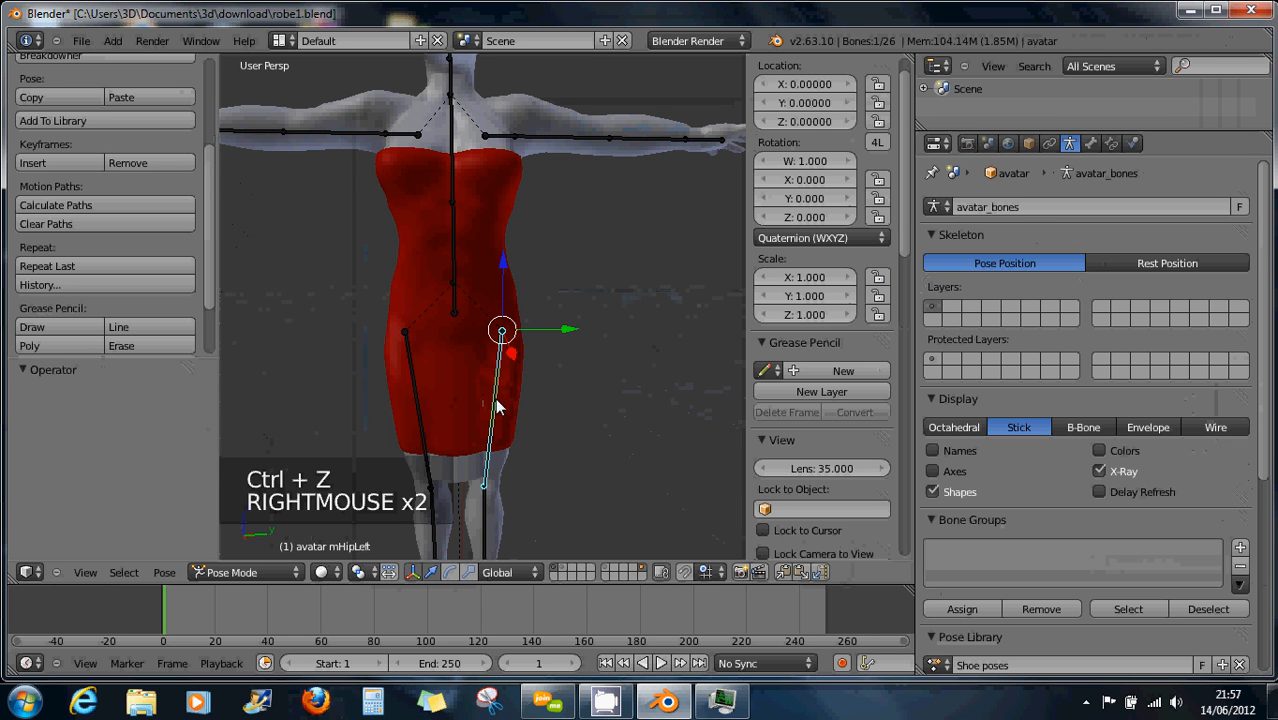
pyautogui.press('r')
pyautogui.press('r')
pyautogui.press('r')
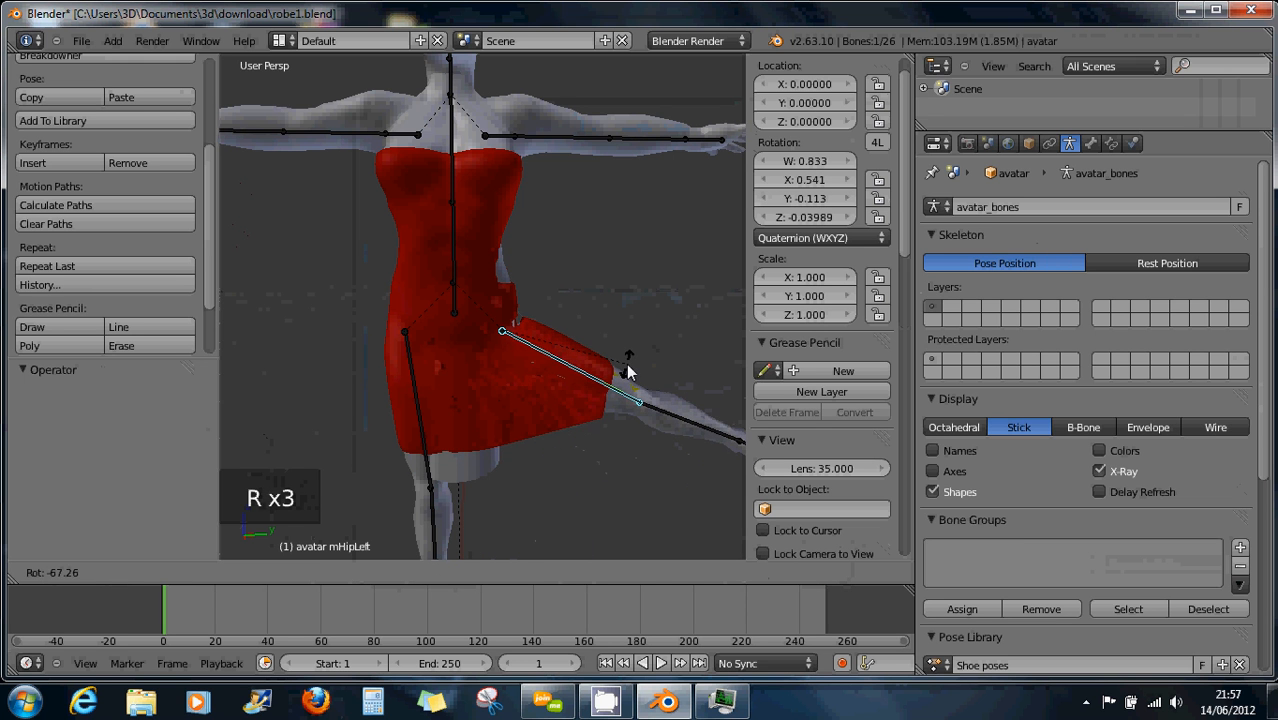
pyautogui.rightClick(626, 363)
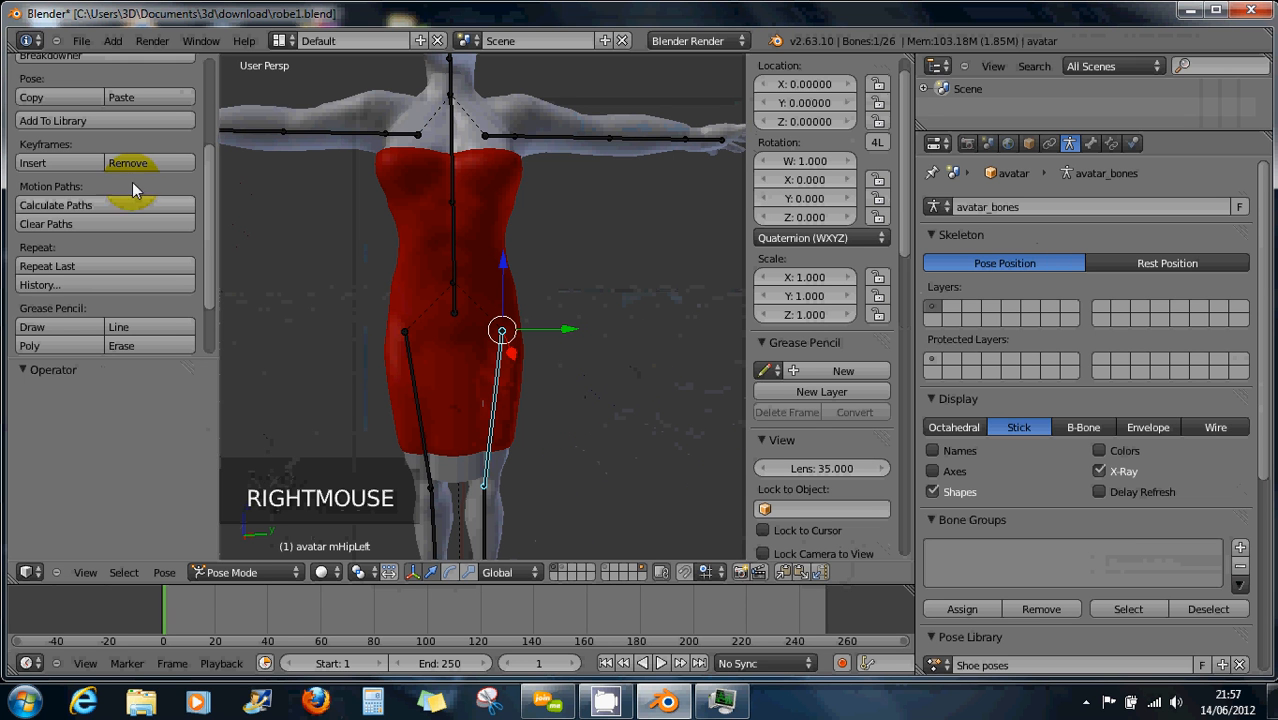
# Reopen the recent file robe1.blend to return to the saved dress with its unapplied Solidify modifier
pyautogui.click(81, 40)
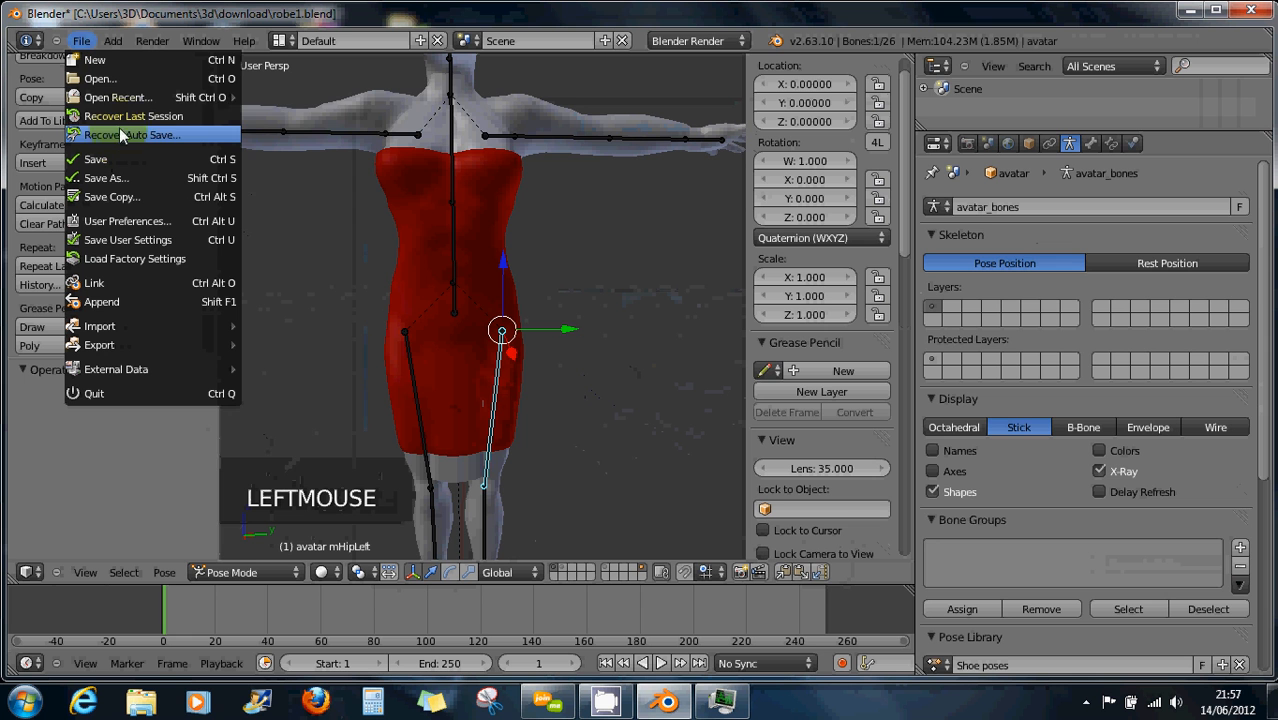
pyautogui.moveTo(120, 103)
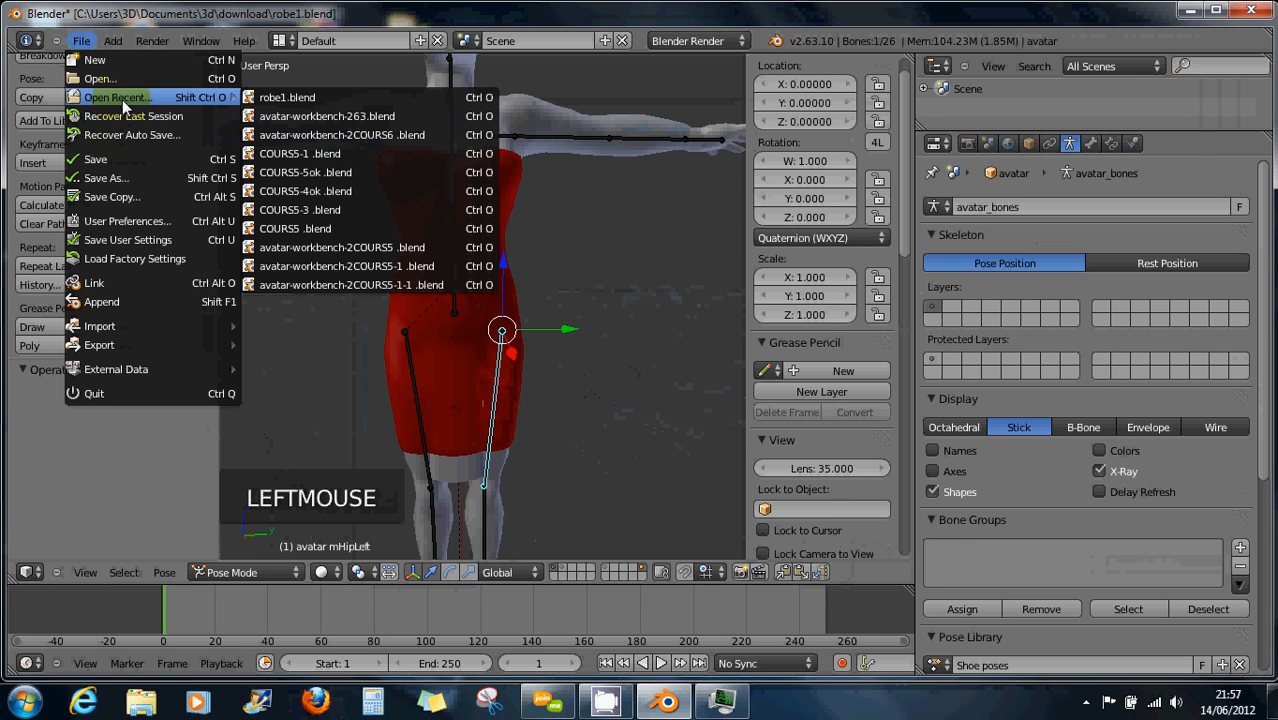
pyautogui.click(283, 98)
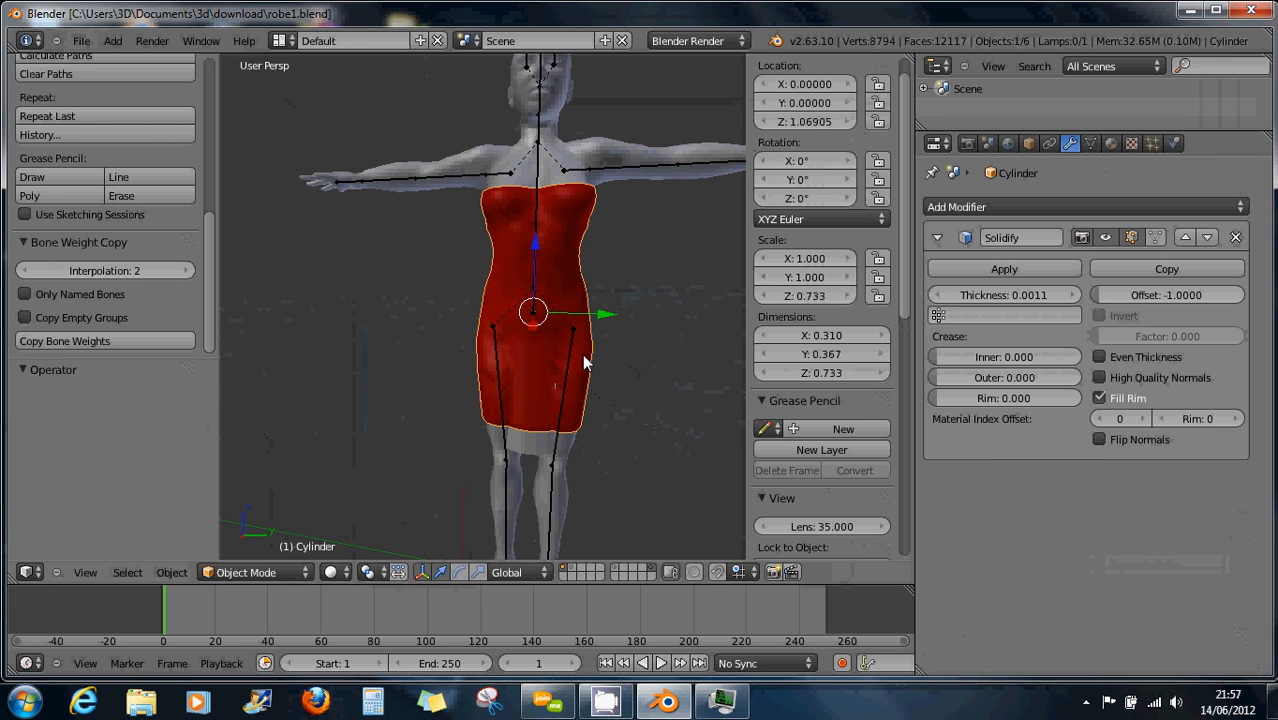
pyautogui.keyDown('shift'); pyautogui.moveTo(568, 331); pyautogui.dragTo(521, 352, button='middle'); pyautogui.keyUp('shift')
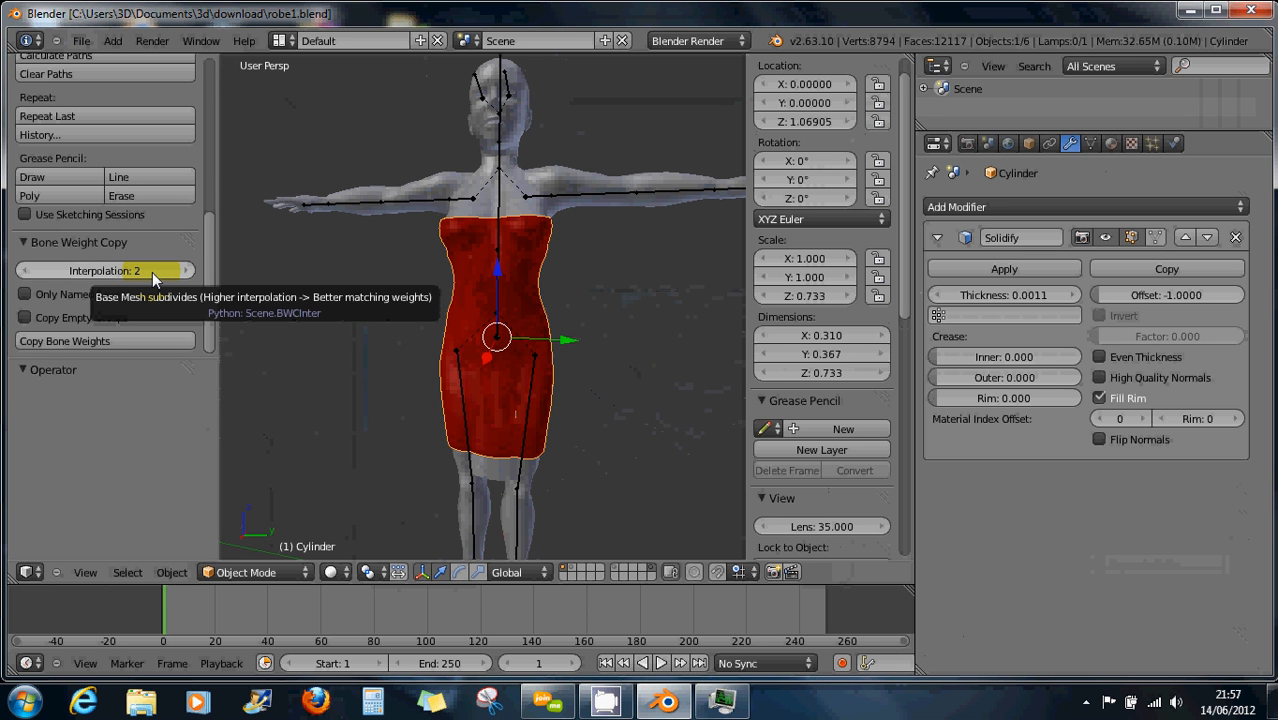
pyautogui.scroll(1, 580, 371)
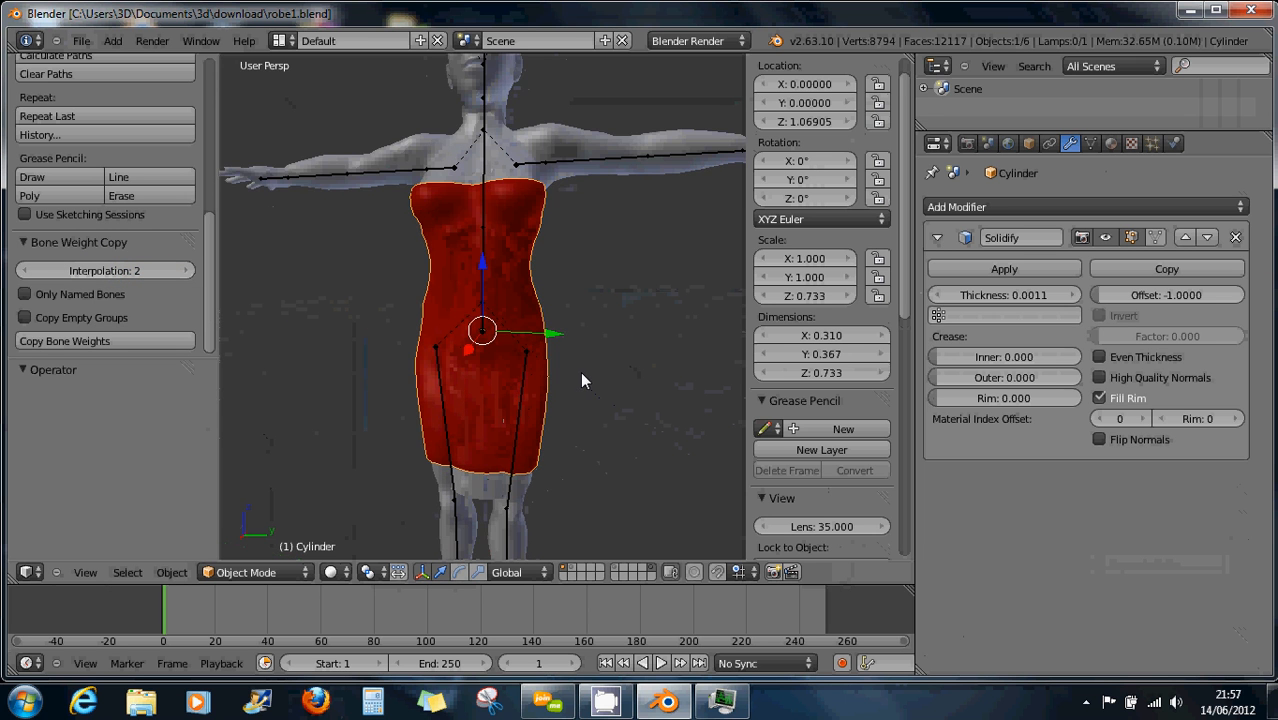
# Try to pick the avatar's left hip bone while the dress is in Weight Paint mode, and return to Object Mode
pyautogui.rightClick(519, 412)
pyautogui.rightClick(495, 408)
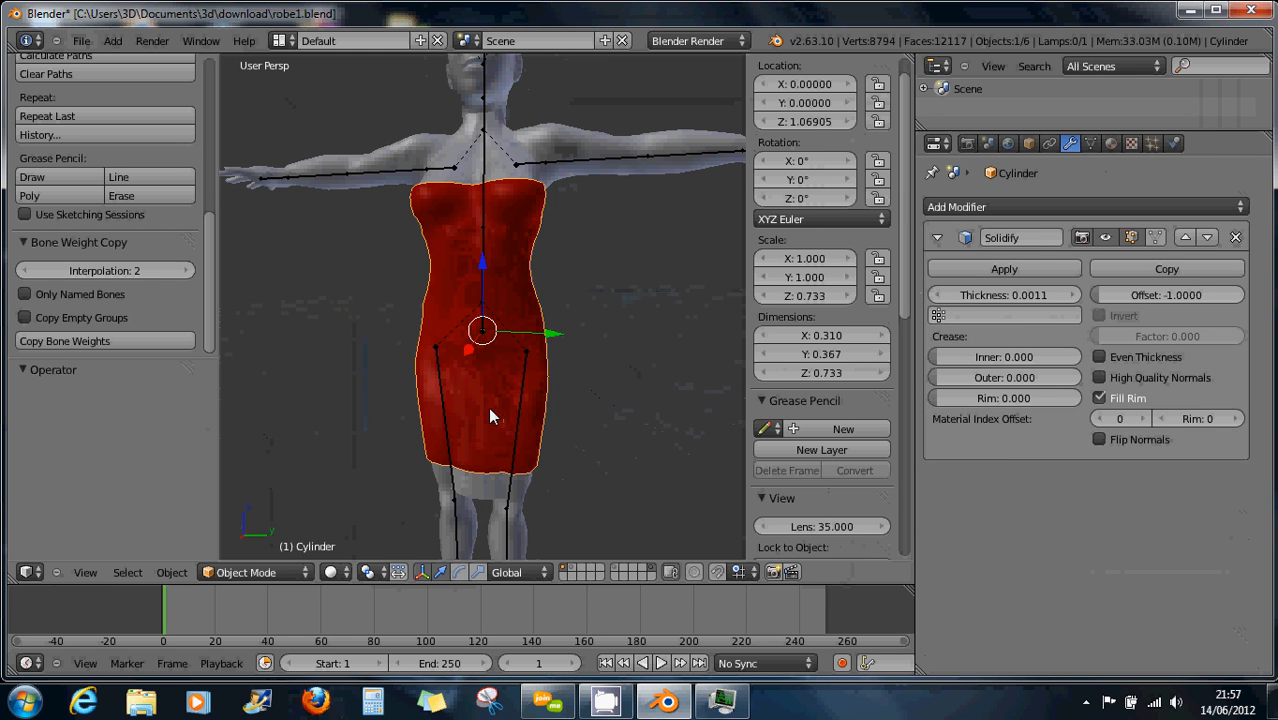
pyautogui.rightClick(490, 417)
pyautogui.rightClick(490, 417)
pyautogui.click(267, 573)
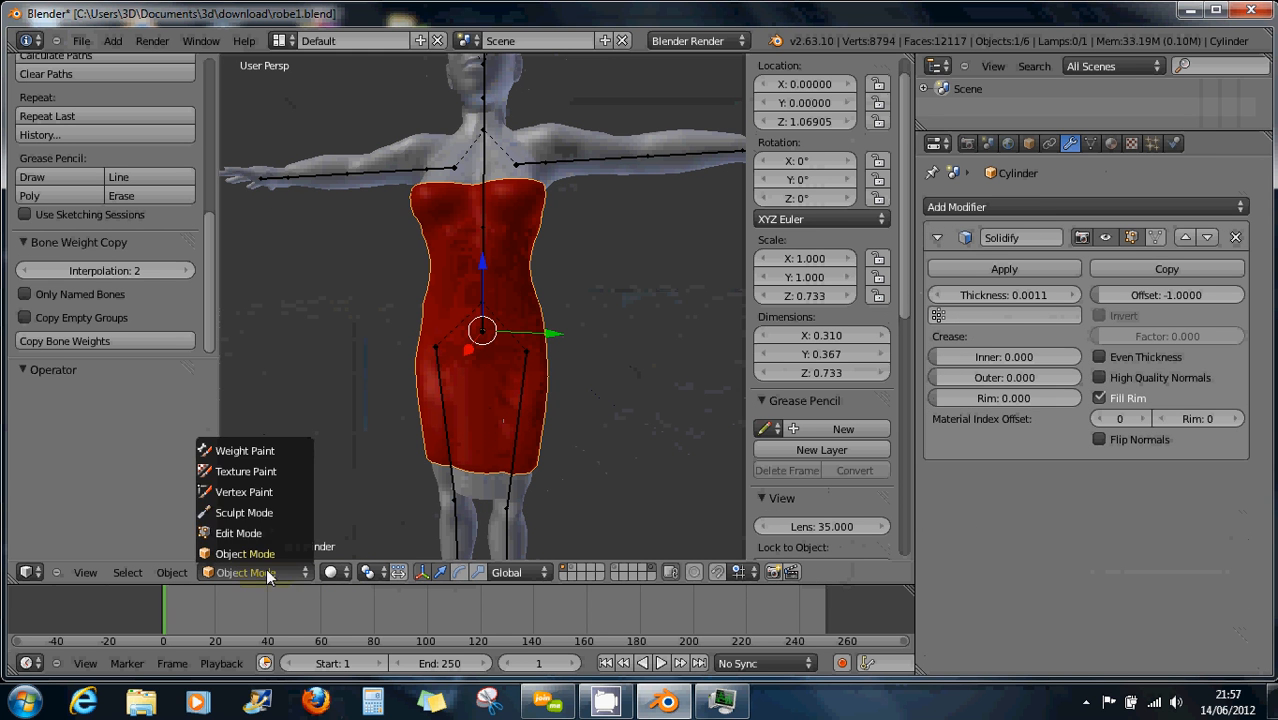
pyautogui.click(257, 450)
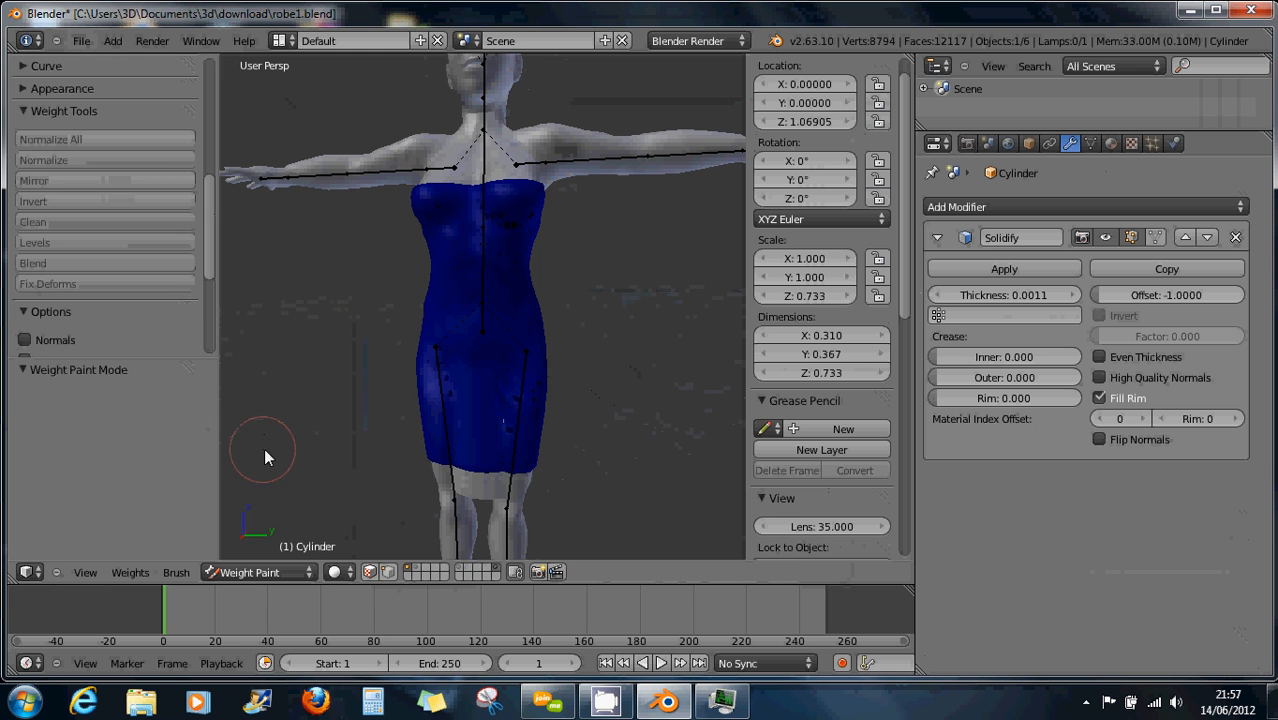
pyautogui.rightClick(516, 442)
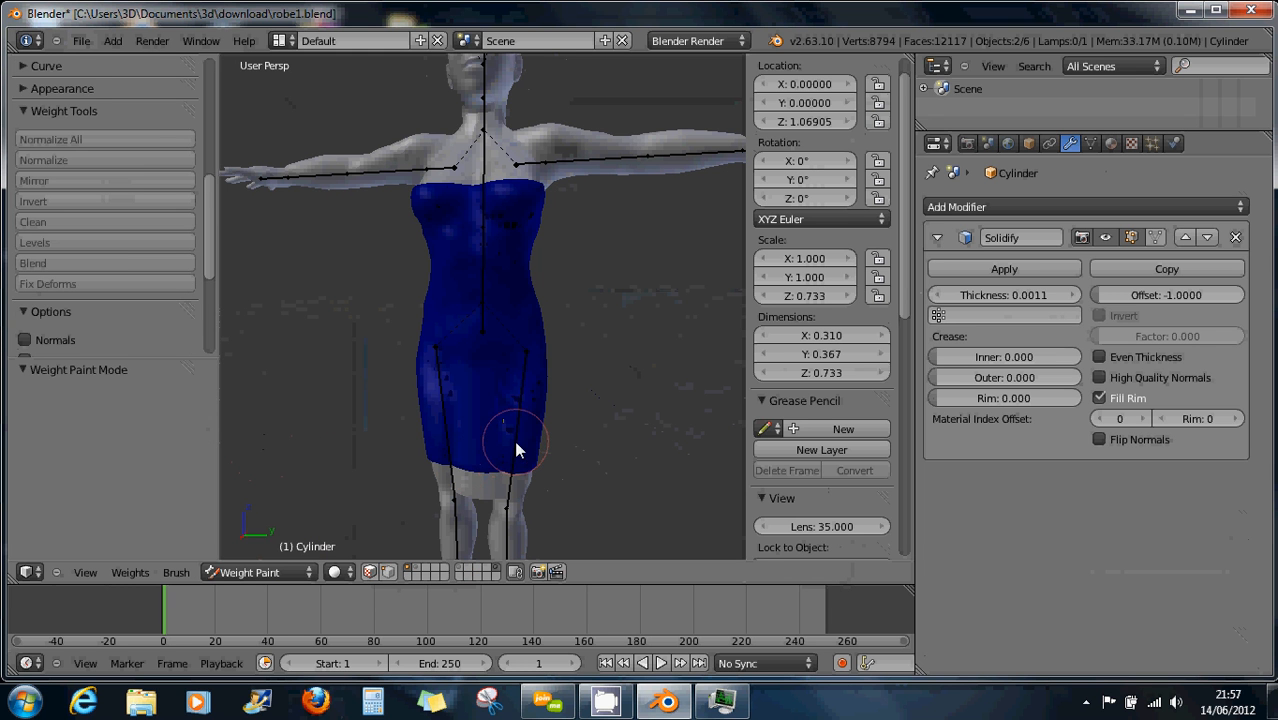
pyautogui.click(269, 571)
pyautogui.click(262, 554)
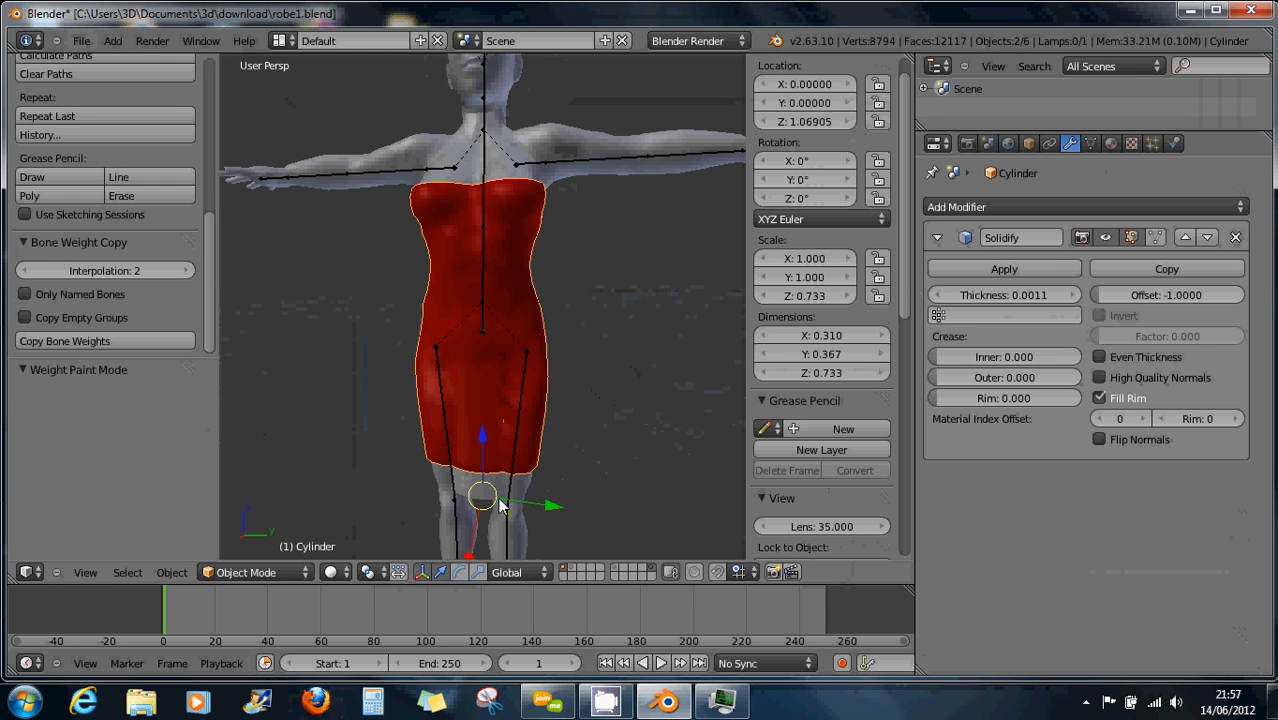
# Try to weight paint the unparented dress with the armature's left hip bone selected in Pose Mode, and undo back to Object Mode
pyautogui.rightClick(503, 505)
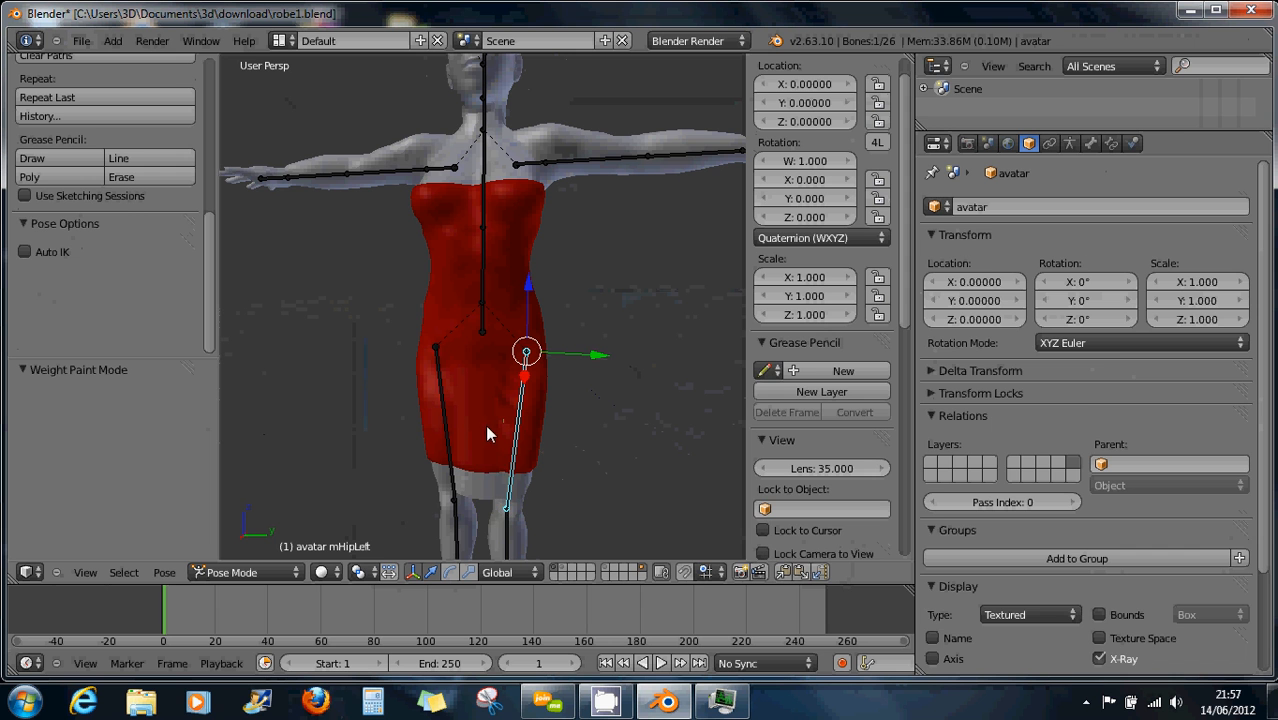
pyautogui.rightClick(486, 420)
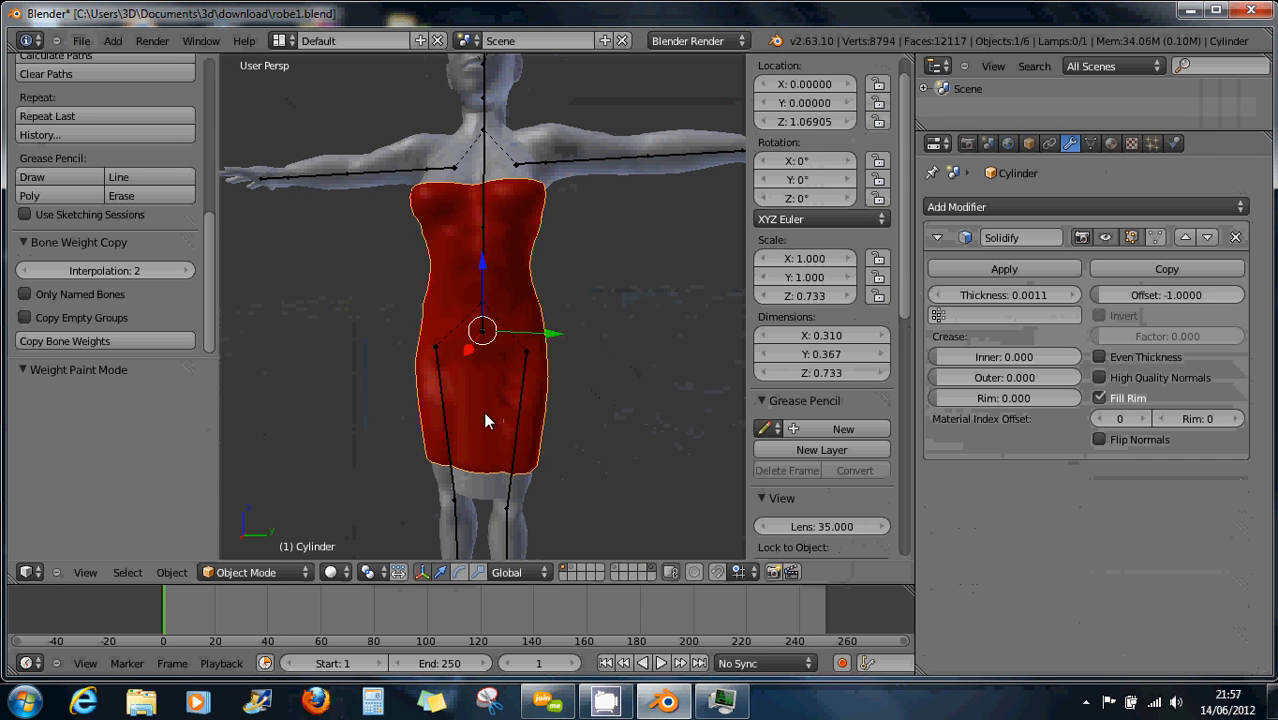
pyautogui.click(279, 572)
pyautogui.click(272, 451)
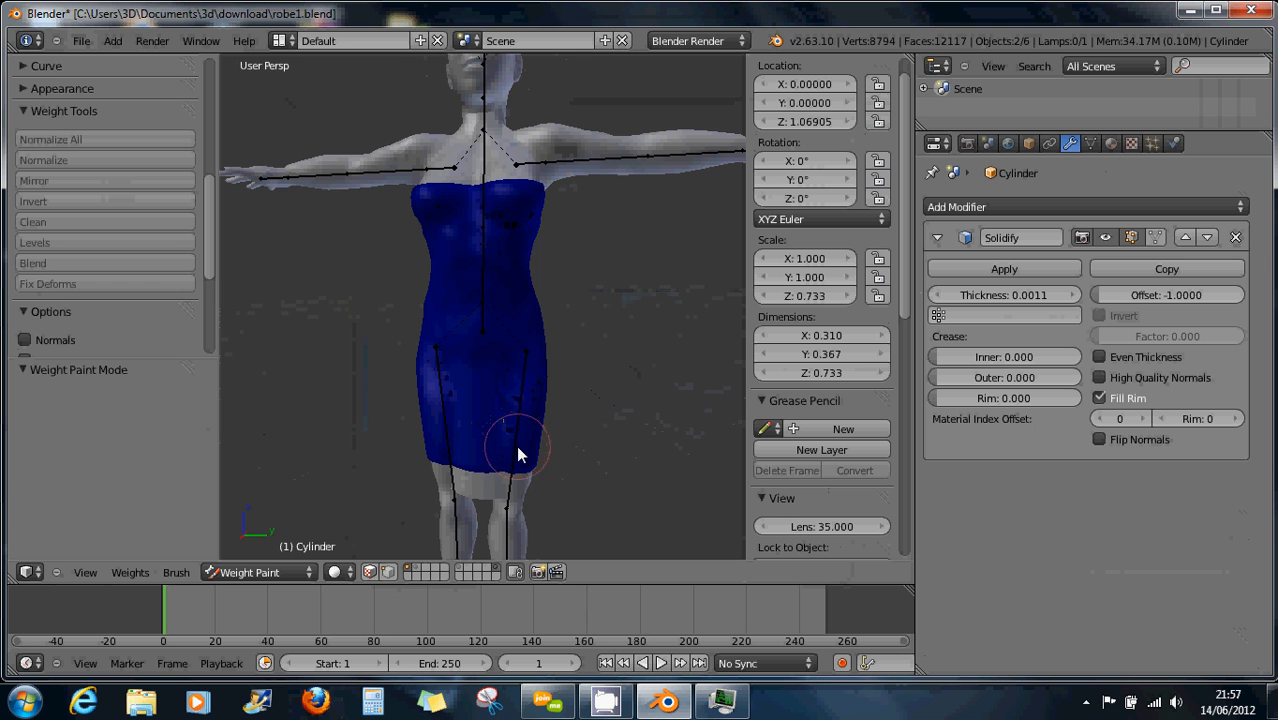
pyautogui.scroll(2, 516, 445)
pyautogui.scroll(2, 514, 457)
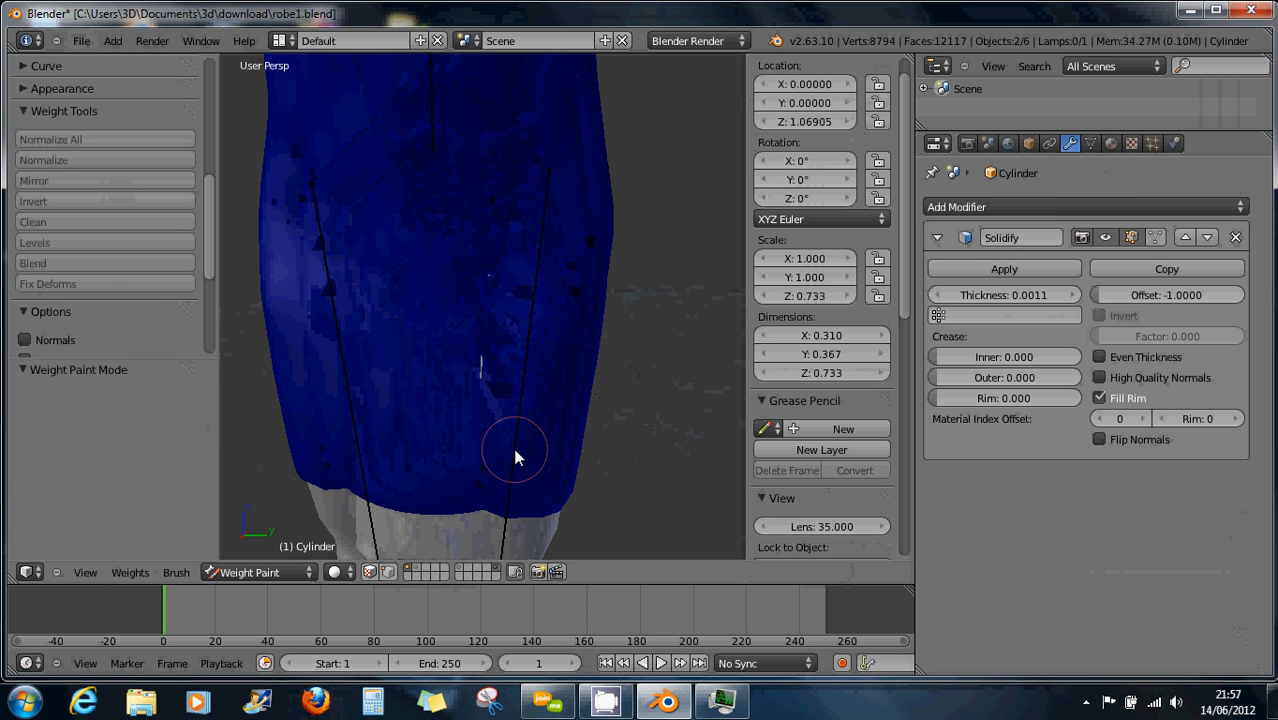
pyautogui.hotkey('ctrl', 'z')
pyautogui.hotkey('ctrl', 'z')
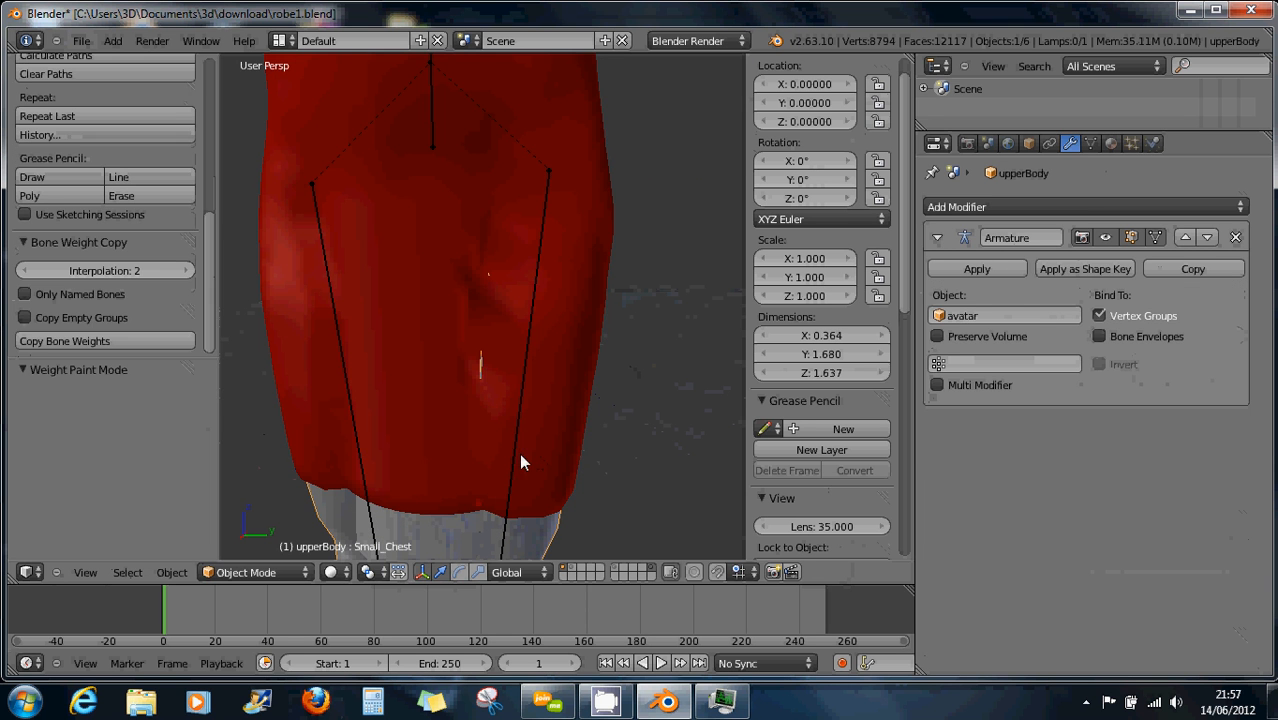
# Paint a test weight spot on the dress over the left thigh, undo it, and return to Object Mode
pyautogui.rightClick(515, 457)
pyautogui.hotkey('ctrl', 'Tab')
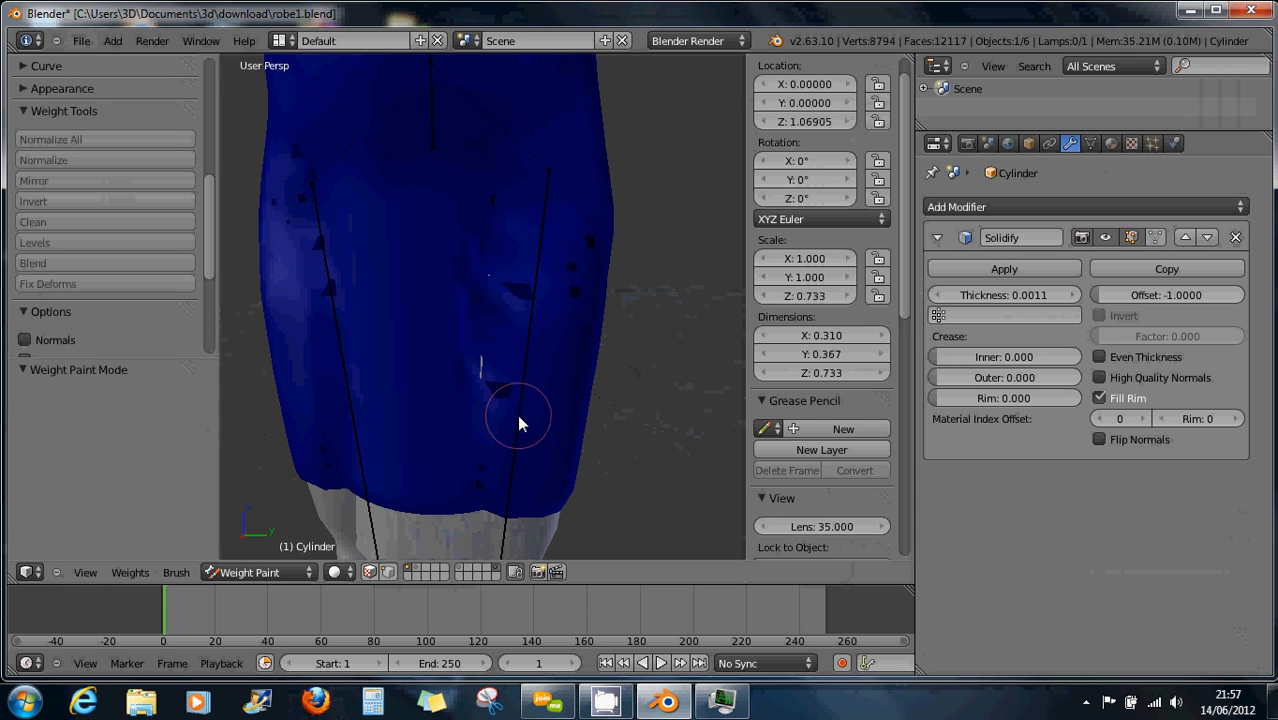
pyautogui.click(519, 420)
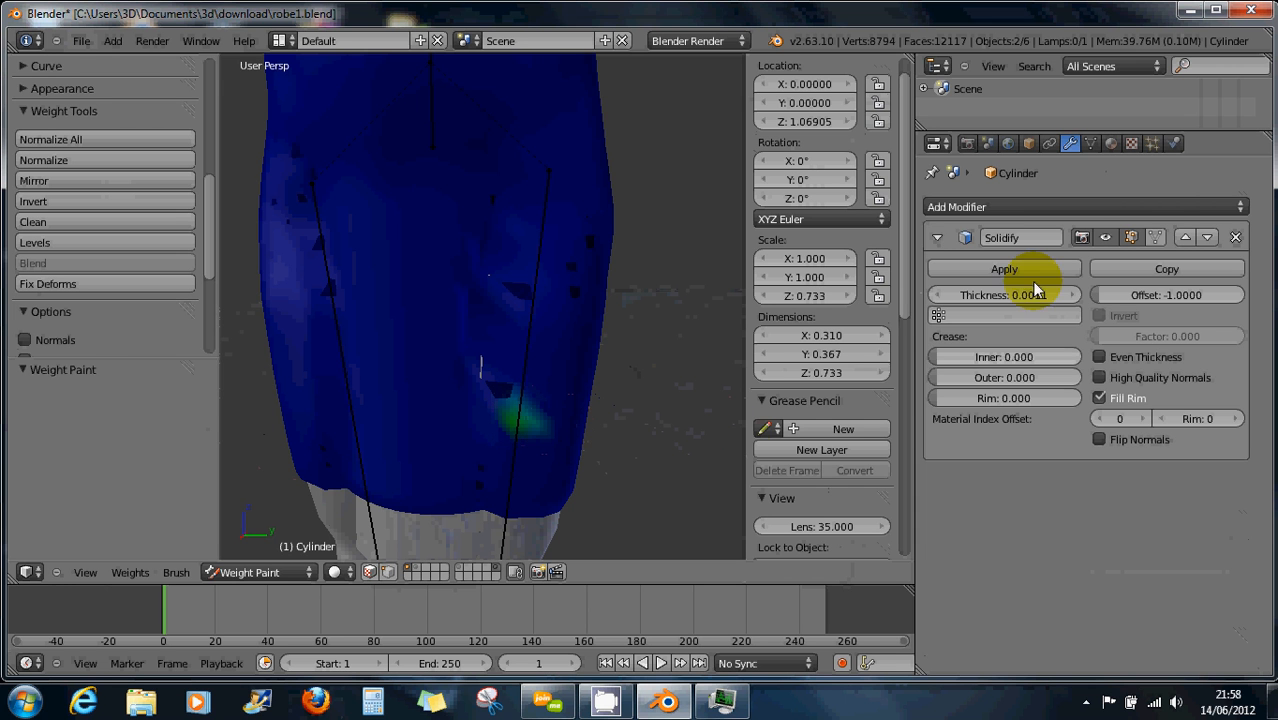
pyautogui.click(1090, 143)
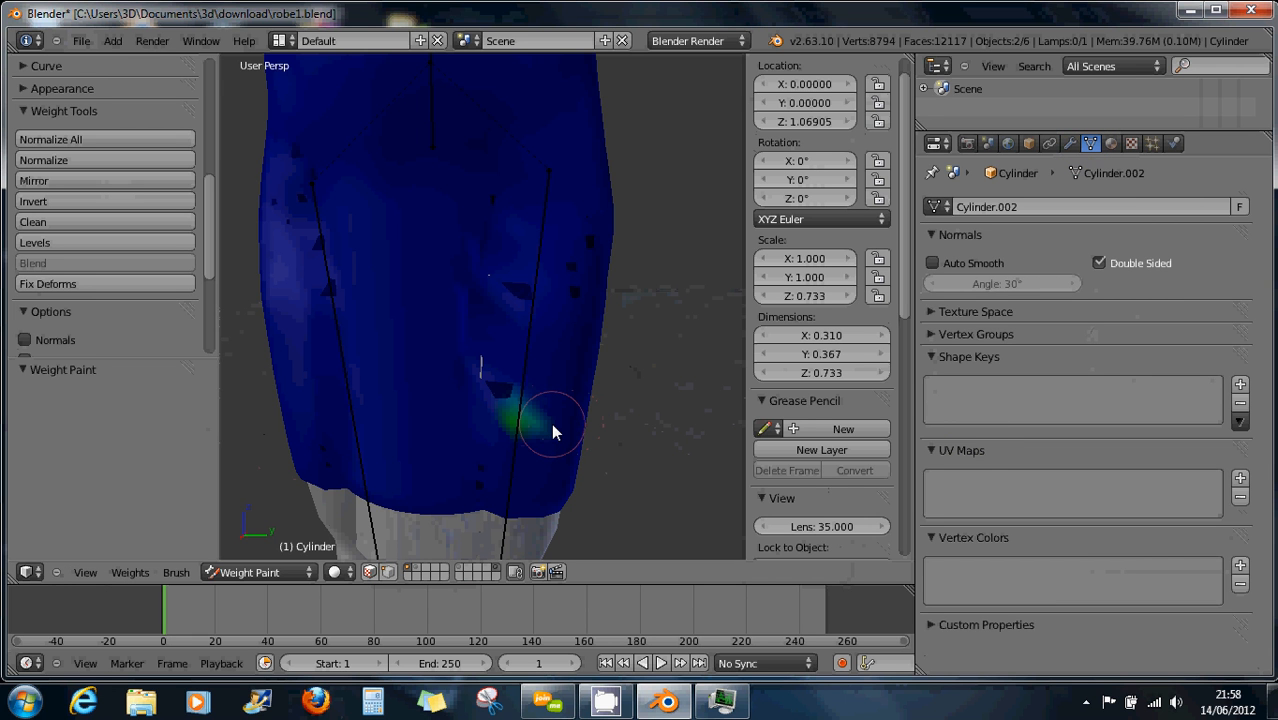
pyautogui.hotkey('ctrl', 'z')
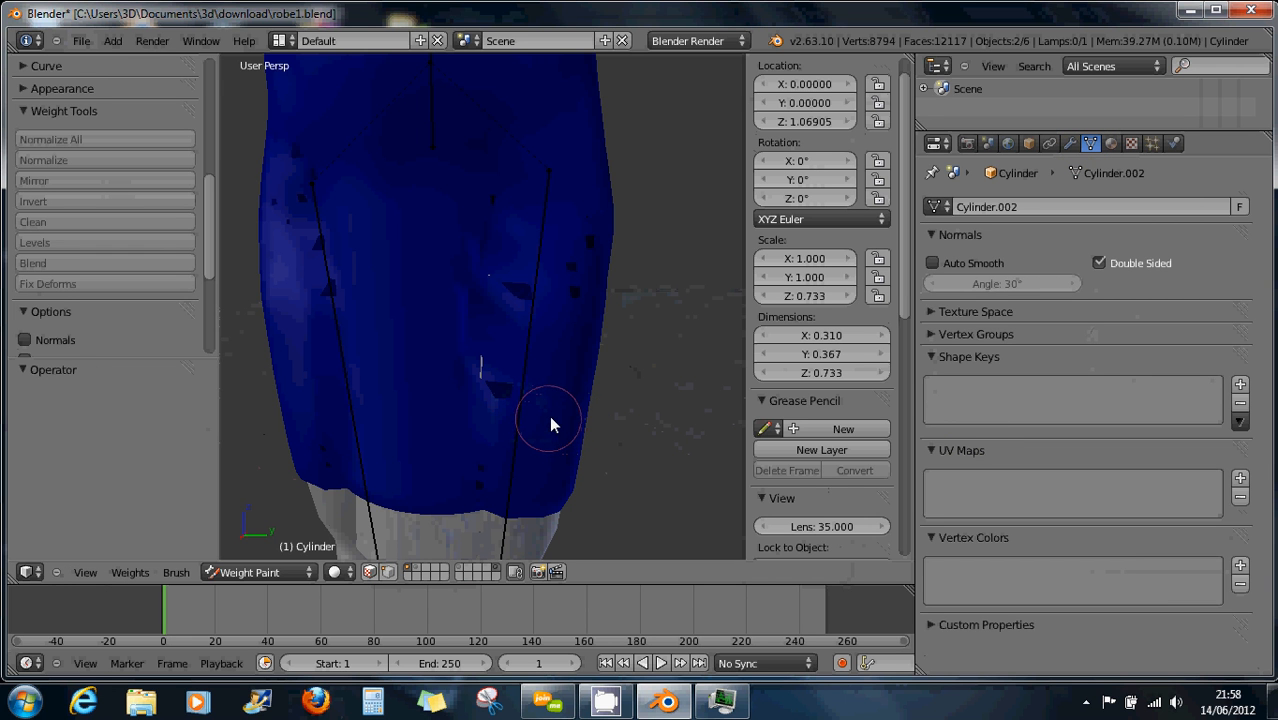
pyautogui.click(264, 572)
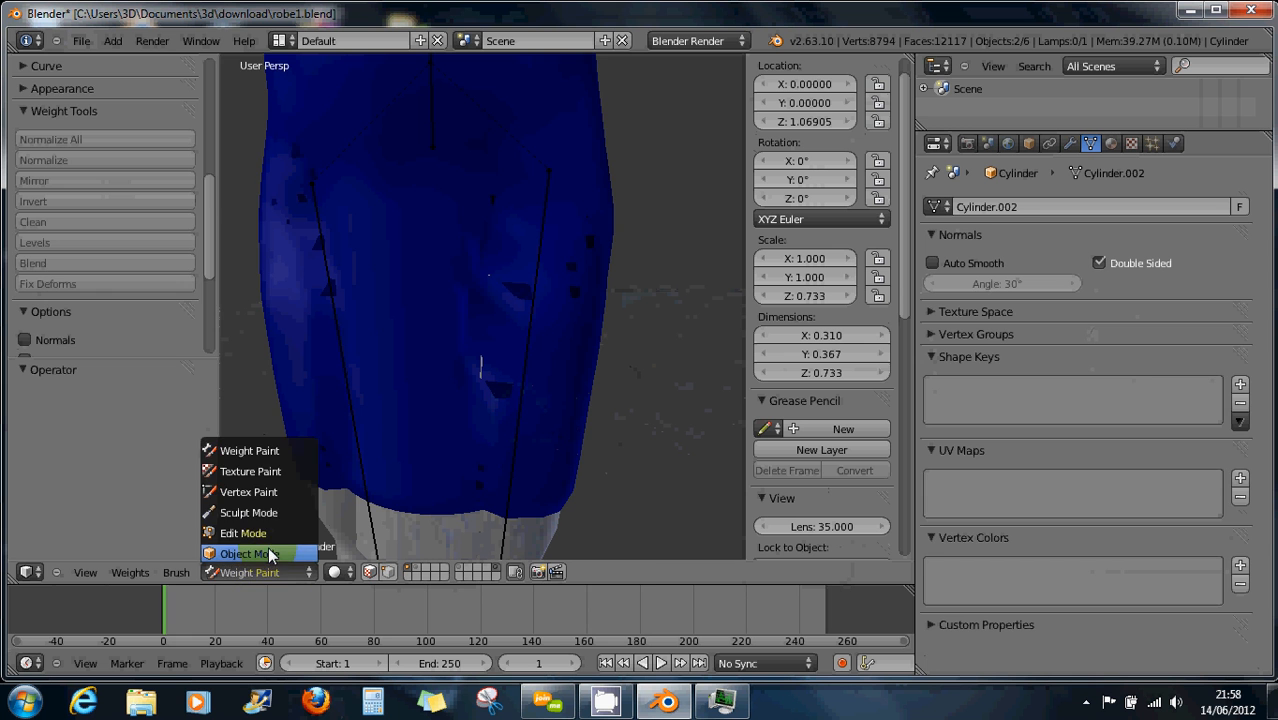
pyautogui.click(268, 549)
# Select the dress together with the avatar armature in Object Mode, armature active, and parent it With Automatic Weights
pyautogui.rightClick(406, 440)
pyautogui.rightClick(509, 487)
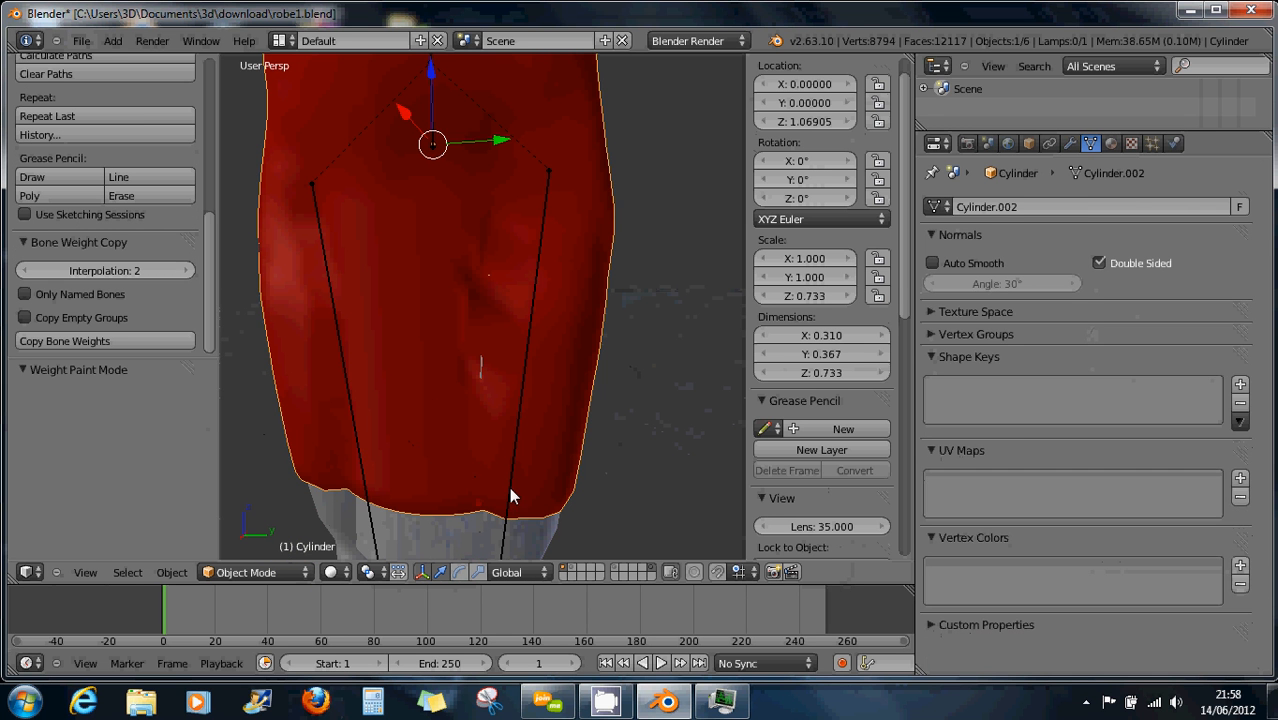
pyautogui.rightClick(505, 497)
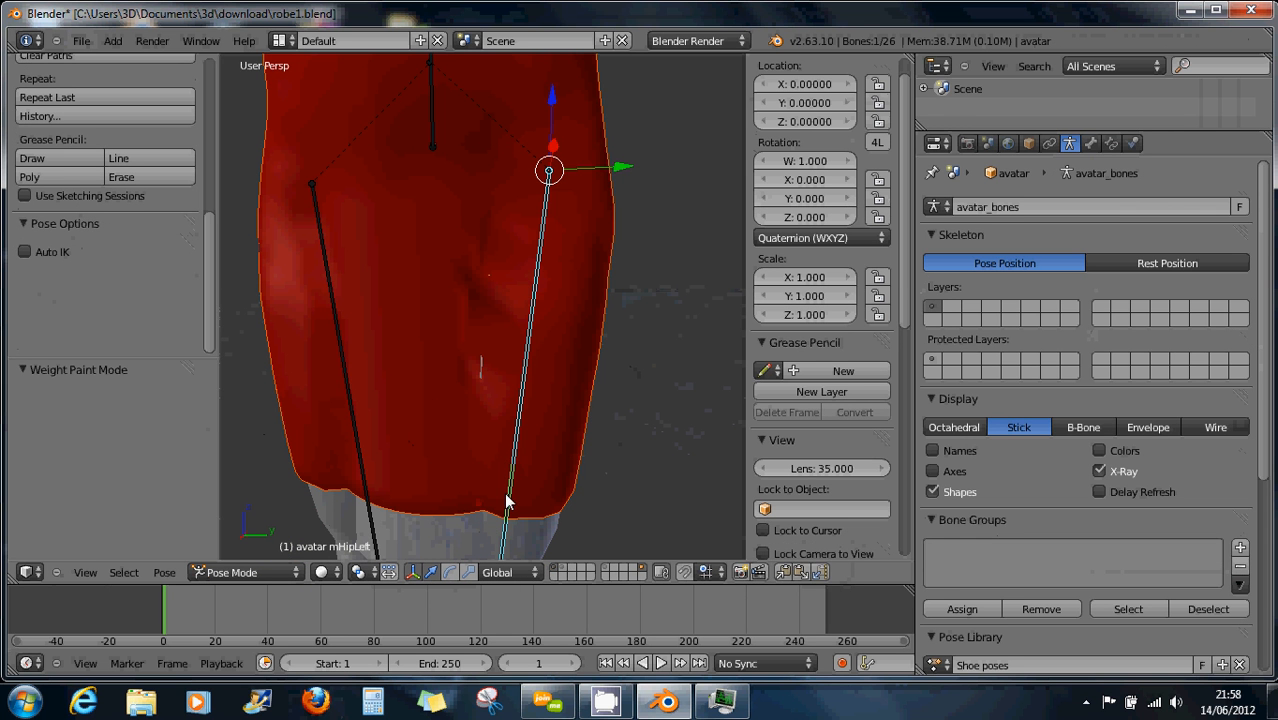
pyautogui.click(267, 574)
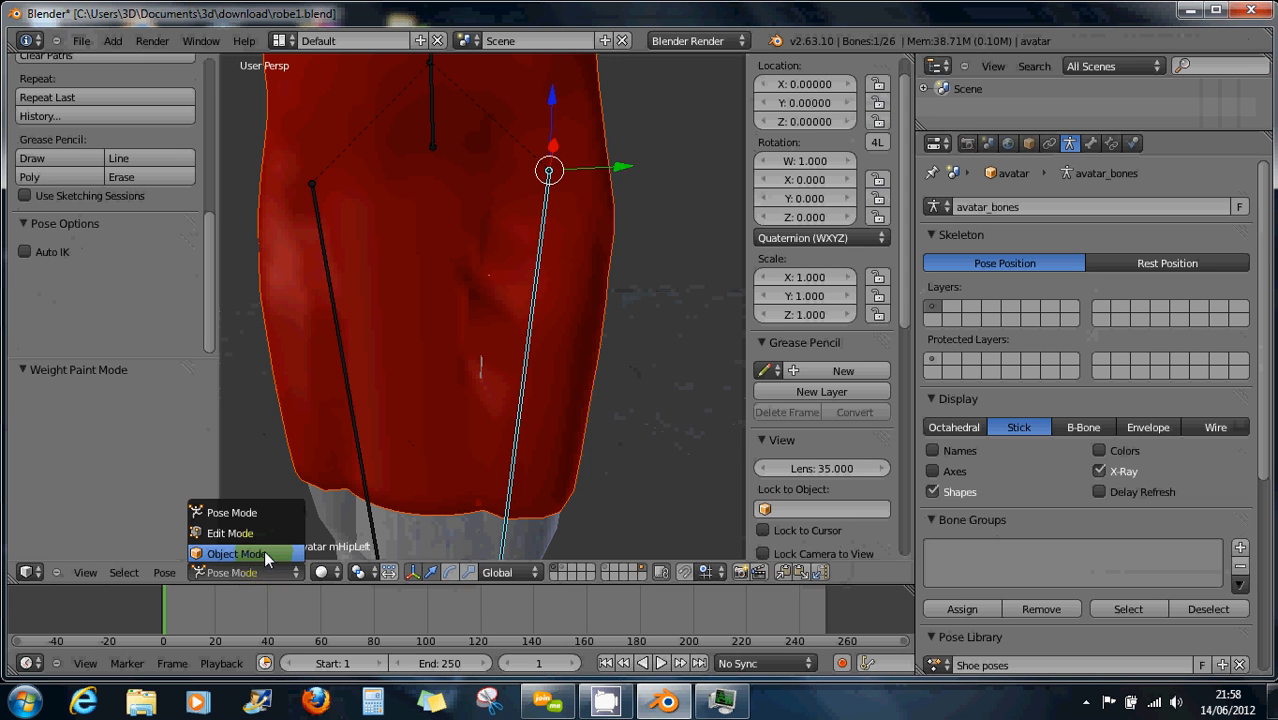
pyautogui.click(264, 550)
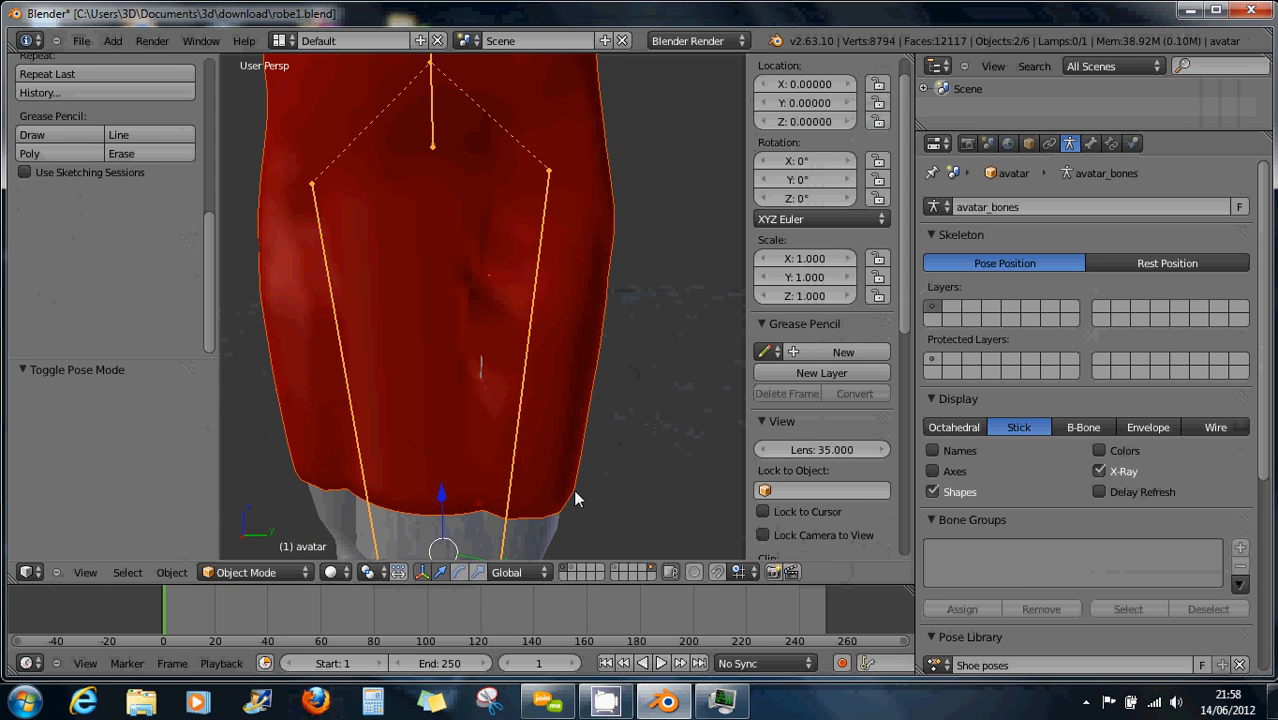
pyautogui.hotkey('ctrl', 'p')
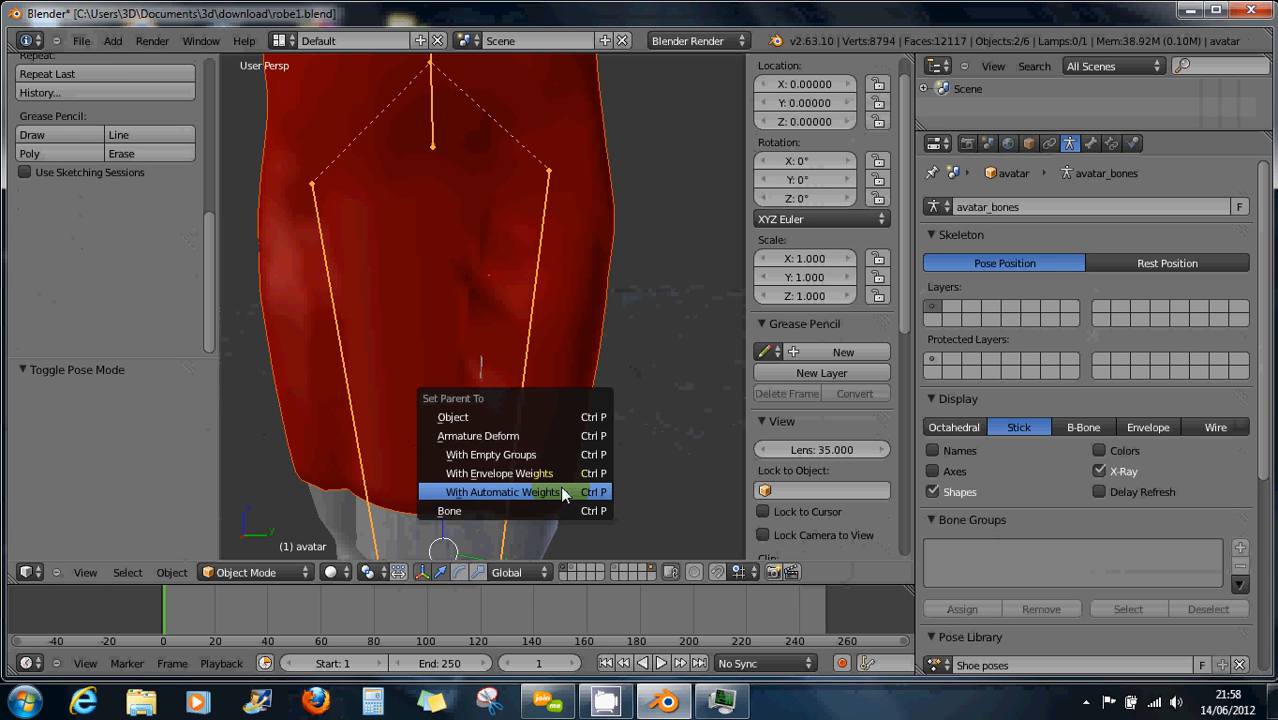
pyautogui.click(562, 492)
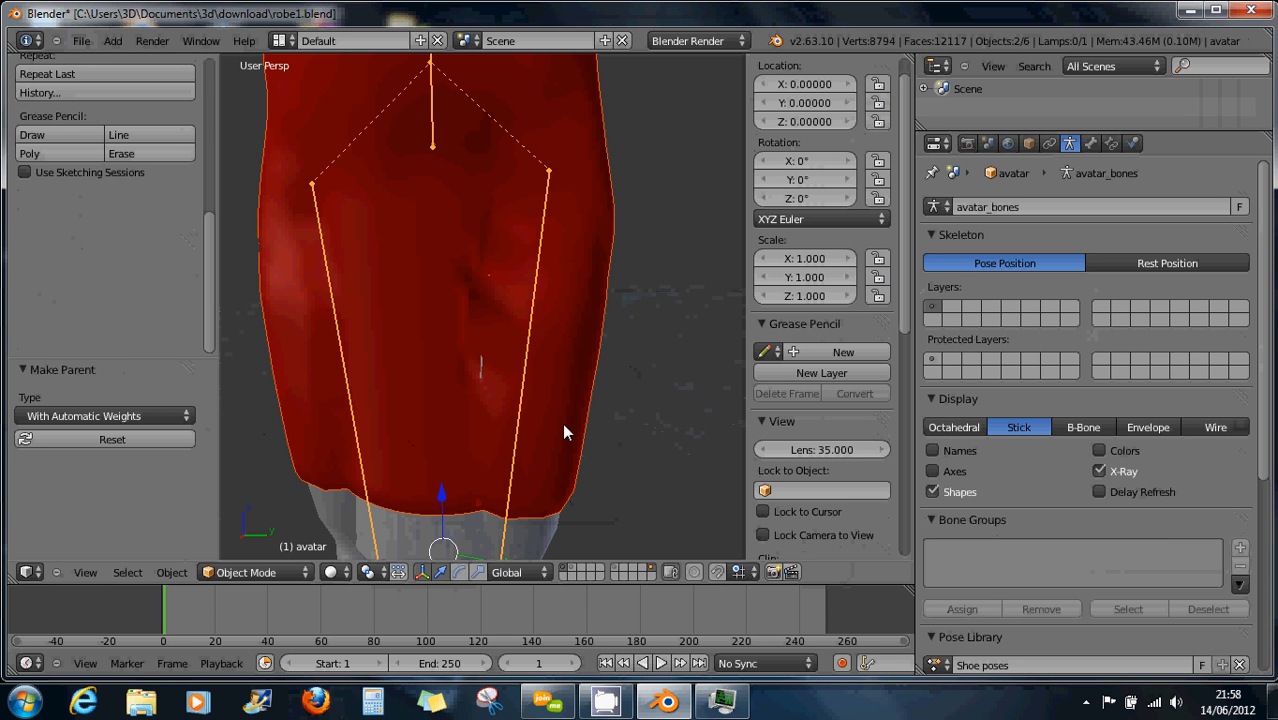
# Try to pick the armature's left leg bone through the dress
pyautogui.click(270, 574)
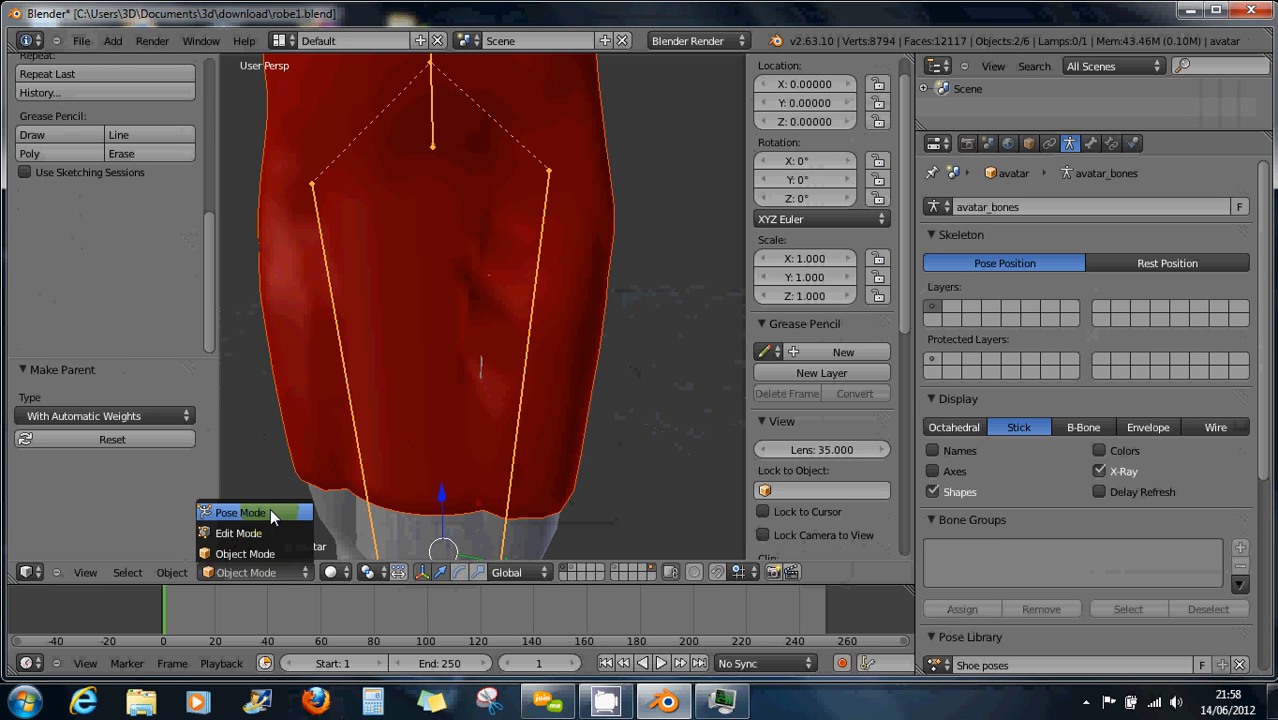
pyautogui.rightClick(468, 413)
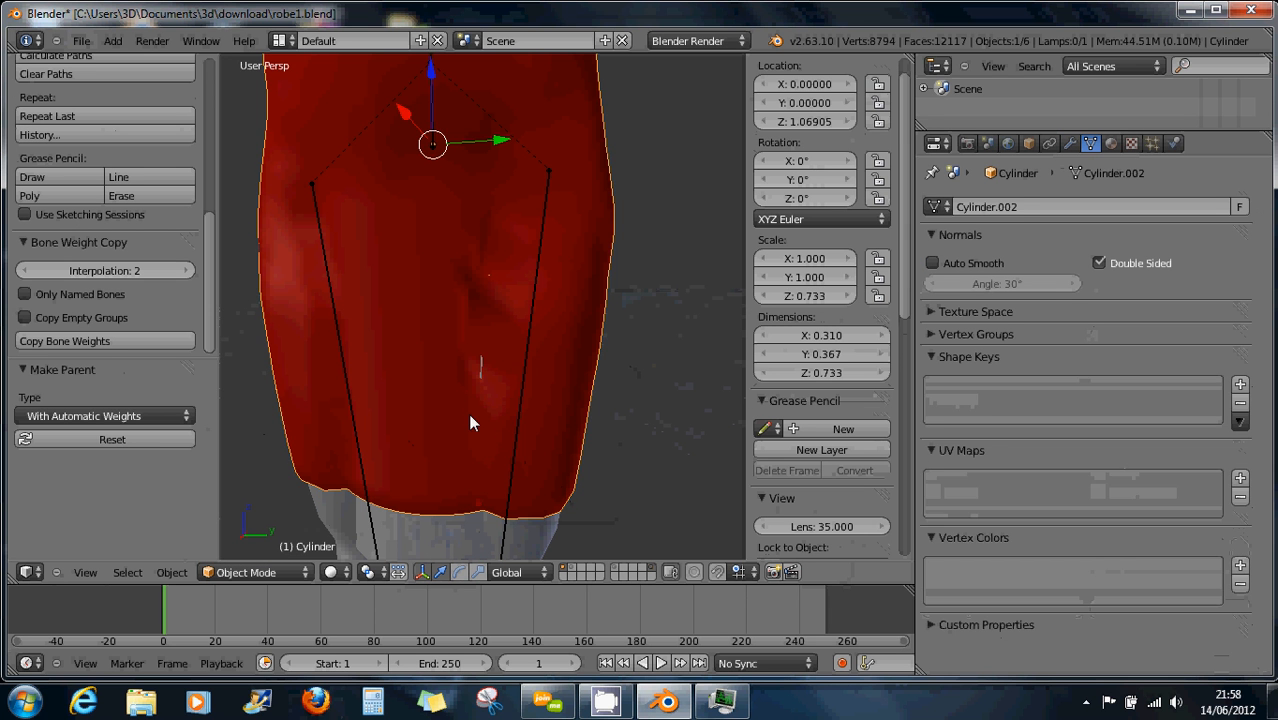
pyautogui.rightClick(513, 454)
pyautogui.rightClick(513, 454)
pyautogui.rightClick(511, 456)
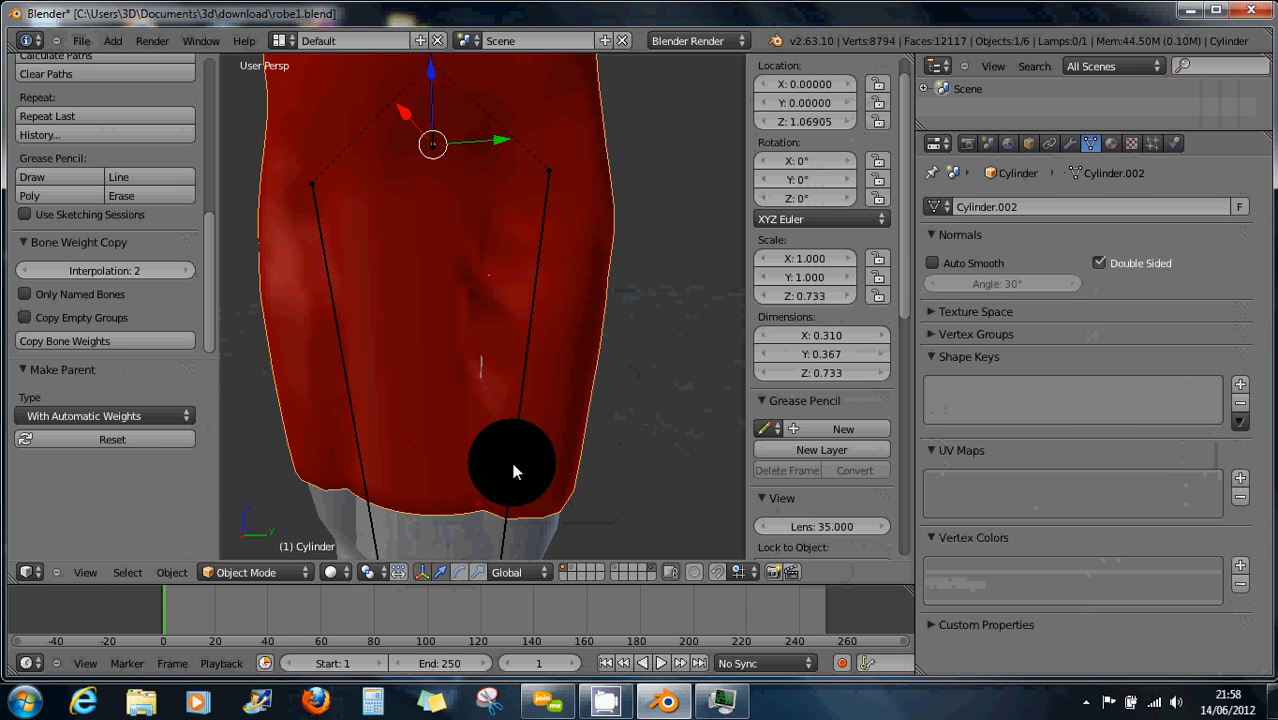
pyautogui.rightClick(509, 468)
pyautogui.rightClick(519, 550)
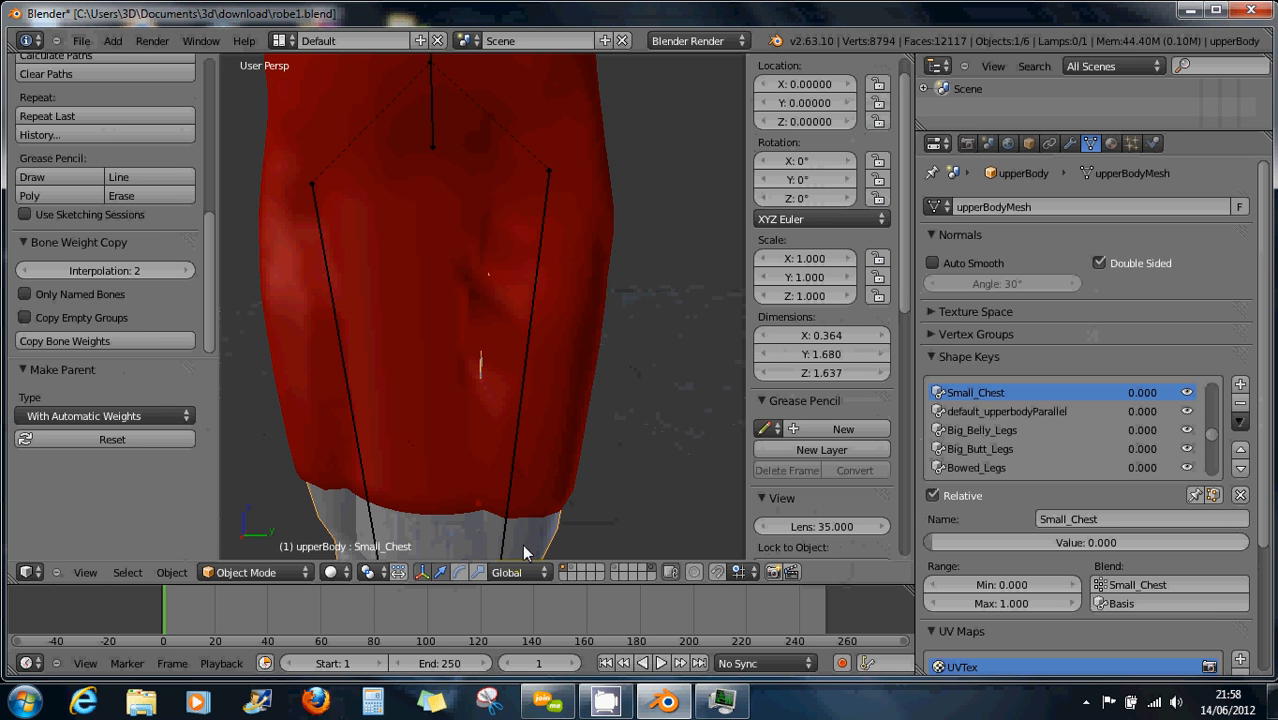
pyautogui.rightClick(503, 515)
pyautogui.press('KP_Decimal')
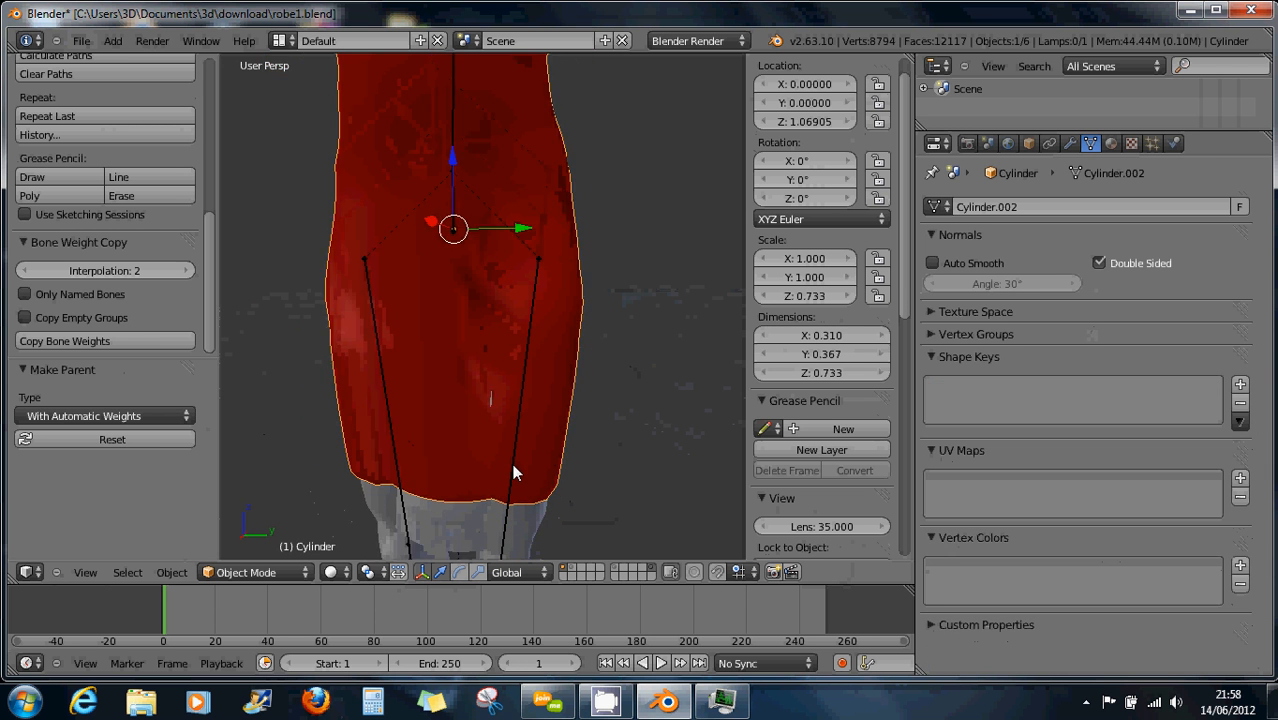
# Select the avatar armature by its head bone and put it in Pose Mode with the left hip bone active
pyautogui.scroll(-2, 512, 370)
pyautogui.rightClick(488, 78)
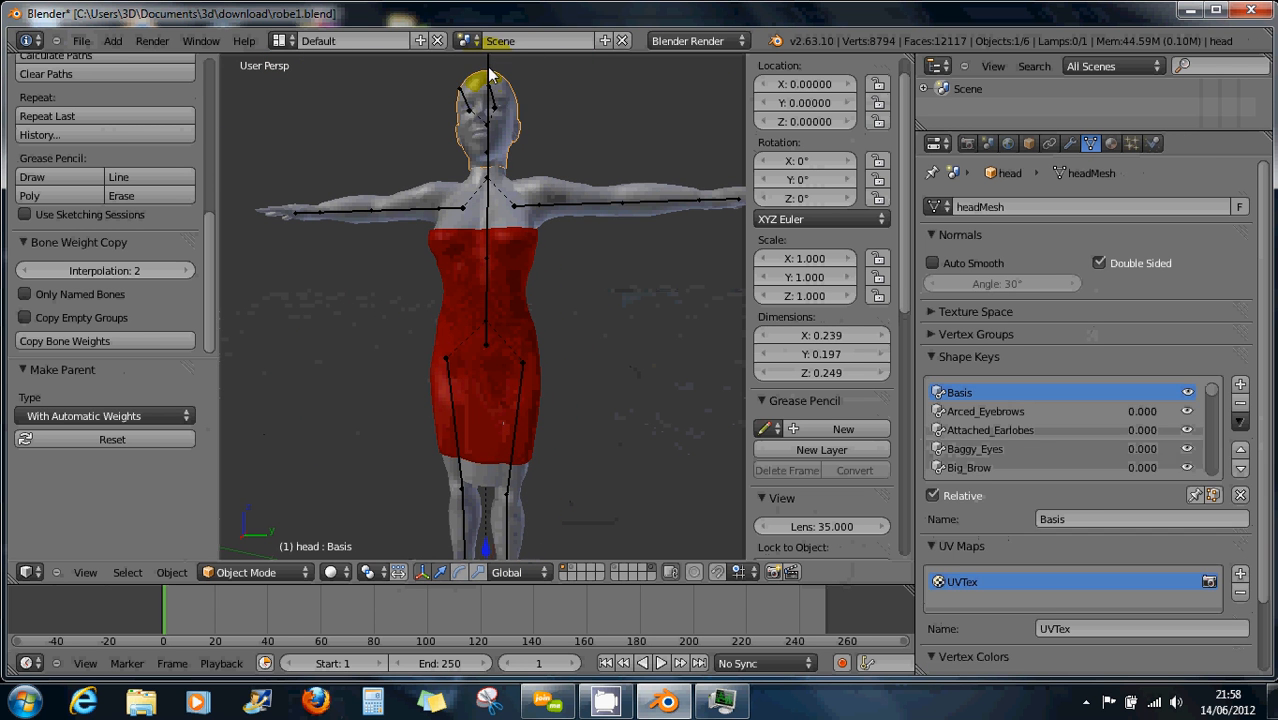
pyautogui.rightClick(488, 75)
pyautogui.scroll(4, 523, 416)
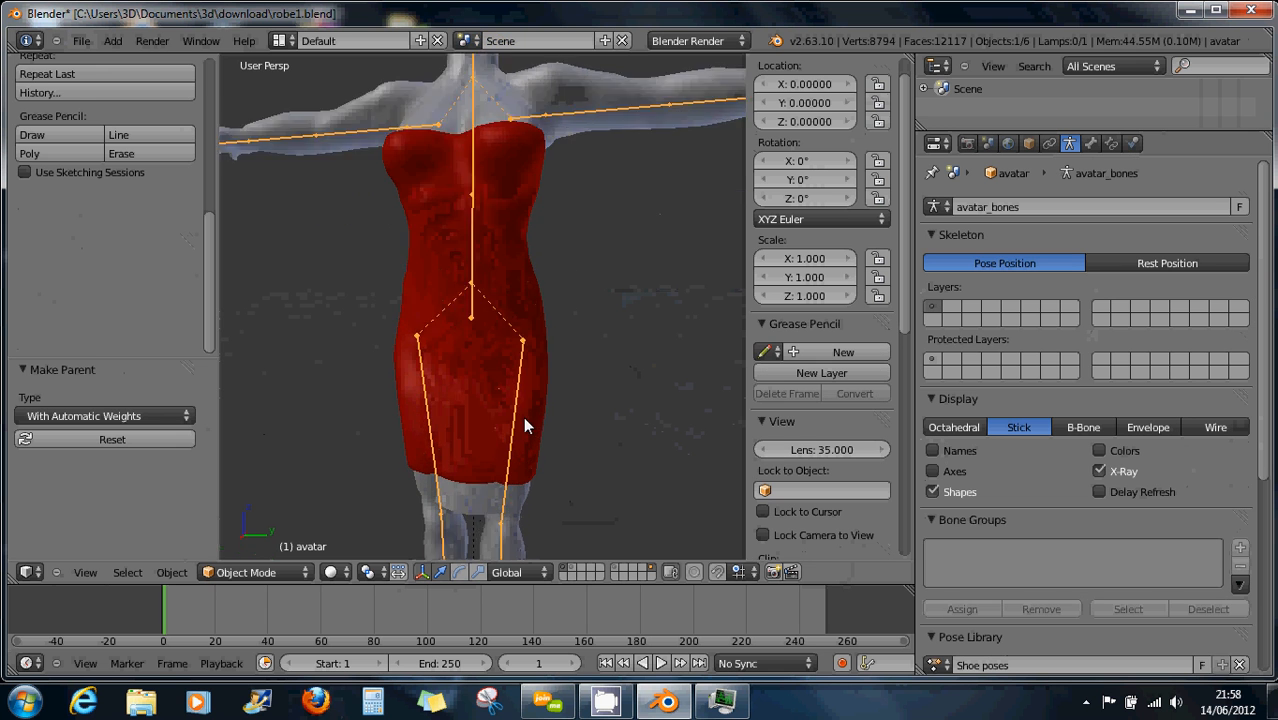
pyautogui.click(288, 572)
pyautogui.click(281, 507)
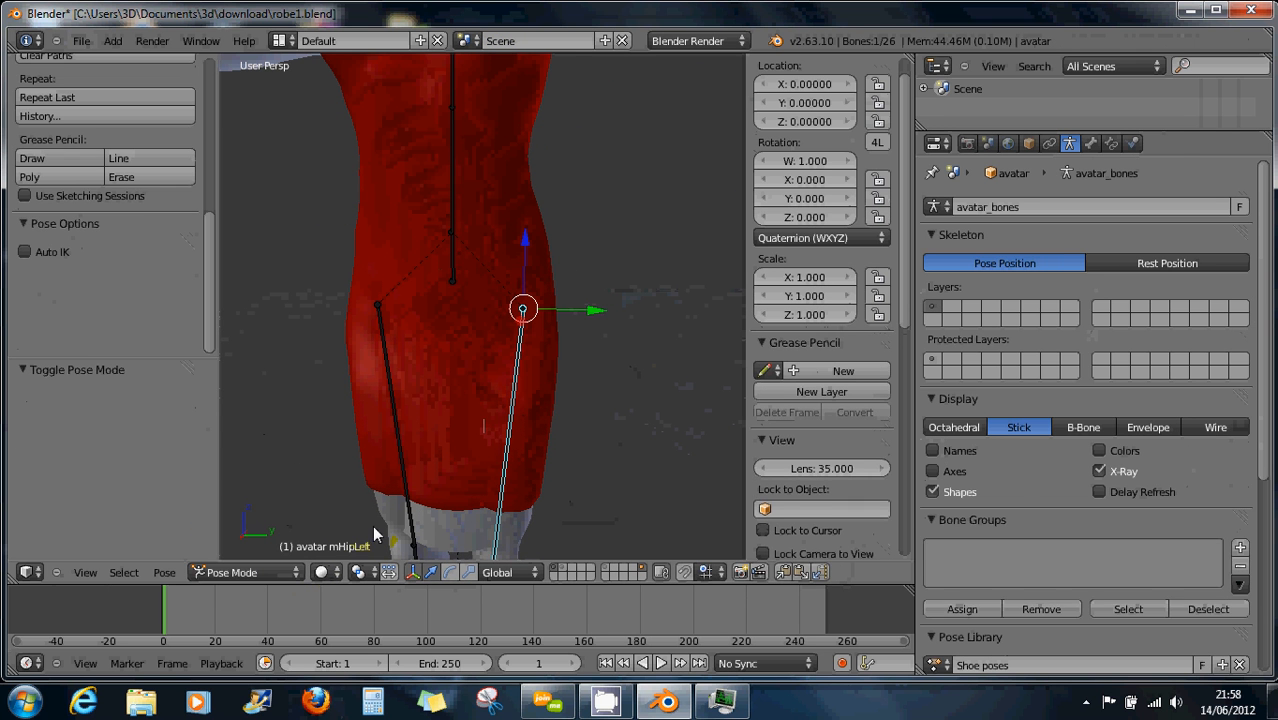
# Select the dress and switch it to Weight Paint mode to display the left hip bone's weights
pyautogui.rightClick(523, 461)
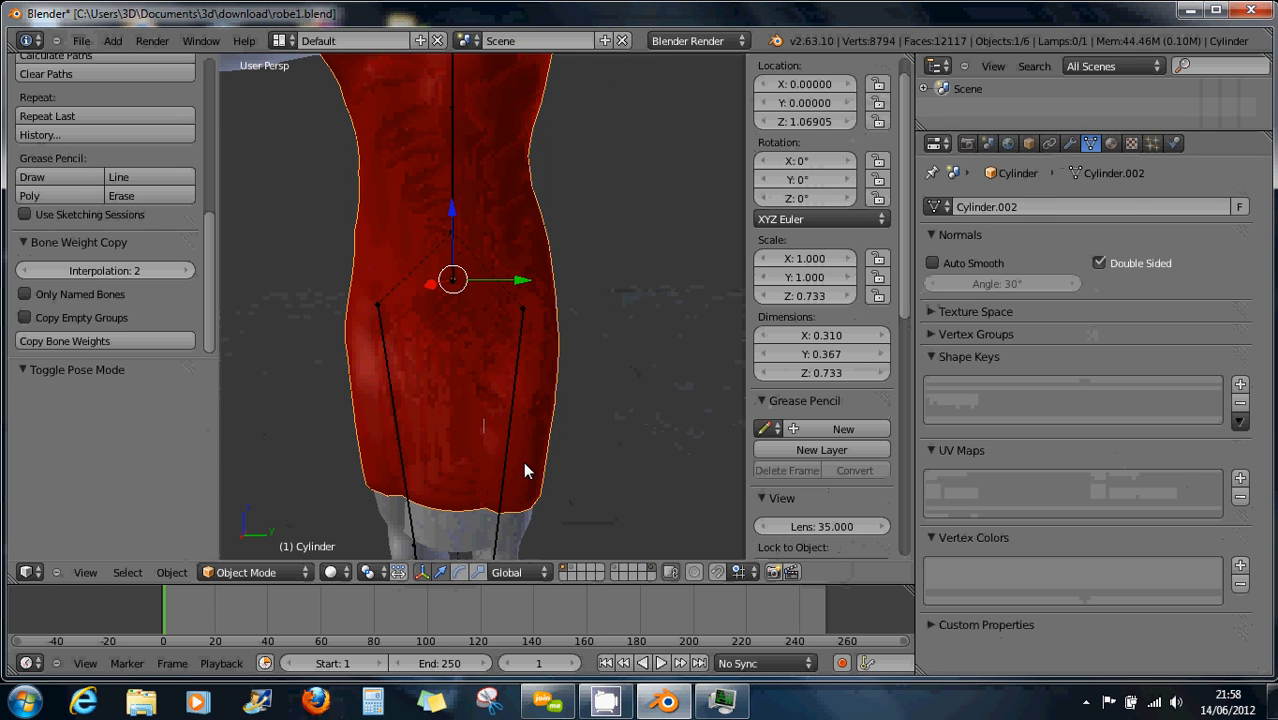
pyautogui.click(276, 572)
pyautogui.moveTo(306, 466)
pyautogui.mouseDown(button='middle')
pyautogui.moveTo(575, 480)
pyautogui.moveTo(533, 489)
pyautogui.mouseUp(button='middle')
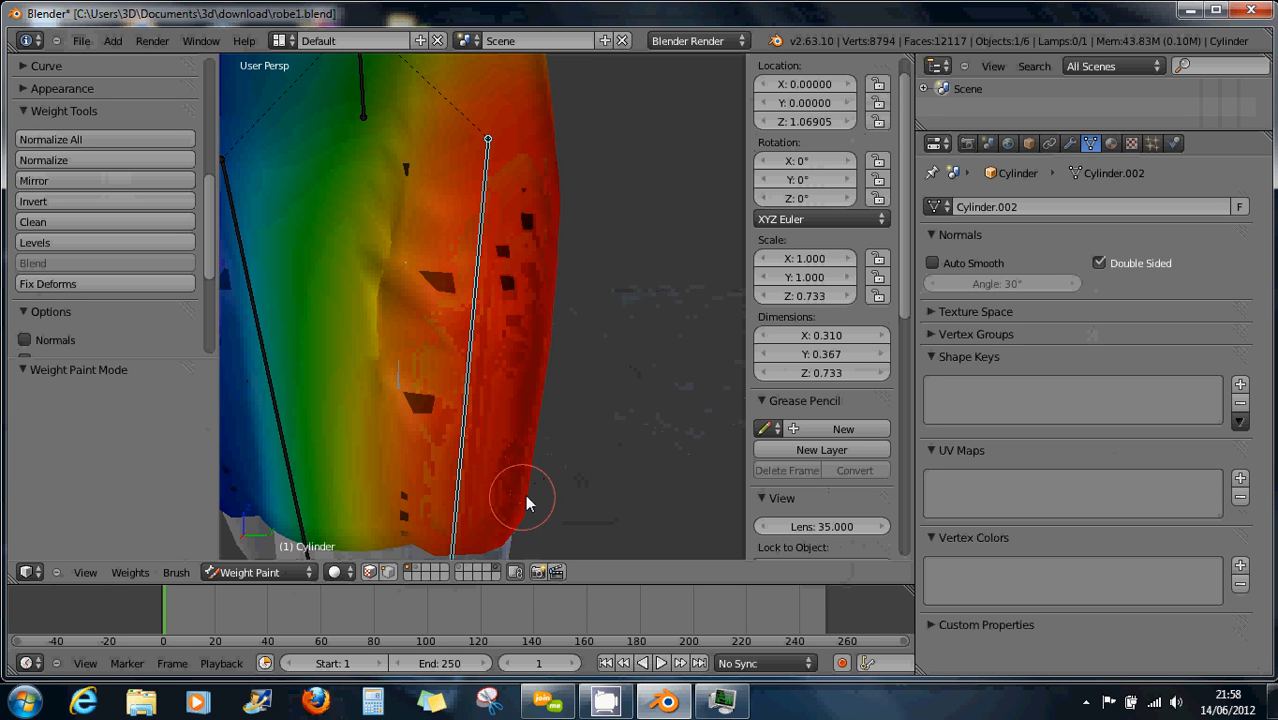
# Rotate the left hip bone outward by about 32 degrees and inspect the dress deformation from the back
pyautogui.press('r')
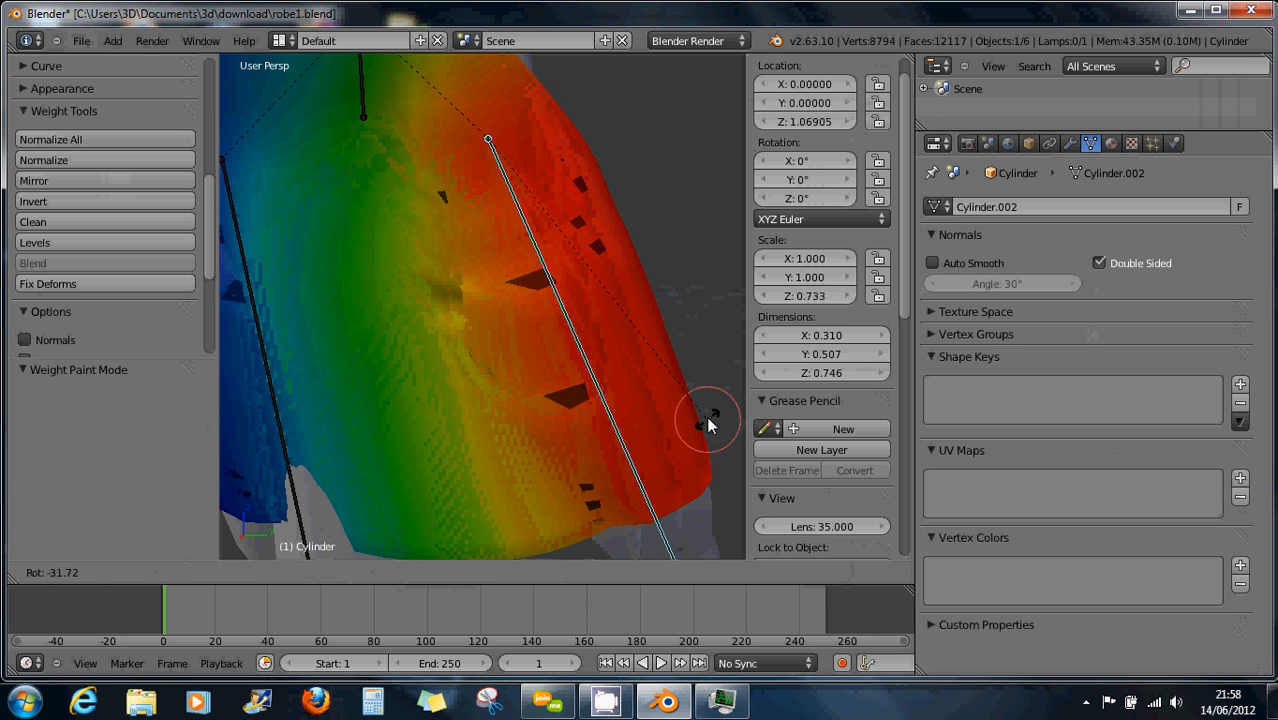
pyautogui.click(706, 416)
pyautogui.scroll(-2, 690, 413)
pyautogui.moveTo(633, 376)
pyautogui.mouseDown(button='middle')
pyautogui.moveTo(570, 351)
pyautogui.moveTo(499, 379)
pyautogui.mouseUp(button='middle')
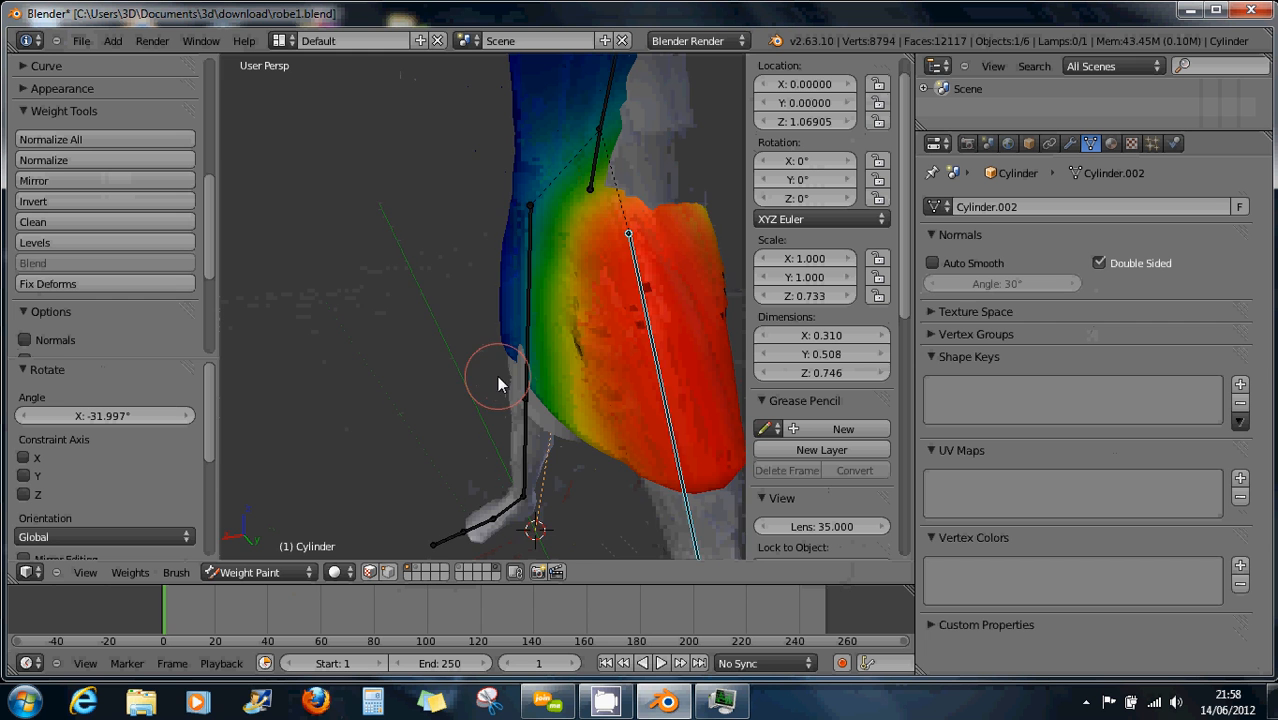
pyautogui.moveTo(659, 240); pyautogui.dragTo(571, 342, button='middle')
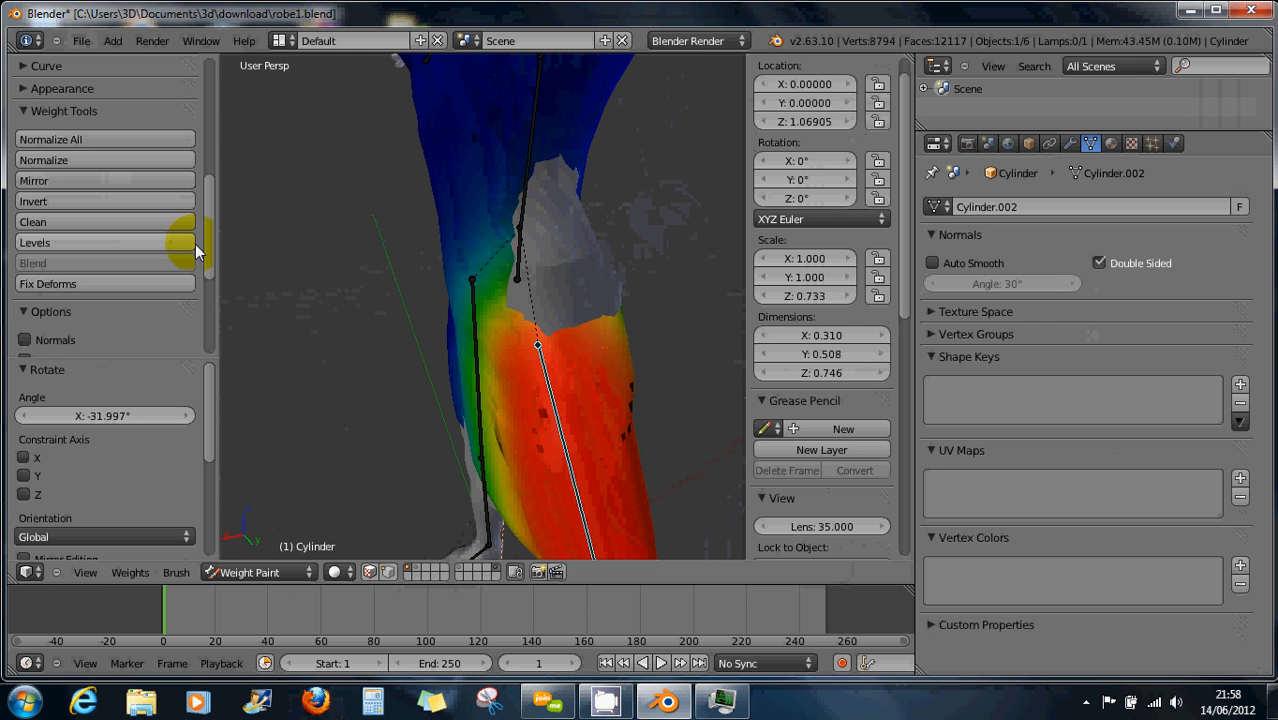
# Choose the Add brush with weight 0, radius 93 and strength 0.521, and try painting where the left hip pokes through the dress
pyautogui.moveTo(207, 244); pyautogui.dragTo(209, 127)
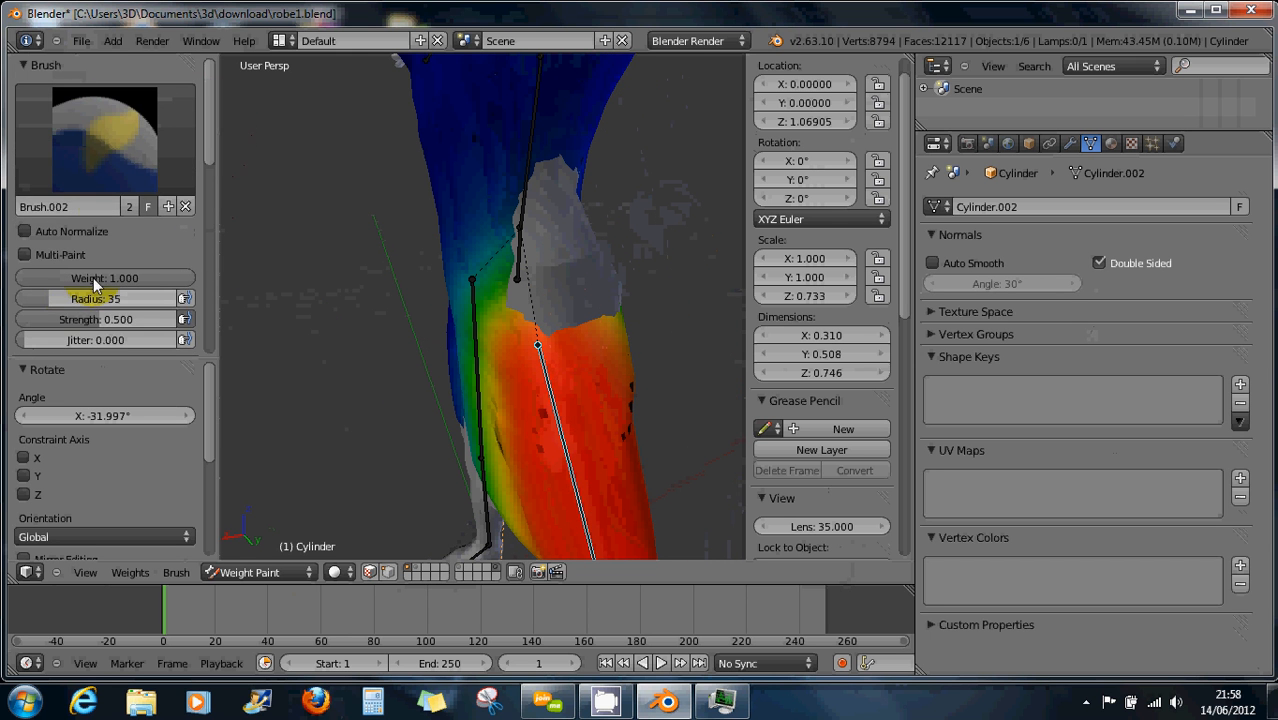
pyautogui.click(106, 160)
pyautogui.click(62, 252)
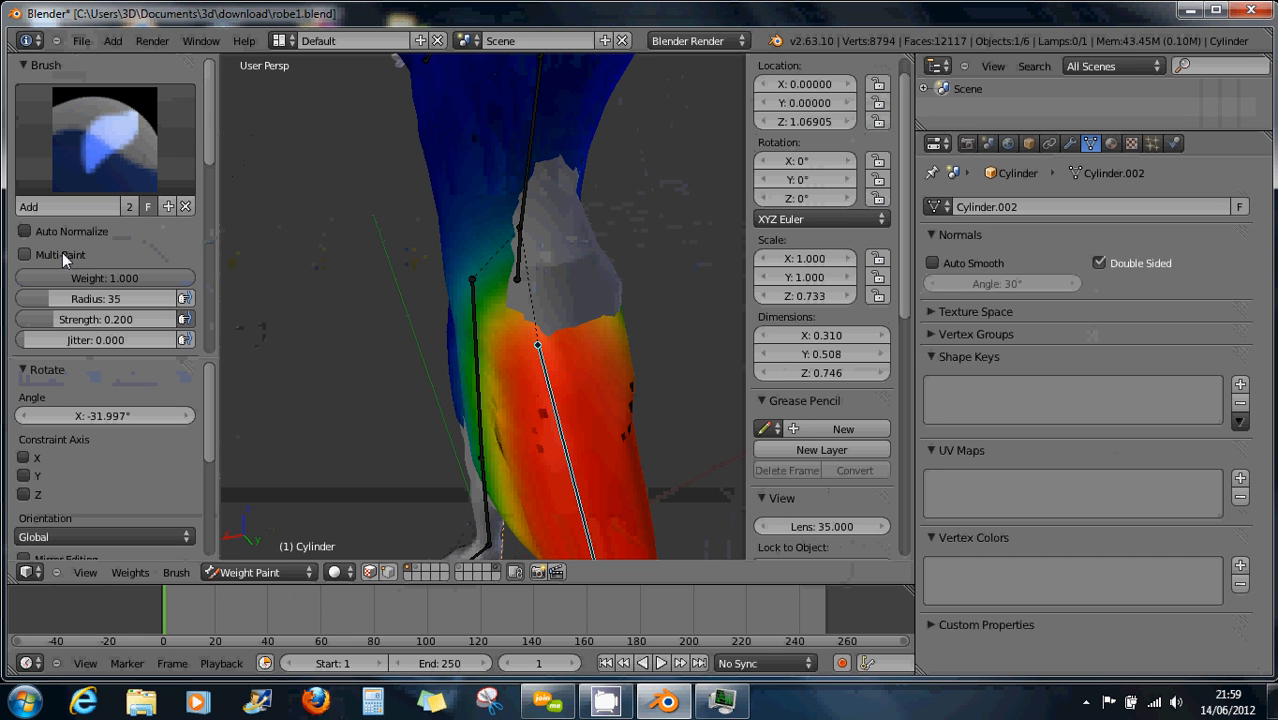
pyautogui.moveTo(162, 281)
pyautogui.mouseDown()
pyautogui.moveTo(13, 280)
pyautogui.moveTo(87, 298)
pyautogui.mouseUp()
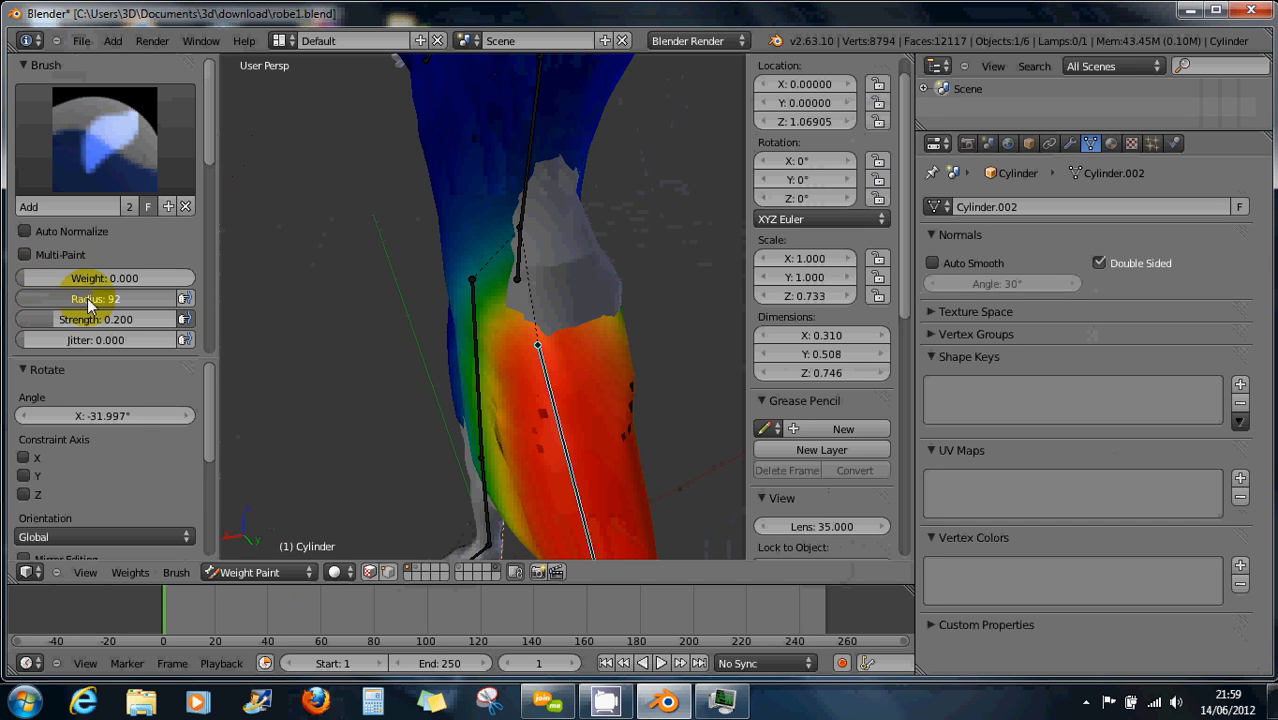
pyautogui.moveTo(563, 178); pyautogui.dragTo(548, 202)
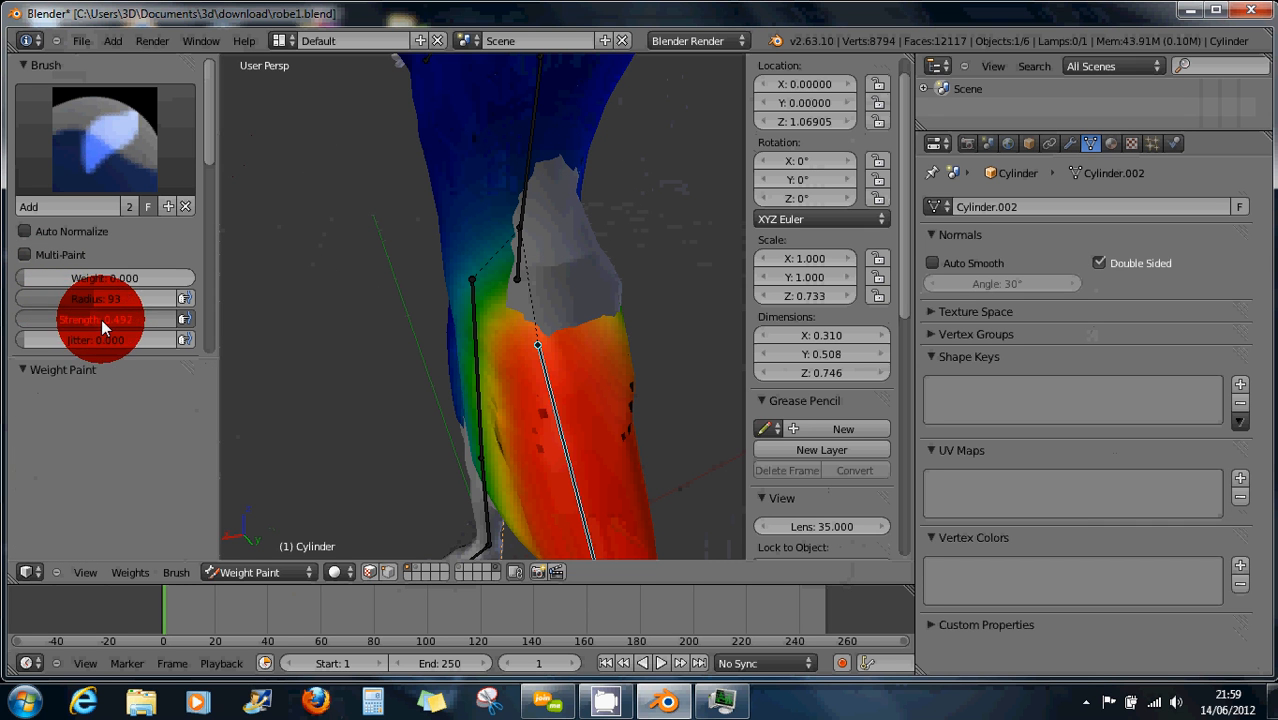
pyautogui.moveTo(101, 320); pyautogui.dragTo(106, 320)
pyautogui.moveTo(541, 211)
pyautogui.mouseDown()
pyautogui.moveTo(555, 227)
pyautogui.moveTo(554, 273)
pyautogui.mouseUp()
# Try the Add brush on the exposed left hip from another angle, raising its radius to 149 and strength to 1.000
pyautogui.moveTo(545, 286); pyautogui.dragTo(571, 264, button='middle')
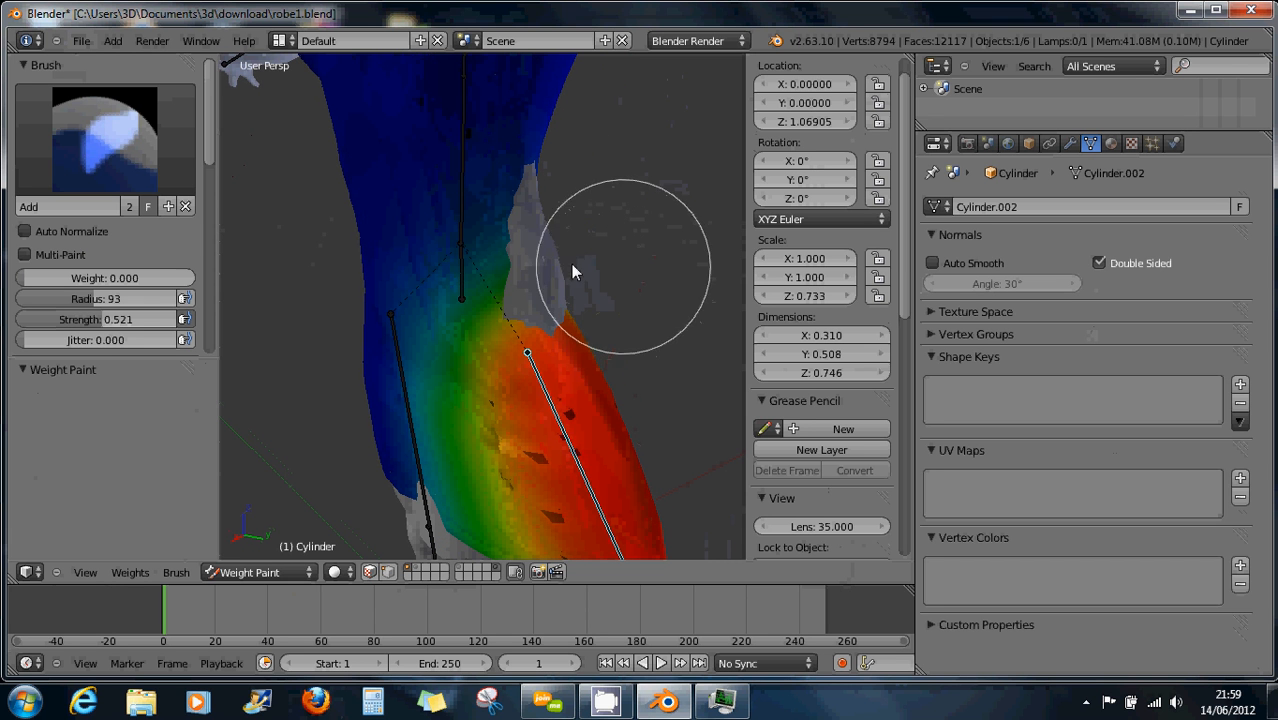
pyautogui.click(531, 264)
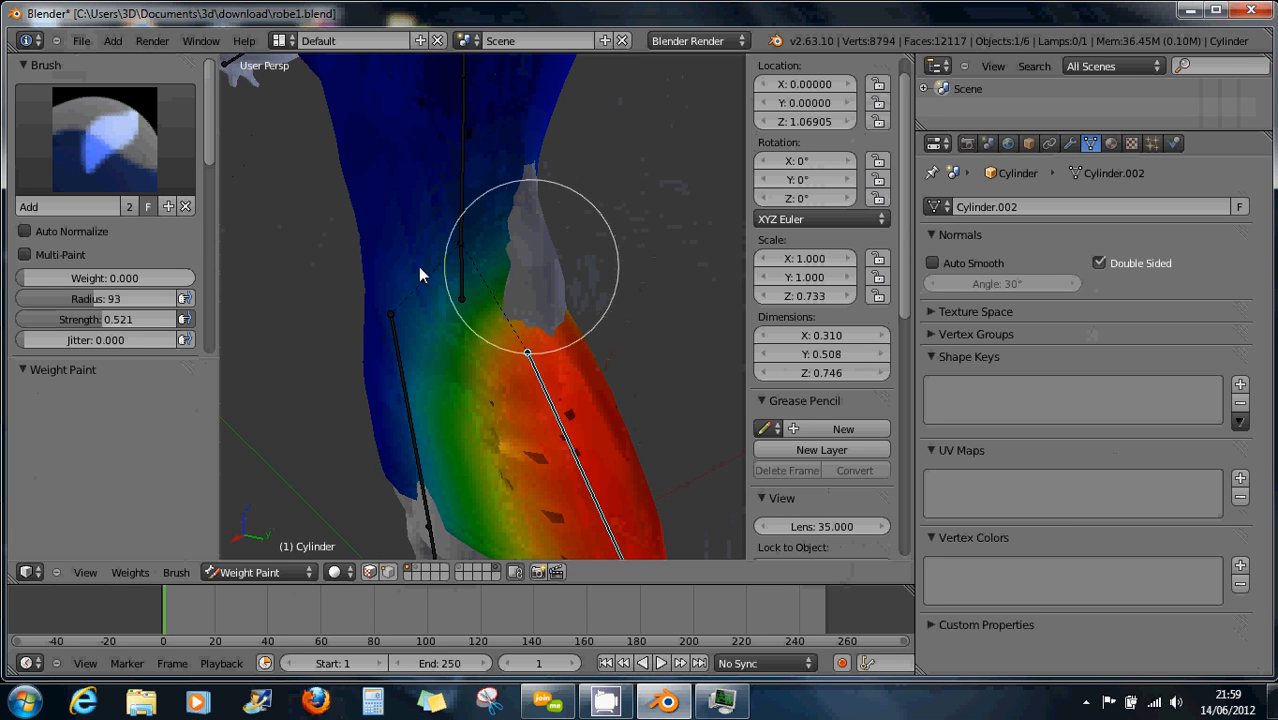
pyautogui.moveTo(68, 292); pyautogui.dragTo(138, 299)
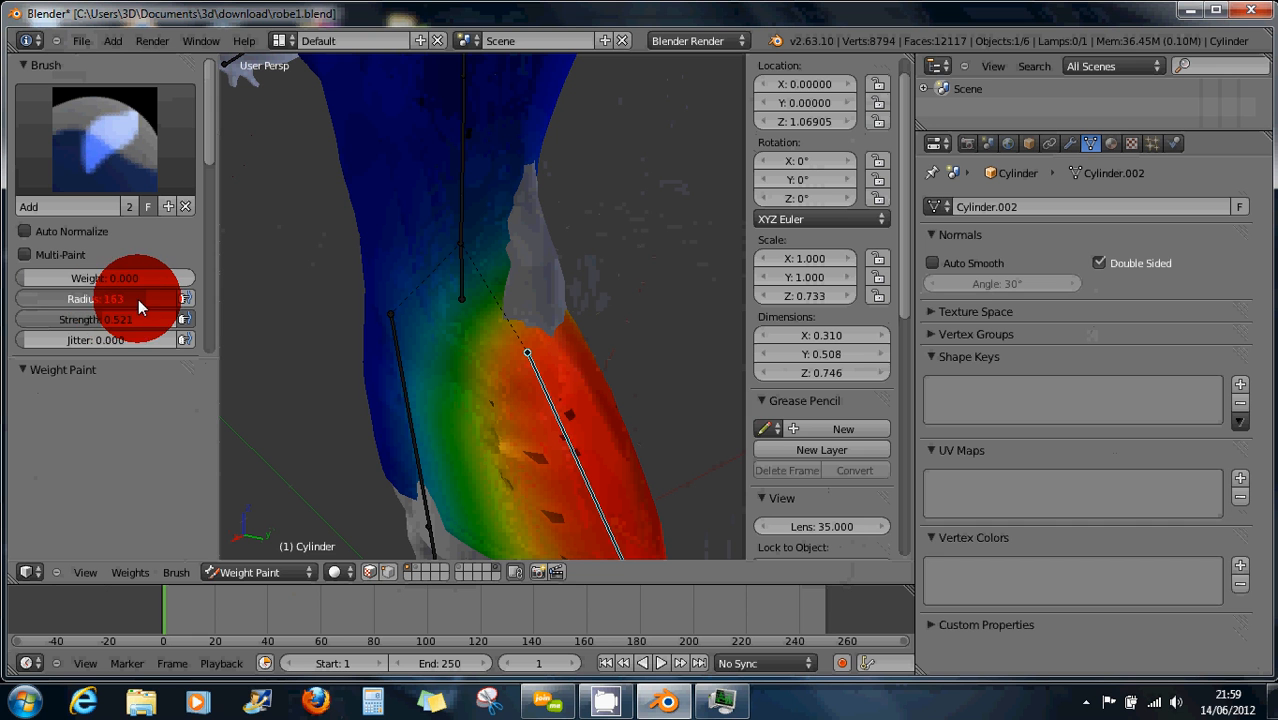
pyautogui.moveTo(471, 273); pyautogui.dragTo(483, 267)
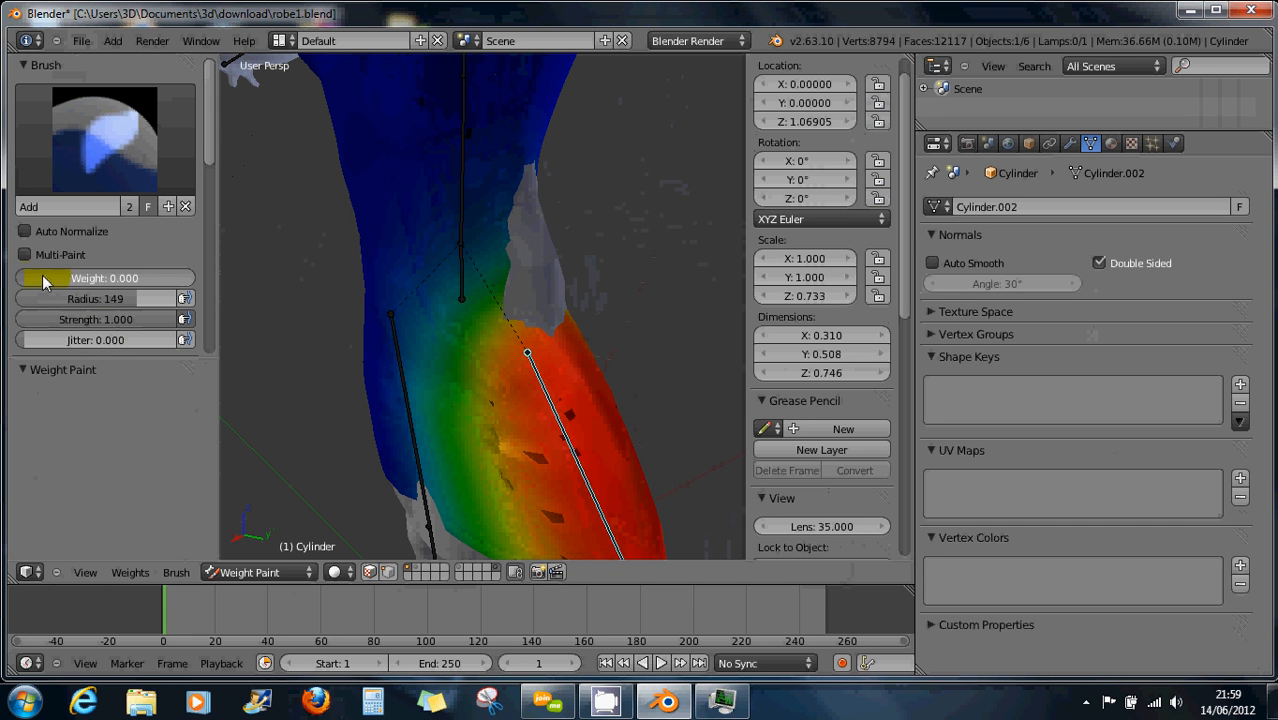
# Switch to the brush named Brush, set radius 71 and strength 0.702, and paint zero weight over the dress's outer left hip
pyautogui.click(103, 182)
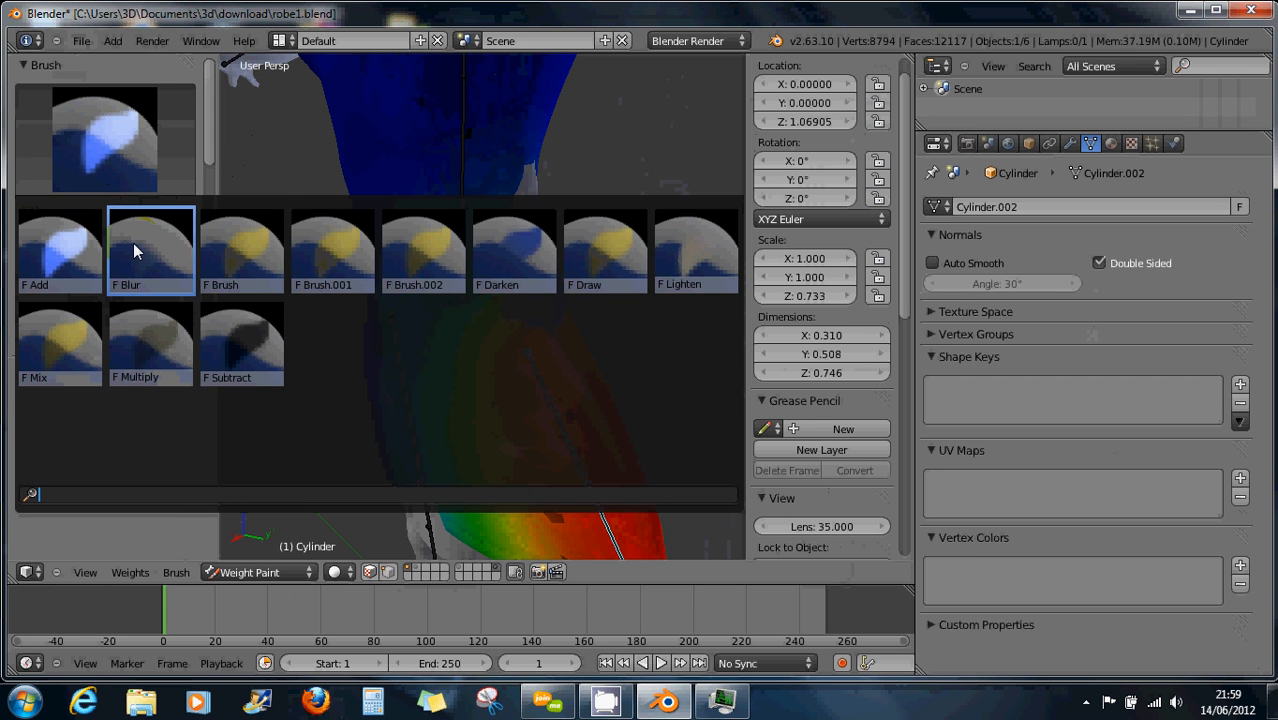
pyautogui.click(238, 245)
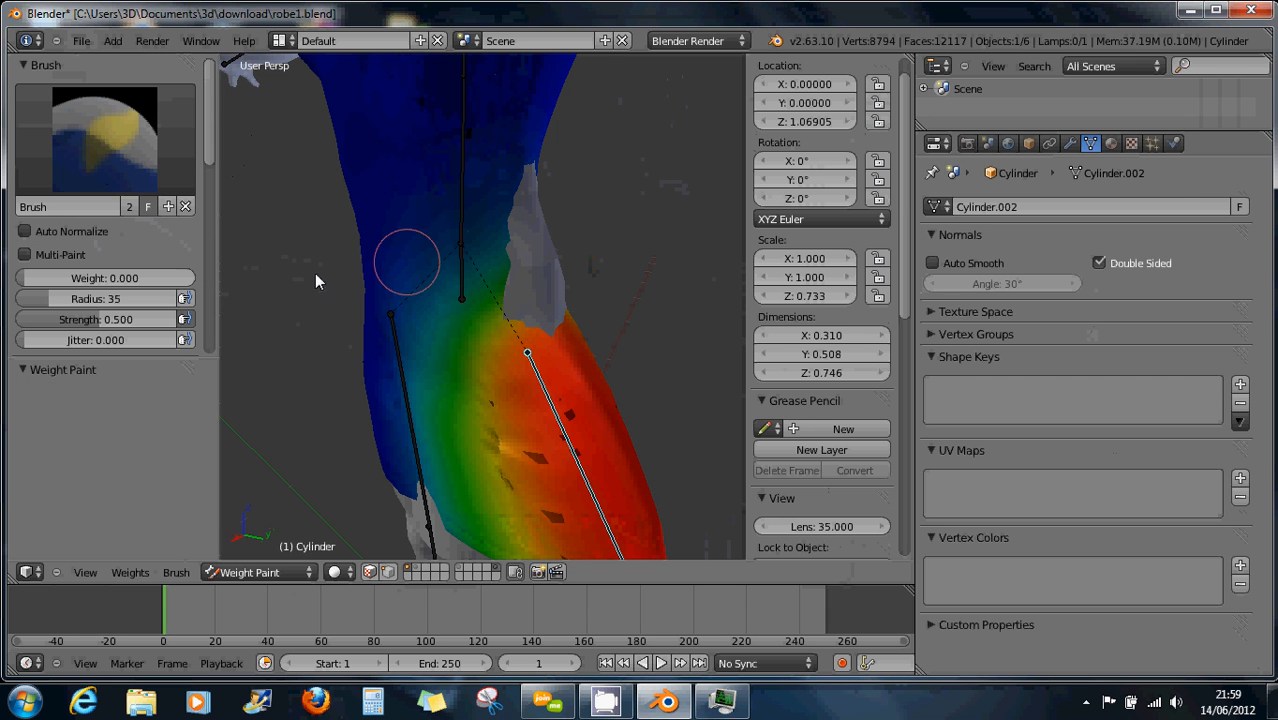
pyautogui.moveTo(57, 300)
pyautogui.mouseDown()
pyautogui.moveTo(100, 300)
pyautogui.moveTo(130, 320)
pyautogui.mouseUp()
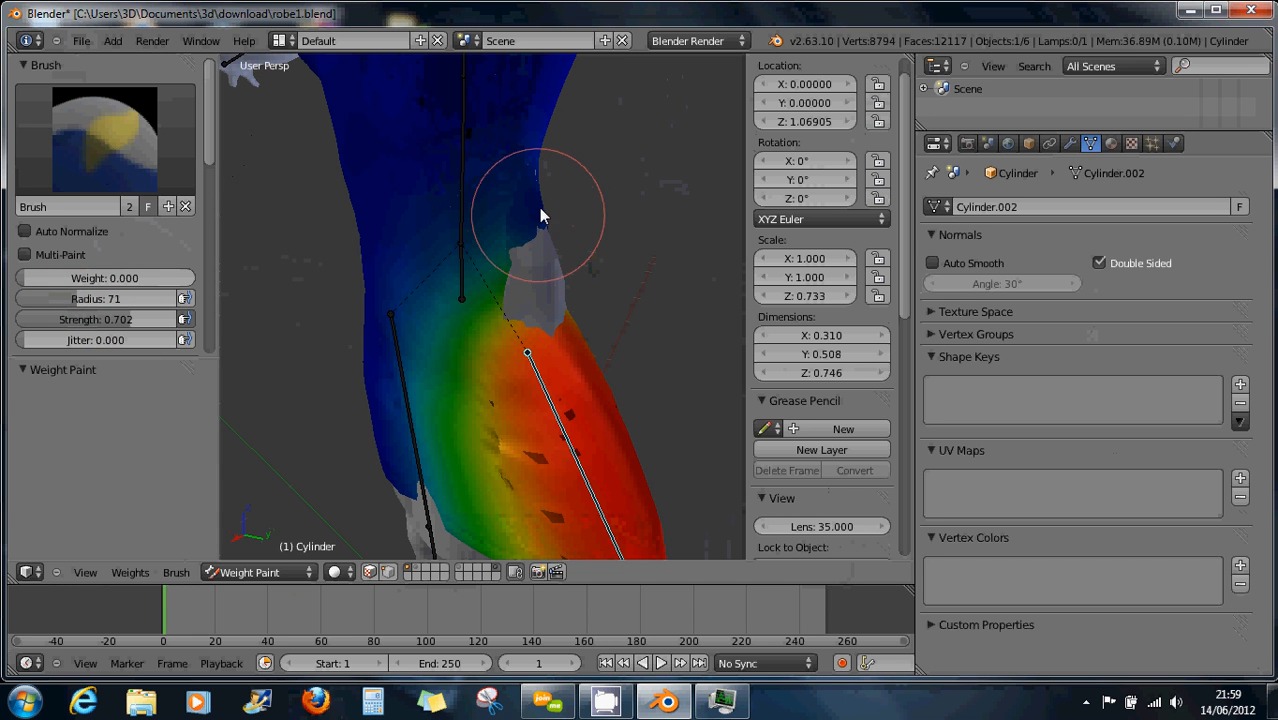
pyautogui.moveTo(540, 216); pyautogui.dragTo(527, 249)
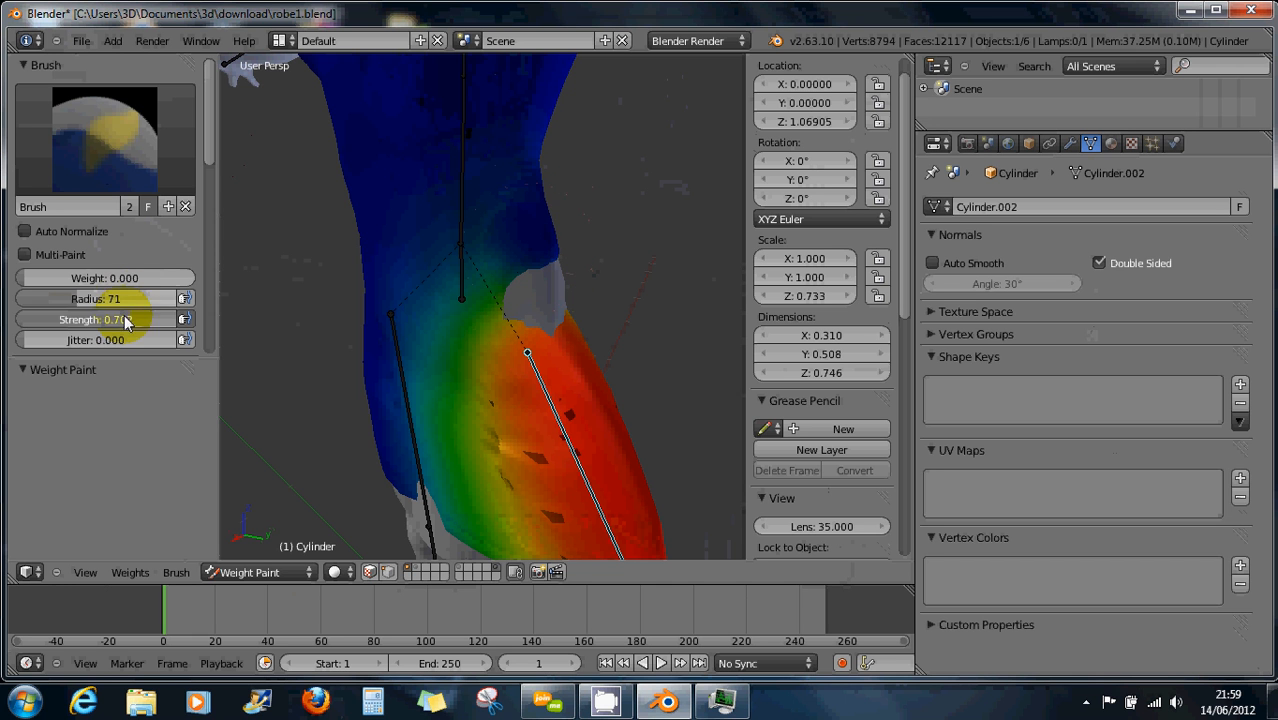
# Paint more zero weight over the left hip at strength 0.399, and continue with radius 136 and strength 0.125
pyautogui.moveTo(85, 328); pyautogui.dragTo(79, 327)
pyautogui.moveTo(539, 276); pyautogui.dragTo(539, 271)
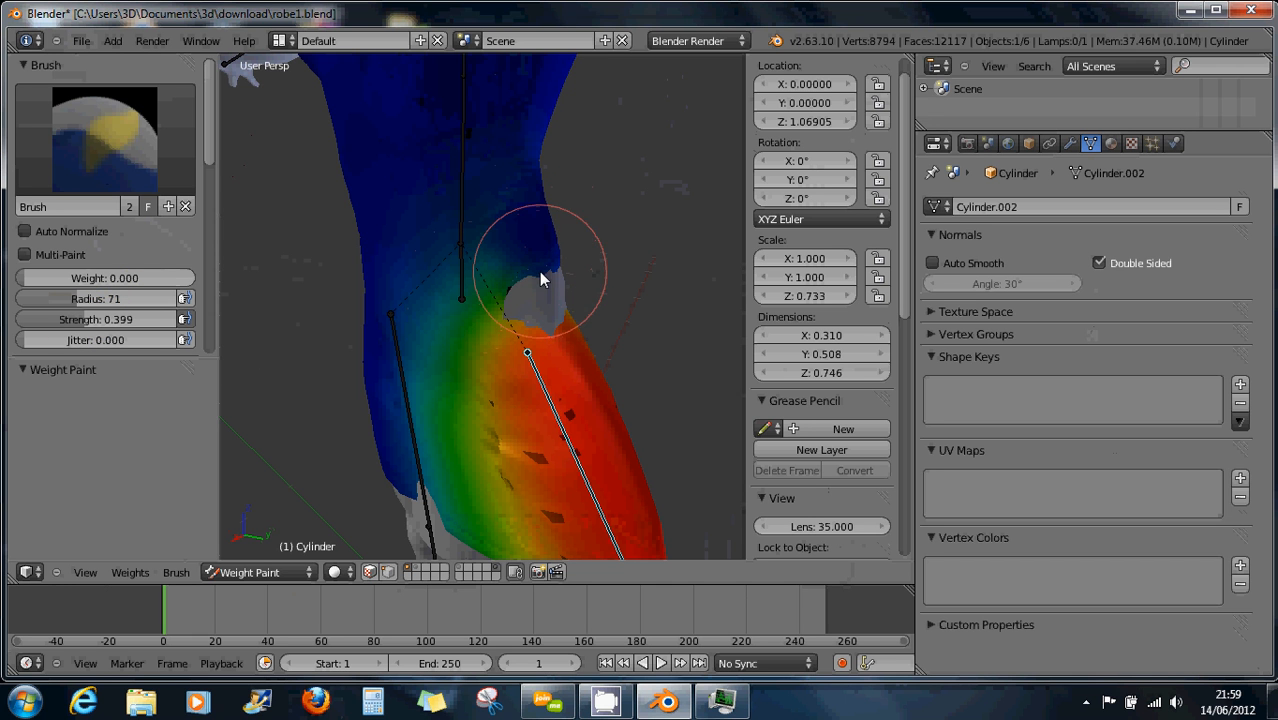
pyautogui.moveTo(86, 296)
pyautogui.mouseDown()
pyautogui.moveTo(80, 323)
pyautogui.moveTo(30, 319)
pyautogui.mouseUp()
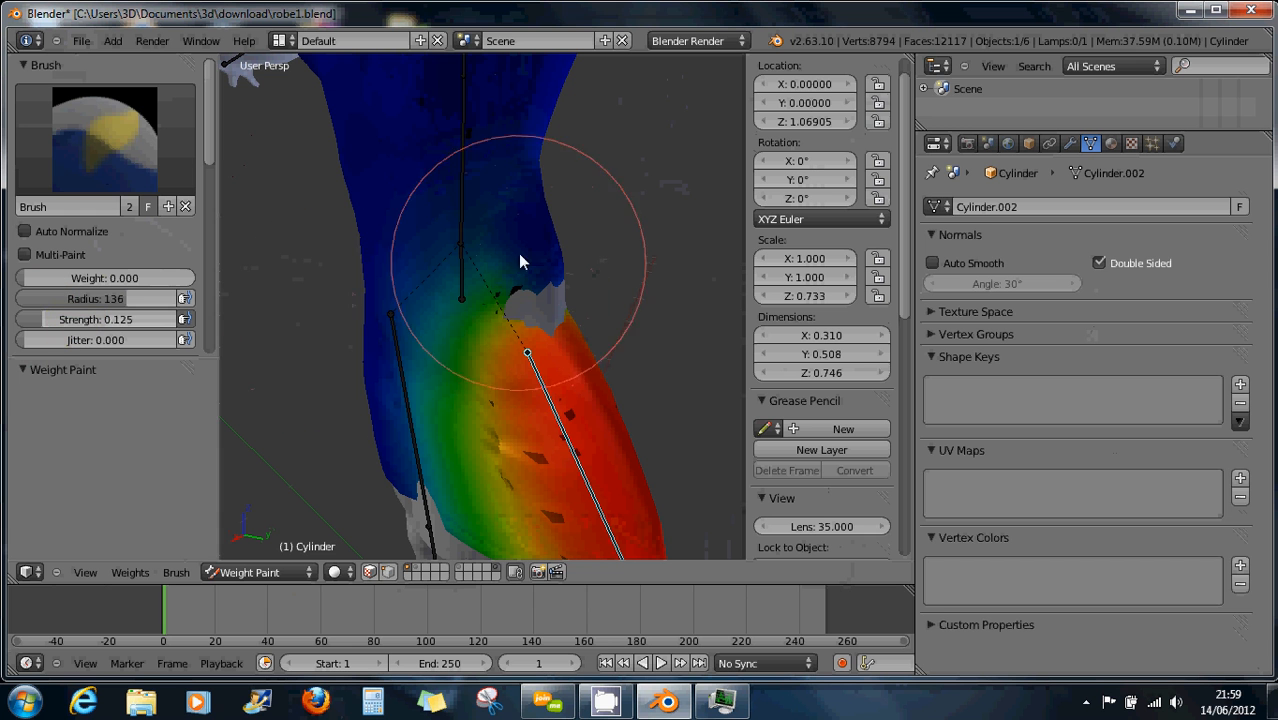
pyautogui.moveTo(516, 234)
pyautogui.mouseDown()
pyautogui.moveTo(522, 265)
pyautogui.moveTo(539, 273)
pyautogui.moveTo(541, 321)
pyautogui.moveTo(608, 312)
pyautogui.mouseUp()
# Paint zero weight across the back of the dress around the hips and buttocks
pyautogui.moveTo(608, 312)
pyautogui.mouseDown(button='middle')
pyautogui.moveTo(528, 310)
pyautogui.moveTo(416, 335)
pyautogui.moveTo(342, 320)
pyautogui.moveTo(472, 366)
pyautogui.mouseUp(button='middle')
pyautogui.moveTo(472, 366)
pyautogui.mouseDown()
pyautogui.moveTo(509, 326)
pyautogui.moveTo(494, 338)
pyautogui.moveTo(588, 386)
pyautogui.mouseUp()
pyautogui.moveTo(590, 380); pyautogui.dragTo(599, 371, button='middle')
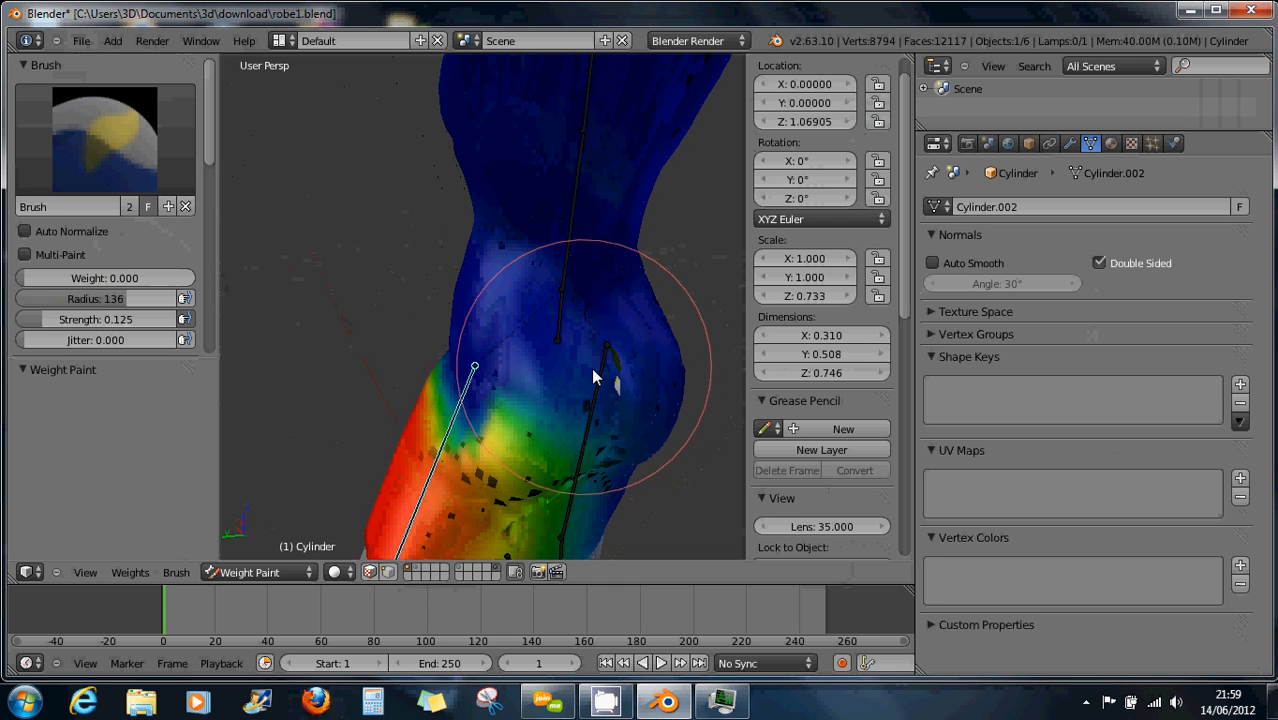
pyautogui.moveTo(619, 382); pyautogui.dragTo(621, 393)
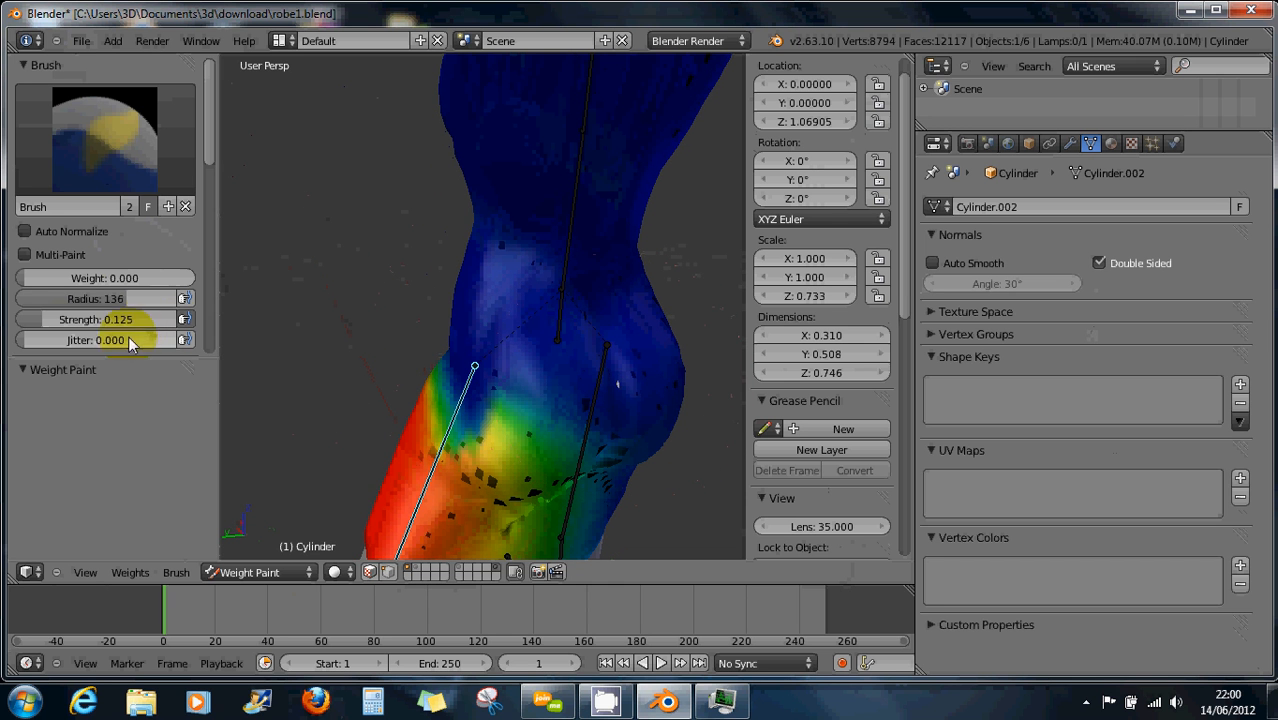
# Raise the brush strength to 0.435 and paint zero weight over the remaining poke-through on the right buttock
pyautogui.click(97, 280)
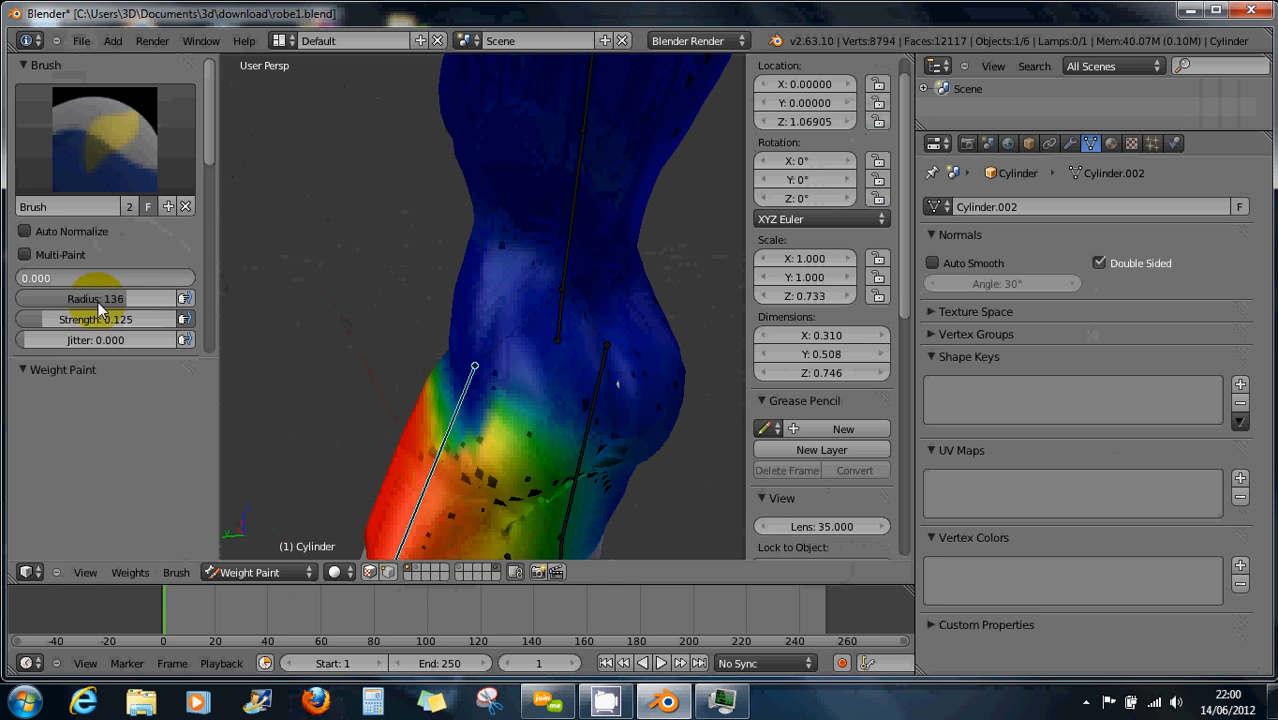
pyautogui.click(40, 321)
pyautogui.moveTo(41, 320); pyautogui.dragTo(121, 326)
pyautogui.scroll(3, 595, 357)
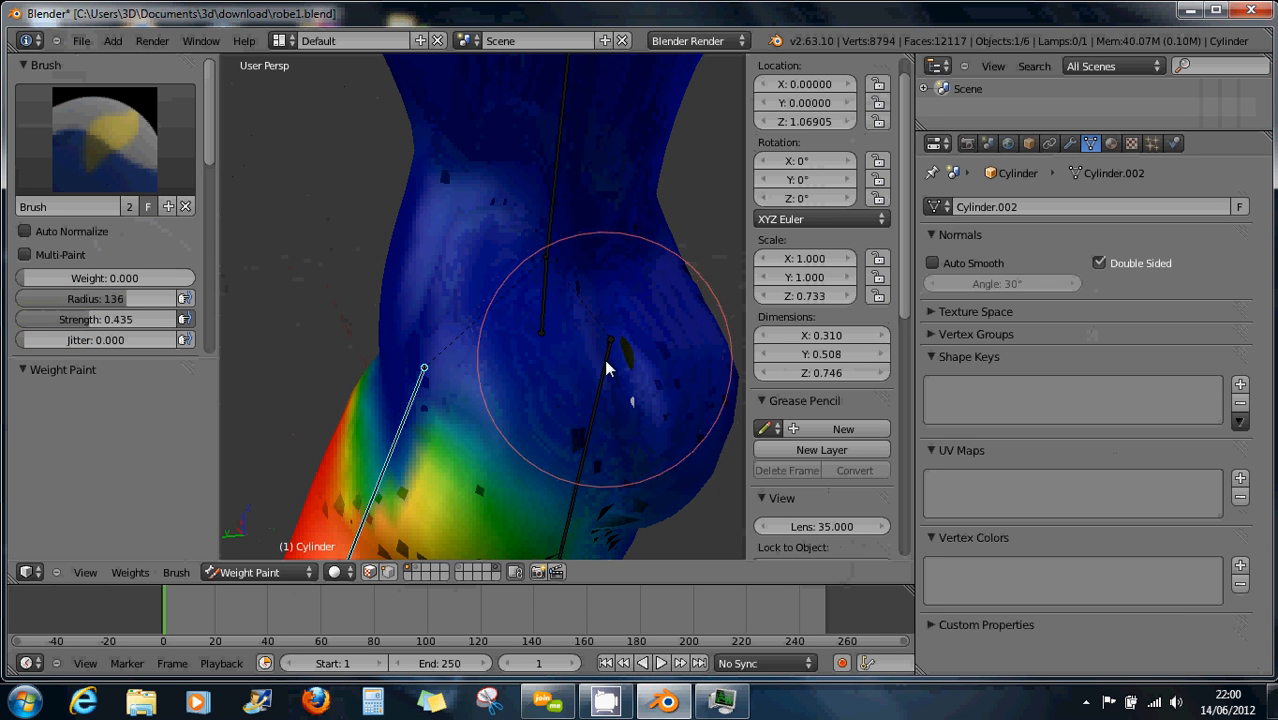
pyautogui.moveTo(631, 370); pyautogui.dragTo(631, 374)
pyautogui.scroll(-5, 622, 364)
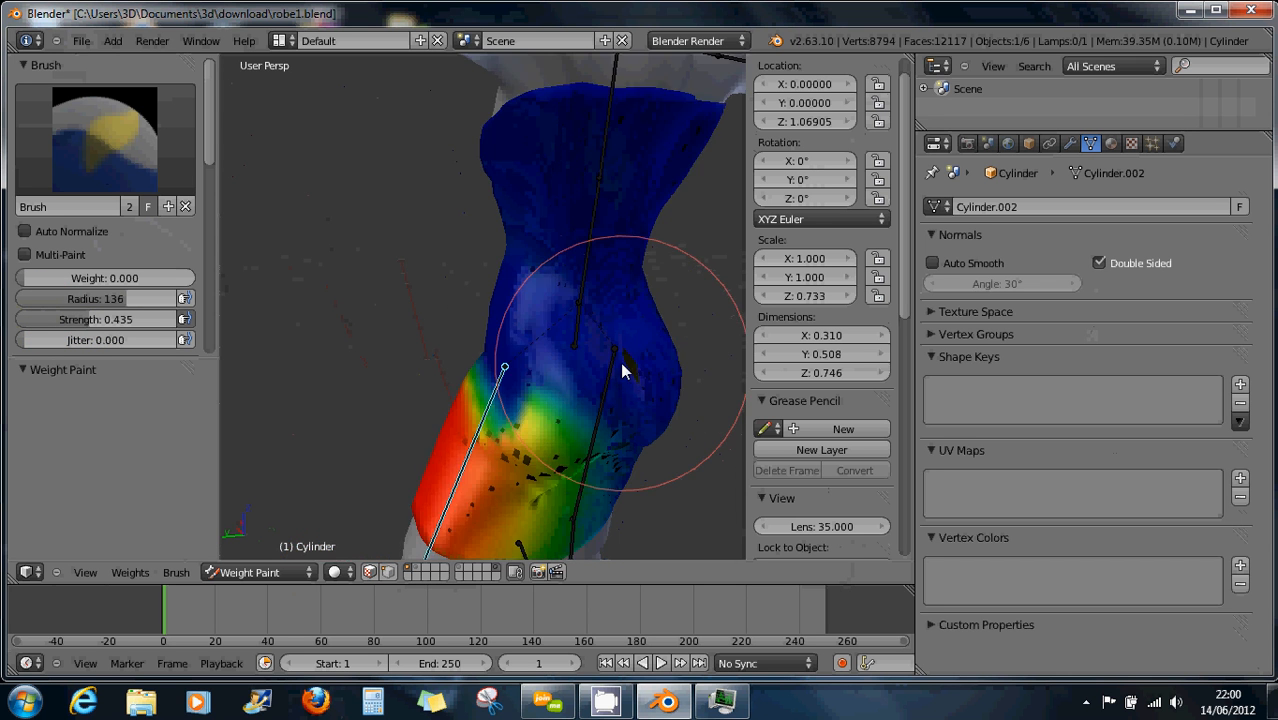
# Paint zero weight on the front of the dress around the right thigh down to the hem
pyautogui.moveTo(620, 345)
pyautogui.mouseDown(button='middle')
pyautogui.moveTo(470, 309)
pyautogui.moveTo(580, 351)
pyautogui.moveTo(171, 371)
pyautogui.mouseUp(button='middle')
pyautogui.moveTo(396, 387); pyautogui.dragTo(579, 360, button='middle')
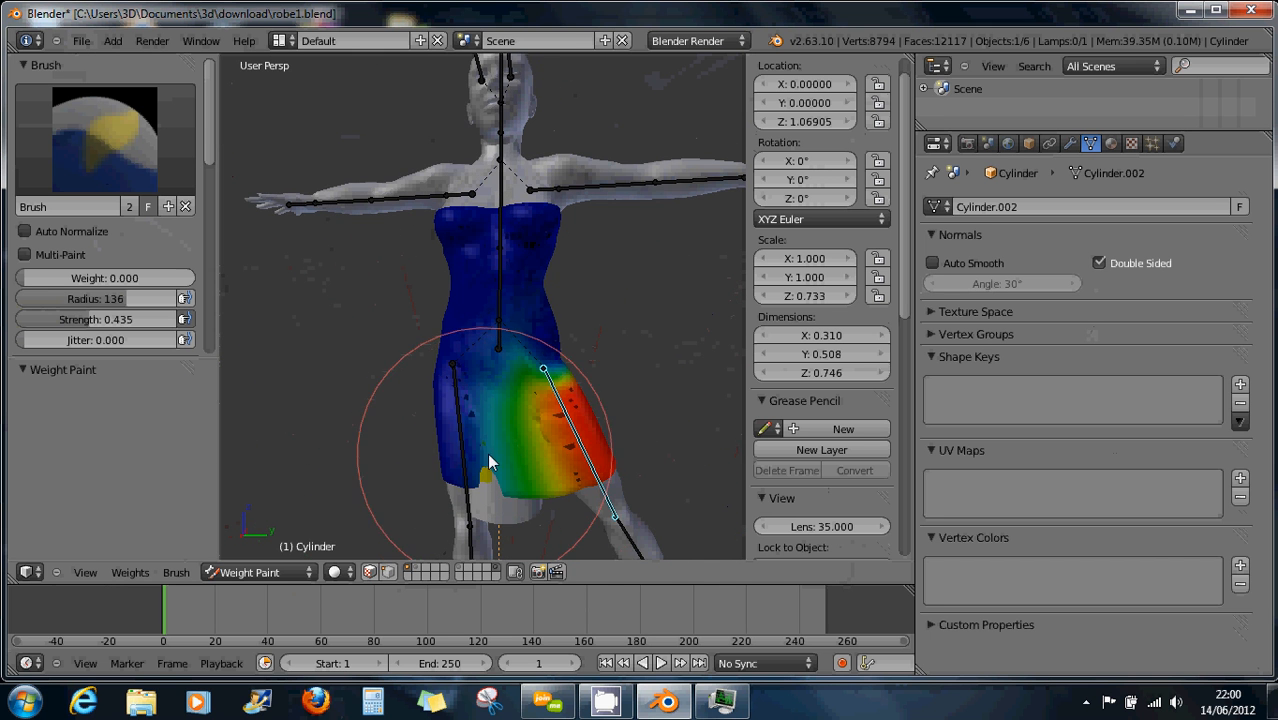
pyautogui.scroll(6, 538, 309)
pyautogui.moveTo(524, 358)
pyautogui.mouseDown()
pyautogui.moveTo(551, 365)
pyautogui.moveTo(516, 296)
pyautogui.mouseUp()
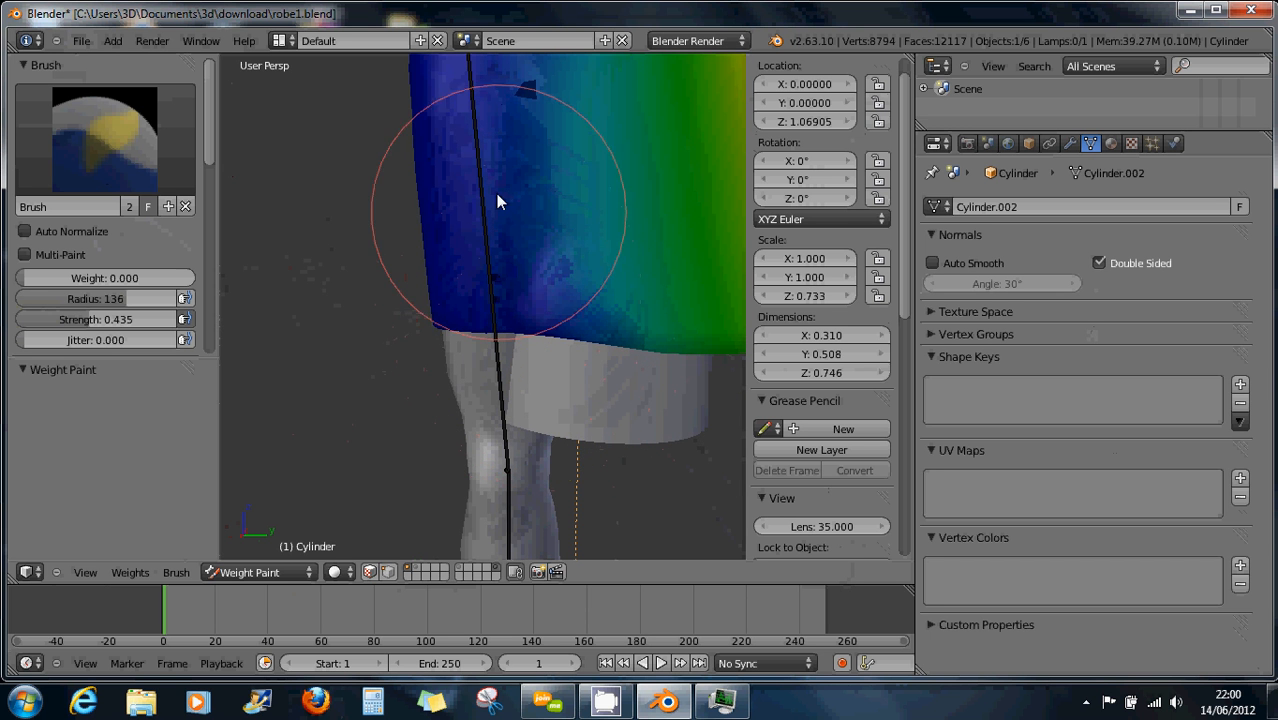
pyautogui.moveTo(570, 345)
pyautogui.mouseDown(button='middle')
pyautogui.moveTo(512, 303)
pyautogui.moveTo(485, 190)
pyautogui.moveTo(502, 157)
pyautogui.mouseUp(button='middle')
pyautogui.scroll(-2, 490, 299)
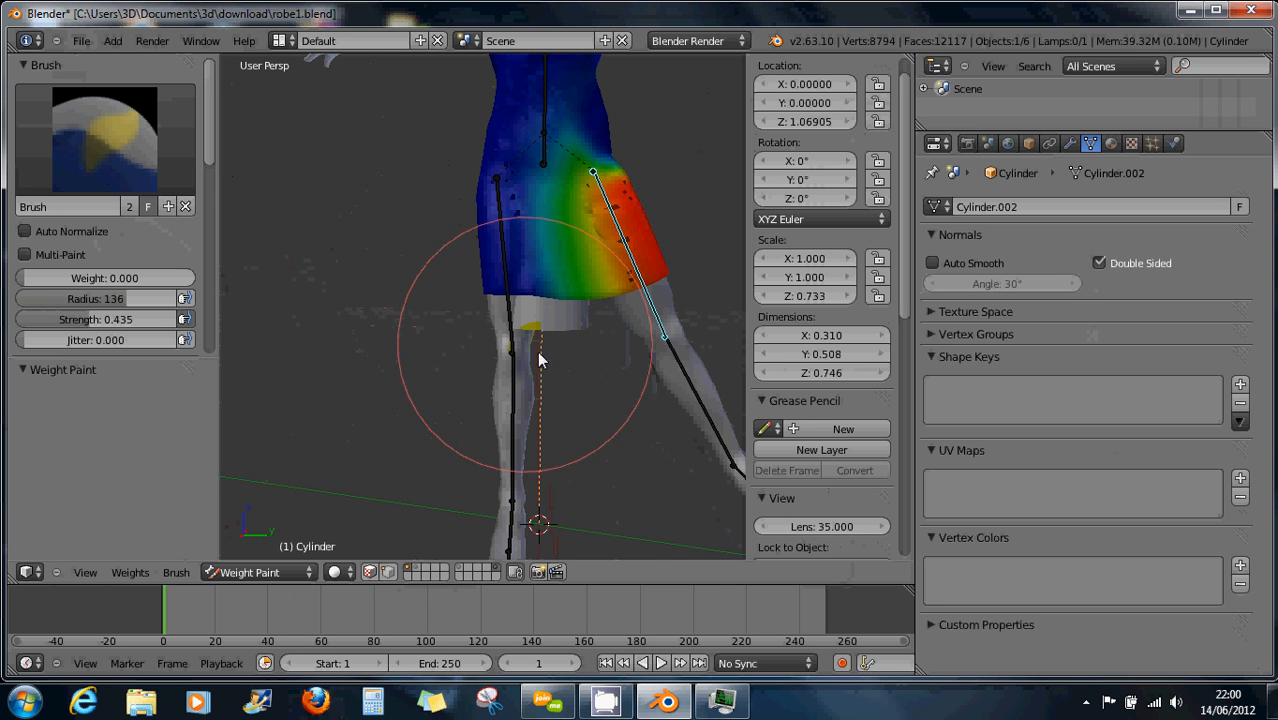
# Check the dress mesh in Edit Mode, return to Weight Paint, and clear the left hip bone's pose rotation
pyautogui.press('Tab')
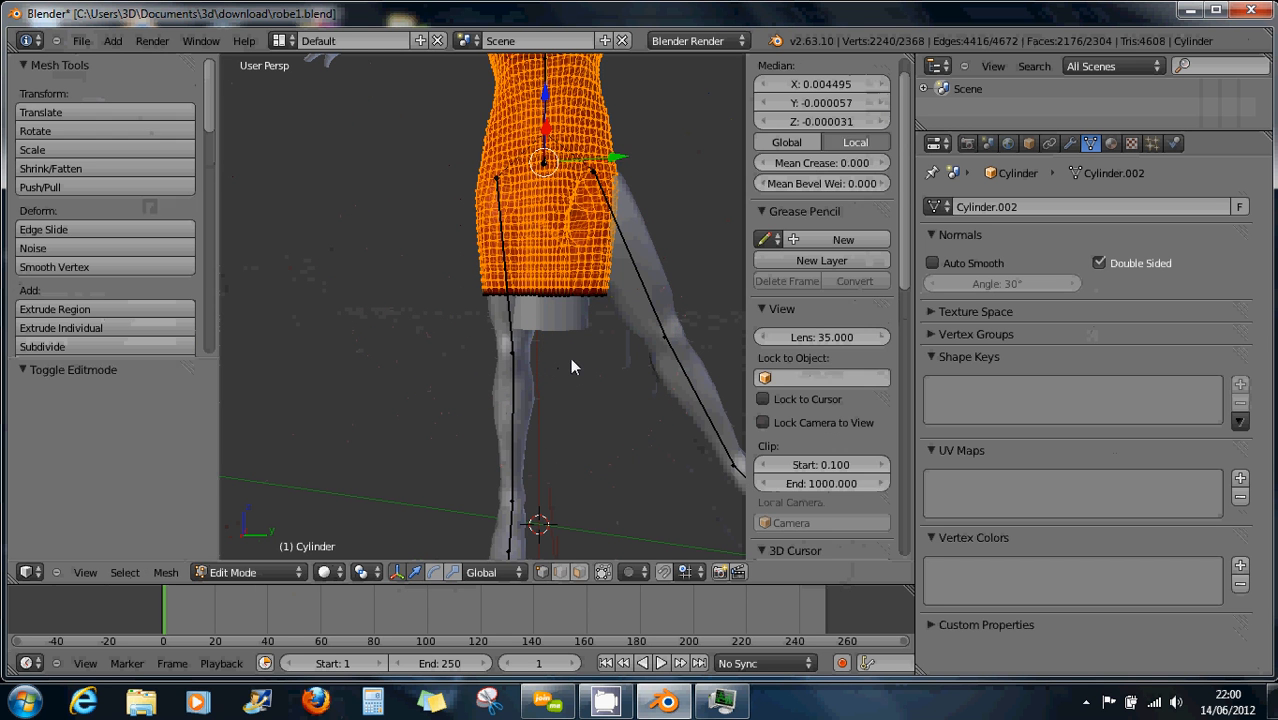
pyautogui.press('Tab')
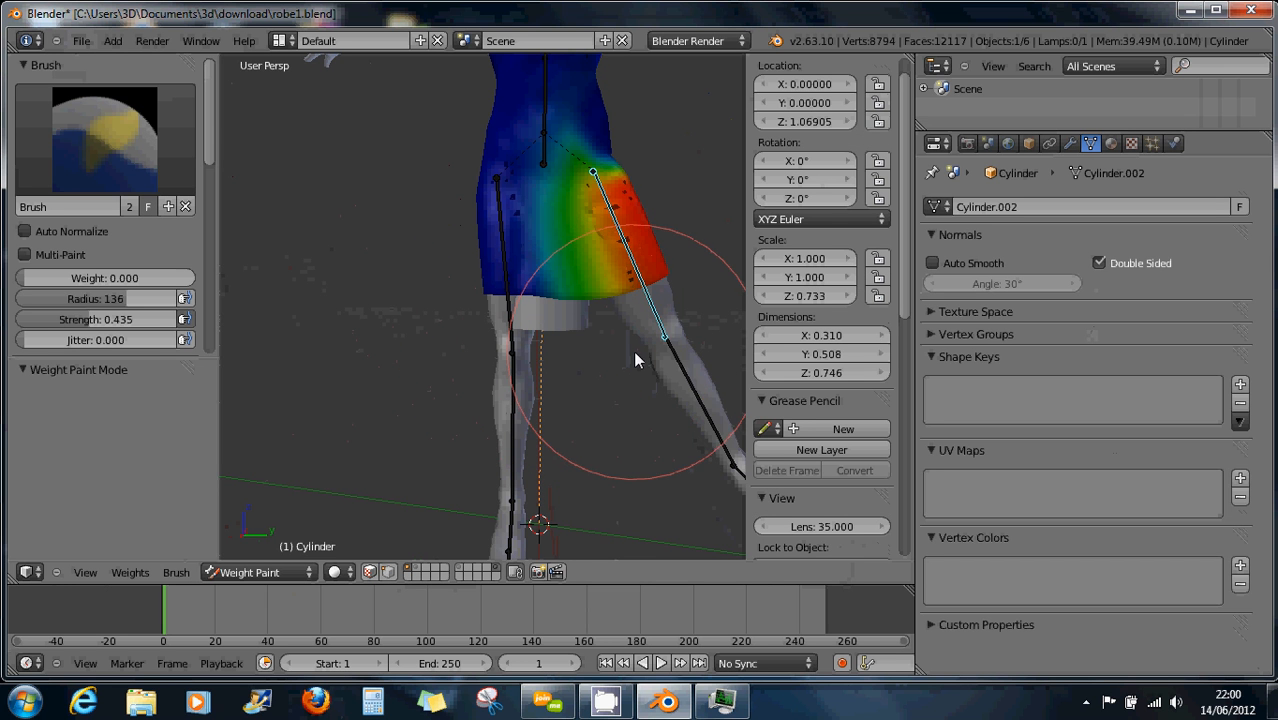
pyautogui.hotkey('alt', 'r')
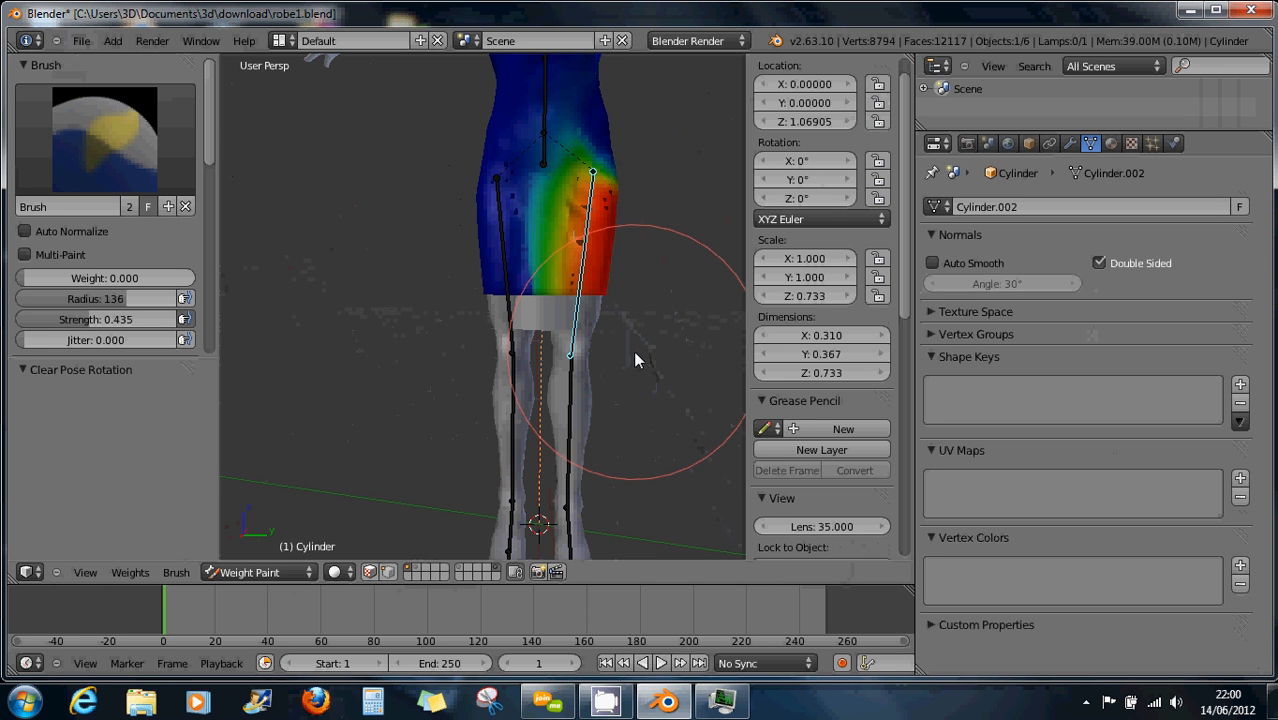
# Put the dress in Object Mode, select the armature's left hip bone in Pose Mode, and show the Clear Transform options
pyautogui.click(176, 568)
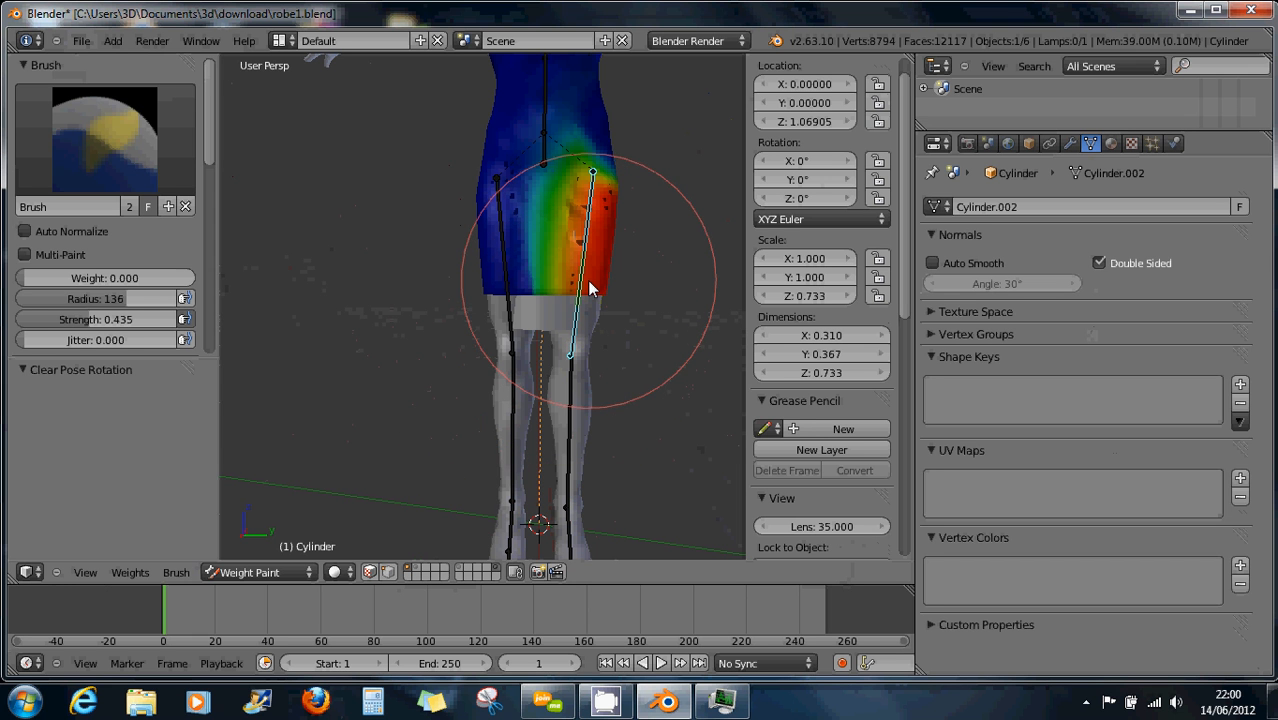
pyautogui.click(245, 572)
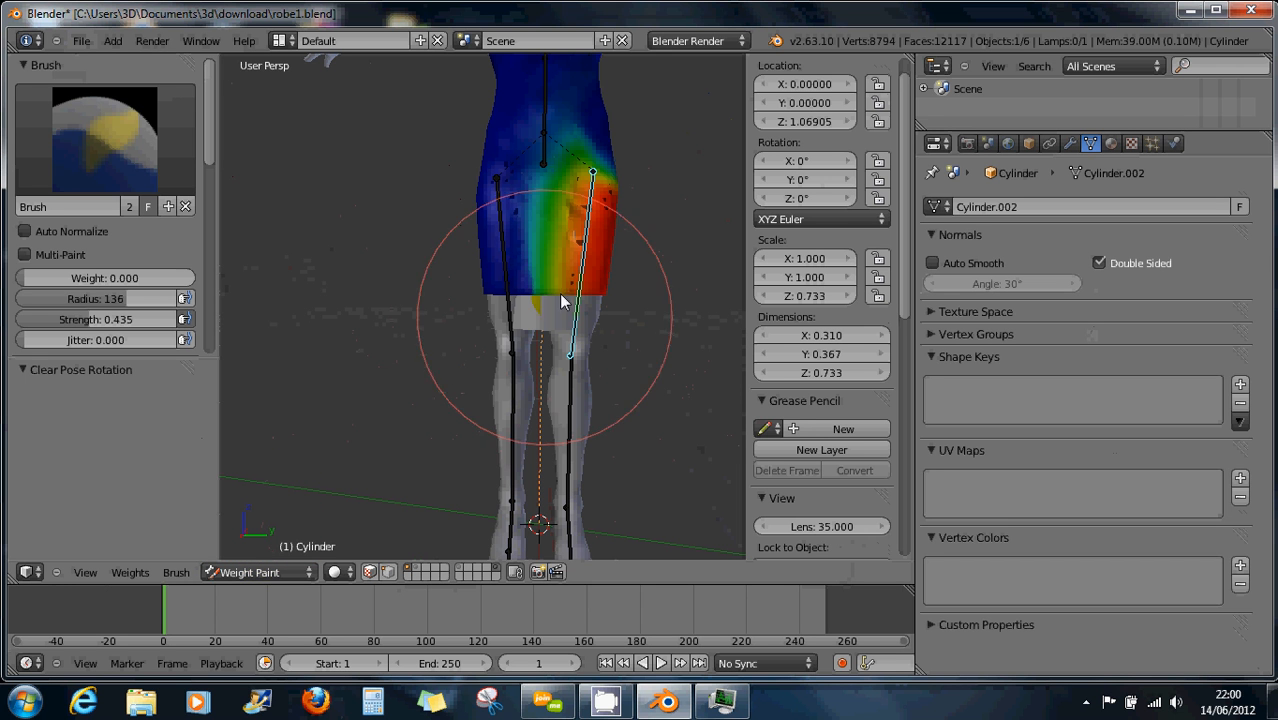
pyautogui.click(262, 572)
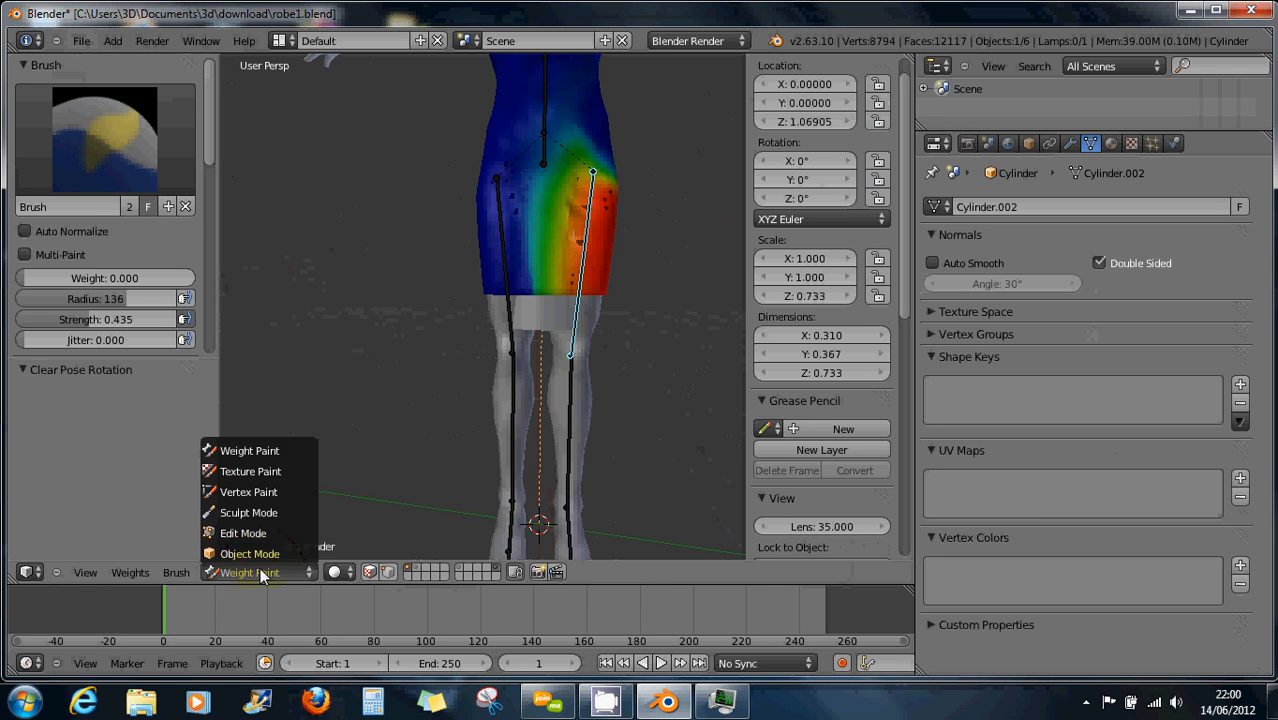
pyautogui.click(256, 556)
pyautogui.rightClick(571, 345)
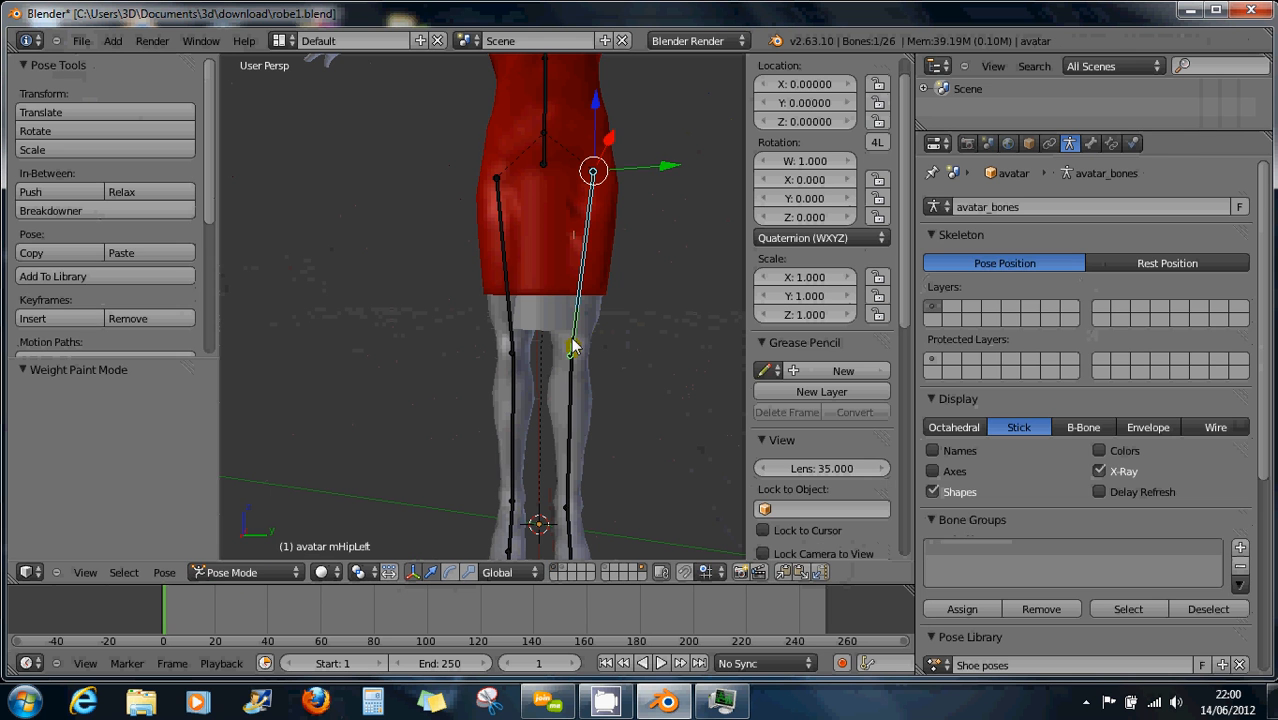
pyautogui.click(174, 570)
pyautogui.moveTo(218, 458)
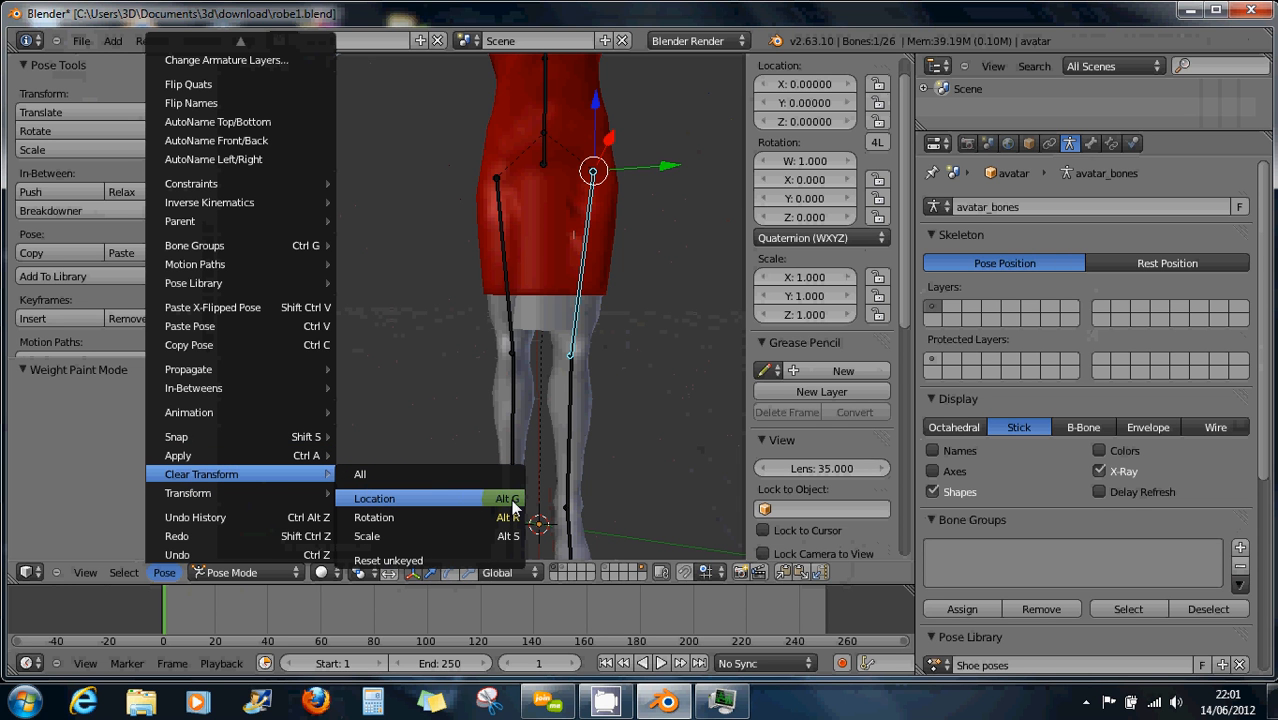
# Move the left hip bone about 0.262 along Y, and clear its pose location
pyautogui.moveTo(665, 173); pyautogui.dragTo(252, 171)
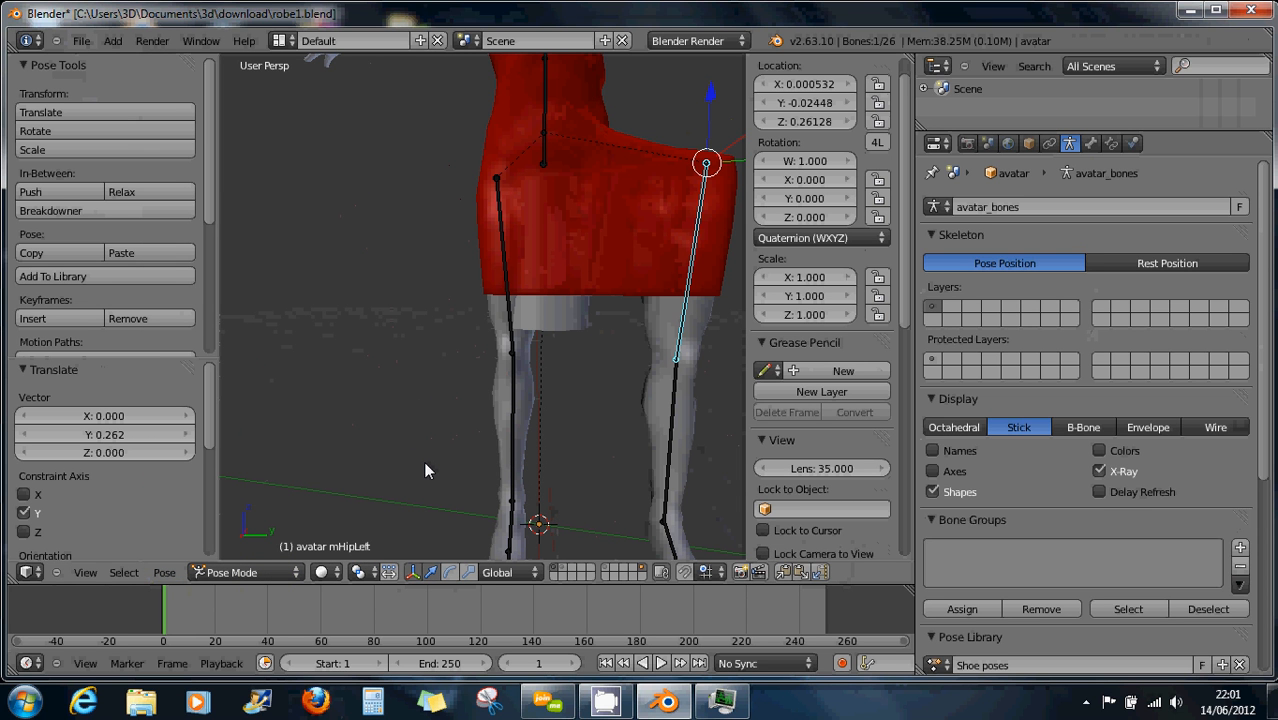
pyautogui.scroll(-4, 482, 383)
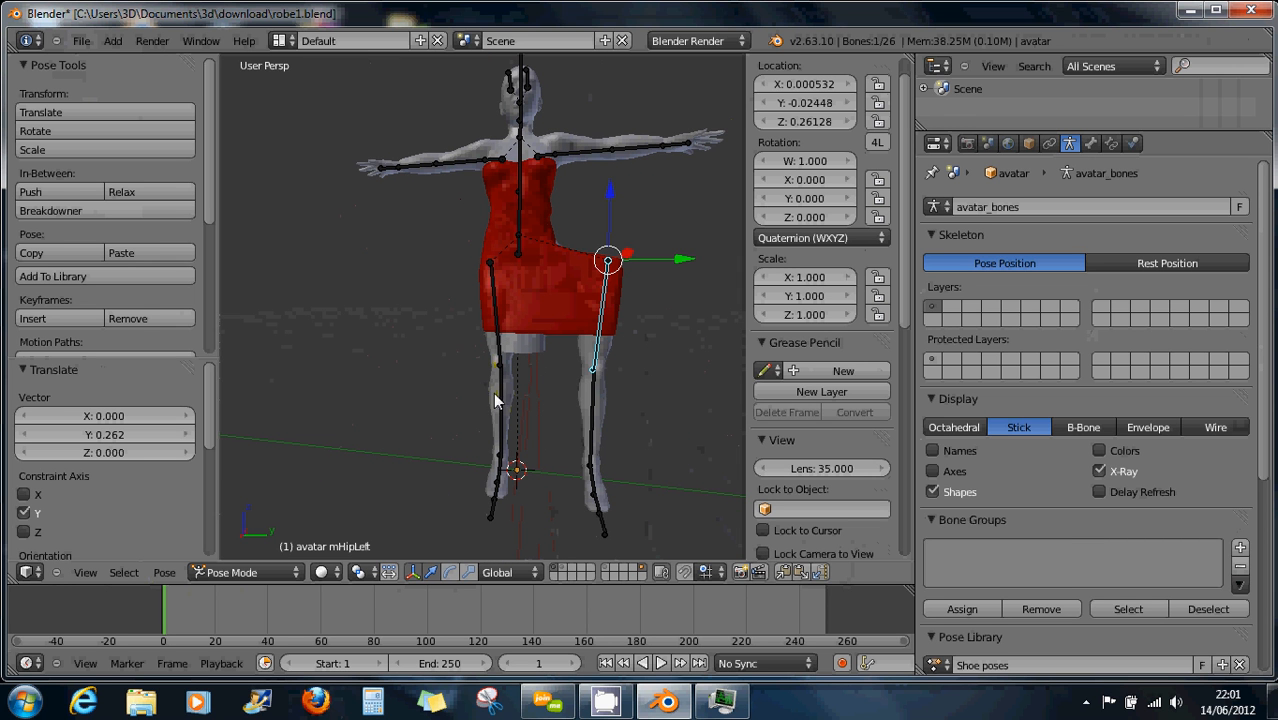
pyautogui.scroll(2, 493, 396)
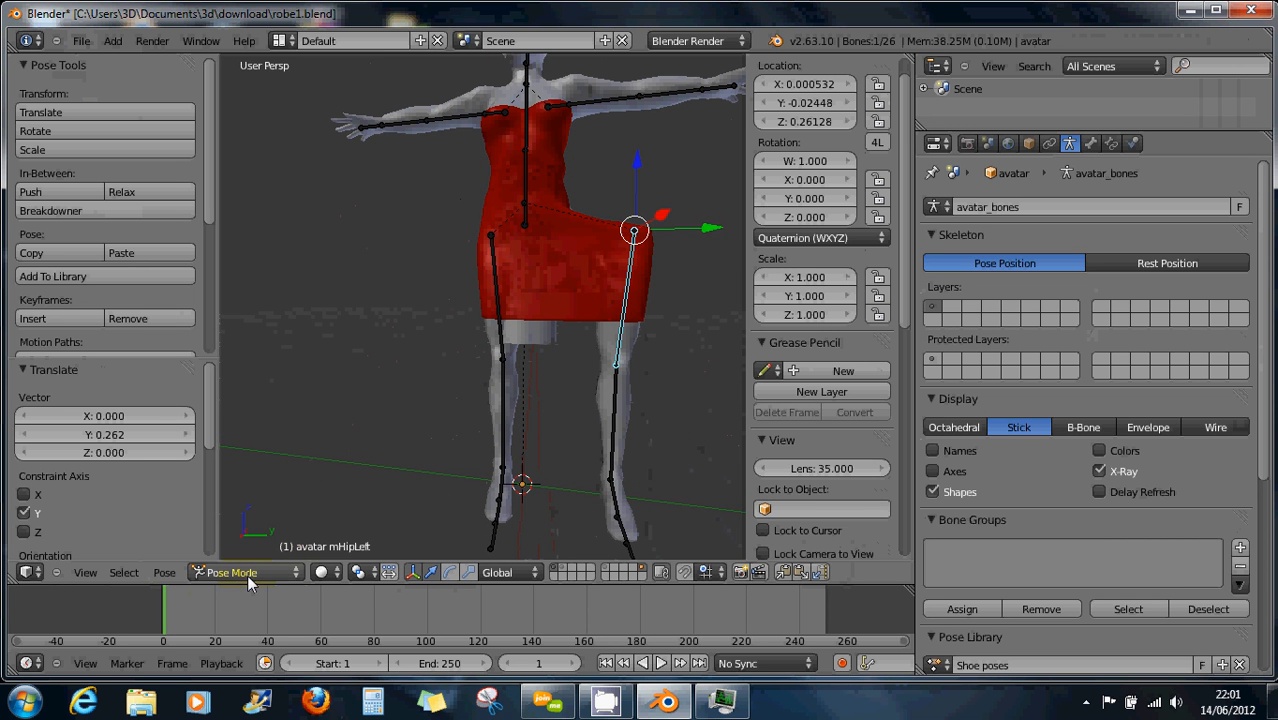
pyautogui.click(166, 574)
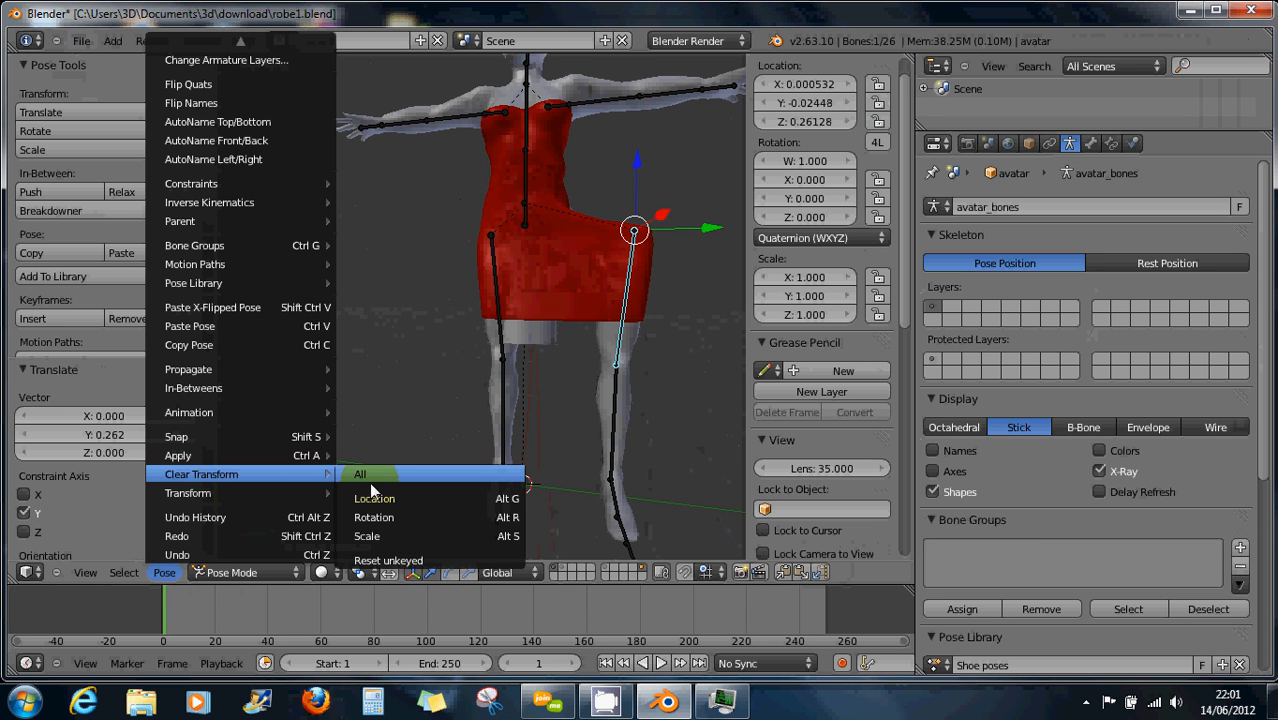
pyautogui.click(380, 500)
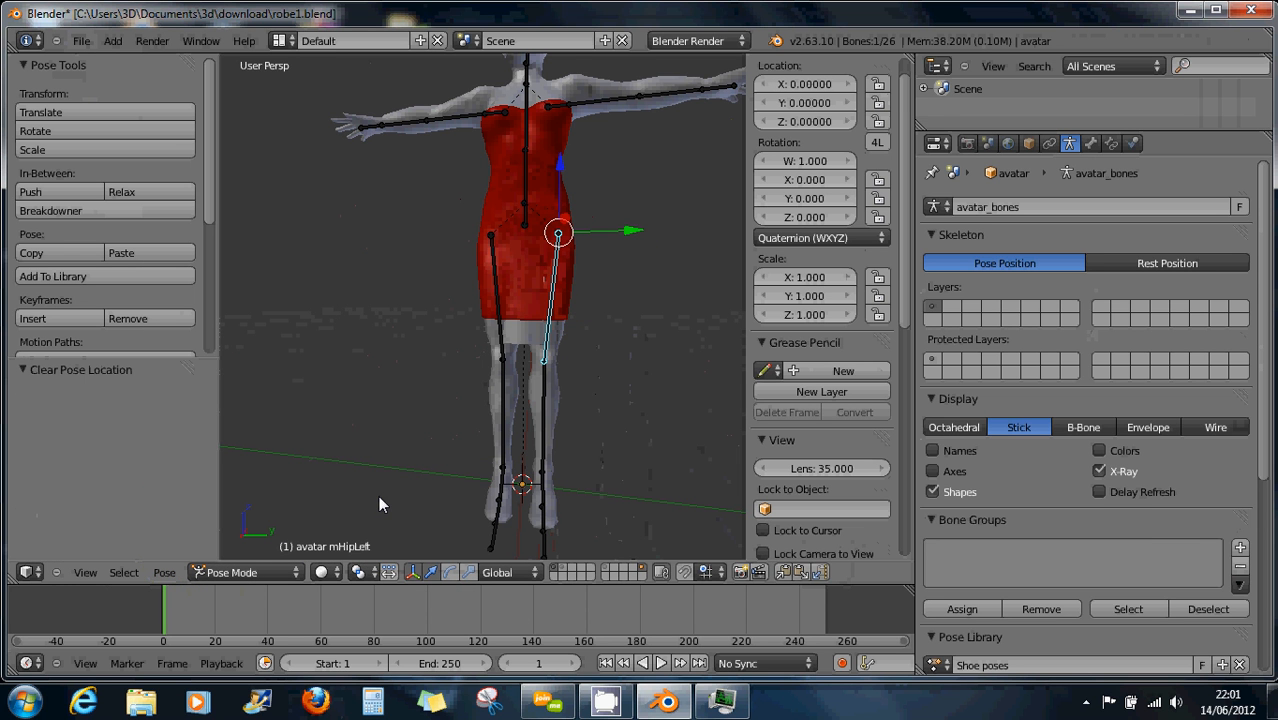
# Show the Clear Transform options for the armature's left hip bone
pyautogui.click(161, 575)
pyautogui.moveTo(263, 459)
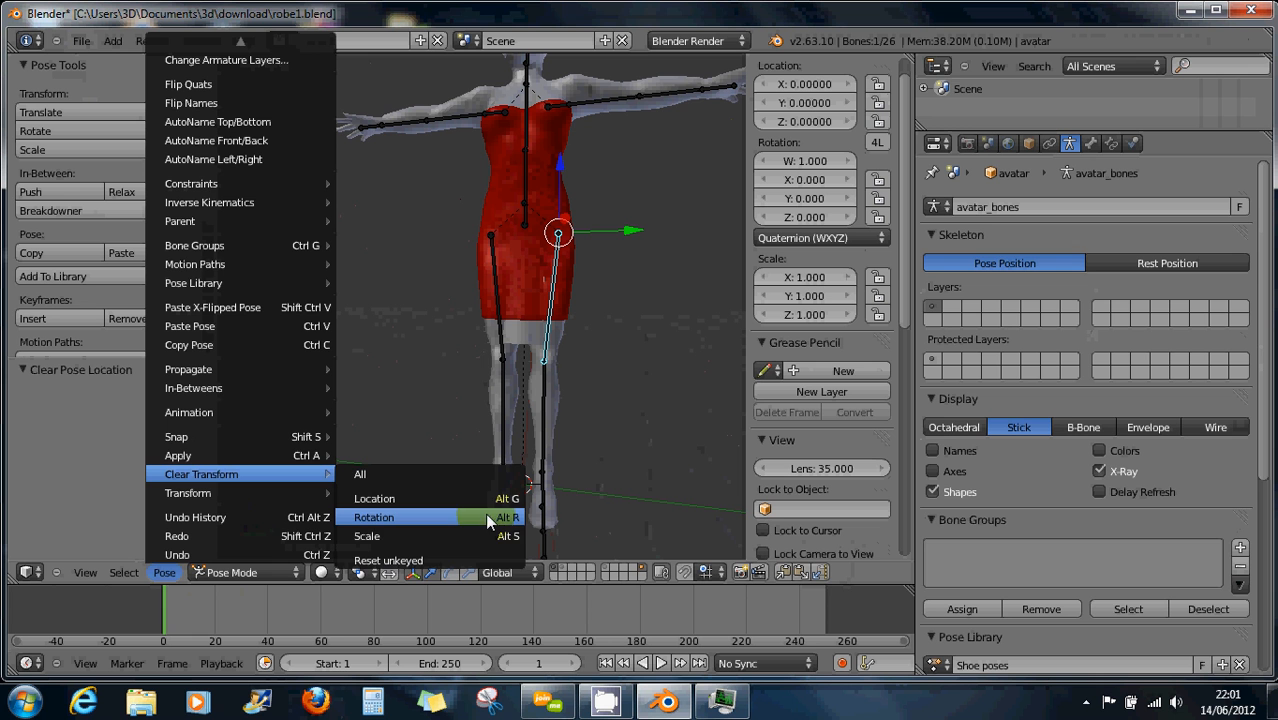
pyautogui.click(476, 538)
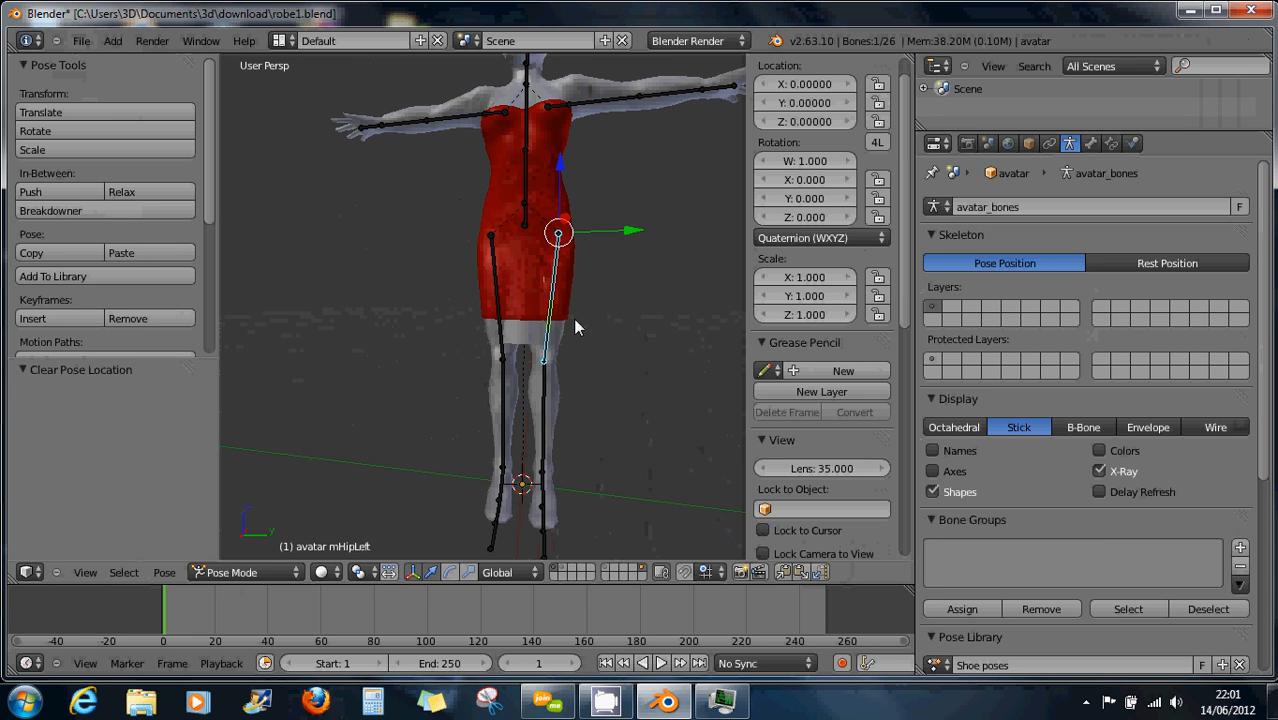
# Select the dress, switch it to Weight Paint mode, and look through the weight commands
pyautogui.rightClick(519, 275)
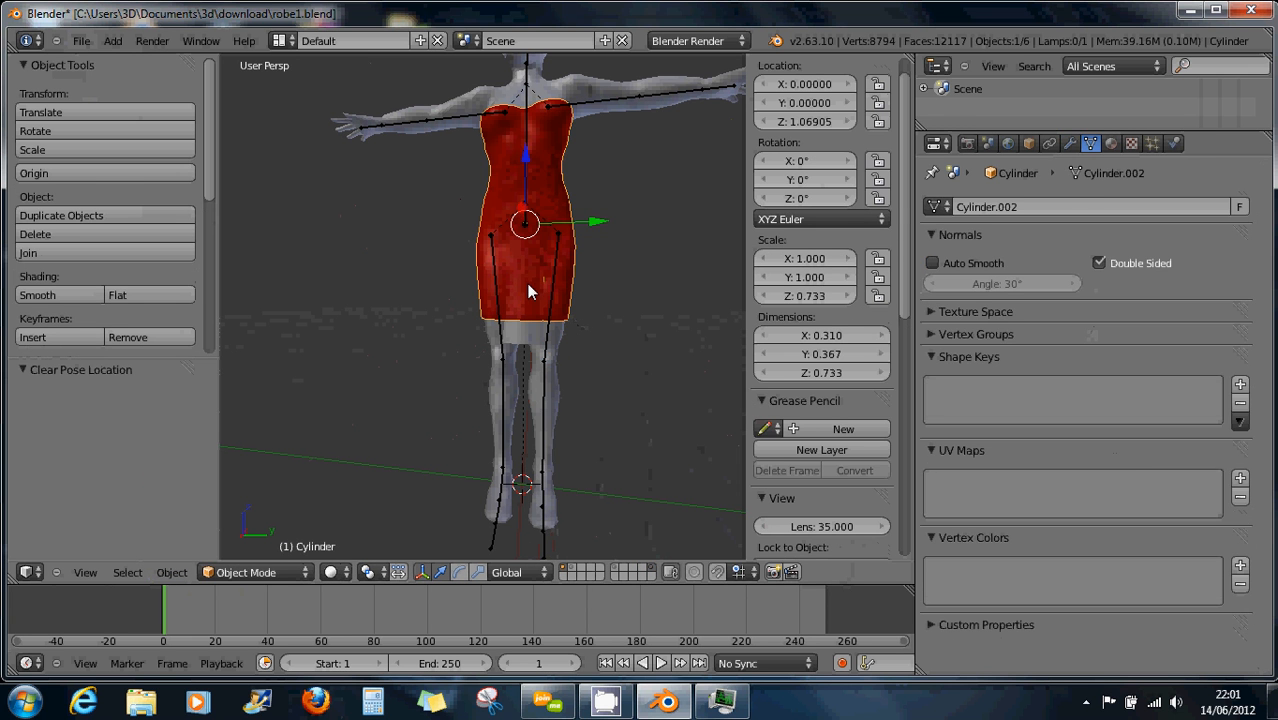
pyautogui.click(214, 578)
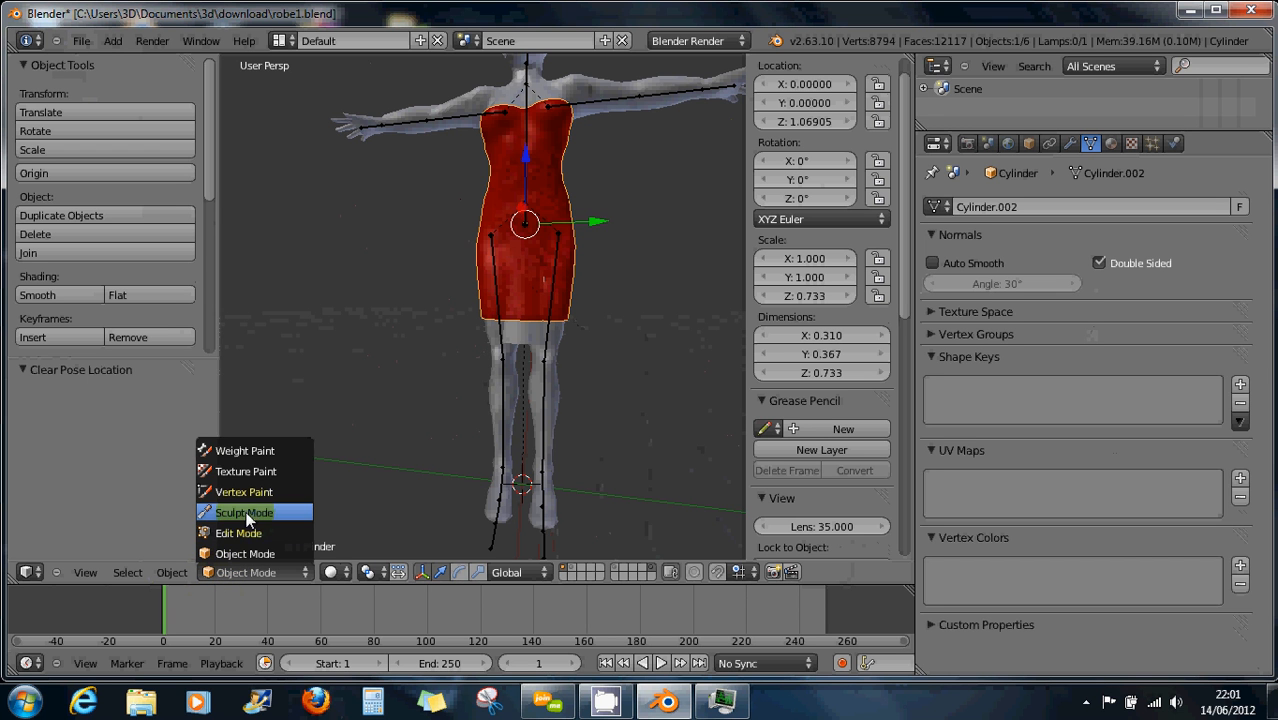
pyautogui.click(257, 452)
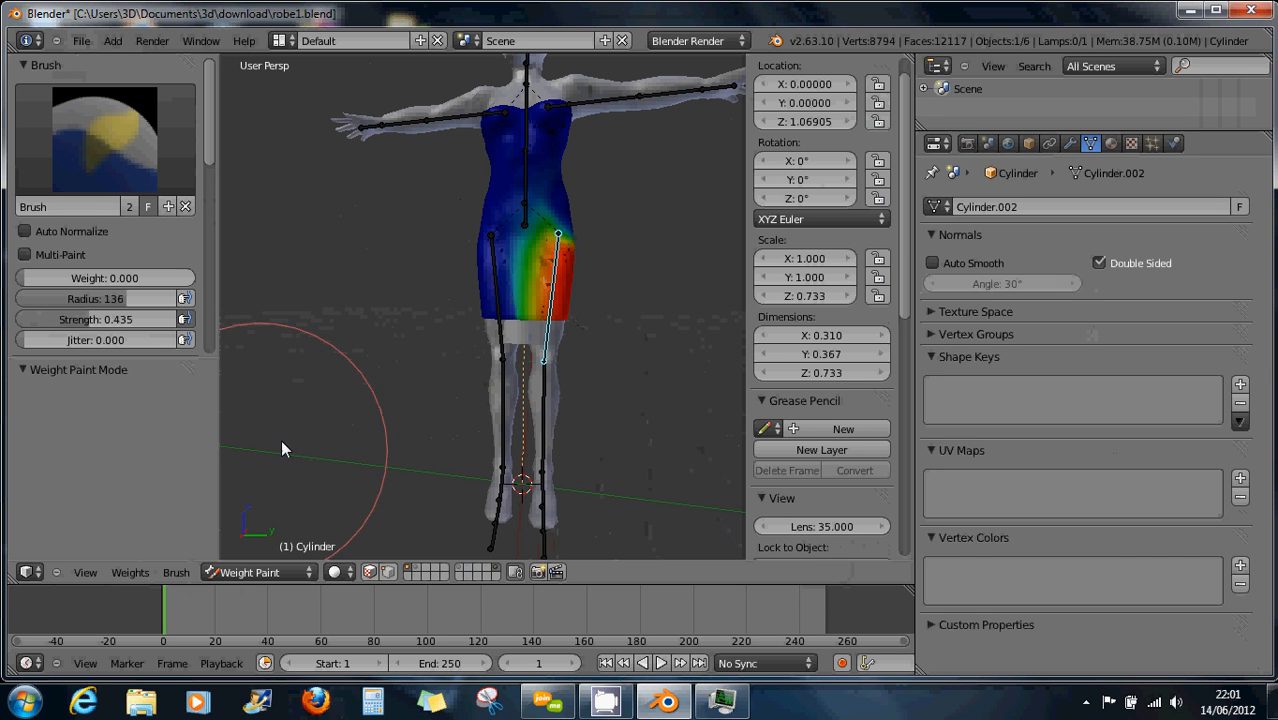
pyautogui.scroll(4, 513, 315)
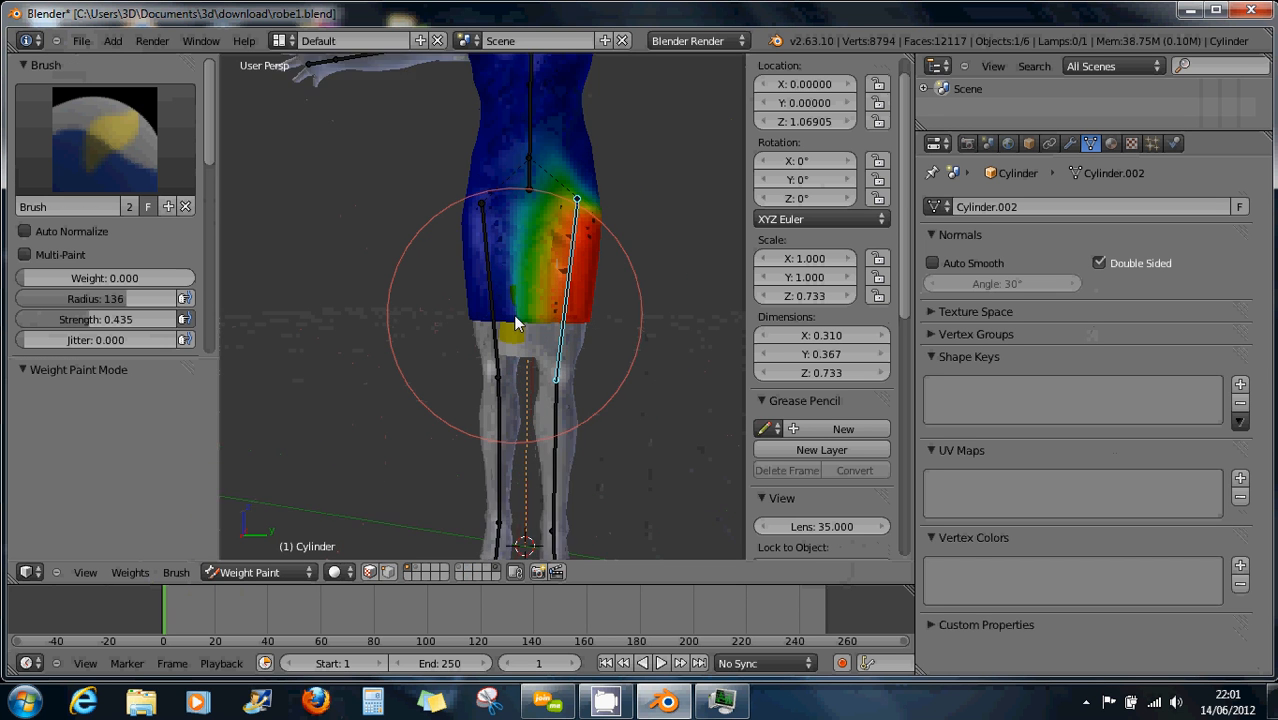
pyautogui.click(117, 572)
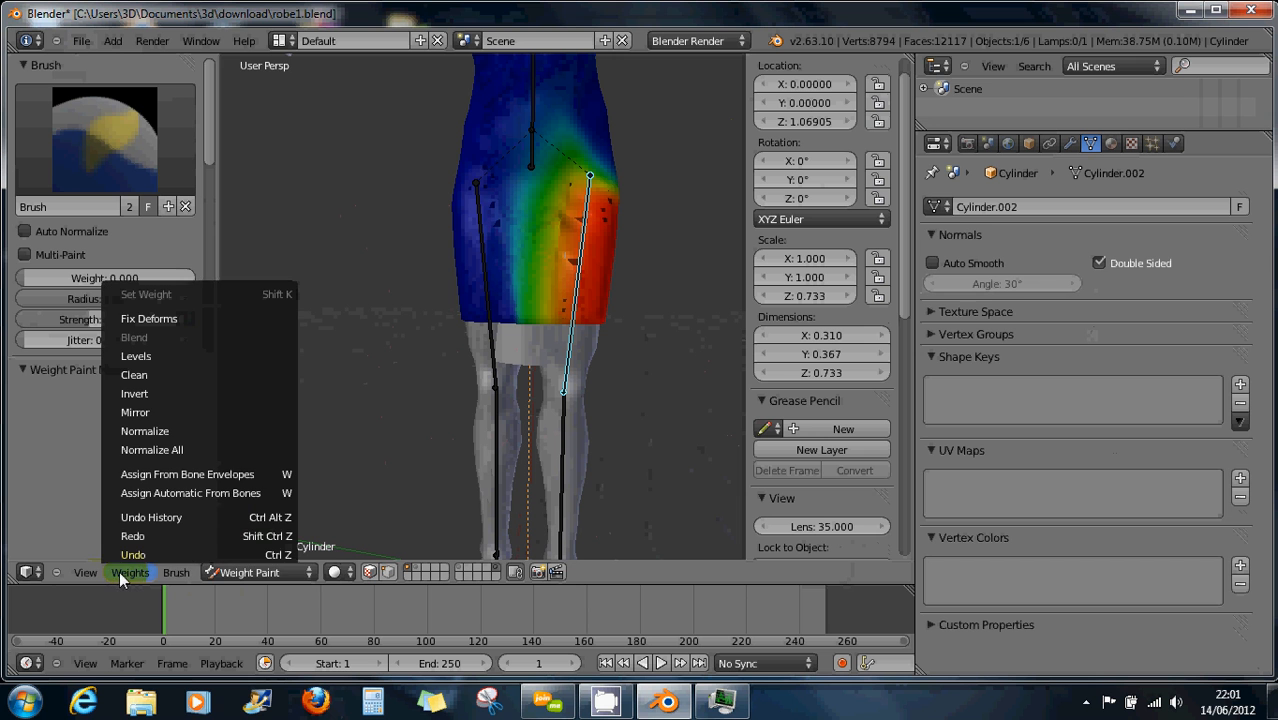
pyautogui.click(182, 573)
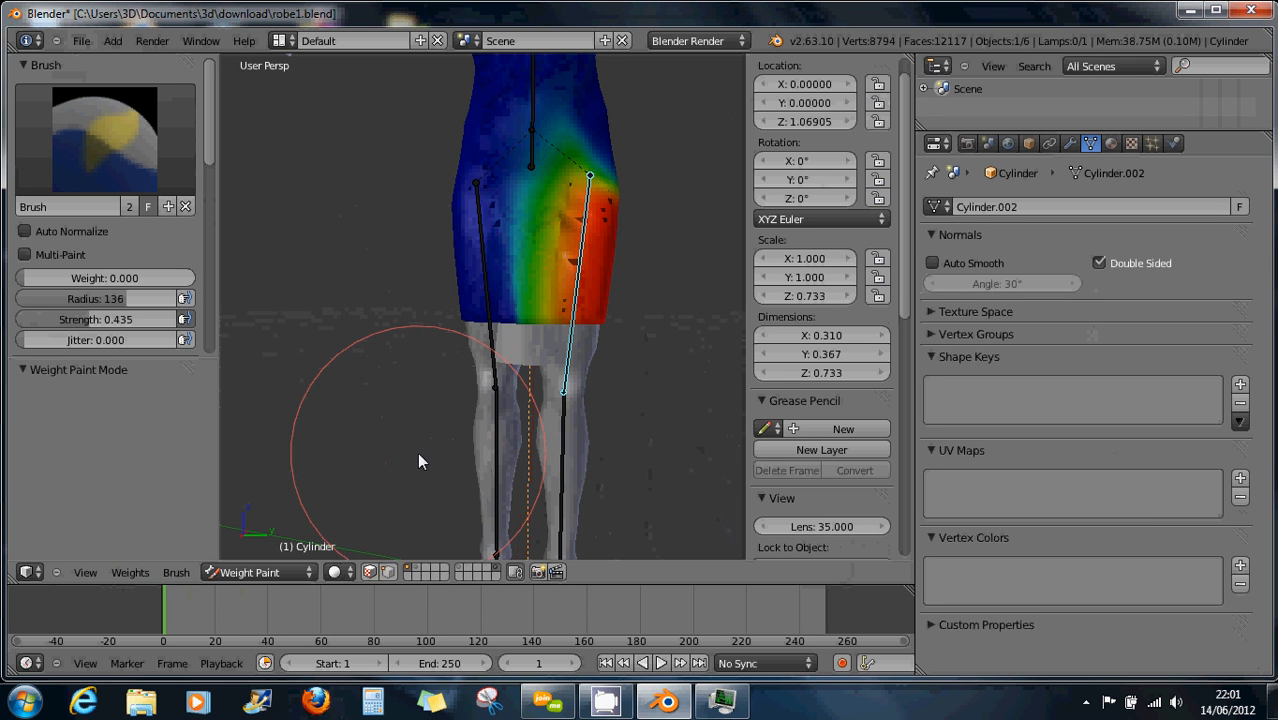
# Select the right hip bone and rotate it about -50.6° around the global Y axis
pyautogui.moveTo(488, 348)
pyautogui.mouseDown()
pyautogui.moveTo(528, 335)
pyautogui.moveTo(505, 342)
pyautogui.moveTo(481, 324)
pyautogui.moveTo(493, 313)
pyautogui.mouseUp()
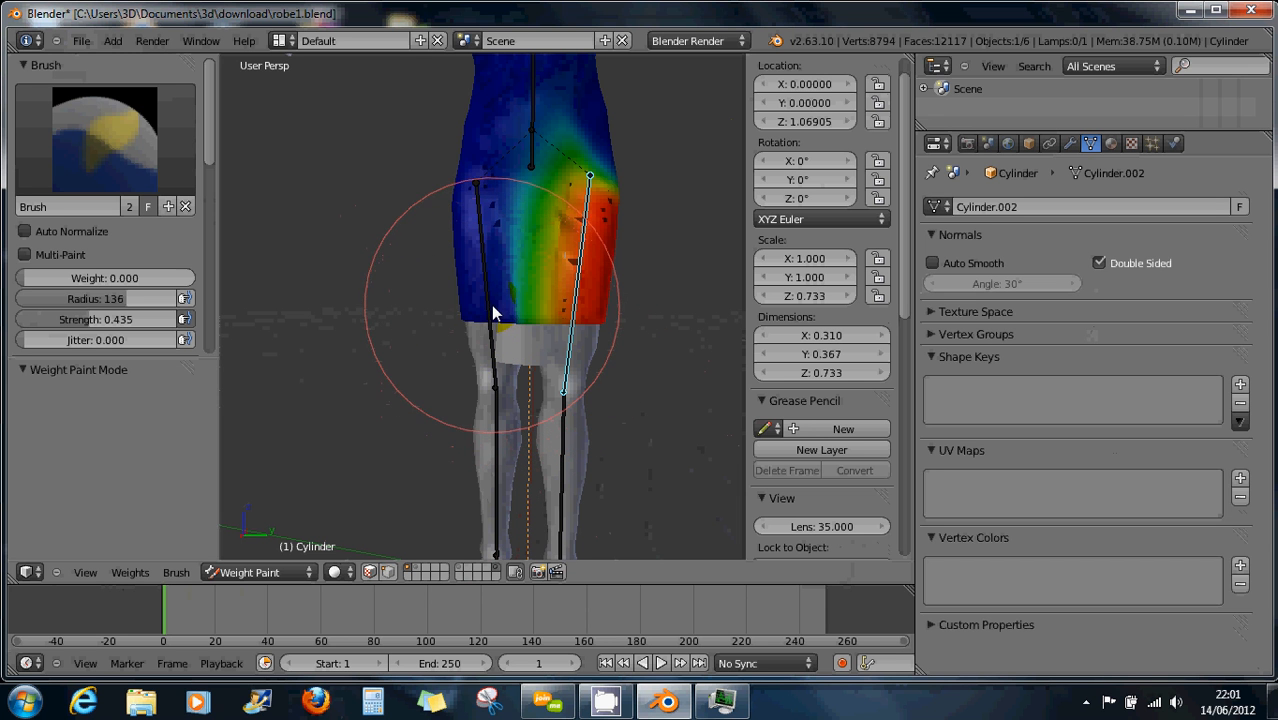
pyautogui.rightClick(493, 313)
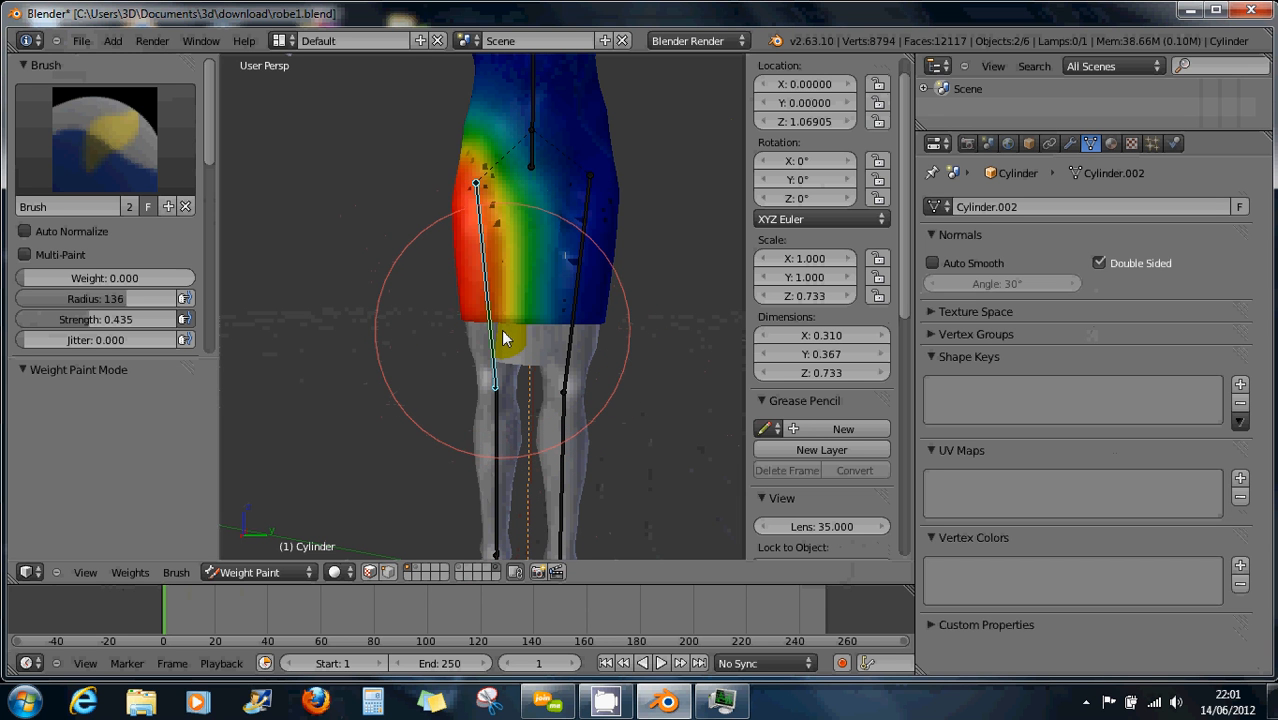
pyautogui.press('r')
pyautogui.press('y')
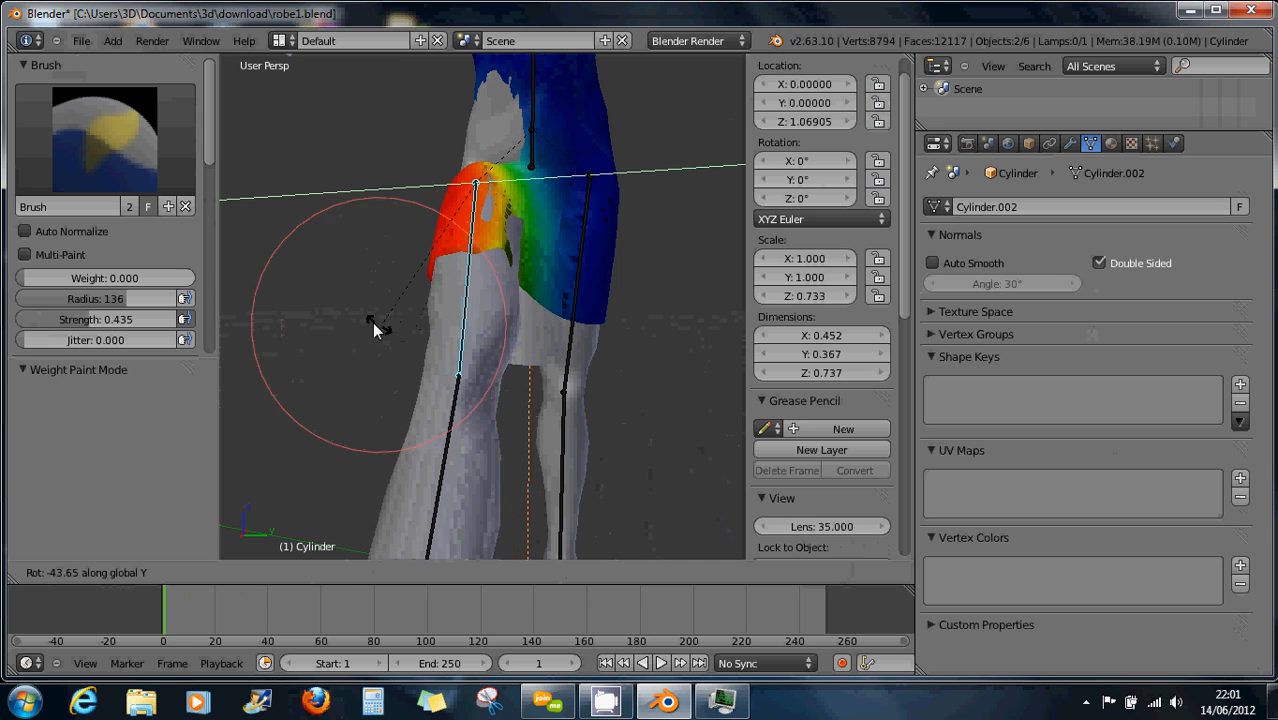
pyautogui.click(360, 319)
# Paint zero weight for the right hip bone on the lower front of the dress, above the raised thigh
pyautogui.moveTo(513, 414)
pyautogui.mouseDown(button='middle')
pyautogui.moveTo(483, 378)
pyautogui.moveTo(519, 381)
pyautogui.moveTo(656, 328)
pyautogui.moveTo(648, 280)
pyautogui.moveTo(596, 403)
pyautogui.mouseUp(button='middle')
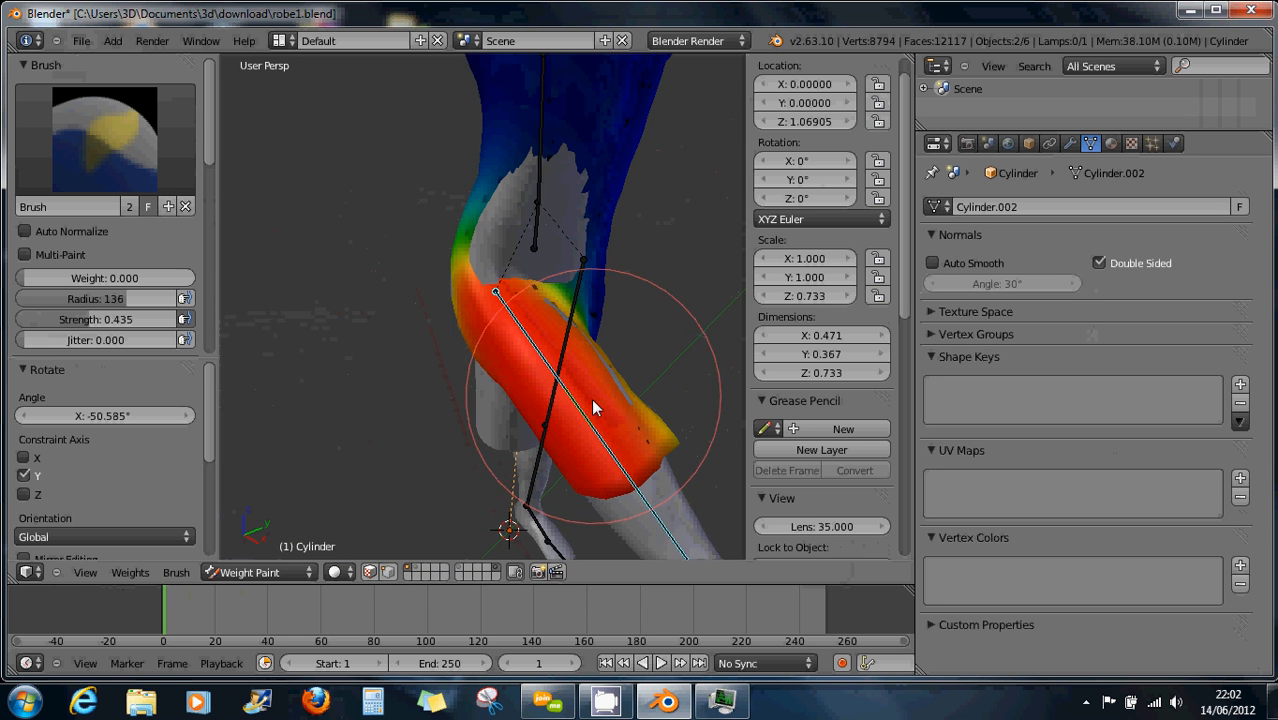
pyautogui.click(541, 199)
pyautogui.moveTo(537, 196); pyautogui.dragTo(525, 193)
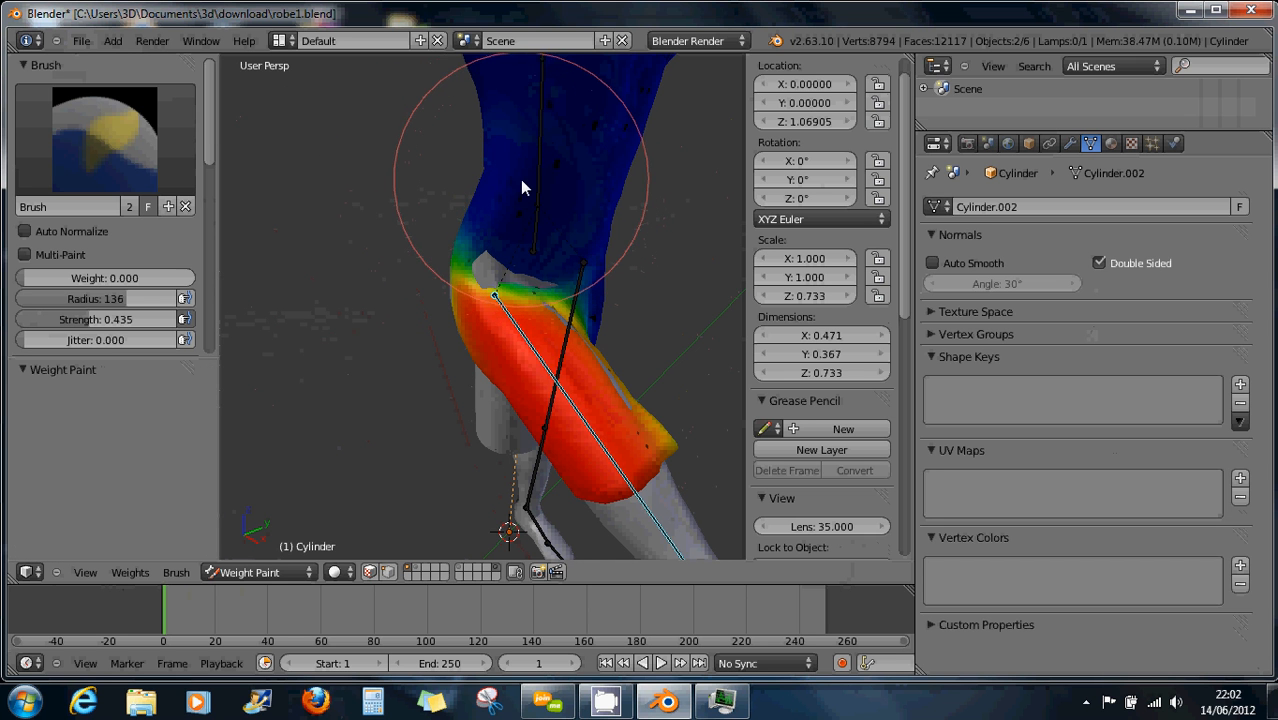
pyautogui.scroll(1, 521, 181)
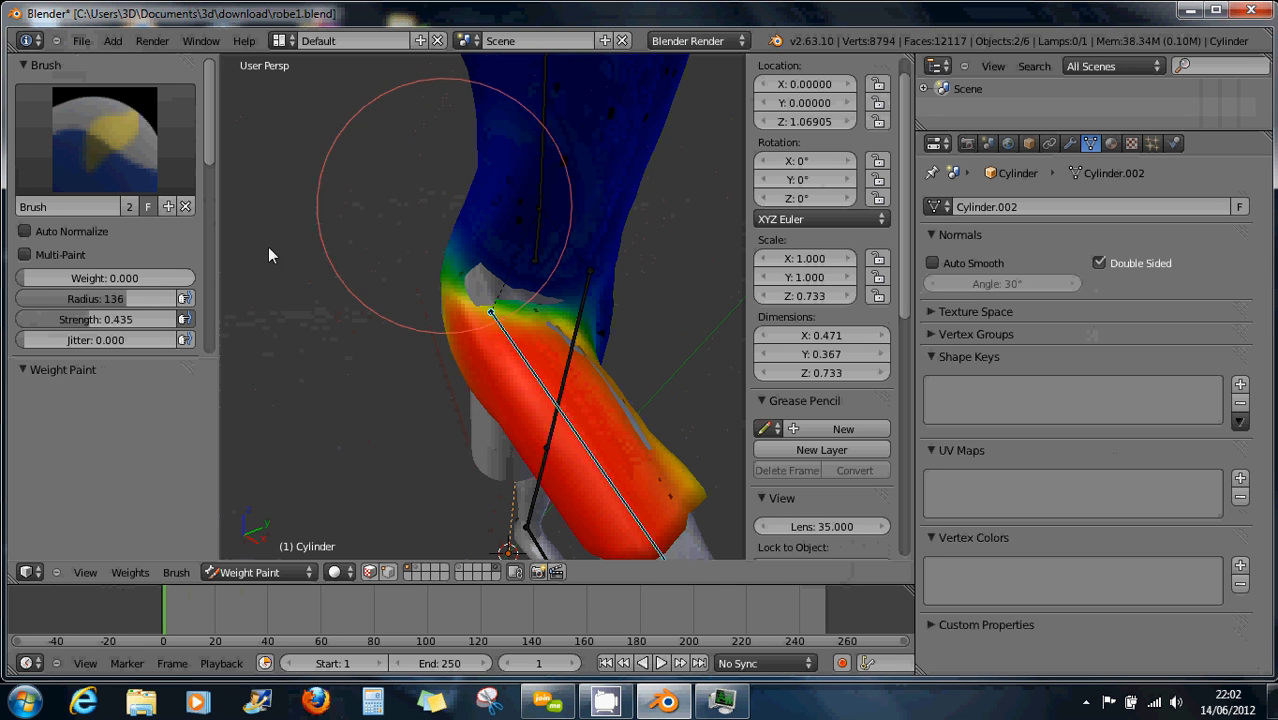
# Set the brush strength to 0.137 and dab zero weight over the right hip crease and the front near the left thigh
pyautogui.moveTo(87, 319); pyautogui.dragTo(42, 320)
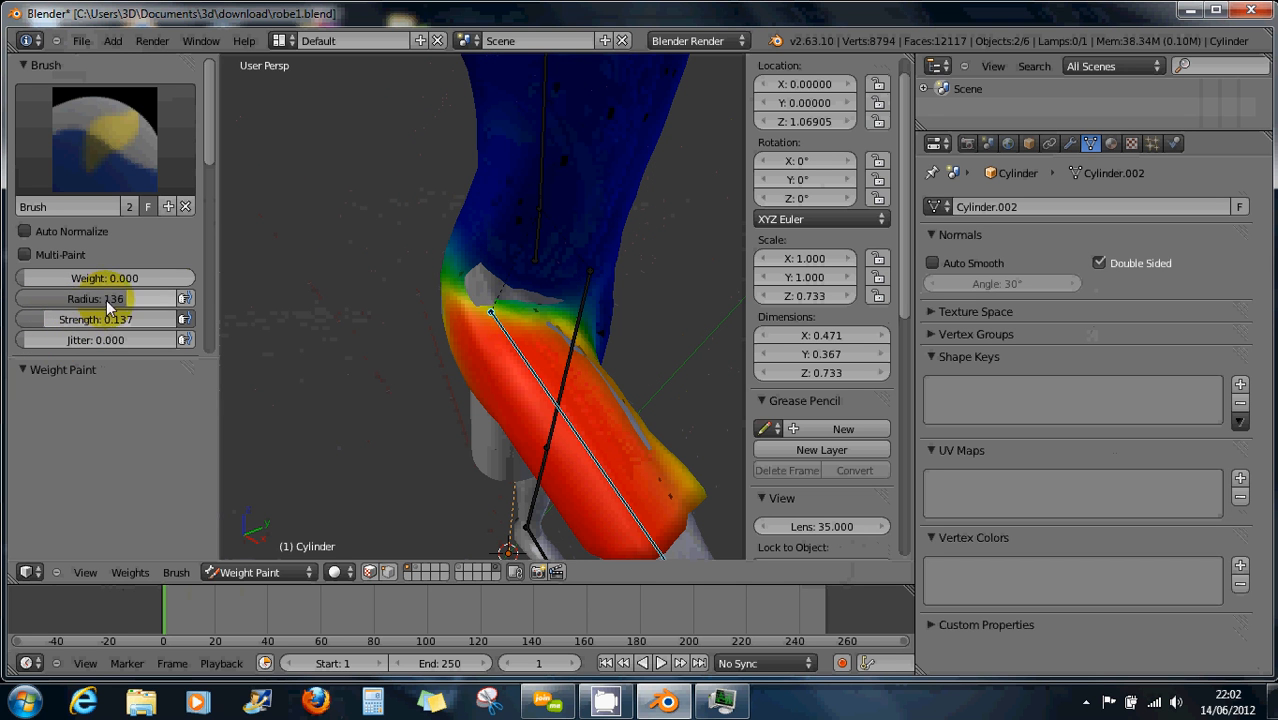
pyautogui.click(536, 214)
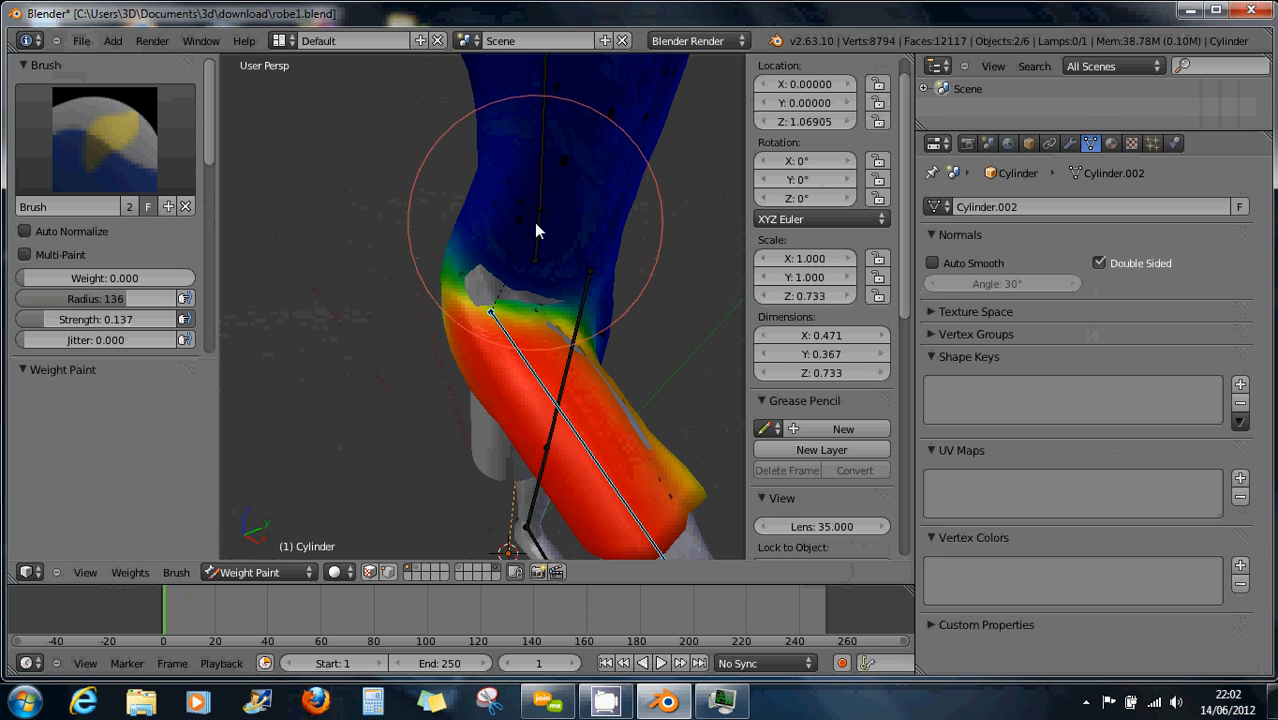
pyautogui.click(531, 228)
pyautogui.click(516, 235)
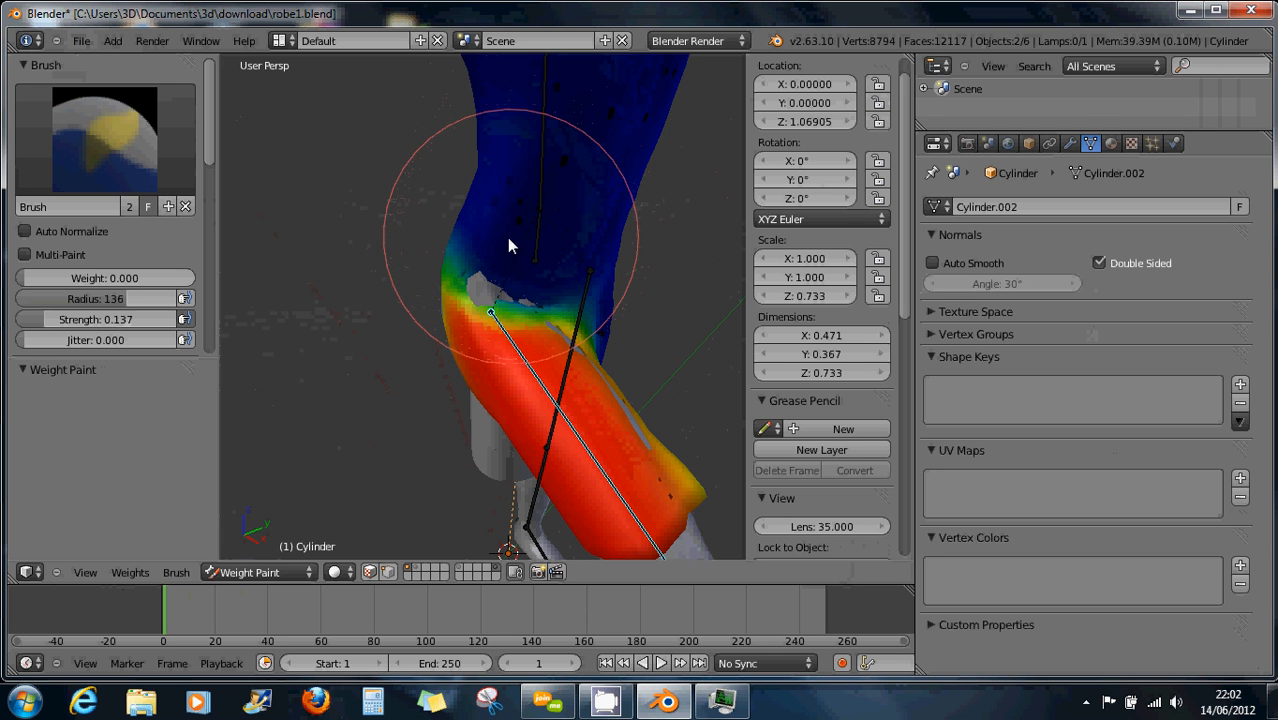
pyautogui.click(503, 235)
pyautogui.click(499, 236)
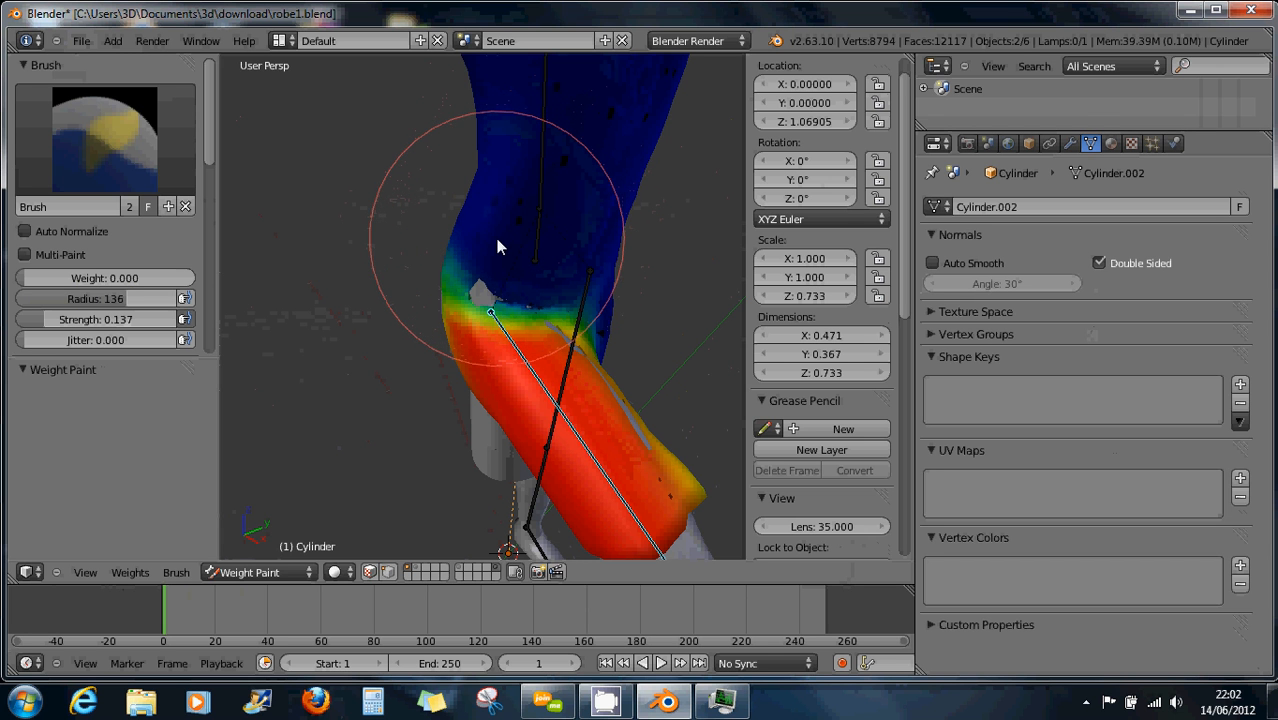
pyautogui.click(497, 240)
pyautogui.click(493, 238)
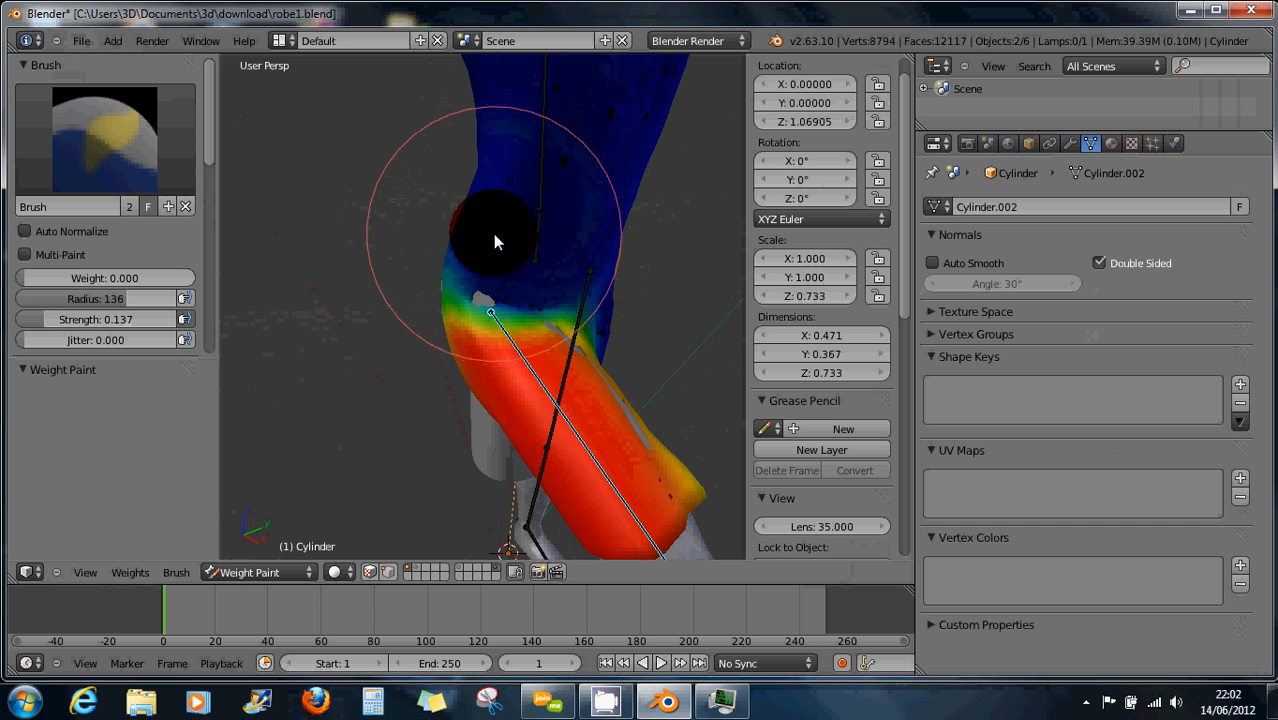
pyautogui.click(490, 242)
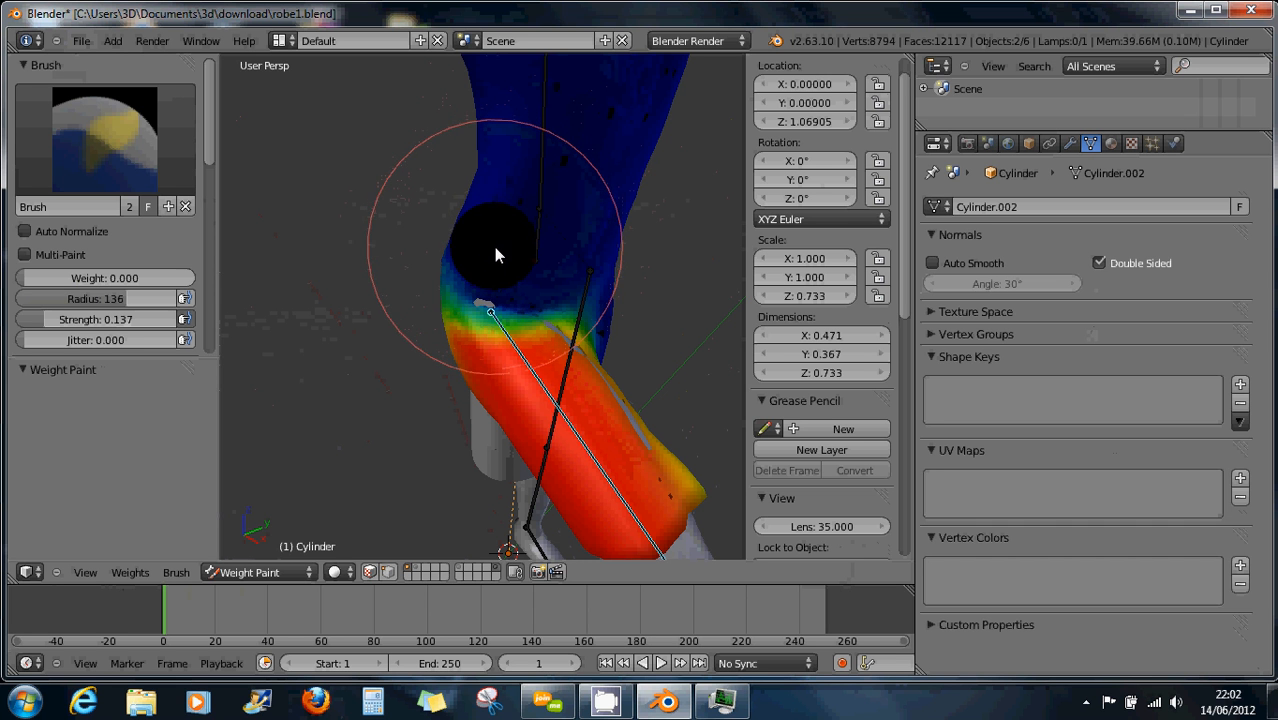
pyautogui.click(497, 249)
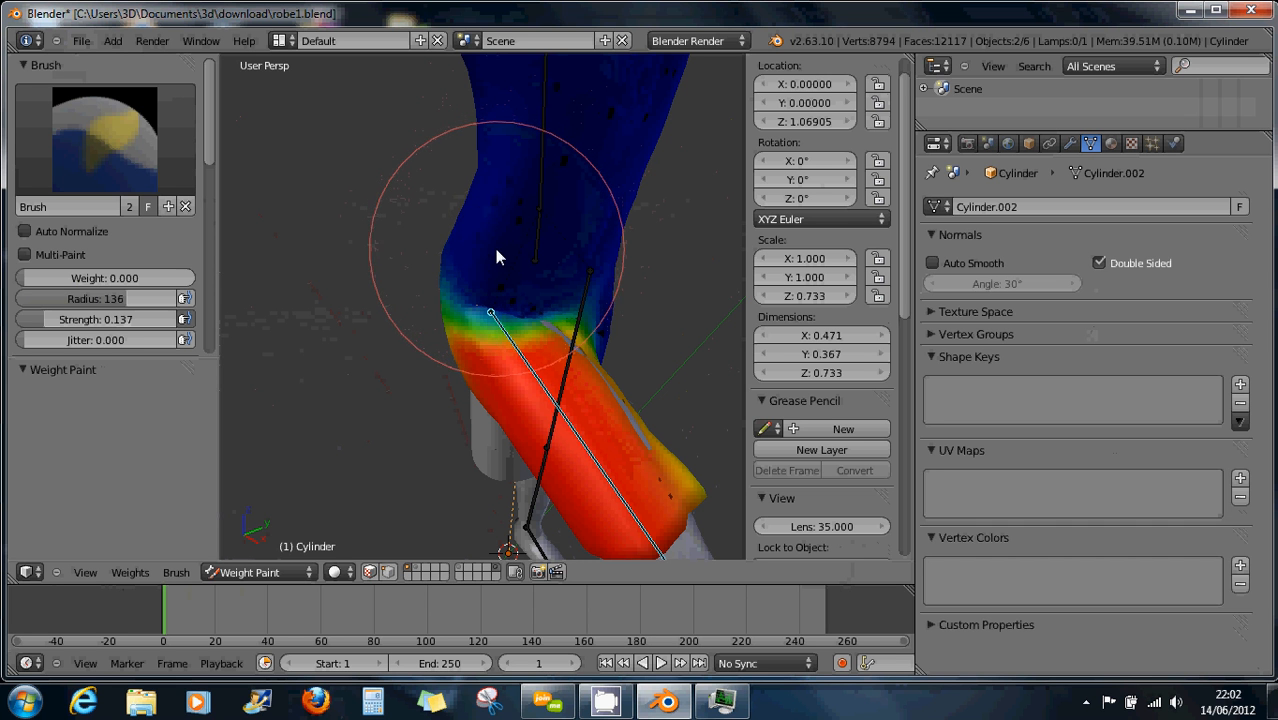
pyautogui.moveTo(619, 242)
pyautogui.mouseDown(button='middle')
pyautogui.moveTo(402, 191)
pyautogui.moveTo(405, 224)
pyautogui.mouseUp(button='middle')
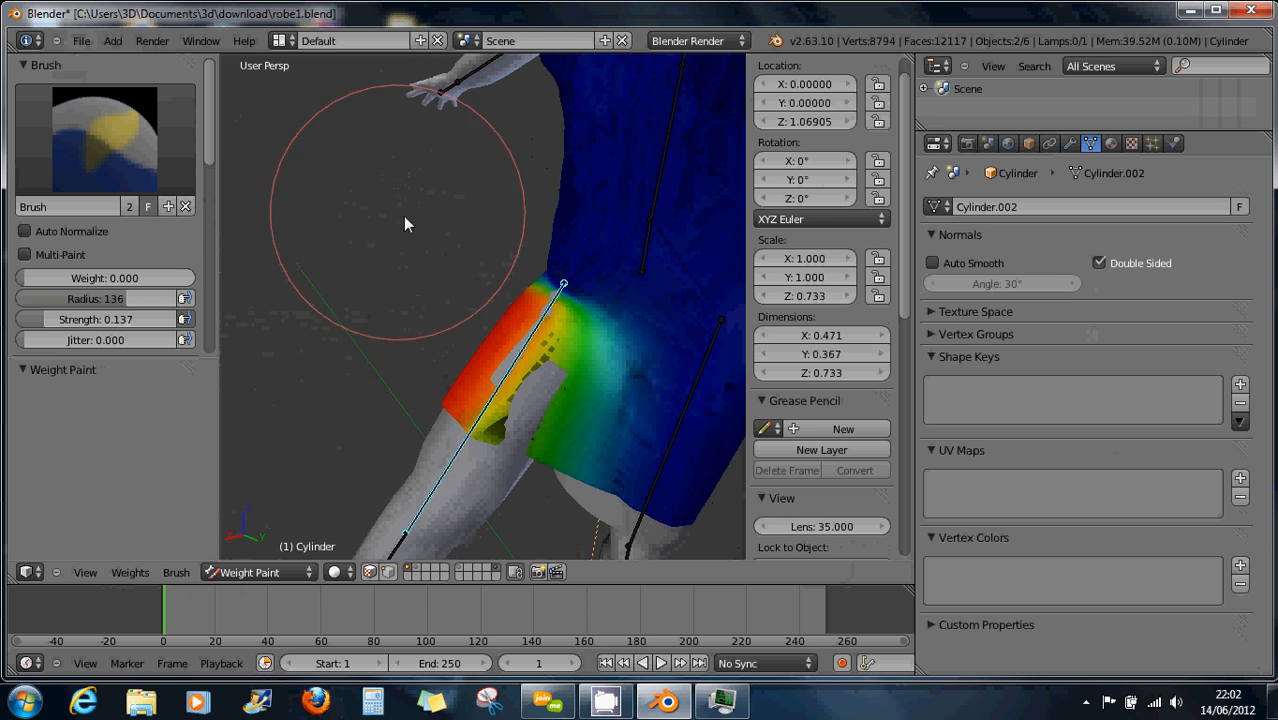
pyautogui.click(680, 463)
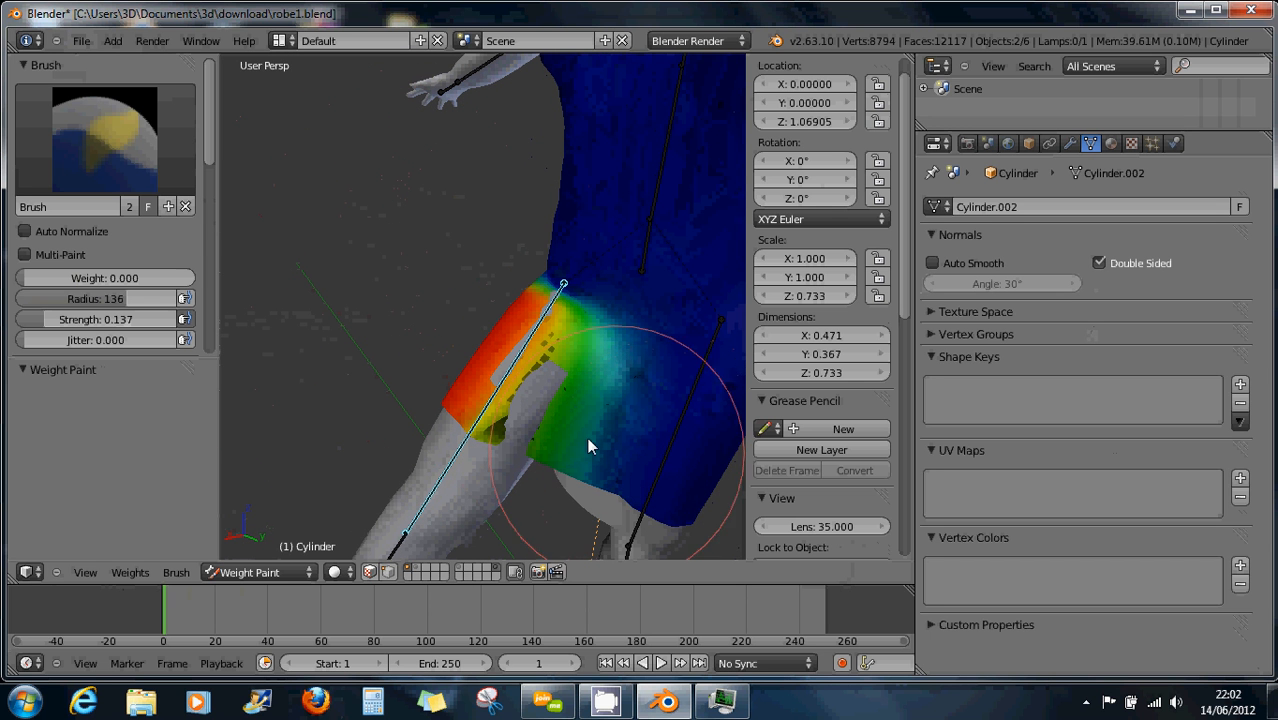
# Set the brush weight to 0.787 and dab it on the dress along the outer right thigh
pyautogui.moveTo(588, 441)
pyautogui.mouseDown()
pyautogui.moveTo(526, 391)
pyautogui.moveTo(239, 321)
pyautogui.mouseUp()
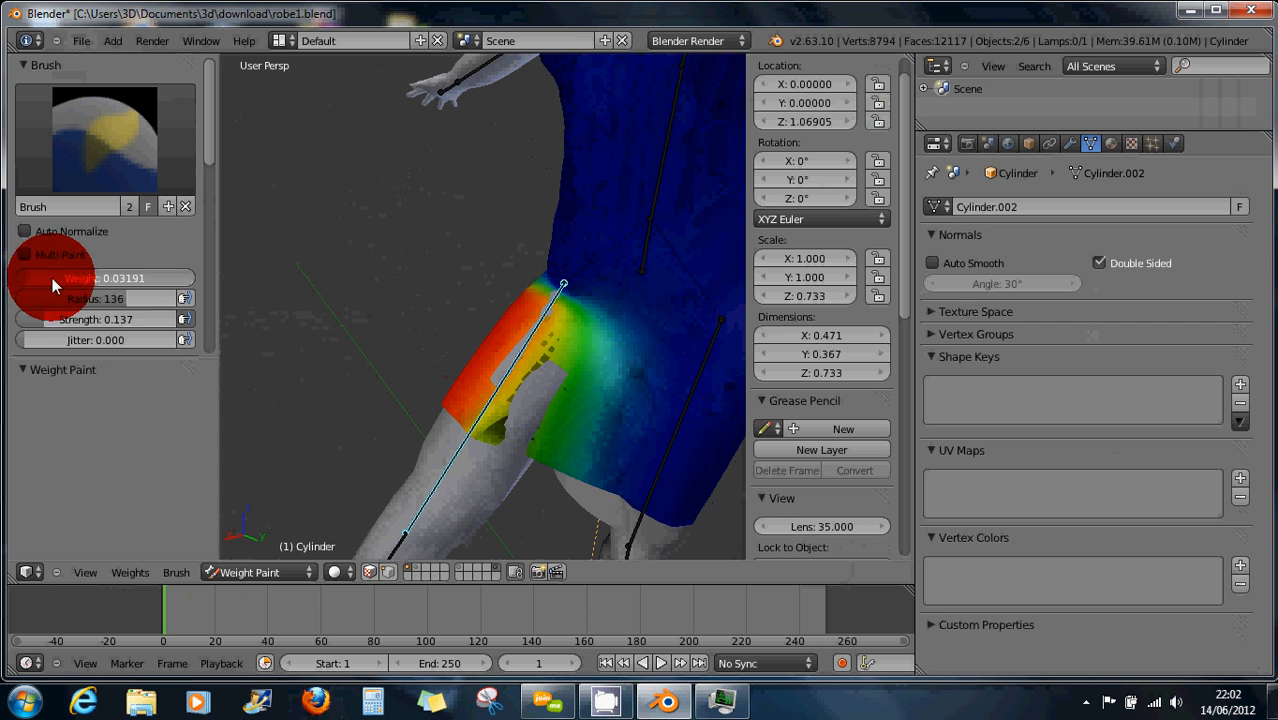
pyautogui.click(405, 344)
pyautogui.click(421, 355)
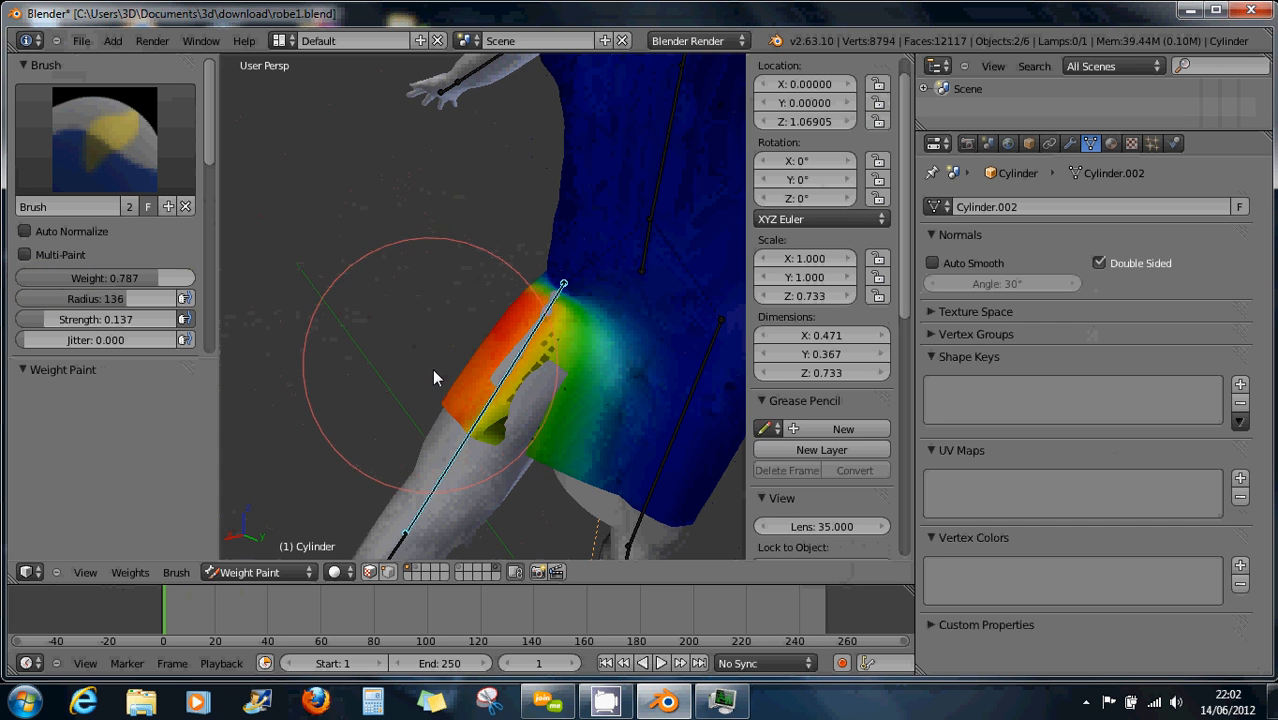
pyautogui.click(441, 386)
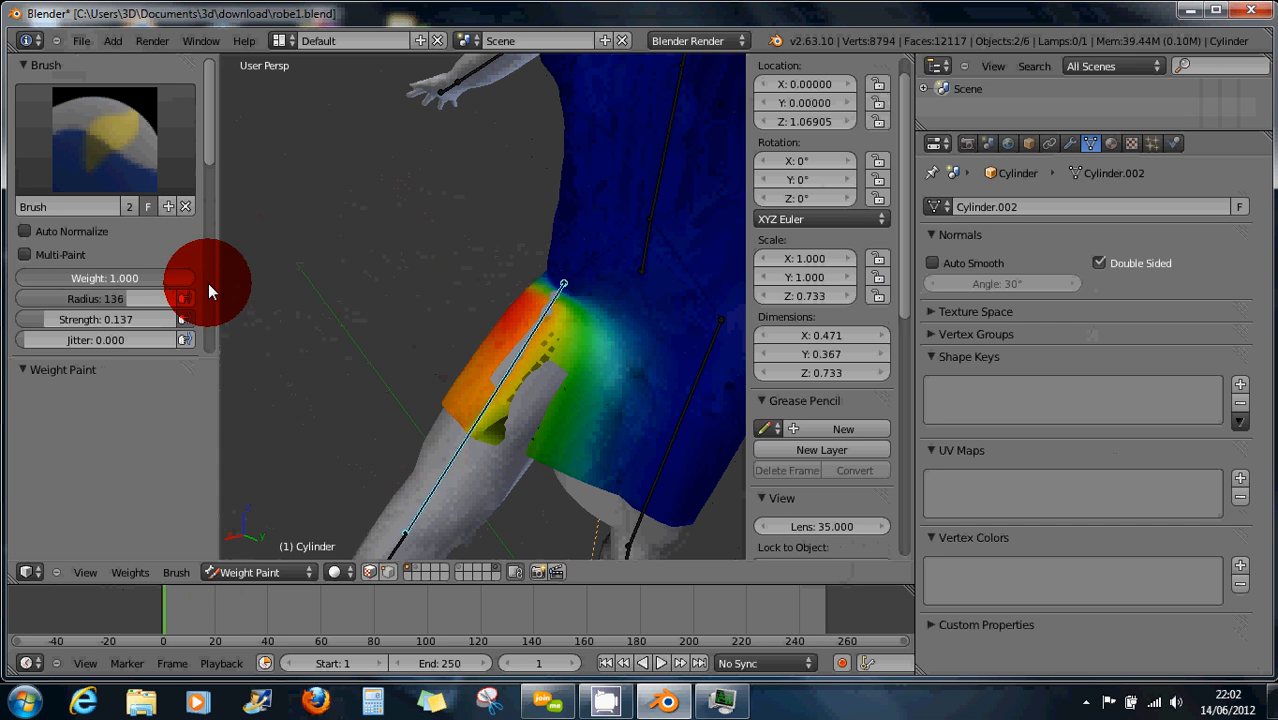
# Set the brush weight to 1.000 and paint the dress over the right thigh down to the hem
pyautogui.click(470, 425)
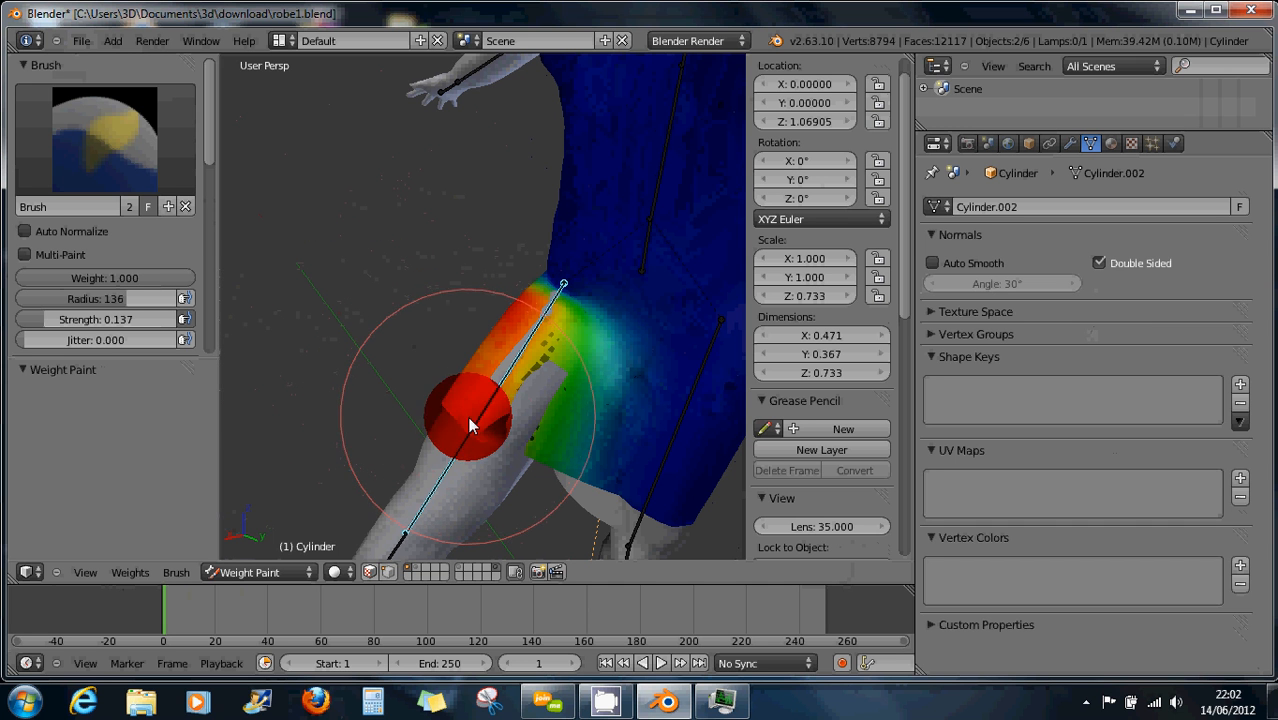
pyautogui.moveTo(470, 425)
pyautogui.mouseDown()
pyautogui.moveTo(488, 420)
pyautogui.moveTo(477, 391)
pyautogui.moveTo(500, 369)
pyautogui.moveTo(497, 413)
pyautogui.mouseUp()
pyautogui.moveTo(530, 408)
pyautogui.mouseDown(button='middle')
pyautogui.moveTo(593, 355)
pyautogui.moveTo(620, 406)
pyautogui.moveTo(577, 415)
pyautogui.mouseUp(button='middle')
pyautogui.scroll(3, 605, 412)
pyautogui.scroll(1, 574, 413)
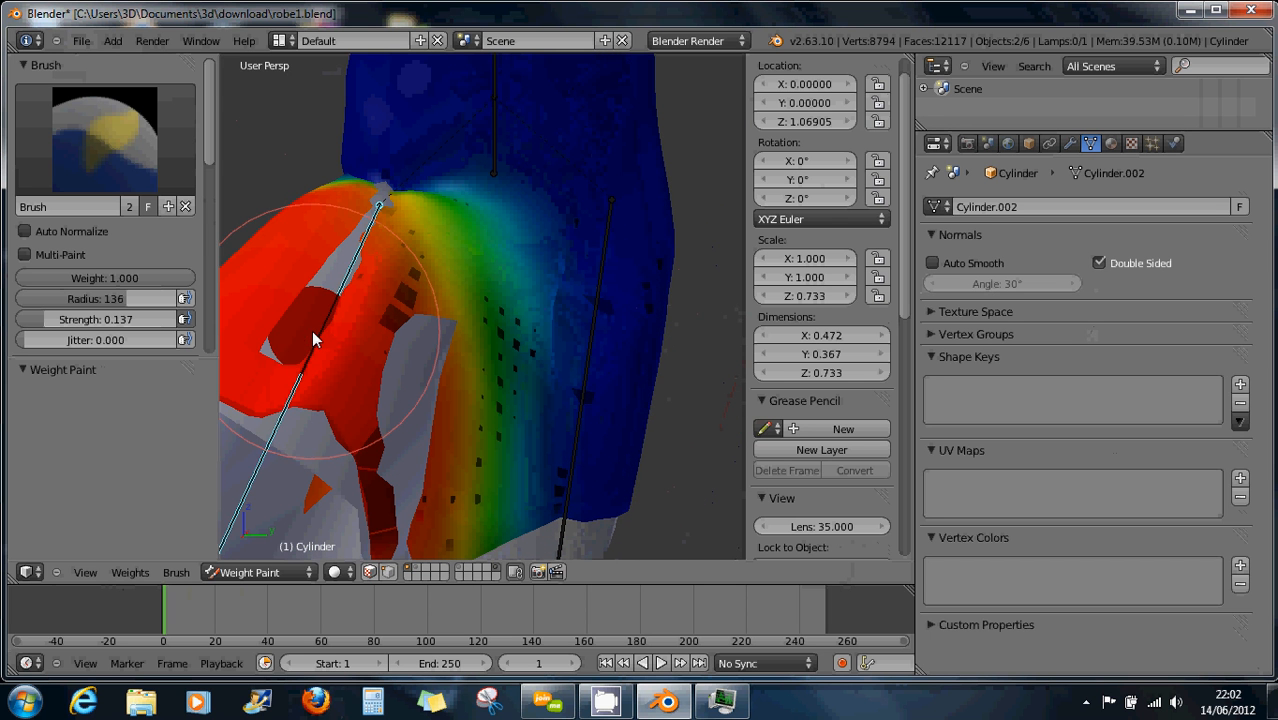
pyautogui.moveTo(313, 331); pyautogui.dragTo(306, 339)
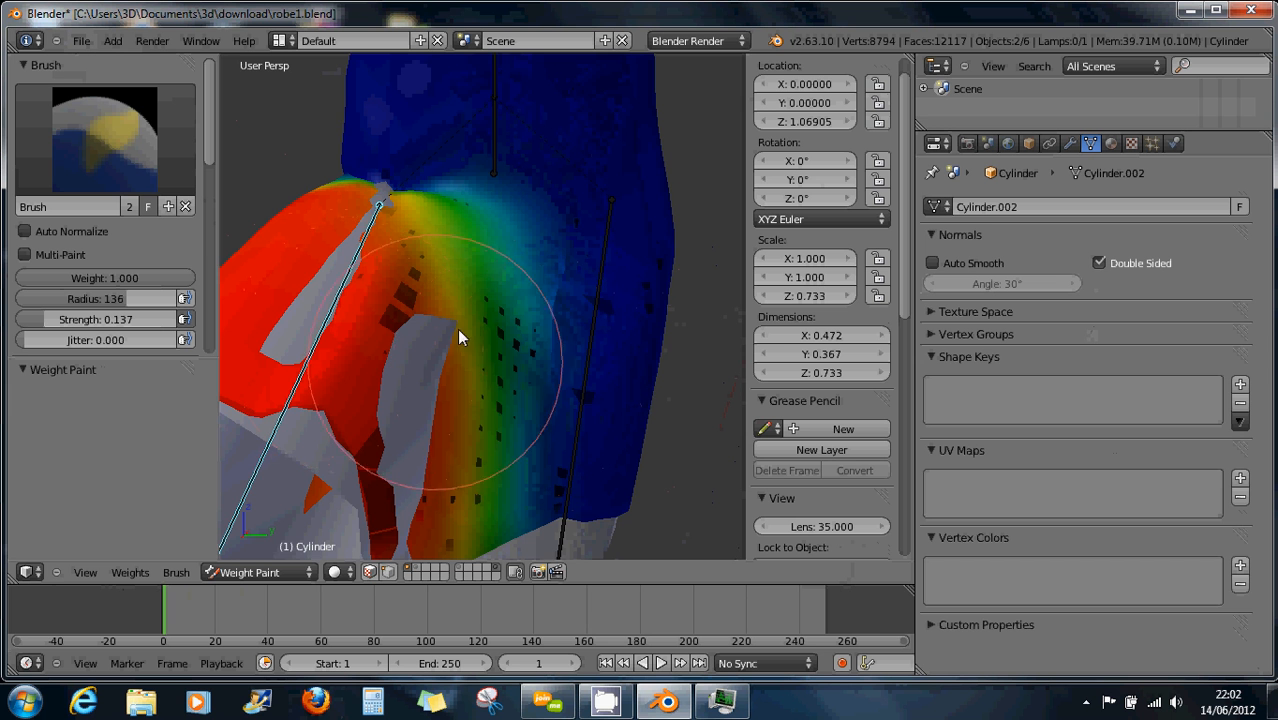
# Select the pelvis bone and paint its influence on the dress around the right thigh with weight 0.000 and strength 0.494
pyautogui.scroll(-3, 488, 312)
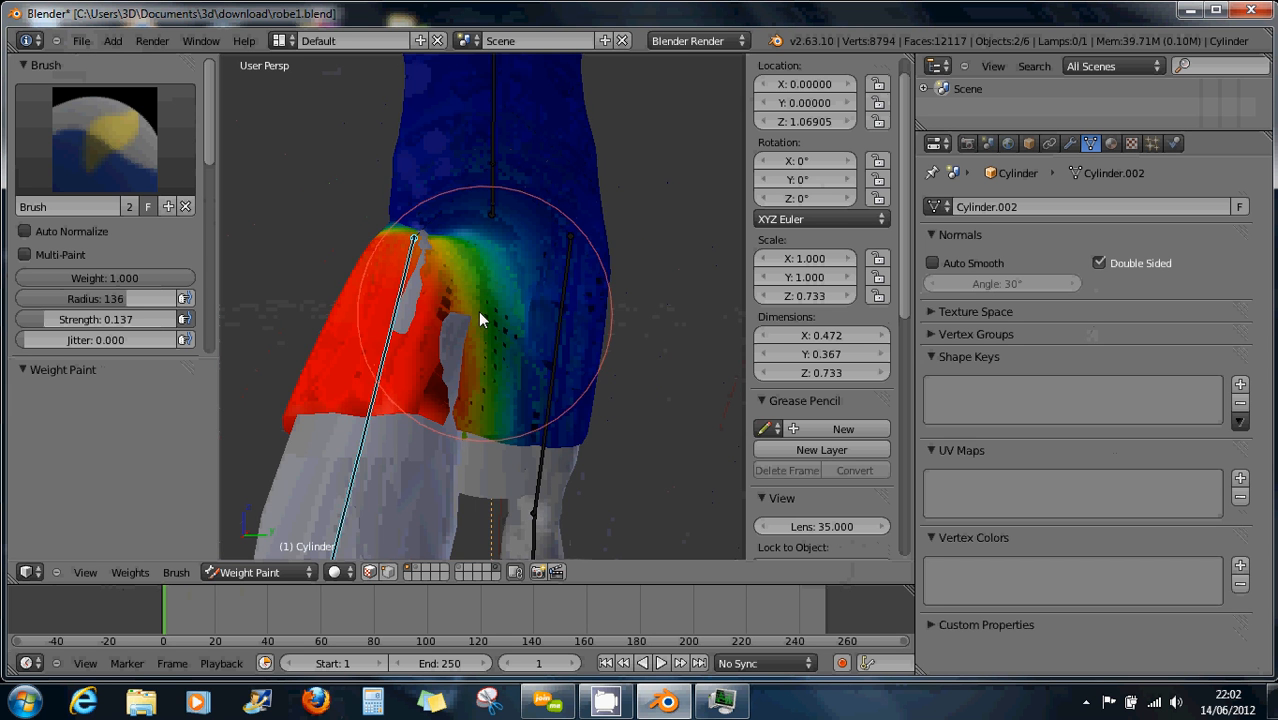
pyautogui.moveTo(478, 311); pyautogui.dragTo(442, 332, button='middle')
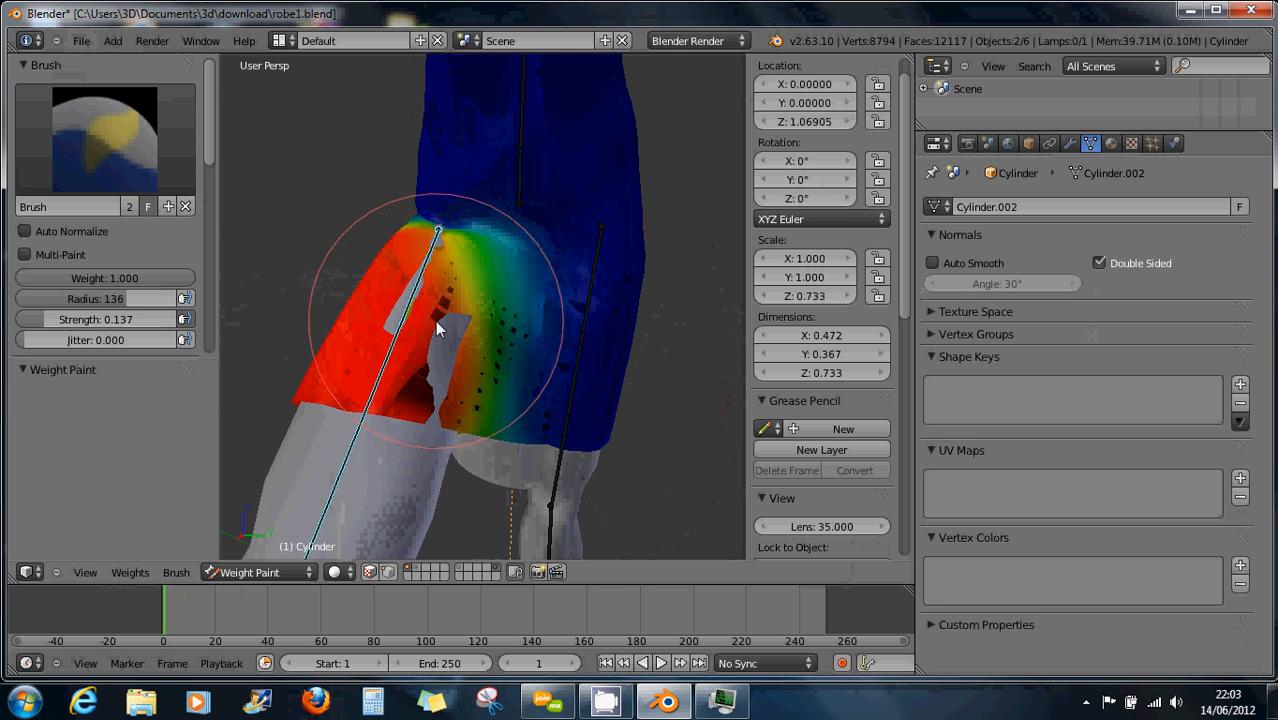
pyautogui.rightClick(521, 180)
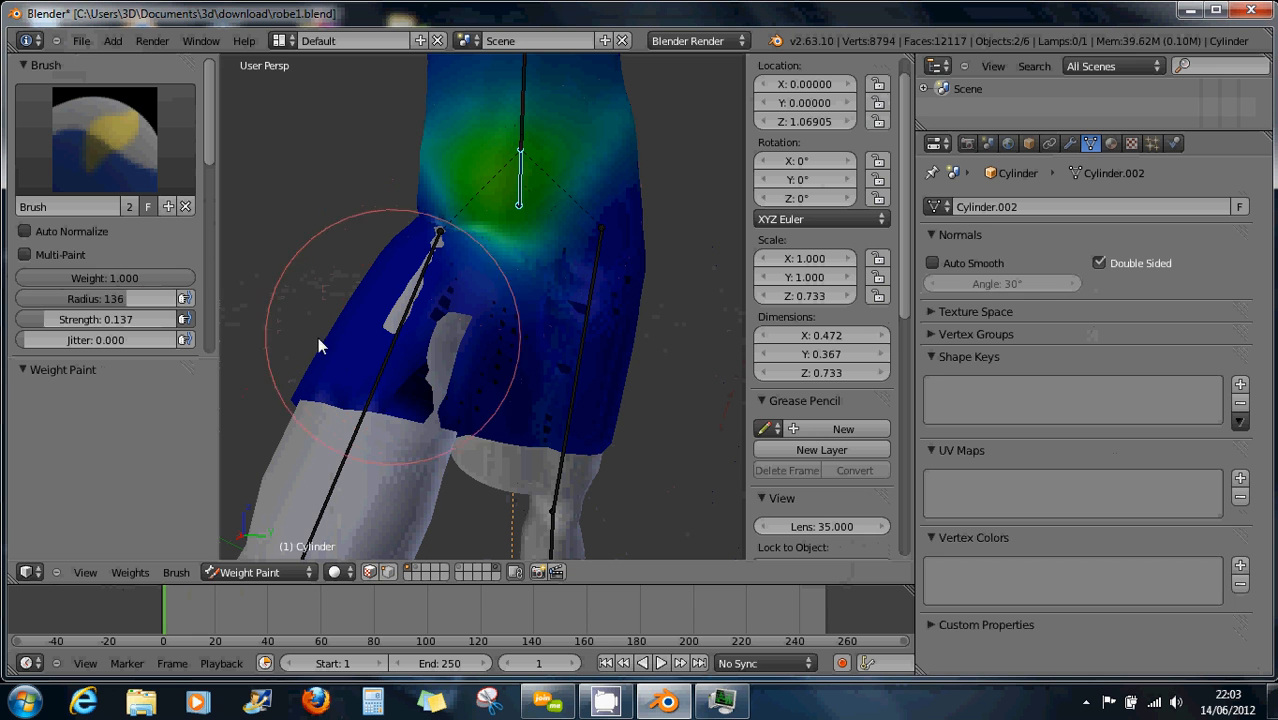
pyautogui.moveTo(160, 278); pyautogui.dragTo(14, 271)
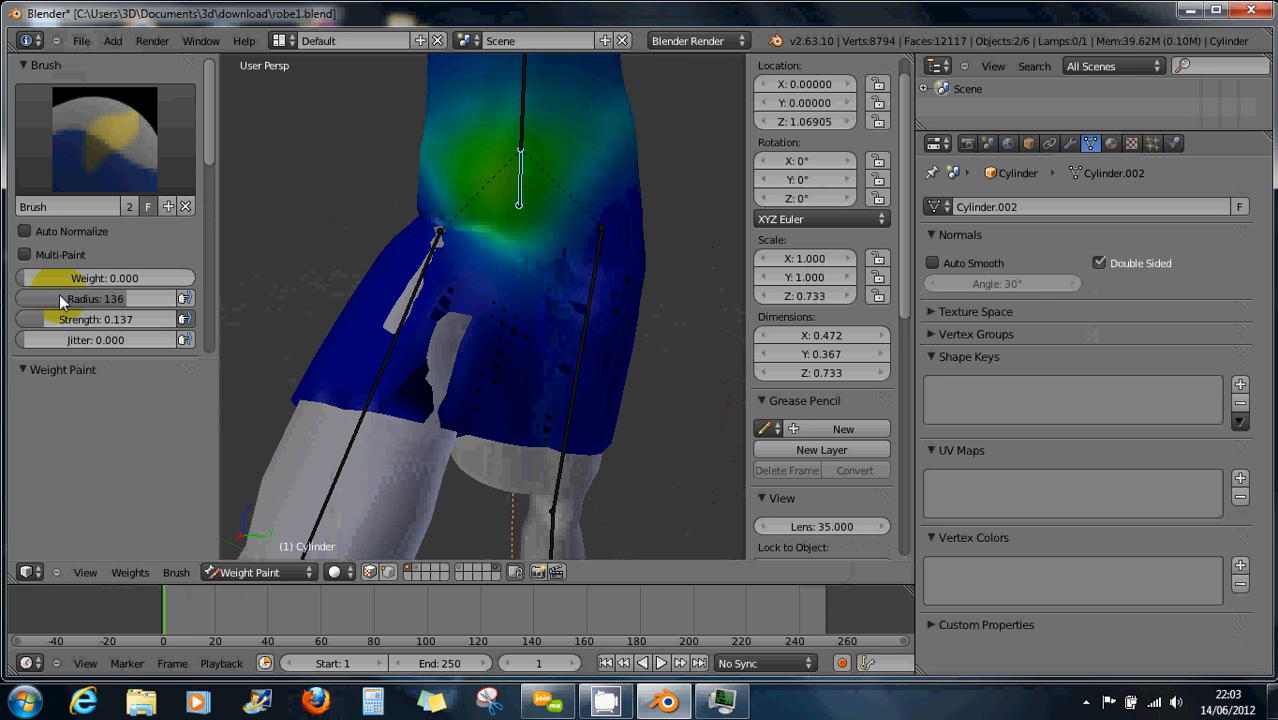
pyautogui.moveTo(42, 330); pyautogui.dragTo(99, 326)
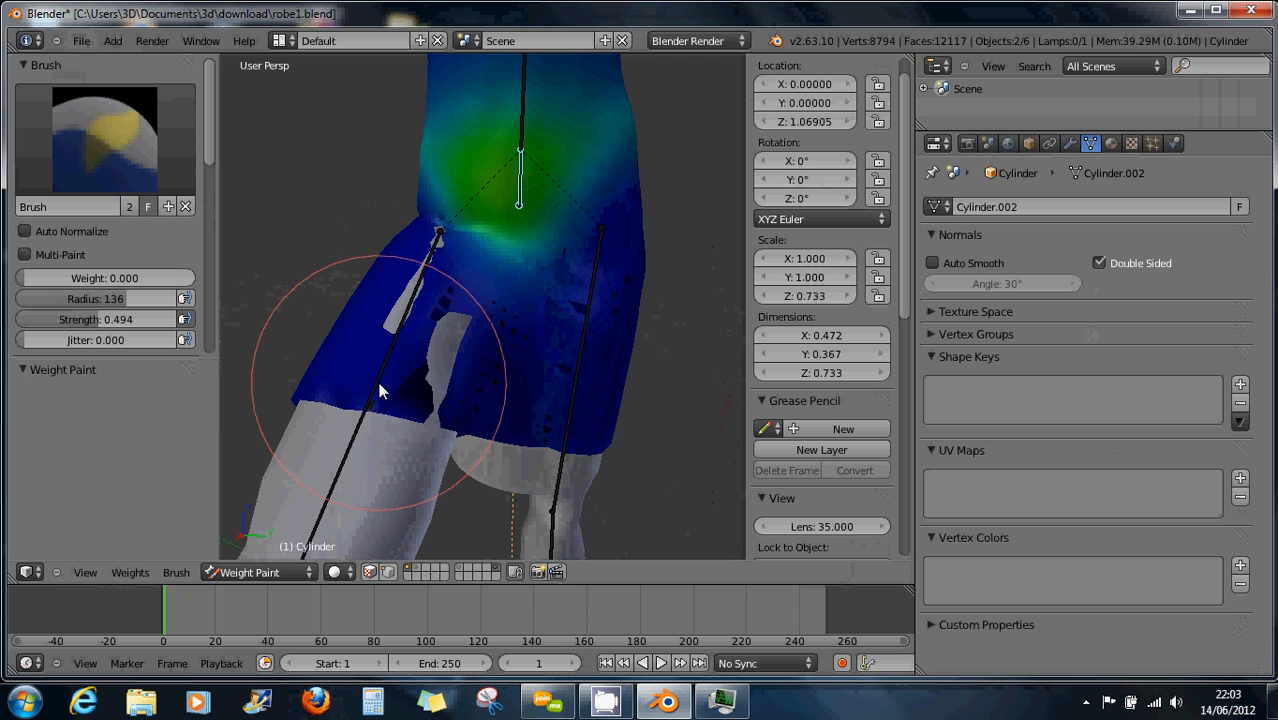
pyautogui.moveTo(417, 387)
pyautogui.mouseDown()
pyautogui.moveTo(369, 373)
pyautogui.moveTo(406, 350)
pyautogui.moveTo(431, 294)
pyautogui.moveTo(401, 341)
pyautogui.moveTo(389, 336)
pyautogui.moveTo(381, 235)
pyautogui.moveTo(405, 264)
pyautogui.moveTo(405, 290)
pyautogui.moveTo(360, 424)
pyautogui.moveTo(575, 357)
pyautogui.moveTo(335, 365)
pyautogui.moveTo(396, 217)
pyautogui.moveTo(440, 157)
pyautogui.moveTo(512, 100)
pyautogui.moveTo(464, 128)
pyautogui.moveTo(550, 120)
pyautogui.mouseUp()
# Select the left hip bone and paint zero weight on the dress over the top of the right thigh
pyautogui.rightClick(573, 391)
pyautogui.moveTo(336, 286)
pyautogui.mouseDown(button='middle')
pyautogui.moveTo(470, 340)
pyautogui.moveTo(337, 251)
pyautogui.moveTo(365, 314)
pyautogui.mouseUp(button='middle')
pyautogui.moveTo(364, 310); pyautogui.dragTo(364, 275)
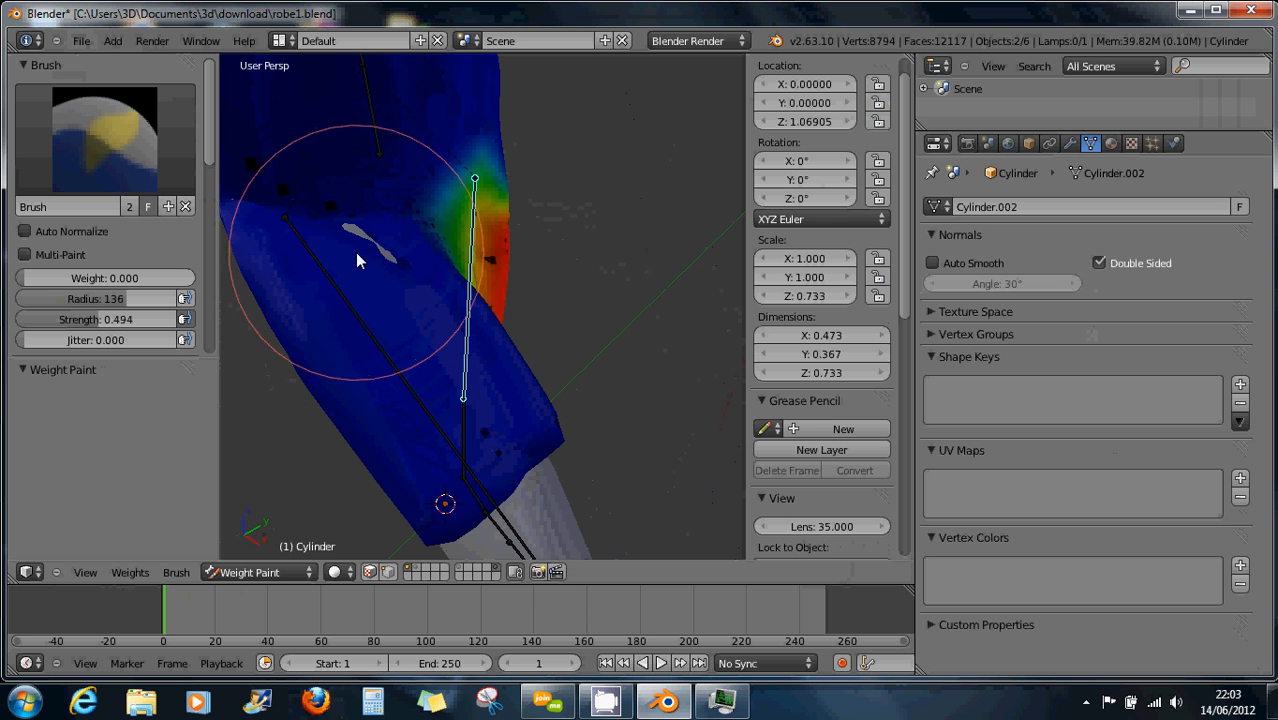
# Select the pelvis bone and paint zero weight on the dress over the top of the right thigh
pyautogui.rightClick(372, 125)
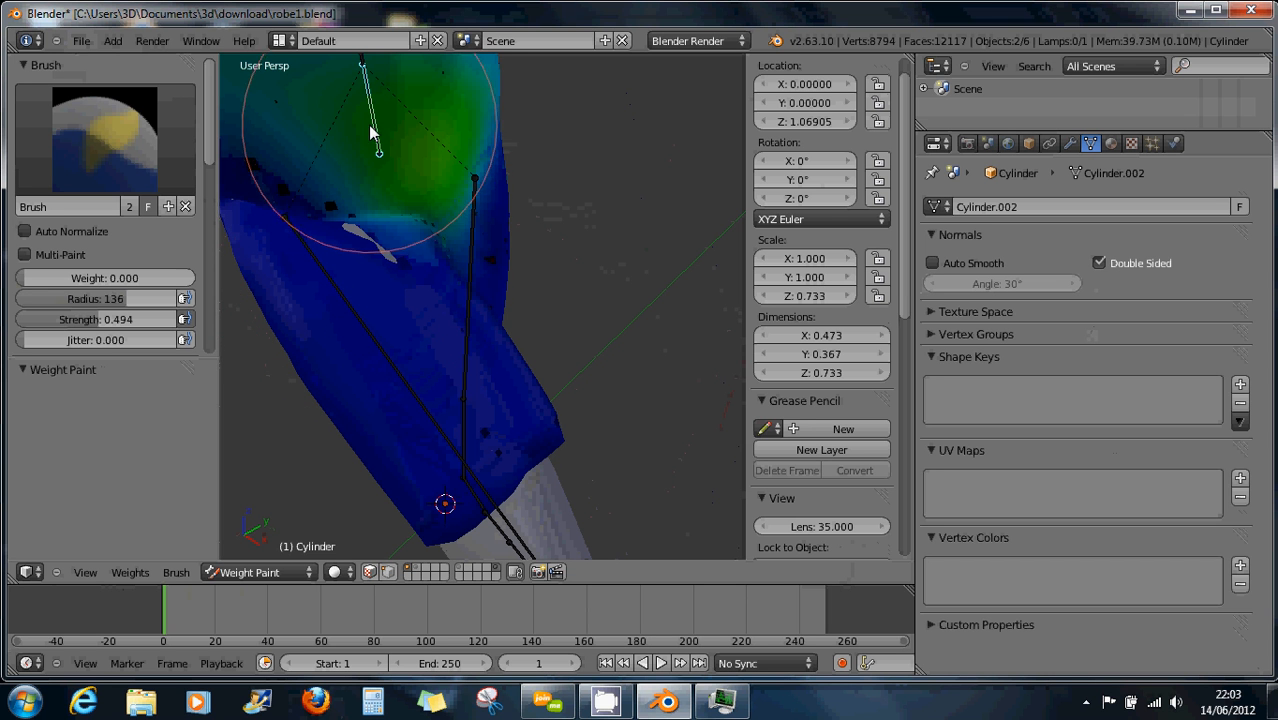
pyautogui.moveTo(332, 291); pyautogui.dragTo(341, 284)
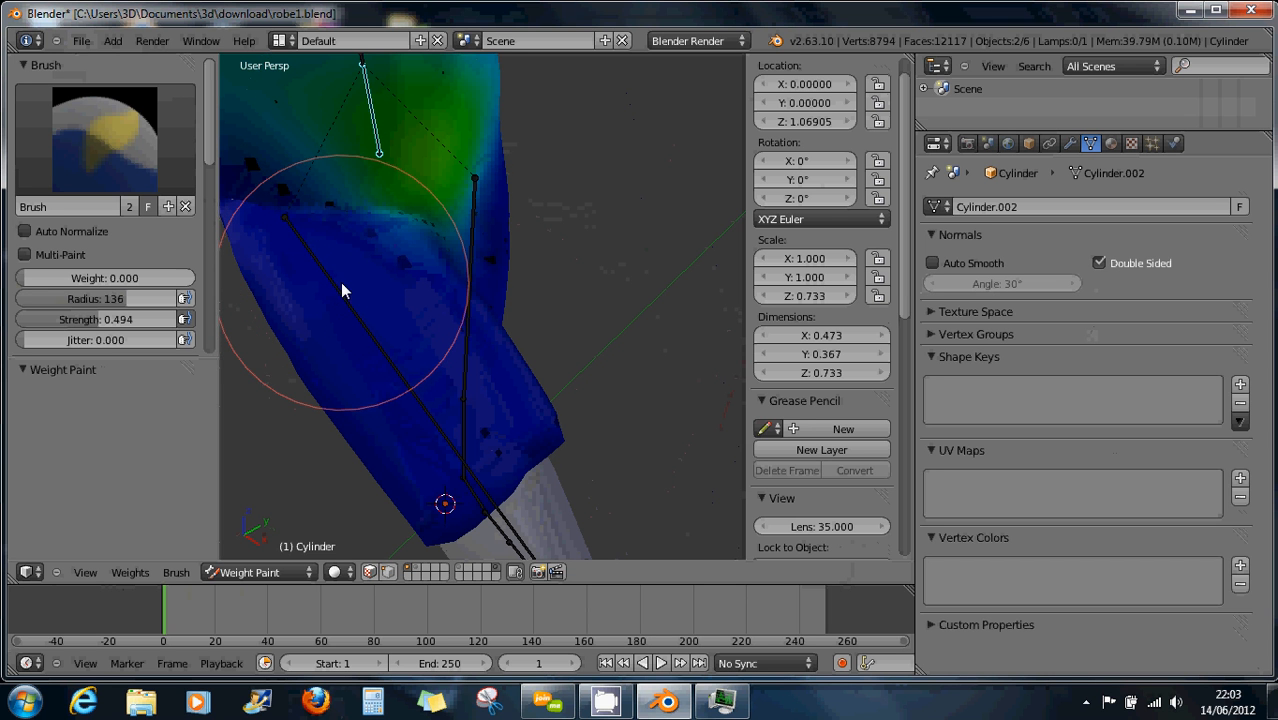
pyautogui.moveTo(412, 338)
pyautogui.mouseDown(button='middle')
pyautogui.moveTo(286, 309)
pyautogui.moveTo(514, 289)
pyautogui.mouseUp(button='middle')
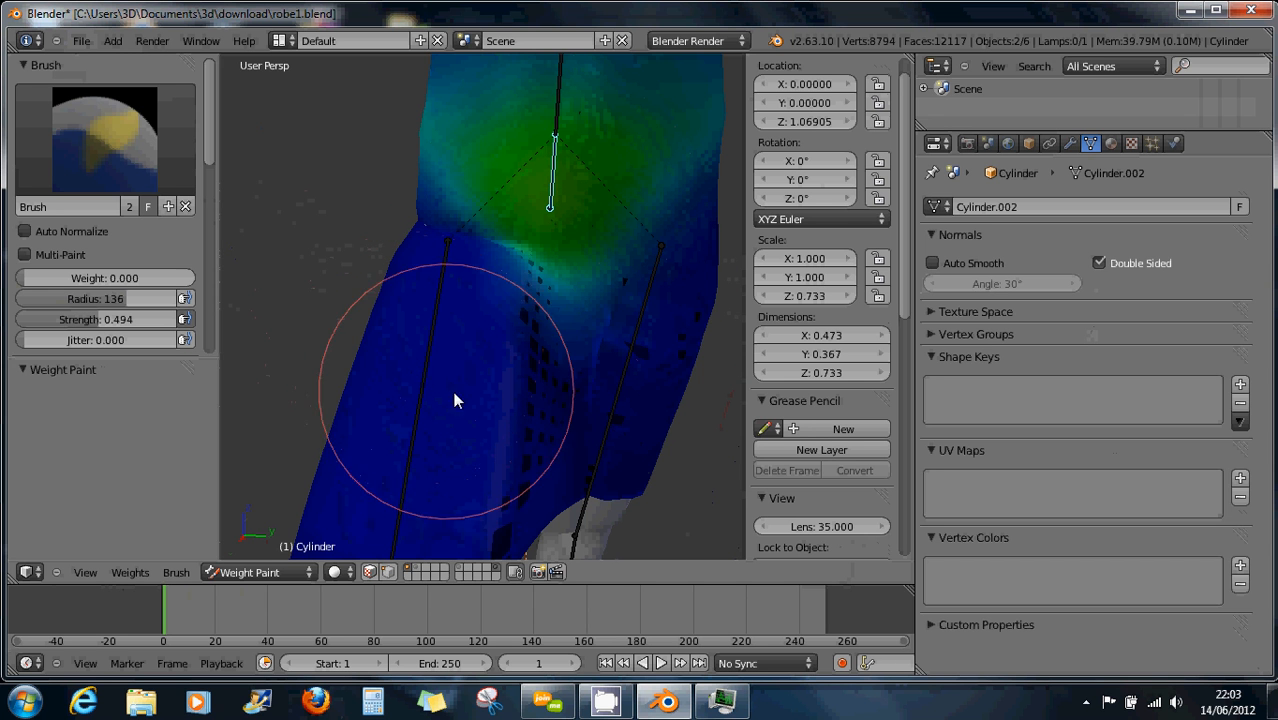
pyautogui.moveTo(455, 400)
pyautogui.mouseDown(button='middle')
pyautogui.moveTo(512, 400)
pyautogui.moveTo(428, 414)
pyautogui.moveTo(616, 390)
pyautogui.moveTo(388, 394)
pyautogui.moveTo(525, 419)
pyautogui.moveTo(560, 447)
pyautogui.mouseUp(button='middle')
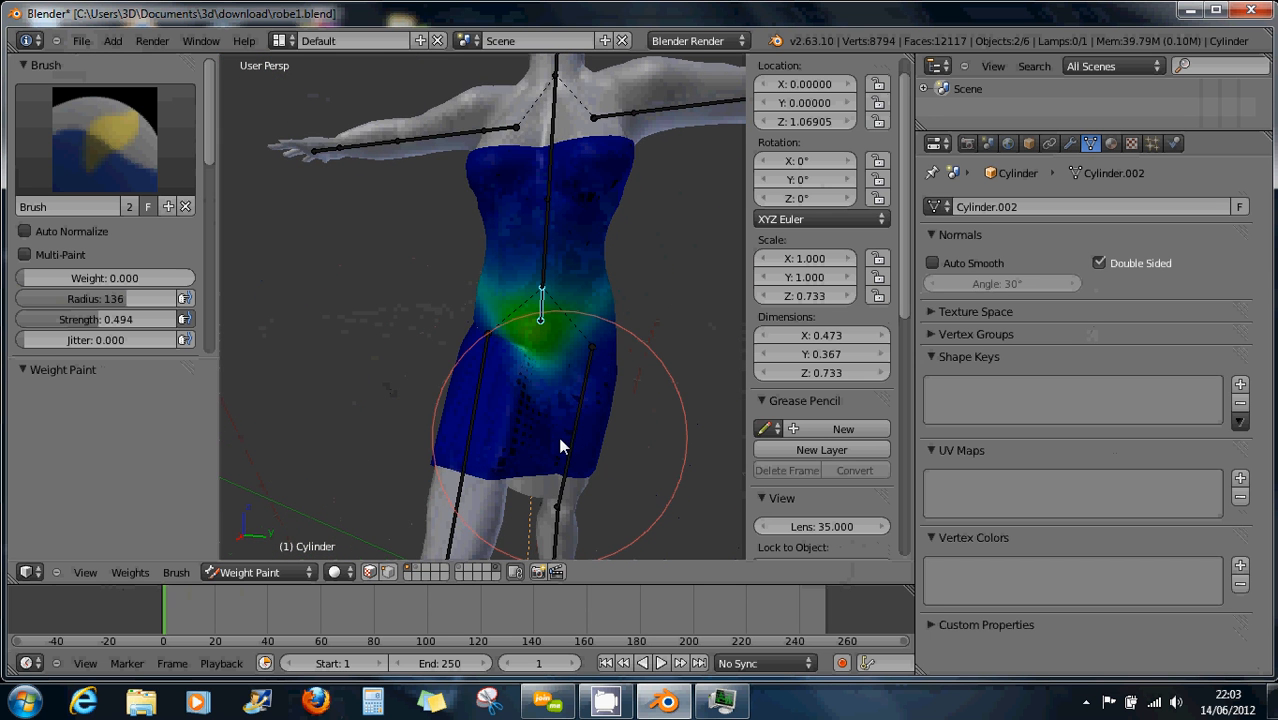
pyautogui.moveTo(522, 280)
pyautogui.mouseDown(button='middle')
pyautogui.moveTo(542, 342)
pyautogui.moveTo(548, 309)
pyautogui.mouseUp(button='middle')
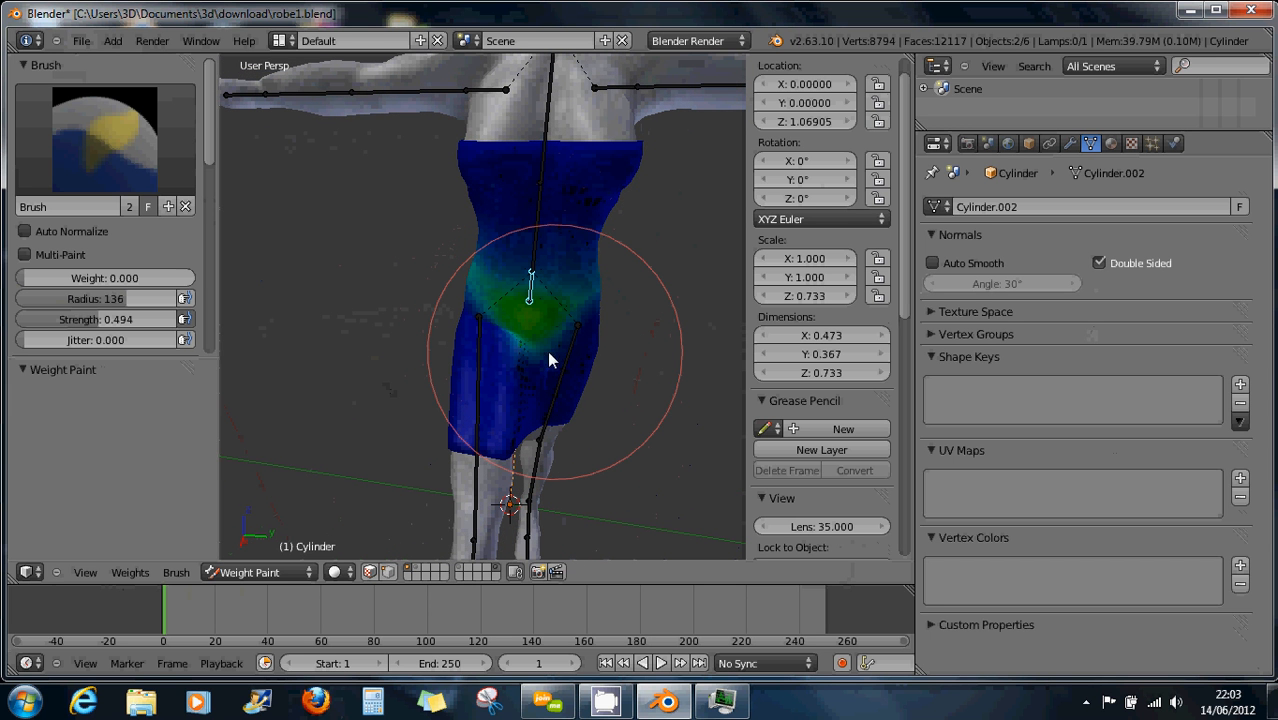
# Set the brush strength to 0.202 and paint the pelvis bone's influence down over the back of the hips
pyautogui.moveTo(548, 355)
pyautogui.mouseDown(button='middle')
pyautogui.moveTo(610, 312)
pyautogui.moveTo(720, 306)
pyautogui.moveTo(420, 203)
pyautogui.moveTo(580, 262)
pyautogui.moveTo(640, 262)
pyautogui.moveTo(436, 350)
pyautogui.moveTo(470, 320)
pyautogui.moveTo(370, 335)
pyautogui.moveTo(531, 387)
pyautogui.mouseUp(button='middle')
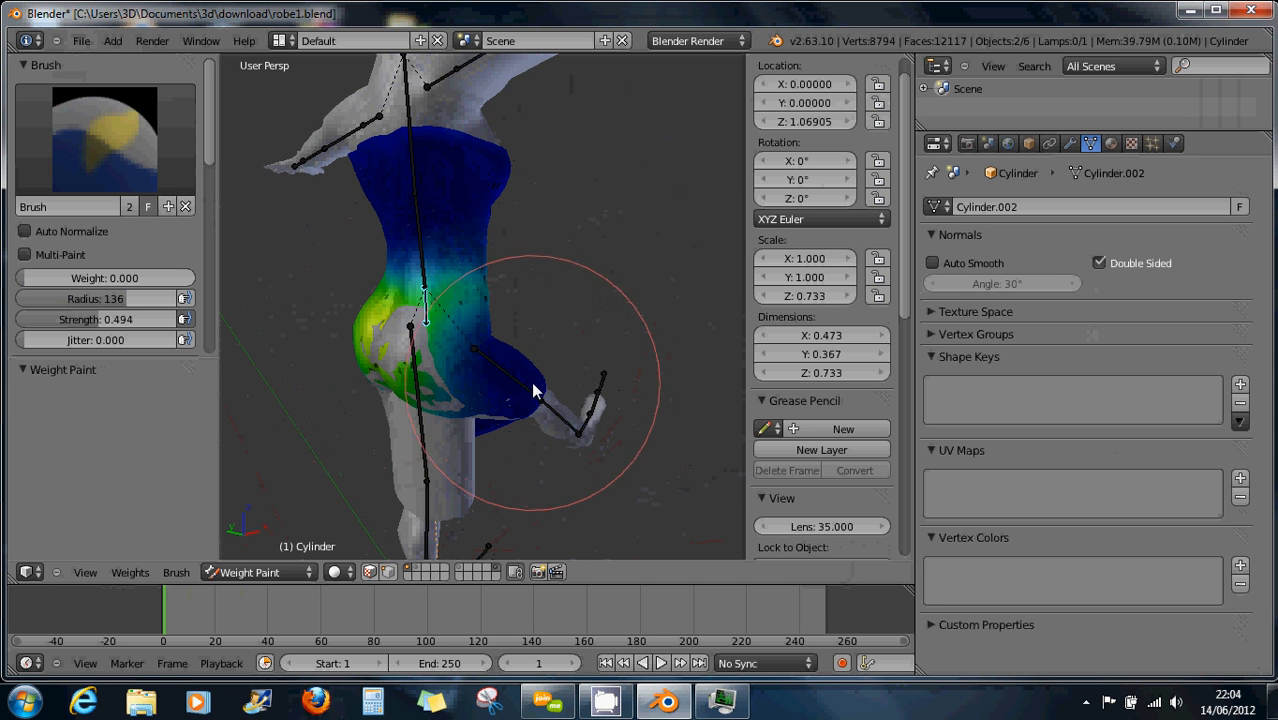
pyautogui.moveTo(381, 375)
pyautogui.mouseDown(button='middle')
pyautogui.moveTo(423, 361)
pyautogui.moveTo(448, 371)
pyautogui.moveTo(371, 371)
pyautogui.mouseUp(button='middle')
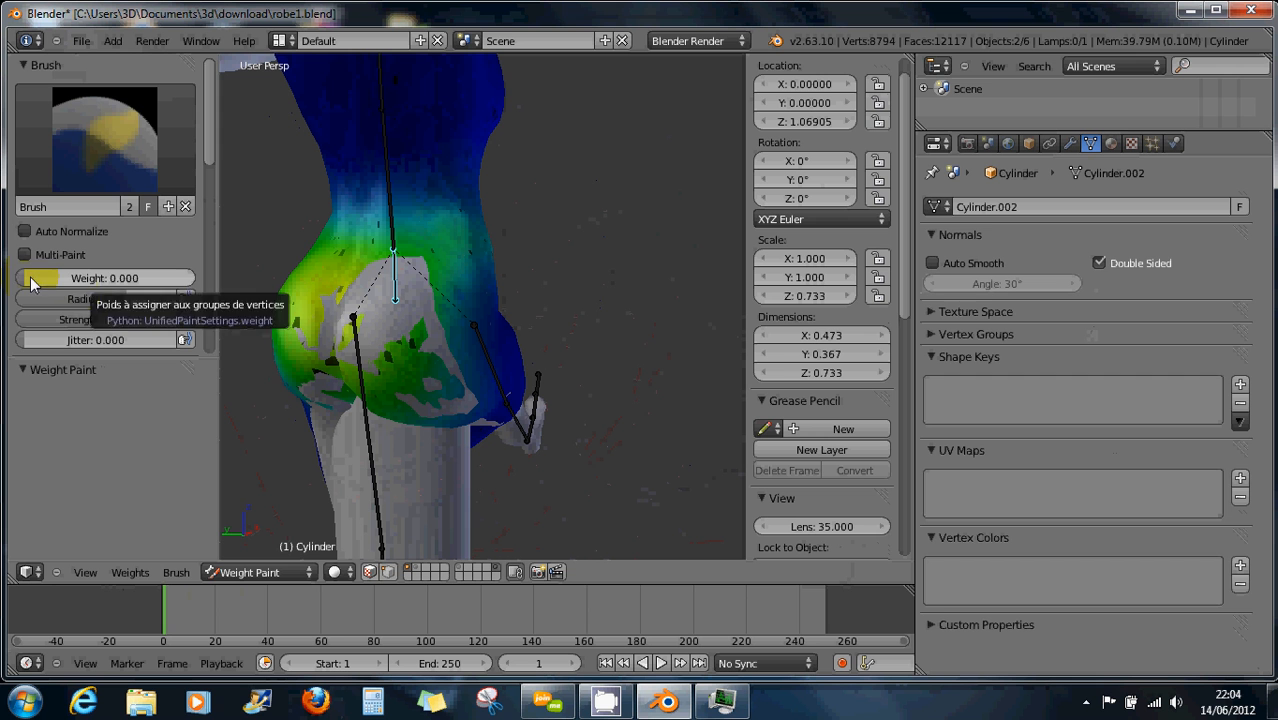
pyautogui.moveTo(100, 319); pyautogui.dragTo(90, 319)
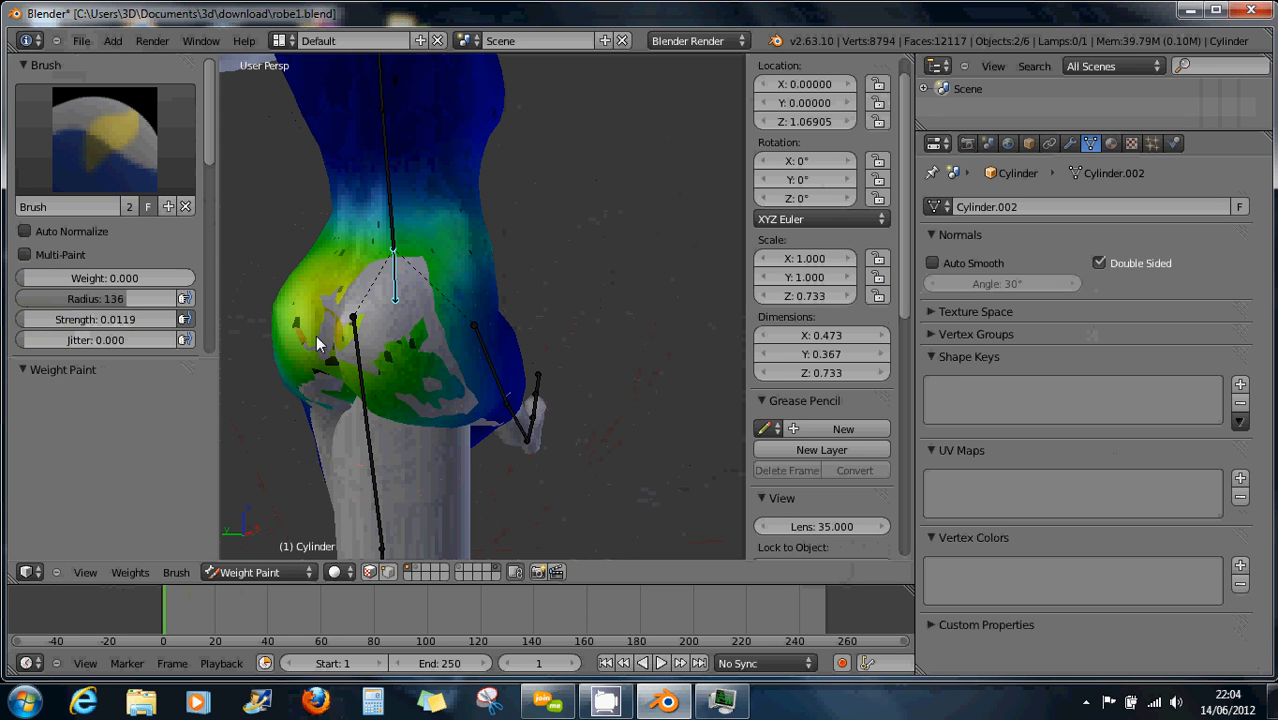
pyautogui.moveTo(372, 332); pyautogui.dragTo(373, 321)
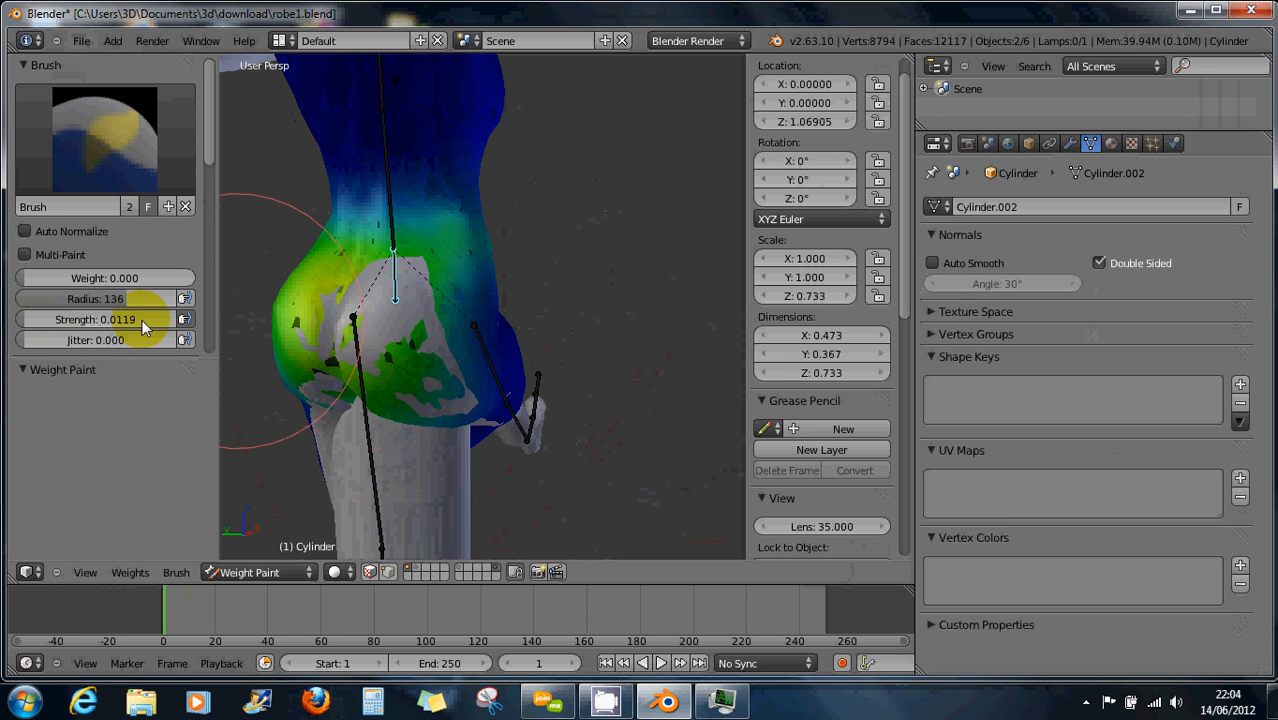
pyautogui.moveTo(52, 319); pyautogui.dragTo(63, 319)
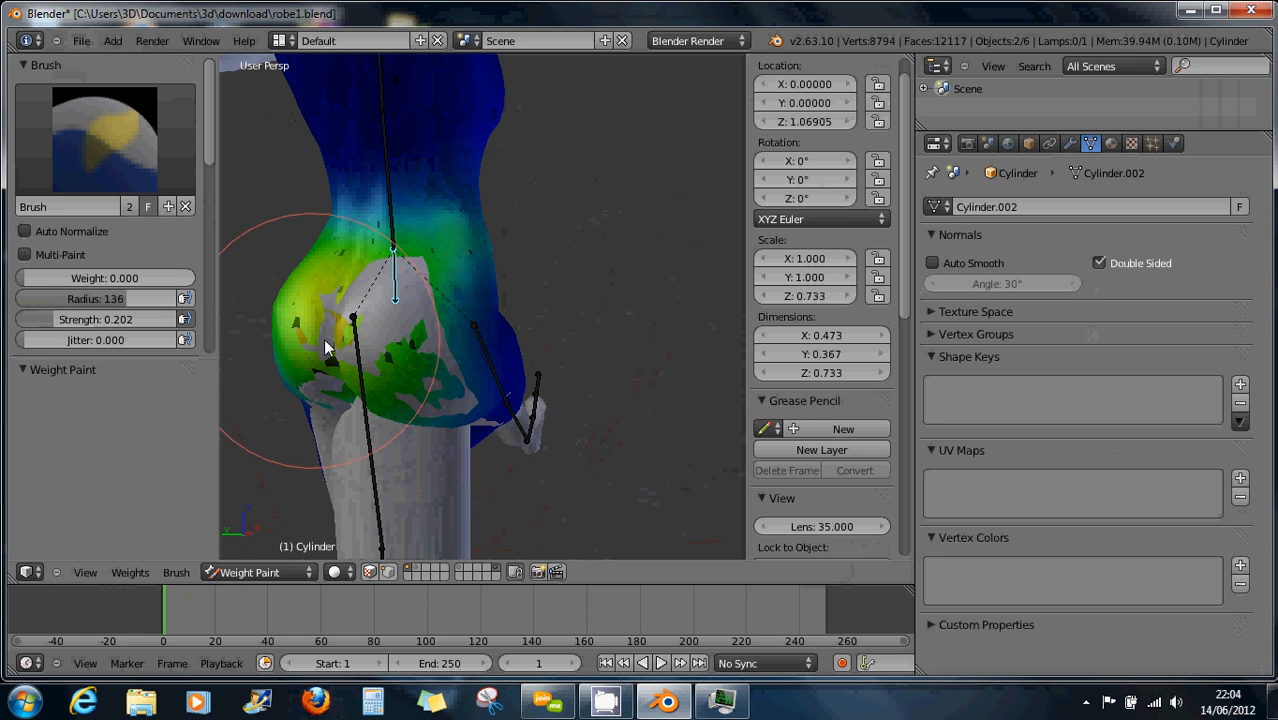
pyautogui.moveTo(340, 318); pyautogui.dragTo(369, 335)
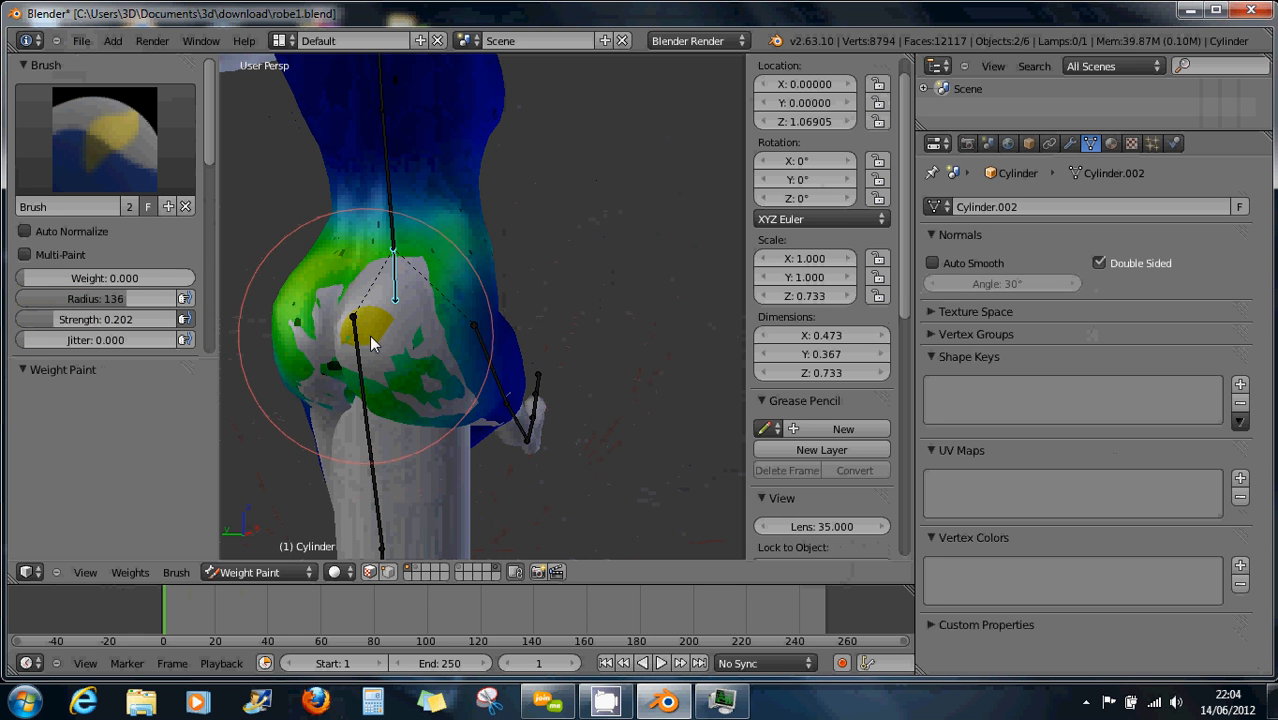
# Select the right thigh bone and paint zero weight on the dress across the buttocks and upper back of the legs
pyautogui.rightClick(488, 372)
pyautogui.moveTo(322, 345)
pyautogui.mouseDown()
pyautogui.moveTo(365, 321)
pyautogui.moveTo(372, 331)
pyautogui.moveTo(399, 294)
pyautogui.moveTo(417, 398)
pyautogui.moveTo(372, 366)
pyautogui.moveTo(335, 380)
pyautogui.moveTo(325, 420)
pyautogui.moveTo(370, 266)
pyautogui.moveTo(334, 334)
pyautogui.moveTo(405, 380)
pyautogui.moveTo(419, 422)
pyautogui.moveTo(392, 437)
pyautogui.mouseUp()
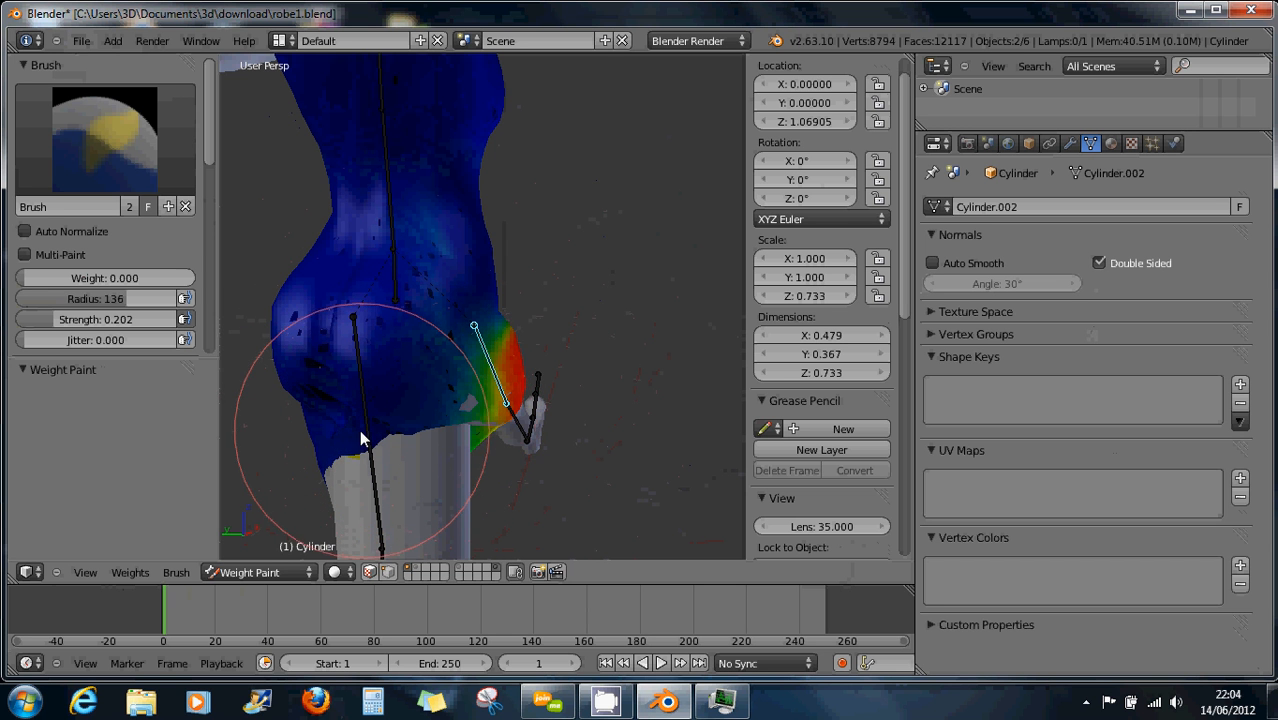
pyautogui.moveTo(356, 428)
pyautogui.mouseDown(button='middle')
pyautogui.moveTo(418, 417)
pyautogui.moveTo(382, 403)
pyautogui.moveTo(300, 450)
pyautogui.moveTo(454, 439)
pyautogui.moveTo(454, 424)
pyautogui.moveTo(384, 420)
pyautogui.moveTo(474, 422)
pyautogui.moveTo(371, 422)
pyautogui.moveTo(390, 354)
pyautogui.moveTo(428, 386)
pyautogui.moveTo(277, 380)
pyautogui.mouseUp(button='middle')
pyautogui.scroll(4, 430, 386)
pyautogui.scroll(-2, 277, 380)
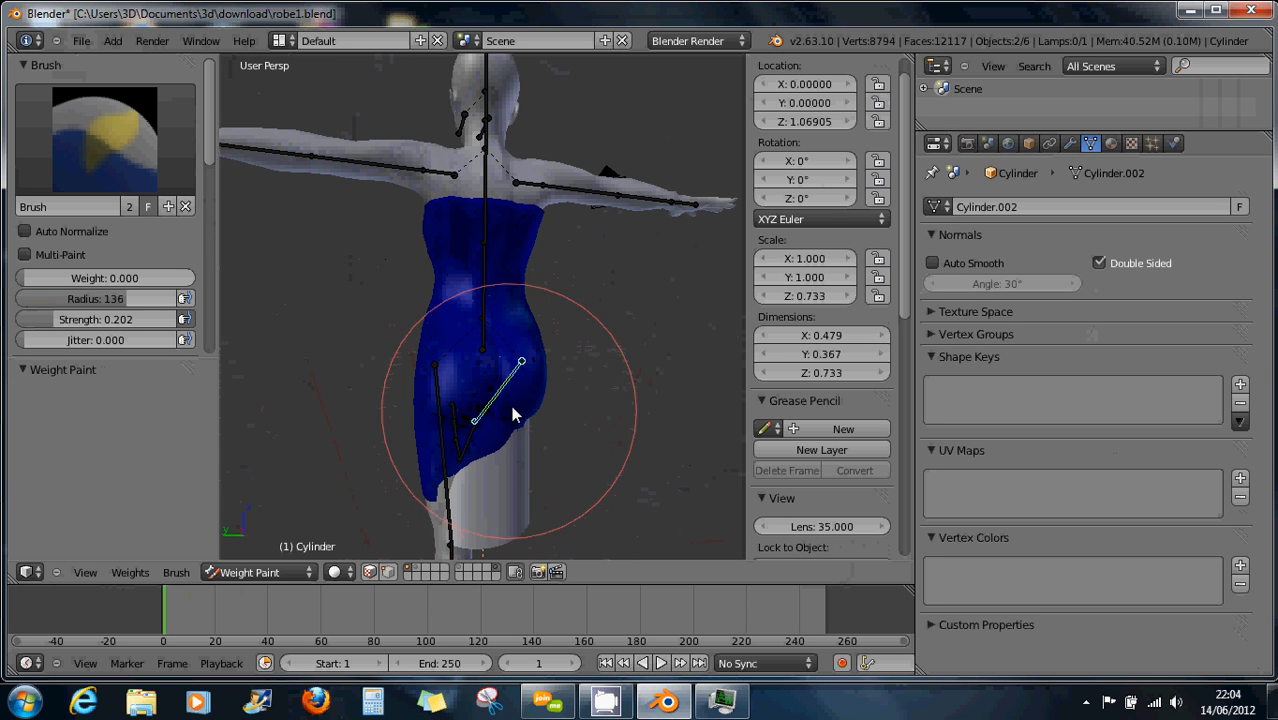
pyautogui.moveTo(528, 374)
pyautogui.mouseDown(button='middle')
pyautogui.moveTo(372, 377)
pyautogui.moveTo(575, 386)
pyautogui.moveTo(517, 348)
pyautogui.mouseUp(button='middle')
pyautogui.scroll(1, 573, 380)
# Paint out the right thigh bone's remaining influence along the side and back of the skirt down to the hem
pyautogui.moveTo(605, 263)
pyautogui.mouseDown()
pyautogui.moveTo(542, 357)
pyautogui.moveTo(603, 420)
pyautogui.moveTo(585, 460)
pyautogui.moveTo(605, 380)
pyautogui.moveTo(599, 220)
pyautogui.moveTo(601, 315)
pyautogui.mouseUp()
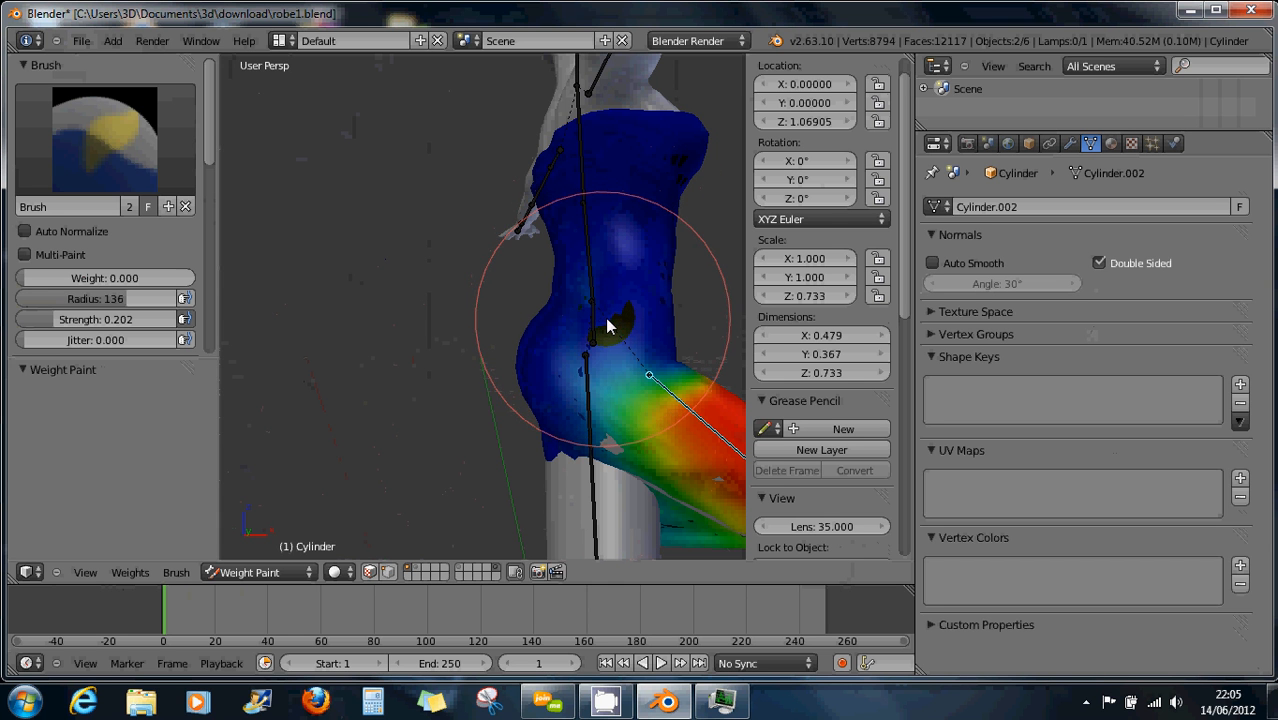
pyautogui.scroll(2, 608, 318)
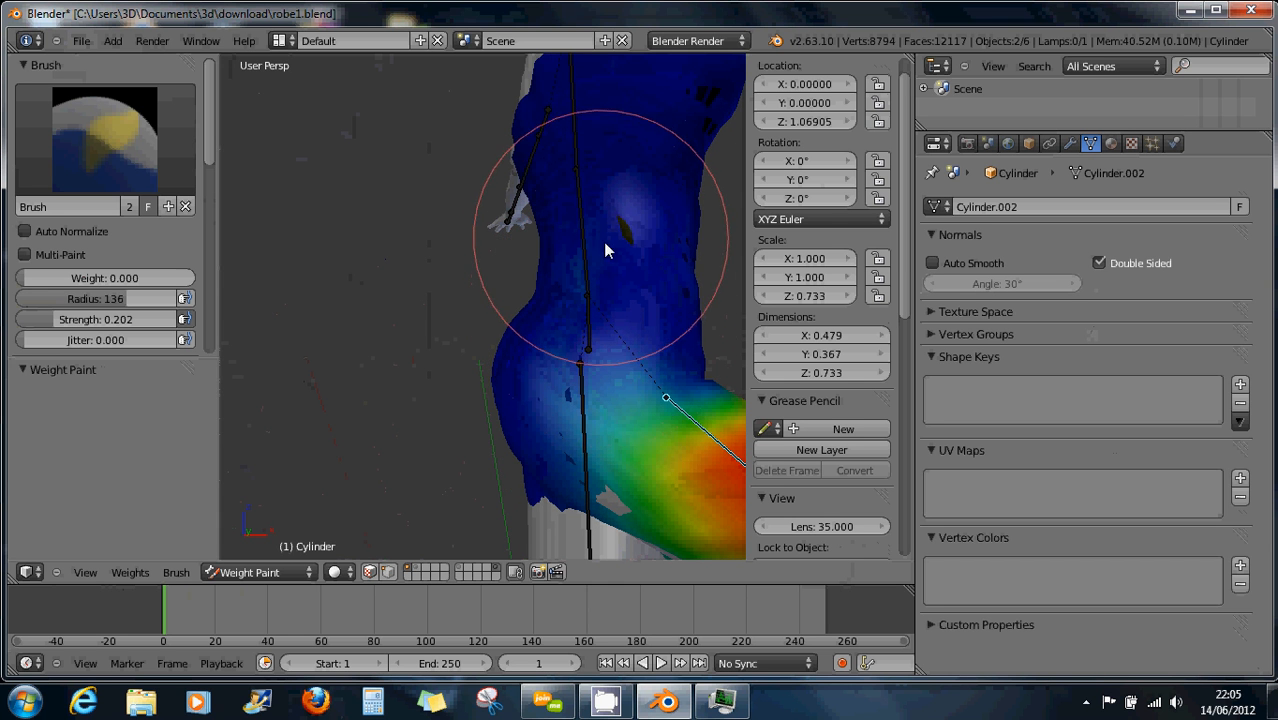
pyautogui.moveTo(604, 243); pyautogui.dragTo(615, 266)
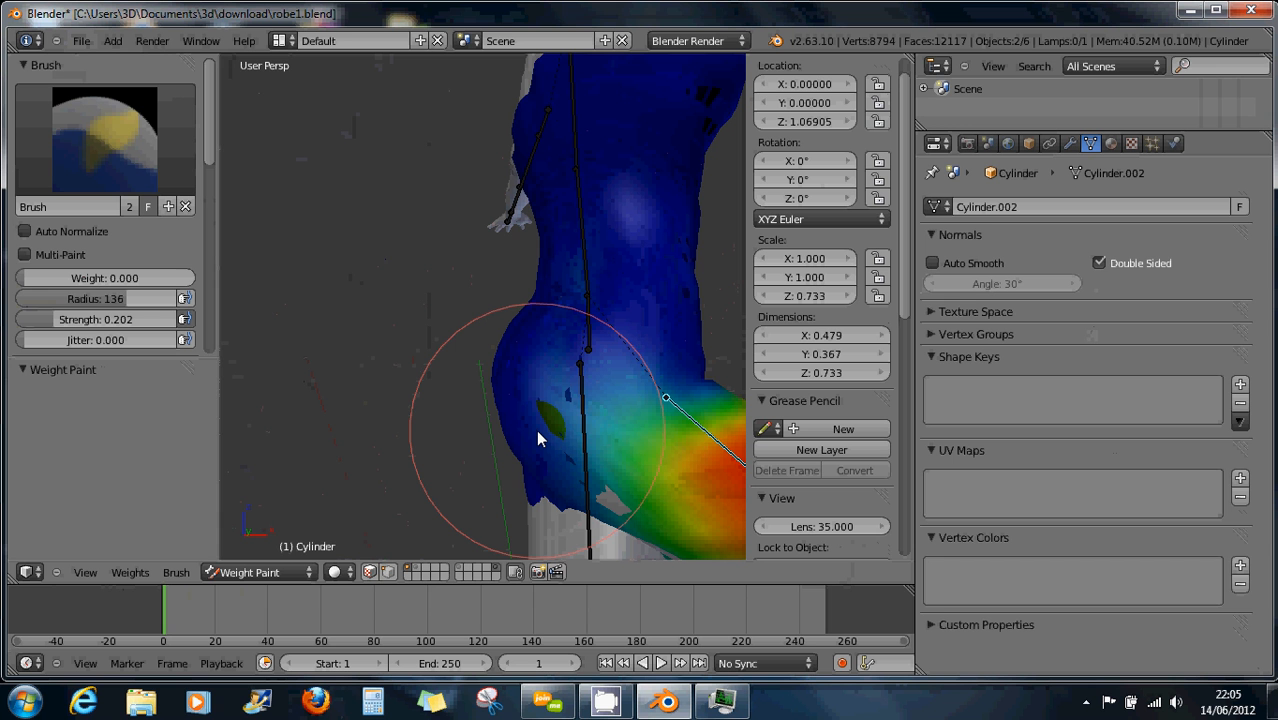
pyautogui.moveTo(538, 432); pyautogui.dragTo(586, 399)
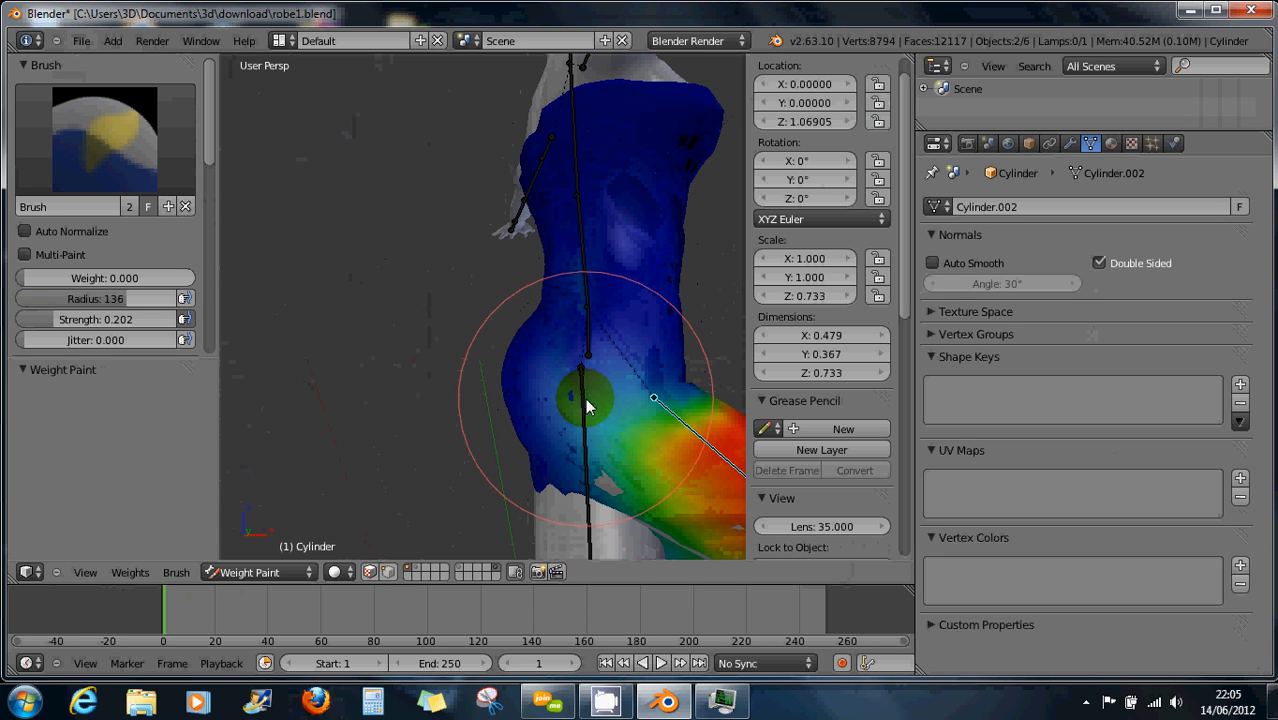
pyautogui.click(585, 398)
pyautogui.scroll(-1, 585, 398)
pyautogui.click(585, 399)
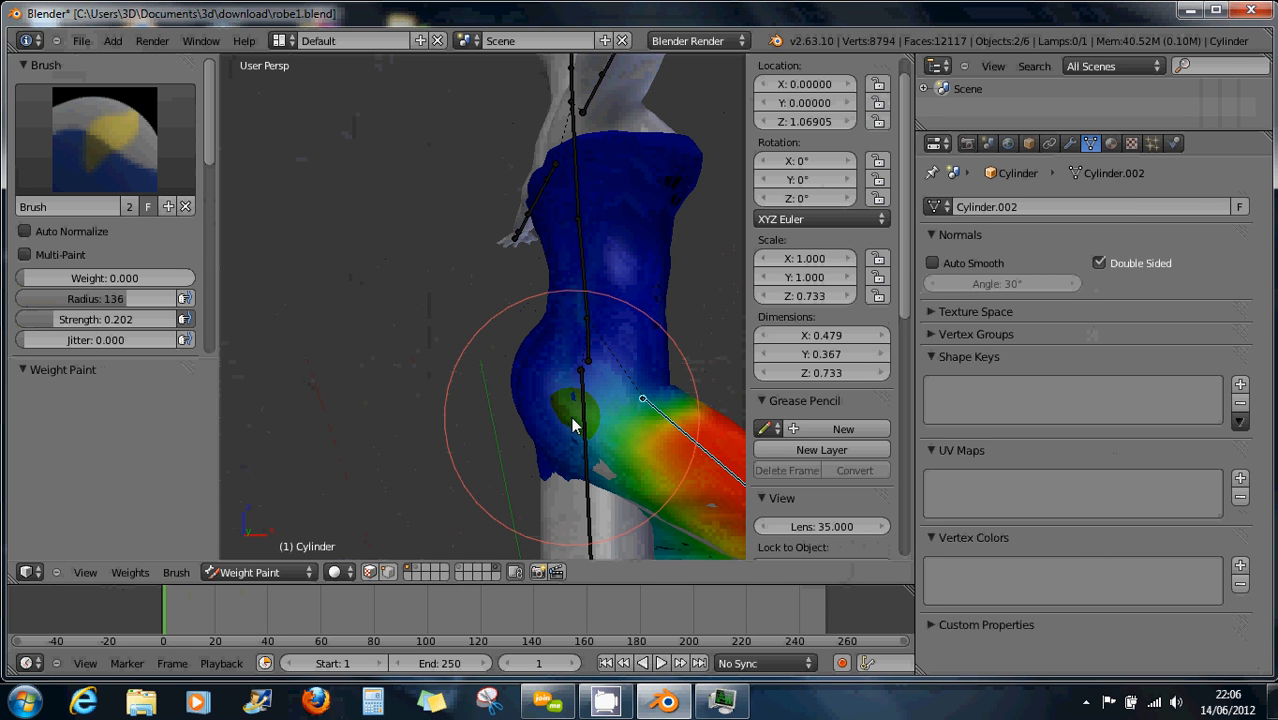
pyautogui.moveTo(574, 426)
pyautogui.mouseDown()
pyautogui.moveTo(563, 417)
pyautogui.moveTo(542, 462)
pyautogui.moveTo(556, 448)
pyautogui.moveTo(579, 468)
pyautogui.moveTo(568, 507)
pyautogui.mouseUp()
pyautogui.moveTo(568, 507)
pyautogui.mouseDown(button='middle')
pyautogui.moveTo(571, 480)
pyautogui.moveTo(681, 463)
pyautogui.moveTo(532, 497)
pyautogui.mouseUp(button='middle')
pyautogui.moveTo(532, 497)
pyautogui.mouseDown()
pyautogui.moveTo(507, 505)
pyautogui.moveTo(503, 525)
pyautogui.mouseUp()
pyautogui.moveTo(503, 525); pyautogui.dragTo(617, 497, button='middle')
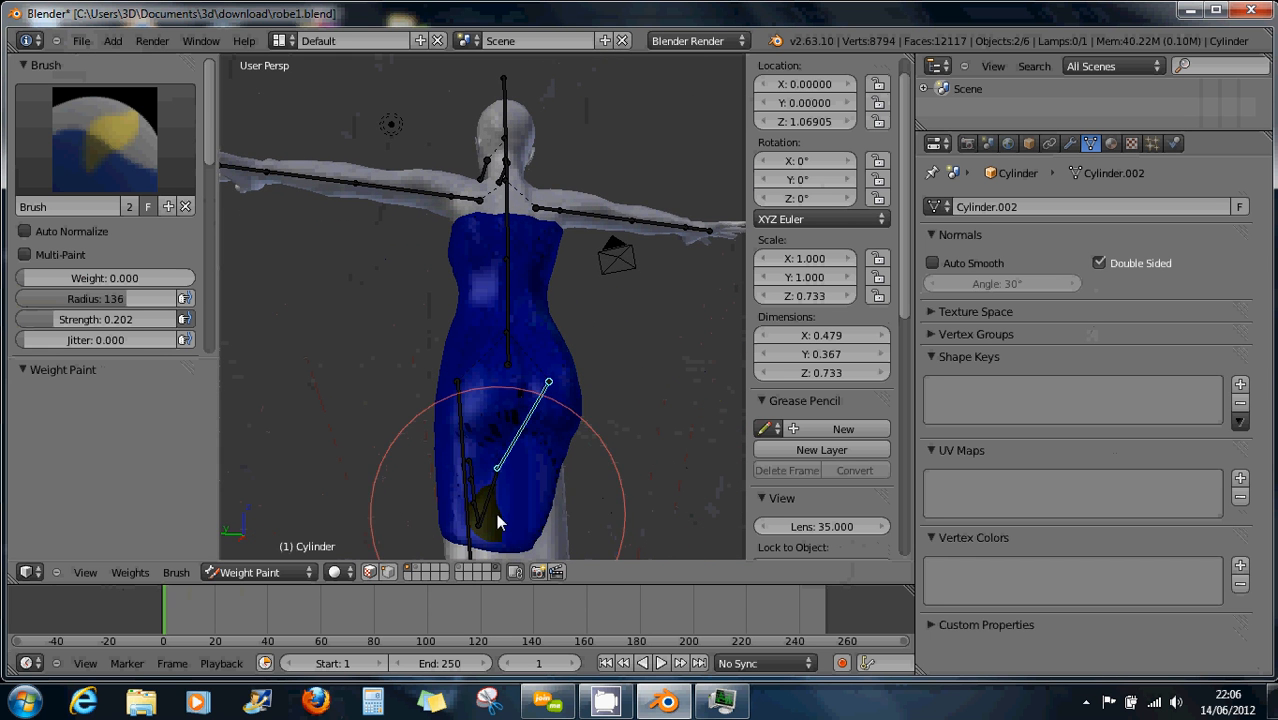
# Bend the avatar's torso forward by rotating the lower spine bone -65.225° as a test pose
pyautogui.moveTo(471, 521)
pyautogui.mouseDown(button='middle')
pyautogui.moveTo(601, 517)
pyautogui.moveTo(465, 494)
pyautogui.moveTo(471, 514)
pyautogui.moveTo(515, 515)
pyautogui.moveTo(486, 423)
pyautogui.moveTo(512, 522)
pyautogui.moveTo(525, 488)
pyautogui.mouseUp(button='middle')
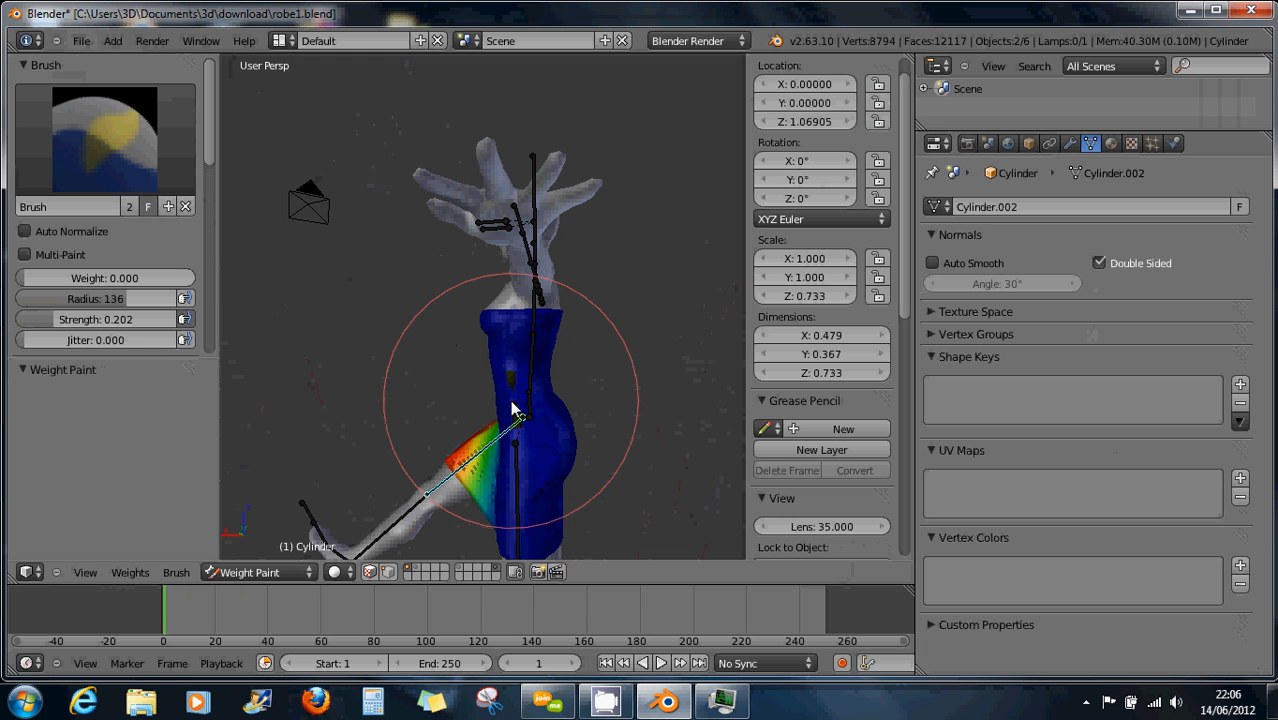
pyautogui.moveTo(518, 345)
pyautogui.mouseDown(button='middle')
pyautogui.moveTo(528, 349)
pyautogui.moveTo(514, 271)
pyautogui.moveTo(518, 320)
pyautogui.moveTo(556, 362)
pyautogui.moveTo(462, 348)
pyautogui.moveTo(642, 385)
pyautogui.moveTo(505, 342)
pyautogui.moveTo(516, 337)
pyautogui.moveTo(572, 355)
pyautogui.moveTo(471, 354)
pyautogui.moveTo(522, 165)
pyautogui.moveTo(540, 169)
pyautogui.mouseUp(button='middle')
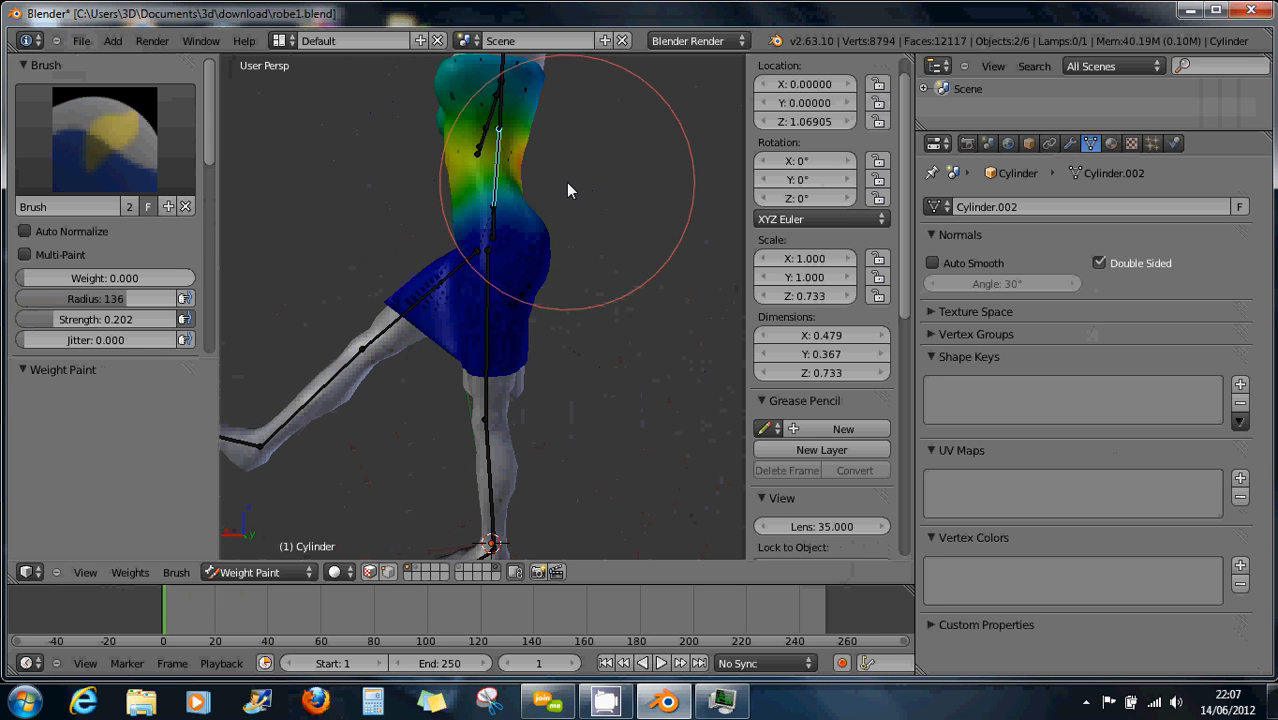
pyautogui.press('r')
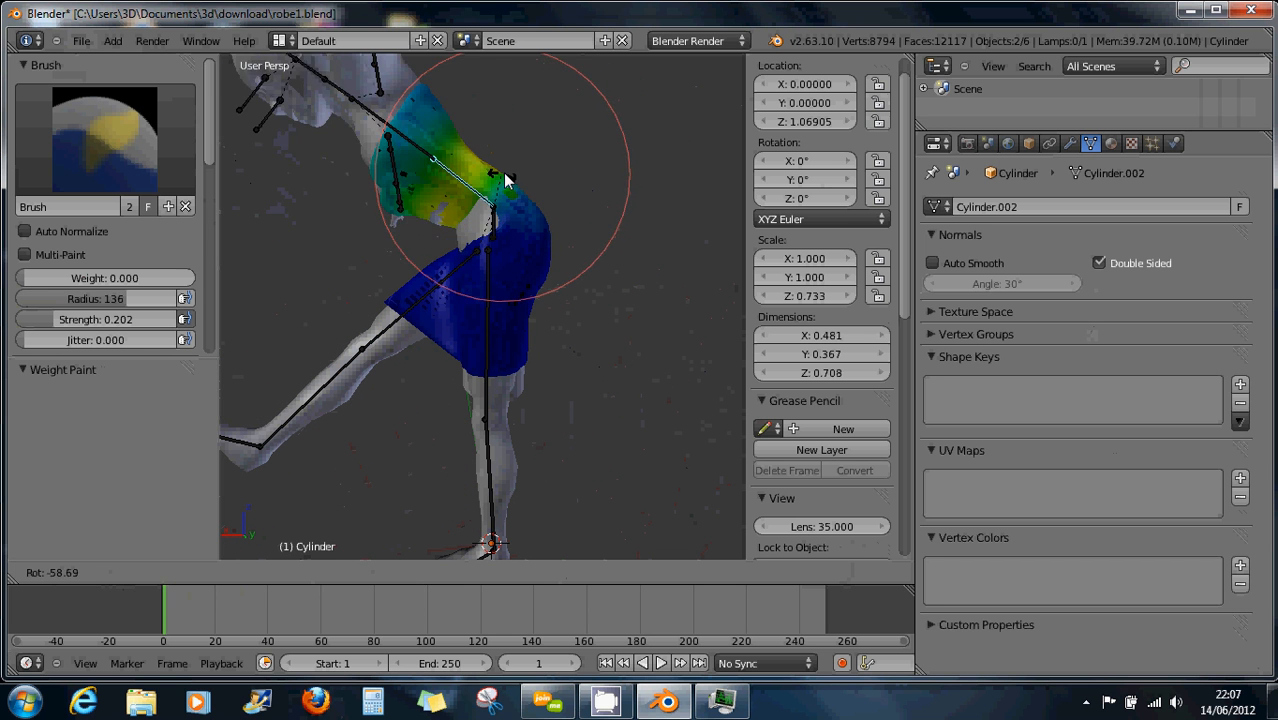
pyautogui.click(500, 182)
# Paint zero weight for the lower spine bone on the dress around the left hip and below the waist
pyautogui.moveTo(500, 182); pyautogui.dragTo(548, 237, button='middle')
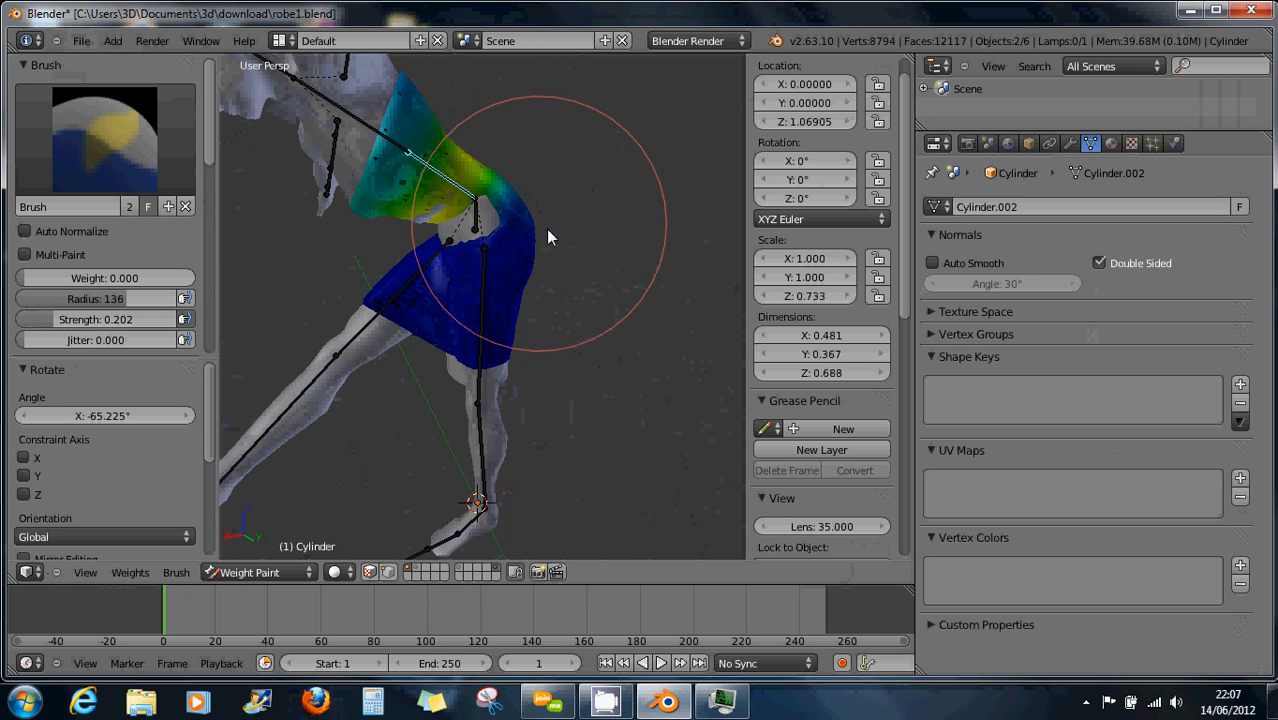
pyautogui.scroll(5, 530, 233)
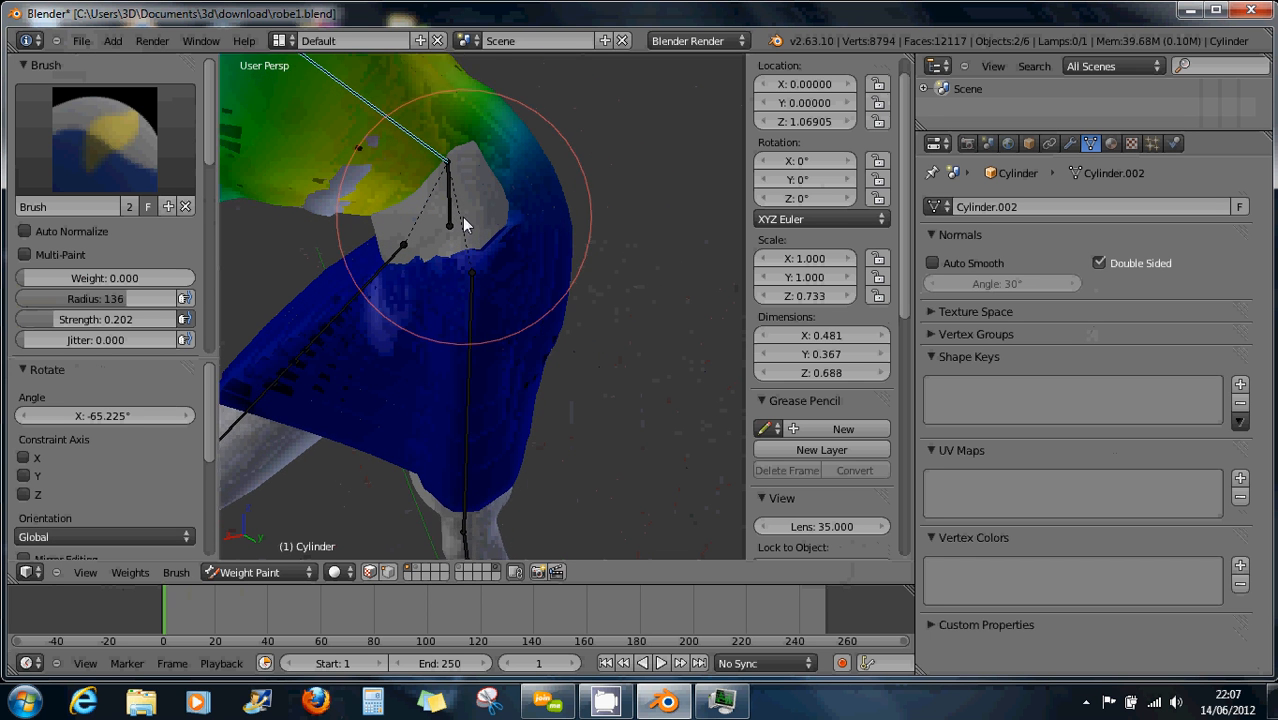
pyautogui.moveTo(462, 217); pyautogui.dragTo(520, 231)
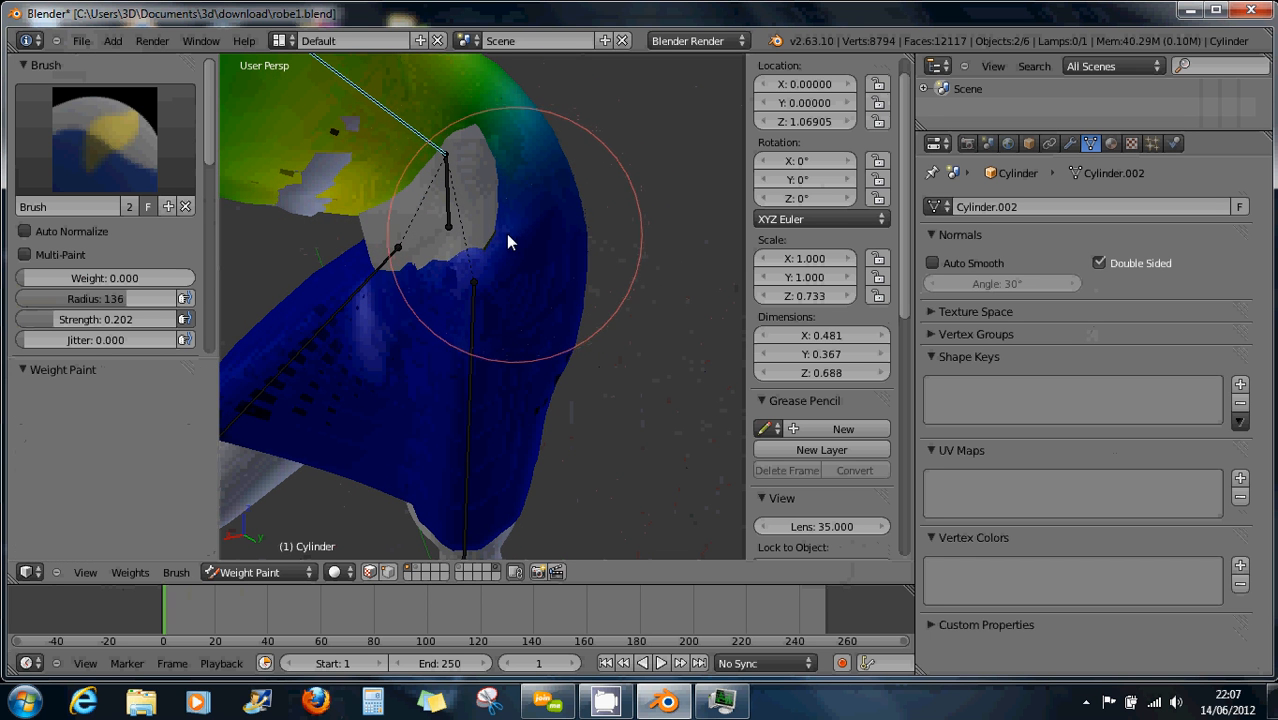
pyautogui.moveTo(506, 231); pyautogui.dragTo(461, 154, button='middle')
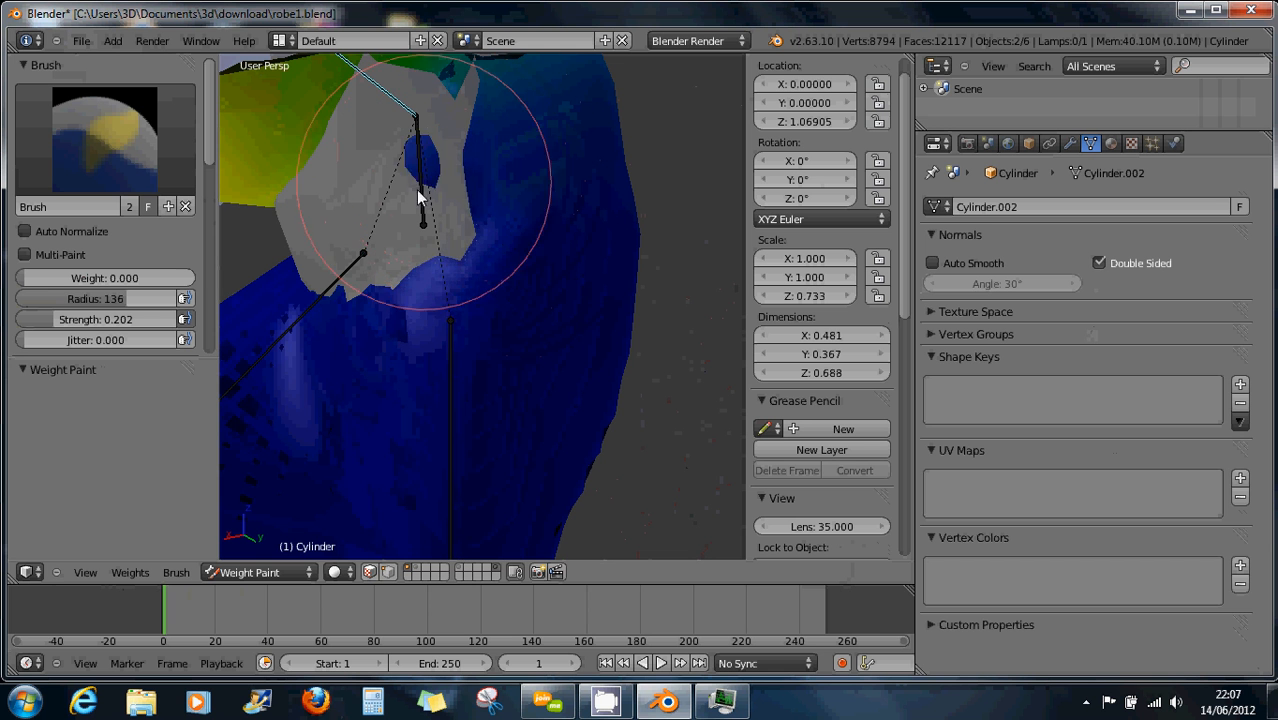
pyautogui.moveTo(418, 196)
pyautogui.mouseDown()
pyautogui.moveTo(325, 250)
pyautogui.moveTo(424, 212)
pyautogui.moveTo(419, 151)
pyautogui.moveTo(337, 185)
pyautogui.moveTo(314, 223)
pyautogui.moveTo(400, 226)
pyautogui.mouseUp()
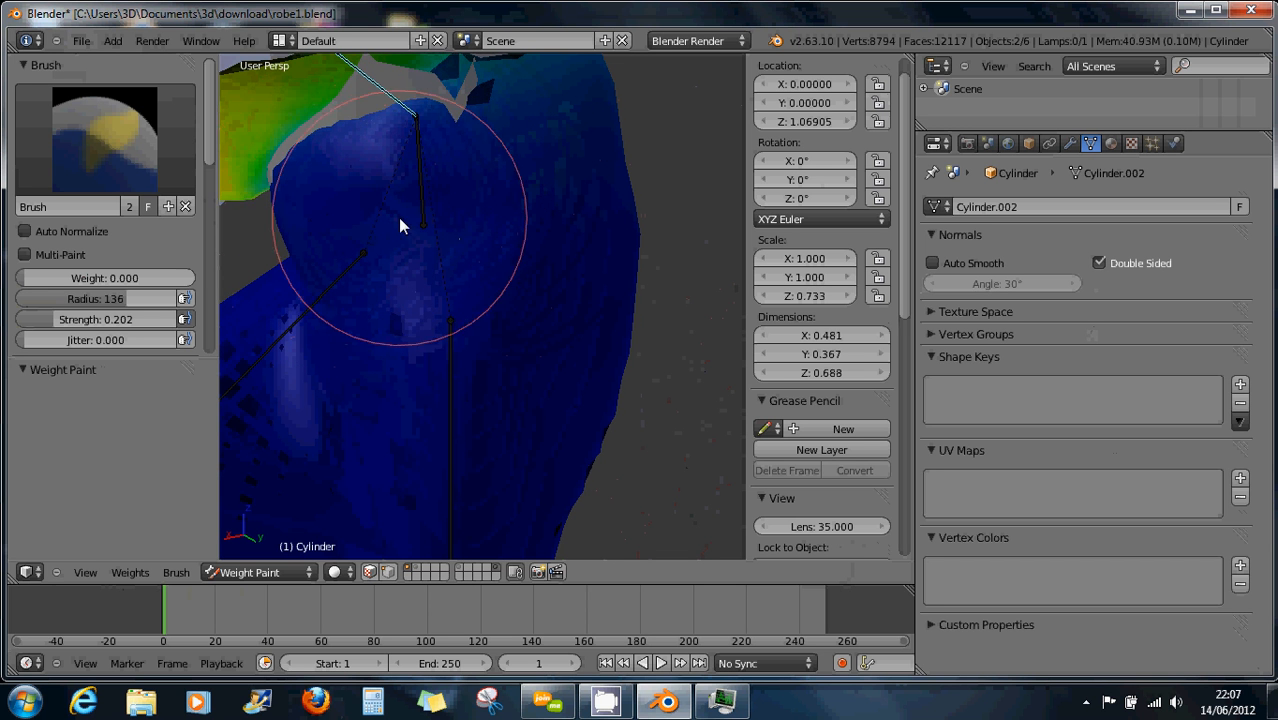
pyautogui.moveTo(398, 217)
pyautogui.mouseDown(button='middle')
pyautogui.moveTo(455, 177)
pyautogui.moveTo(430, 145)
pyautogui.mouseUp(button='middle')
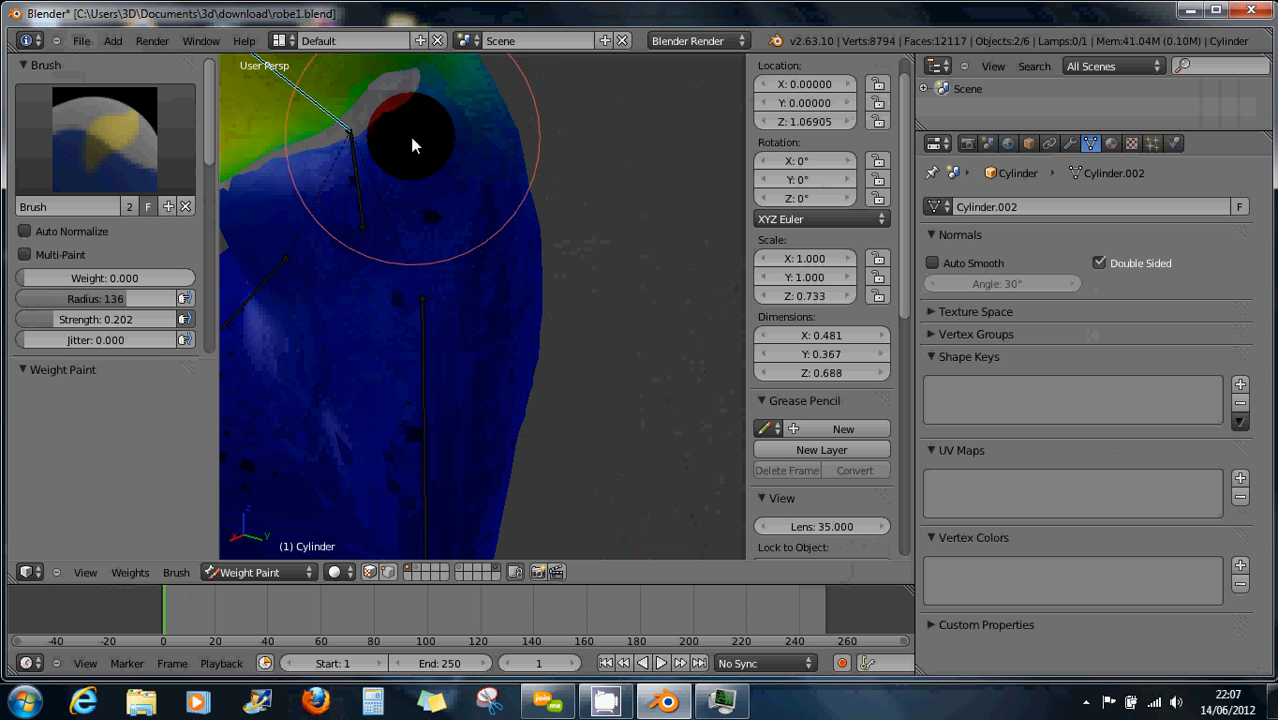
pyautogui.moveTo(412, 145)
pyautogui.mouseDown()
pyautogui.moveTo(359, 171)
pyautogui.moveTo(357, 205)
pyautogui.moveTo(327, 222)
pyautogui.mouseUp()
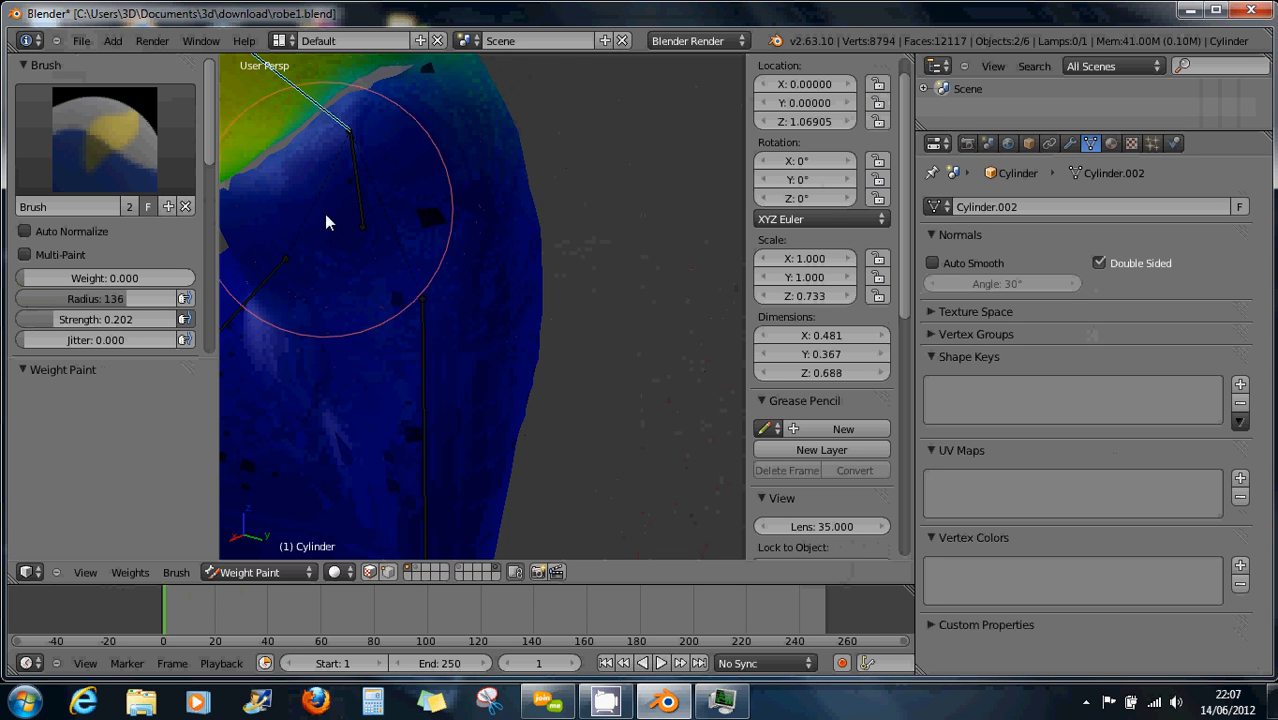
# Paint the lower spine bone's influence to zero over the right hip and buttock, and clear the bone's pose rotation
pyautogui.moveTo(326, 222)
pyautogui.mouseDown(button='middle')
pyautogui.moveTo(388, 225)
pyautogui.moveTo(377, 242)
pyautogui.moveTo(285, 262)
pyautogui.moveTo(399, 240)
pyautogui.moveTo(522, 274)
pyautogui.moveTo(465, 290)
pyautogui.mouseUp(button='middle')
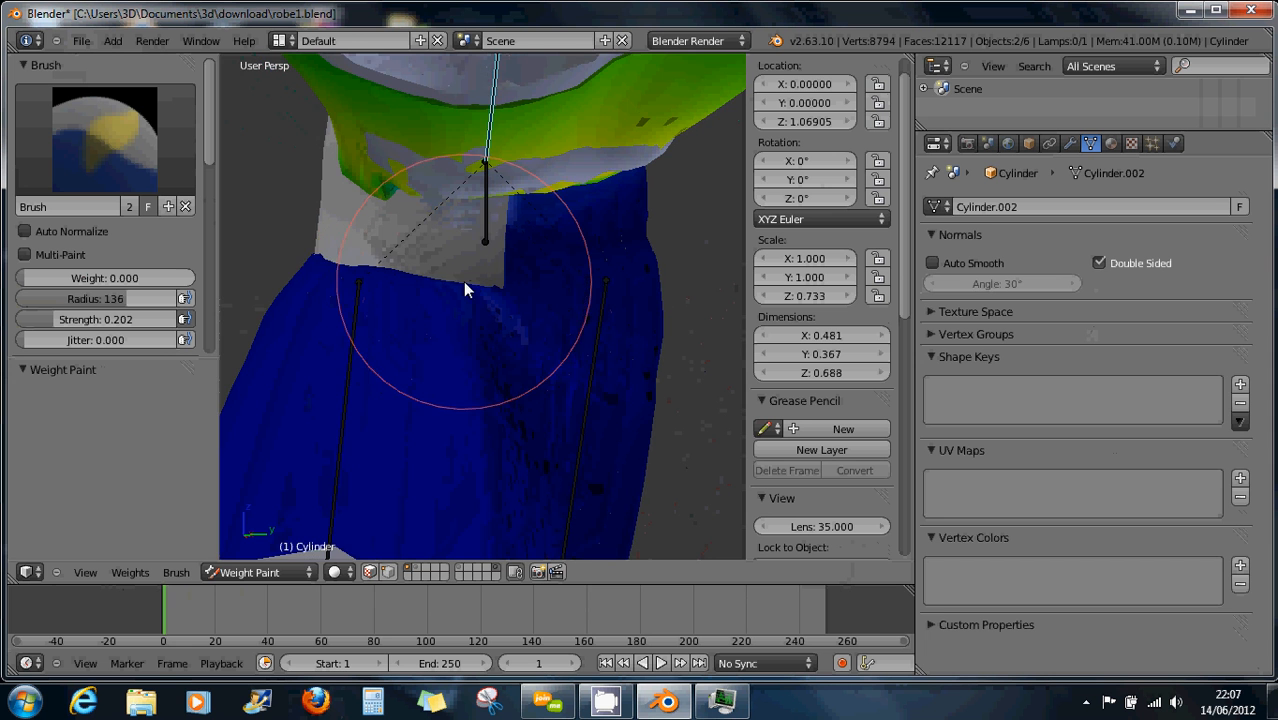
pyautogui.scroll(3, 433, 278)
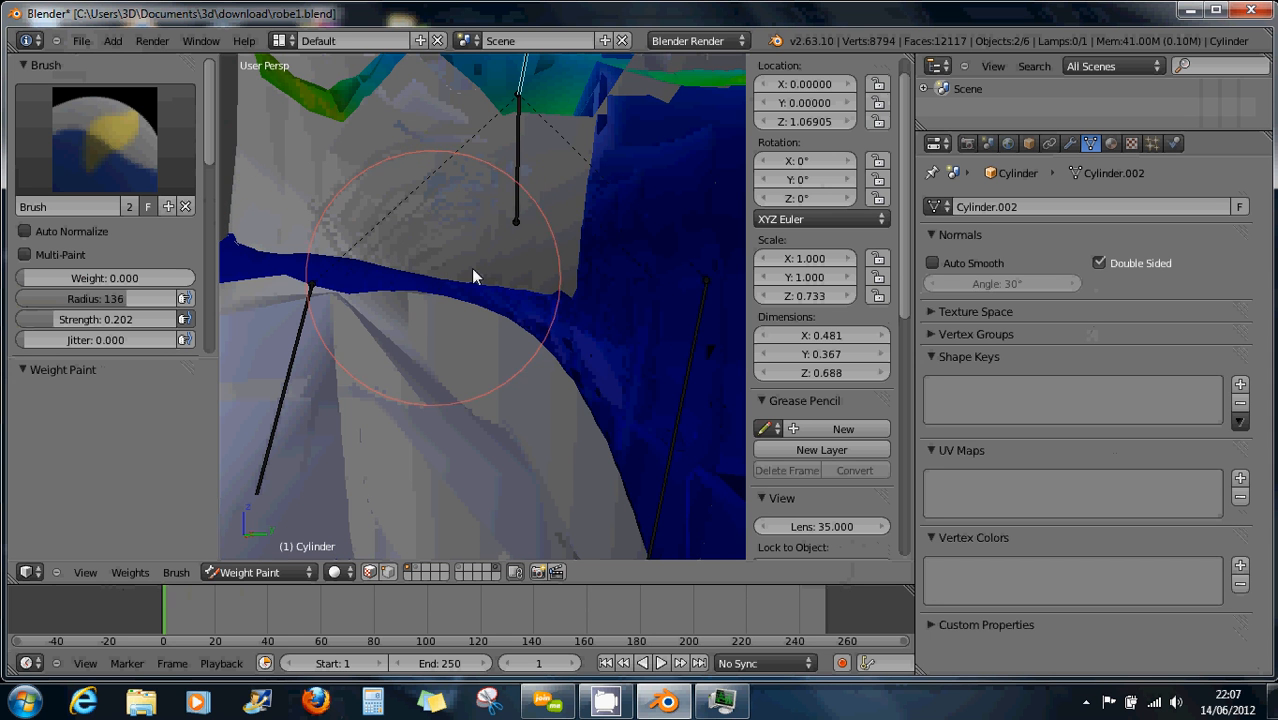
pyautogui.moveTo(344, 189)
pyautogui.mouseDown(button='middle')
pyautogui.moveTo(399, 205)
pyautogui.moveTo(357, 212)
pyautogui.moveTo(545, 245)
pyautogui.moveTo(463, 272)
pyautogui.moveTo(401, 248)
pyautogui.mouseUp(button='middle')
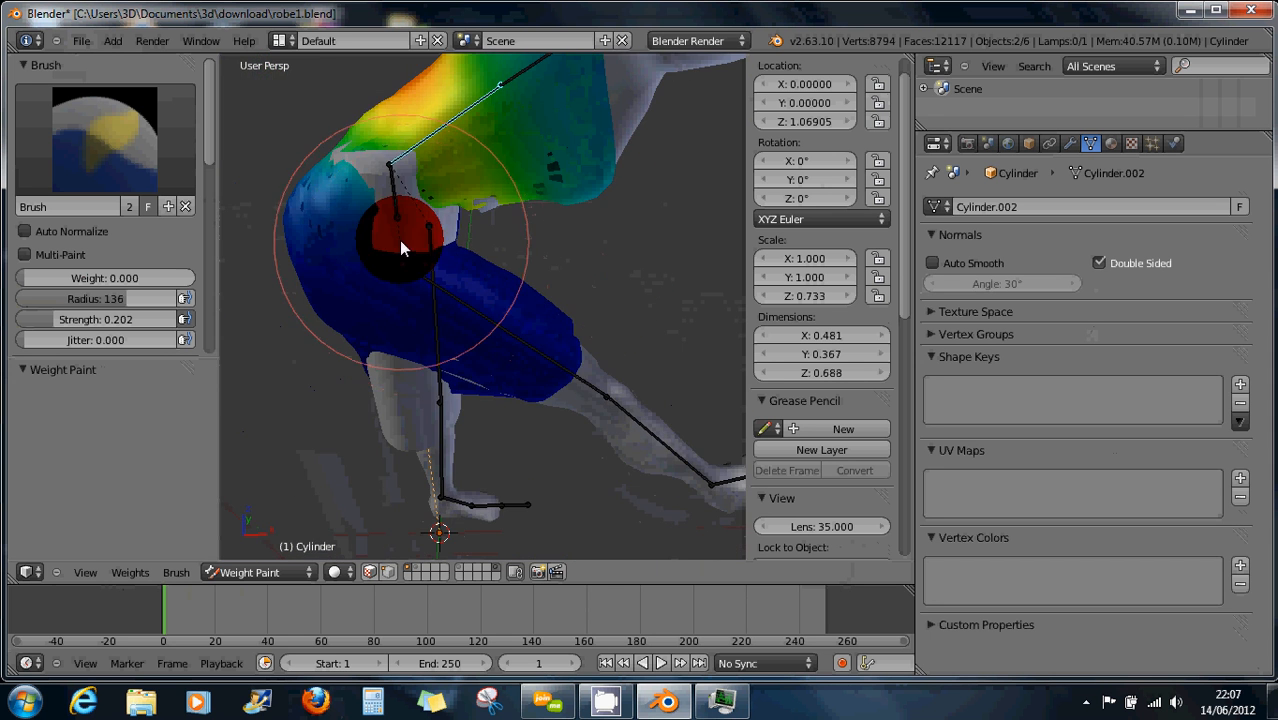
pyautogui.moveTo(399, 240)
pyautogui.mouseDown()
pyautogui.moveTo(368, 233)
pyautogui.moveTo(371, 198)
pyautogui.moveTo(321, 187)
pyautogui.moveTo(425, 242)
pyautogui.moveTo(388, 223)
pyautogui.moveTo(344, 232)
pyautogui.mouseUp()
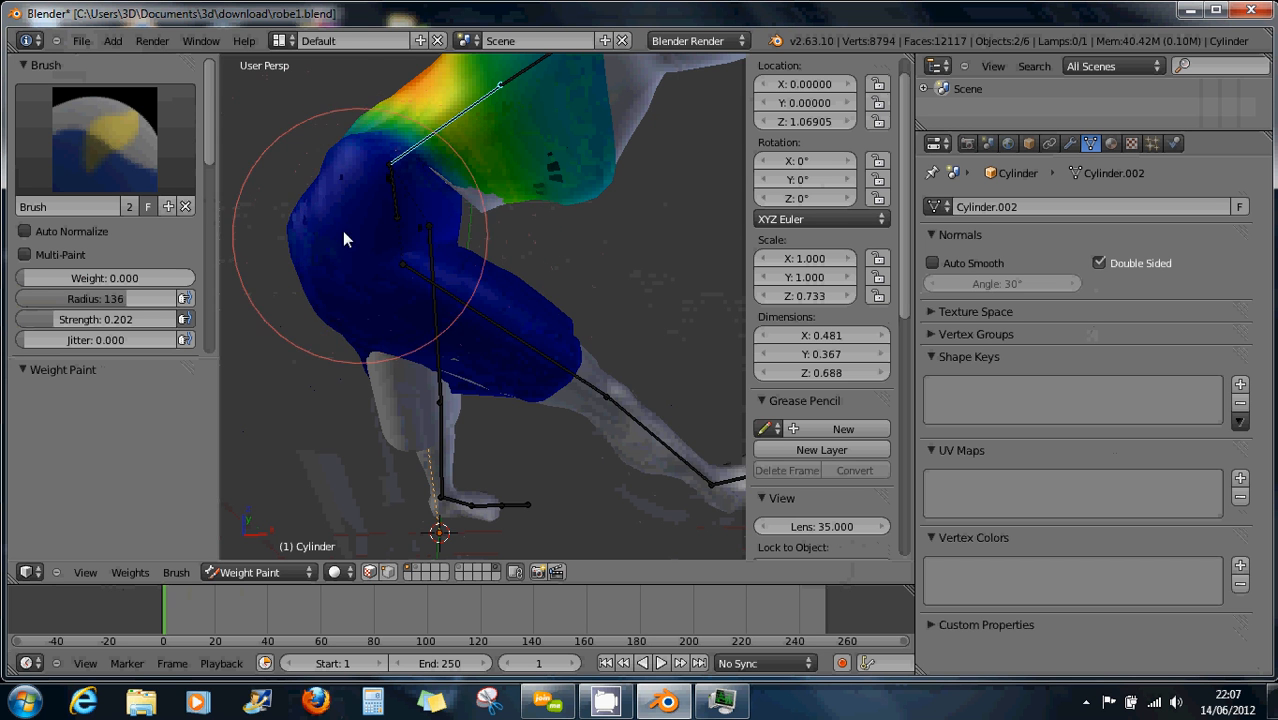
pyautogui.moveTo(343, 238)
pyautogui.mouseDown(button='middle')
pyautogui.moveTo(508, 248)
pyautogui.moveTo(328, 223)
pyautogui.moveTo(386, 240)
pyautogui.moveTo(610, 233)
pyautogui.mouseUp(button='middle')
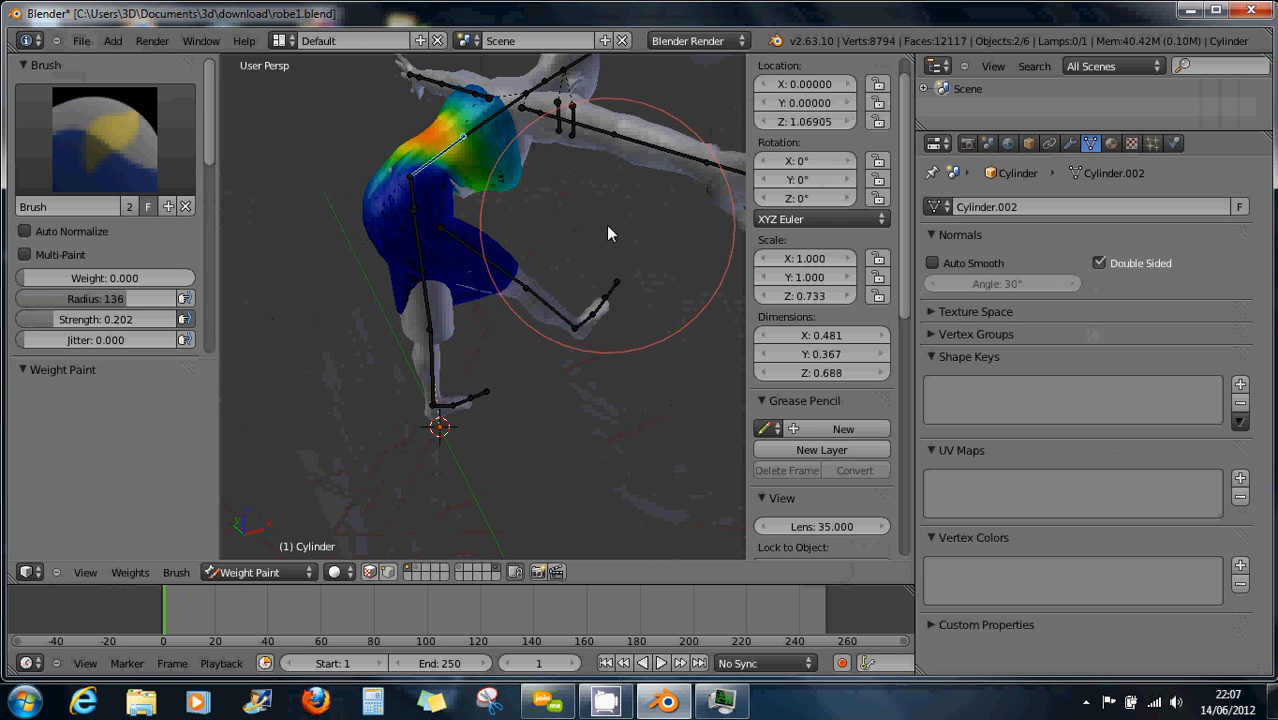
pyautogui.hotkey('alt', 'r')
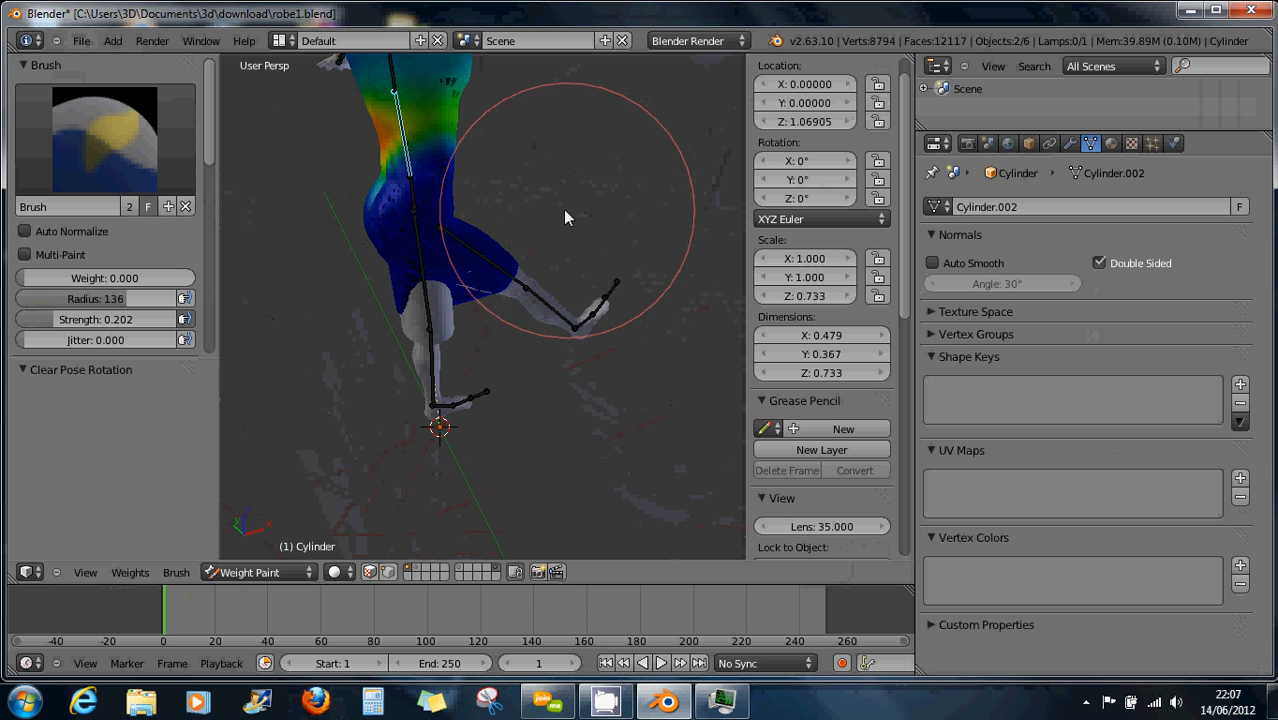
# Select the right thigh bone for weight painting, test its rotation, and clear its pose rotation to return the leg to rest
pyautogui.rightClick(500, 272)
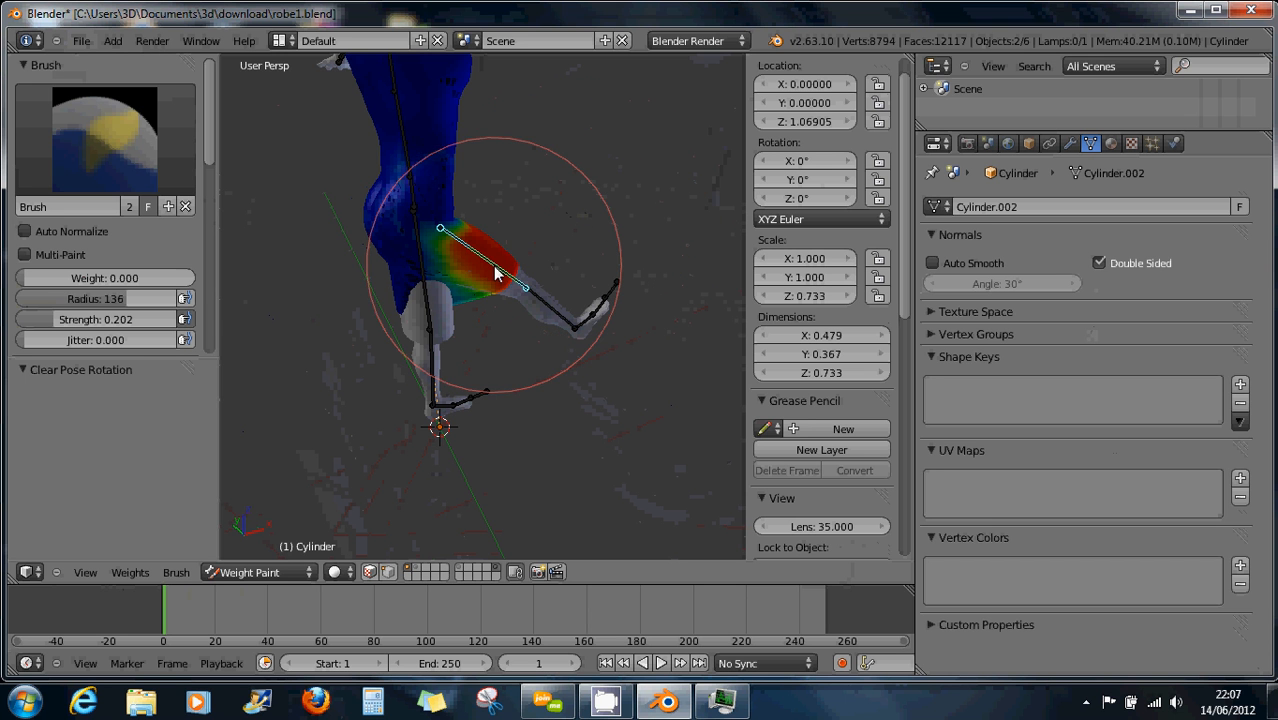
pyautogui.press('r')
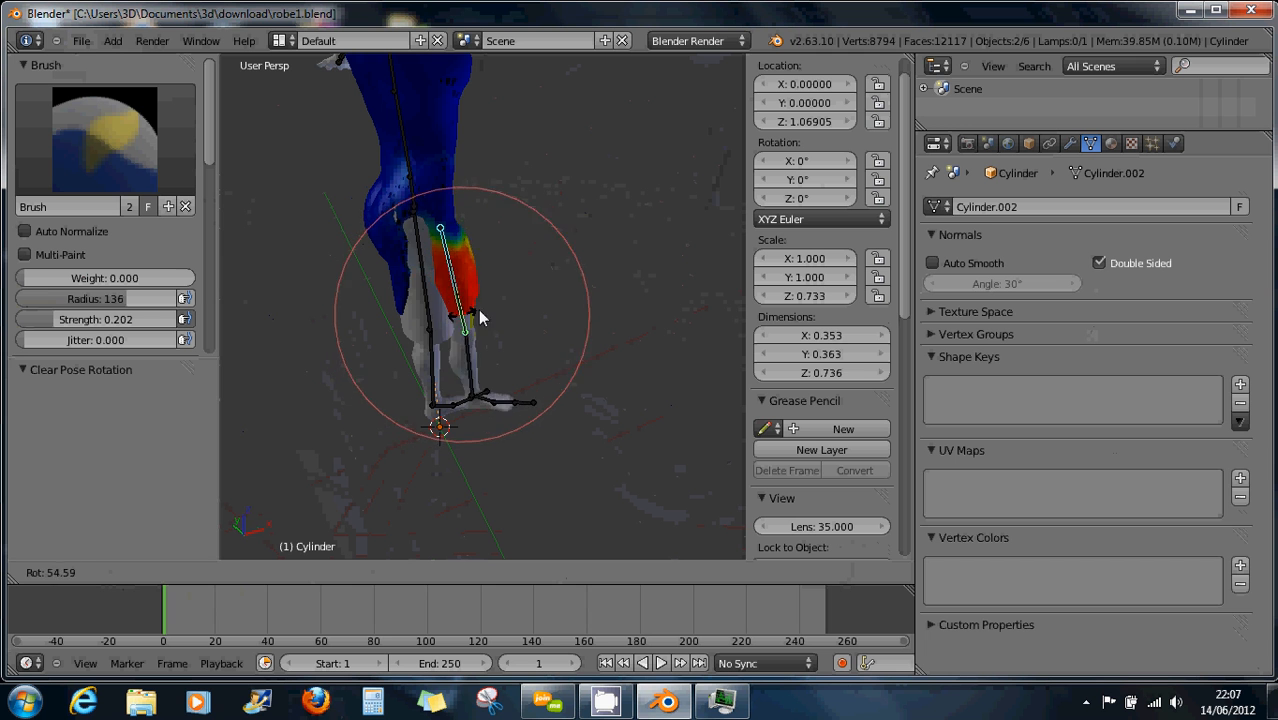
pyautogui.click(495, 295)
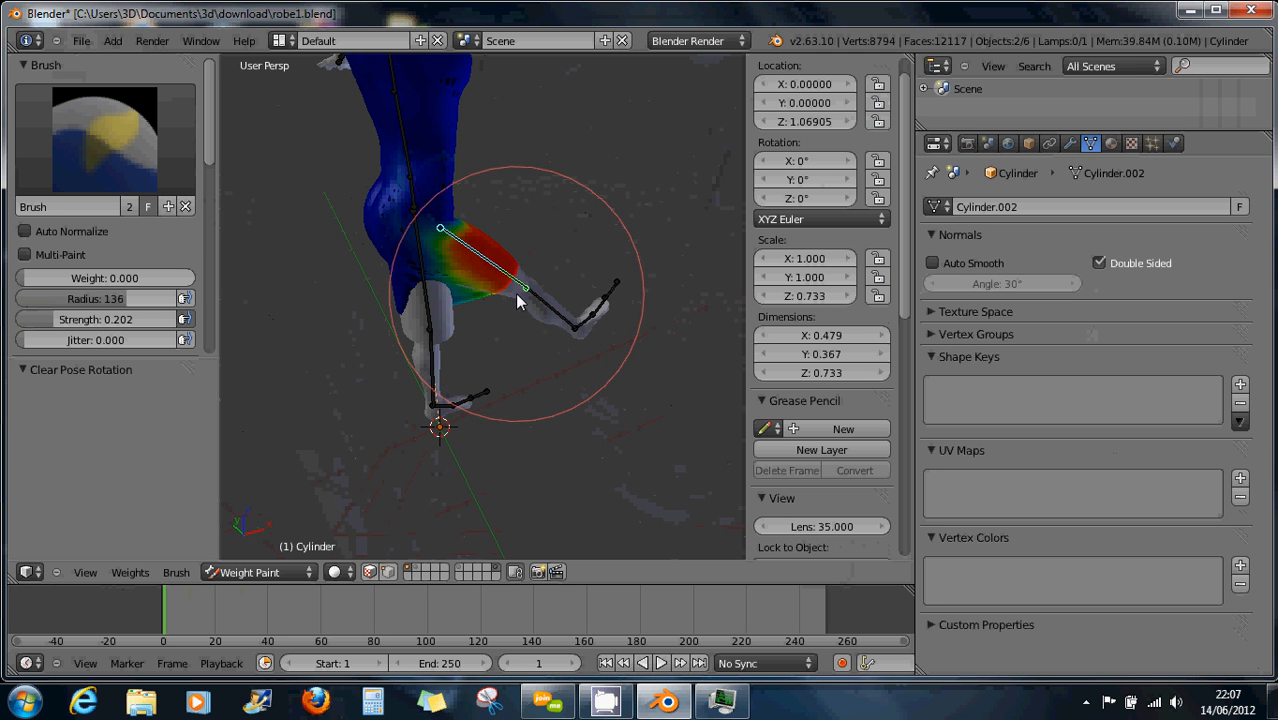
pyautogui.hotkey('alt', 'r')
pyautogui.moveTo(433, 288); pyautogui.dragTo(1023, 250, button='middle')
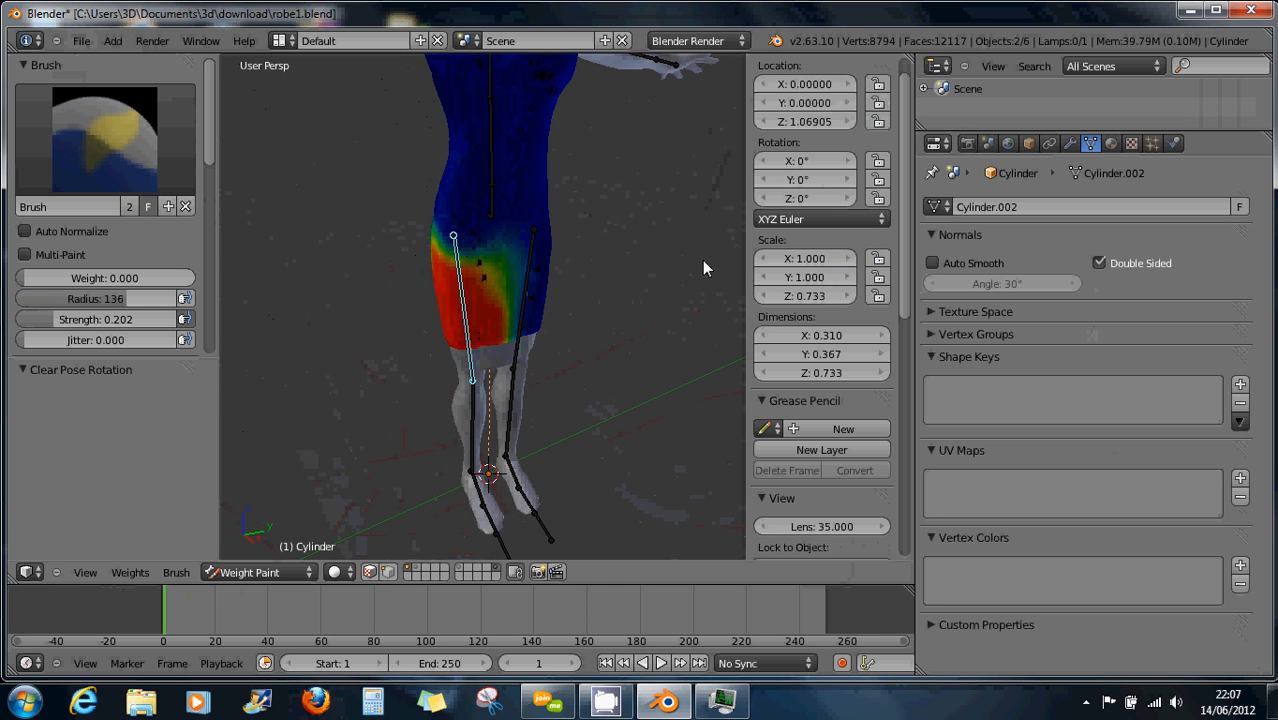
pyautogui.moveTo(650, 240); pyautogui.dragTo(553, 234, button='middle')
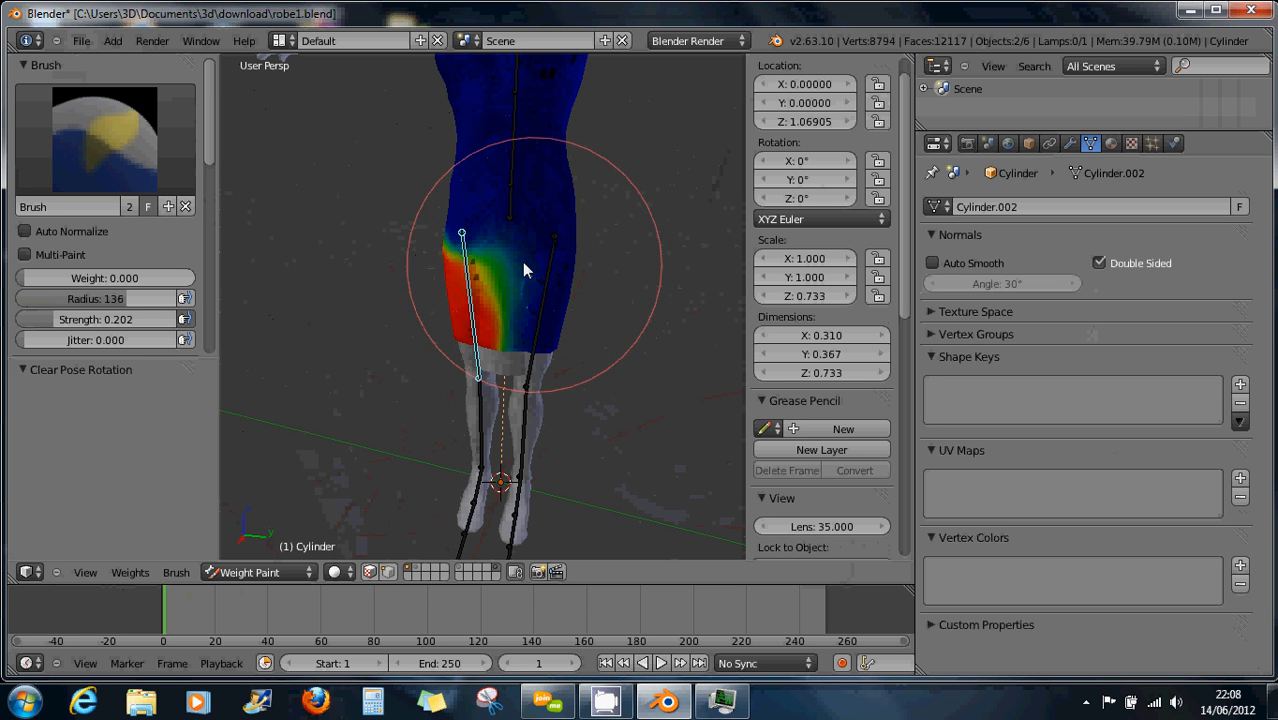
pyautogui.moveTo(516, 258)
pyautogui.mouseDown(button='middle')
pyautogui.moveTo(650, 255)
pyautogui.moveTo(410, 210)
pyautogui.moveTo(468, 174)
pyautogui.moveTo(455, 180)
pyautogui.mouseUp(button='middle')
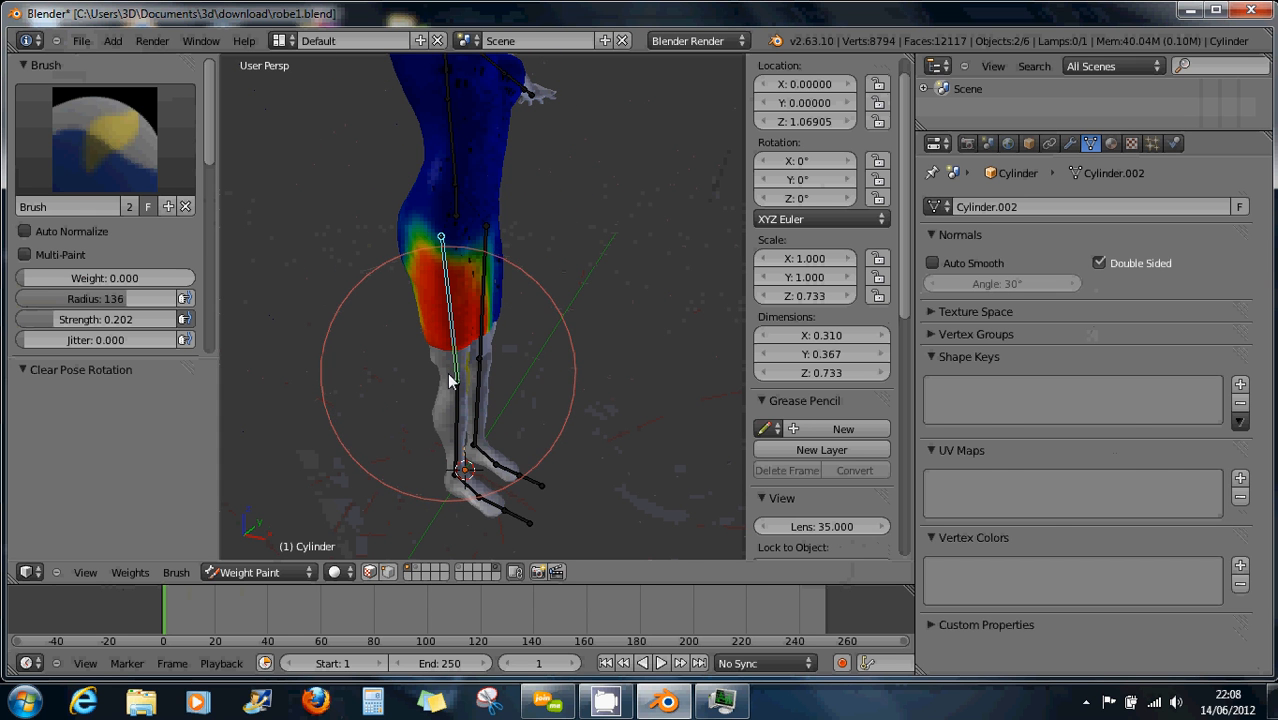
# Leave weight painting for Object Mode and hide the avatar's upperBody mesh, keeping the dress and armature in view
pyautogui.hotkey('ctrl', 'Tab')
pyautogui.rightClick(441, 398)
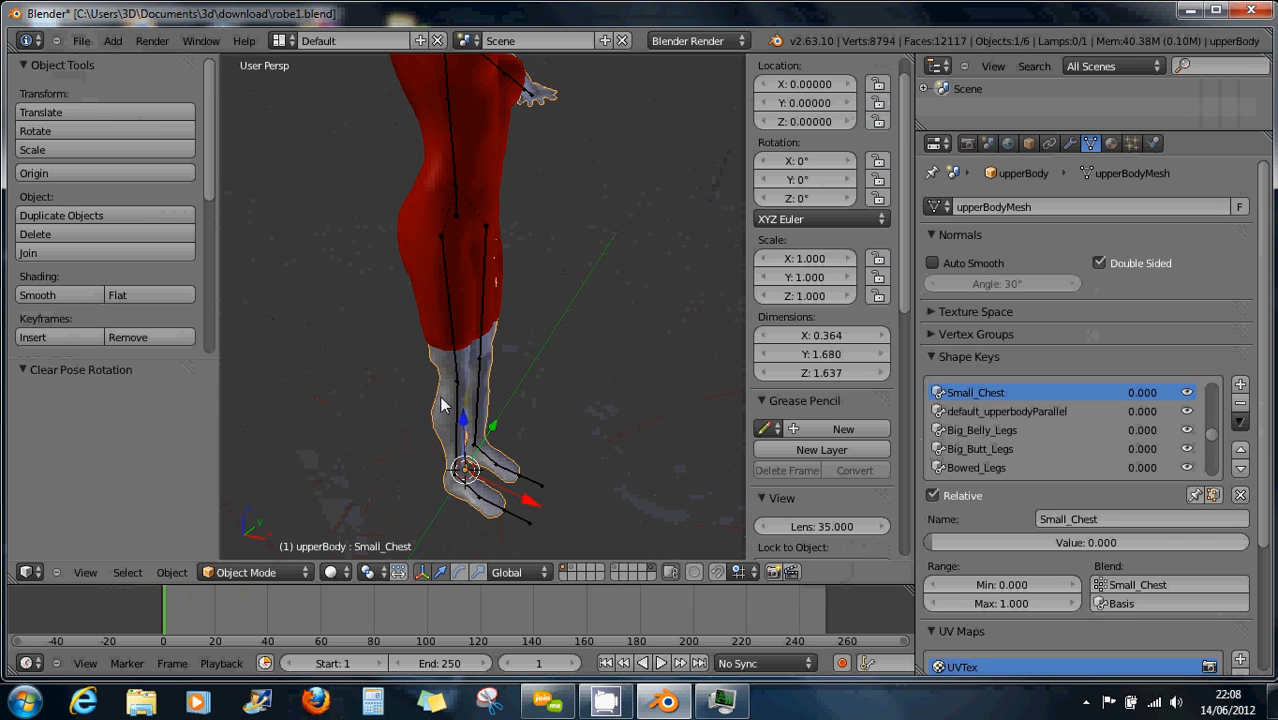
pyautogui.press('h')
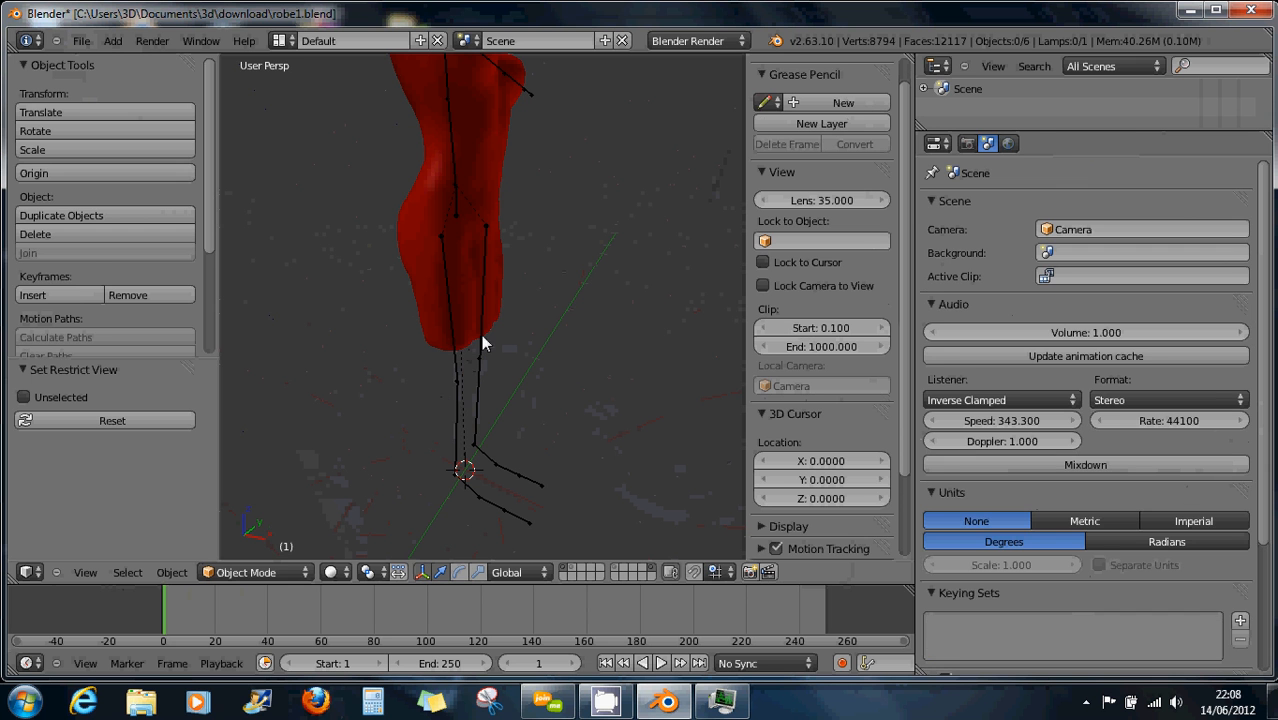
# Put the avatar armature in Pose Mode and rotate the mHipRight bone -76.076° to test the dress's deformation
pyautogui.rightClick(460, 304)
pyautogui.hotkey('ctrl', 'Tab')
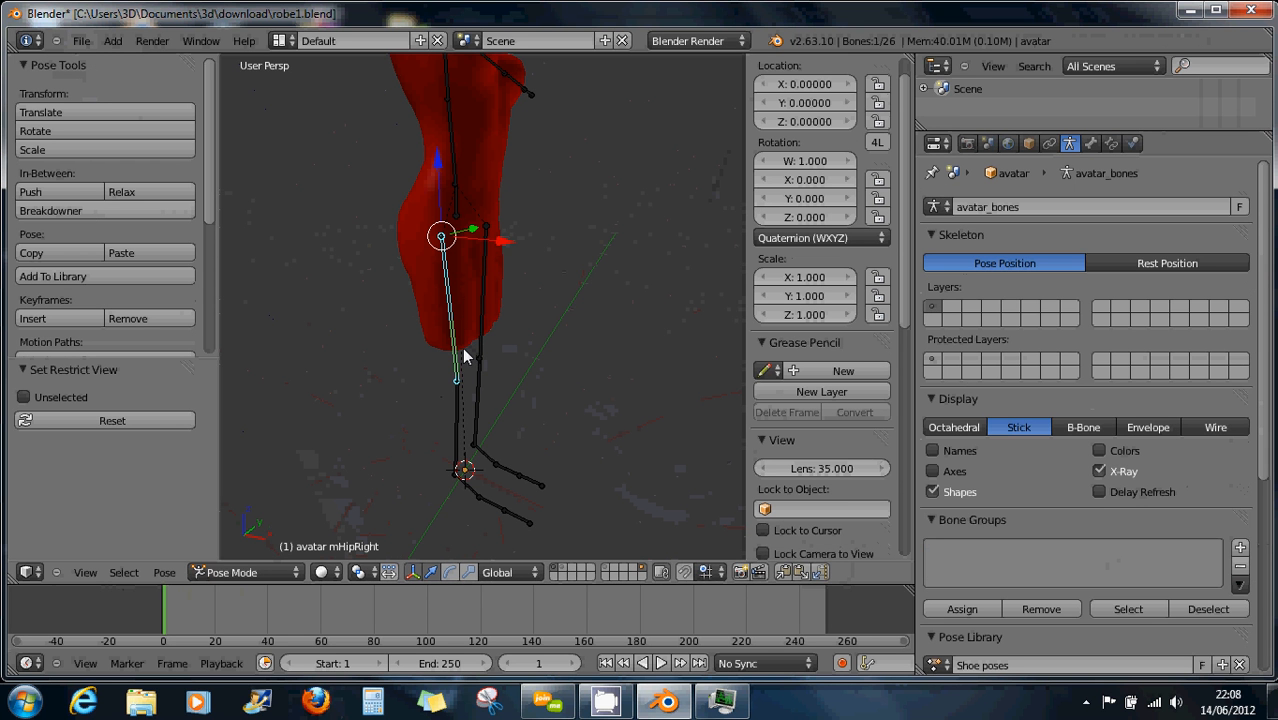
pyautogui.press('r')
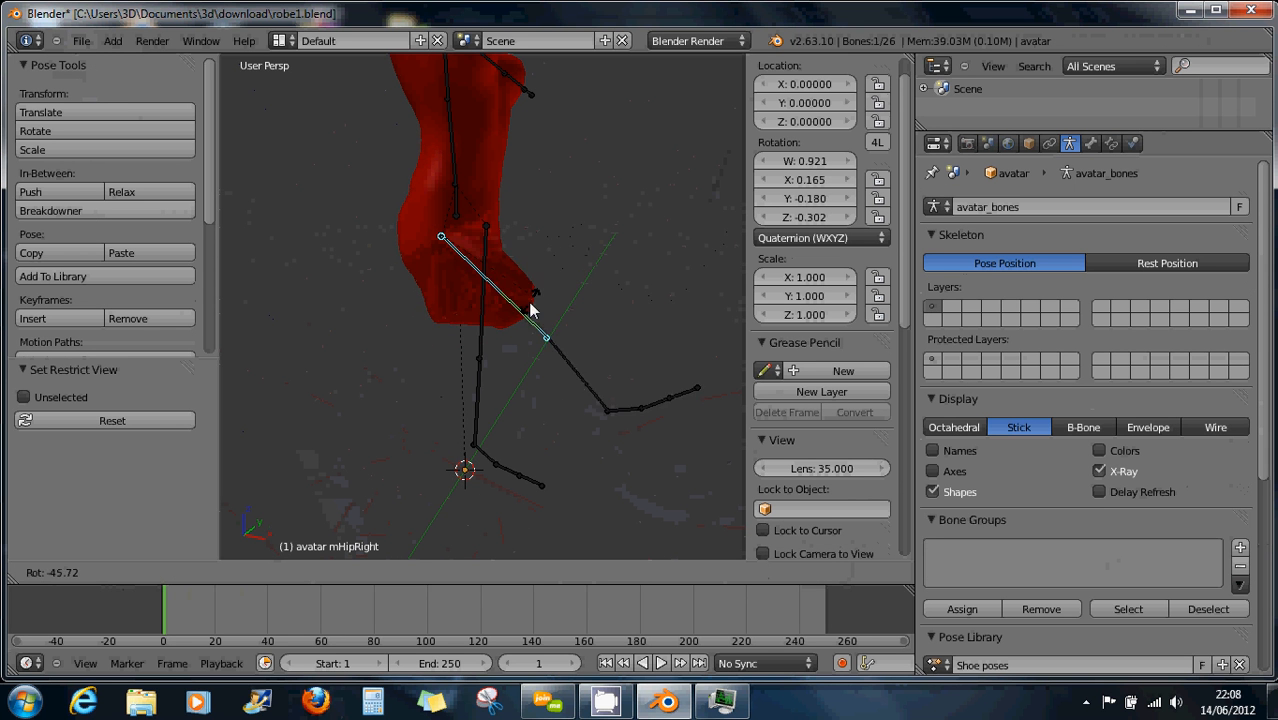
pyautogui.click(581, 250)
pyautogui.moveTo(574, 250); pyautogui.dragTo(508, 345, button='middle')
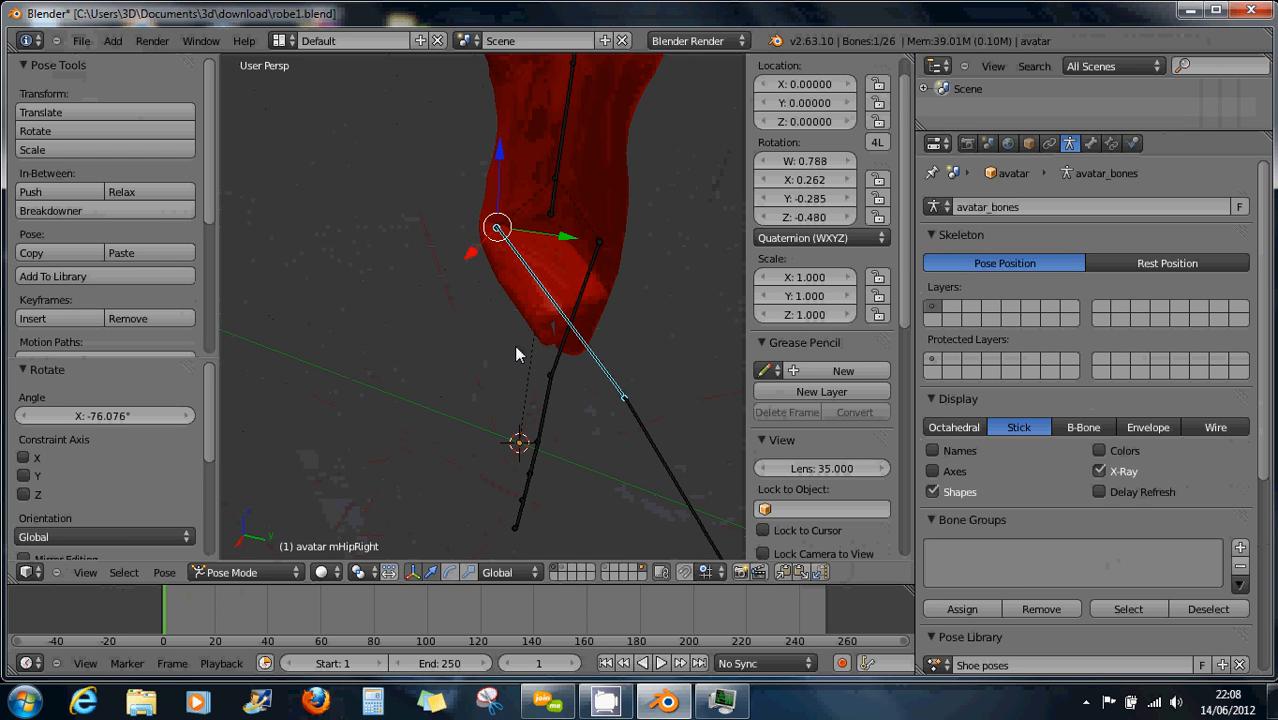
# Clear the mHipRight bone's pose rotation and rotate it about the global Y axis as a new test pose
pyautogui.hotkey('alt', 'r')
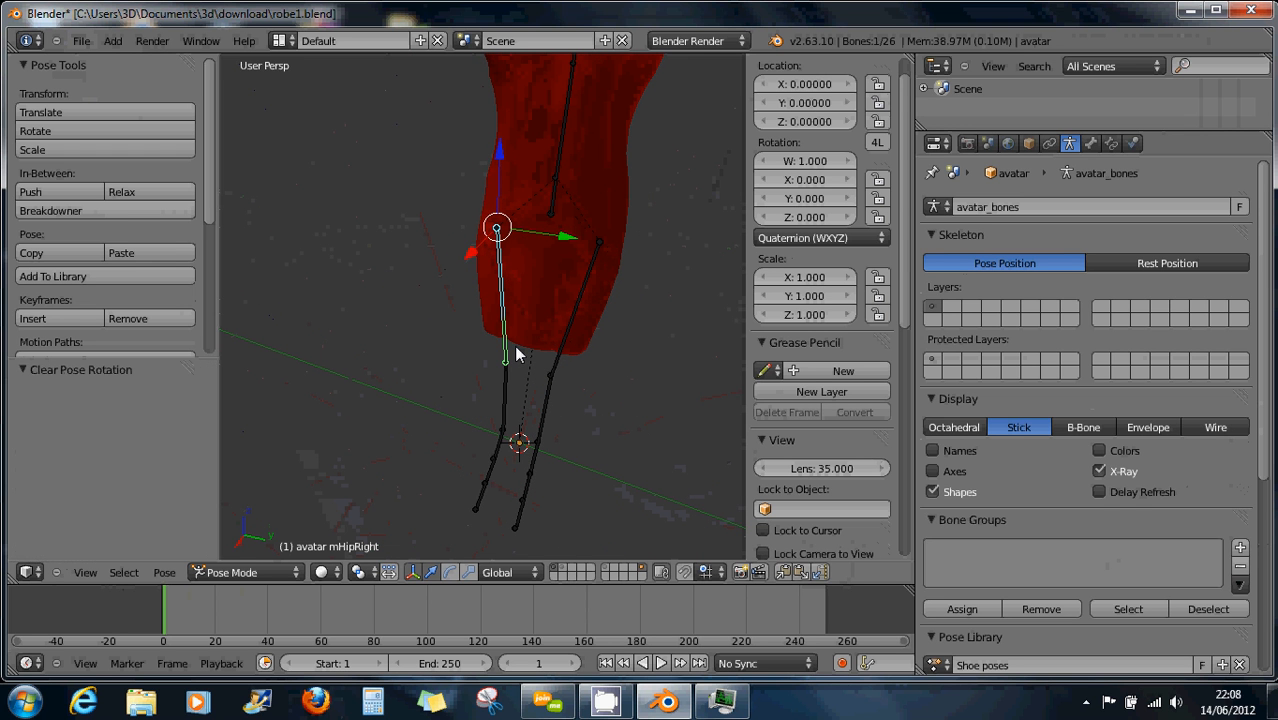
pyautogui.press('r')
pyautogui.press('y')
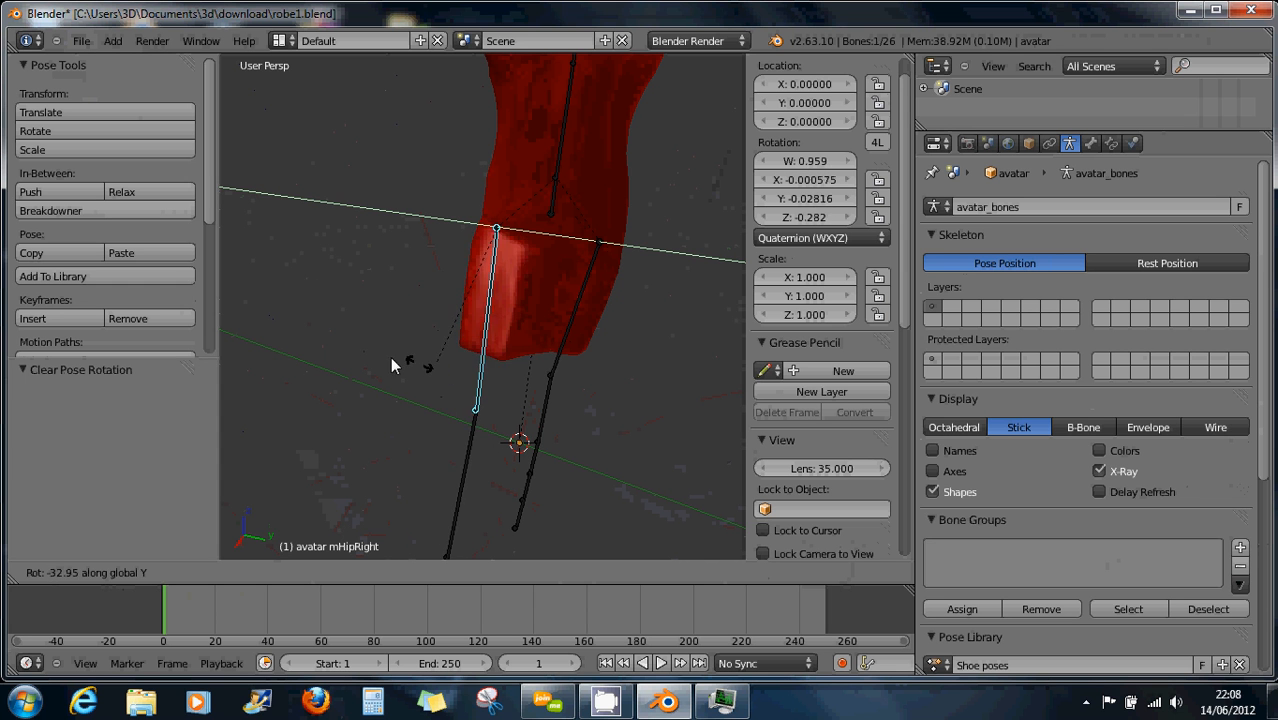
pyautogui.press('Escape')
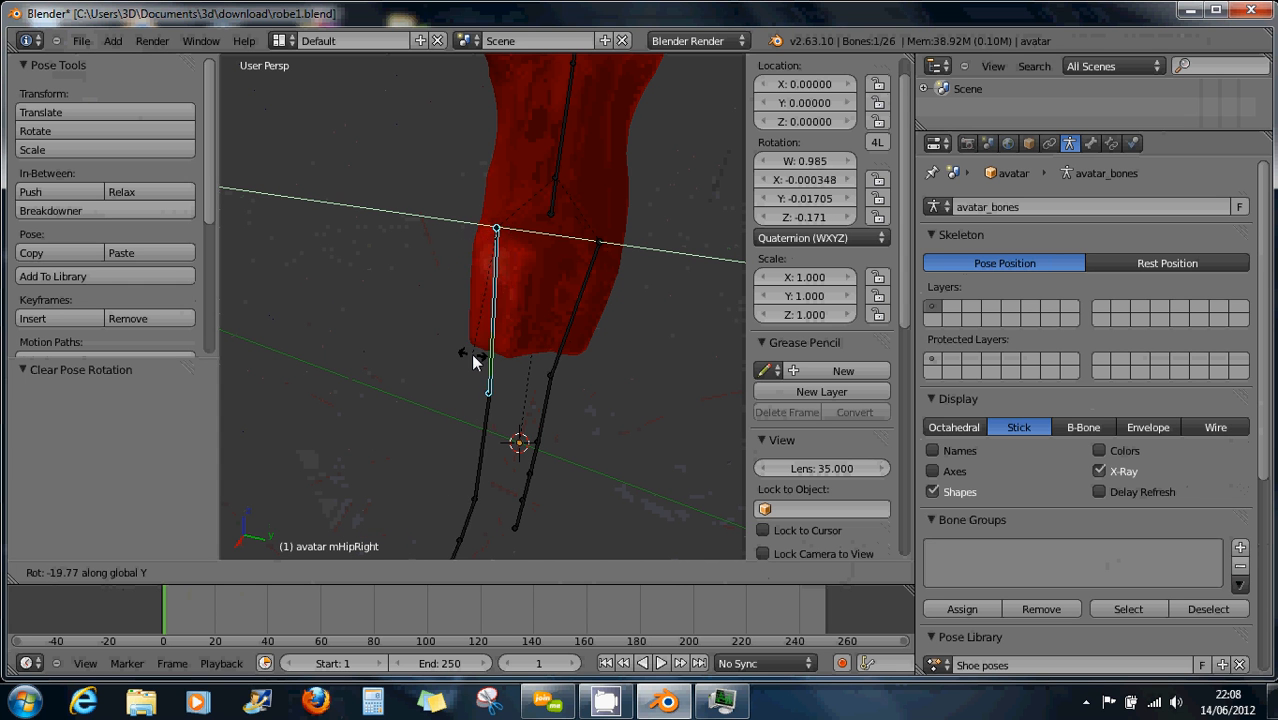
pyautogui.press('r')
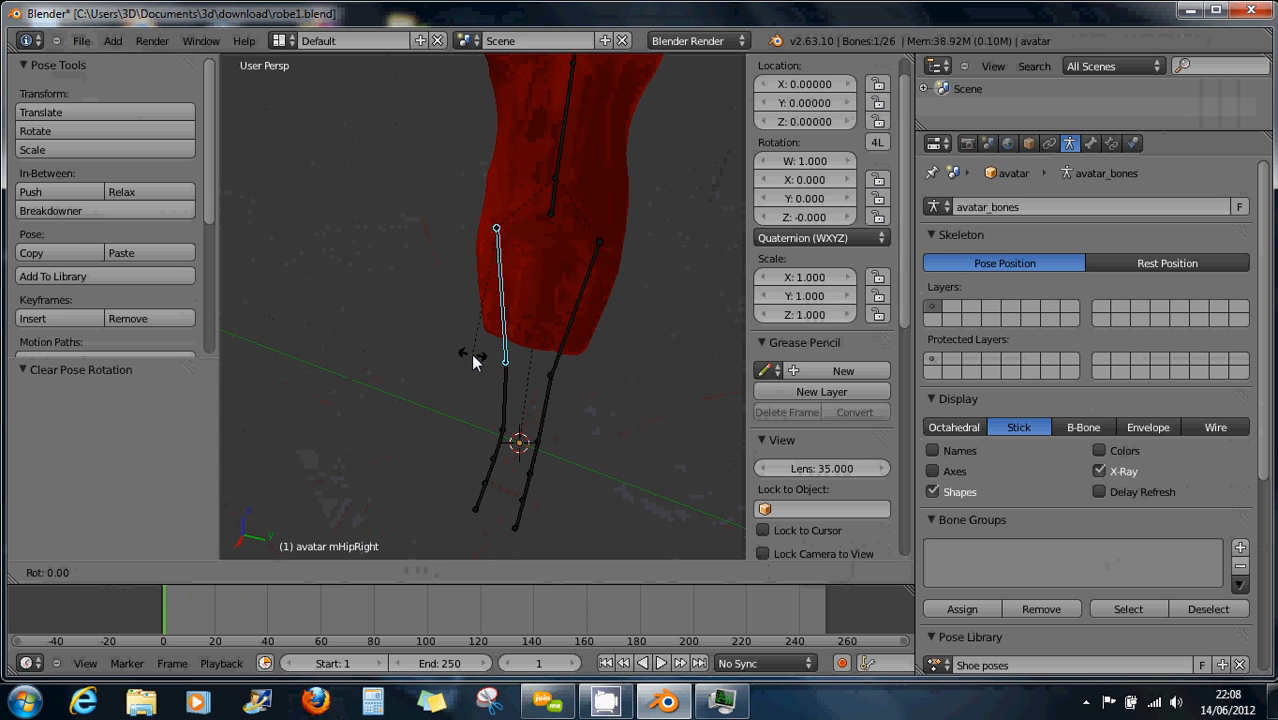
pyautogui.press('x')
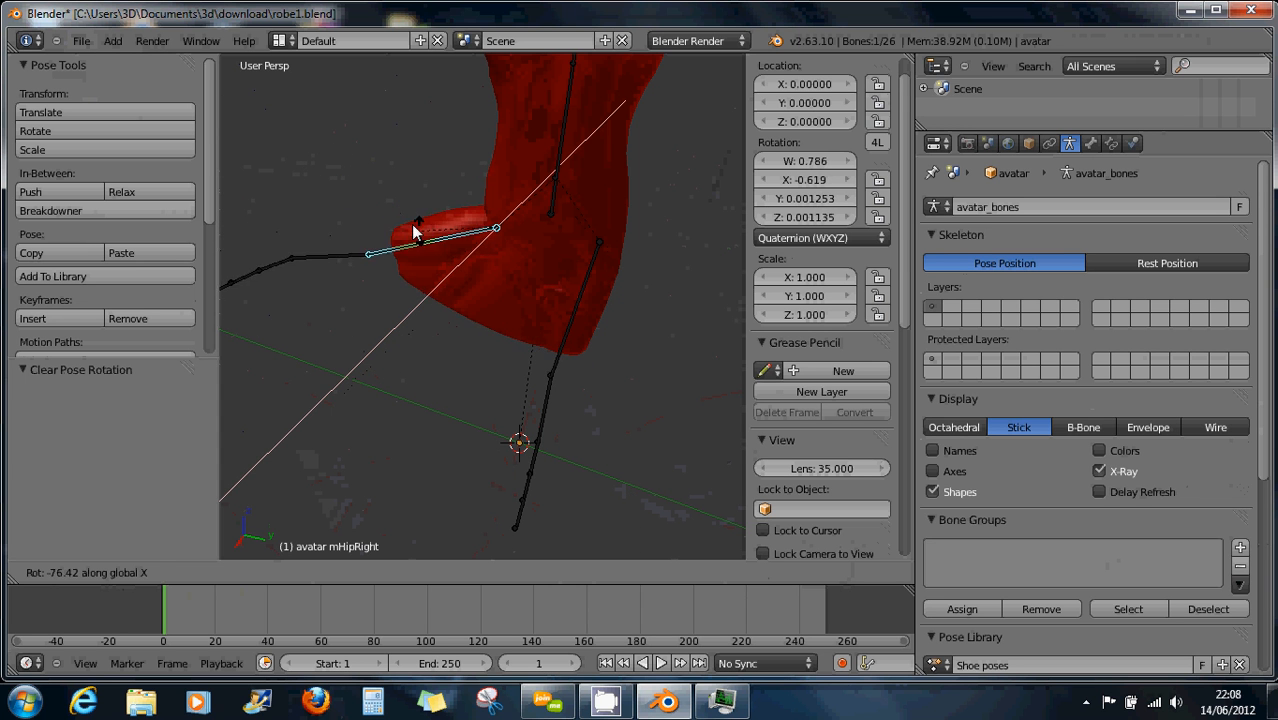
pyautogui.rightClick(489, 298)
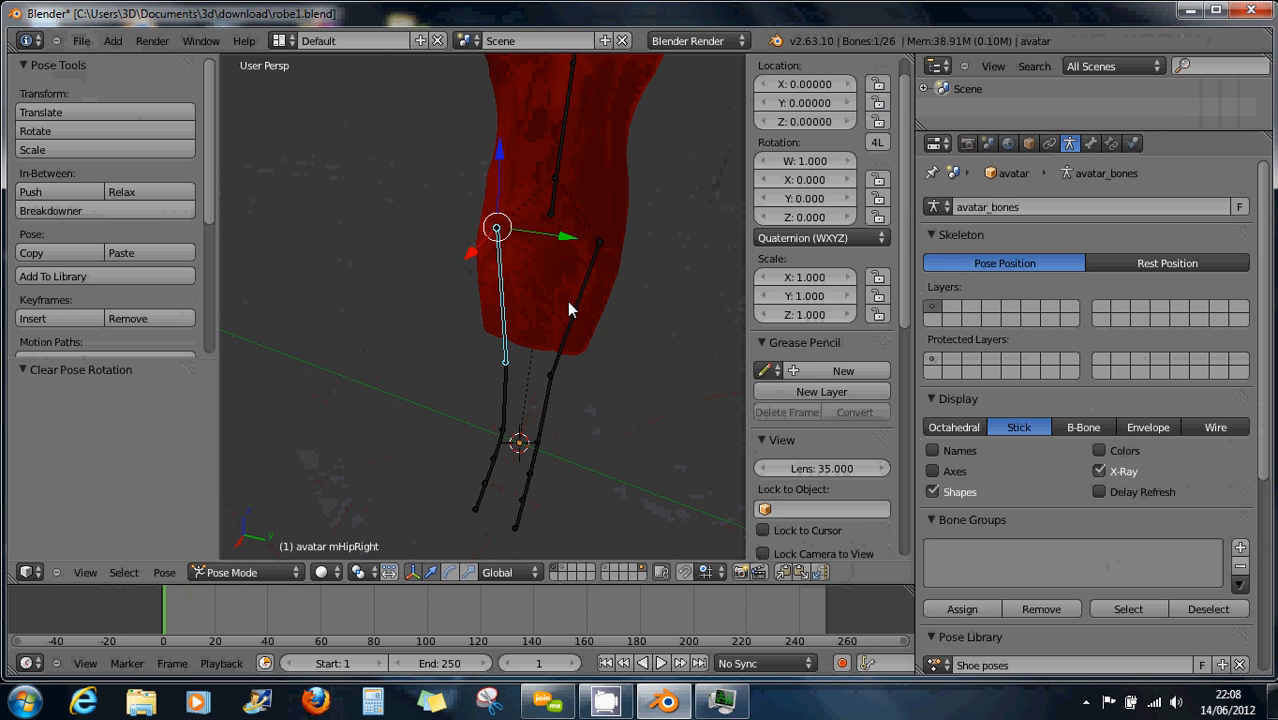
# Rotate the mHipRight bone about -94° around the global X axis and select the robe mesh for weight painting
pyautogui.scroll(3, 568, 290)
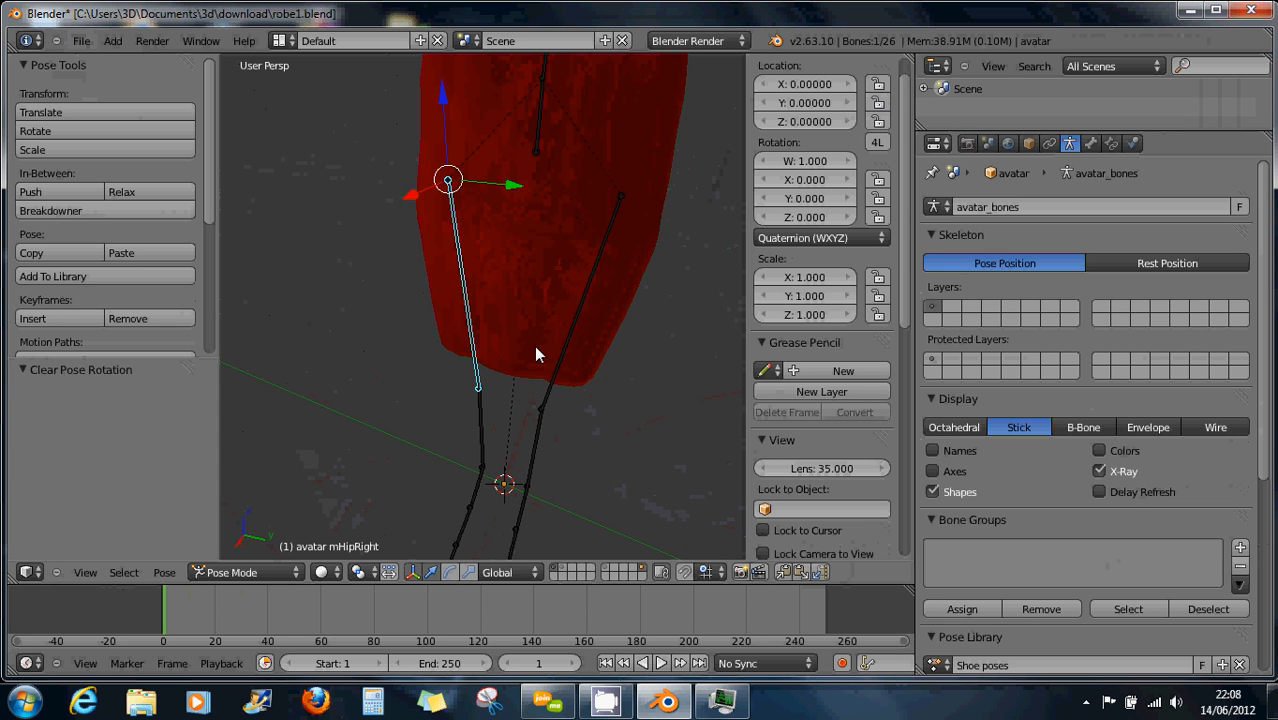
pyautogui.press('r')
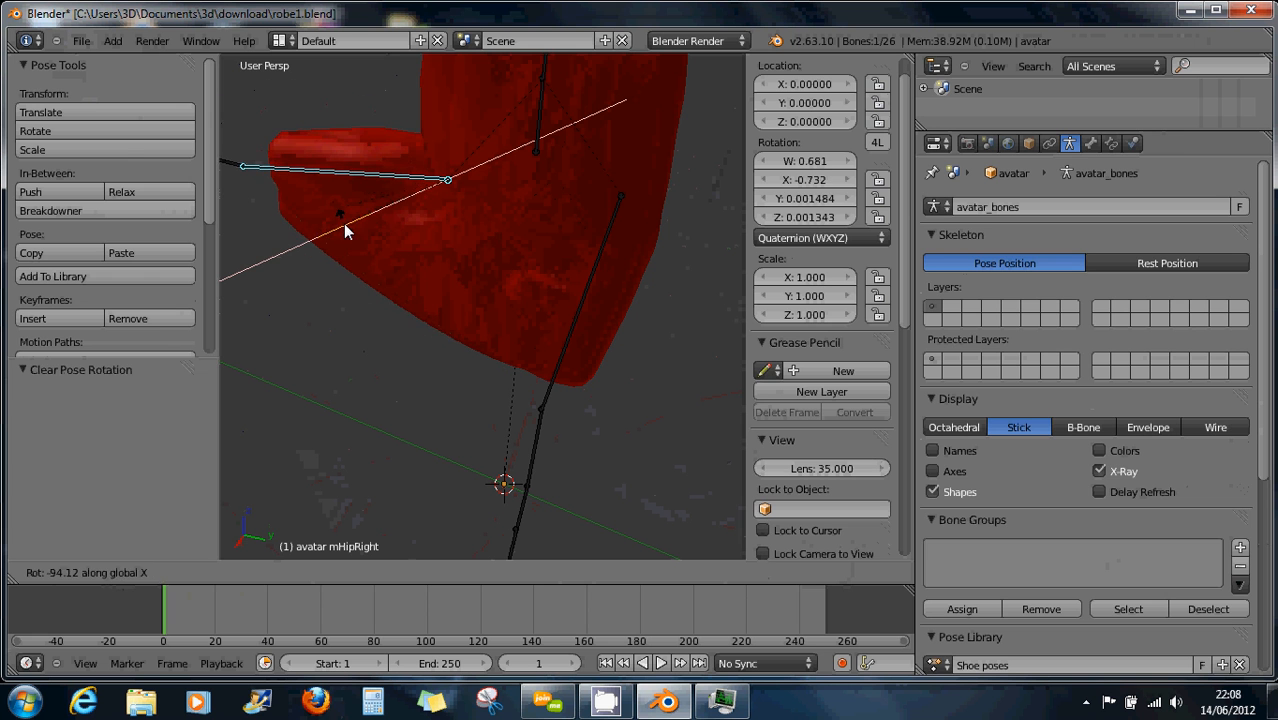
pyautogui.click(345, 223)
pyautogui.rightClick(442, 253)
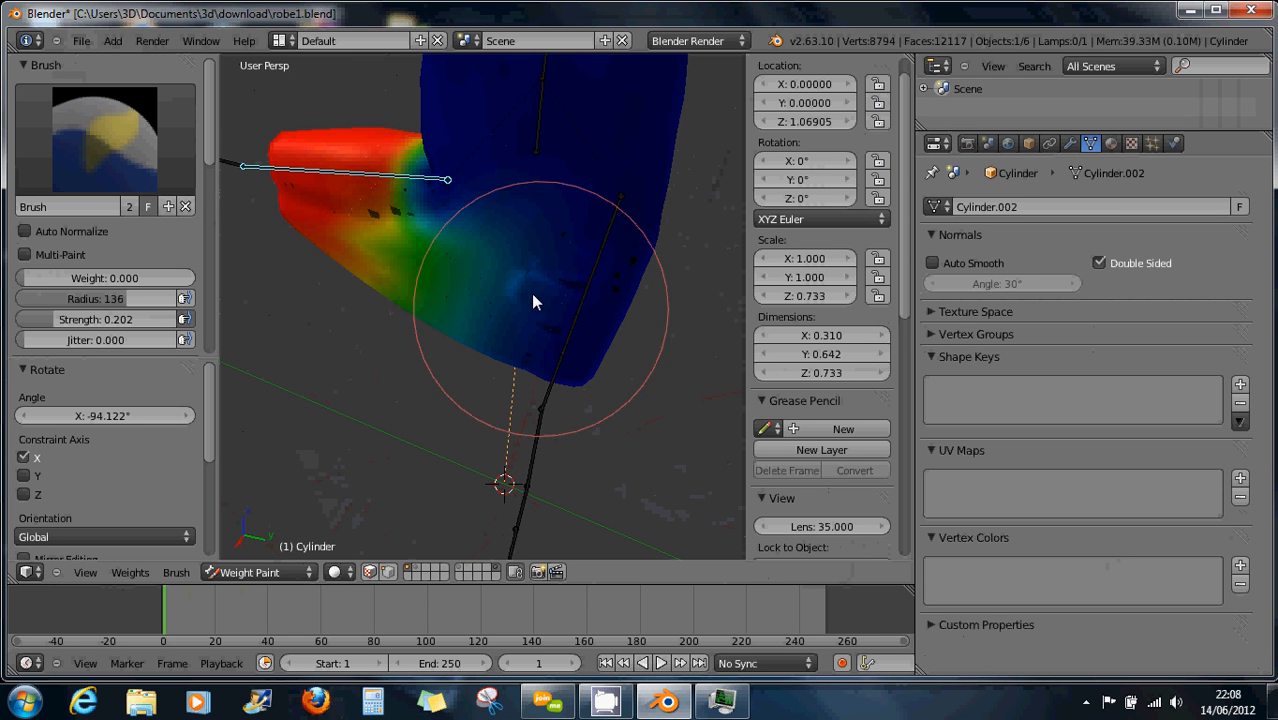
# Paint zero weight over the lower front of the robe beside the opposite thigh bone to reduce the right hip's influence
pyautogui.scroll(2, 558, 296)
pyautogui.scroll(2, 558, 295)
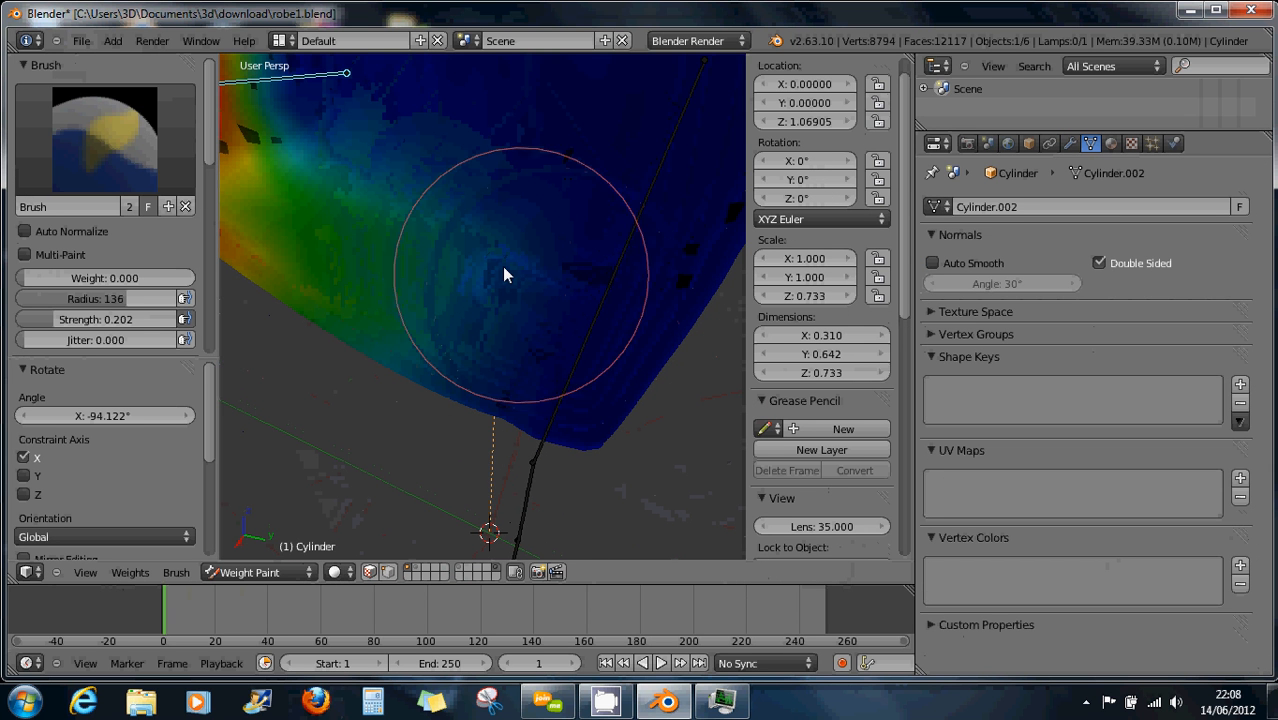
pyautogui.moveTo(503, 255)
pyautogui.mouseDown()
pyautogui.moveTo(533, 283)
pyautogui.moveTo(542, 228)
pyautogui.mouseUp()
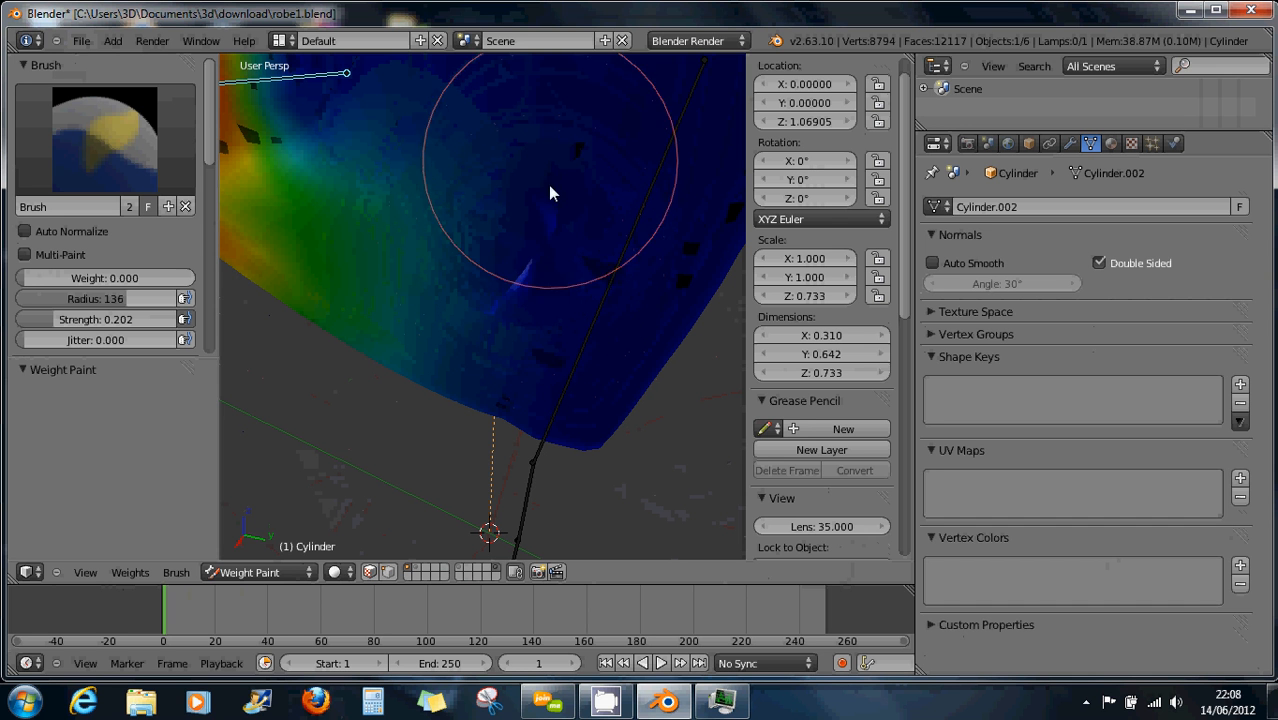
pyautogui.moveTo(522, 338)
pyautogui.mouseDown()
pyautogui.moveTo(514, 348)
pyautogui.moveTo(528, 268)
pyautogui.moveTo(536, 339)
pyautogui.moveTo(542, 261)
pyautogui.moveTo(544, 302)
pyautogui.mouseUp()
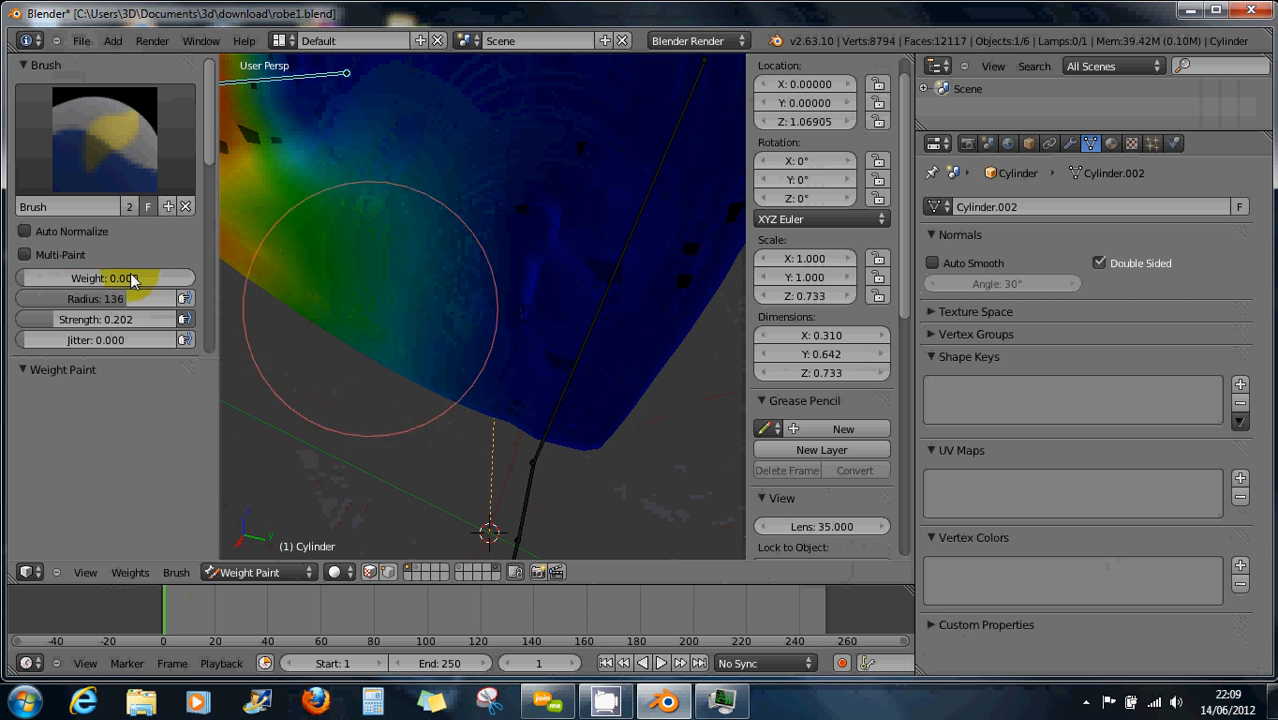
# Set the brush strength to 1.000 and paint zero weight across the robe's lower front near the unposed thigh
pyautogui.moveTo(54, 318)
pyautogui.mouseDown()
pyautogui.moveTo(10, 320)
pyautogui.moveTo(205, 320)
pyautogui.mouseUp()
pyautogui.moveTo(485, 306)
pyautogui.mouseDown()
pyautogui.moveTo(538, 234)
pyautogui.moveTo(527, 194)
pyautogui.moveTo(553, 337)
pyautogui.moveTo(613, 185)
pyautogui.moveTo(573, 322)
pyautogui.moveTo(551, 333)
pyautogui.mouseUp()
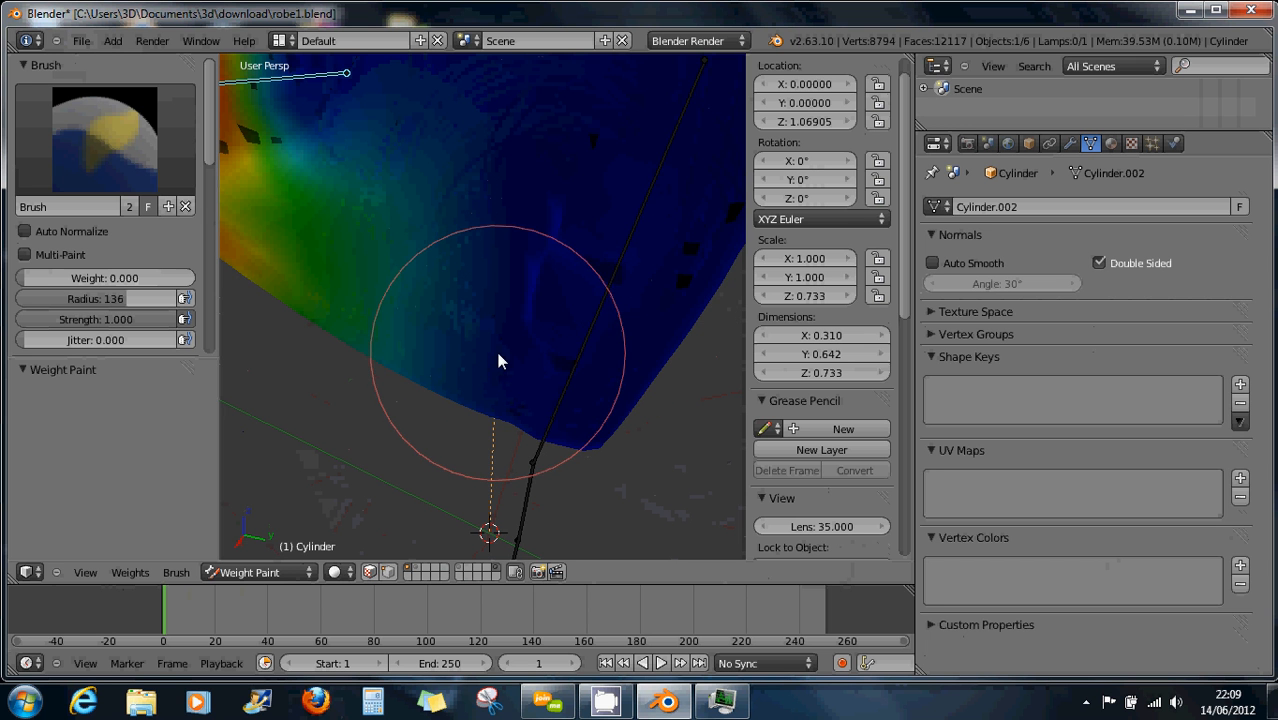
pyautogui.scroll(-3, 499, 352)
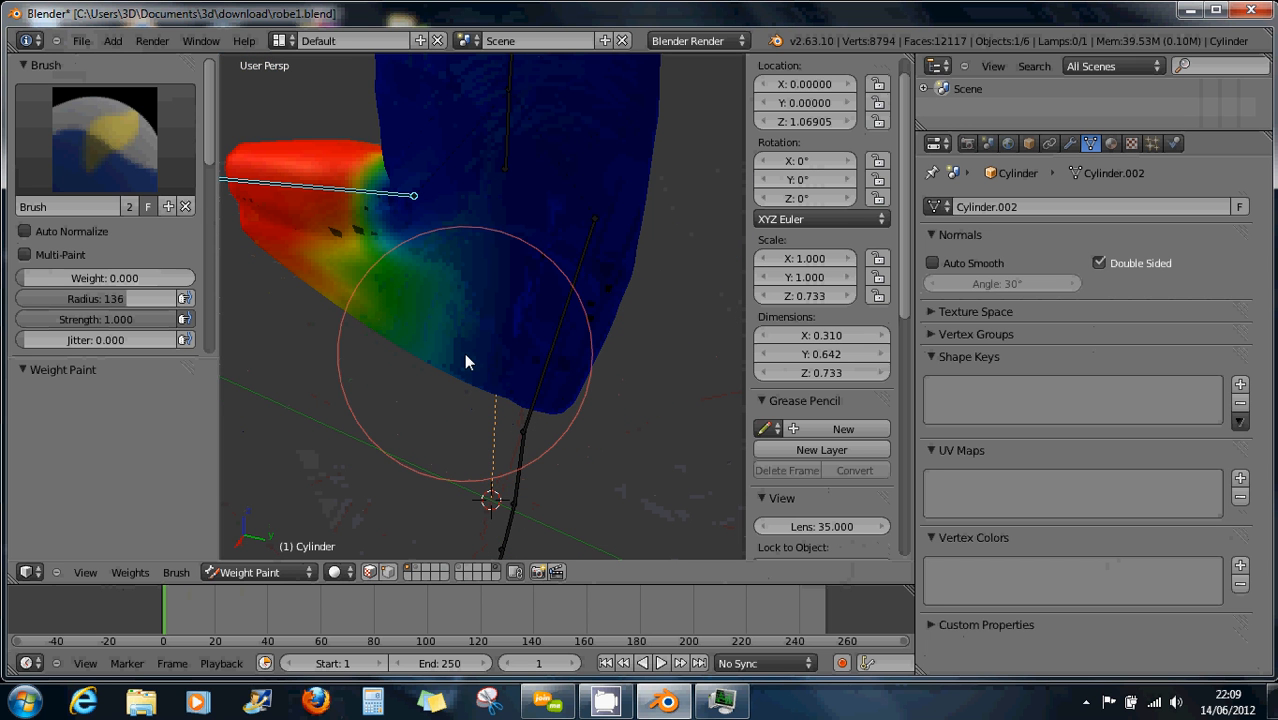
pyautogui.scroll(3, 503, 361)
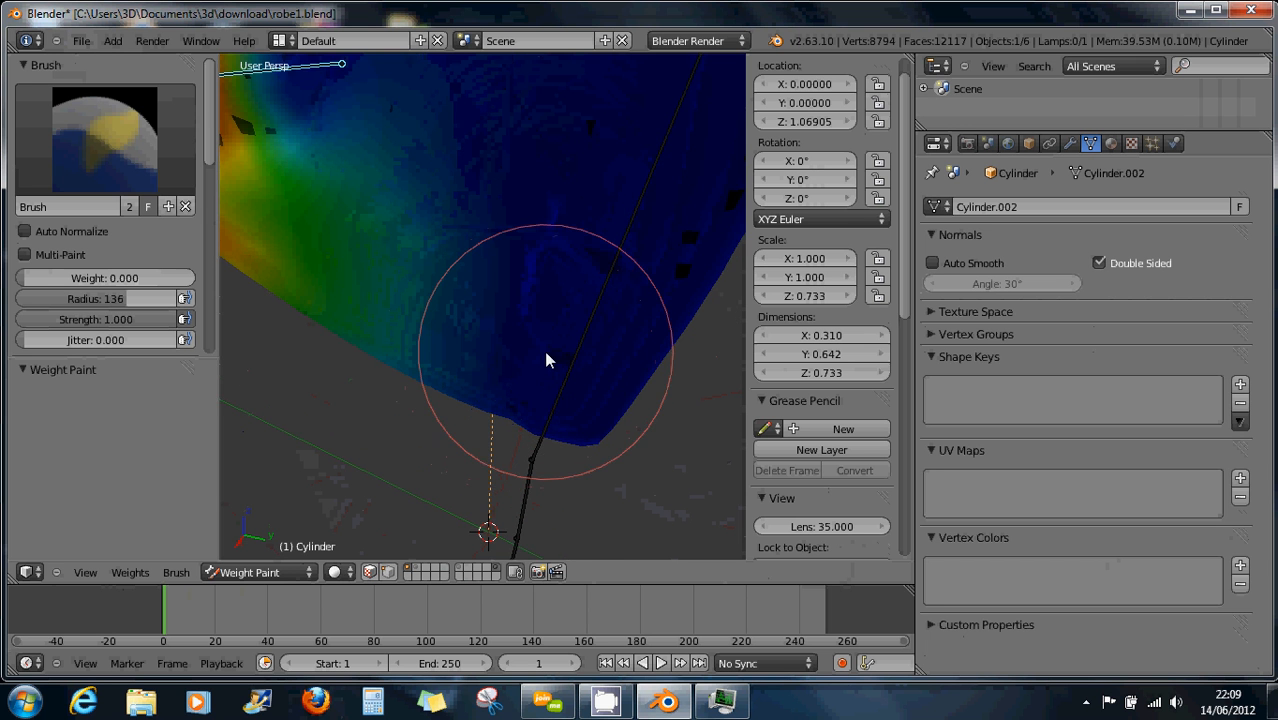
# Examine the right hip bone's weight distribution around the robe's front, hem and underside for areas that still deform
pyautogui.moveTo(537, 350)
pyautogui.mouseDown(button='middle')
pyautogui.moveTo(479, 344)
pyautogui.moveTo(603, 333)
pyautogui.mouseUp(button='middle')
pyautogui.scroll(2, 640, 290)
pyautogui.scroll(-4, 641, 286)
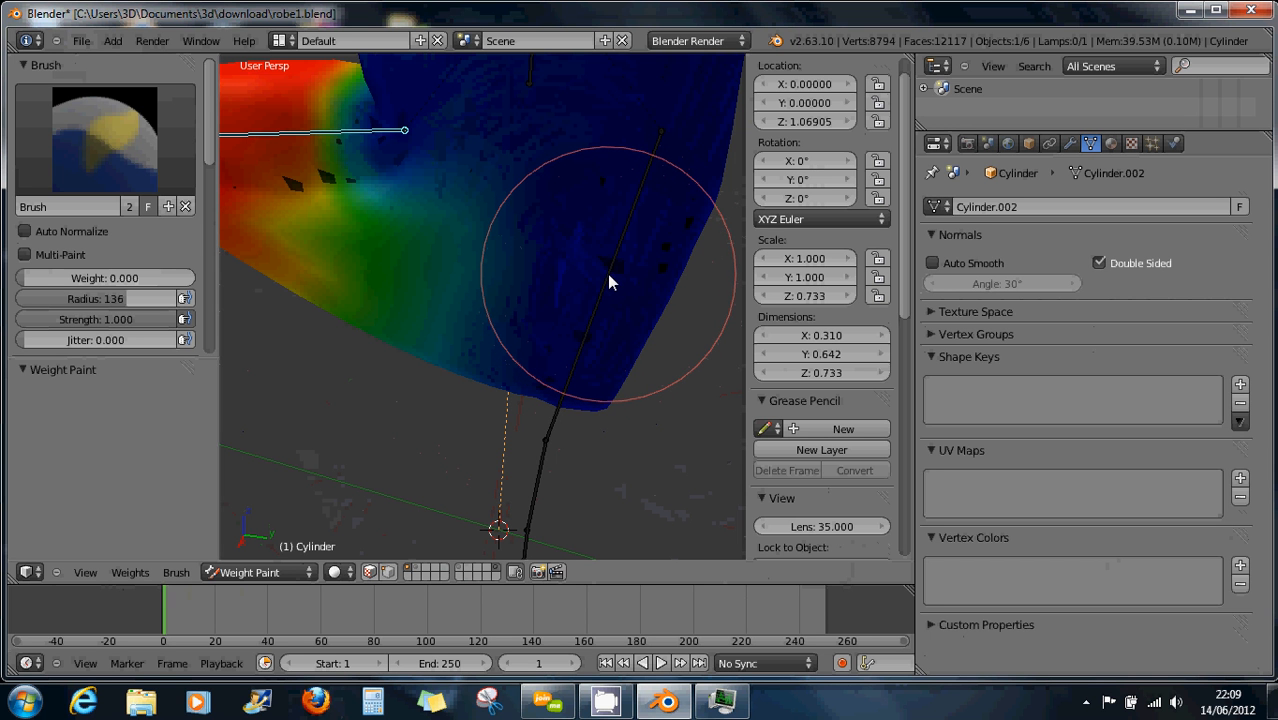
pyautogui.moveTo(562, 294)
pyautogui.mouseDown(button='middle')
pyautogui.moveTo(642, 146)
pyautogui.moveTo(566, 260)
pyautogui.moveTo(643, 188)
pyautogui.moveTo(703, 207)
pyautogui.moveTo(246, 207)
pyautogui.moveTo(287, 226)
pyautogui.moveTo(296, 246)
pyautogui.mouseUp(button='middle')
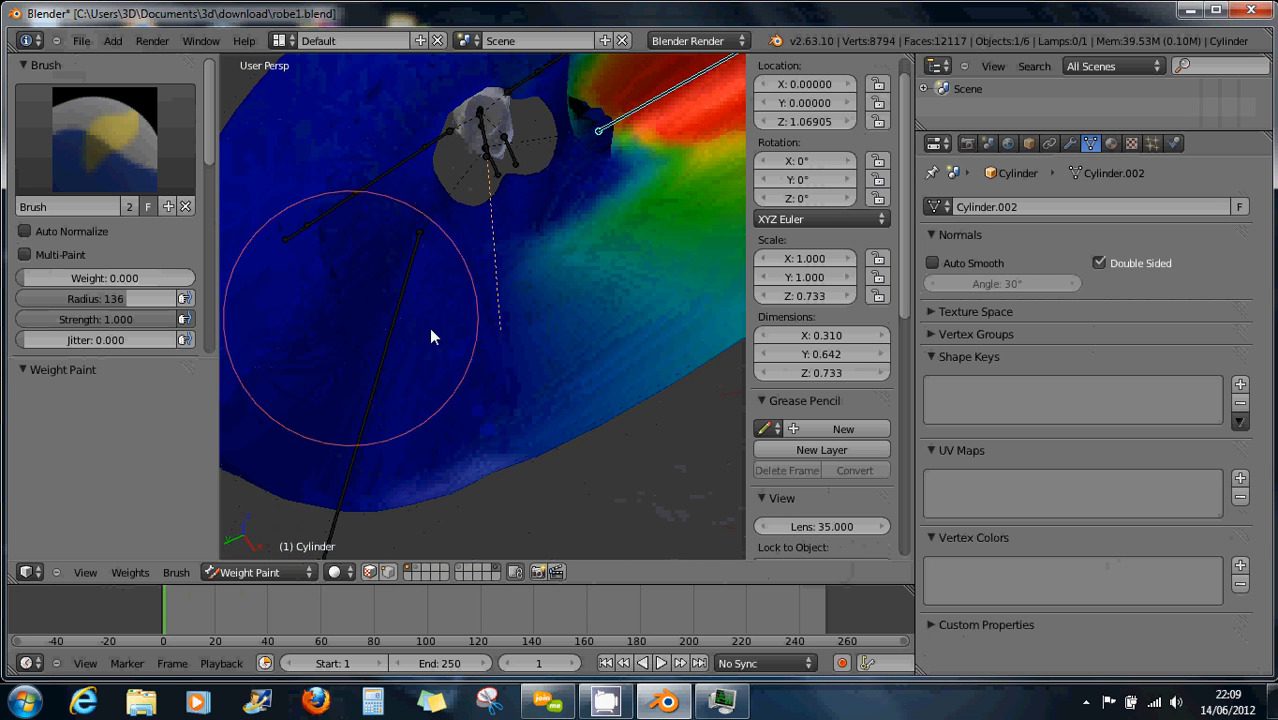
pyautogui.scroll(1, 485, 331)
pyautogui.moveTo(485, 338); pyautogui.dragTo(505, 350, button='middle')
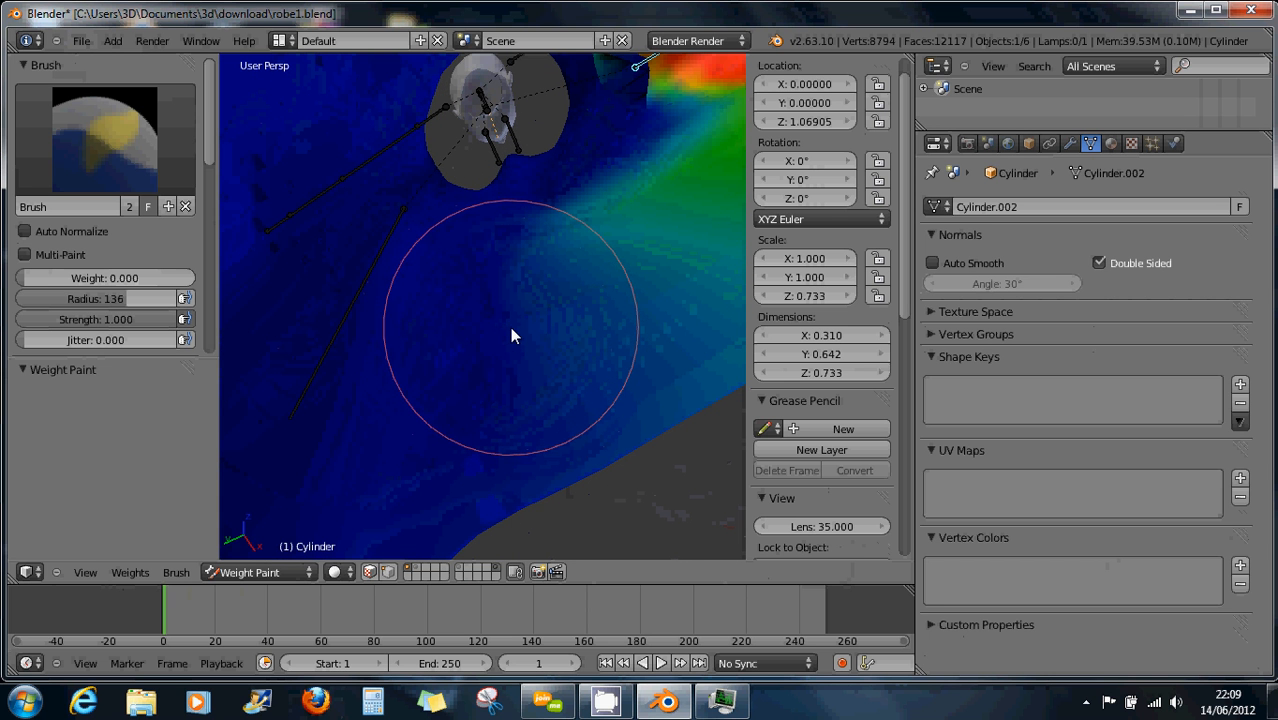
pyautogui.scroll(-2, 511, 328)
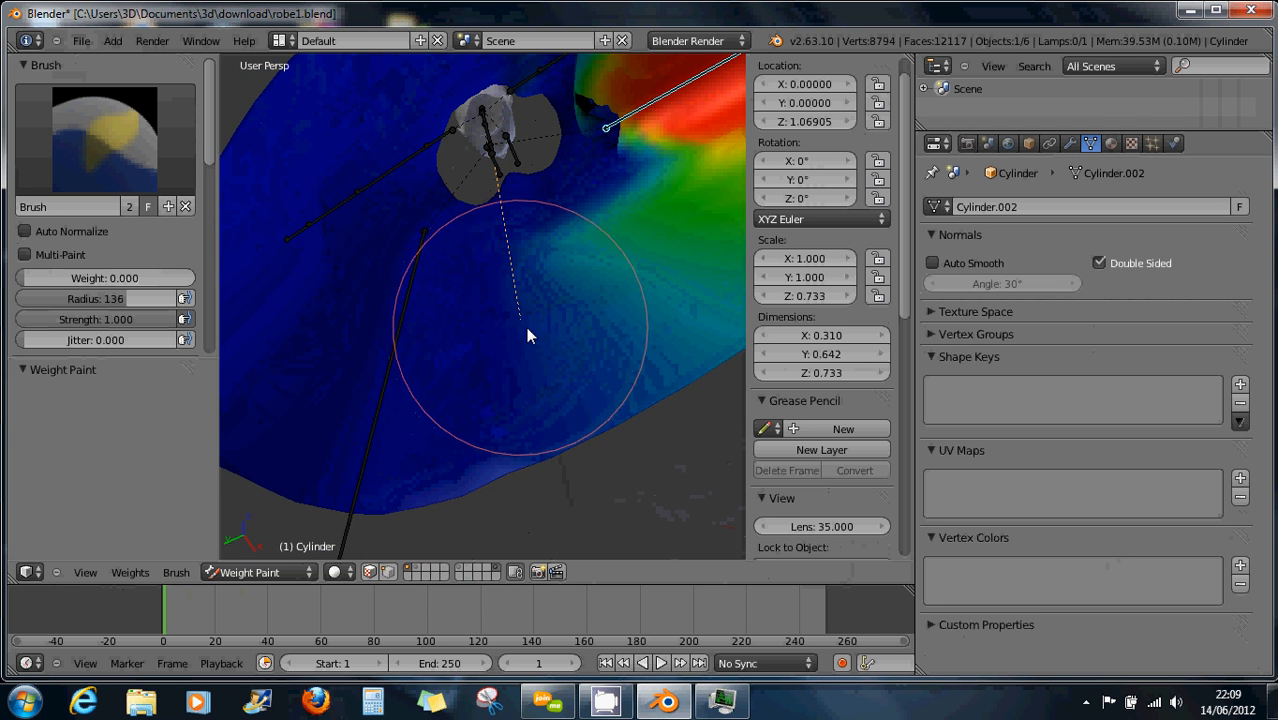
pyautogui.moveTo(516, 318); pyautogui.dragTo(538, 341, button='middle')
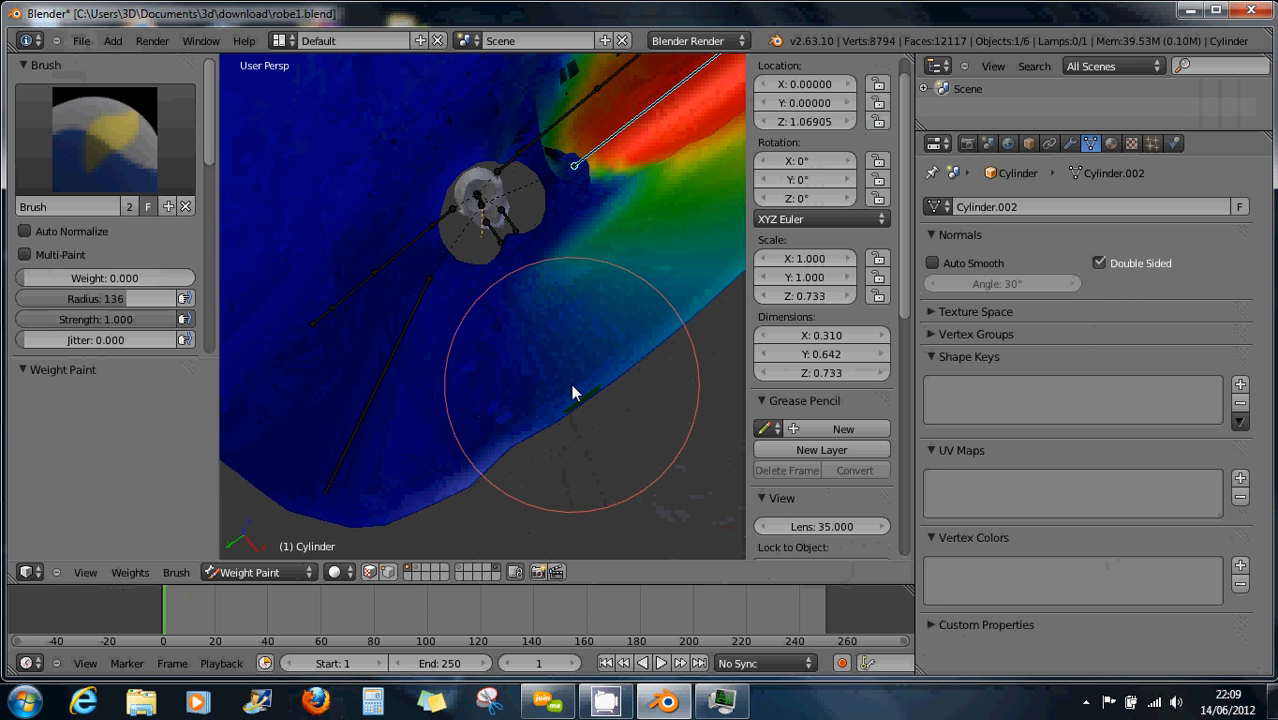
pyautogui.moveTo(580, 333)
pyautogui.mouseDown(button='middle')
pyautogui.moveTo(531, 296)
pyautogui.moveTo(461, 287)
pyautogui.moveTo(337, 342)
pyautogui.moveTo(288, 419)
pyautogui.mouseUp(button='middle')
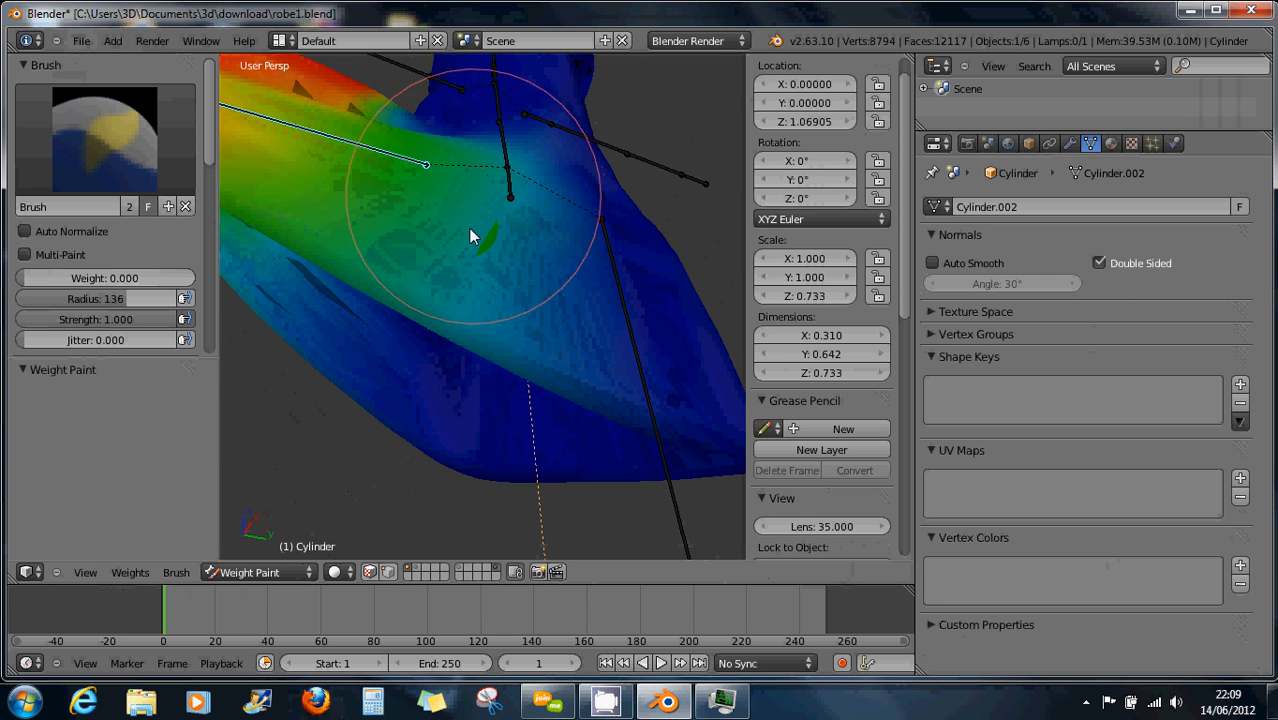
pyautogui.moveTo(479, 234)
pyautogui.mouseDown(button='middle')
pyautogui.moveTo(585, 300)
pyautogui.moveTo(438, 256)
pyautogui.moveTo(431, 331)
pyautogui.moveTo(419, 337)
pyautogui.moveTo(445, 308)
pyautogui.moveTo(395, 389)
pyautogui.mouseUp(button='middle')
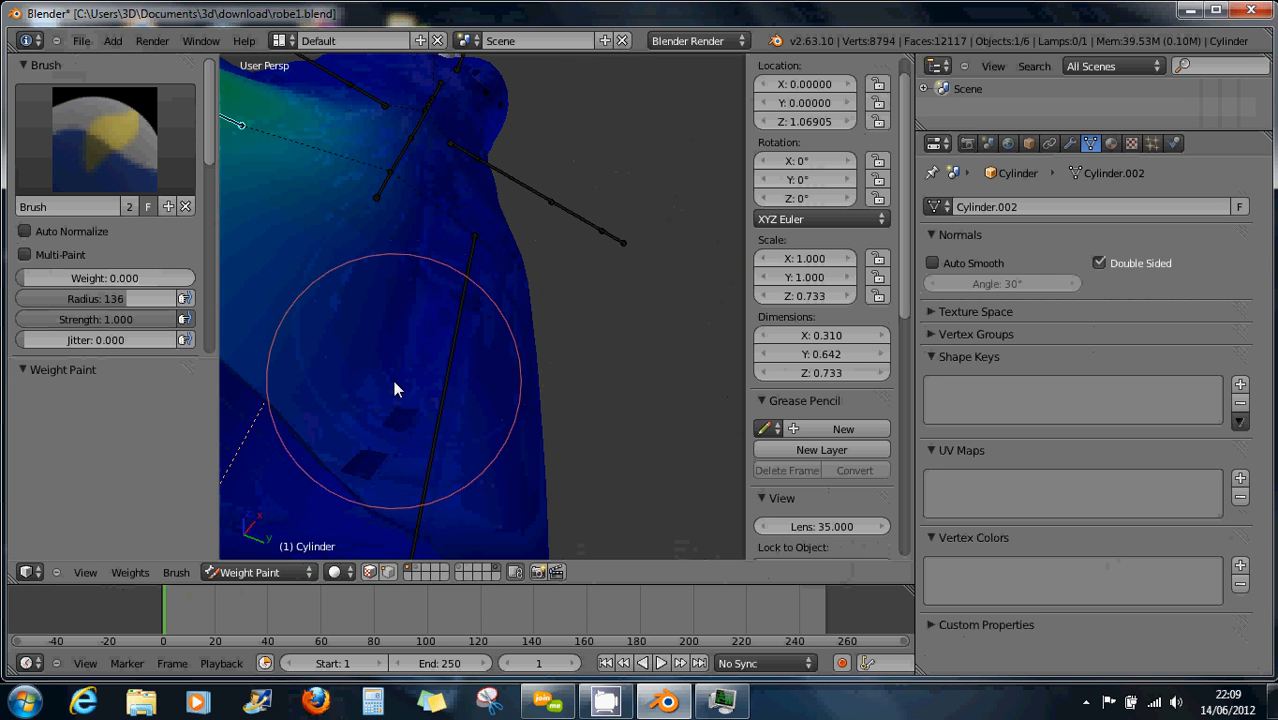
pyautogui.scroll(-3, 400, 368)
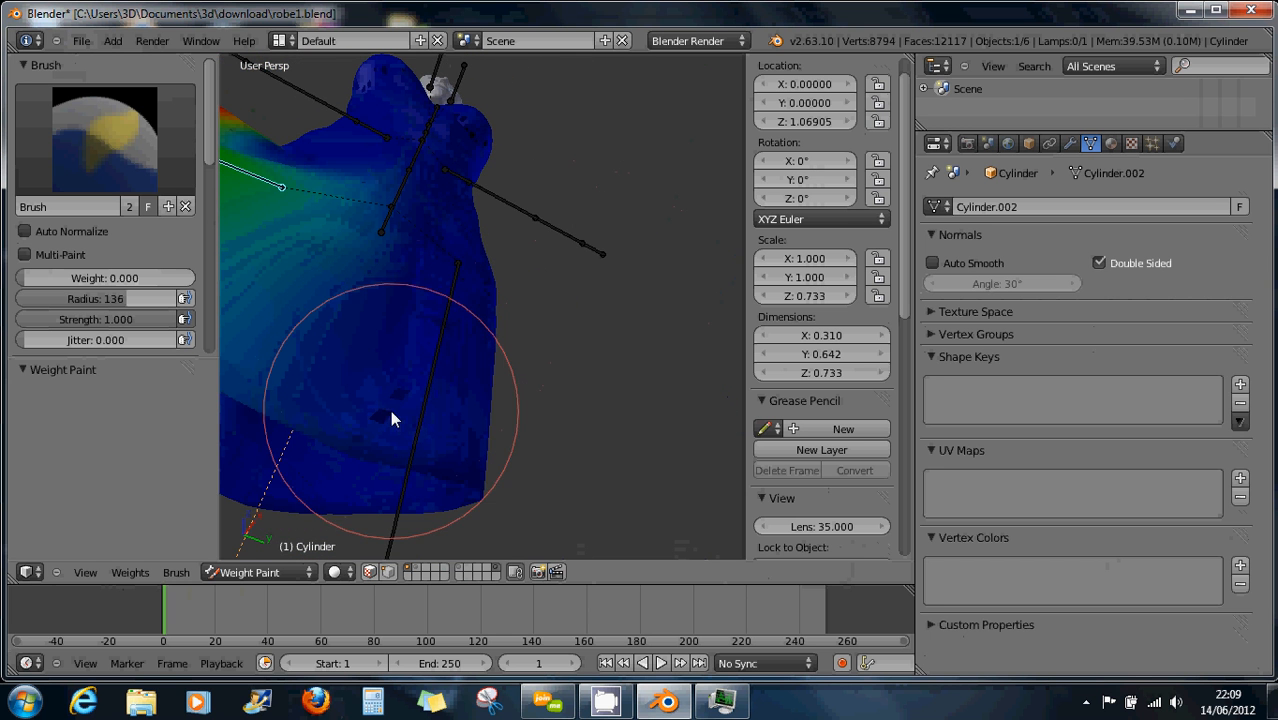
# Increase the robe's Solidify modifier thickness to 0.0031
pyautogui.click(1069, 143)
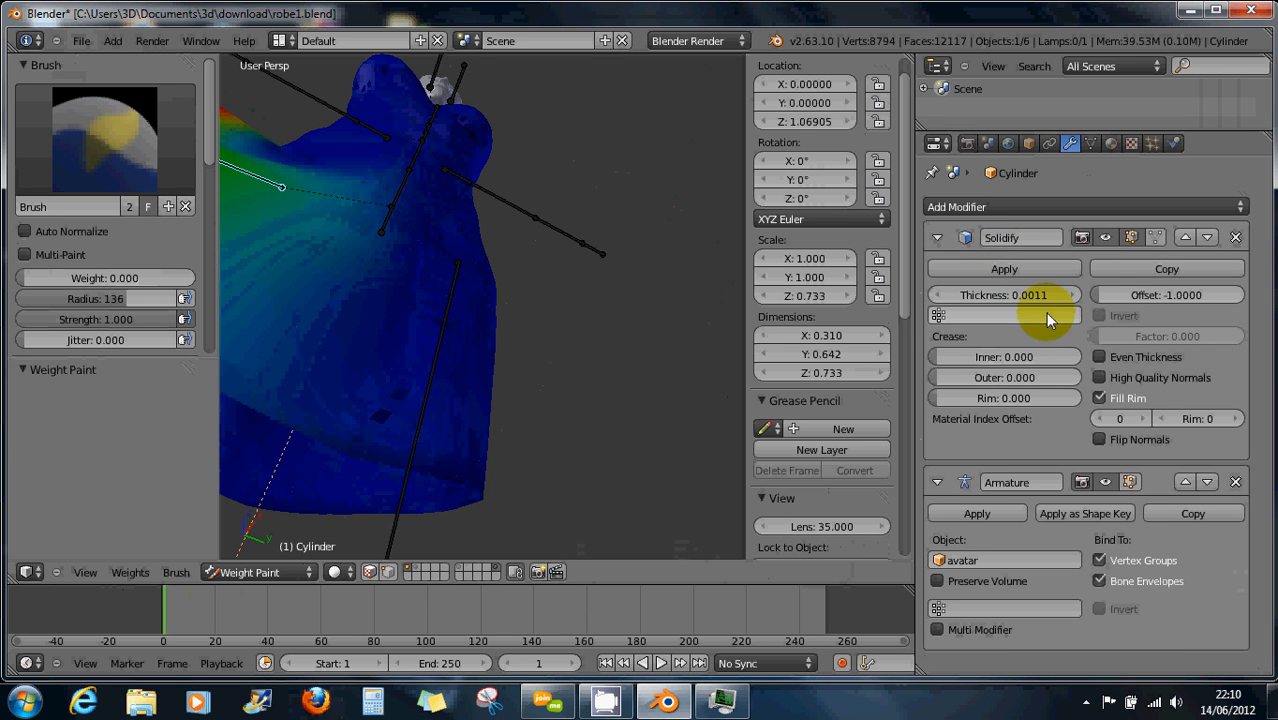
pyautogui.click(1075, 298)
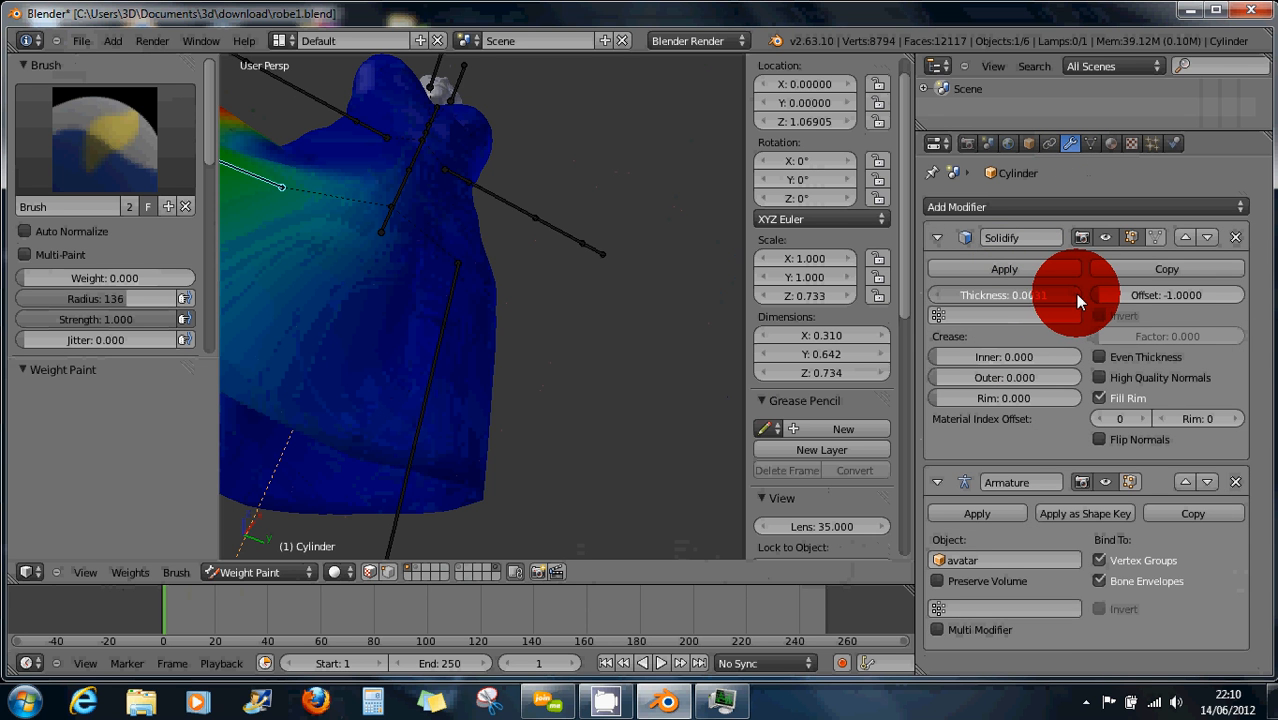
# Examine the thickened robe's weight gradient and deformation around the raised thigh, hem and waist from several angles
pyautogui.moveTo(441, 317)
pyautogui.mouseDown(button='middle')
pyautogui.moveTo(413, 299)
pyautogui.moveTo(552, 276)
pyautogui.moveTo(605, 296)
pyautogui.moveTo(491, 306)
pyautogui.moveTo(403, 350)
pyautogui.moveTo(411, 337)
pyautogui.moveTo(379, 285)
pyautogui.moveTo(280, 297)
pyautogui.moveTo(280, 317)
pyautogui.moveTo(348, 308)
pyautogui.moveTo(358, 280)
pyautogui.mouseUp(button='middle')
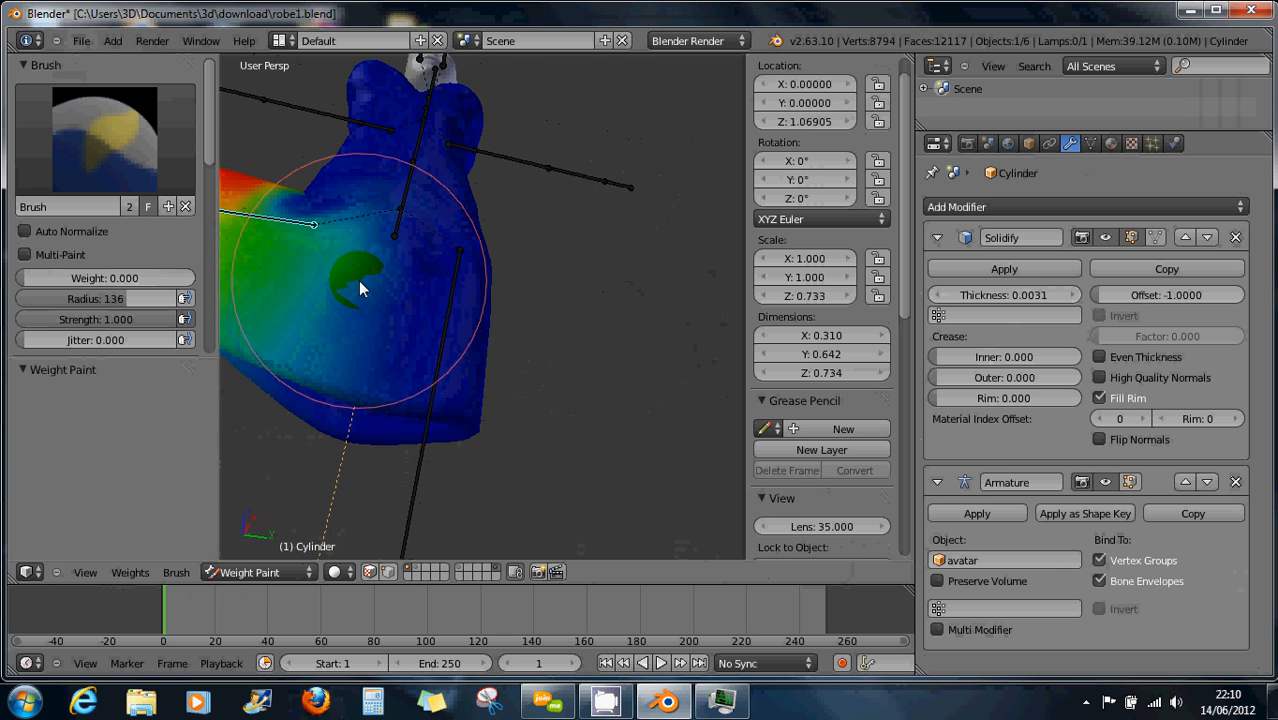
pyautogui.scroll(3, 358, 280)
pyautogui.moveTo(374, 290); pyautogui.dragTo(471, 304)
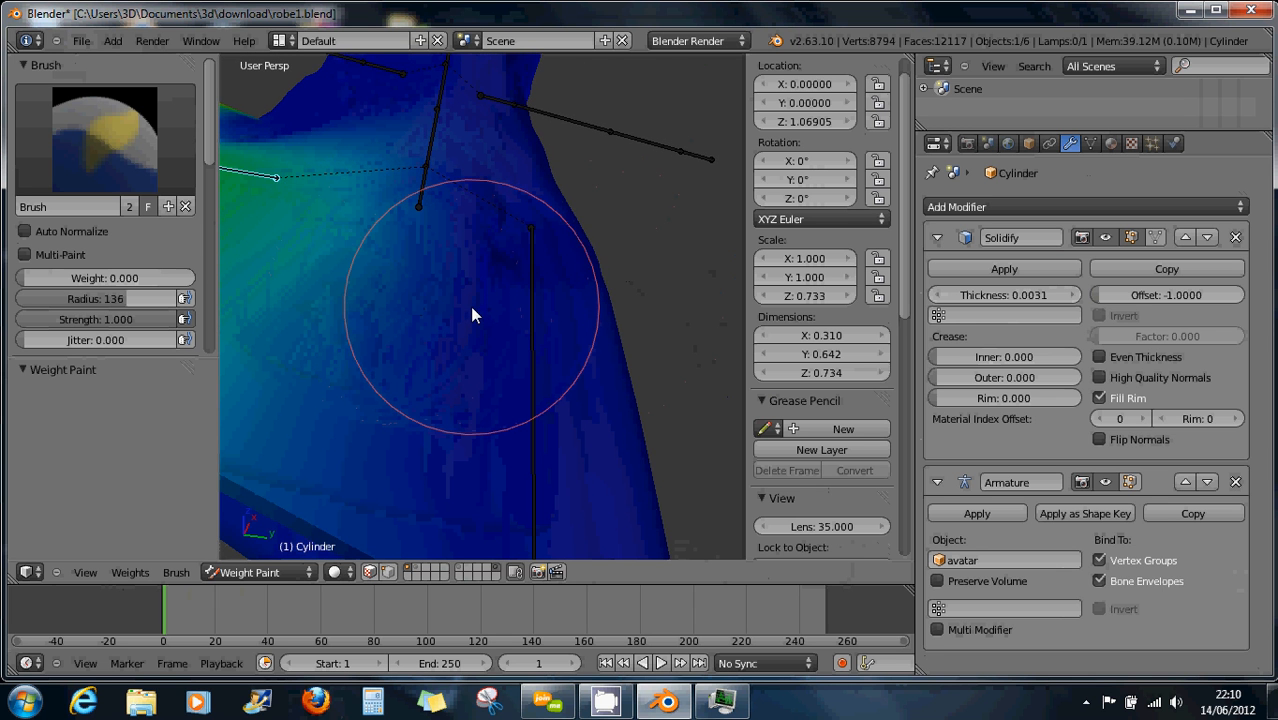
pyautogui.scroll(-1, 471, 306)
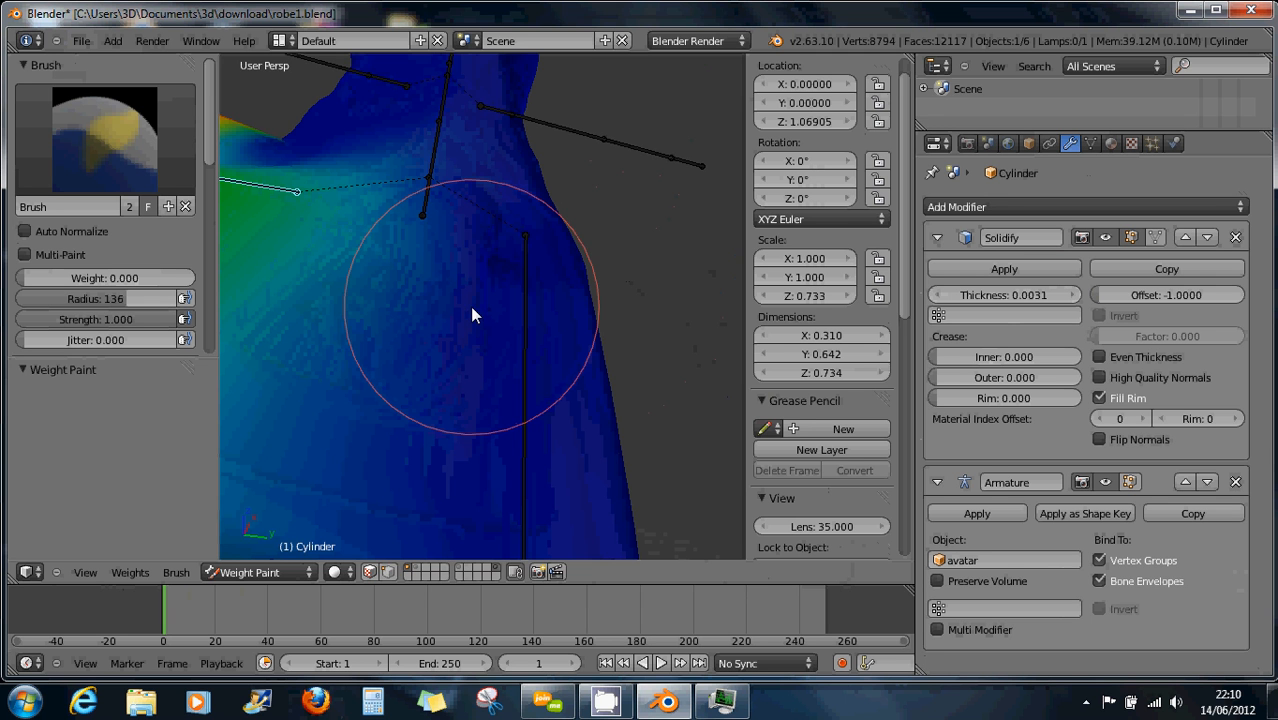
pyautogui.scroll(-3, 489, 332)
pyautogui.moveTo(489, 332); pyautogui.dragTo(457, 457, button='middle')
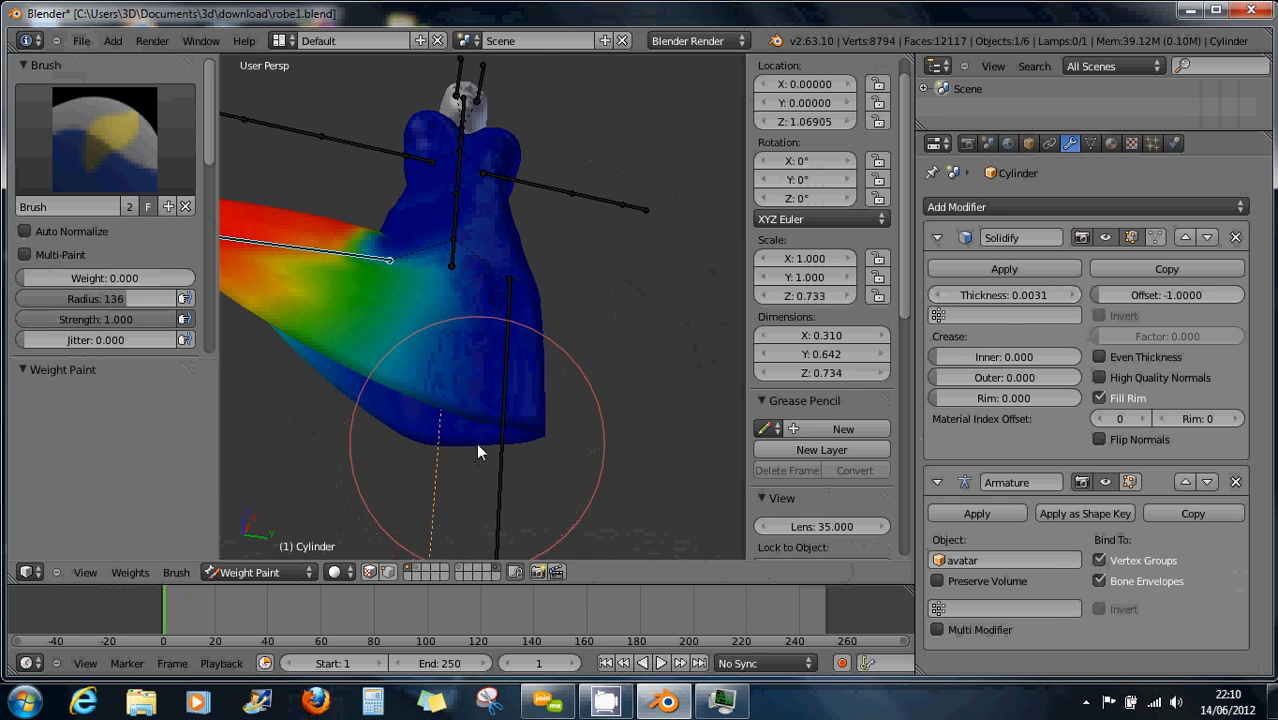
pyautogui.moveTo(452, 400)
pyautogui.mouseDown()
pyautogui.moveTo(444, 381)
pyautogui.moveTo(475, 348)
pyautogui.mouseUp()
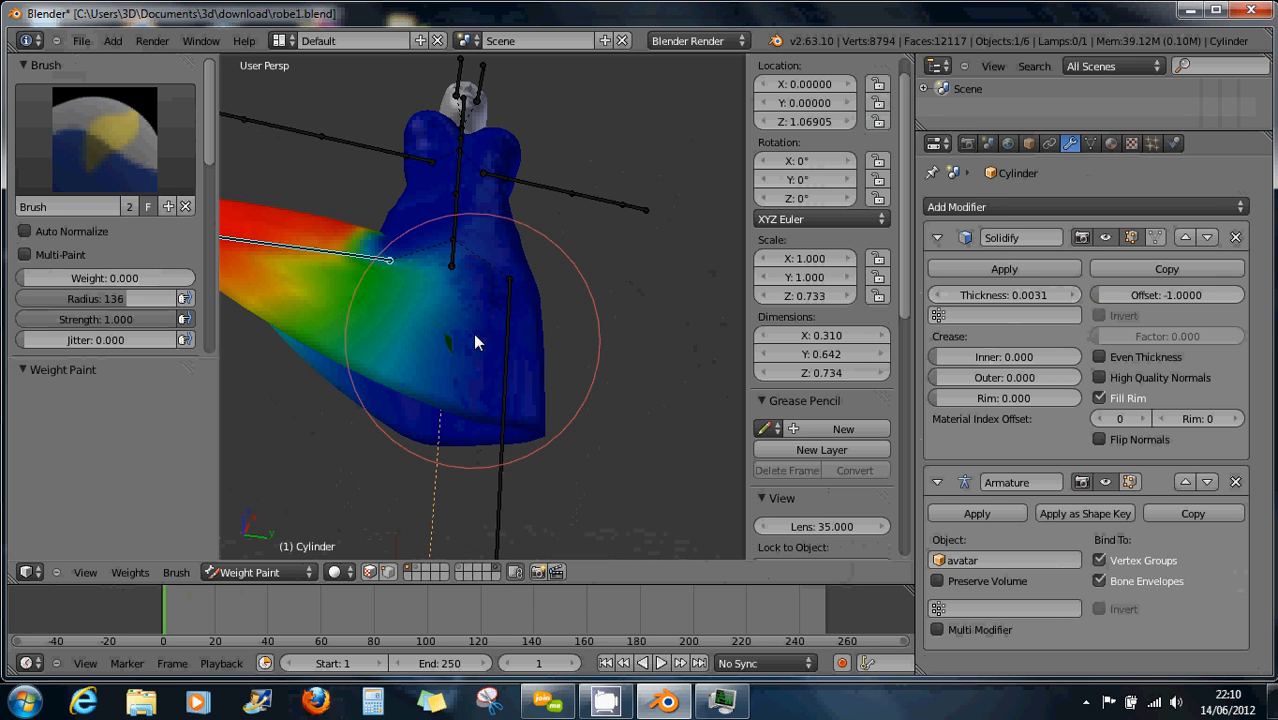
pyautogui.moveTo(439, 276); pyautogui.dragTo(453, 300)
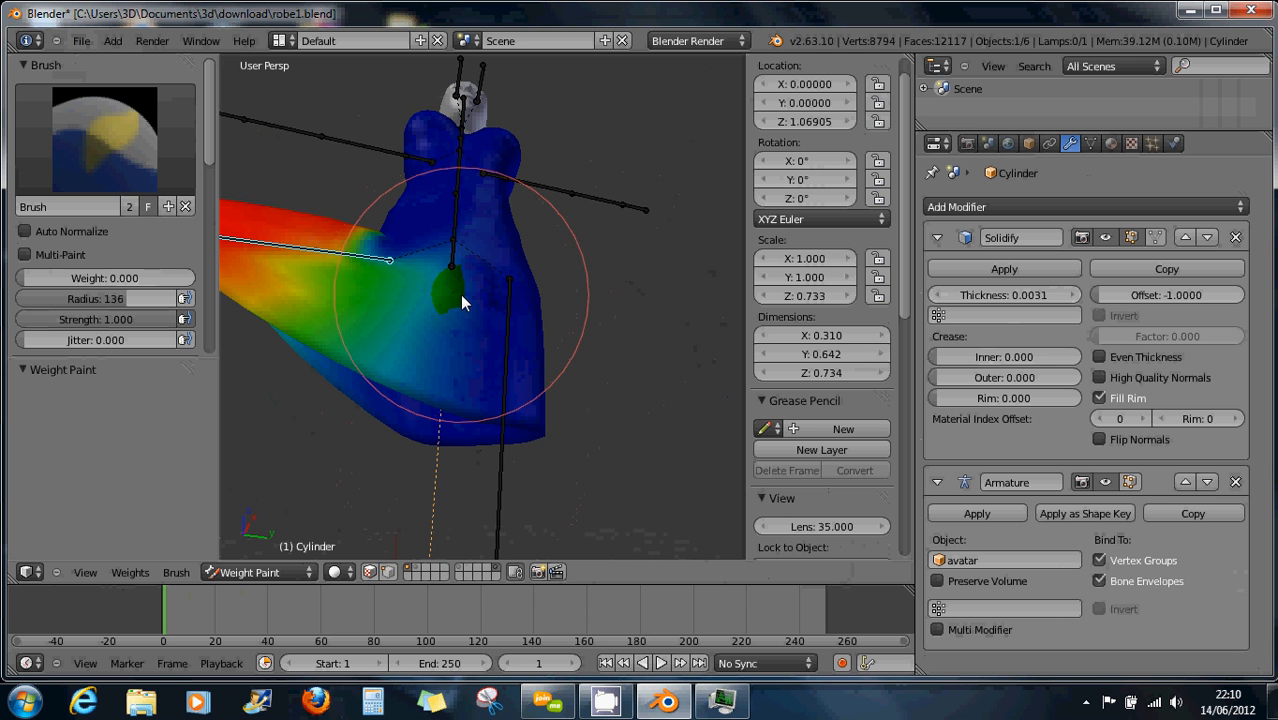
pyautogui.hotkey('ctrl', 'z')
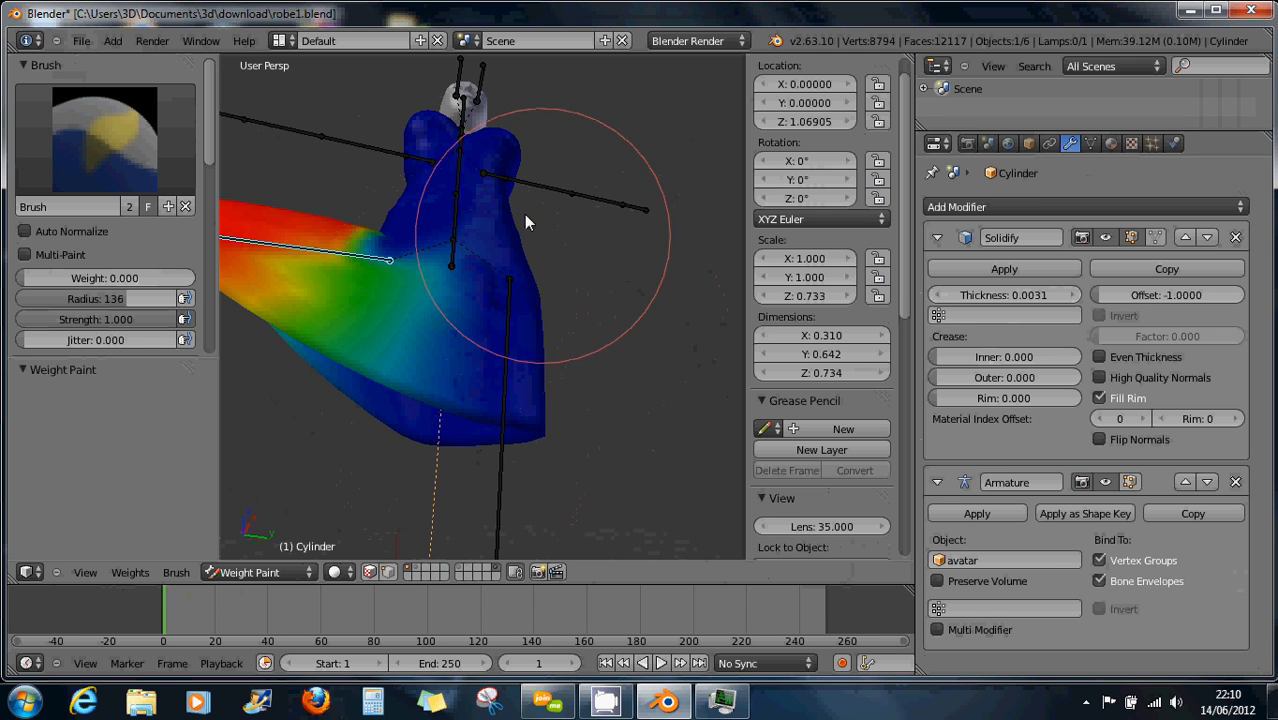
pyautogui.moveTo(484, 185); pyautogui.dragTo(473, 220, button='middle')
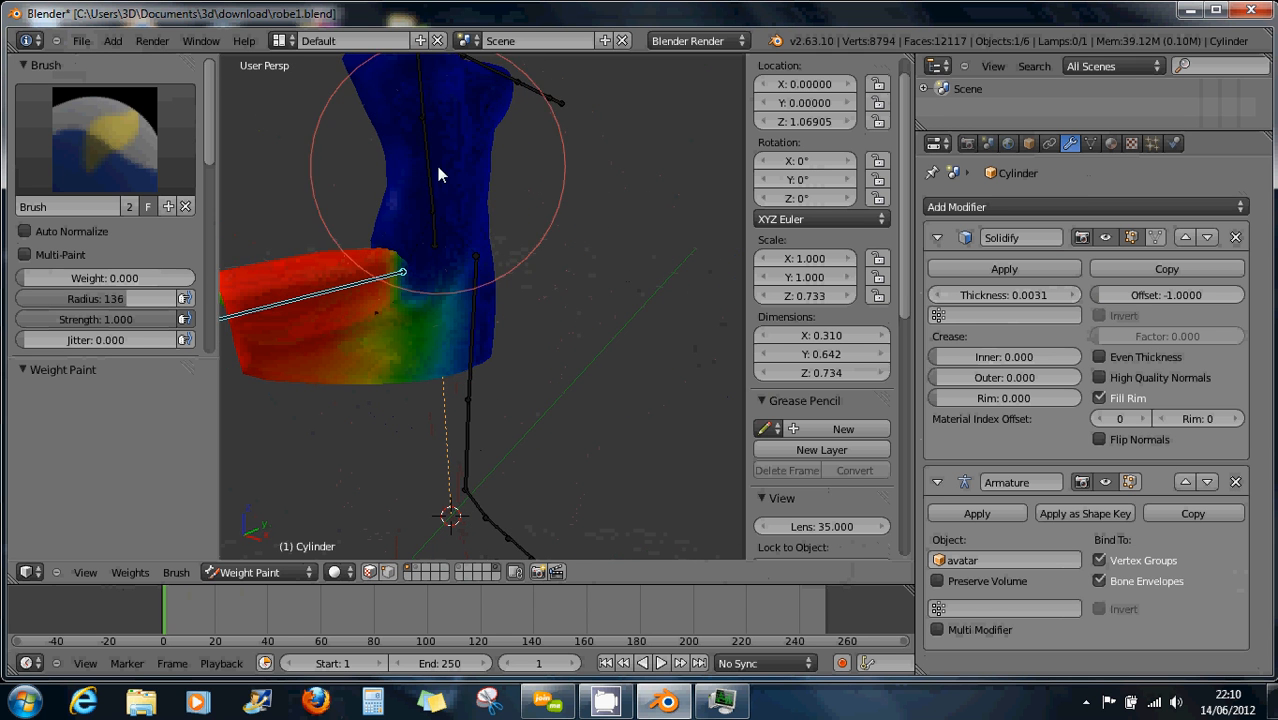
pyautogui.moveTo(434, 155); pyautogui.dragTo(331, 245, button='middle')
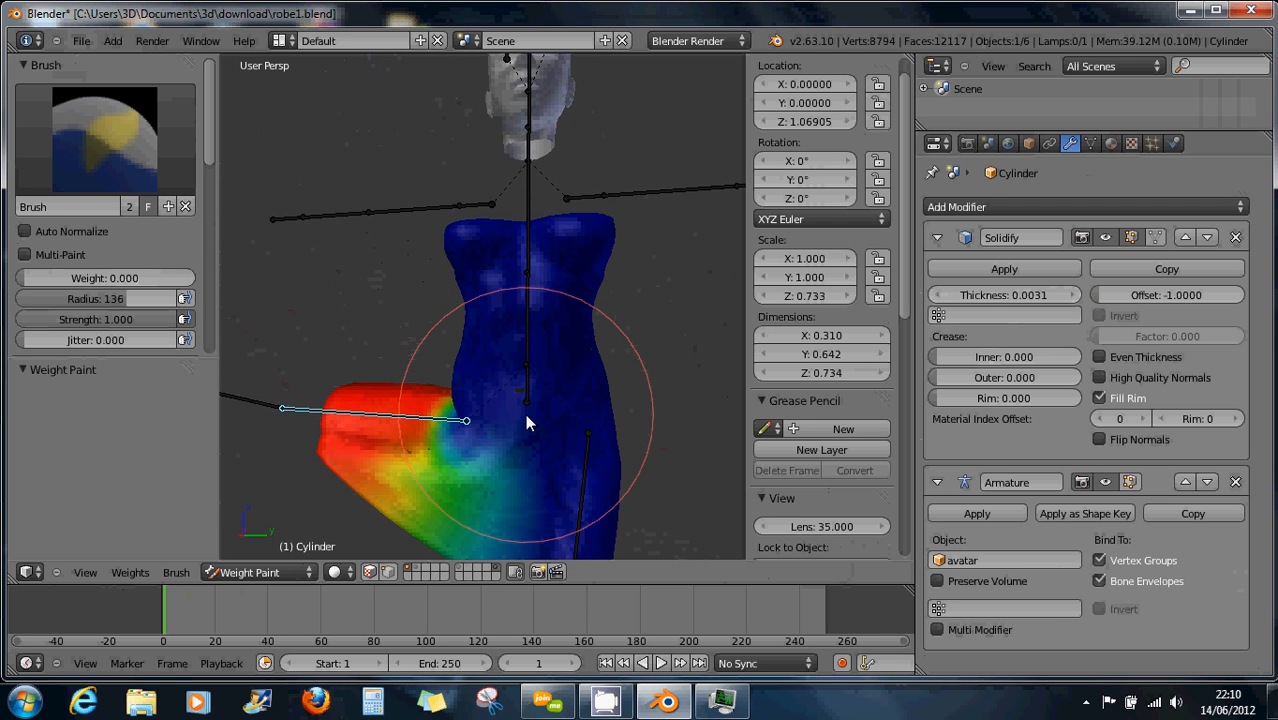
pyautogui.scroll(-1, 525, 414)
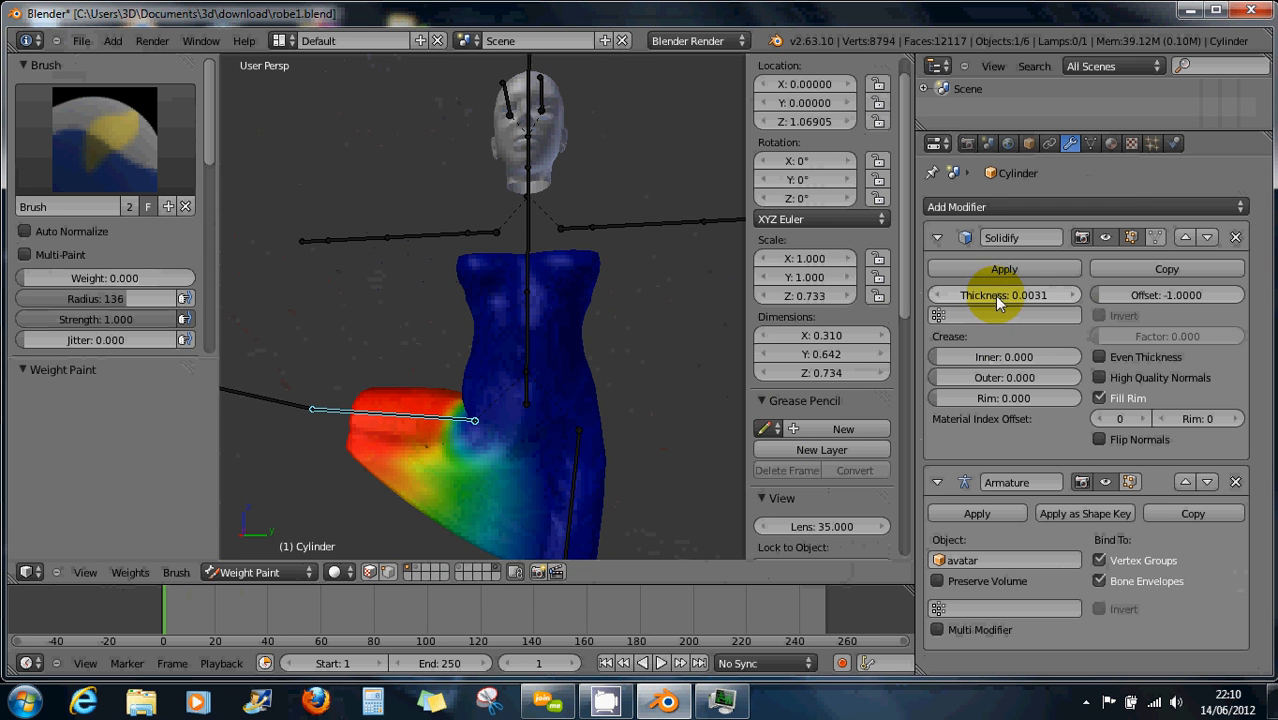
pyautogui.scroll(2, 565, 437)
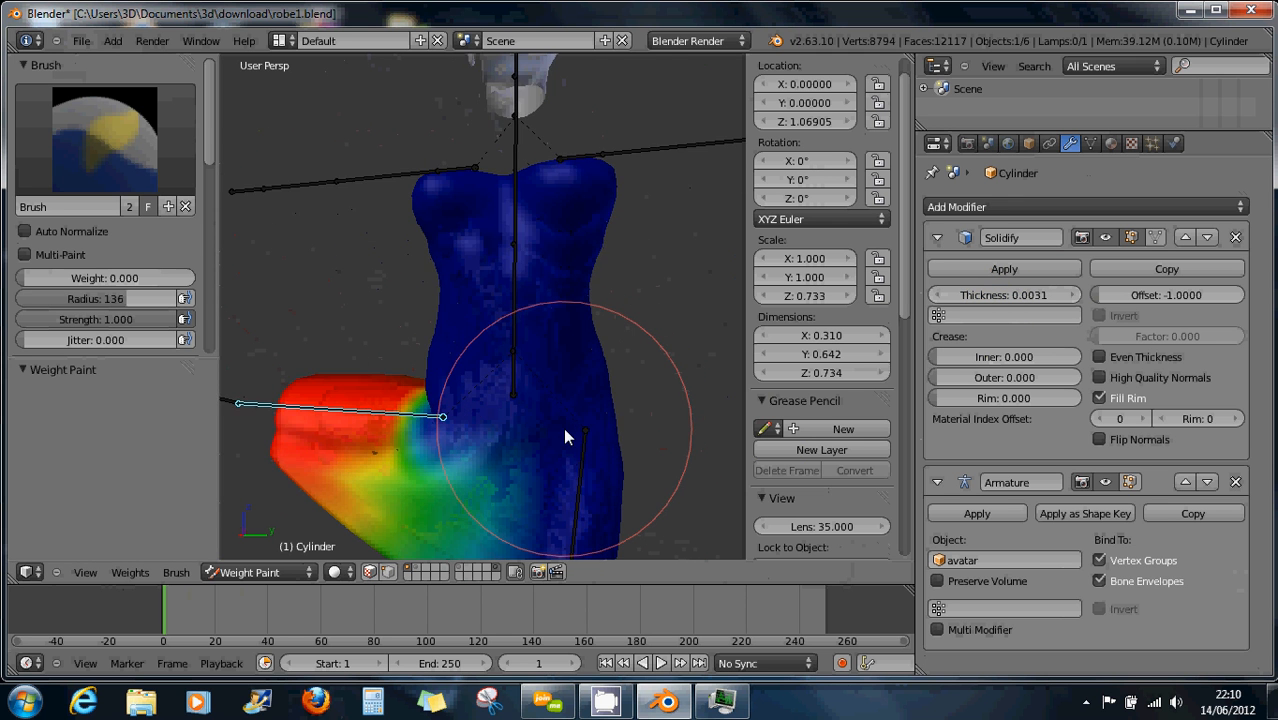
pyautogui.scroll(2, 566, 433)
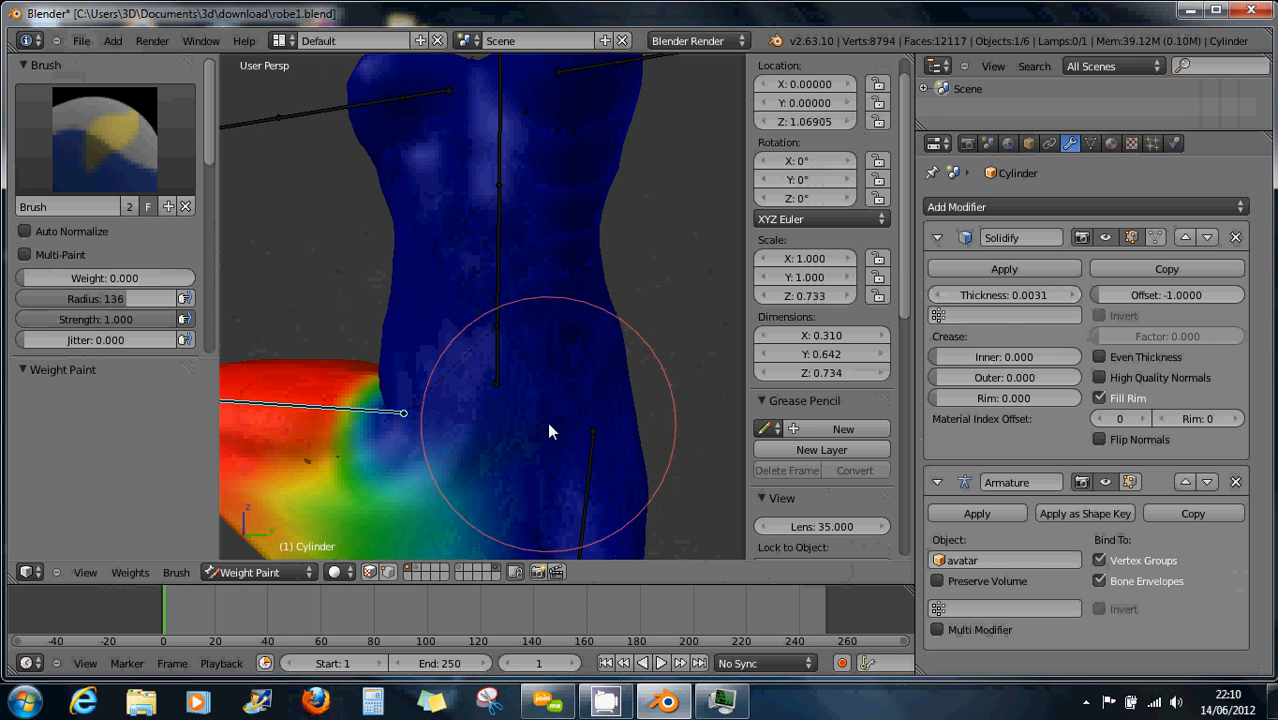
# Examine the robe's weight gradient around the raised right thigh, from above, underneath and the front
pyautogui.moveTo(573, 419)
pyautogui.mouseDown(button='middle')
pyautogui.moveTo(551, 405)
pyautogui.moveTo(639, 245)
pyautogui.moveTo(269, 197)
pyautogui.moveTo(155, 277)
pyautogui.mouseUp(button='middle')
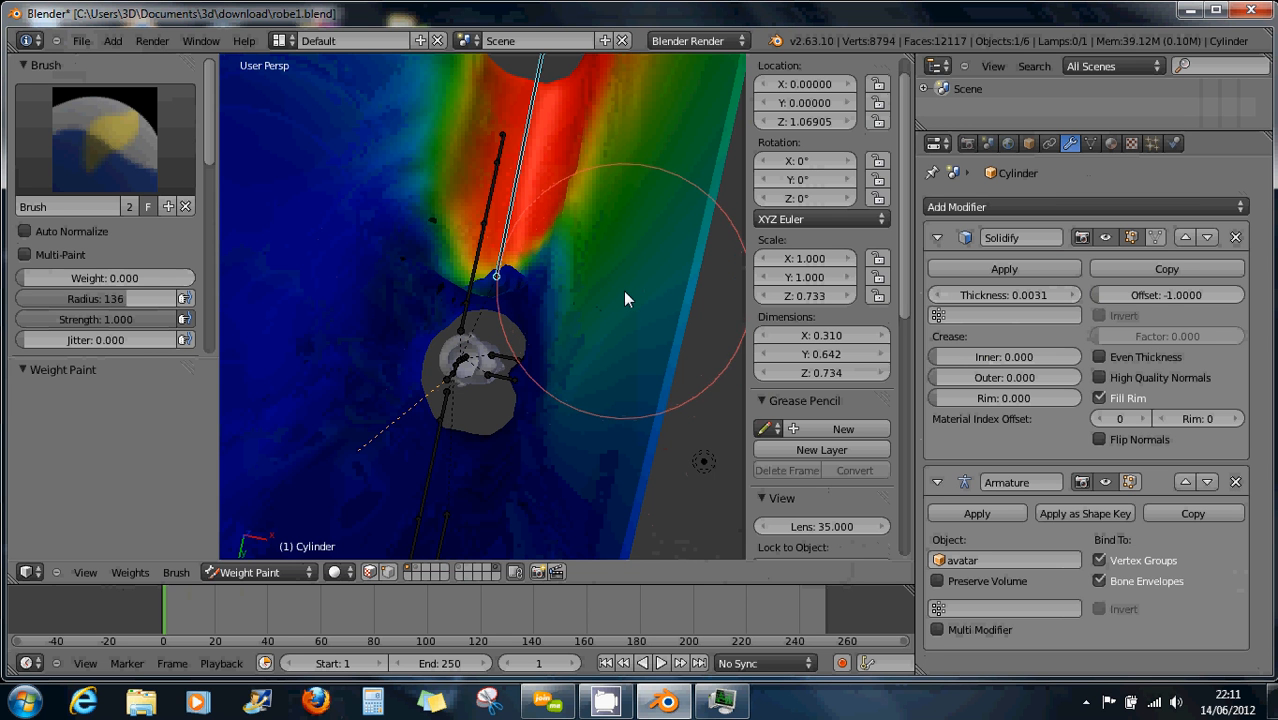
pyautogui.moveTo(611, 286)
pyautogui.mouseDown(button='middle')
pyautogui.moveTo(721, 258)
pyautogui.moveTo(742, 282)
pyautogui.mouseUp(button='middle')
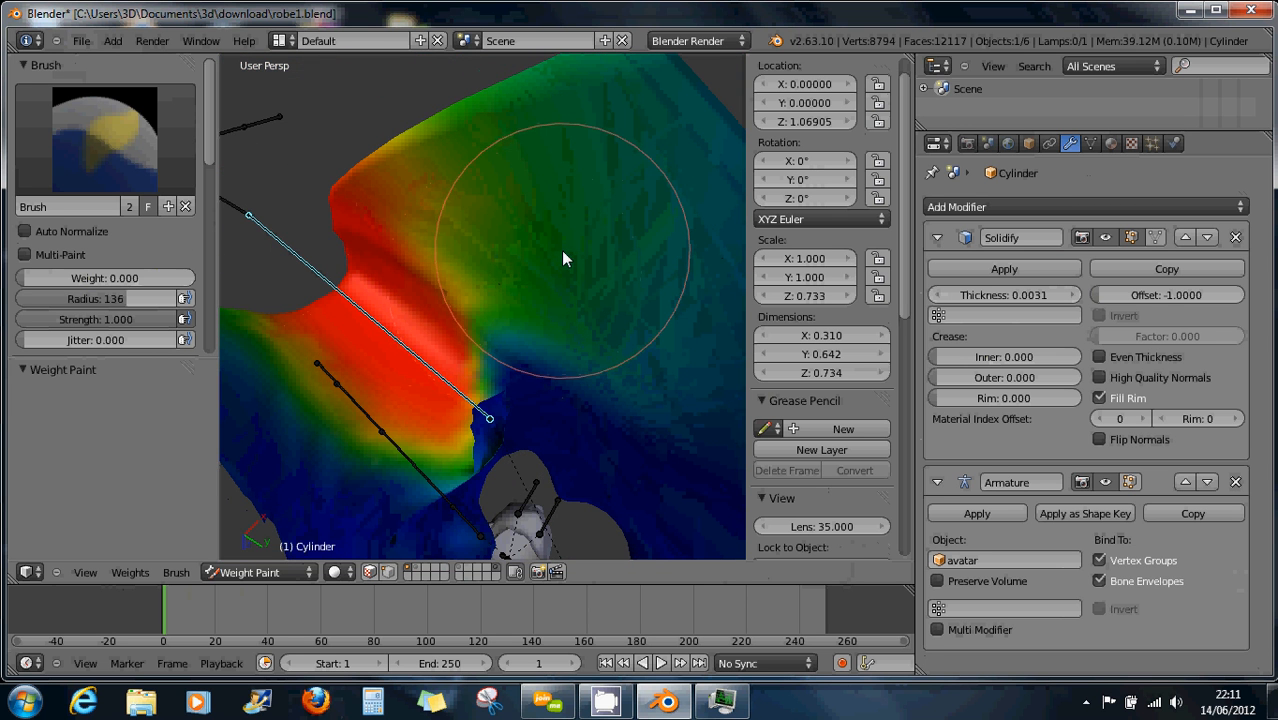
pyautogui.moveTo(563, 259)
pyautogui.mouseDown(button='middle')
pyautogui.moveTo(522, 282)
pyautogui.moveTo(348, 282)
pyautogui.moveTo(274, 222)
pyautogui.mouseUp(button='middle')
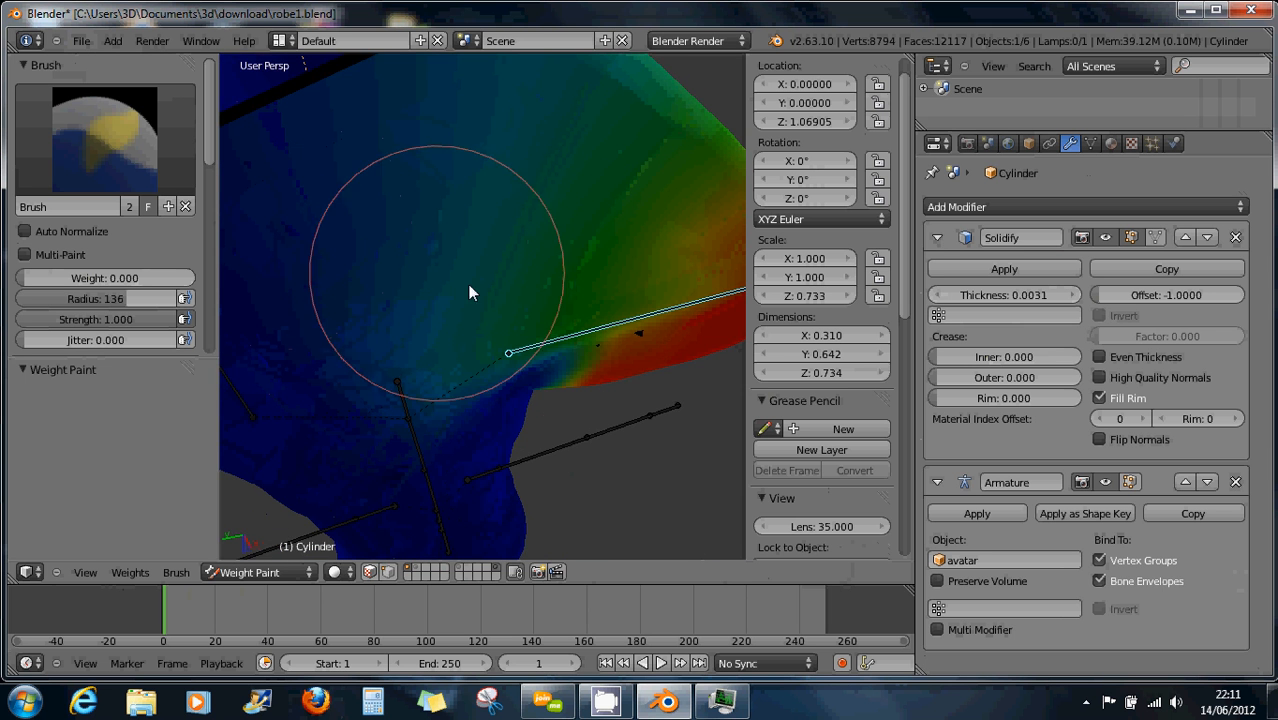
pyautogui.moveTo(467, 284)
pyautogui.mouseDown(button='middle')
pyautogui.moveTo(488, 230)
pyautogui.moveTo(433, 195)
pyautogui.moveTo(418, 234)
pyautogui.moveTo(427, 285)
pyautogui.moveTo(418, 202)
pyautogui.moveTo(462, 206)
pyautogui.moveTo(435, 278)
pyautogui.moveTo(385, 276)
pyautogui.moveTo(477, 248)
pyautogui.moveTo(425, 326)
pyautogui.mouseUp(button='middle')
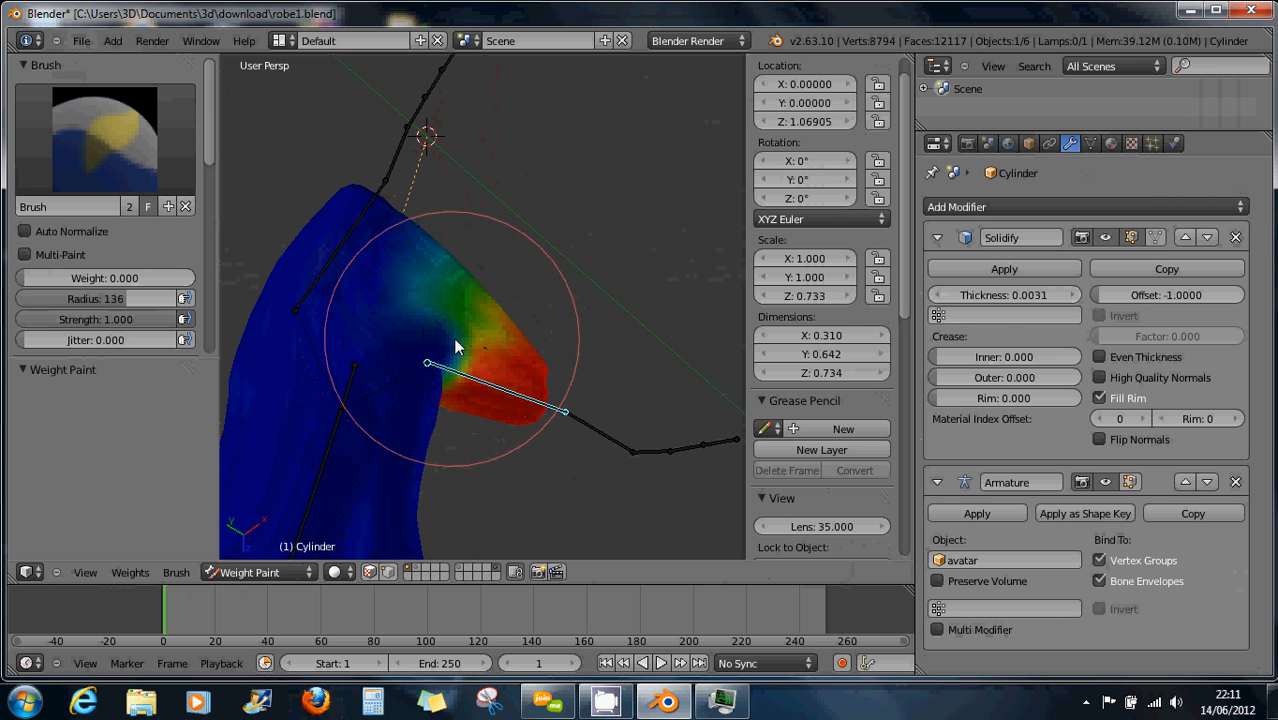
pyautogui.moveTo(453, 337)
pyautogui.mouseDown(button='middle')
pyautogui.moveTo(417, 412)
pyautogui.moveTo(356, 426)
pyautogui.moveTo(293, 369)
pyautogui.moveTo(442, 387)
pyautogui.mouseUp(button='middle')
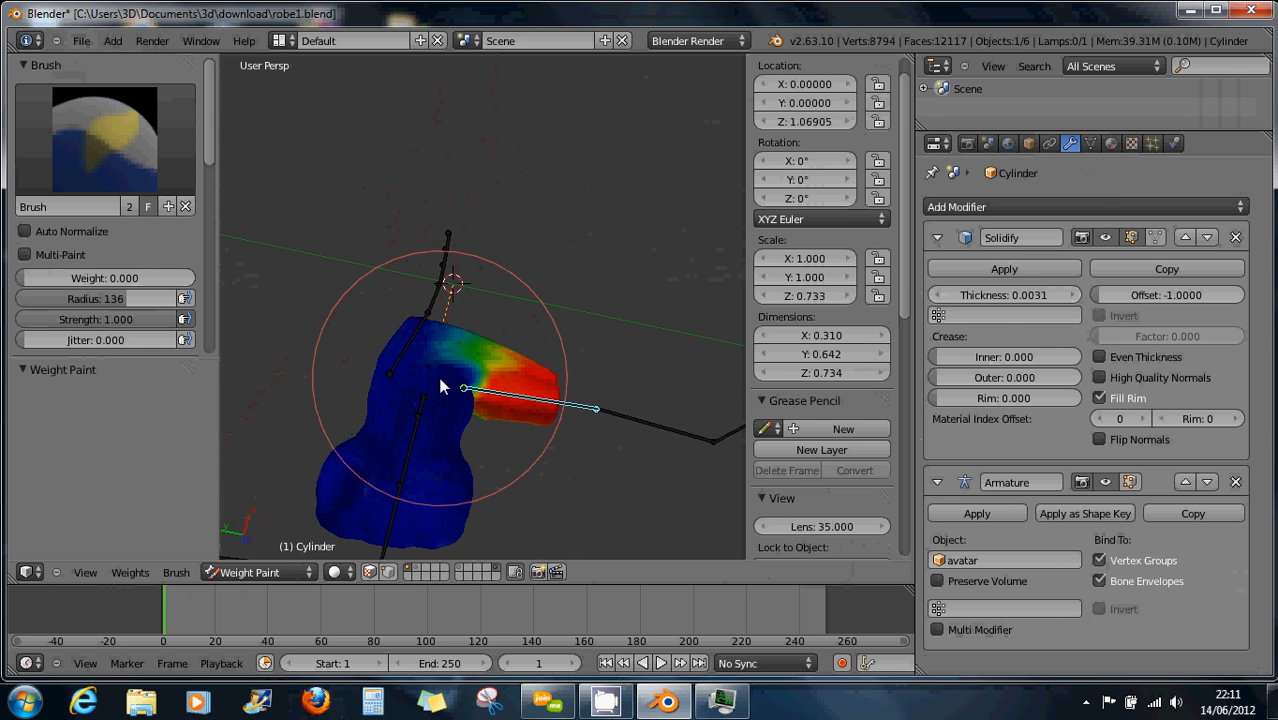
pyautogui.press('KP_1')
pyautogui.moveTo(441, 386); pyautogui.dragTo(431, 420, button='middle')
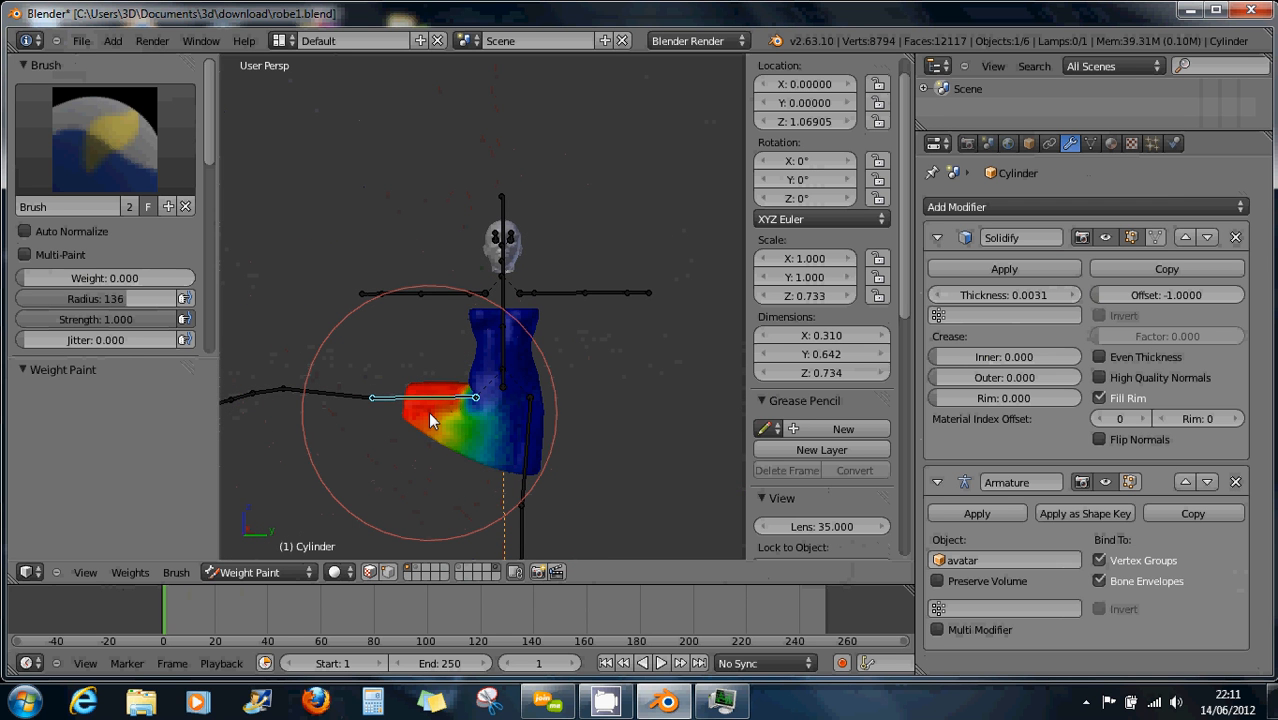
# Clear the pose rotation of the right hip bone so the leg returns to its rest position
pyautogui.hotkey('alt', 'r')
pyautogui.scroll(3, 437, 415)
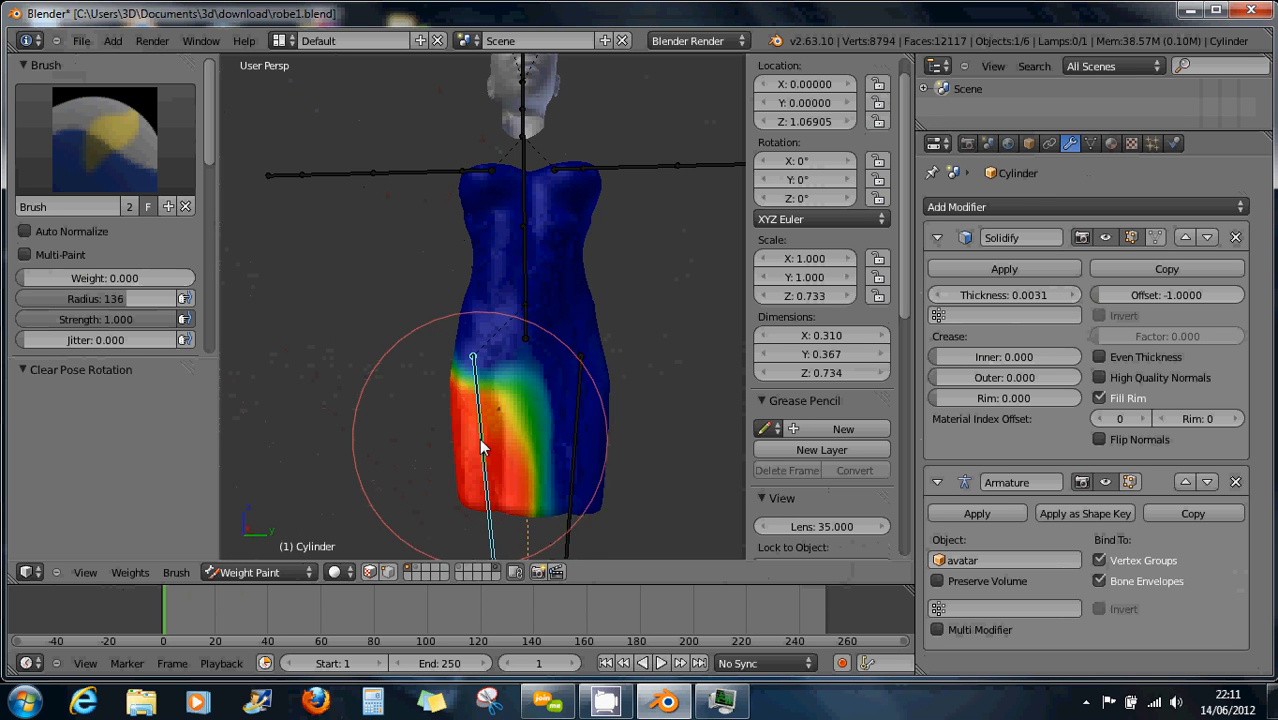
pyautogui.moveTo(539, 414)
pyautogui.keyDown('shift'); pyautogui.mouseDown(button='middle')
pyautogui.moveTo(522, 400)
pyautogui.moveTo(480, 418)
pyautogui.mouseUp(button='middle'); pyautogui.keyUp('shift')
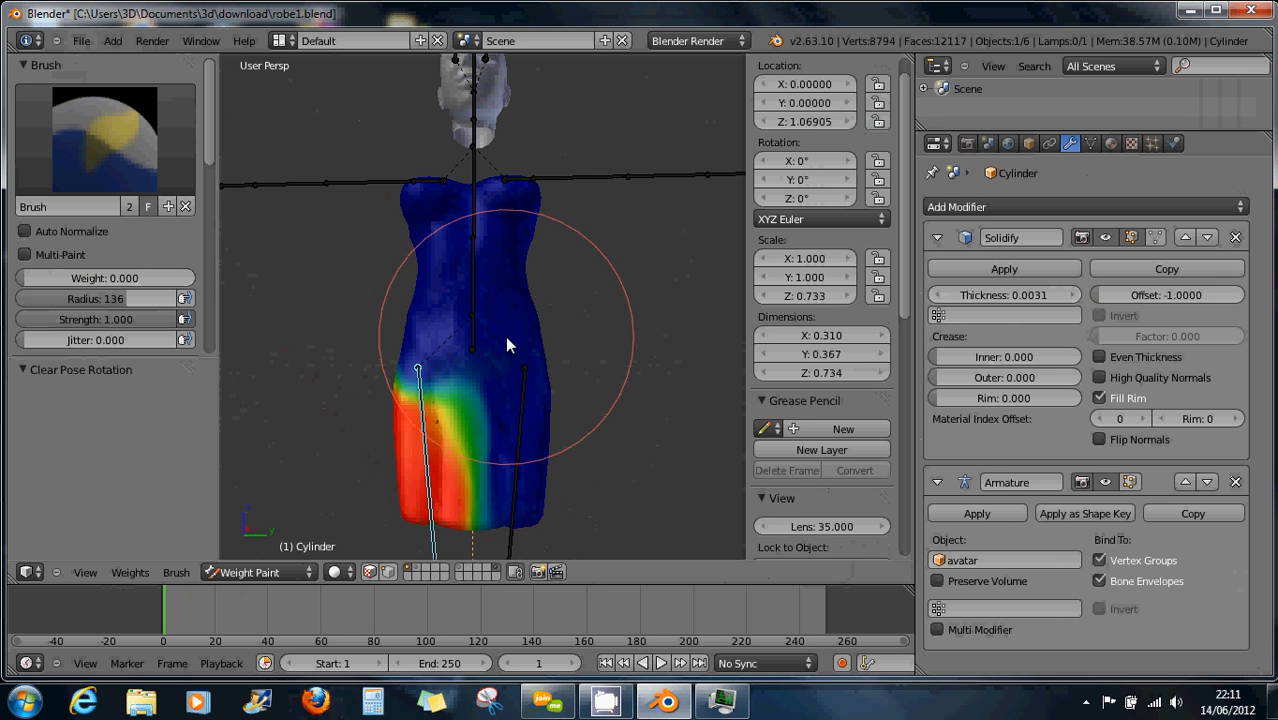
# Select the chest bone, tilt it sideways, and paint zero weight over the robe's waist on the compressed side
pyautogui.rightClick(473, 218)
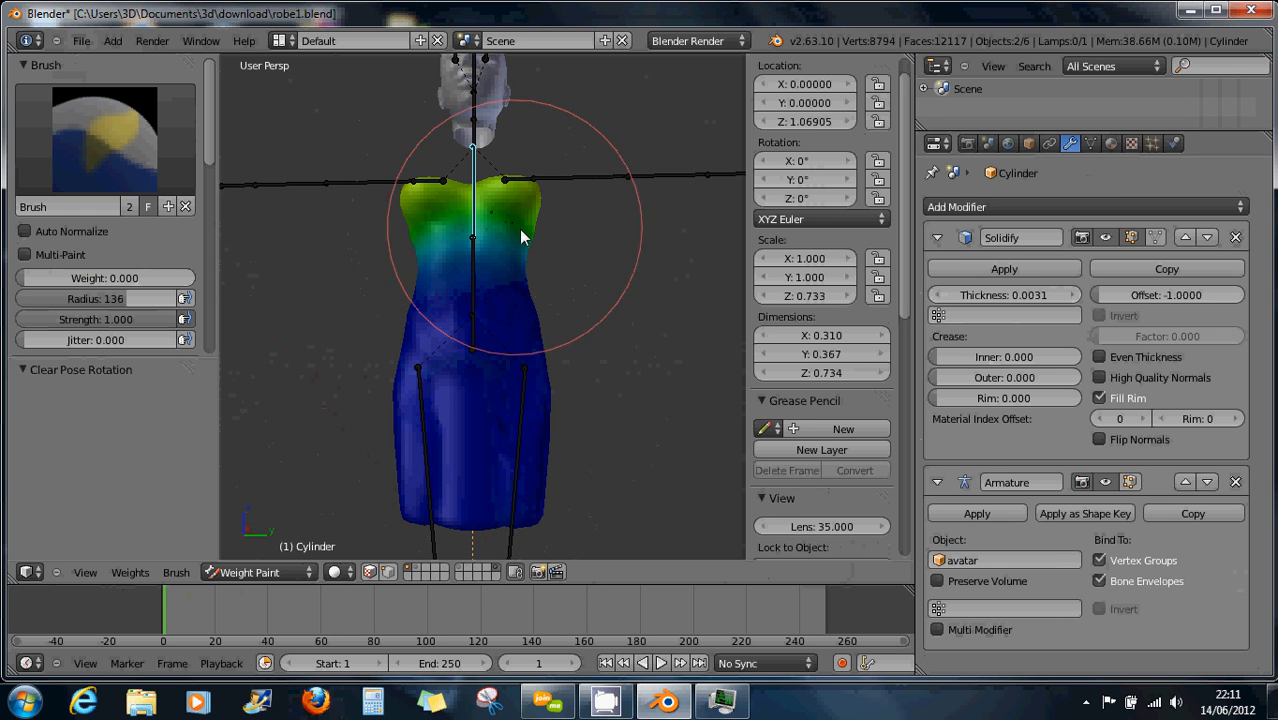
pyautogui.press('r')
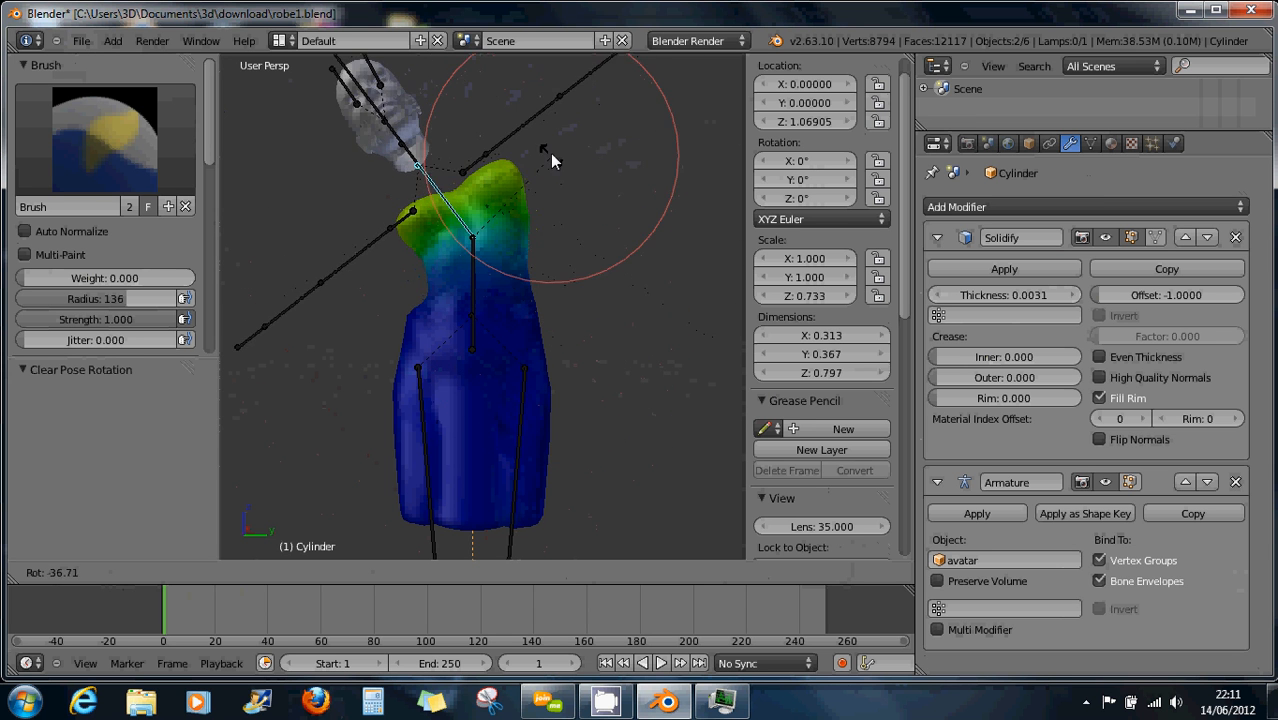
pyautogui.click(547, 141)
pyautogui.moveTo(427, 303); pyautogui.dragTo(460, 317, button='middle')
pyautogui.scroll(5, 430, 318)
pyautogui.click(403, 317)
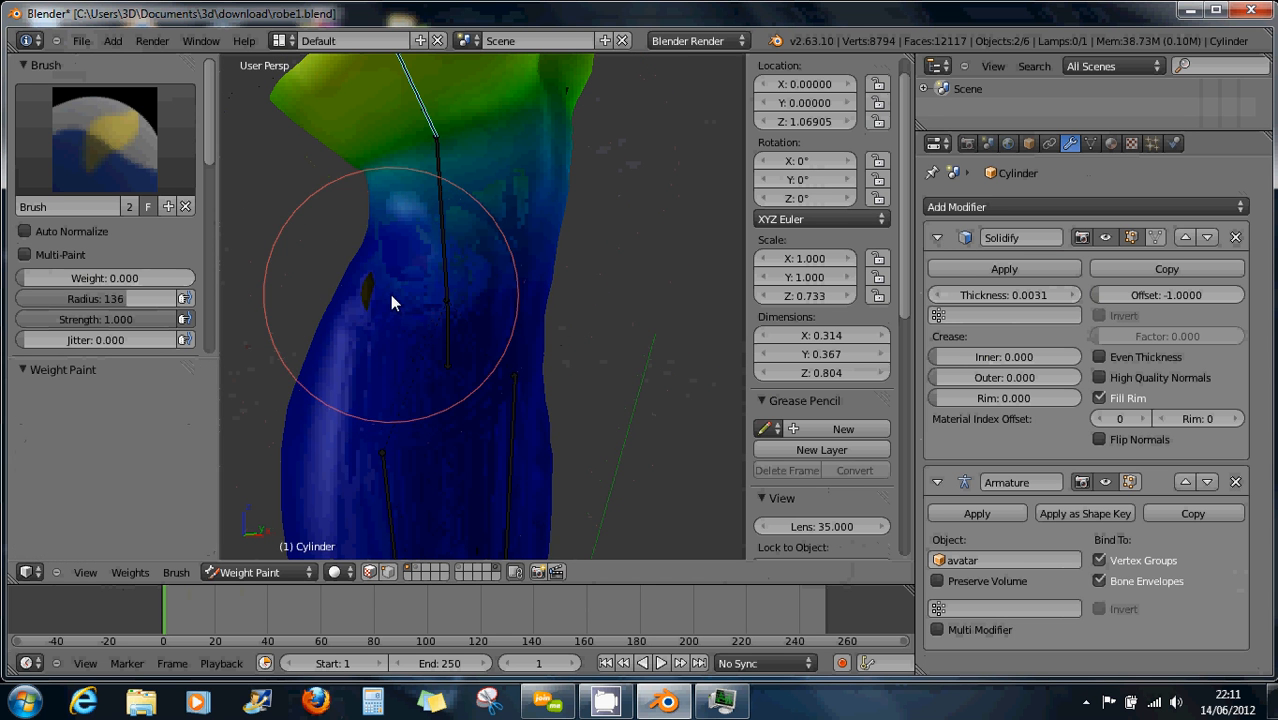
# Lower the brush strength to 0.286 and blend the chest bone's weight out at the side of the waist
pyautogui.moveTo(387, 294); pyautogui.dragTo(257, 320, button='middle')
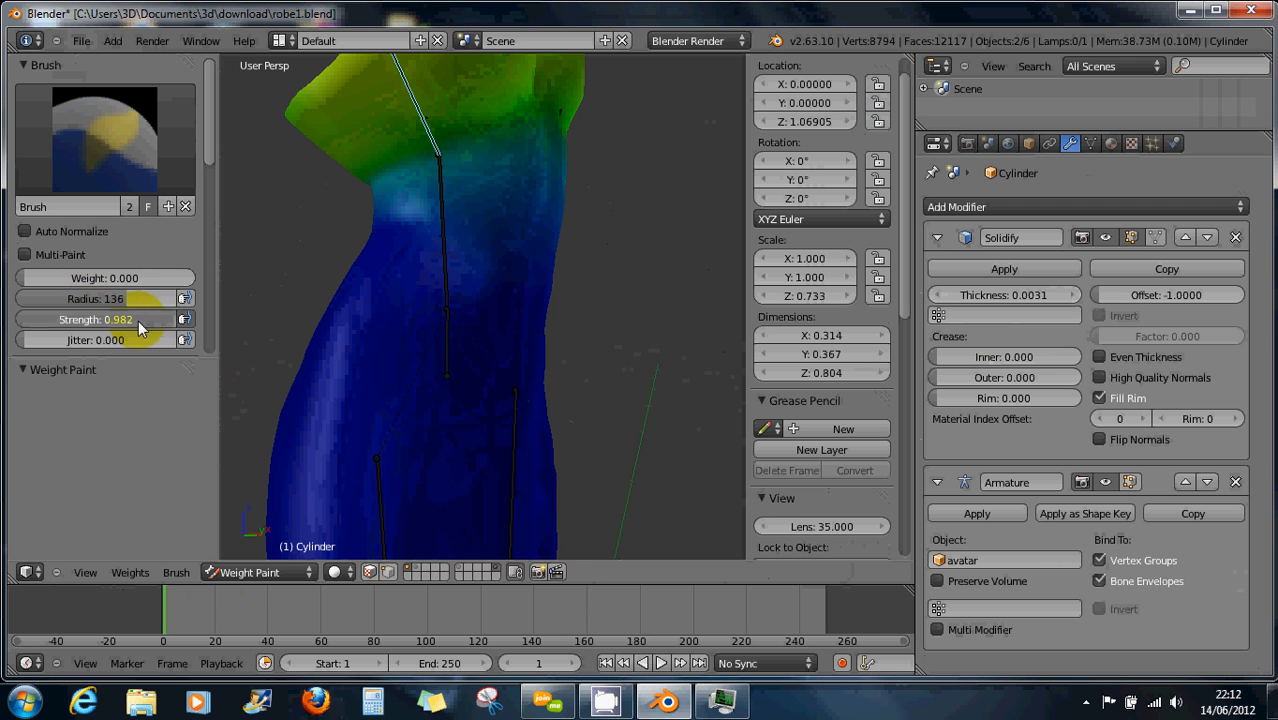
pyautogui.moveTo(89, 322); pyautogui.dragTo(43, 324)
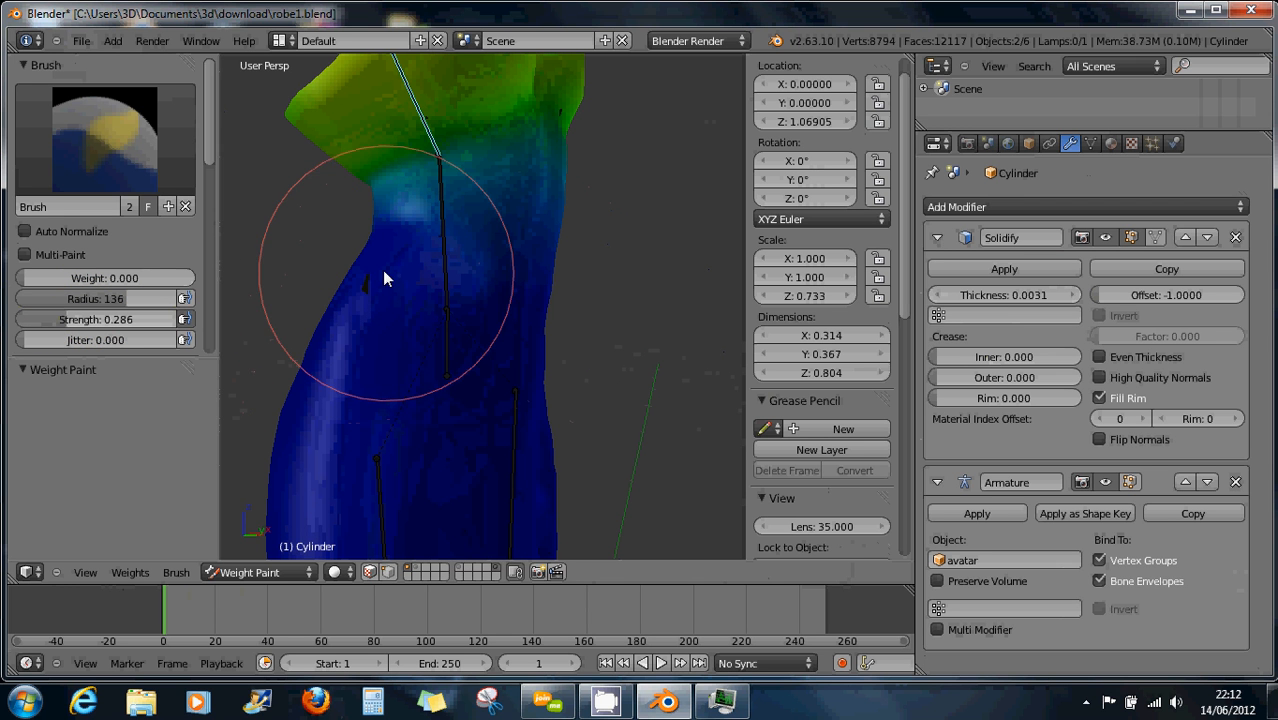
pyautogui.moveTo(377, 268)
pyautogui.mouseDown(button='middle')
pyautogui.moveTo(277, 274)
pyautogui.moveTo(311, 276)
pyautogui.moveTo(376, 320)
pyautogui.mouseUp(button='middle')
pyautogui.moveTo(458, 313)
pyautogui.mouseDown(button='middle')
pyautogui.moveTo(408, 320)
pyautogui.moveTo(448, 308)
pyautogui.mouseUp(button='middle')
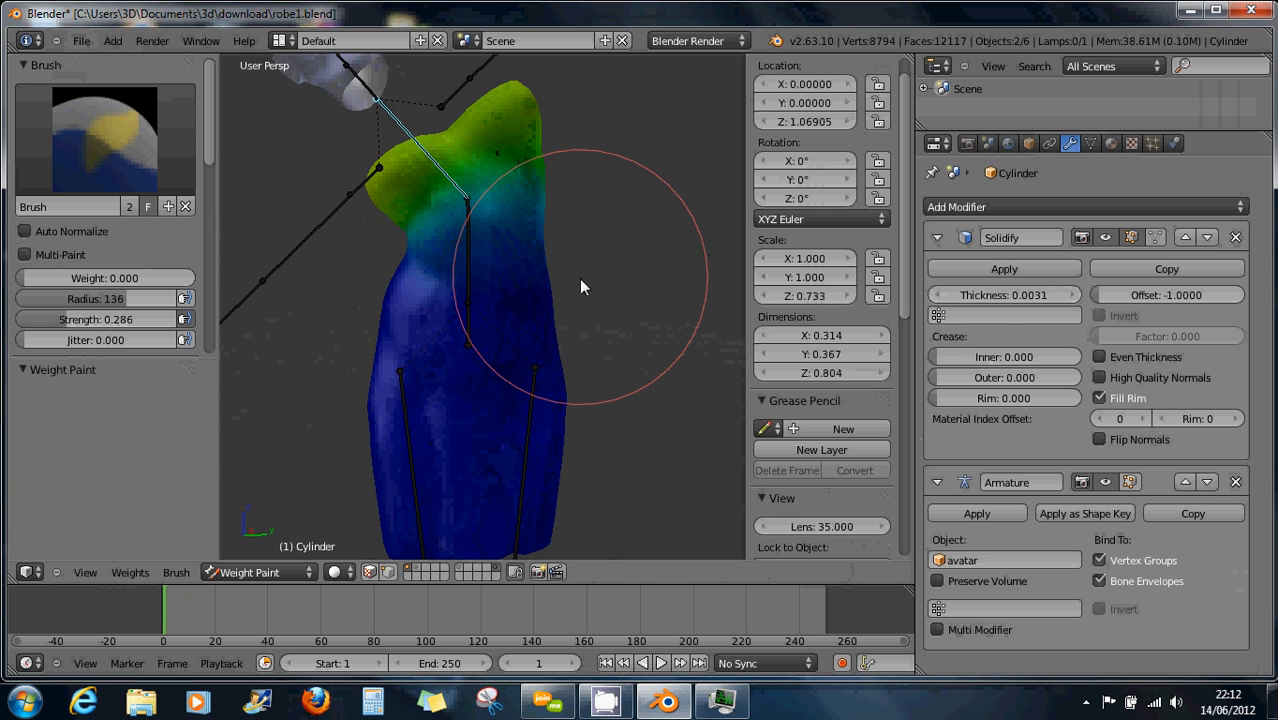
# Swing the chest bone 100.321° to the opposite side to check the waist's deformation, and clear its rotation
pyautogui.press('r')
pyautogui.click(381, 285)
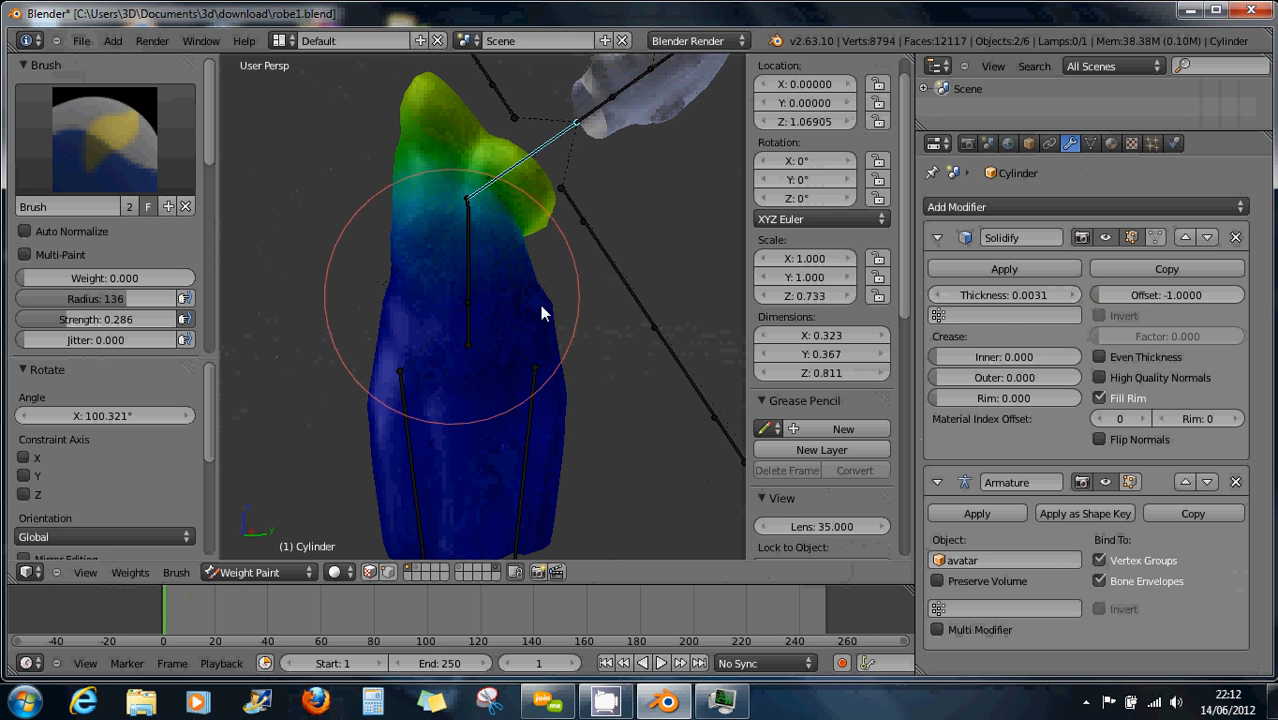
pyautogui.moveTo(540, 305); pyautogui.dragTo(462, 310, button='middle')
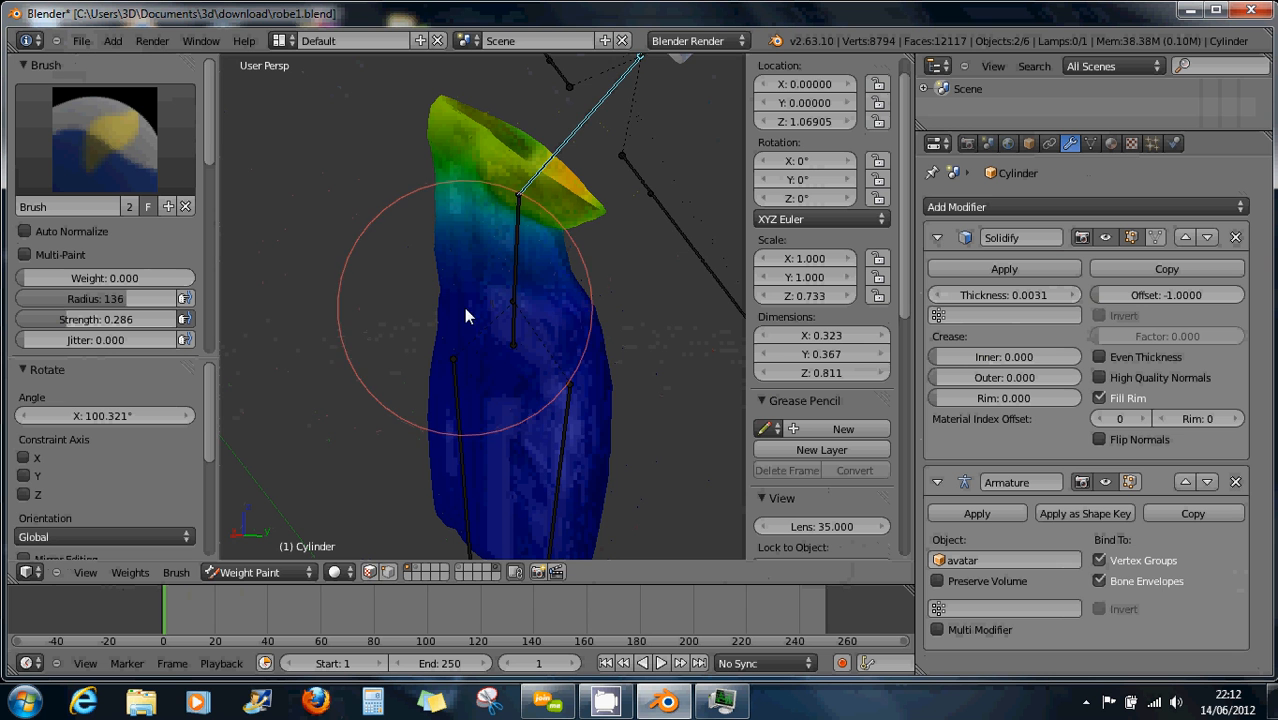
pyautogui.hotkey('alt', 'r')
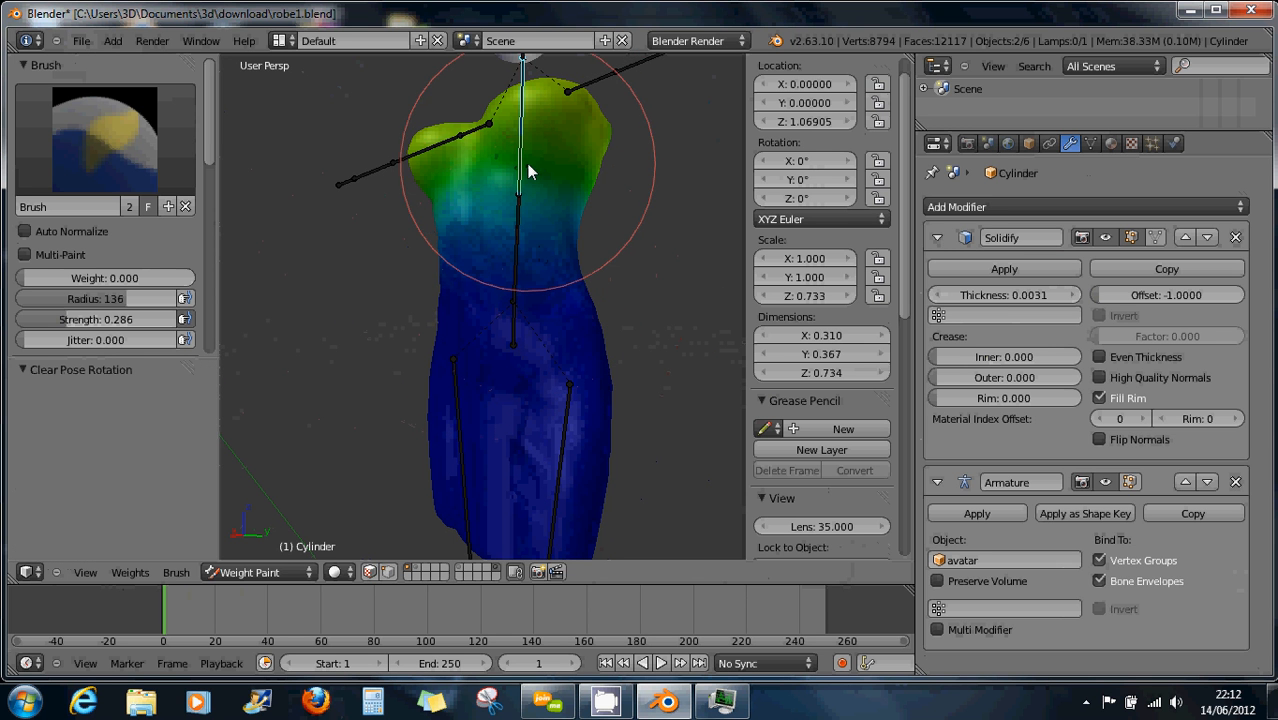
# Bend the chest bone forward 62.301° about the global Y axis and paint down its weight at the robe's waist
pyautogui.press('r')
pyautogui.press('y')
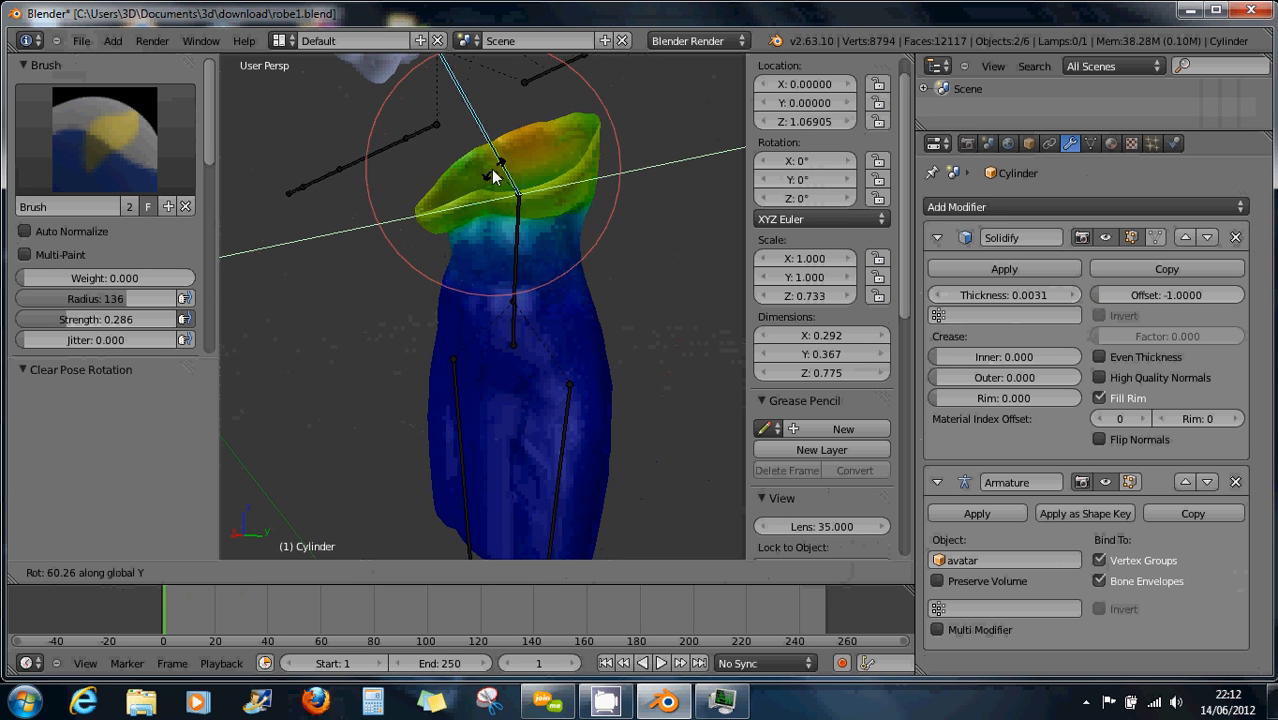
pyautogui.click(493, 177)
pyautogui.moveTo(493, 177)
pyautogui.mouseDown(button='middle')
pyautogui.moveTo(619, 277)
pyautogui.moveTo(397, 267)
pyautogui.moveTo(665, 294)
pyautogui.mouseUp(button='middle')
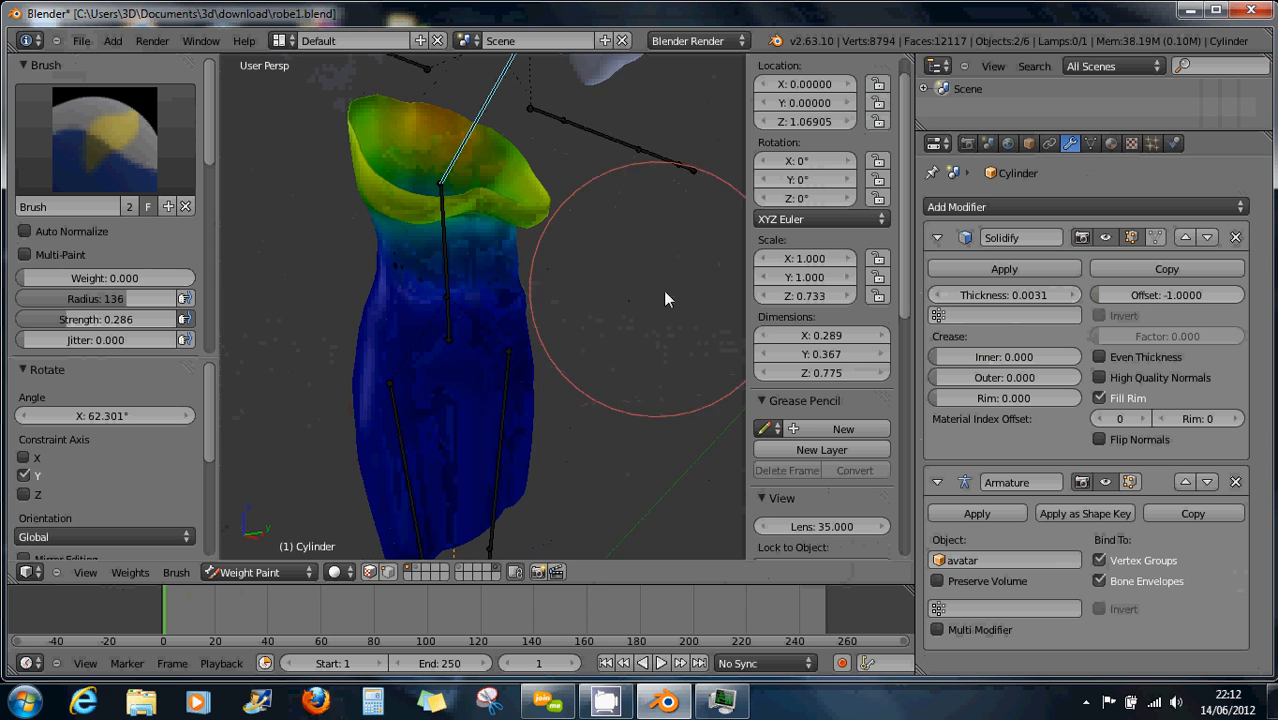
pyautogui.click(407, 293)
pyautogui.moveTo(422, 302)
pyautogui.mouseDown(button='middle')
pyautogui.moveTo(482, 300)
pyautogui.moveTo(356, 270)
pyautogui.moveTo(295, 272)
pyautogui.moveTo(745, 280)
pyautogui.mouseUp(button='middle')
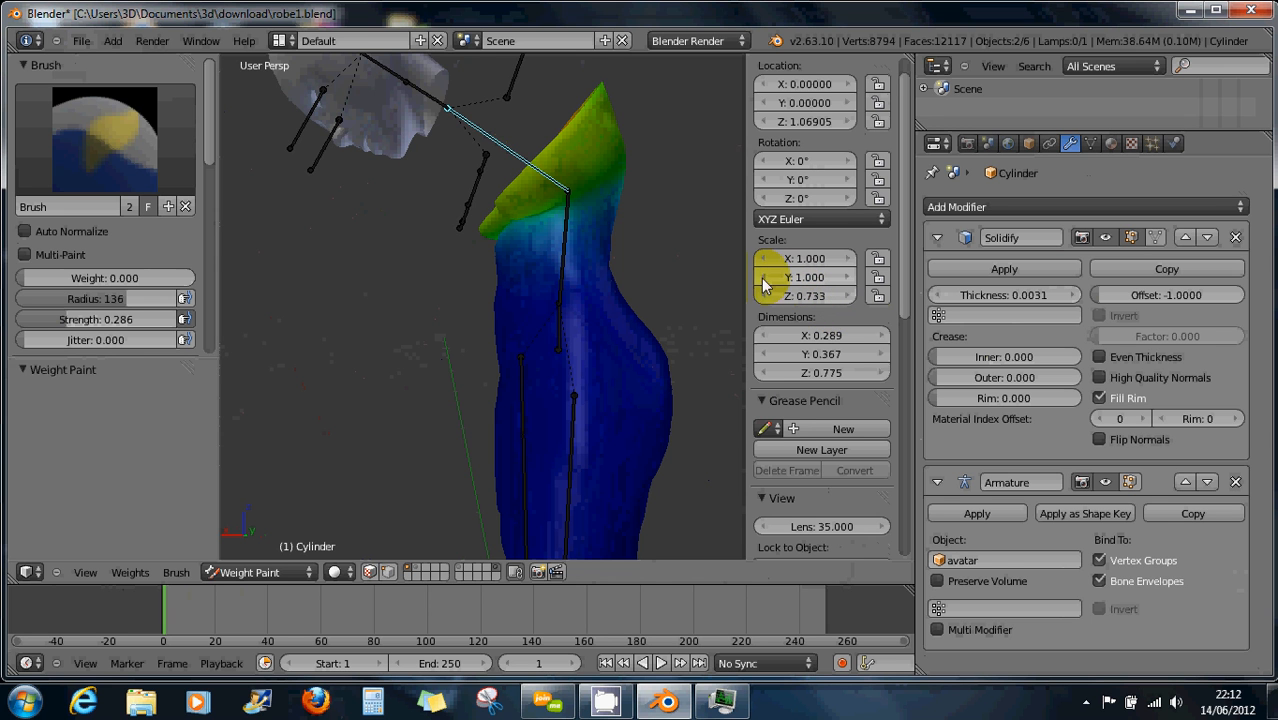
# Clear the chest bone's rotation and test a backward bend about the global Y axis
pyautogui.hotkey('alt', 'r')
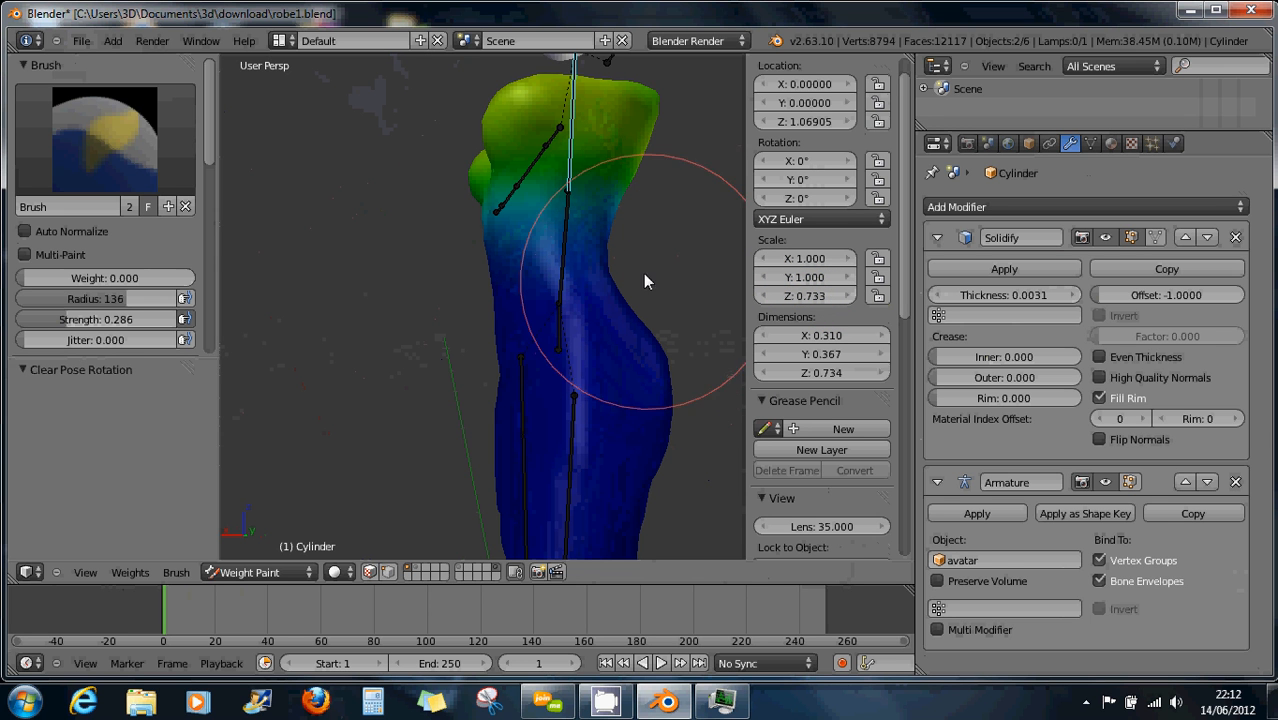
pyautogui.press('r')
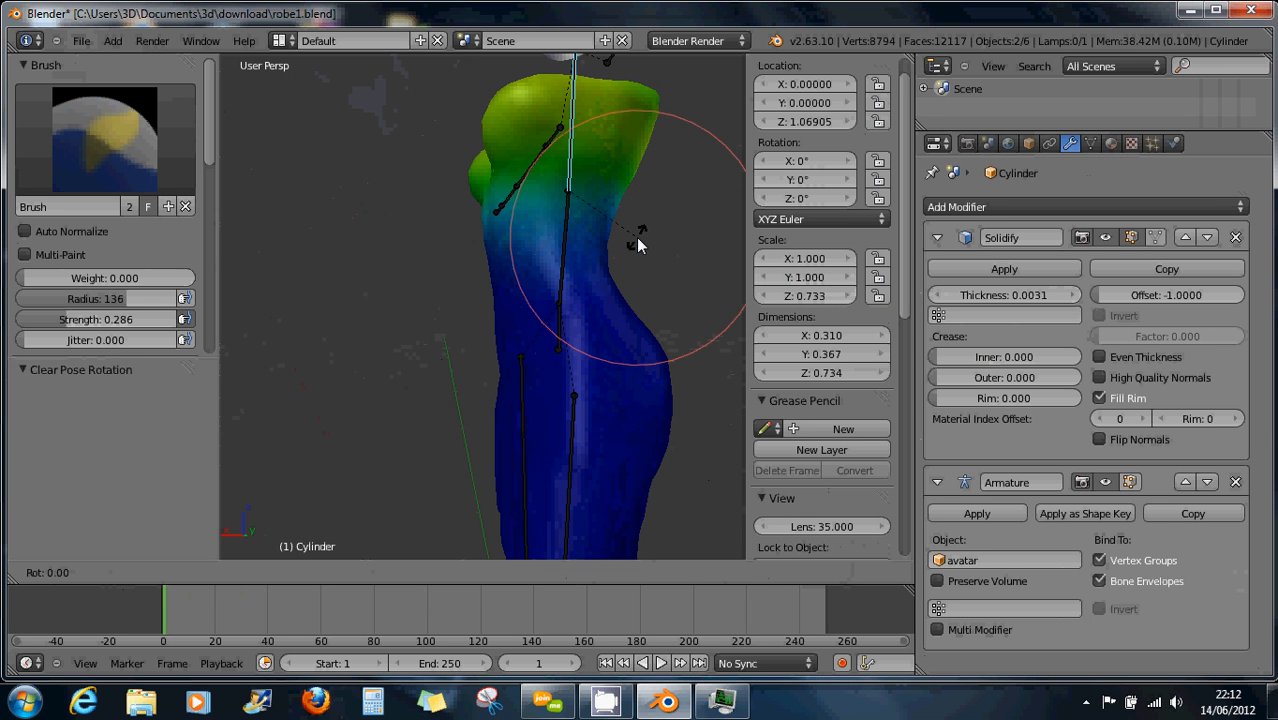
pyautogui.press('y')
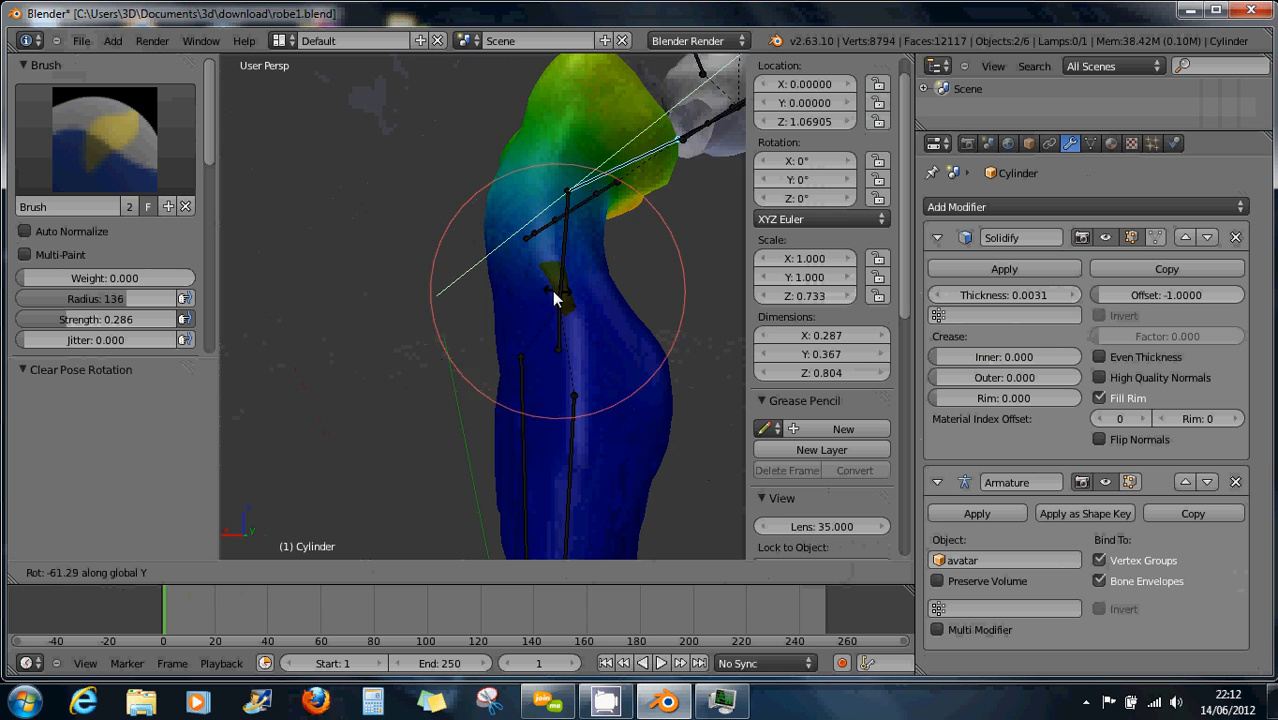
pyautogui.press('Escape')
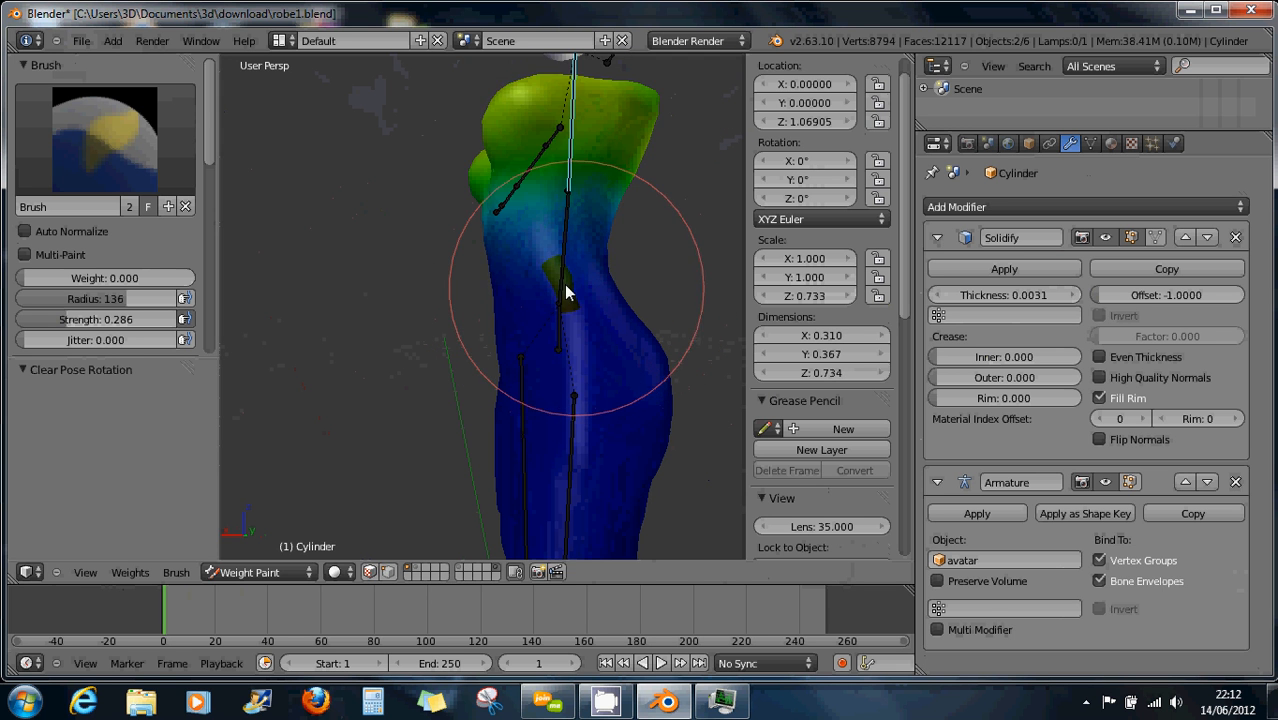
# Select the abdomen bone below the chest bone and bend it backward -55.83° about the global Y axis
pyautogui.keyDown('ctrl'); pyautogui.rightClick(565, 290); pyautogui.keyUp('ctrl')
pyautogui.press('r')
pyautogui.press('y')
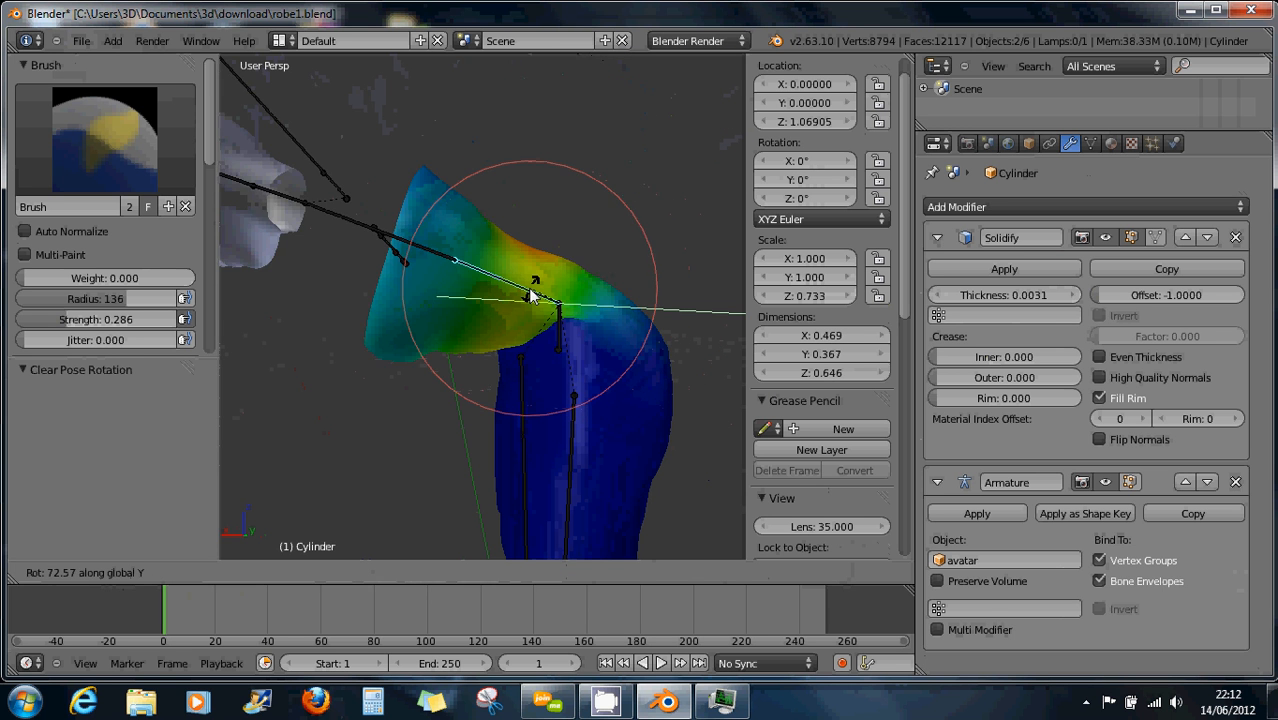
pyautogui.click(590, 300)
pyautogui.moveTo(590, 300)
pyautogui.mouseDown(button='middle')
pyautogui.moveTo(559, 274)
pyautogui.moveTo(410, 298)
pyautogui.moveTo(403, 254)
pyautogui.moveTo(494, 336)
pyautogui.moveTo(563, 356)
pyautogui.moveTo(531, 308)
pyautogui.moveTo(493, 317)
pyautogui.mouseUp(button='middle')
pyautogui.scroll(3, 493, 317)
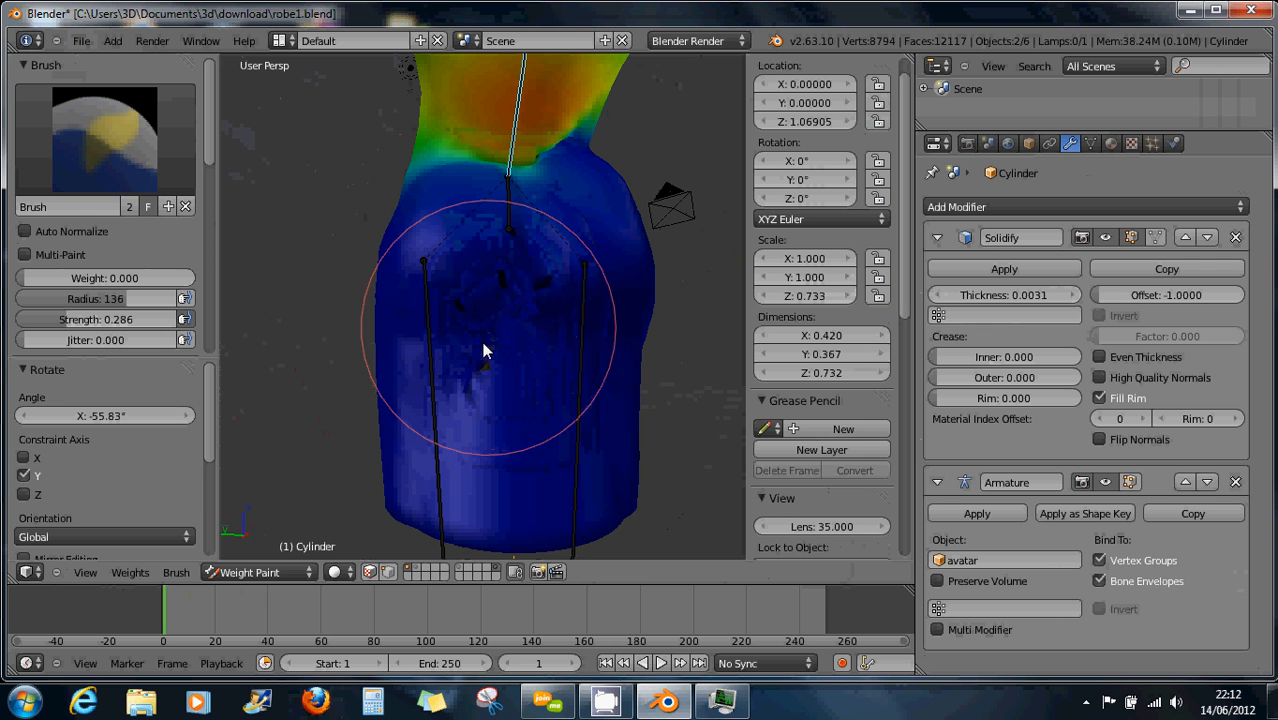
# Raise the brush strength to 1.000 and paint zero abdomen weight over the seat and upper back of the robe's skirt
pyautogui.click(64, 318)
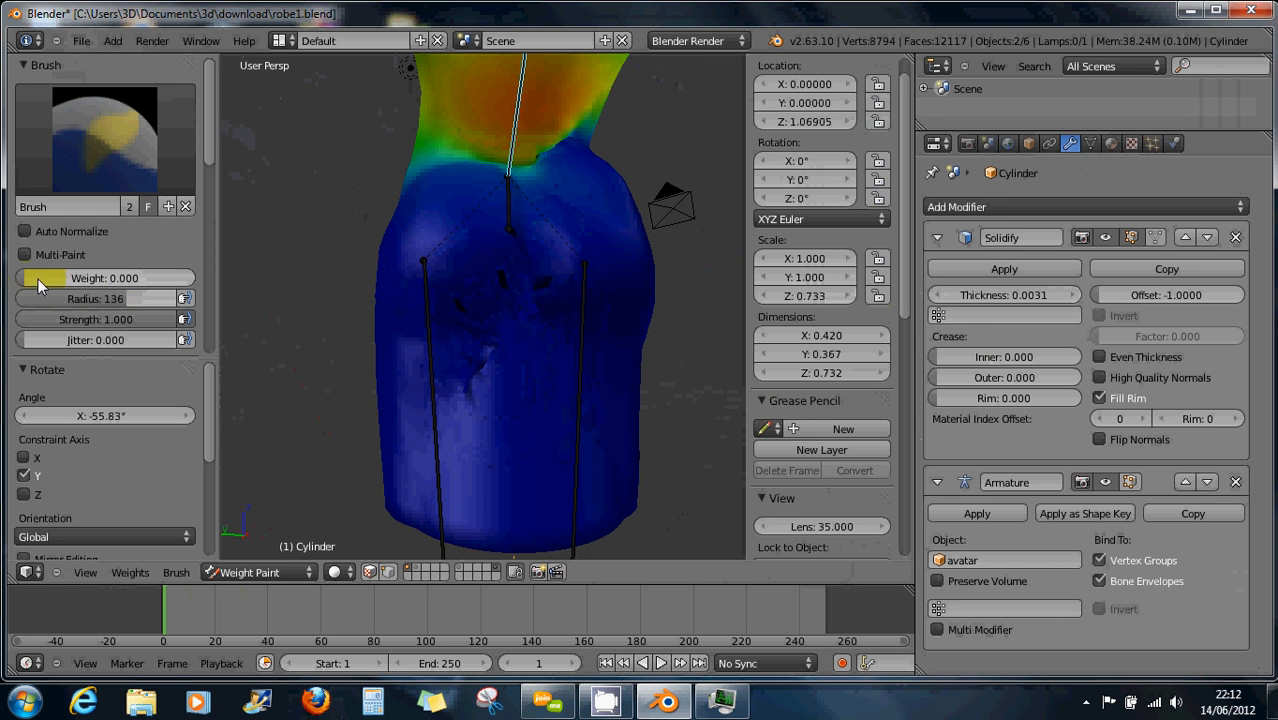
pyautogui.moveTo(490, 352)
pyautogui.mouseDown()
pyautogui.moveTo(478, 363)
pyautogui.moveTo(495, 352)
pyautogui.mouseUp()
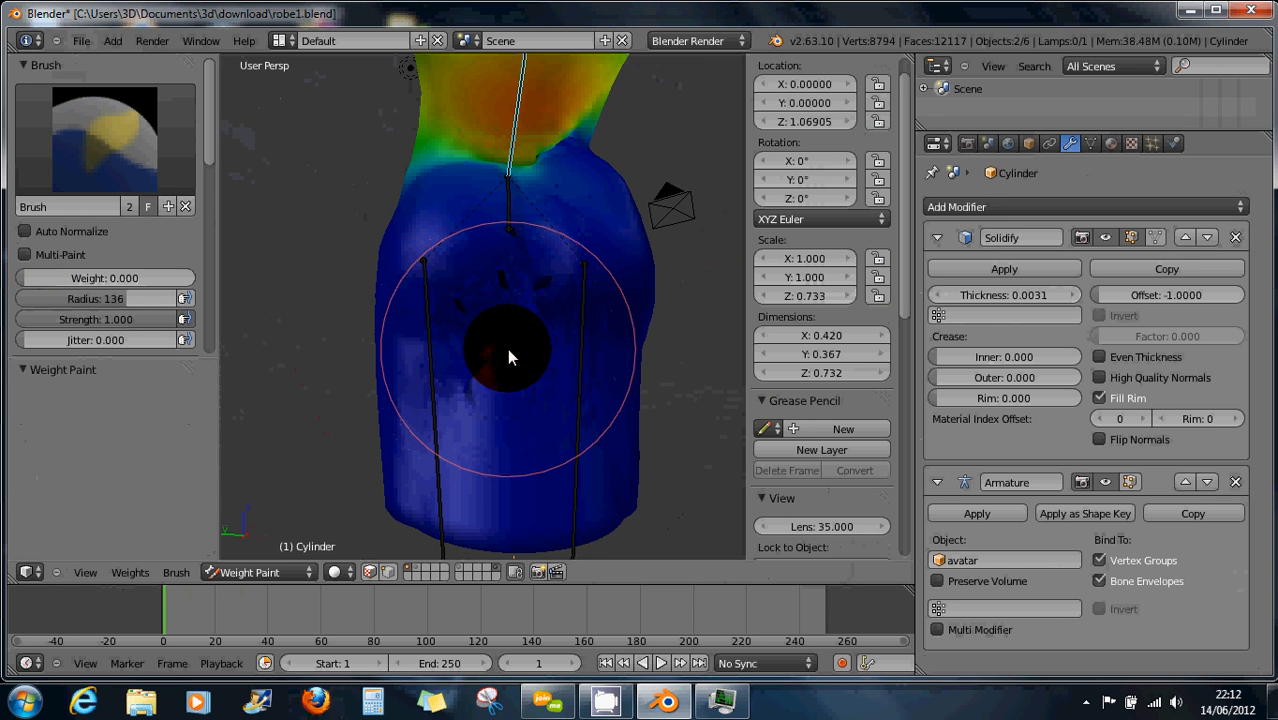
pyautogui.moveTo(540, 350); pyautogui.dragTo(475, 332, button='middle')
pyautogui.moveTo(475, 332); pyautogui.dragTo(539, 339)
pyautogui.moveTo(550, 340); pyautogui.dragTo(487, 351, button='middle')
pyautogui.moveTo(487, 351); pyautogui.dragTo(530, 335)
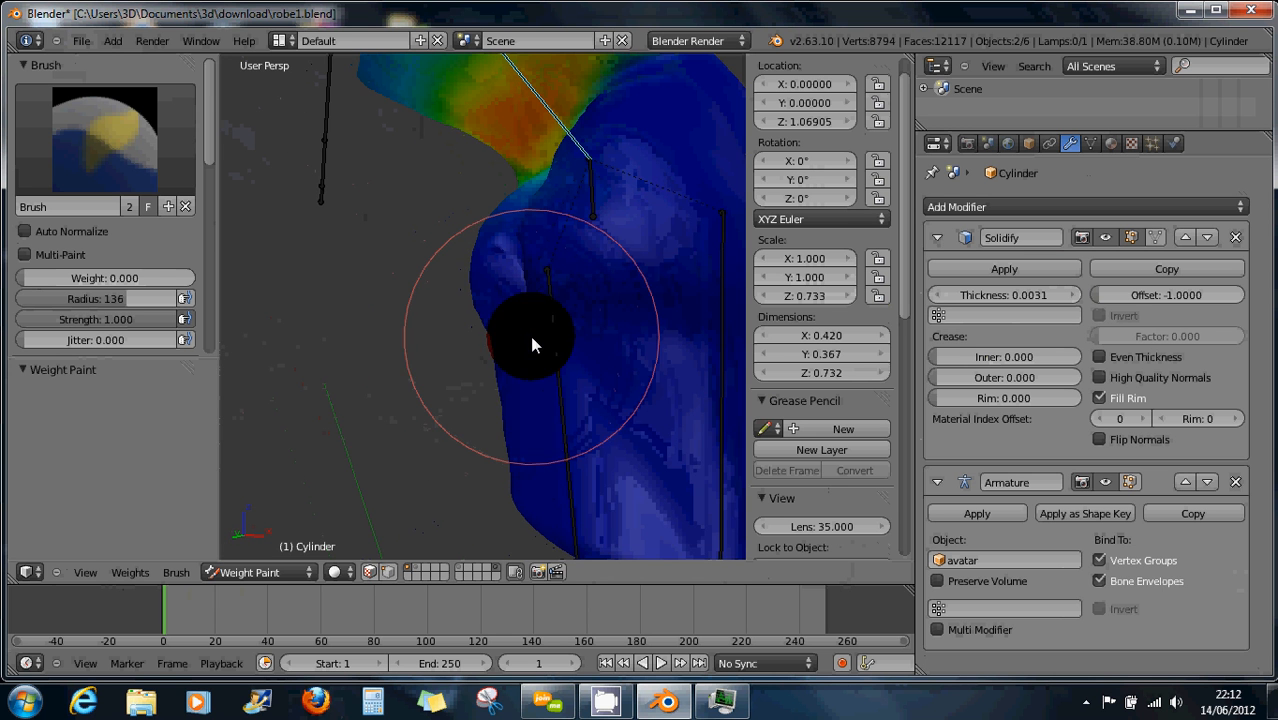
pyautogui.moveTo(536, 336); pyautogui.dragTo(590, 325, button='middle')
pyautogui.scroll(-2, 590, 325)
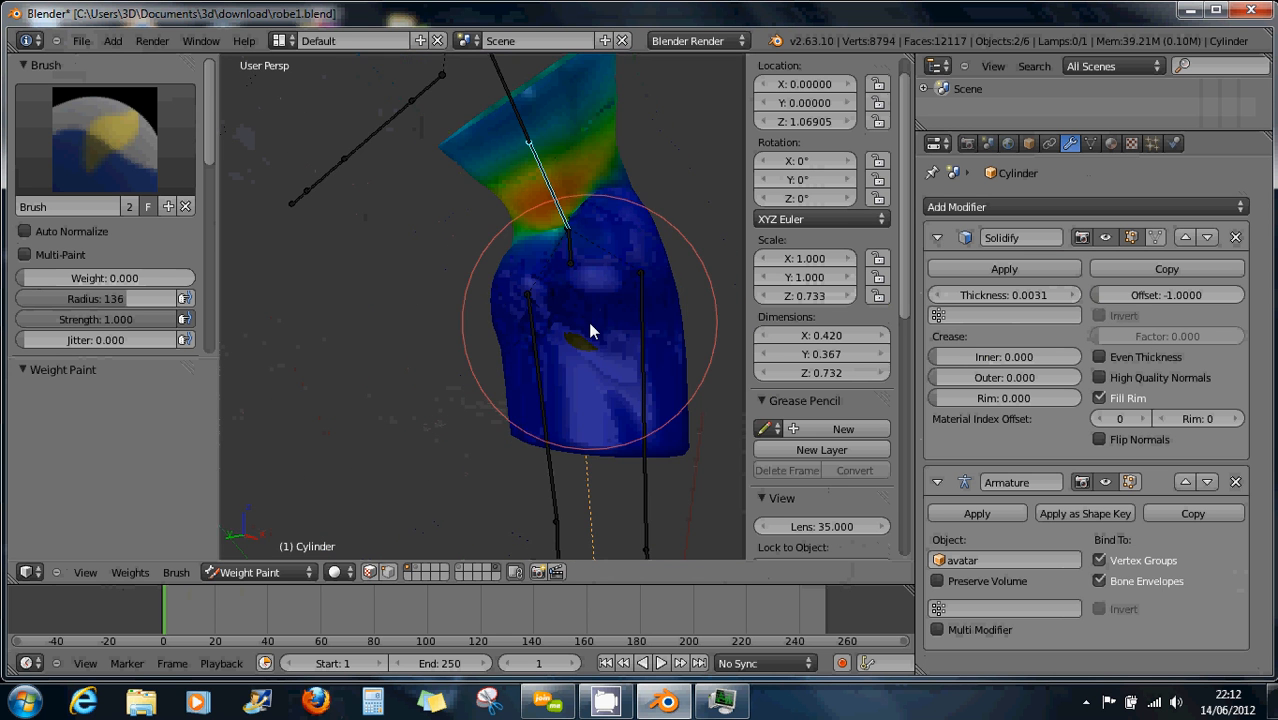
pyautogui.moveTo(580, 331)
pyautogui.mouseDown()
pyautogui.moveTo(559, 334)
pyautogui.moveTo(517, 118)
pyautogui.moveTo(545, 355)
pyautogui.mouseUp()
# Select the pelvis bone and paint zero weight around the middle of the robe's seat
pyautogui.rightClick(562, 214)
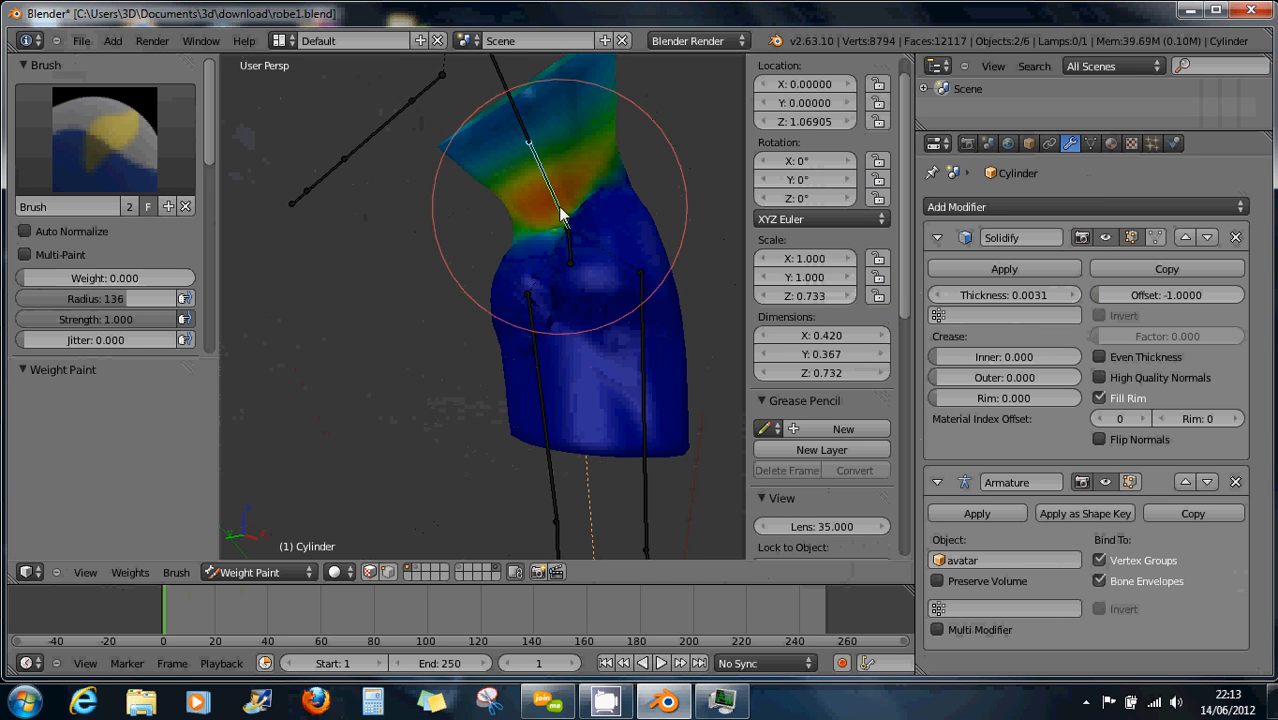
pyautogui.rightClick(568, 248)
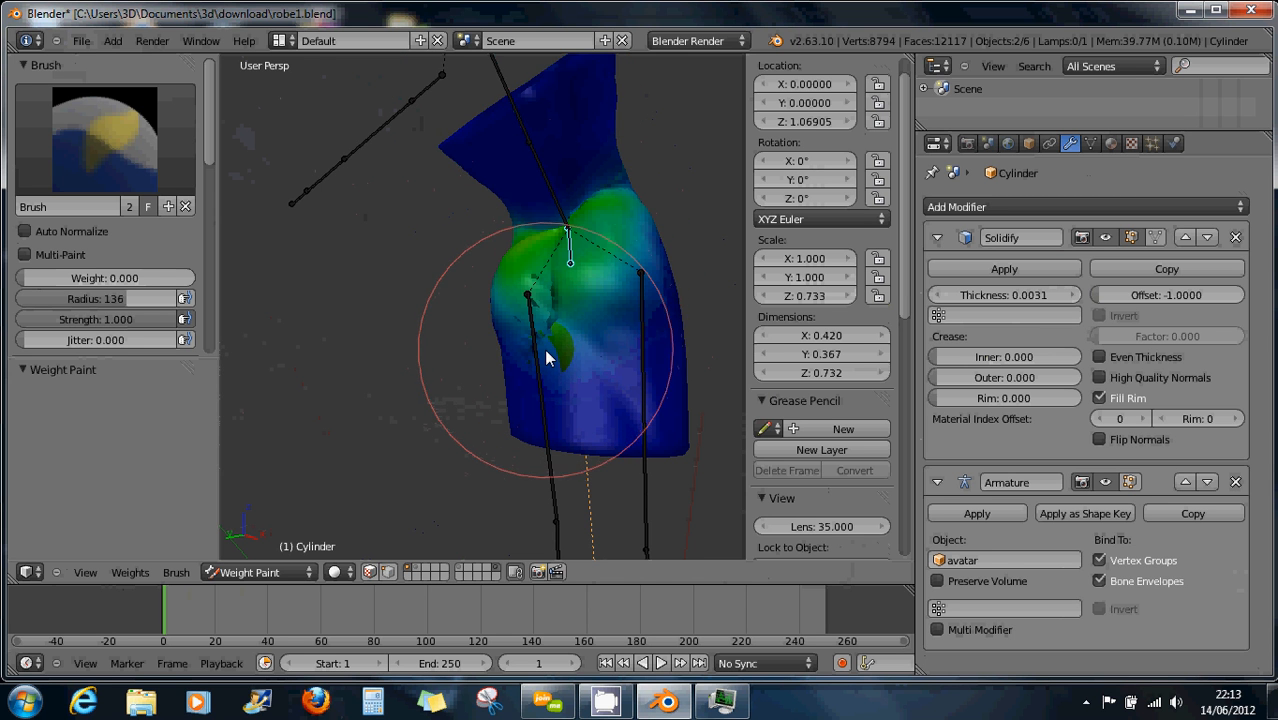
pyautogui.scroll(2, 545, 351)
pyautogui.moveTo(546, 351)
pyautogui.mouseDown()
pyautogui.moveTo(589, 163)
pyautogui.moveTo(584, 104)
pyautogui.moveTo(549, 265)
pyautogui.moveTo(632, 270)
pyautogui.moveTo(585, 281)
pyautogui.mouseUp()
# Compare the pelvis and abdomen bones' weights across the robe's seat, leaving the abdomen bone selected
pyautogui.moveTo(530, 304)
pyautogui.mouseDown(button='middle')
pyautogui.moveTo(611, 288)
pyautogui.moveTo(590, 219)
pyautogui.moveTo(562, 191)
pyautogui.moveTo(522, 289)
pyautogui.moveTo(519, 217)
pyautogui.mouseUp(button='middle')
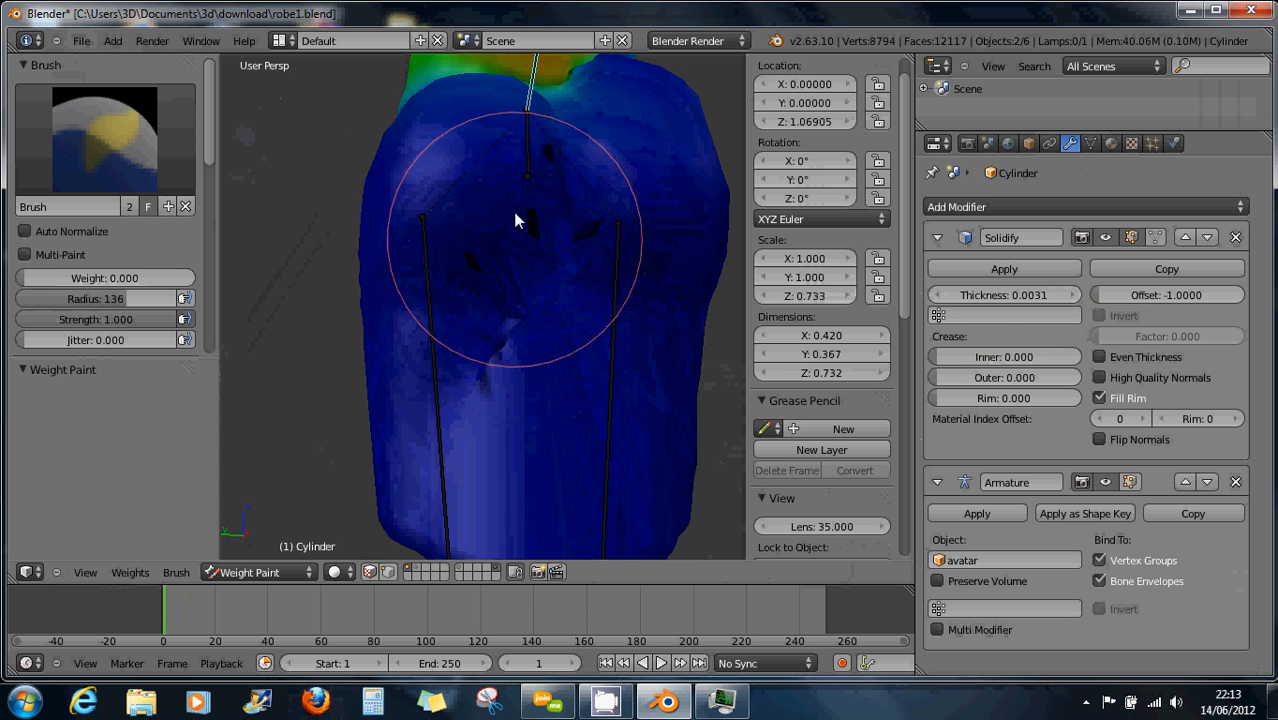
pyautogui.rightClick(533, 142)
pyautogui.rightClick(528, 91)
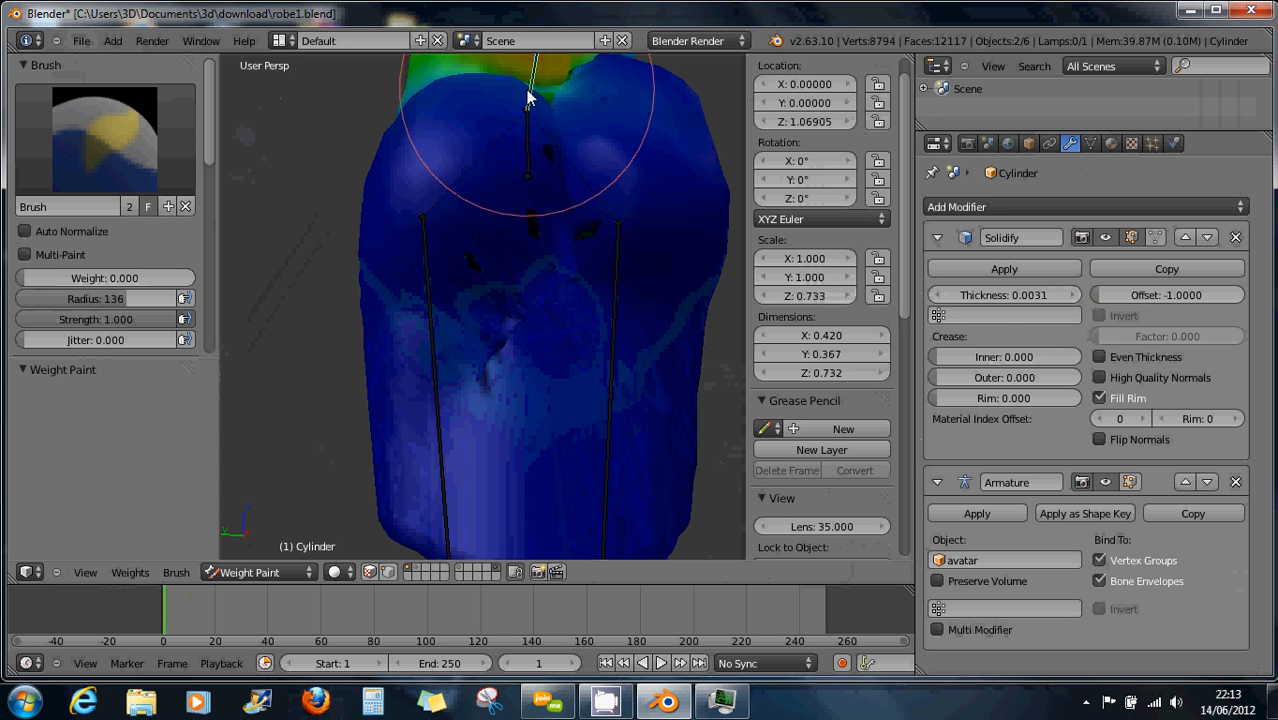
pyautogui.moveTo(527, 267)
pyautogui.mouseDown(button='middle')
pyautogui.moveTo(426, 269)
pyautogui.moveTo(660, 308)
pyautogui.moveTo(470, 313)
pyautogui.mouseUp(button='middle')
pyautogui.scroll(-2, 514, 280)
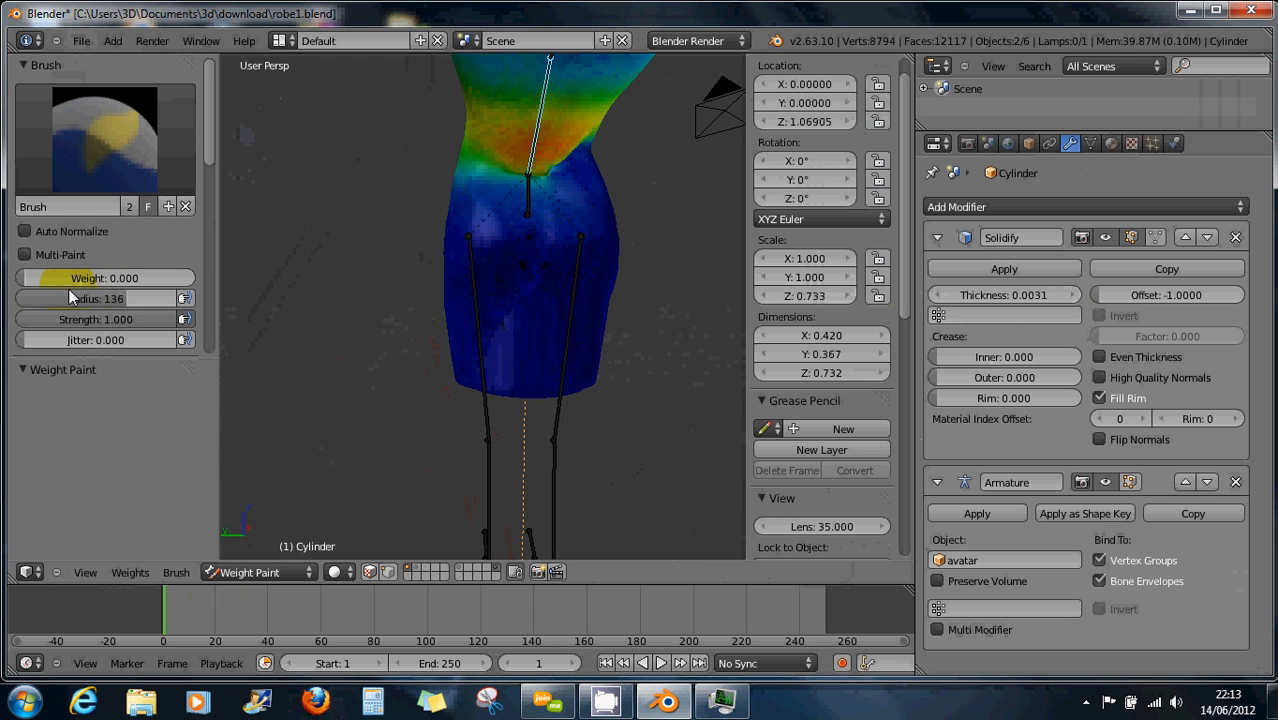
# Dab zero weight on the robe's skirt and clear the abdomen bone's pose rotation
pyautogui.moveTo(493, 315)
pyautogui.mouseDown()
pyautogui.moveTo(545, 299)
pyautogui.moveTo(467, 300)
pyautogui.moveTo(548, 305)
pyautogui.moveTo(445, 318)
pyautogui.moveTo(584, 334)
pyautogui.moveTo(427, 327)
pyautogui.moveTo(573, 327)
pyautogui.moveTo(503, 308)
pyautogui.mouseUp()
pyautogui.moveTo(503, 306)
pyautogui.mouseDown(button='middle')
pyautogui.moveTo(533, 300)
pyautogui.moveTo(536, 131)
pyautogui.moveTo(465, 237)
pyautogui.moveTo(499, 307)
pyautogui.moveTo(434, 302)
pyautogui.mouseUp(button='middle')
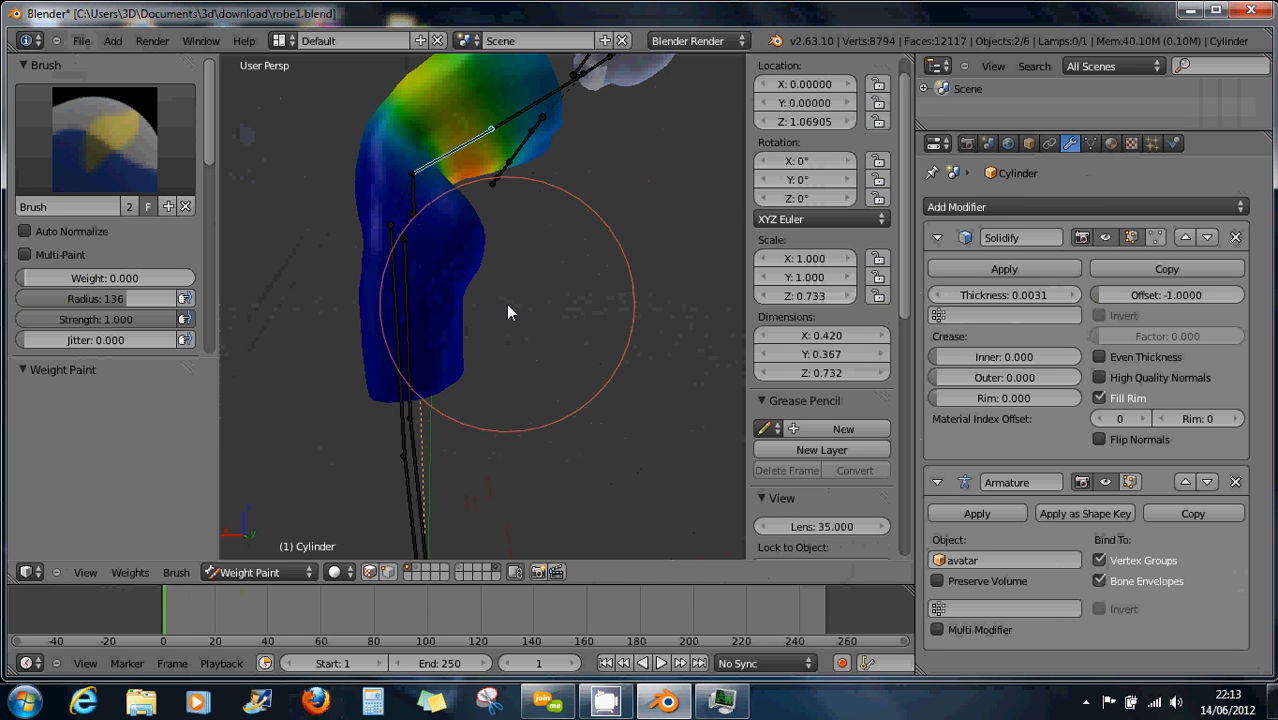
pyautogui.hotkey('alt', 'r')
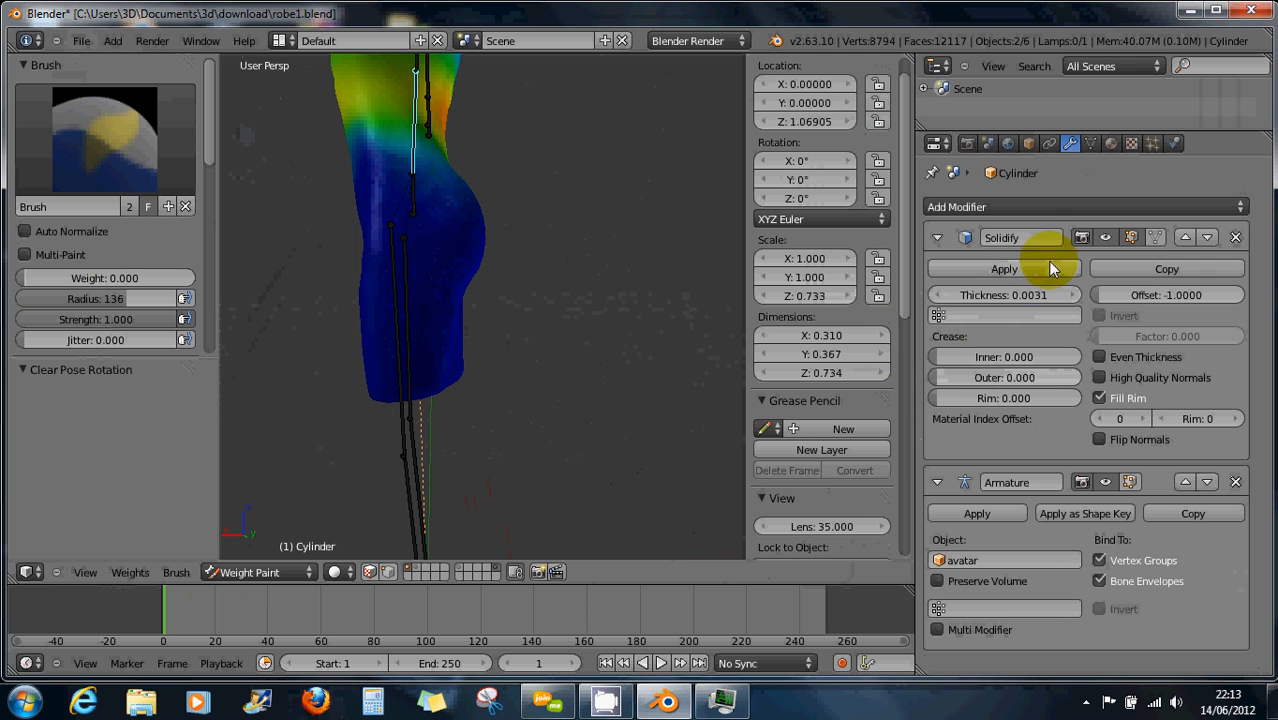
# Collapse the Solidify and Armature modifiers, then show the robe mesh's vertex groups and make mTorso active
pyautogui.click(937, 483)
pyautogui.click(940, 237)
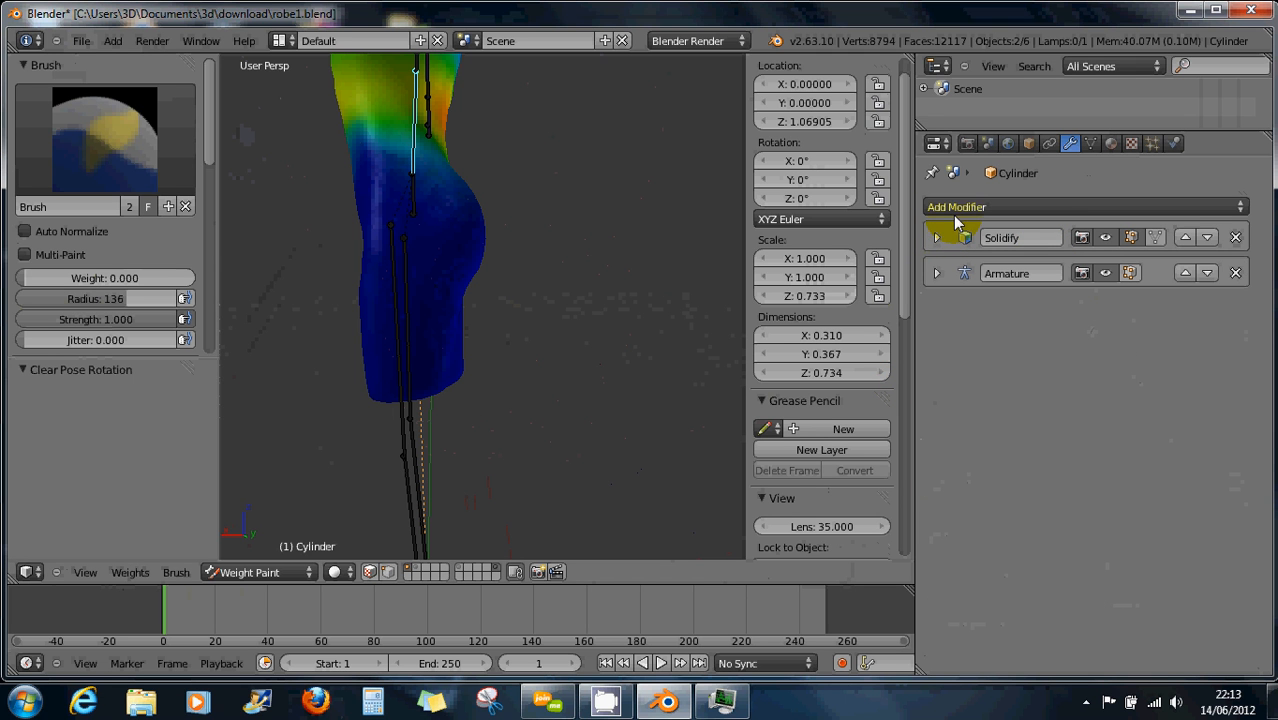
pyautogui.click(1089, 142)
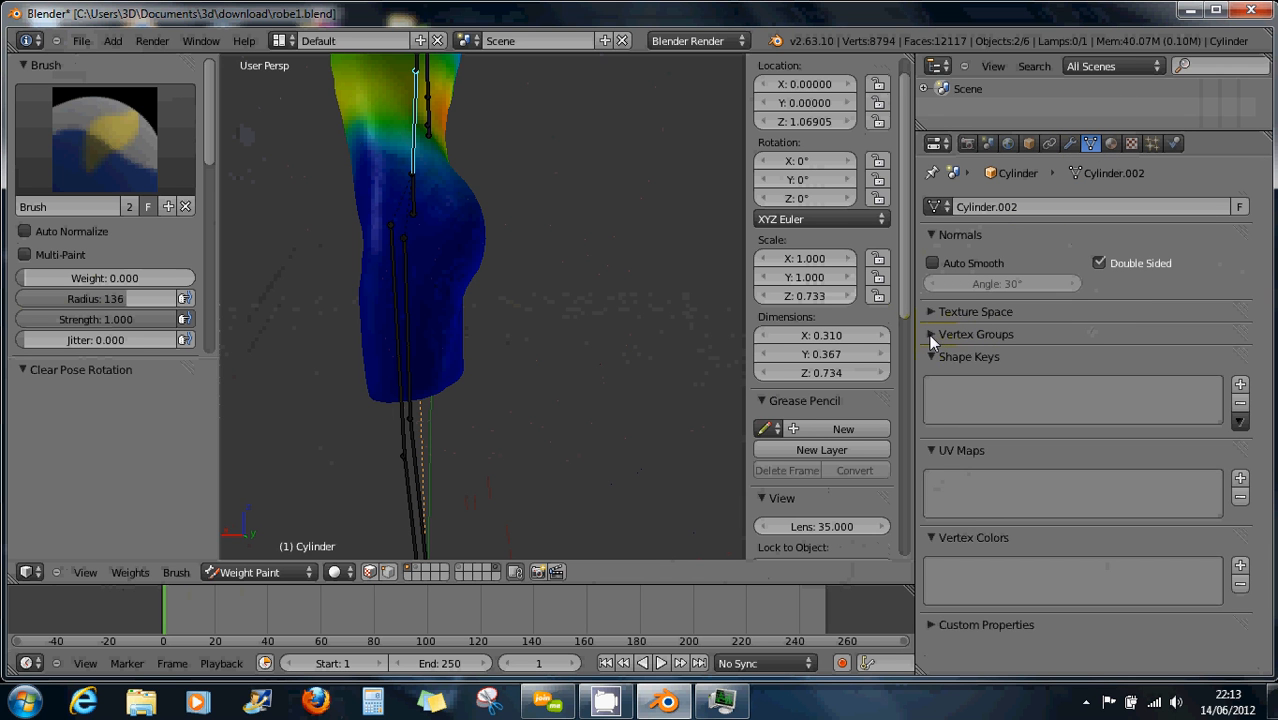
pyautogui.click(929, 334)
pyautogui.click(972, 388)
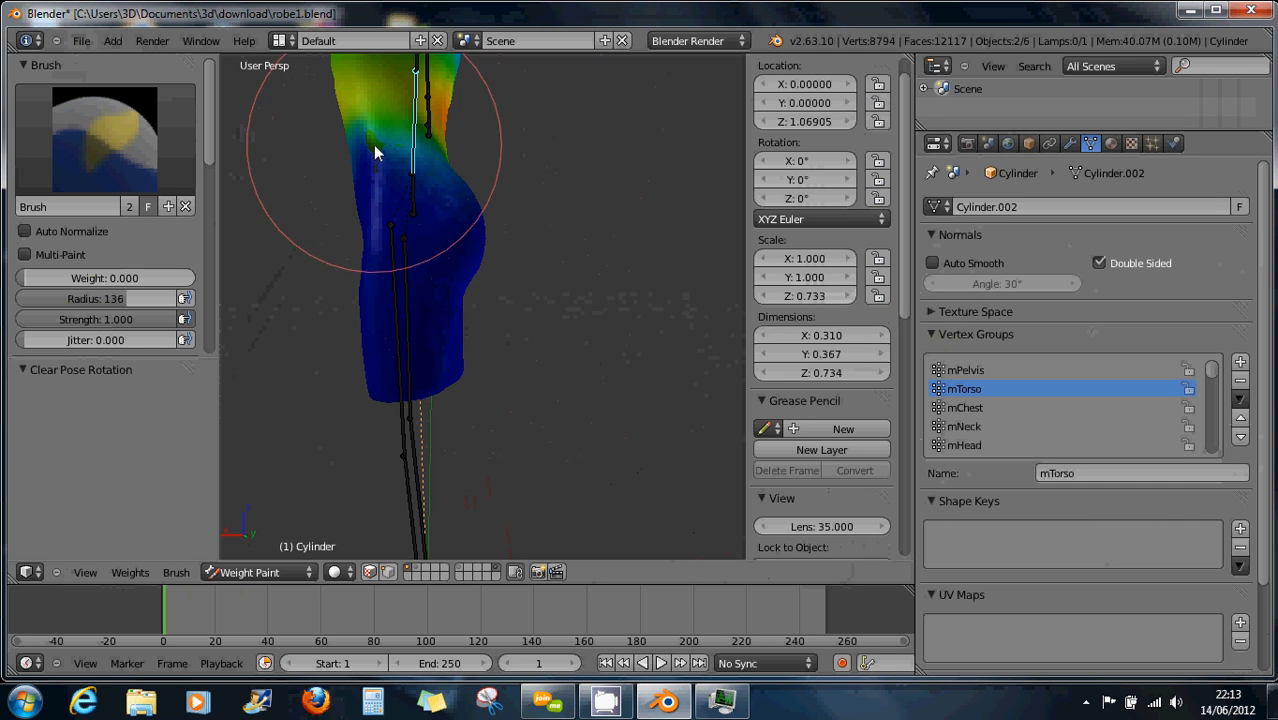
# Leave Weight Paint for Object Mode, select the avatar armature and enable the display of its bone names
pyautogui.click(251, 572)
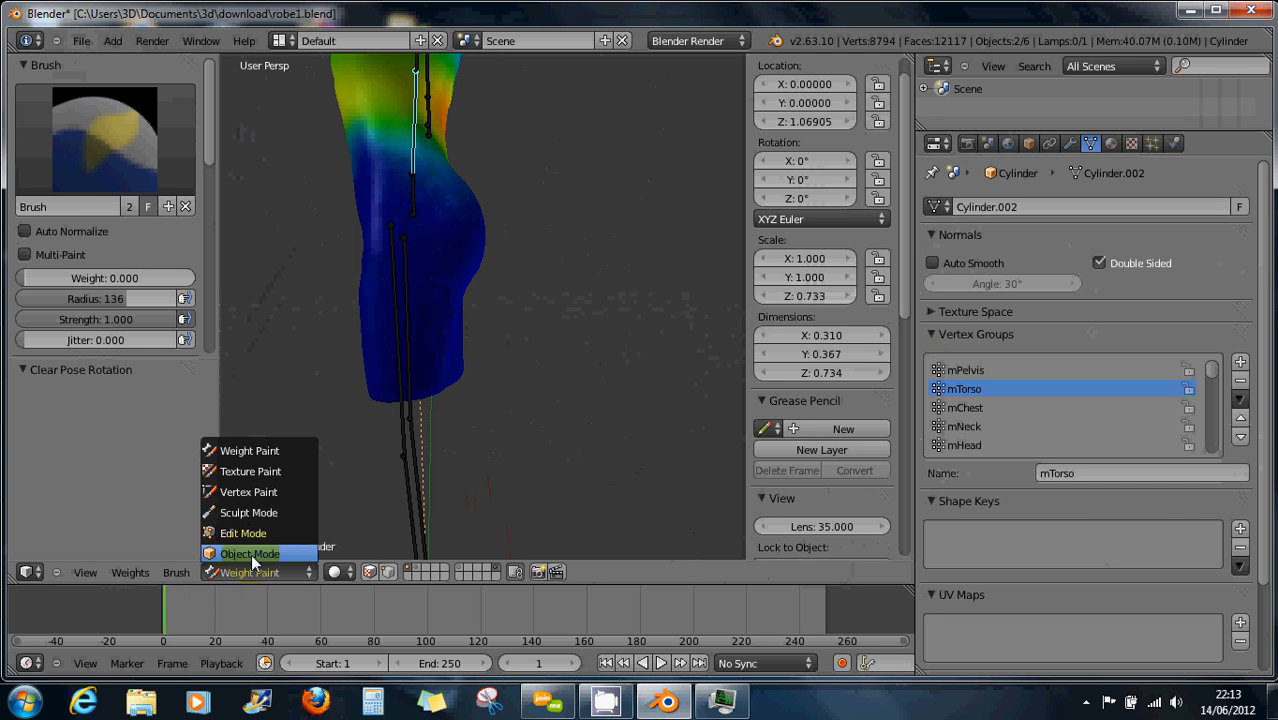
pyautogui.click(251, 554)
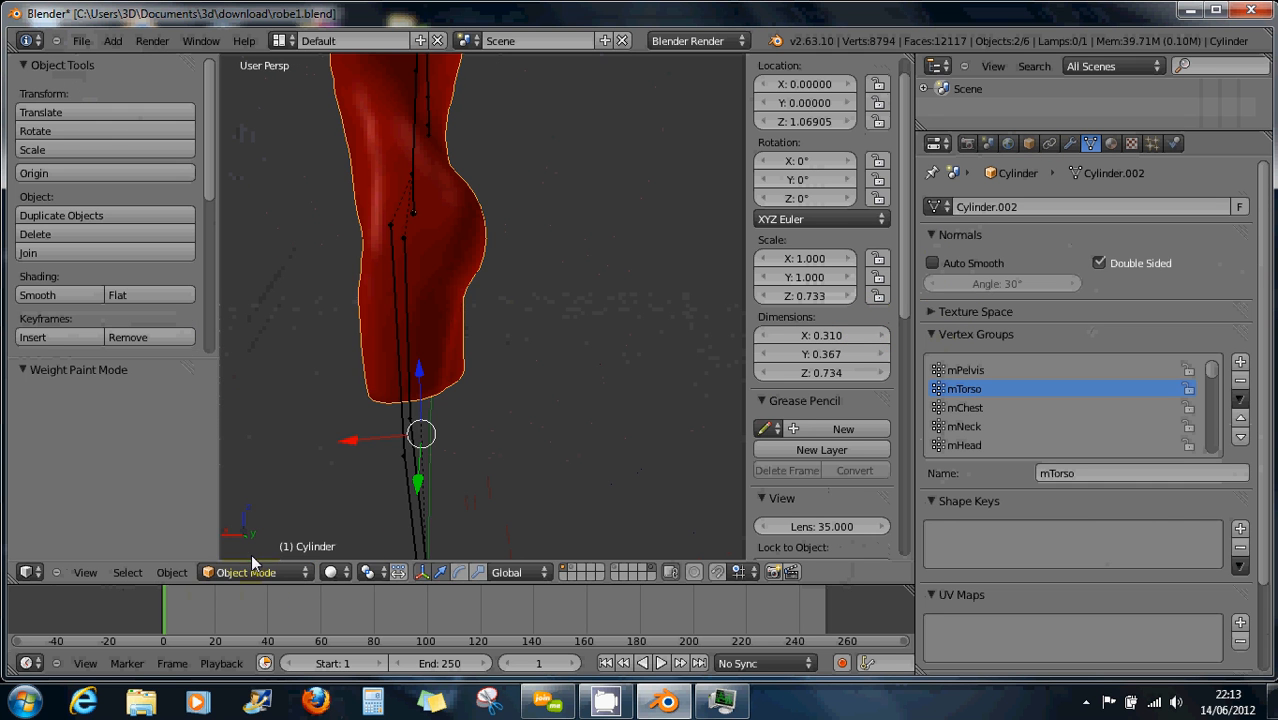
pyautogui.rightClick(401, 426)
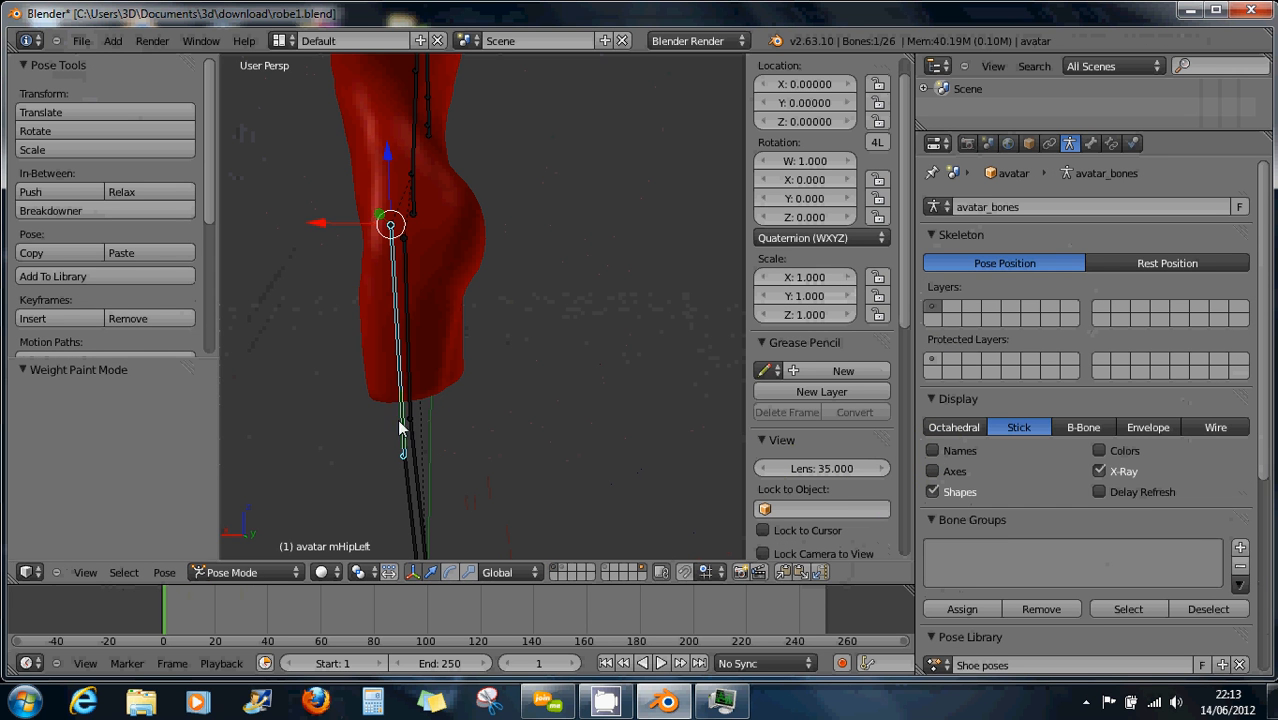
pyautogui.click(934, 451)
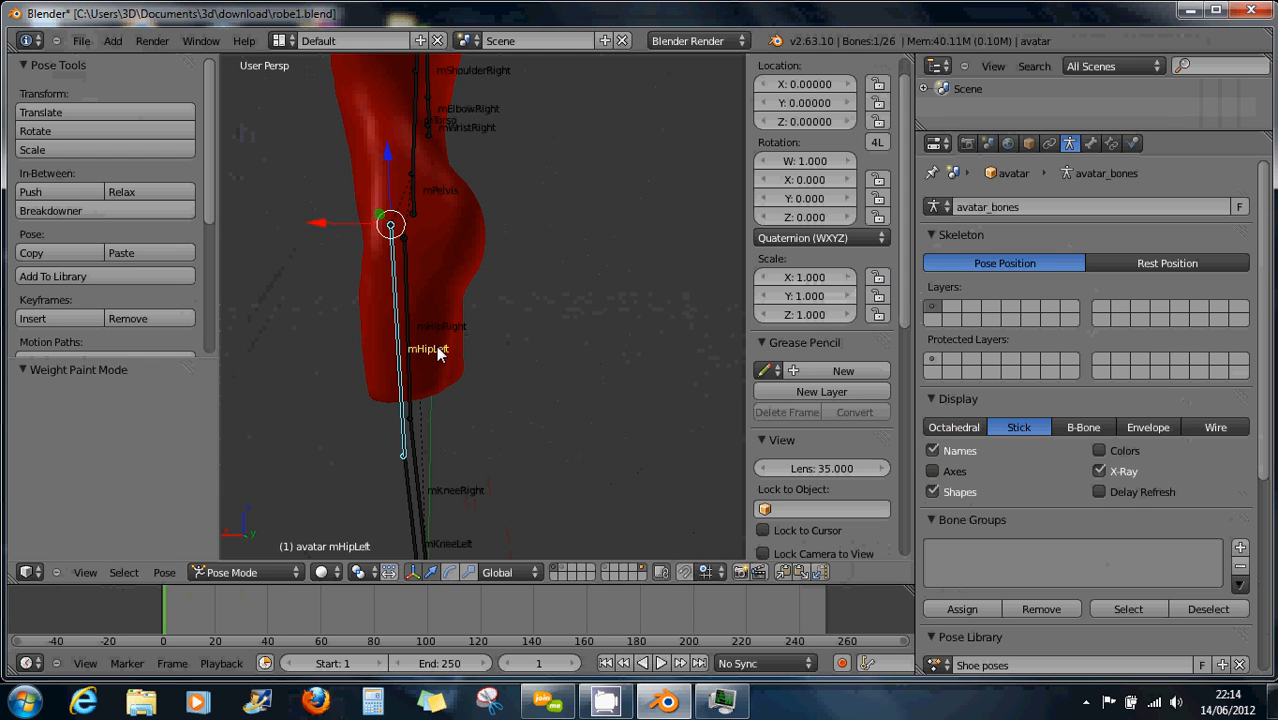
pyautogui.keyDown('shift'); pyautogui.moveTo(443, 206); pyautogui.dragTo(450, 374, button='middle'); pyautogui.keyUp('shift')
pyautogui.scroll(1, 461, 384)
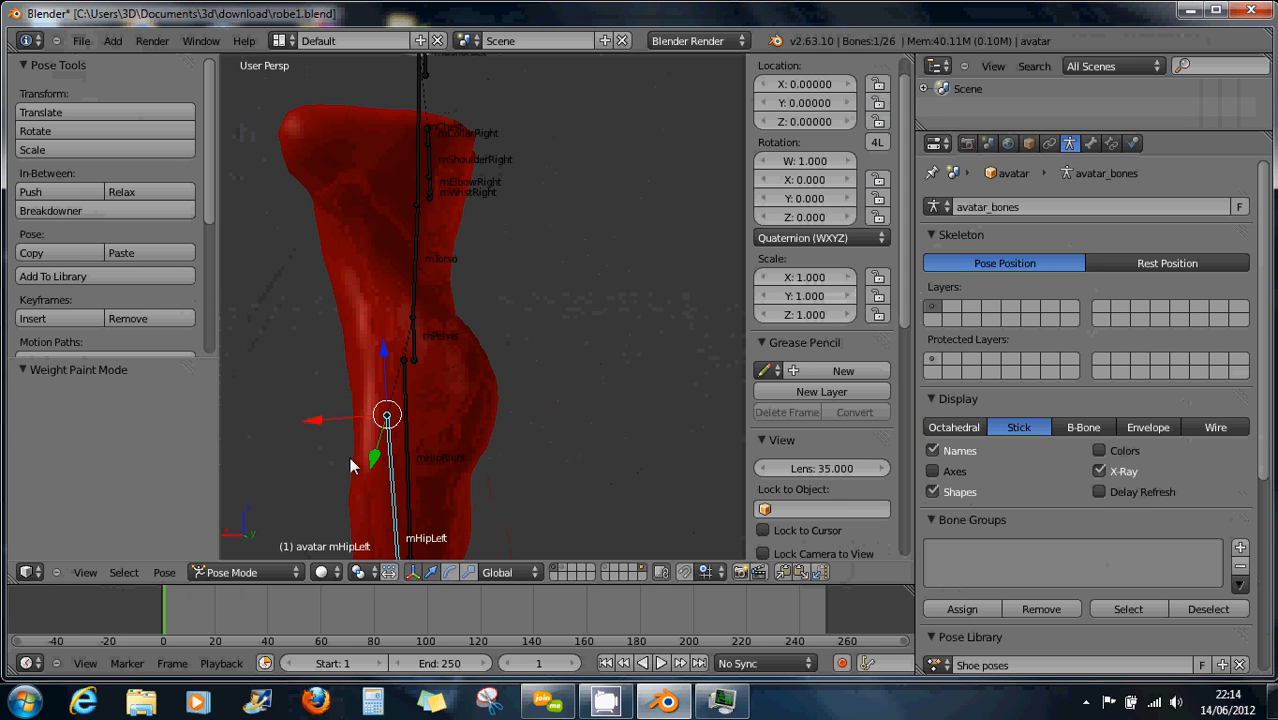
# Try to put the robe back into Weight Paint after switching the armature to Object Mode
pyautogui.click(248, 572)
pyautogui.click(242, 534)
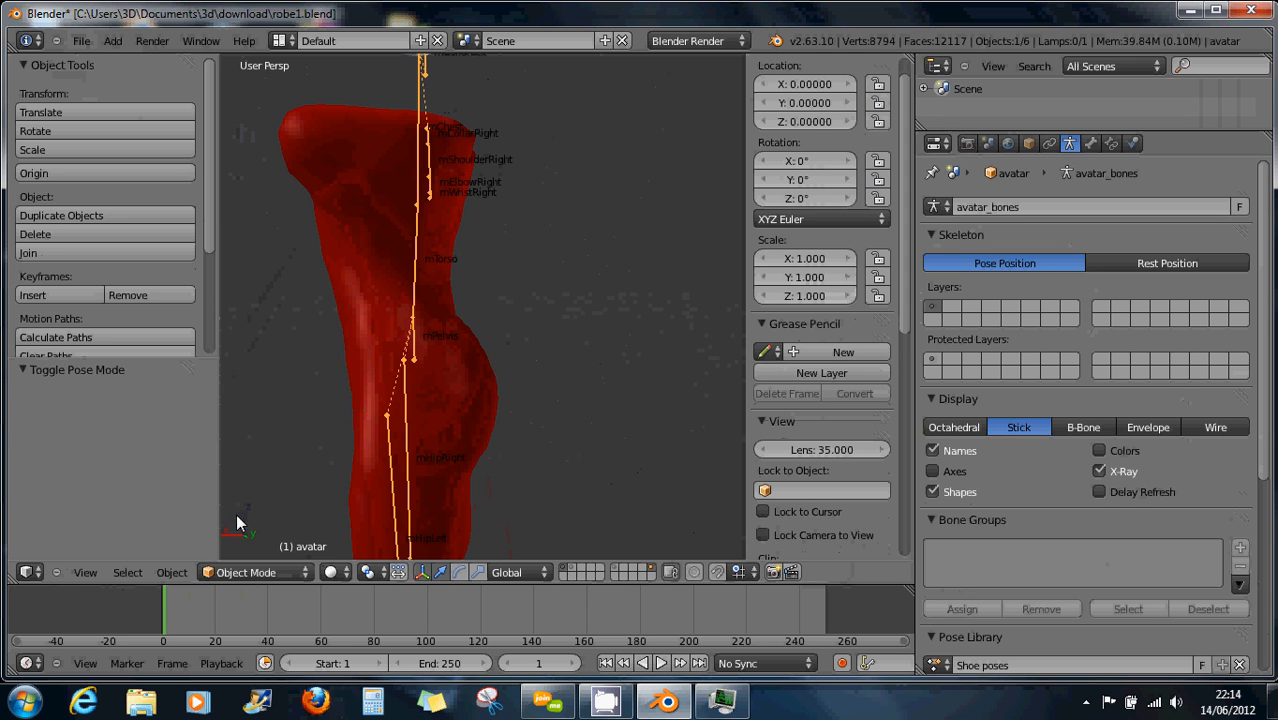
pyautogui.rightClick(438, 306)
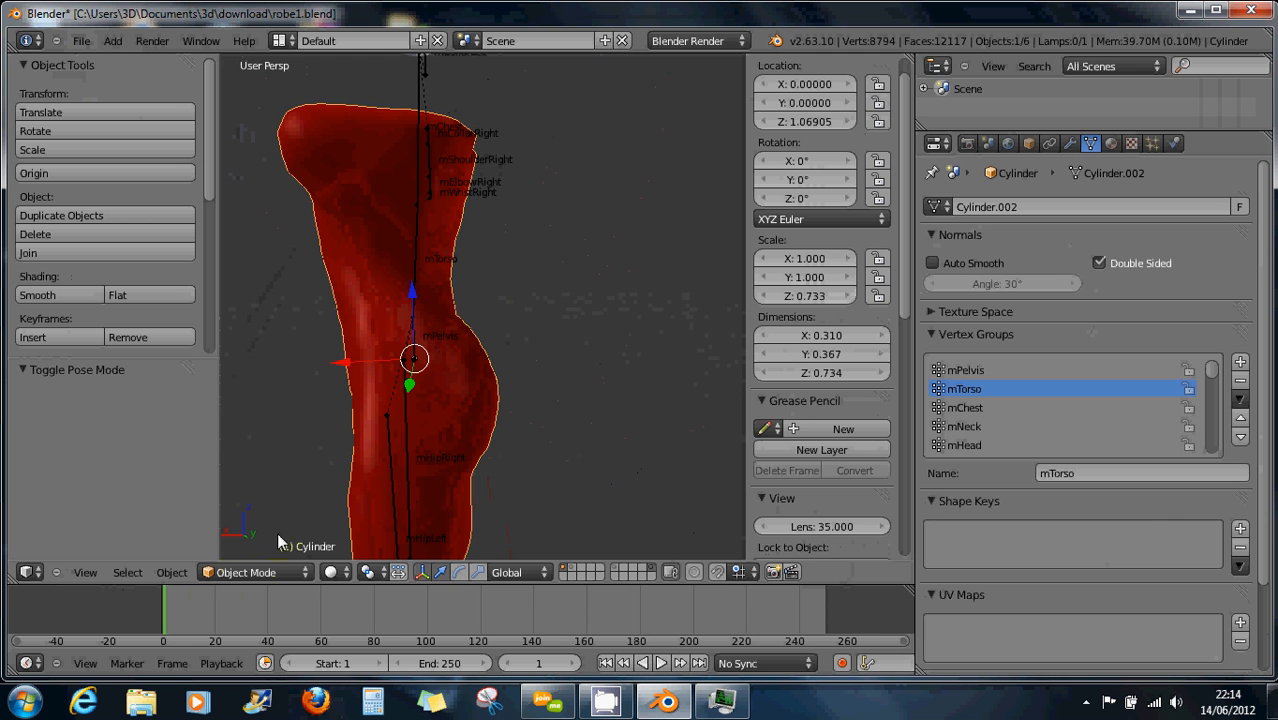
pyautogui.click(249, 574)
pyautogui.click(253, 441)
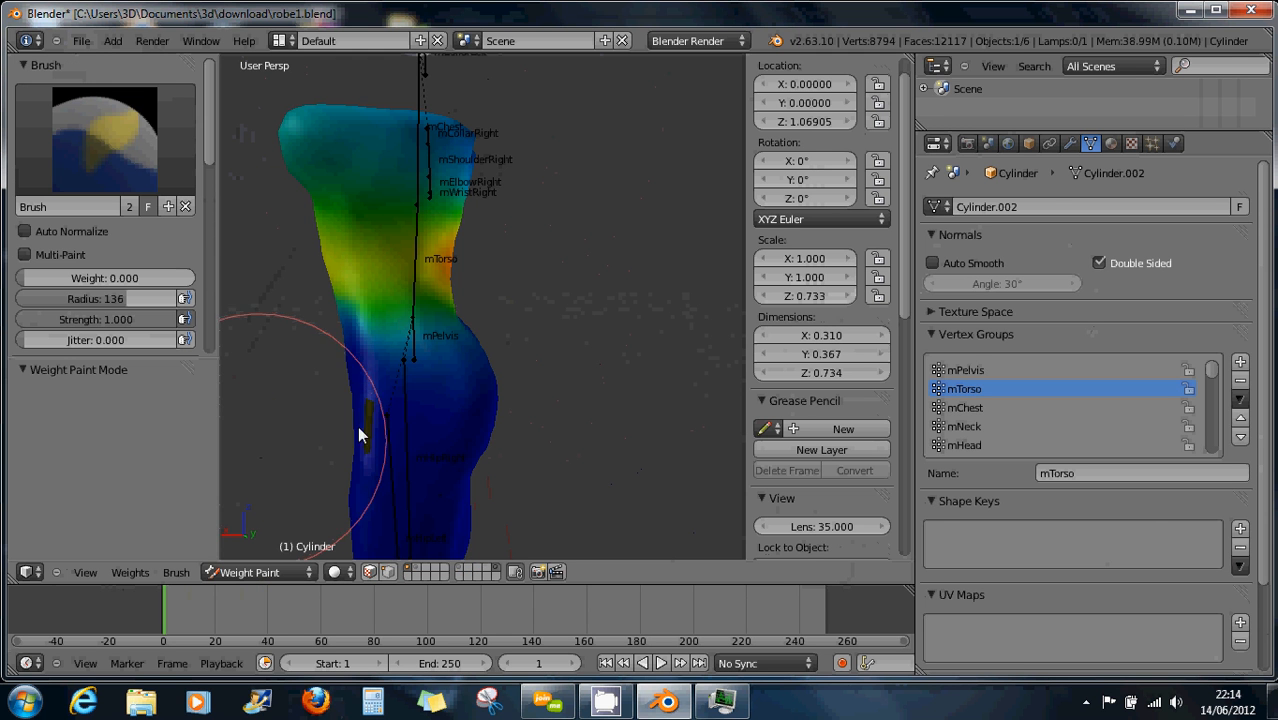
# Put the avatar armature in Pose Mode, select the mTorso bone and return the robe to Weight Paint
pyautogui.rightClick(413, 256)
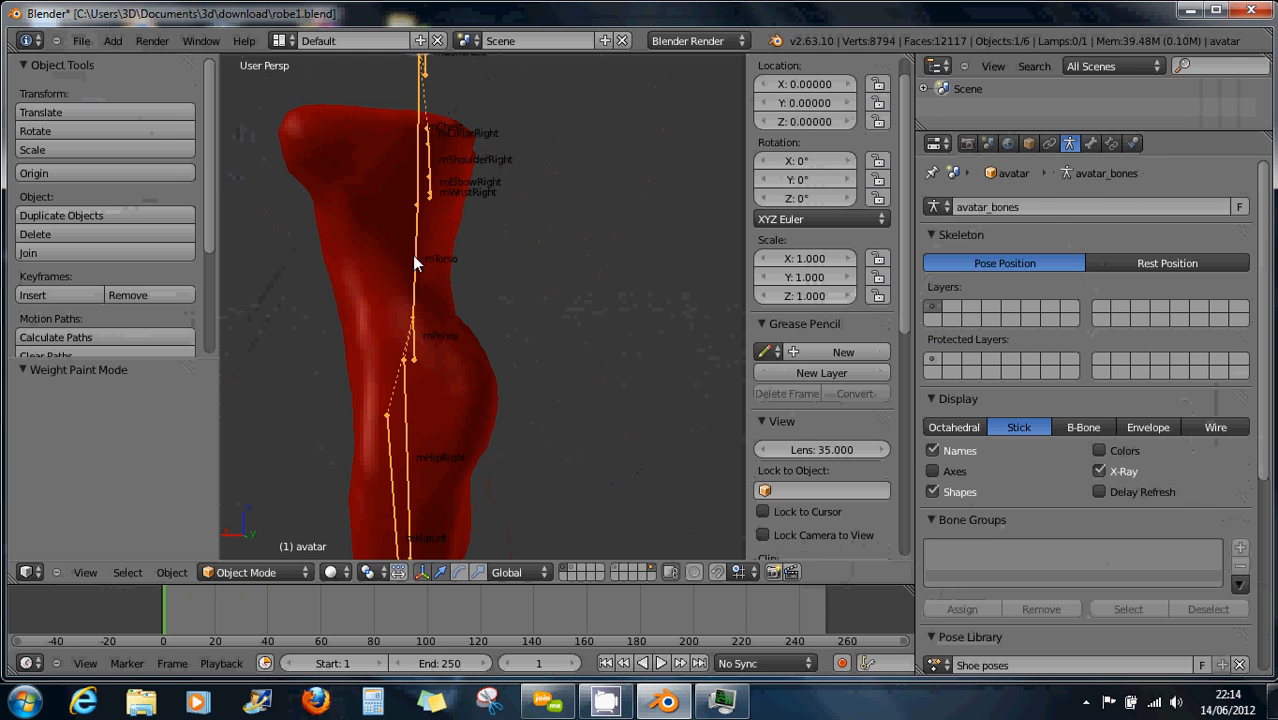
pyautogui.click(265, 574)
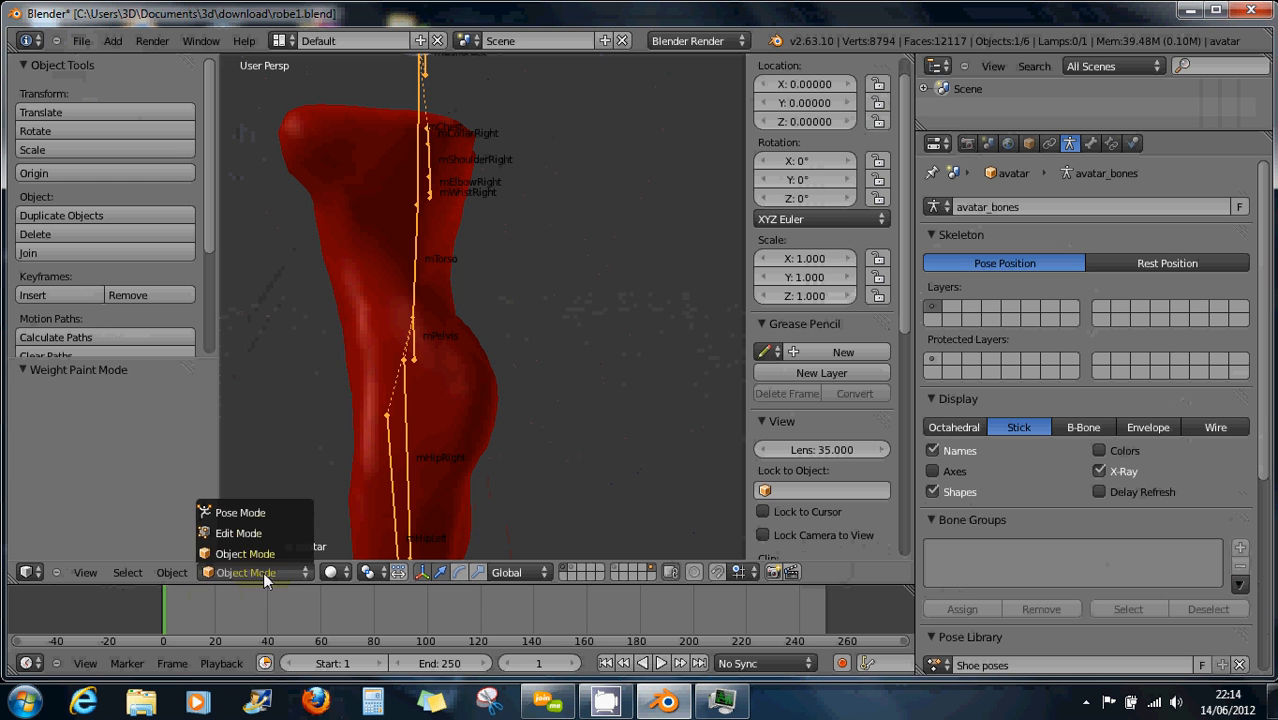
pyautogui.click(255, 572)
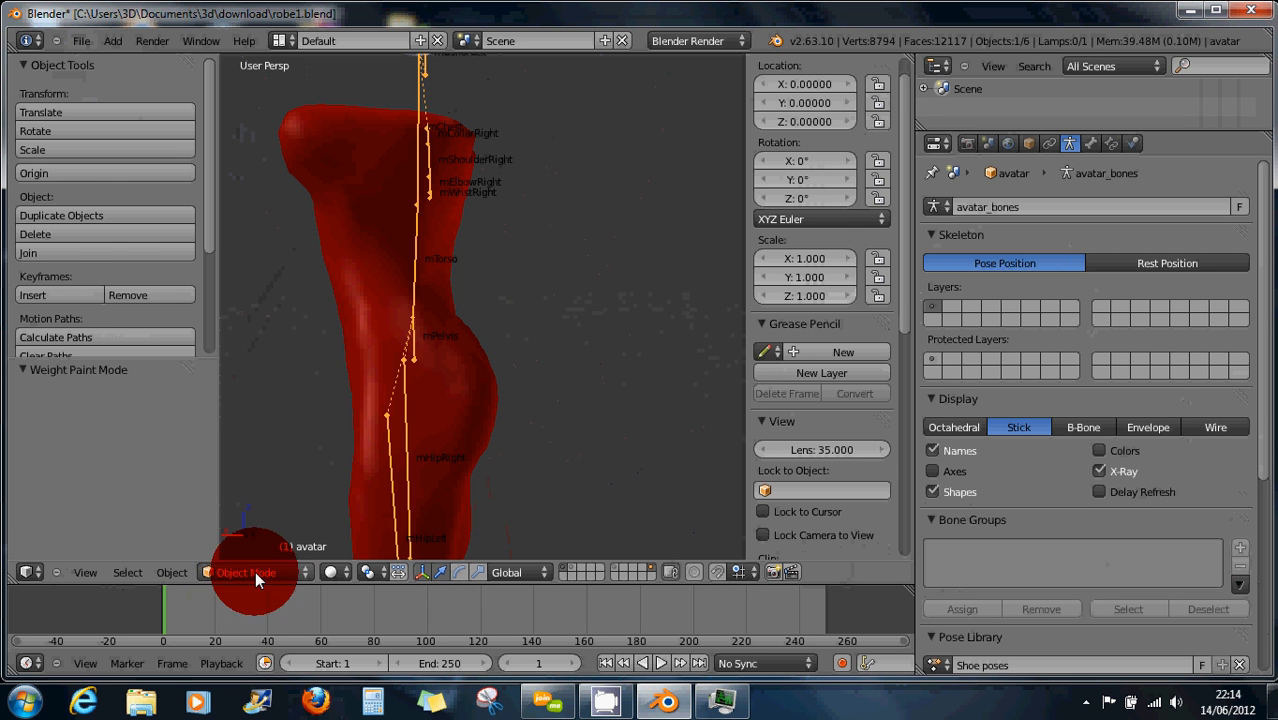
pyautogui.click(257, 513)
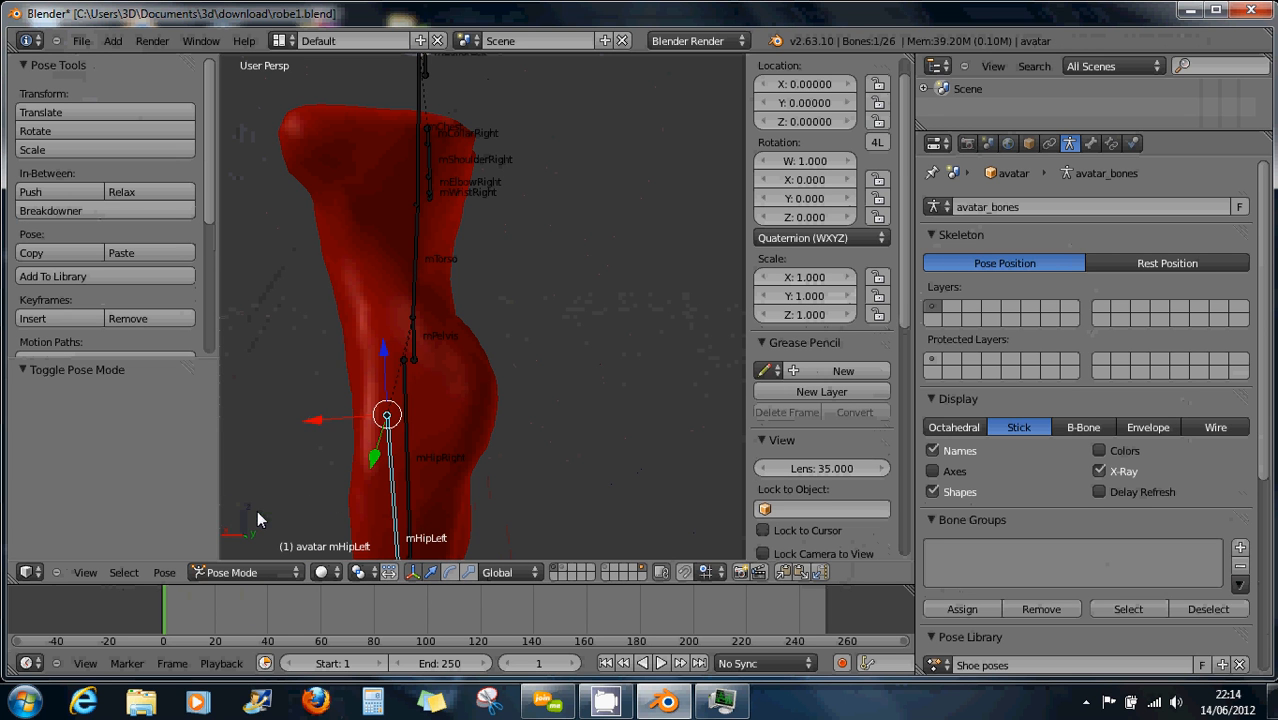
pyautogui.rightClick(417, 296)
pyautogui.keyDown('shift'); pyautogui.rightClick(458, 400); pyautogui.keyUp('shift')
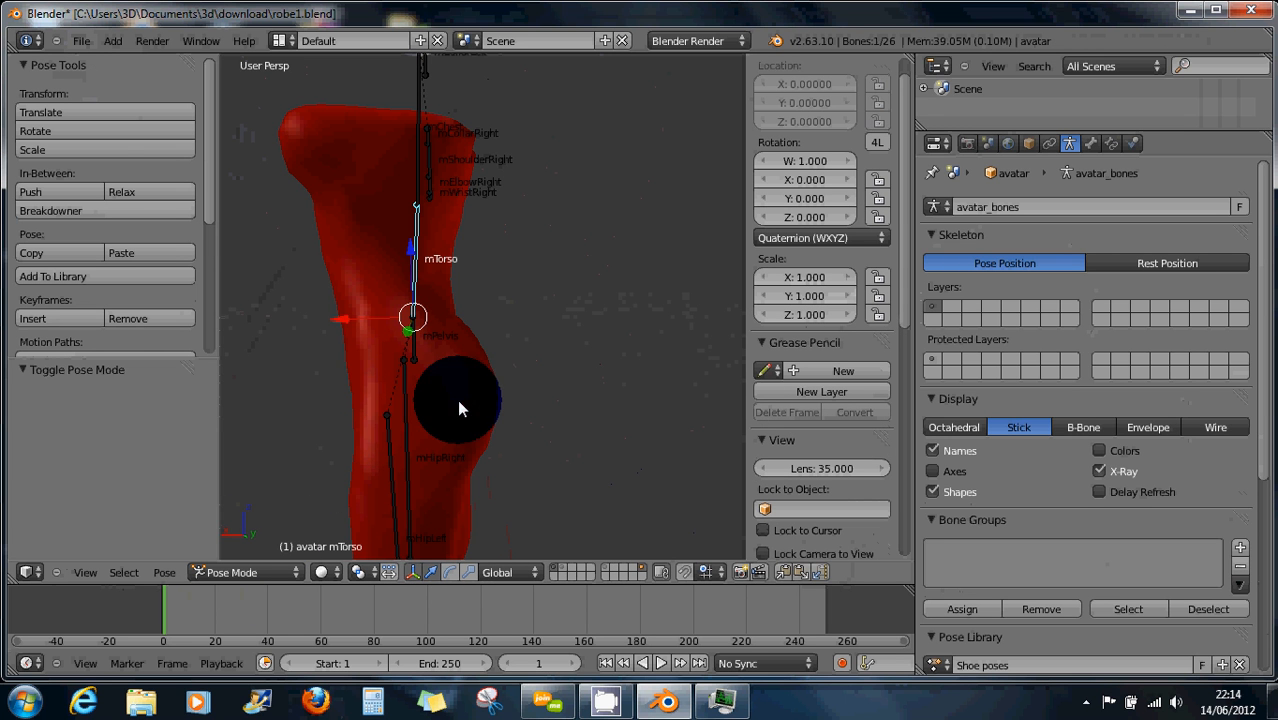
pyautogui.hotkey('ctrl', 'Tab')
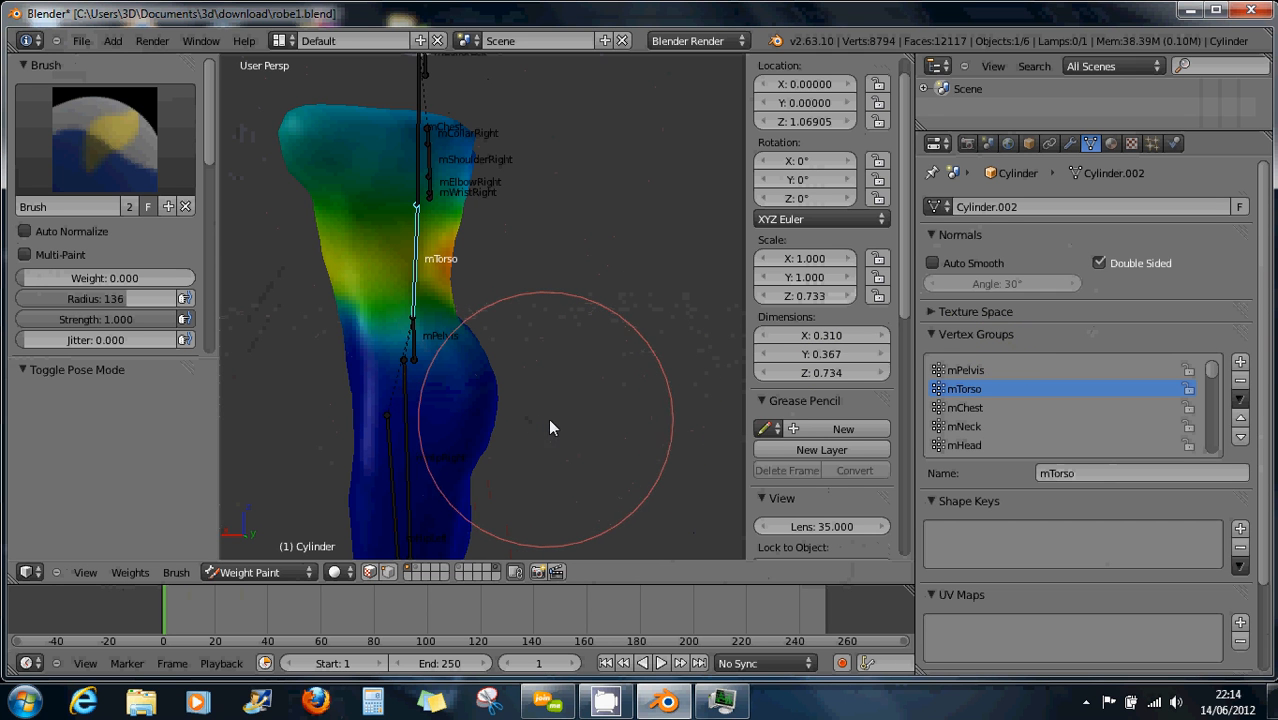
# Switch the robe to Edit Mode, clear the selection and select all vertices in the mTorso vertex group
pyautogui.click(967, 391)
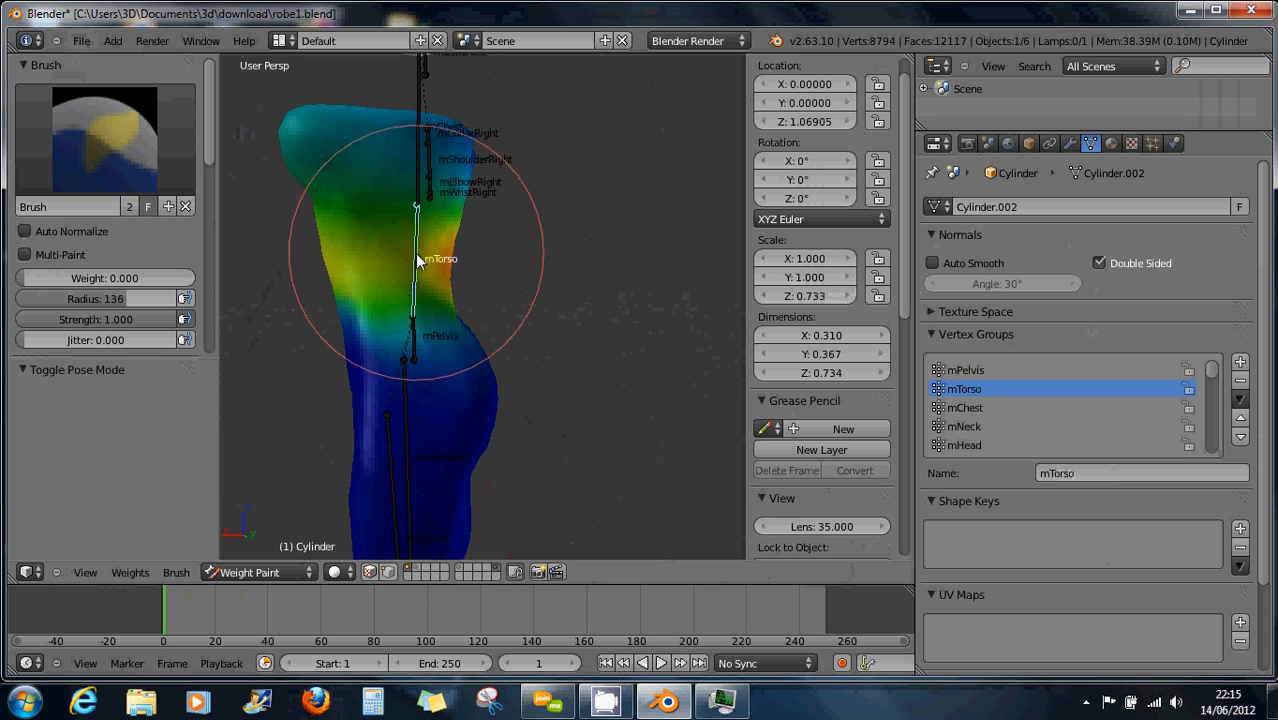
pyautogui.keyDown('shift'); pyautogui.moveTo(513, 351); pyautogui.dragTo(485, 274, button='middle'); pyautogui.keyUp('shift')
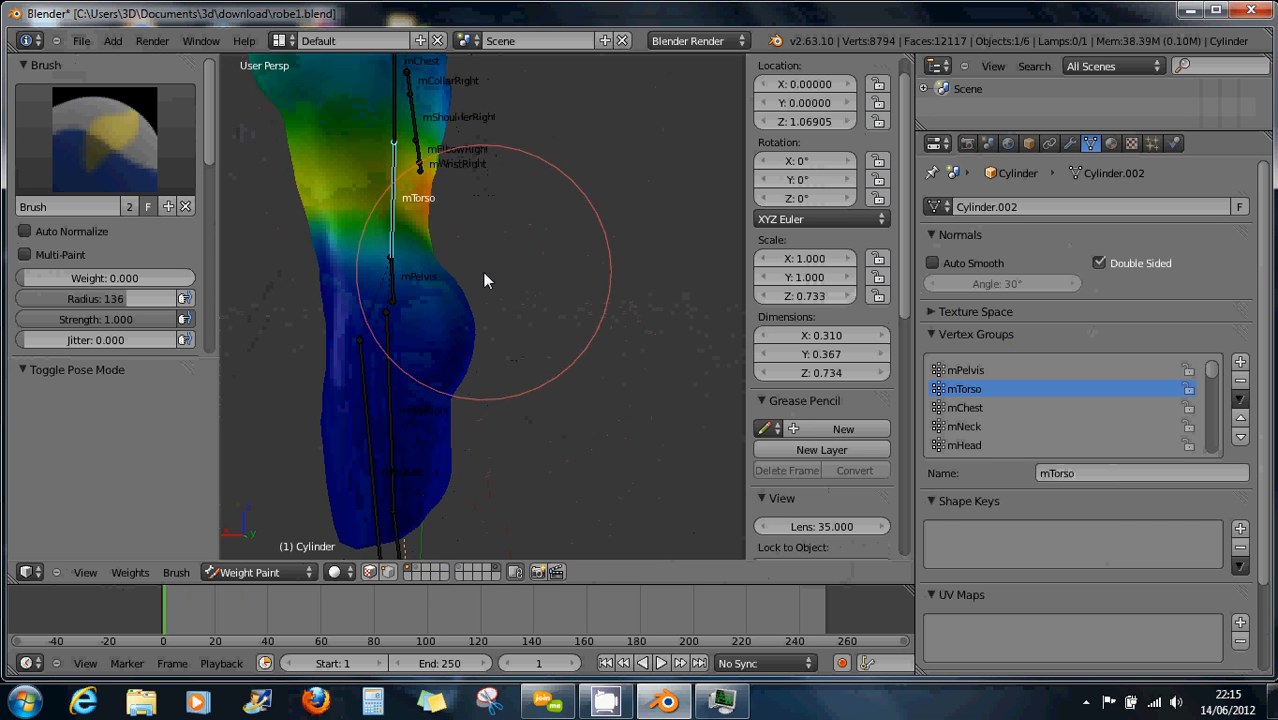
pyautogui.click(245, 572)
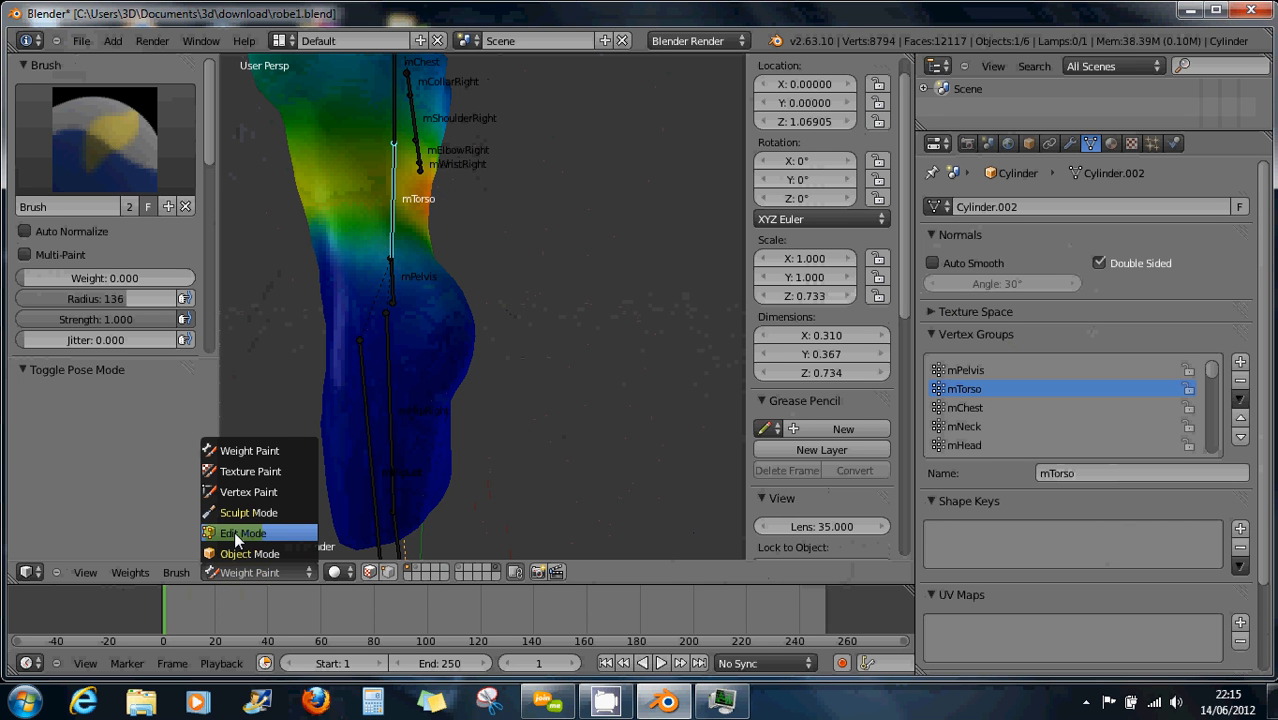
pyautogui.click(232, 534)
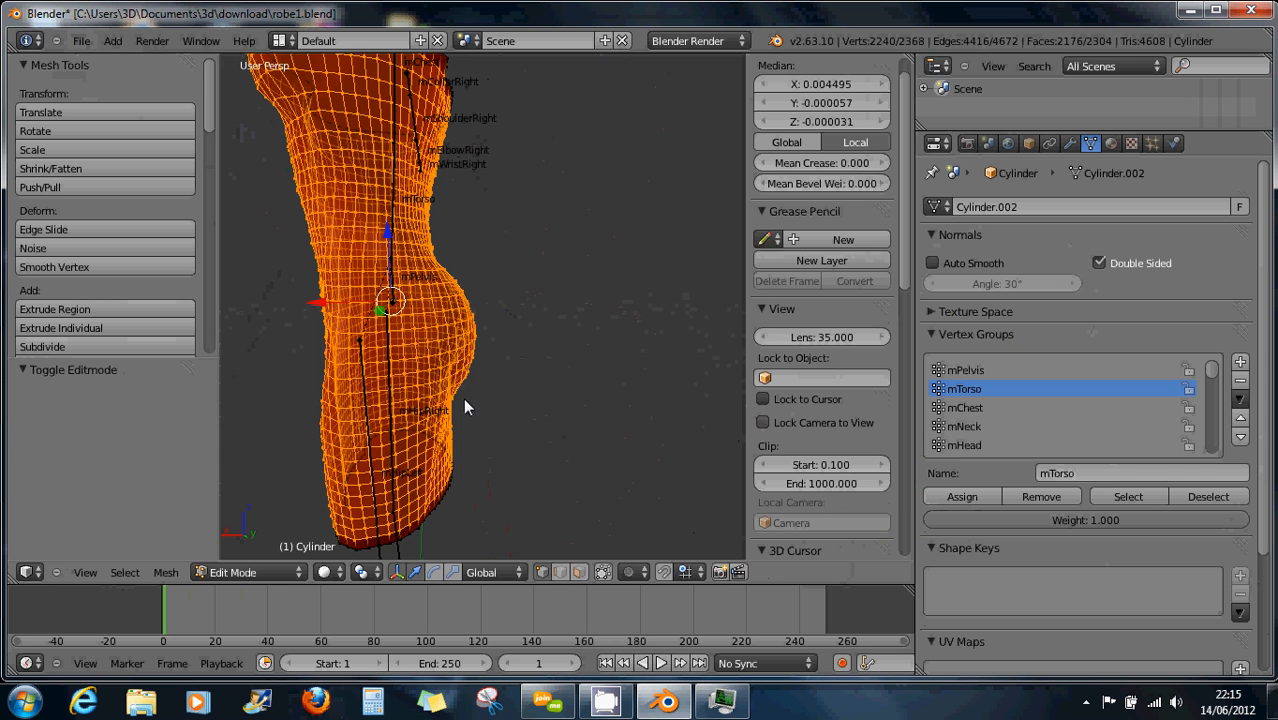
pyautogui.press('a')
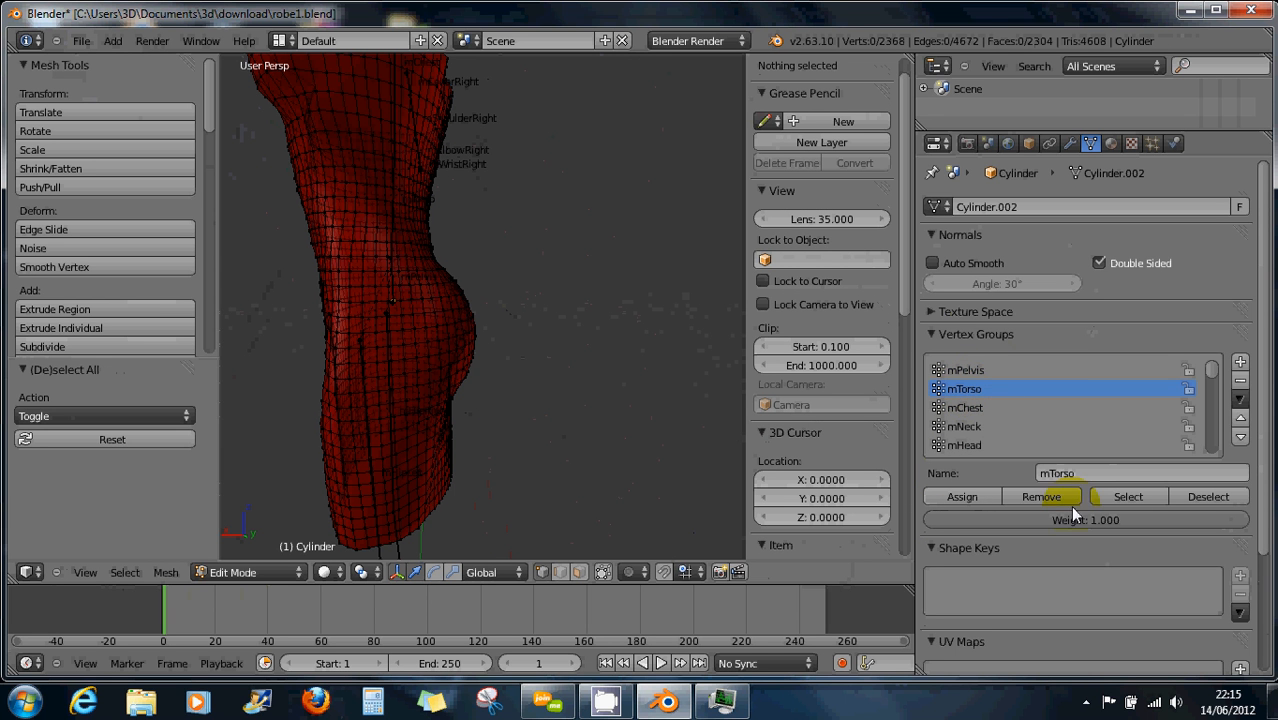
pyautogui.click(1117, 496)
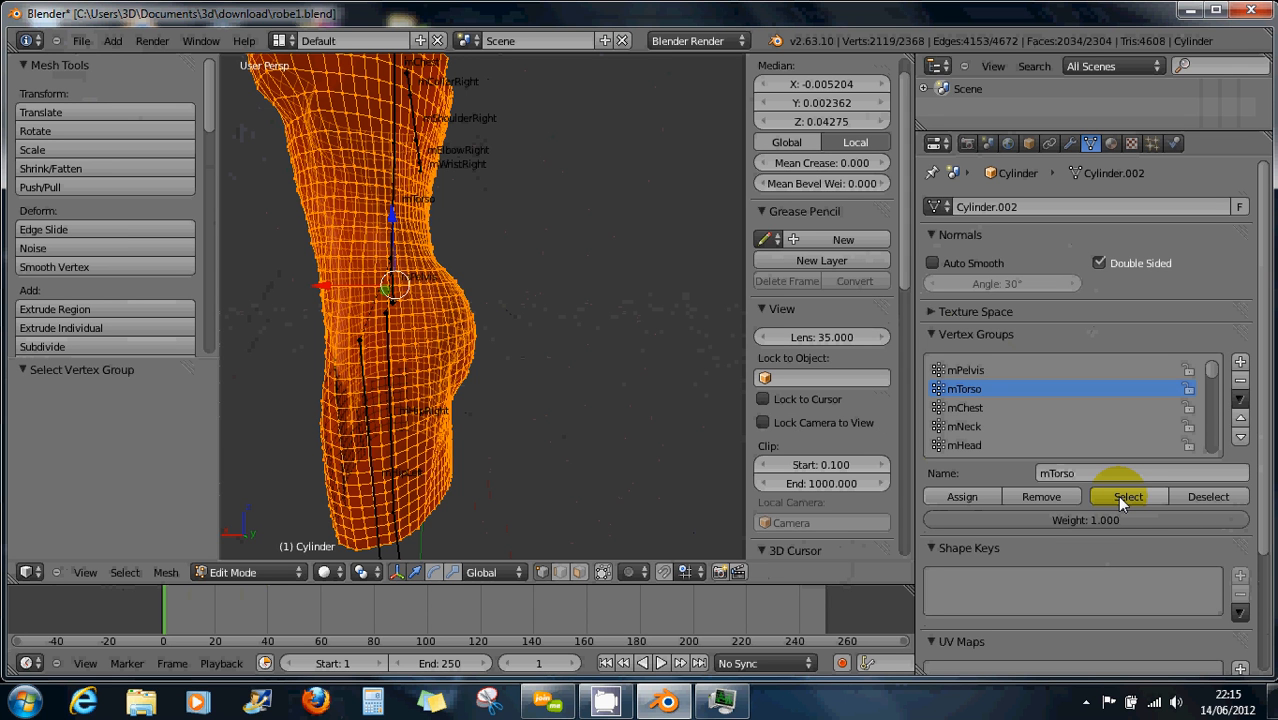
# Check the mNeck vertex group by selecting its vertices, then deselect everything
pyautogui.click(965, 426)
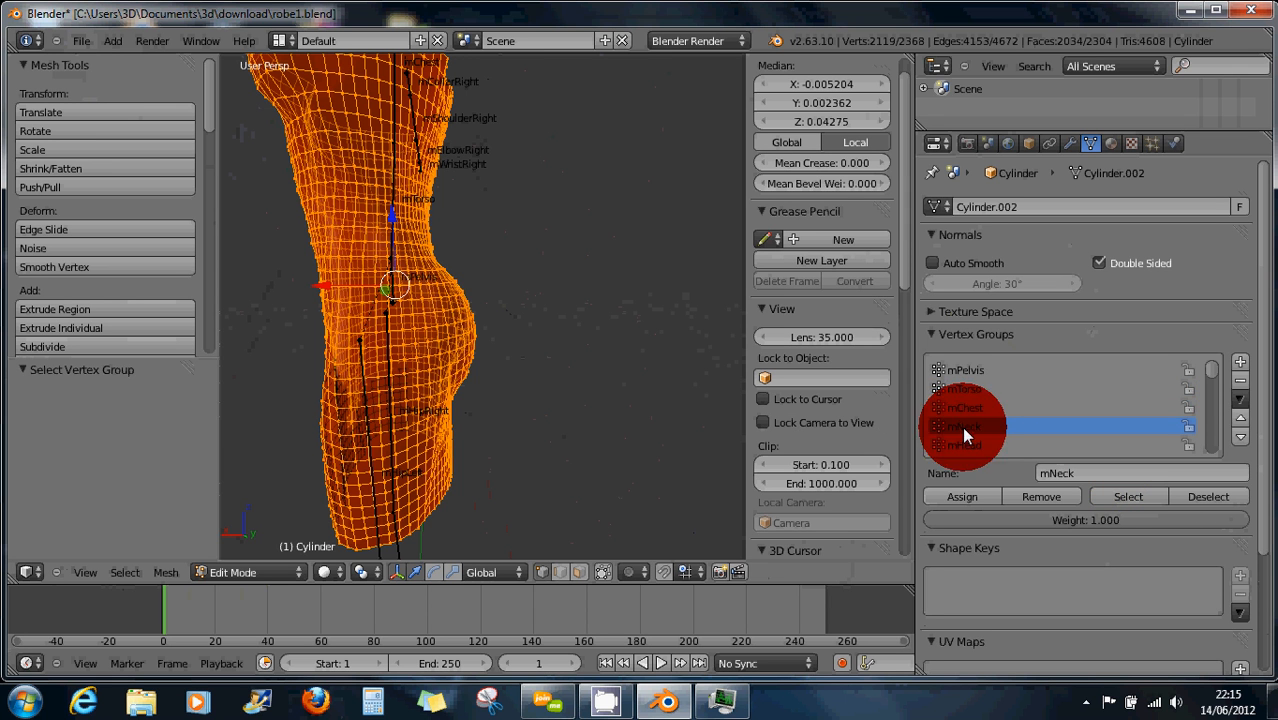
pyautogui.click(1126, 498)
pyautogui.press('a')
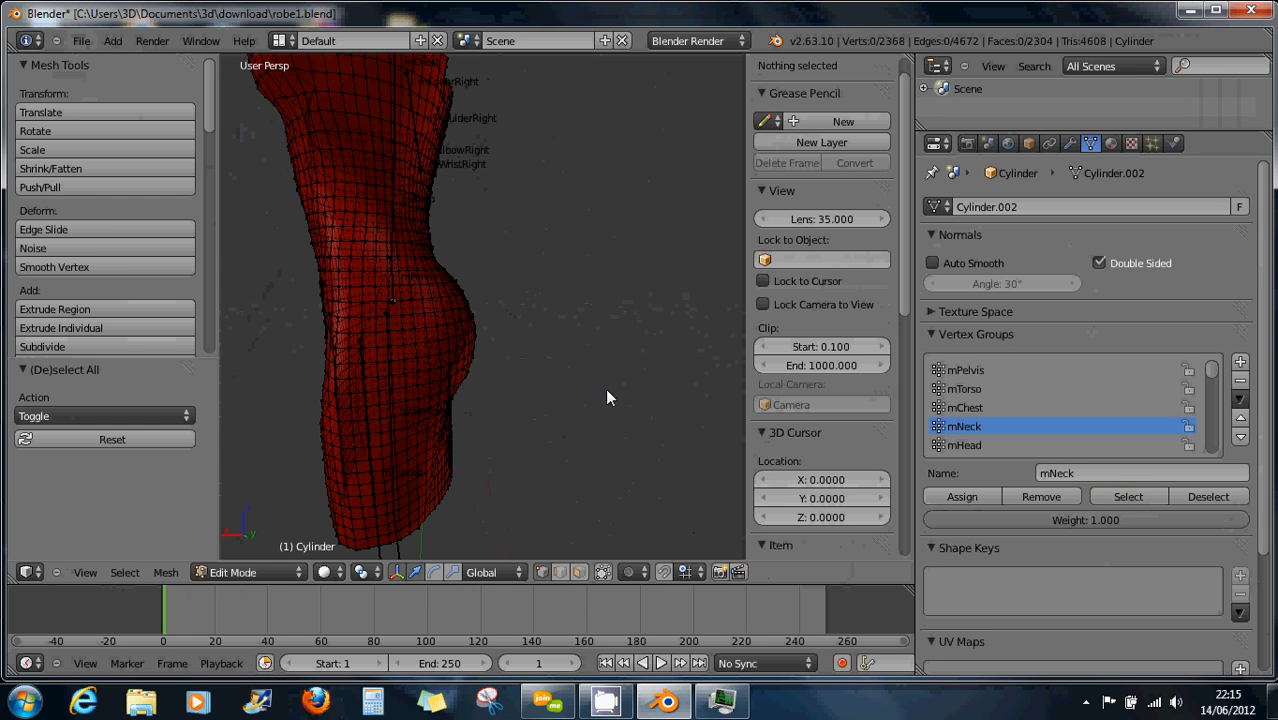
# Select a single vertex on the robe's lower part and examine its vertex group weights
pyautogui.rightClick(368, 419)
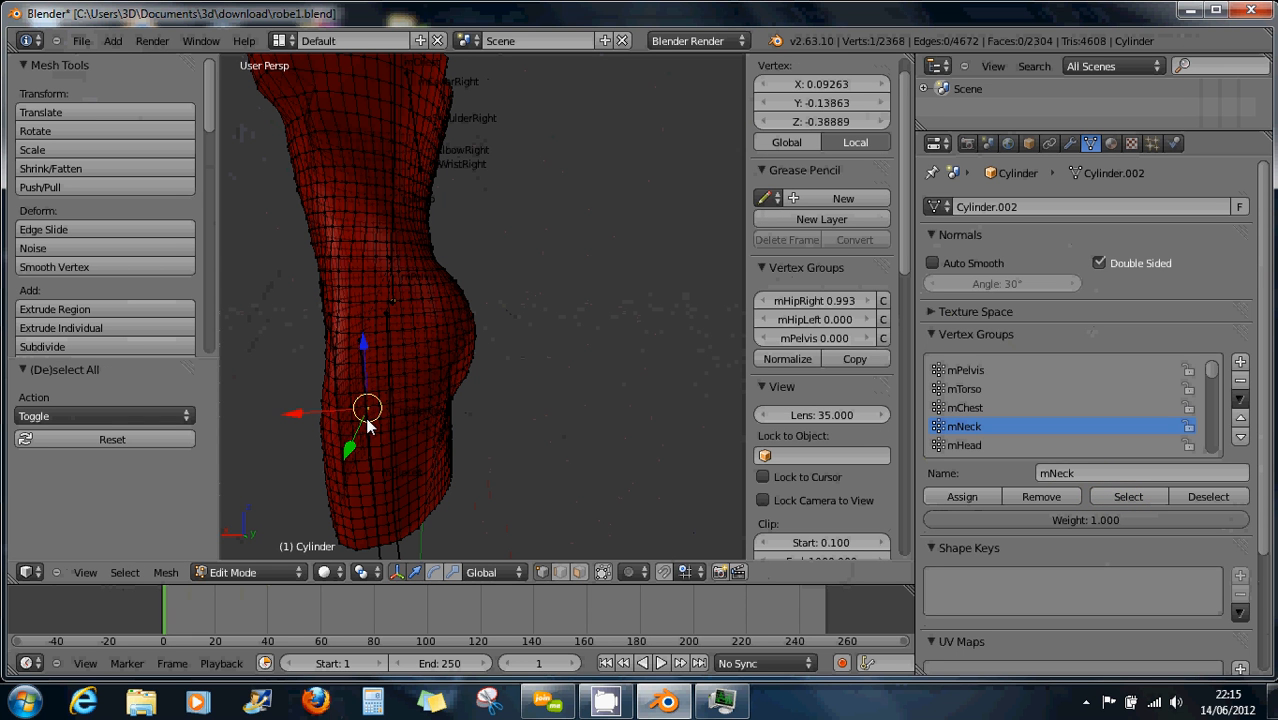
pyautogui.scroll(-5, 1005, 428)
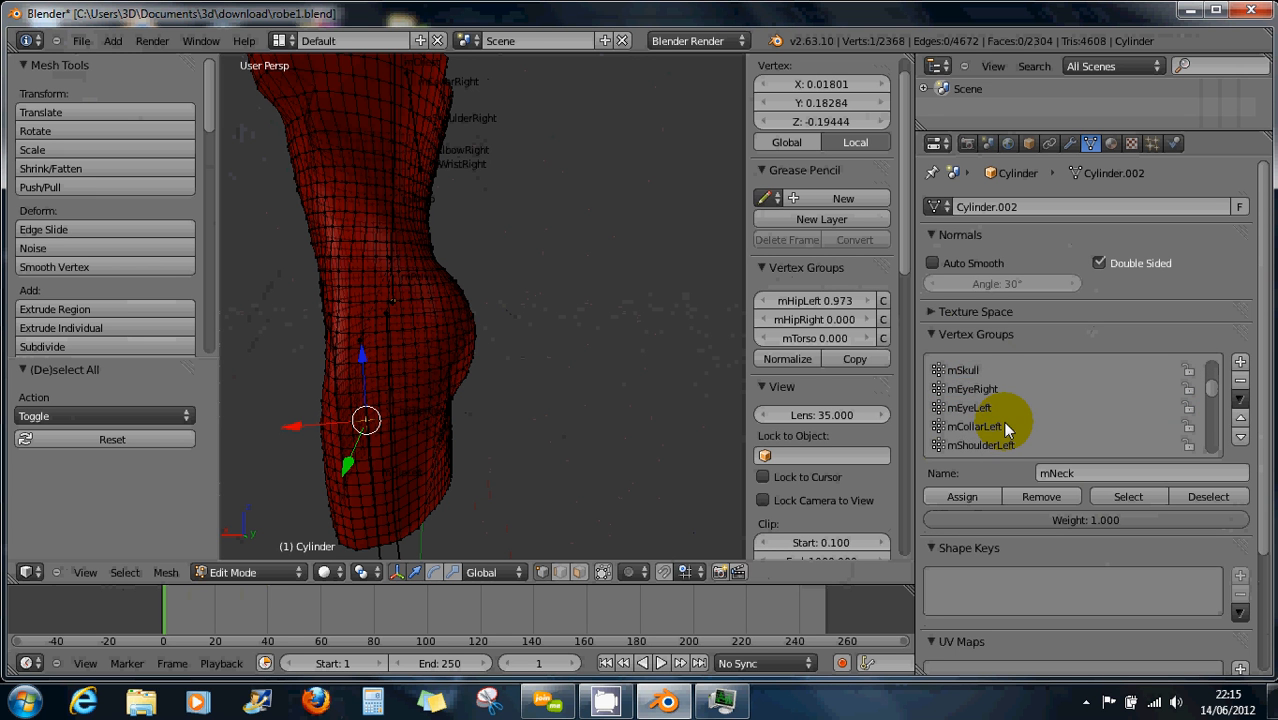
pyautogui.scroll(-3, 1005, 427)
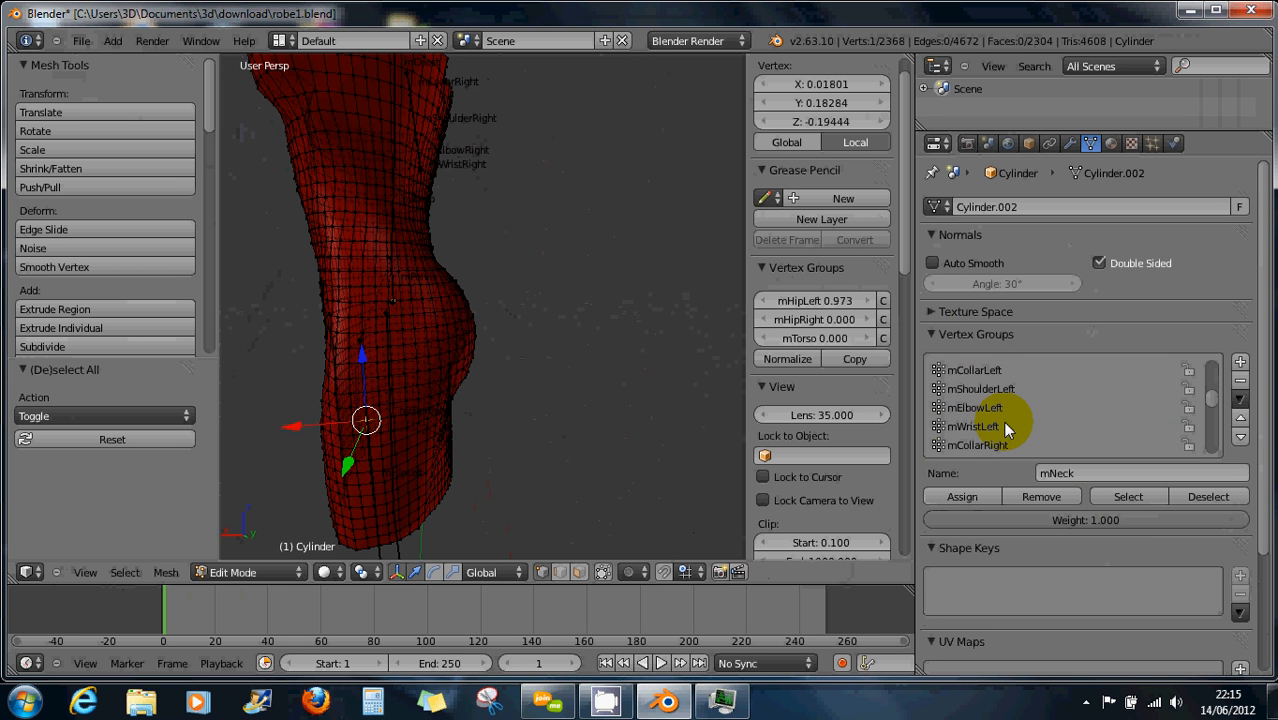
pyautogui.scroll(8, 414, 425)
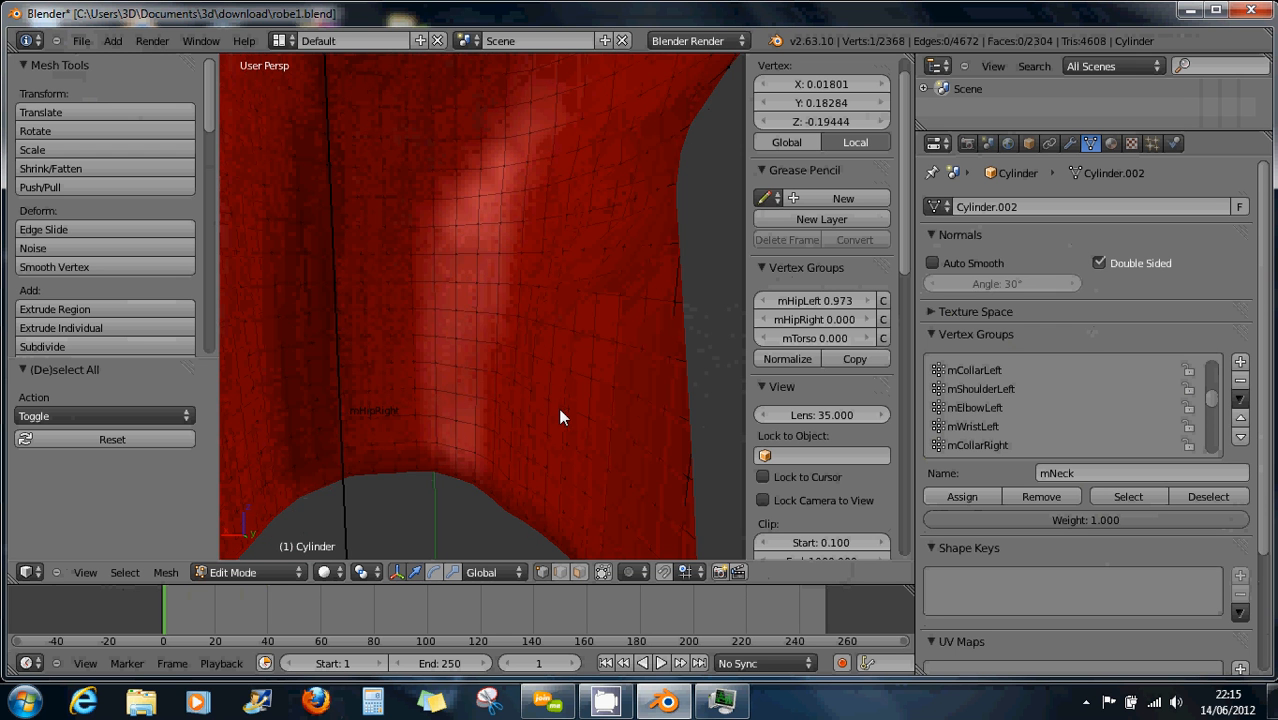
pyautogui.scroll(-4, 560, 410)
pyautogui.scroll(-5, 560, 417)
pyautogui.scroll(-4, 975, 428)
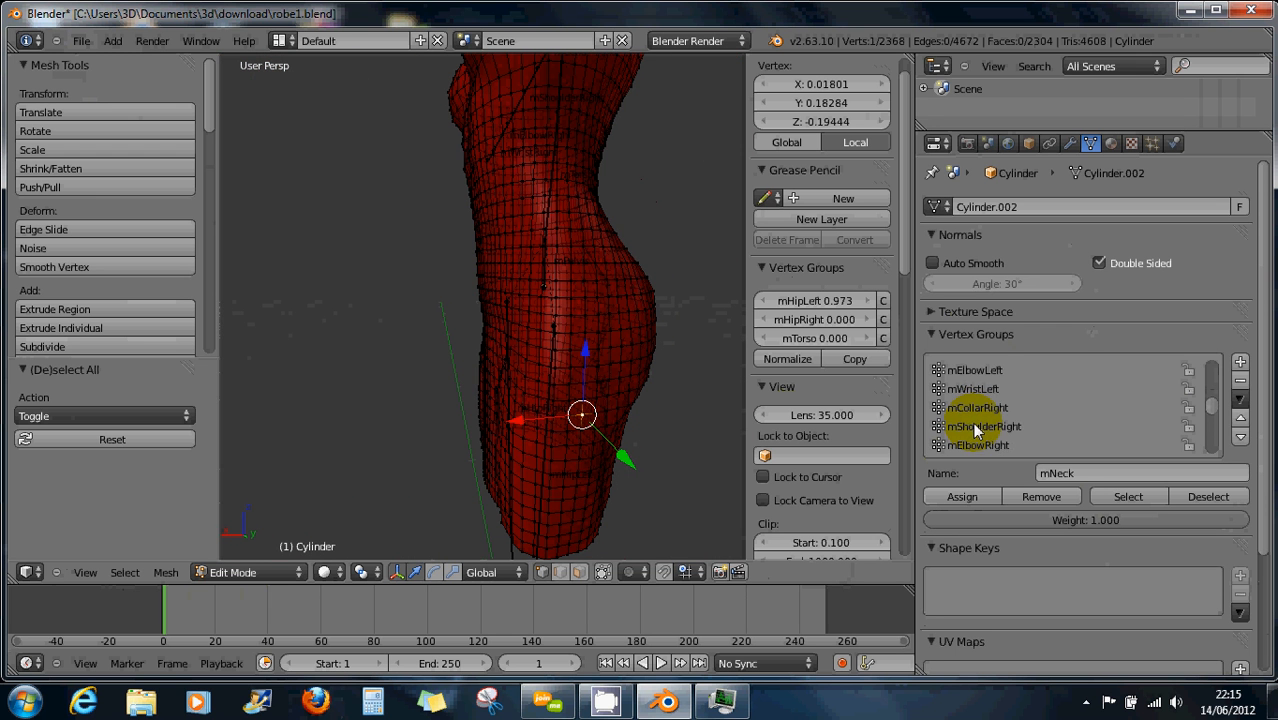
# Select all vertices in the mHipRight vertex group and examine their spread over the front of the robe
pyautogui.scroll(-3, 975, 428)
pyautogui.click(975, 389)
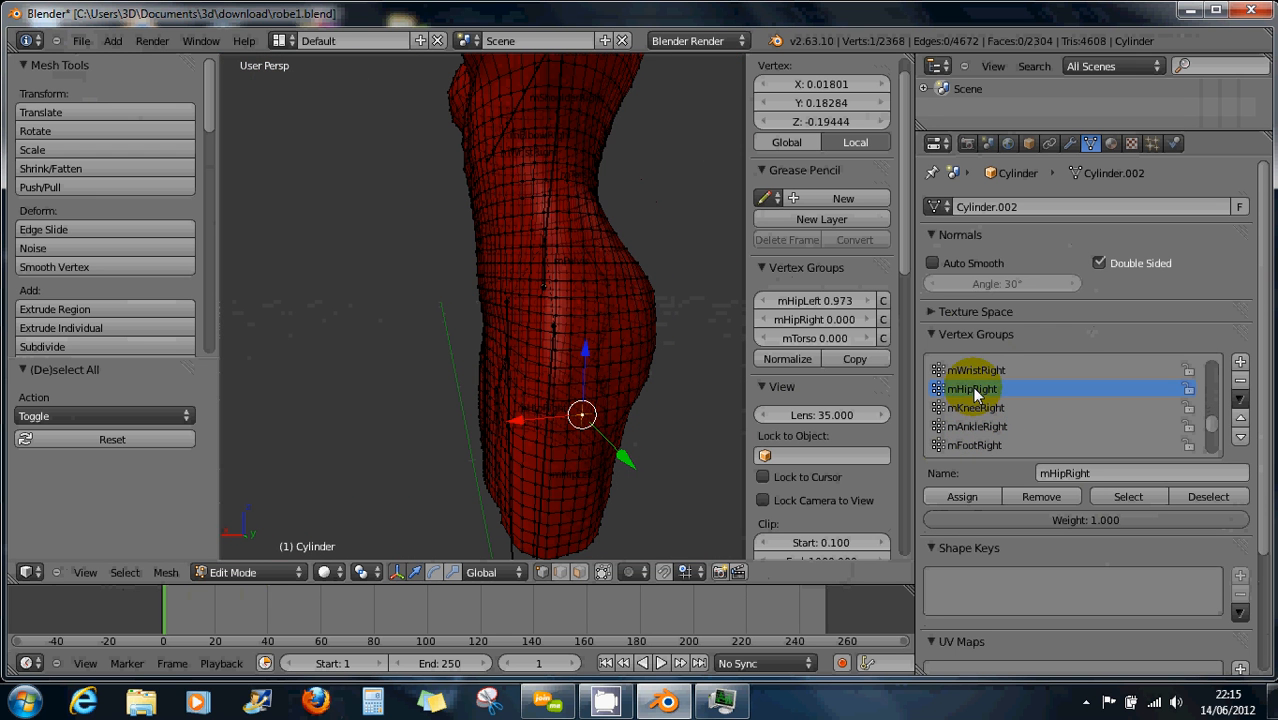
pyautogui.click(1125, 497)
pyautogui.moveTo(565, 390); pyautogui.dragTo(694, 372, button='middle')
pyautogui.scroll(-3, 694, 377)
pyautogui.moveTo(610, 366); pyautogui.dragTo(652, 380, button='middle')
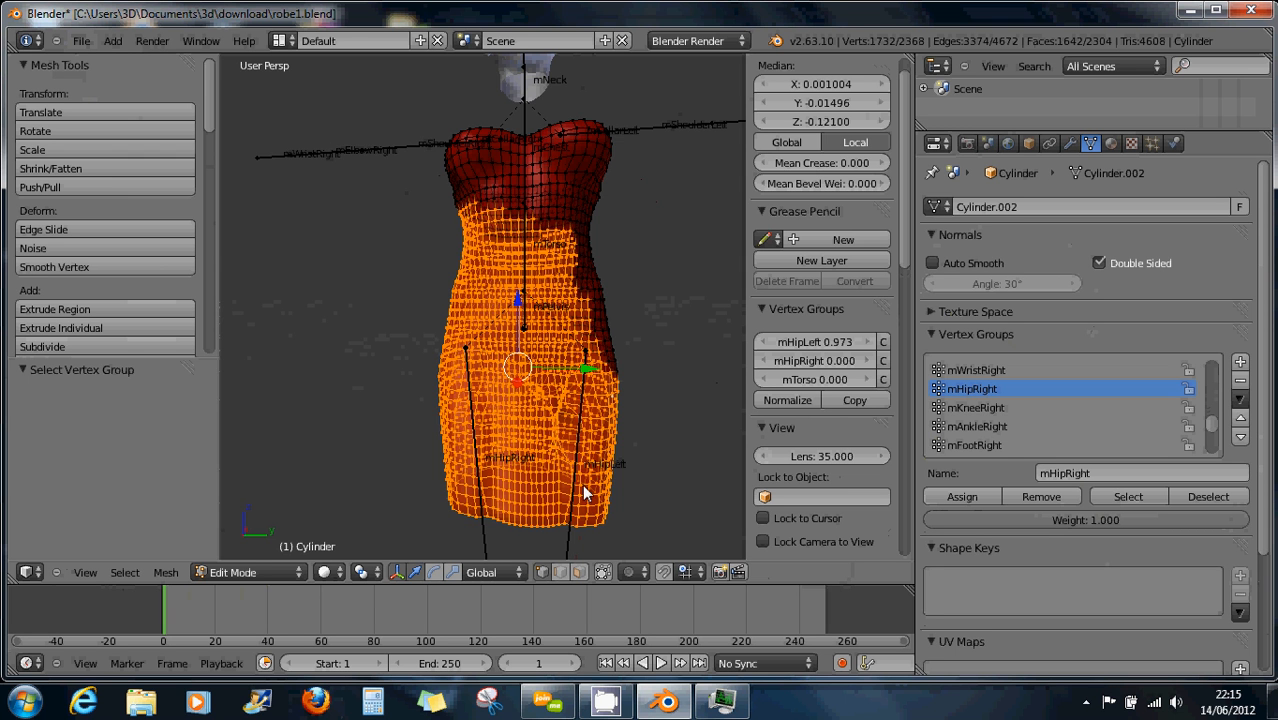
pyautogui.moveTo(585, 491)
pyautogui.mouseDown(button='middle')
pyautogui.moveTo(592, 477)
pyautogui.moveTo(602, 486)
pyautogui.mouseUp(button='middle')
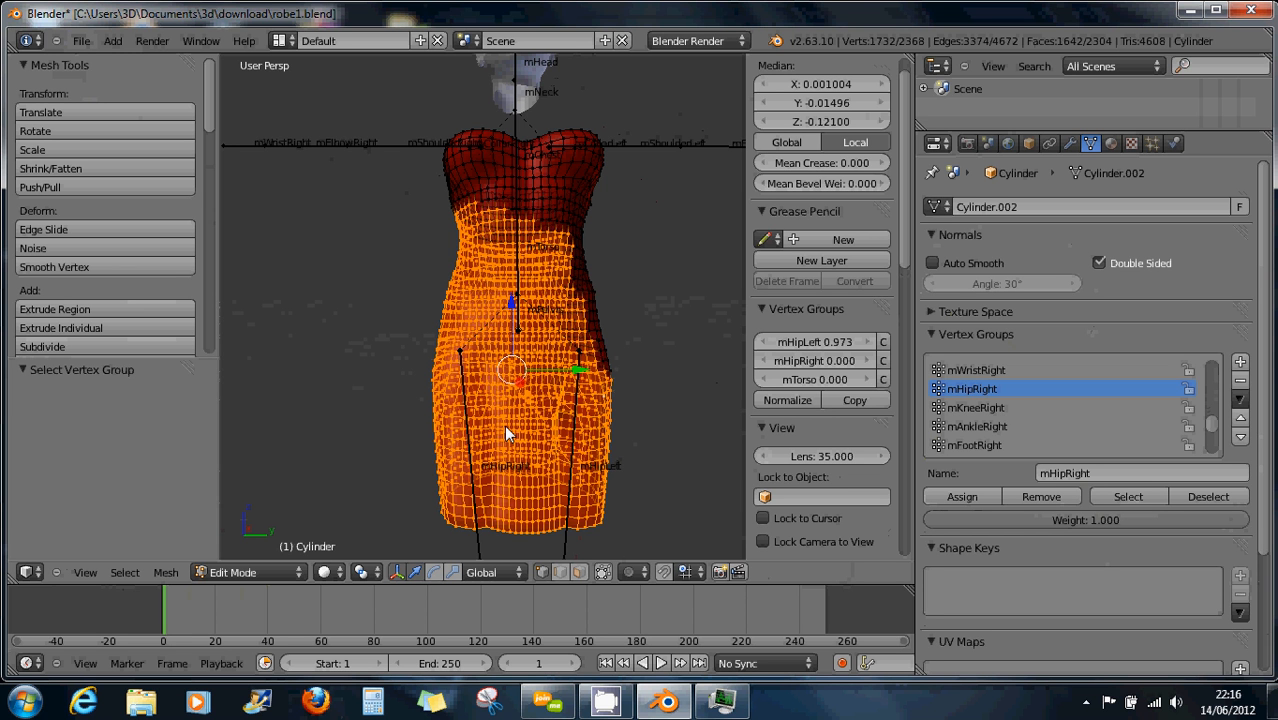
# Invert the selection and circle-select the robe's whole torso plus the left-leg half of the skirt
pyautogui.hotkey('ctrl', 'i')
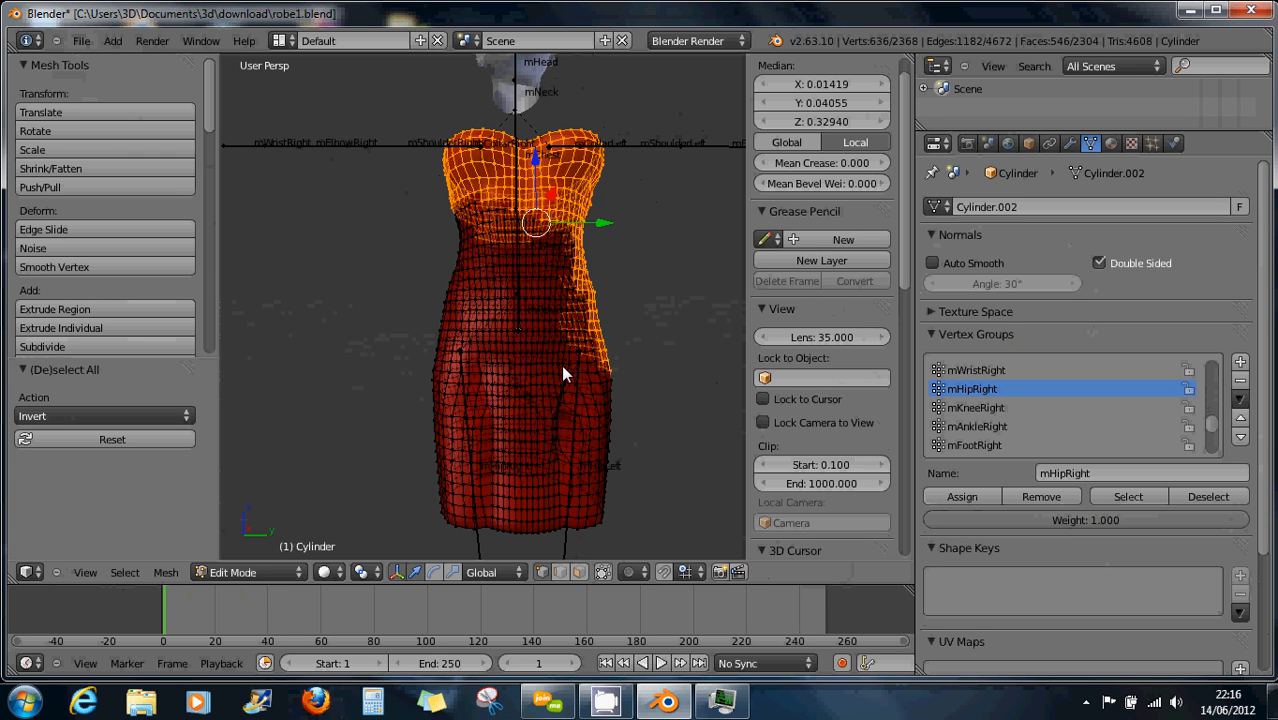
pyautogui.moveTo(583, 347); pyautogui.dragTo(463, 415, button='middle')
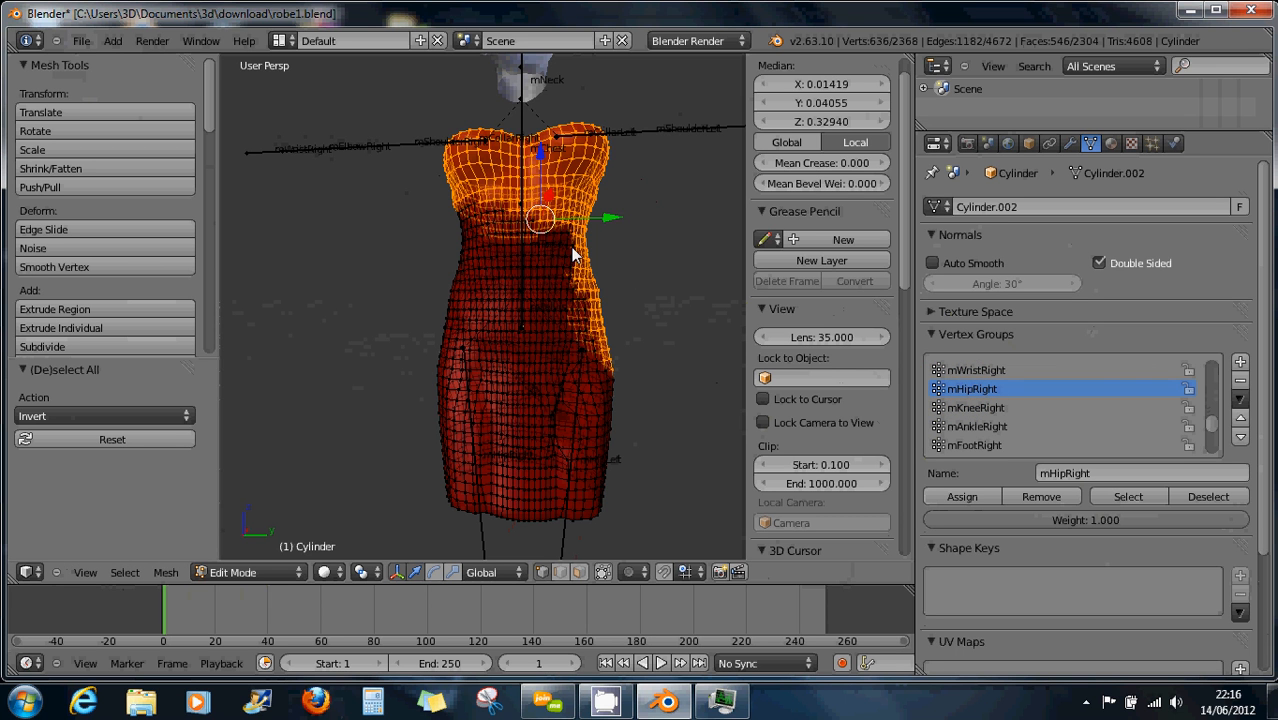
pyautogui.press('c')
pyautogui.moveTo(470, 211)
pyautogui.mouseDown()
pyautogui.moveTo(557, 245)
pyautogui.moveTo(580, 285)
pyautogui.moveTo(595, 326)
pyautogui.moveTo(589, 414)
pyautogui.moveTo(560, 511)
pyautogui.moveTo(547, 347)
pyautogui.moveTo(500, 259)
pyautogui.moveTo(458, 245)
pyautogui.moveTo(460, 268)
pyautogui.moveTo(525, 279)
pyautogui.moveTo(606, 394)
pyautogui.moveTo(599, 516)
pyautogui.moveTo(555, 140)
pyautogui.moveTo(565, 208)
pyautogui.mouseUp()
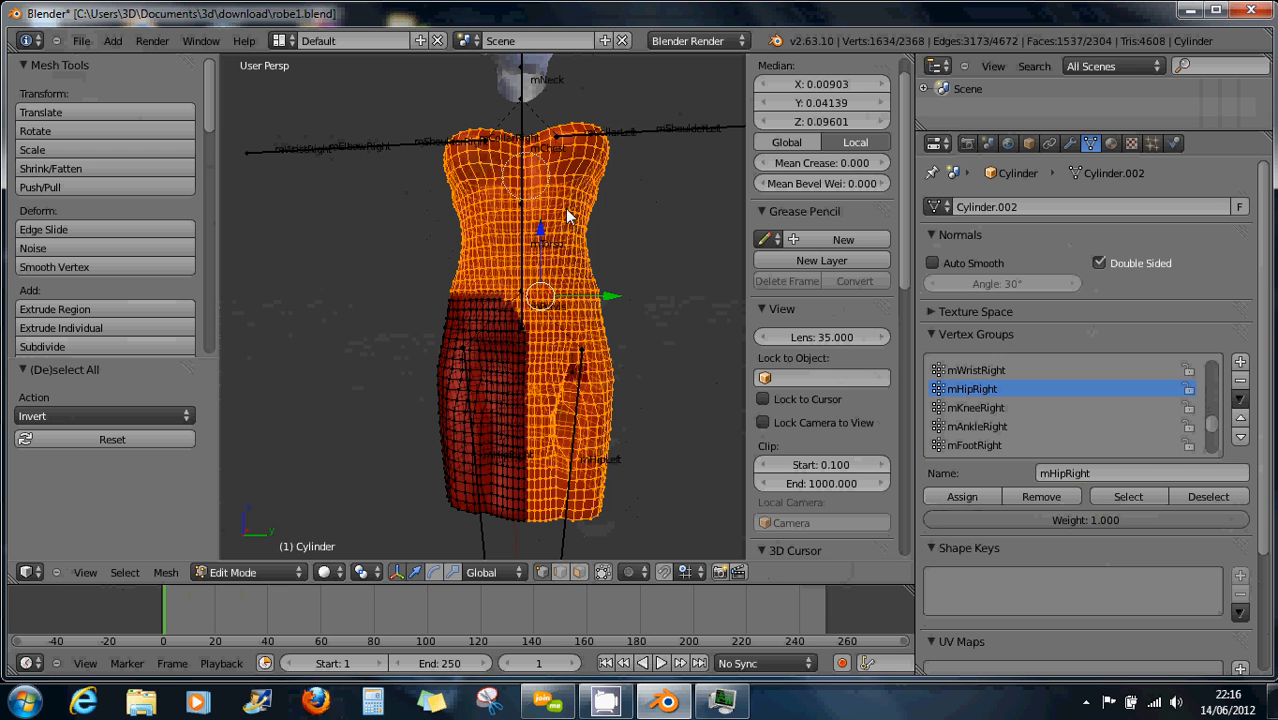
pyautogui.moveTo(613, 294); pyautogui.dragTo(505, 268, button='middle')
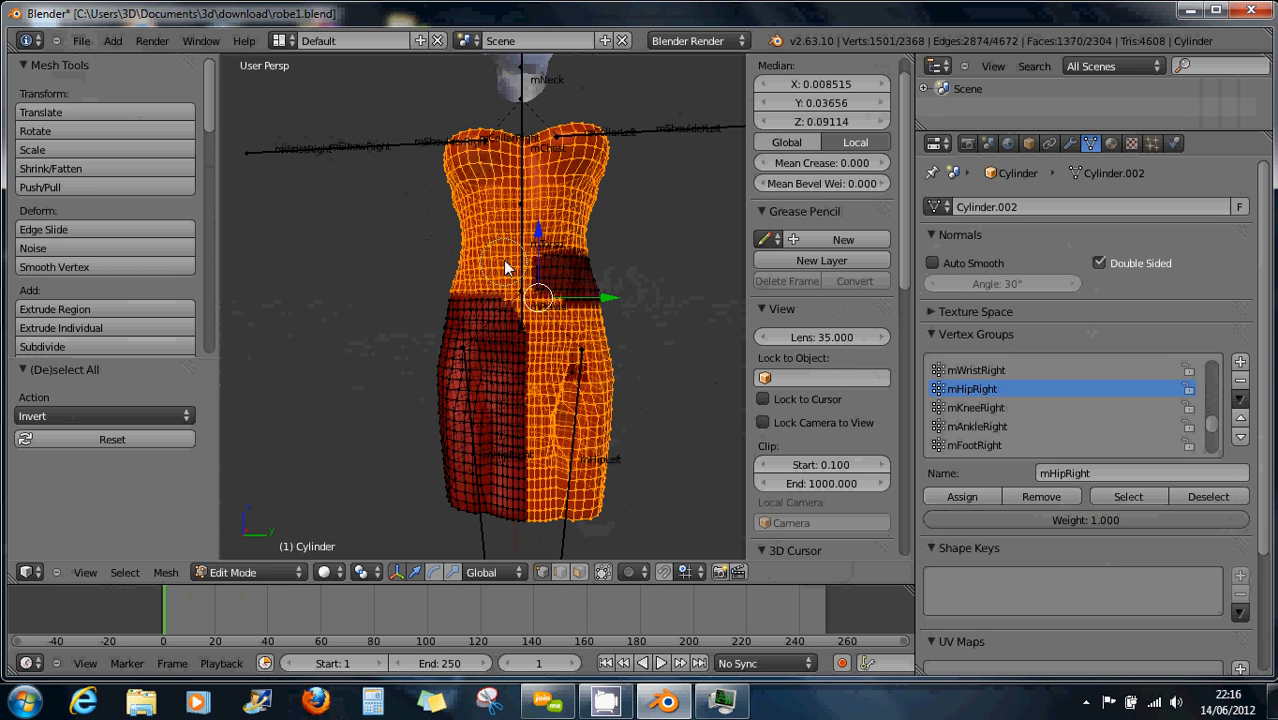
pyautogui.moveTo(505, 268)
pyautogui.mouseDown()
pyautogui.moveTo(613, 271)
pyautogui.moveTo(528, 300)
pyautogui.moveTo(590, 388)
pyautogui.mouseUp()
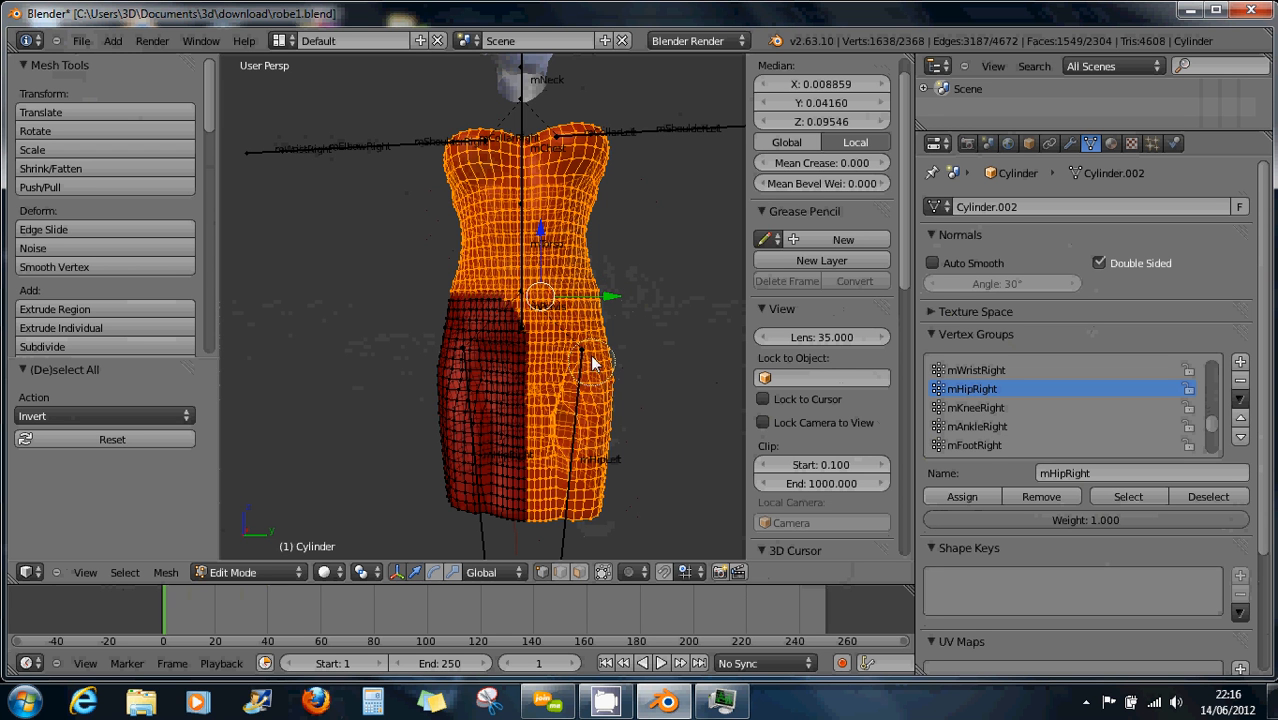
pyautogui.rightClick(636, 378)
# On the robe's back, circle-deselect the lower vertices past the centre line and those around the right hip's upper edge
pyautogui.moveTo(638, 380)
pyautogui.mouseDown(button='middle')
pyautogui.moveTo(630, 358)
pyautogui.moveTo(289, 339)
pyautogui.moveTo(320, 354)
pyautogui.moveTo(374, 346)
pyautogui.moveTo(320, 352)
pyautogui.mouseUp(button='middle')
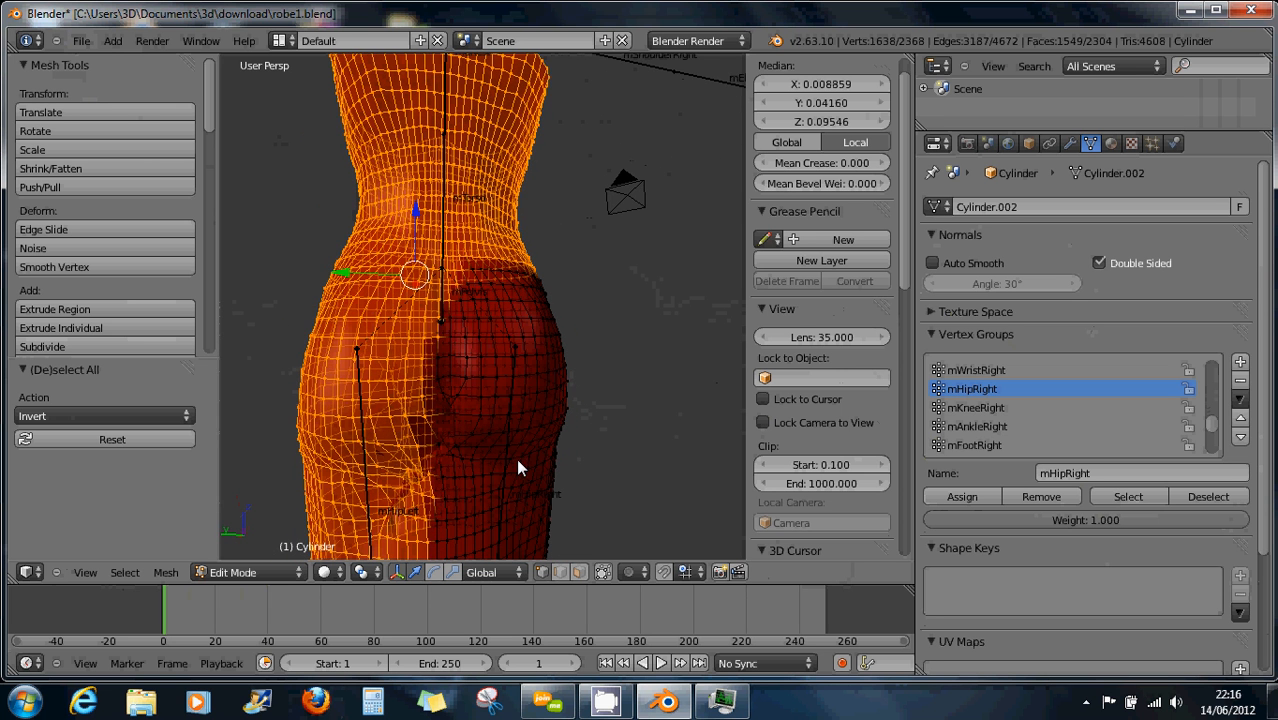
pyautogui.scroll(-3, 516, 458)
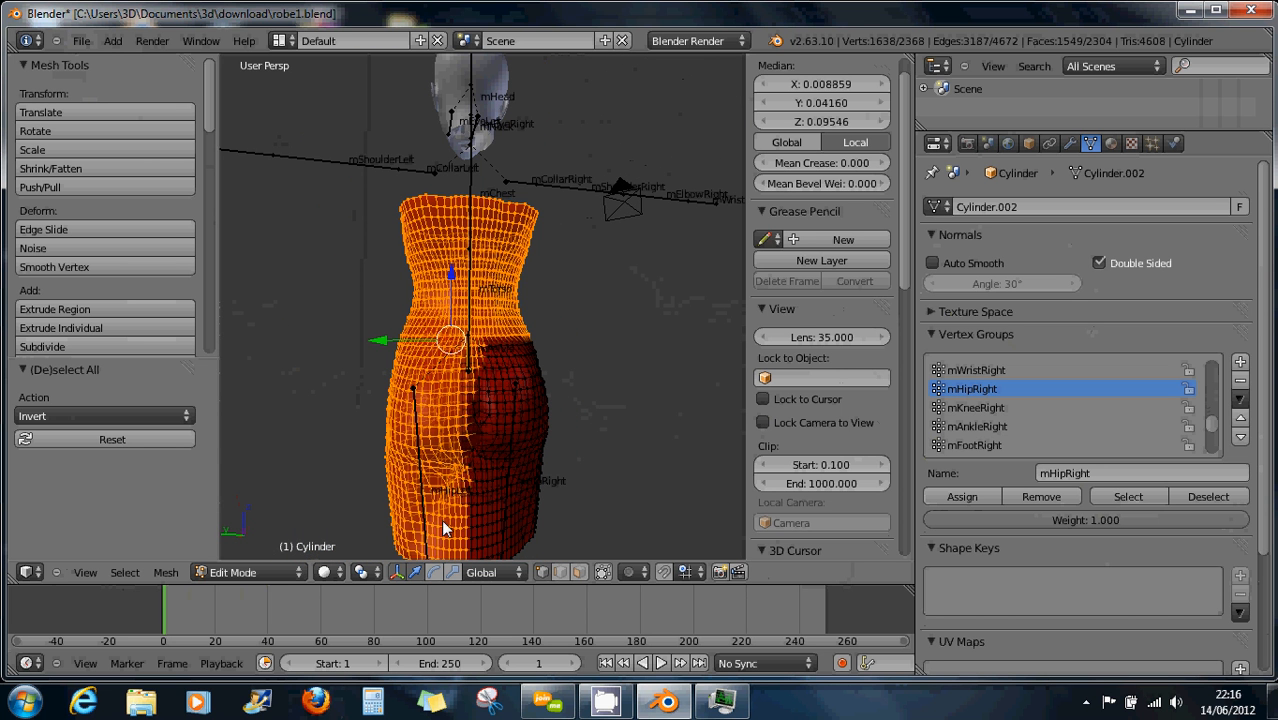
pyautogui.scroll(-2, 472, 523)
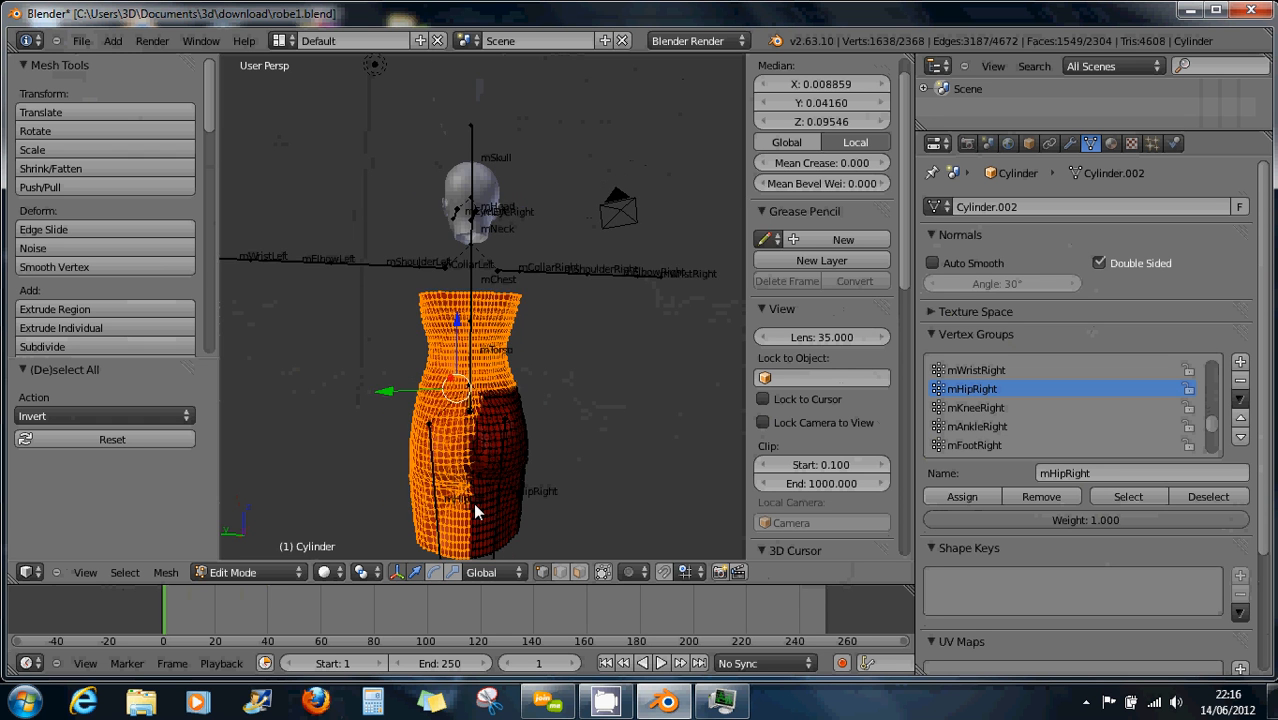
pyautogui.moveTo(473, 502); pyautogui.dragTo(473, 373, button='middle')
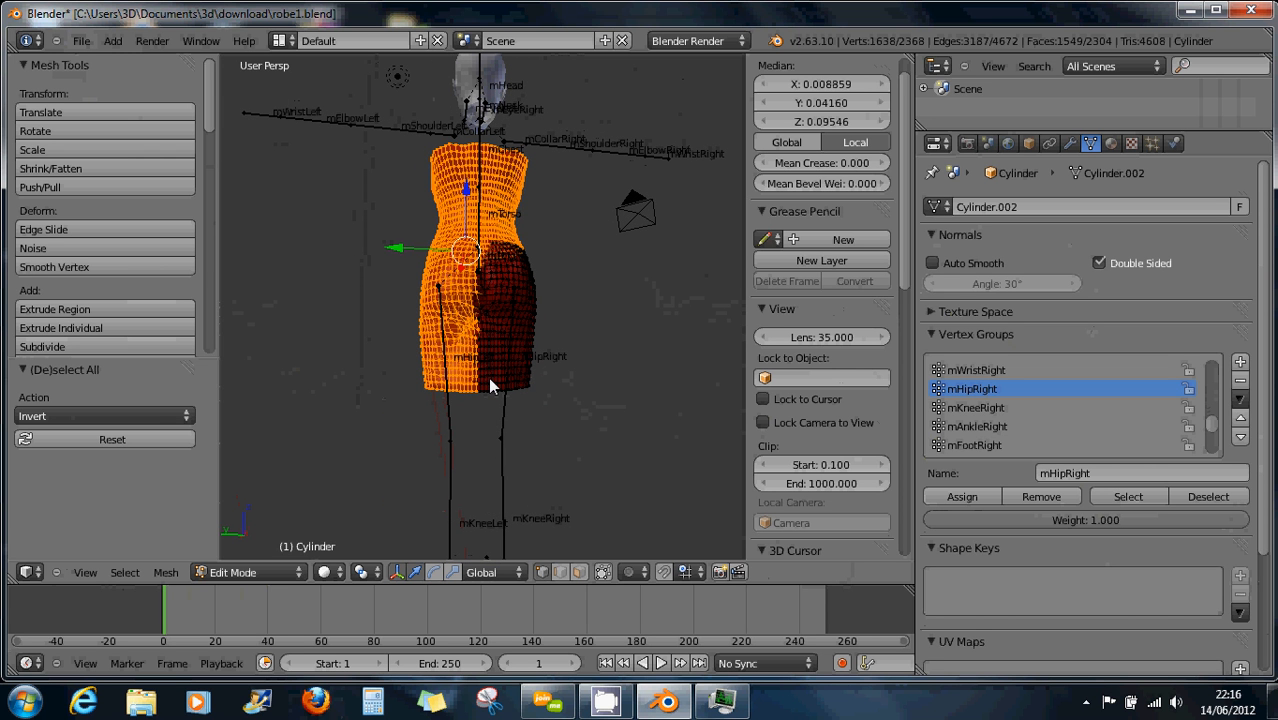
pyautogui.press('c')
pyautogui.moveTo(492, 378)
pyautogui.mouseDown(button='middle')
pyautogui.moveTo(499, 365)
pyautogui.moveTo(468, 390)
pyautogui.moveTo(505, 305)
pyautogui.moveTo(499, 285)
pyautogui.moveTo(465, 391)
pyautogui.moveTo(488, 428)
pyautogui.moveTo(458, 412)
pyautogui.mouseUp(button='middle')
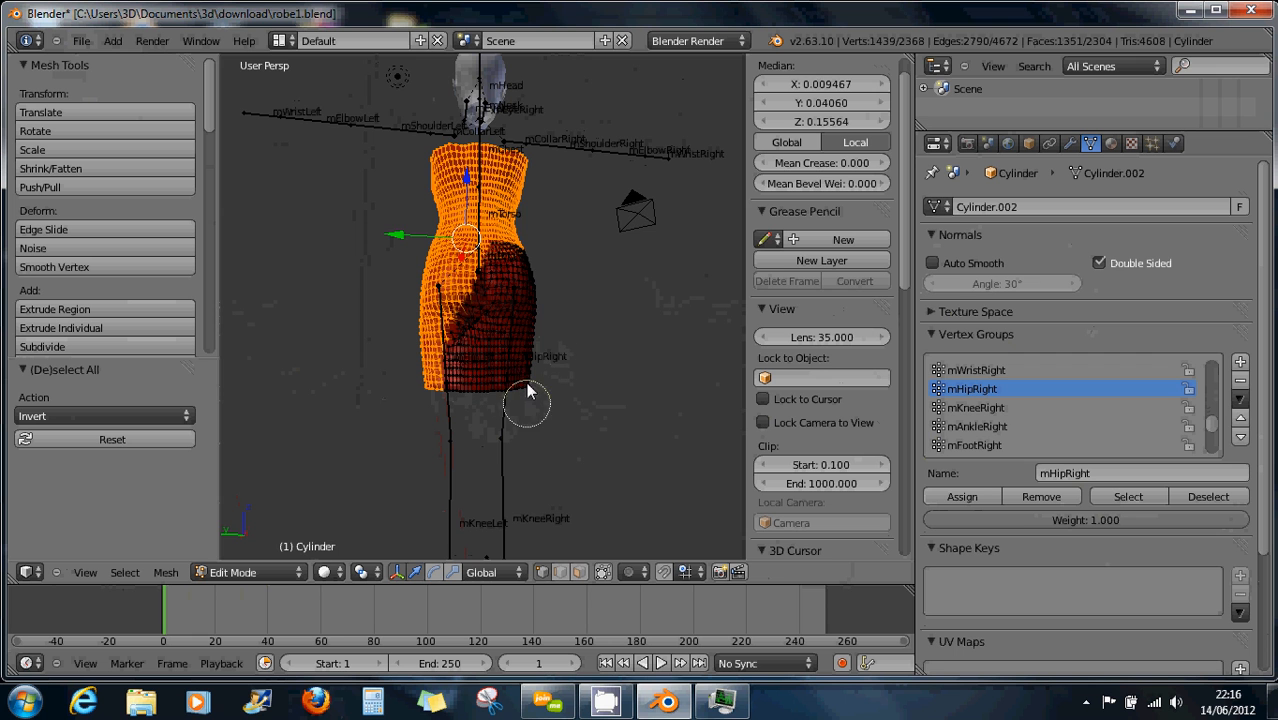
pyautogui.moveTo(530, 258)
pyautogui.mouseDown(button='middle')
pyautogui.moveTo(525, 245)
pyautogui.moveTo(466, 346)
pyautogui.moveTo(471, 422)
pyautogui.moveTo(513, 352)
pyautogui.moveTo(528, 414)
pyautogui.mouseUp(button='middle')
pyautogui.rightClick(593, 418)
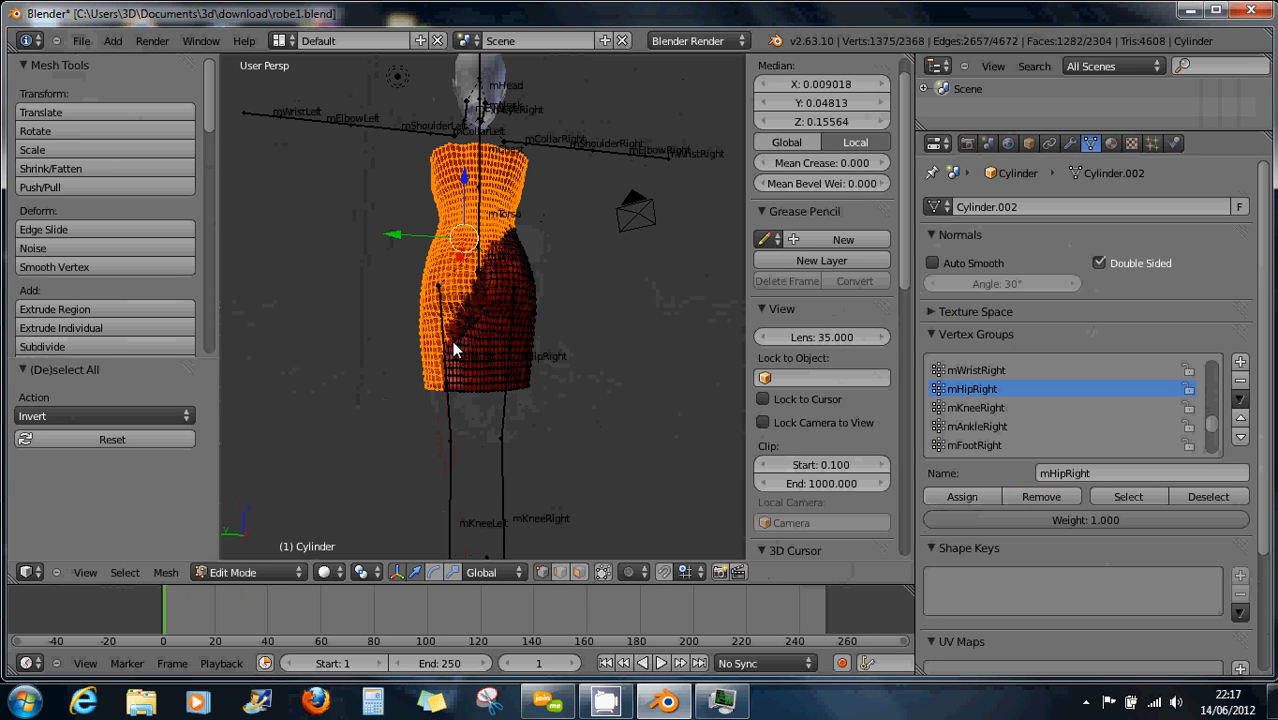
# Remove the selected vertices from the mHipRight vertex group, clear the selection and reselect the group's vertices
pyautogui.click(1035, 499)
pyautogui.press('a')
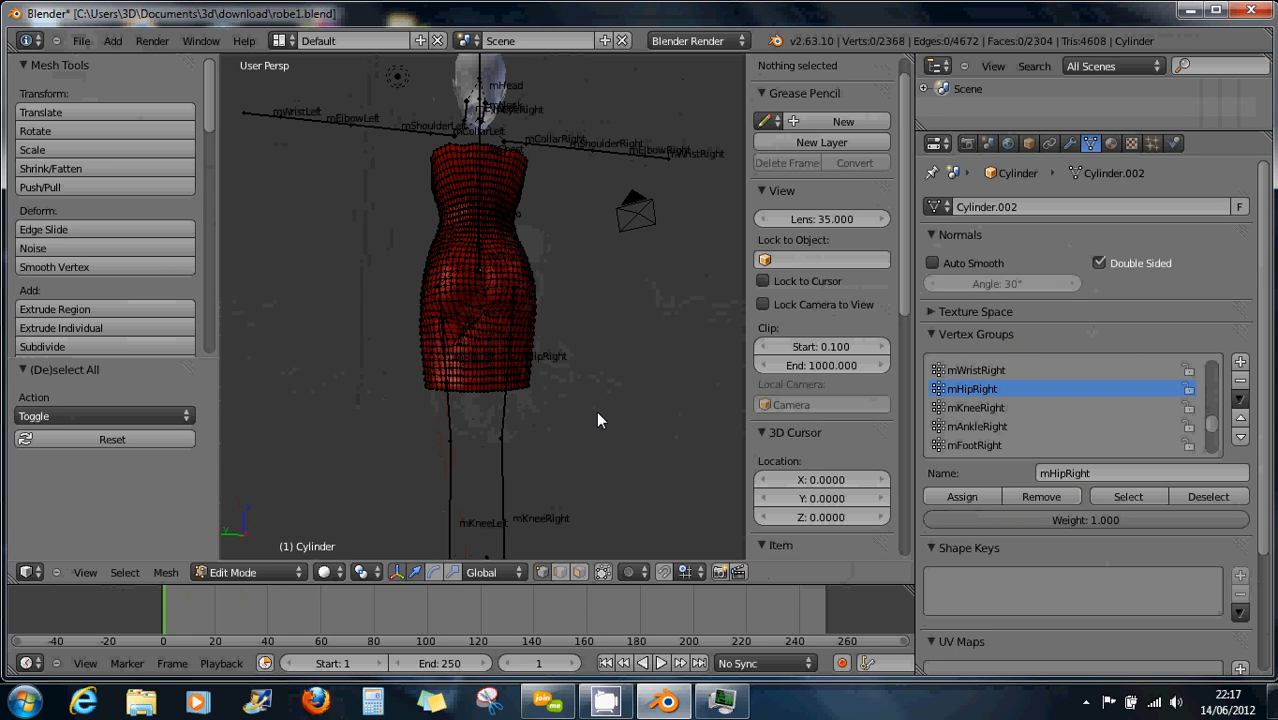
pyautogui.click(1110, 497)
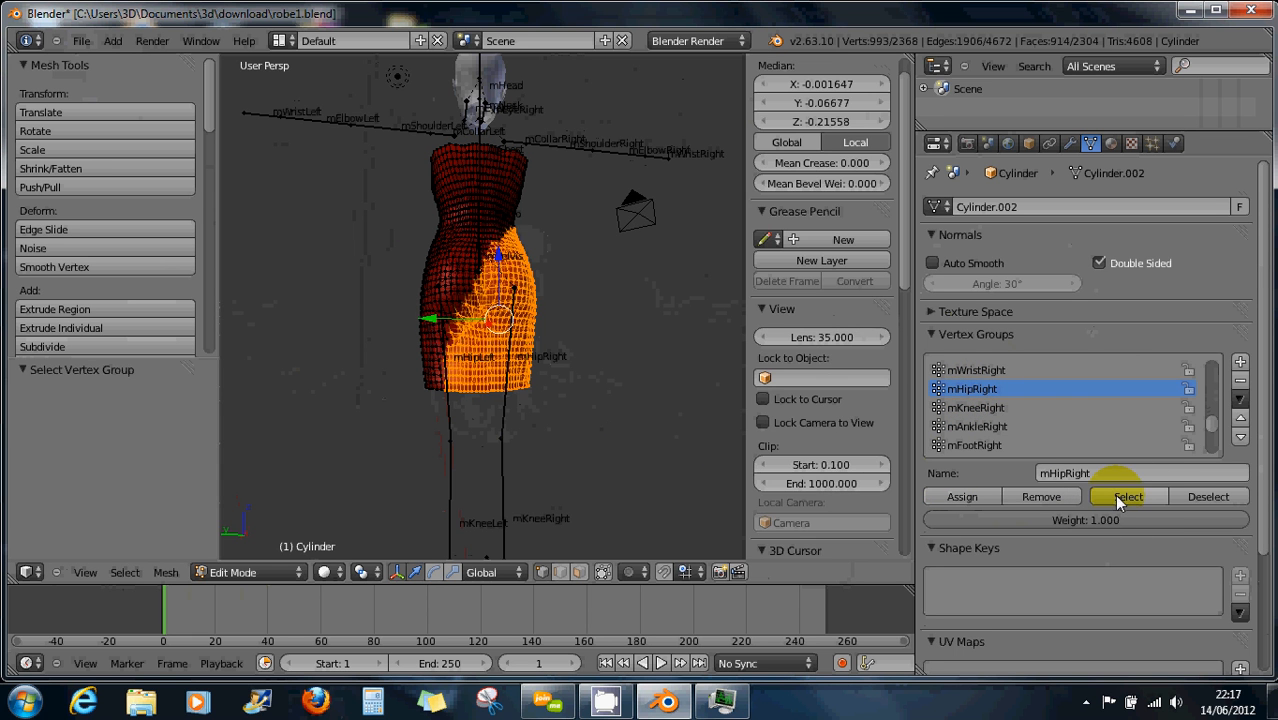
# Examine the mHipRight group's boundary on the robe's front and the weights of single vertices near the left hip crease
pyautogui.moveTo(551, 362); pyautogui.dragTo(737, 362, button='middle')
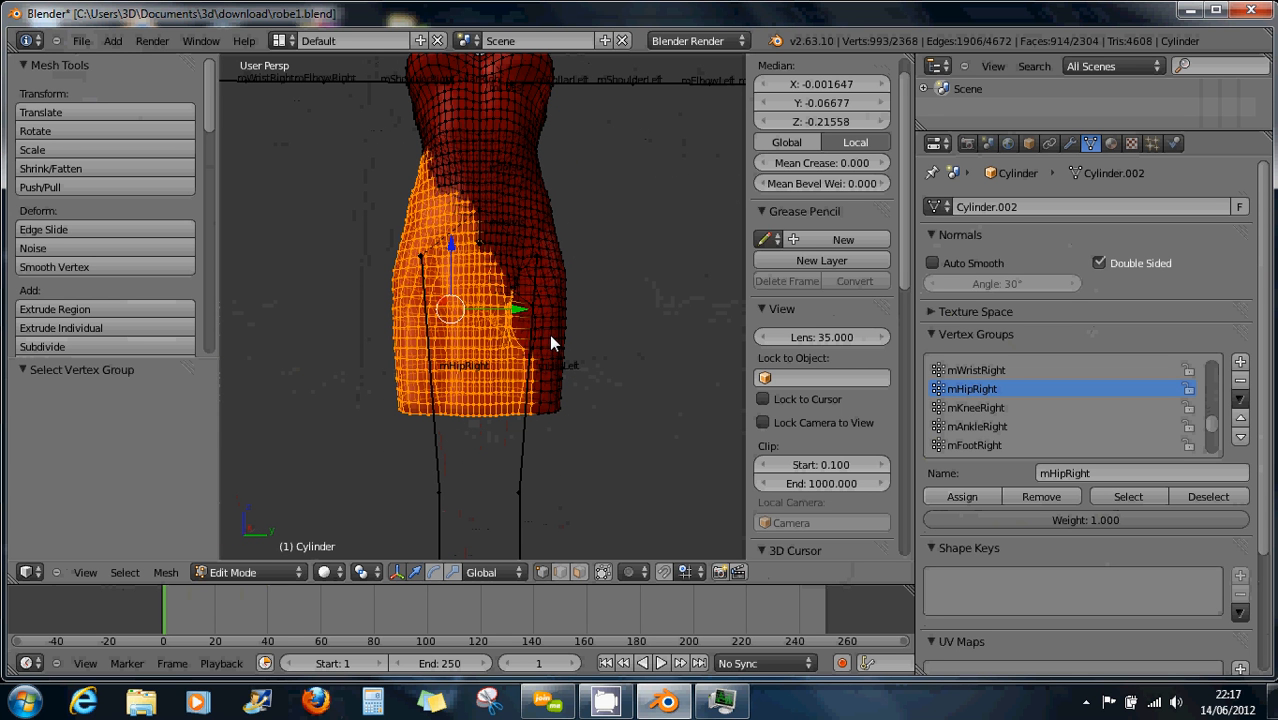
pyautogui.scroll(4, 575, 356)
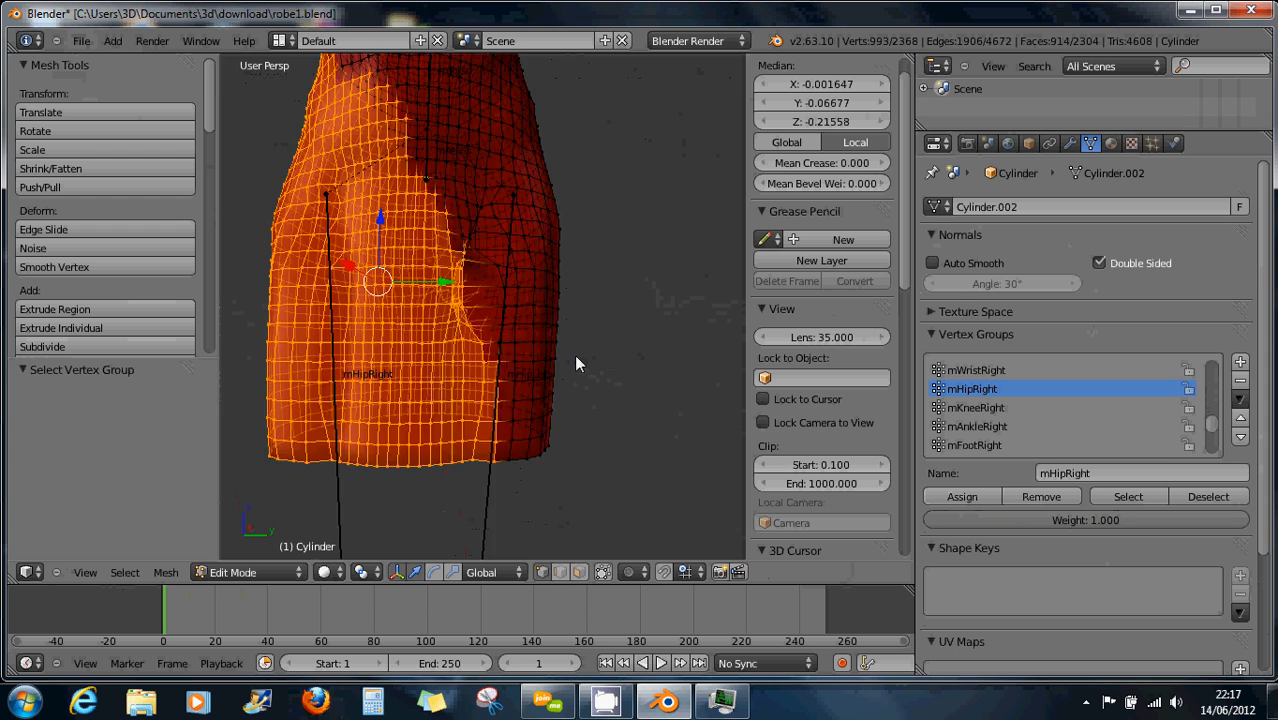
pyautogui.scroll(-3, 562, 356)
pyautogui.scroll(4, 516, 316)
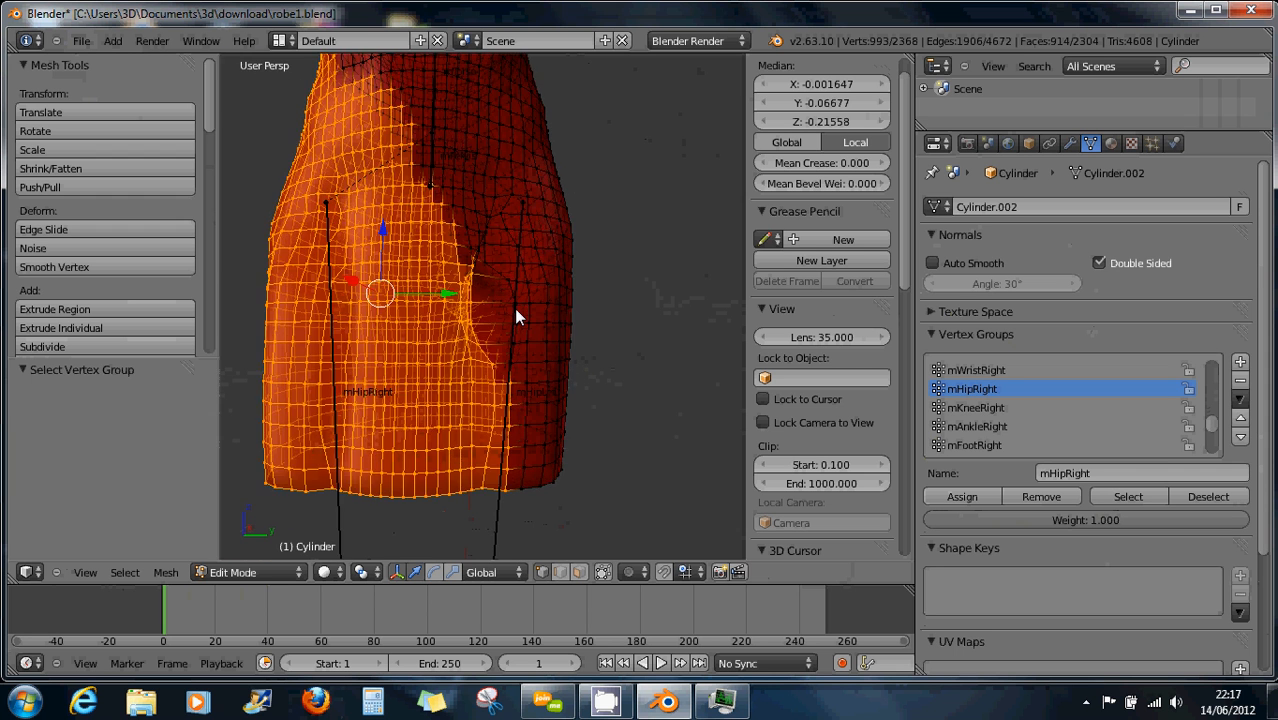
pyautogui.moveTo(514, 315); pyautogui.dragTo(456, 337, button='middle')
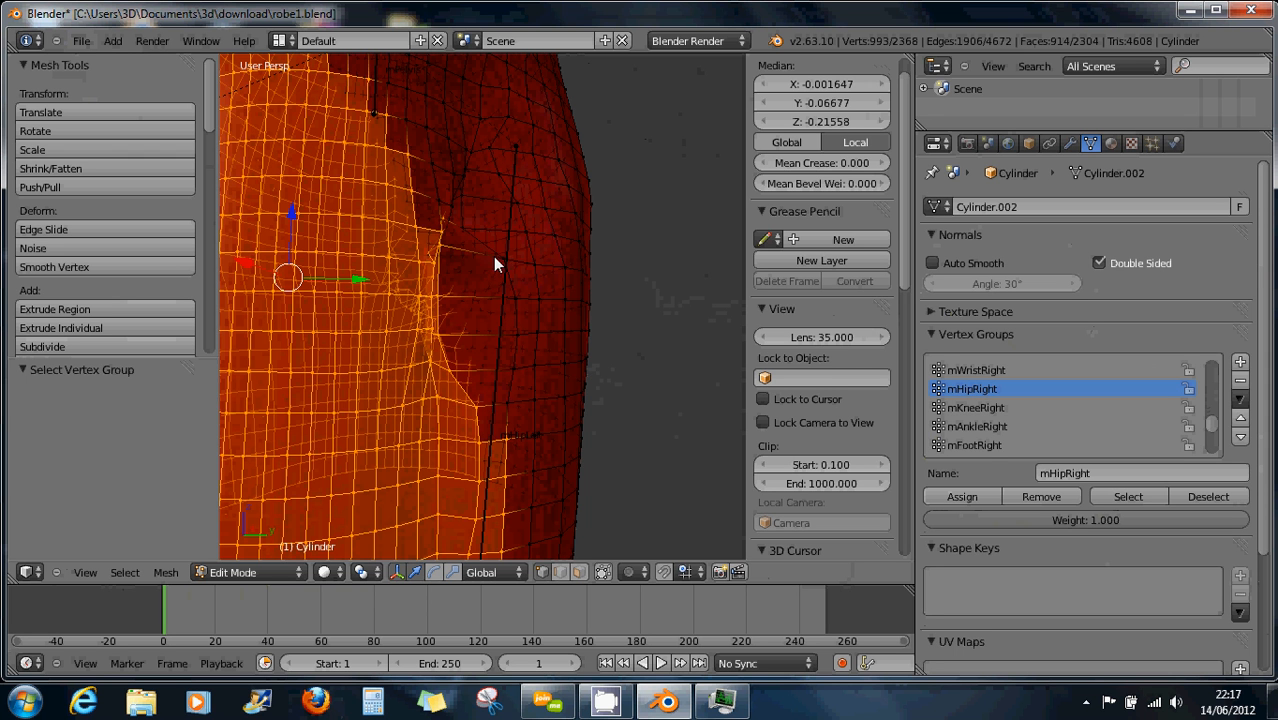
pyautogui.moveTo(493, 264)
pyautogui.mouseDown(button='middle')
pyautogui.moveTo(449, 296)
pyautogui.moveTo(524, 280)
pyautogui.moveTo(498, 267)
pyautogui.mouseUp(button='middle')
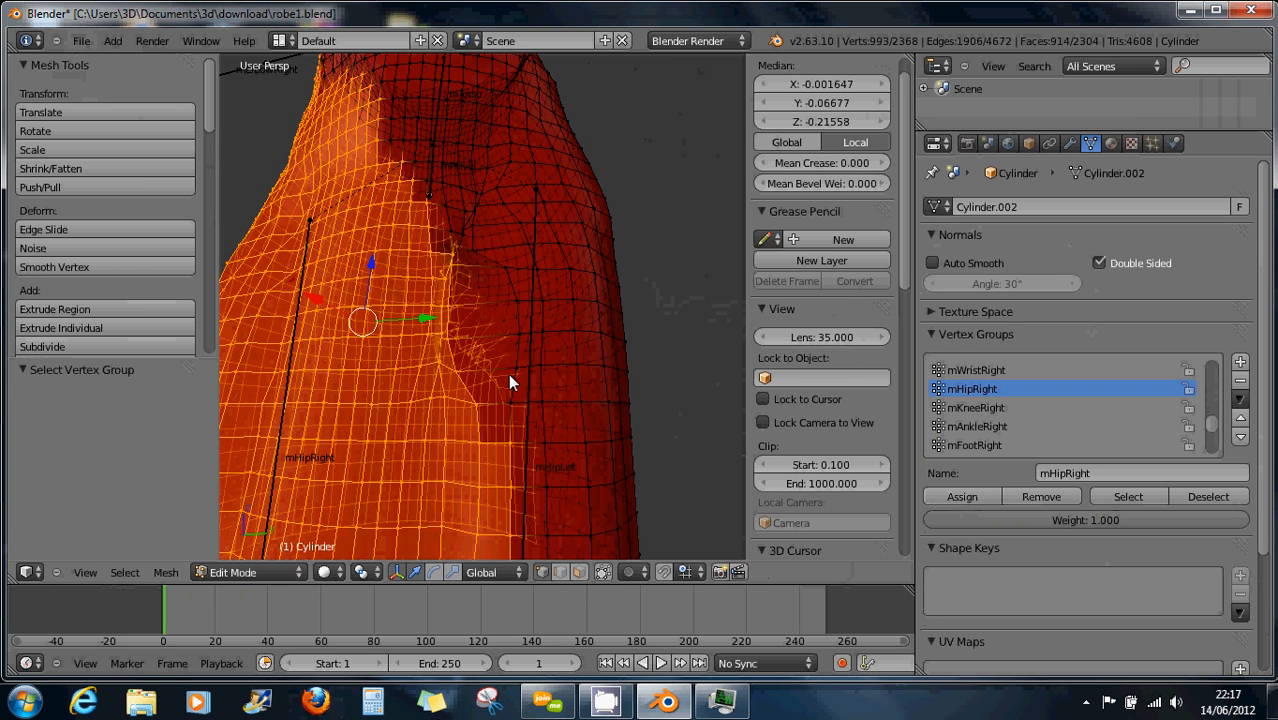
pyautogui.rightClick(473, 411)
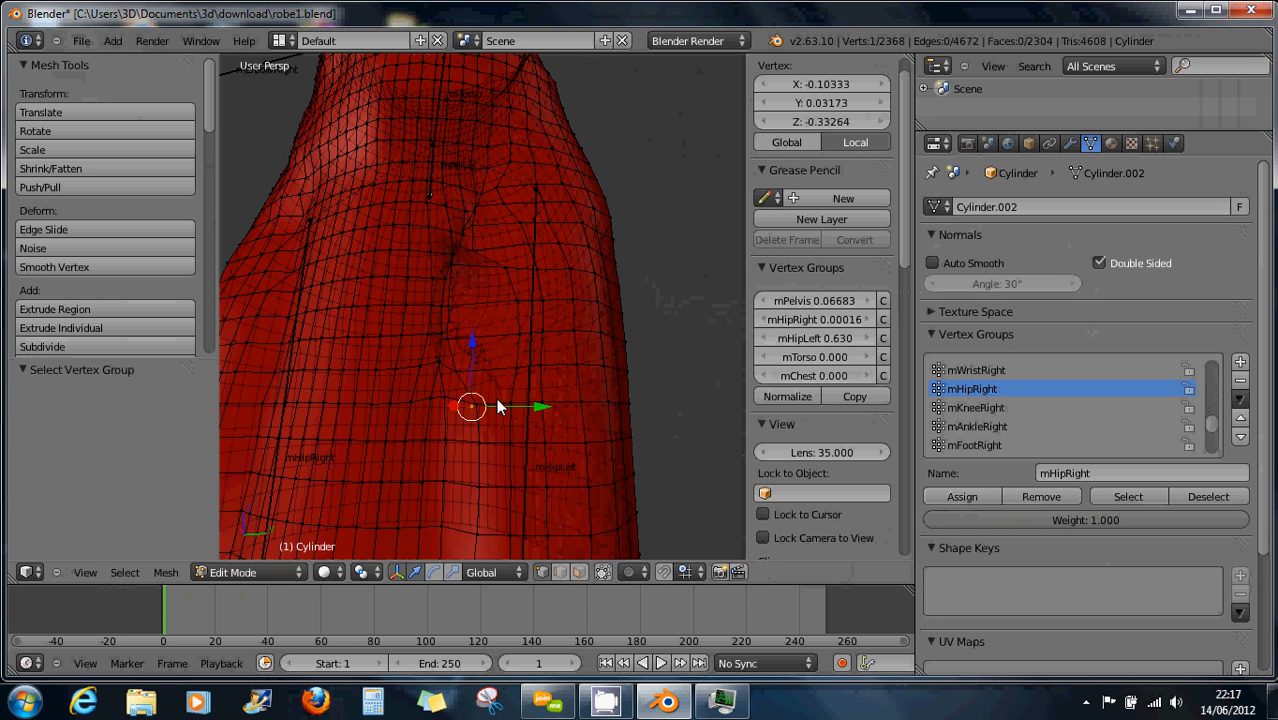
pyautogui.moveTo(491, 391)
pyautogui.mouseDown(button='middle')
pyautogui.moveTo(502, 400)
pyautogui.moveTo(488, 407)
pyautogui.mouseUp(button='middle')
pyautogui.rightClick(480, 407)
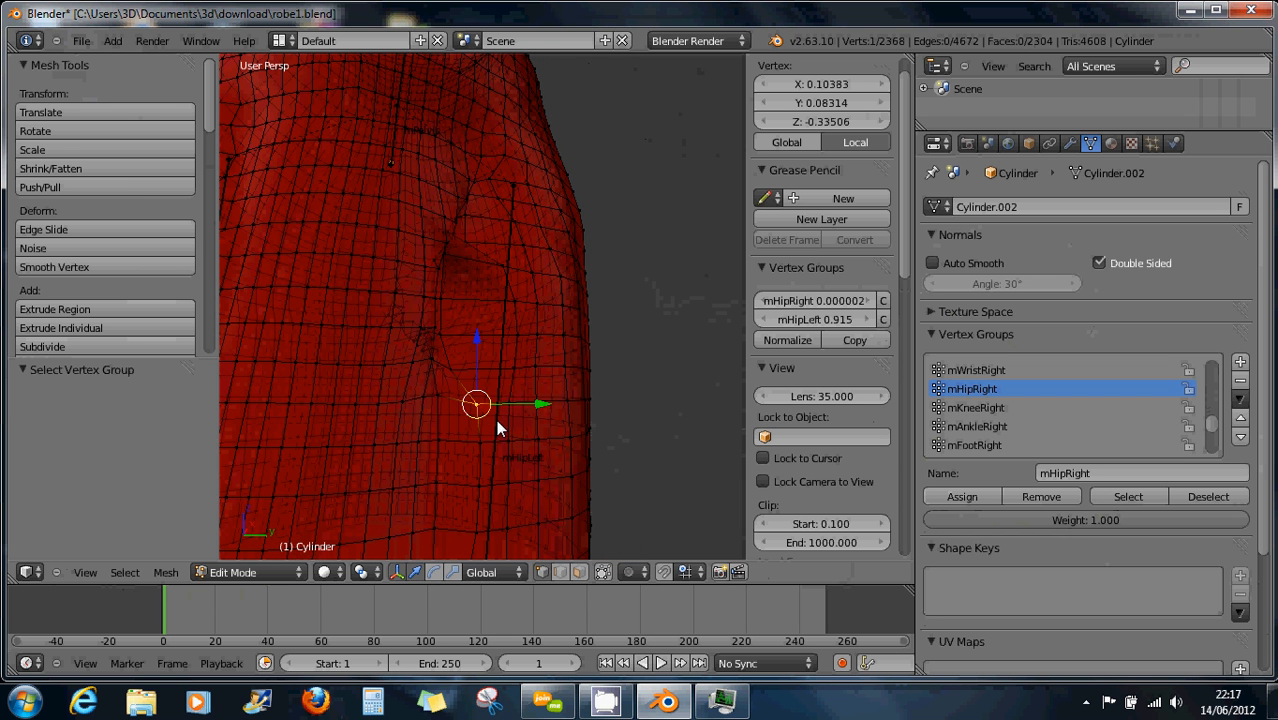
# Limit selection to visible geometry and move a single vertex at the left hip crease about 0.005 along Y
pyautogui.click(601, 572)
pyautogui.moveTo(501, 446); pyautogui.dragTo(505, 309, button='middle')
pyautogui.rightClick(447, 244)
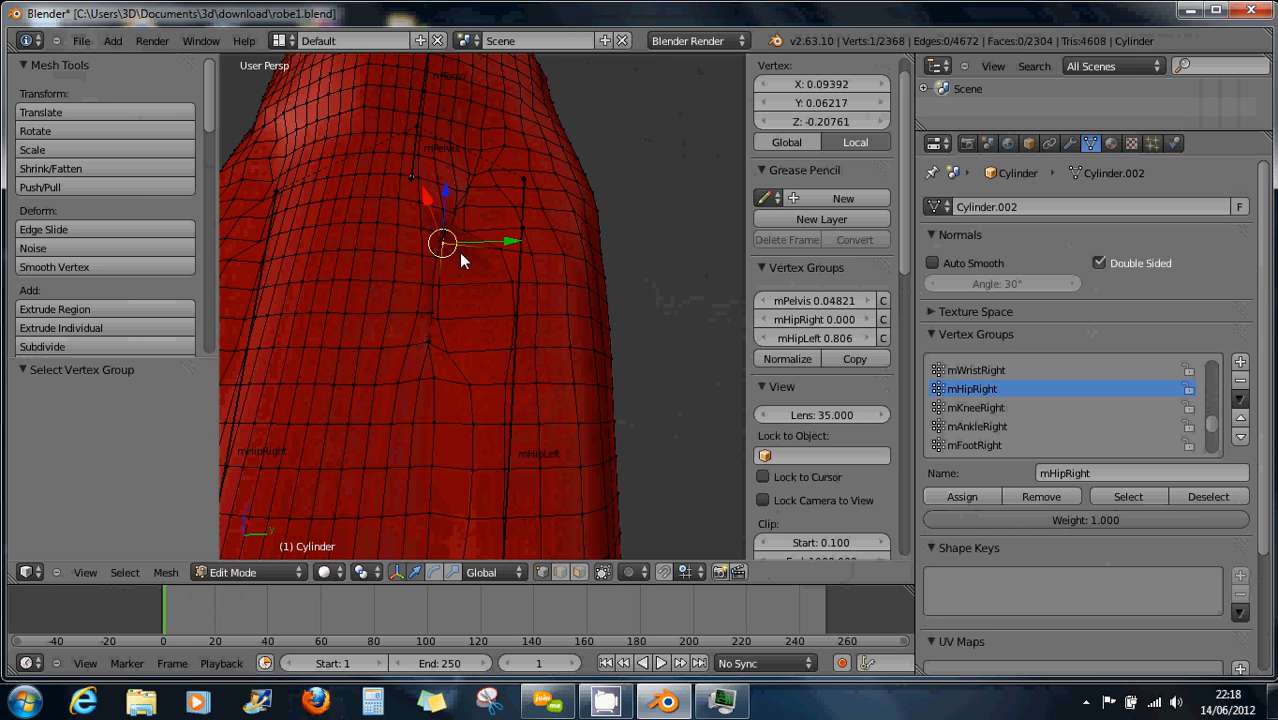
pyautogui.moveTo(511, 244)
pyautogui.mouseDown()
pyautogui.moveTo(539, 242)
pyautogui.moveTo(514, 246)
pyautogui.mouseUp()
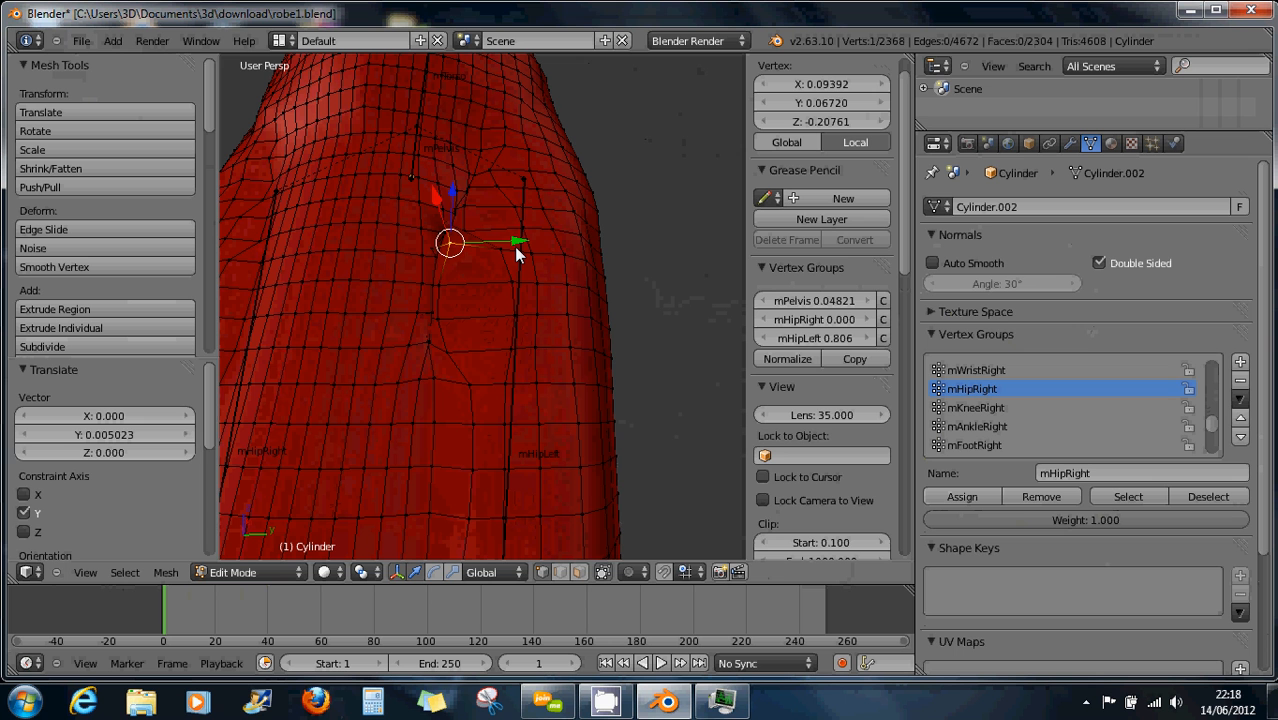
# Grow the selection three times around that crease vertex, shift the patch about 0.0054 along Y and deselect everything
pyautogui.press('ctrl+KP_Add')
pyautogui.press('ctrl+KP_Add')
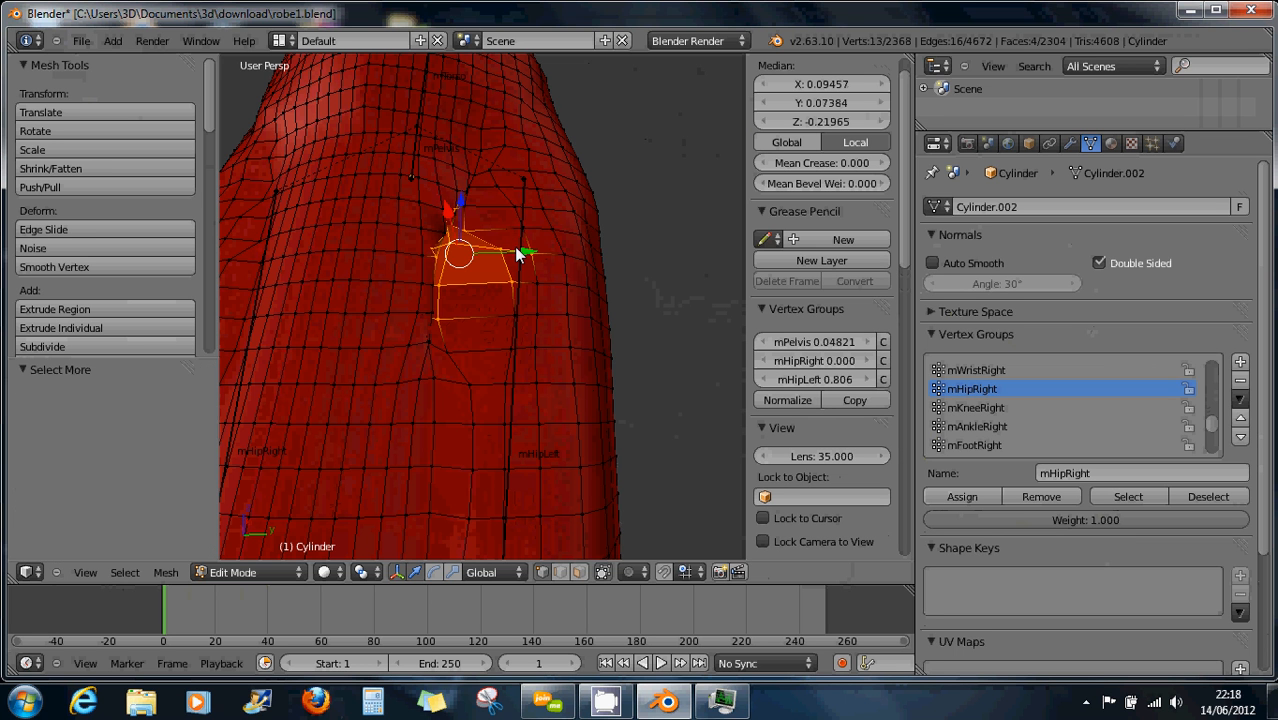
pyautogui.press('ctrl+KP_Add')
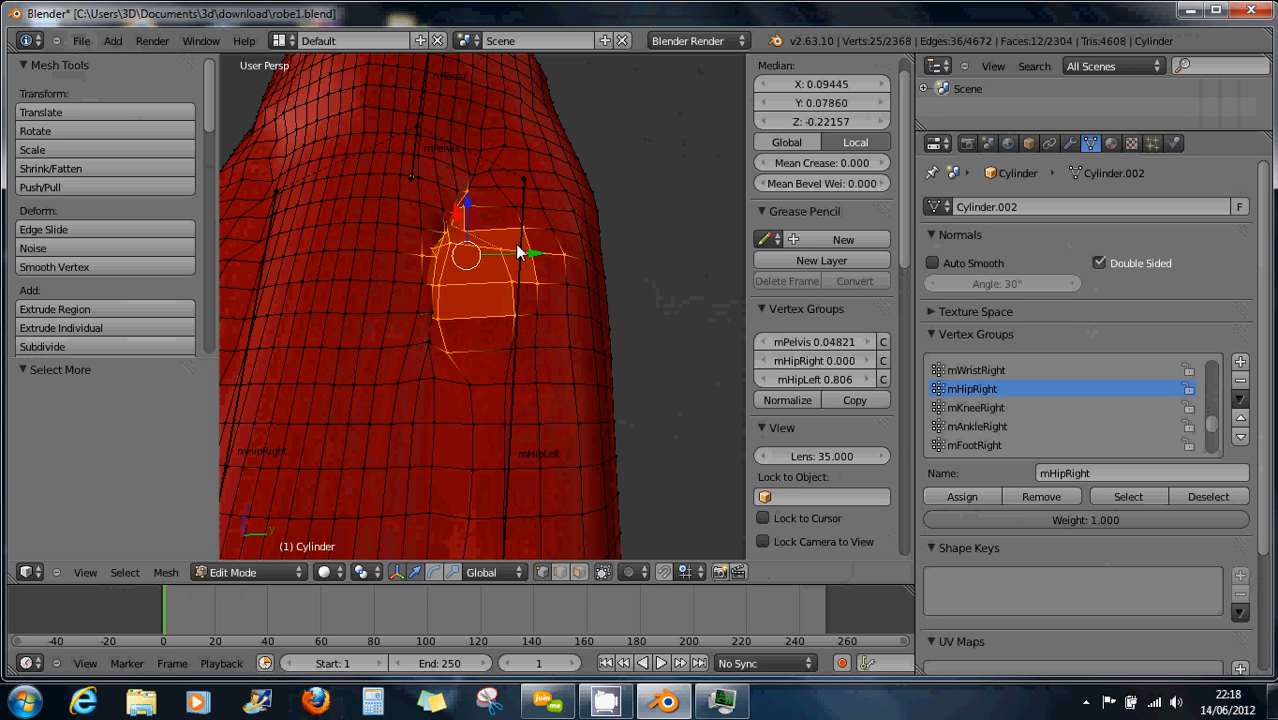
pyautogui.moveTo(540, 251)
pyautogui.mouseDown()
pyautogui.moveTo(559, 254)
pyautogui.moveTo(546, 260)
pyautogui.mouseUp()
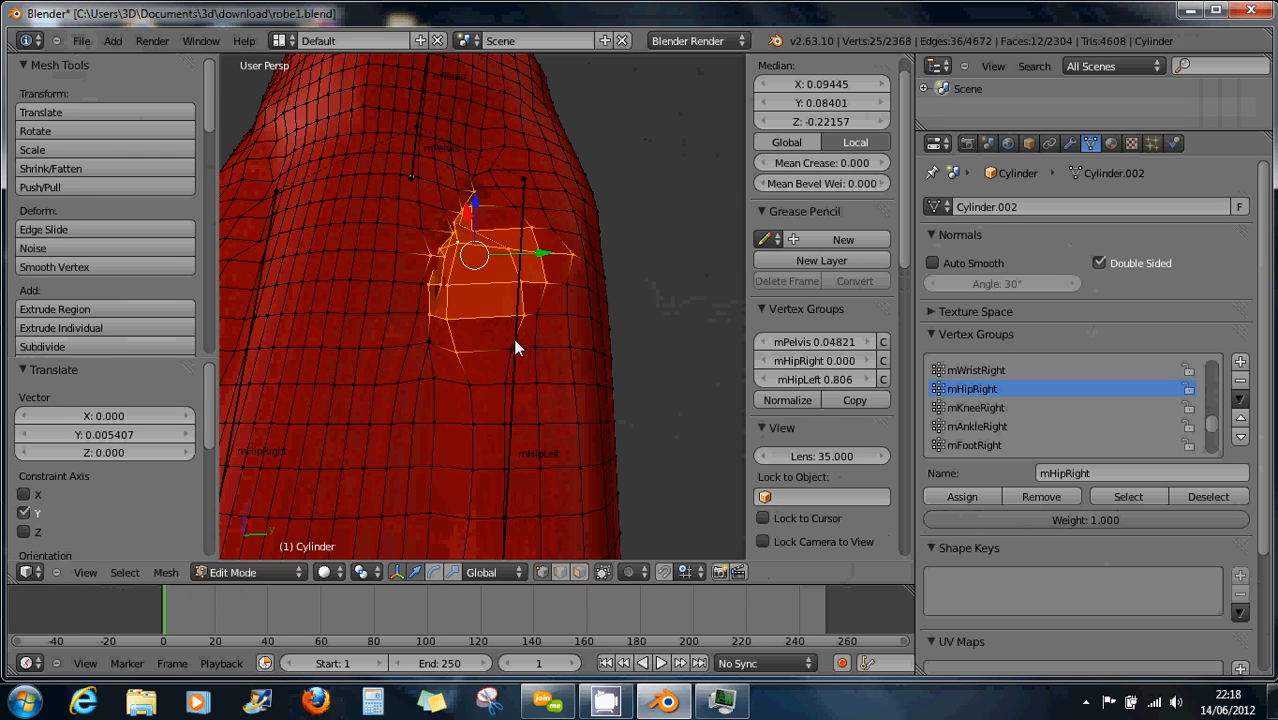
pyautogui.scroll(-2, 513, 338)
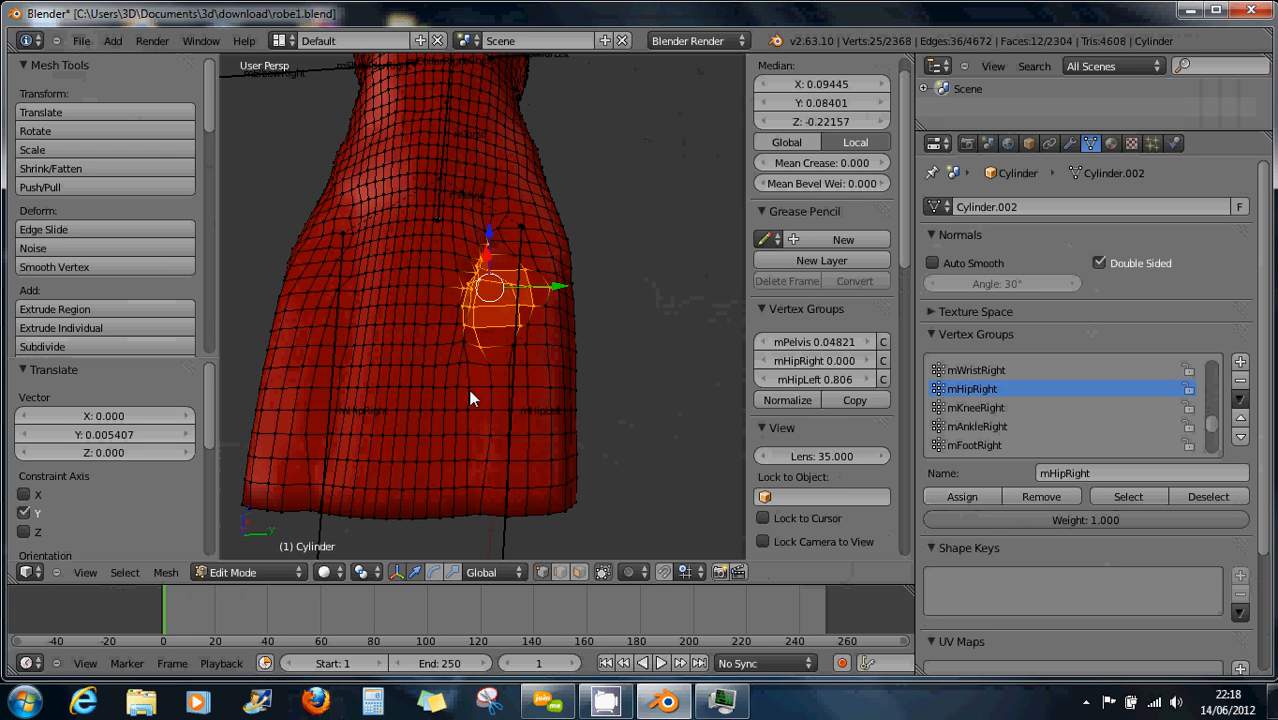
pyautogui.moveTo(489, 392); pyautogui.dragTo(487, 415, button='middle')
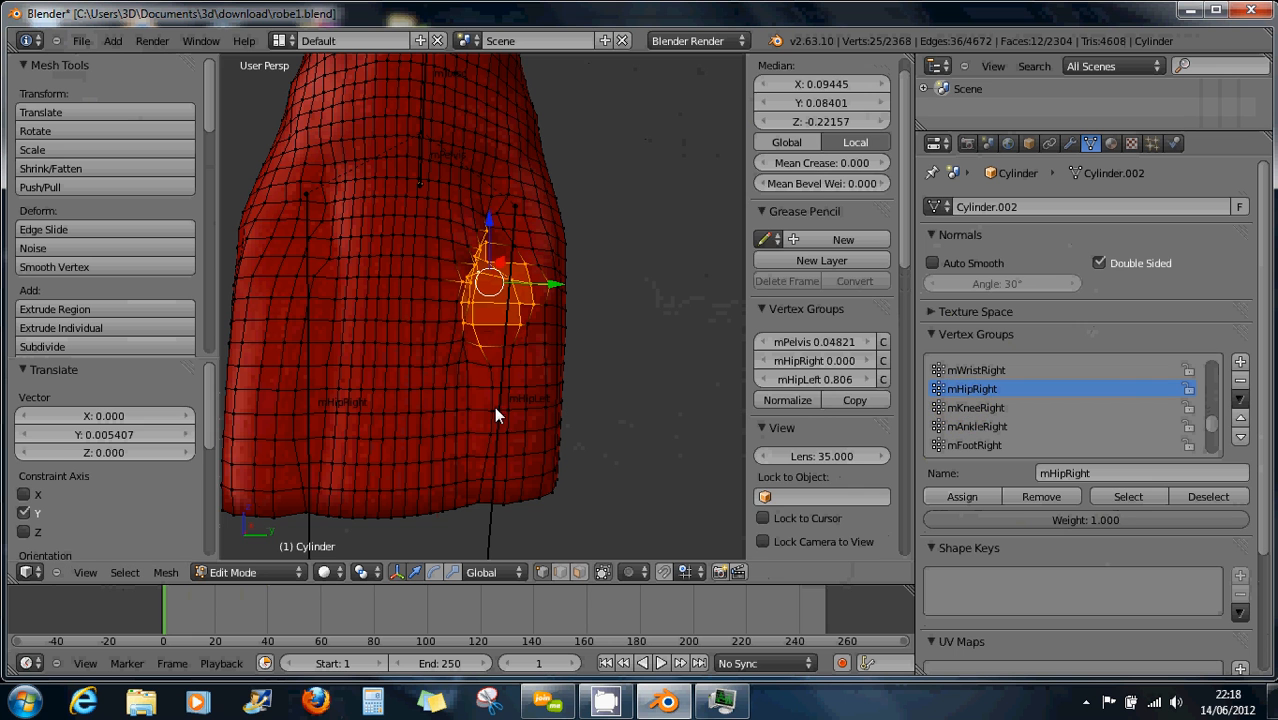
pyautogui.press('a')
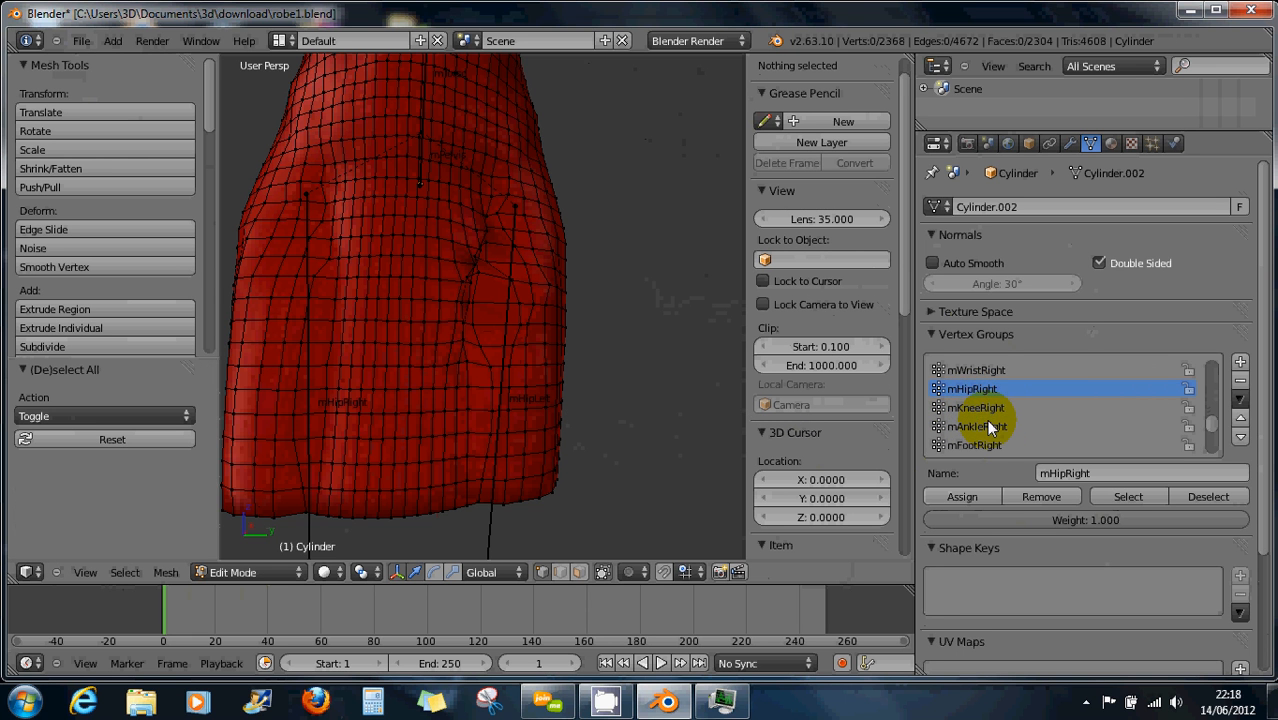
# Select all vertices in the mHipLeft vertex group and examine their spread over the robe, ending in the right orthographic view
pyautogui.scroll(1, 988, 426)
pyautogui.scroll(2, 986, 415)
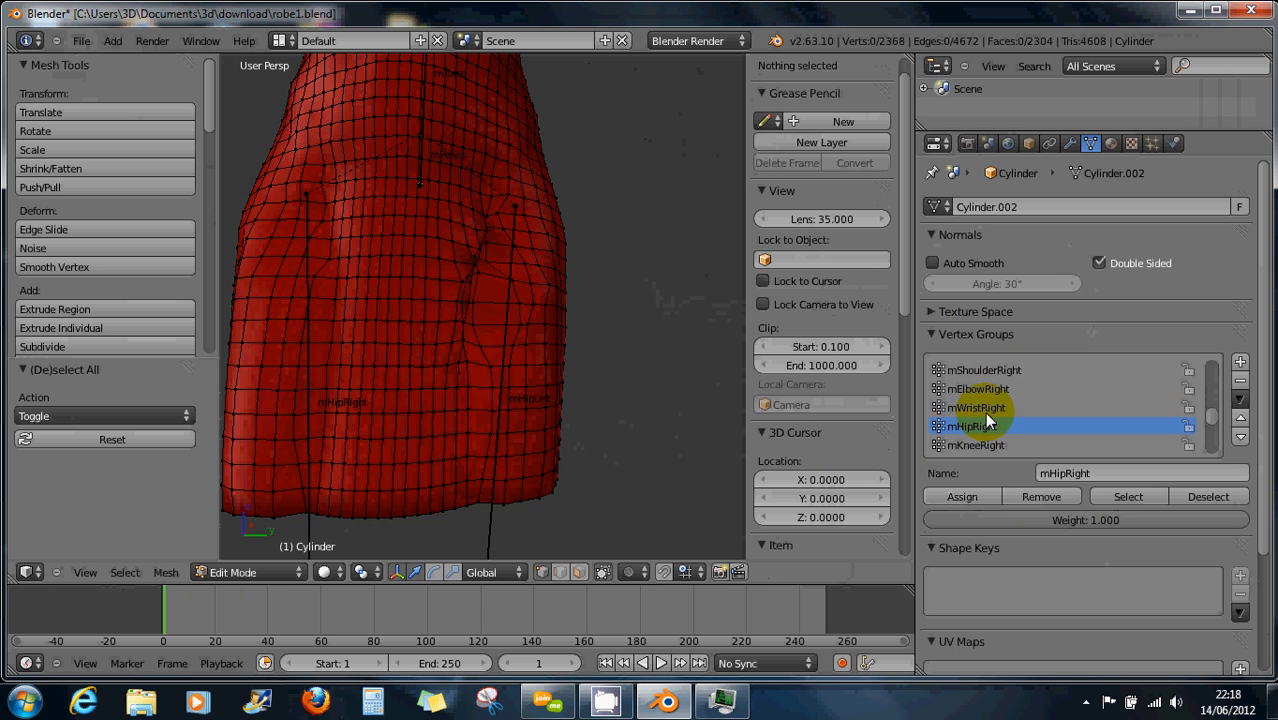
pyautogui.scroll(-3, 986, 415)
pyautogui.scroll(-3, 986, 420)
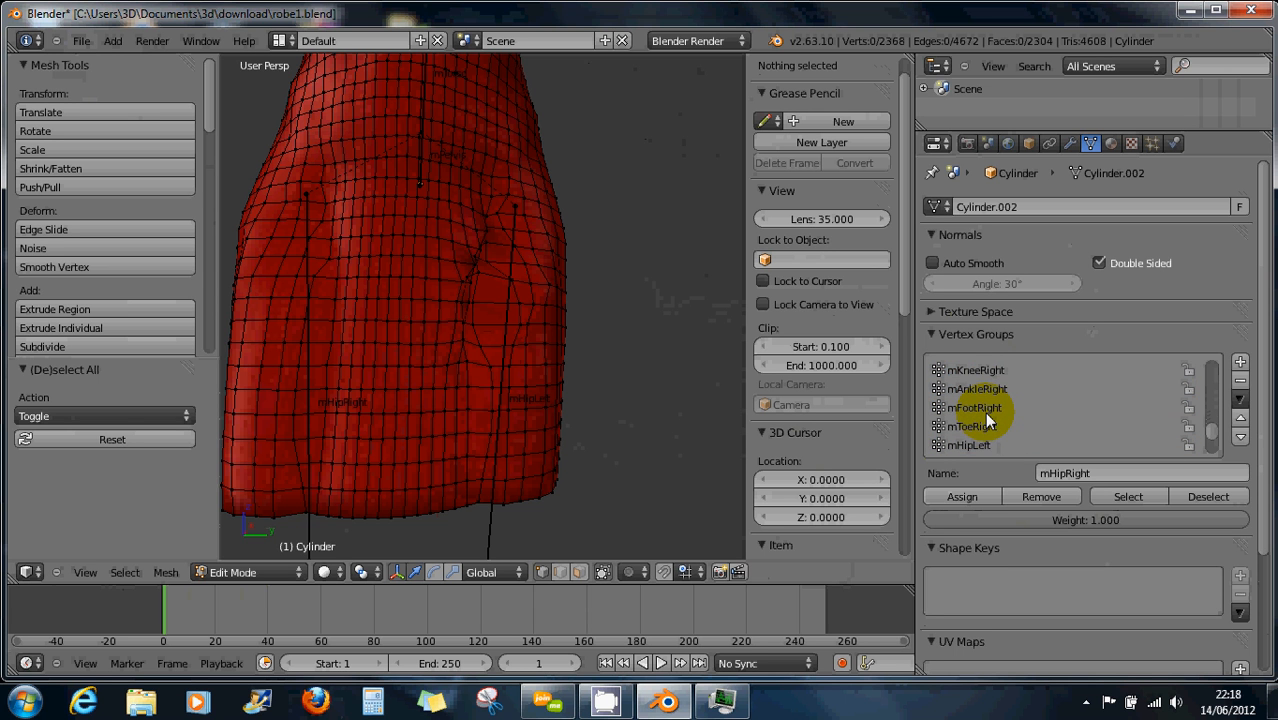
pyautogui.click(975, 425)
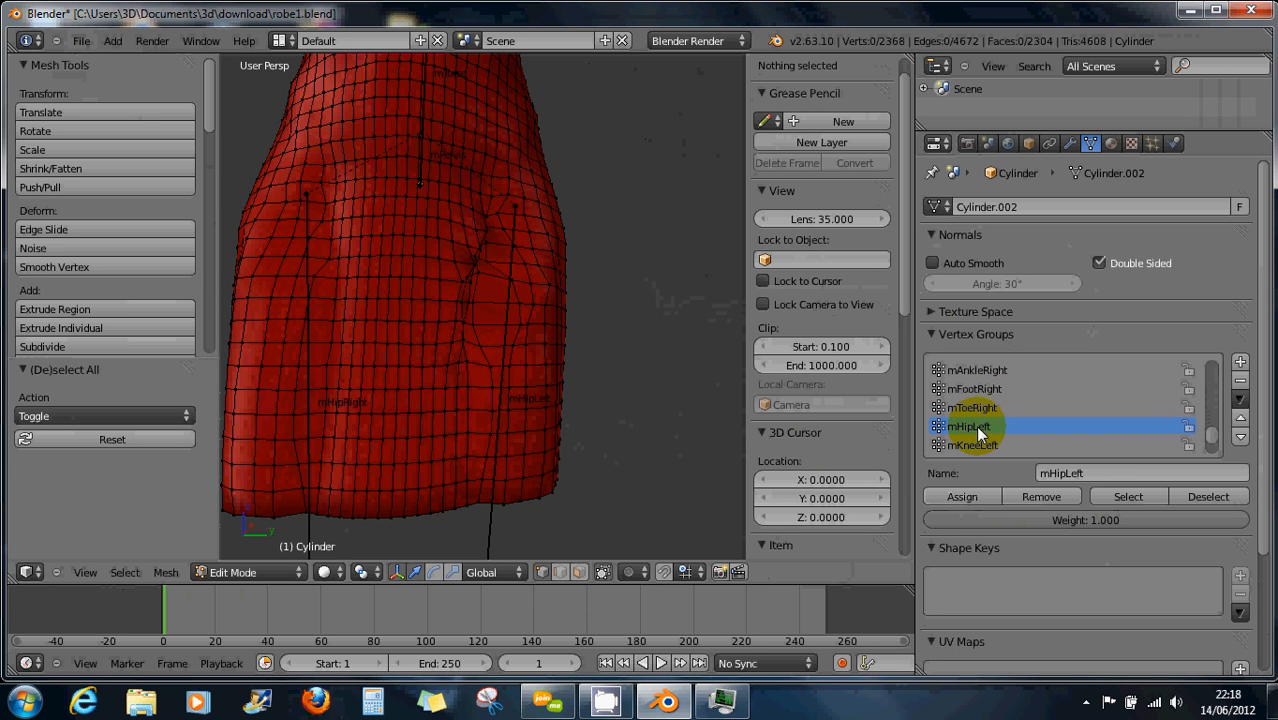
pyautogui.click(1120, 496)
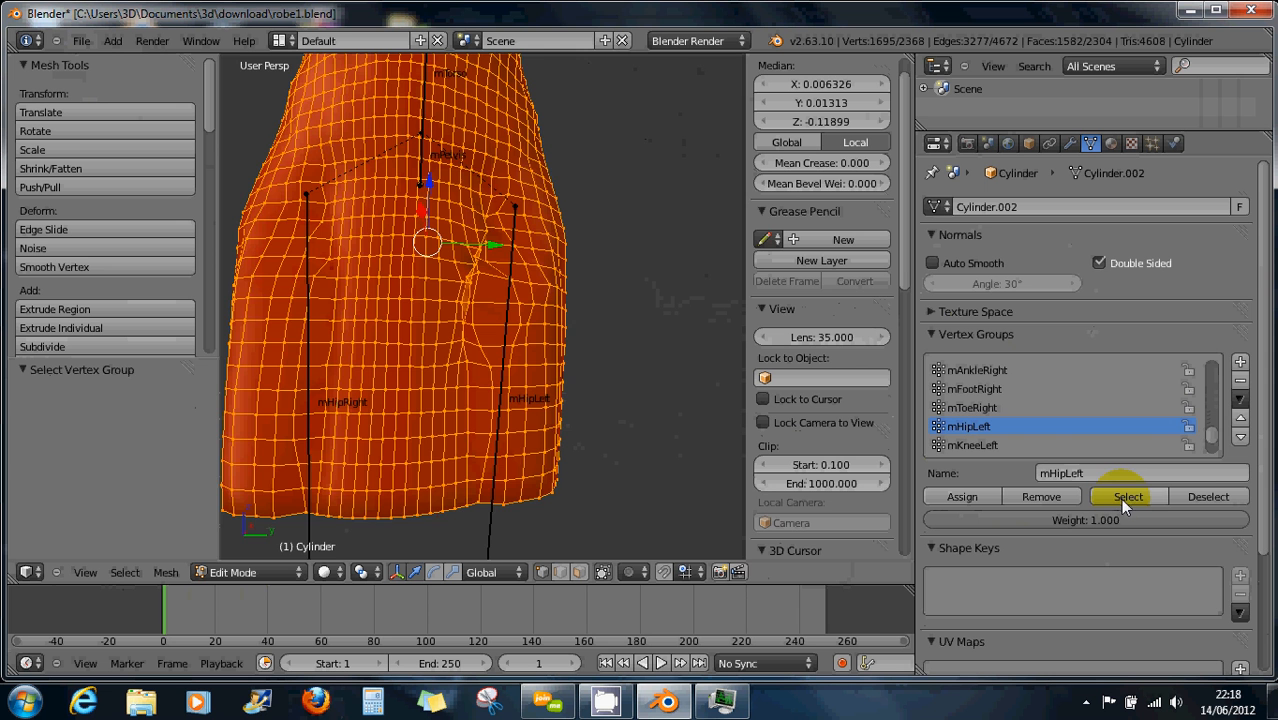
pyautogui.scroll(-3, 599, 336)
pyautogui.moveTo(603, 320); pyautogui.dragTo(579, 339, button='middle')
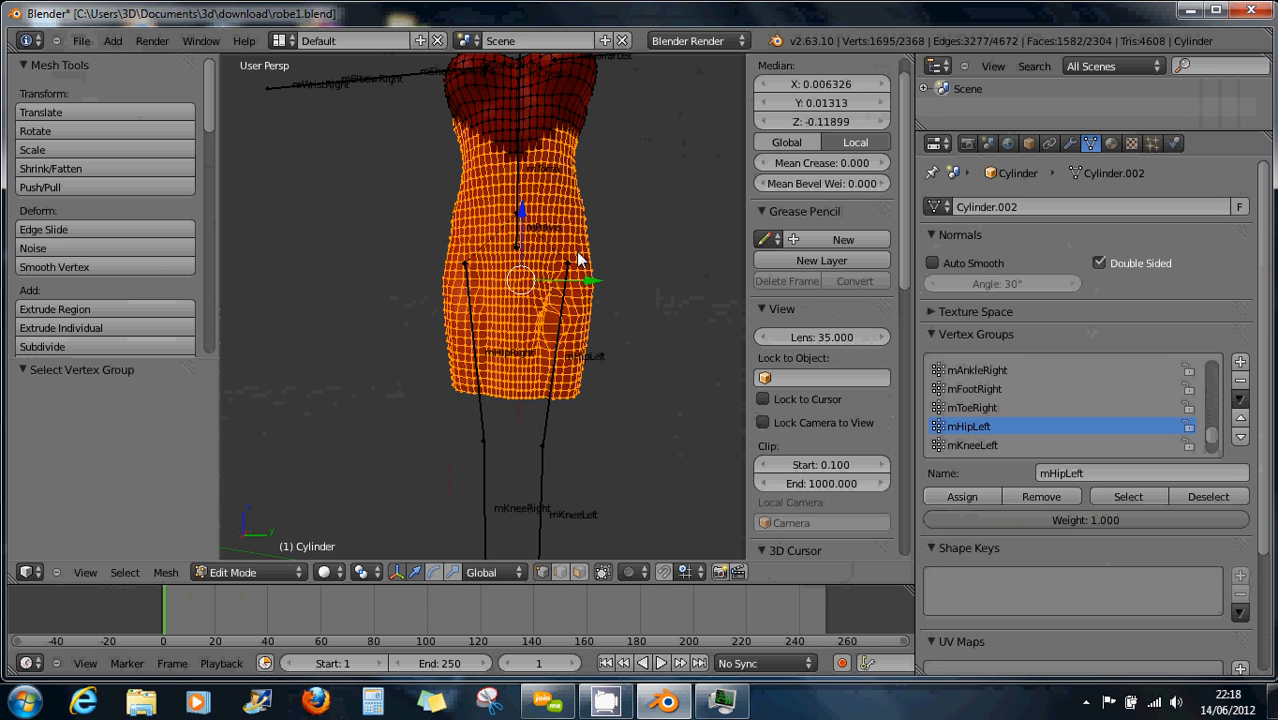
pyautogui.keyDown('shift'); pyautogui.moveTo(583, 258); pyautogui.dragTo(578, 292, button='middle'); pyautogui.keyUp('shift')
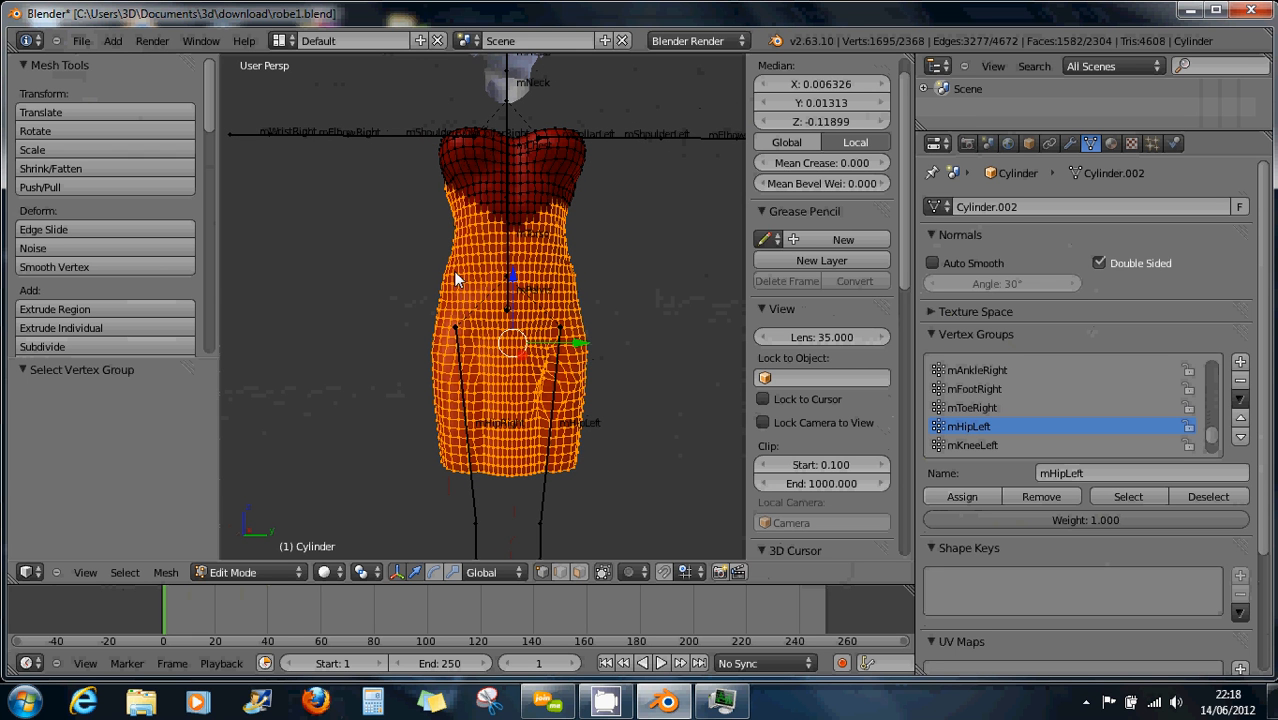
pyautogui.press('KP_3')
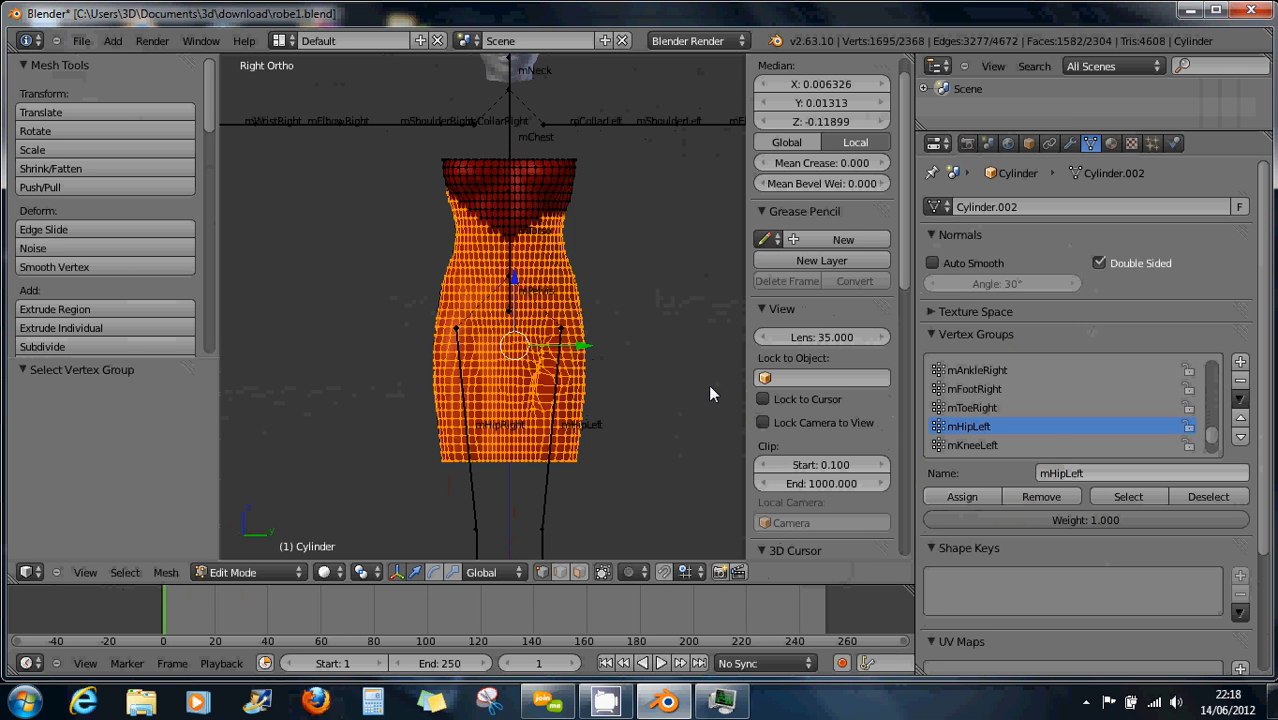
# Invert the selection, turn off visible-only selection, extend it over the upper robe and the mHipRight side, and remove those vertices from the mHipLeft group
pyautogui.hotkey('ctrl', 'i')
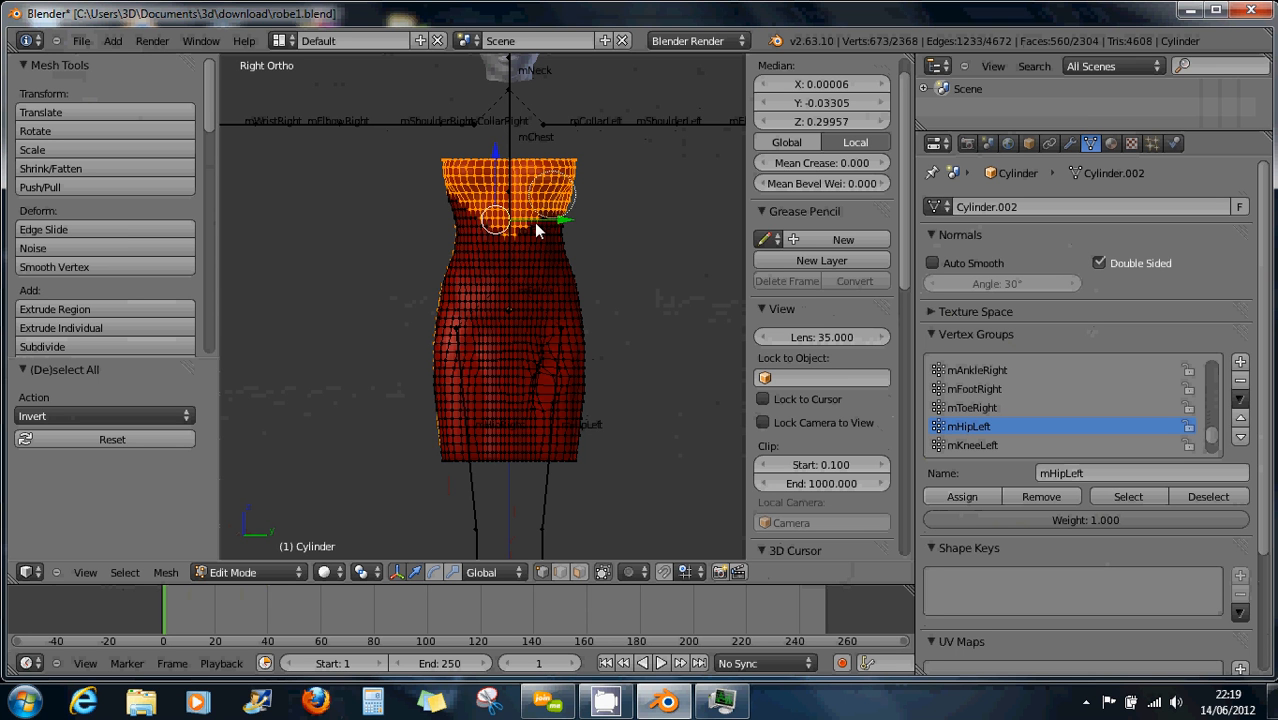
pyautogui.rightClick(449, 433)
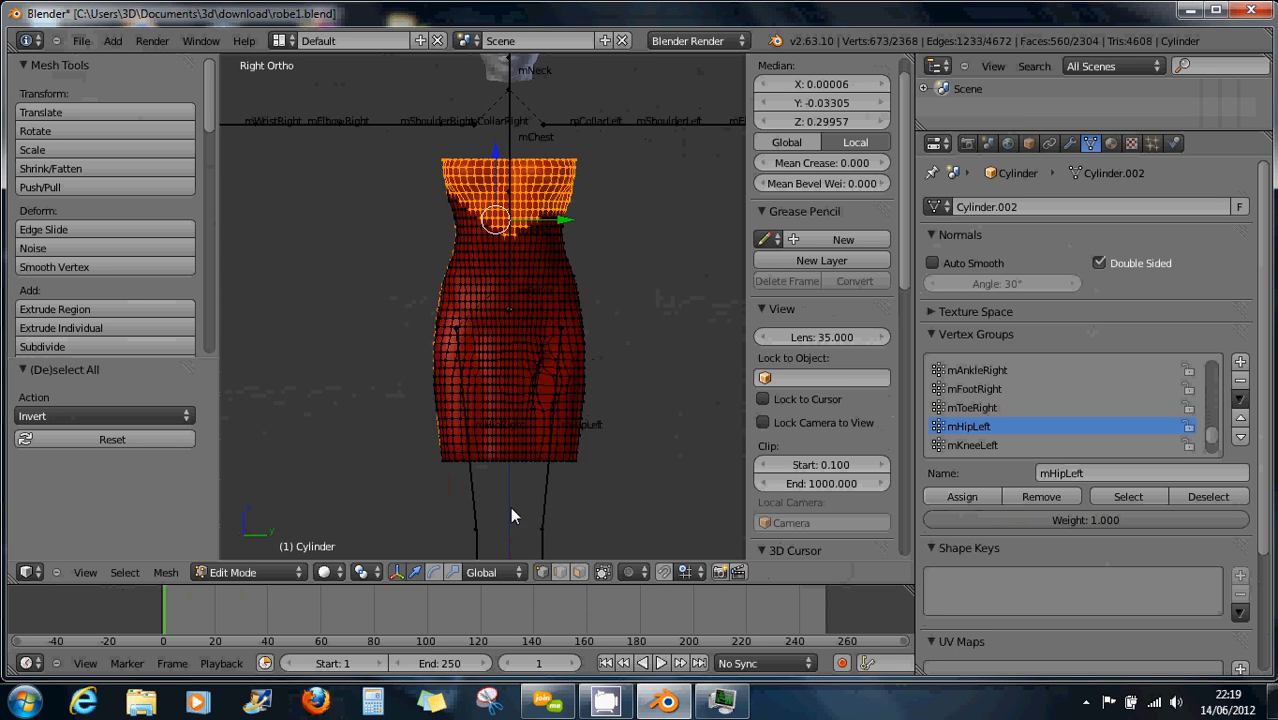
pyautogui.click(602, 573)
pyautogui.press('c')
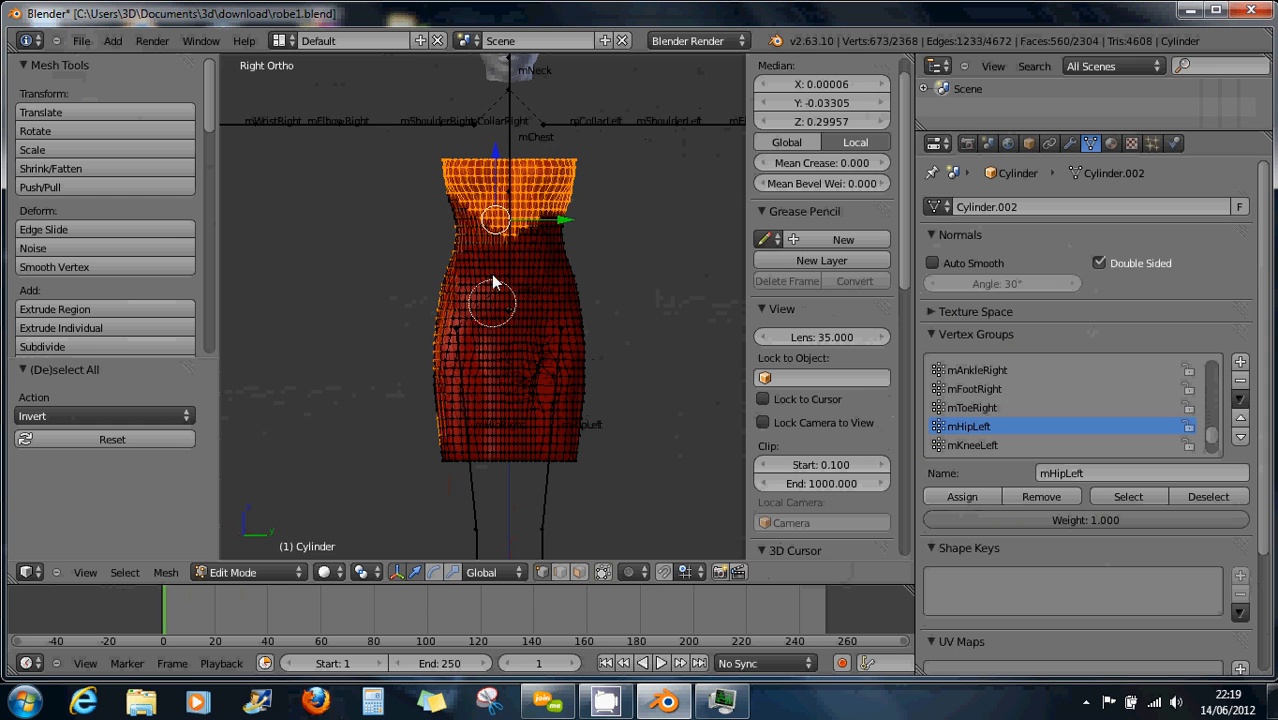
pyautogui.moveTo(552, 210)
pyautogui.mouseDown()
pyautogui.moveTo(470, 298)
pyautogui.moveTo(442, 465)
pyautogui.moveTo(458, 262)
pyautogui.moveTo(447, 228)
pyautogui.moveTo(565, 216)
pyautogui.moveTo(478, 355)
pyautogui.moveTo(470, 495)
pyautogui.mouseUp()
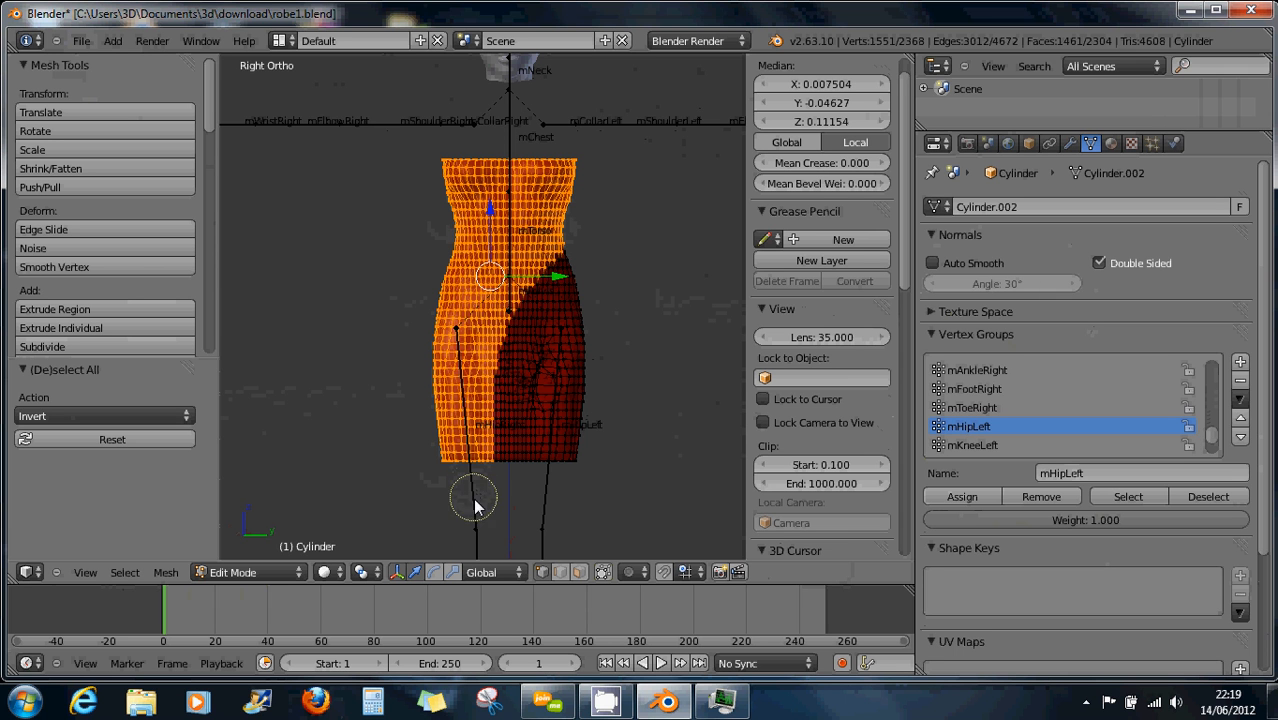
pyautogui.moveTo(503, 451)
pyautogui.mouseDown(button='middle')
pyautogui.moveTo(502, 465)
pyautogui.moveTo(519, 419)
pyautogui.mouseUp(button='middle')
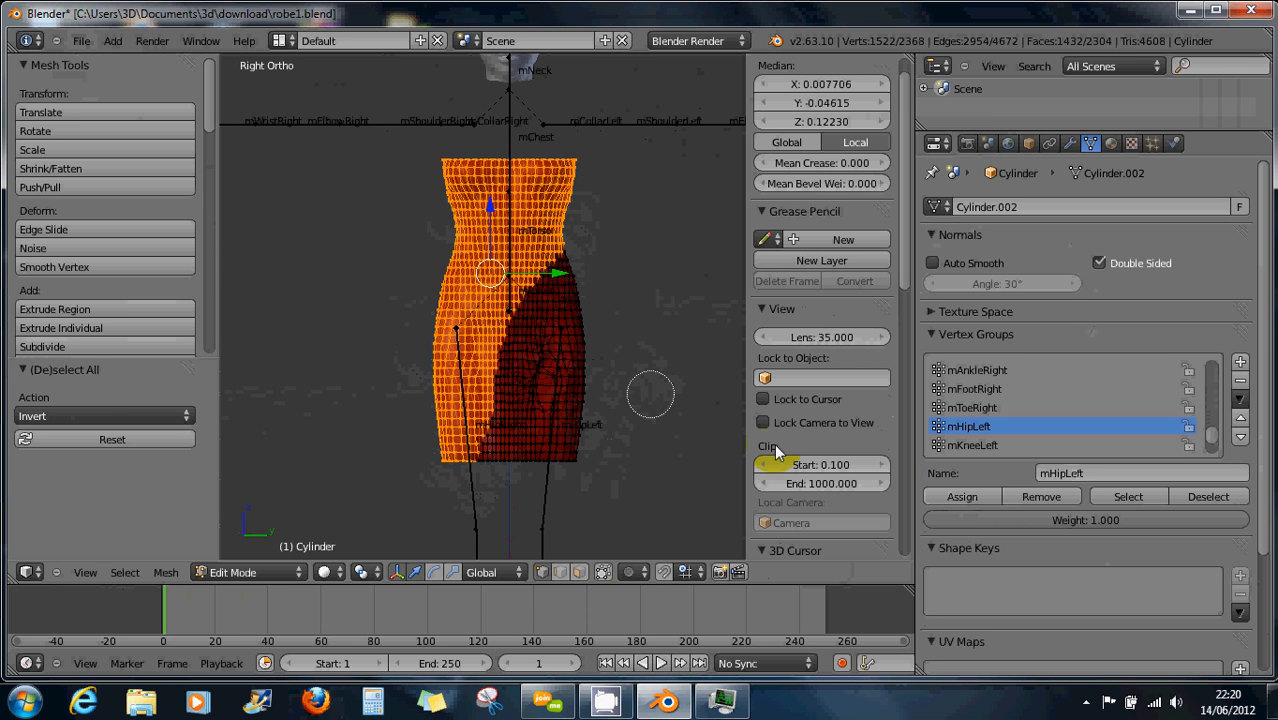
pyautogui.click(945, 497)
pyautogui.click(1020, 499)
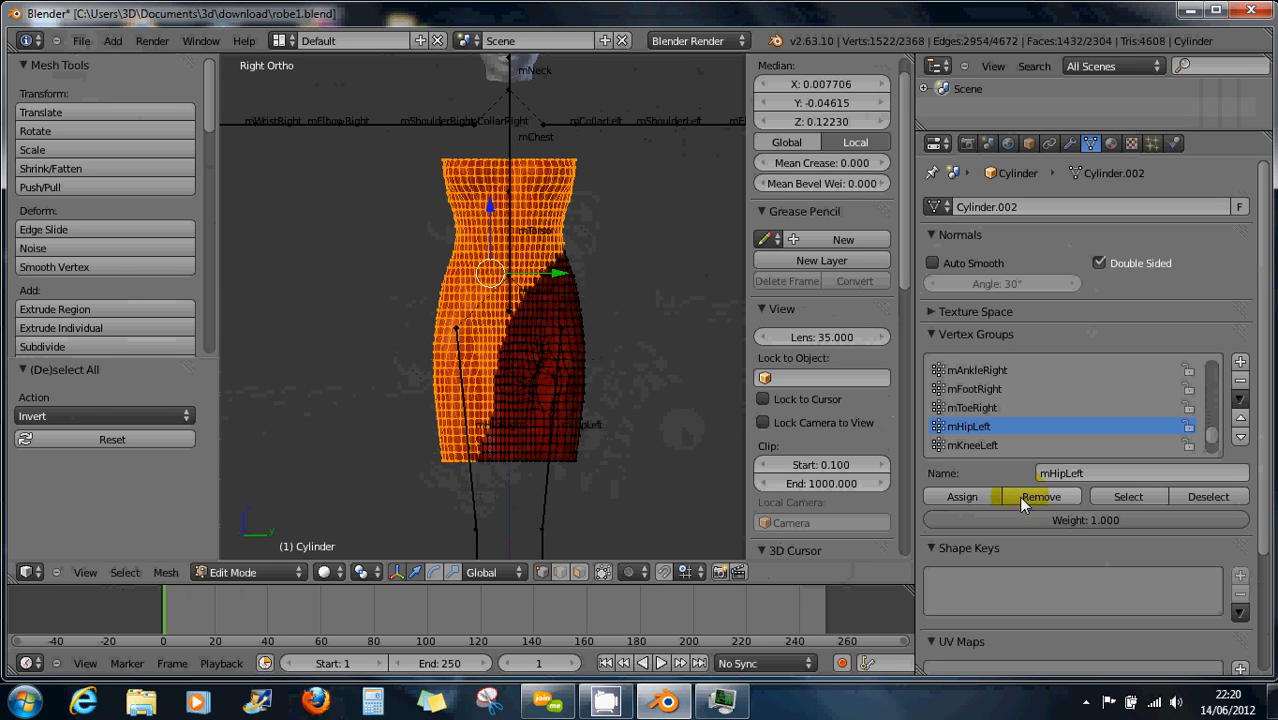
# Switch to Weight Paint mode and test the robe's deformation by rotating the mHipLeft bone about global Y and global X, cancelling each rotation
pyautogui.click(230, 572)
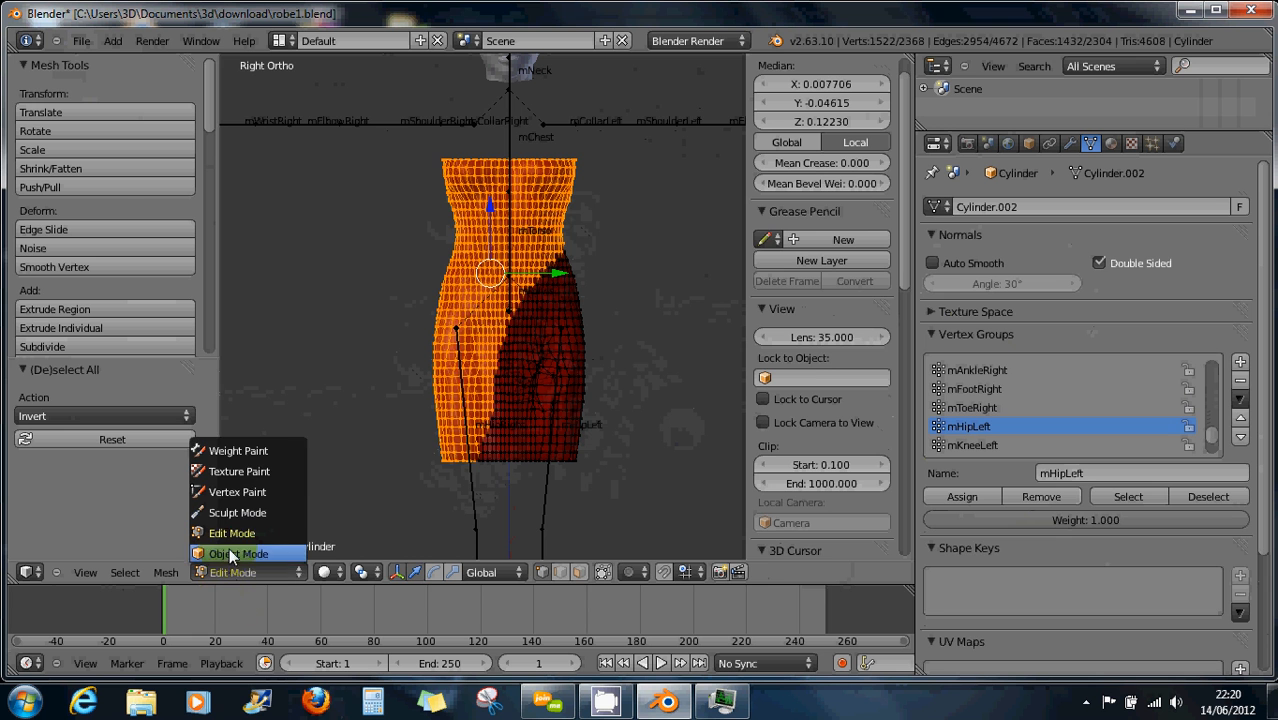
pyautogui.click(238, 451)
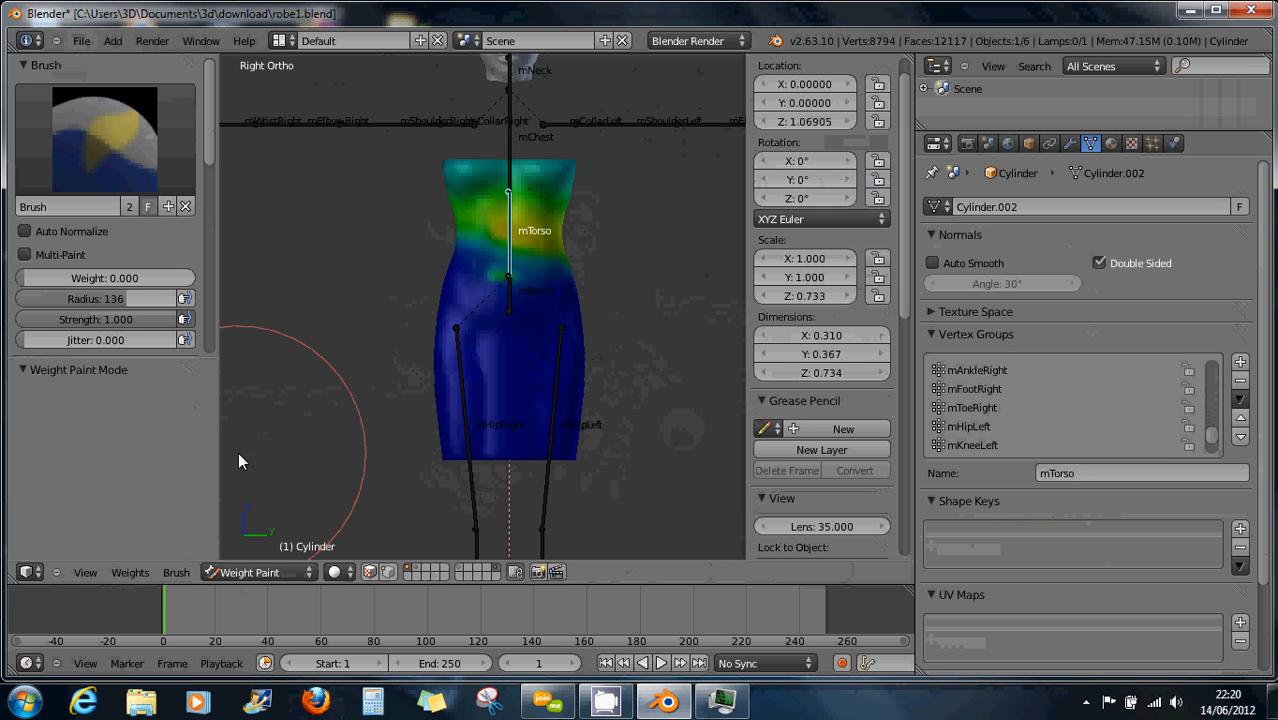
pyautogui.rightClick(552, 414)
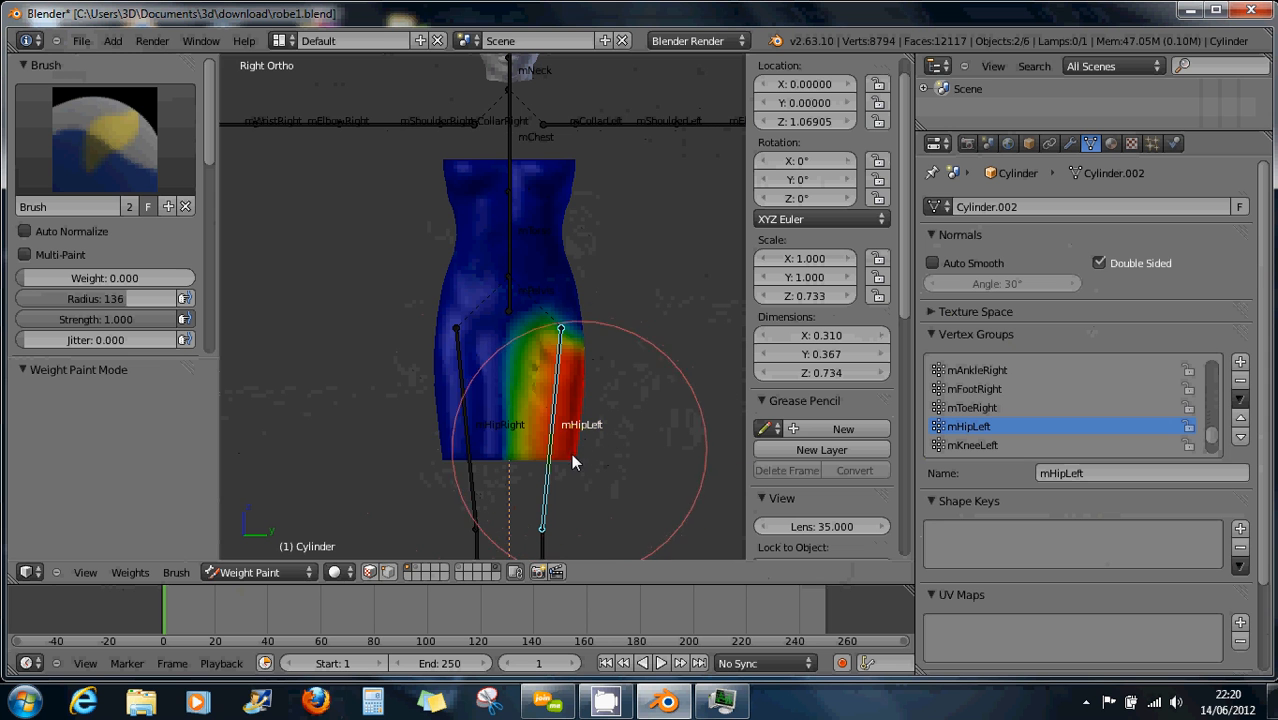
pyautogui.press('r')
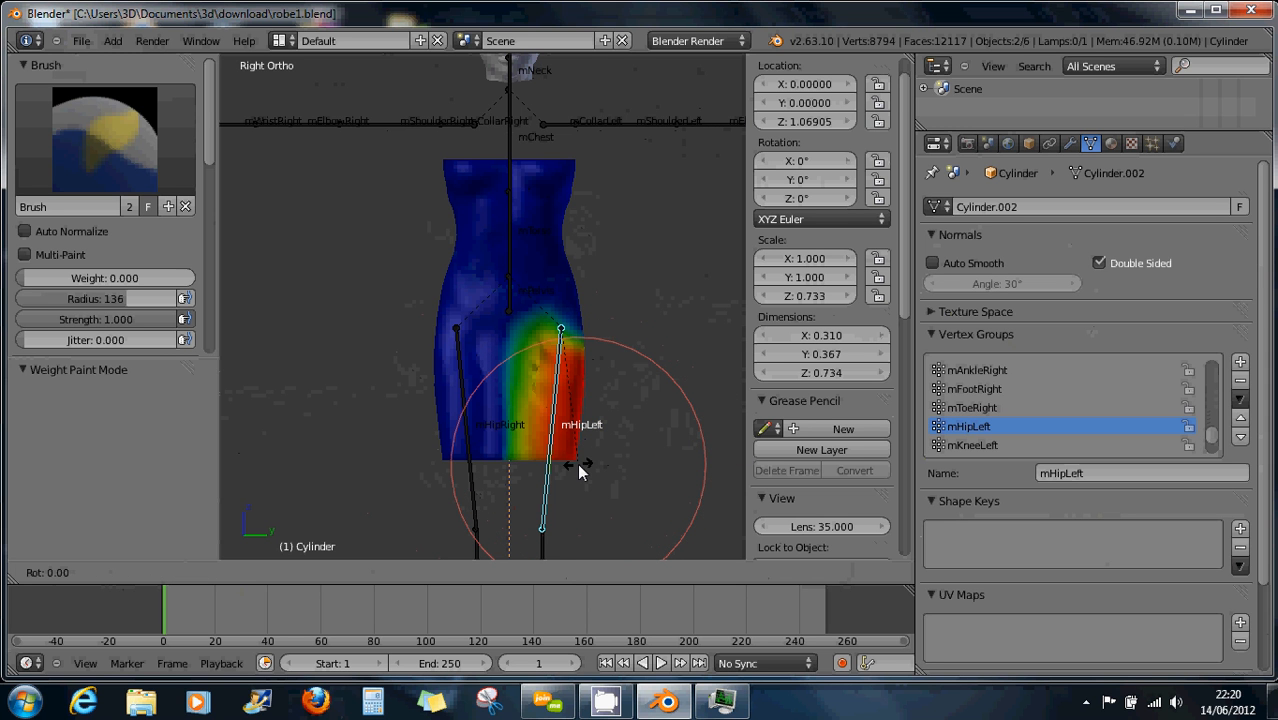
pyautogui.press('y')
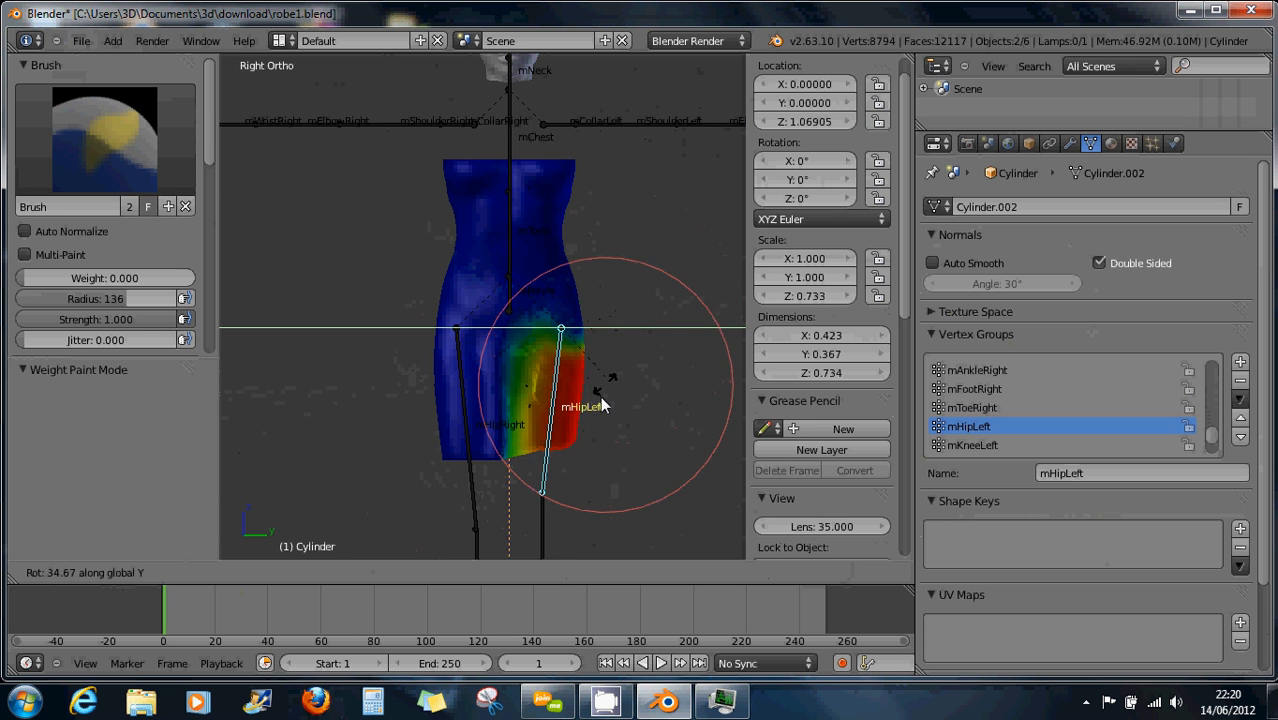
pyautogui.rightClick(600, 333)
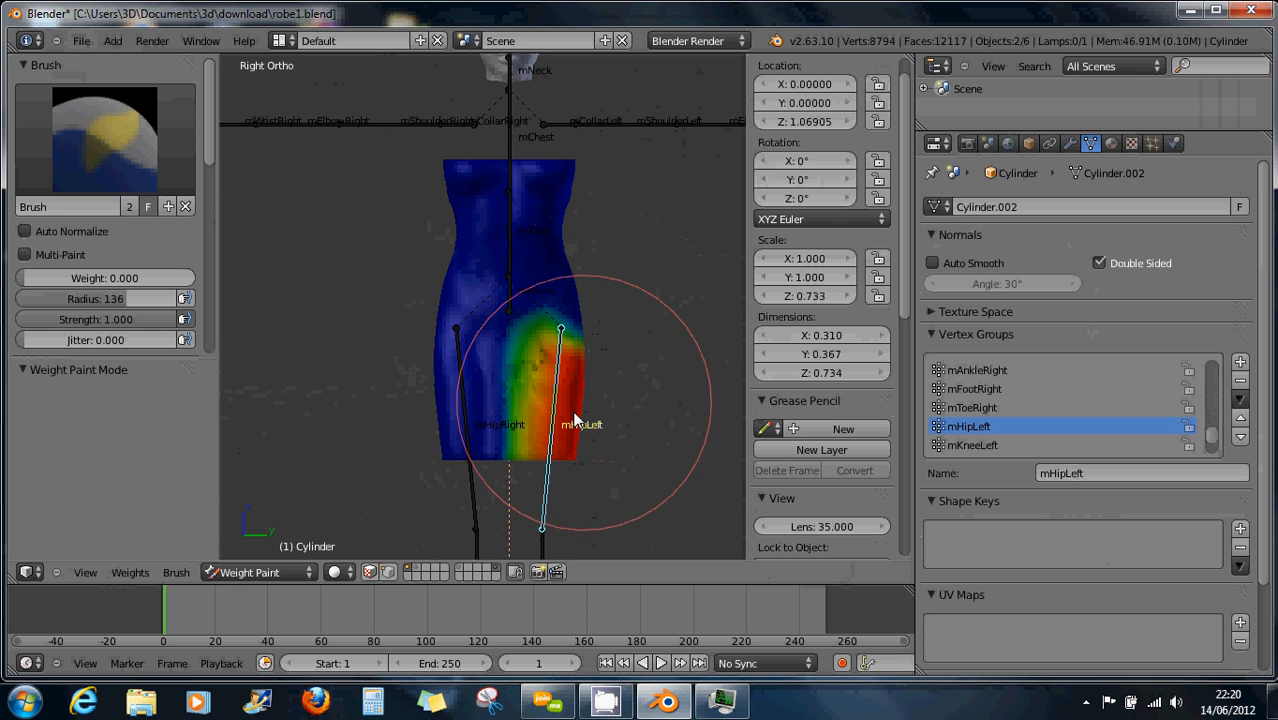
pyautogui.press('r')
pyautogui.press('x')
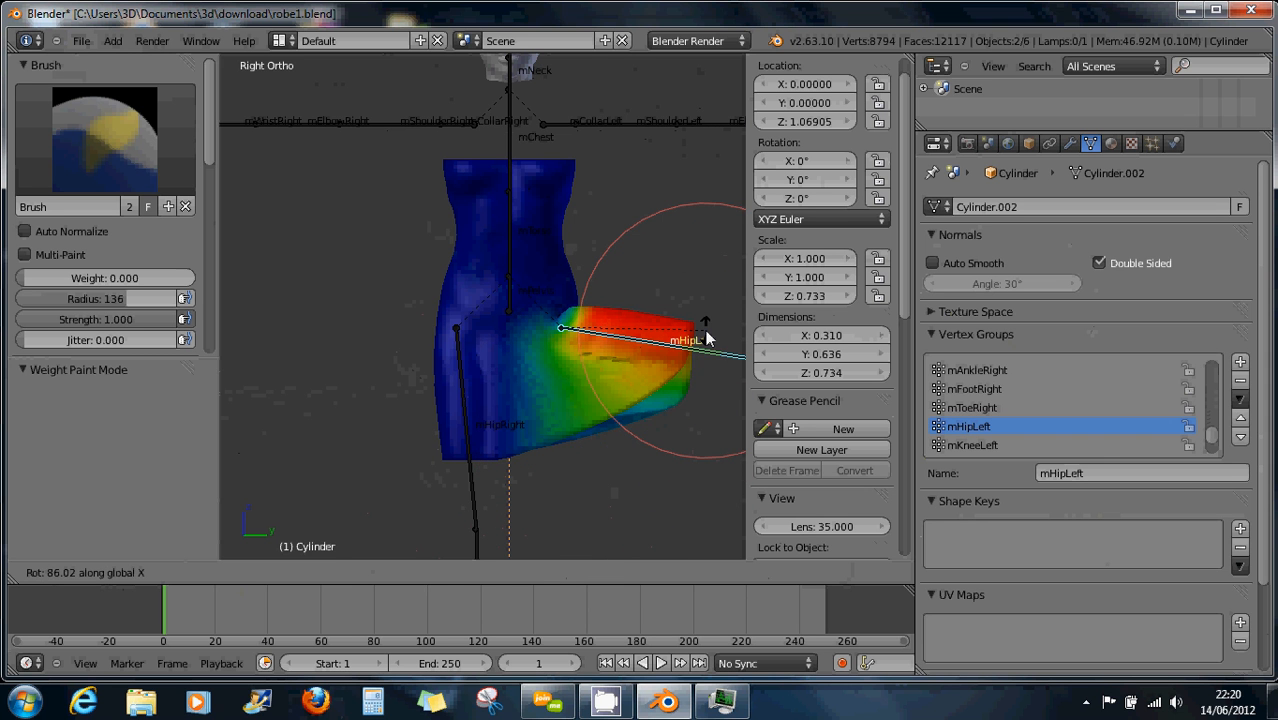
pyautogui.rightClick(702, 336)
# Test the mHipRight bone's influence on the robe by rotating it about global Y, and restore its rest position
pyautogui.rightClick(467, 420)
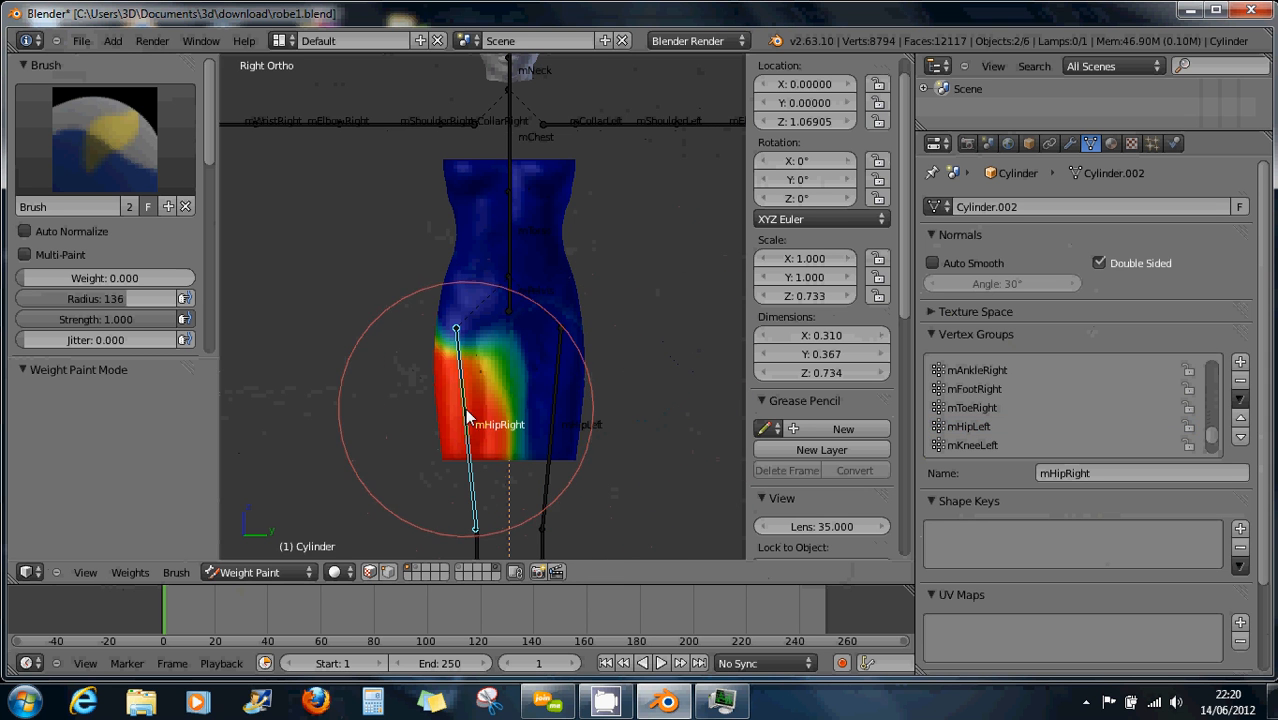
pyautogui.press('r')
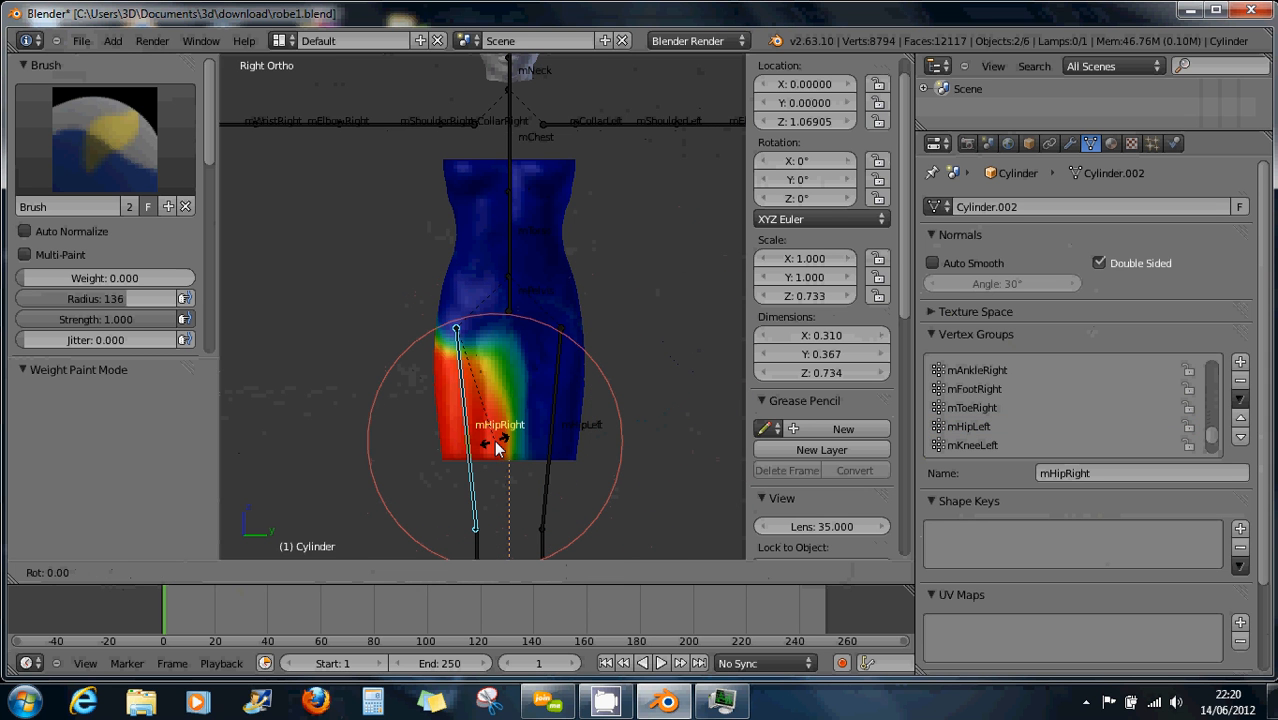
pyautogui.press('y')
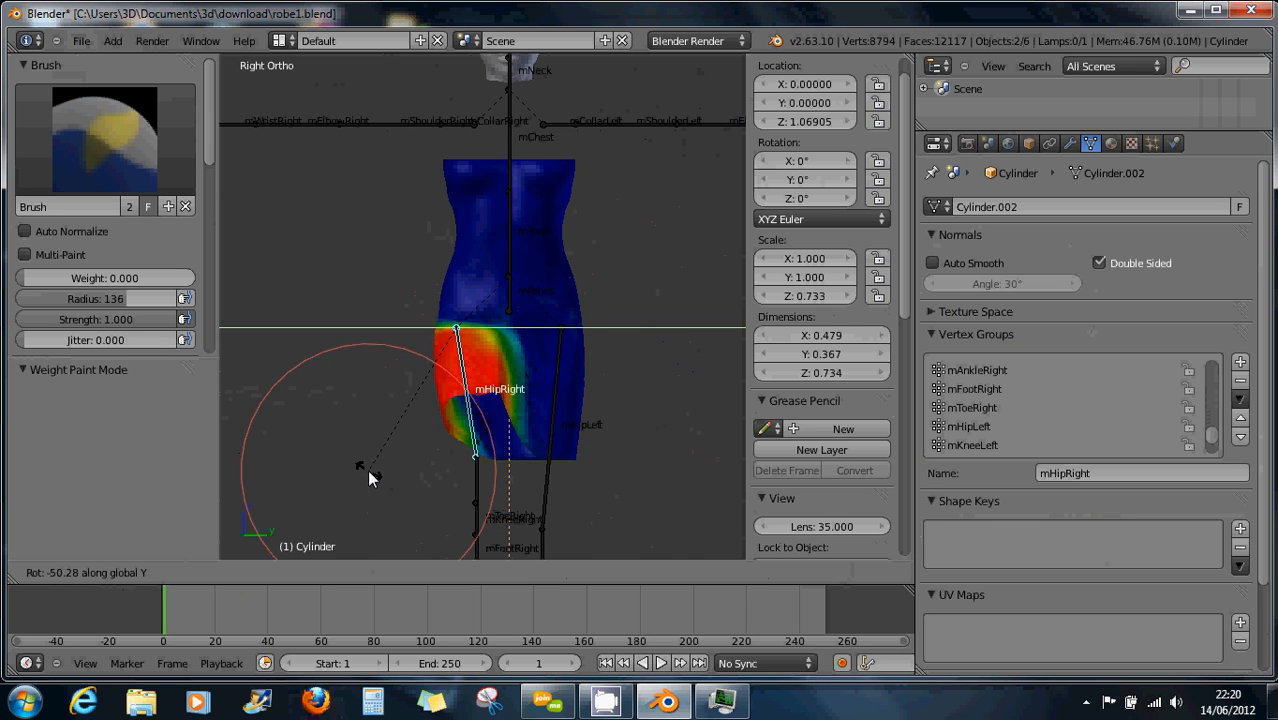
pyautogui.click(613, 443)
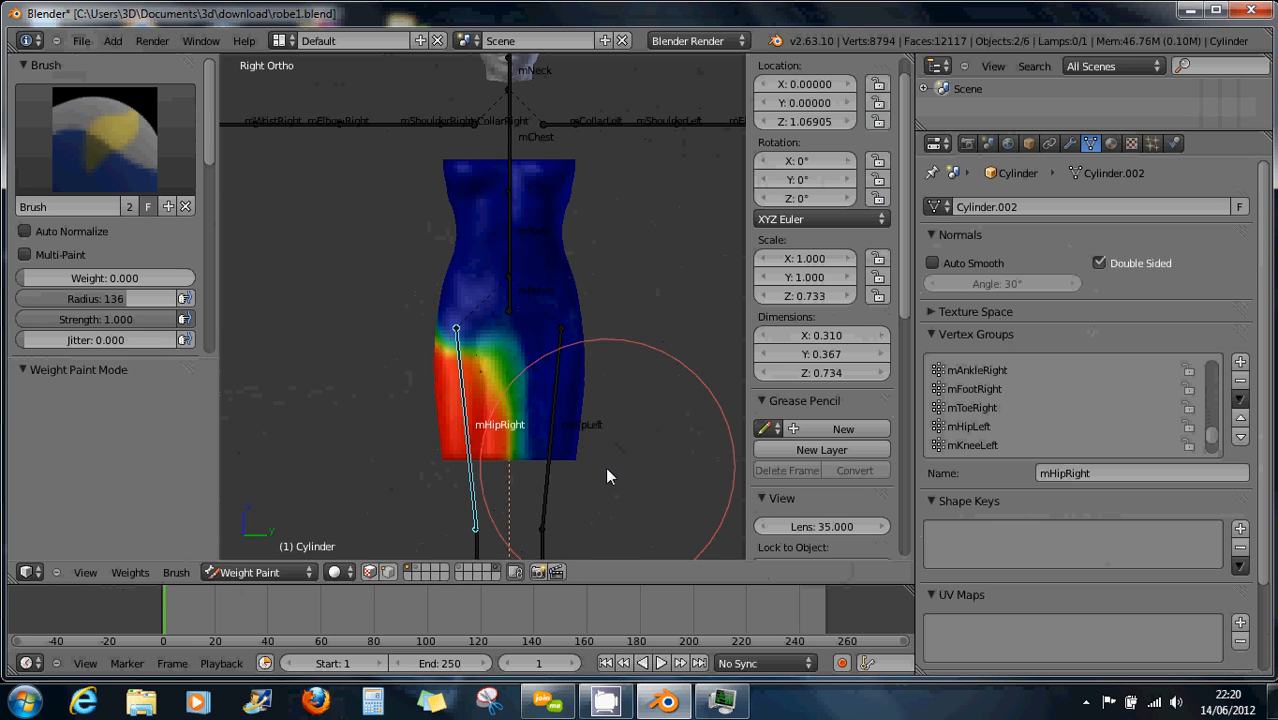
# Make the mHipRight group active and paint weight 0.000 over the robe's lower centre and mHipLeft side to trim its influence
pyautogui.scroll(4, 548, 458)
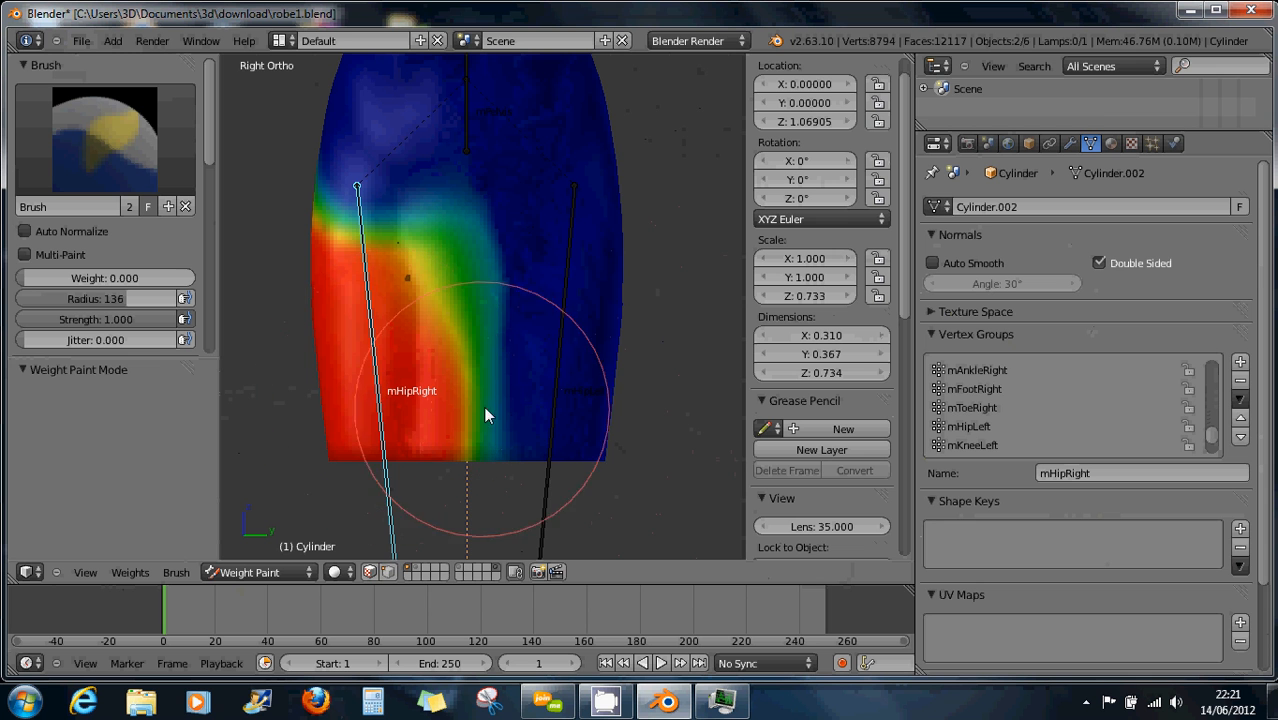
pyautogui.rightClick(560, 372)
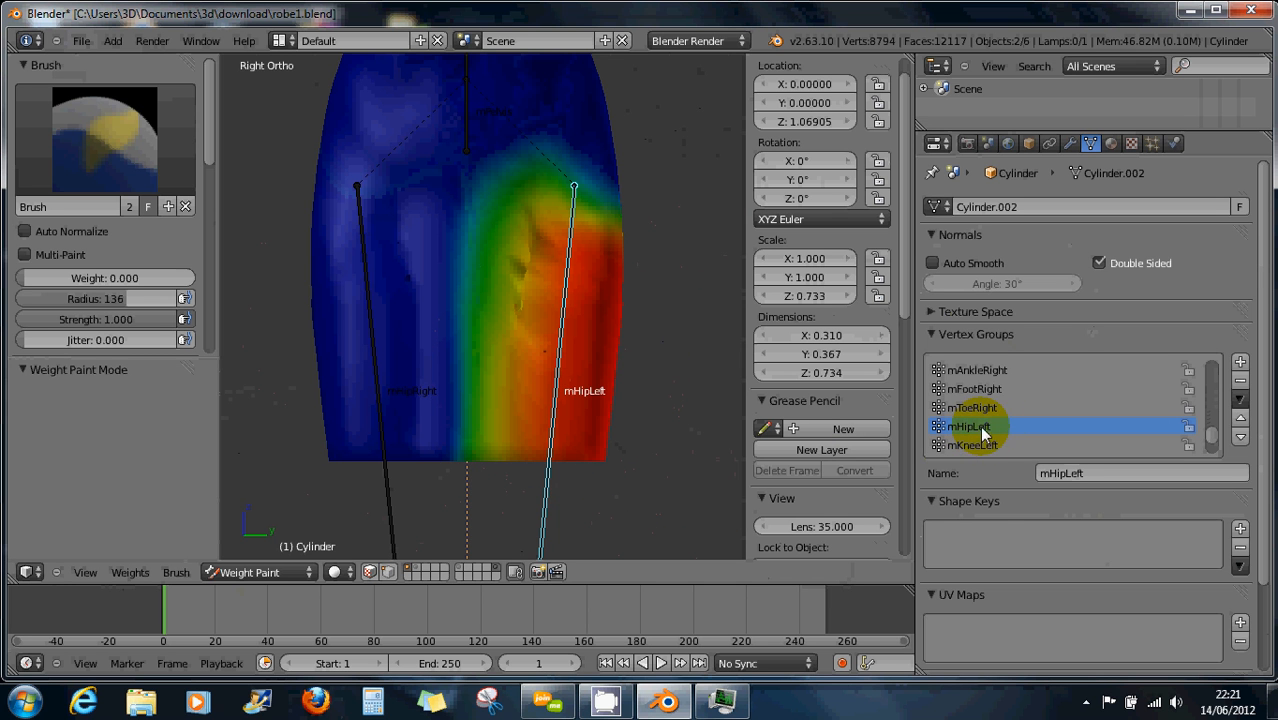
pyautogui.rightClick(386, 389)
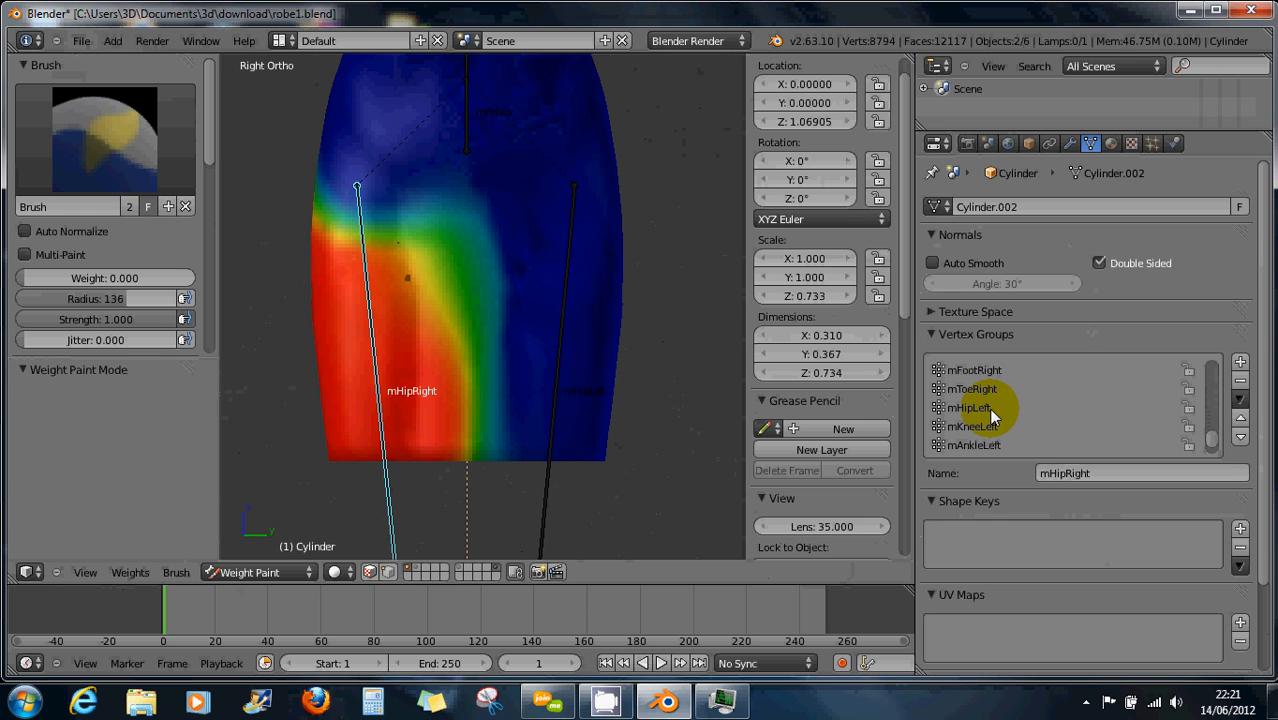
pyautogui.scroll(5, 988, 407)
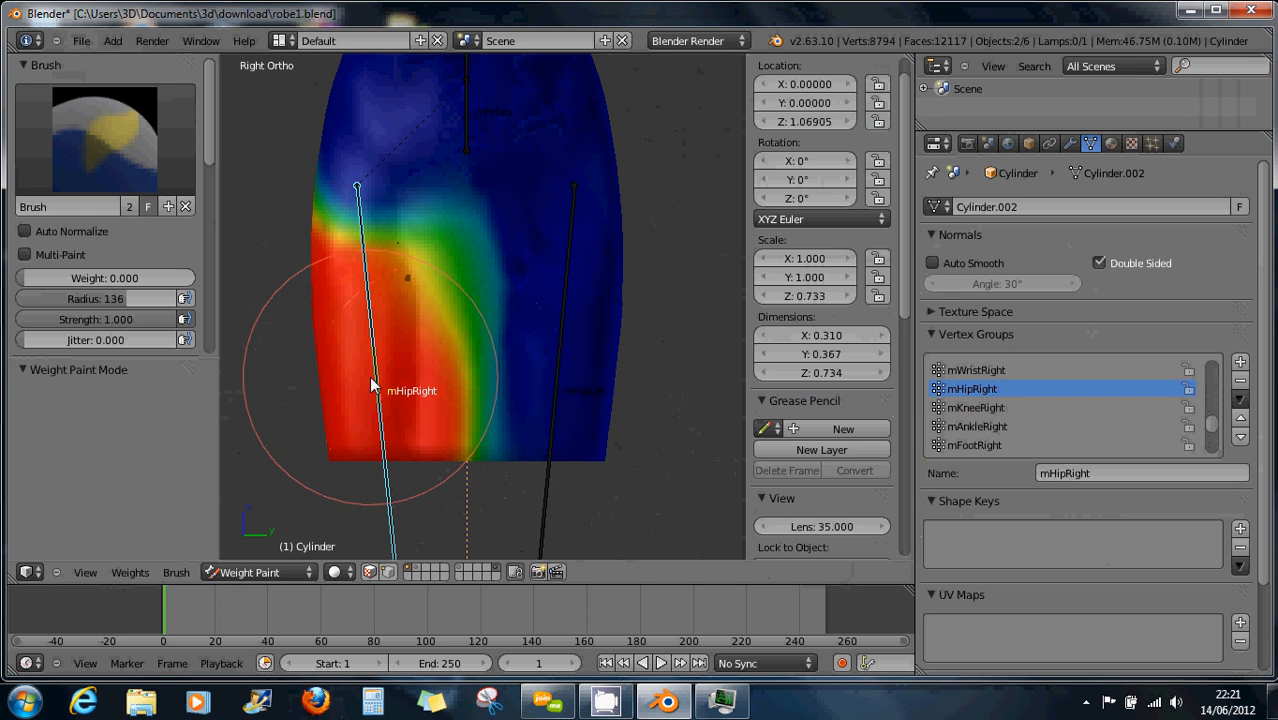
pyautogui.click(1033, 393)
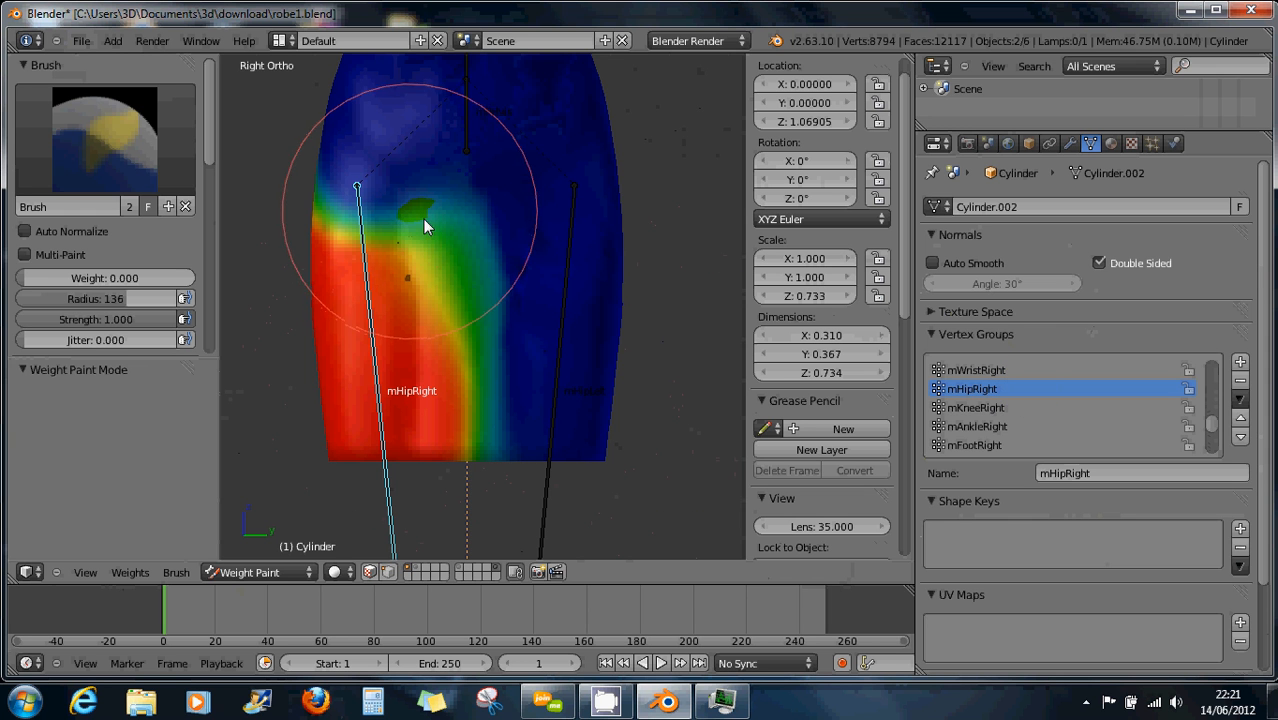
pyautogui.click(50, 278)
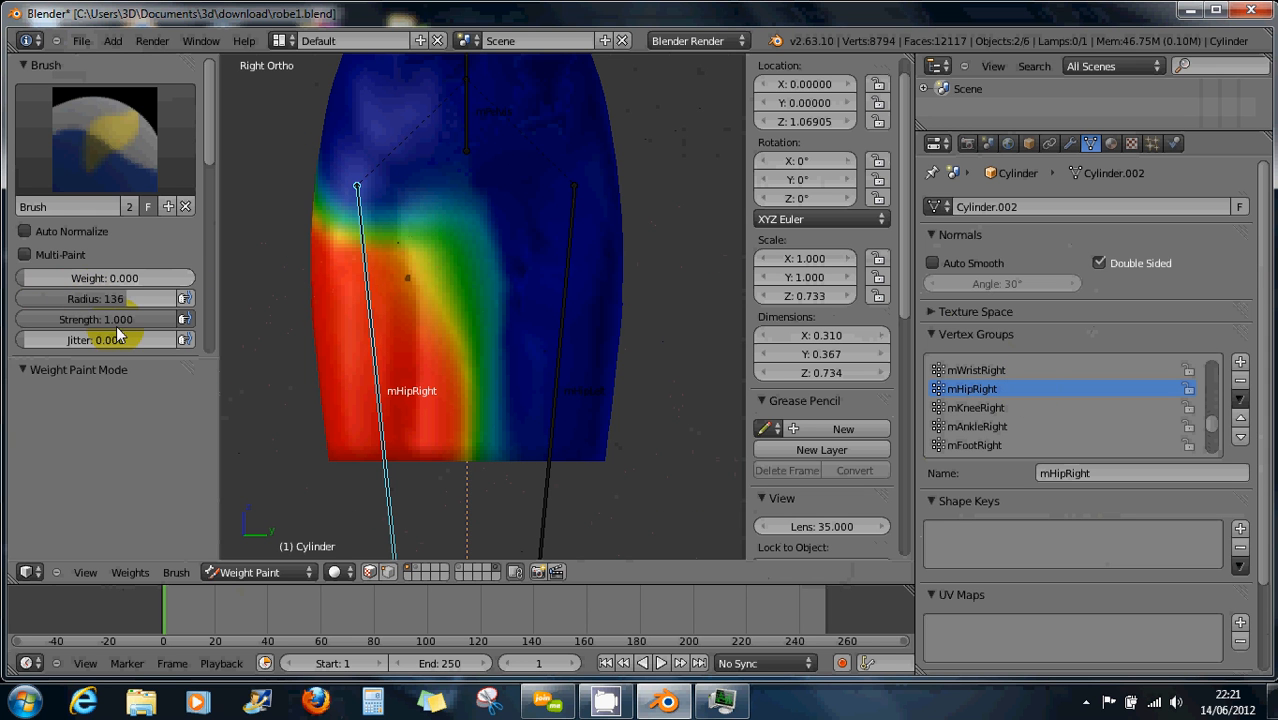
pyautogui.moveTo(448, 201)
pyautogui.mouseDown()
pyautogui.moveTo(513, 277)
pyautogui.moveTo(542, 379)
pyautogui.moveTo(620, 450)
pyautogui.mouseUp()
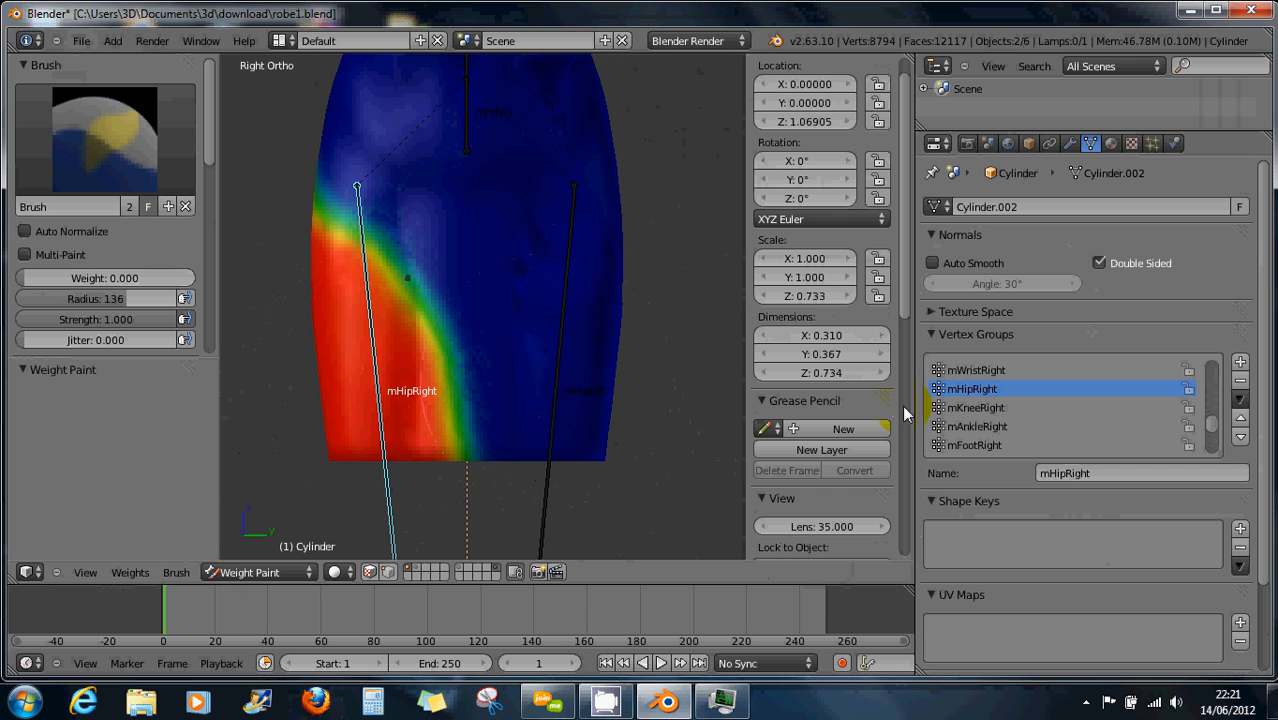
pyautogui.click(957, 396)
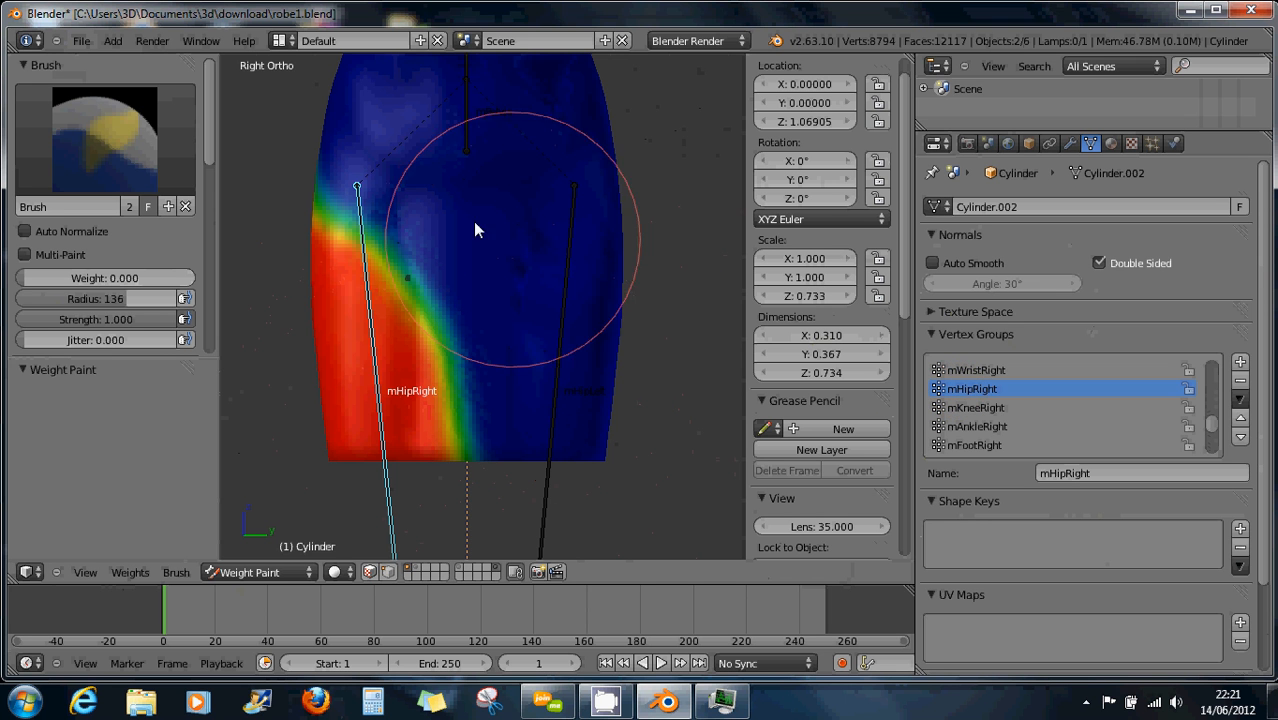
pyautogui.scroll(-3, 474, 312)
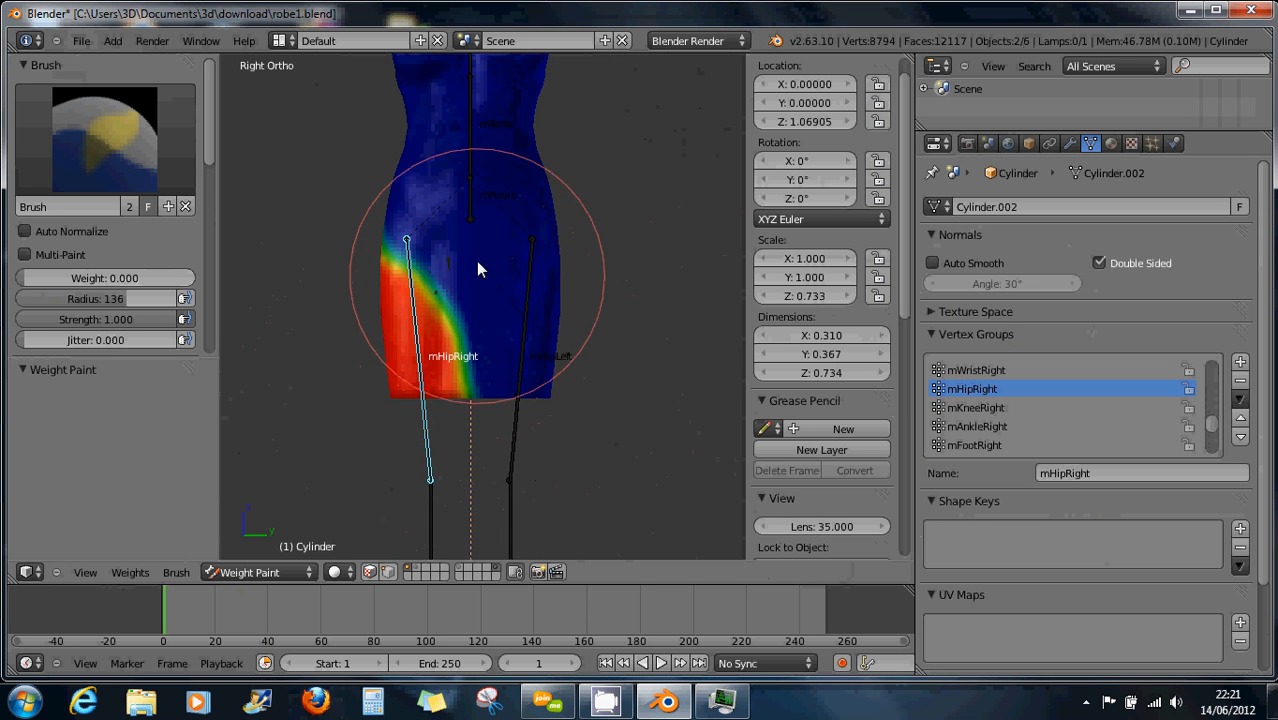
pyautogui.keyDown('shift'); pyautogui.moveTo(475, 264); pyautogui.dragTo(456, 389, button='middle'); pyautogui.keyUp('shift')
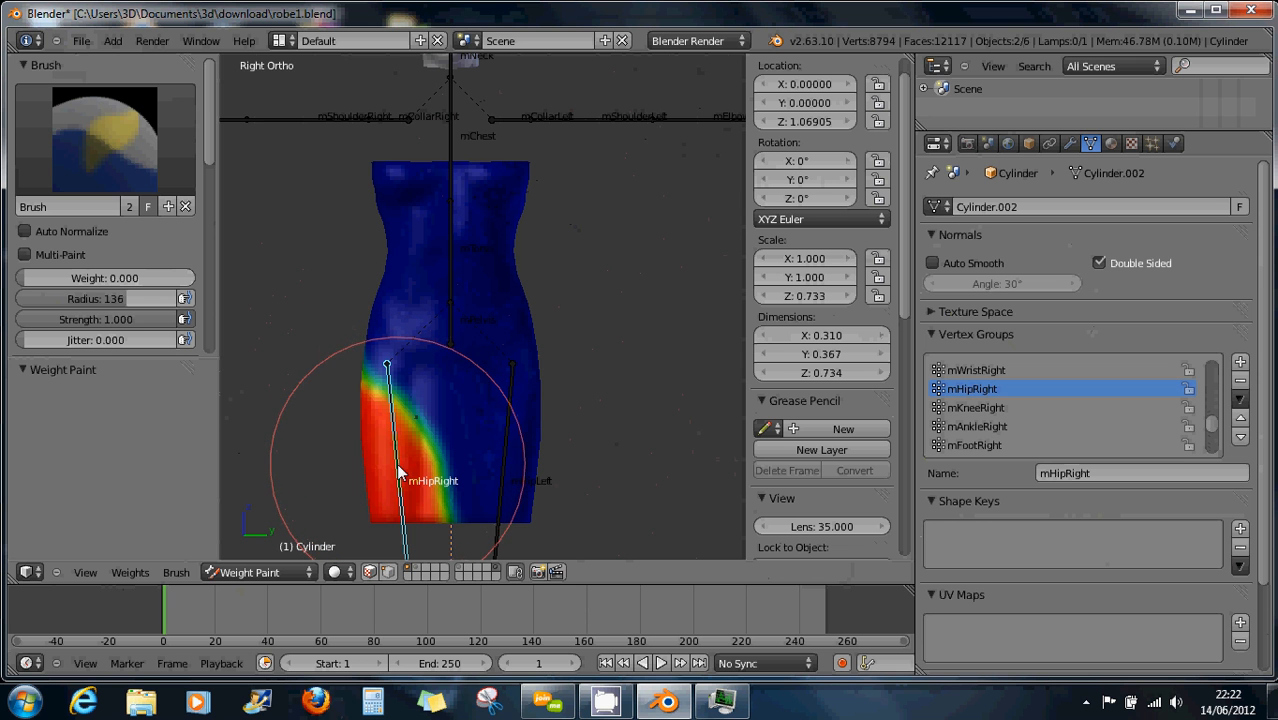
# Return to Edit Mode, clear the selection and select all vertices in the mHipRight vertex group
pyautogui.click(254, 578)
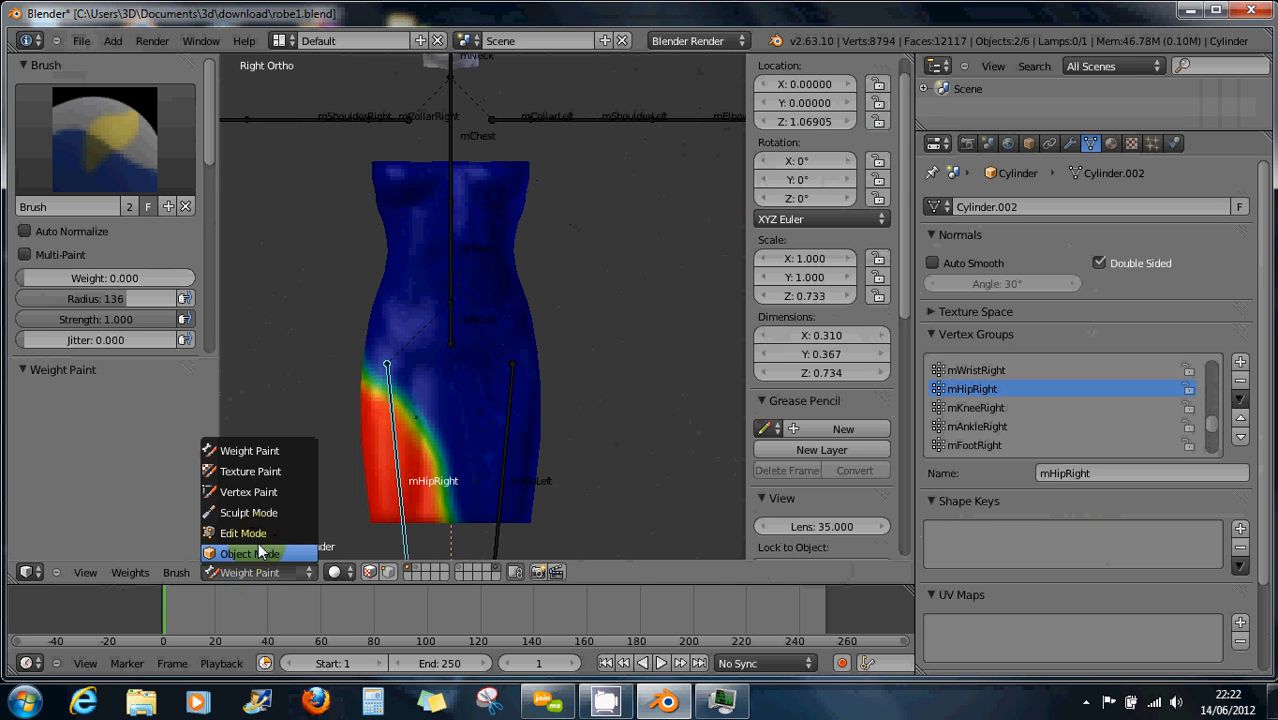
pyautogui.click(258, 541)
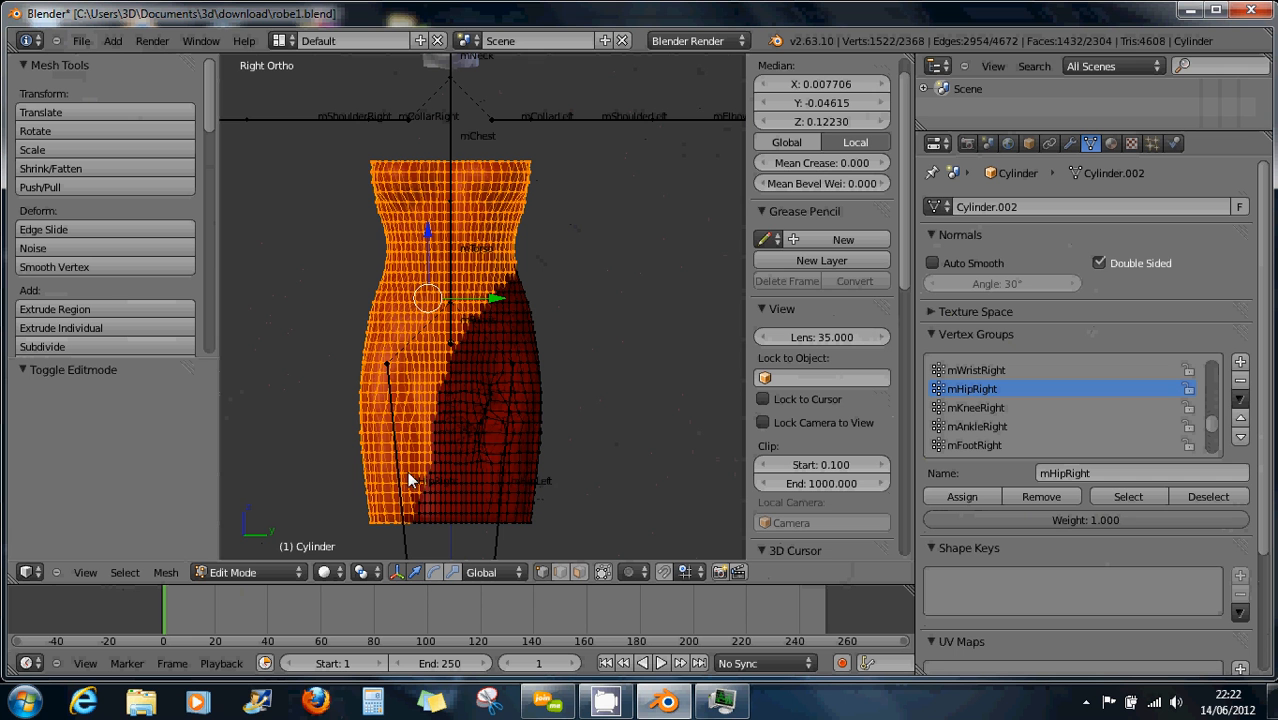
pyautogui.click(978, 407)
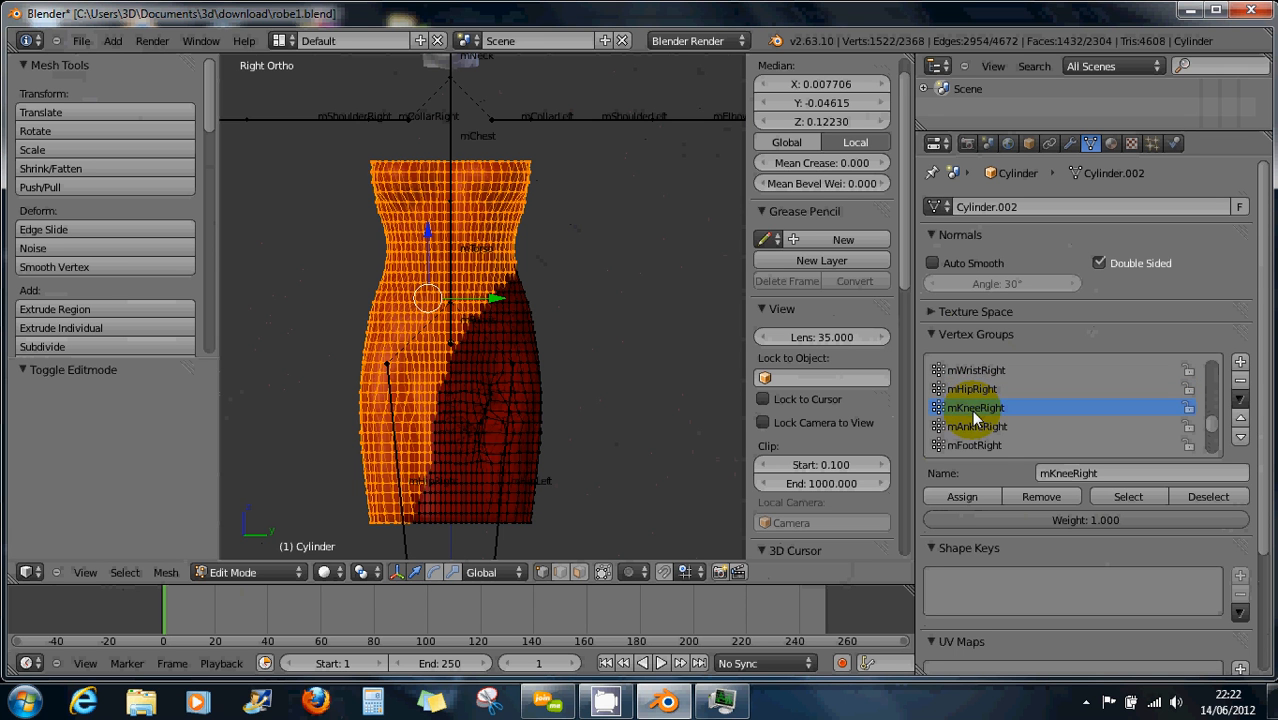
pyautogui.click(972, 389)
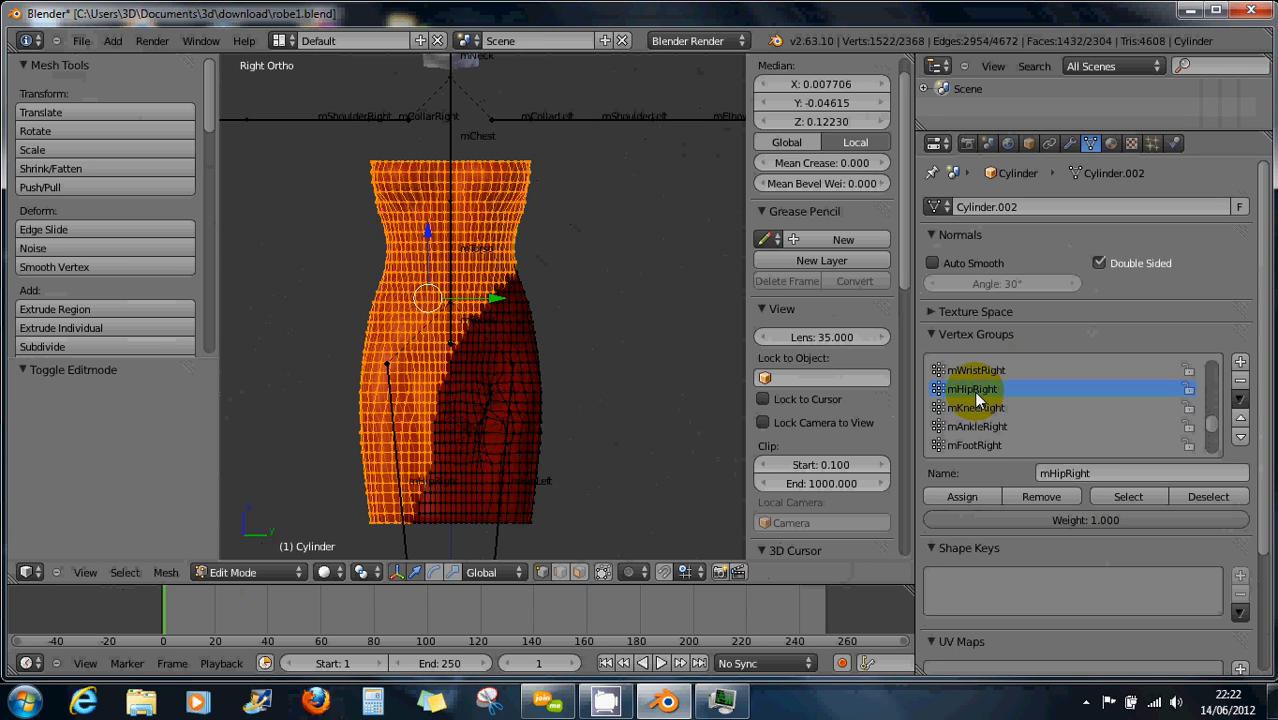
pyautogui.press('a')
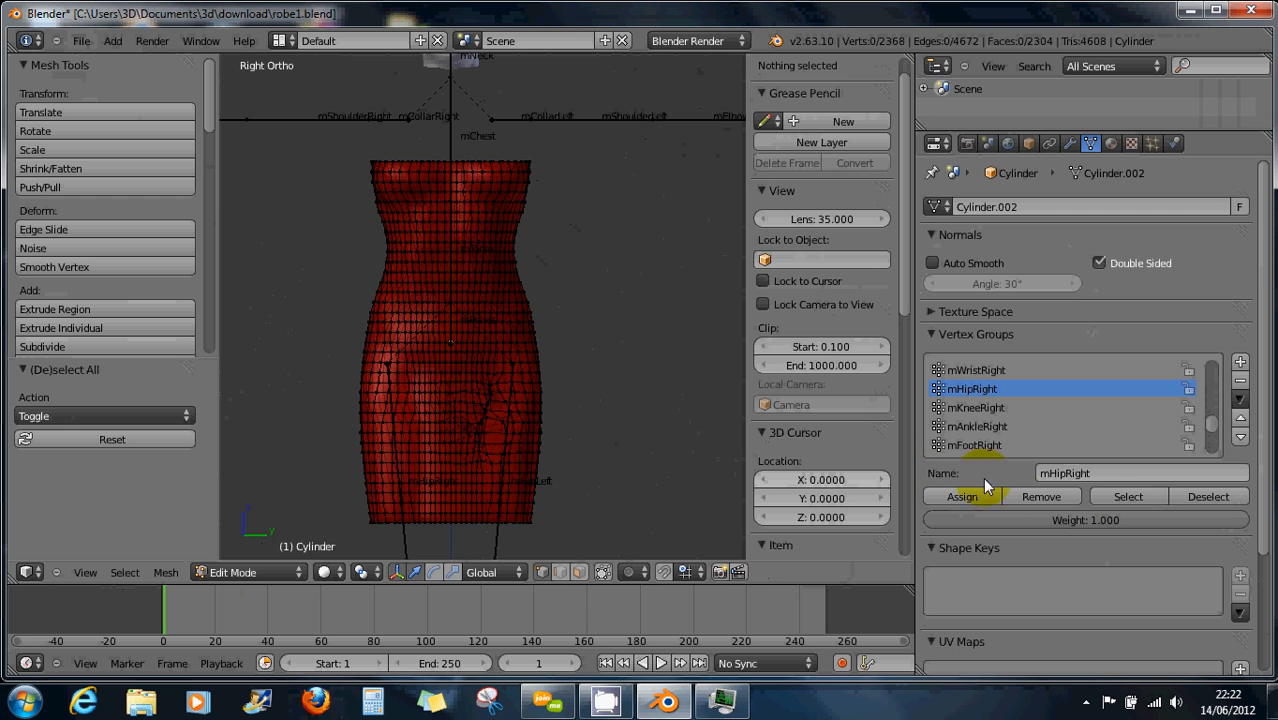
pyautogui.click(1128, 496)
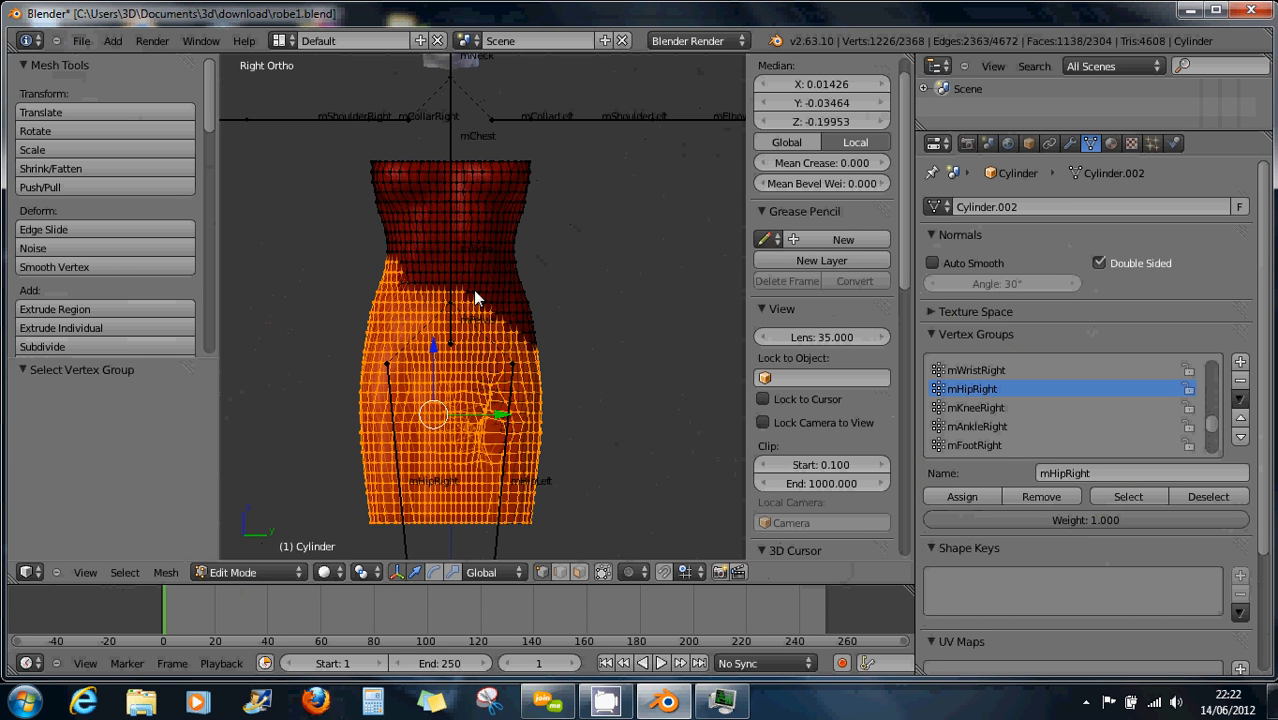
# Deselect the vertices on the mHipLeft side and along the waist, and assign the remaining ones to mHipRight at weight 1.000
pyautogui.press('c')
pyautogui.moveTo(479, 285)
pyautogui.mouseDown(button='middle')
pyautogui.moveTo(513, 386)
pyautogui.moveTo(531, 510)
pyautogui.moveTo(531, 346)
pyautogui.moveTo(511, 496)
pyautogui.moveTo(500, 360)
pyautogui.moveTo(456, 285)
pyautogui.moveTo(371, 257)
pyautogui.moveTo(556, 180)
pyautogui.moveTo(428, 172)
pyautogui.mouseUp(button='middle')
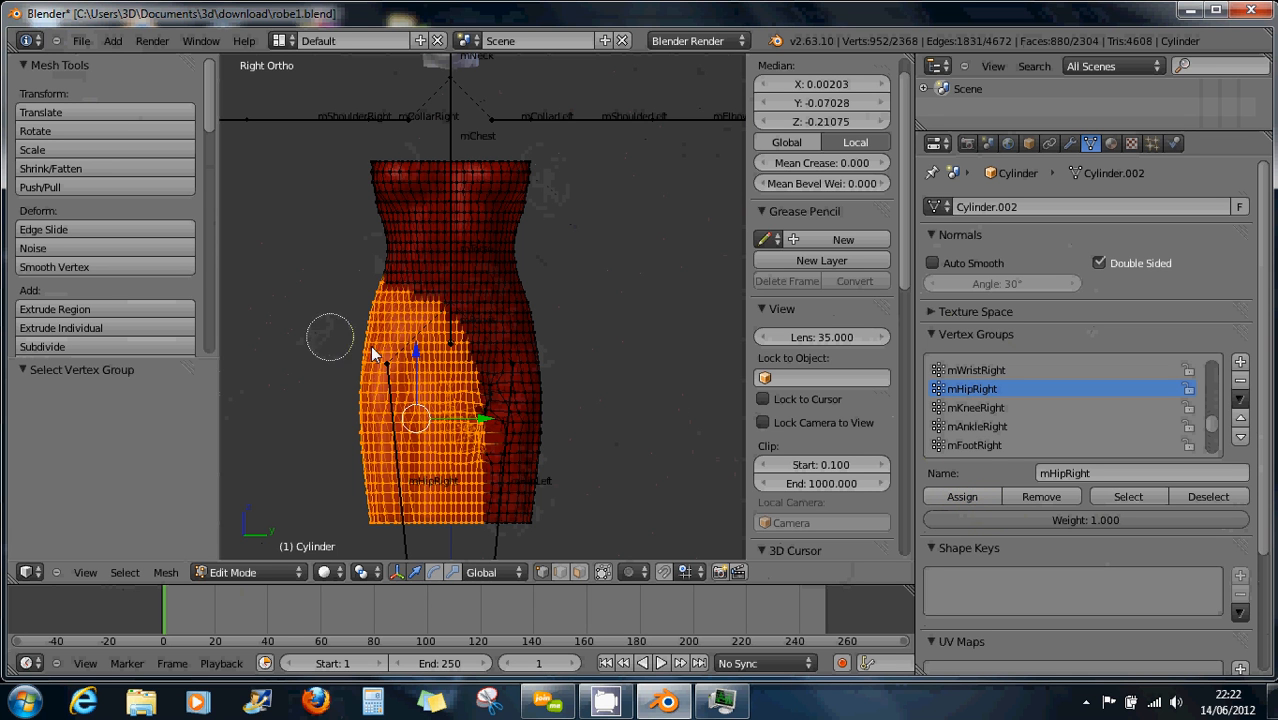
pyautogui.click(990, 497)
pyautogui.click(963, 497)
# Switch to Weight Paint, set the brush weight to 0.500, and paint the upper edge of the mHipRight area
pyautogui.click(268, 573)
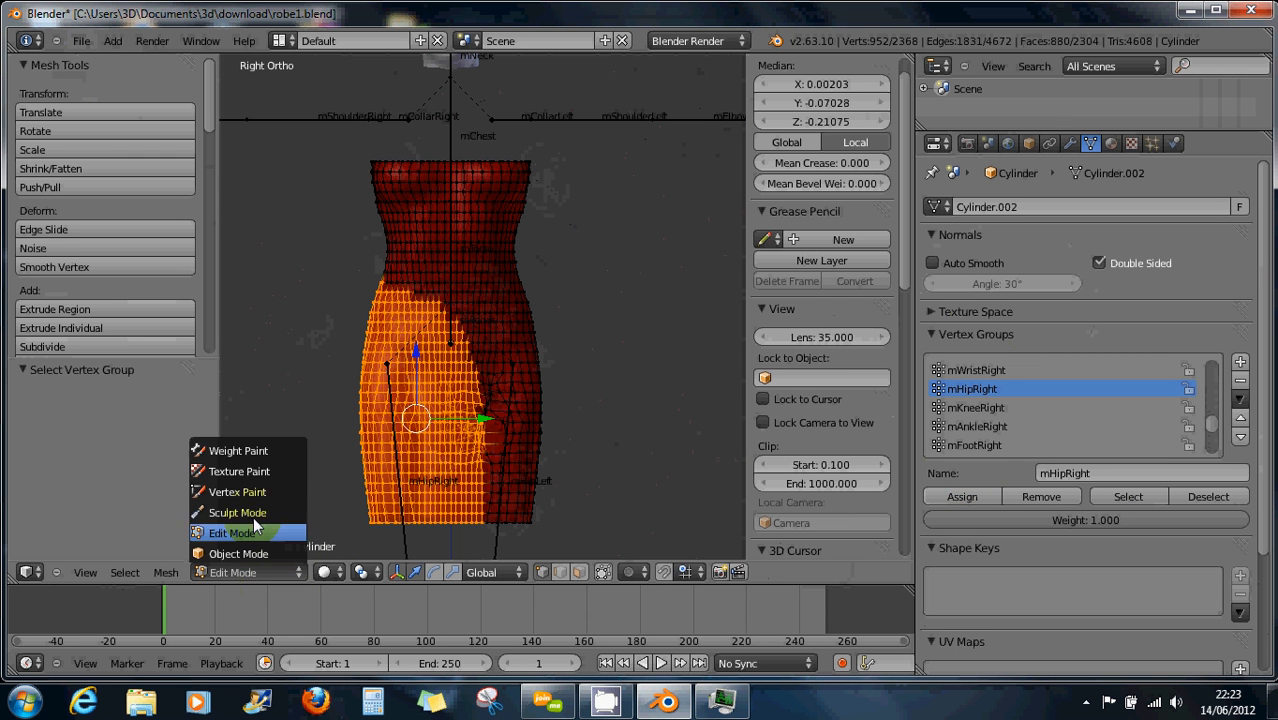
pyautogui.click(252, 453)
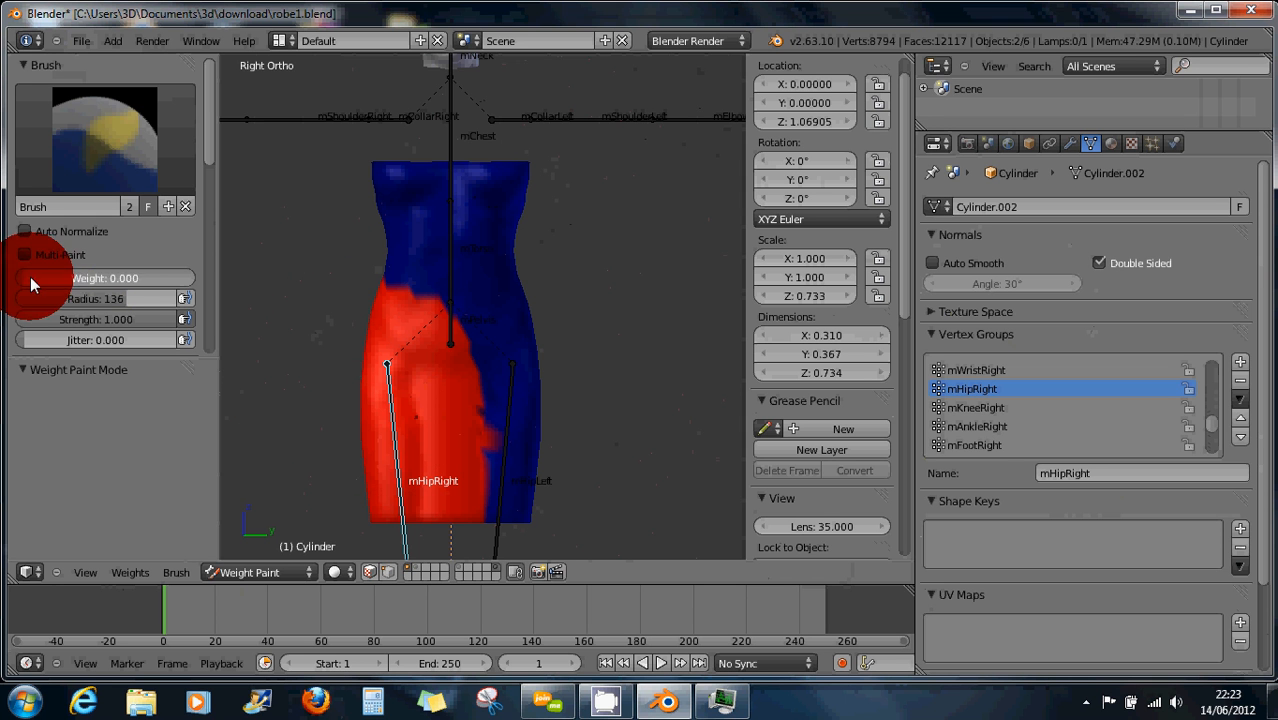
pyautogui.moveTo(30, 277); pyautogui.dragTo(118, 277)
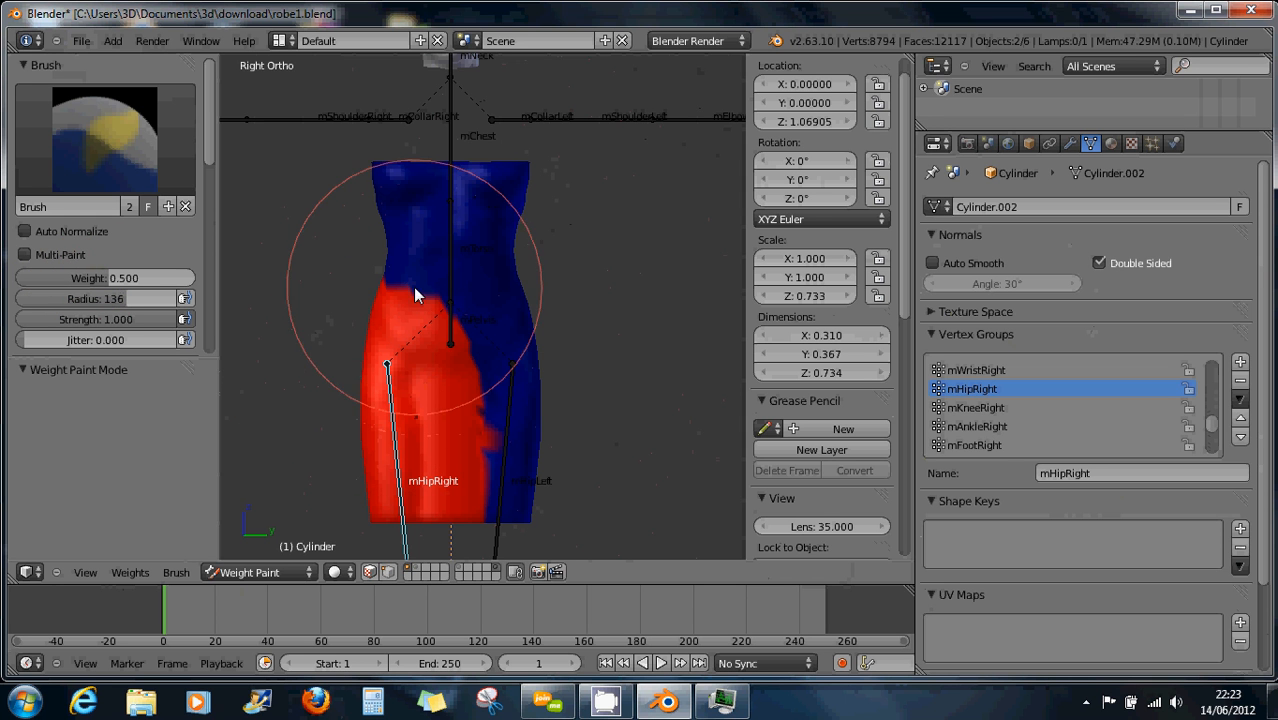
pyautogui.scroll(5, 413, 288)
pyautogui.click(419, 316)
pyautogui.moveTo(420, 316)
pyautogui.mouseDown()
pyautogui.moveTo(487, 376)
pyautogui.moveTo(519, 455)
pyautogui.moveTo(514, 502)
pyautogui.moveTo(518, 439)
pyautogui.moveTo(564, 477)
pyautogui.moveTo(472, 490)
pyautogui.mouseUp()
pyautogui.scroll(-5, 518, 430)
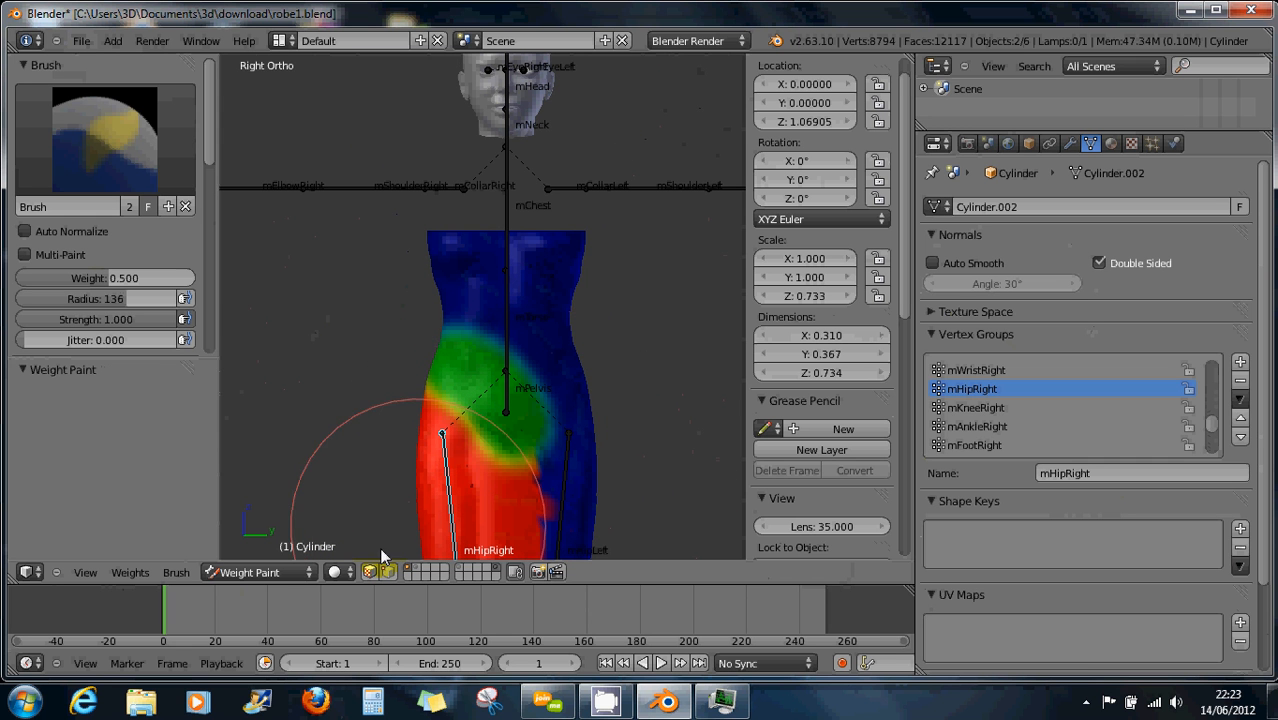
# Return to Edit Mode and deselect the outer vertices along the mHipRight bone, keeping the diagonal band from hip to central hem
pyautogui.click(276, 572)
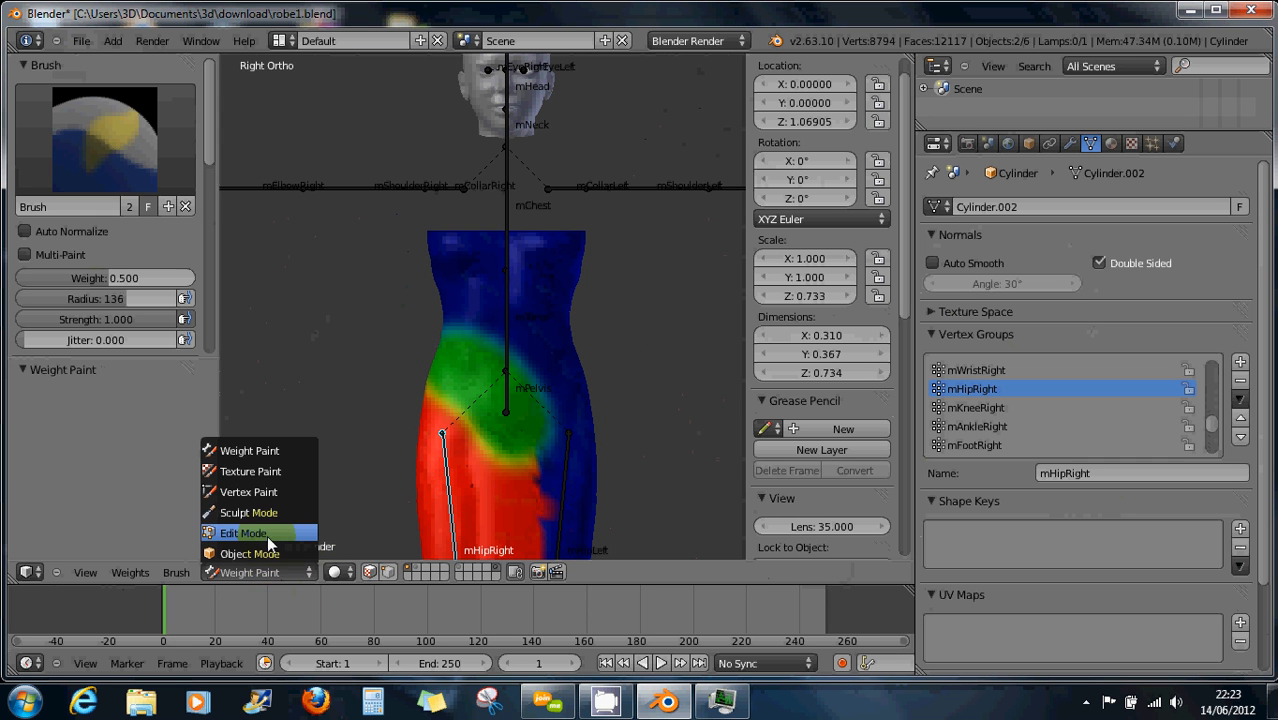
pyautogui.click(267, 535)
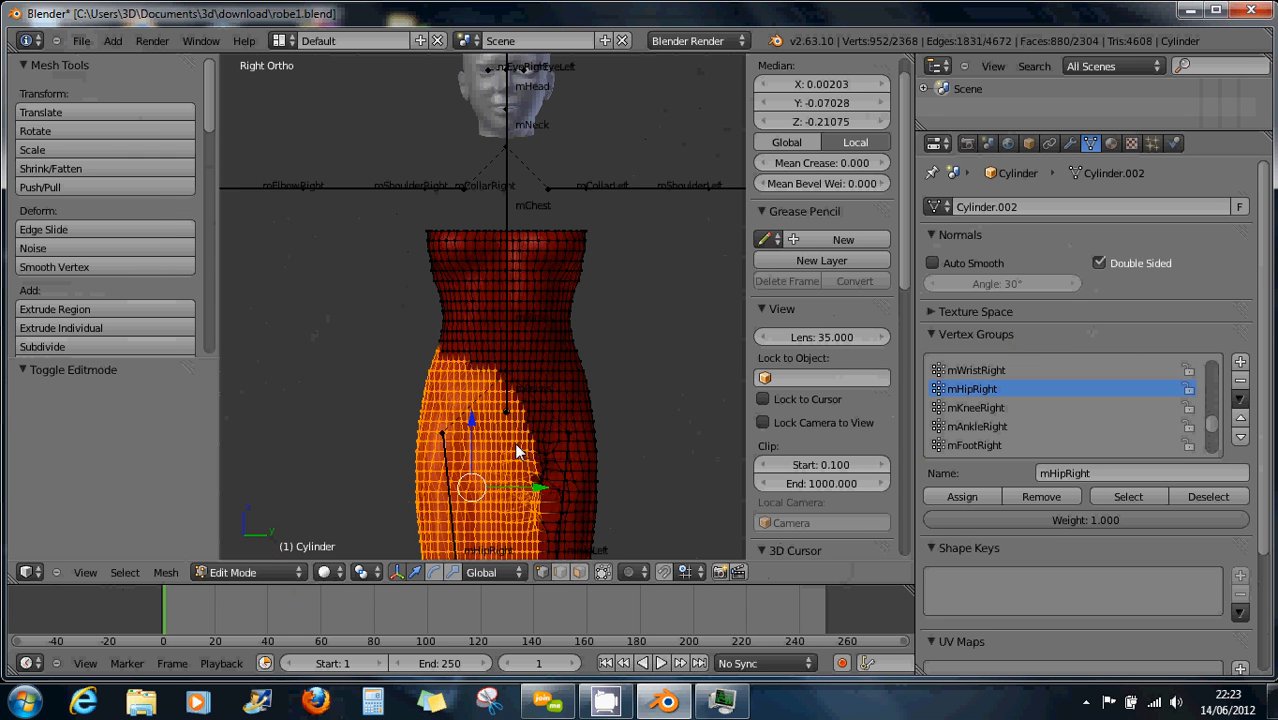
pyautogui.keyDown('shift'); pyautogui.moveTo(517, 452); pyautogui.dragTo(522, 308, button='middle'); pyautogui.keyUp('shift')
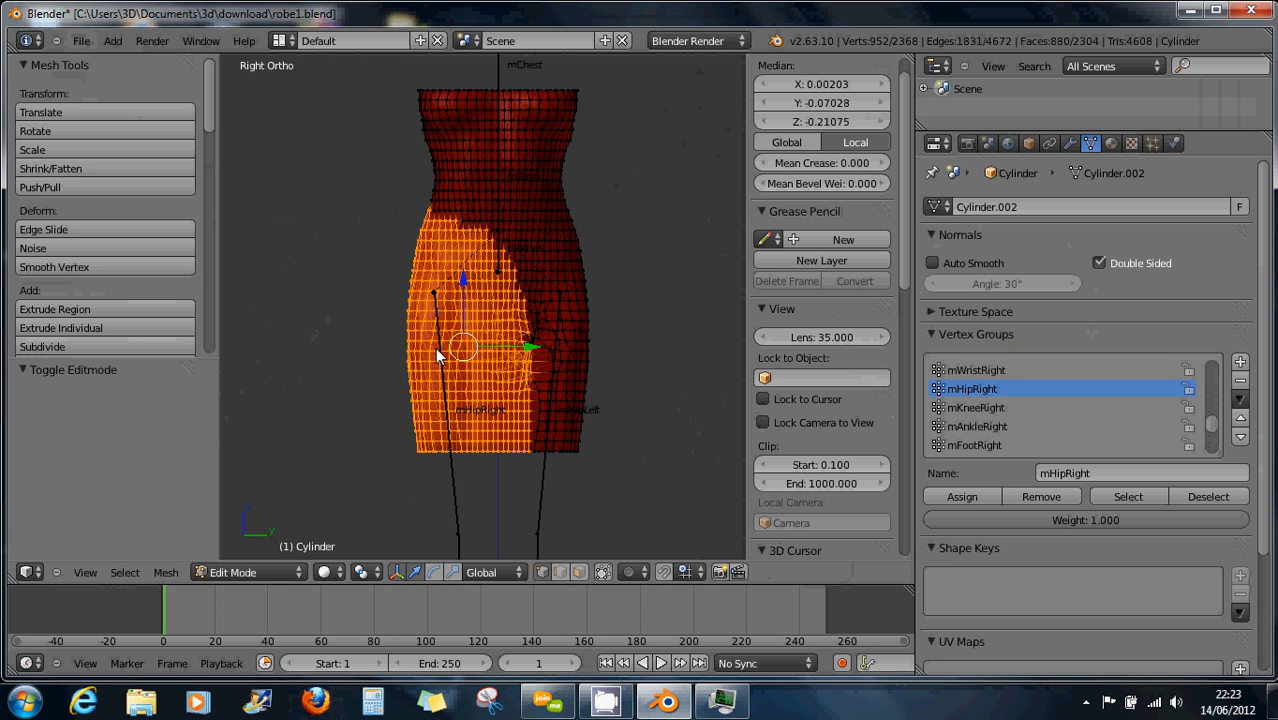
pyautogui.click(603, 572)
pyautogui.click(603, 574)
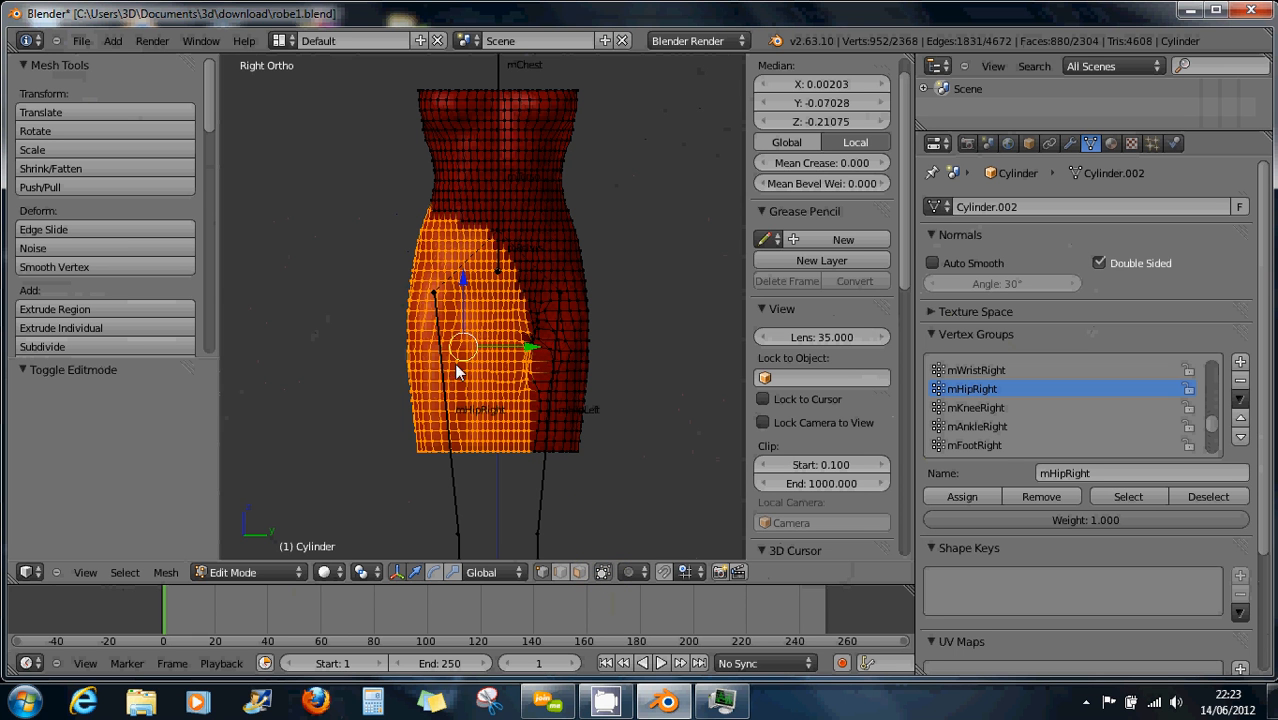
pyautogui.click(601, 573)
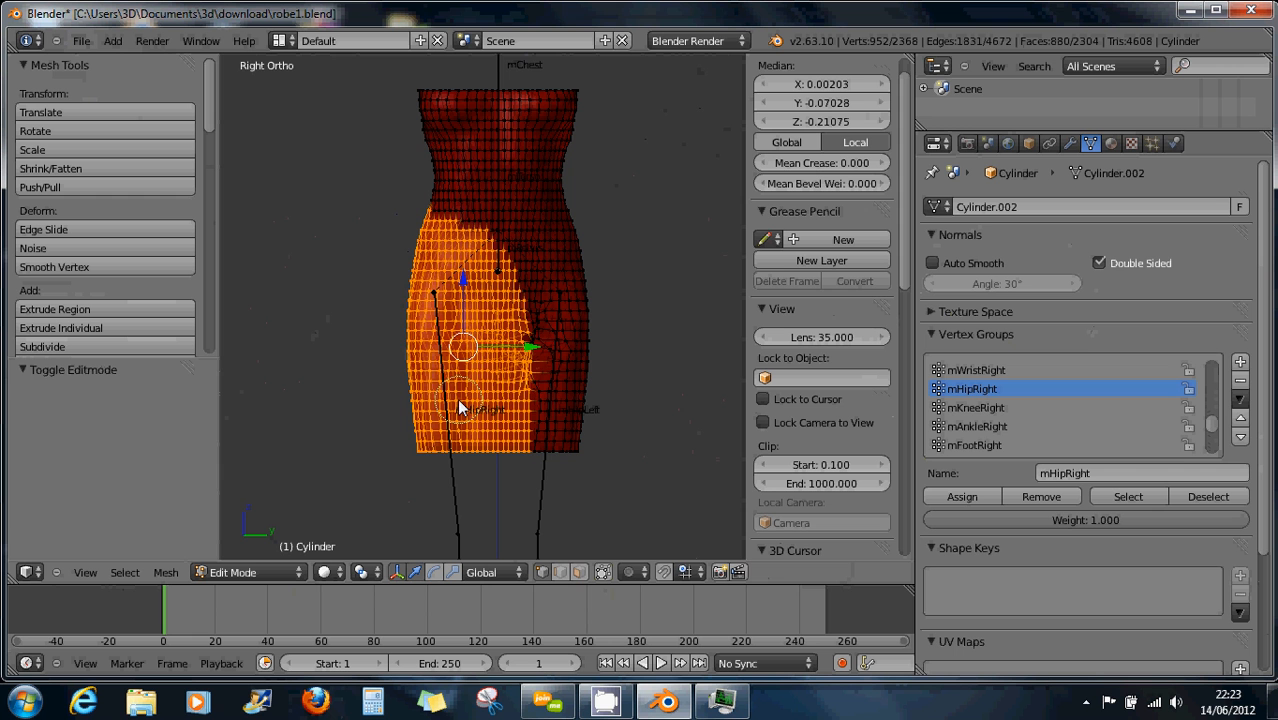
pyautogui.press('c')
pyautogui.moveTo(410, 295)
pyautogui.mouseDown(button='middle')
pyautogui.moveTo(428, 300)
pyautogui.moveTo(466, 372)
pyautogui.moveTo(474, 428)
pyautogui.moveTo(420, 385)
pyautogui.moveTo(417, 462)
pyautogui.moveTo(443, 465)
pyautogui.moveTo(448, 434)
pyautogui.moveTo(479, 470)
pyautogui.moveTo(480, 452)
pyautogui.moveTo(474, 487)
pyautogui.mouseUp(button='middle')
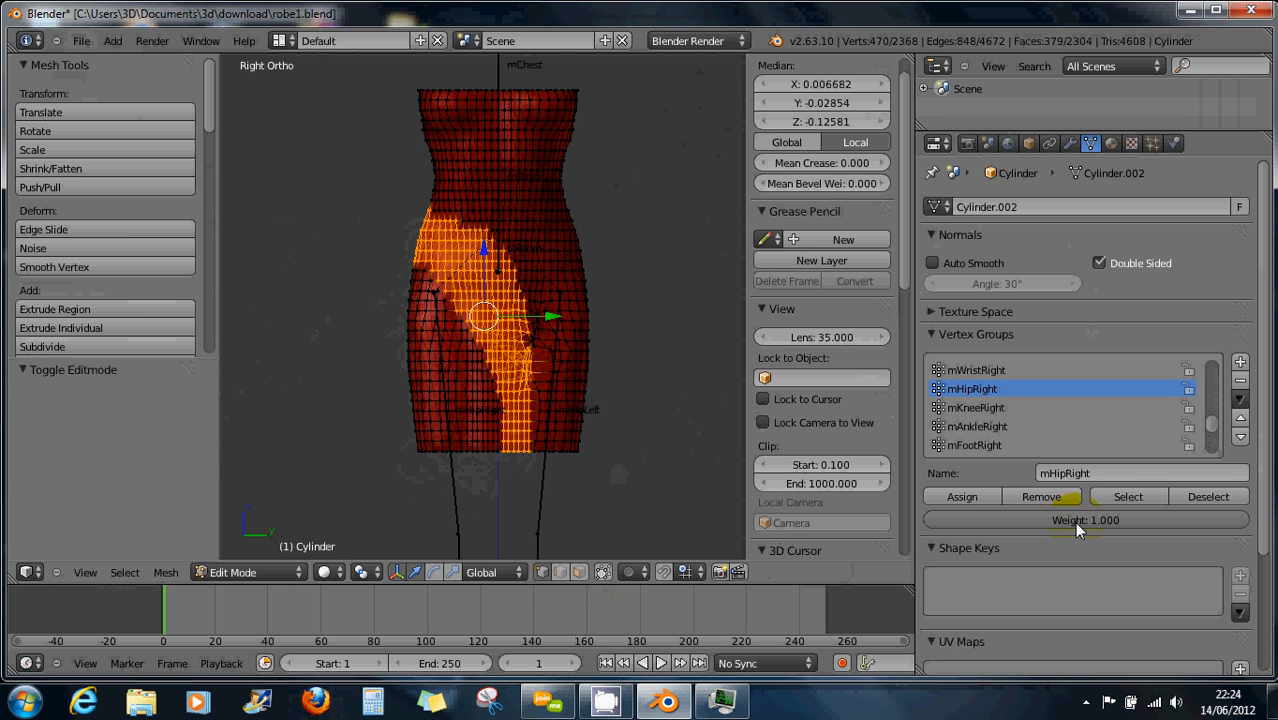
pyautogui.rightClick(700, 470)
# Assign the selected diagonal band of vertices to the mHipRight group at weight 0.500
pyautogui.click(1041, 518)
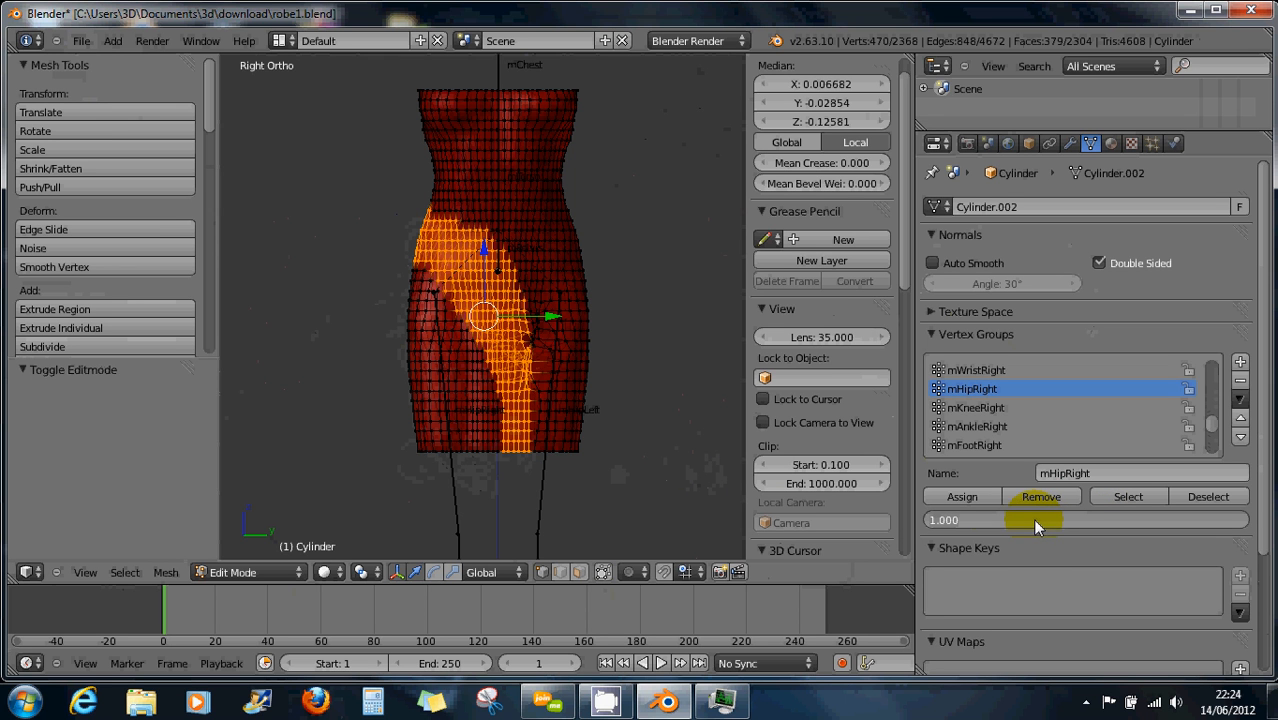
pyautogui.write('0.5')
pyautogui.click(975, 496)
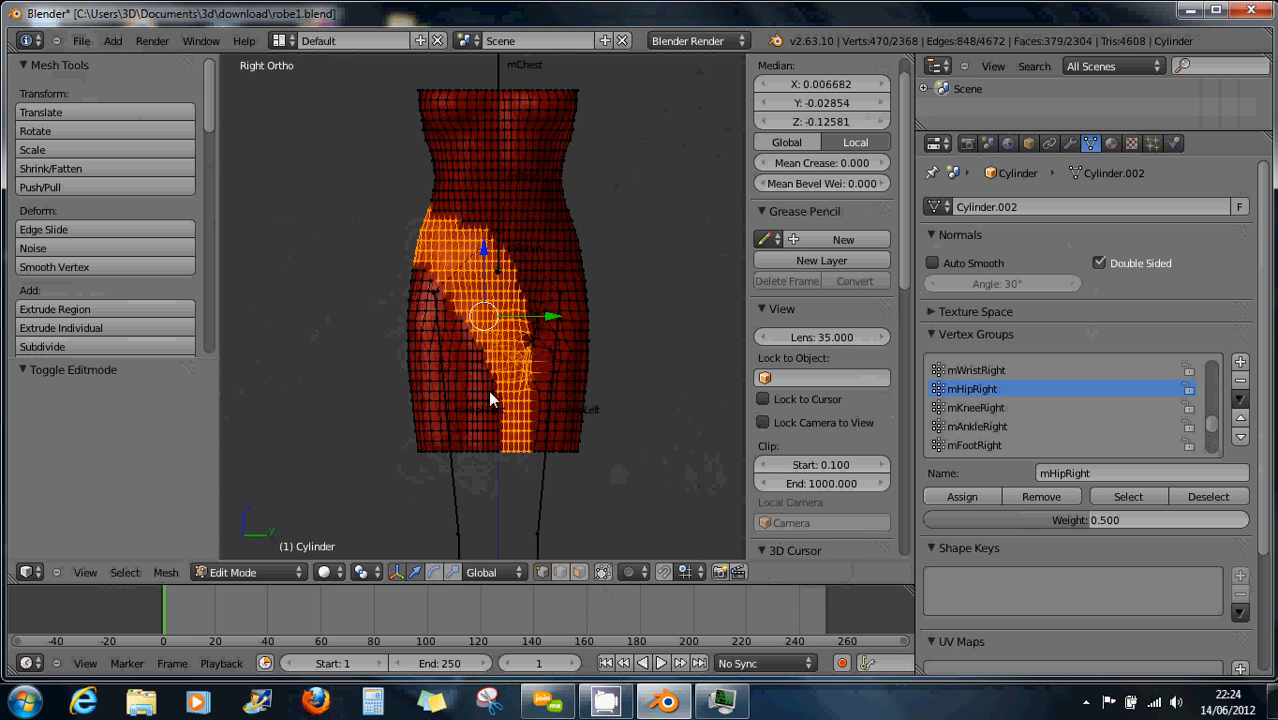
# Switch back to Weight Paint and paint weight 0.500 up the waist on the mHipRight side
pyautogui.click(255, 569)
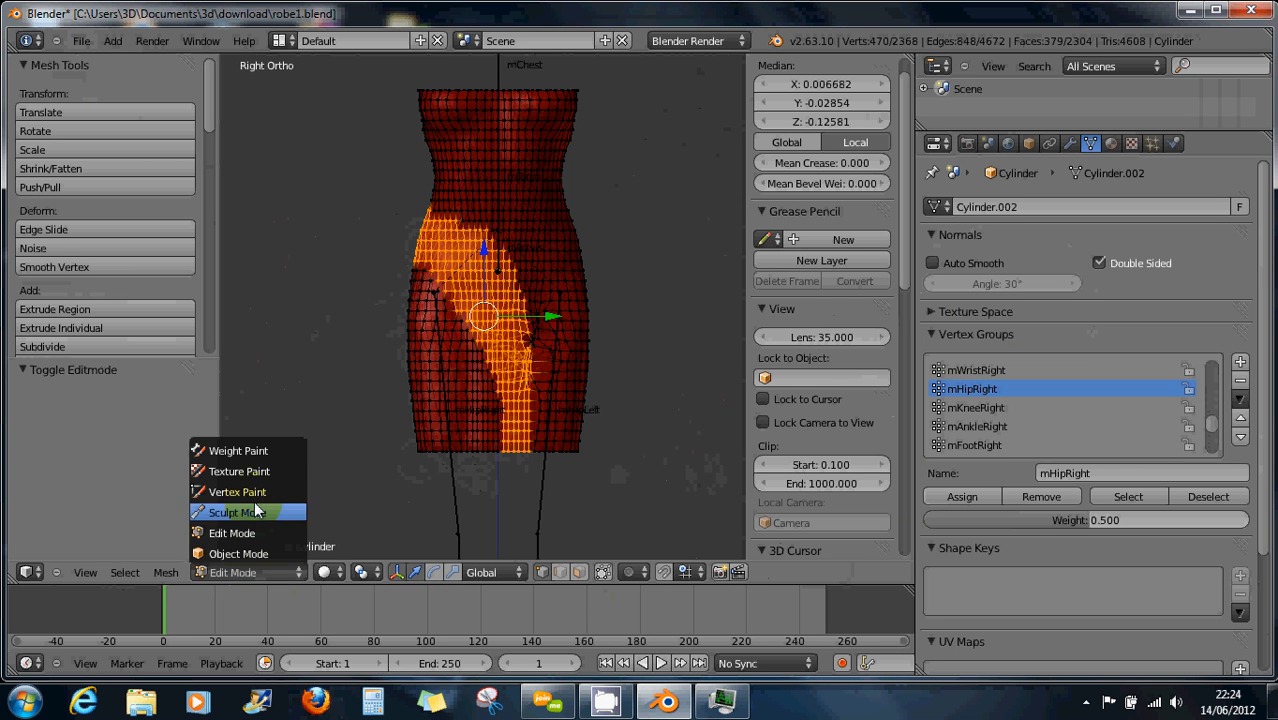
pyautogui.click(255, 455)
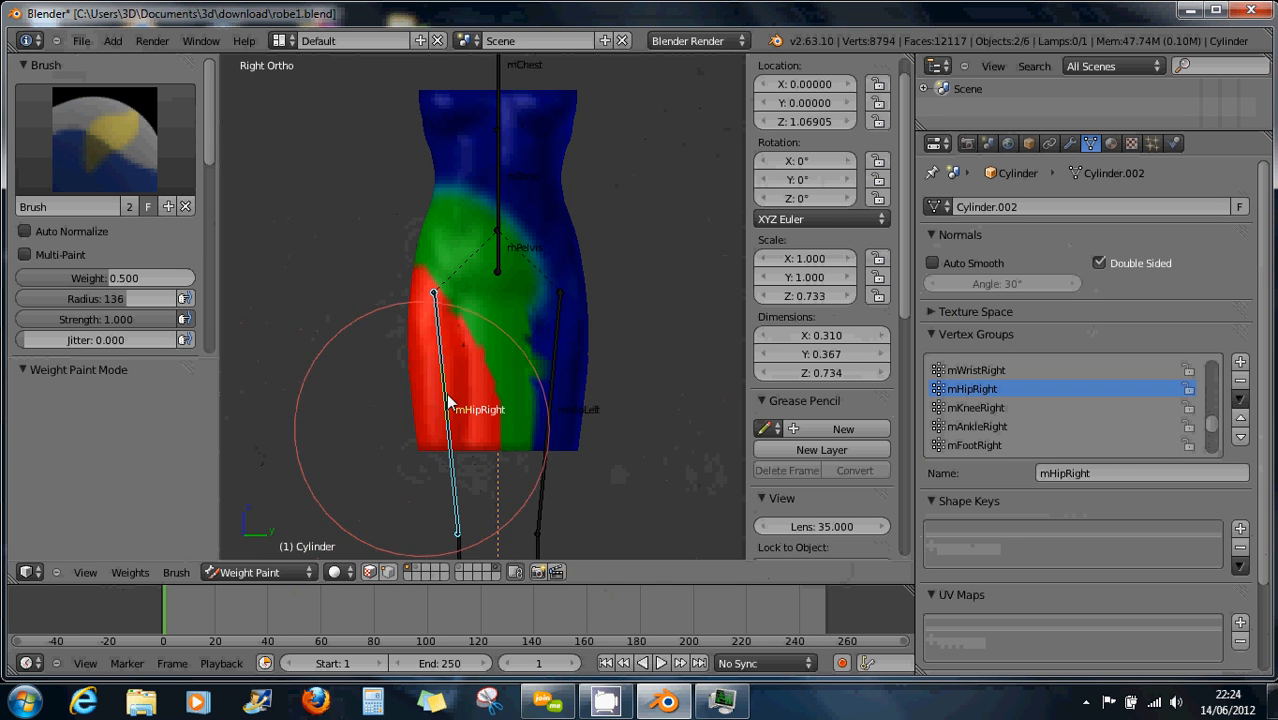
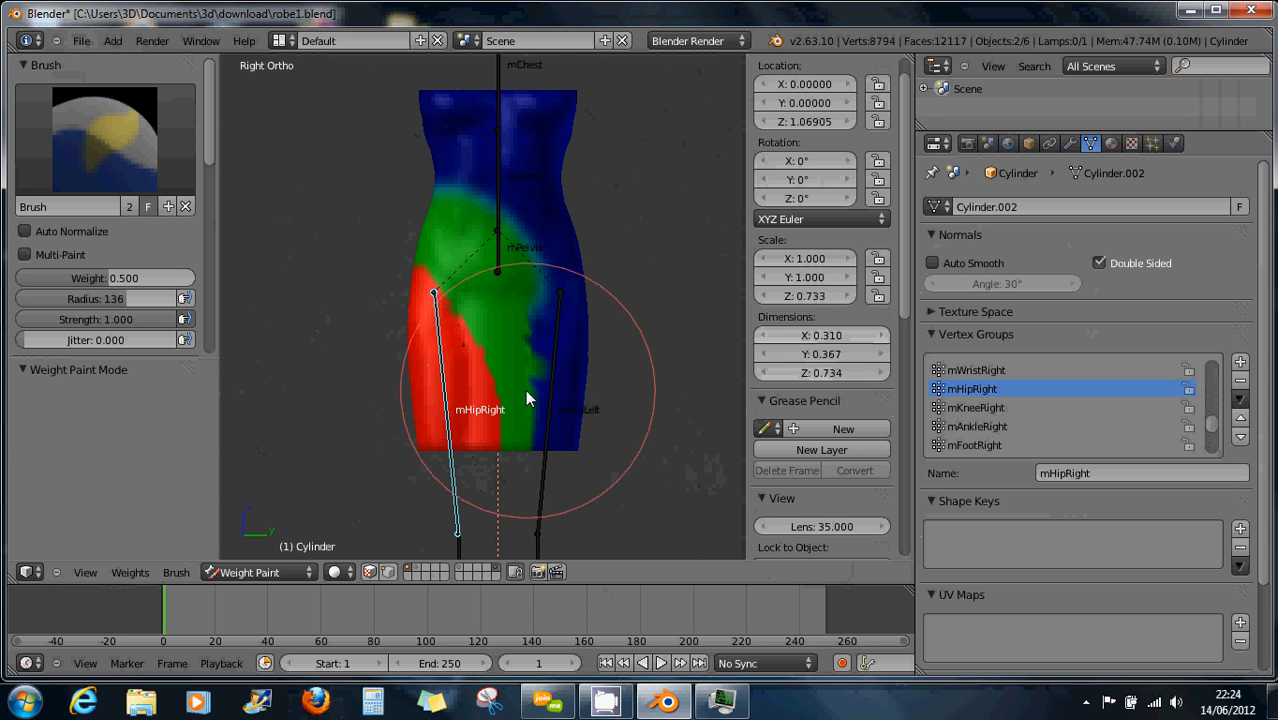
pyautogui.scroll(1, 611, 323)
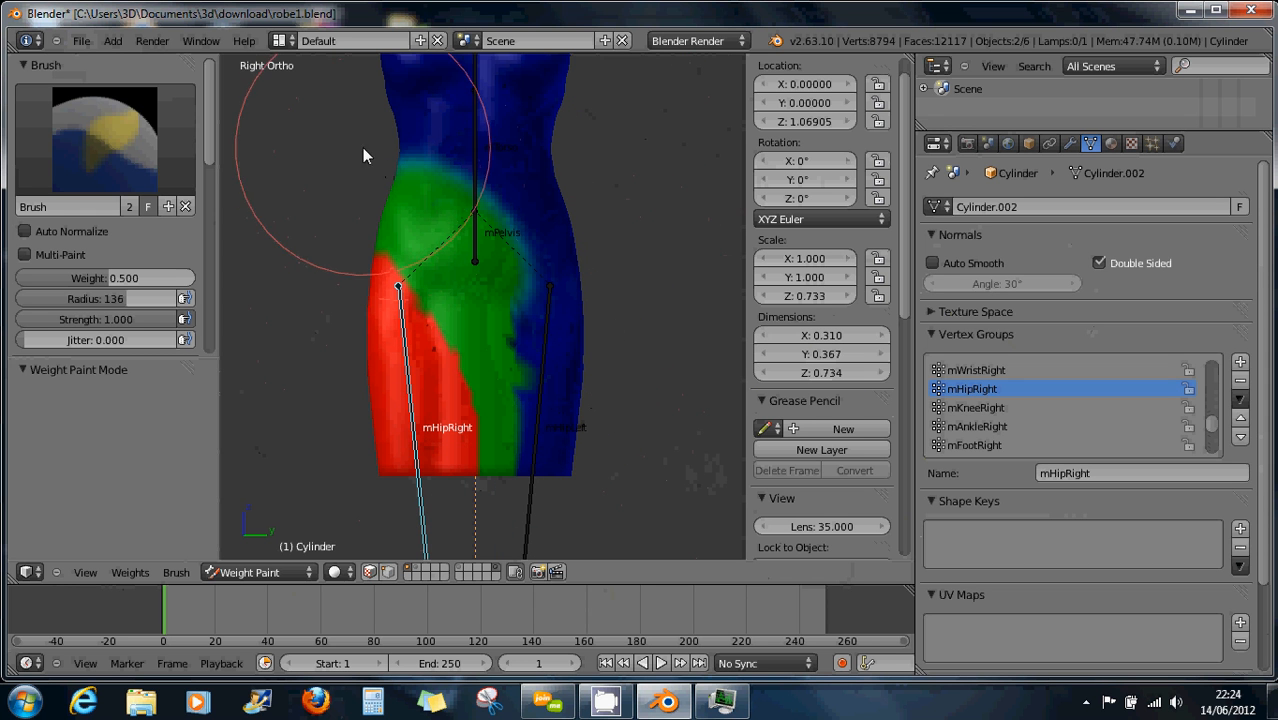
pyautogui.moveTo(362, 147)
pyautogui.mouseDown()
pyautogui.moveTo(403, 161)
pyautogui.moveTo(395, 175)
pyautogui.mouseUp()
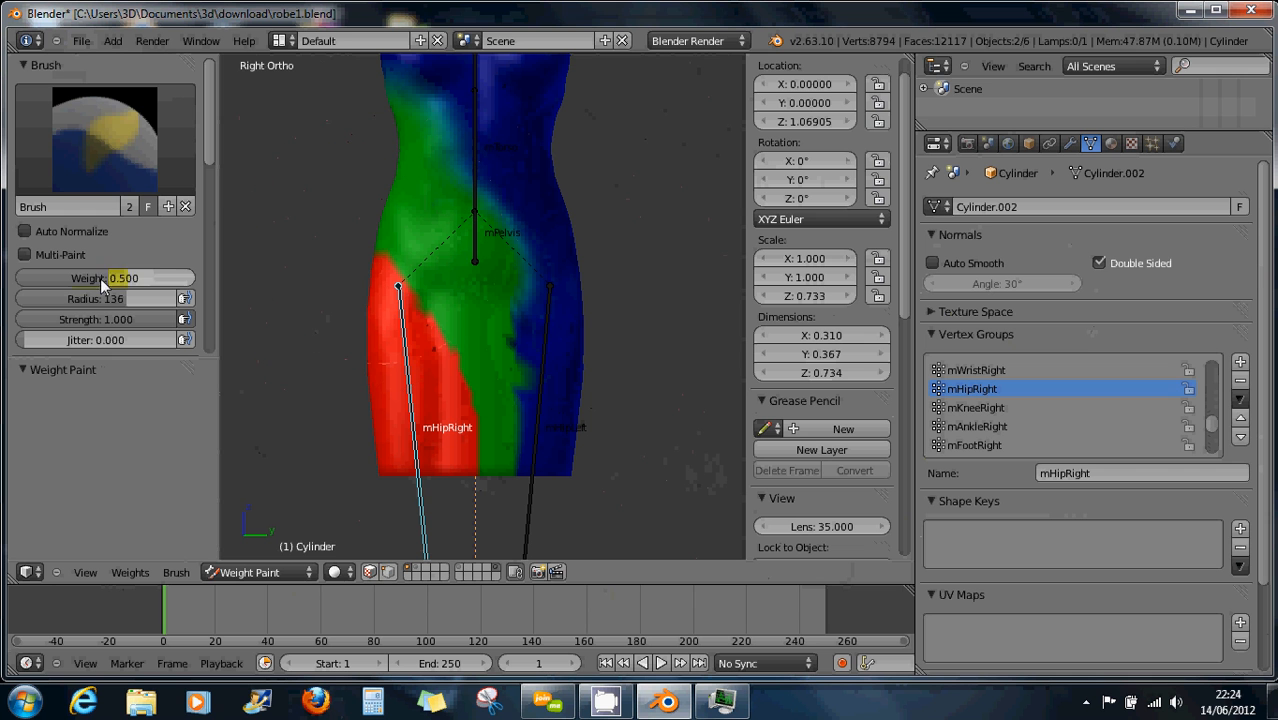
# Set the brush weight to 0.000 and paint out the mHipRight weights across the waist and around the mPelvis bone
pyautogui.moveTo(100, 278); pyautogui.dragTo(18, 287)
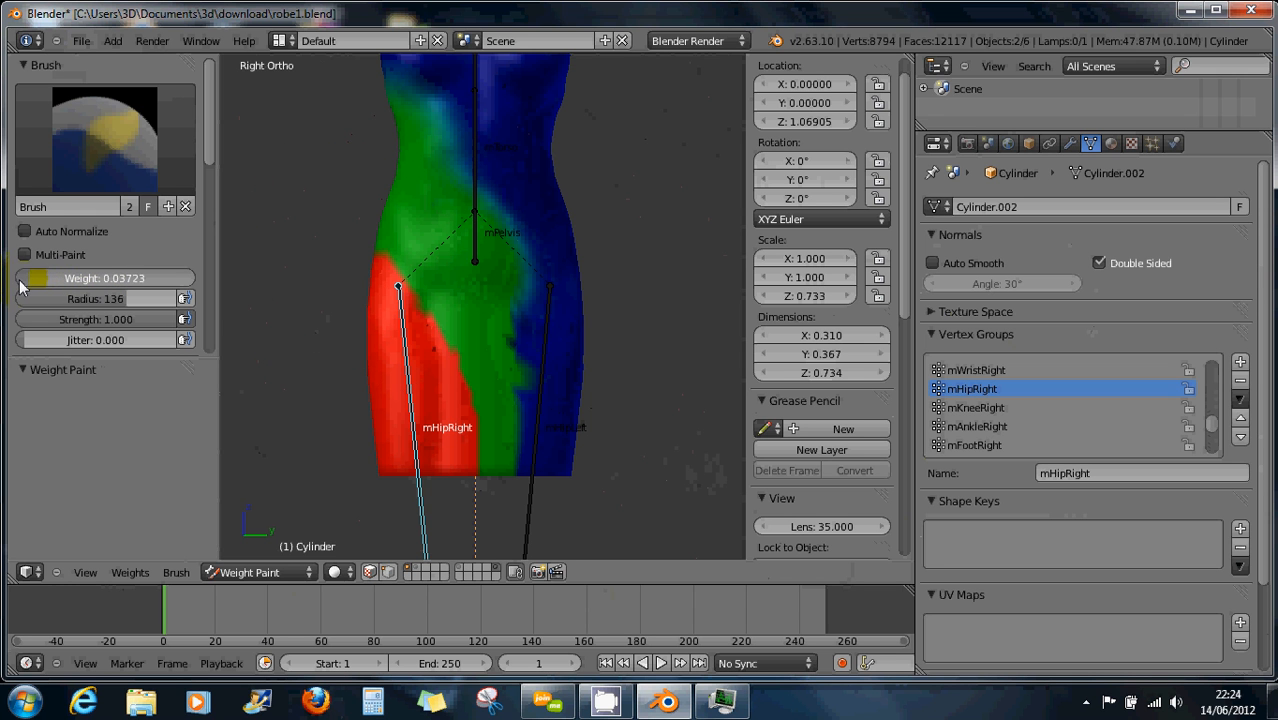
pyautogui.scroll(-5, 475, 215)
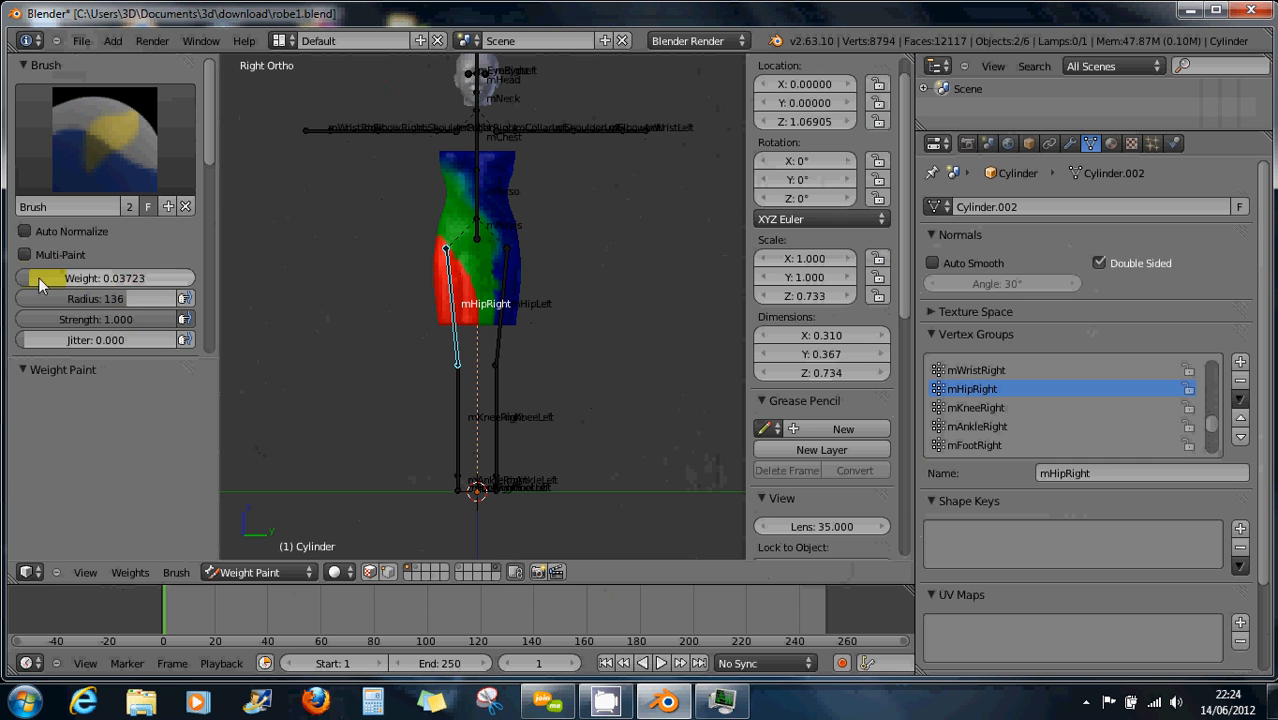
pyautogui.moveTo(38, 277); pyautogui.dragTo(2, 285)
pyautogui.scroll(7, 482, 190)
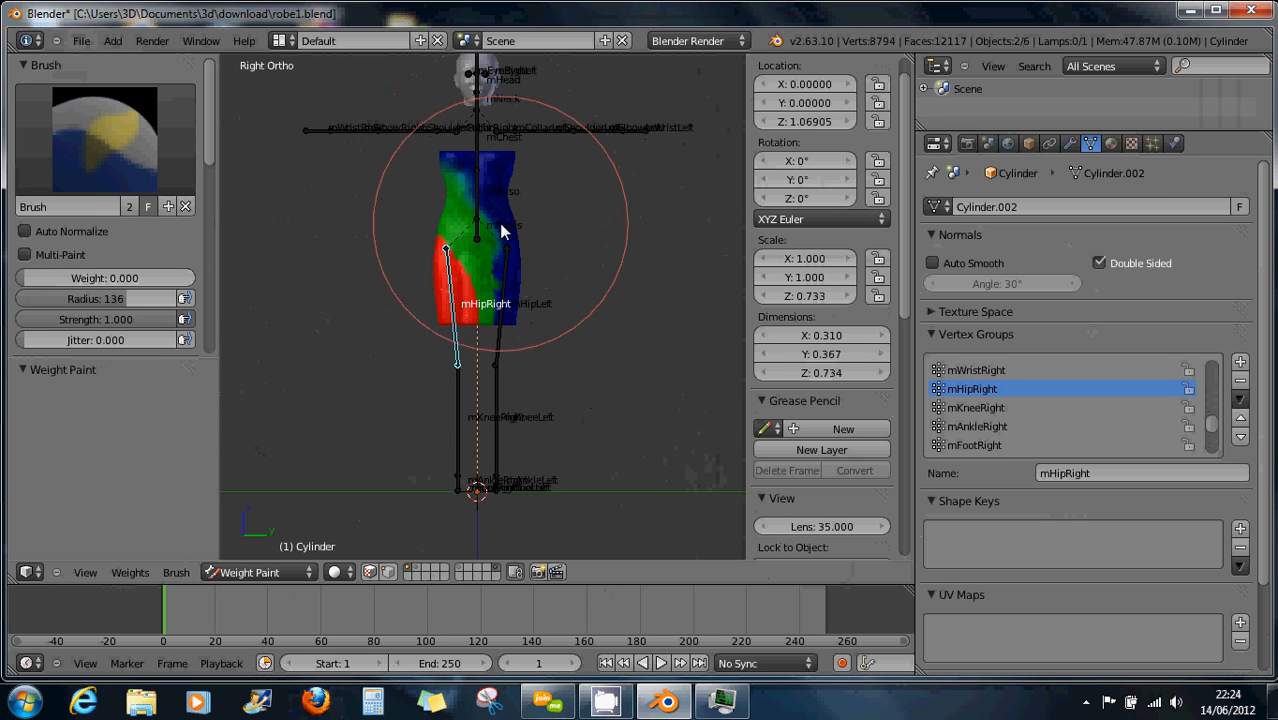
pyautogui.moveTo(531, 237)
pyautogui.mouseDown()
pyautogui.moveTo(425, 140)
pyautogui.moveTo(330, 90)
pyautogui.moveTo(503, 230)
pyautogui.mouseUp()
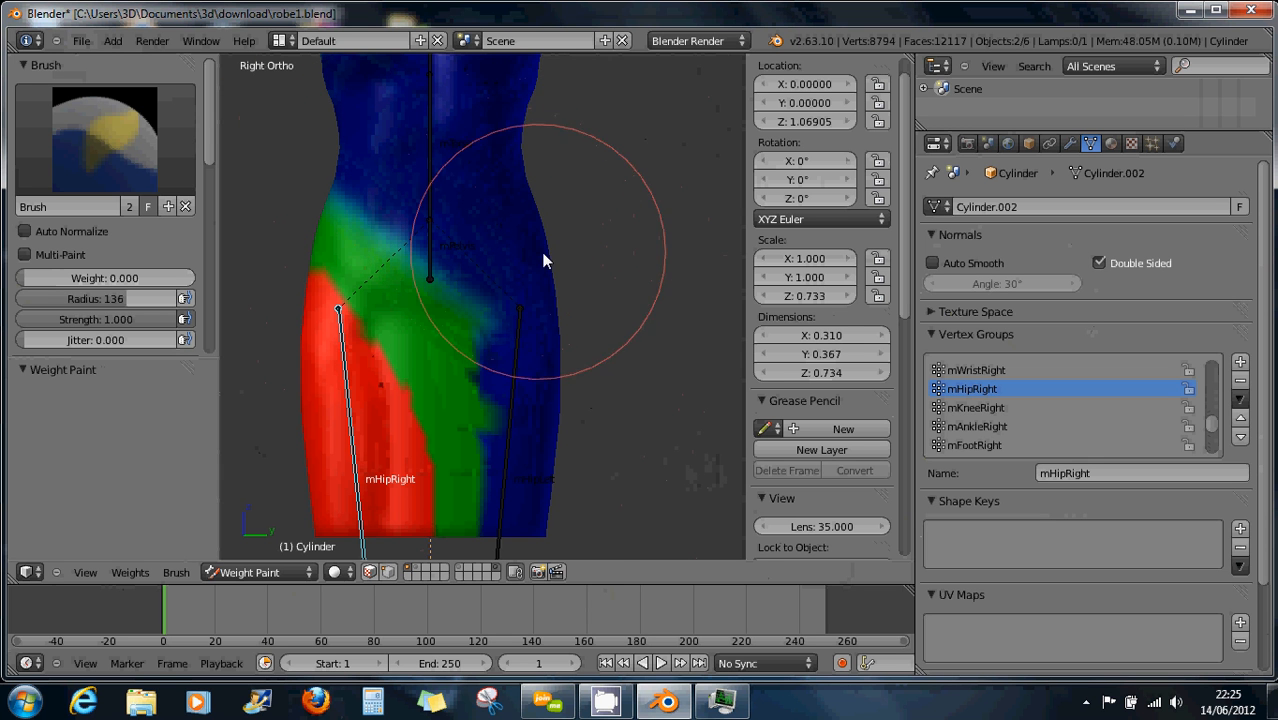
pyautogui.scroll(4, 414, 251)
pyautogui.moveTo(500, 277)
pyautogui.mouseDown()
pyautogui.moveTo(599, 342)
pyautogui.moveTo(291, 129)
pyautogui.moveTo(380, 246)
pyautogui.moveTo(370, 272)
pyautogui.moveTo(474, 362)
pyautogui.moveTo(494, 322)
pyautogui.moveTo(391, 273)
pyautogui.mouseUp()
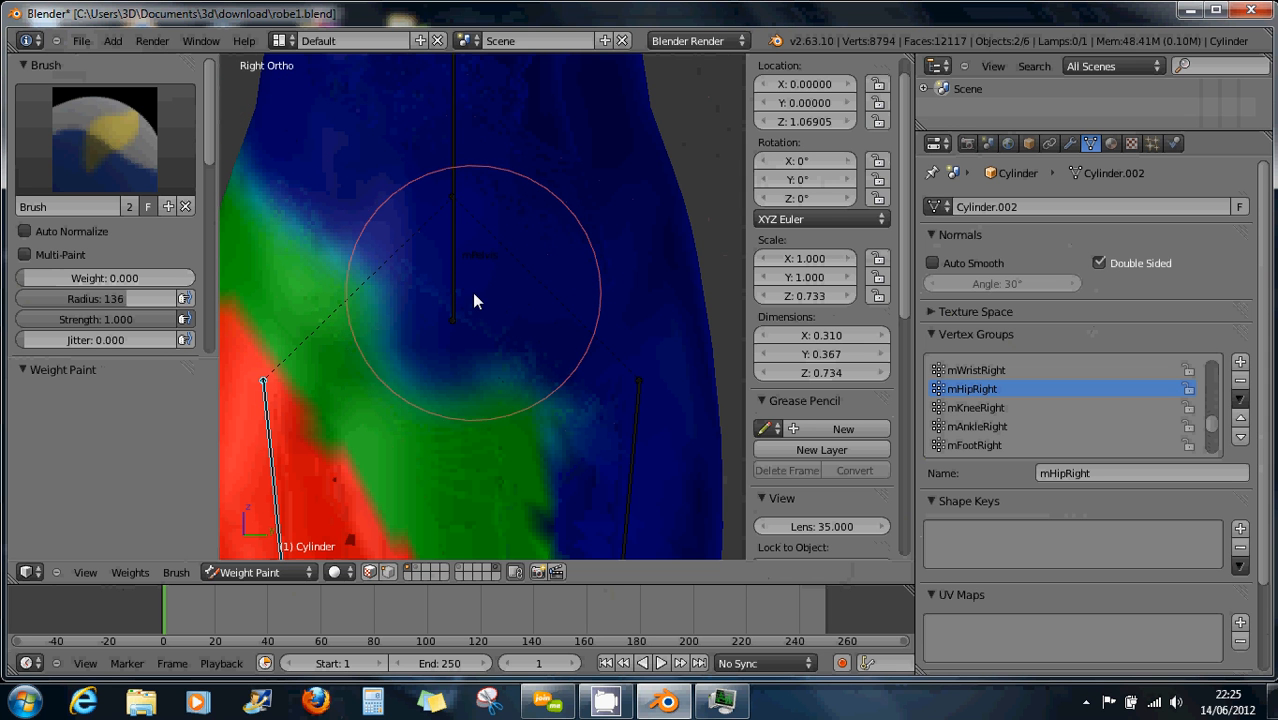
pyautogui.moveTo(389, 300); pyautogui.dragTo(385, 300)
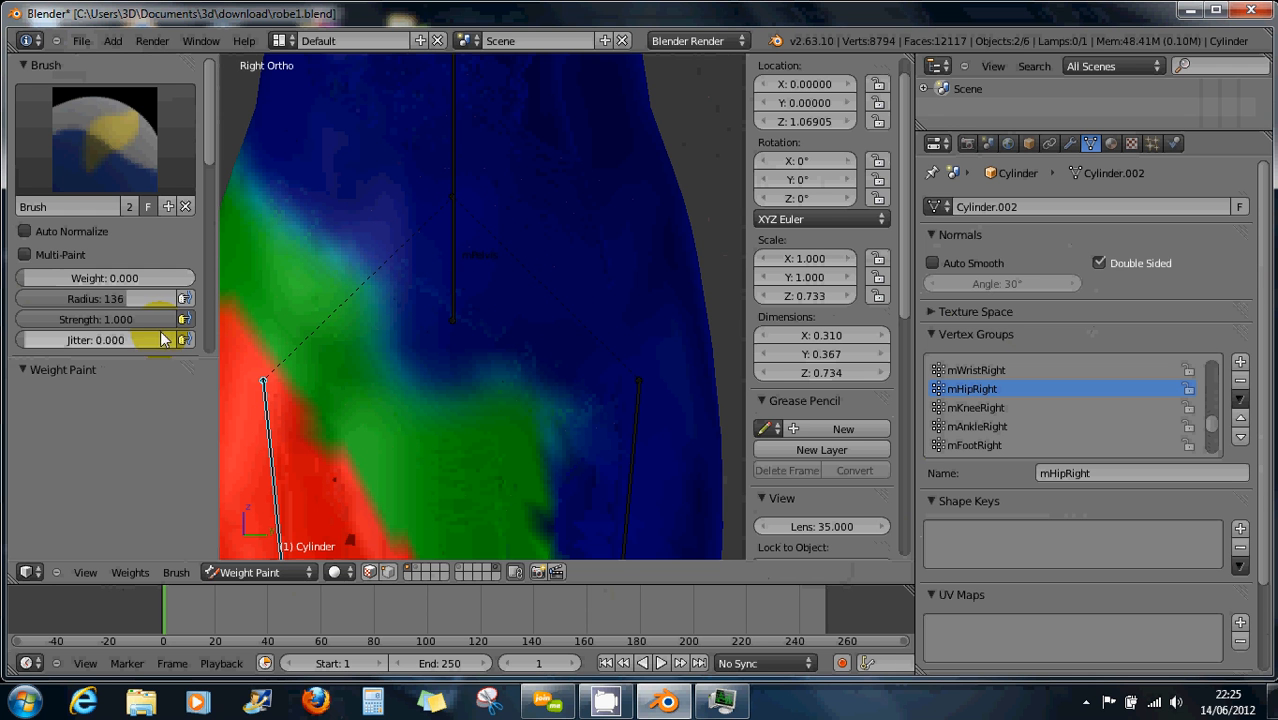
# Lower the brush strength to 0.476 and soften the inner edge of the mHipRight weights below mPelvis
pyautogui.moveTo(156, 319); pyautogui.dragTo(75, 320)
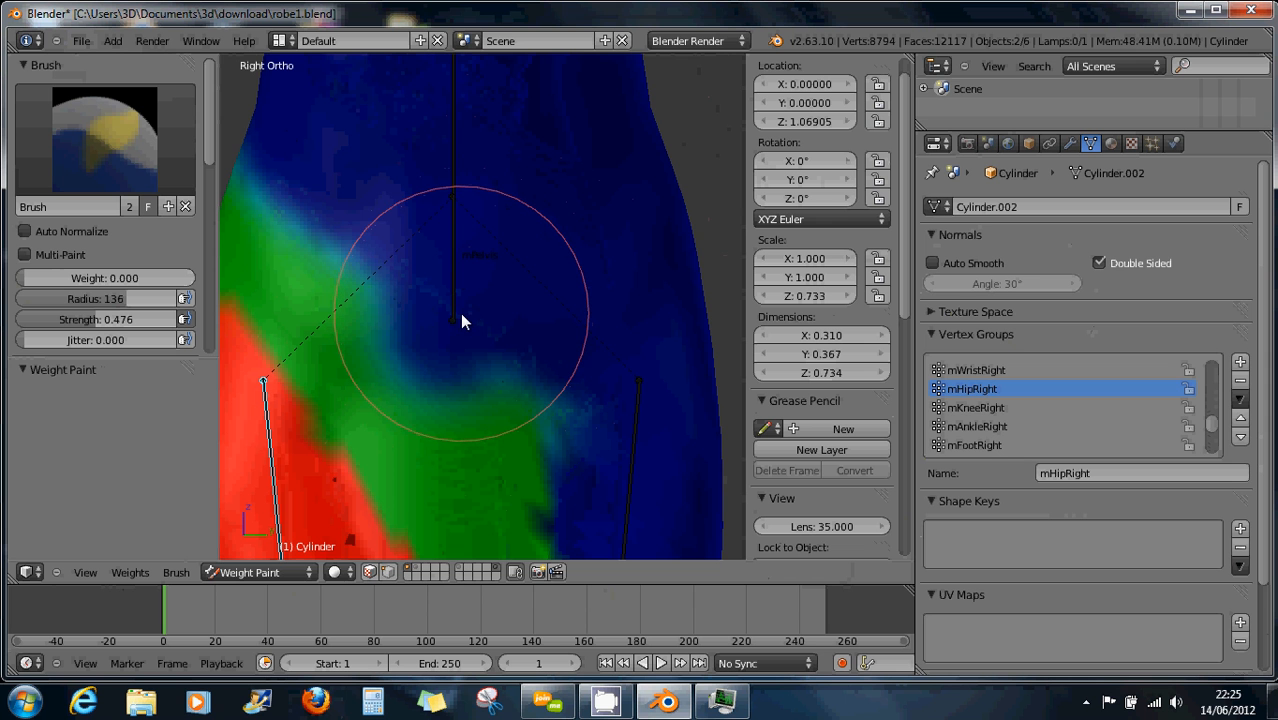
pyautogui.moveTo(460, 313); pyautogui.dragTo(507, 385)
pyautogui.scroll(-4, 507, 385)
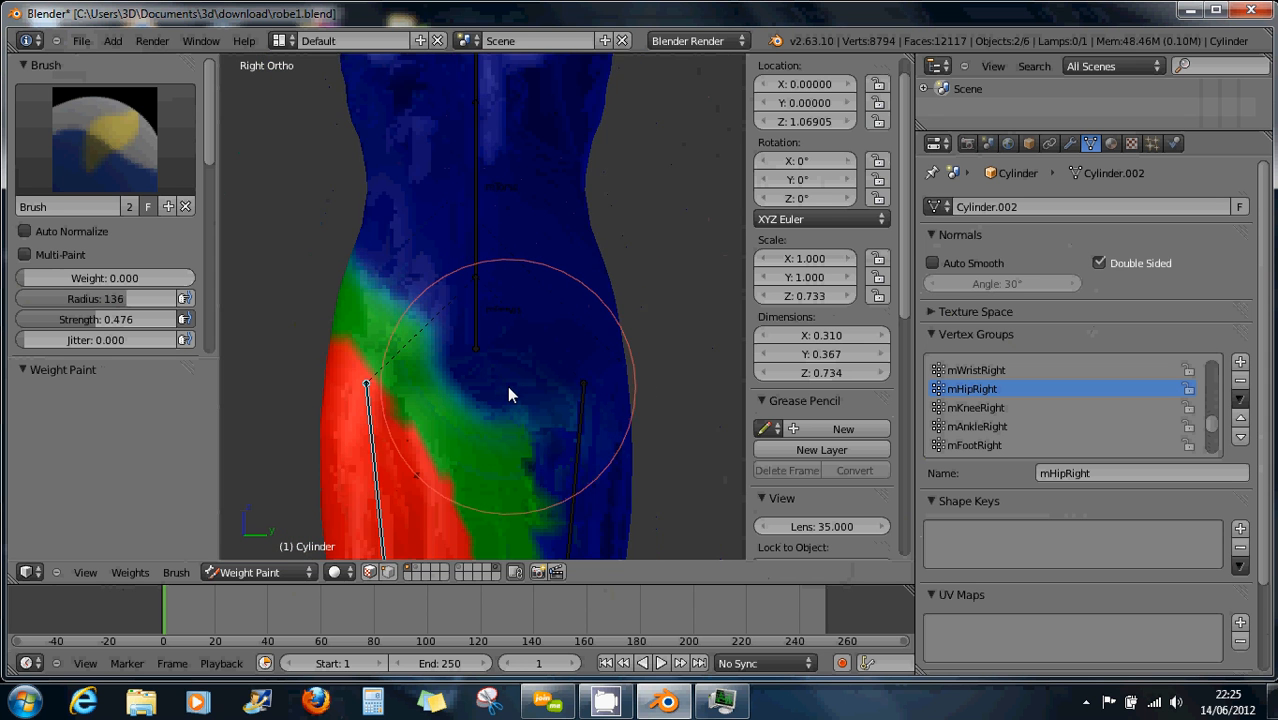
pyautogui.click(507, 386)
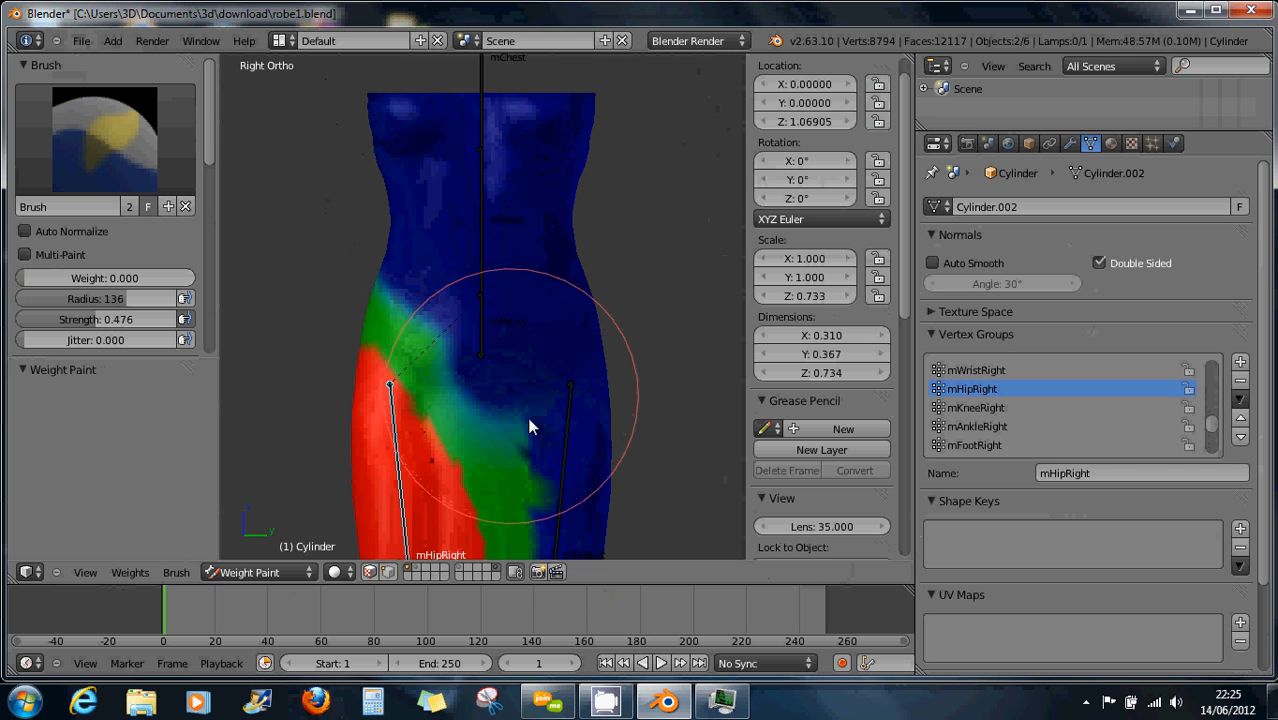
pyautogui.scroll(4, 527, 417)
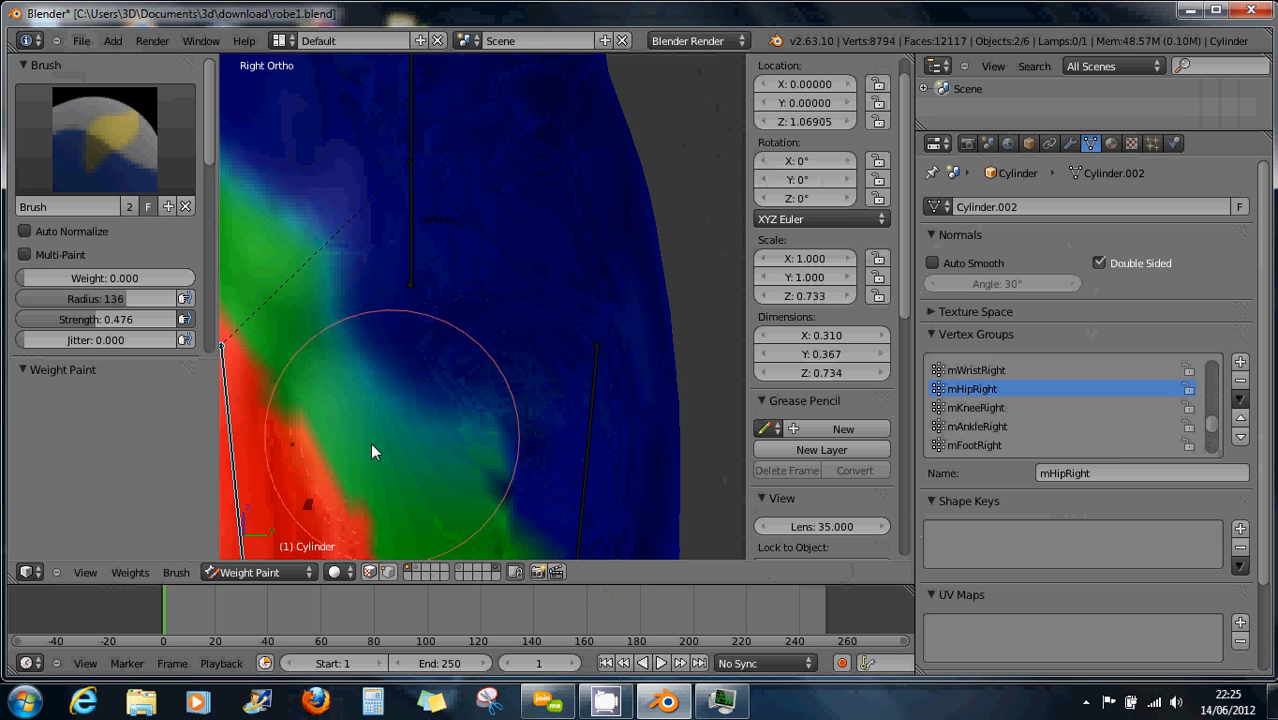
pyautogui.moveTo(409, 425)
pyautogui.mouseDown()
pyautogui.moveTo(361, 452)
pyautogui.moveTo(480, 399)
pyautogui.mouseUp()
pyautogui.scroll(-3, 480, 399)
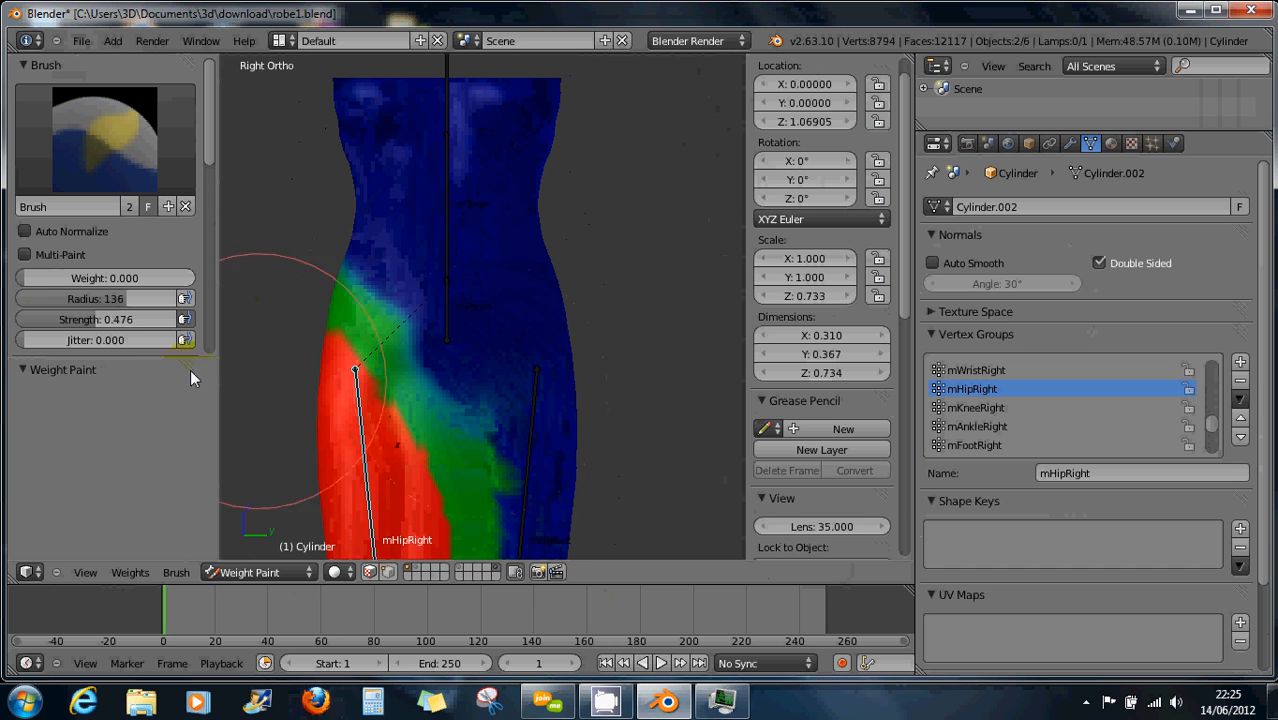
# Reduce the brush strength to 0.04167 and dab repeatedly over the full-to-half weight boundary on the mHipRight thigh to blend it
pyautogui.moveTo(92, 322)
pyautogui.mouseDown()
pyautogui.moveTo(24, 325)
pyautogui.moveTo(34, 322)
pyautogui.mouseUp()
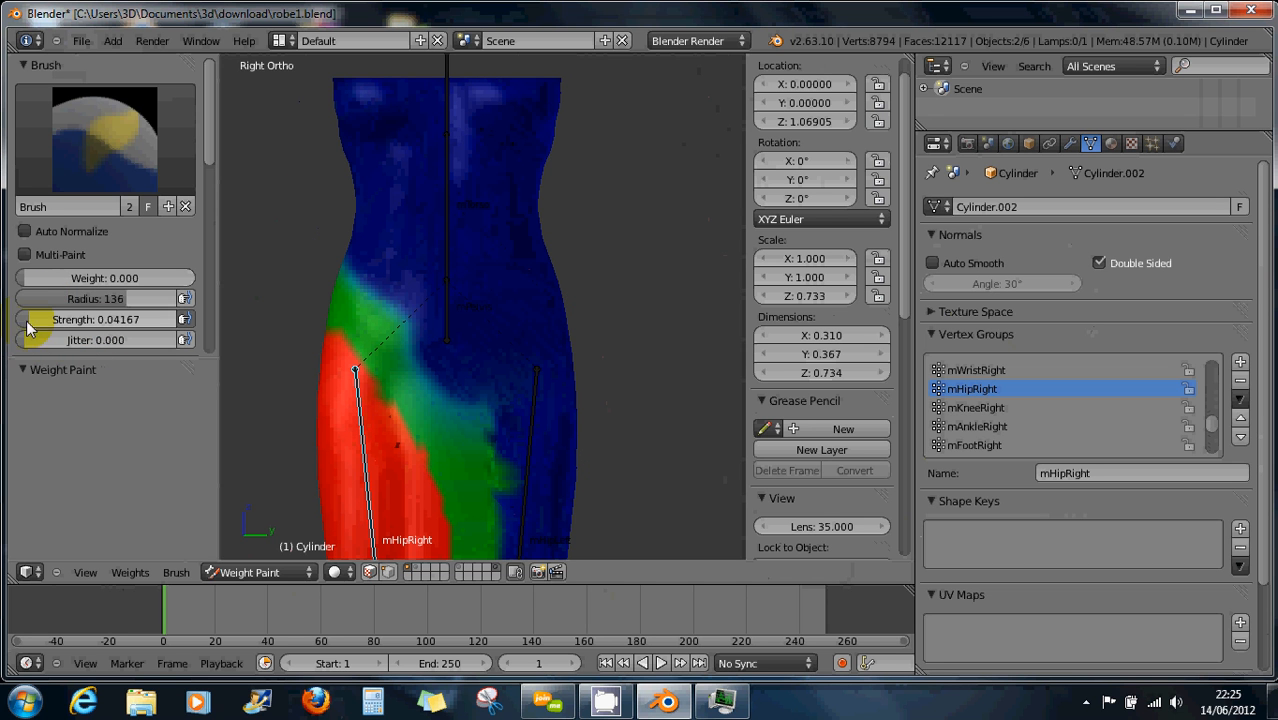
pyautogui.click(426, 431)
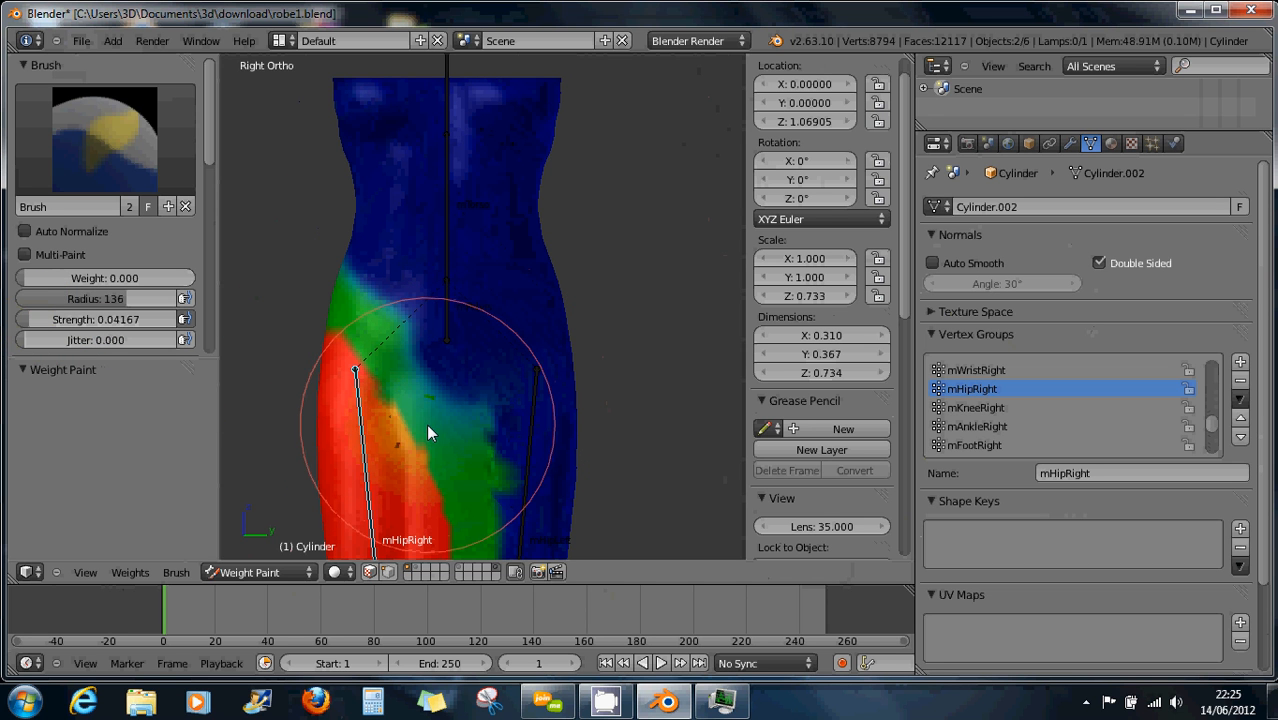
pyautogui.click(427, 425)
pyautogui.click(427, 425)
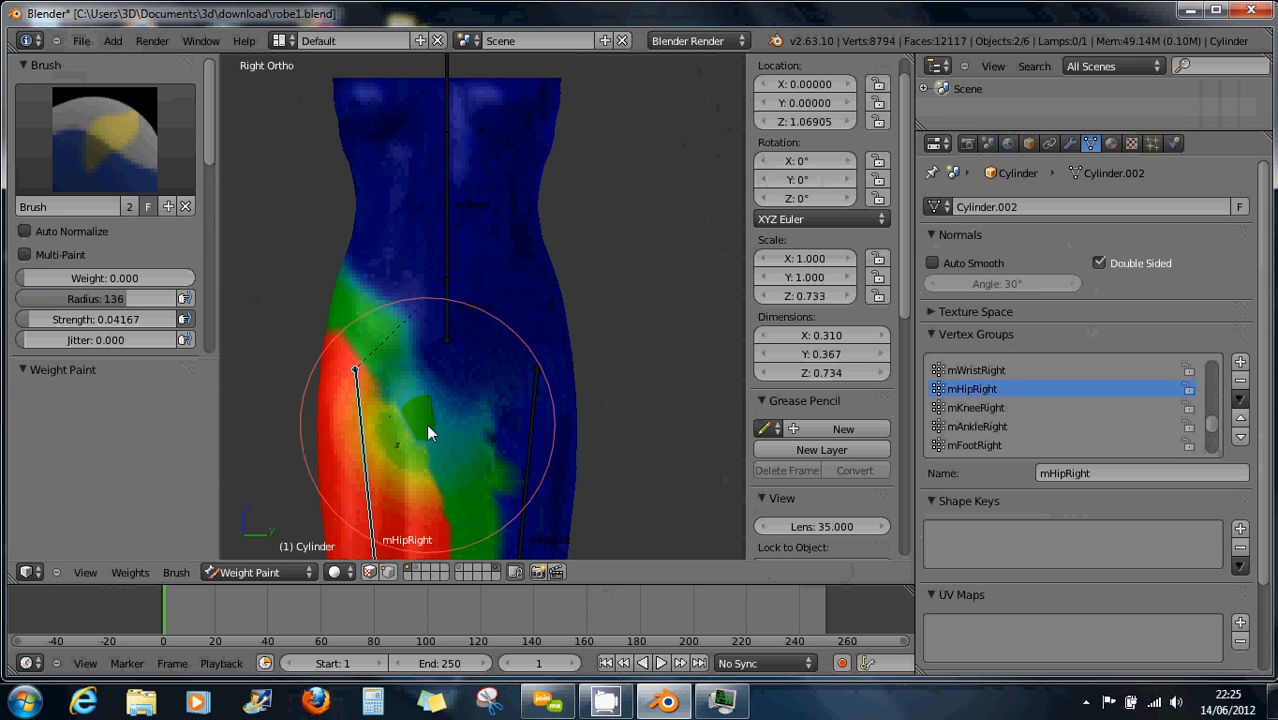
pyautogui.click(427, 425)
pyautogui.scroll(4, 416, 433)
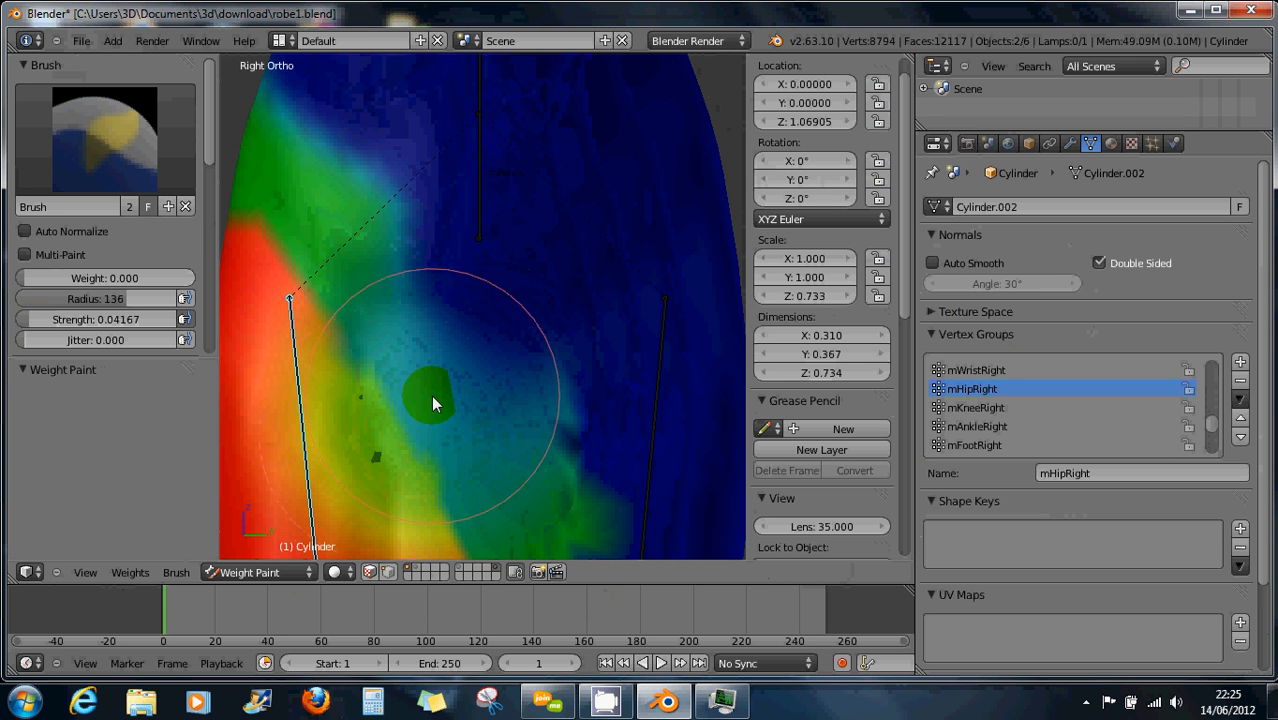
pyautogui.scroll(-2, 449, 400)
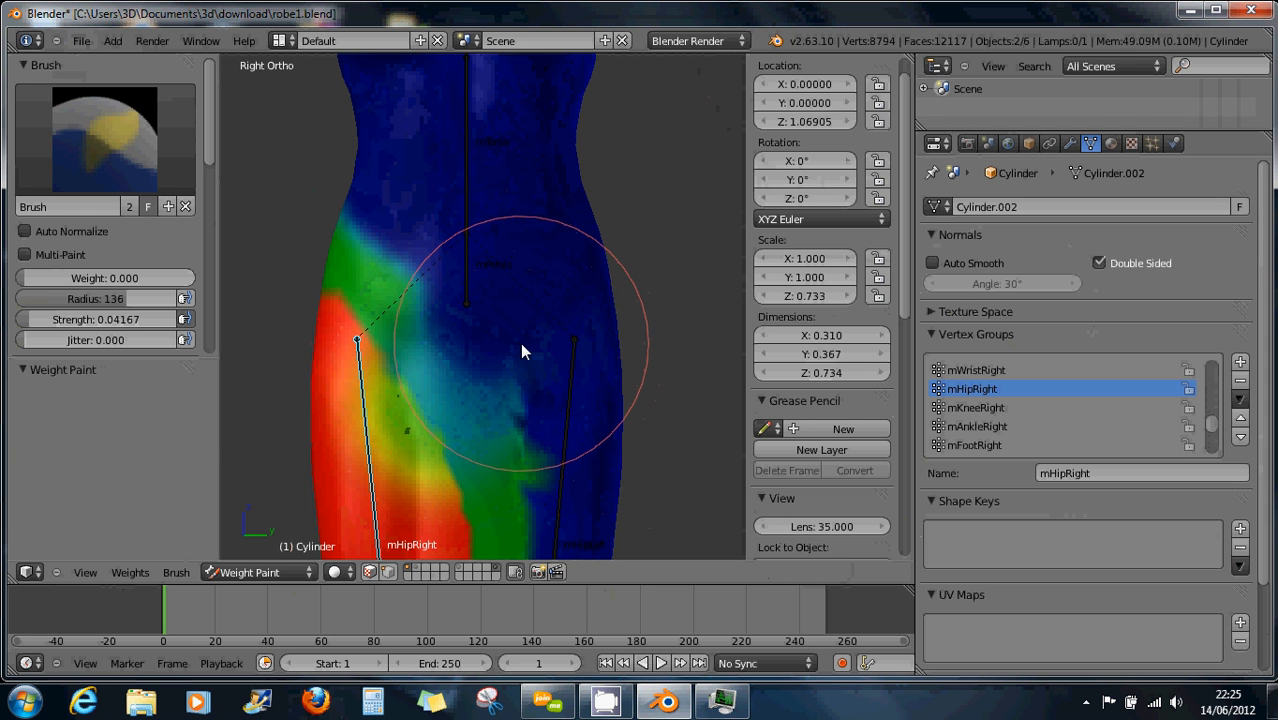
# Clip the view to a box around the mHipRight half of the robe to expose its inner surface
pyautogui.scroll(-2, 520, 342)
pyautogui.keyDown('shift'); pyautogui.moveTo(545, 339); pyautogui.dragTo(540, 262, button='middle'); pyautogui.keyUp('shift')
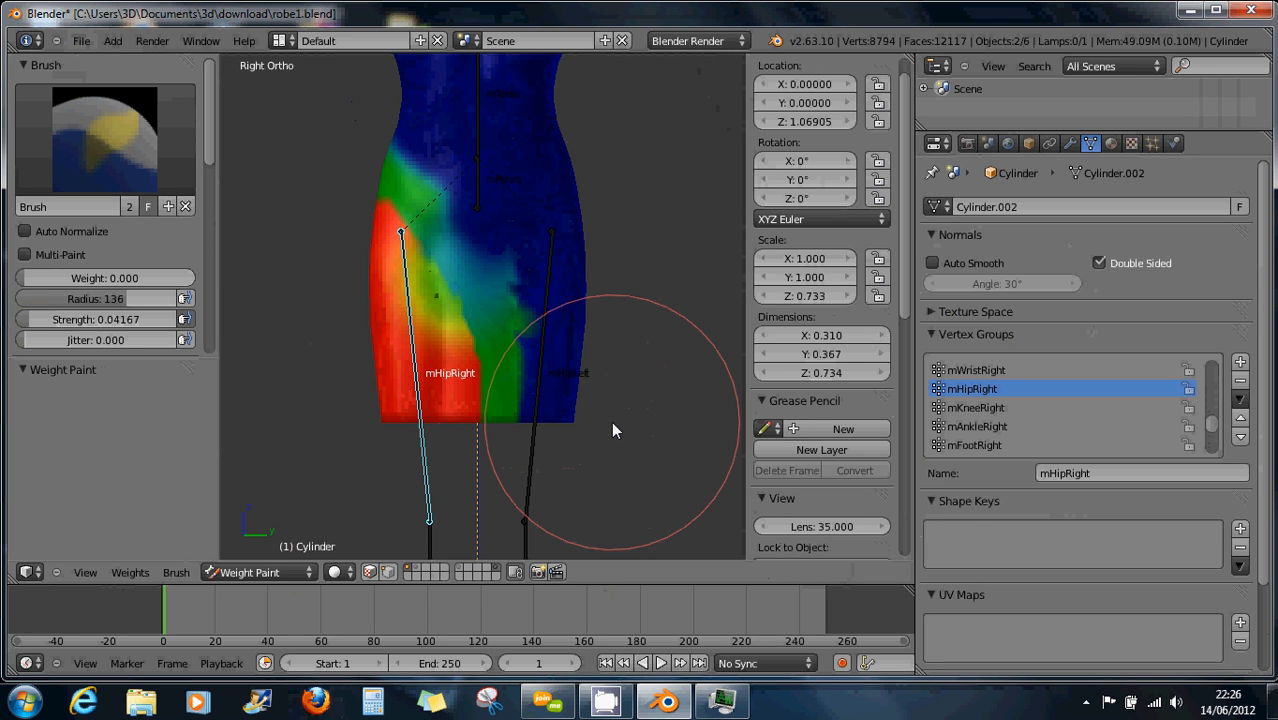
pyautogui.press('b')
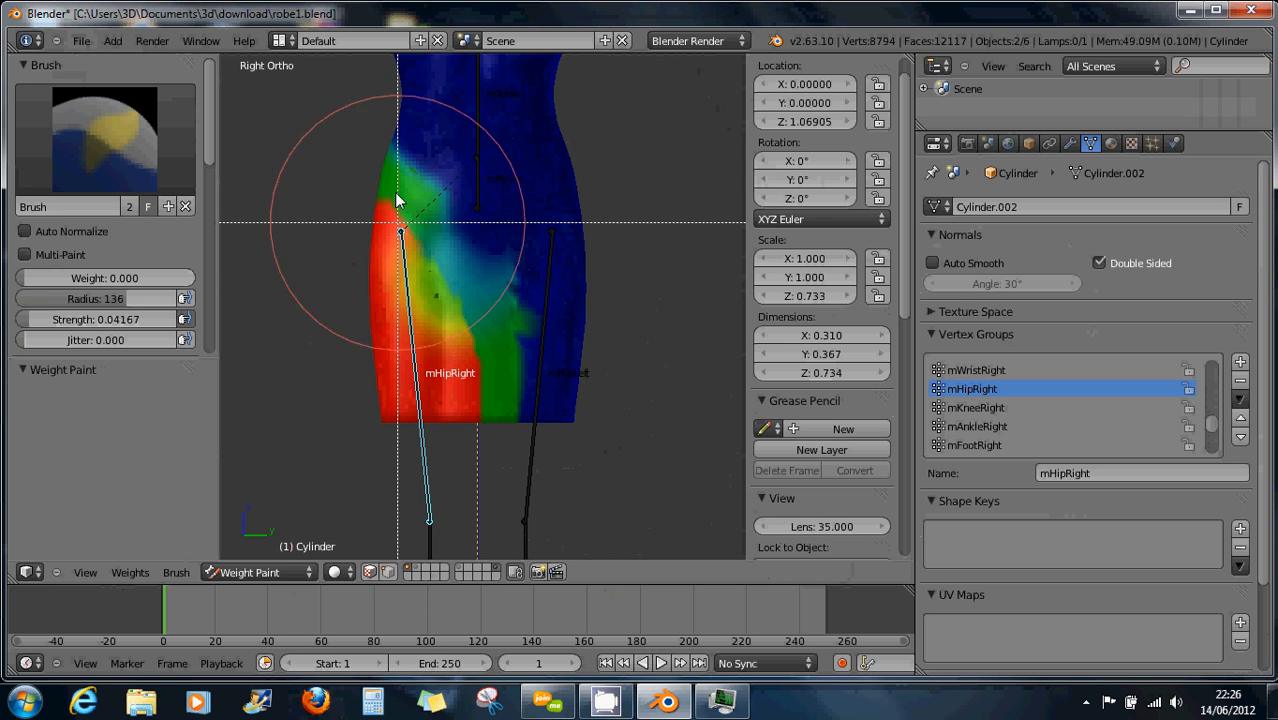
pyautogui.moveTo(324, 143); pyautogui.dragTo(493, 500)
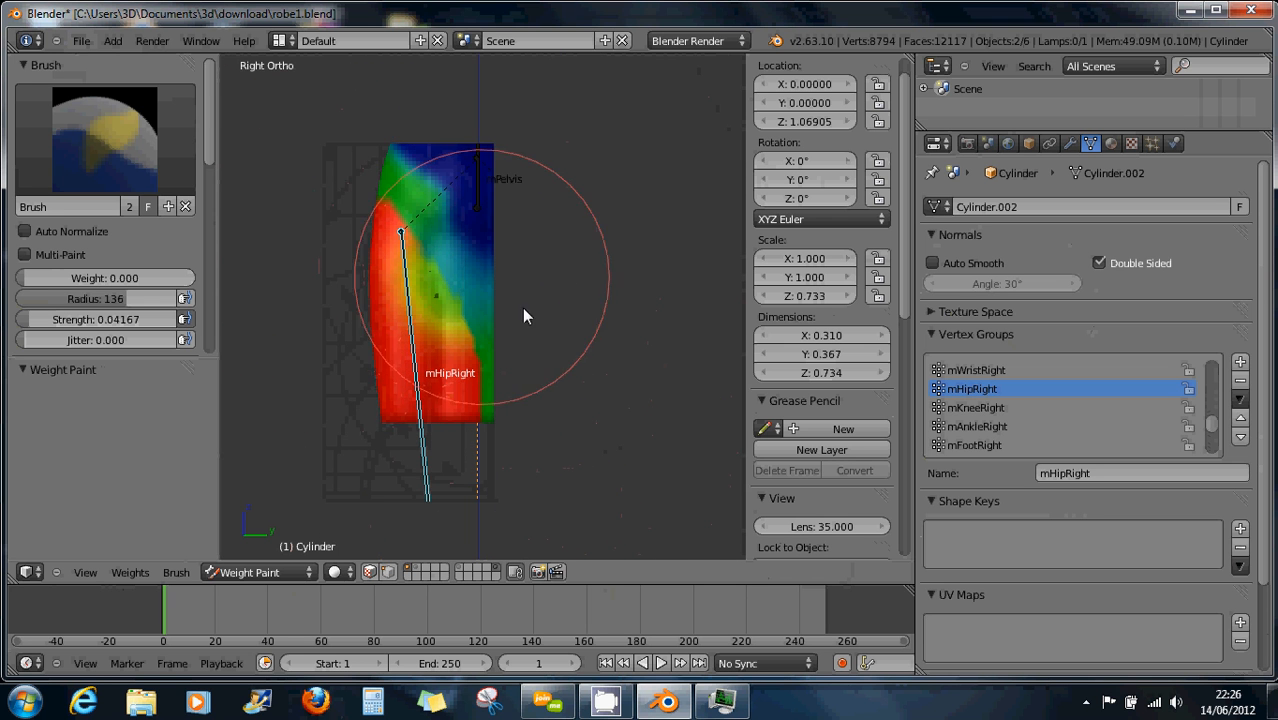
pyautogui.moveTo(584, 281)
pyautogui.mouseDown(button='middle')
pyautogui.moveTo(485, 287)
pyautogui.moveTo(440, 316)
pyautogui.moveTo(388, 405)
pyautogui.moveTo(562, 265)
pyautogui.moveTo(591, 280)
pyautogui.moveTo(549, 275)
pyautogui.moveTo(562, 208)
pyautogui.moveTo(497, 323)
pyautogui.mouseUp(button='middle')
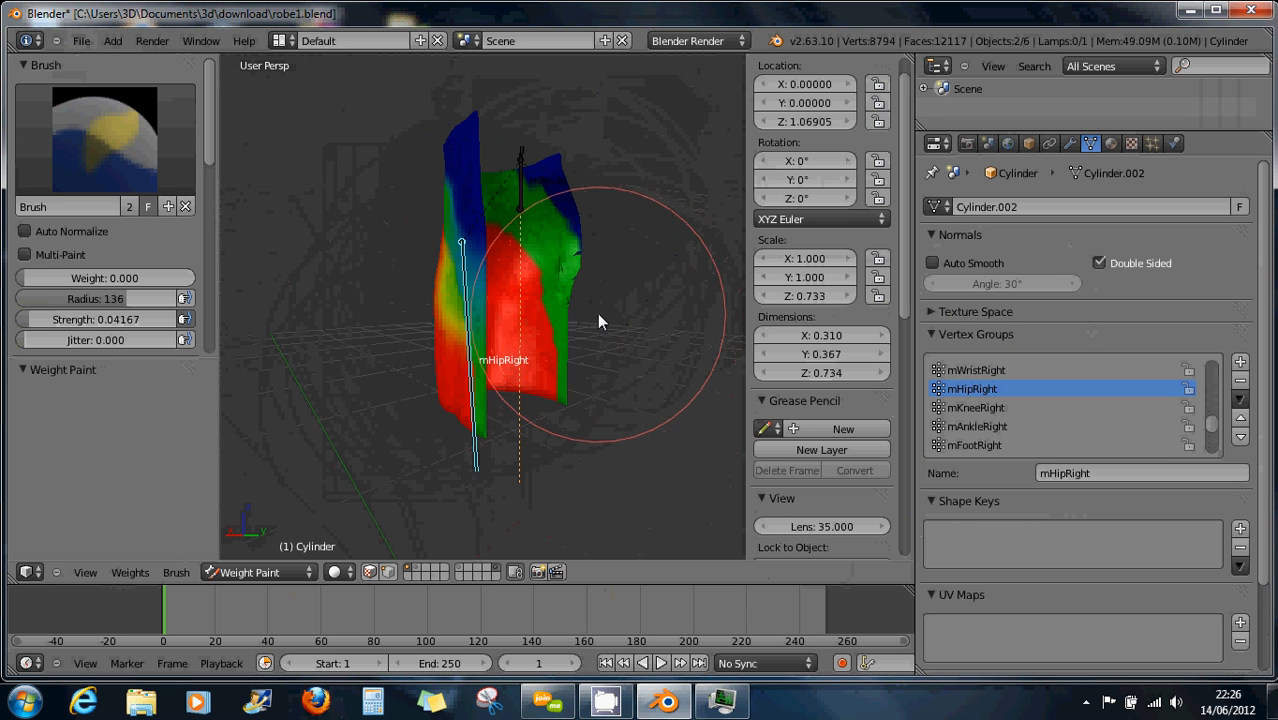
pyautogui.moveTo(598, 315)
pyautogui.mouseDown(button='middle')
pyautogui.moveTo(553, 338)
pyautogui.moveTo(630, 359)
pyautogui.moveTo(661, 406)
pyautogui.moveTo(668, 385)
pyautogui.moveTo(622, 345)
pyautogui.moveTo(542, 351)
pyautogui.moveTo(559, 348)
pyautogui.mouseUp(button='middle')
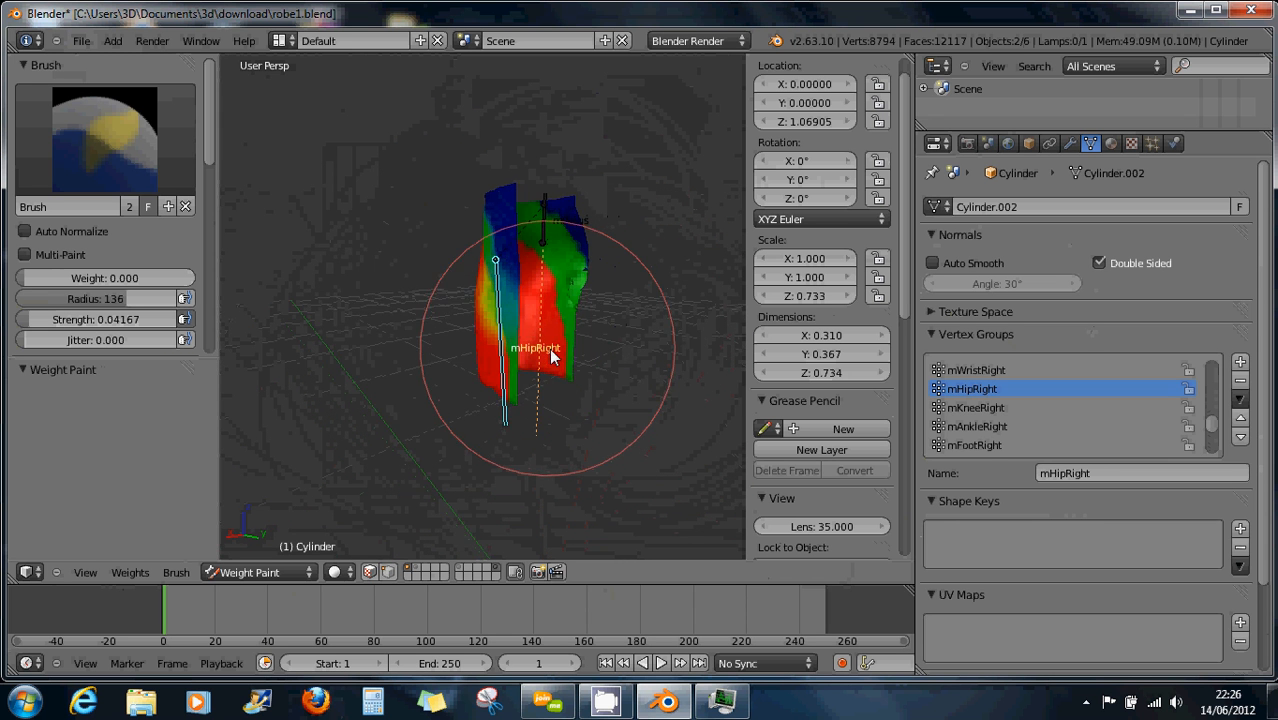
# Blend the mHipRight weights on the inner far side near the hem with weight 0.000 strokes at strength 0.04167
pyautogui.scroll(3, 552, 358)
pyautogui.scroll(2, 550, 348)
pyautogui.moveTo(587, 365)
pyautogui.mouseDown()
pyautogui.moveTo(599, 385)
pyautogui.moveTo(564, 311)
pyautogui.moveTo(528, 308)
pyautogui.moveTo(518, 369)
pyautogui.moveTo(582, 352)
pyautogui.moveTo(605, 408)
pyautogui.moveTo(591, 386)
pyautogui.moveTo(608, 362)
pyautogui.mouseUp()
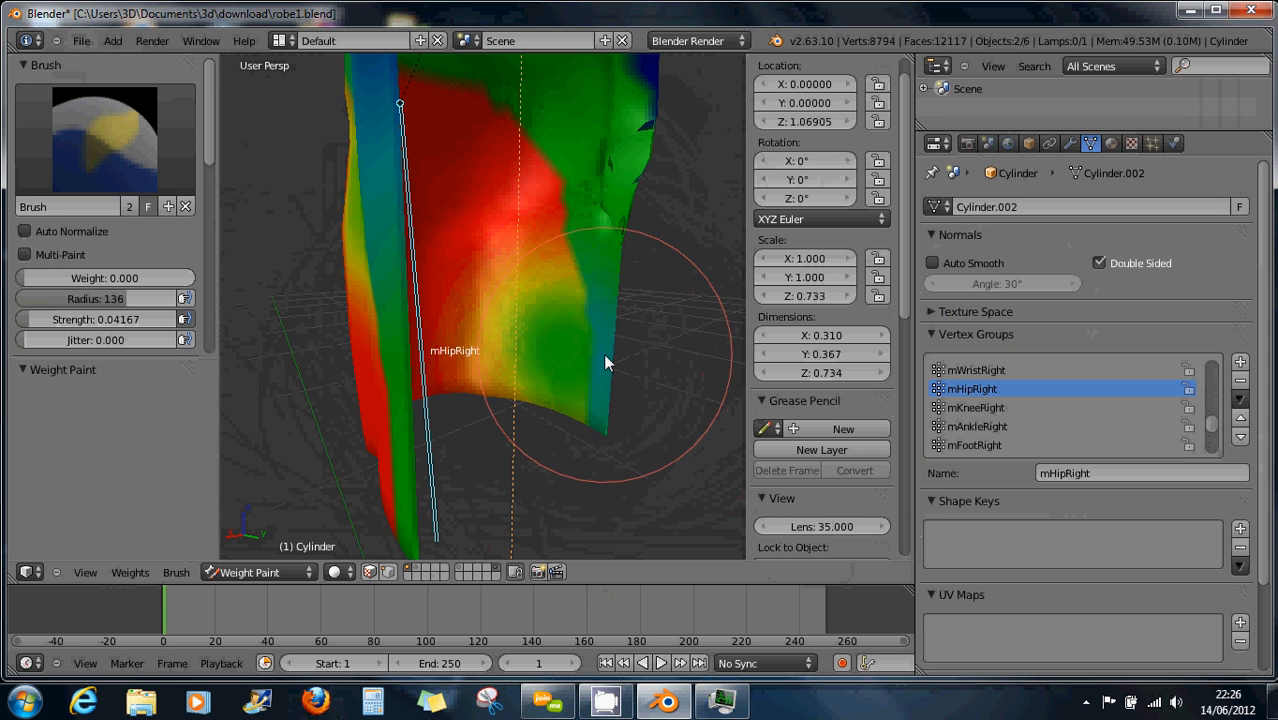
pyautogui.press('KP_6')
pyautogui.press('KP_4')
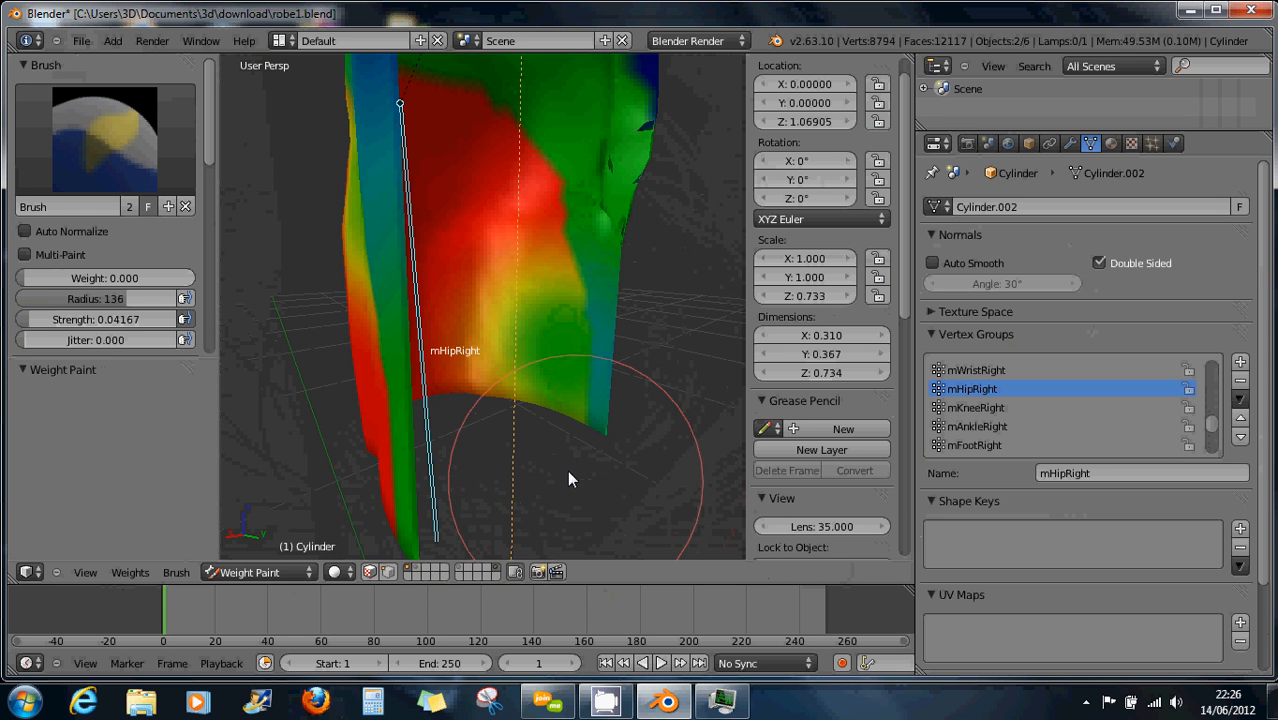
pyautogui.moveTo(567, 470)
pyautogui.mouseDown()
pyautogui.moveTo(588, 359)
pyautogui.moveTo(572, 350)
pyautogui.moveTo(582, 360)
pyautogui.moveTo(606, 342)
pyautogui.mouseUp()
pyautogui.moveTo(607, 348); pyautogui.dragTo(653, 407, button='middle')
pyautogui.moveTo(599, 335)
pyautogui.mouseDown()
pyautogui.moveTo(589, 329)
pyautogui.moveTo(591, 353)
pyautogui.mouseUp()
pyautogui.scroll(-10, 589, 350)
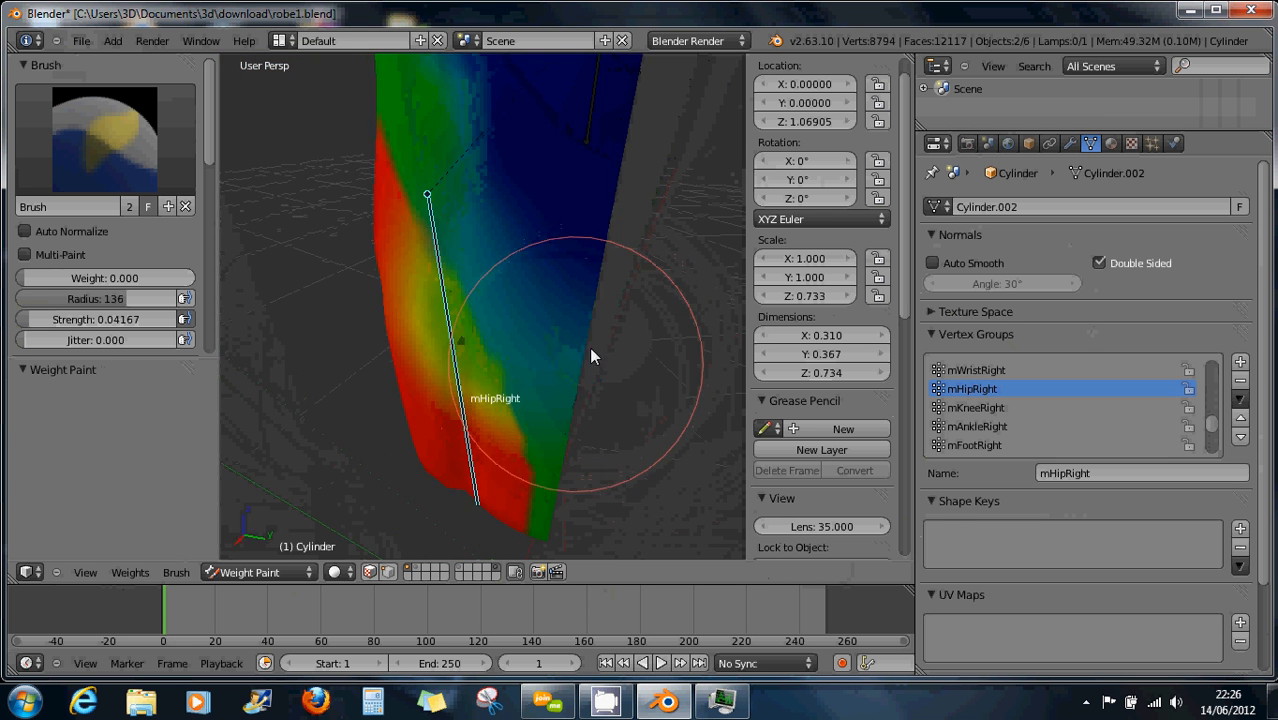
# Clear the view clipping to bring back the whole robe
pyautogui.moveTo(577, 401)
pyautogui.mouseDown(button='middle')
pyautogui.moveTo(576, 433)
pyautogui.moveTo(585, 365)
pyautogui.moveTo(571, 422)
pyautogui.moveTo(543, 390)
pyautogui.mouseUp(button='middle')
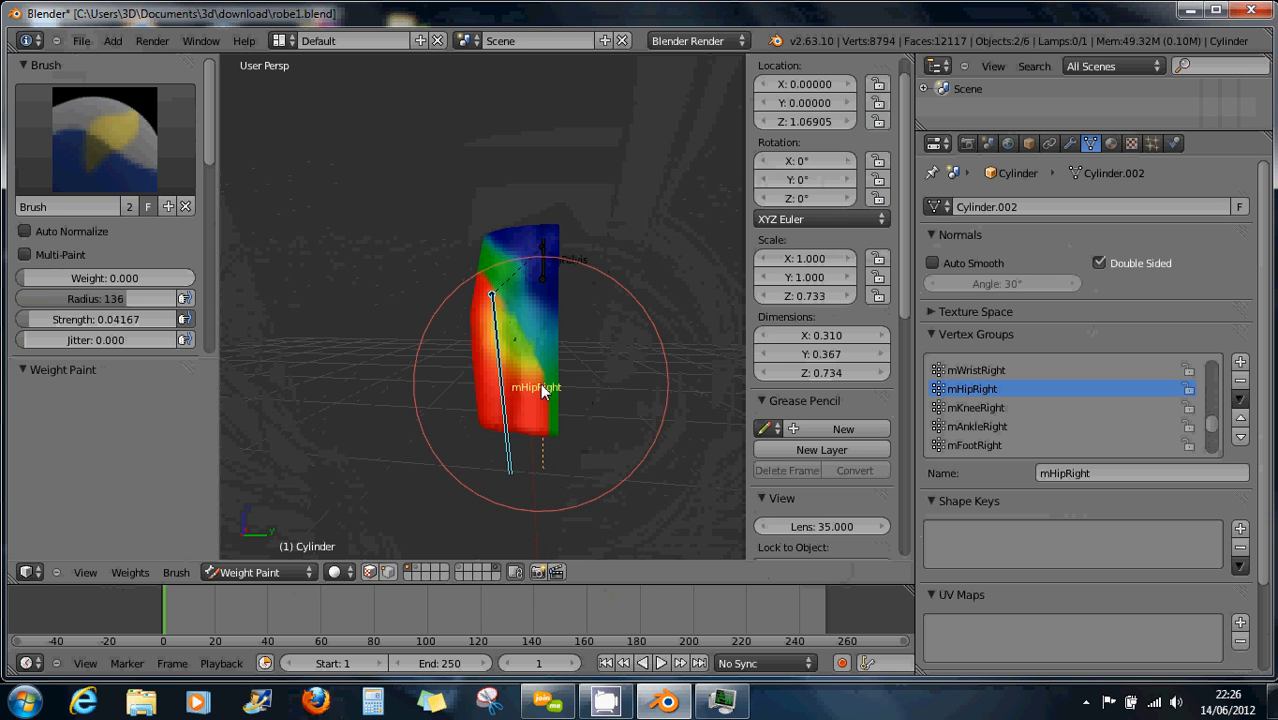
pyautogui.hotkey('alt', 'b')
pyautogui.scroll(3, 567, 411)
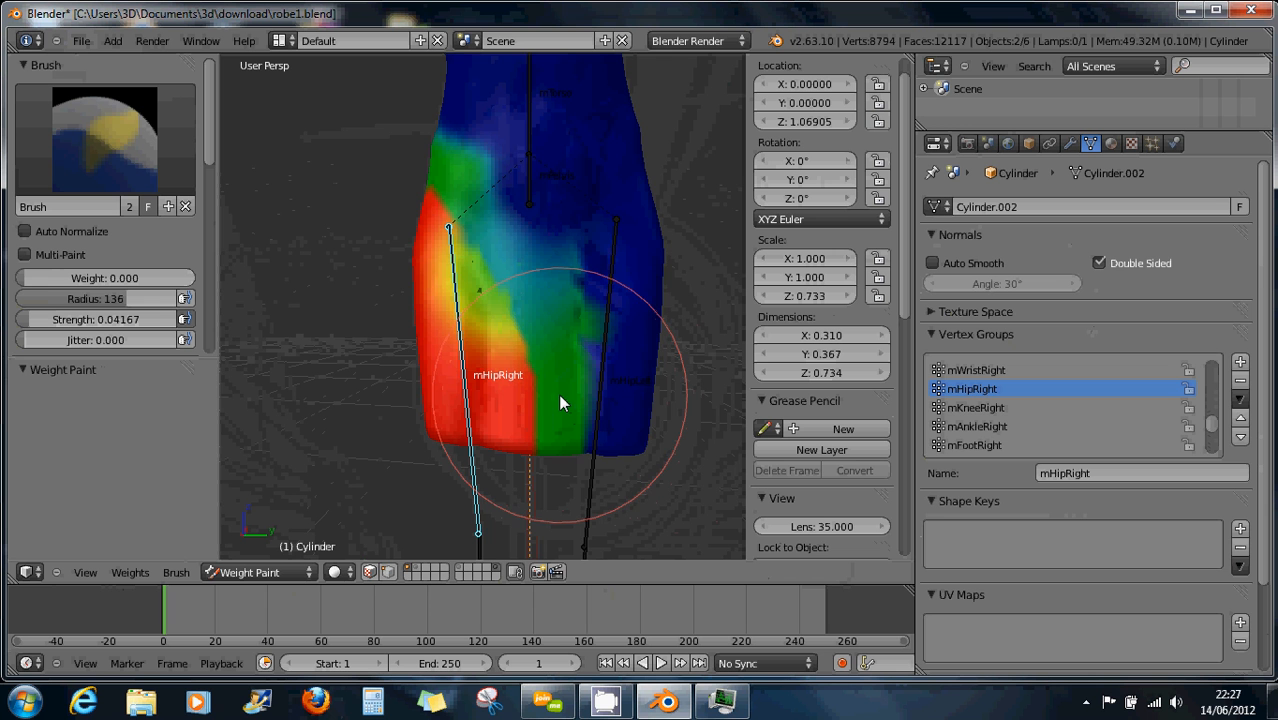
pyautogui.moveTo(547, 393); pyautogui.dragTo(585, 391, button='middle')
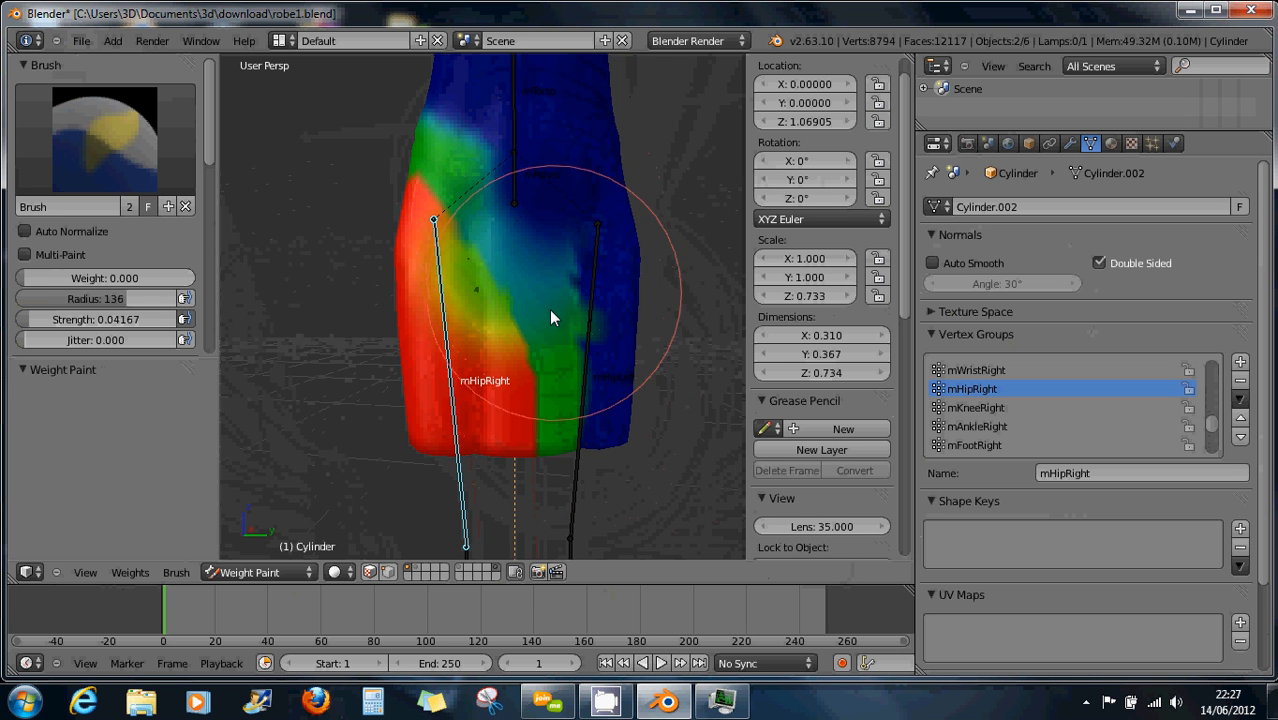
pyautogui.scroll(-2, 538, 318)
# Set the brush to weight 1.000, strength 0.500 and radius 26, and paint a diagonal stroke across the waist near mPelvis
pyautogui.moveTo(24, 284); pyautogui.dragTo(110, 296)
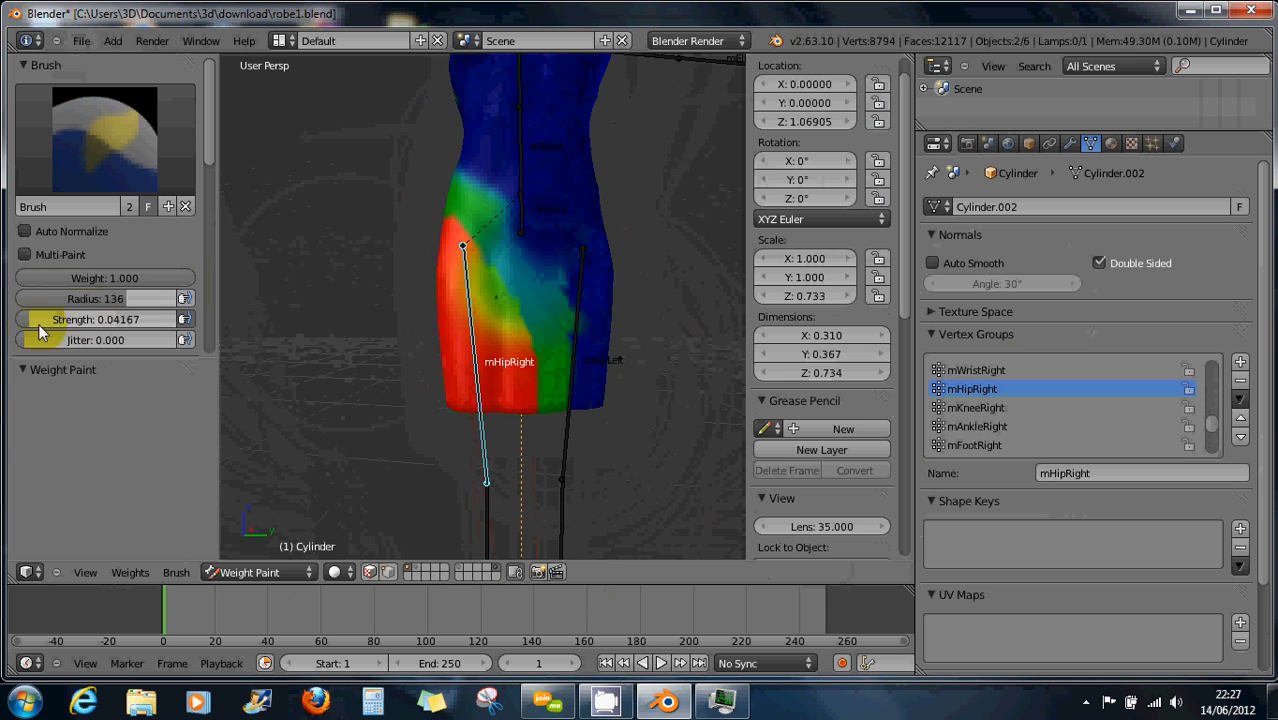
pyautogui.moveTo(32, 302); pyautogui.dragTo(108, 321)
pyautogui.moveTo(474, 231)
pyautogui.mouseDown()
pyautogui.moveTo(502, 137)
pyautogui.moveTo(585, 196)
pyautogui.mouseUp()
pyautogui.moveTo(572, 288); pyautogui.dragTo(556, 302, button='middle')
pyautogui.moveTo(568, 243)
pyautogui.mouseDown(button='middle')
pyautogui.moveTo(534, 304)
pyautogui.moveTo(571, 223)
pyautogui.moveTo(528, 223)
pyautogui.moveTo(500, 345)
pyautogui.moveTo(503, 262)
pyautogui.mouseUp(button='middle')
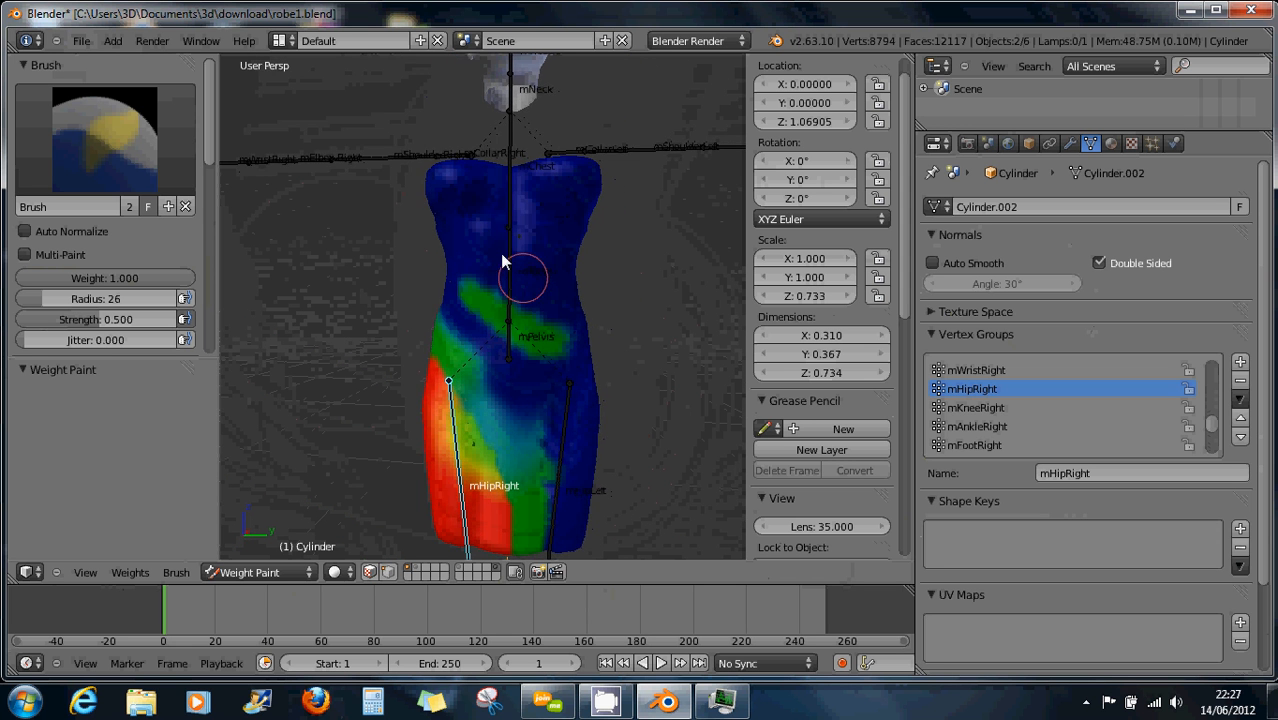
# Turn on face selection masking for weight painting on the robe
pyautogui.click(368, 572)
pyautogui.click(368, 572)
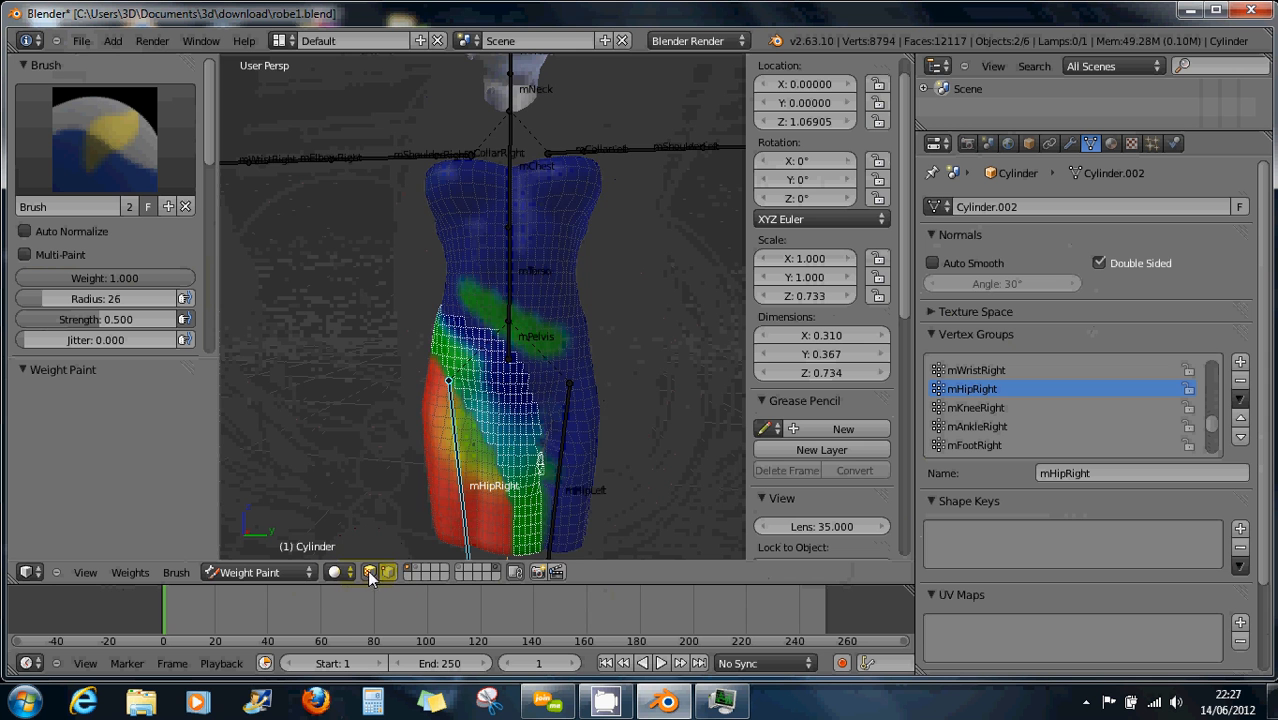
pyautogui.scroll(2, 492, 380)
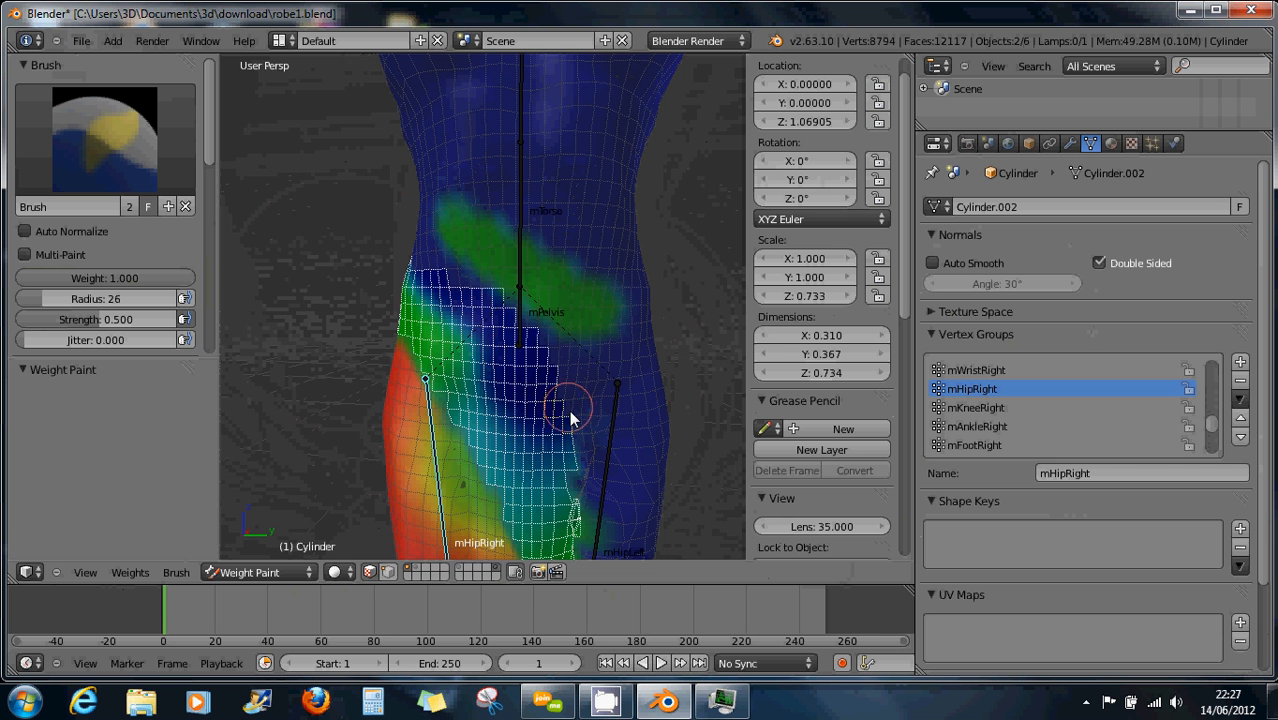
pyautogui.moveTo(569, 413); pyautogui.dragTo(550, 300, button='middle')
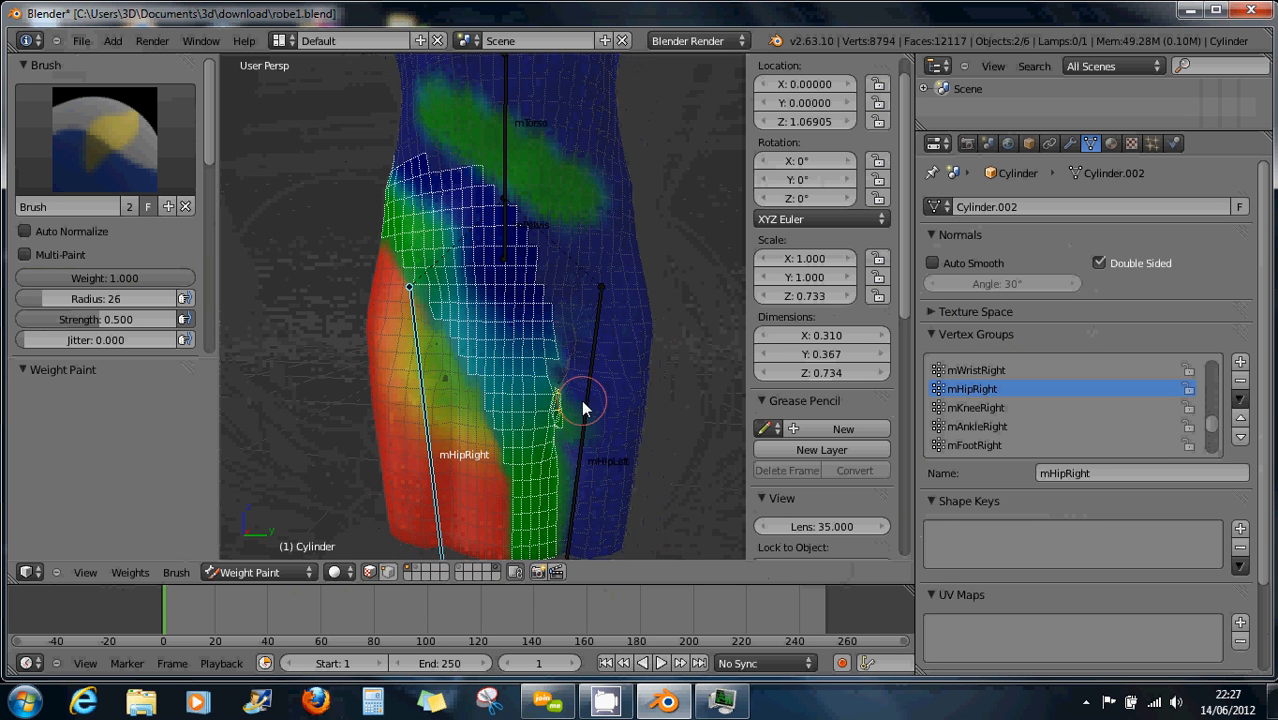
pyautogui.scroll(-1, 570, 385)
pyautogui.click(551, 366)
pyautogui.hotkey('ctrl', 'z')
pyautogui.moveTo(552, 366); pyautogui.dragTo(575, 392, button='middle')
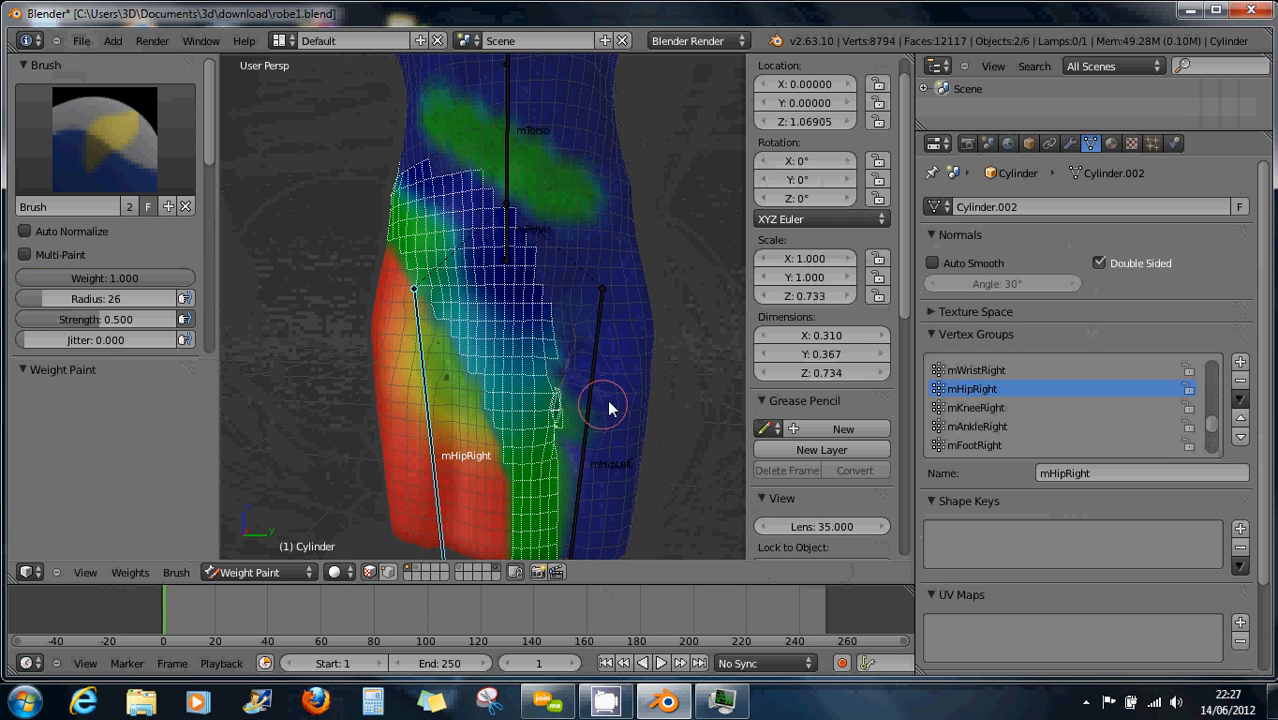
pyautogui.click(437, 222)
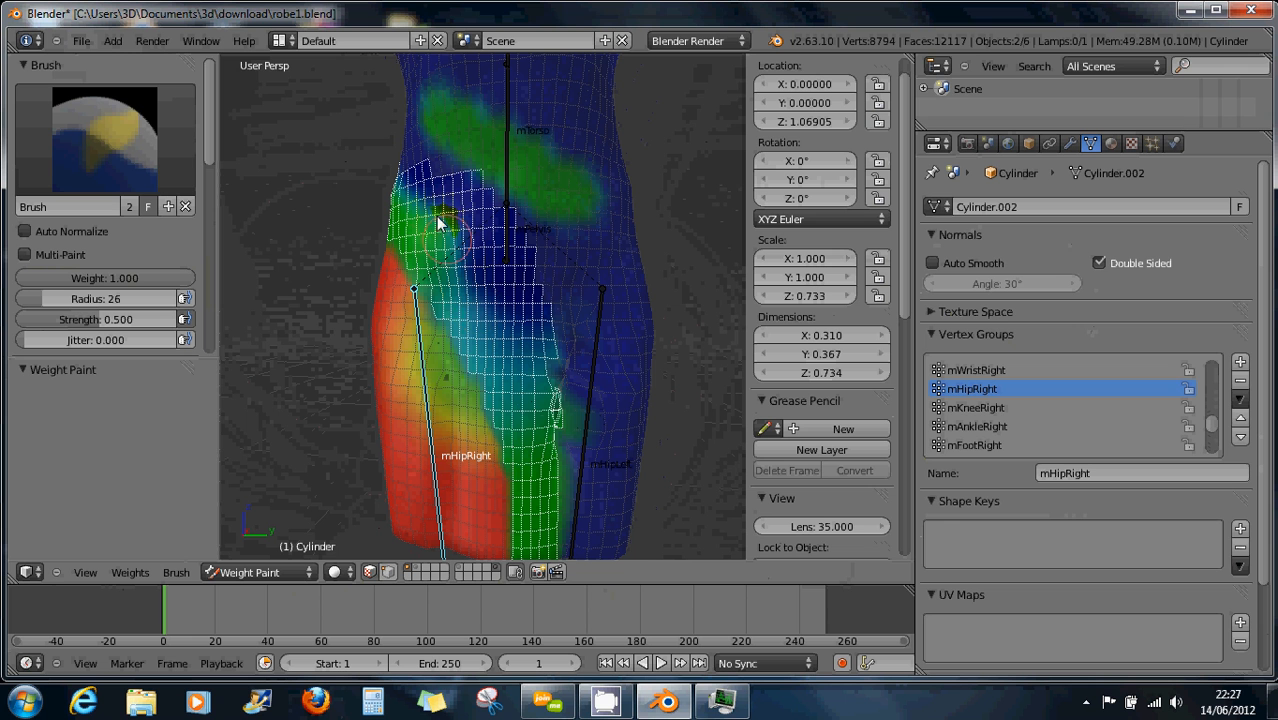
pyautogui.hotkey('ctrl', 'z')
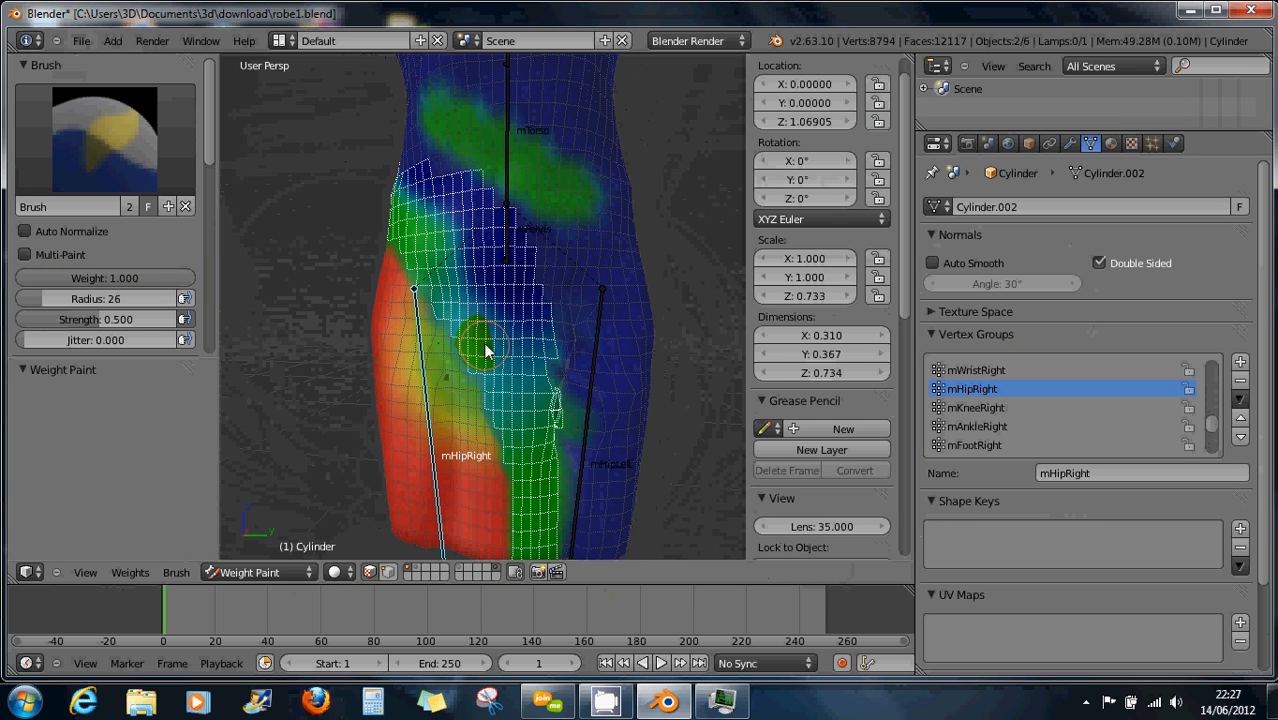
# Paint a weight 1.000 stroke across the selected faces between the hip bones, and test a stroke on the unselected torso
pyautogui.moveTo(503, 398); pyautogui.dragTo(519, 386, button='middle')
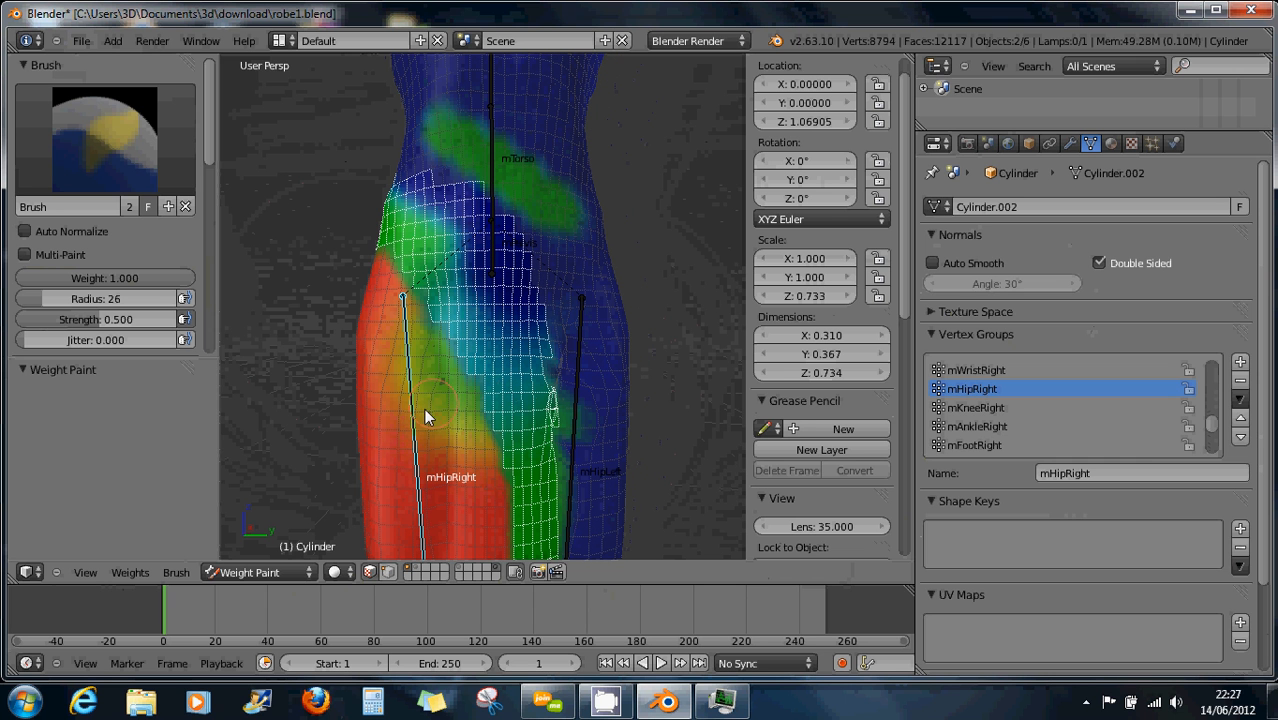
pyautogui.moveTo(408, 437)
pyautogui.mouseDown()
pyautogui.moveTo(451, 371)
pyautogui.moveTo(553, 318)
pyautogui.moveTo(530, 328)
pyautogui.mouseUp()
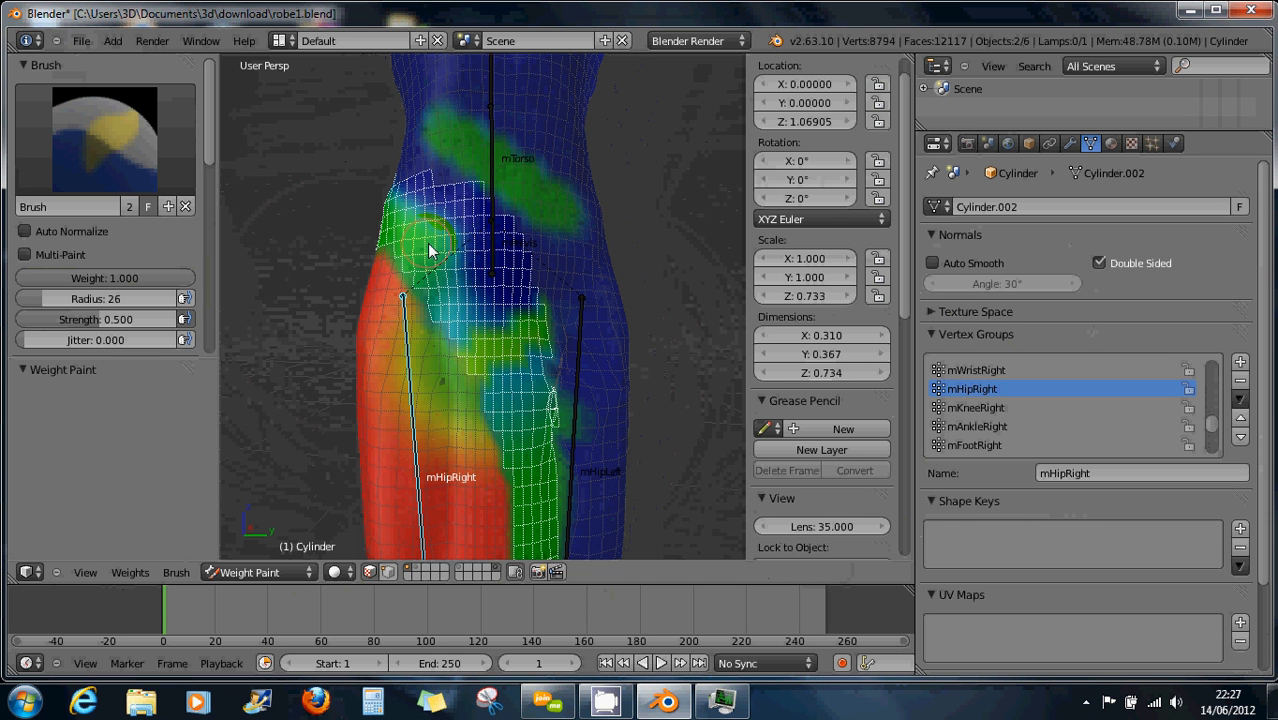
pyautogui.moveTo(497, 218); pyautogui.dragTo(503, 280, button='middle')
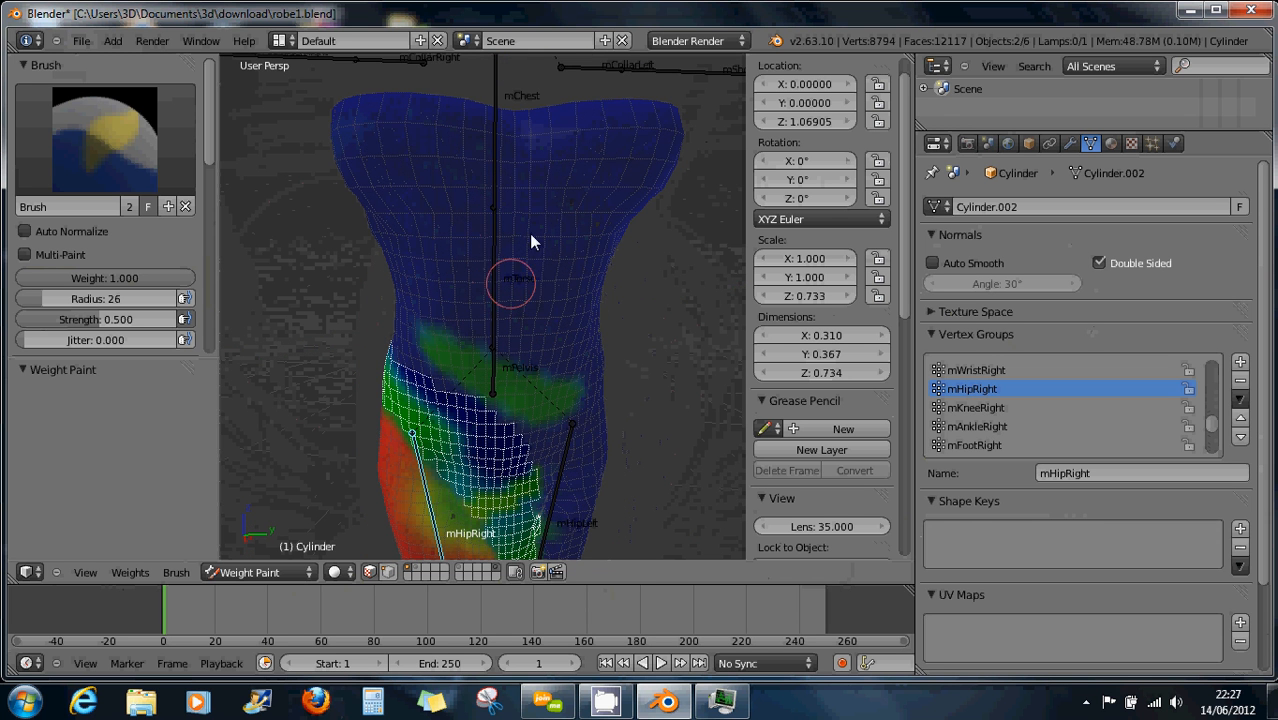
pyautogui.moveTo(514, 262)
pyautogui.mouseDown()
pyautogui.moveTo(529, 254)
pyautogui.moveTo(521, 246)
pyautogui.mouseUp()
# Add a block of chest and torso faces to the selection and paint weight 1.000 strokes over it
pyautogui.click(369, 572)
pyautogui.moveTo(517, 216)
pyautogui.mouseDown()
pyautogui.moveTo(468, 217)
pyautogui.moveTo(506, 275)
pyautogui.moveTo(551, 205)
pyautogui.moveTo(465, 194)
pyautogui.moveTo(448, 240)
pyautogui.moveTo(493, 285)
pyautogui.mouseUp()
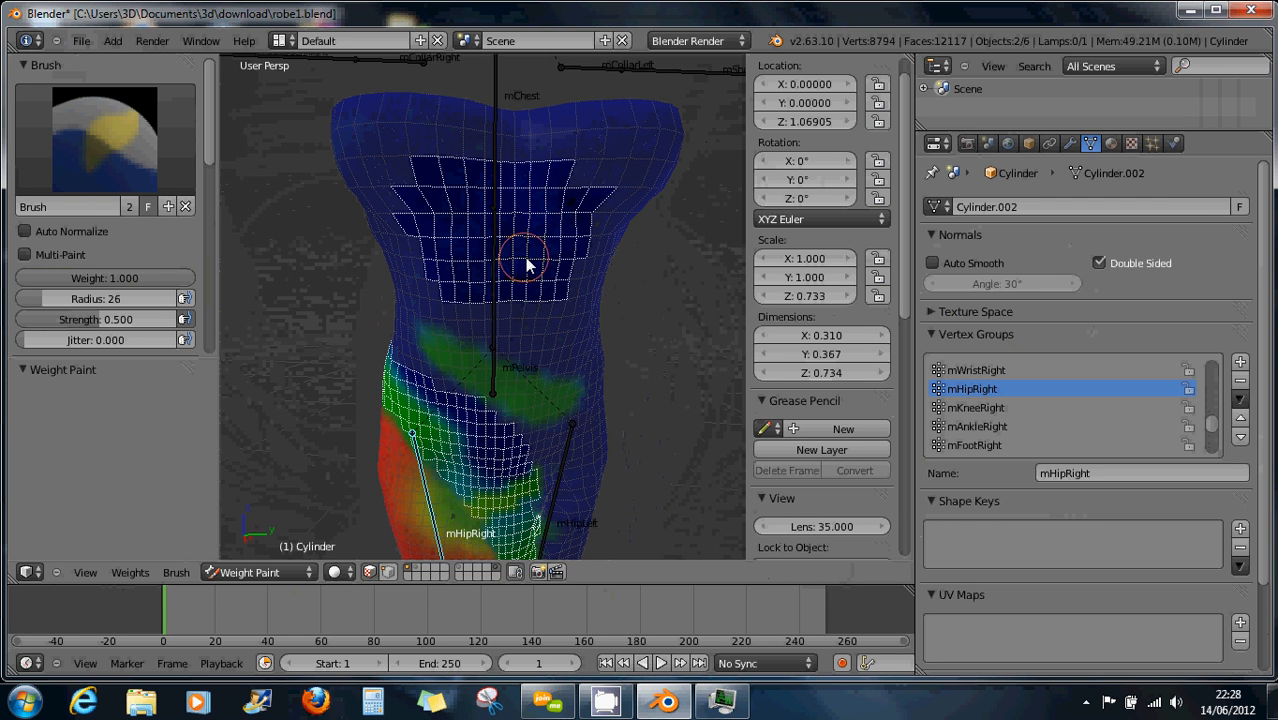
pyautogui.moveTo(527, 262)
pyautogui.mouseDown()
pyautogui.moveTo(508, 210)
pyautogui.moveTo(527, 228)
pyautogui.moveTo(593, 163)
pyautogui.moveTo(622, 205)
pyautogui.moveTo(542, 314)
pyautogui.moveTo(465, 314)
pyautogui.moveTo(408, 263)
pyautogui.mouseUp()
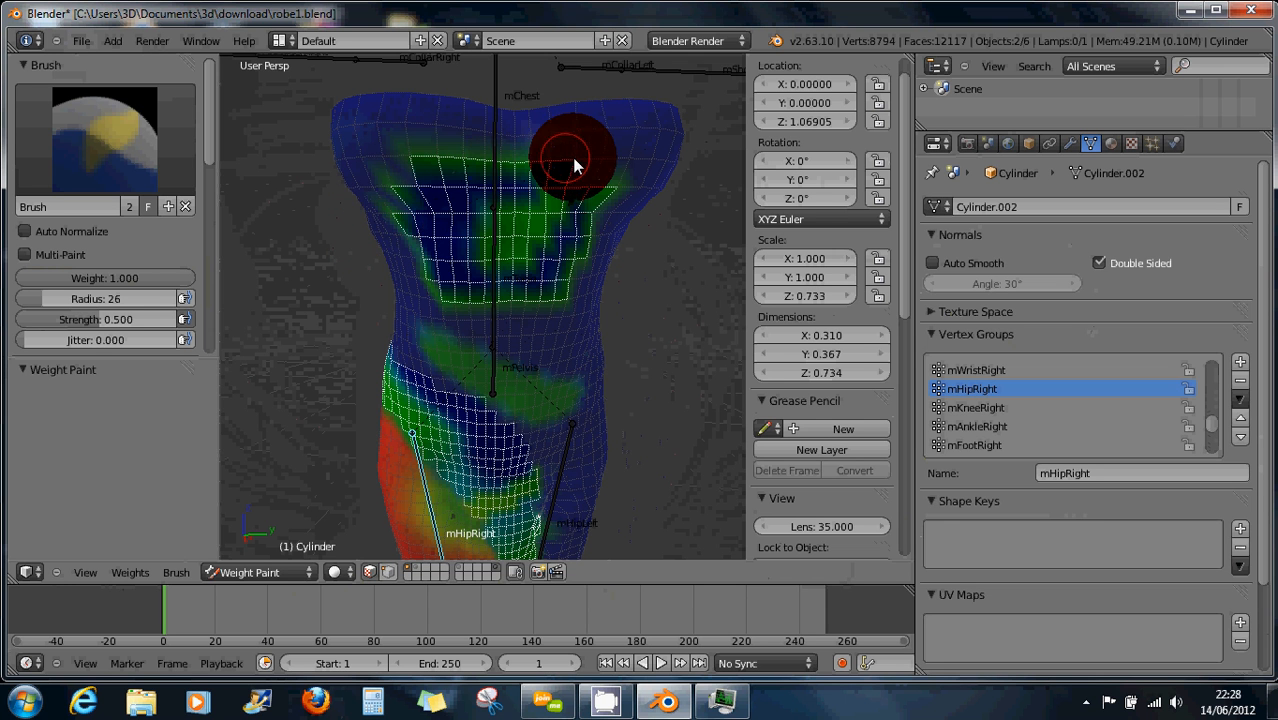
pyautogui.moveTo(574, 157)
pyautogui.mouseDown()
pyautogui.moveTo(365, 194)
pyautogui.moveTo(574, 346)
pyautogui.mouseUp()
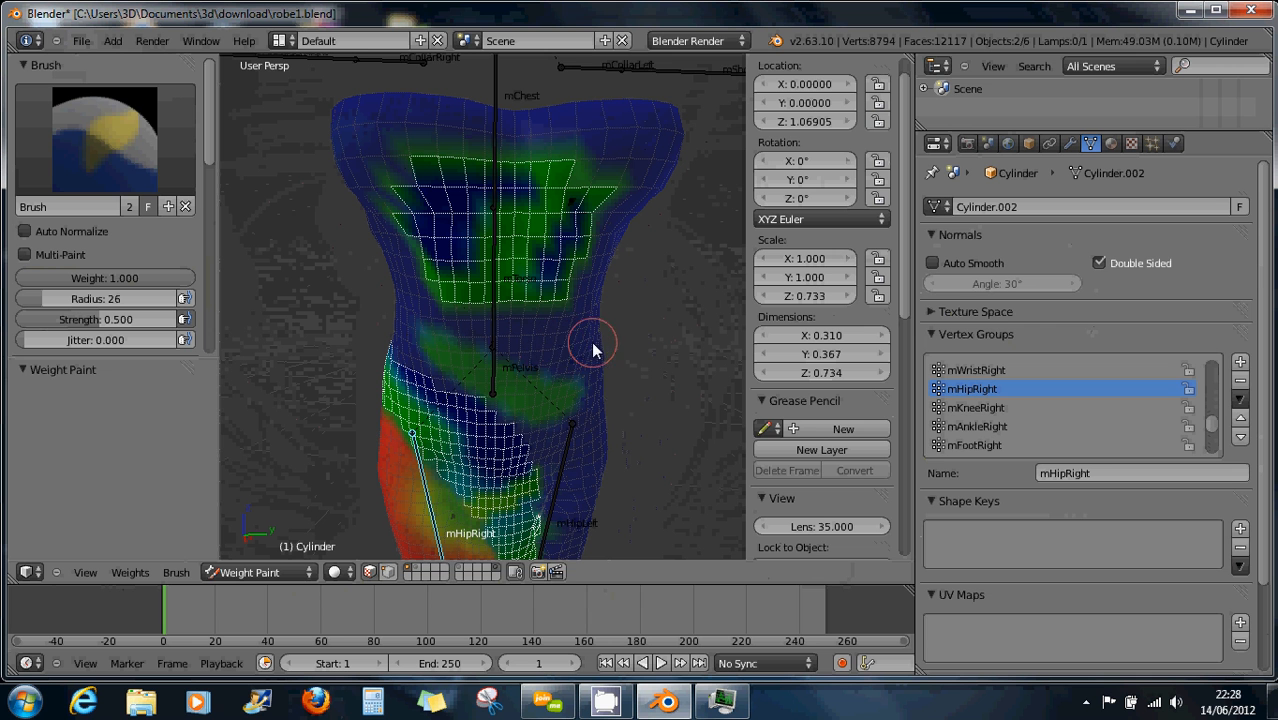
# Deselect all the masked faces of the robe
pyautogui.click(369, 572)
pyautogui.click(369, 572)
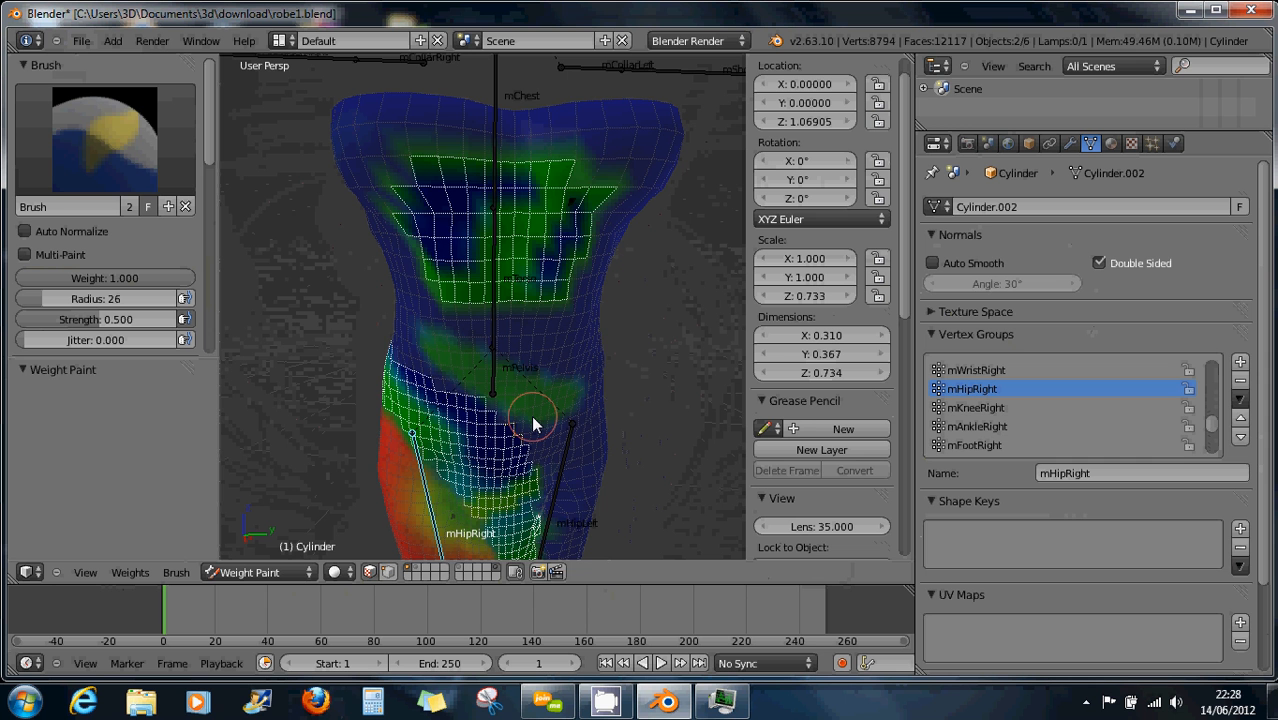
pyautogui.press('a')
pyautogui.press('a')
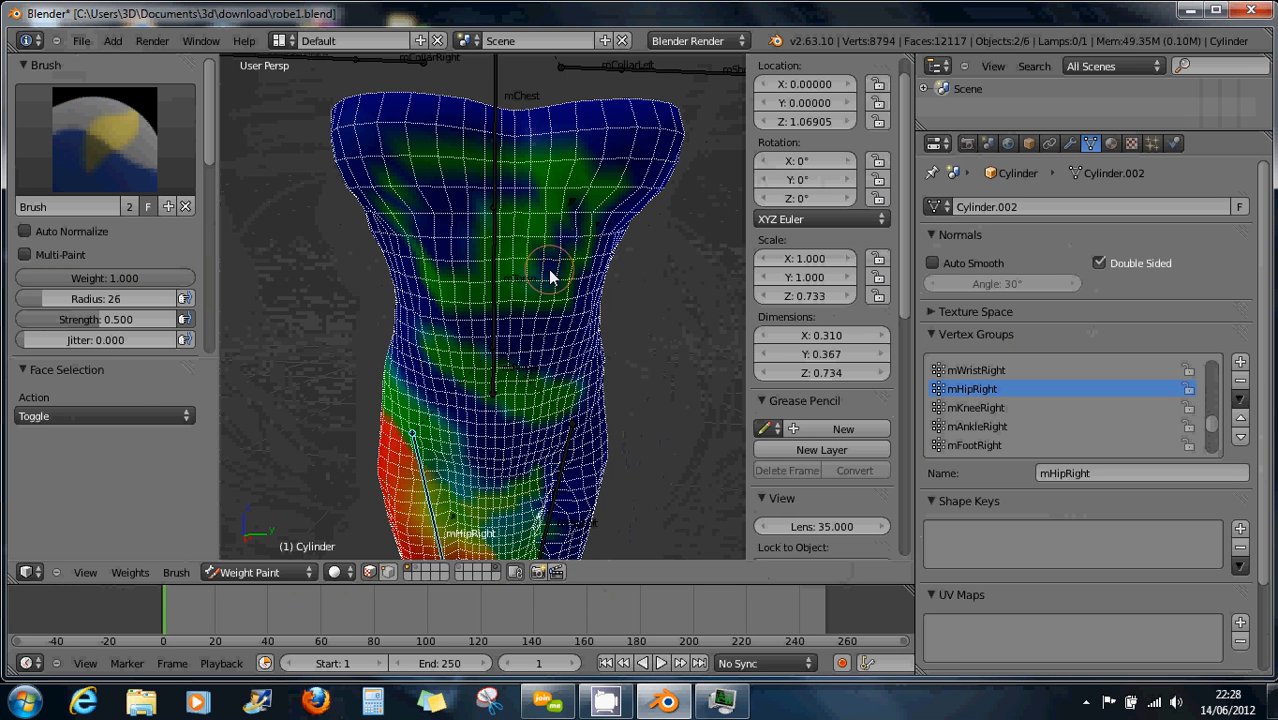
pyautogui.press('a')
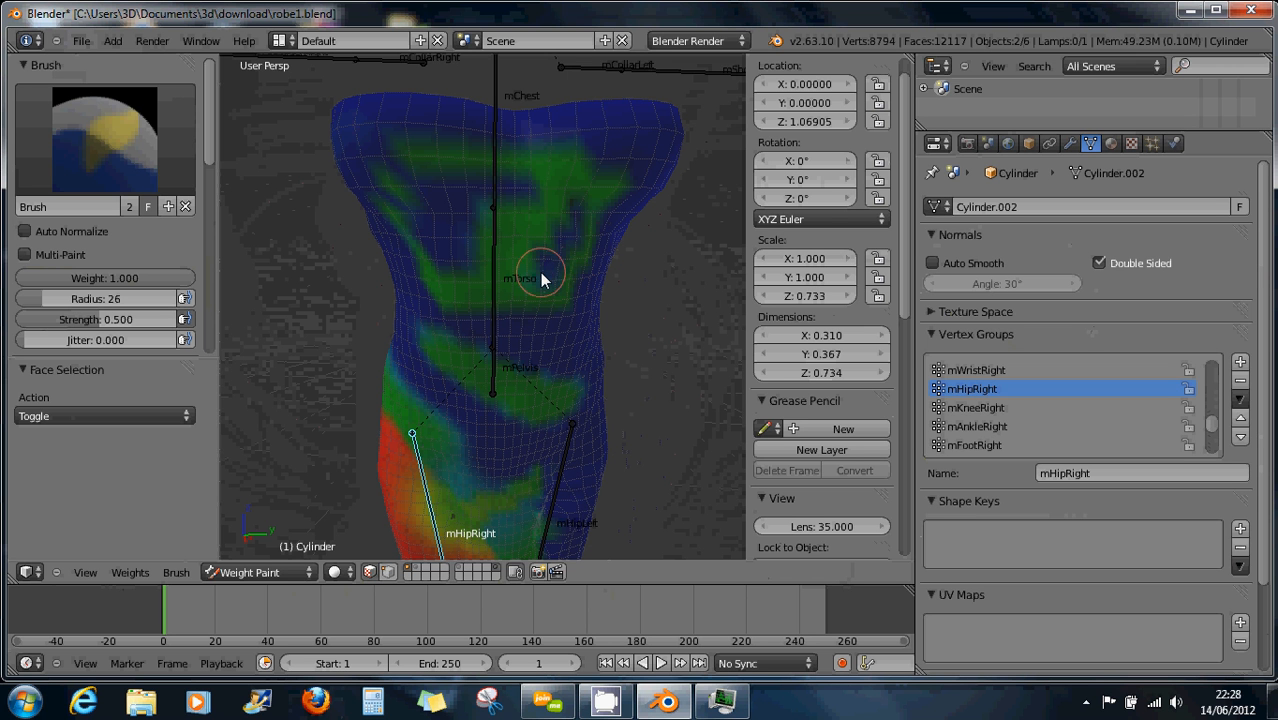
pyautogui.press('c')
pyautogui.moveTo(554, 215); pyautogui.dragTo(577, 218)
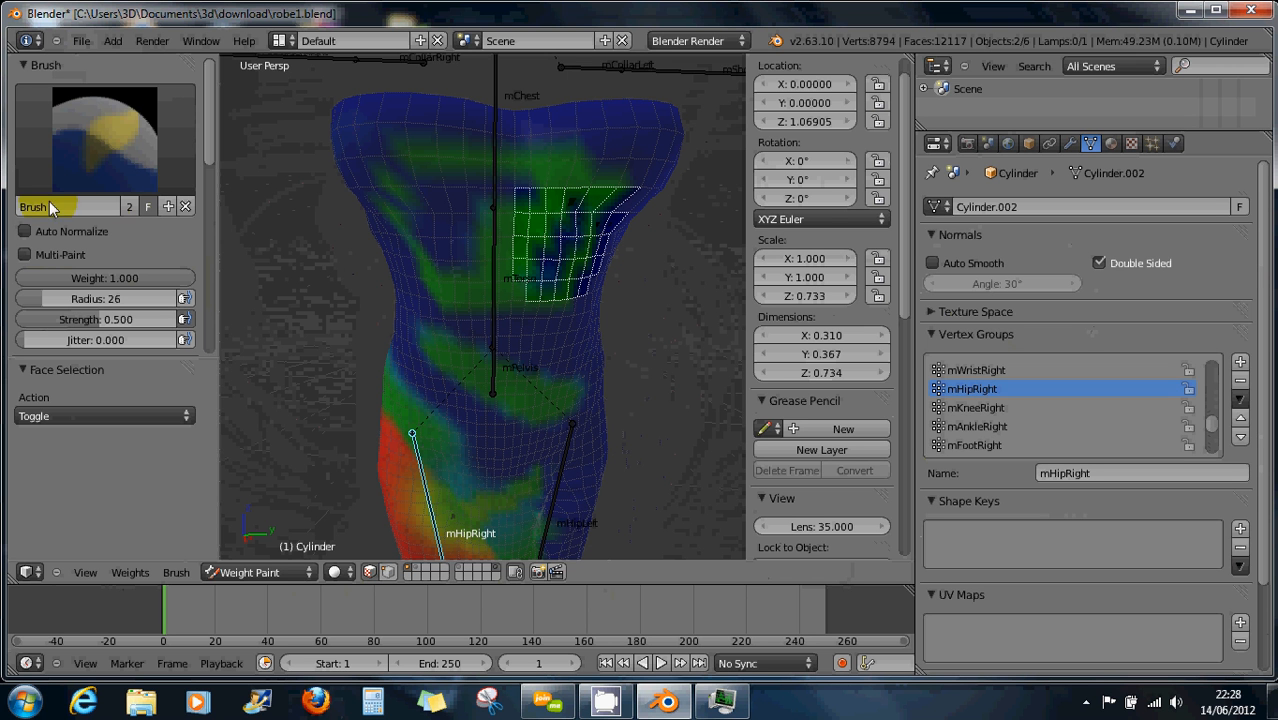
pyautogui.press('a')
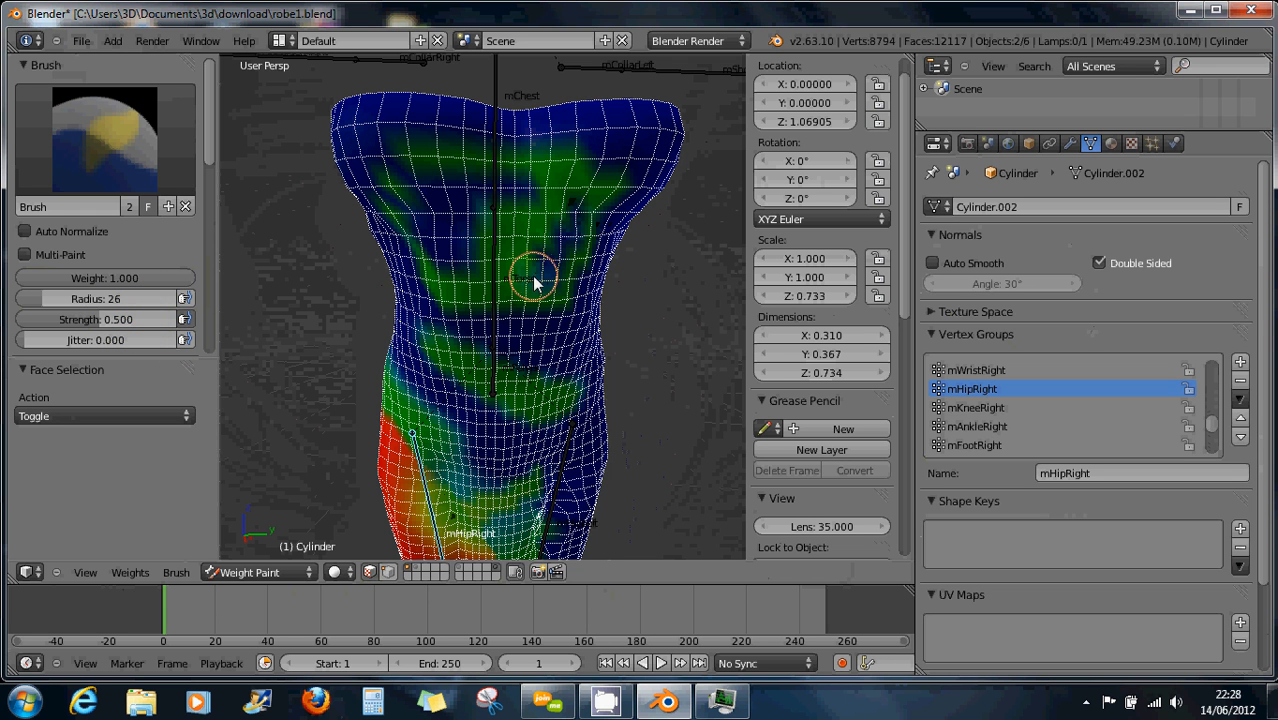
pyautogui.press('a')
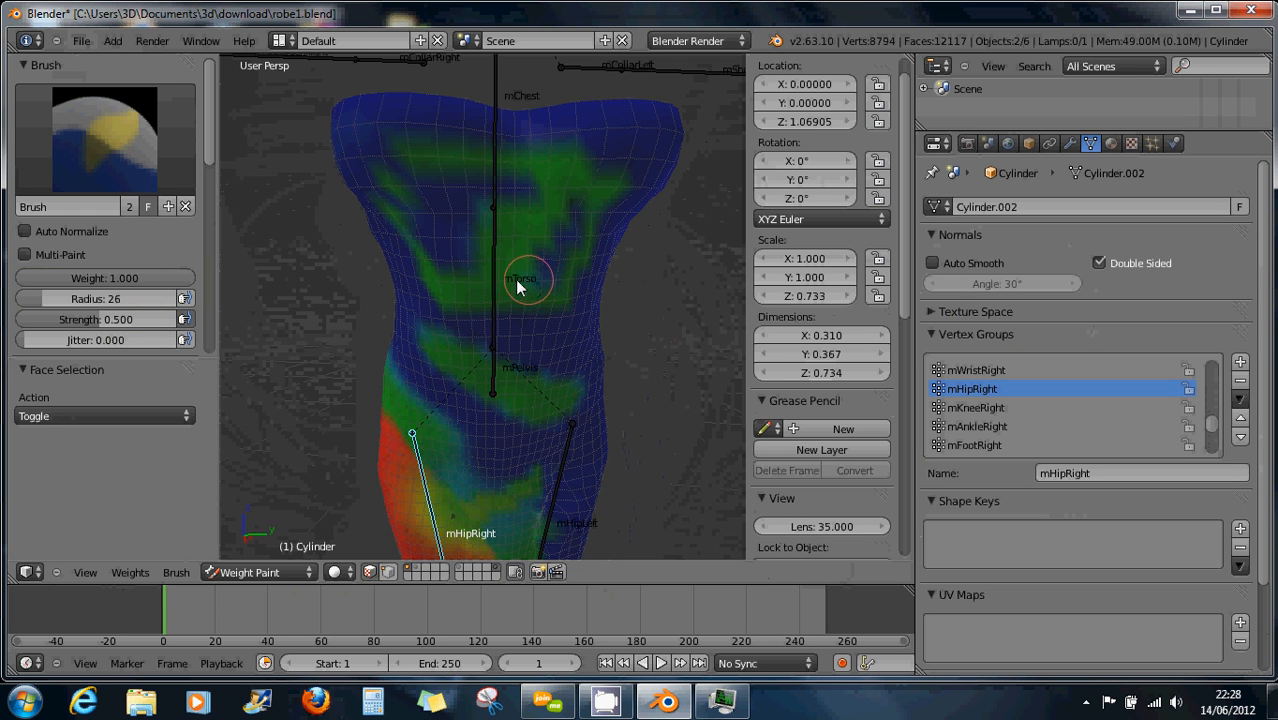
# Set the brush strength to 1.000
pyautogui.click(85, 319)
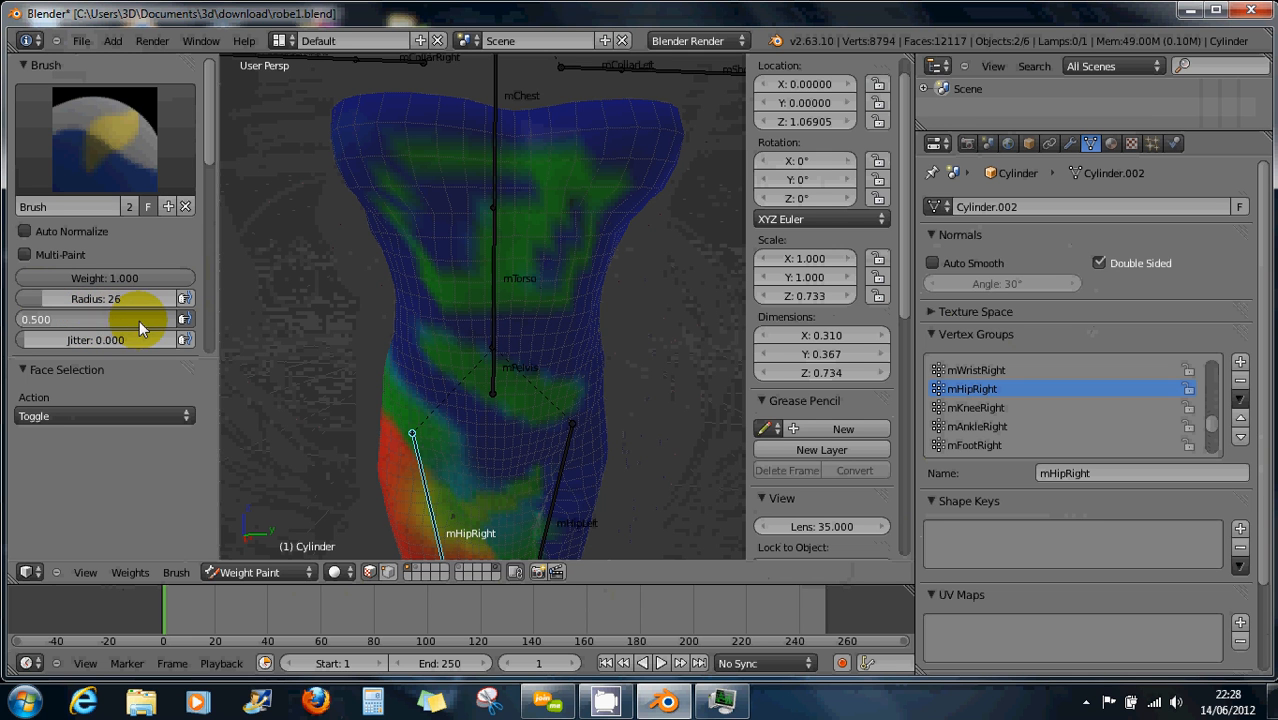
pyautogui.moveTo(133, 322)
pyautogui.mouseDown()
pyautogui.moveTo(24, 318)
pyautogui.moveTo(242, 320)
pyautogui.mouseUp()
pyautogui.write('0.1')
pyautogui.press('Return')
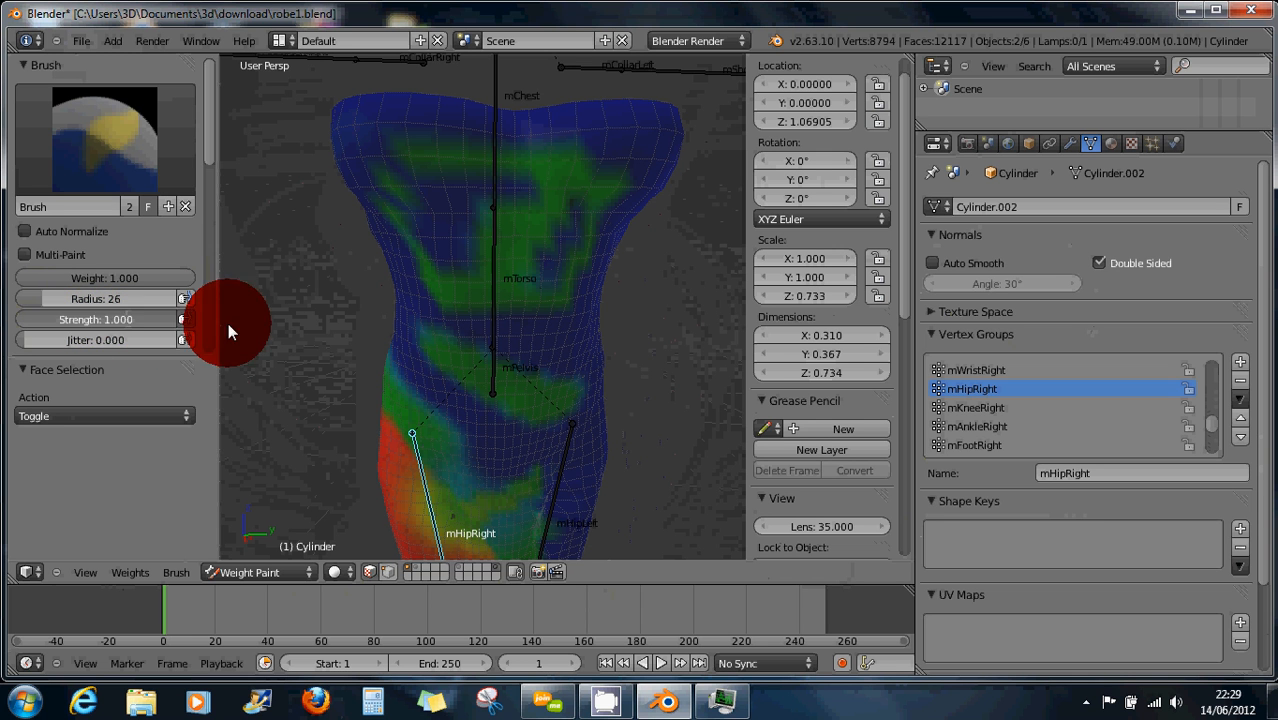
# Test a dab on the unselected torso, and circle-select a patch of faces around the mTorso label
pyautogui.click(530, 288)
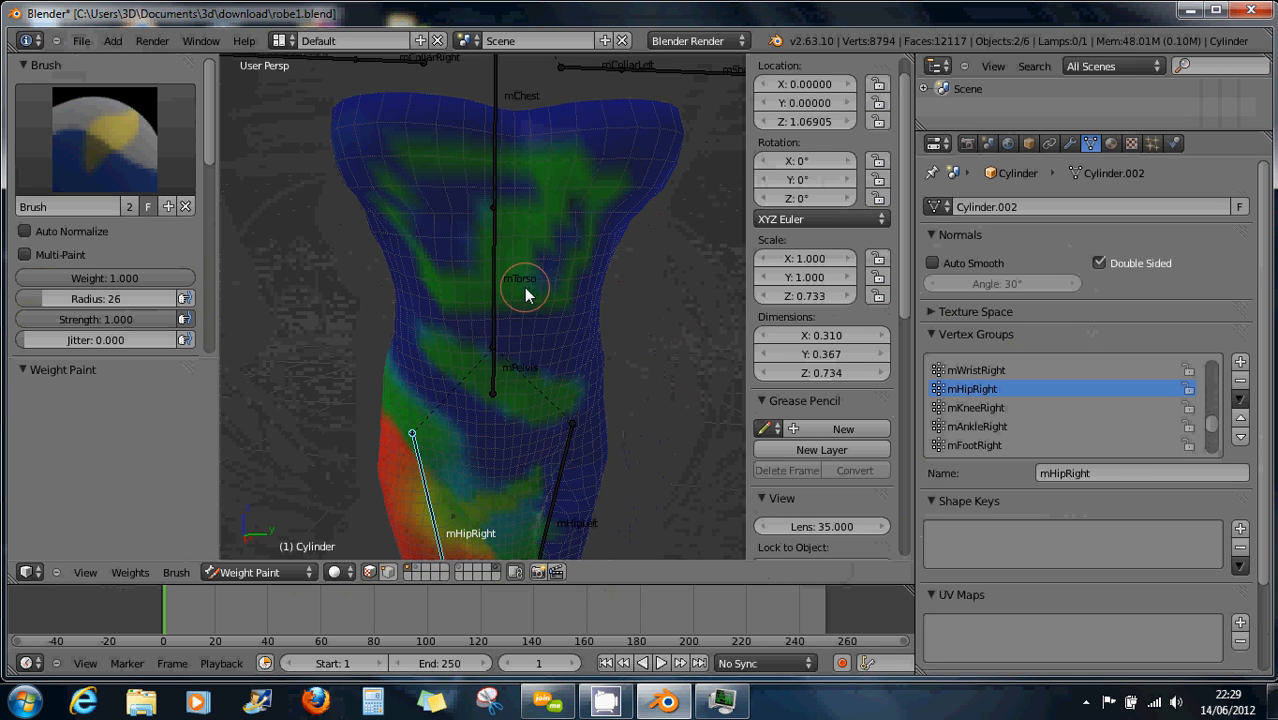
pyautogui.press('c')
pyautogui.moveTo(510, 280)
pyautogui.mouseDown()
pyautogui.moveTo(528, 252)
pyautogui.moveTo(509, 286)
pyautogui.mouseUp()
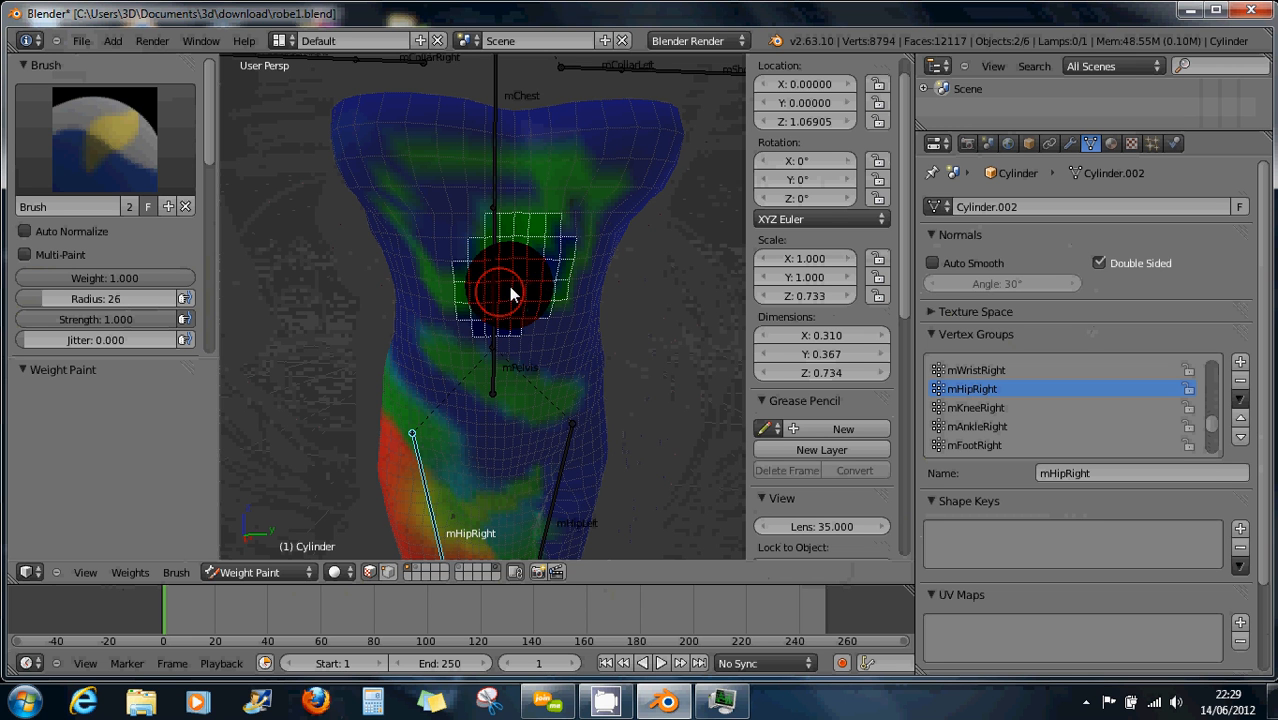
# Paint weight 1.000 inside the selected patch of torso faces, and select a single face beside the mTorso label
pyautogui.rightClick(511, 285)
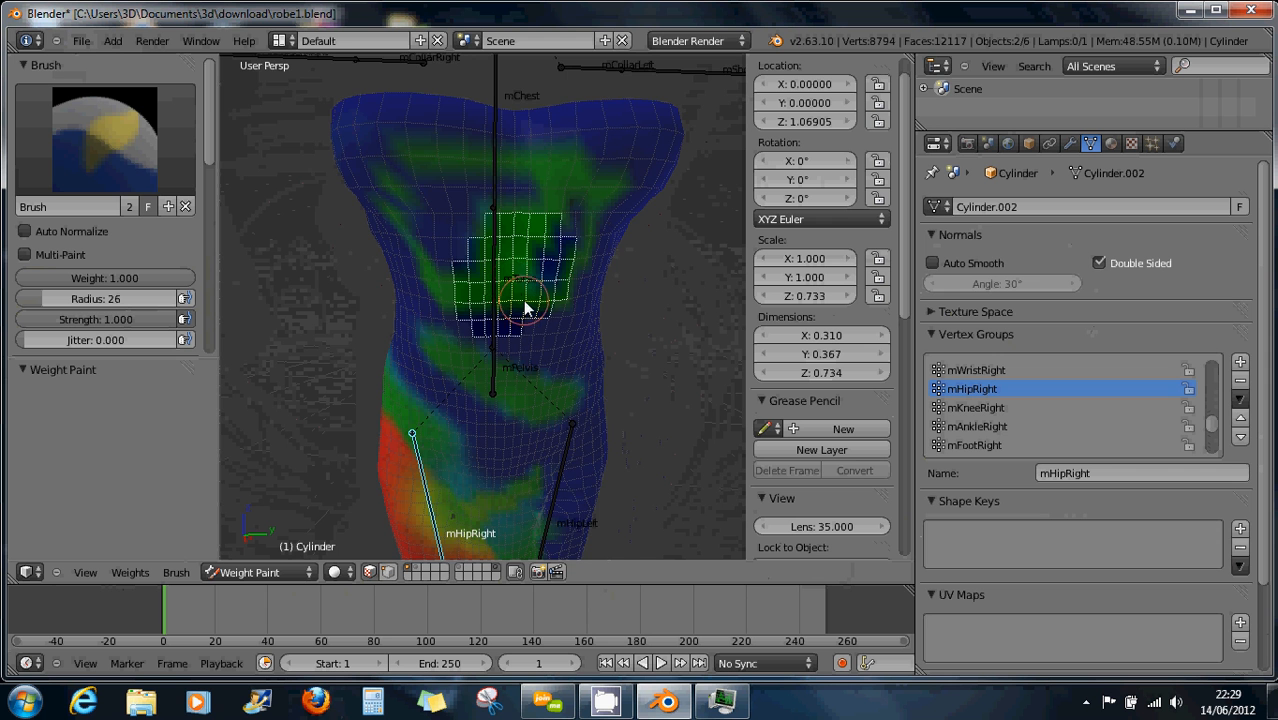
pyautogui.scroll(3, 528, 300)
pyautogui.moveTo(538, 275)
pyautogui.mouseDown()
pyautogui.moveTo(524, 237)
pyautogui.moveTo(551, 270)
pyautogui.moveTo(524, 257)
pyautogui.moveTo(479, 269)
pyautogui.moveTo(531, 245)
pyautogui.mouseUp()
pyautogui.rightClick(534, 256)
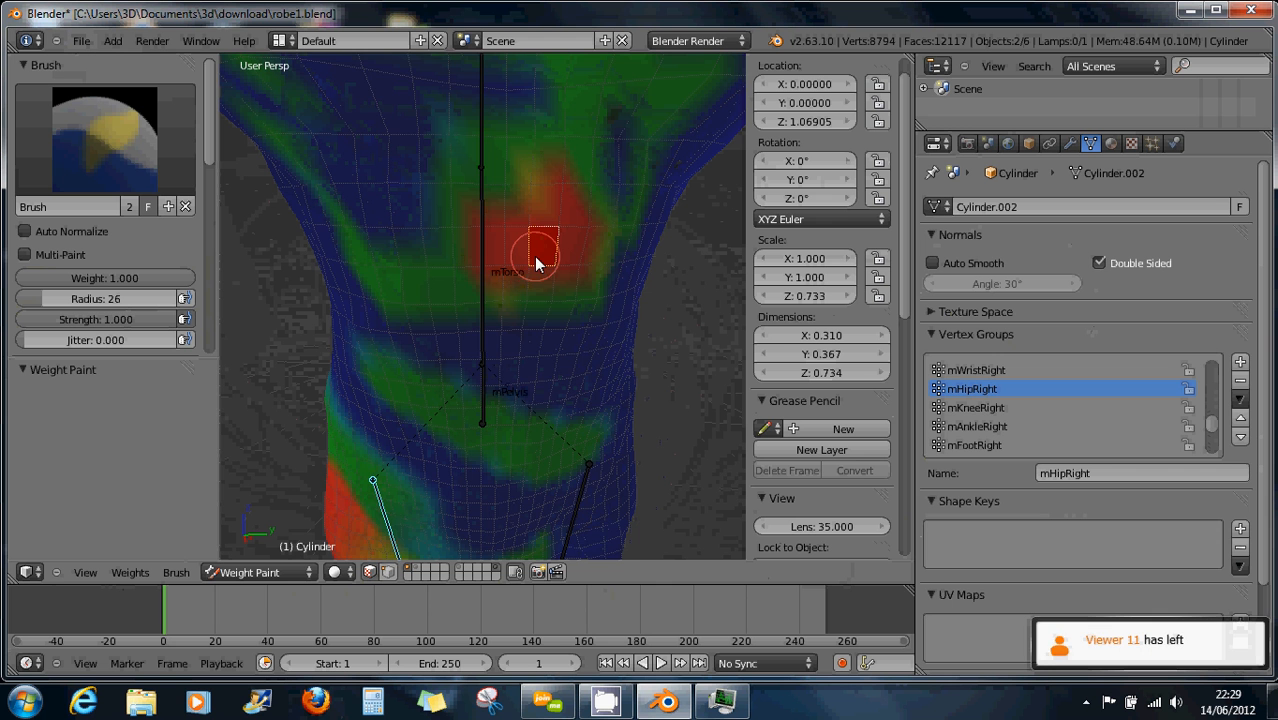
# Turn off the robe's face selection masking and enable vertex selection masking for painting
pyautogui.scroll(-2, 533, 298)
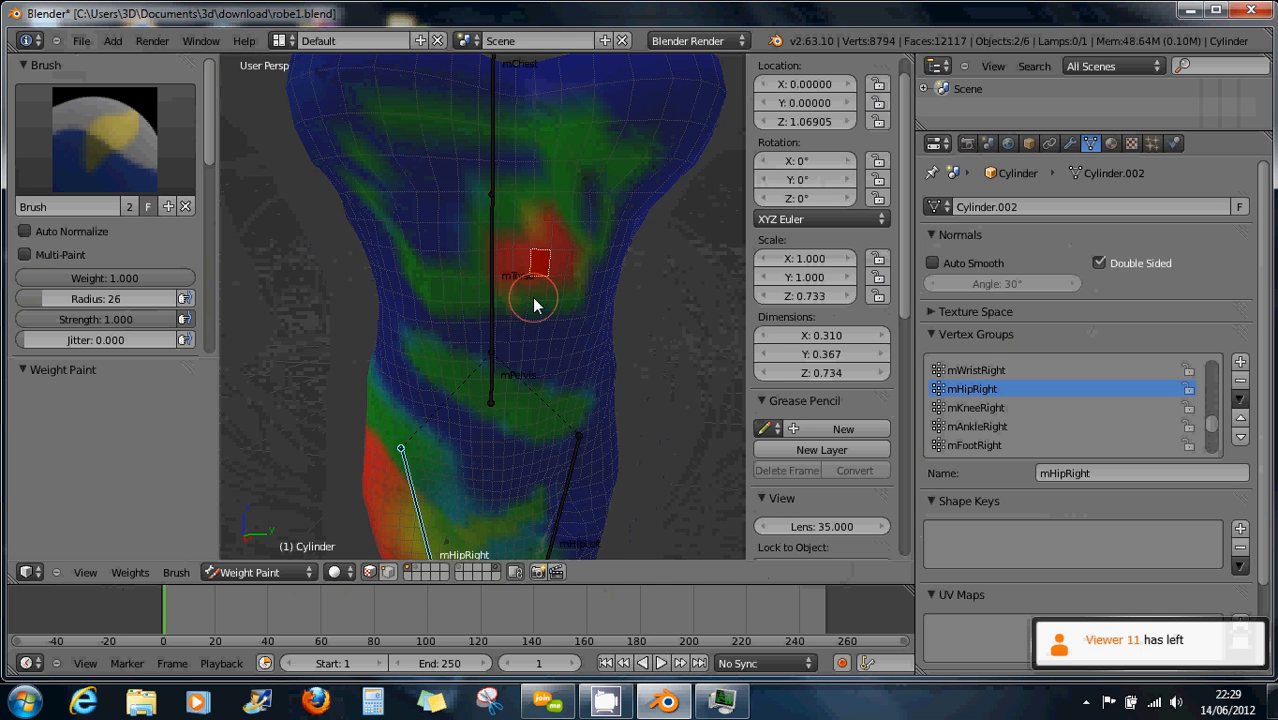
pyautogui.scroll(-1, 533, 302)
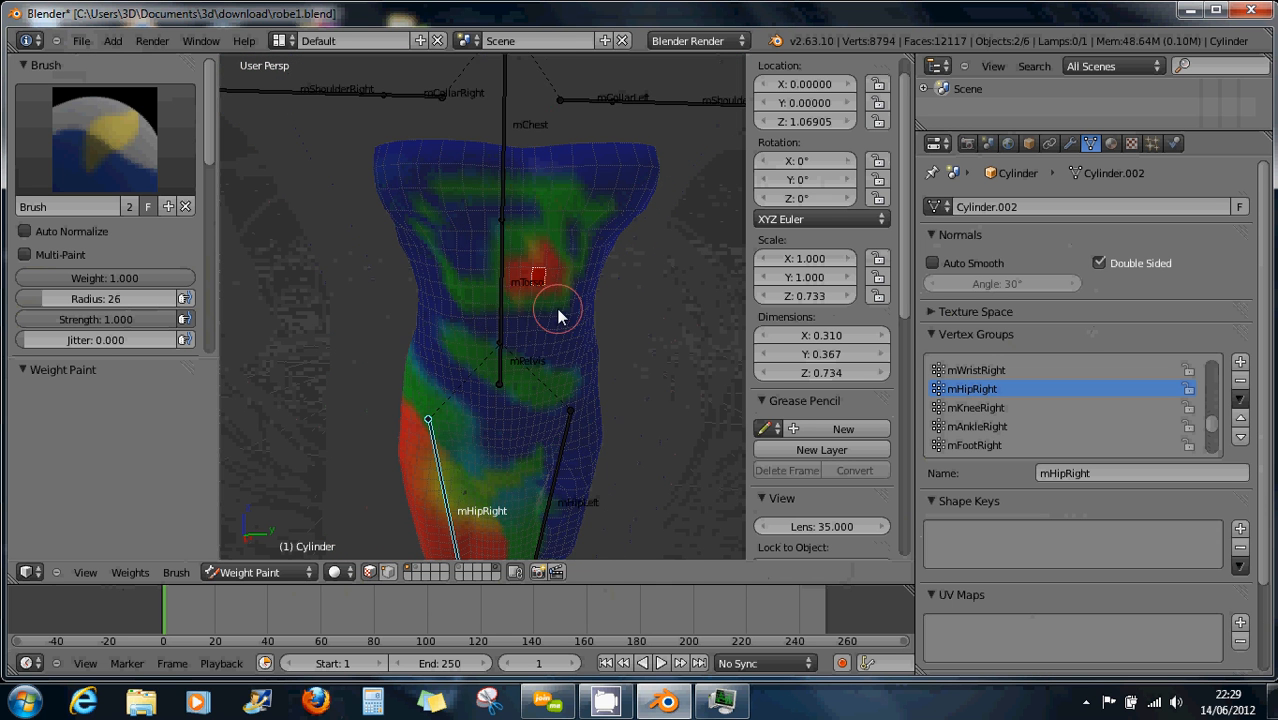
pyautogui.scroll(-1, 545, 308)
pyautogui.moveTo(524, 295); pyautogui.dragTo(556, 294, button='middle')
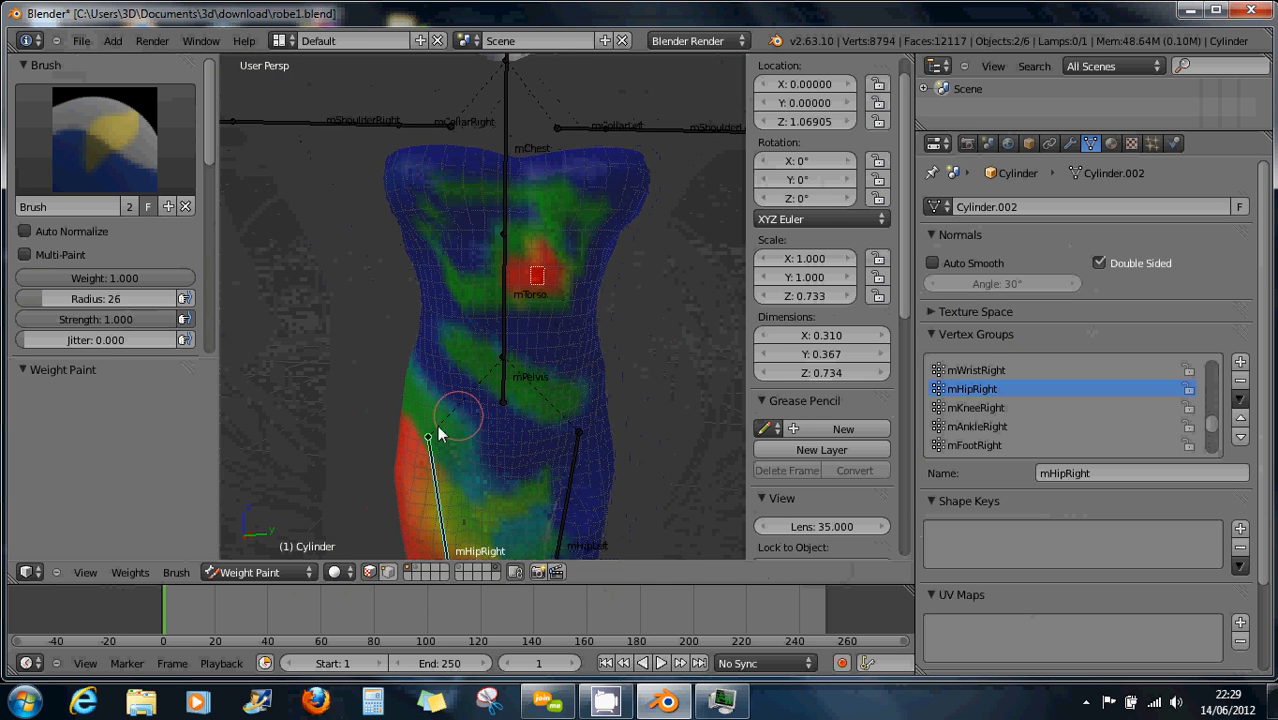
pyautogui.click(367, 572)
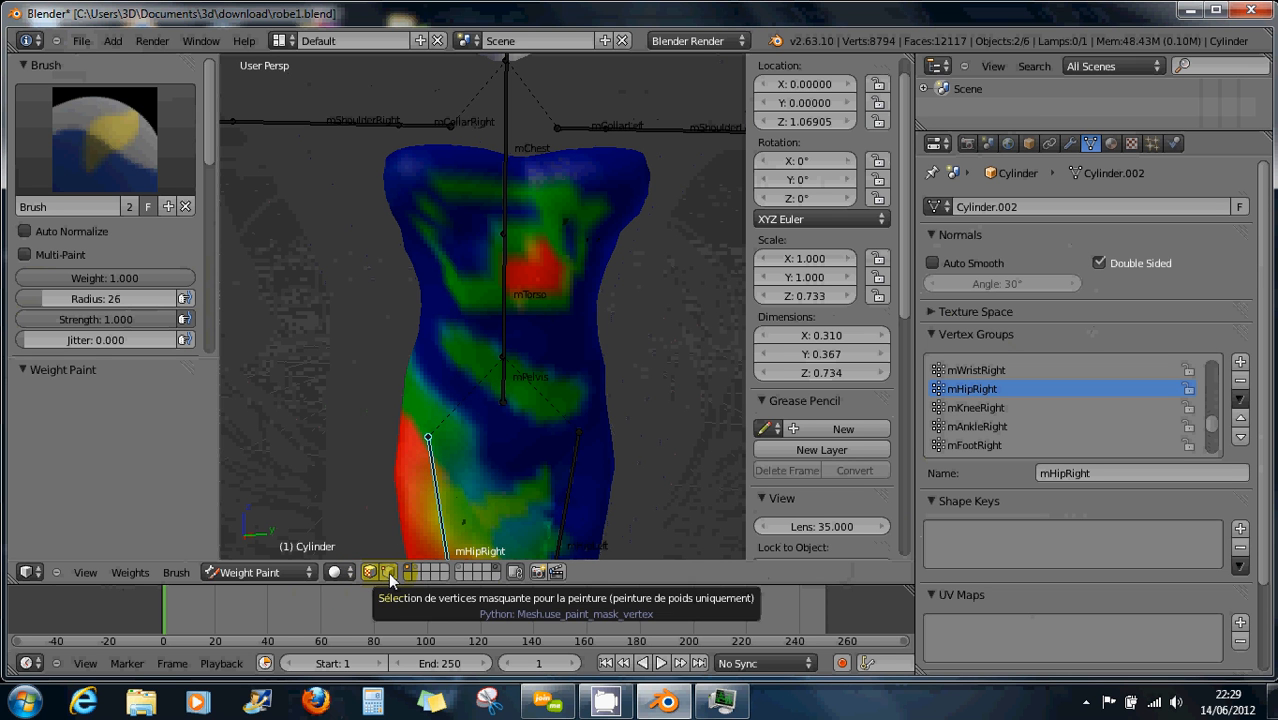
pyautogui.click(388, 572)
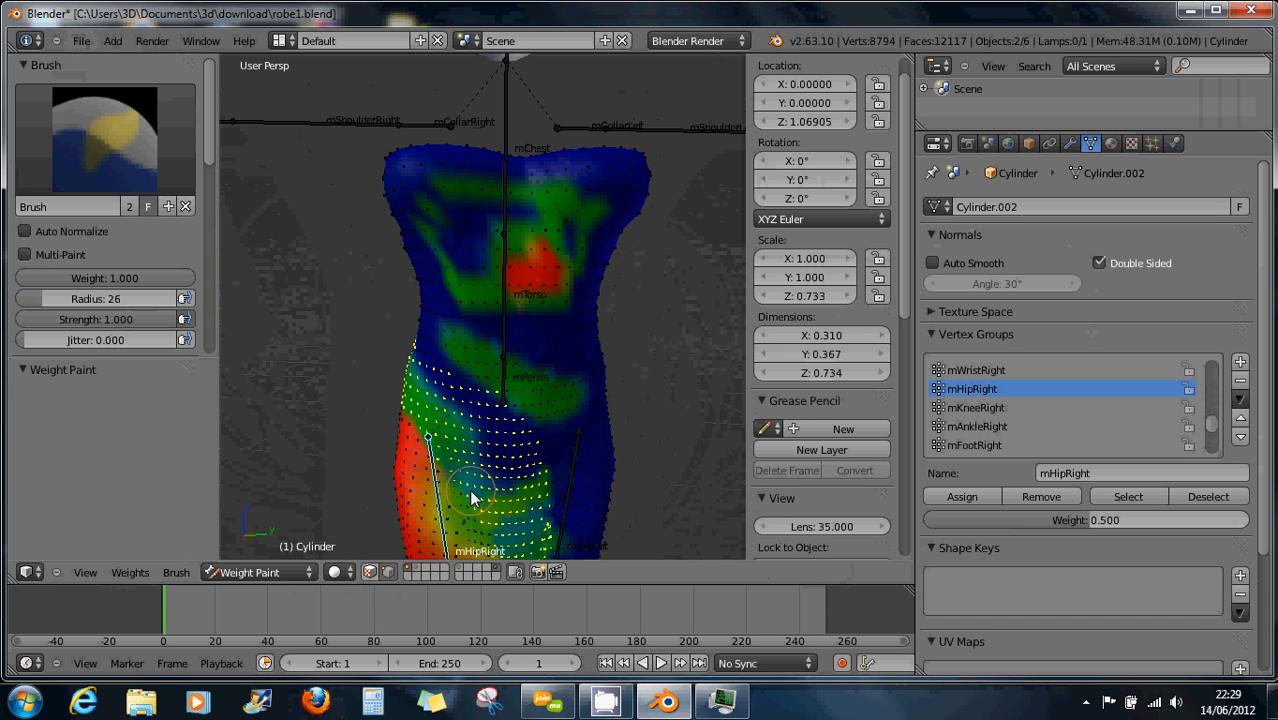
pyautogui.moveTo(517, 450); pyautogui.dragTo(542, 434, button='middle')
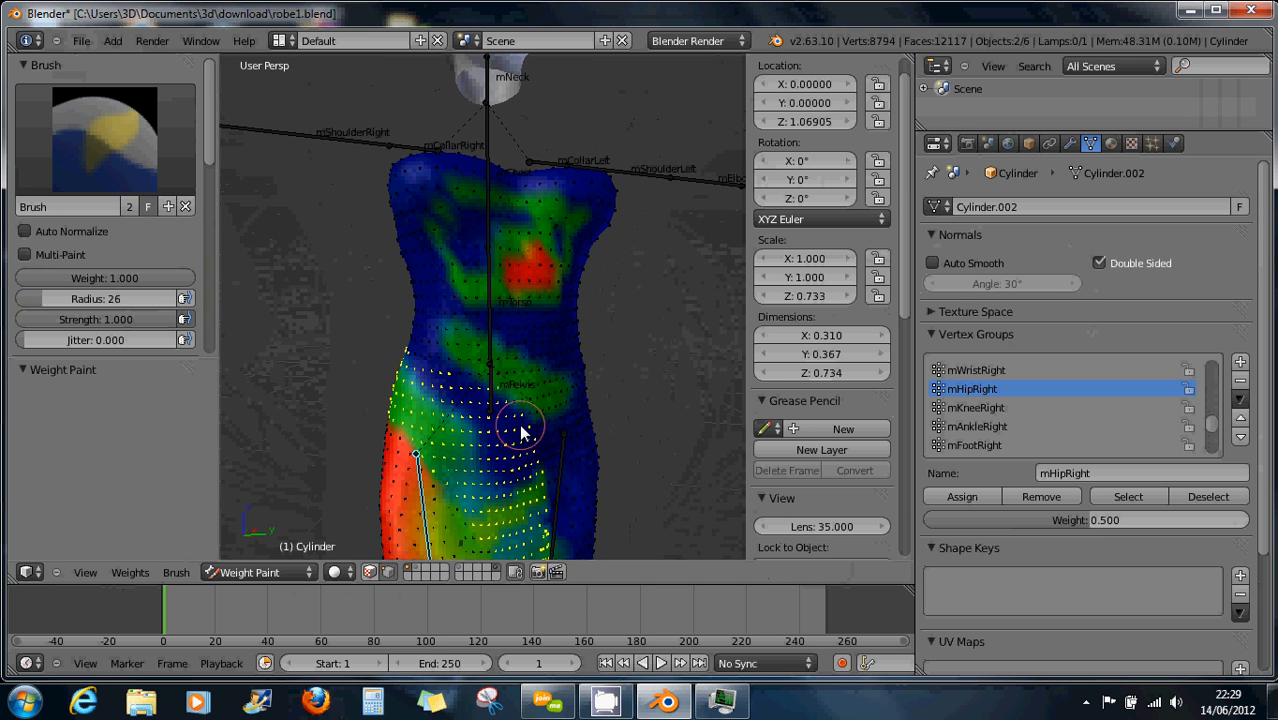
# Deselect all vertices, box-select blocks of vertices on the front torso and below the pelvis, and paint weight 1.000 over them
pyautogui.press('a')
pyautogui.moveTo(457, 353)
pyautogui.mouseDown()
pyautogui.moveTo(486, 394)
pyautogui.moveTo(468, 408)
pyautogui.moveTo(464, 386)
pyautogui.mouseUp()
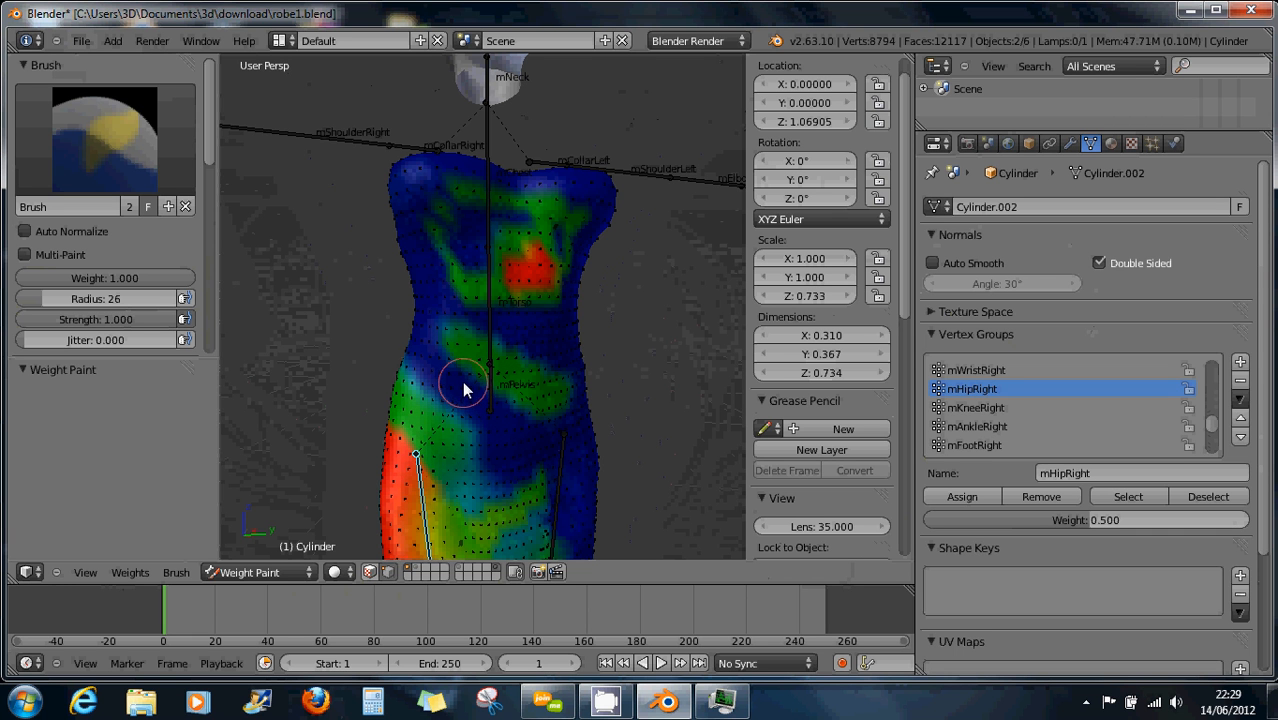
pyautogui.press('b')
pyautogui.moveTo(437, 258); pyautogui.dragTo(546, 418)
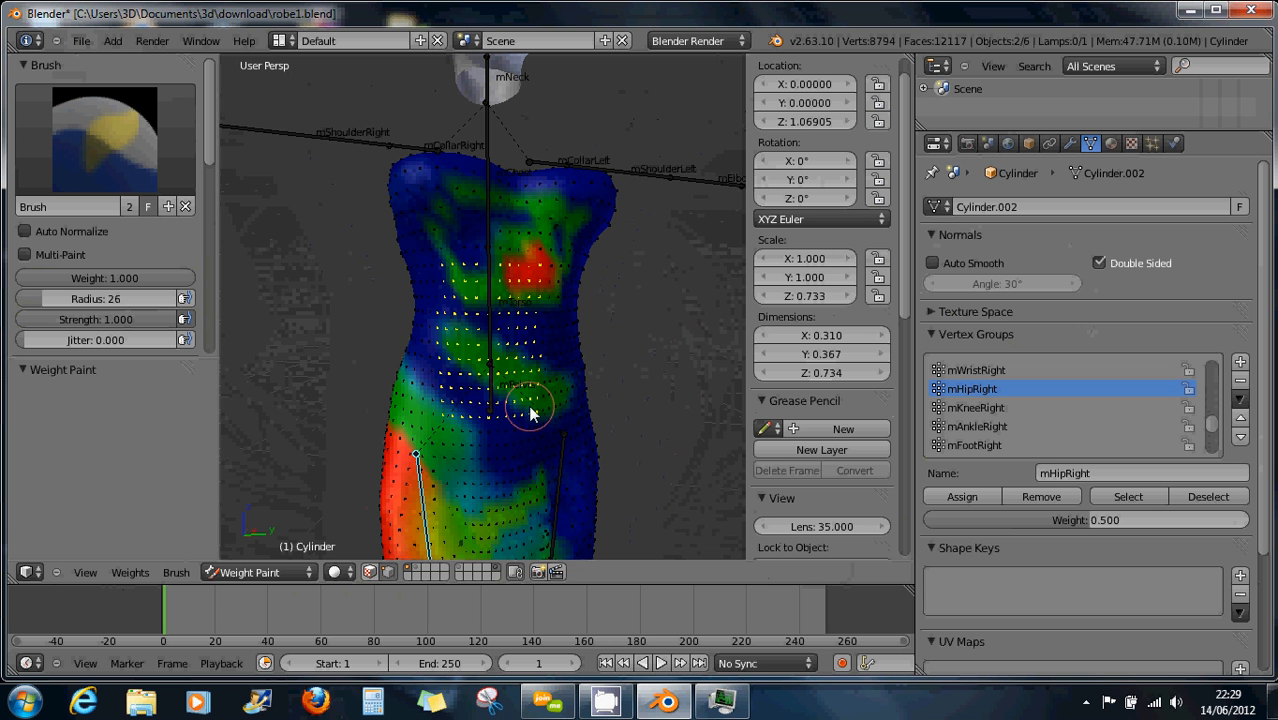
pyautogui.moveTo(508, 389)
pyautogui.mouseDown()
pyautogui.moveTo(497, 345)
pyautogui.moveTo(471, 366)
pyautogui.mouseUp()
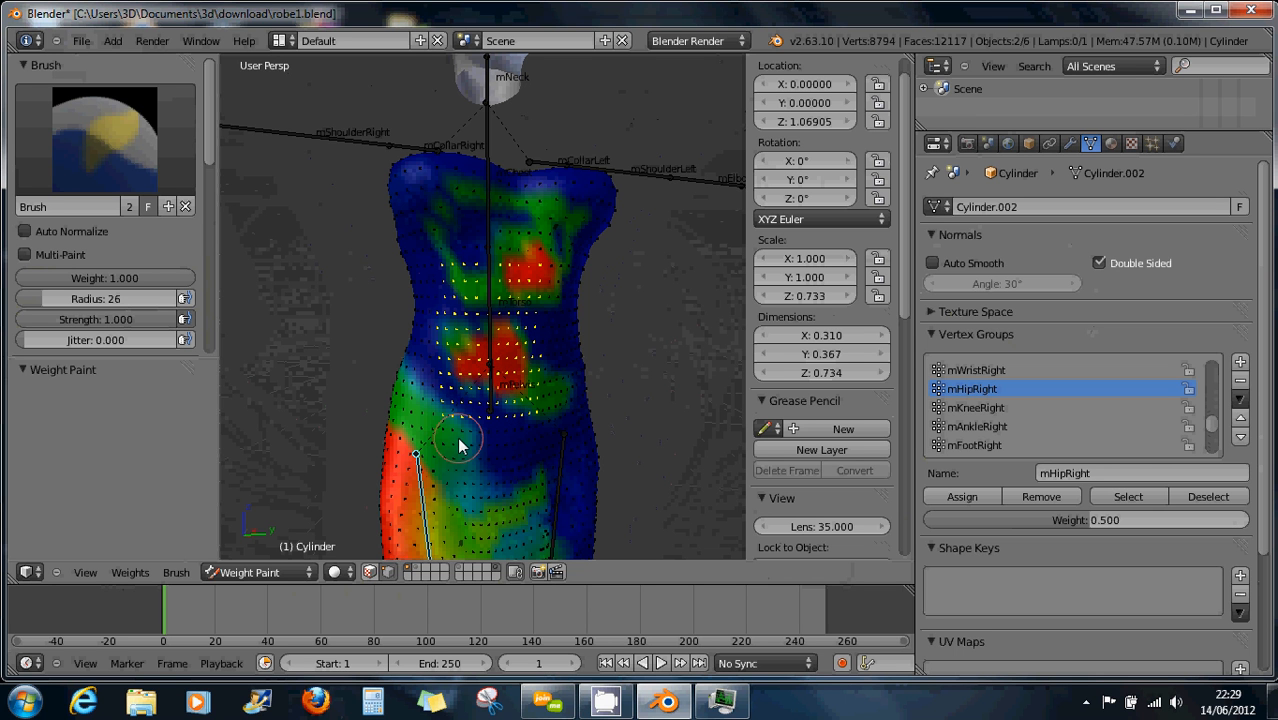
pyautogui.moveTo(462, 446)
pyautogui.mouseDown()
pyautogui.moveTo(452, 461)
pyautogui.moveTo(503, 474)
pyautogui.moveTo(509, 441)
pyautogui.moveTo(471, 442)
pyautogui.moveTo(539, 494)
pyautogui.moveTo(553, 350)
pyautogui.moveTo(470, 288)
pyautogui.moveTo(448, 371)
pyautogui.moveTo(476, 402)
pyautogui.moveTo(475, 473)
pyautogui.moveTo(520, 460)
pyautogui.mouseUp()
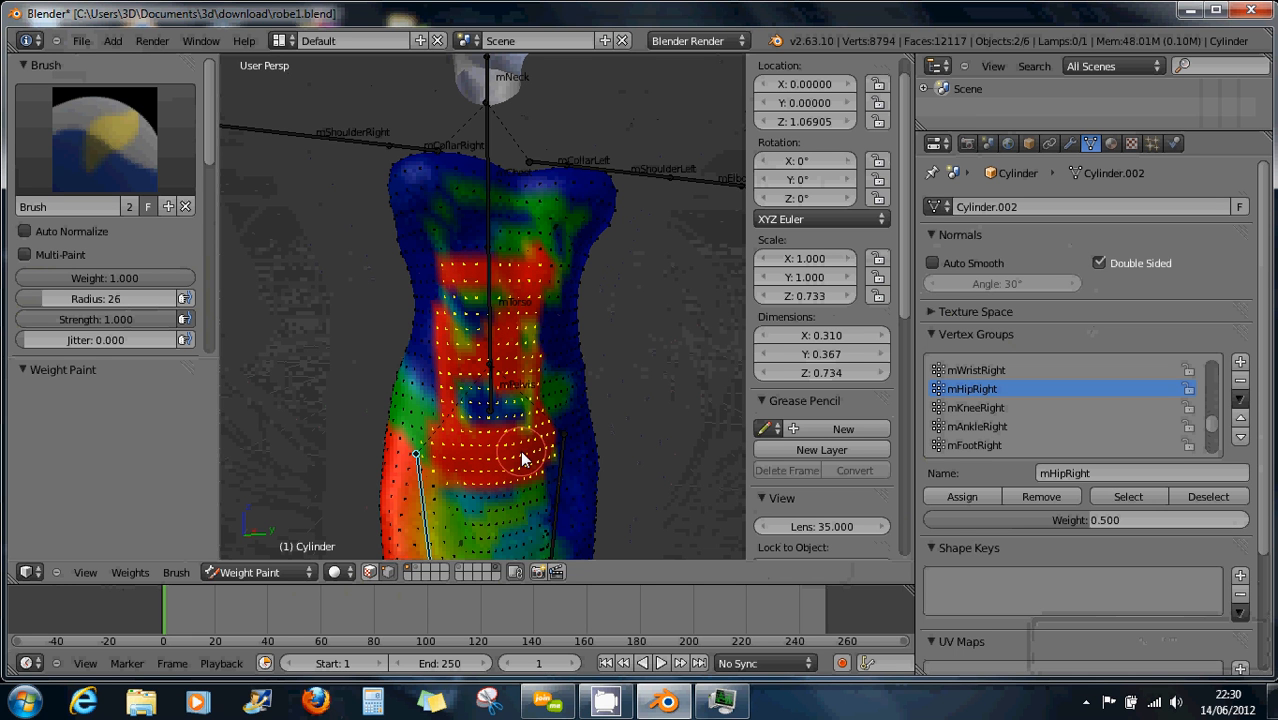
# Clear the selection, box-select the whole waist band of vertices in Edit Mode, and return to Weight Paint mode
pyautogui.press('a')
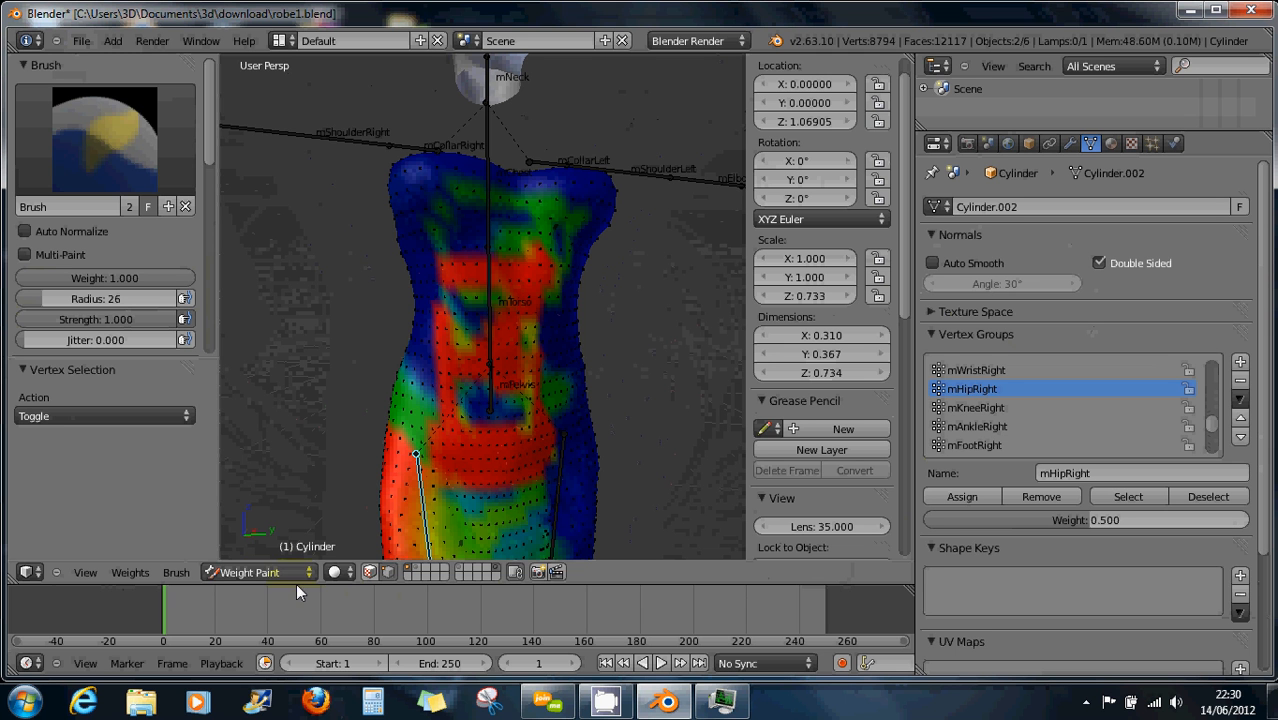
pyautogui.click(270, 571)
pyautogui.click(260, 533)
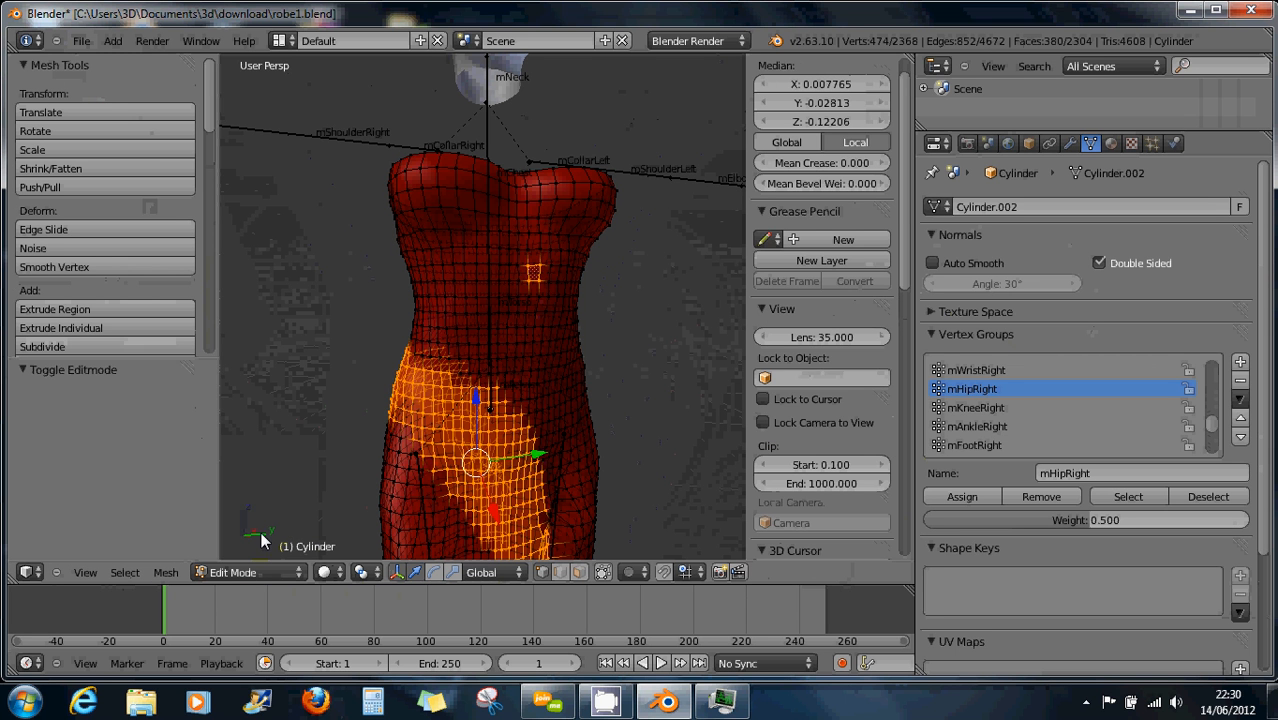
pyautogui.press('a')
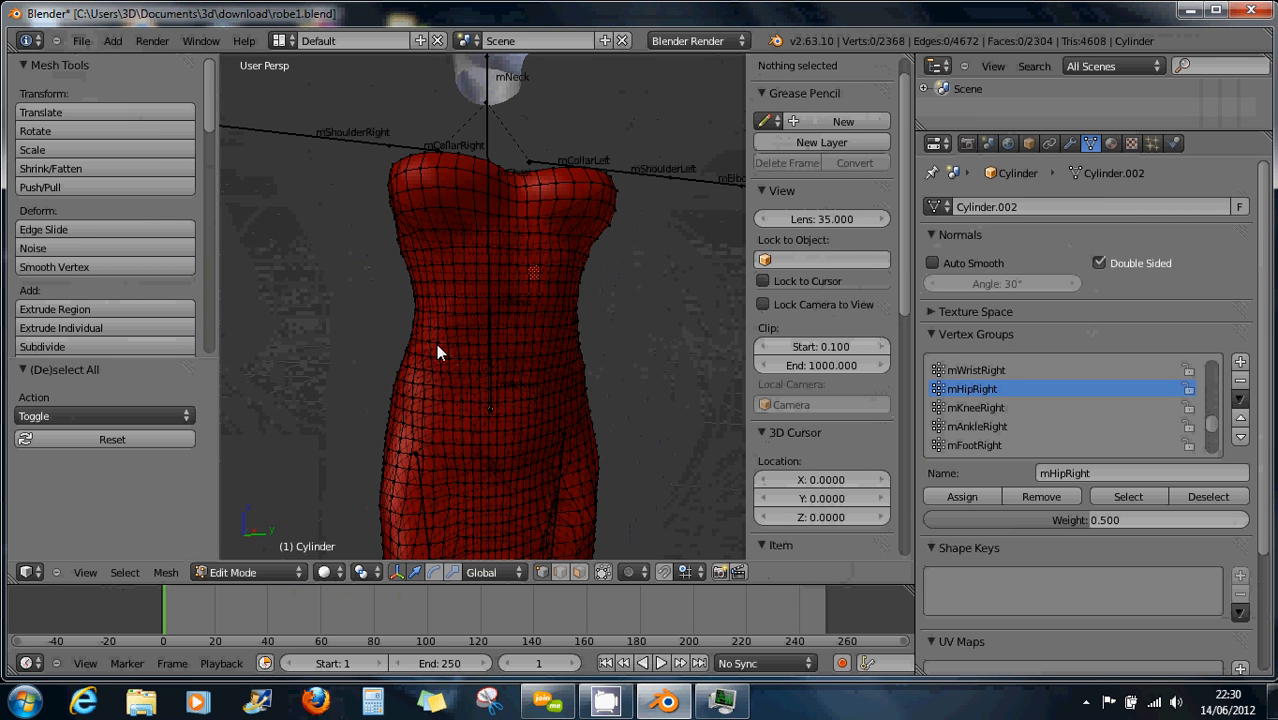
pyautogui.press('b')
pyautogui.moveTo(333, 246); pyautogui.dragTo(665, 391)
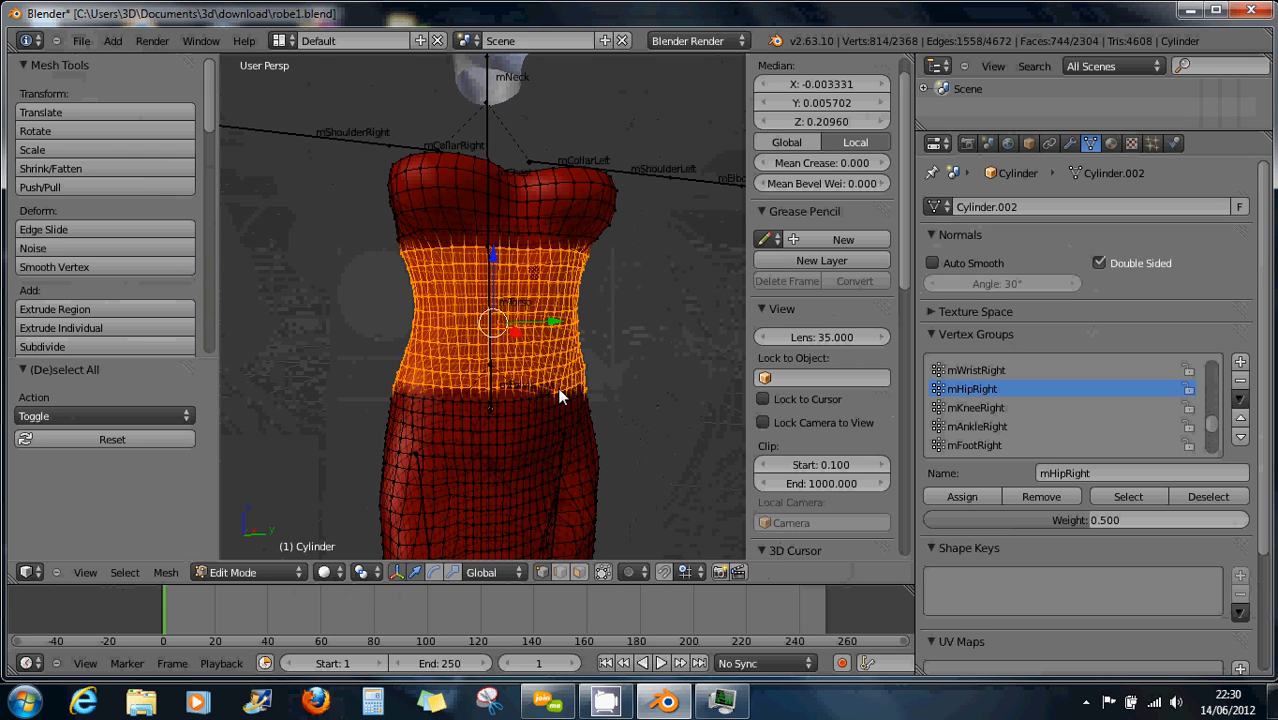
pyautogui.click(262, 571)
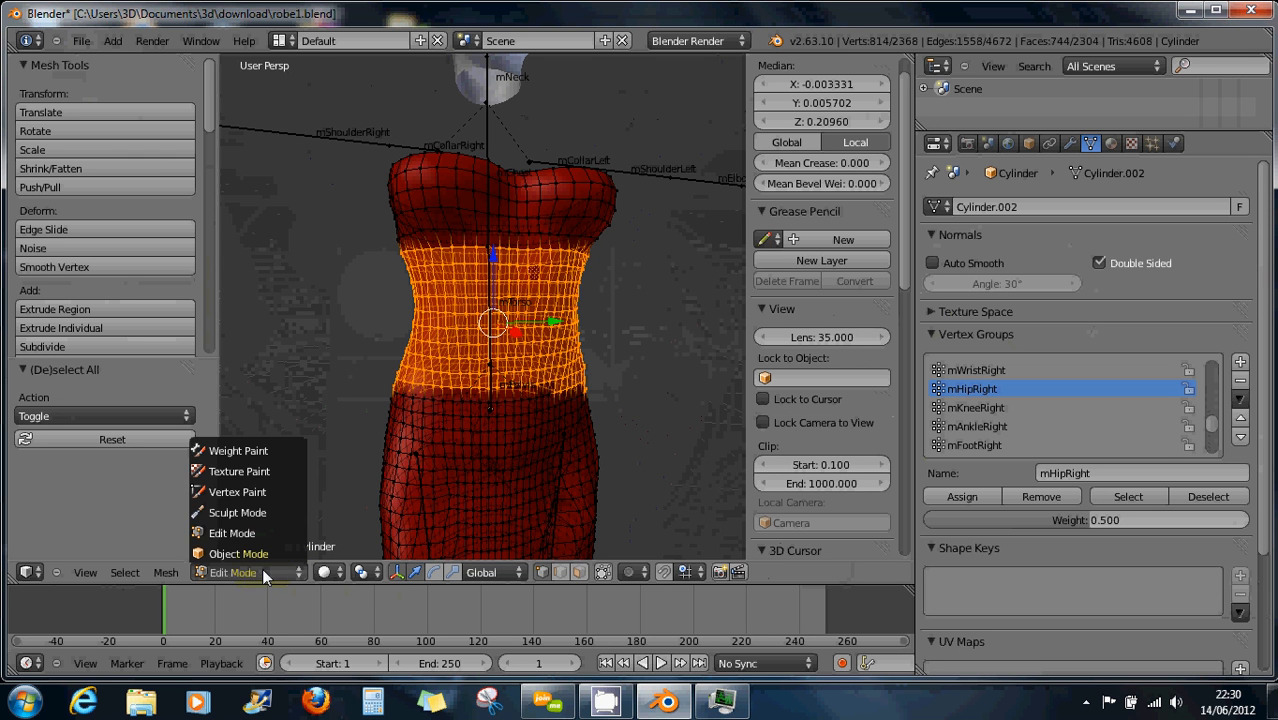
pyautogui.click(262, 448)
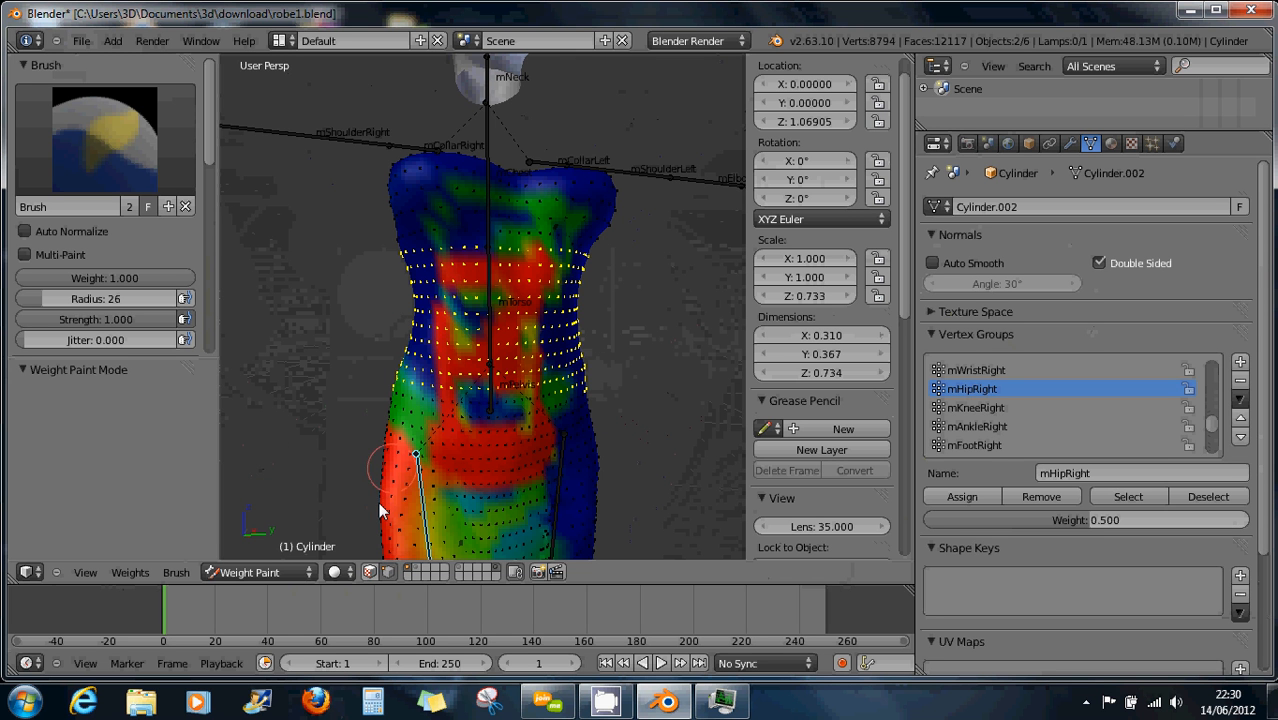
# Paint weight 1.000 on the selected waist vertices at the robe's front and right side
pyautogui.moveTo(362, 410)
pyautogui.mouseDown(button='middle')
pyautogui.moveTo(418, 392)
pyautogui.moveTo(642, 399)
pyautogui.moveTo(320, 394)
pyautogui.moveTo(579, 411)
pyautogui.moveTo(339, 395)
pyautogui.mouseUp(button='middle')
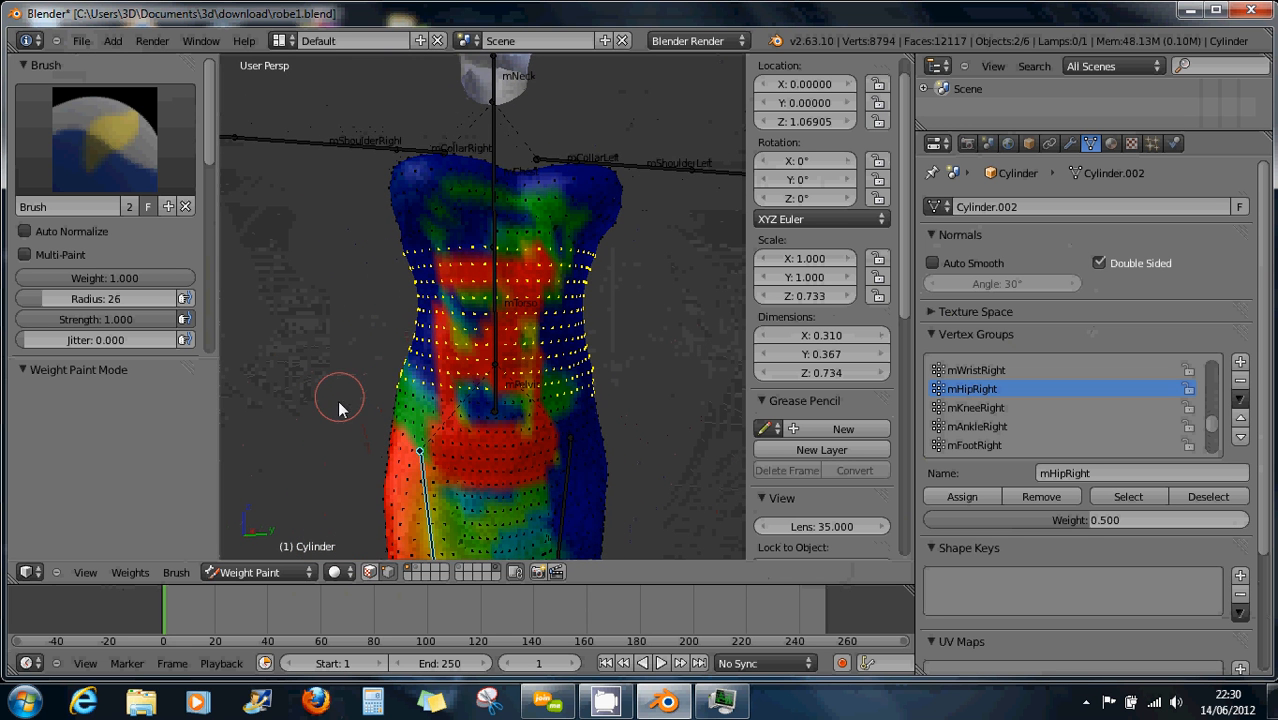
pyautogui.moveTo(484, 420)
pyautogui.mouseDown()
pyautogui.moveTo(542, 331)
pyautogui.moveTo(571, 337)
pyautogui.moveTo(540, 405)
pyautogui.mouseUp()
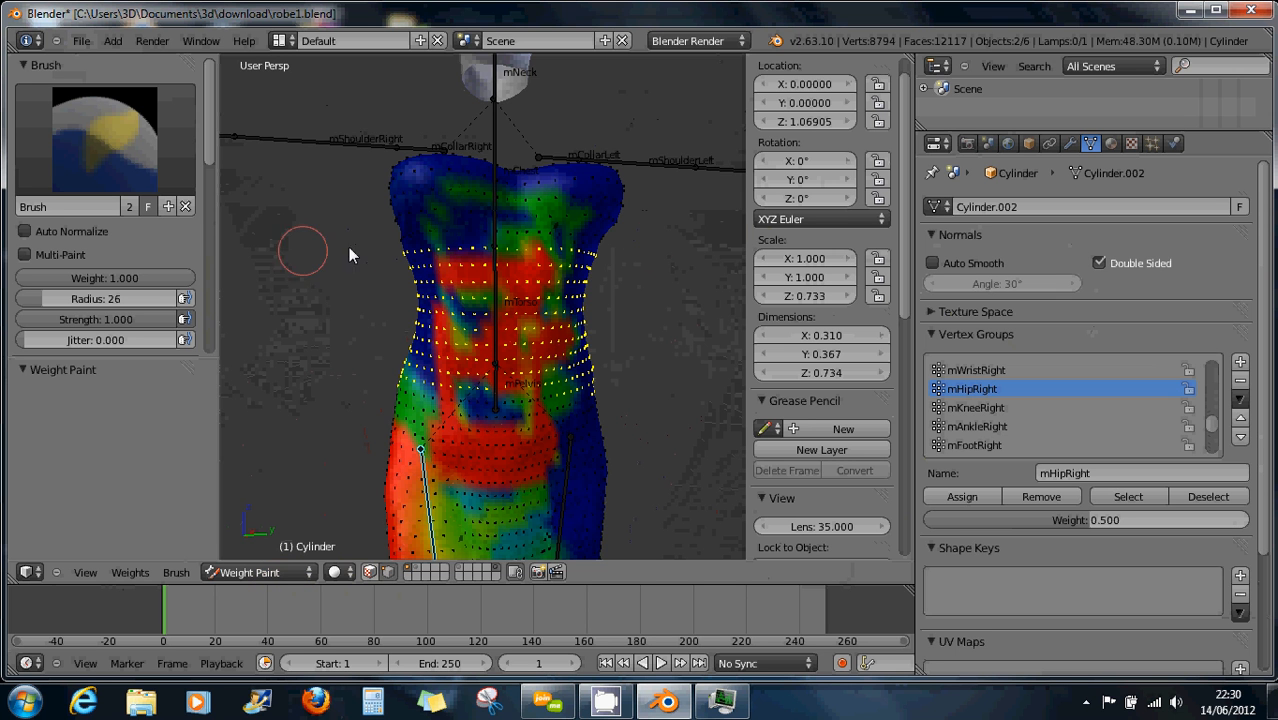
pyautogui.moveTo(478, 335); pyautogui.dragTo(665, 360, button='middle')
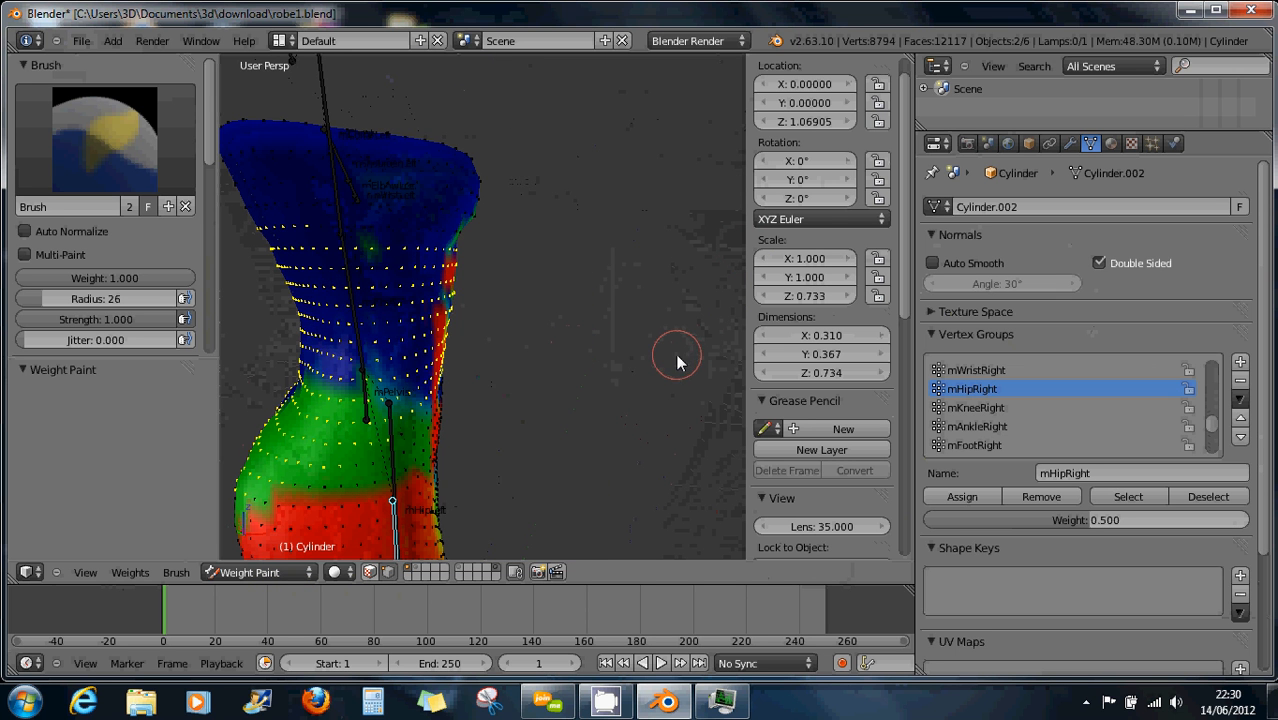
pyautogui.moveTo(342, 337)
pyautogui.mouseDown()
pyautogui.moveTo(251, 320)
pyautogui.moveTo(375, 303)
pyautogui.moveTo(456, 310)
pyautogui.mouseUp()
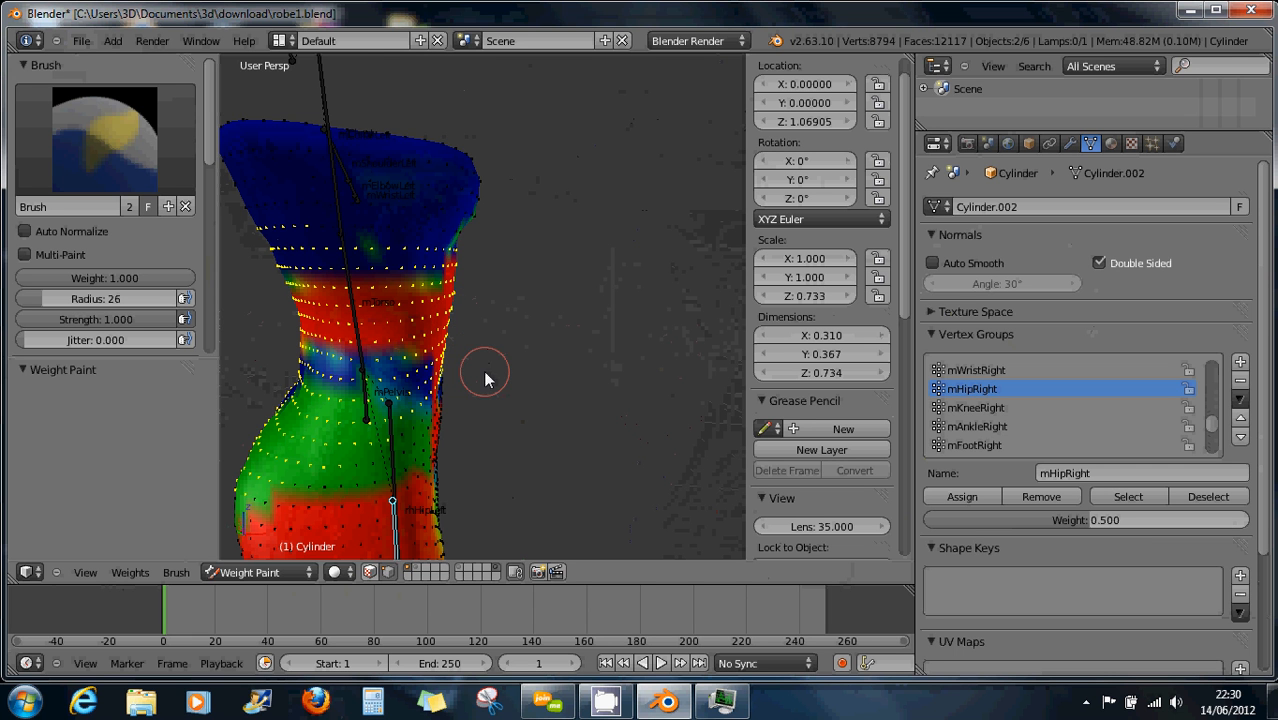
pyautogui.moveTo(513, 365)
pyautogui.mouseDown(button='middle')
pyautogui.moveTo(502, 340)
pyautogui.moveTo(354, 352)
pyautogui.mouseUp(button='middle')
pyautogui.moveTo(565, 345); pyautogui.dragTo(470, 355, button='middle')
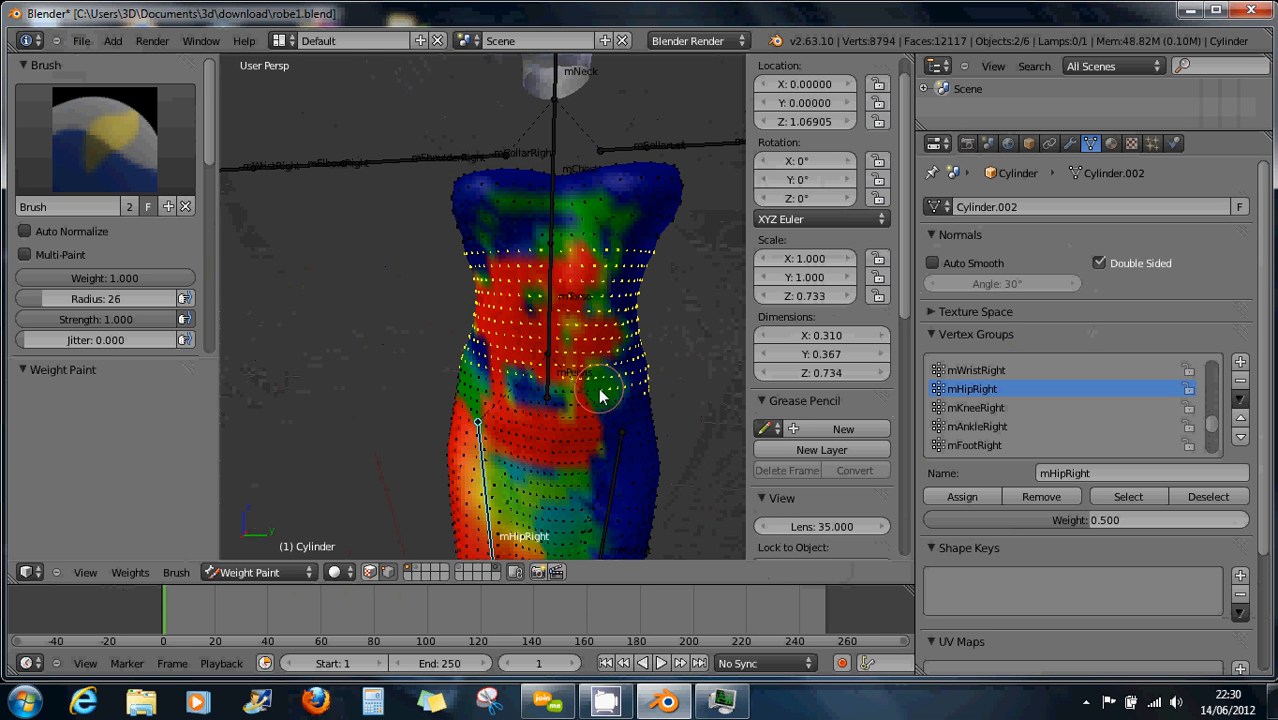
# Leave weight painting and switch the robe to Object Mode
pyautogui.scroll(-3, 600, 396)
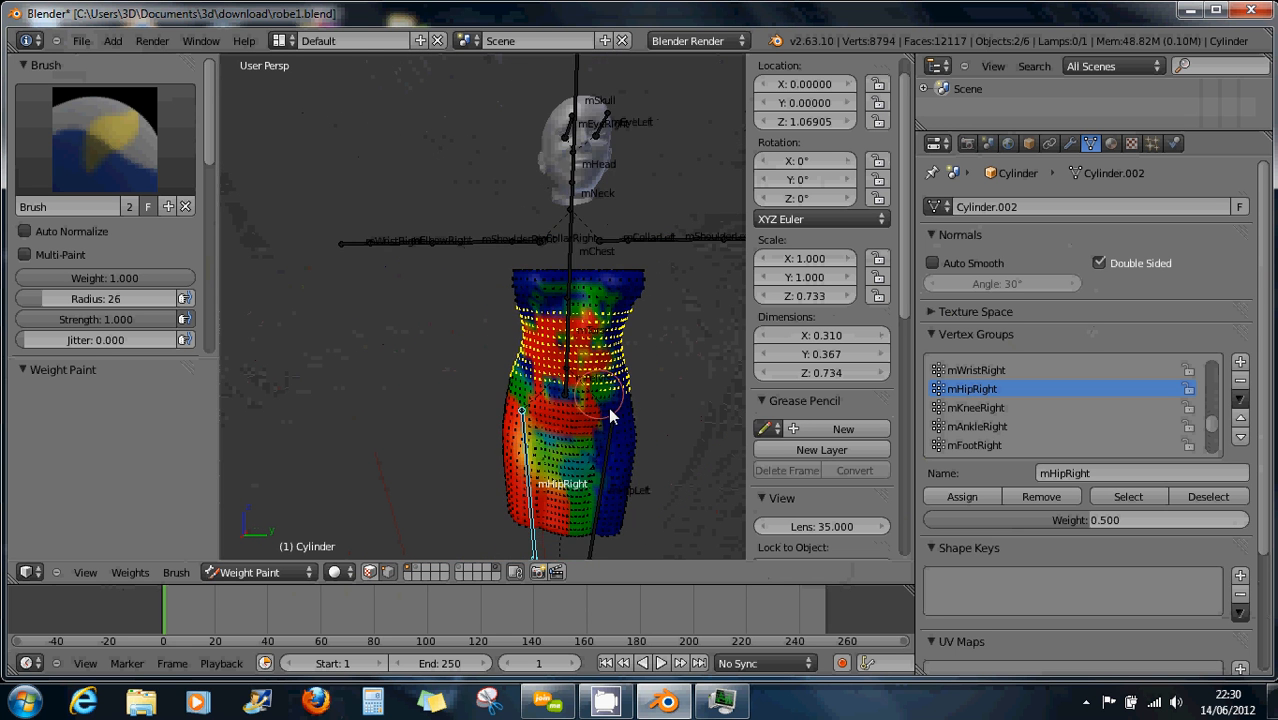
pyautogui.moveTo(636, 444); pyautogui.dragTo(598, 435)
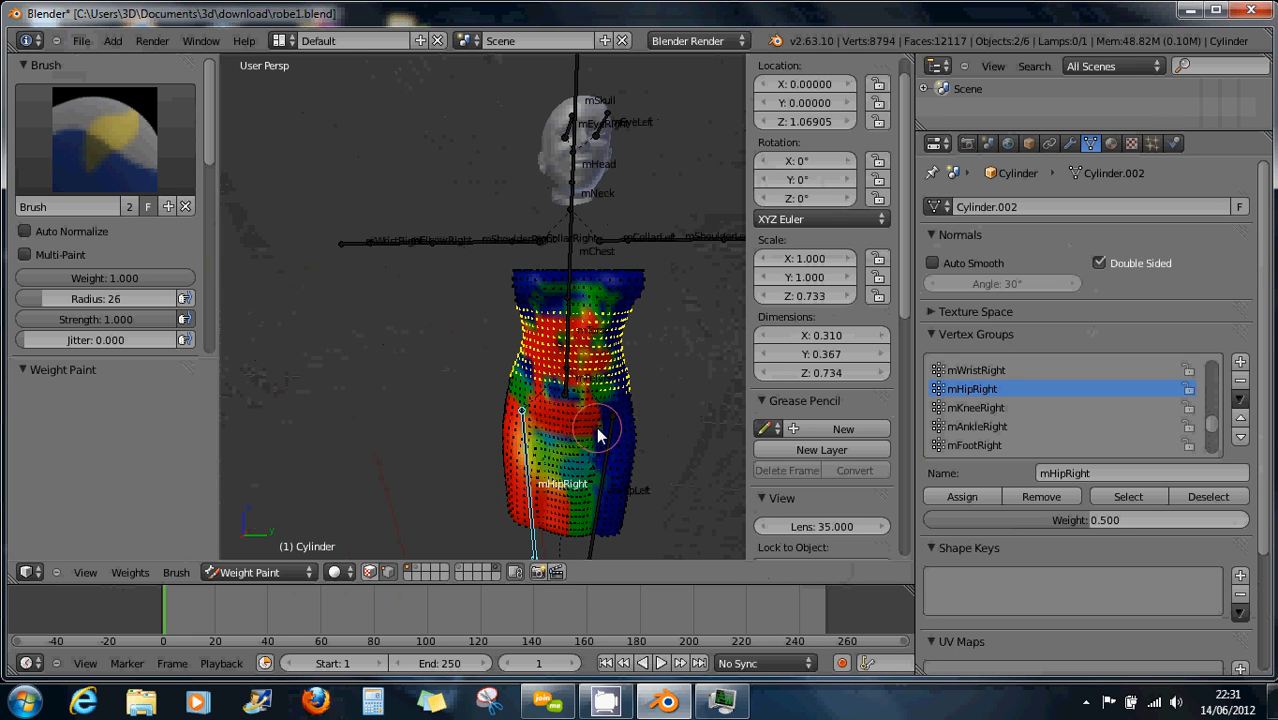
pyautogui.press('Tab')
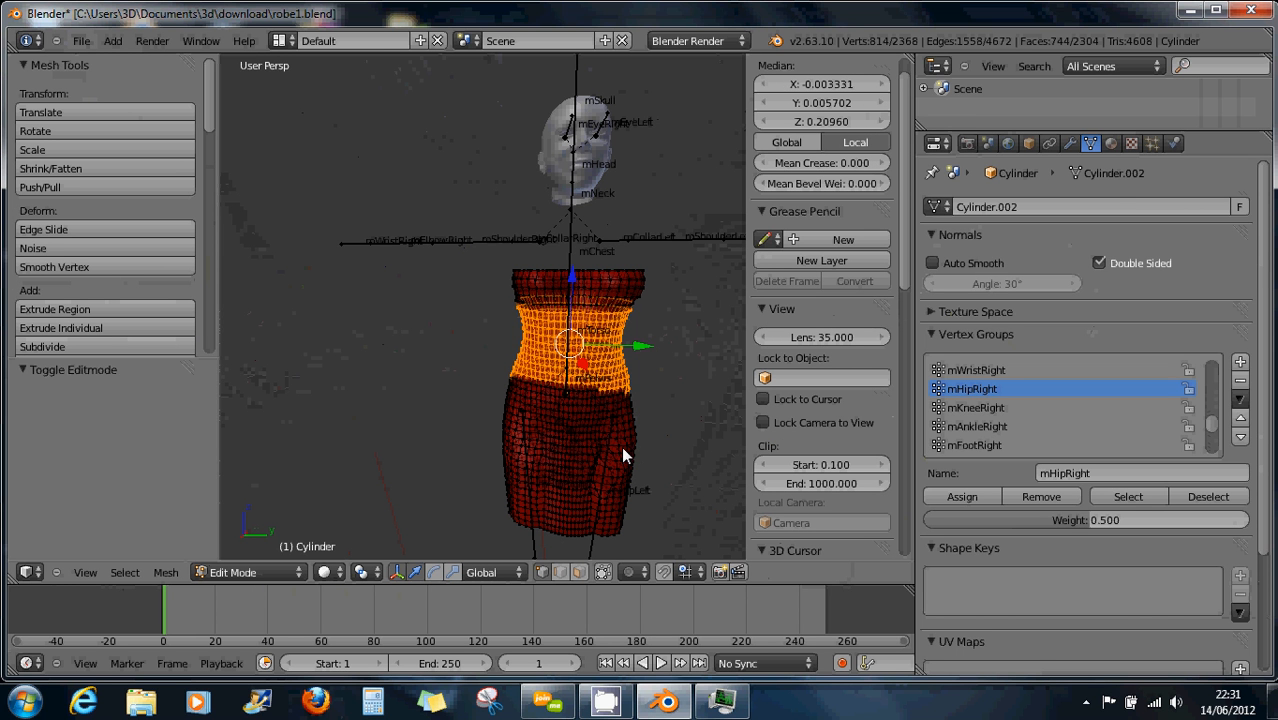
pyautogui.click(264, 569)
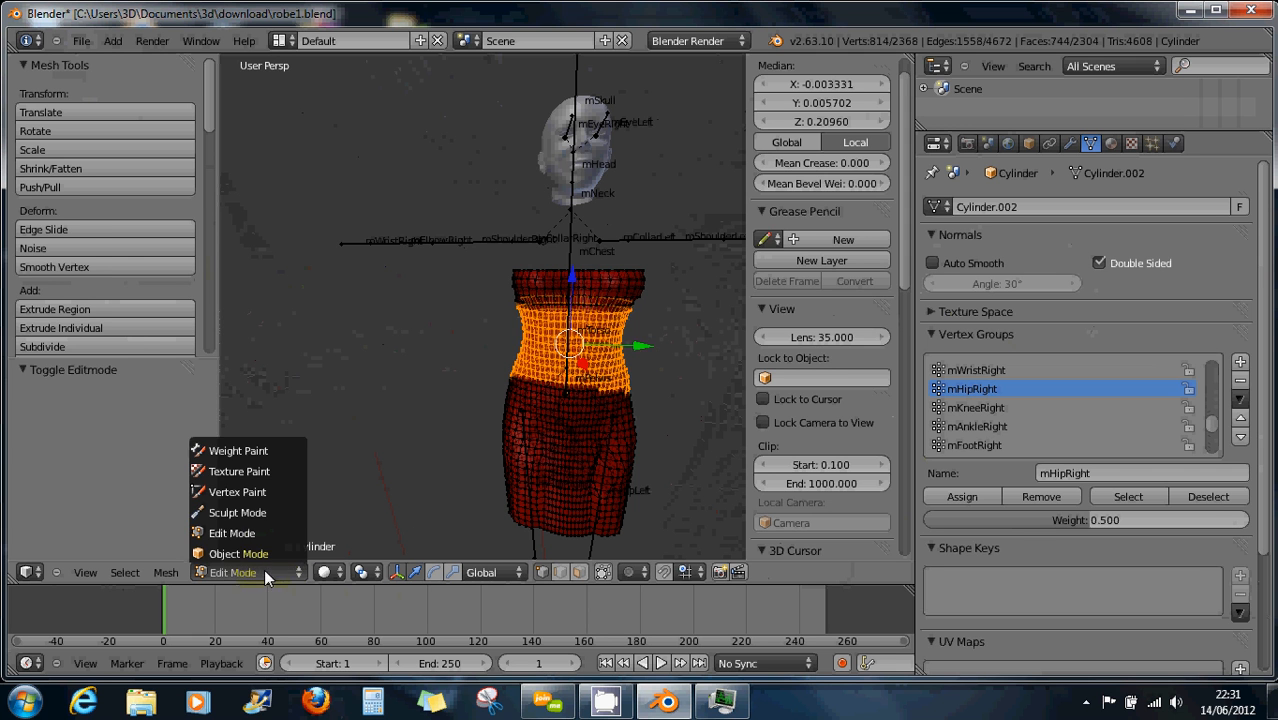
pyautogui.click(263, 555)
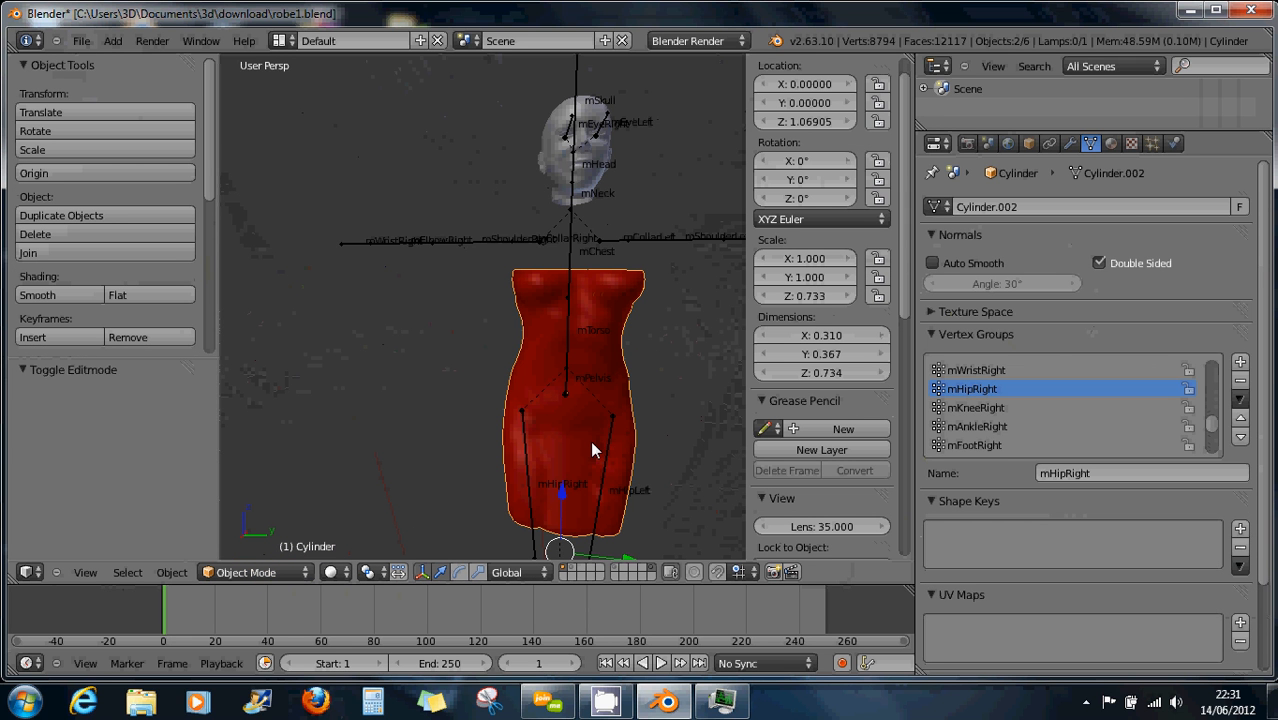
# Select the avatar armature together with the robe and switch the armature from Pose Mode to Object Mode
pyautogui.rightClick(611, 413)
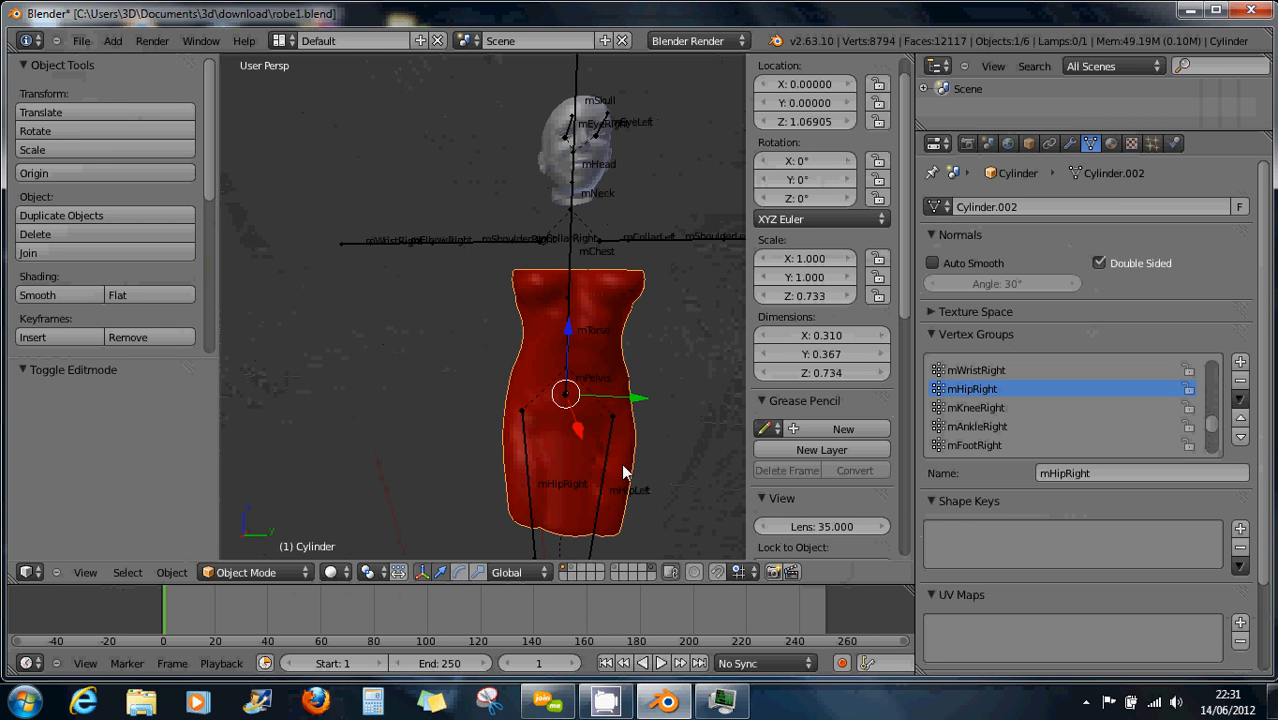
pyautogui.rightClick(575, 289)
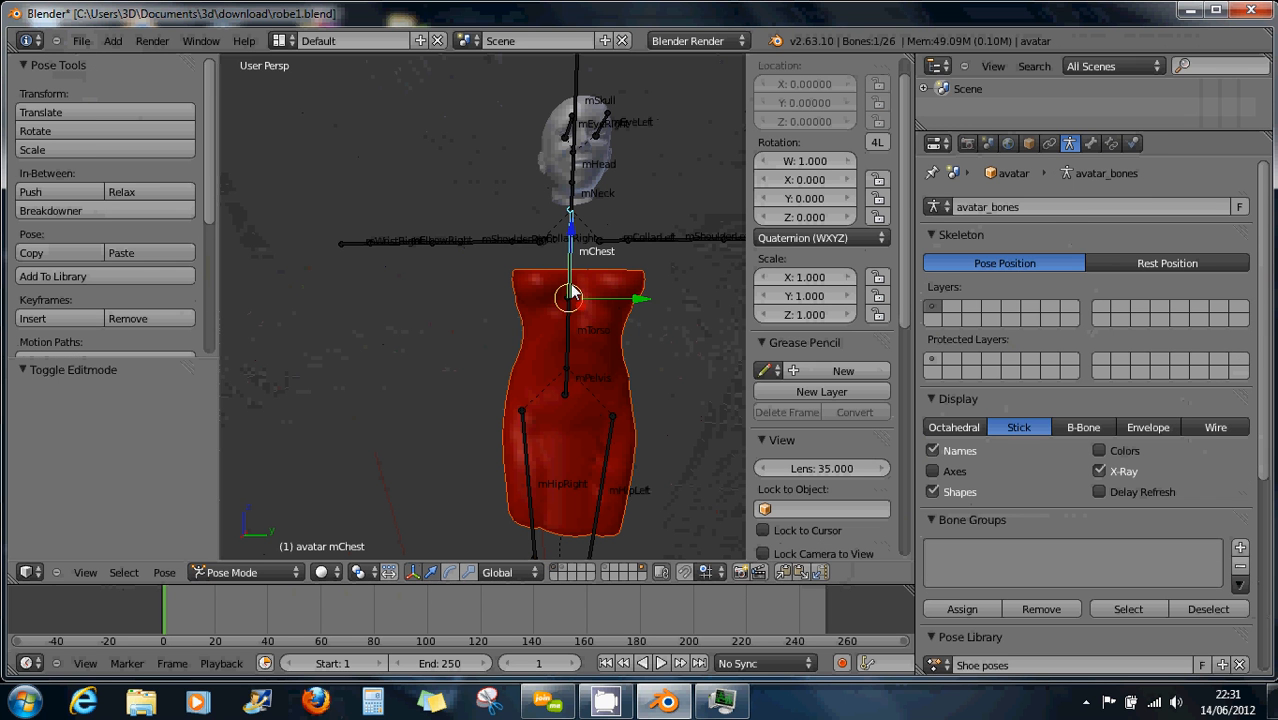
pyautogui.click(232, 572)
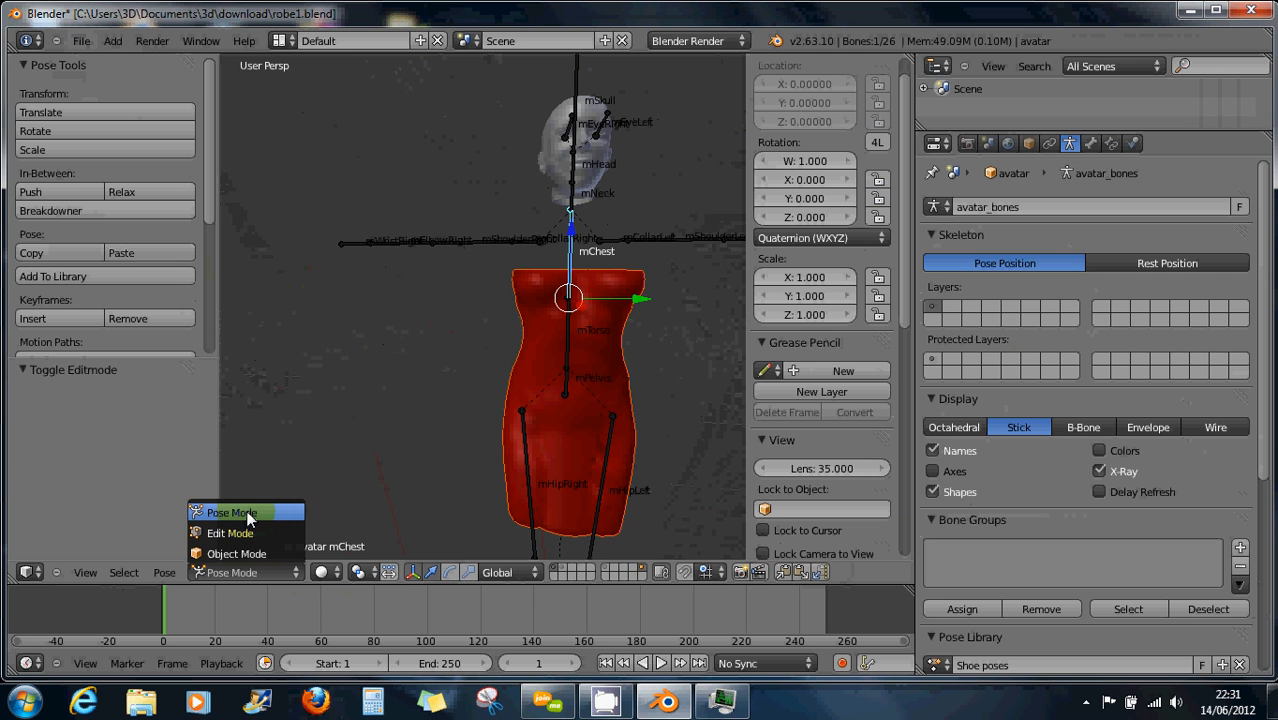
pyautogui.click(249, 516)
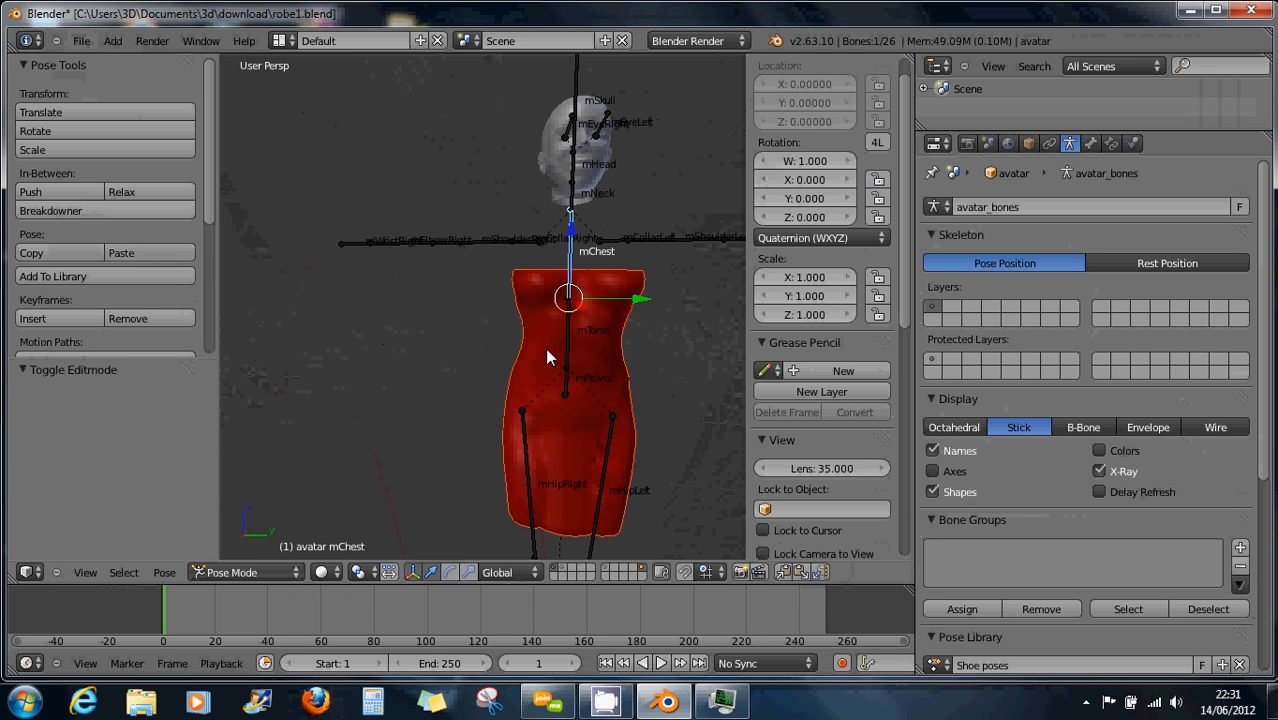
pyautogui.click(243, 577)
pyautogui.click(247, 555)
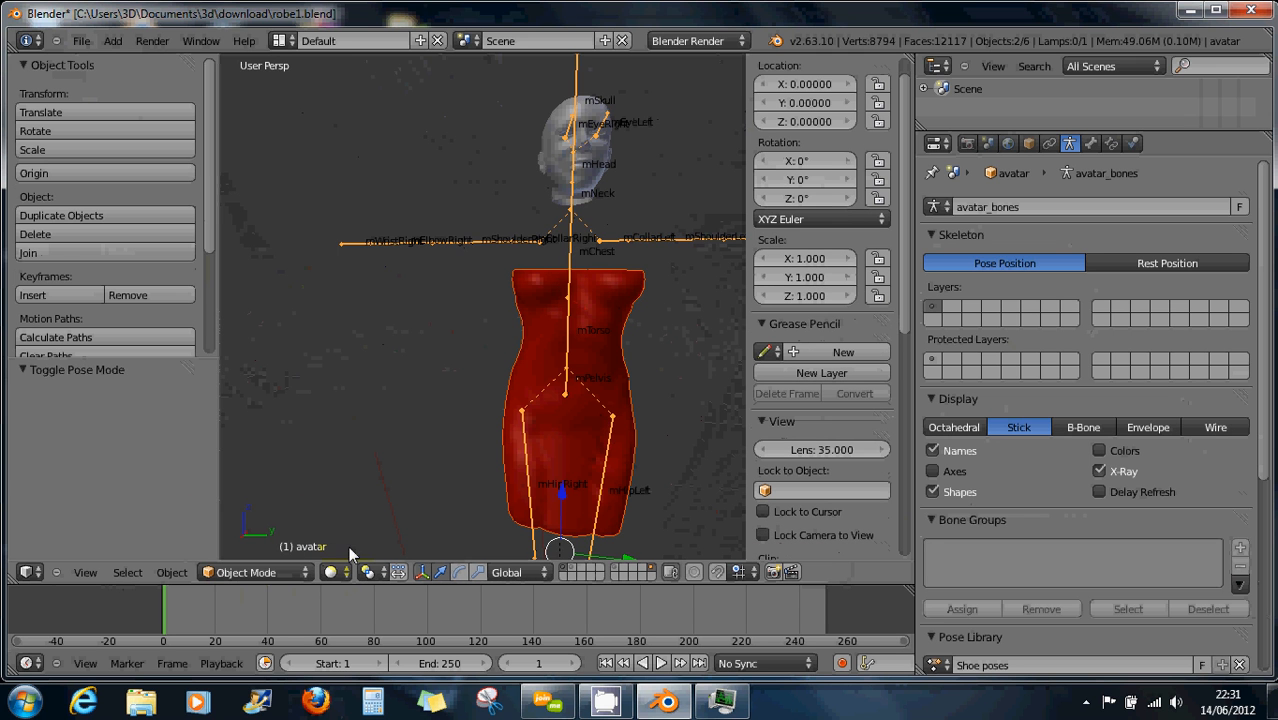
# Export the selected robe and avatar armature as the COLLADA file robe1.dae using the Second Life operator preset
pyautogui.click(80, 40)
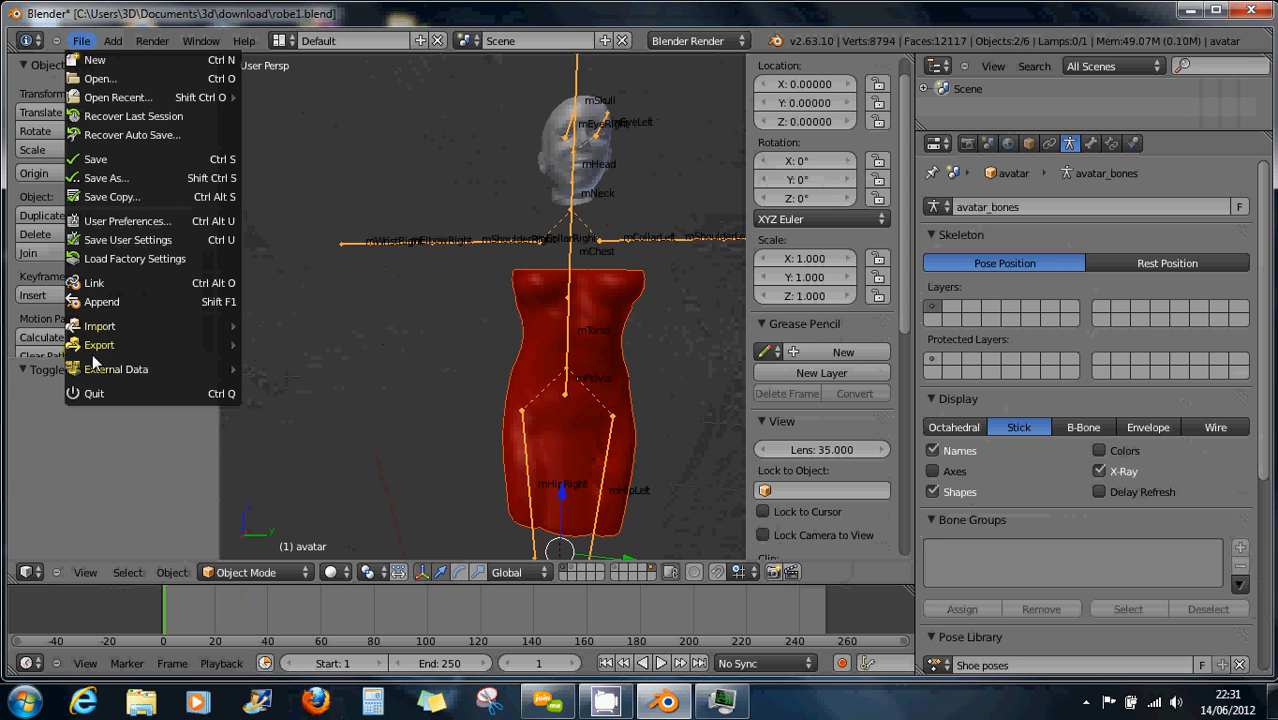
pyautogui.moveTo(90, 346)
pyautogui.click(271, 344)
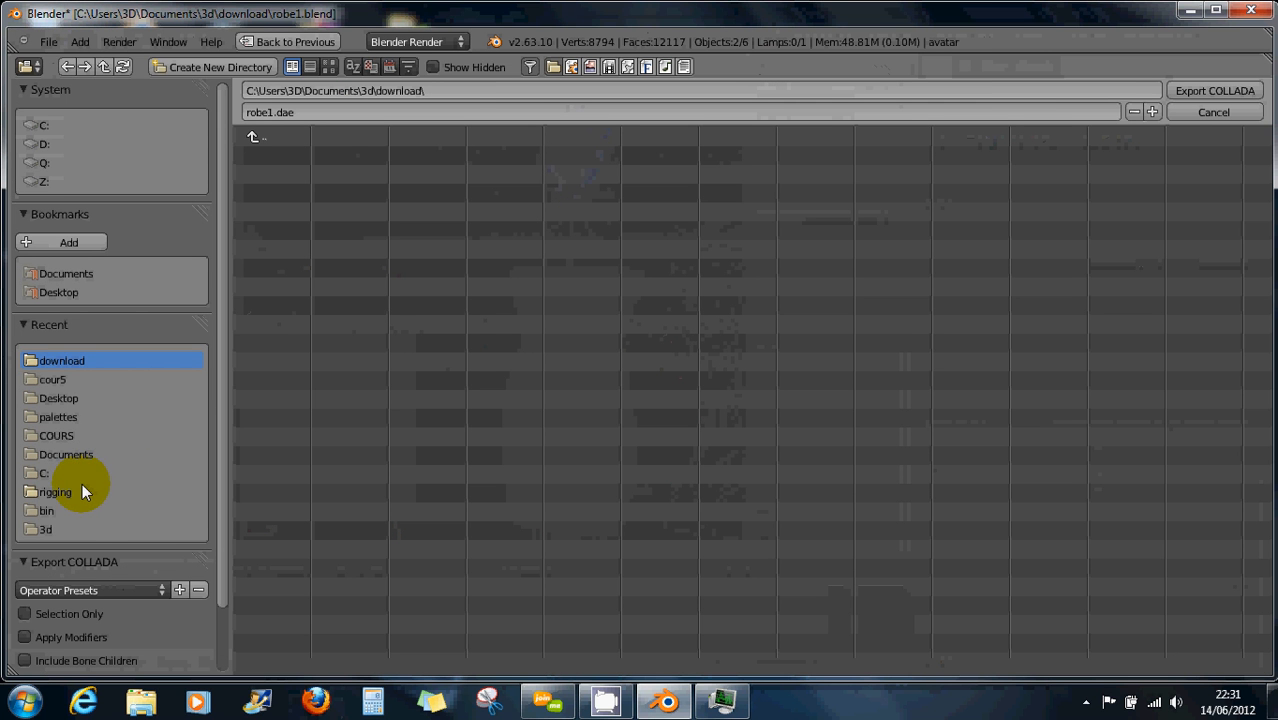
pyautogui.click(98, 592)
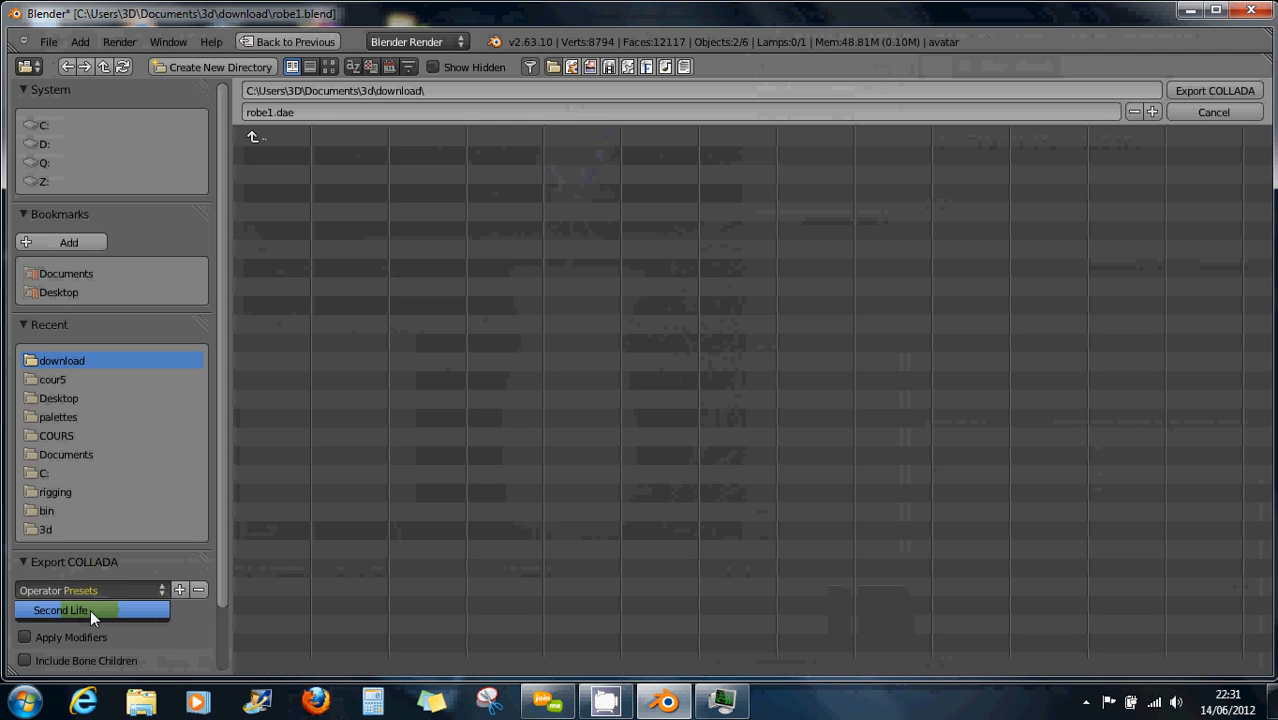
pyautogui.click(90, 609)
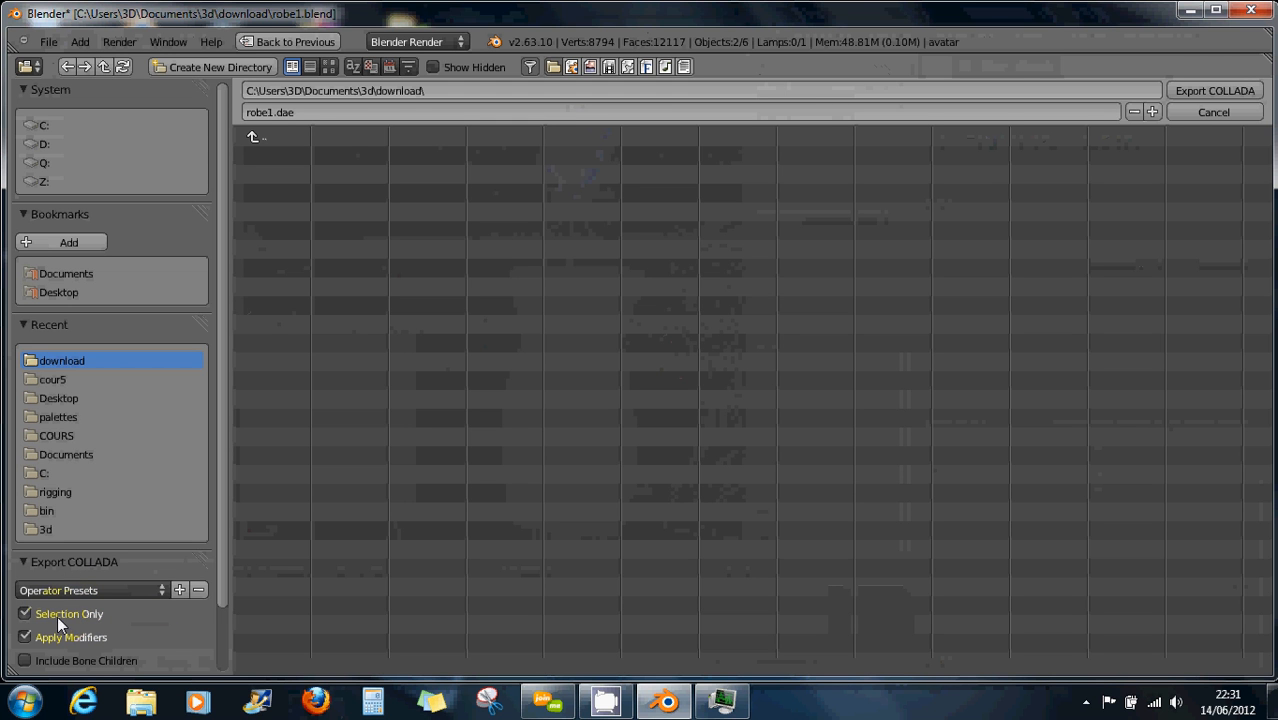
pyautogui.scroll(-3, 136, 634)
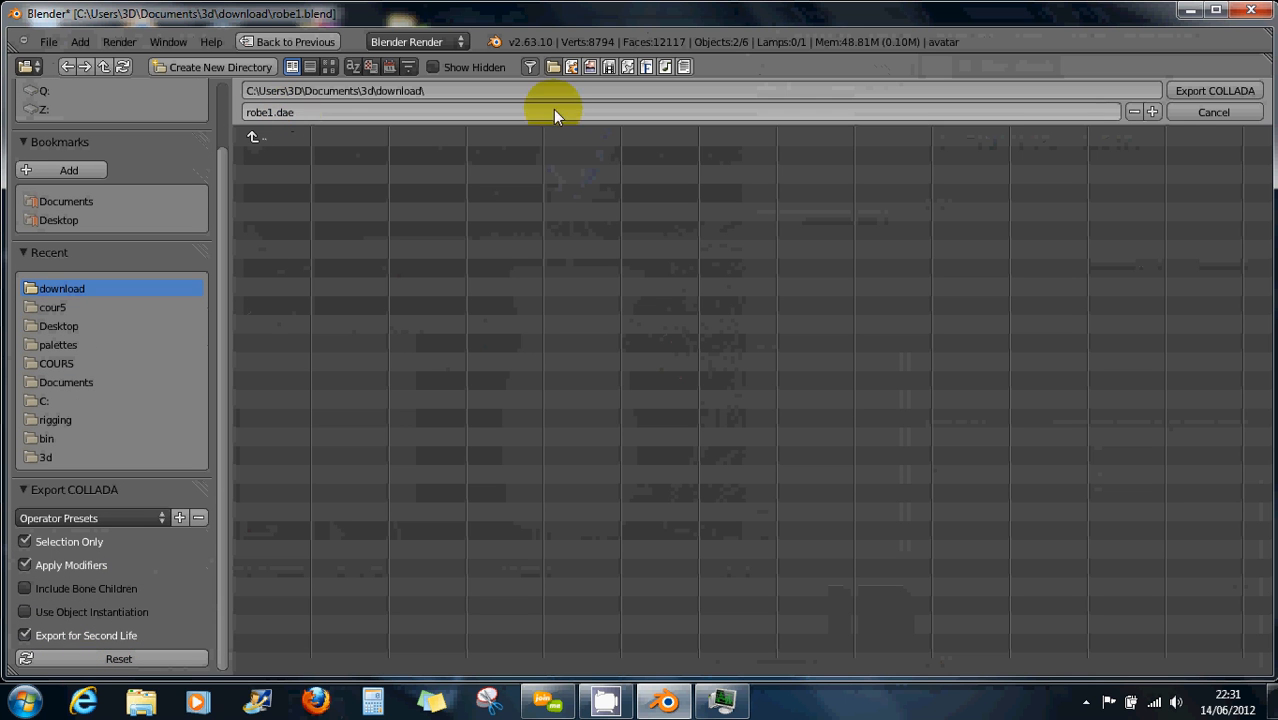
pyautogui.click(1200, 90)
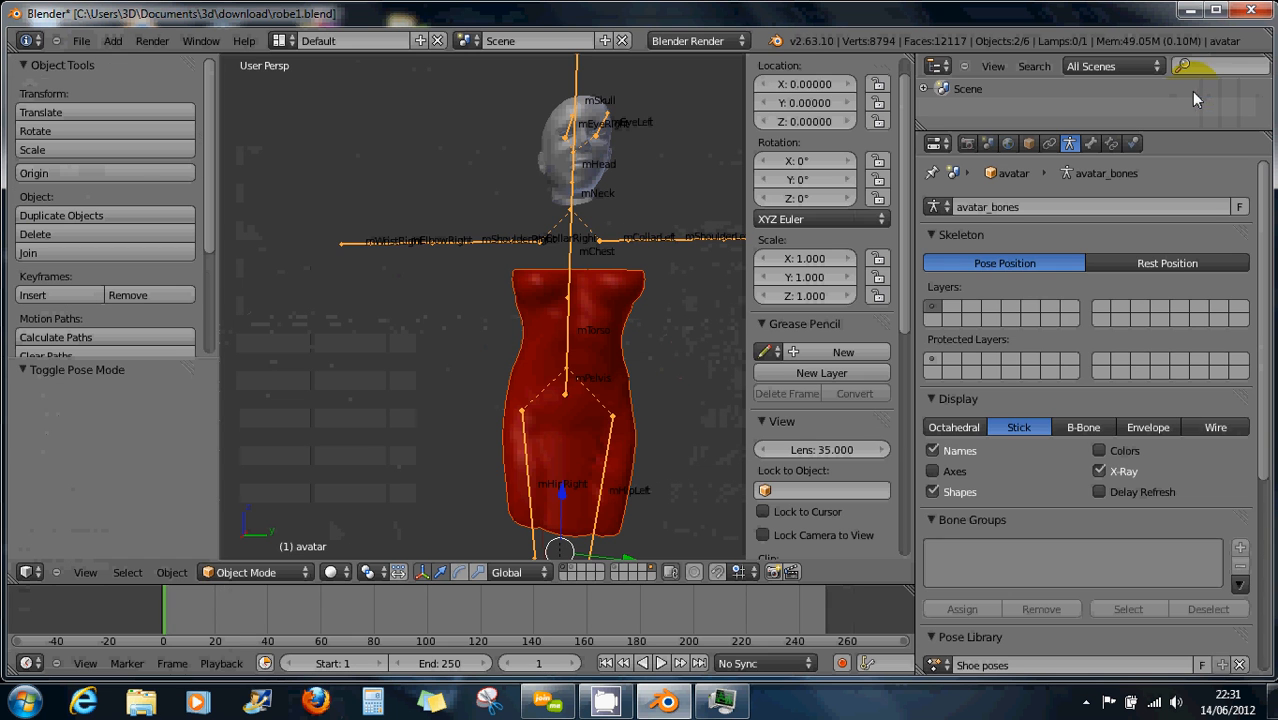
# Switch to the Firestorm viewer, choose the Second Life Beta grid, enter the account password and log in
pyautogui.click(1190, 12)
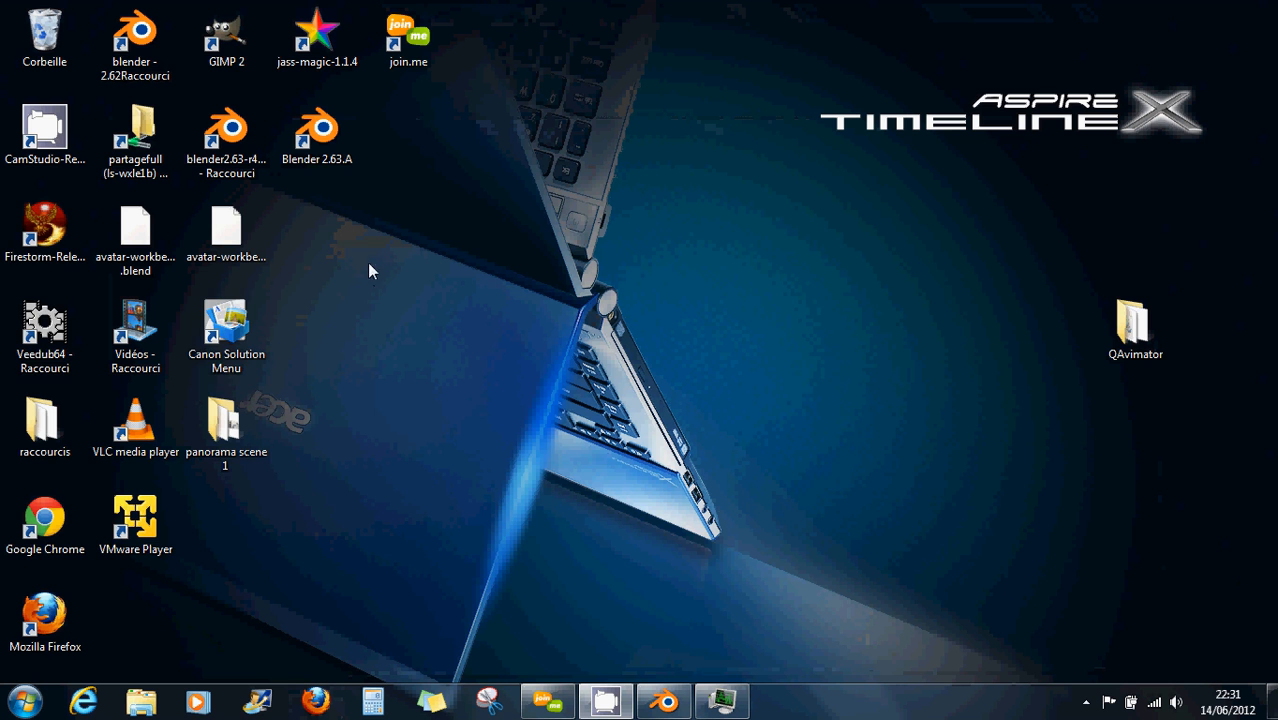
pyautogui.doubleClick(44, 228)
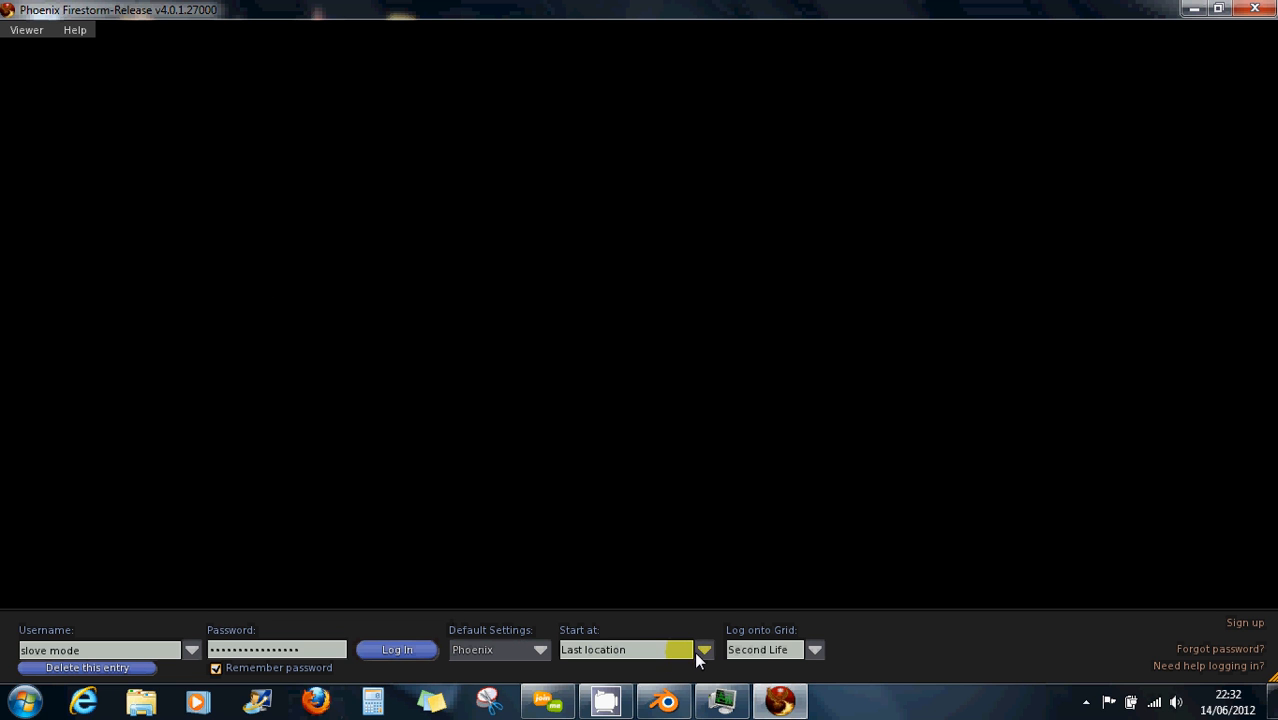
pyautogui.click(819, 649)
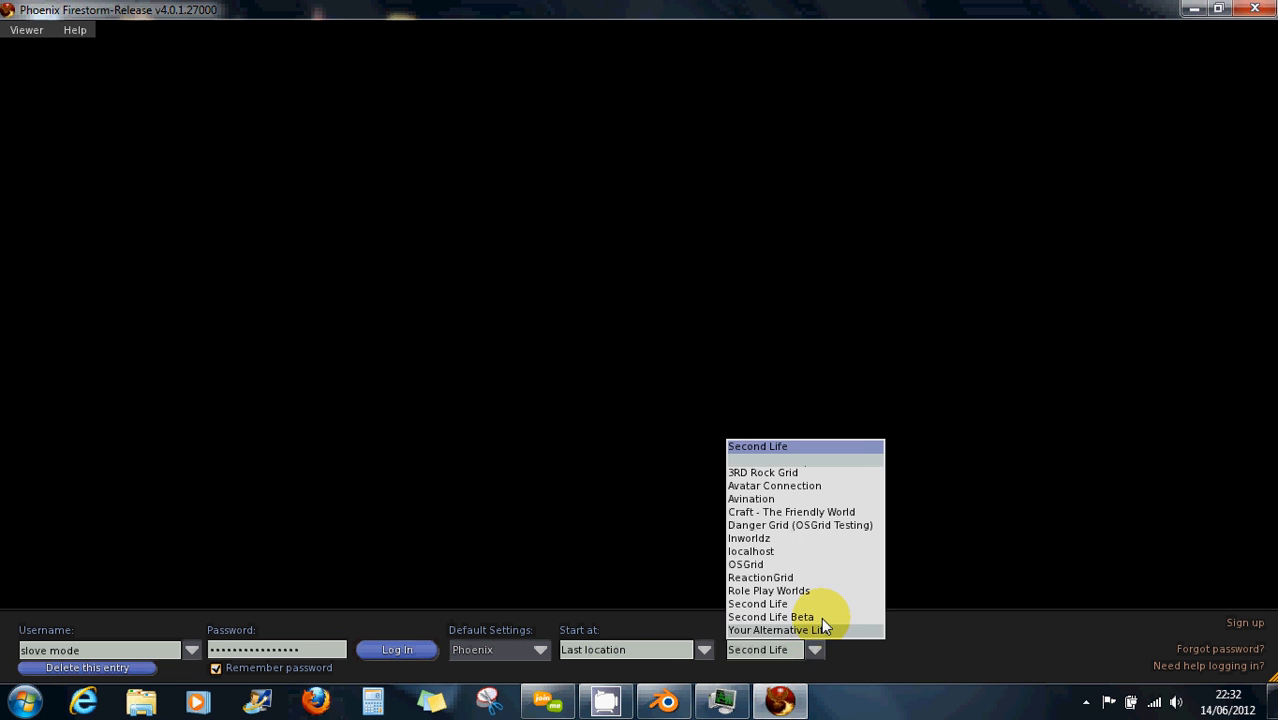
pyautogui.click(821, 611)
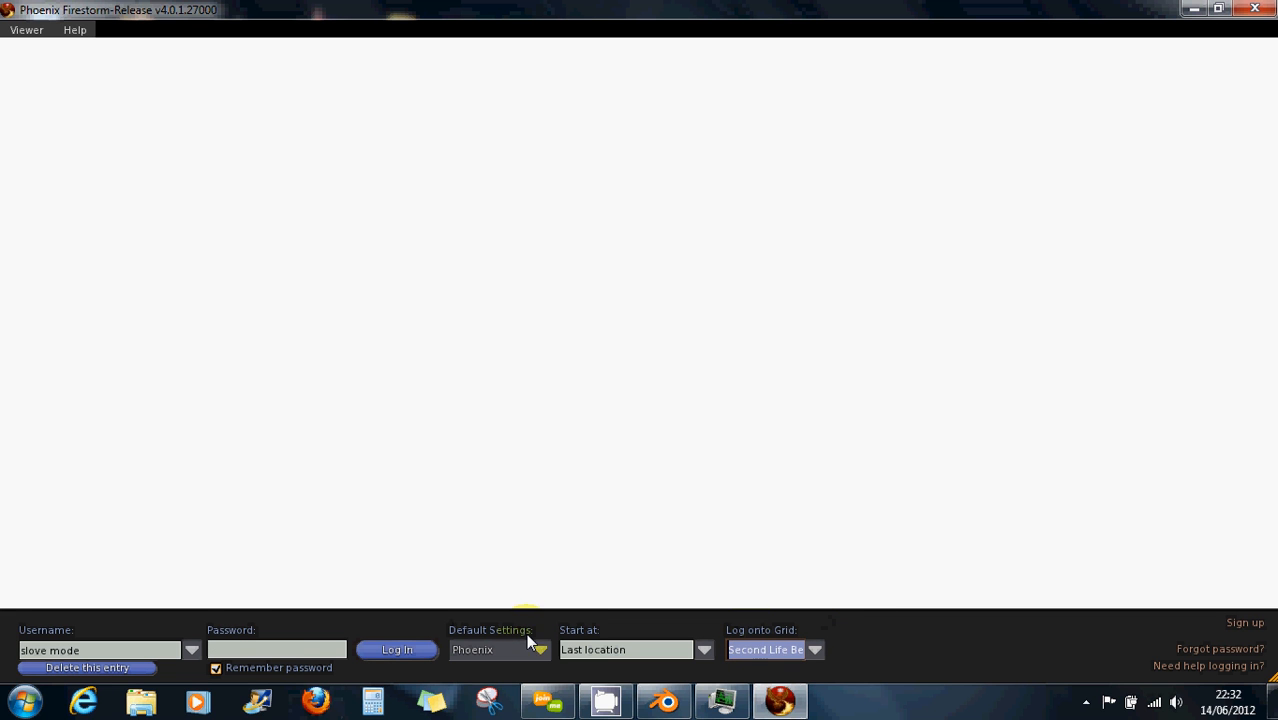
pyautogui.click(280, 652)
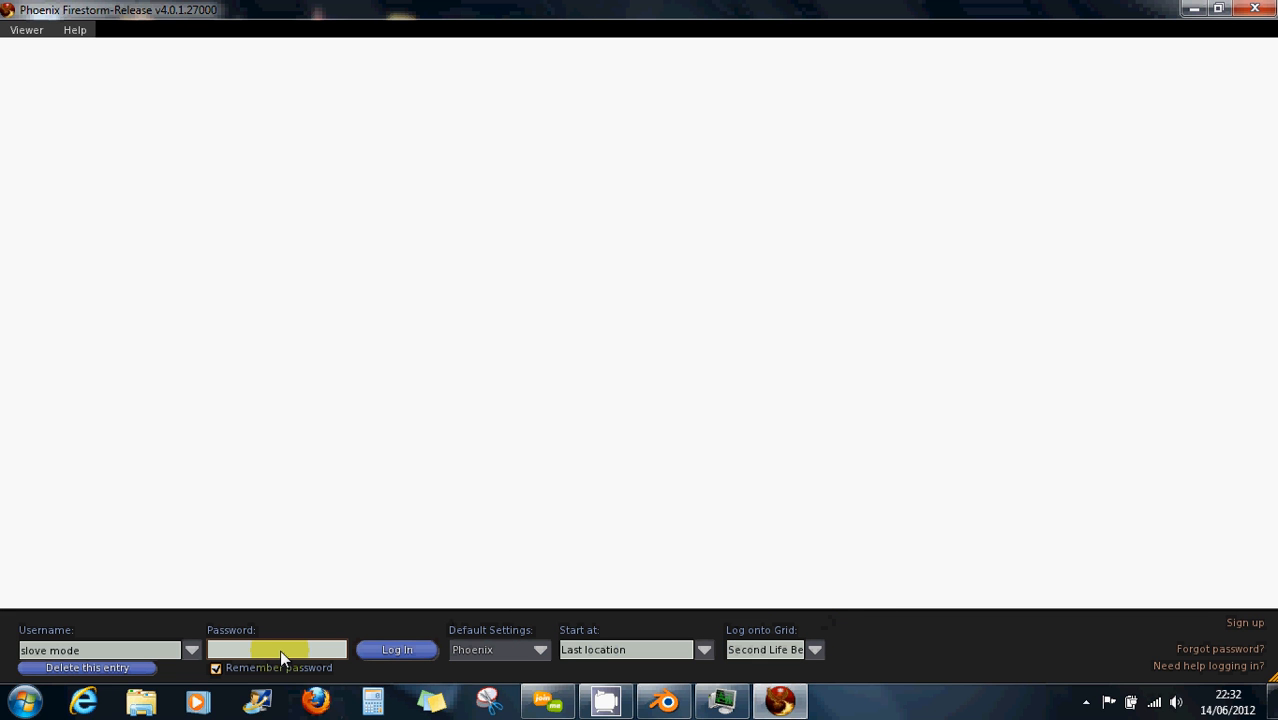
pyautogui.write('•••••••')
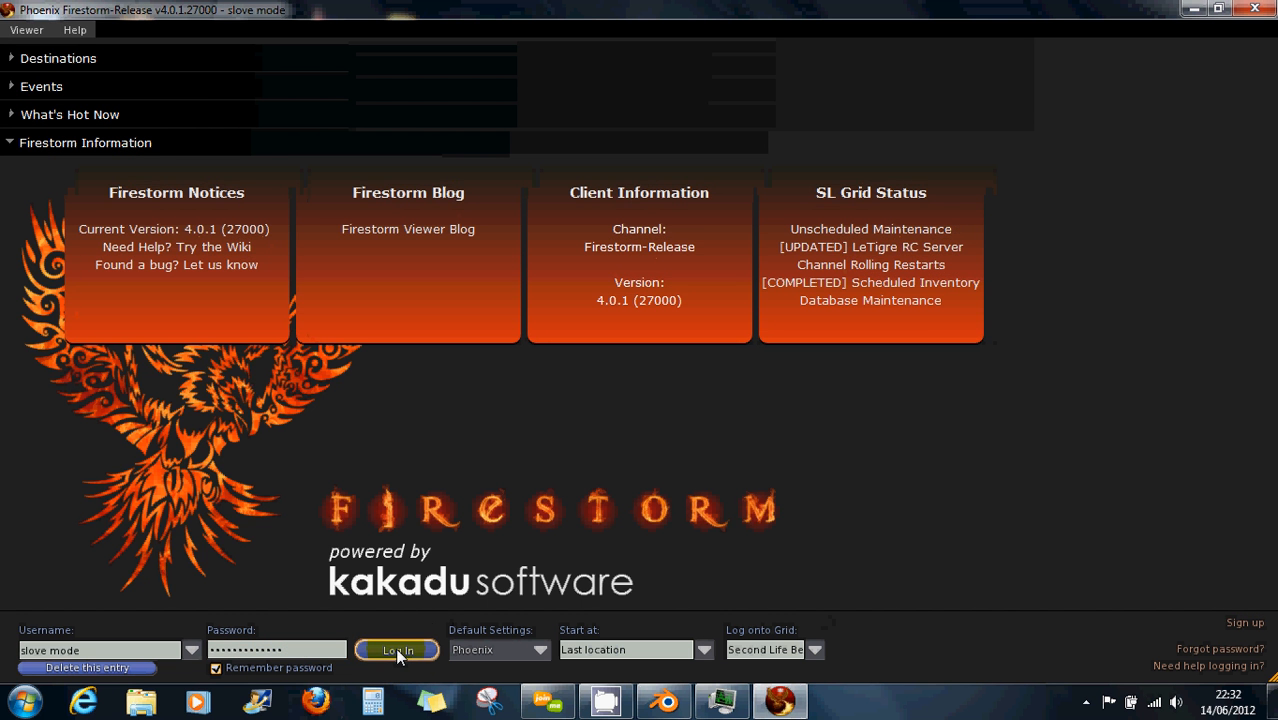
pyautogui.click(397, 651)
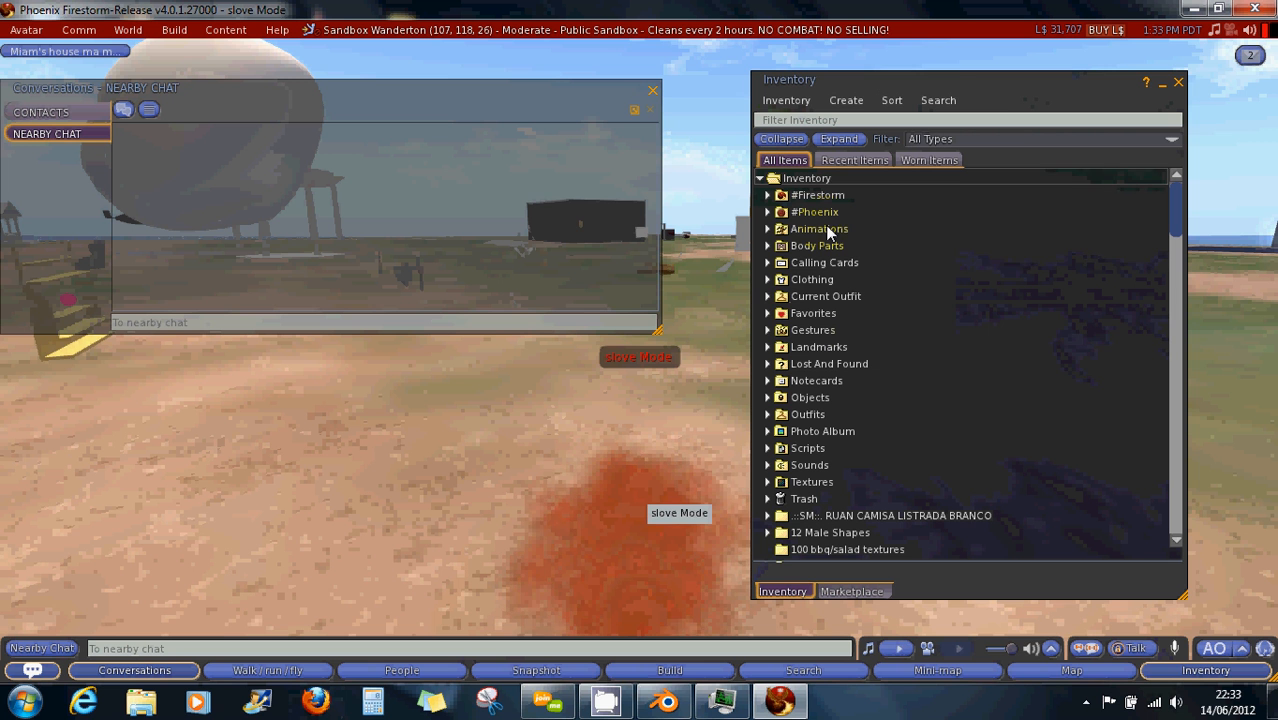
# Close the Inventory and Conversations windows and turn the avatar to the left in the sandbox
pyautogui.click(1178, 84)
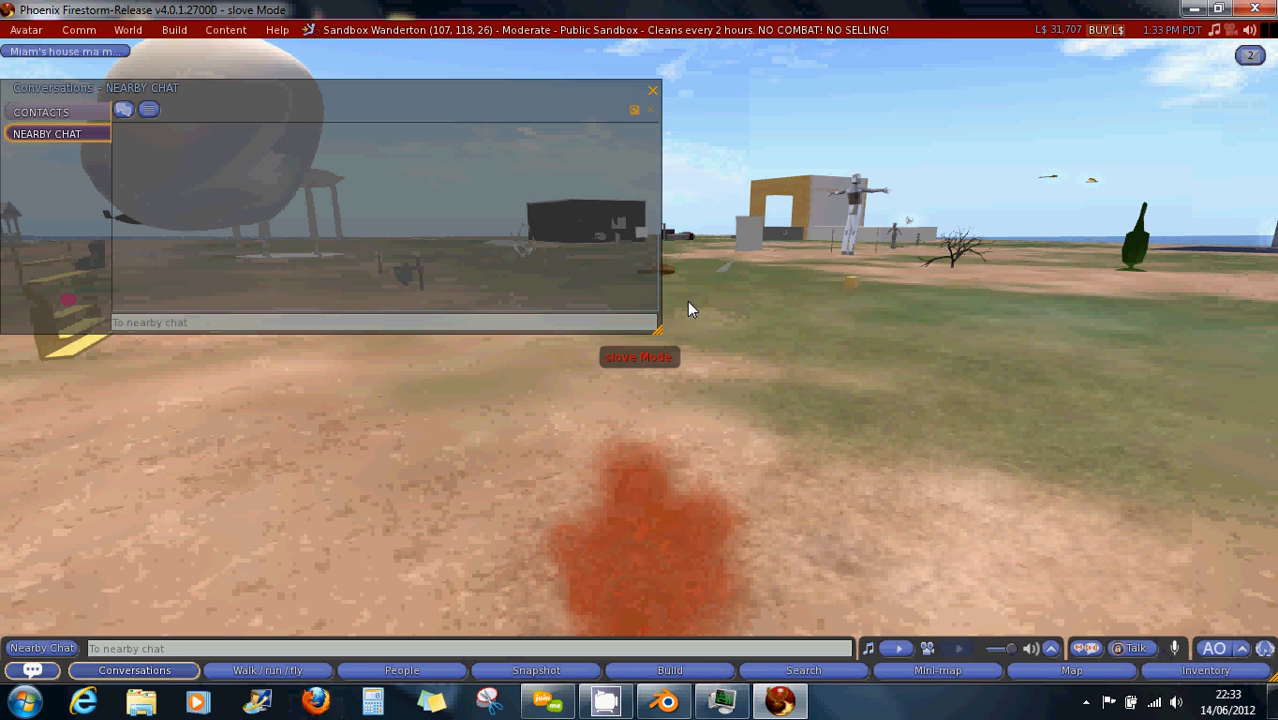
pyautogui.click(652, 90)
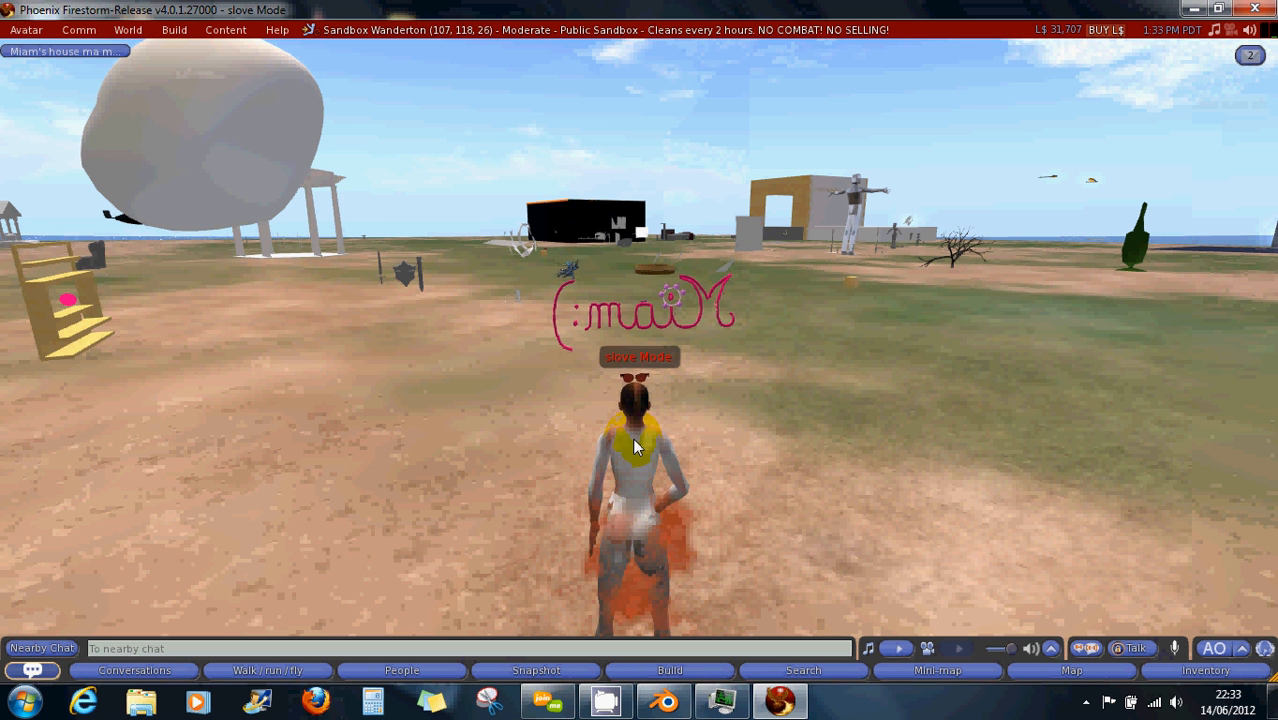
pyautogui.press('Left')
pyautogui.press('Left')
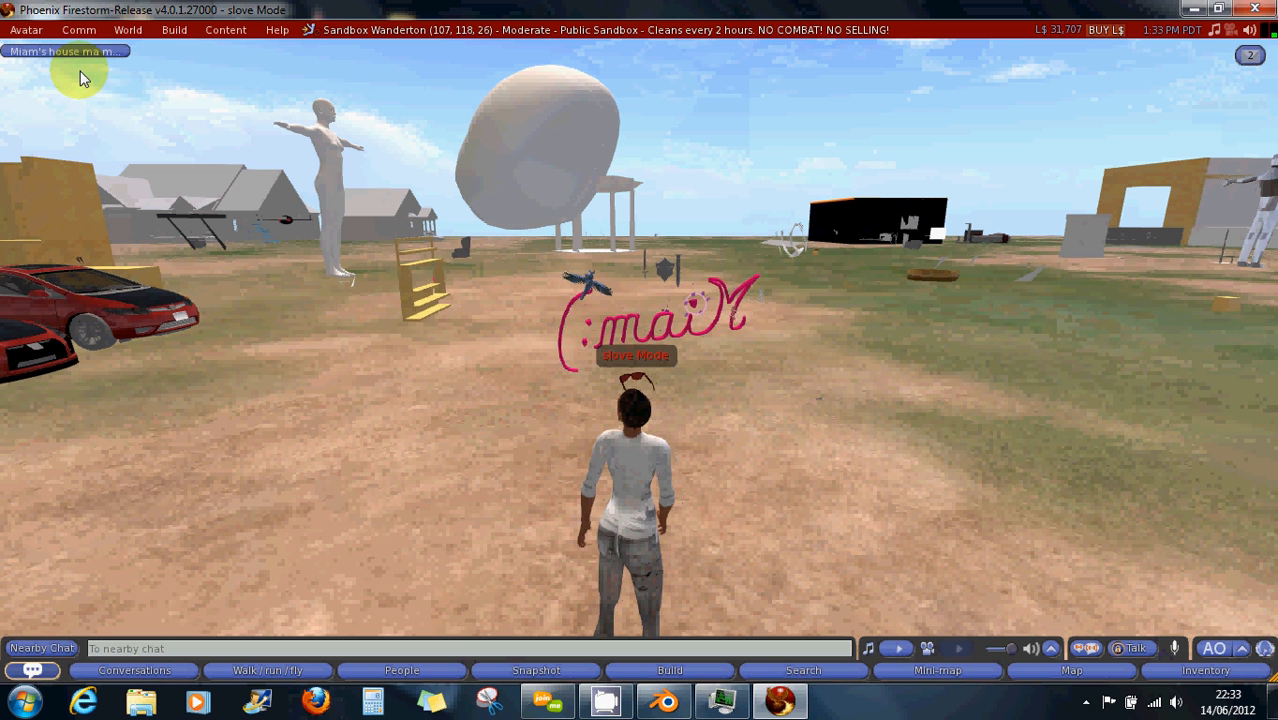
# Start a mesh model upload with robe1.dae from the Documents/3d/download folder and move the upload window clear of the screen edge
pyautogui.click(24, 32)
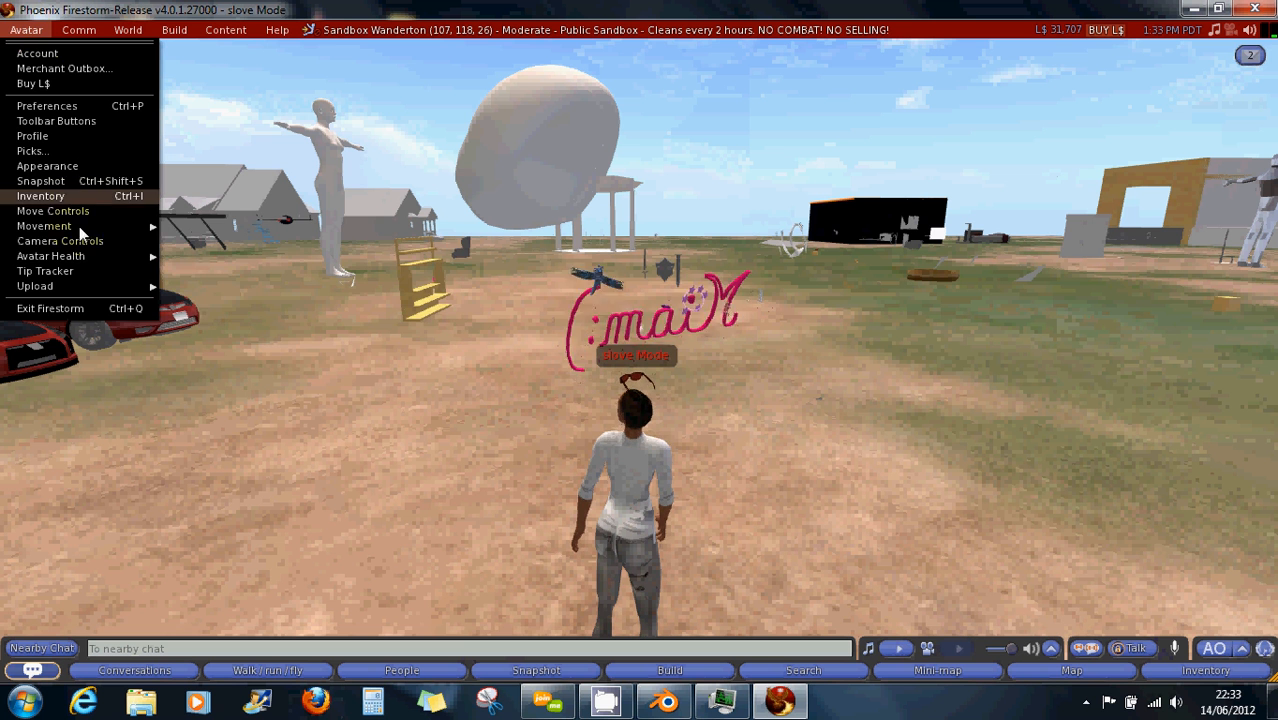
pyautogui.moveTo(75, 285)
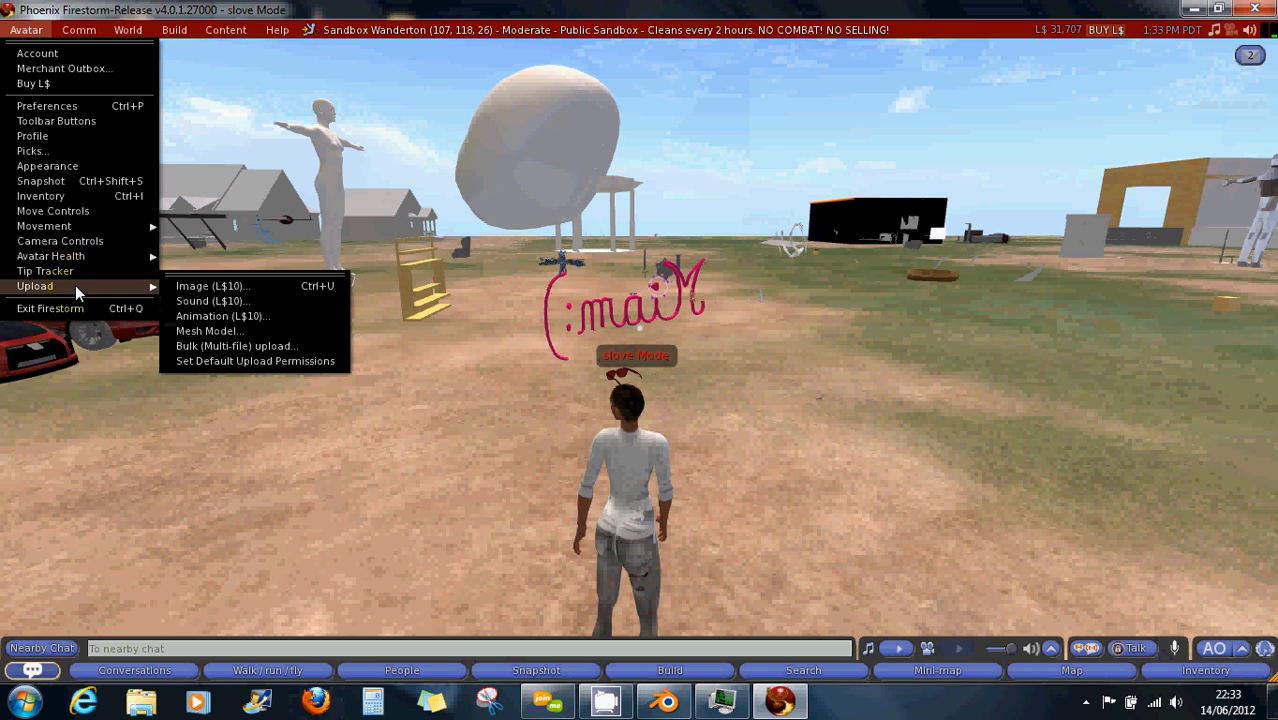
pyautogui.click(207, 332)
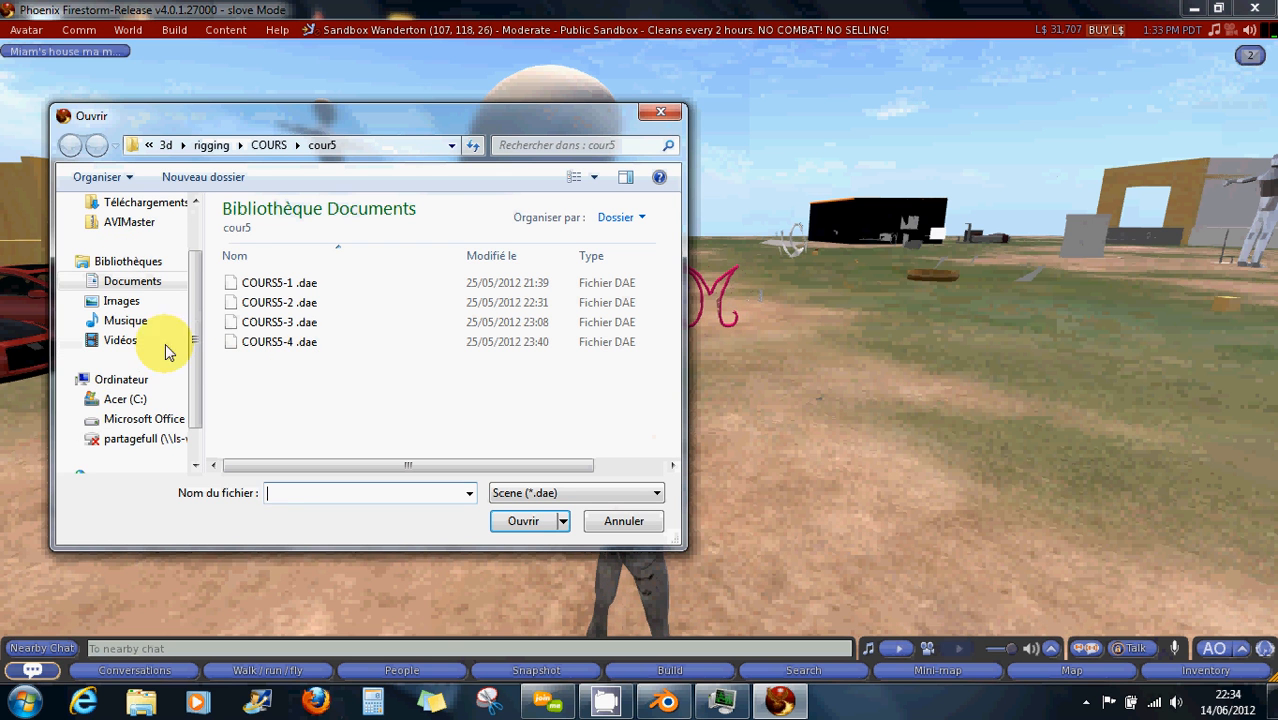
pyautogui.scroll(2, 130, 333)
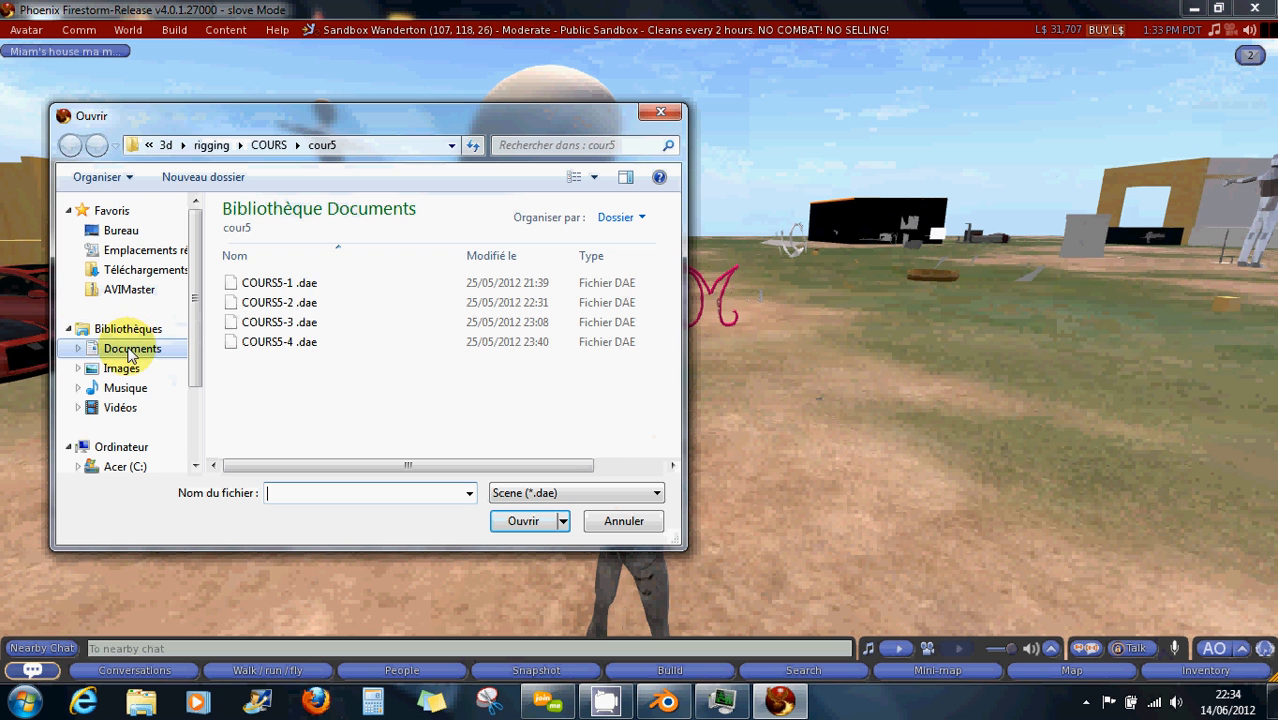
pyautogui.click(130, 352)
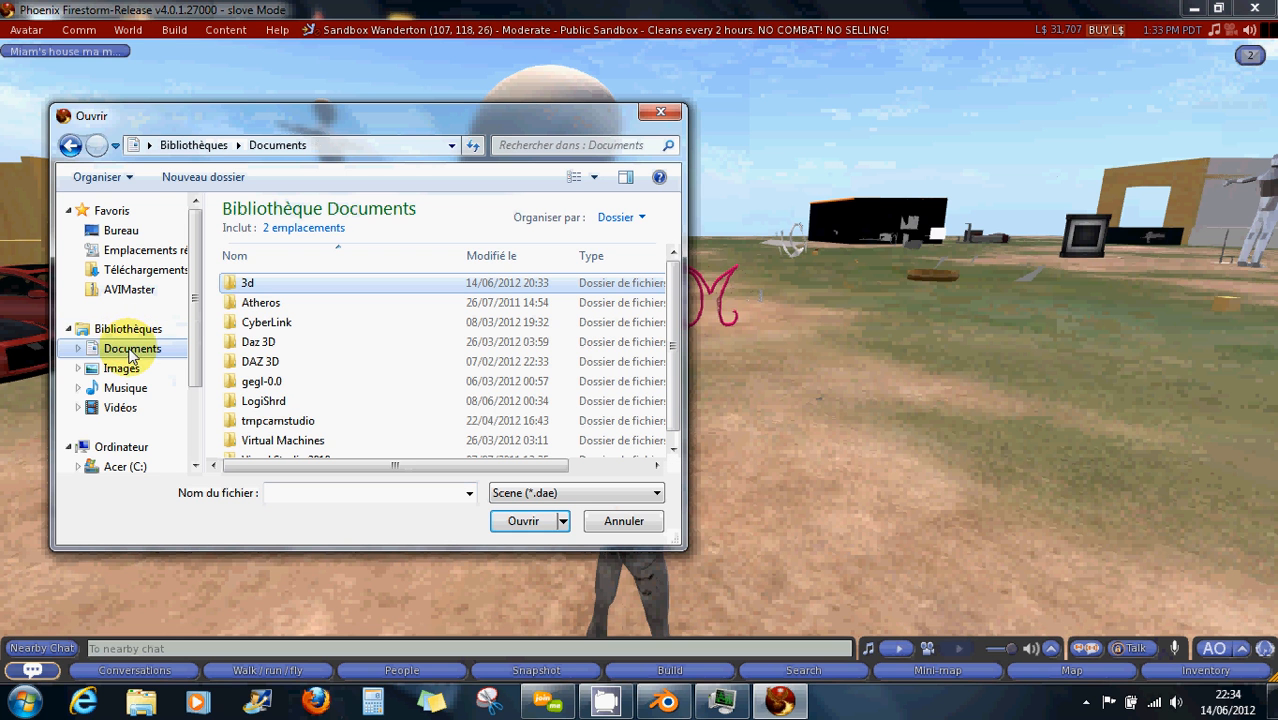
pyautogui.click(249, 288)
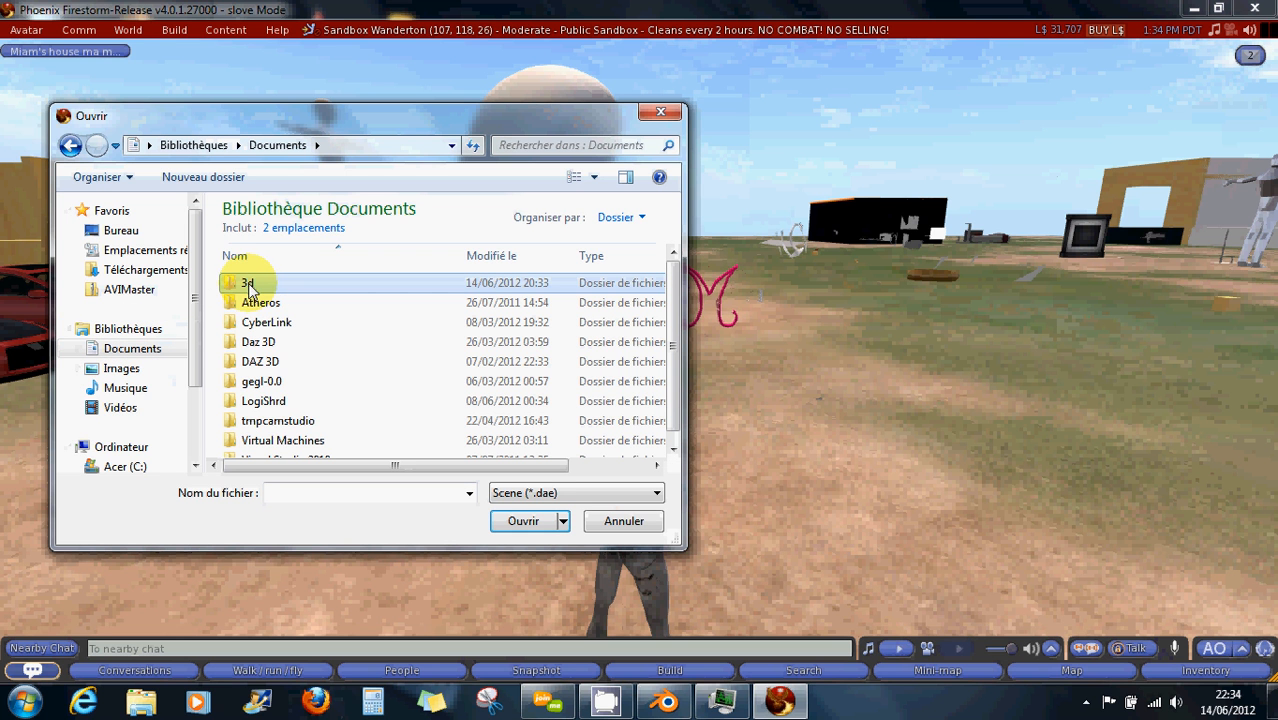
pyautogui.doubleClick(249, 288)
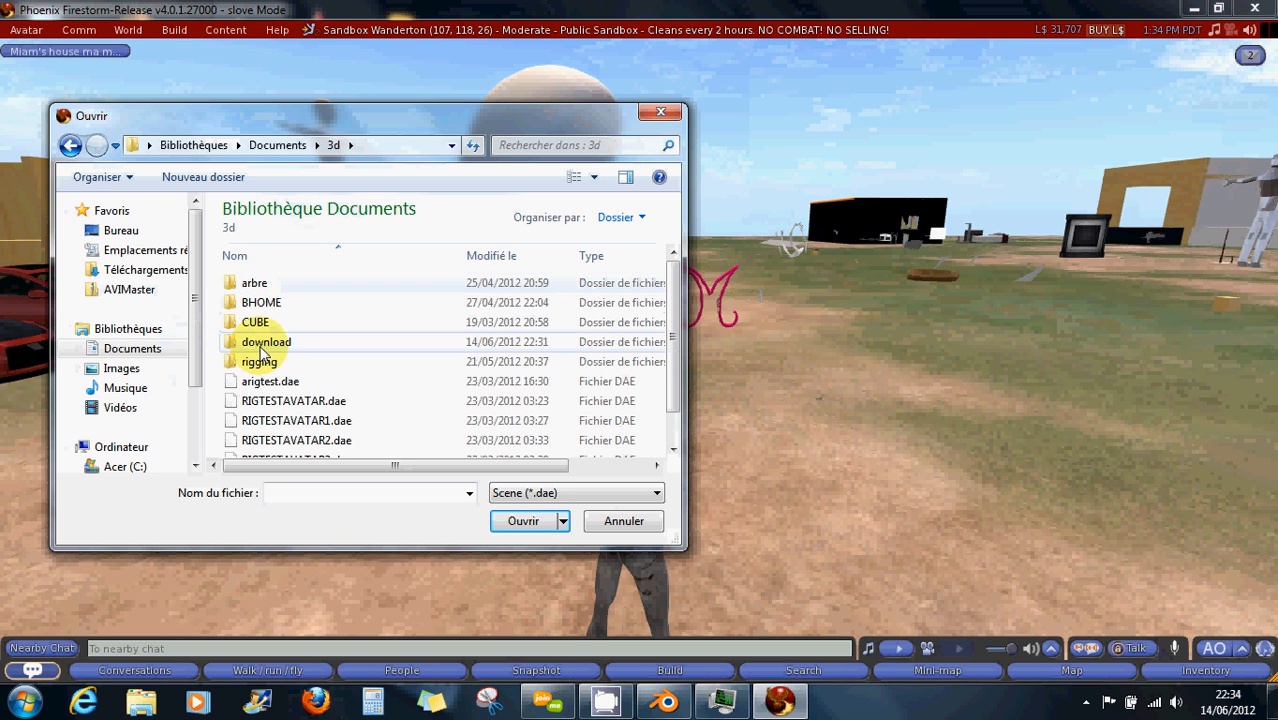
pyautogui.doubleClick(261, 346)
pyautogui.click(266, 286)
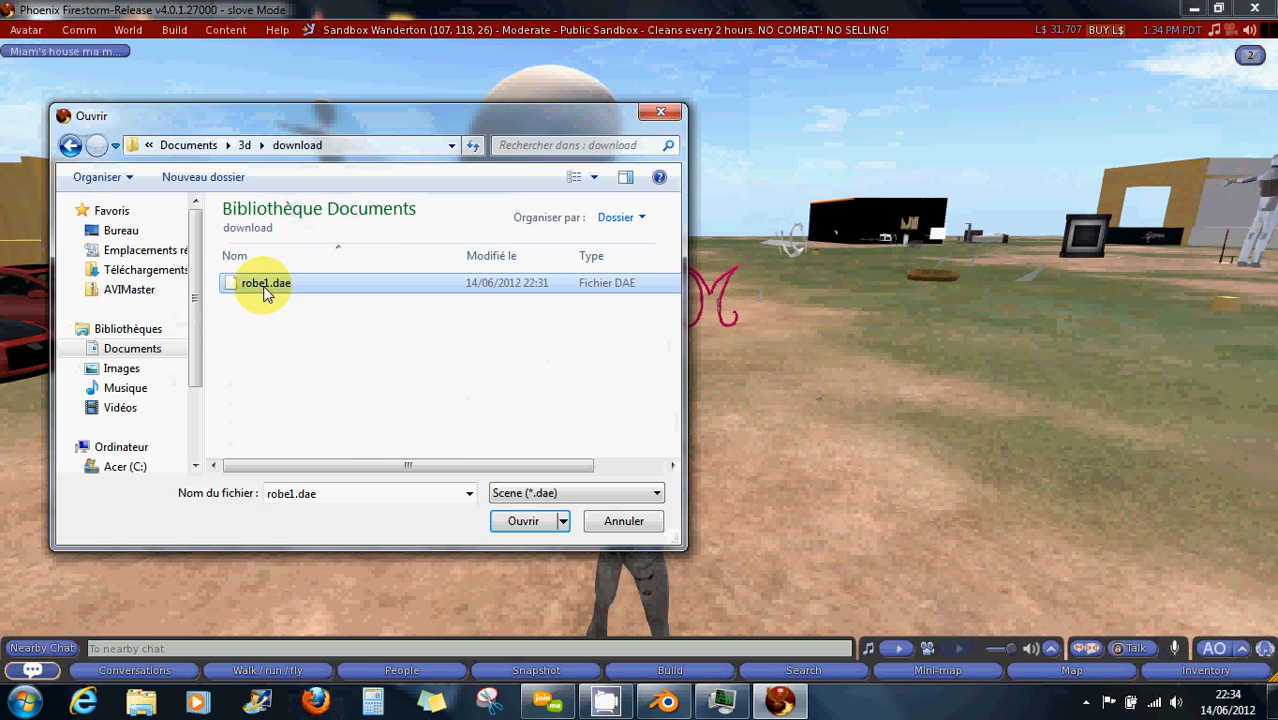
pyautogui.click(524, 523)
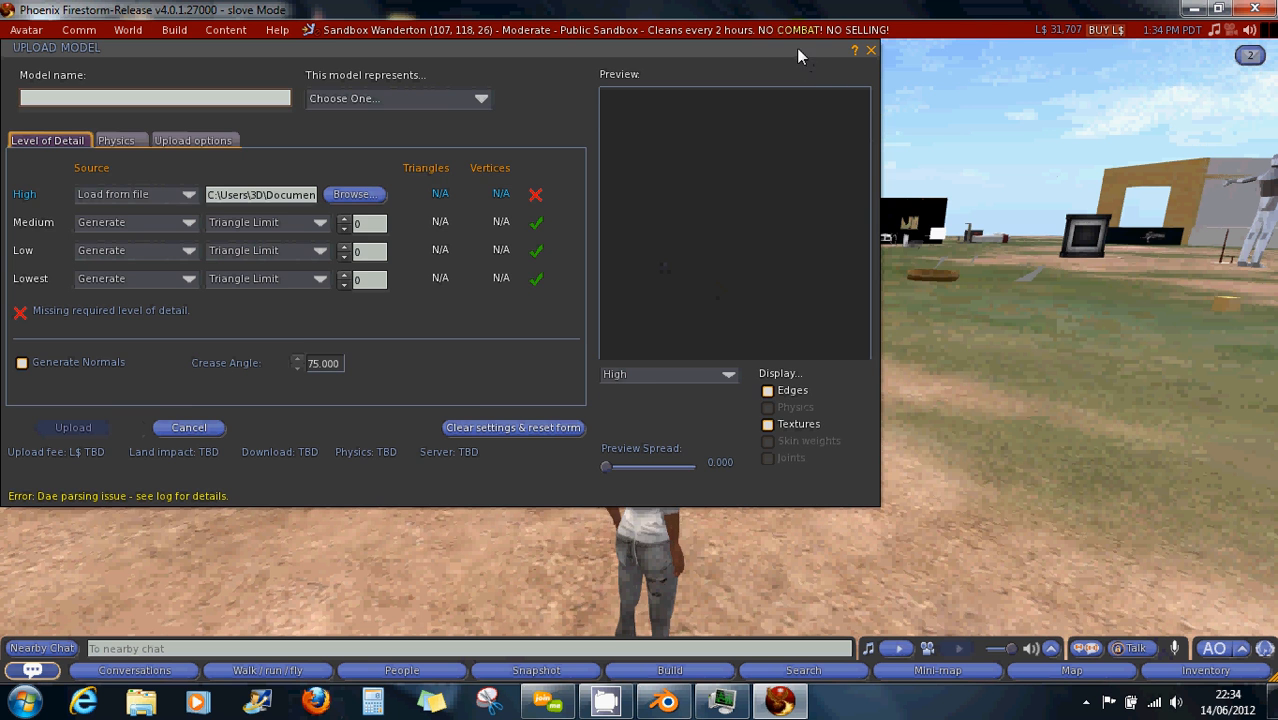
pyautogui.moveTo(816, 61); pyautogui.dragTo(888, 96)
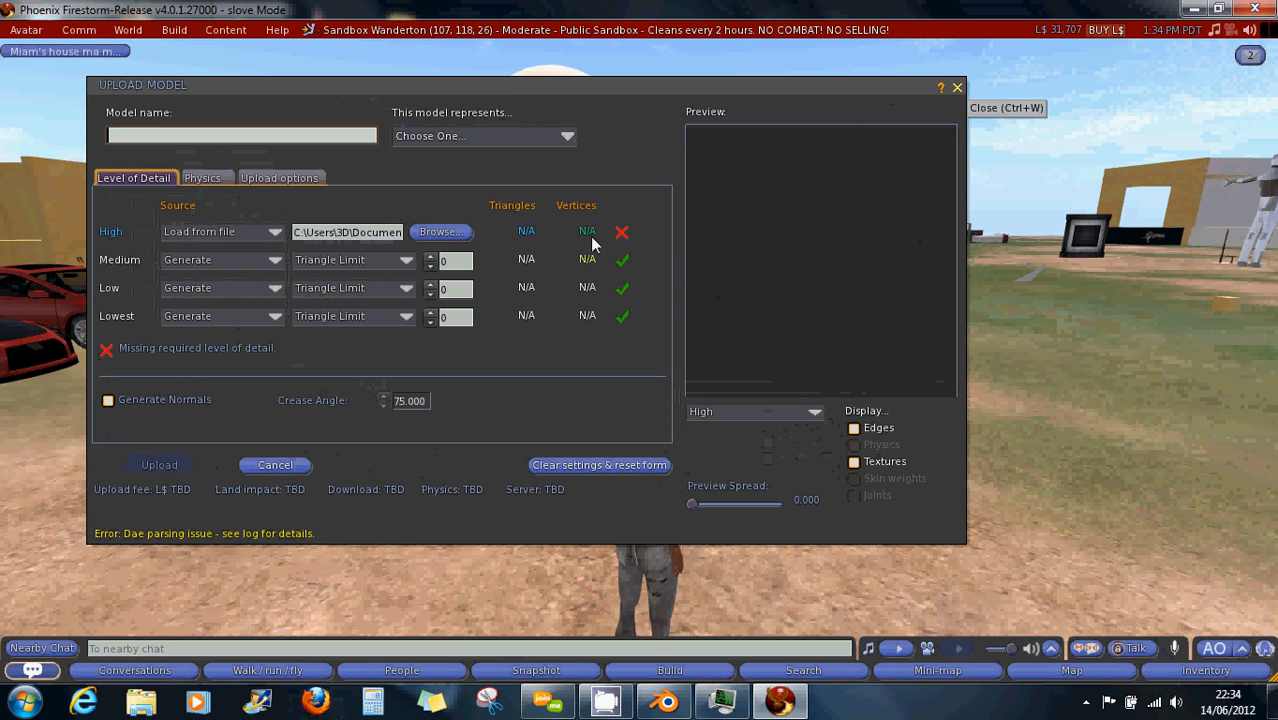
# Switch back to Blender, select the robe and look through its vertex groups up to the start of the list
pyautogui.click(668, 702)
pyautogui.rightClick(625, 455)
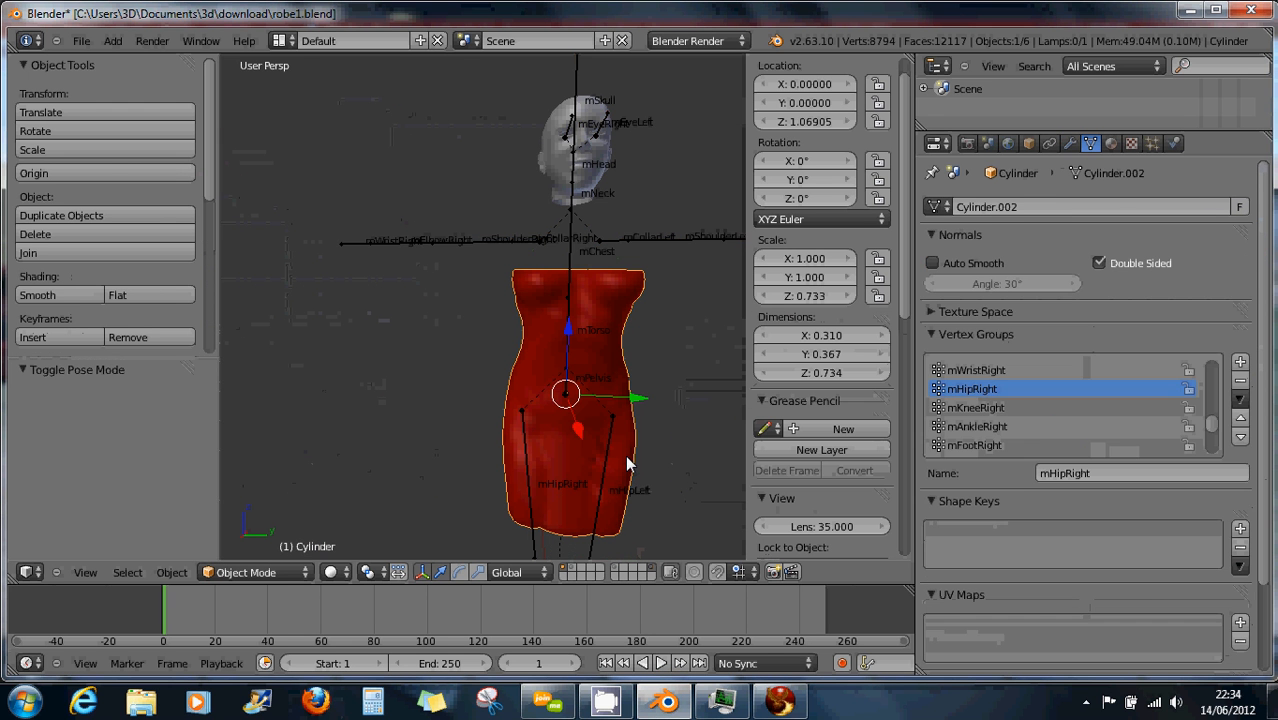
pyautogui.click(1020, 370)
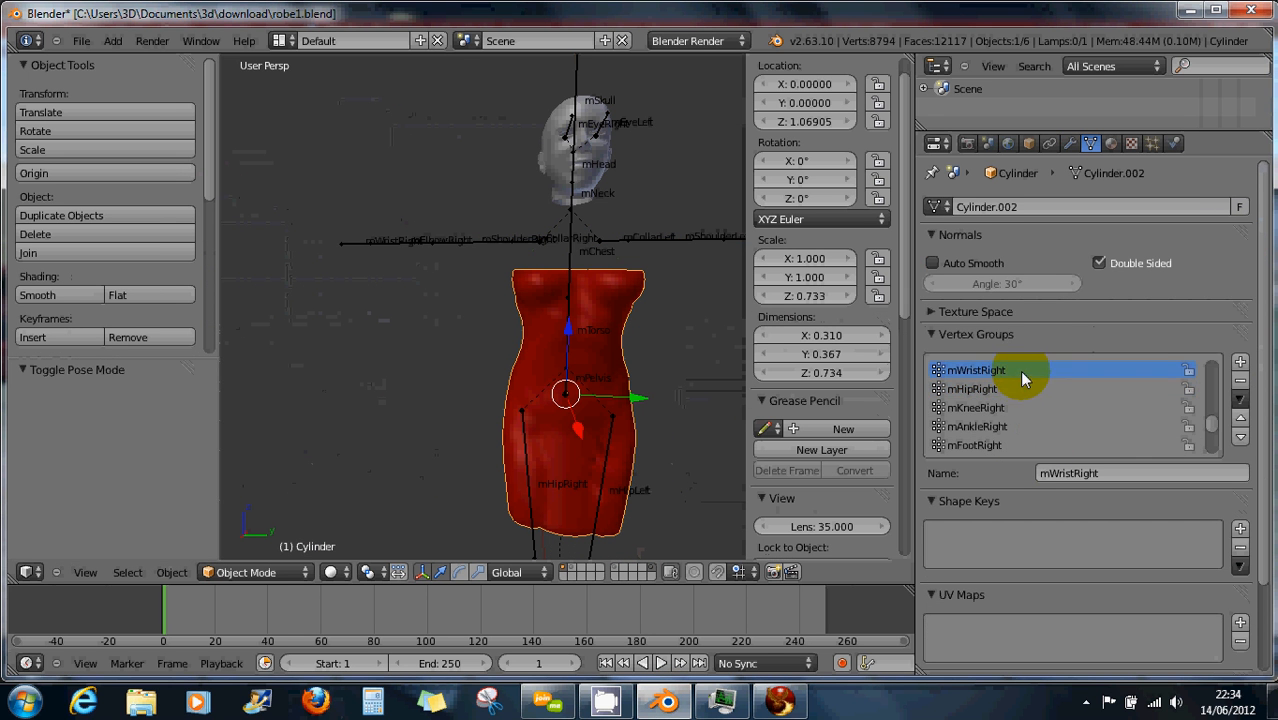
pyautogui.moveTo(1210, 418); pyautogui.dragTo(1204, 360)
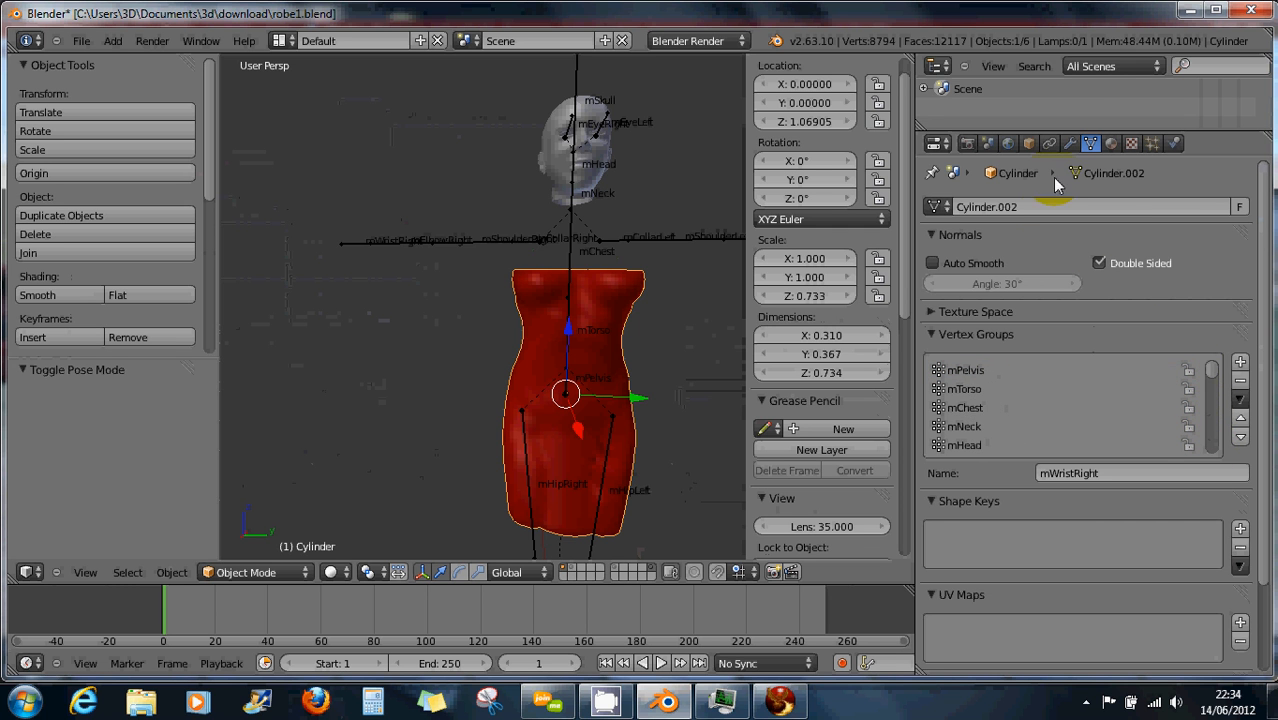
# Apply the robe's Solidify modifier and expand the settings of its Armature modifier
pyautogui.click(1071, 142)
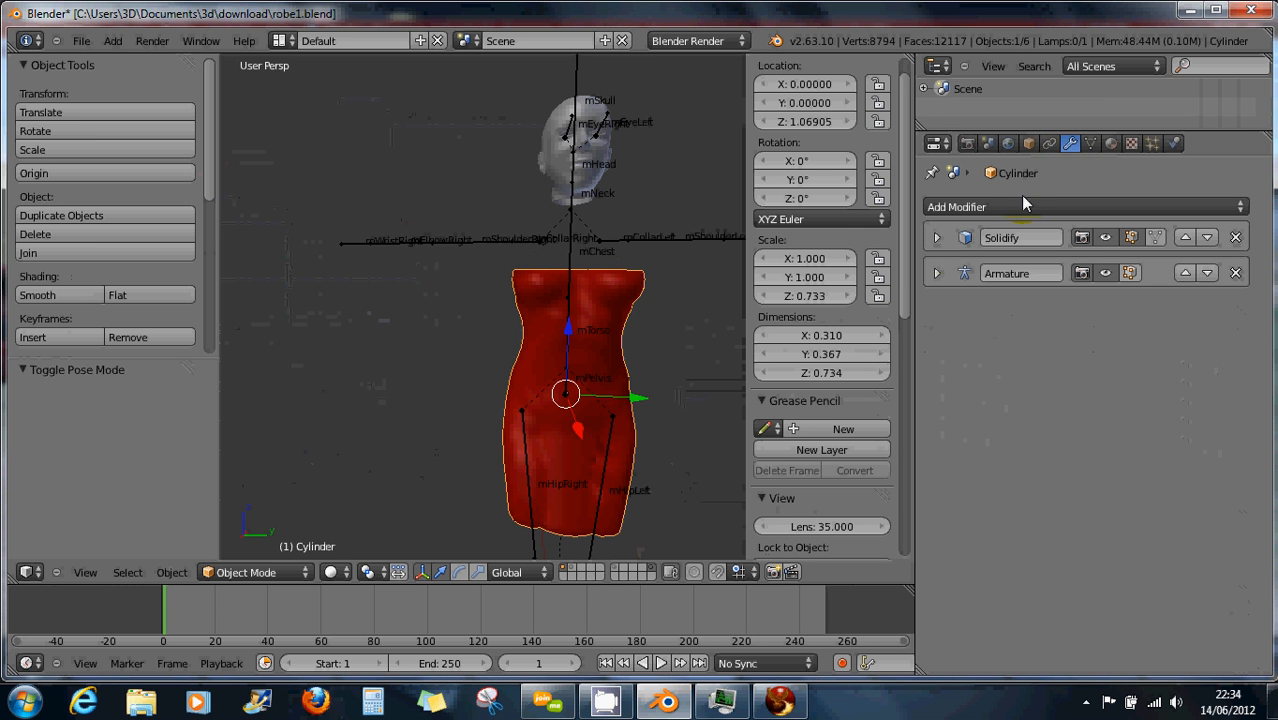
pyautogui.click(938, 239)
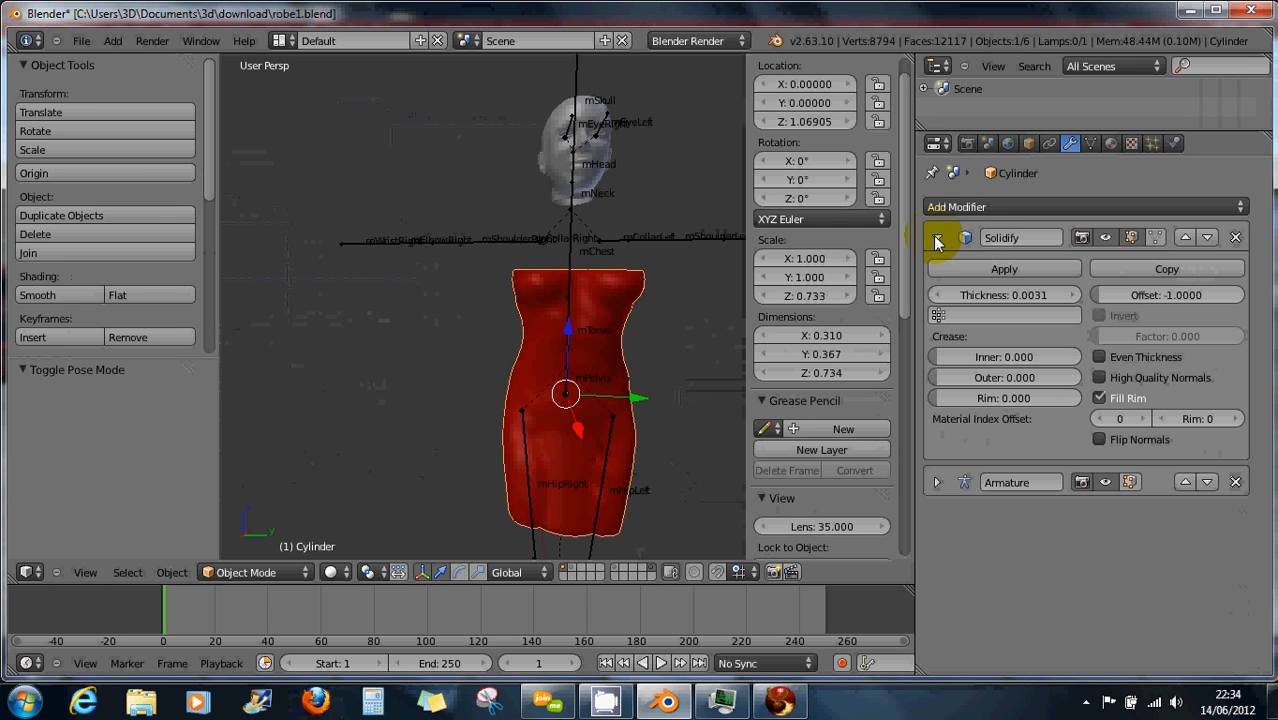
pyautogui.click(1004, 270)
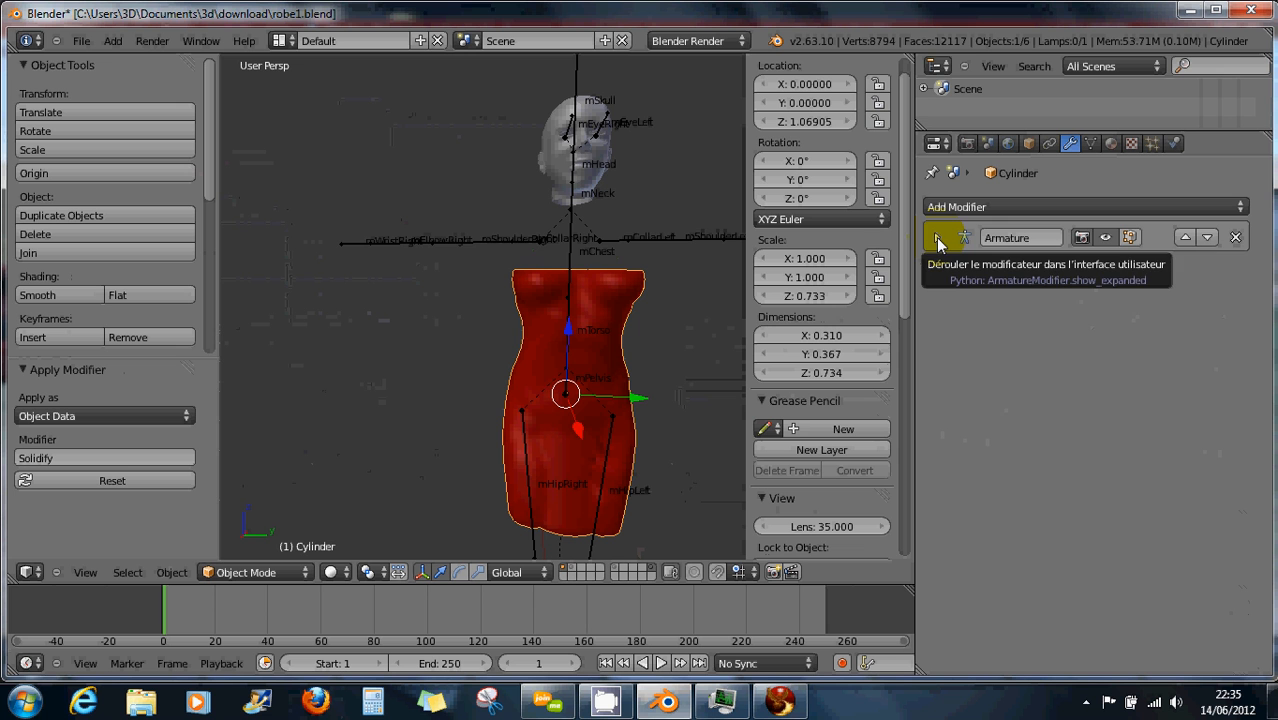
pyautogui.click(937, 238)
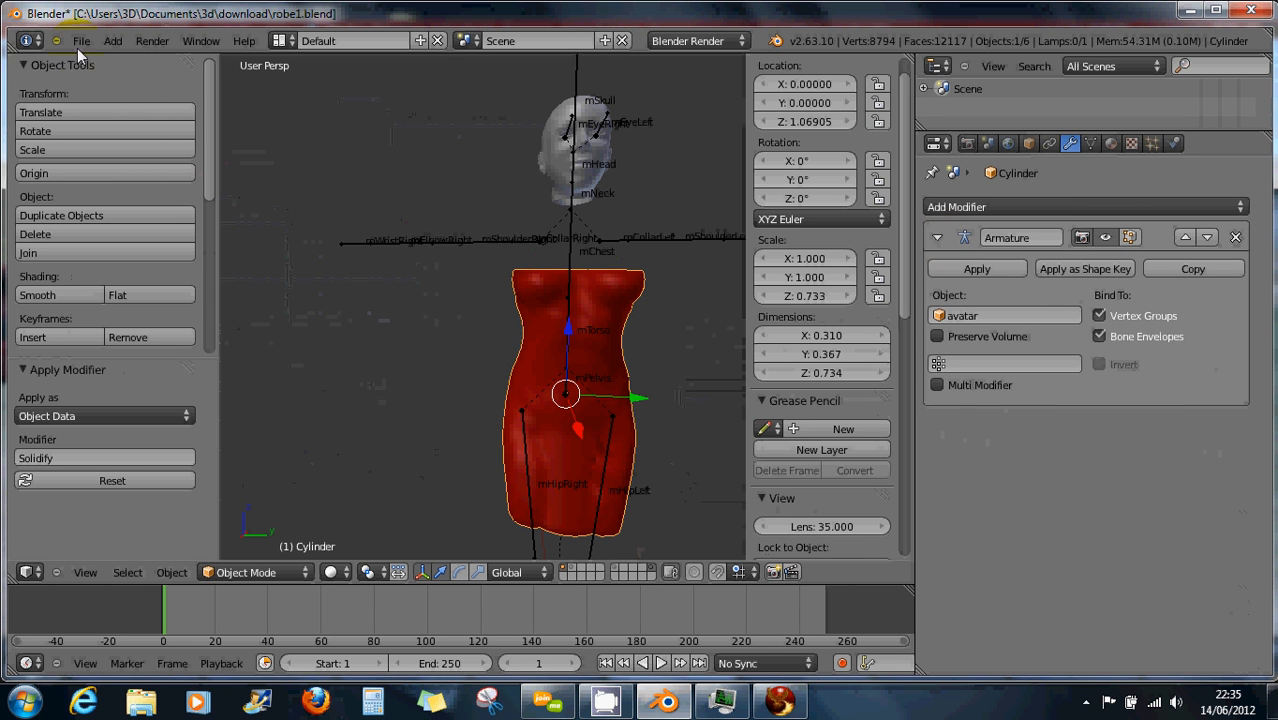
# Select the avatar armature together with the robe and export both as COLLADA over robe1.dae, with Apply Modifiers turned off
pyautogui.keyDown('shift'); pyautogui.rightClick(569, 256); pyautogui.keyUp('shift')
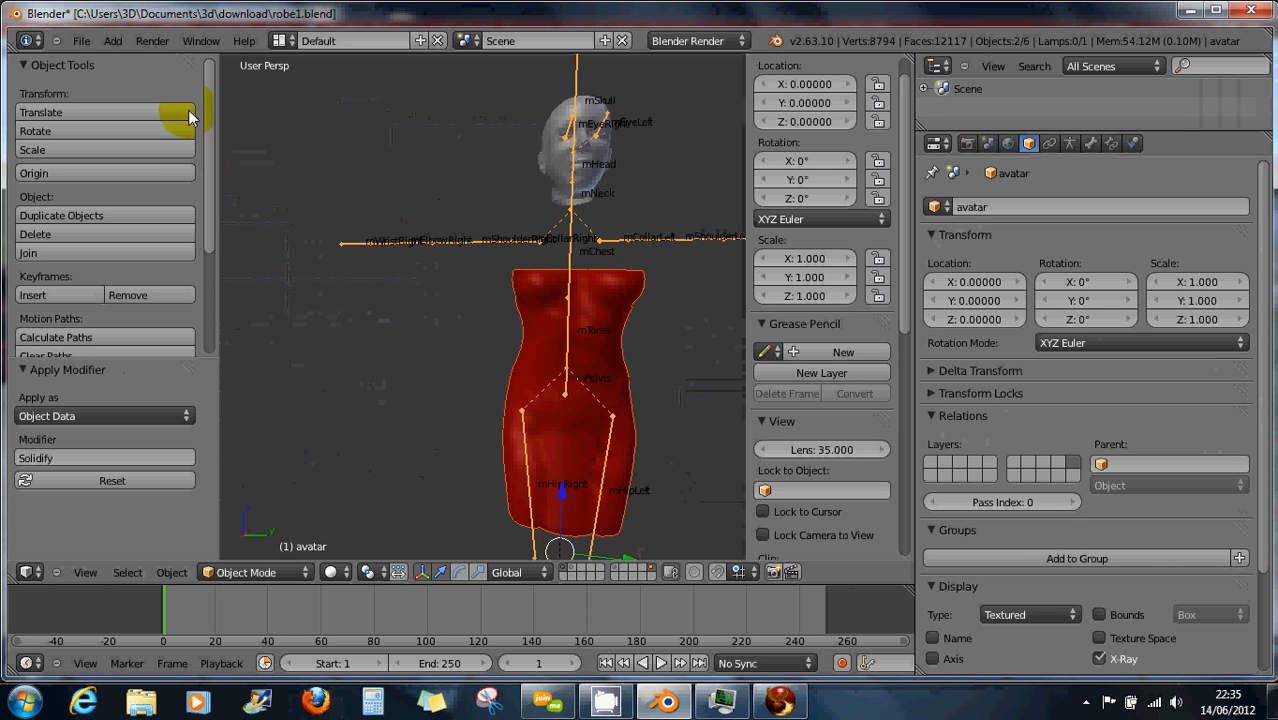
pyautogui.click(81, 42)
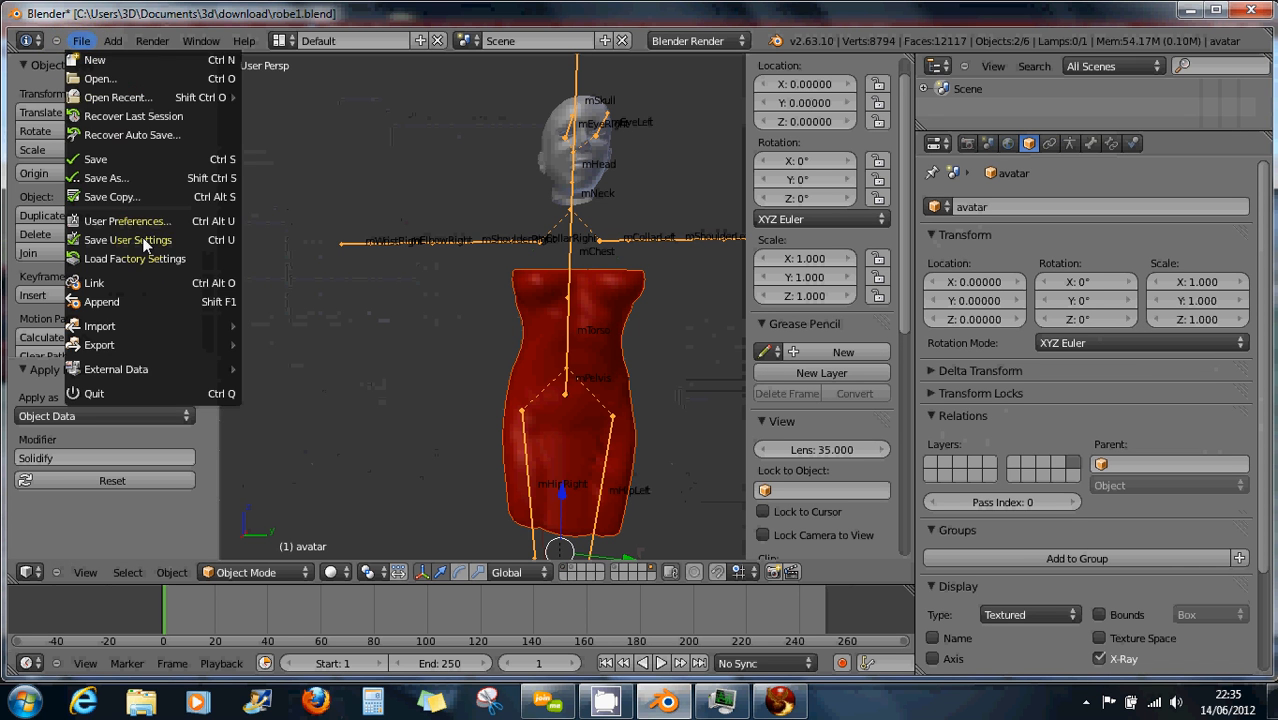
pyautogui.moveTo(143, 343)
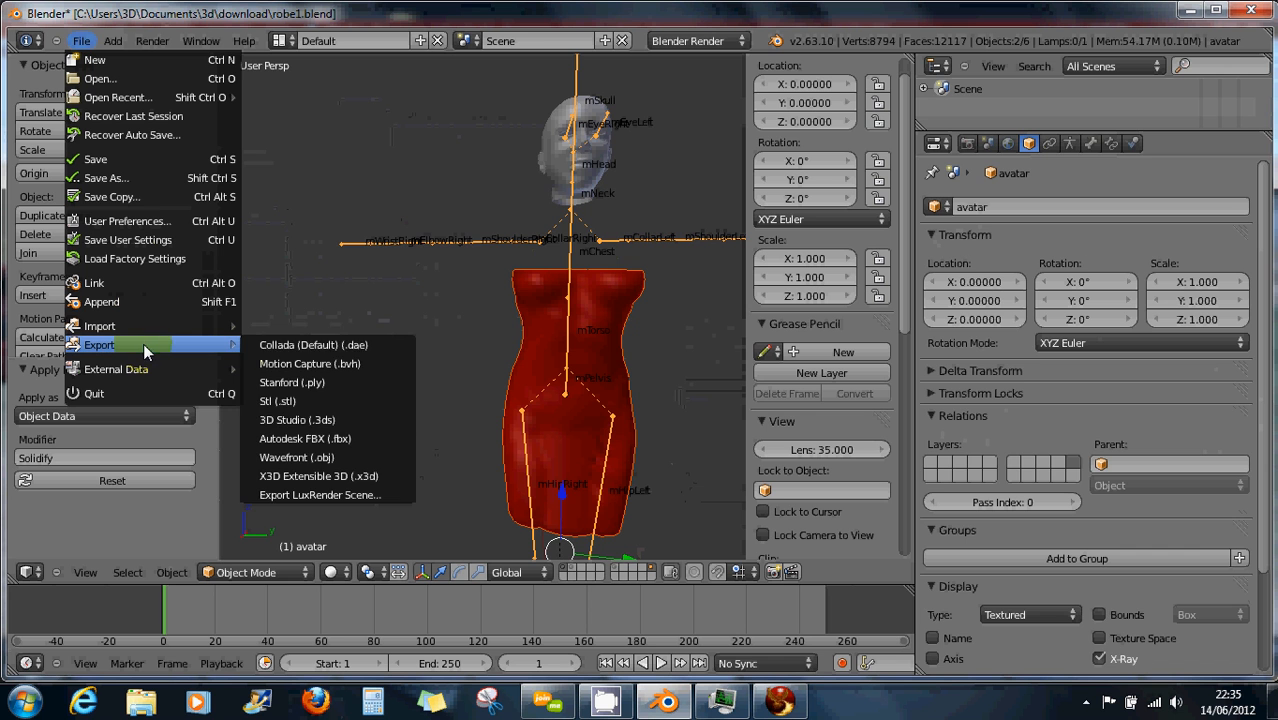
pyautogui.click(278, 347)
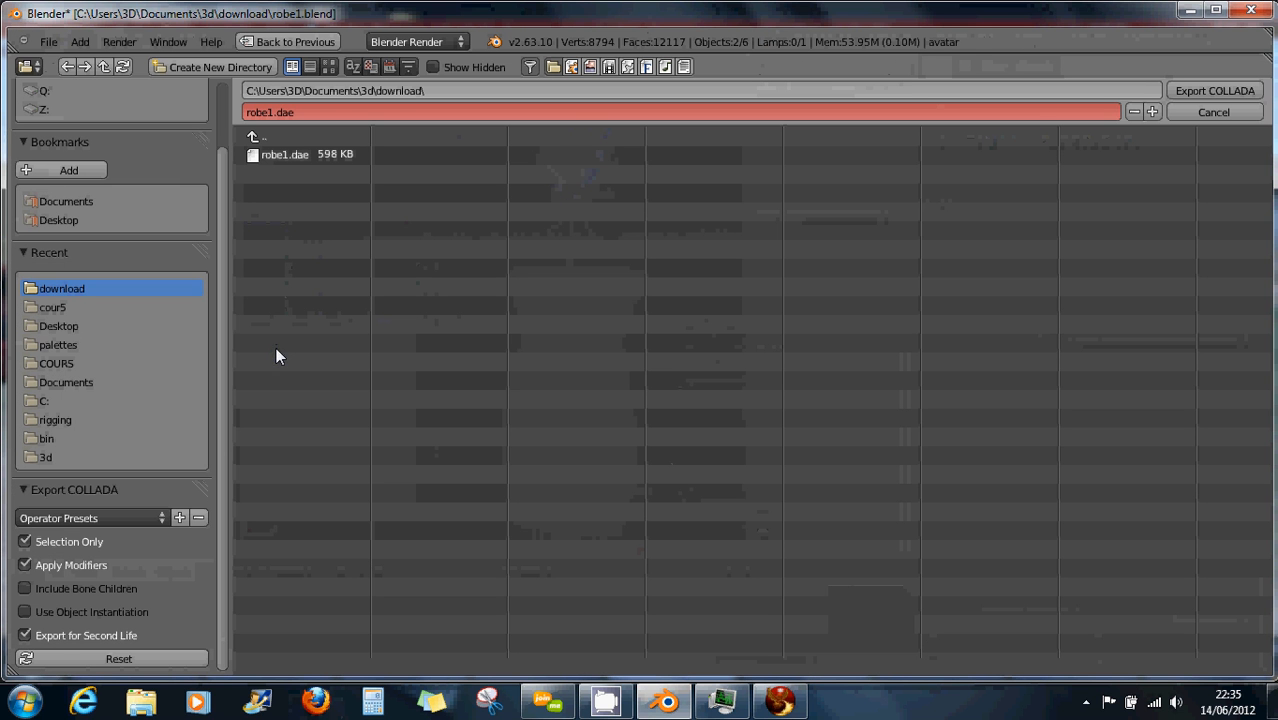
pyautogui.click(63, 565)
pyautogui.click(1214, 92)
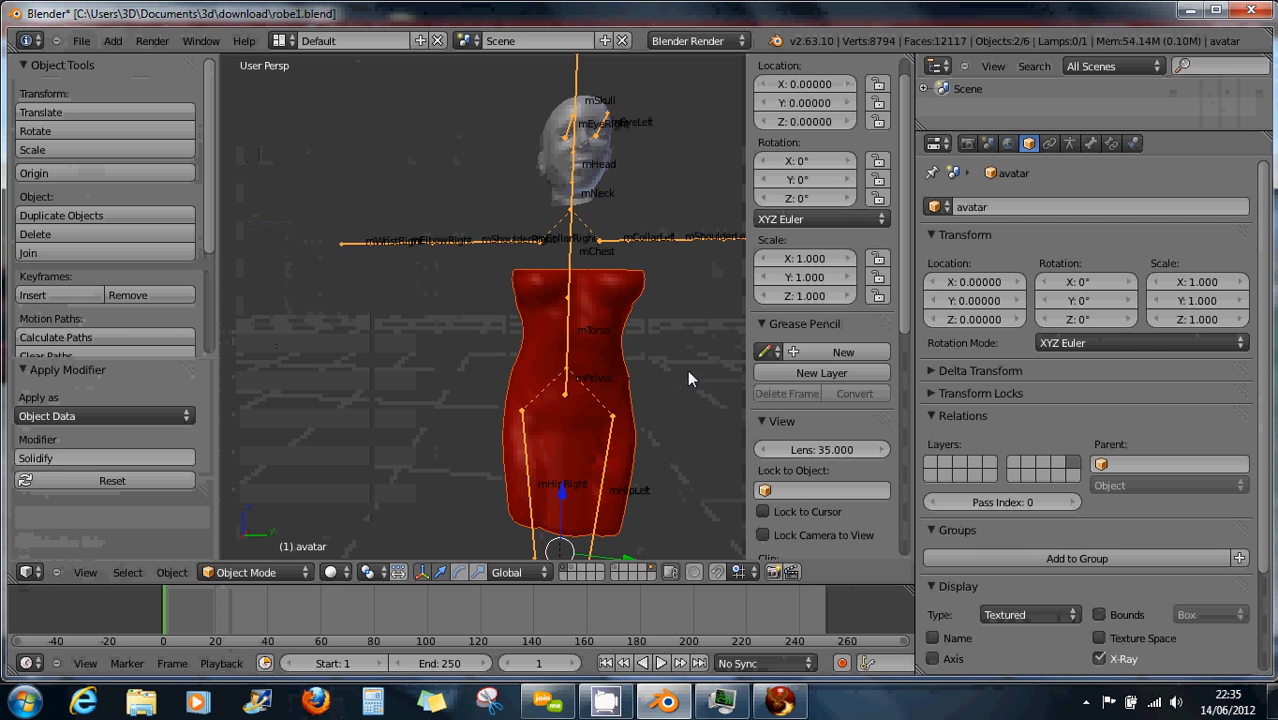
# Switch to Firestorm, close the failed upload window and start a new mesh model upload with robe1.dae
pyautogui.click(776, 703)
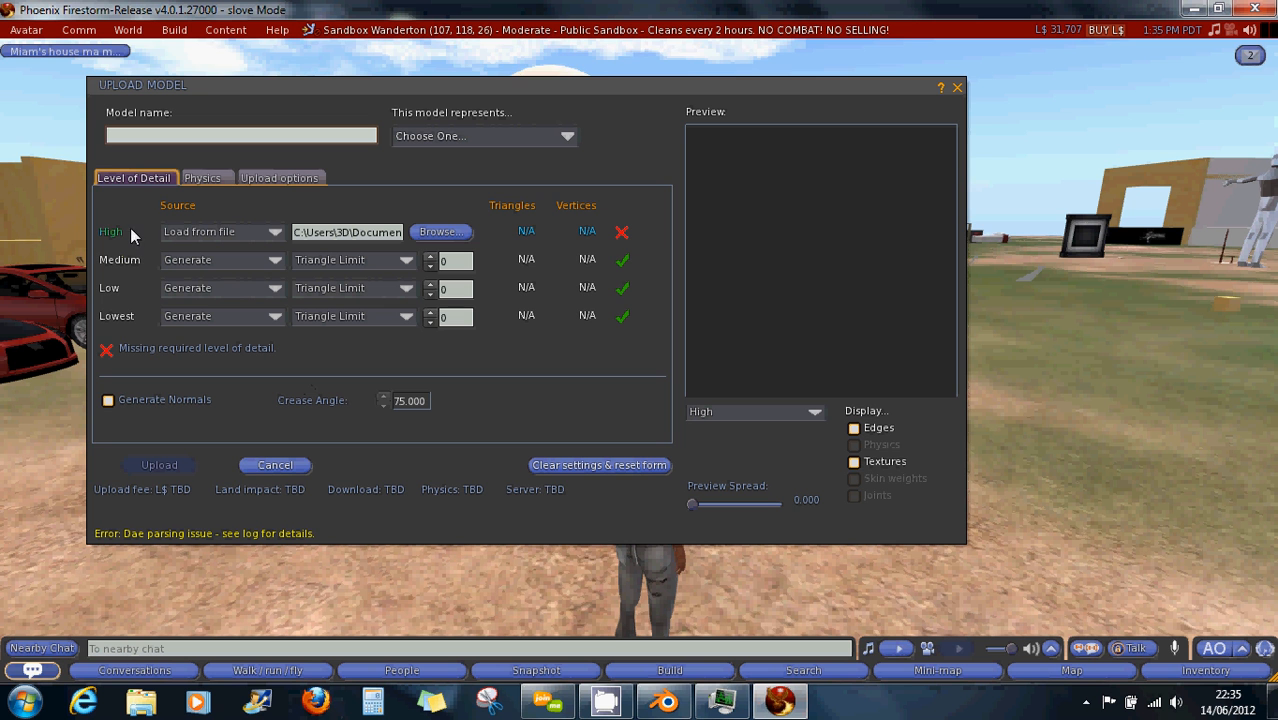
pyautogui.click(956, 88)
pyautogui.click(27, 30)
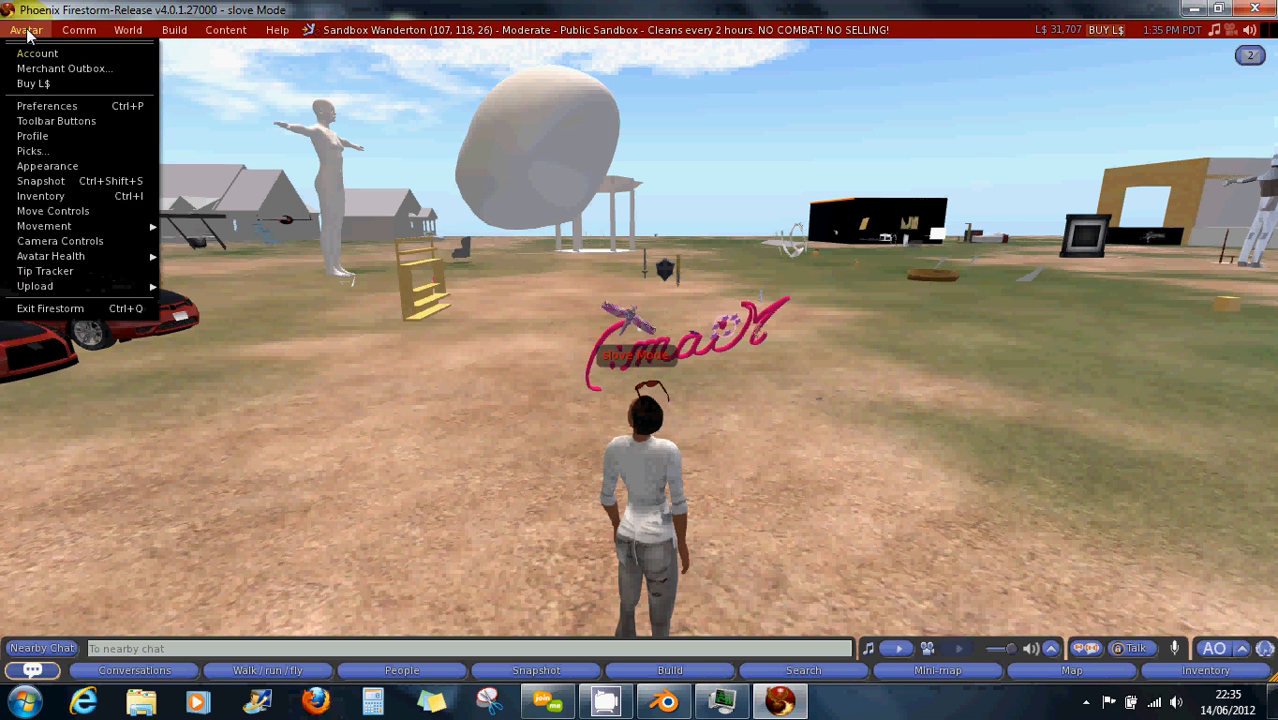
pyautogui.moveTo(125, 288)
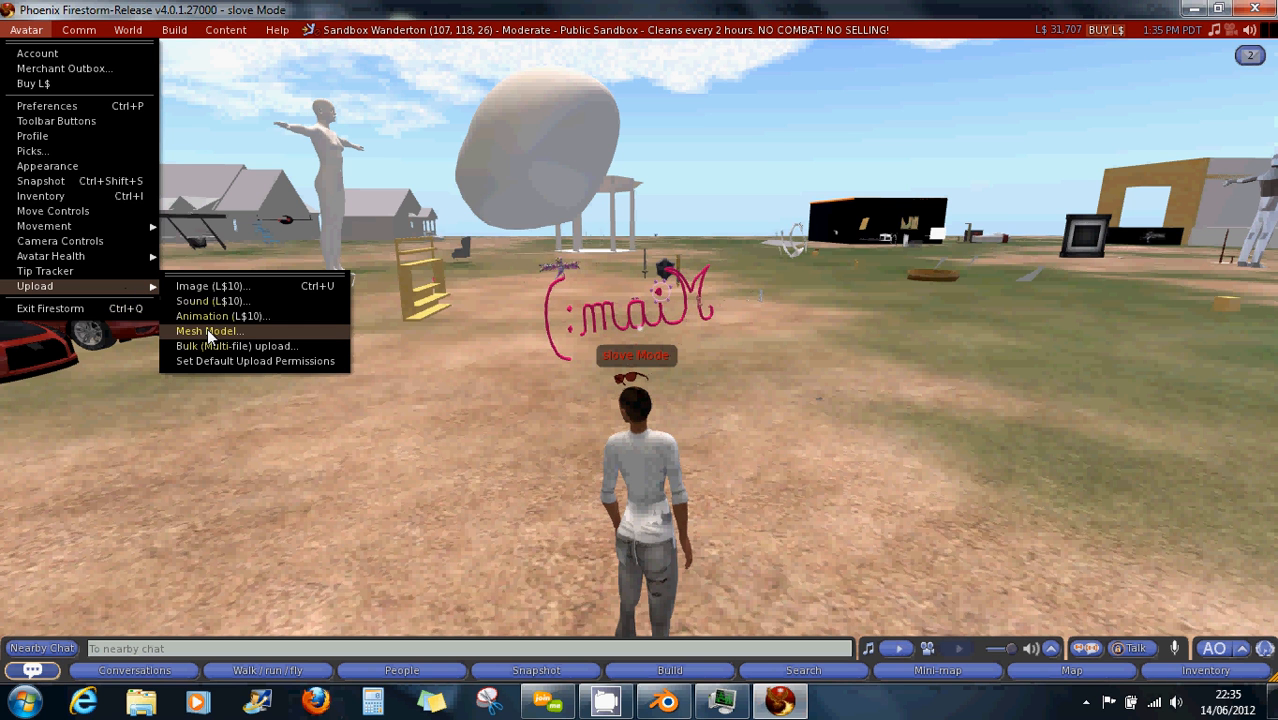
pyautogui.click(207, 331)
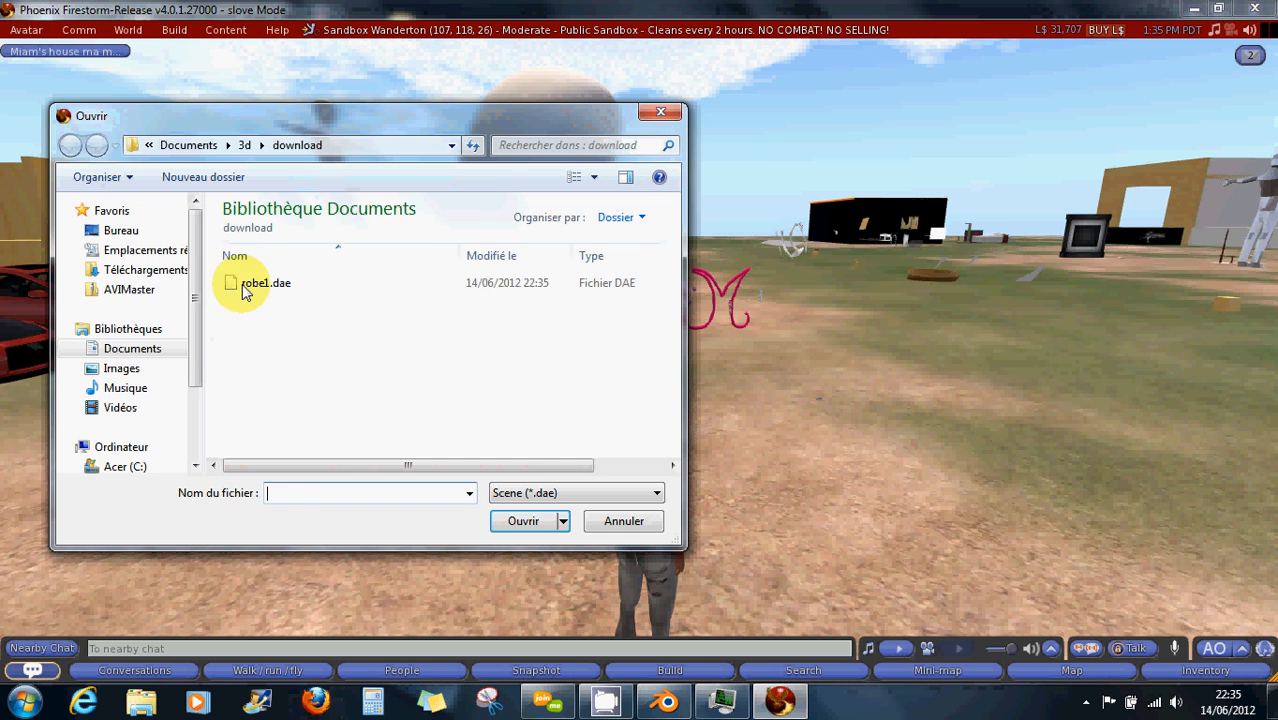
pyautogui.click(245, 283)
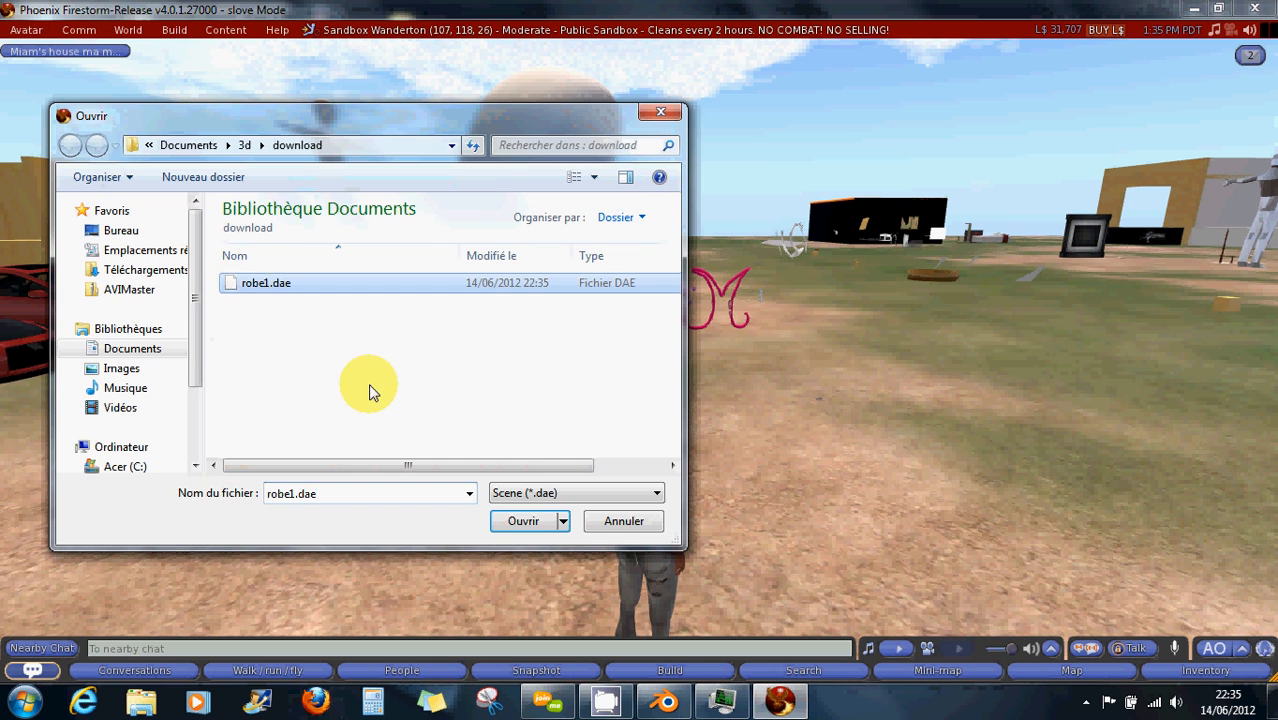
pyautogui.click(524, 520)
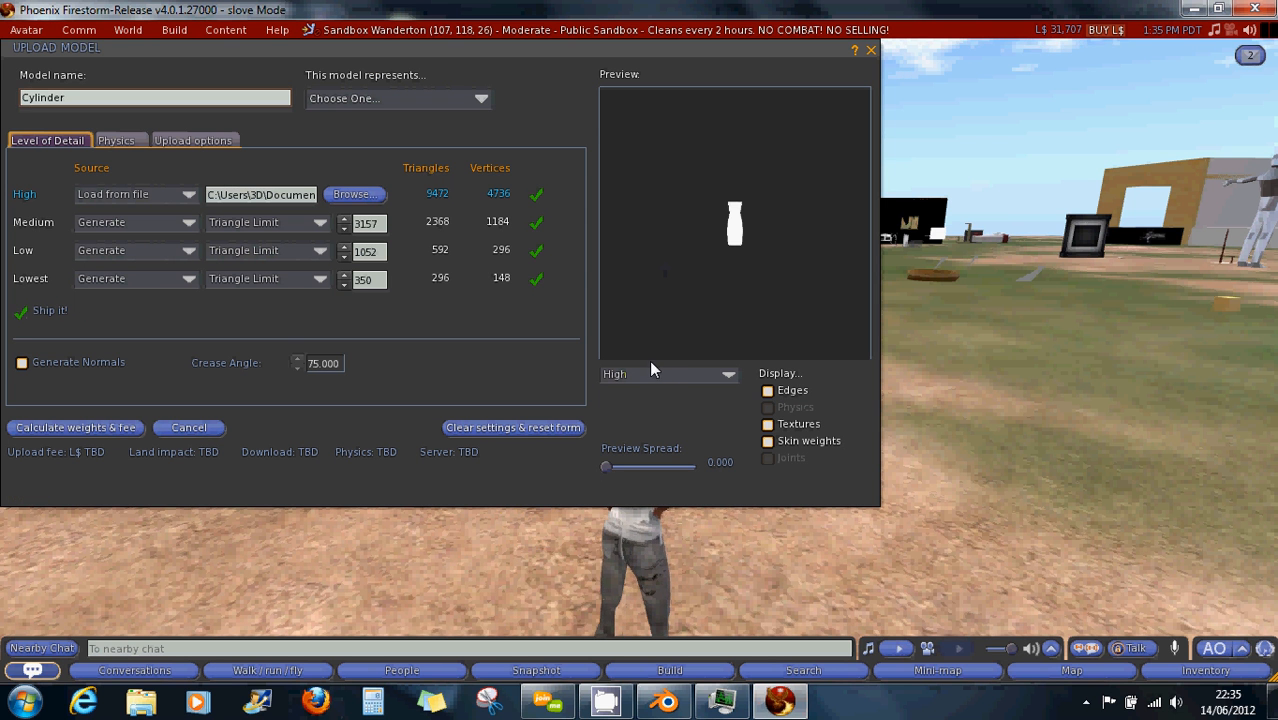
# Calculate the upload weights and fee, set the Lowest level of detail's triangle limit to 0, and calculate again
pyautogui.click(370, 281)
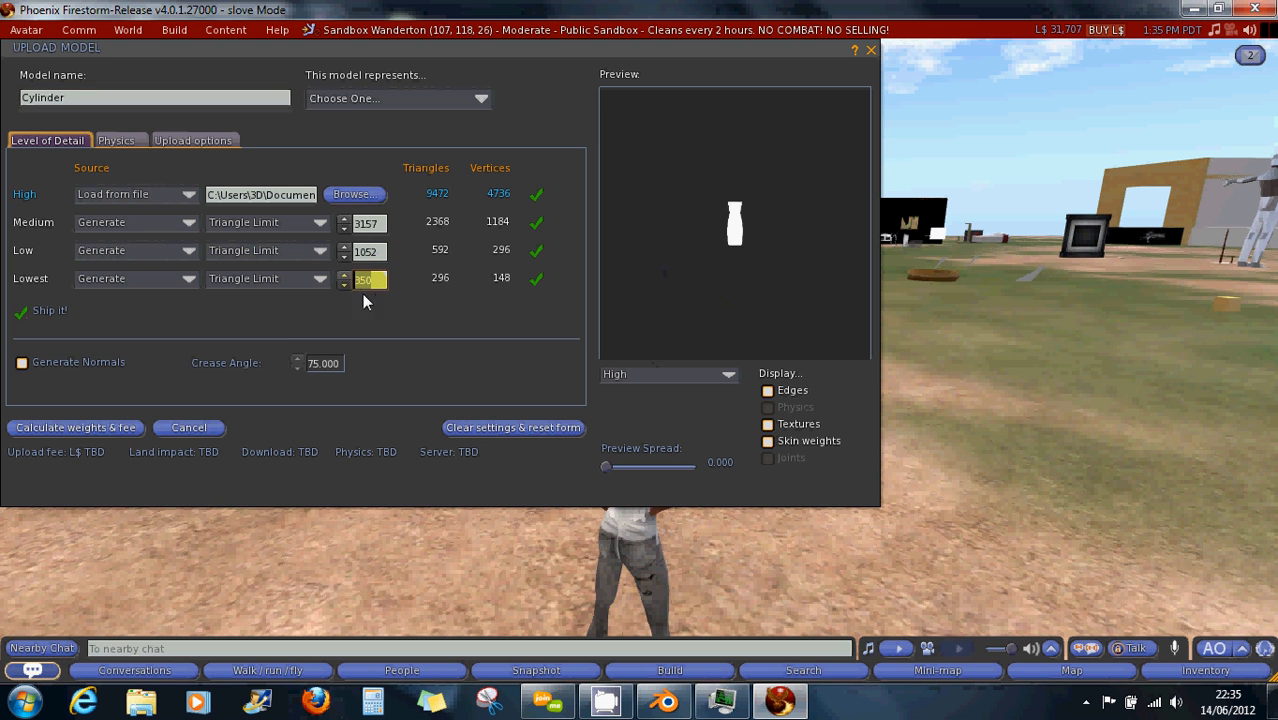
pyautogui.click(100, 426)
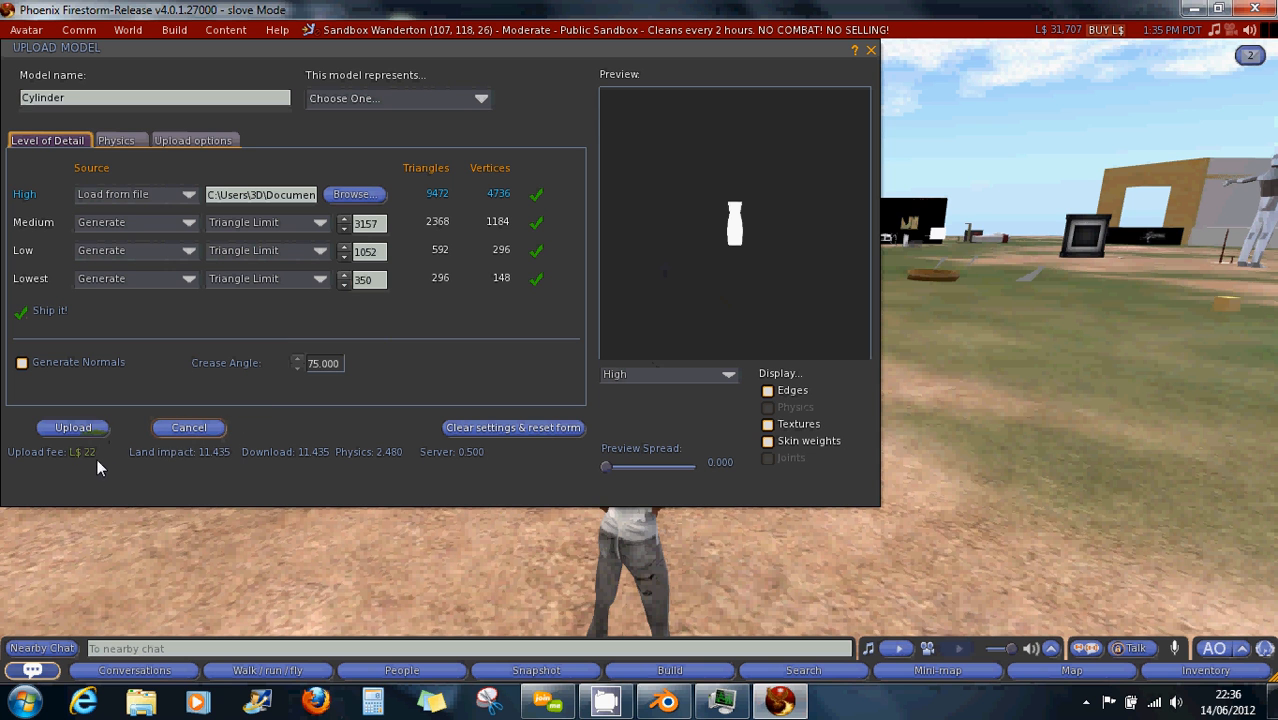
pyautogui.moveTo(379, 283); pyautogui.dragTo(350, 281)
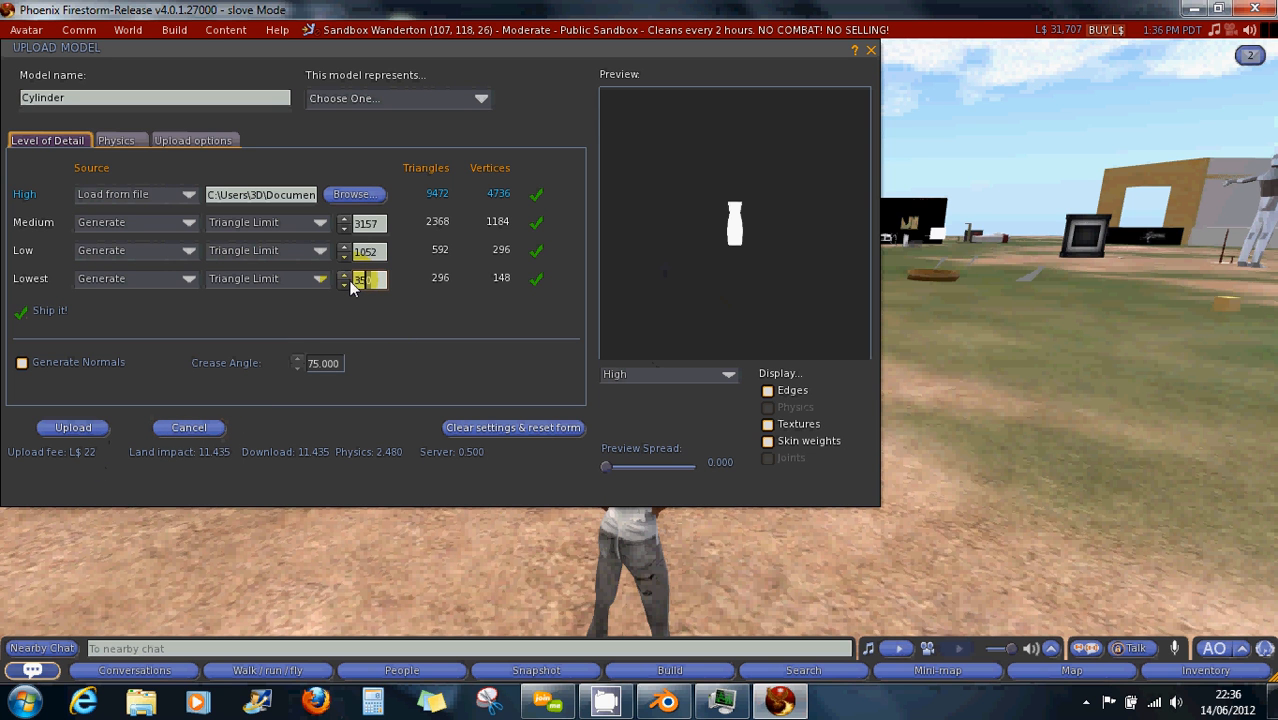
pyautogui.write('0')
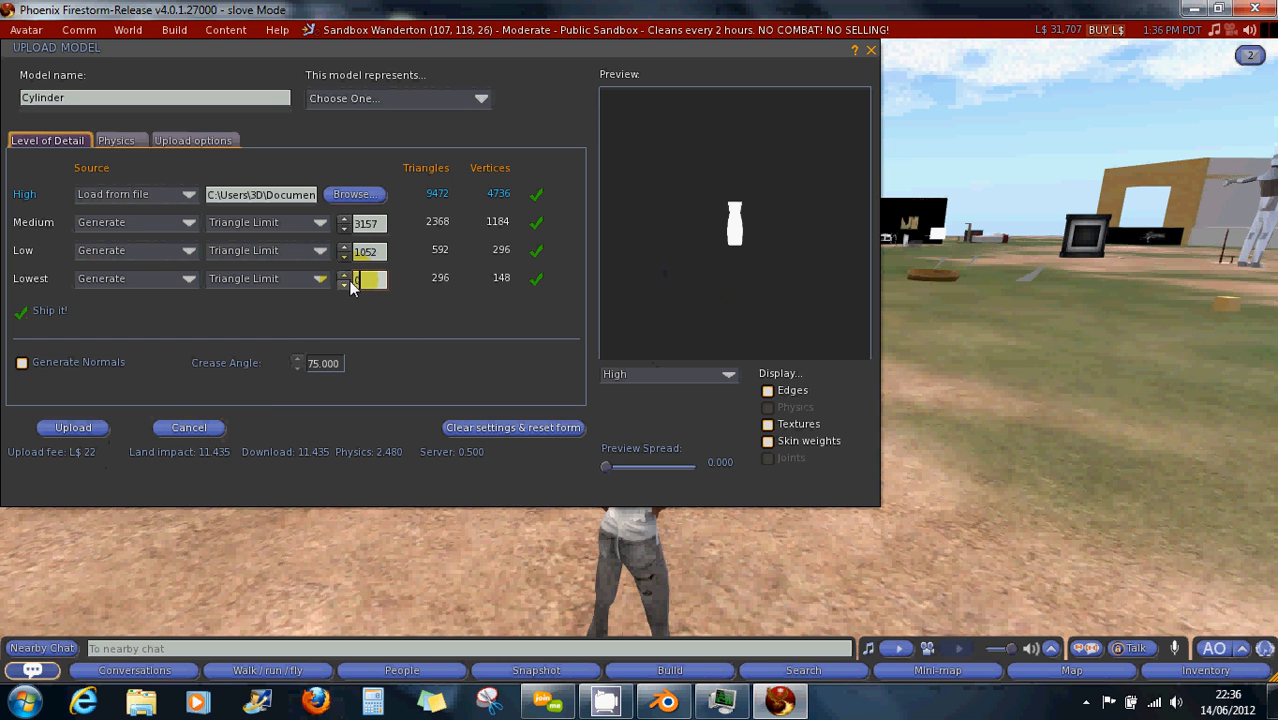
pyautogui.click(377, 312)
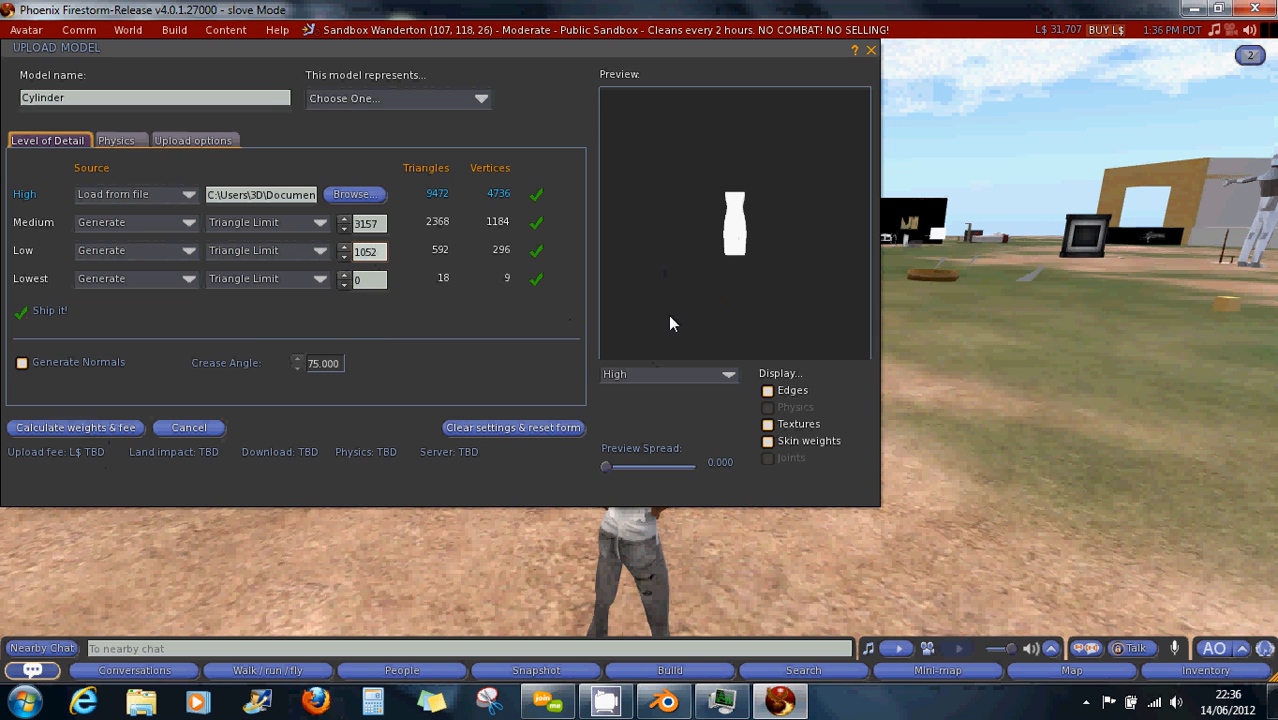
pyautogui.scroll(2, 670, 323)
pyautogui.click(122, 428)
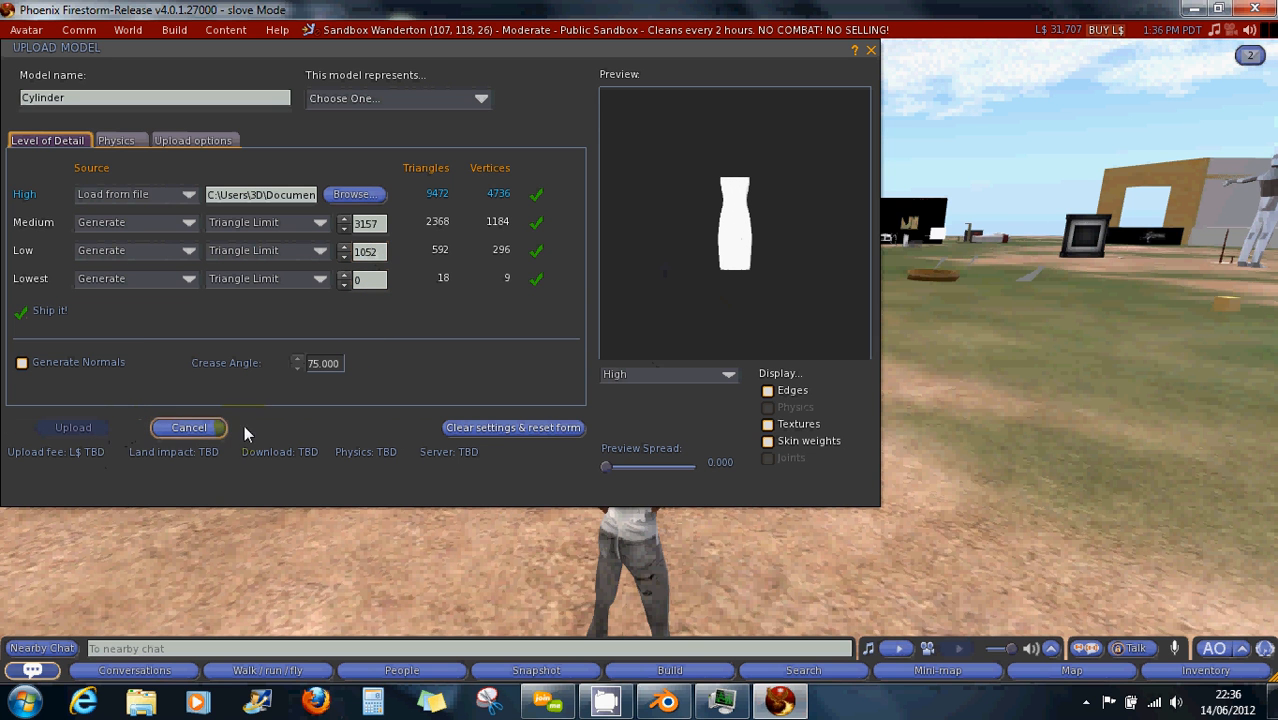
# Include the skin weight in the upload options and set the model to represent an Avatar attachment
pyautogui.click(200, 139)
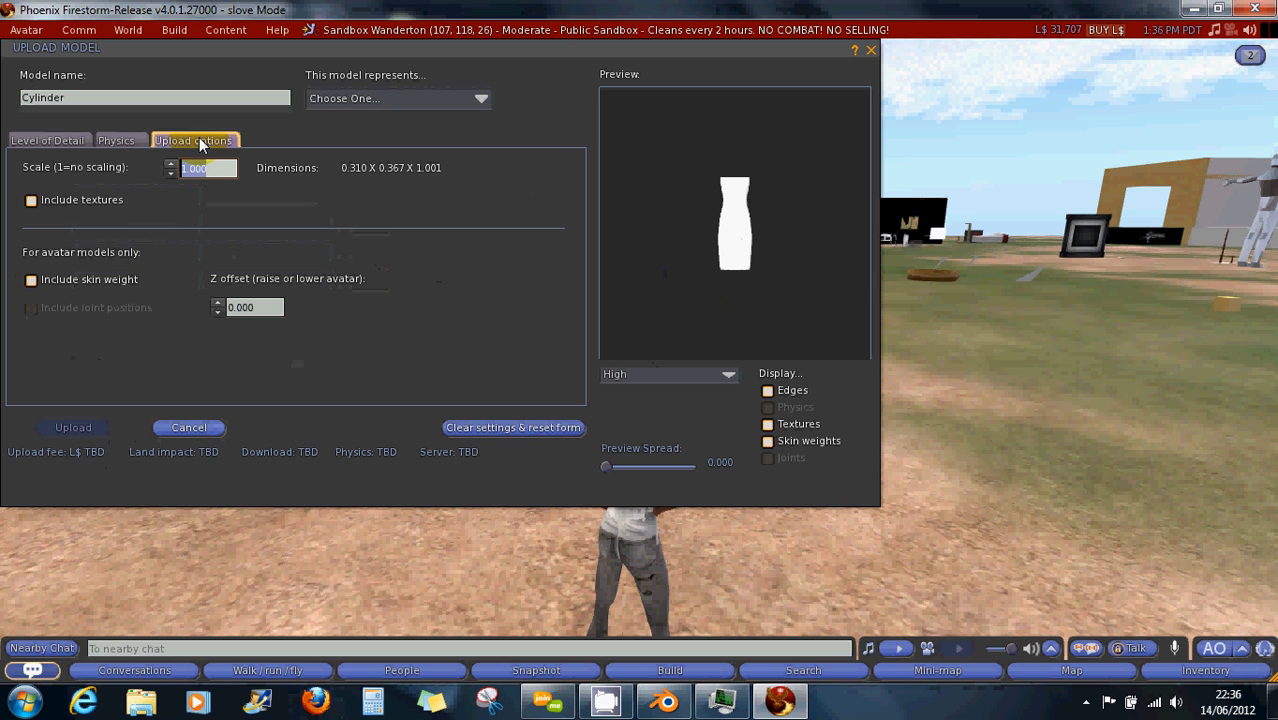
pyautogui.click(77, 279)
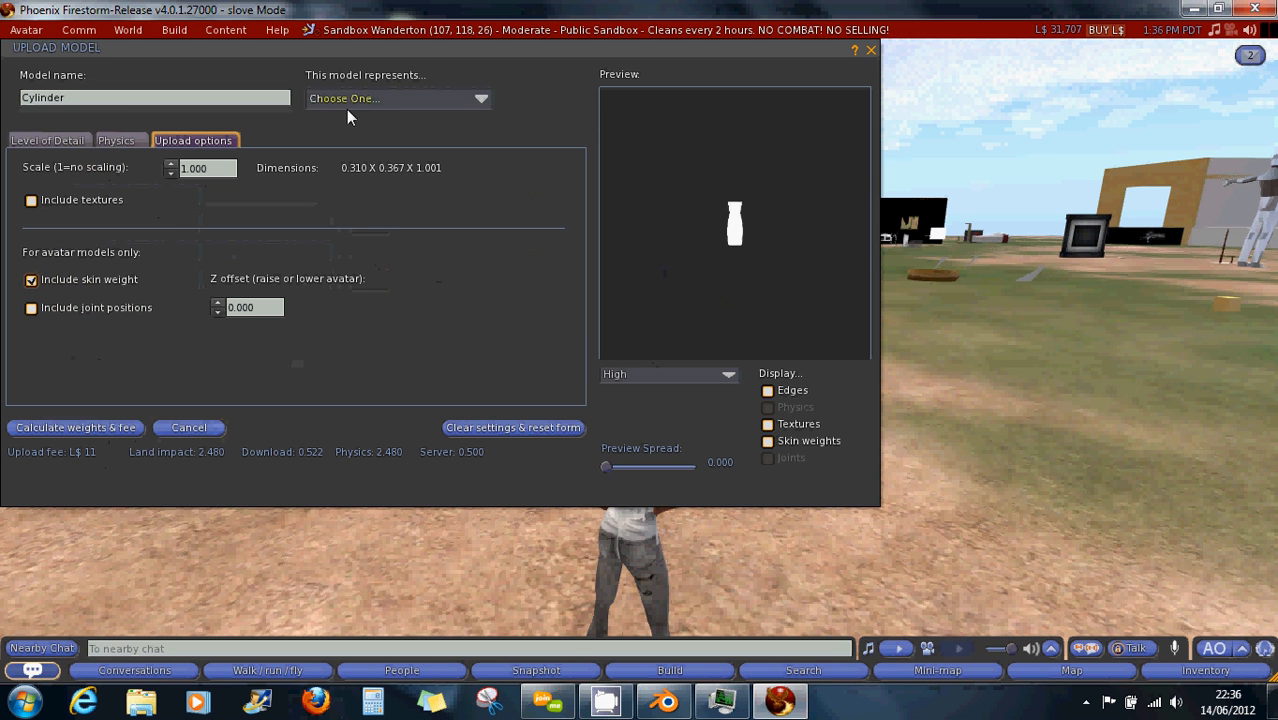
pyautogui.click(378, 96)
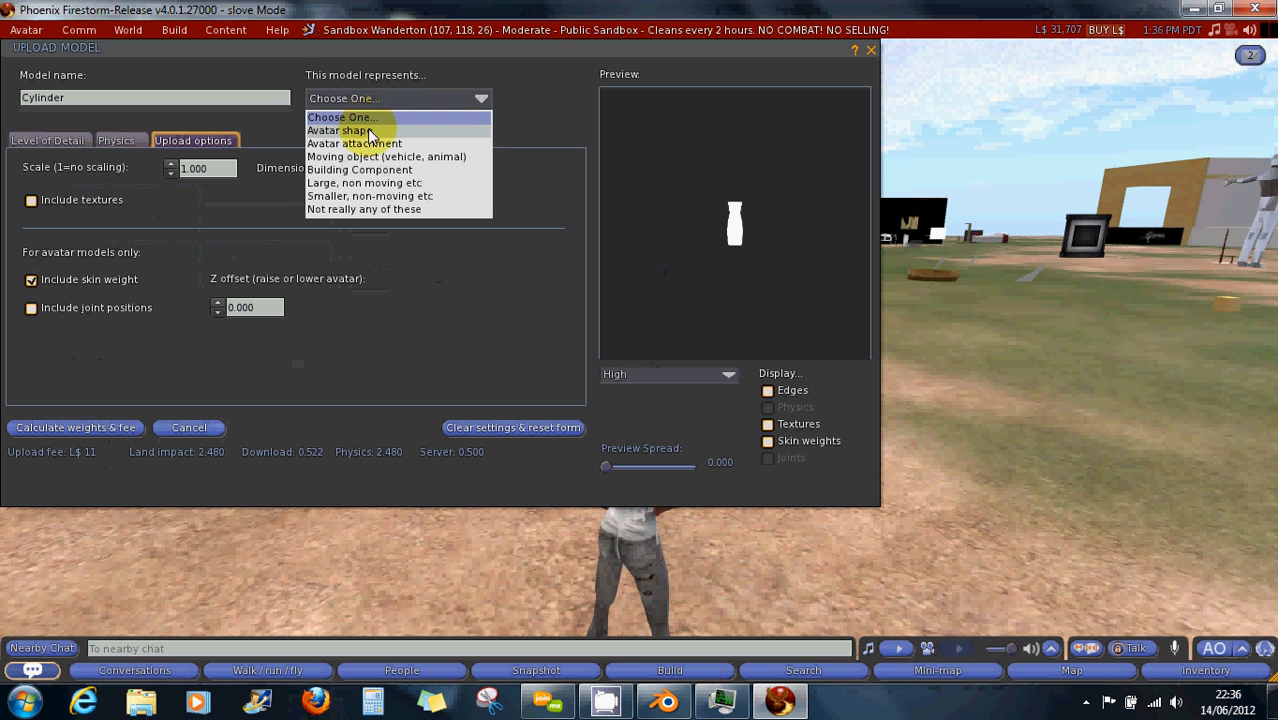
pyautogui.click(370, 132)
pyautogui.click(372, 102)
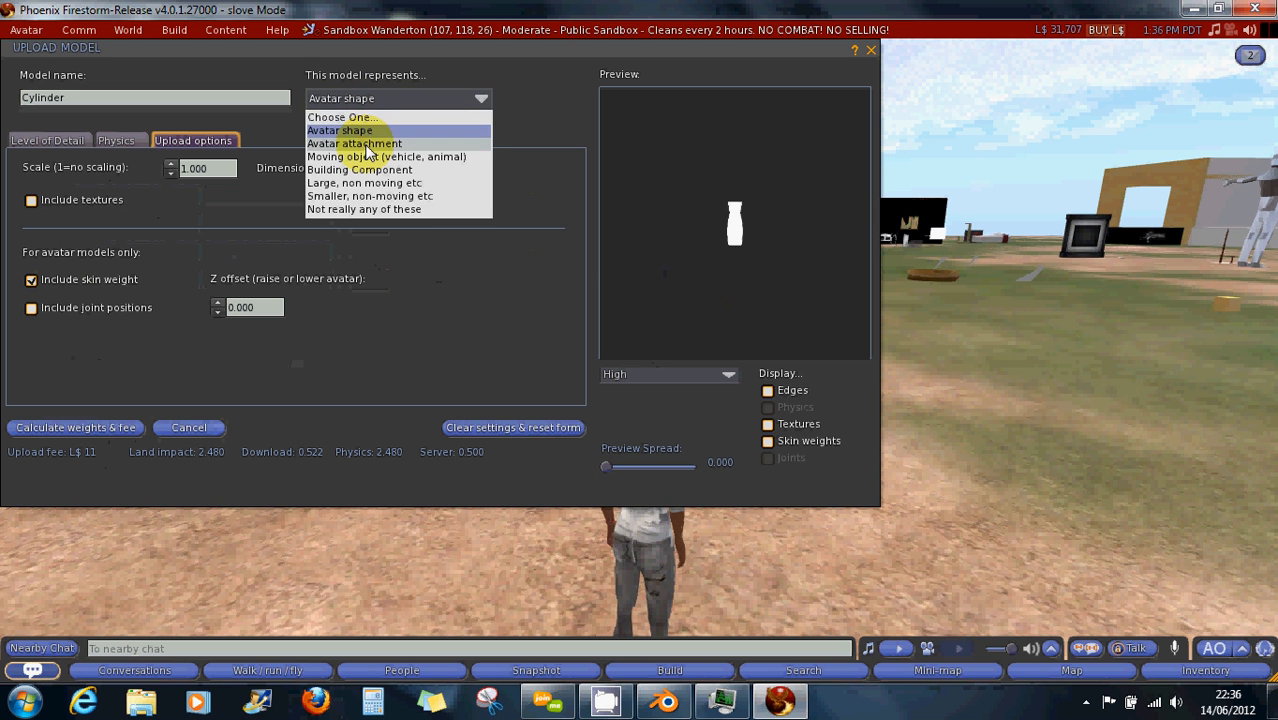
pyautogui.click(366, 146)
# Name the model robe10
pyautogui.click(201, 98)
pyautogui.click(78, 97)
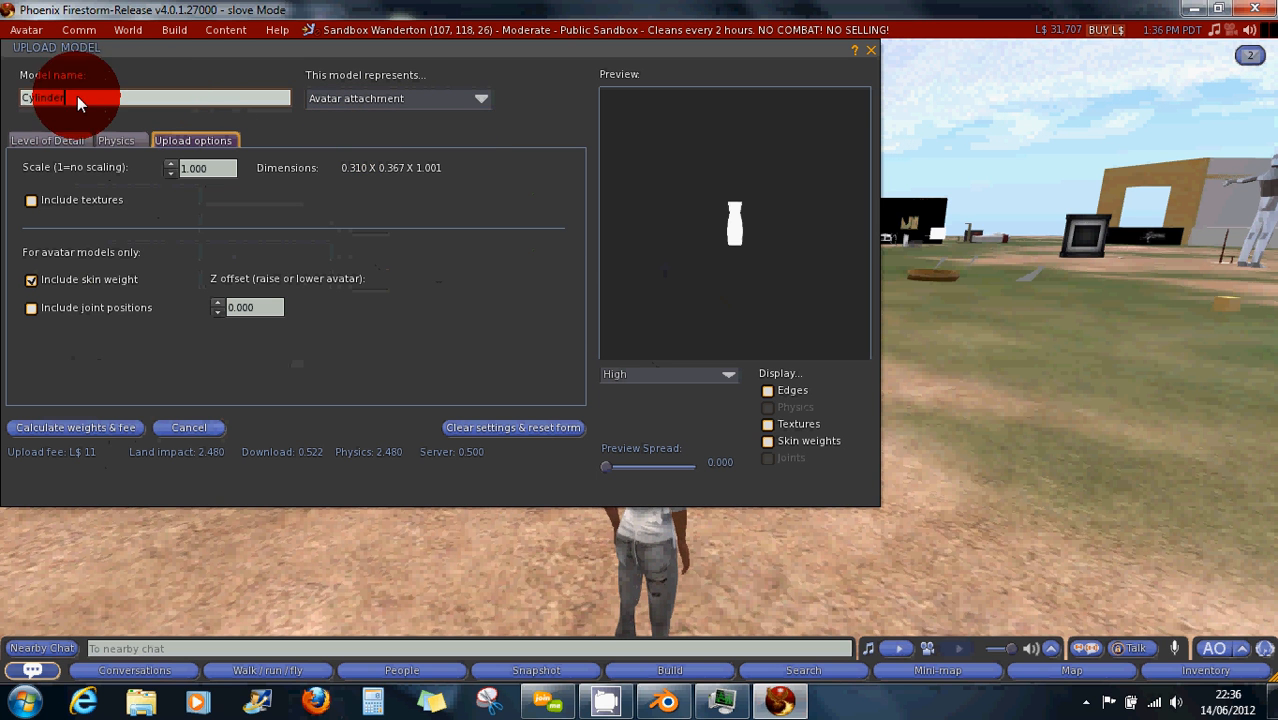
pyautogui.moveTo(78, 97); pyautogui.dragTo(2, 97)
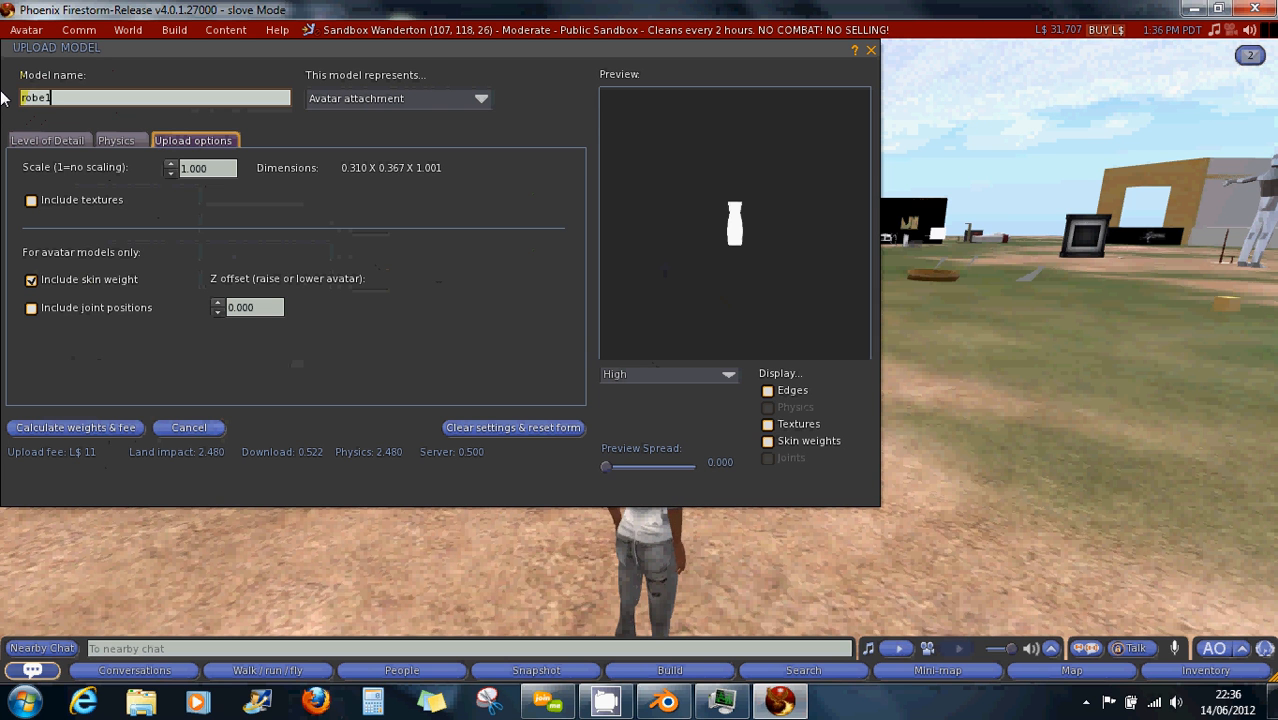
pyautogui.write('0')
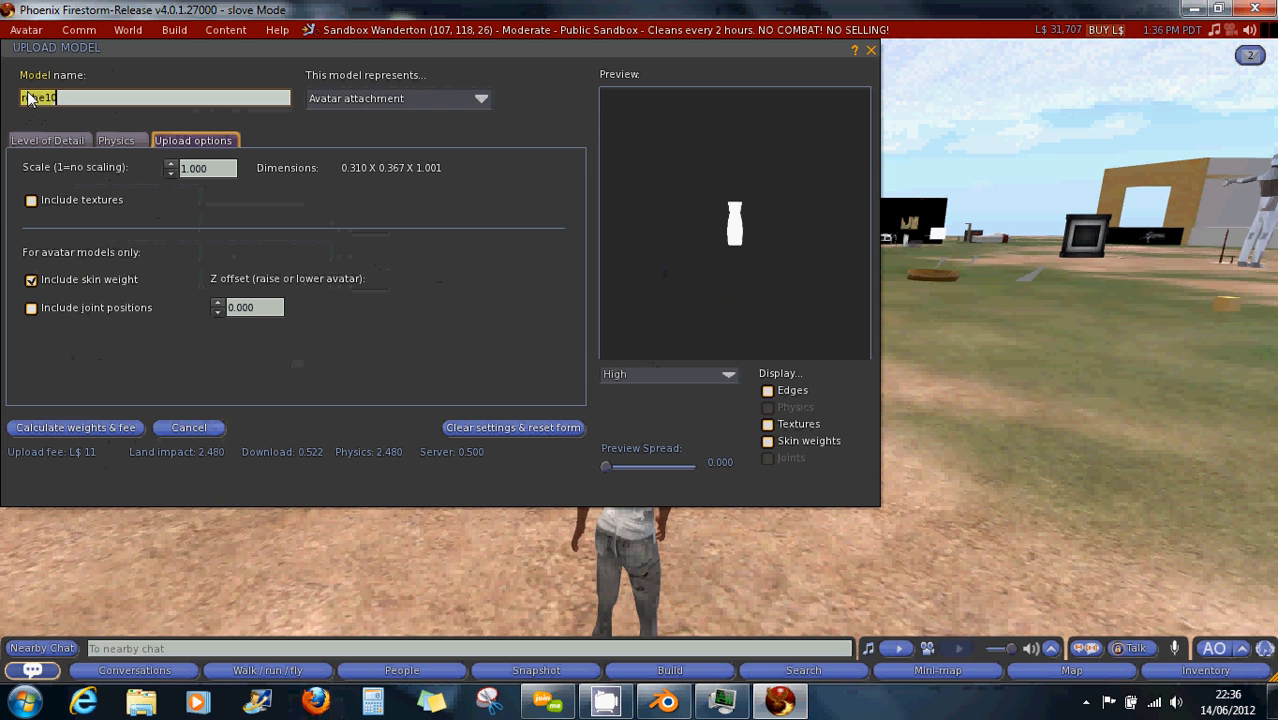
# Return to the level of detail settings, recalculate the weights and fee, and upload the model
pyautogui.click(40, 138)
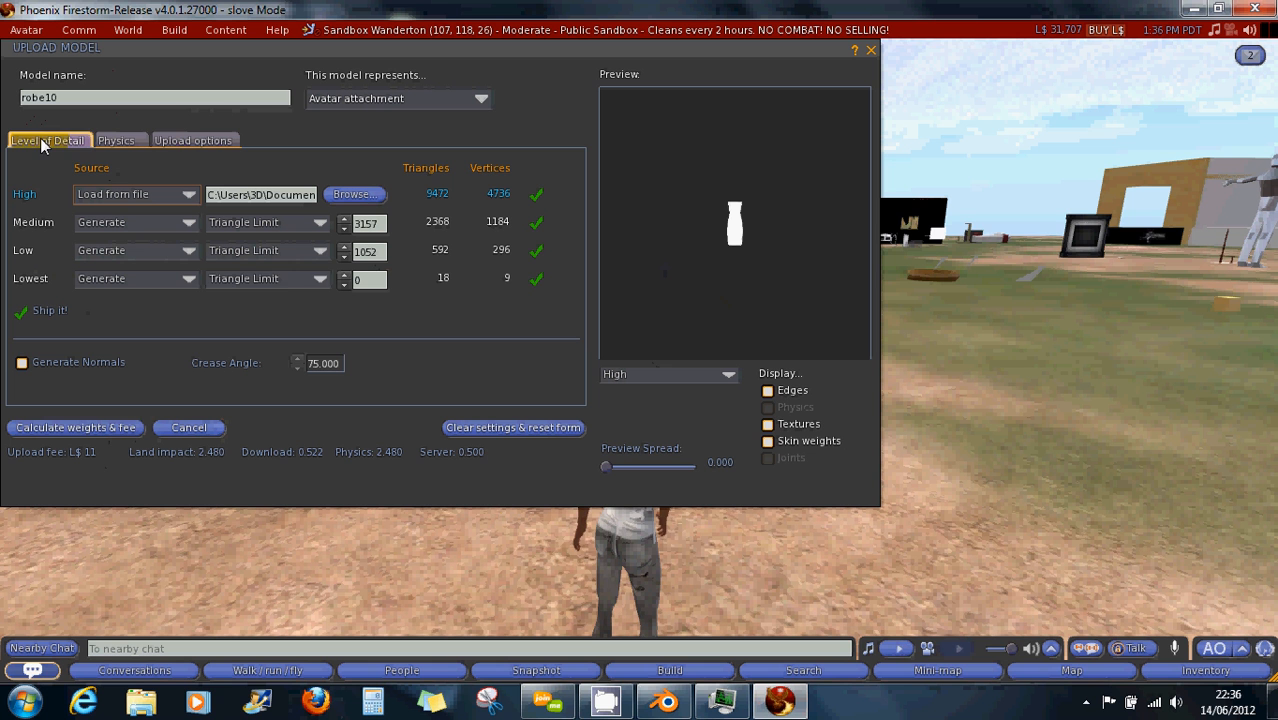
pyautogui.click(101, 427)
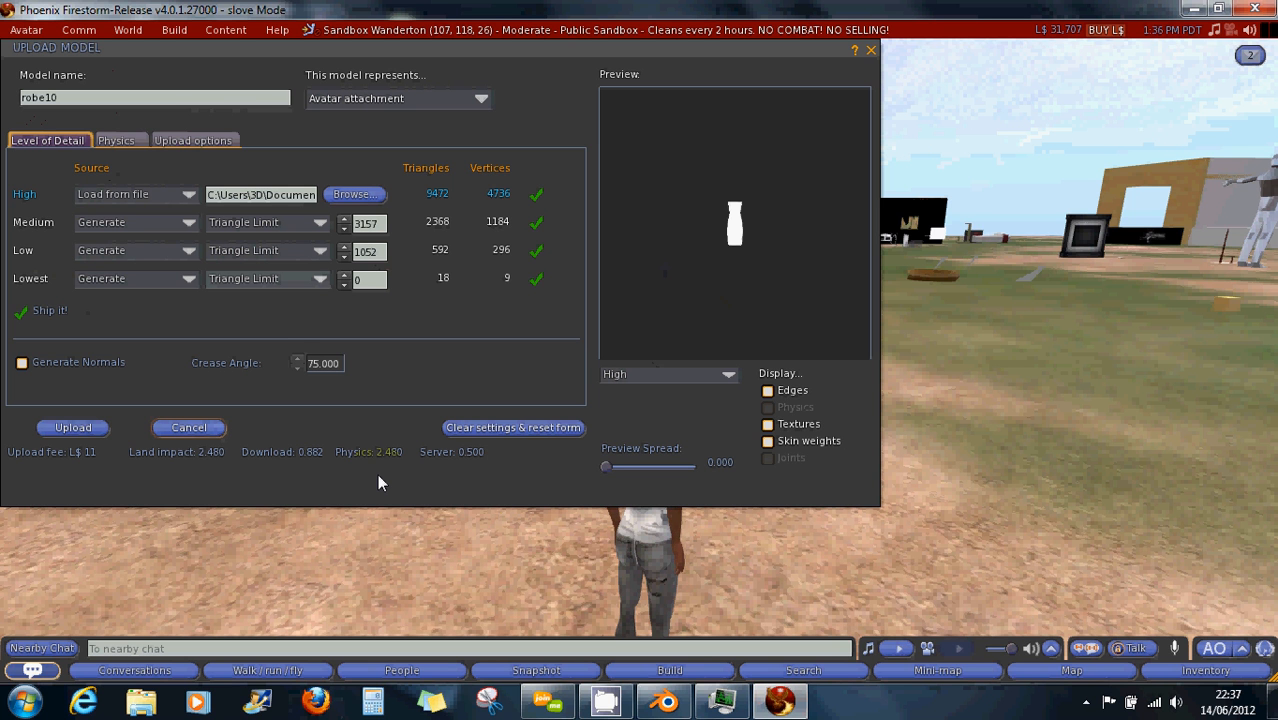
pyautogui.click(59, 428)
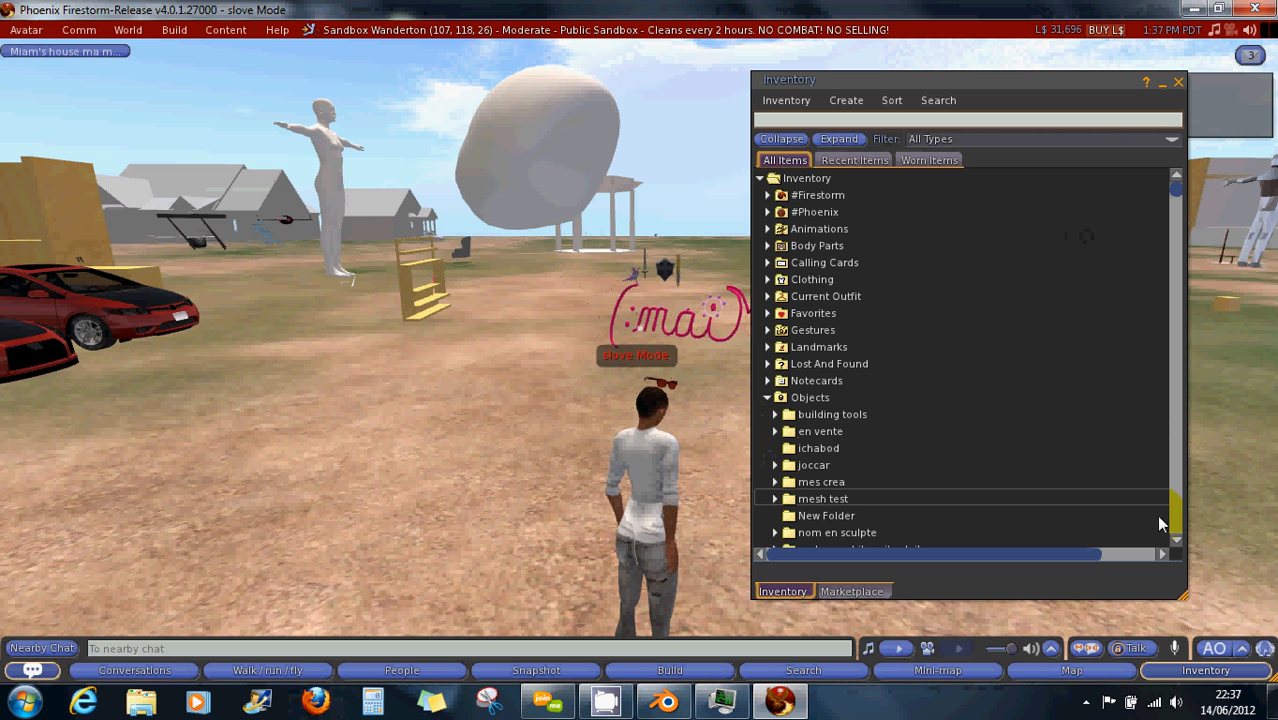
# Search the inventory for robe and wear the uploaded robe10 object
pyautogui.click(1175, 545)
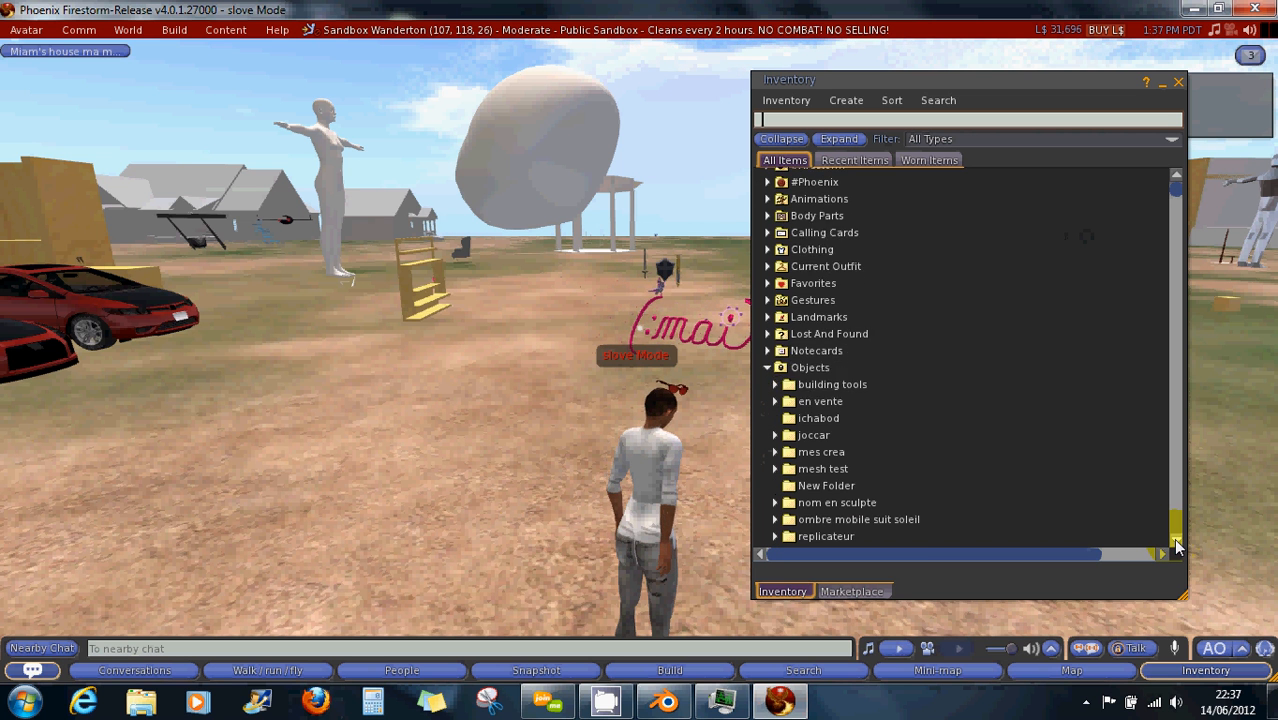
pyautogui.click(1175, 545)
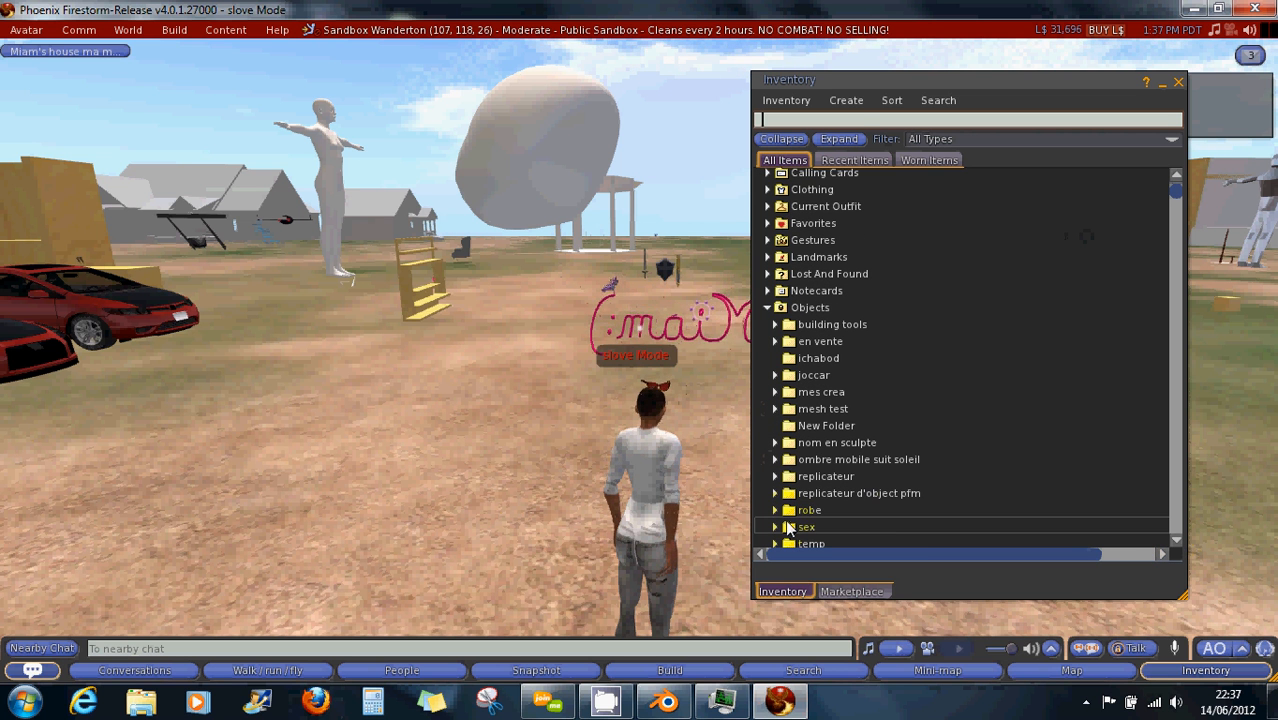
pyautogui.click(792, 122)
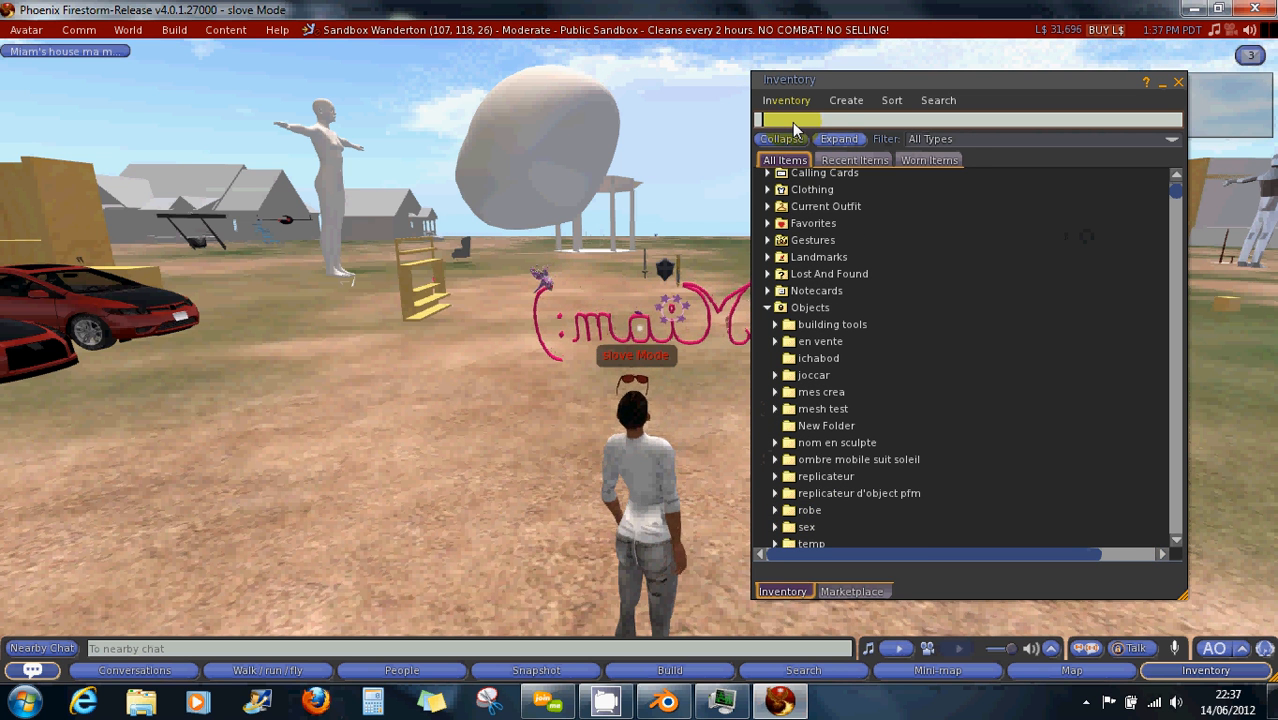
pyautogui.write('robe')
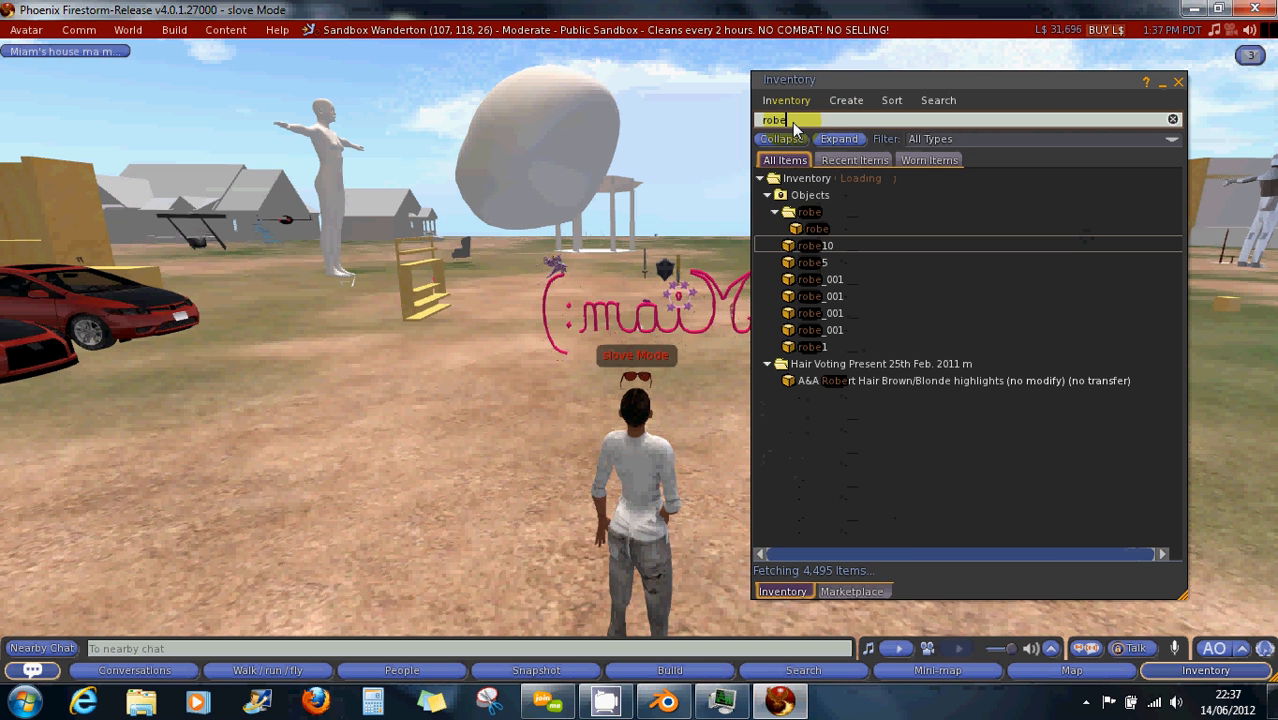
pyautogui.click(818, 250)
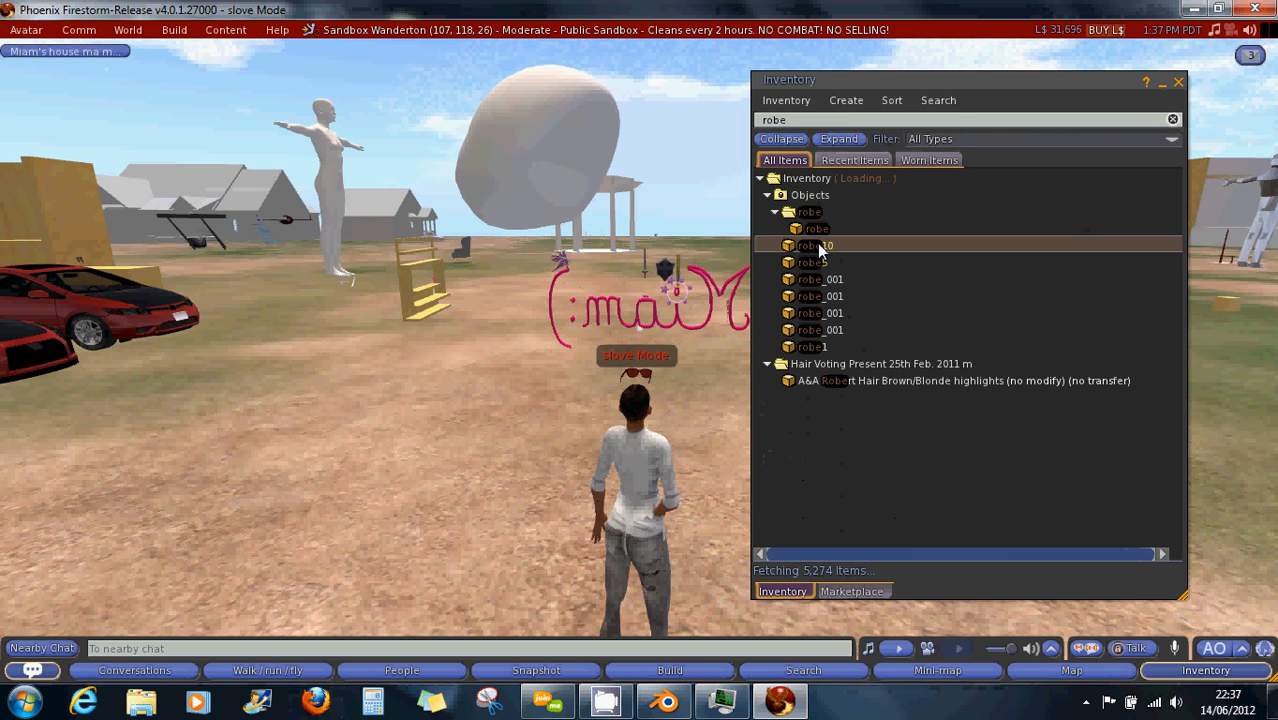
pyautogui.rightClick(818, 250)
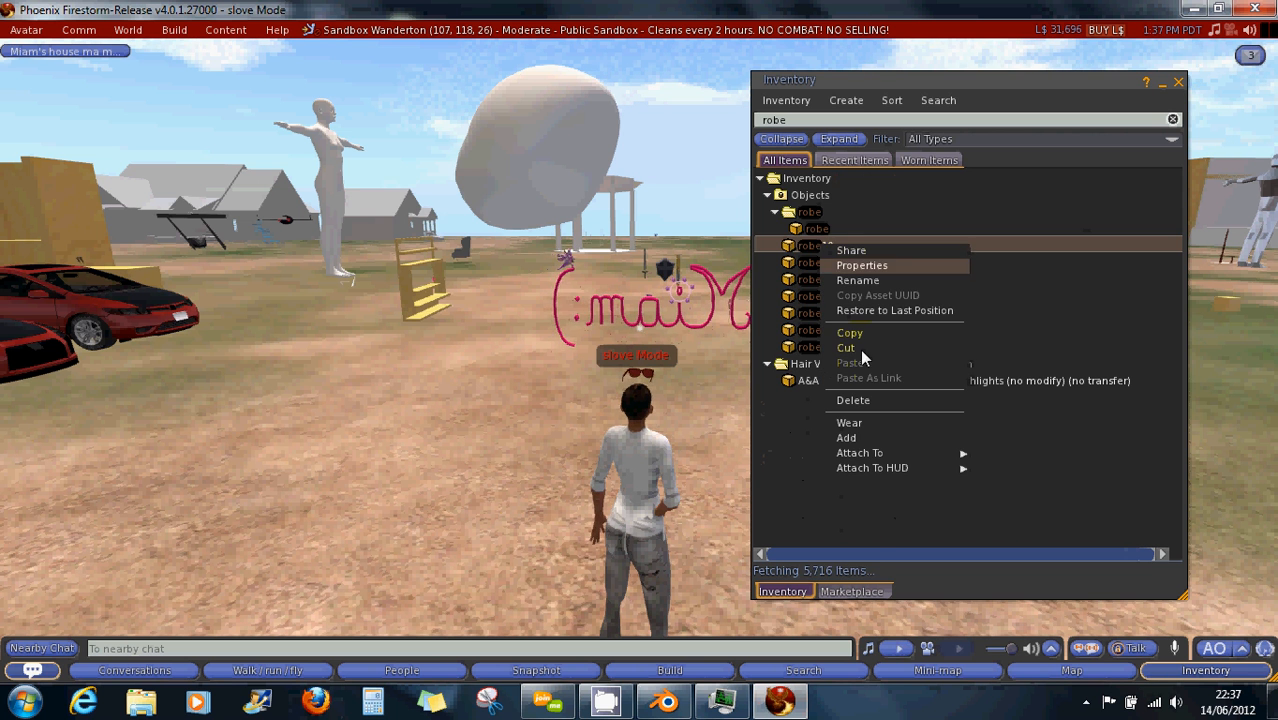
pyautogui.click(862, 423)
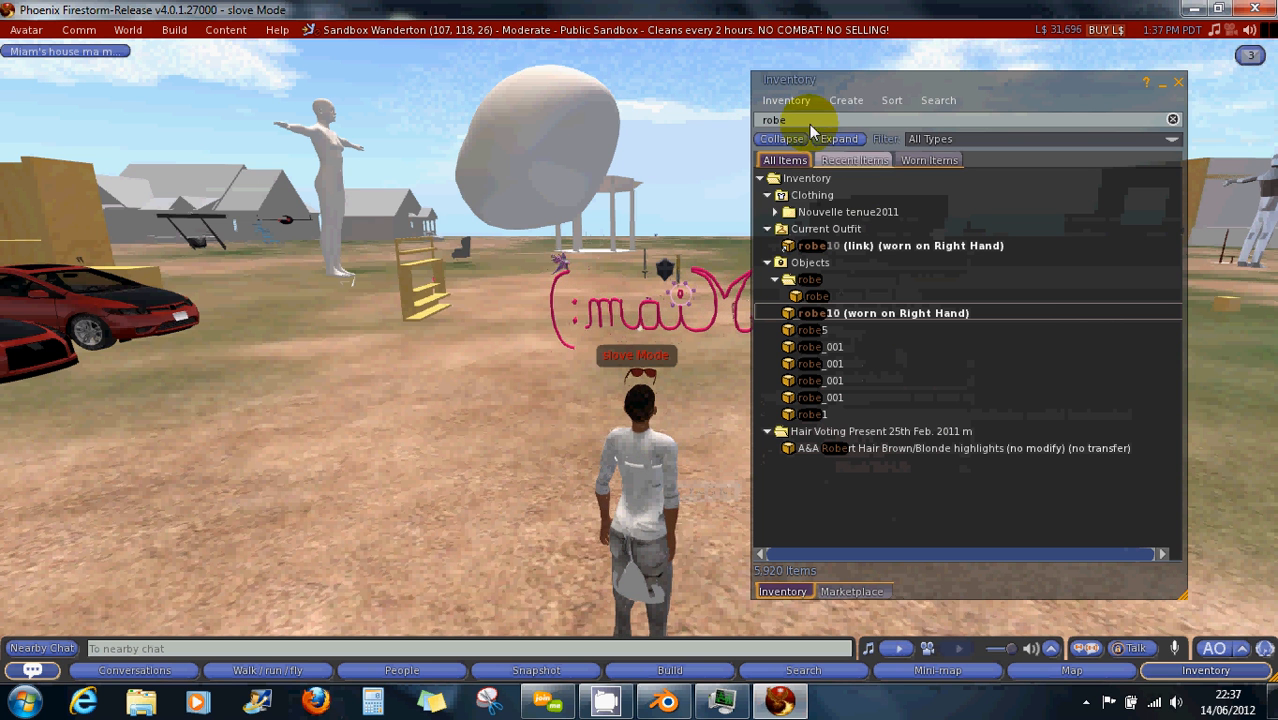
# Search the inventory for invis and wear the first Invisible Avatar item from the Clothing folder
pyautogui.click(769, 122)
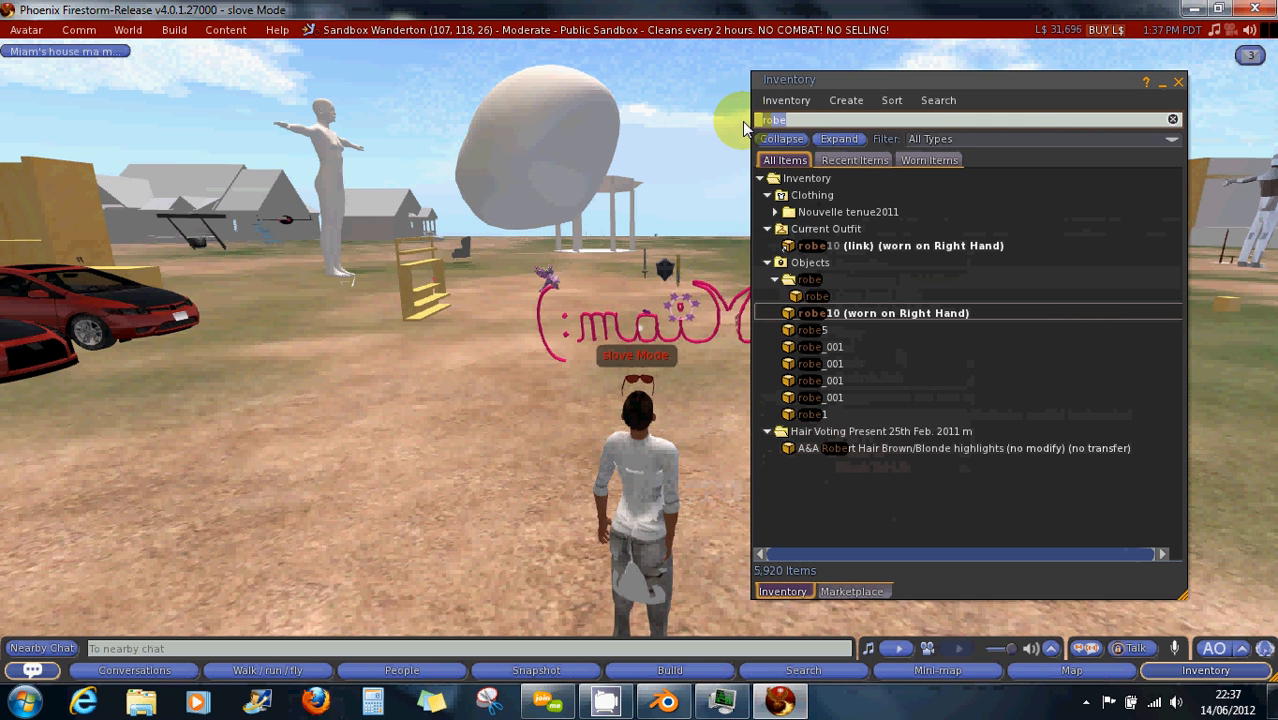
pyautogui.write('invis')
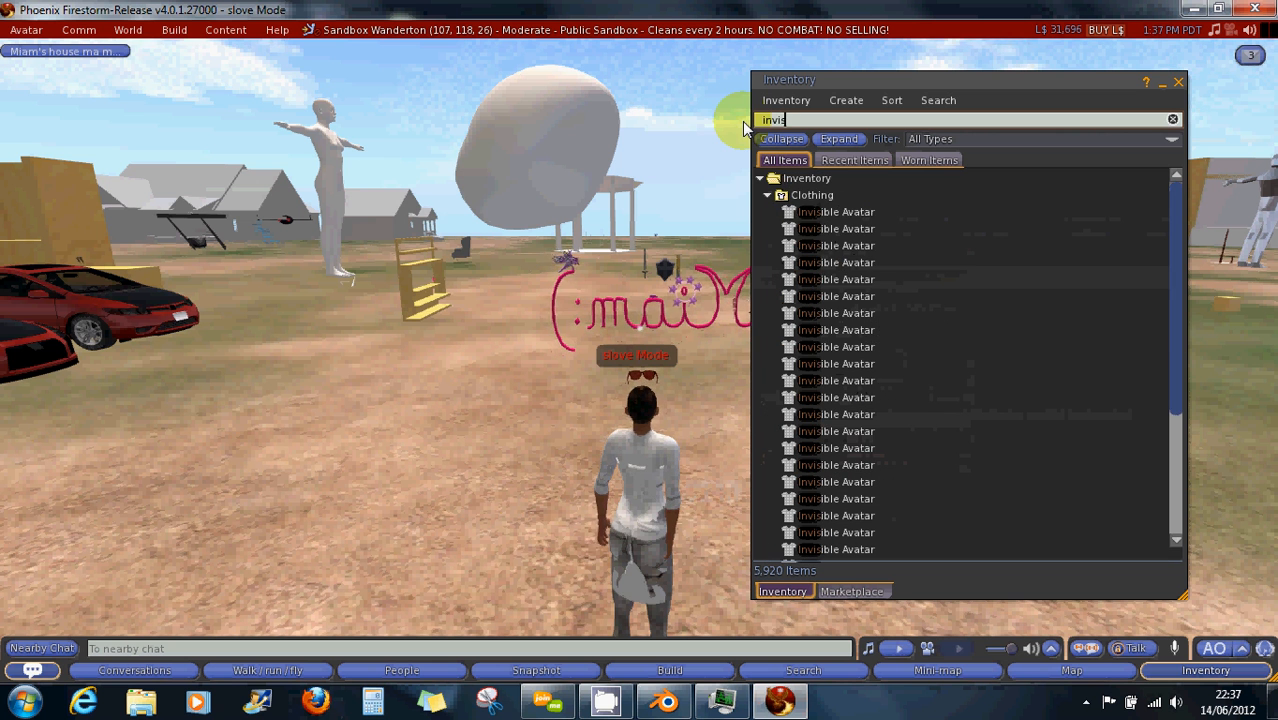
pyautogui.click(811, 214)
pyautogui.rightClick(813, 216)
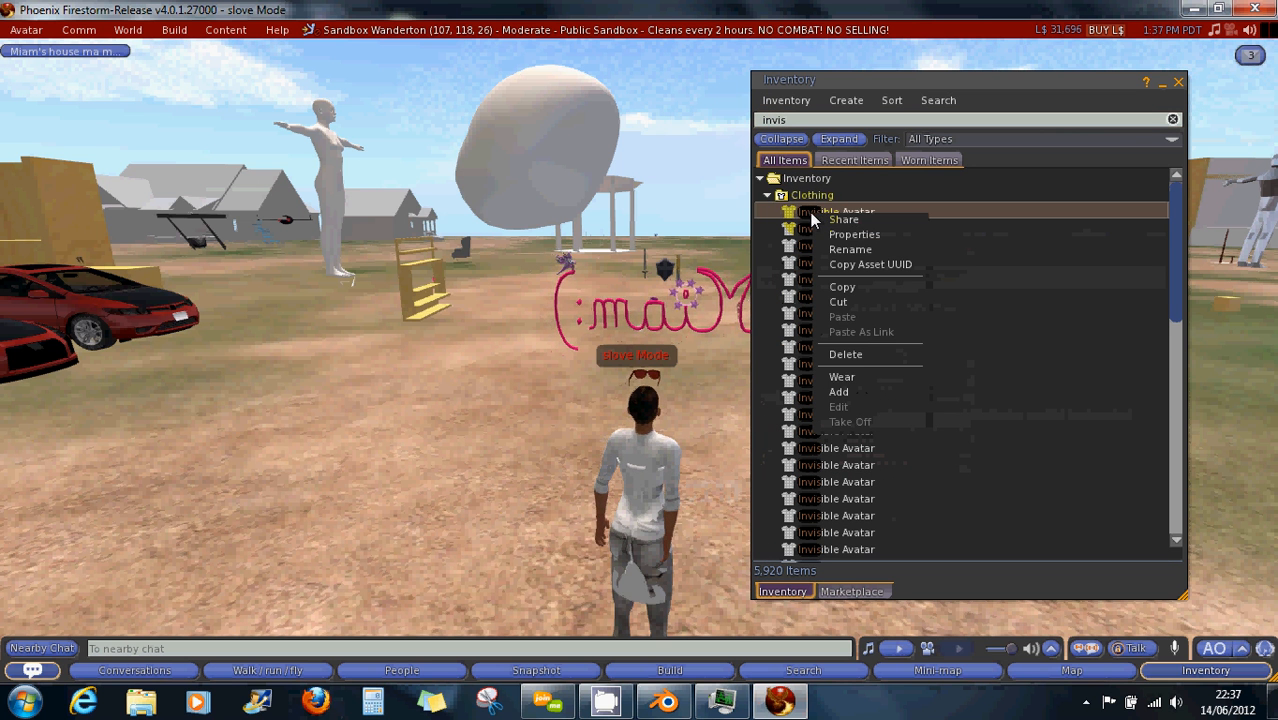
pyautogui.click(838, 378)
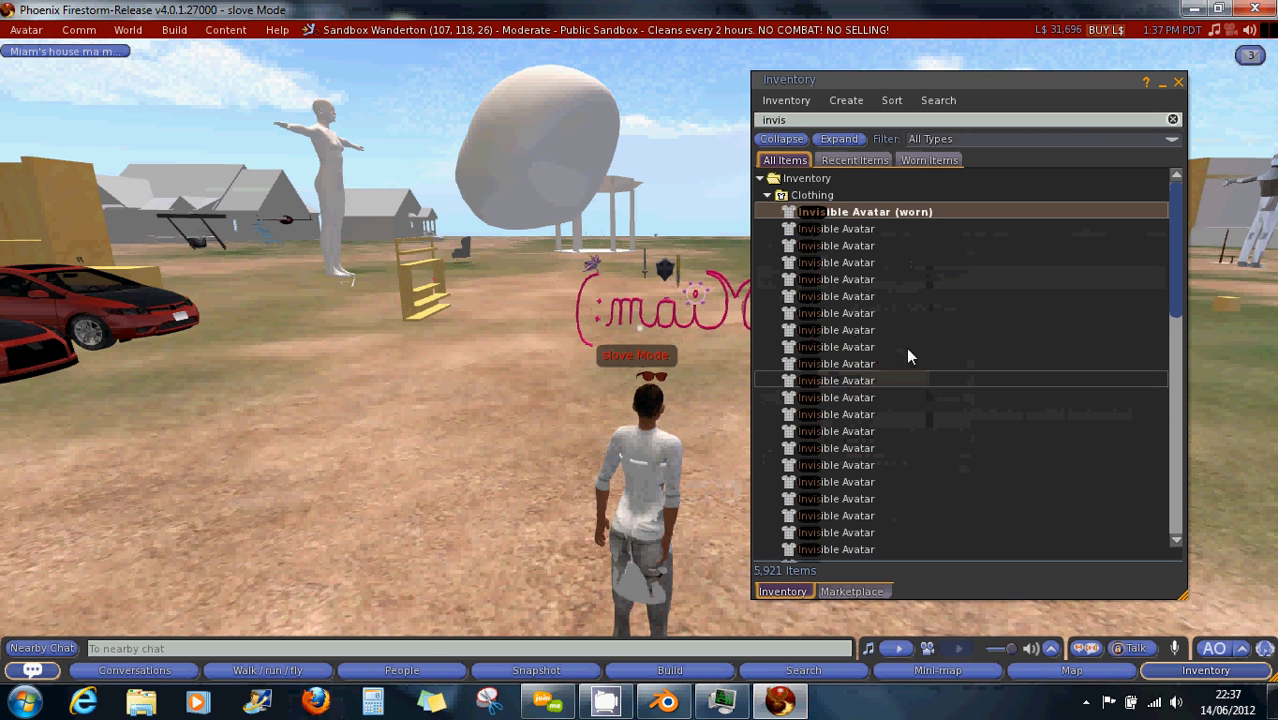
pyautogui.click(1179, 82)
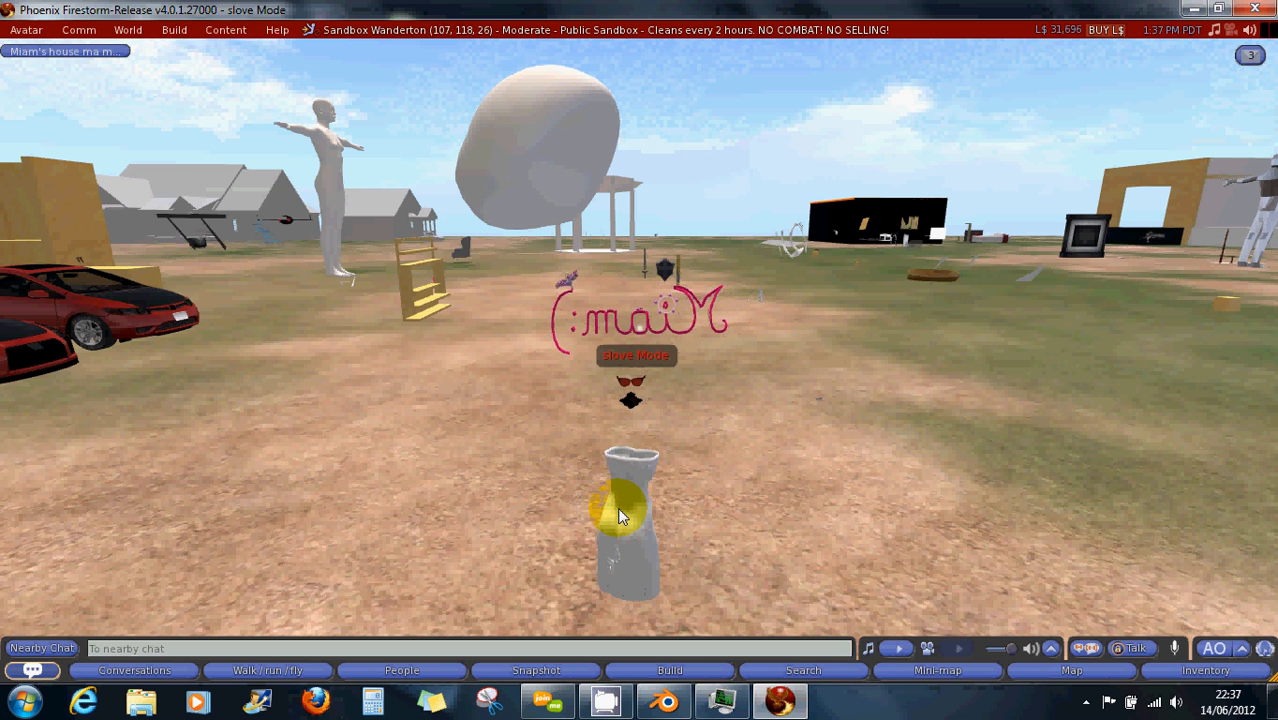
# Search the inventory for walk and play the Walk: Power animation inworld on the avatar wearing the robe
pyautogui.scroll(3, 619, 515)
pyautogui.moveTo(615, 571); pyautogui.dragTo(640, 352)
pyautogui.moveTo(619, 593)
pyautogui.mouseDown()
pyautogui.moveTo(639, 348)
pyautogui.moveTo(617, 638)
pyautogui.moveTo(650, 337)
pyautogui.moveTo(643, 370)
pyautogui.moveTo(666, 364)
pyautogui.moveTo(645, 364)
pyautogui.mouseUp()
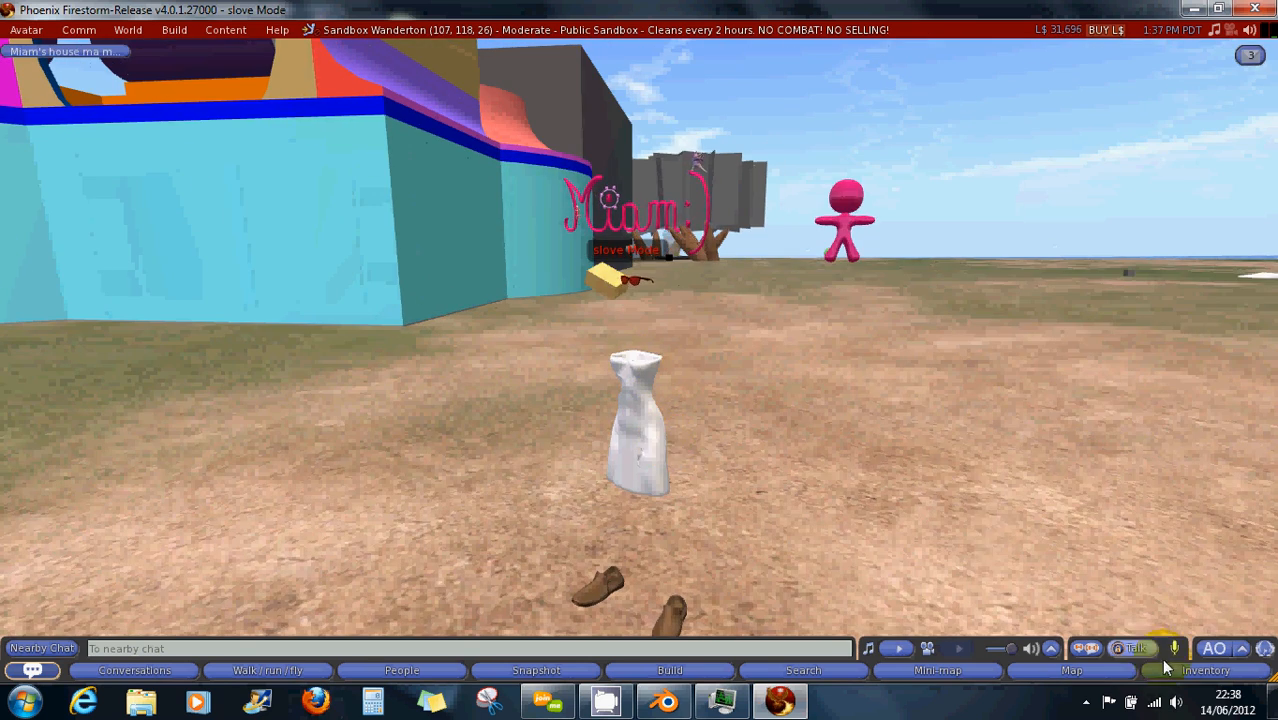
pyautogui.click(1205, 670)
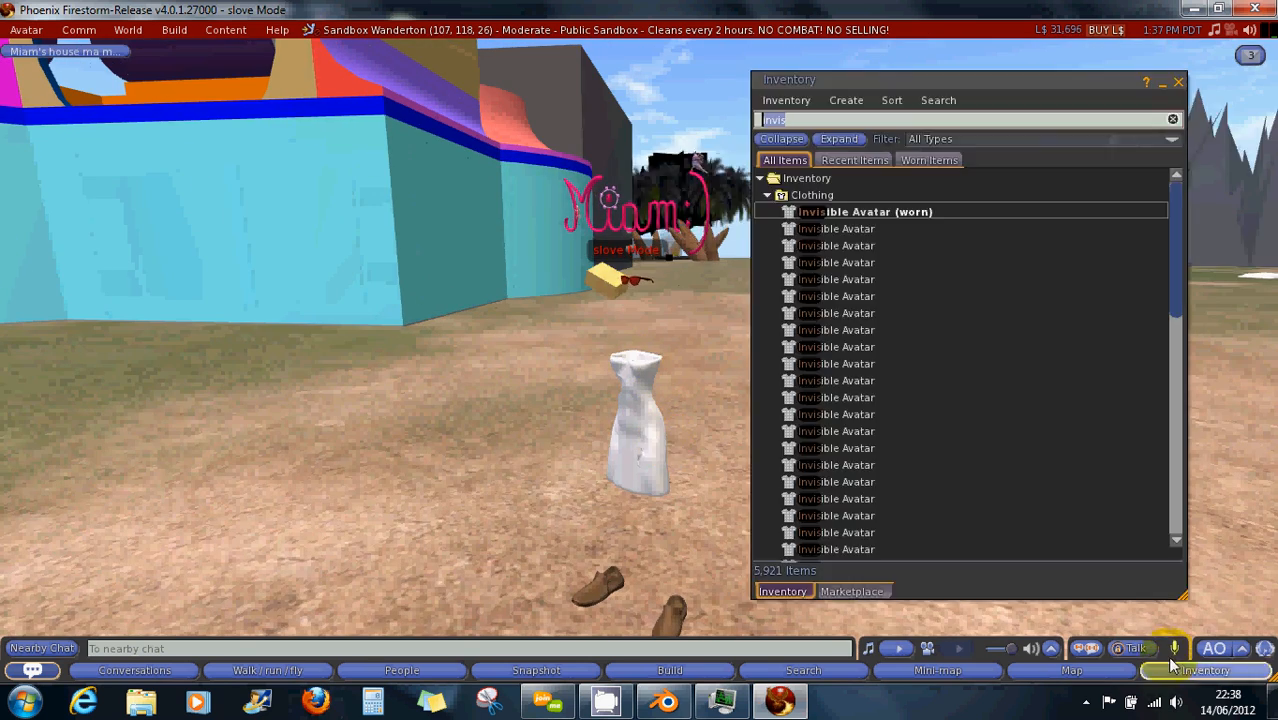
pyautogui.click(806, 120)
pyautogui.write('walk')
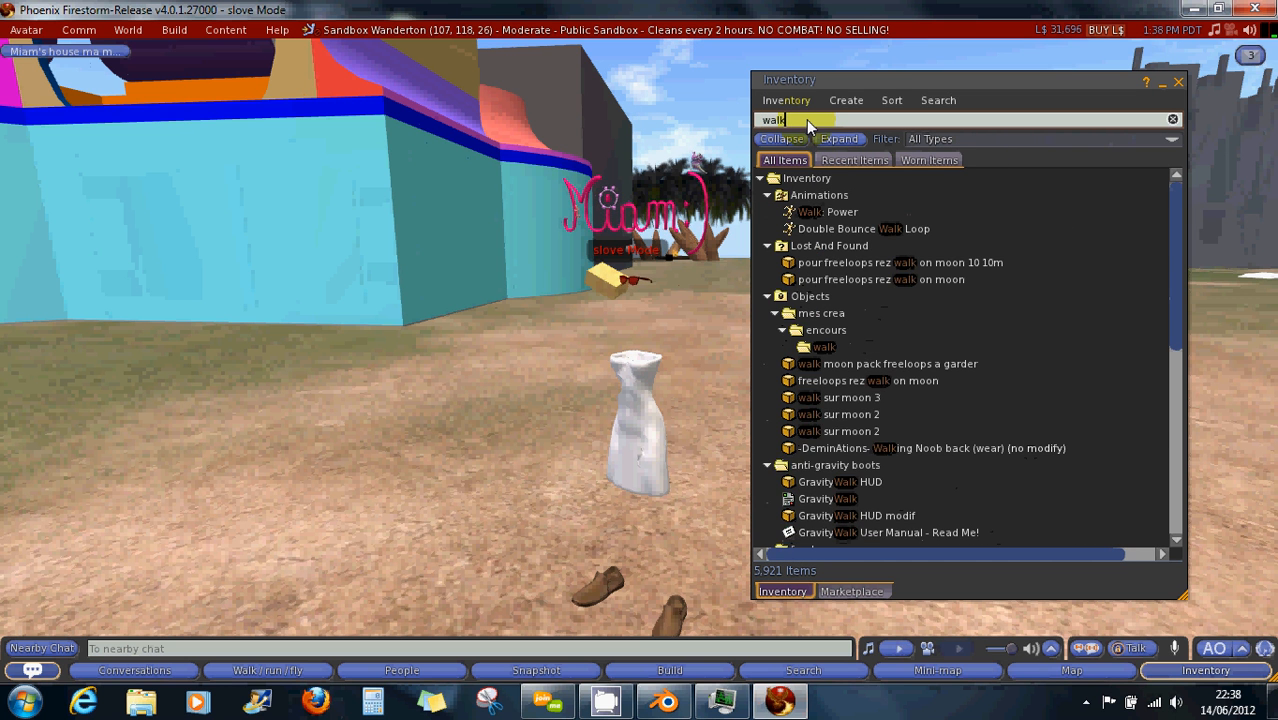
pyautogui.scroll(-3, 846, 240)
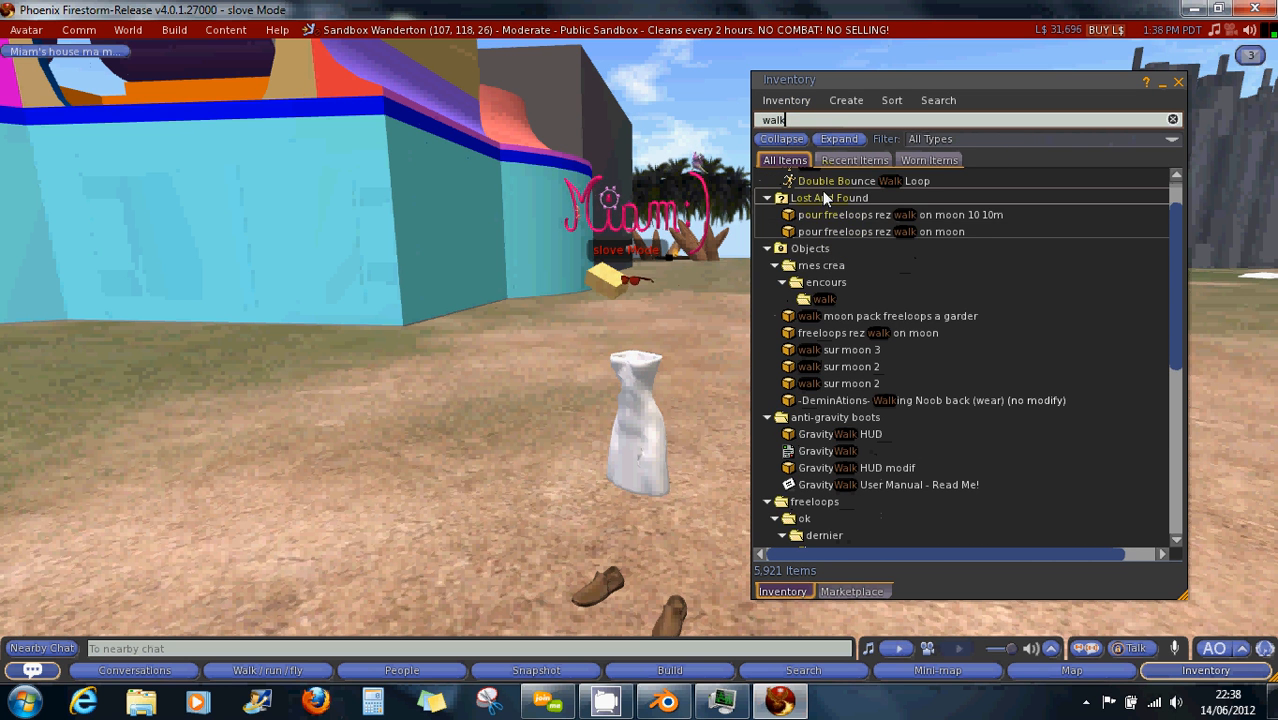
pyautogui.scroll(3, 868, 231)
pyautogui.click(838, 211)
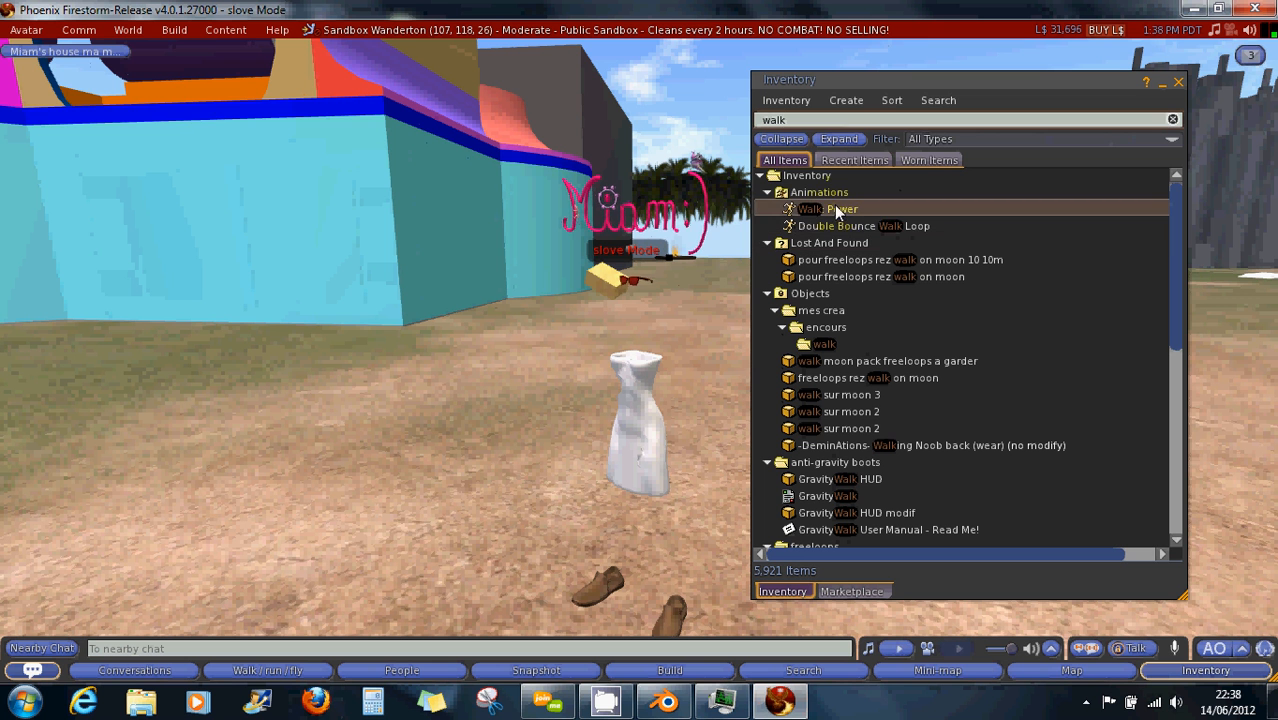
pyautogui.click(825, 210)
pyautogui.doubleClick(825, 210)
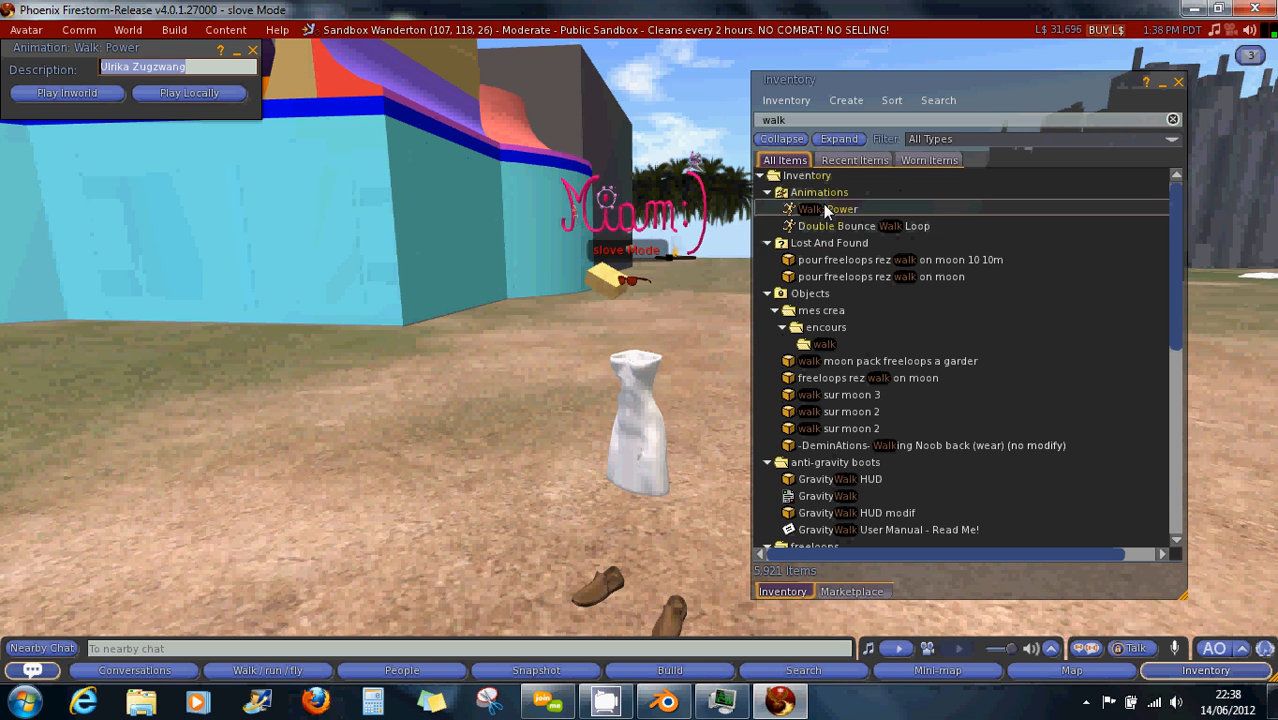
pyautogui.click(66, 92)
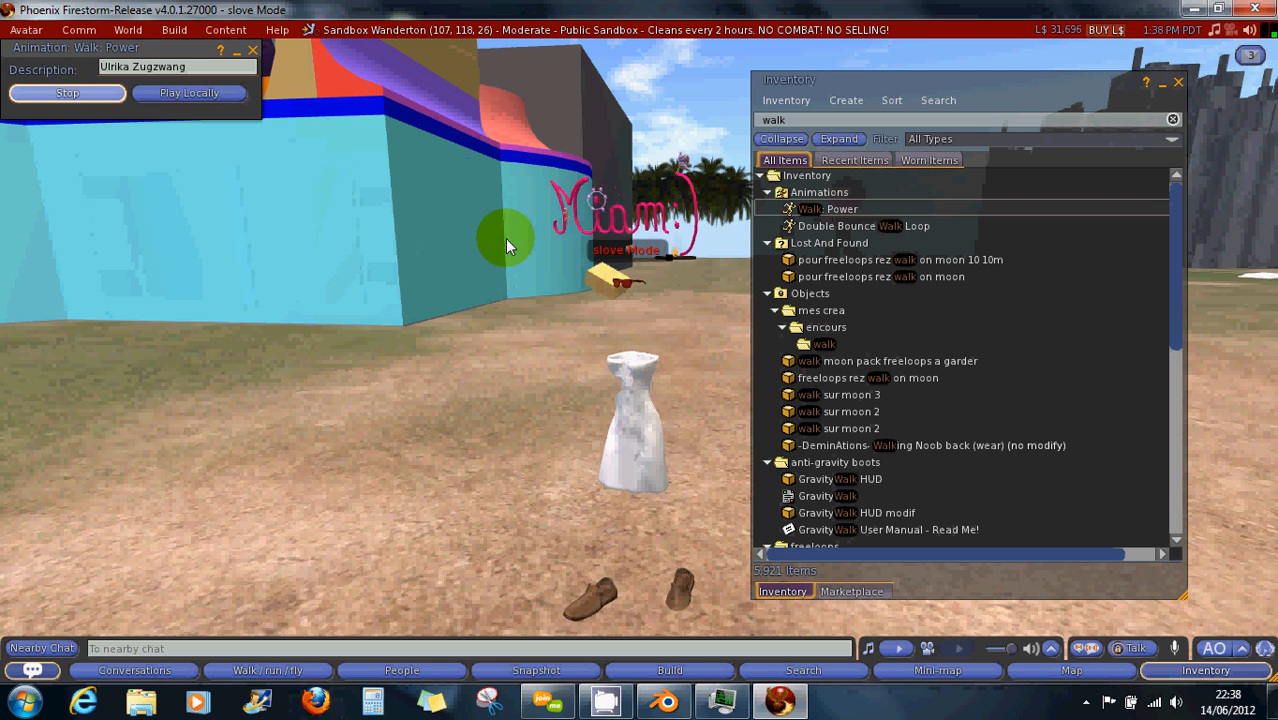
pyautogui.click(1178, 82)
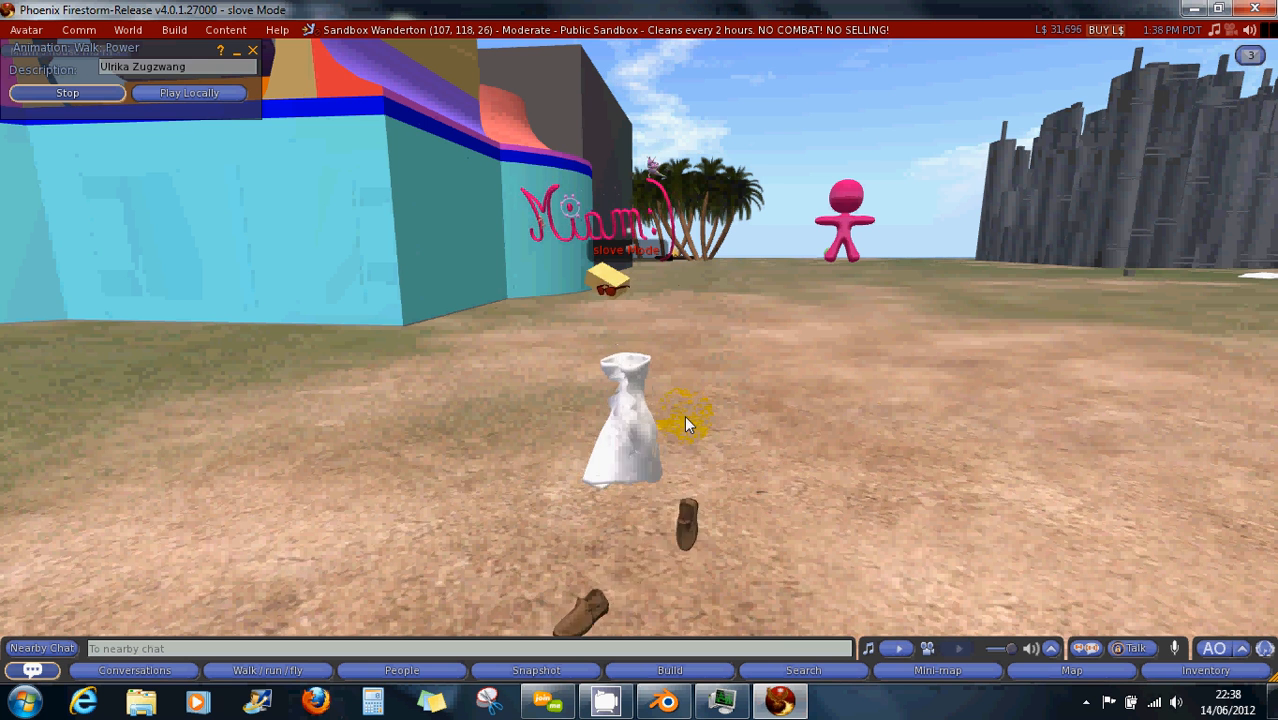
# Examine up close and from several sides how the worn robe deforms during the walk animation
pyautogui.scroll(1, 684, 418)
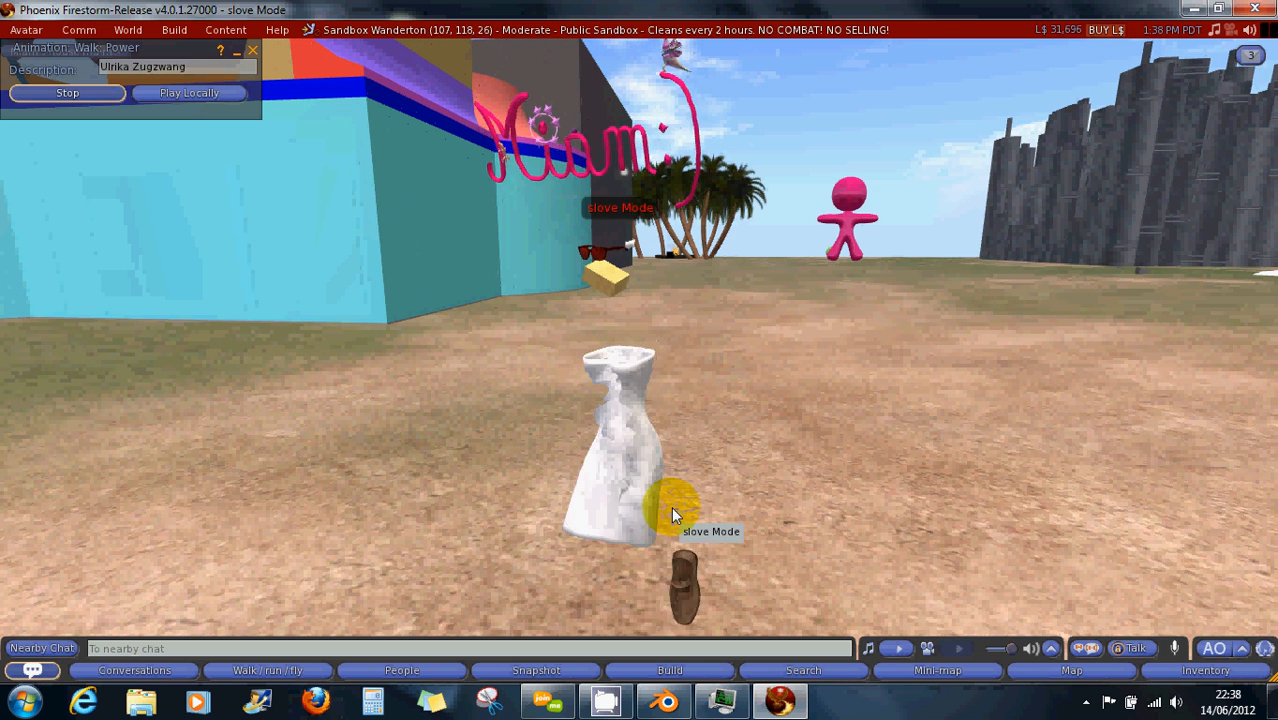
pyautogui.rightClick(632, 503)
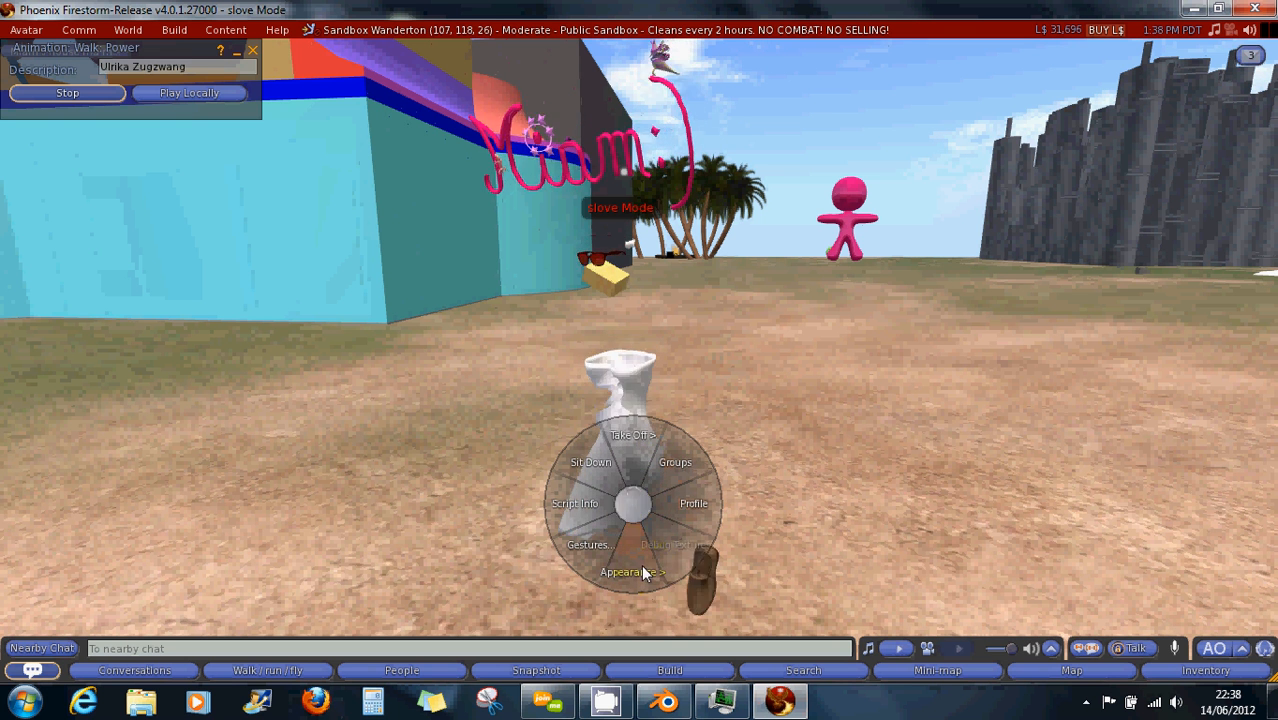
pyautogui.rightClick(620, 382)
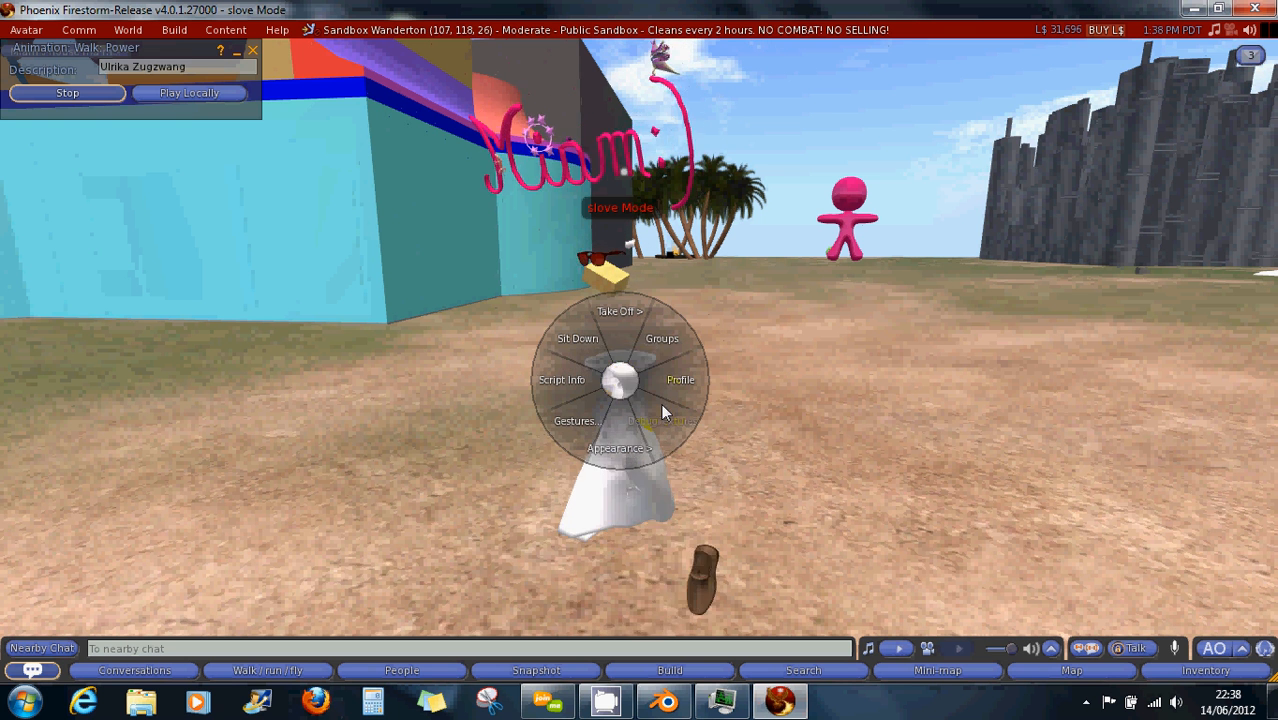
pyautogui.click(717, 475)
pyautogui.click(679, 484)
pyautogui.scroll(3, 681, 488)
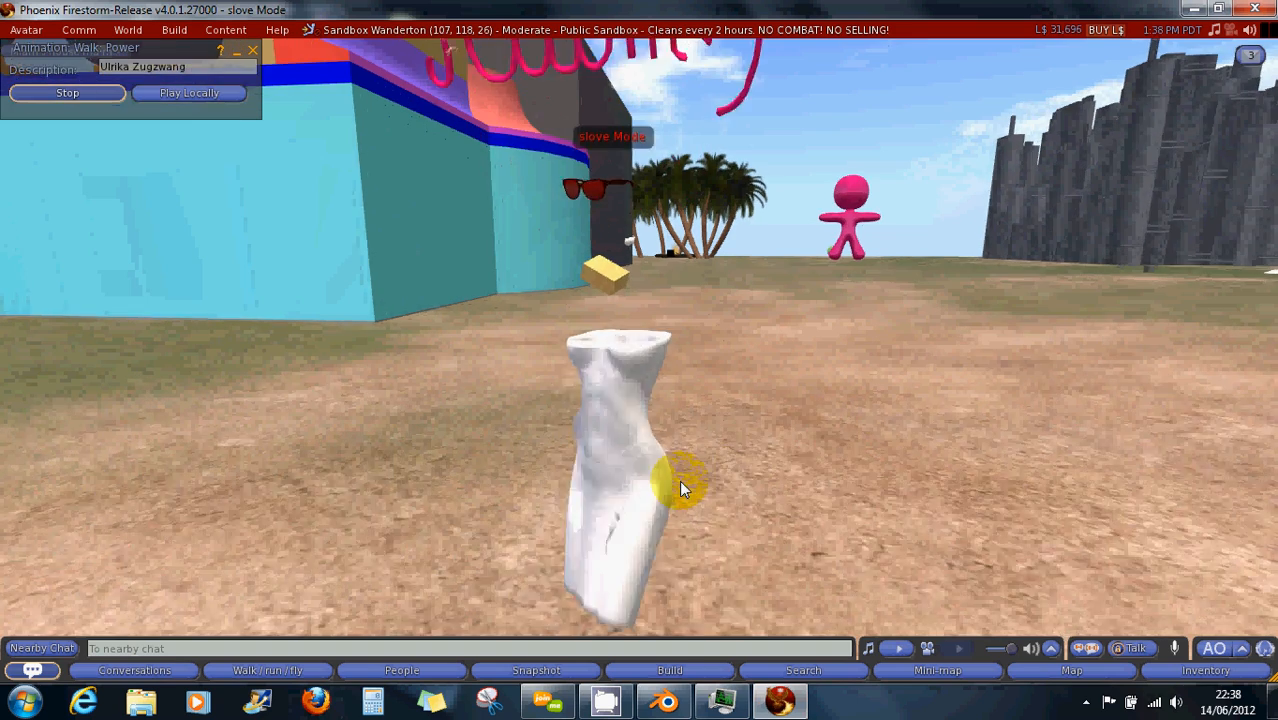
pyautogui.moveTo(618, 496)
pyautogui.mouseDown()
pyautogui.moveTo(640, 361)
pyautogui.moveTo(704, 365)
pyautogui.moveTo(640, 362)
pyautogui.mouseUp()
pyautogui.moveTo(639, 360)
pyautogui.keyDown('alt'); pyautogui.mouseDown()
pyautogui.moveTo(620, 358)
pyautogui.moveTo(665, 359)
pyautogui.moveTo(614, 354)
pyautogui.moveTo(639, 359)
pyautogui.moveTo(632, 393)
pyautogui.mouseUp(); pyautogui.keyUp('alt')
pyautogui.moveTo(640, 350)
pyautogui.keyDown('alt'); pyautogui.mouseDown()
pyautogui.moveTo(624, 370)
pyautogui.moveTo(660, 362)
pyautogui.moveTo(640, 361)
pyautogui.mouseUp(); pyautogui.keyUp('alt')
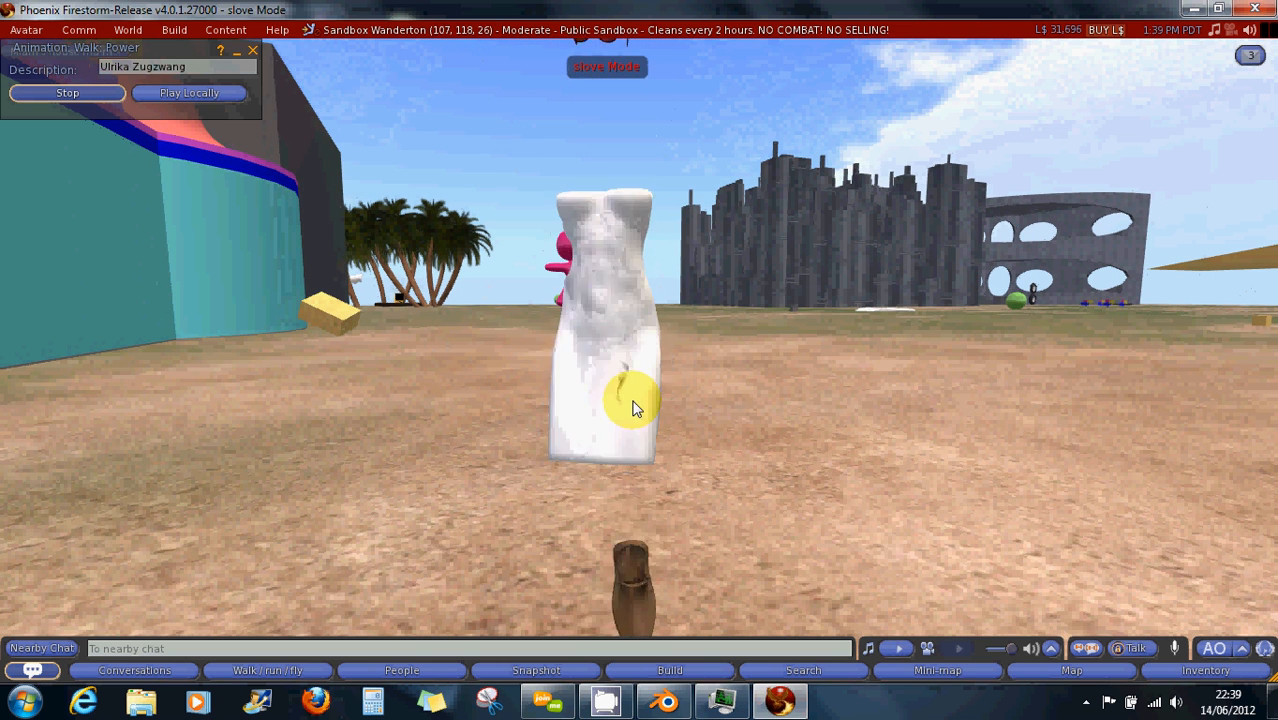
pyautogui.moveTo(633, 386); pyautogui.dragTo(639, 359)
# Open the worn robe10 attachment for editing
pyautogui.rightClick(639, 359)
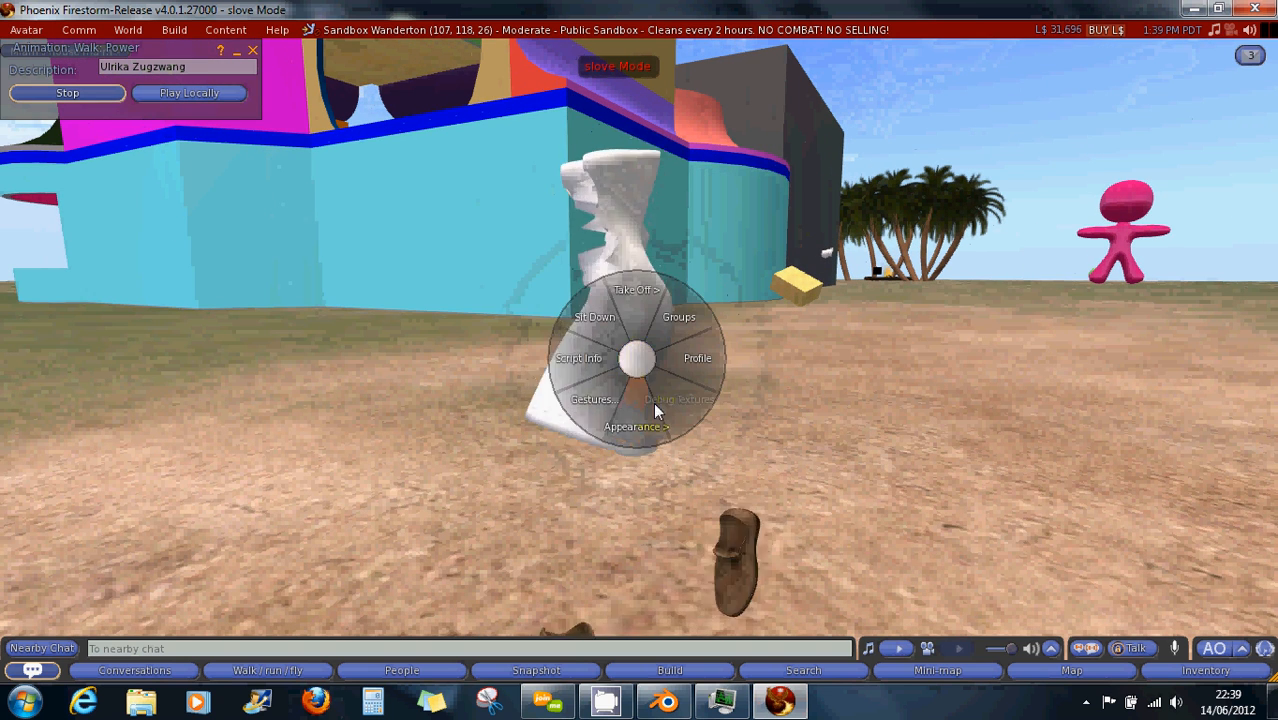
pyautogui.rightClick(687, 570)
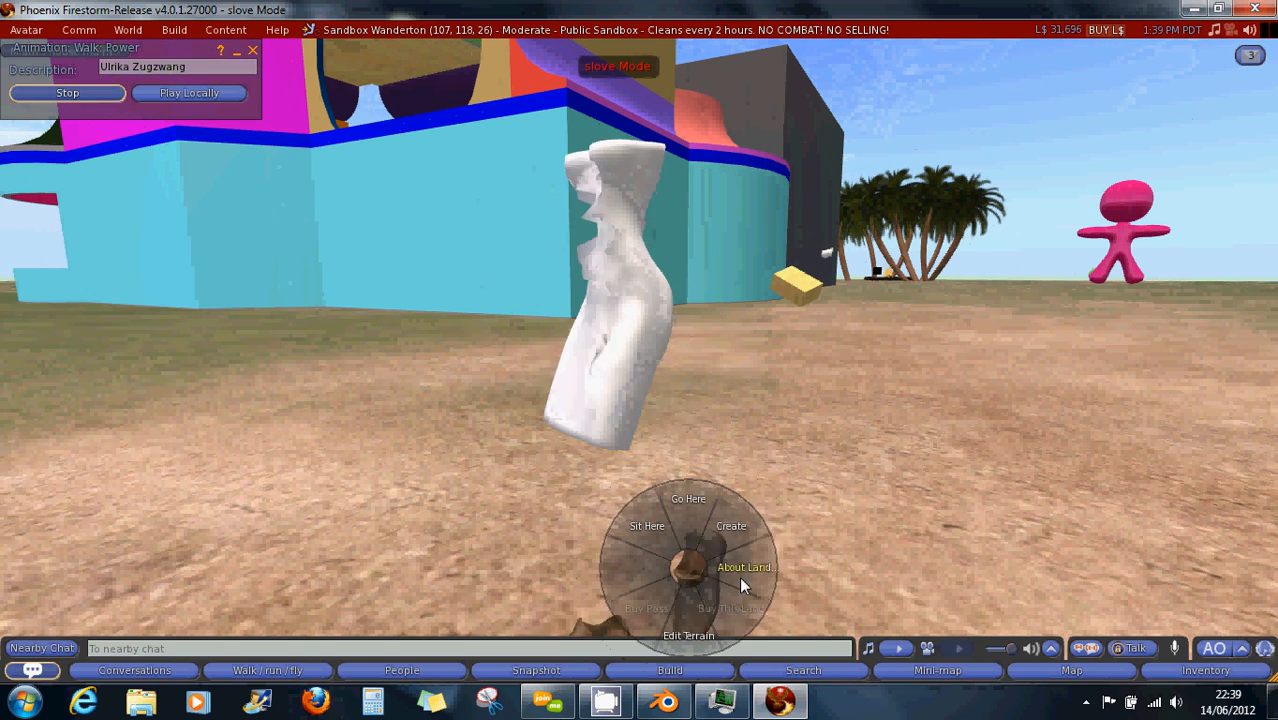
pyautogui.click(652, 348)
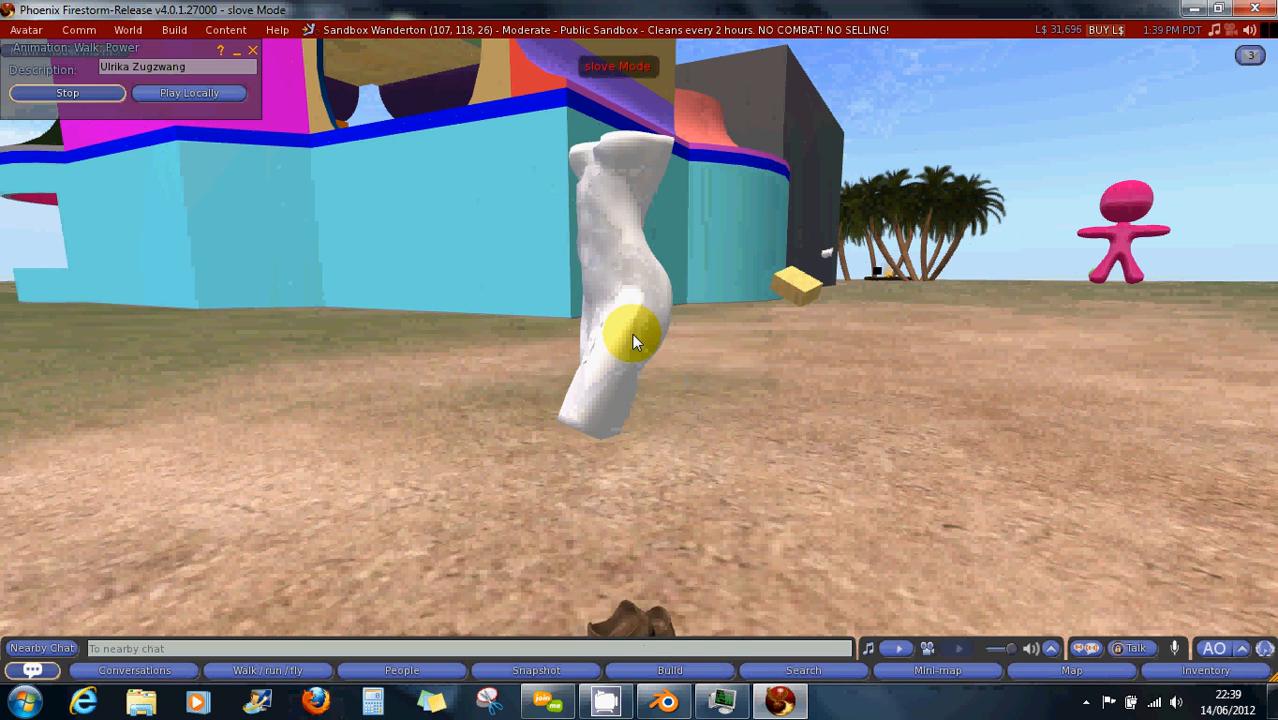
pyautogui.rightClick(792, 290)
pyautogui.click(827, 320)
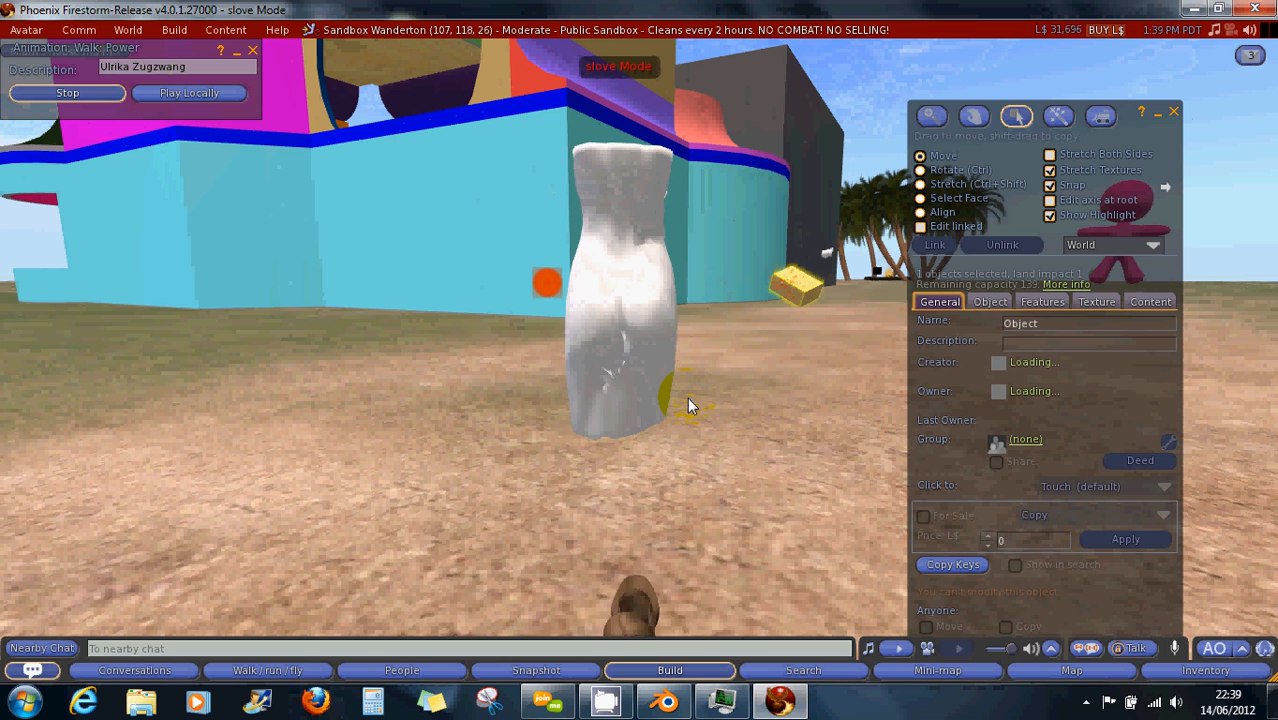
pyautogui.rightClick(637, 336)
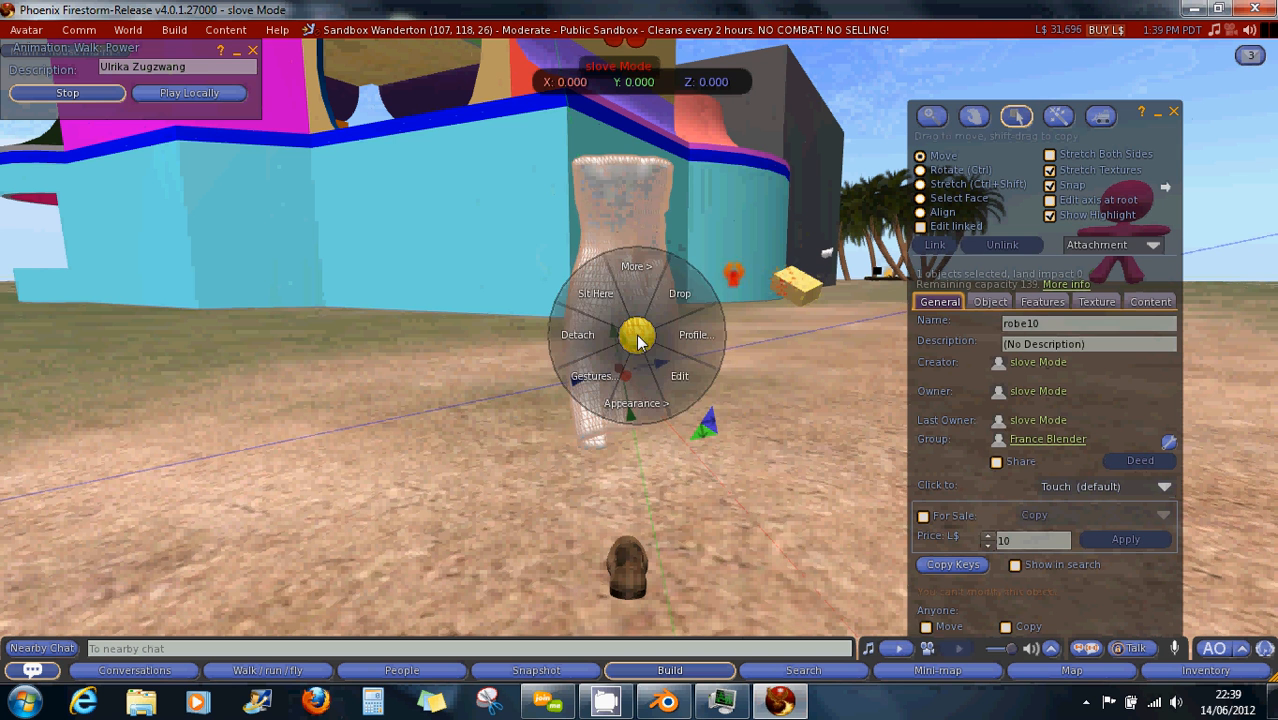
pyautogui.click(679, 376)
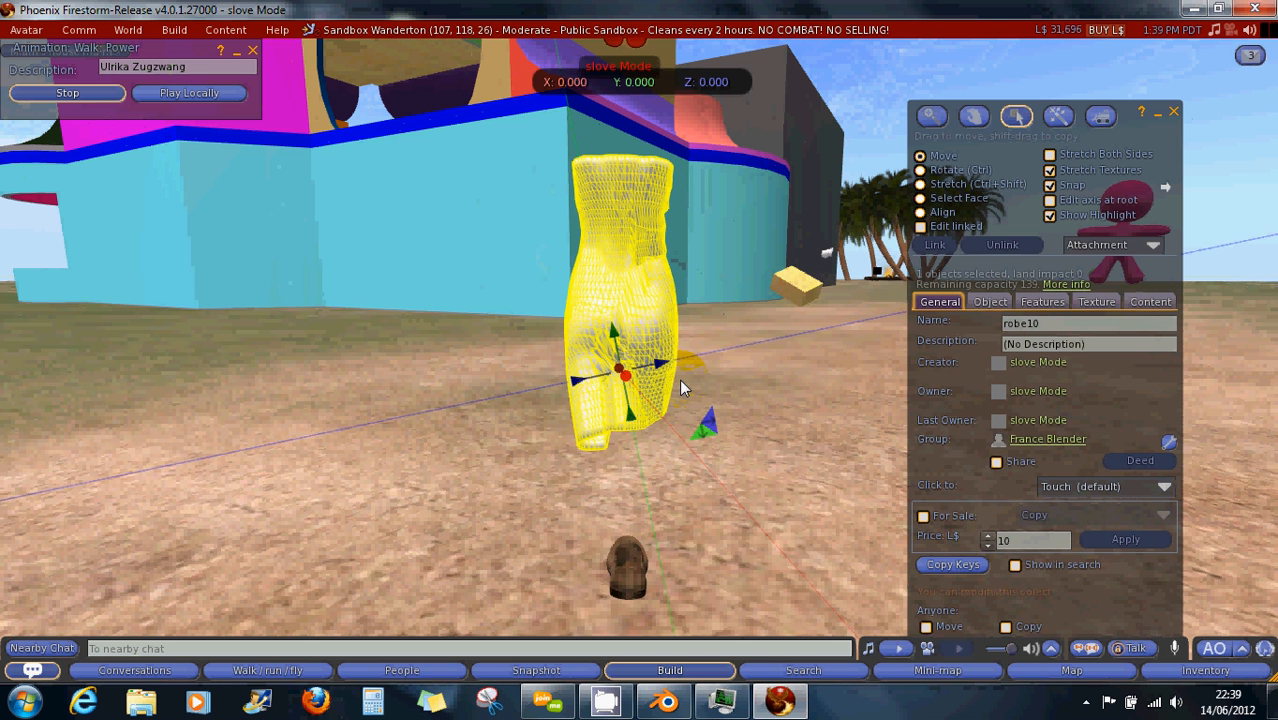
# Set the robe's shininess to Medium and apply the BOX 1 texture from the Texturing Sculpties class supplies folder
pyautogui.click(1091, 301)
pyautogui.click(952, 343)
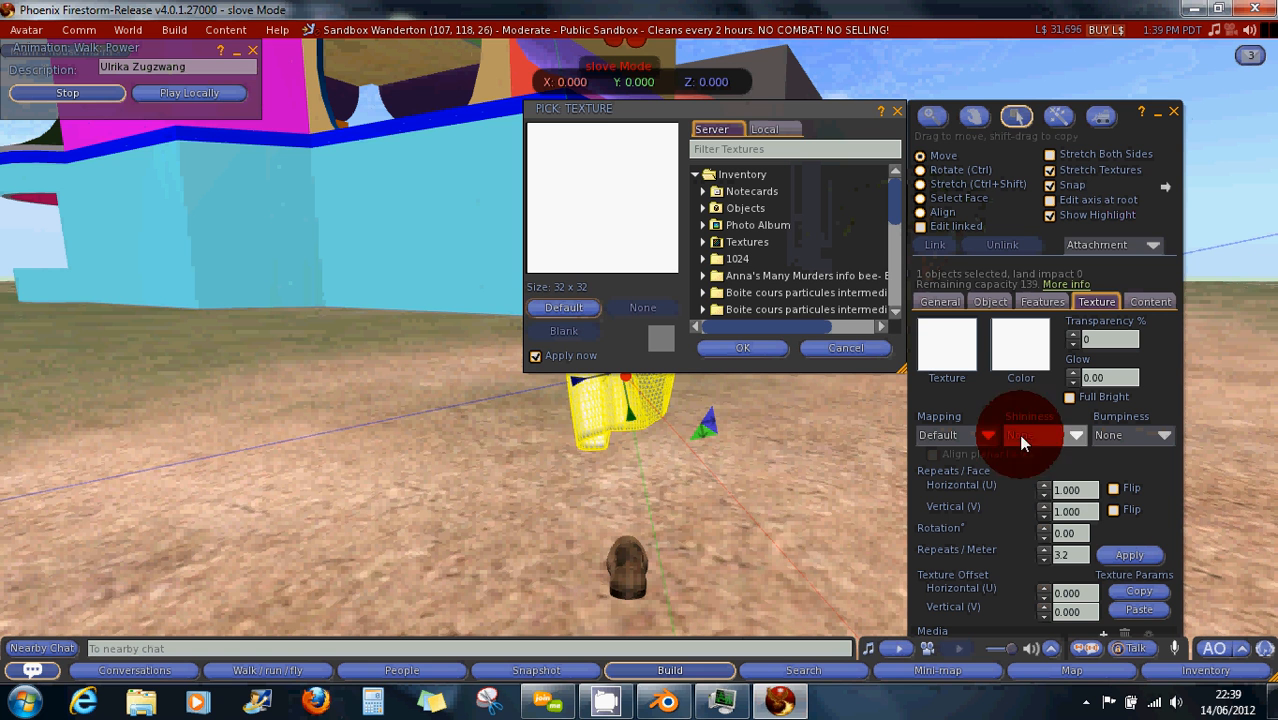
pyautogui.click(1025, 484)
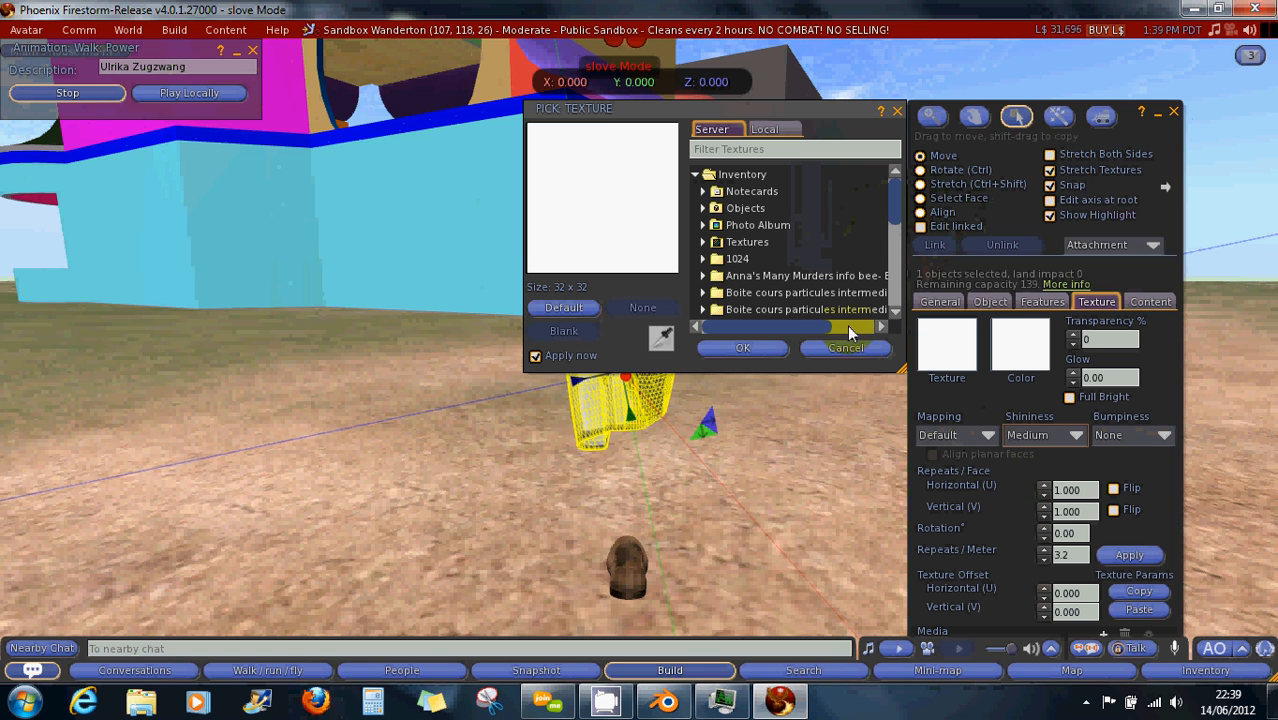
pyautogui.moveTo(895, 224); pyautogui.dragTo(902, 302)
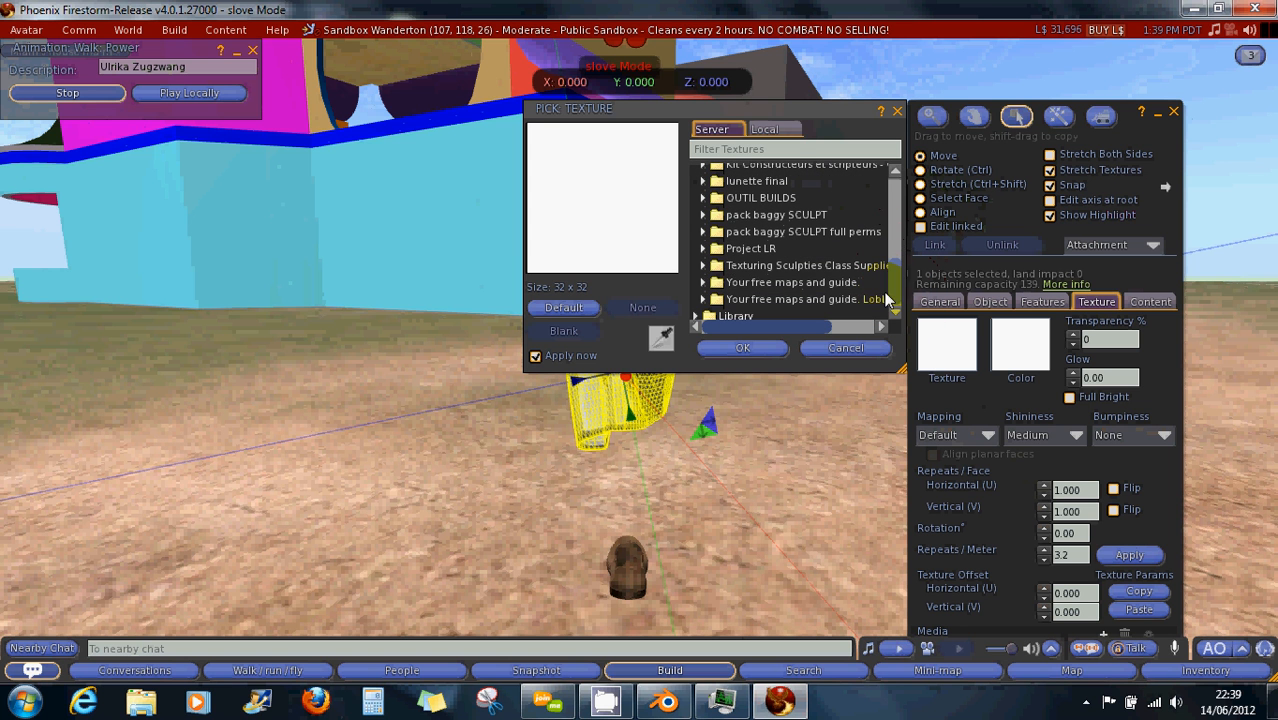
pyautogui.click(745, 282)
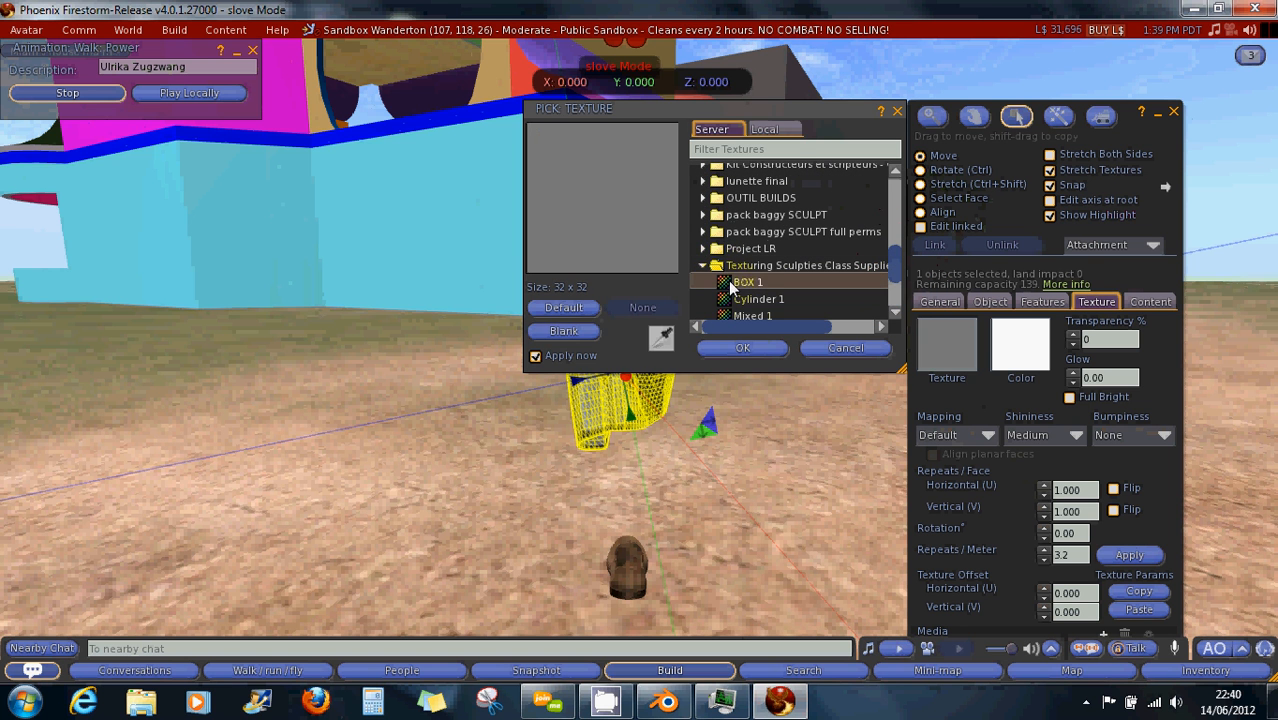
pyautogui.click(745, 348)
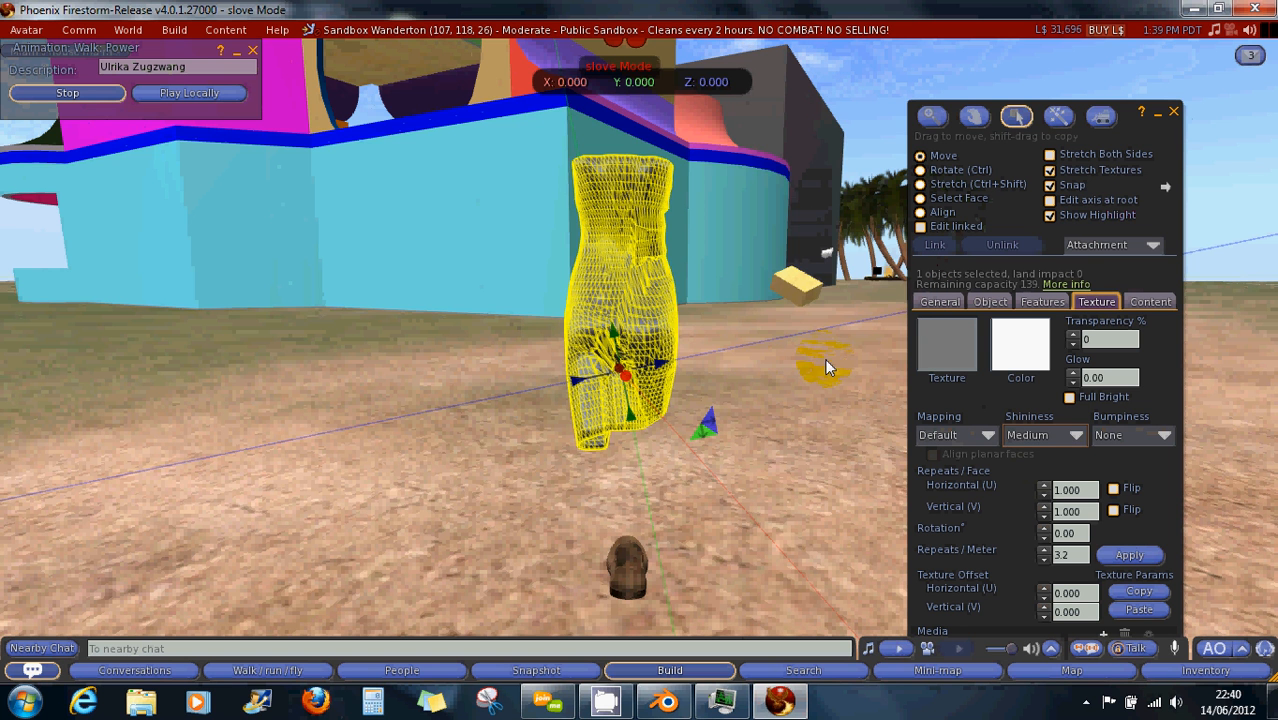
pyautogui.click(1172, 111)
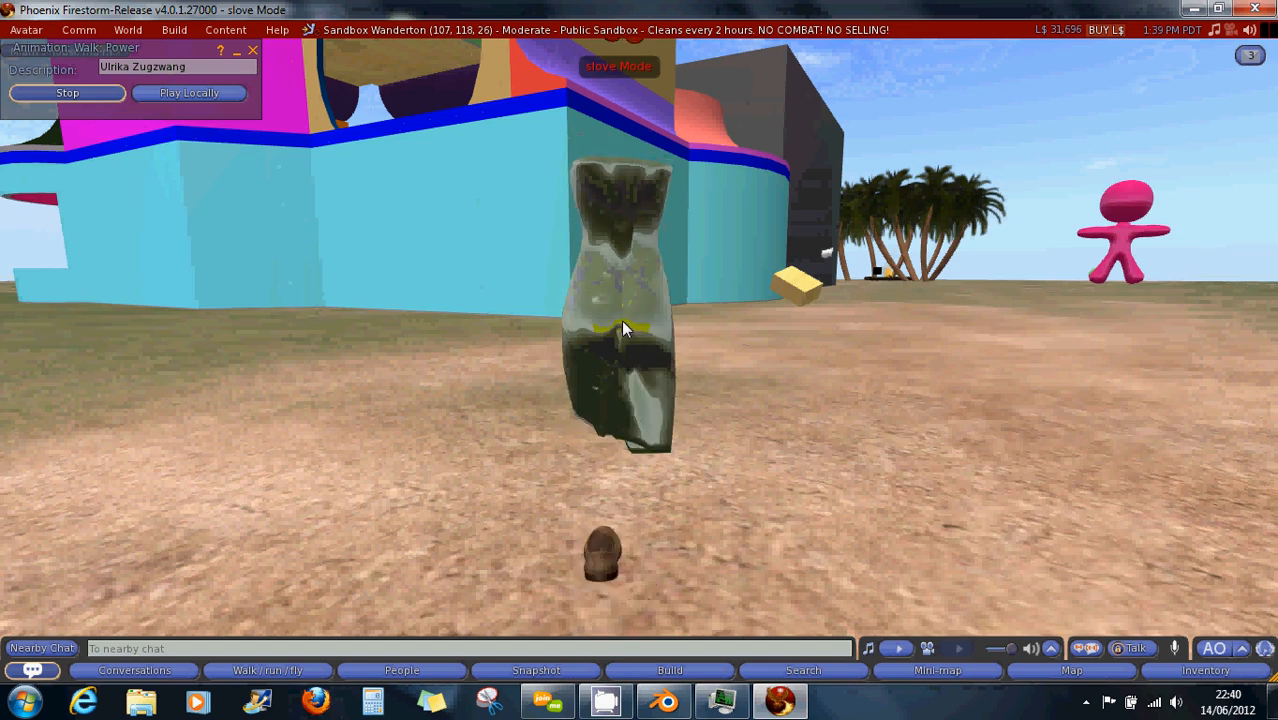
# Examine the shiny textured robe from the front, back and side while the walk animation plays
pyautogui.moveTo(617, 318)
pyautogui.keyDown('alt'); pyautogui.mouseDown()
pyautogui.moveTo(657, 357)
pyautogui.moveTo(647, 360)
pyautogui.moveTo(670, 359)
pyautogui.moveTo(640, 360)
pyautogui.mouseUp(); pyautogui.keyUp('alt')
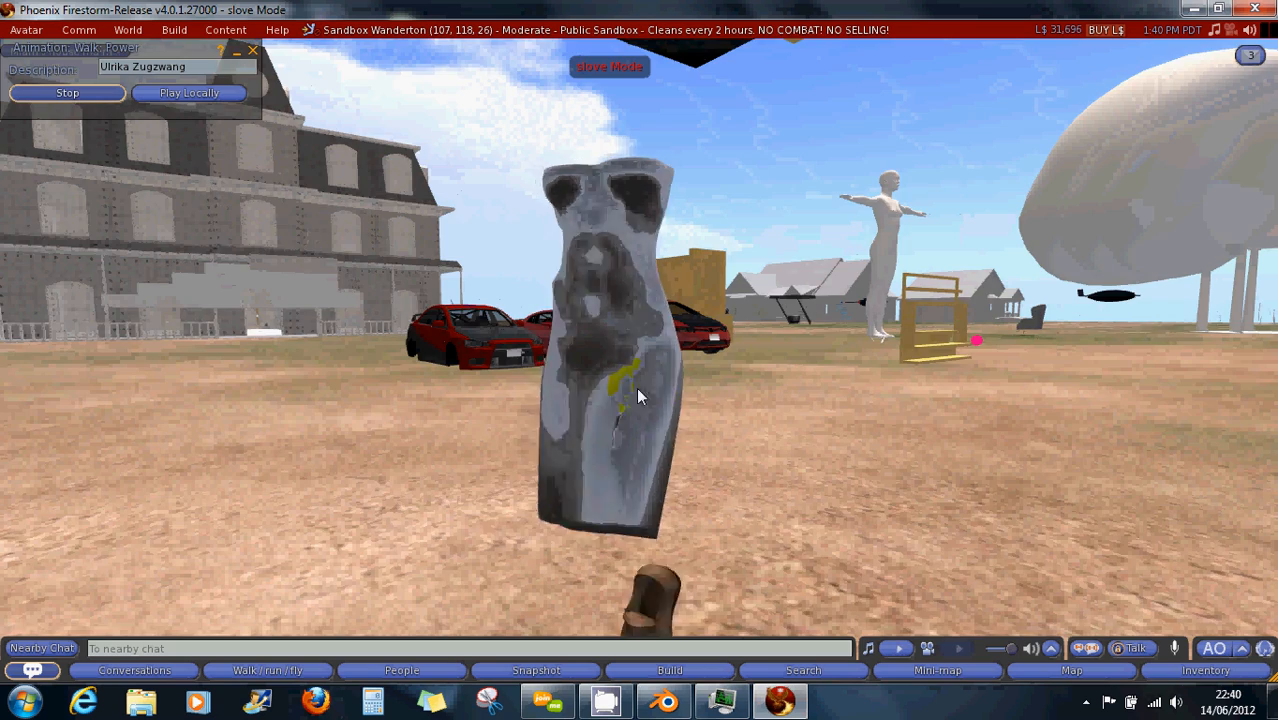
pyautogui.click(617, 375)
pyautogui.moveTo(617, 378)
pyautogui.keyDown('alt'); pyautogui.mouseDown()
pyautogui.moveTo(633, 357)
pyautogui.moveTo(623, 350)
pyautogui.moveTo(640, 363)
pyautogui.mouseUp(); pyautogui.keyUp('alt')
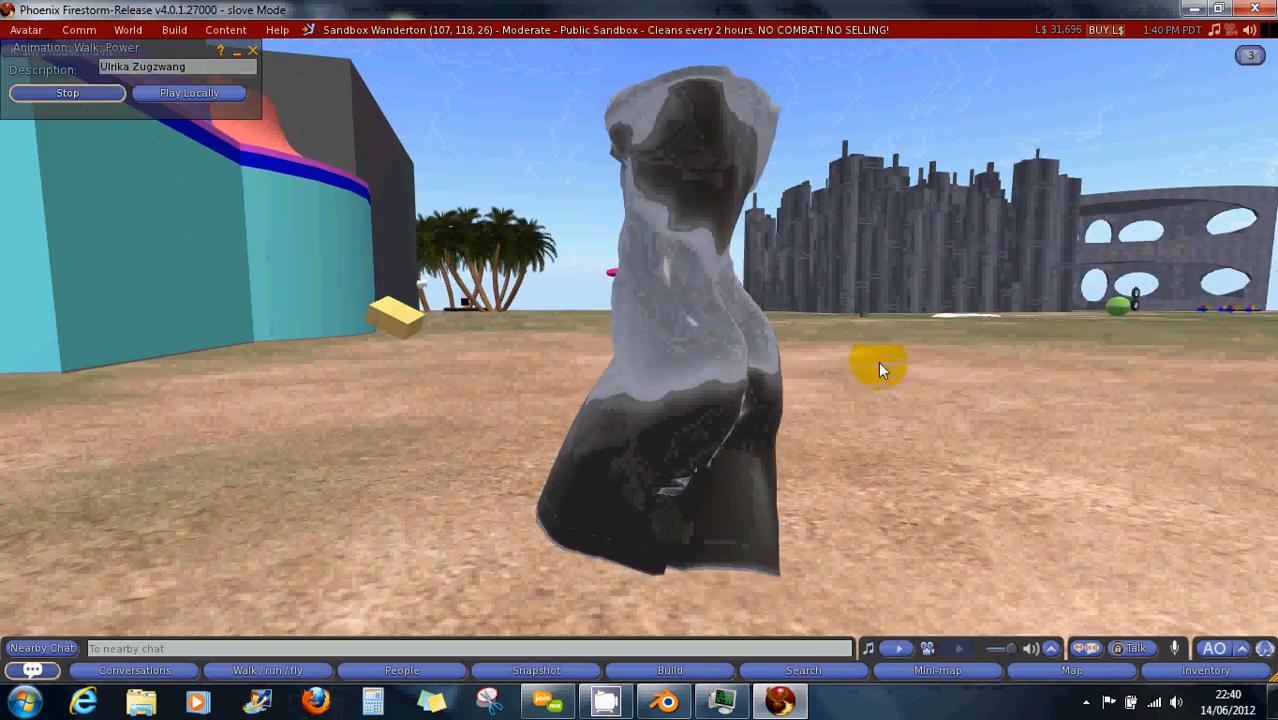
pyautogui.scroll(-4, 855, 363)
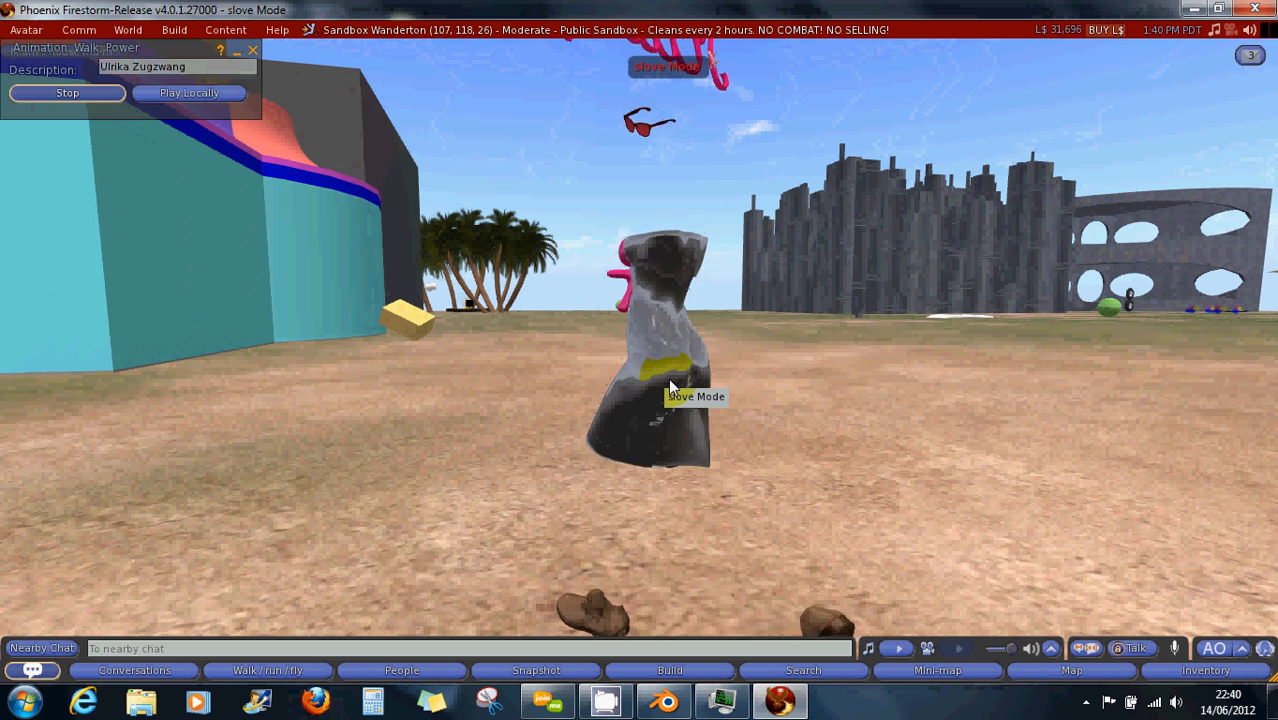
# Stop the Walk: Power animation and close its preview window, staying logged in
pyautogui.click(88, 94)
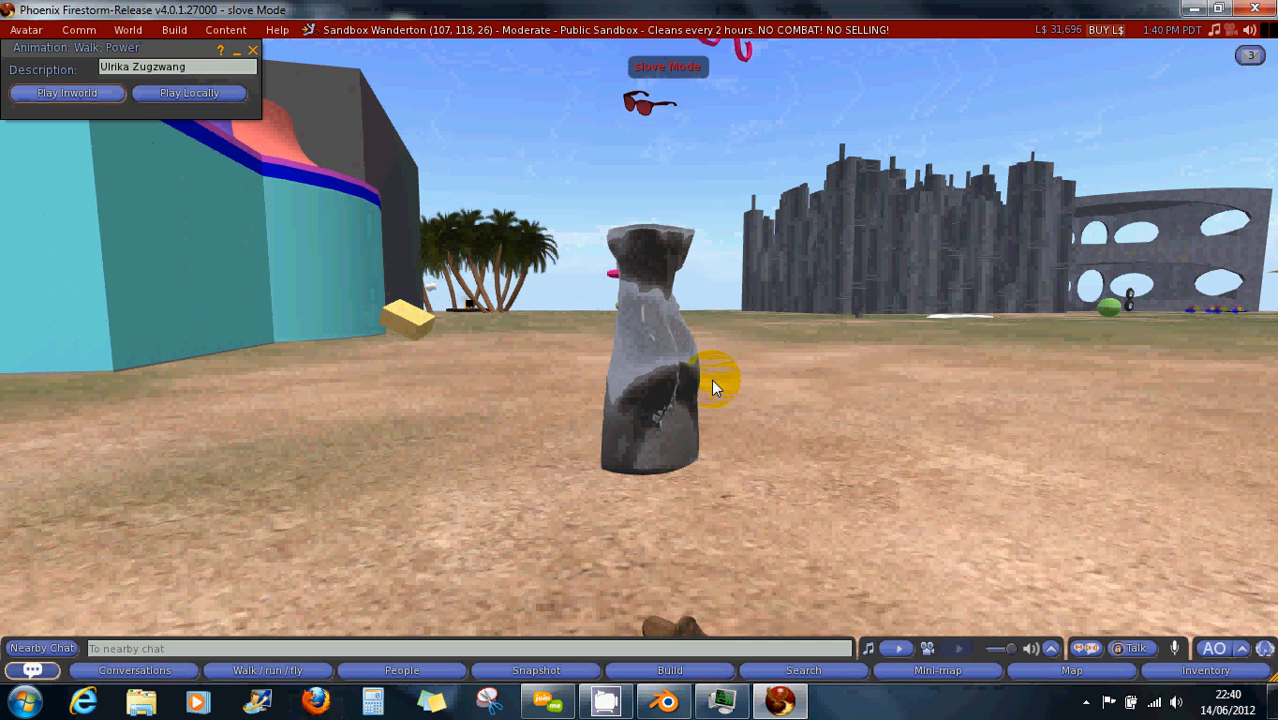
pyautogui.click(1255, 12)
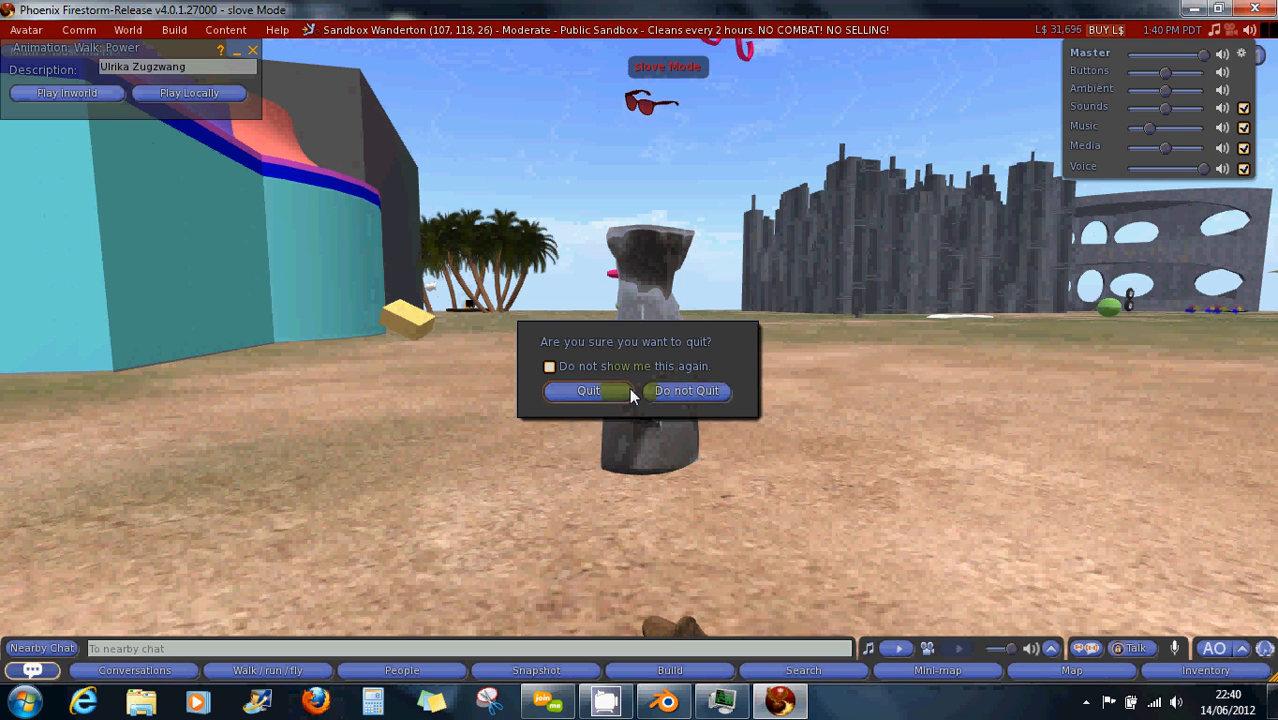
pyautogui.click(672, 391)
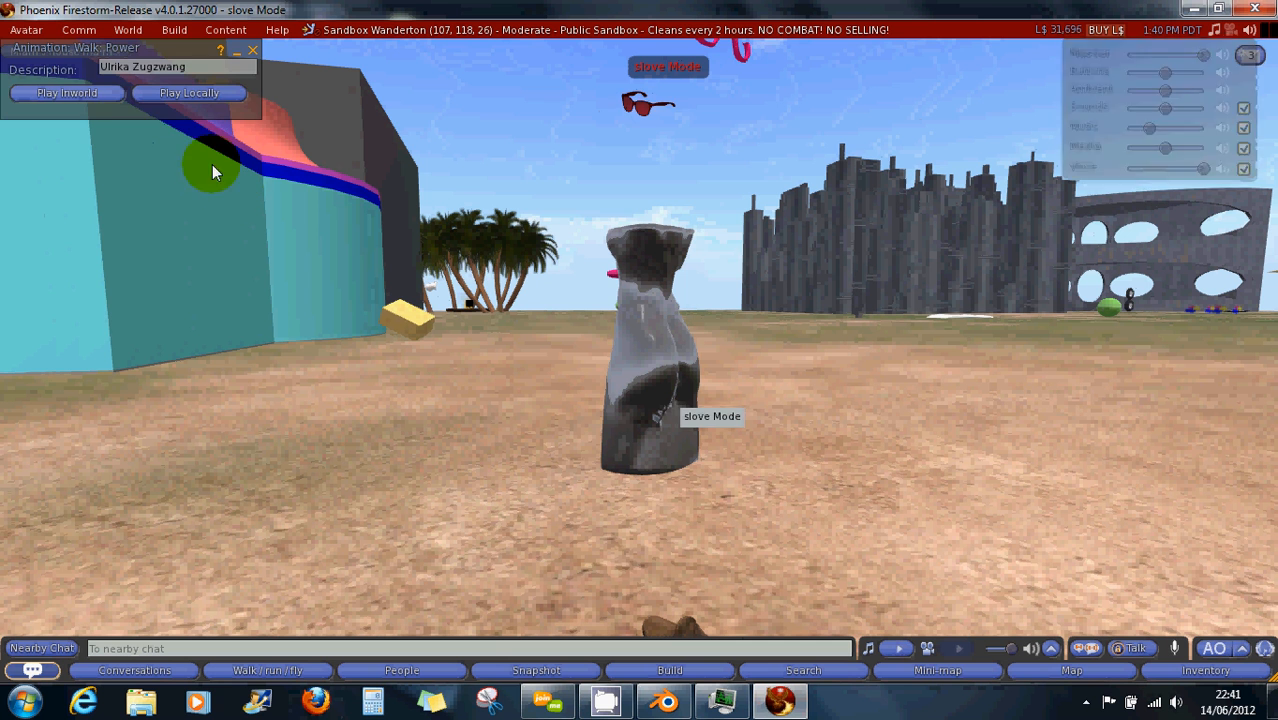
pyautogui.click(252, 48)
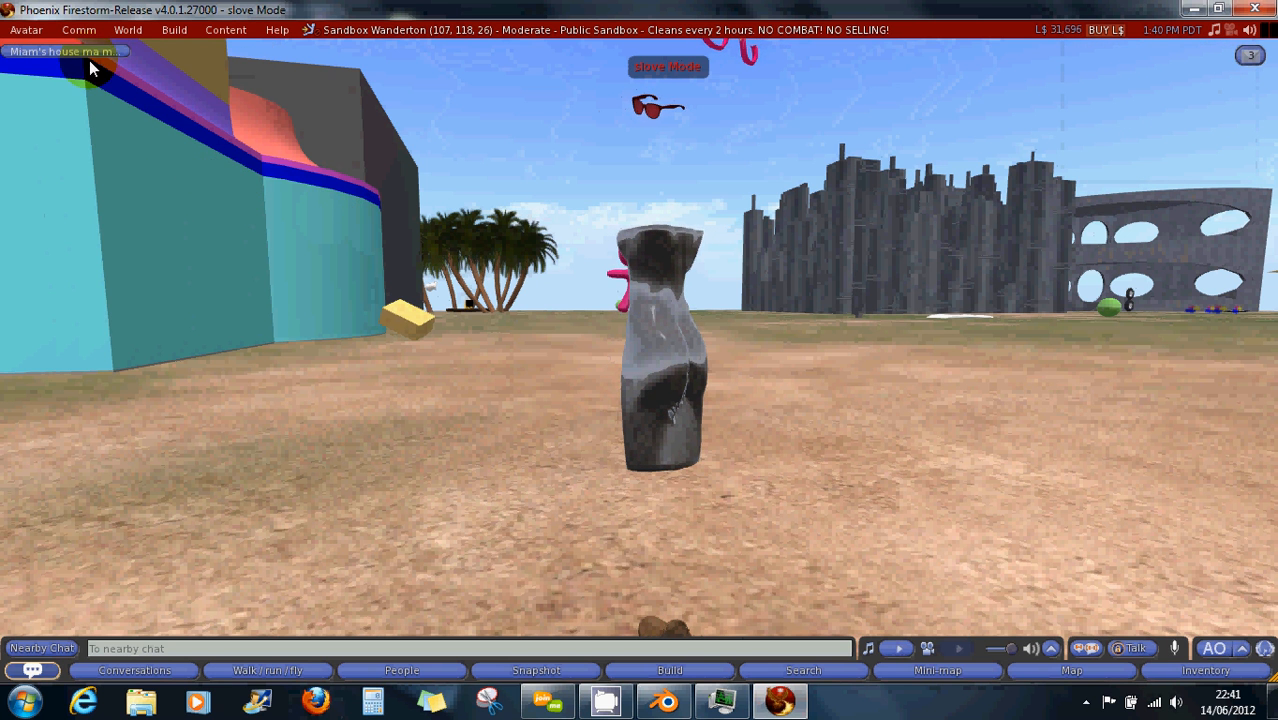
# Enable Show Advanced Menu and Show Developer Menu in the viewer's advanced preferences and save the settings
pyautogui.click(27, 31)
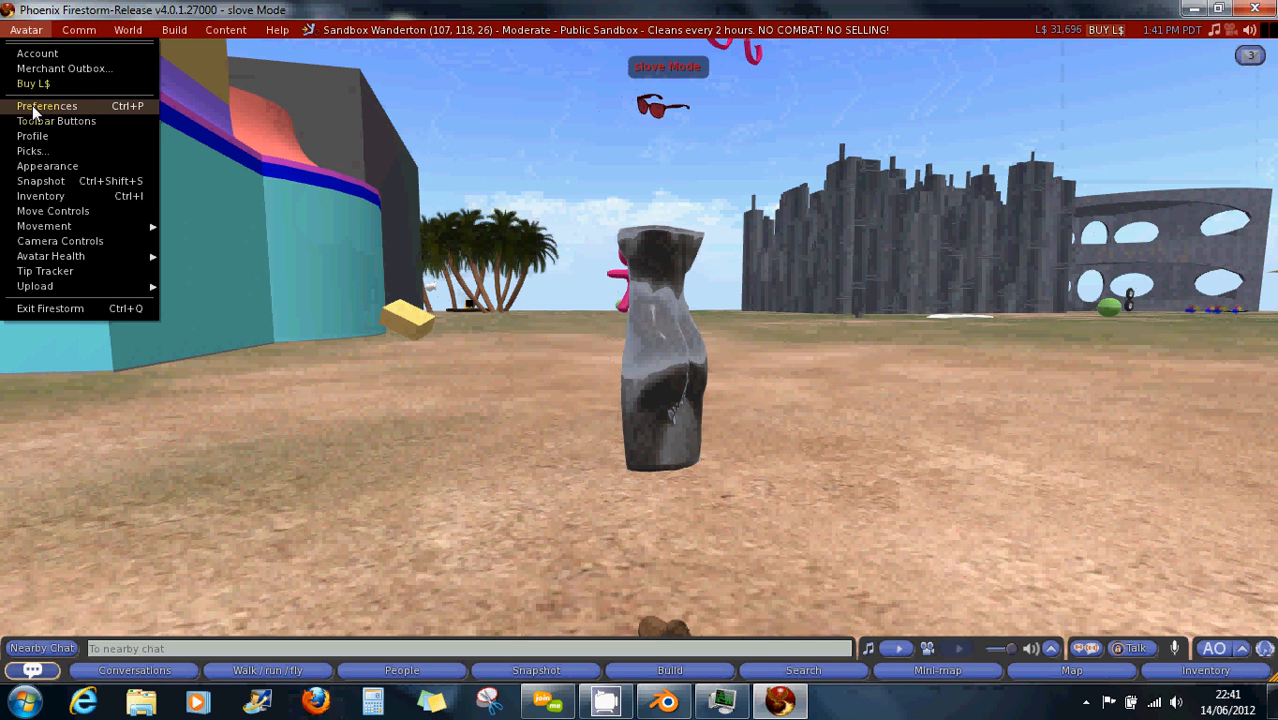
pyautogui.click(70, 110)
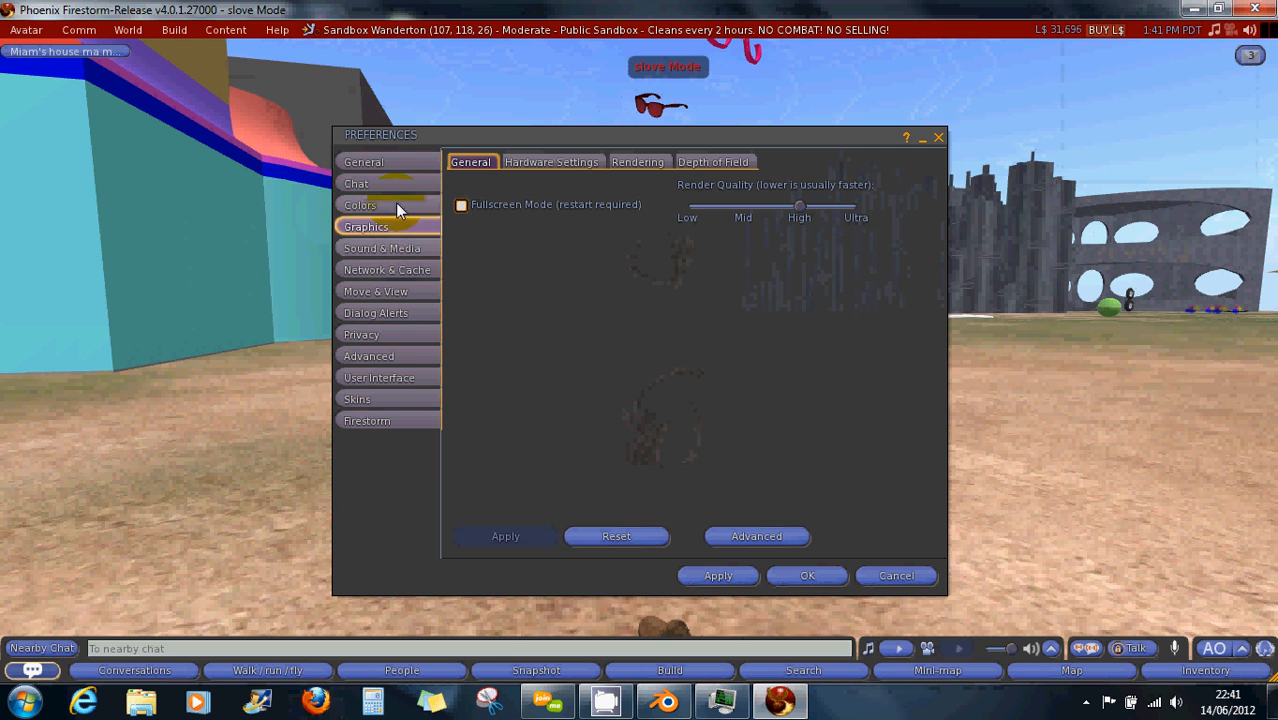
pyautogui.click(380, 164)
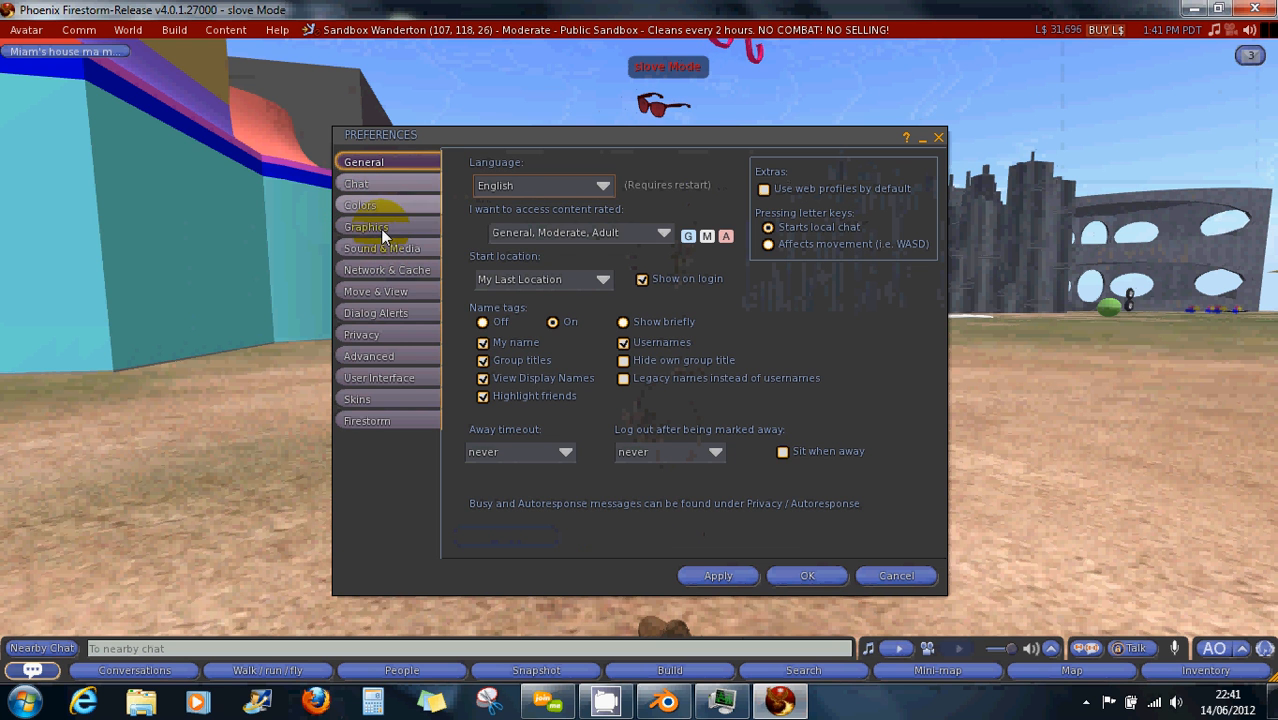
pyautogui.click(379, 356)
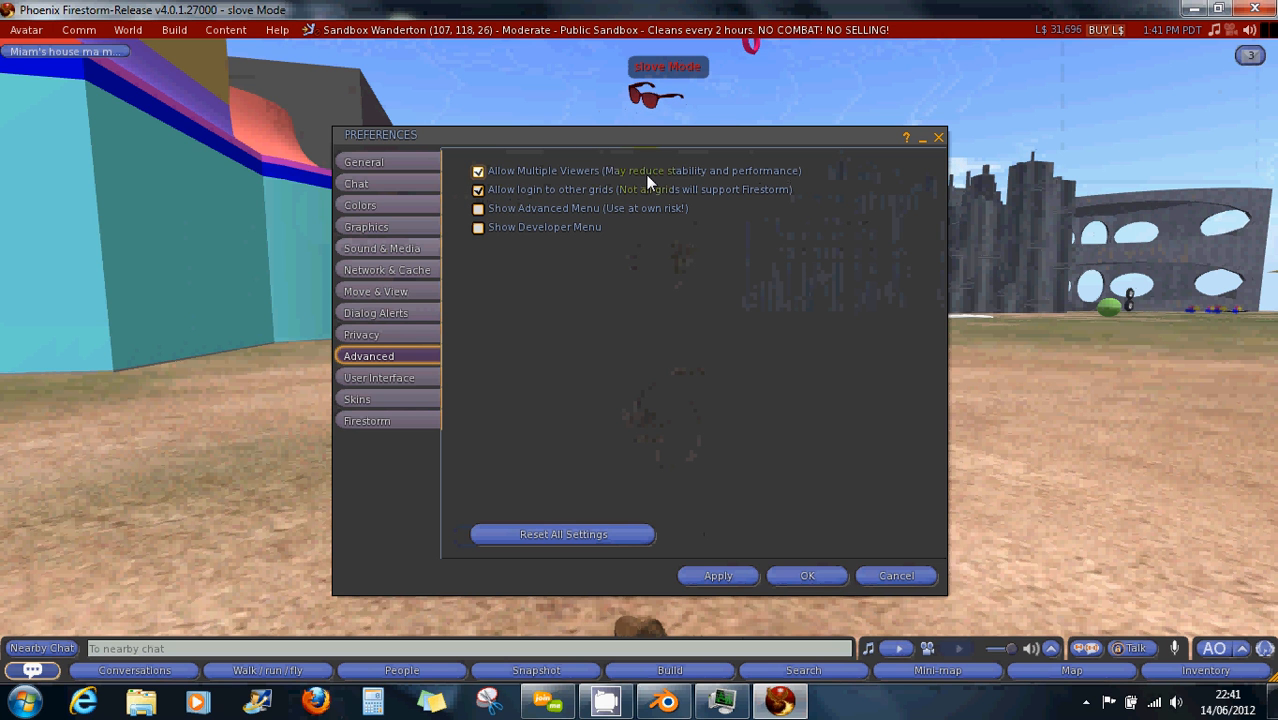
pyautogui.click(479, 208)
pyautogui.click(477, 226)
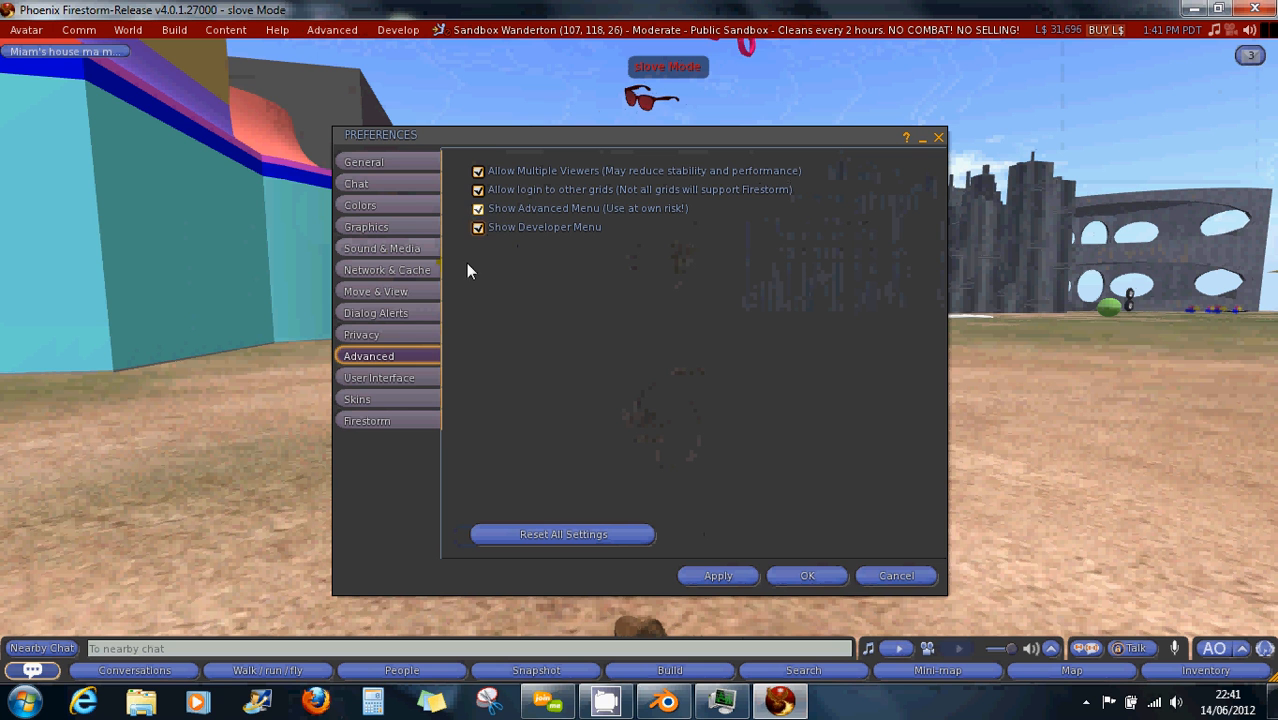
pyautogui.click(412, 355)
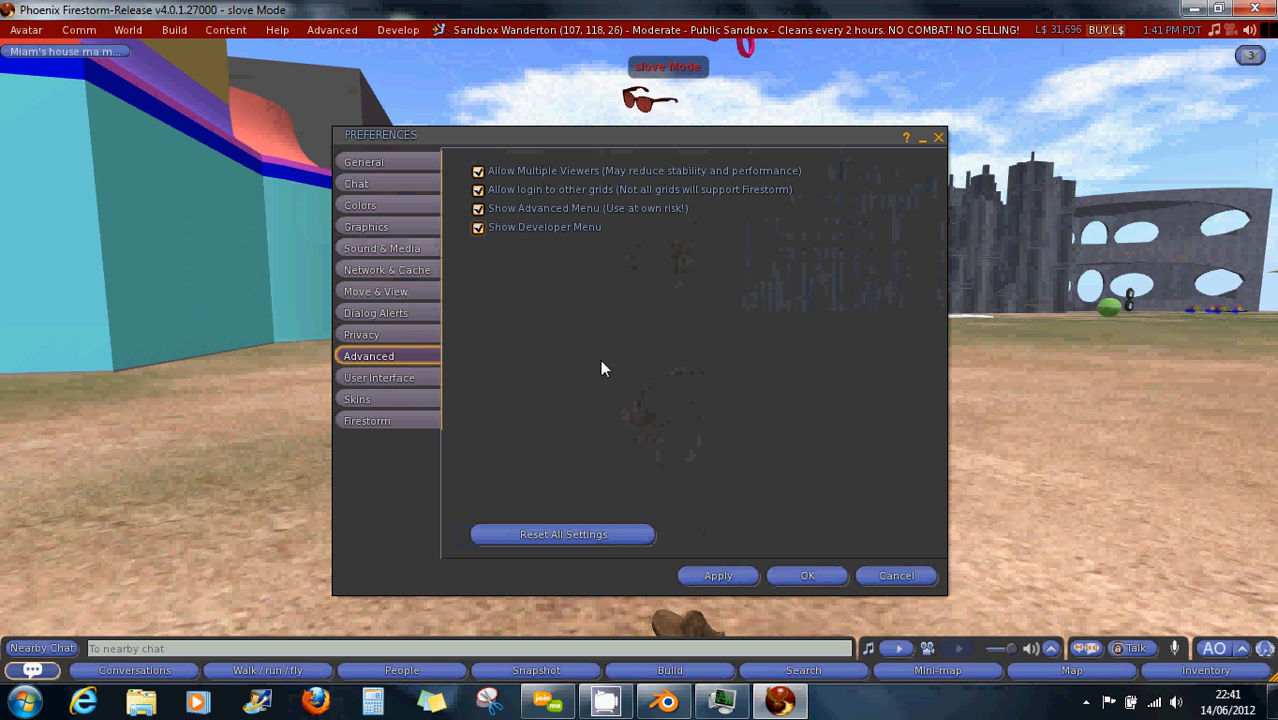
pyautogui.click(730, 576)
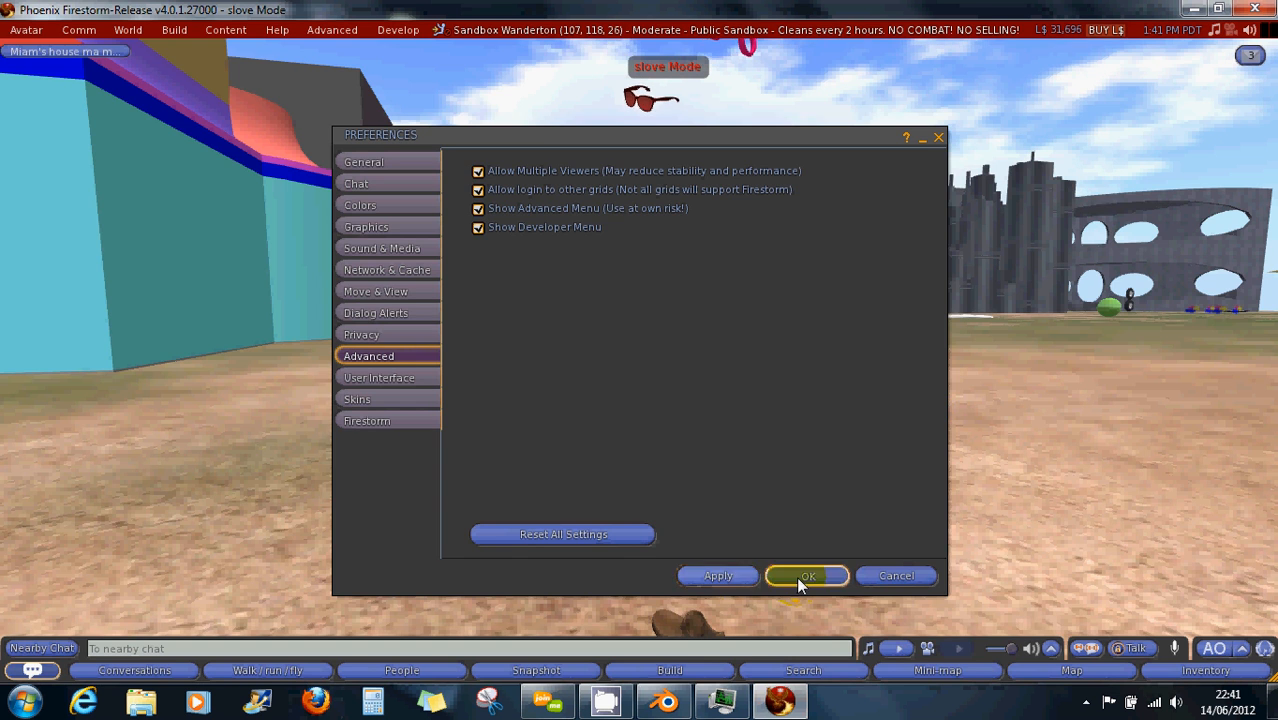
pyautogui.click(805, 575)
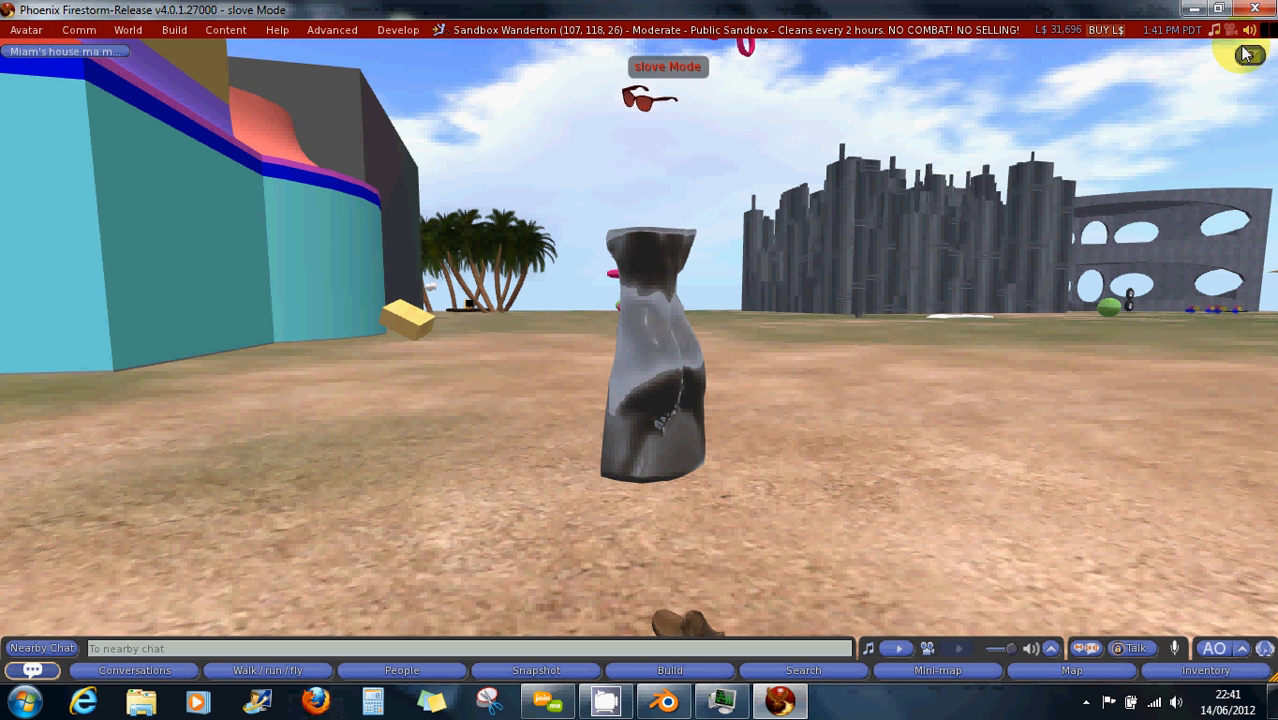
# Quit the Firestorm viewer and minimize Blender to reach the desktop
pyautogui.click(1263, 7)
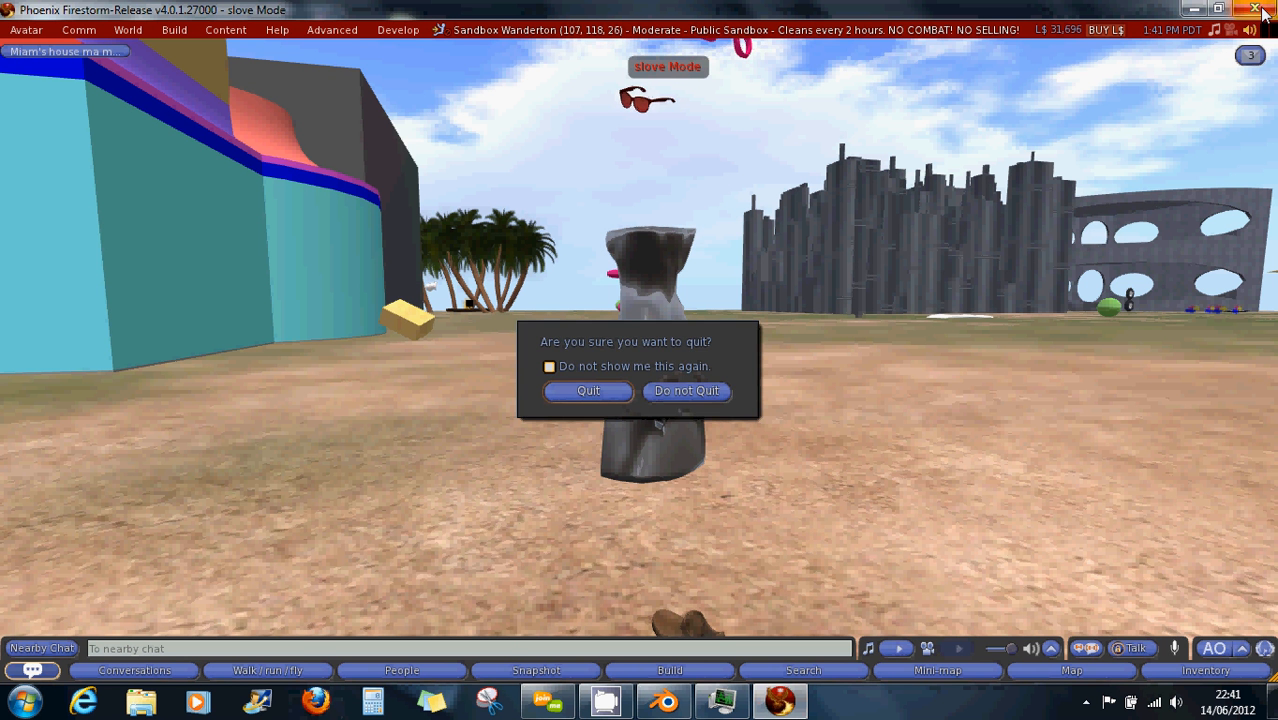
pyautogui.click(574, 393)
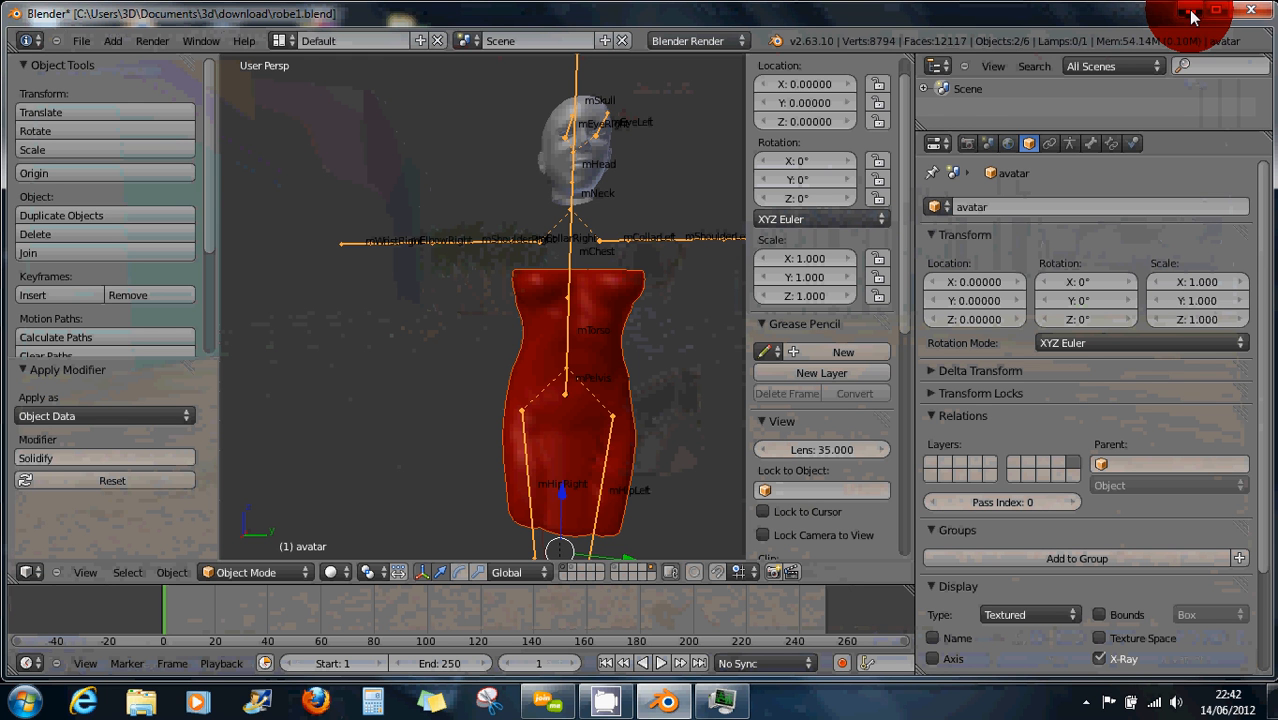
pyautogui.click(1190, 12)
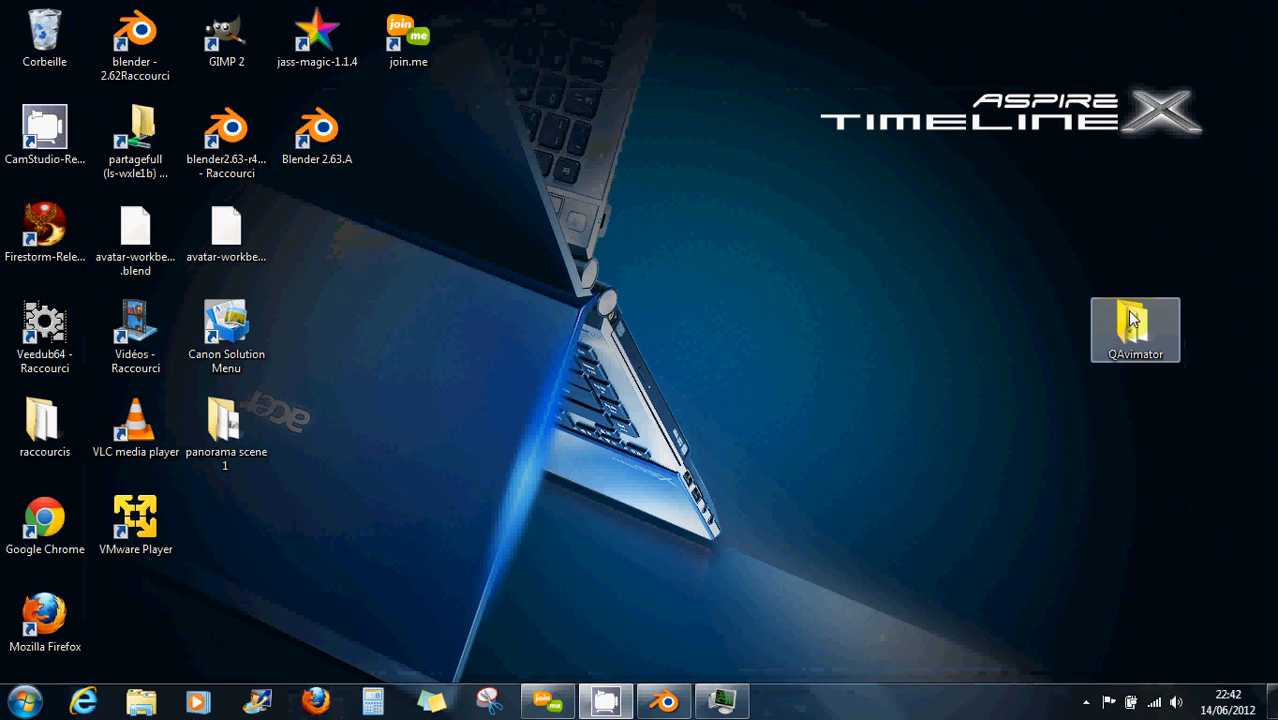